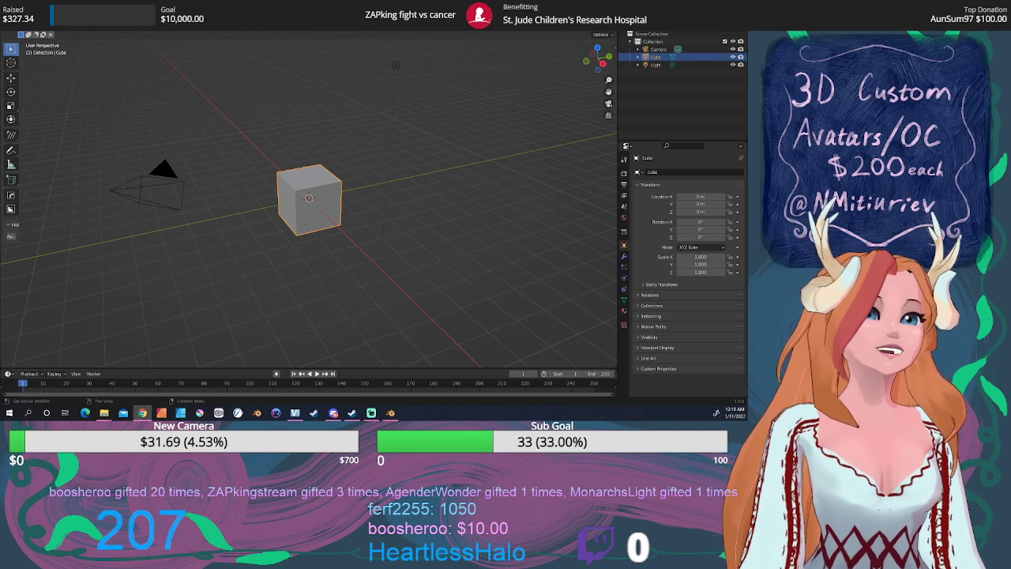
pyautogui.hotkey('alt', 'Tab')
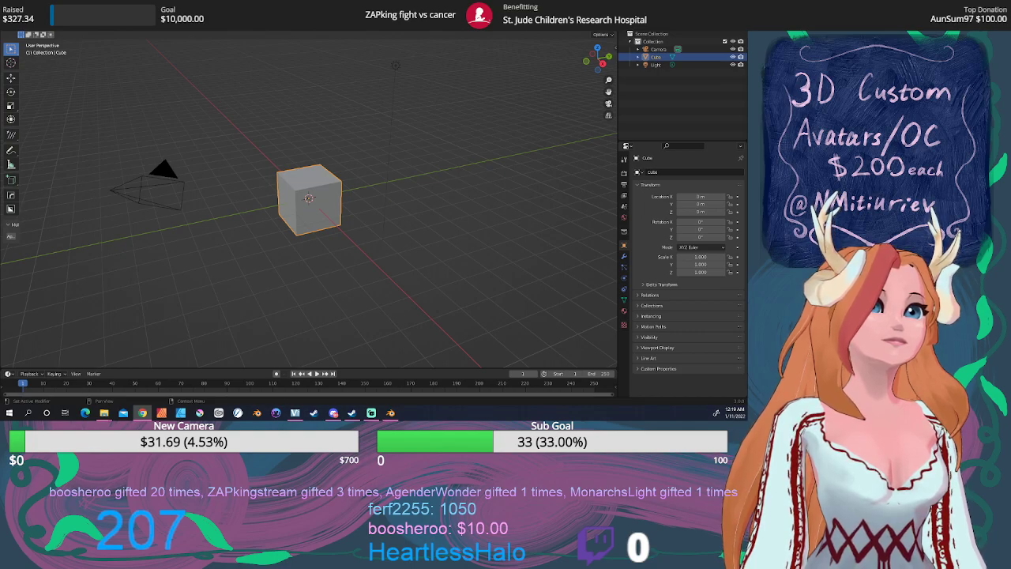
pyautogui.scroll(4, 266, 267)
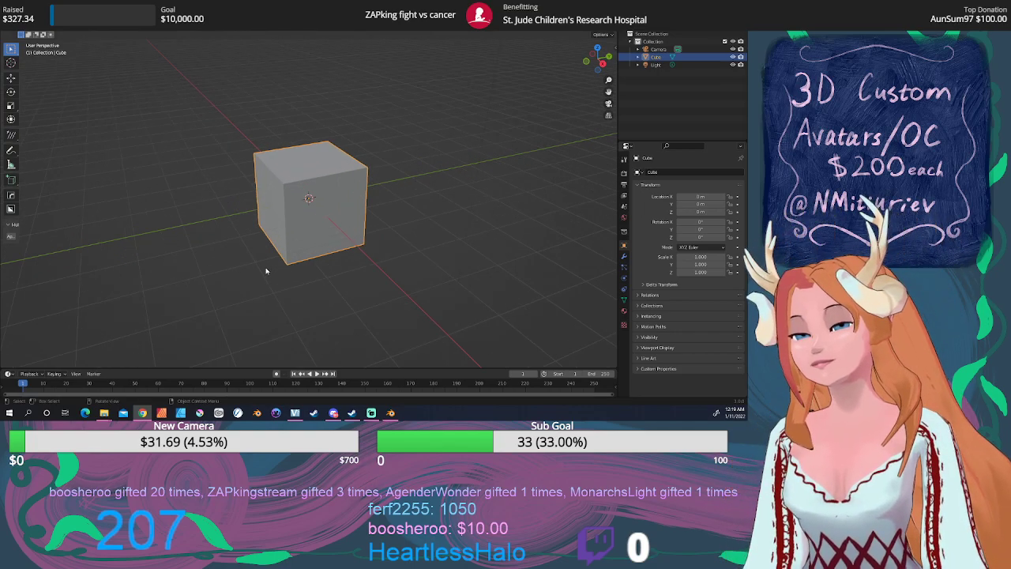
pyautogui.press('KP_3')
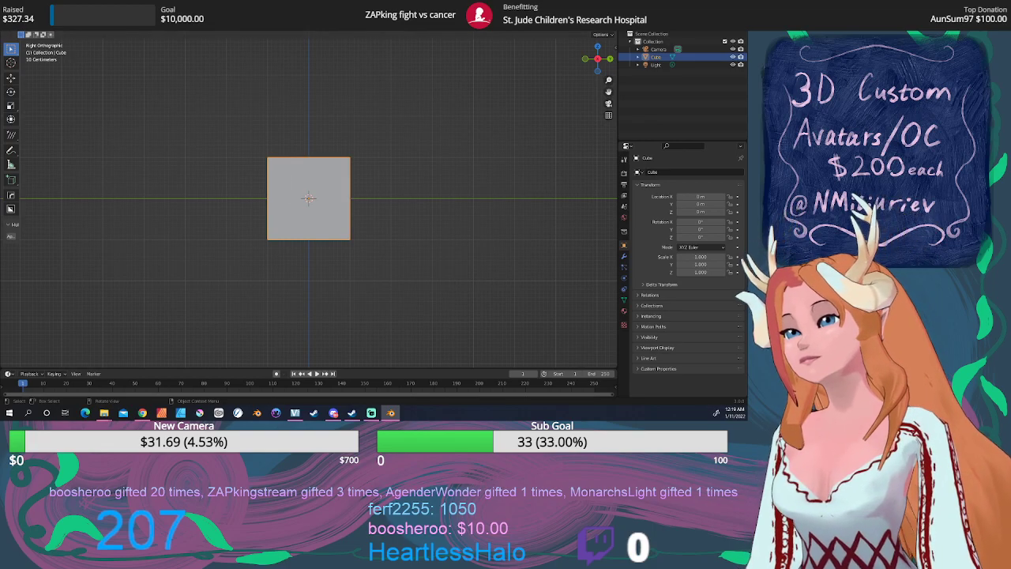
pyautogui.press('F4')
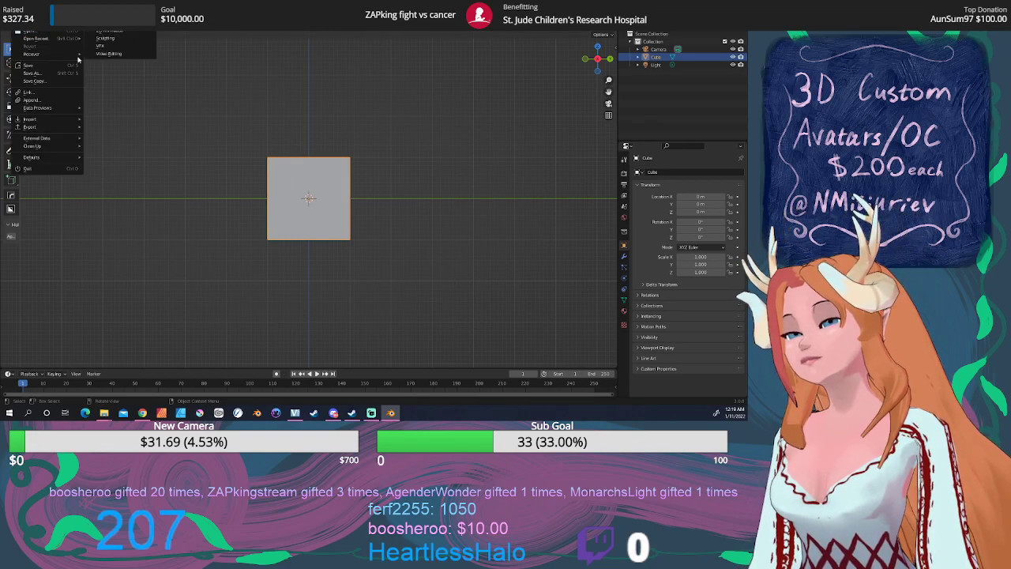
pyautogui.press('Escape')
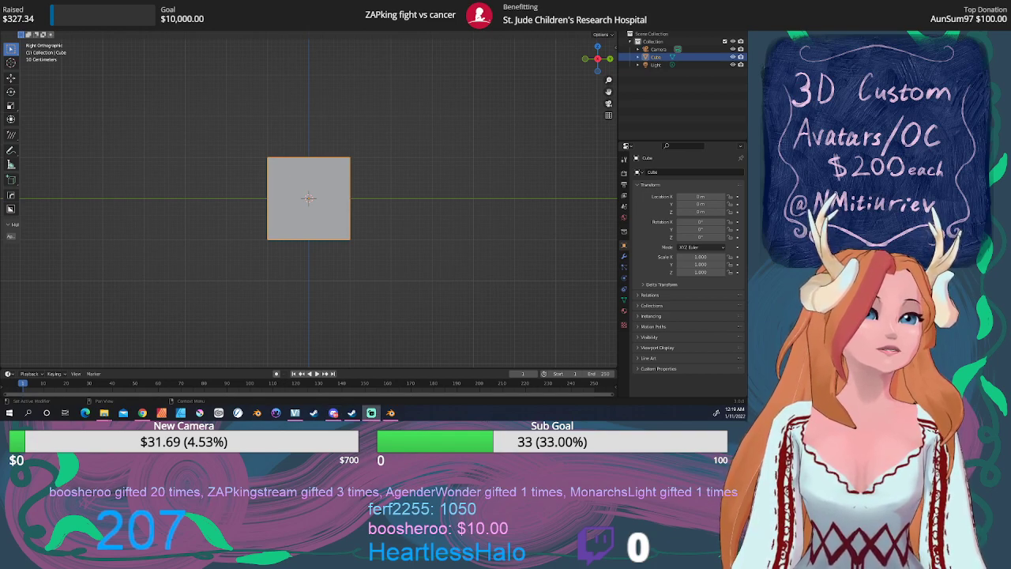
pyautogui.moveTo(313, 242); pyautogui.dragTo(349, 247, button='middle')
pyautogui.press('KP_3')
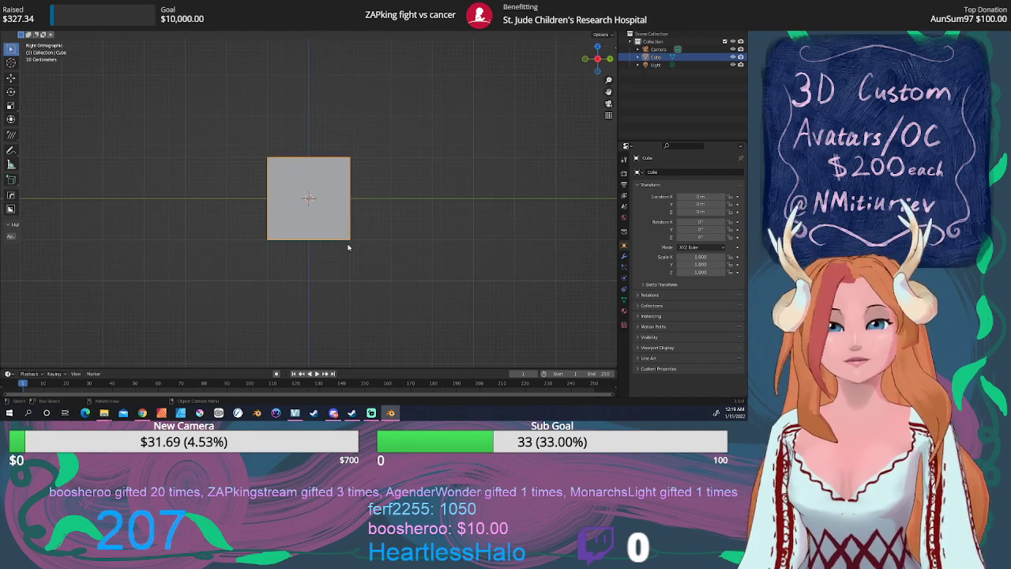
pyautogui.press('KP_1')
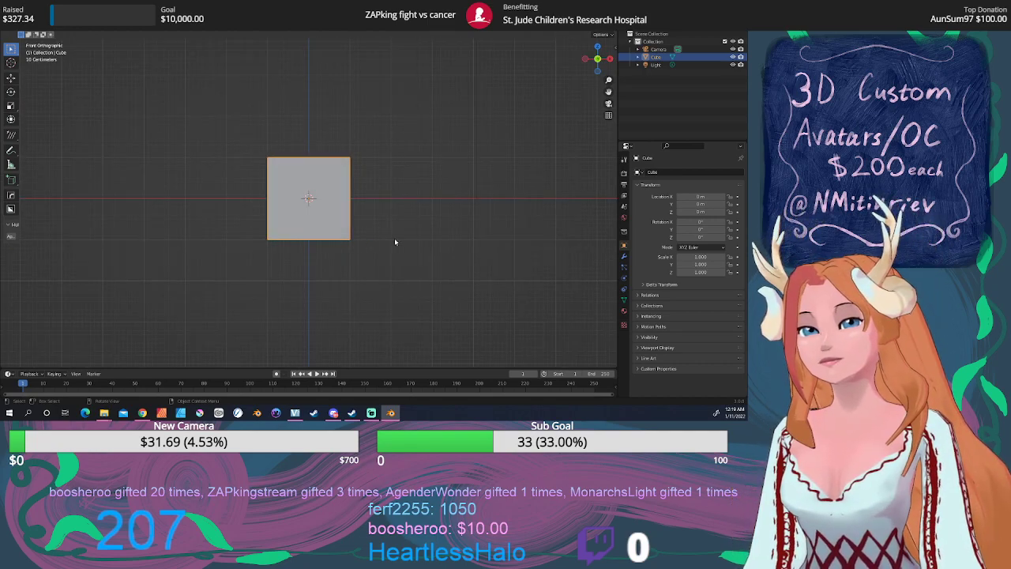
# Add a Multiresolution modifier to the default cube and subdivide it to level 4
pyautogui.click(625, 257)
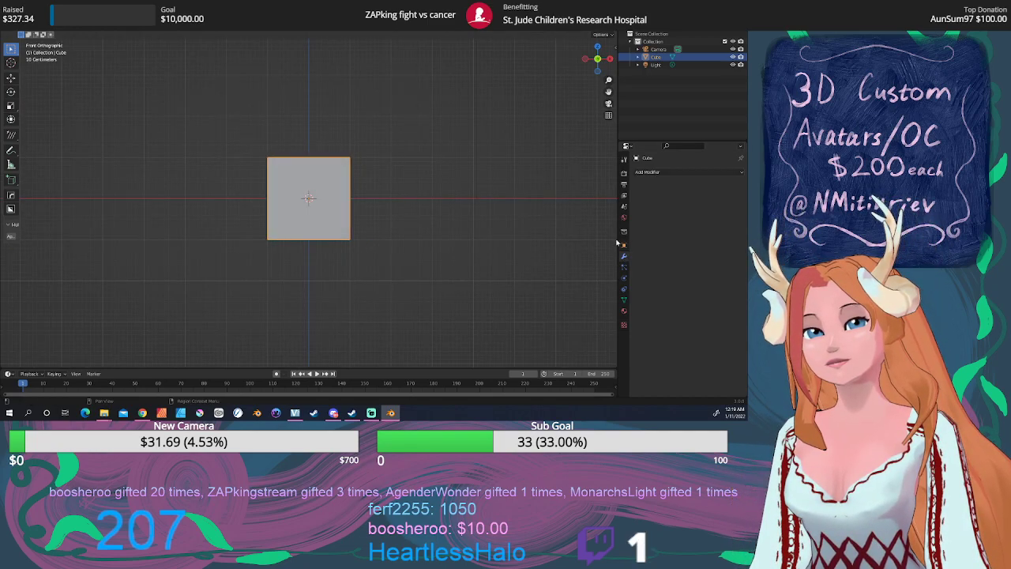
pyautogui.click(660, 174)
pyautogui.click(594, 271)
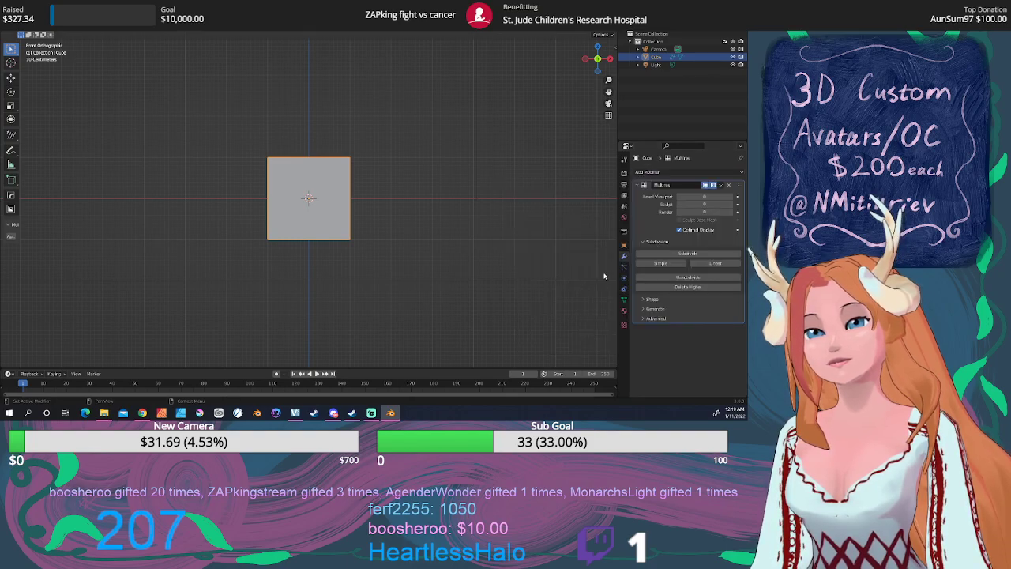
pyautogui.click(687, 253)
pyautogui.click(688, 253)
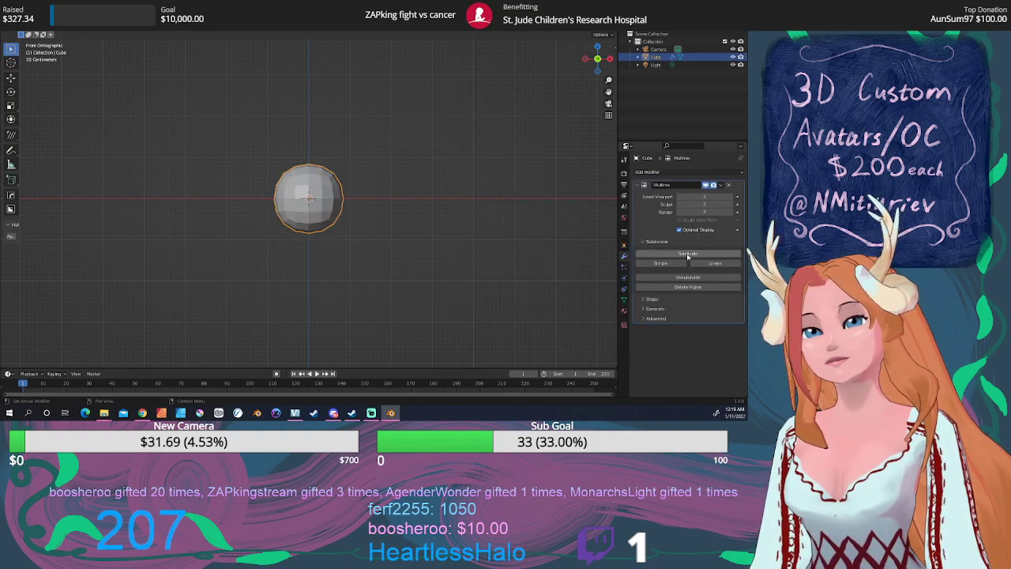
pyautogui.click(687, 253)
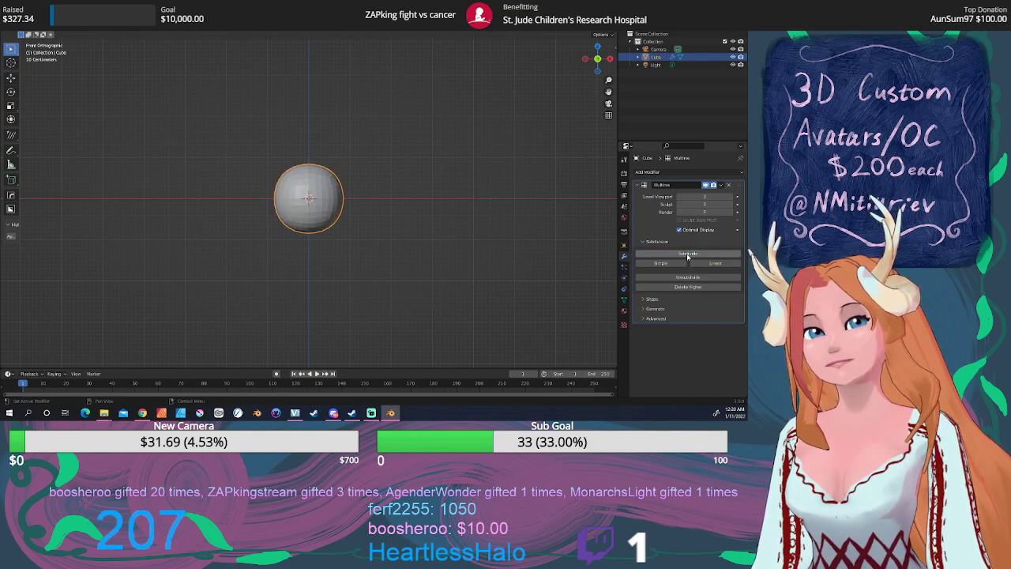
# Switch the rounded cube to Sculpt Mode and enable Sculpt Base Mesh on its Multires modifier
pyautogui.scroll(3, 338, 226)
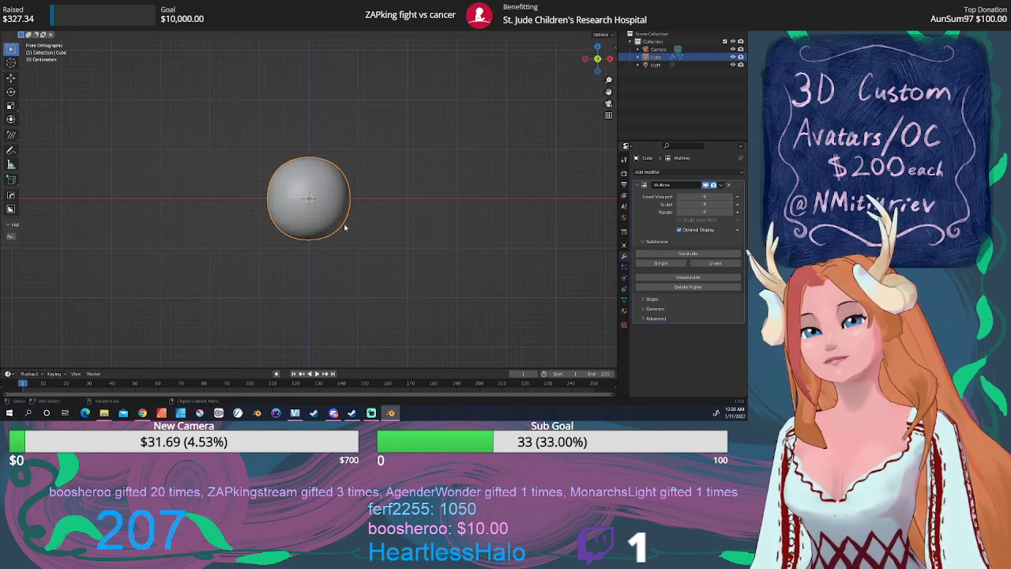
pyautogui.moveTo(366, 232); pyautogui.dragTo(293, 227, button='middle')
pyautogui.press('KP_3')
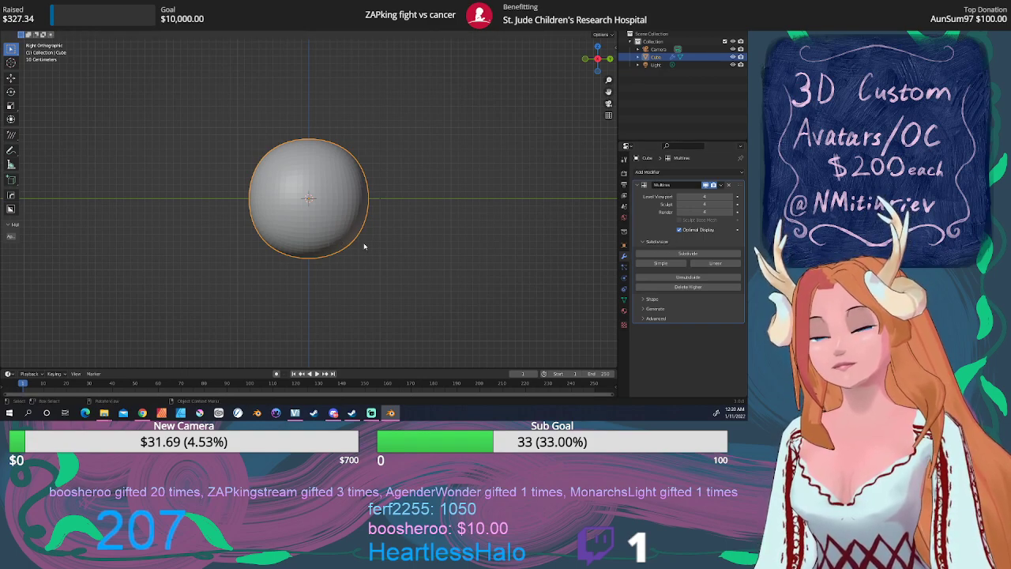
pyautogui.press('Tab')
pyautogui.click(306, 215)
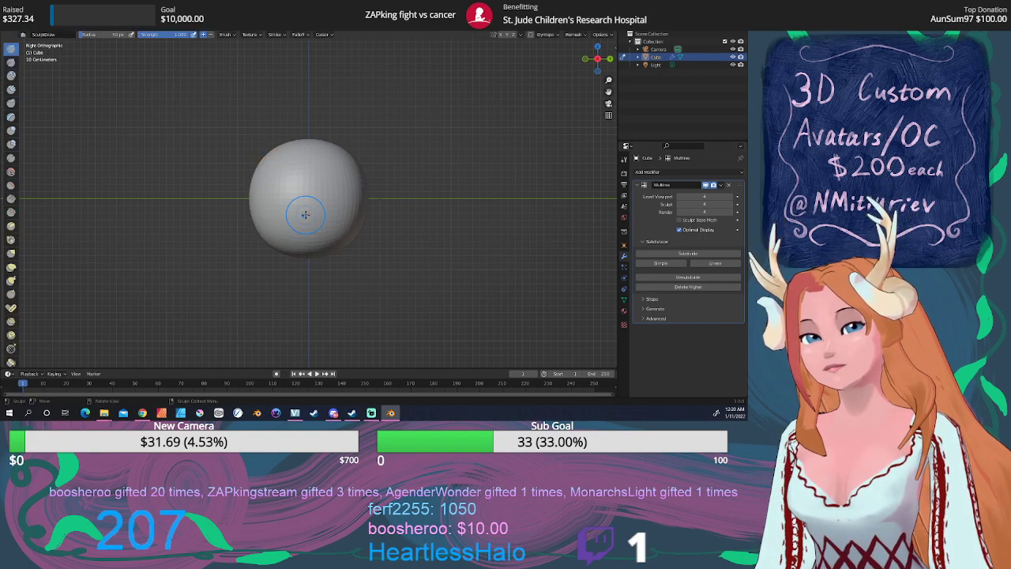
pyautogui.click(679, 222)
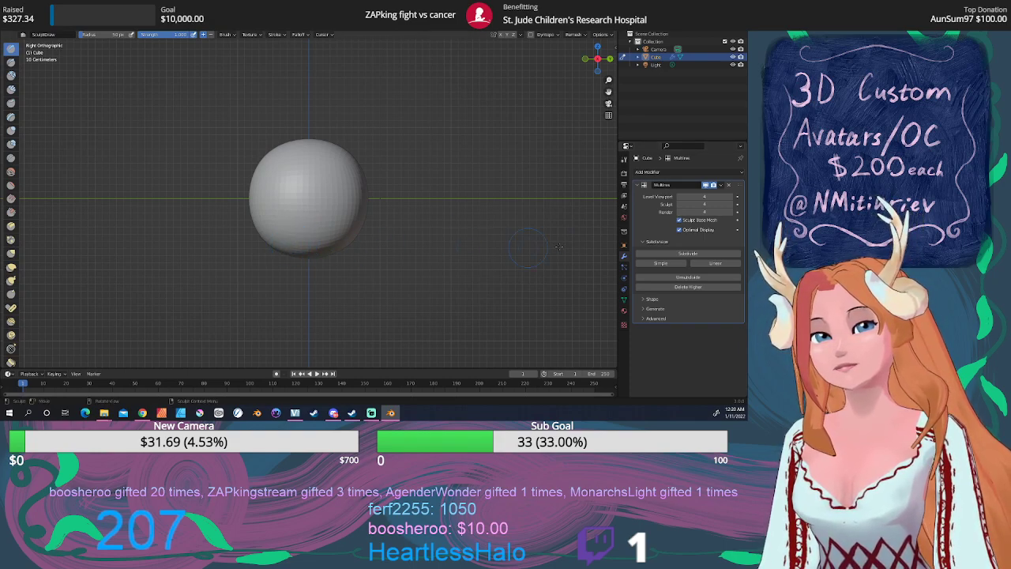
# Try to apply the Multires modifier from Sculpt Mode and from Edit Mode
pyautogui.click(721, 185)
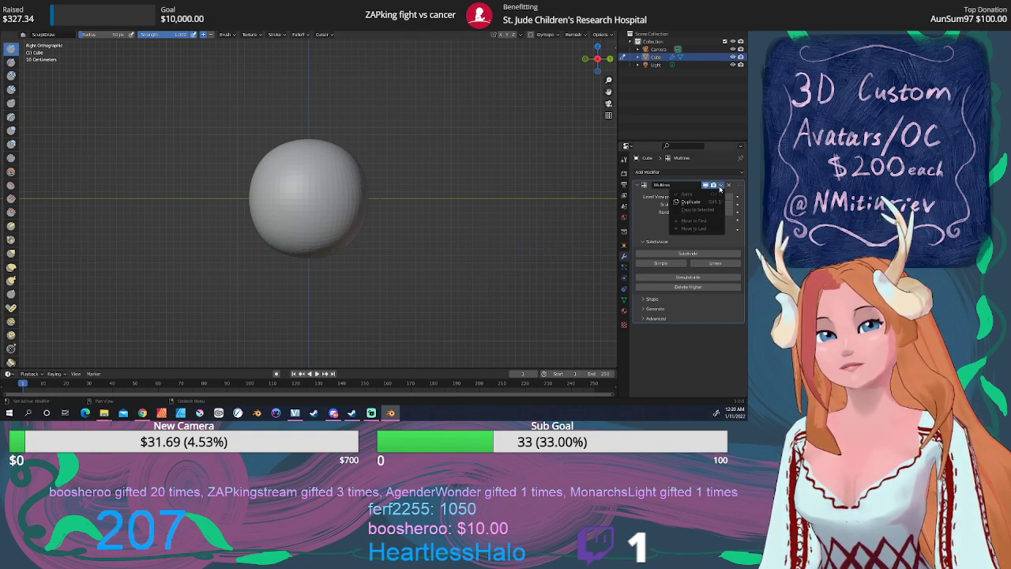
pyautogui.press('Tab')
pyautogui.click(343, 229)
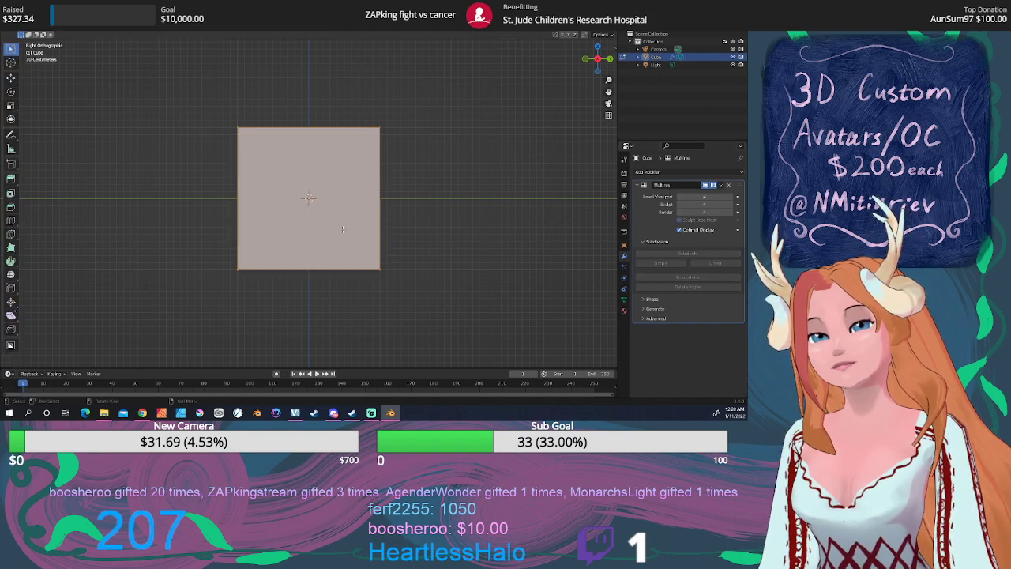
pyautogui.click(721, 185)
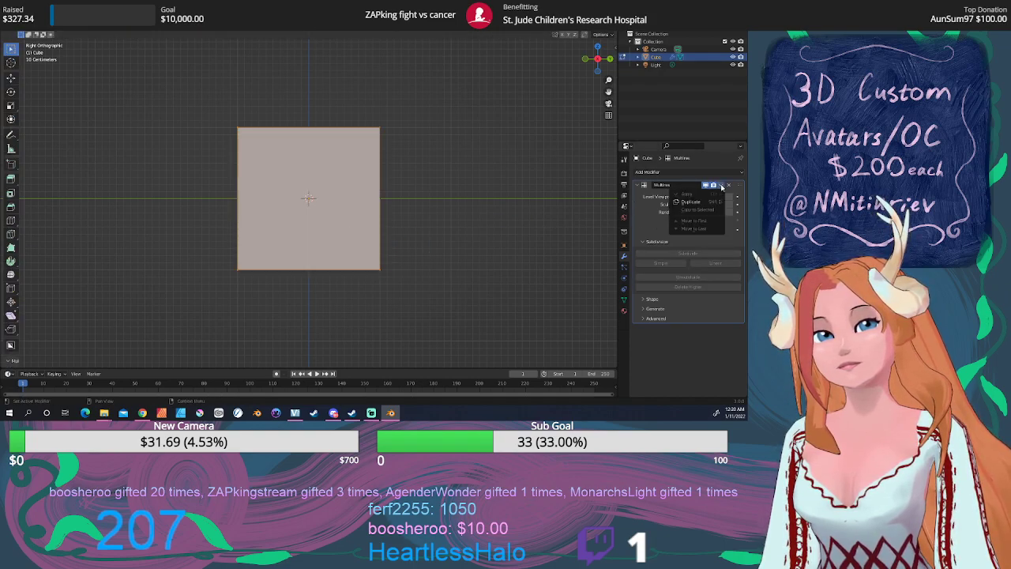
# Return the cube to Object Mode and apply its Multires modifier
pyautogui.hotkey('ctrl', 'Tab')
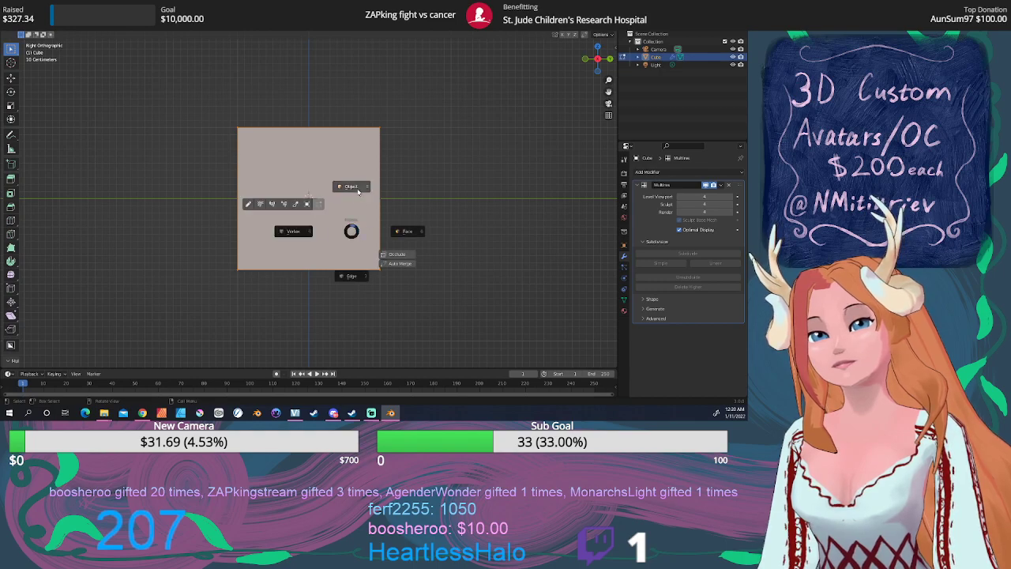
pyautogui.click(365, 191)
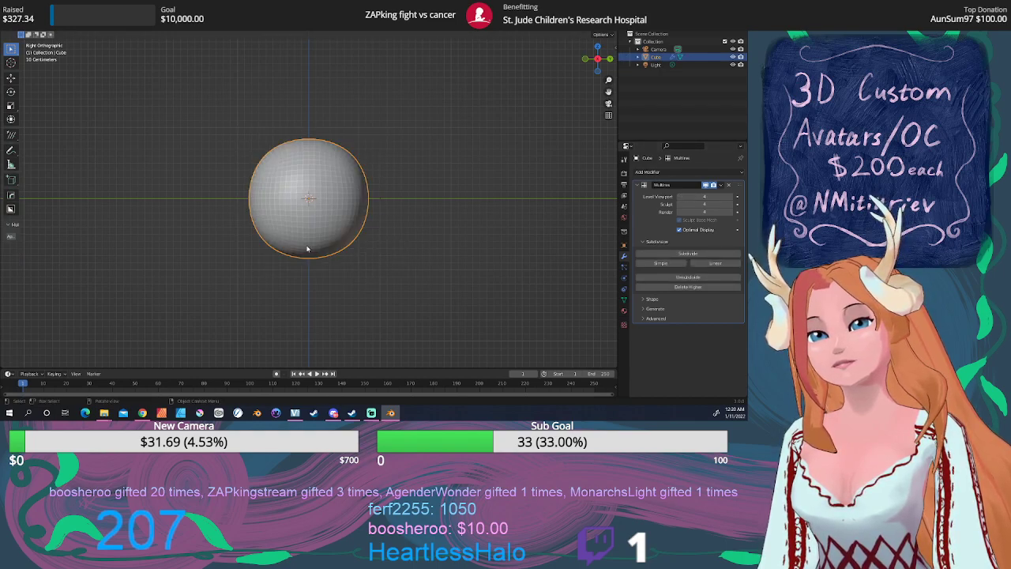
pyautogui.scroll(3, 307, 249)
pyautogui.moveTo(307, 248); pyautogui.dragTo(332, 248, button='middle')
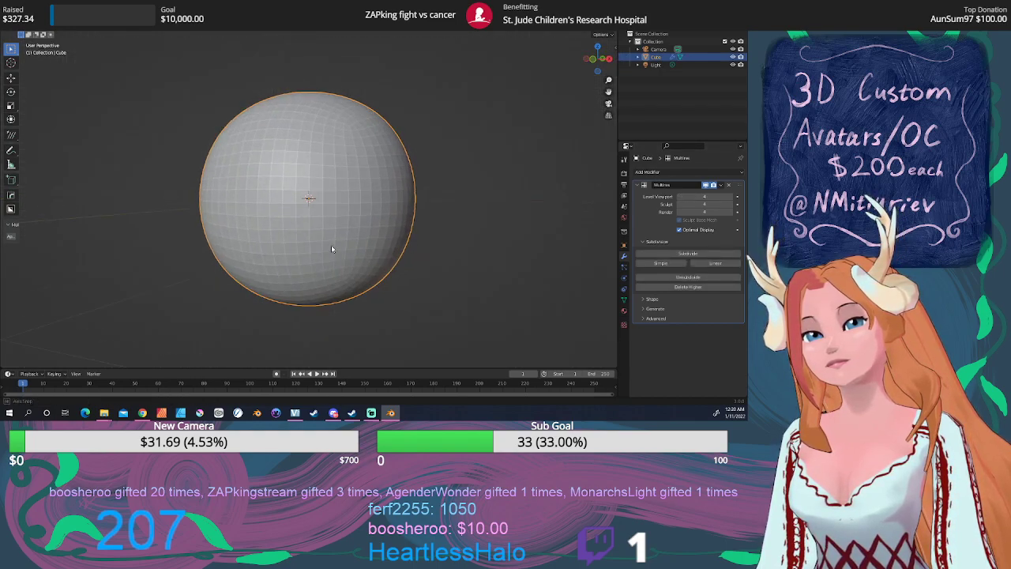
pyautogui.click(722, 185)
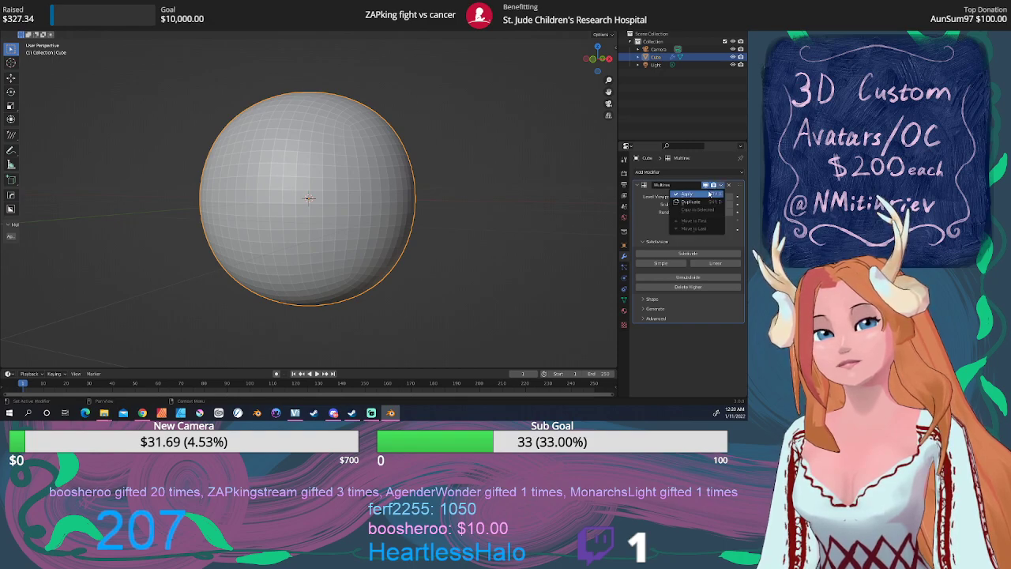
pyautogui.click(709, 193)
# Enter Edit Mode with face selection and set smooth shading on all faces of the rounded cube
pyautogui.scroll(-3, 385, 220)
pyautogui.press('Tab')
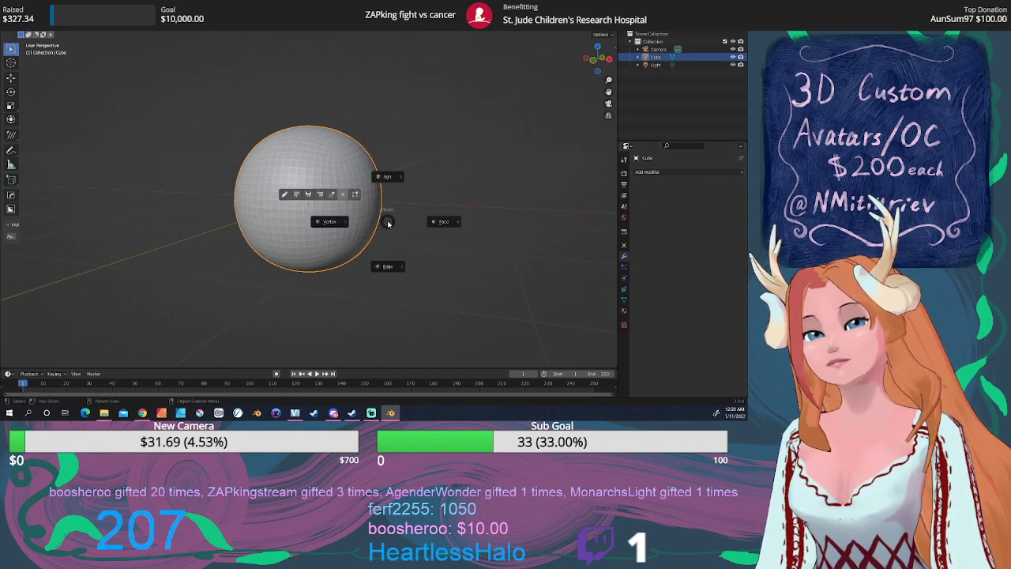
pyautogui.click(435, 224)
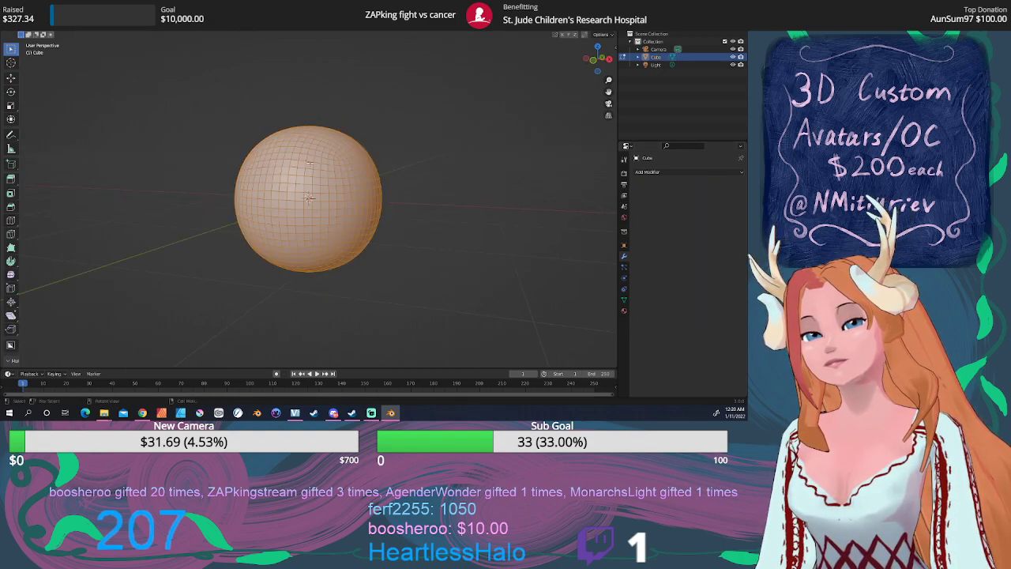
pyautogui.click(146, 34)
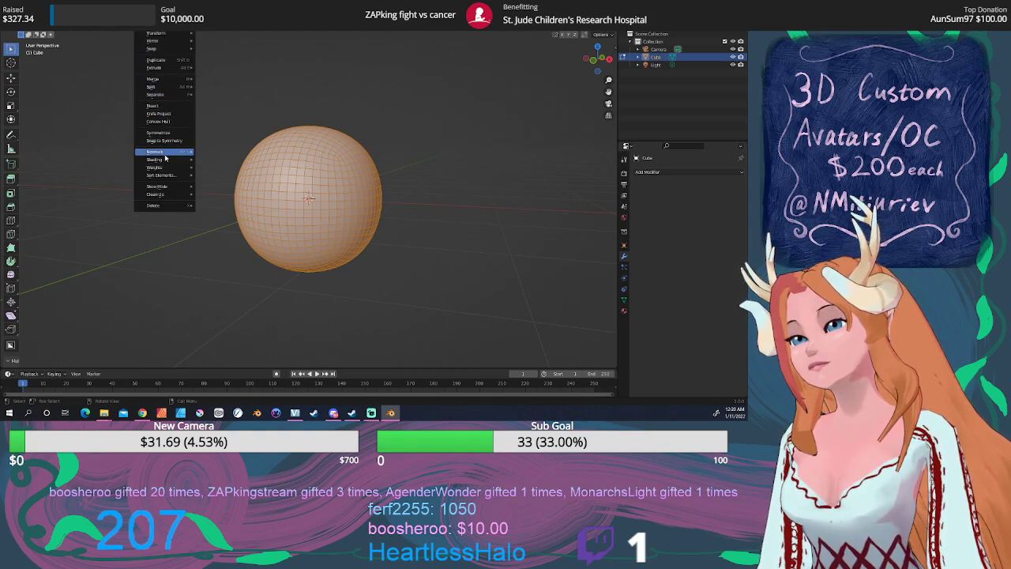
pyautogui.moveTo(165, 158)
pyautogui.click(238, 161)
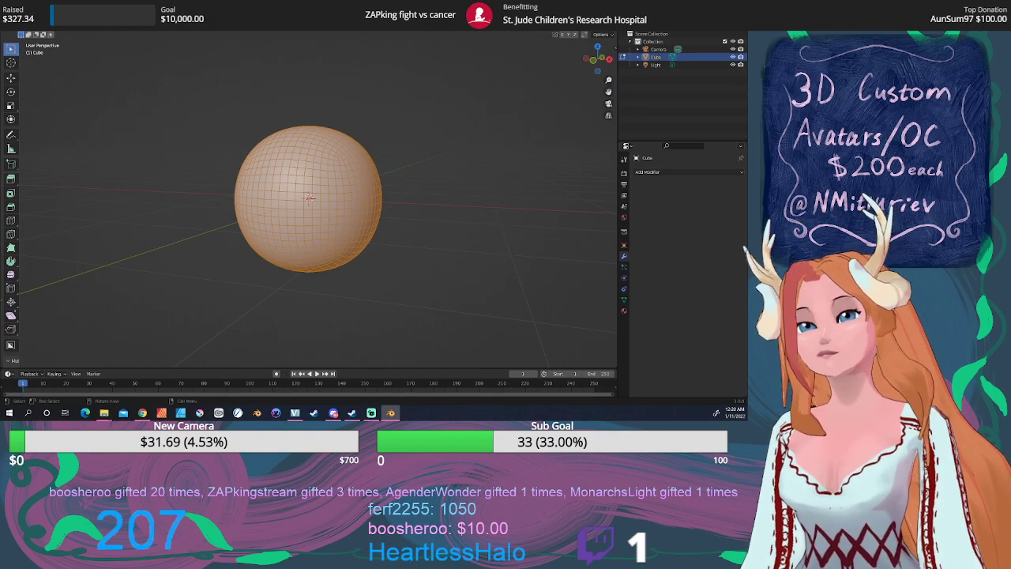
# Return the rounded cube to Object Mode and start appending data from another blend file
pyautogui.click(18, 28)
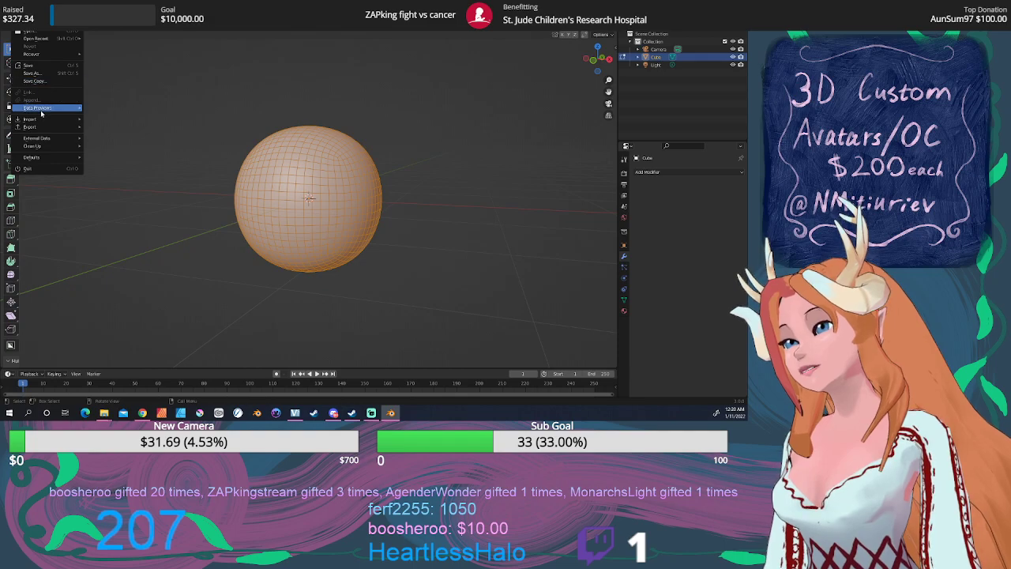
pyautogui.moveTo(314, 113); pyautogui.dragTo(307, 110, button='middle')
pyautogui.press('Tab')
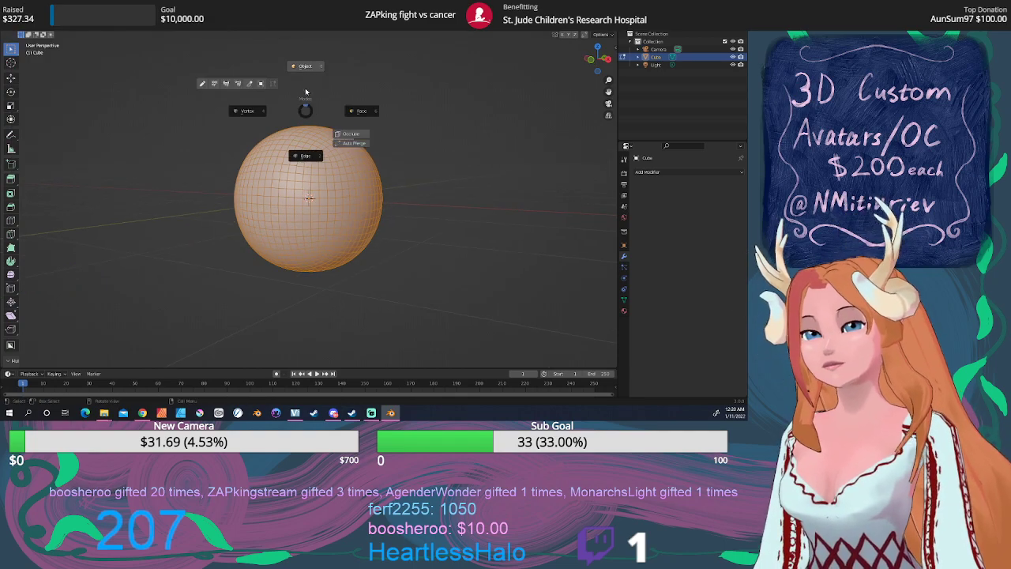
pyautogui.click(307, 68)
pyautogui.click(12, 34)
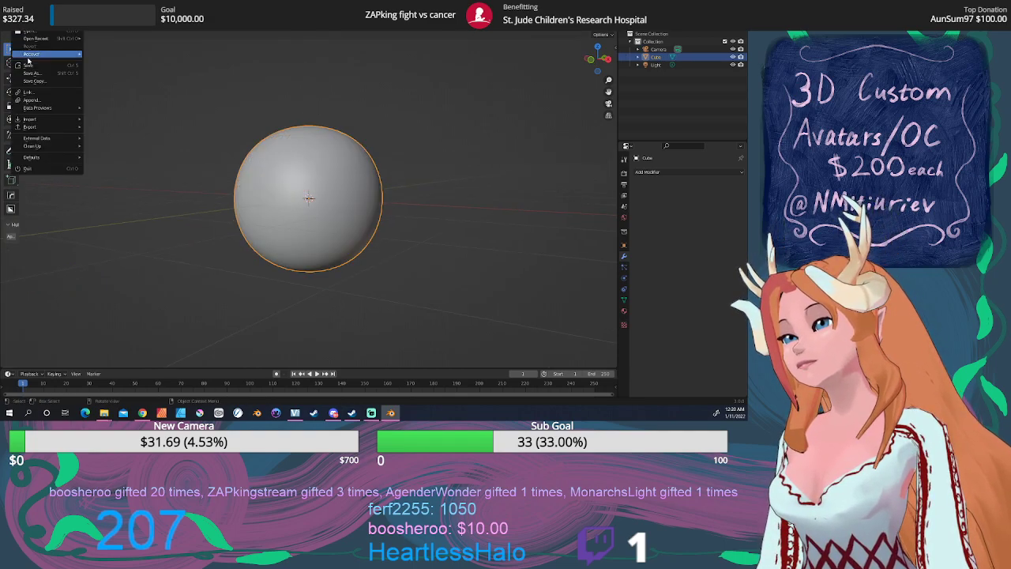
pyautogui.click(36, 99)
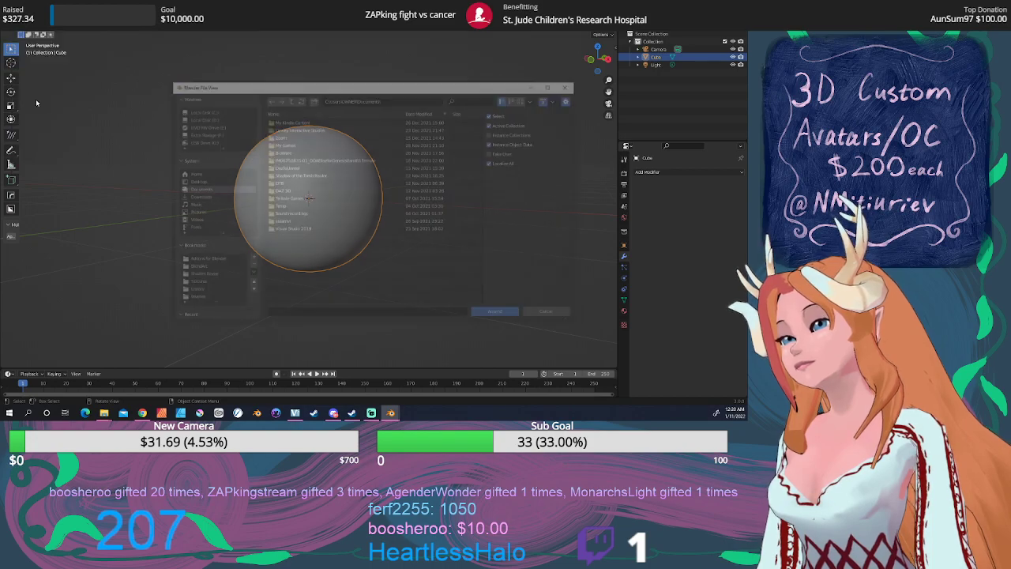
# Browse from the bookmarked Brushes folder to the Brushes folder inside the Sculptors Toolbox - Core Brushes pack
pyautogui.scroll(-2, 210, 255)
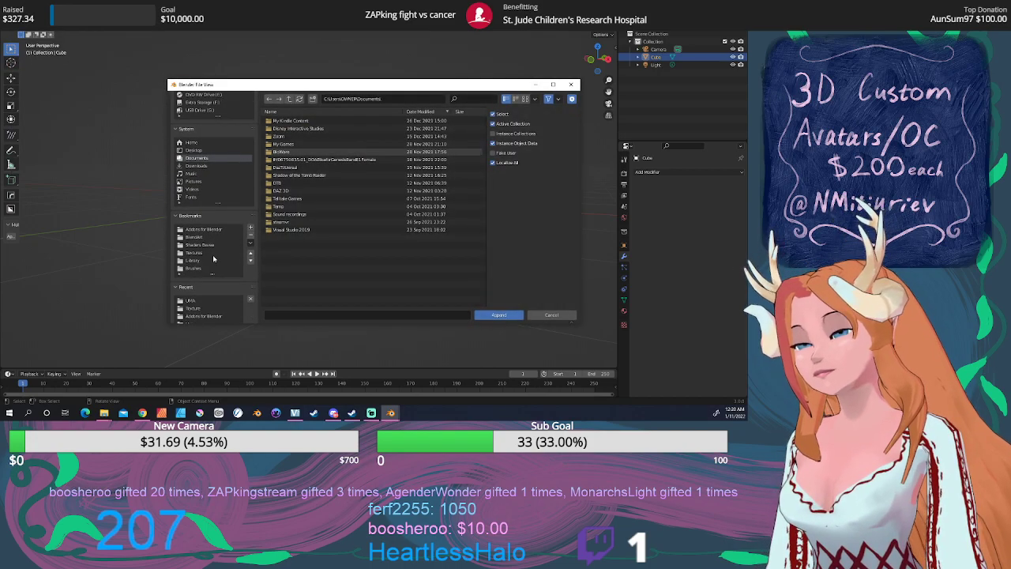
pyautogui.scroll(-4, 212, 255)
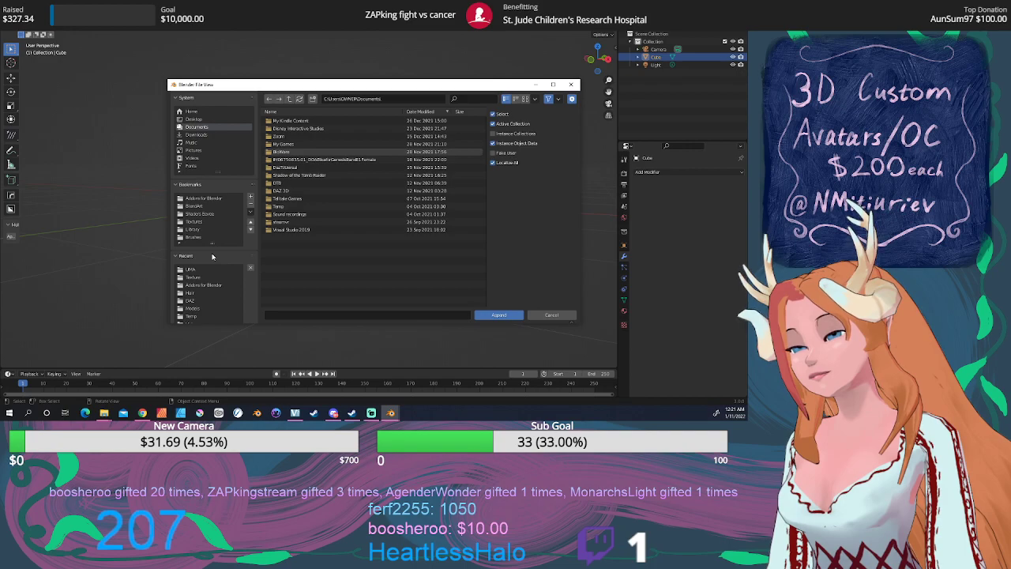
pyautogui.scroll(-1, 212, 255)
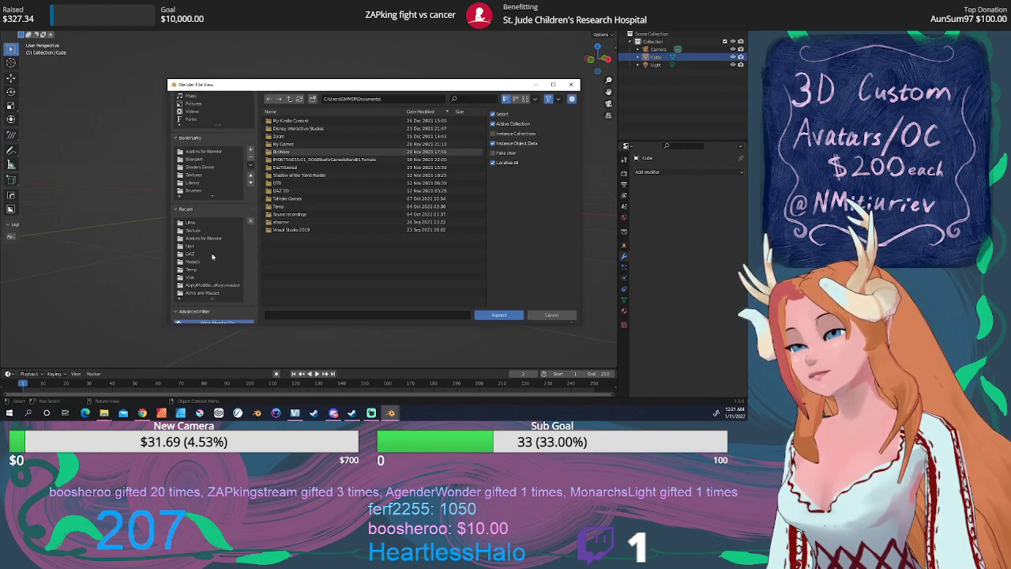
pyautogui.scroll(-1, 211, 255)
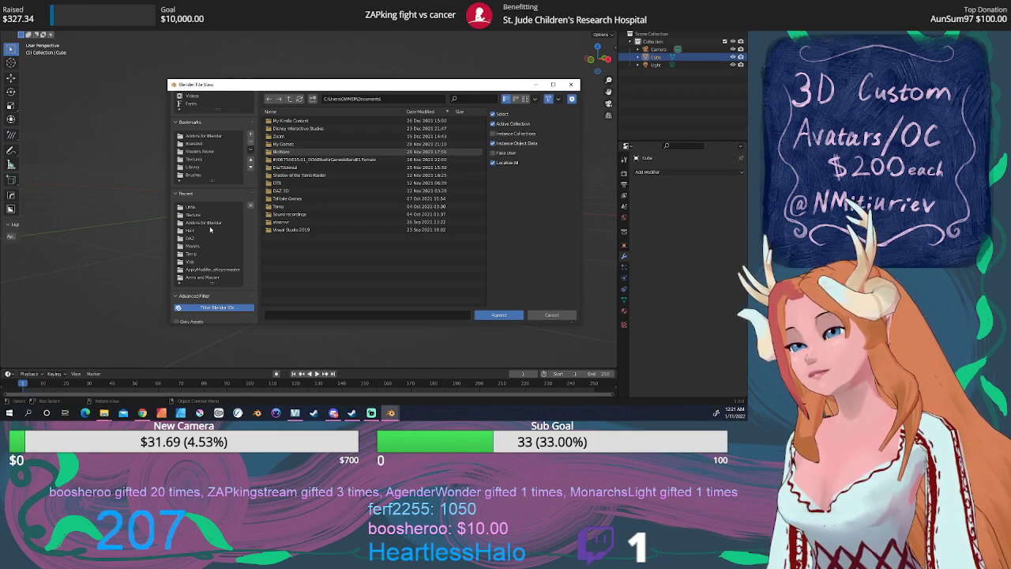
pyautogui.click(198, 176)
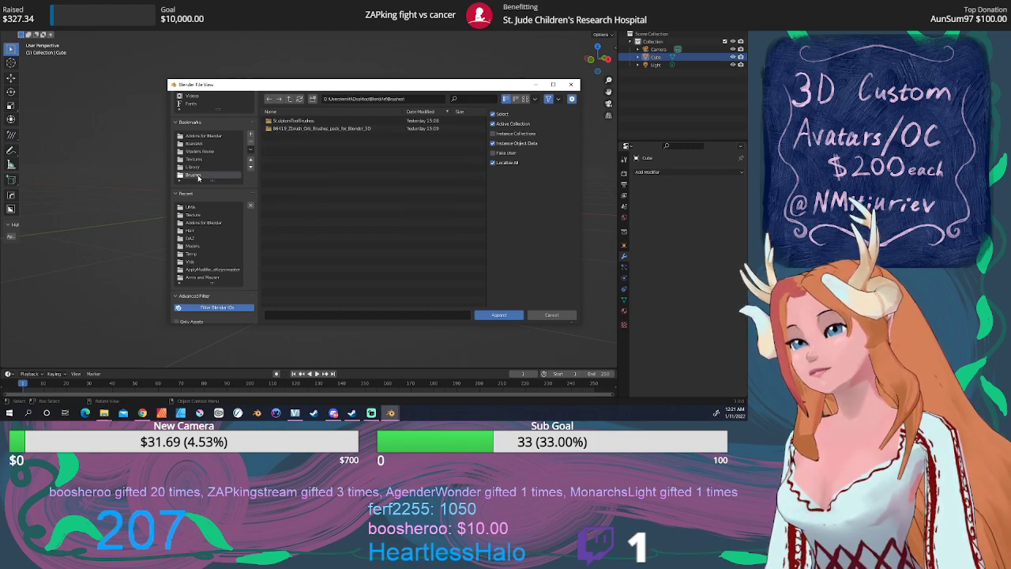
pyautogui.doubleClick(308, 121)
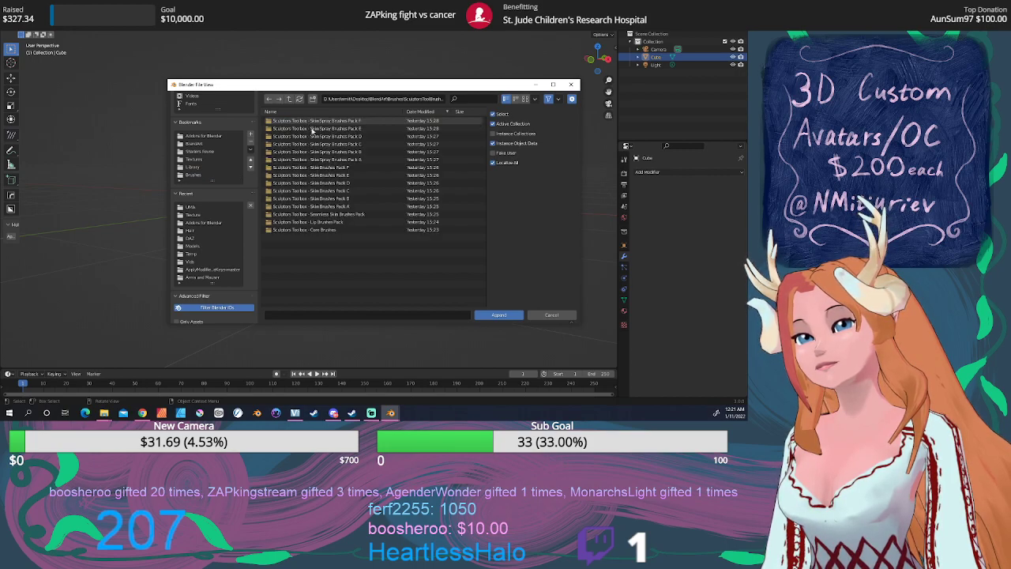
pyautogui.doubleClick(328, 231)
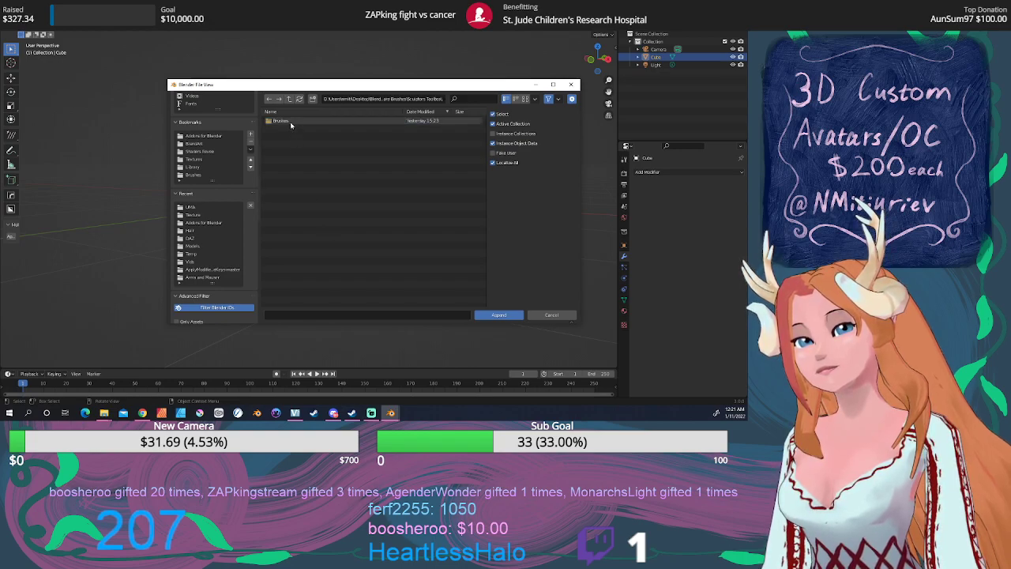
pyautogui.doubleClick(290, 123)
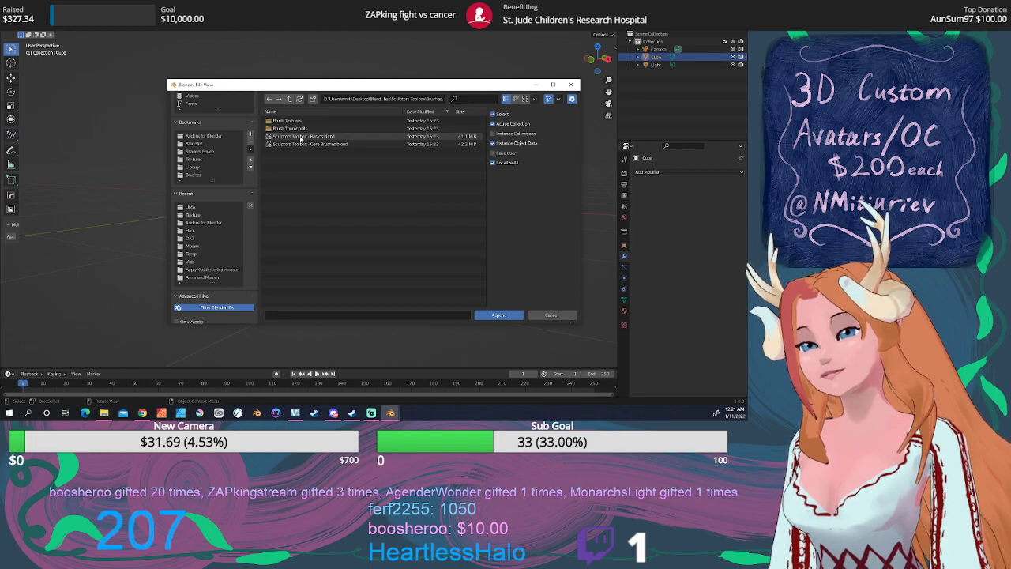
# Append the sculpting brushes from Blob through Snake Hook out of Sculptors Toolbox - Basics.blend
pyautogui.doubleClick(301, 140)
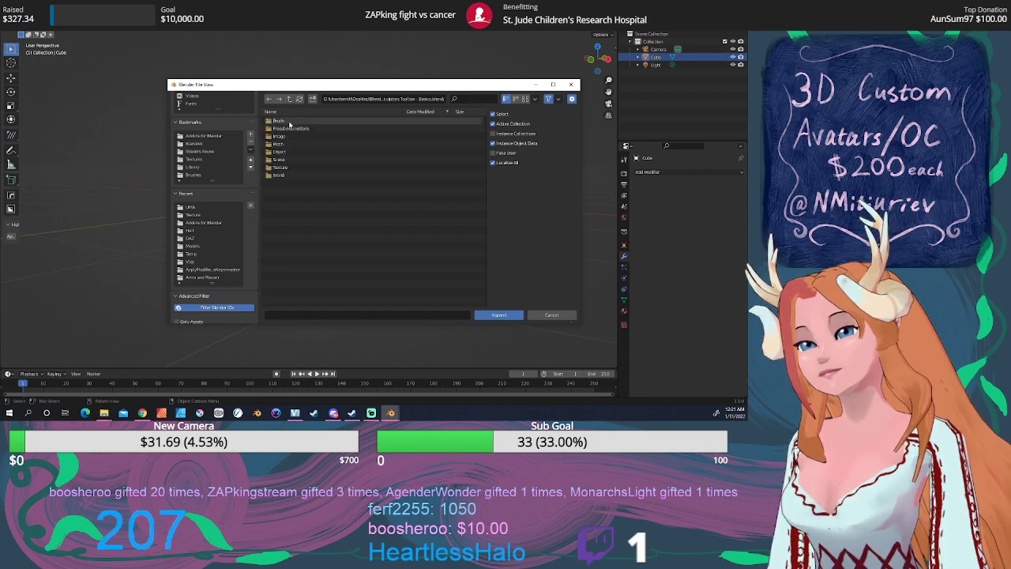
pyautogui.doubleClick(290, 120)
pyautogui.click(293, 138)
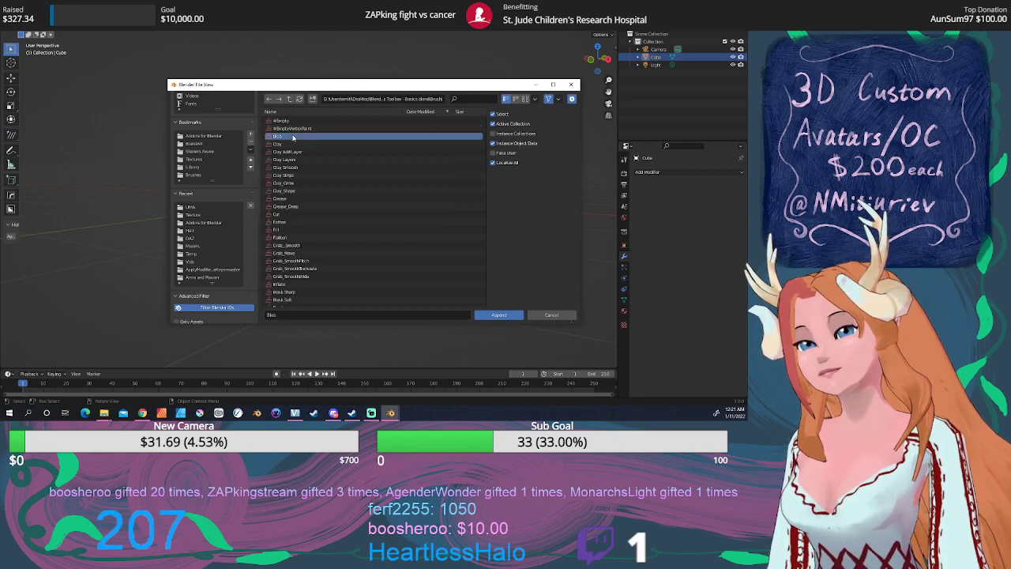
pyautogui.scroll(-5, 311, 237)
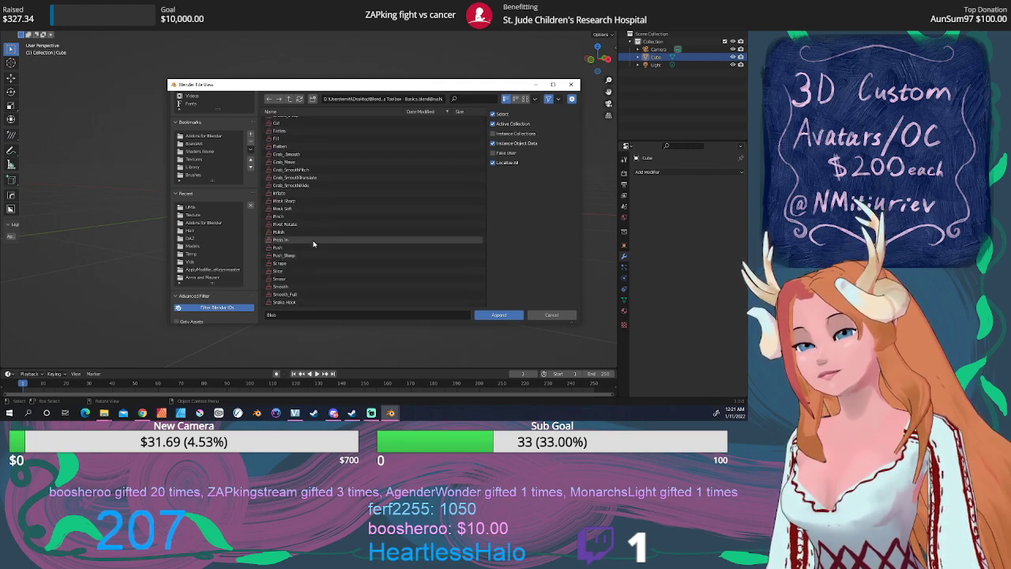
pyautogui.keyDown('shift'); pyautogui.click(293, 302); pyautogui.keyUp('shift')
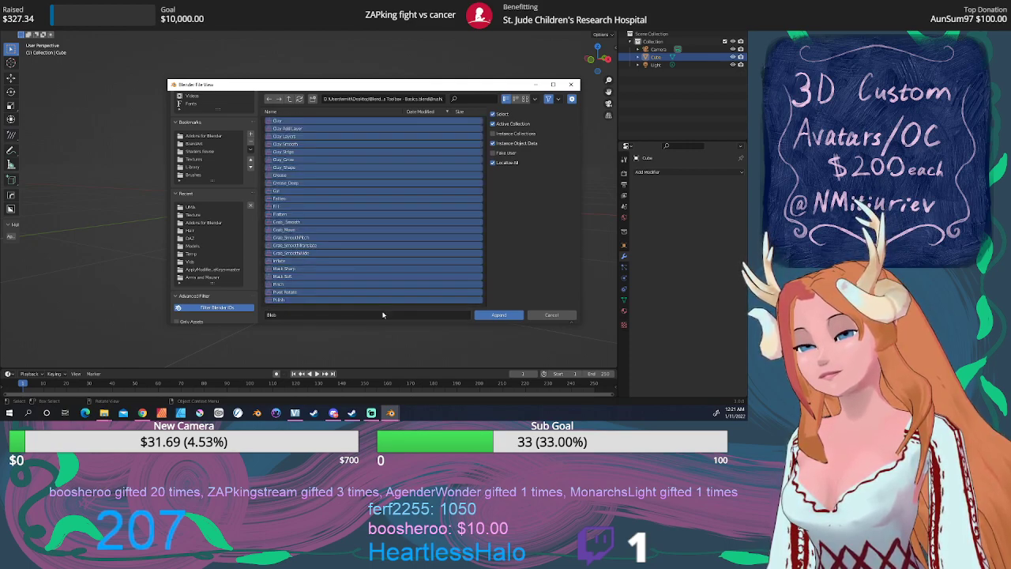
pyautogui.click(498, 315)
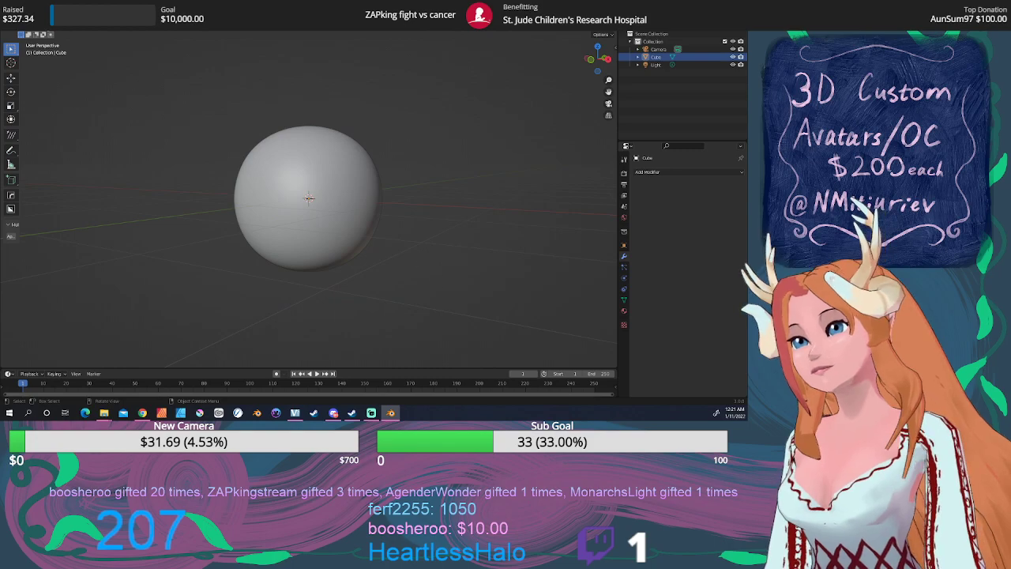
# Start another append and open the Brush category of Sculptors Toolbox - Core Brushes.blend
pyautogui.click(17, 29)
pyautogui.click(38, 101)
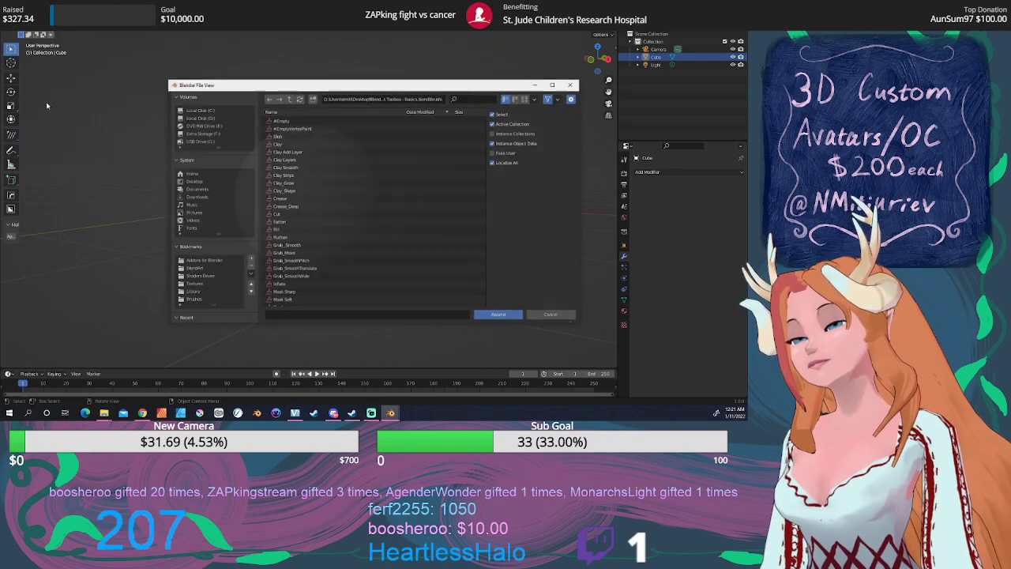
pyautogui.click(290, 98)
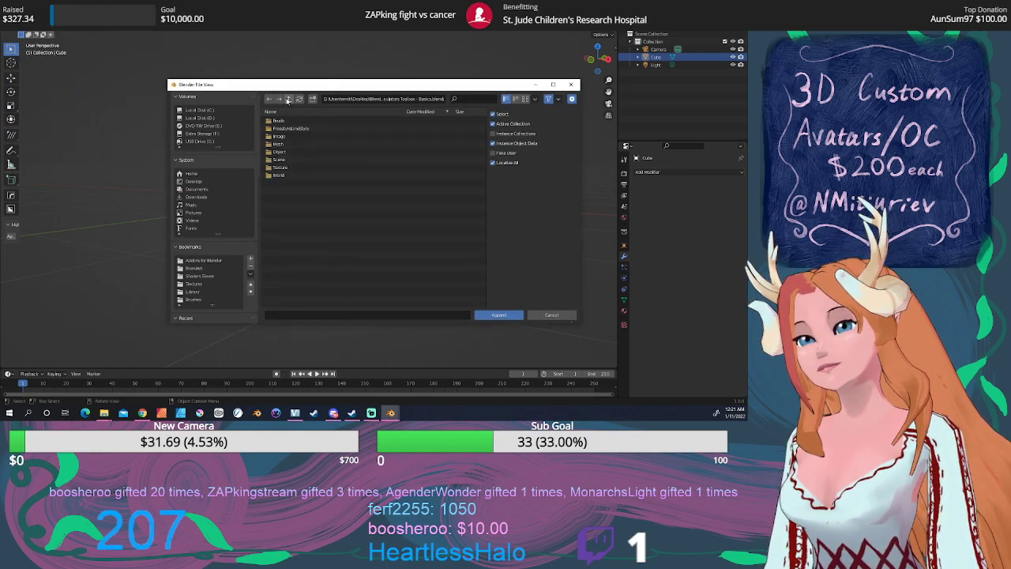
pyautogui.click(288, 100)
pyautogui.doubleClick(300, 144)
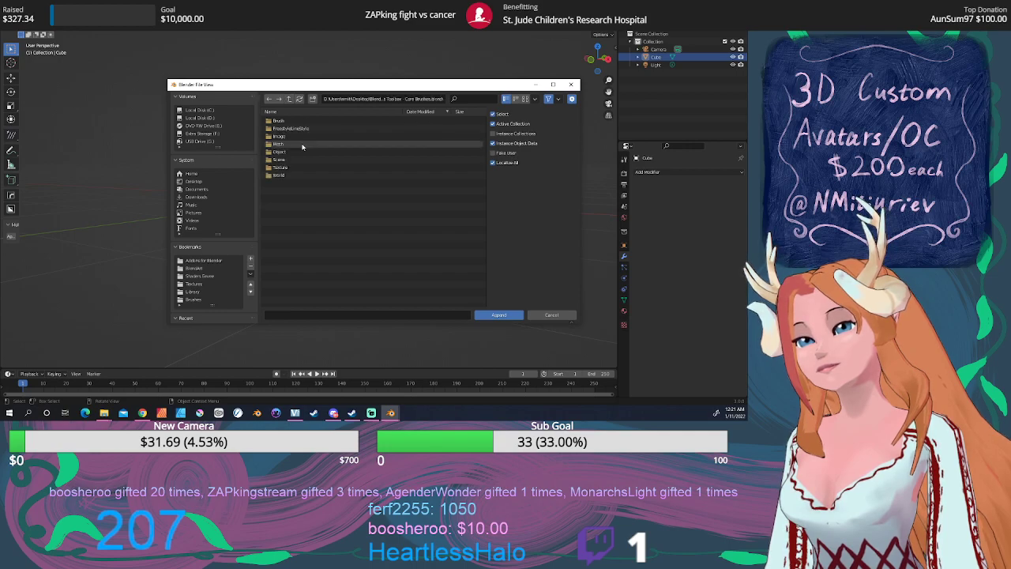
pyautogui.click(297, 122)
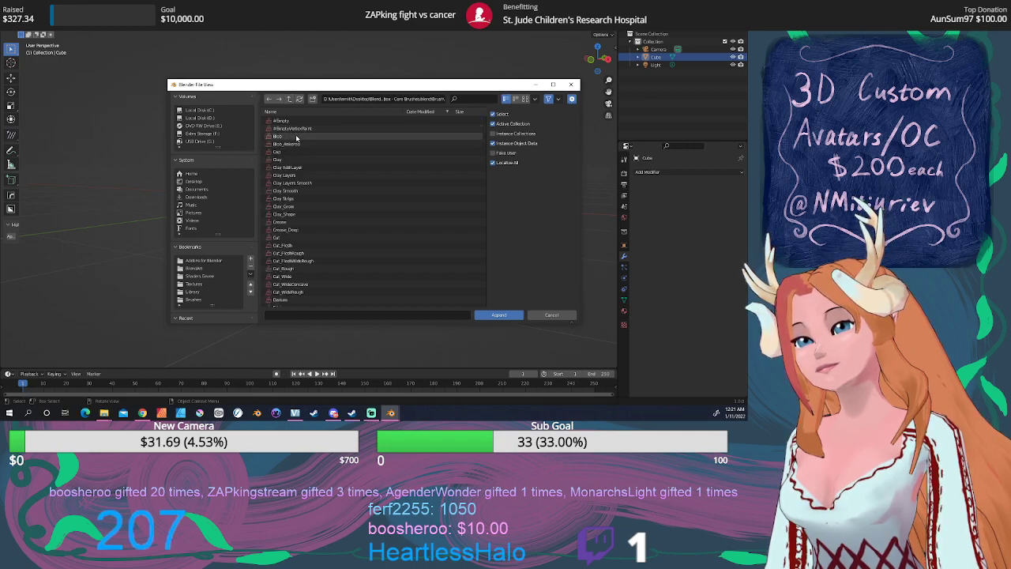
# Append all Core Brushes from Blob through the last Wrinkle brush in the list
pyautogui.click(296, 136)
pyautogui.scroll(-8, 337, 270)
pyautogui.scroll(-5, 338, 267)
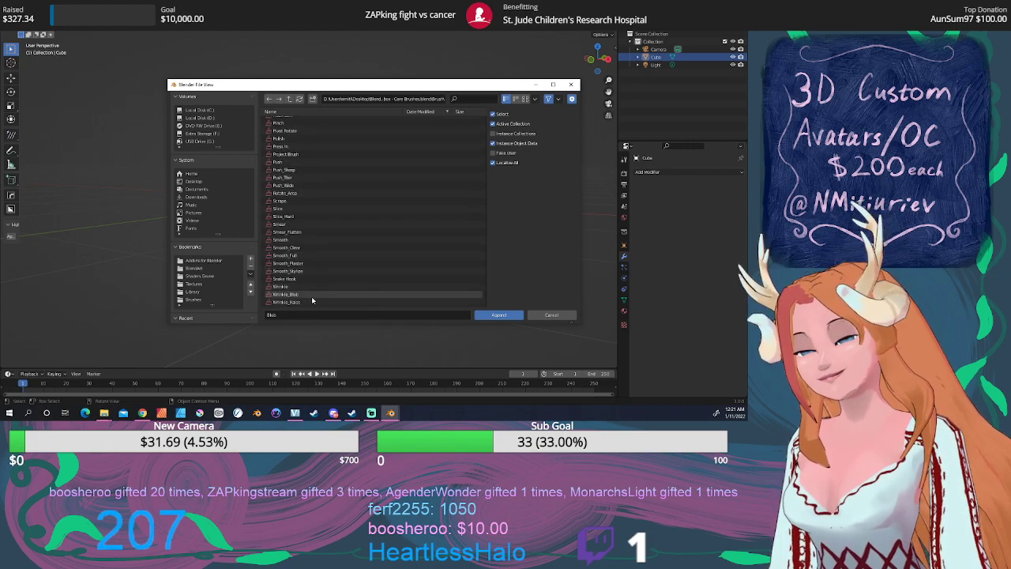
pyautogui.keyDown('shift'); pyautogui.click(311, 302); pyautogui.keyUp('shift')
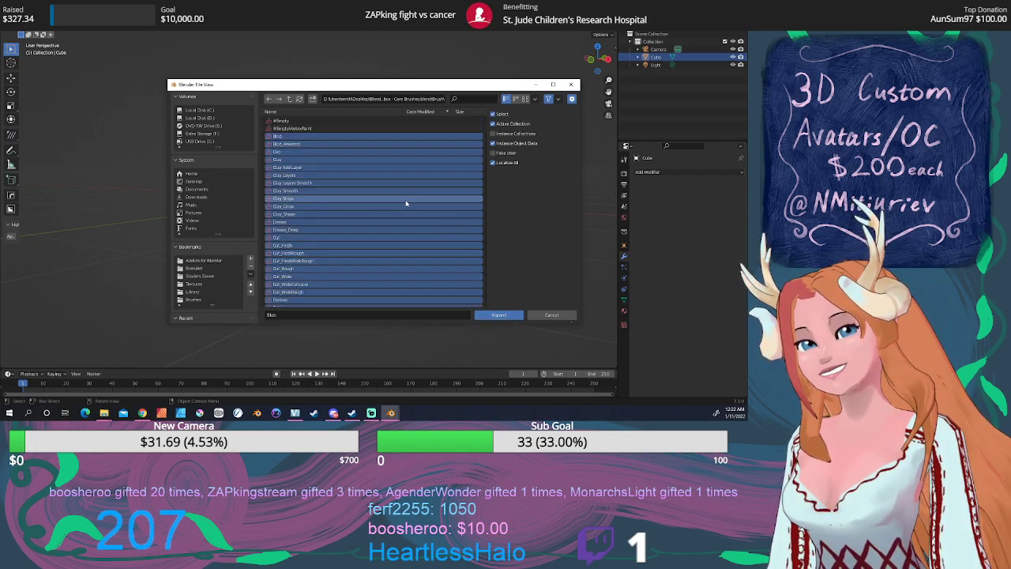
pyautogui.scroll(-12, 411, 212)
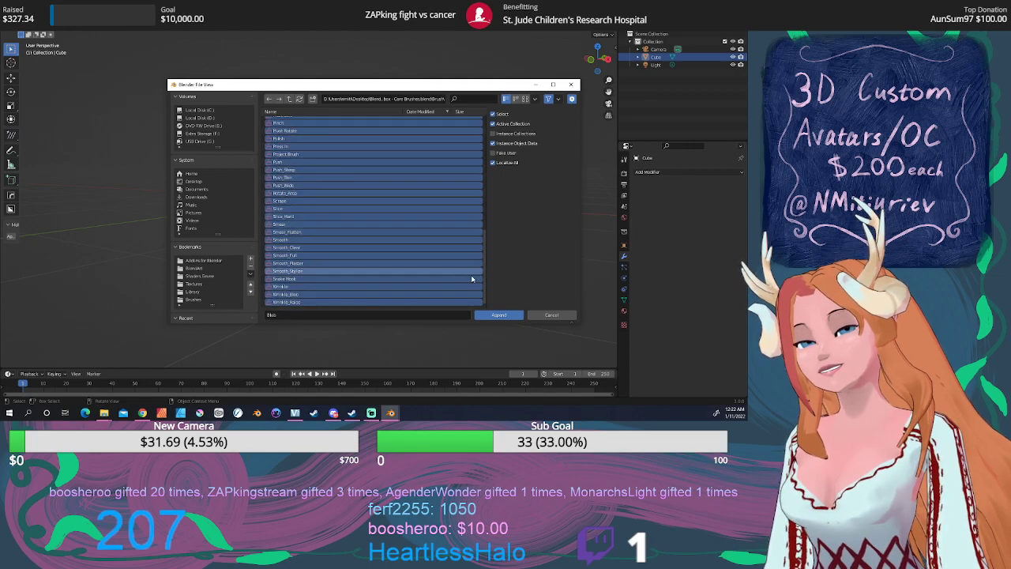
pyautogui.click(497, 315)
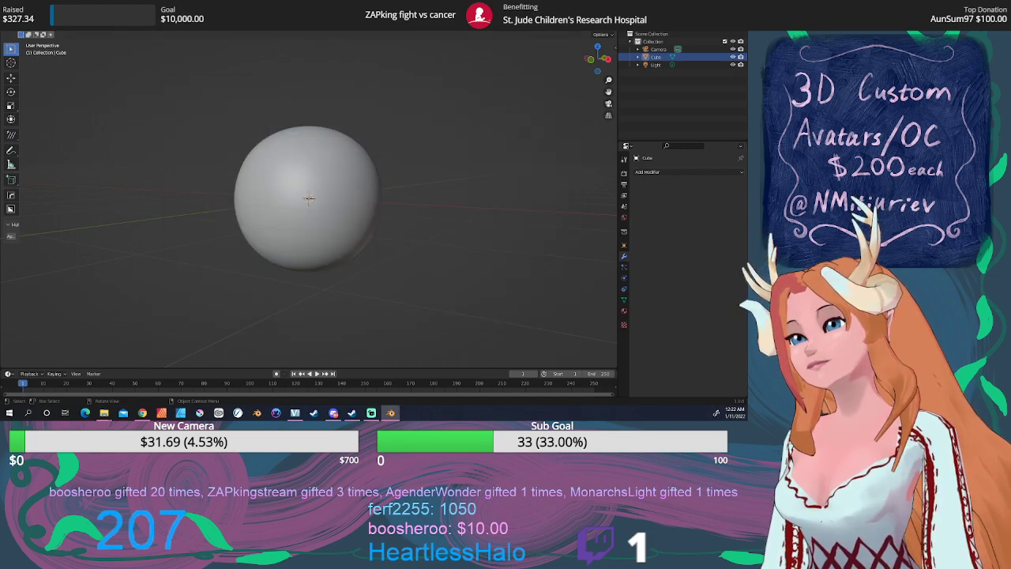
pyautogui.click(17, 14)
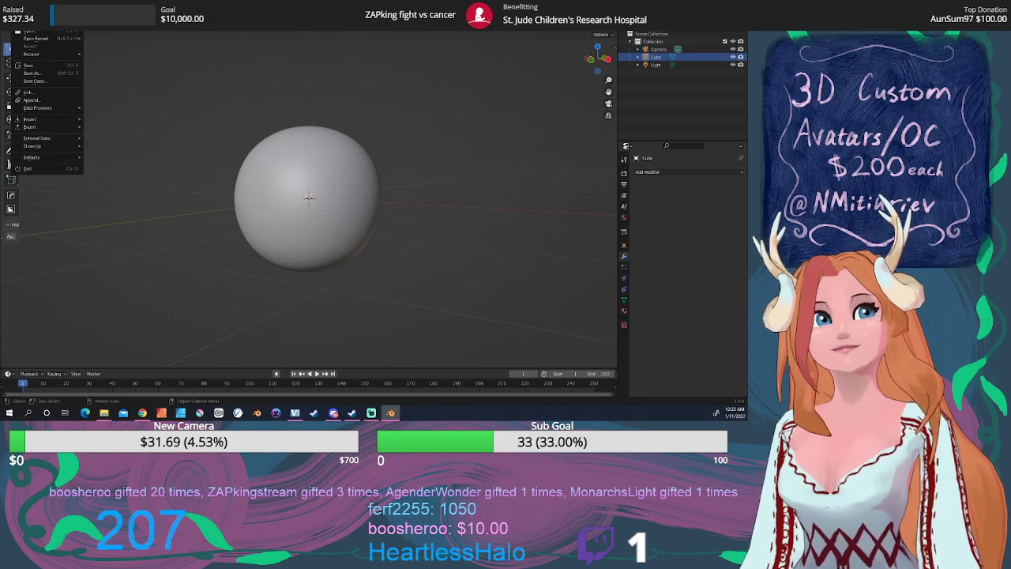
pyautogui.moveTo(7, 14)
pyautogui.press('Escape')
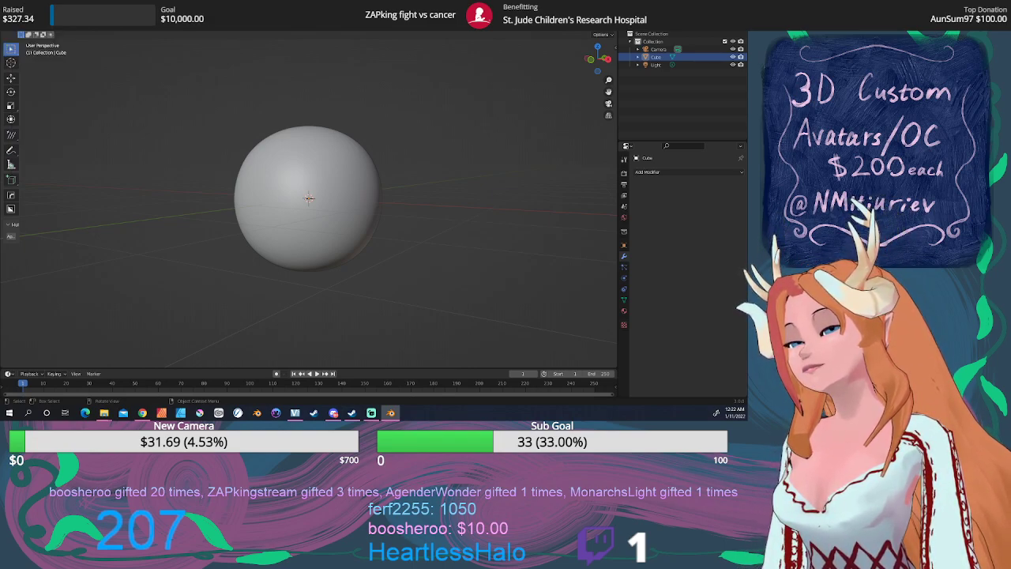
# Start a further append and go back up to the folder holding all the Sculptors Toolbox brush packs
pyautogui.click(17, 15)
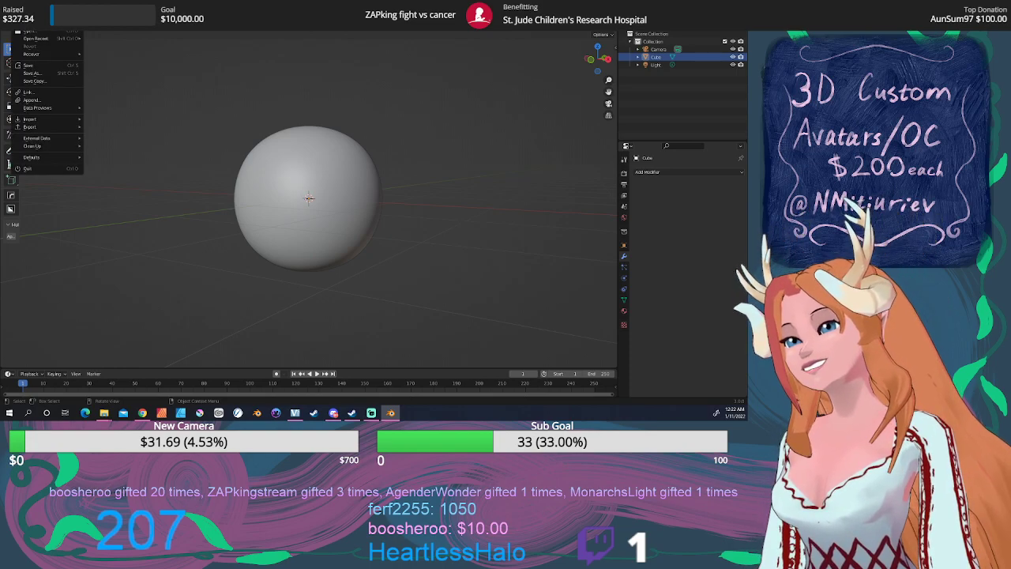
pyautogui.moveTo(36, 132)
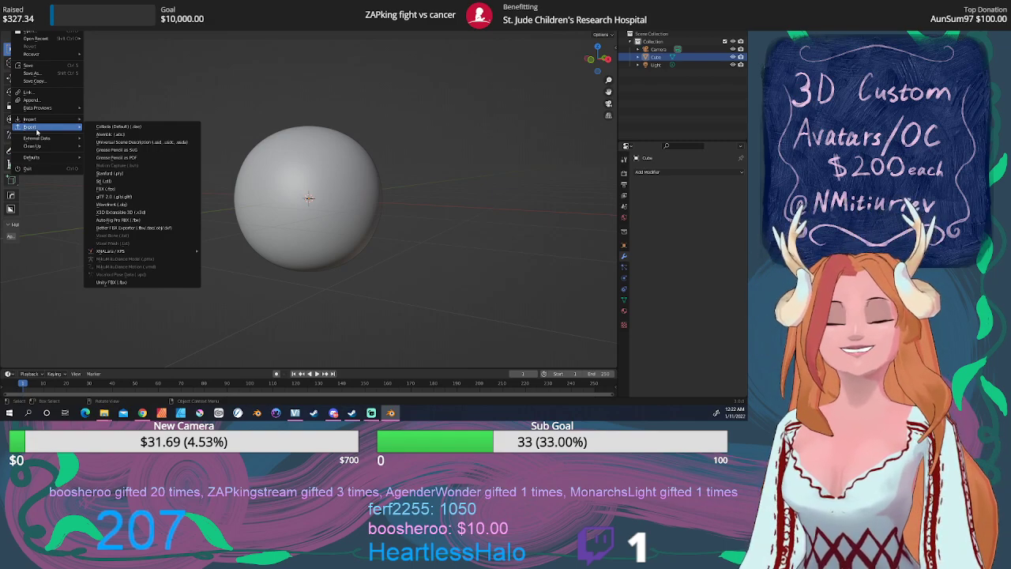
pyautogui.click(40, 100)
pyautogui.click(289, 98)
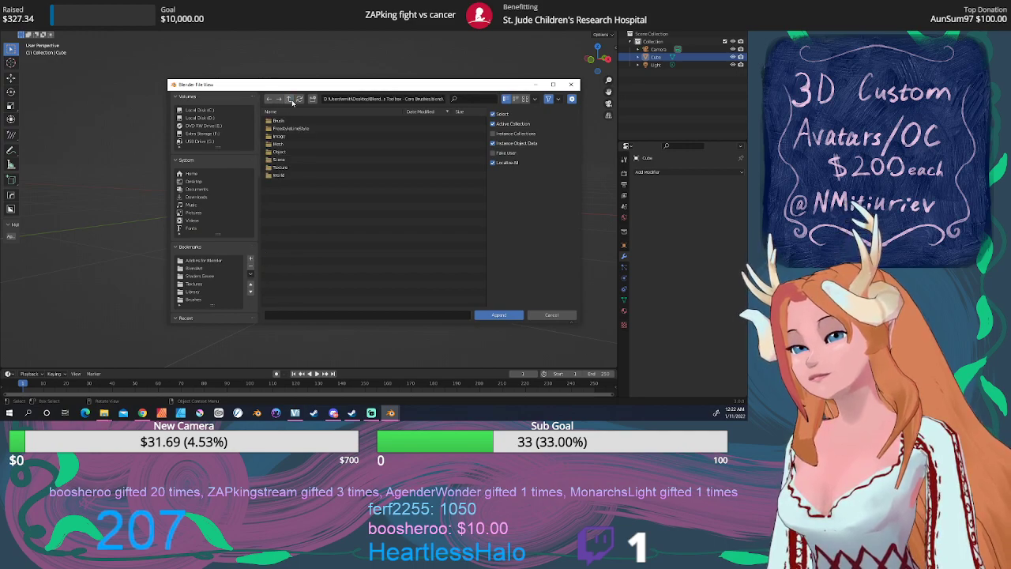
pyautogui.click(290, 99)
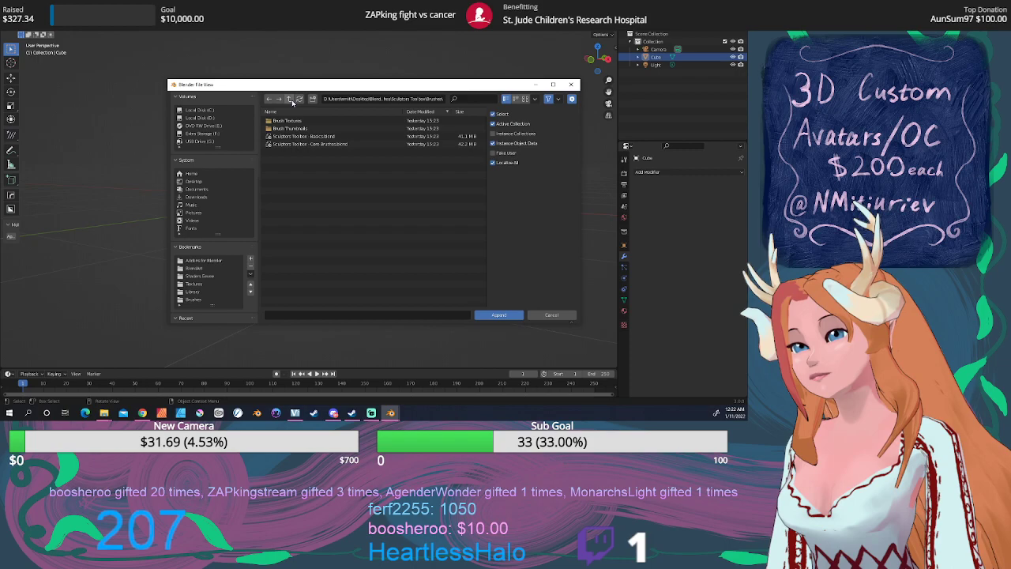
pyautogui.click(290, 99)
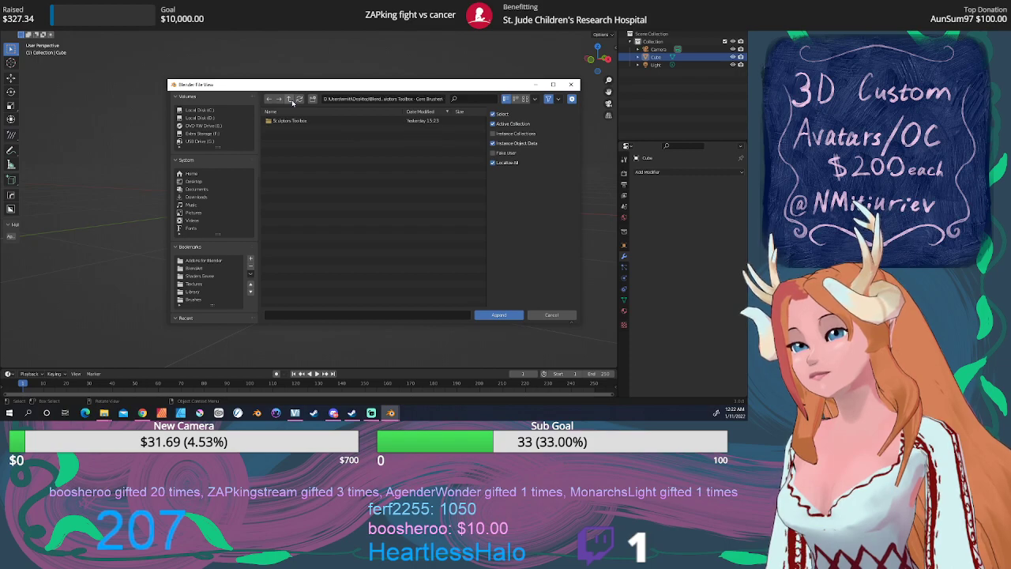
pyautogui.click(290, 100)
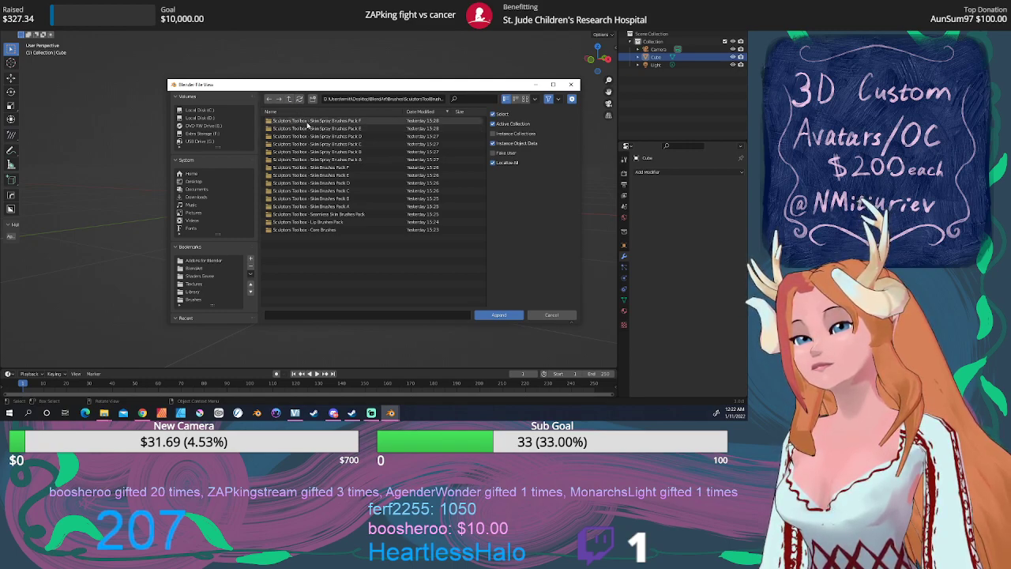
# Open the Brush category of the lip brushes .blend file inside the Sculptors Toolbox - Lip Brushes Pack folder
pyautogui.click(331, 223)
pyautogui.click(301, 119)
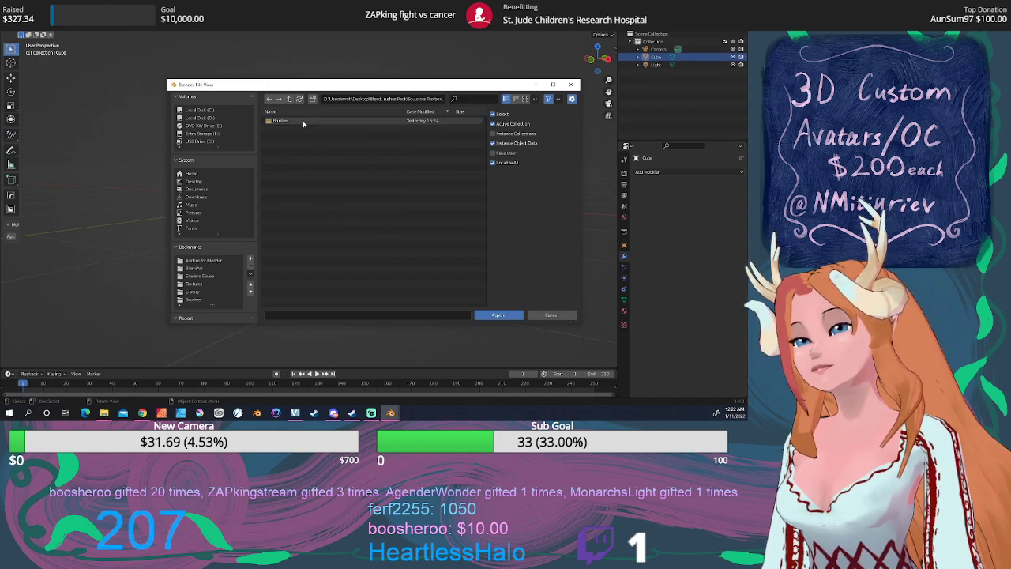
pyautogui.click(302, 120)
pyautogui.click(309, 135)
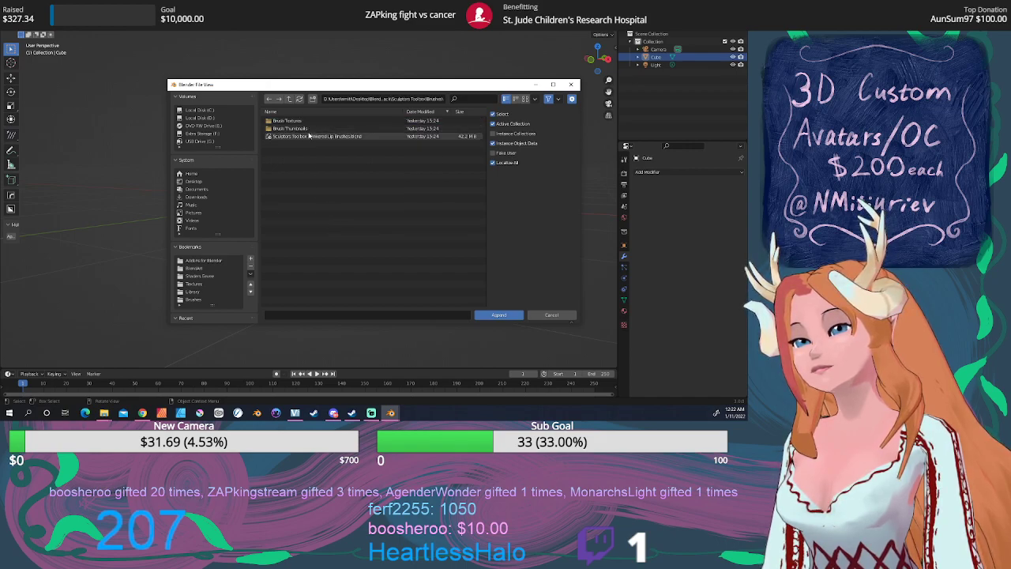
pyautogui.click(297, 119)
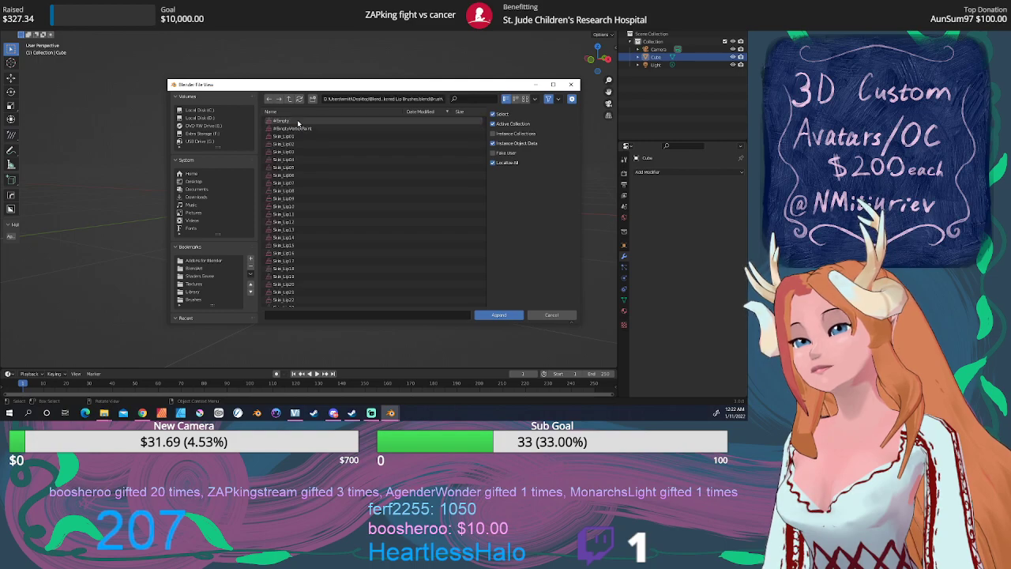
# Append all lip brushes from Skin_Lip01 through the end of the list
pyautogui.click(300, 136)
pyautogui.scroll(-2, 314, 208)
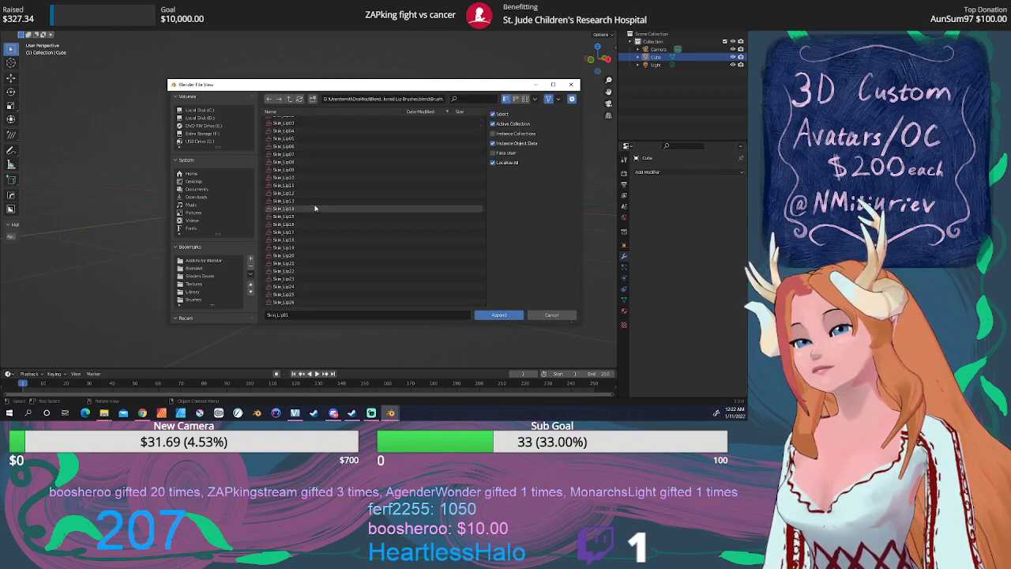
pyautogui.keyDown('shift'); pyautogui.click(306, 305); pyautogui.keyUp('shift')
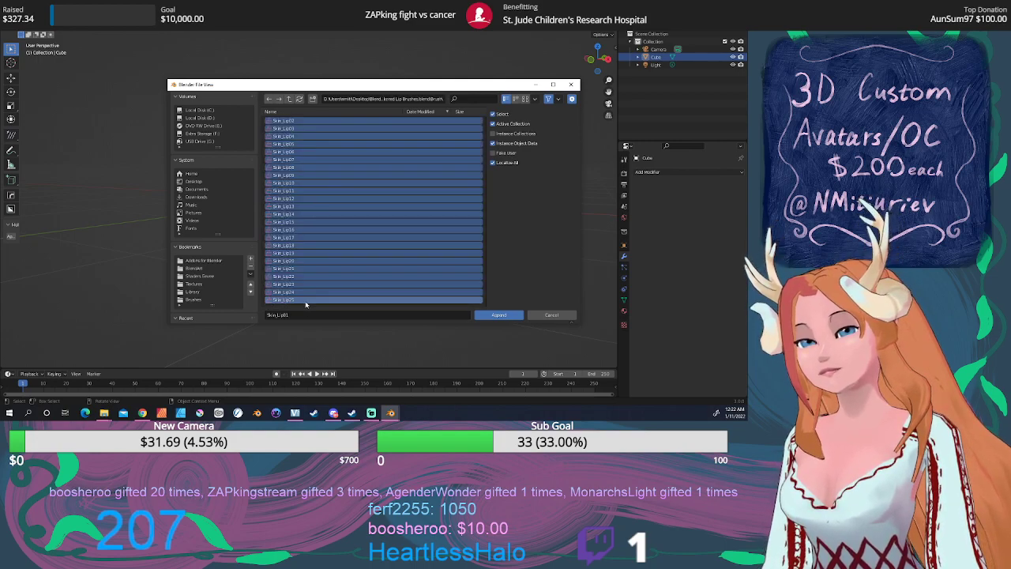
pyautogui.click(480, 316)
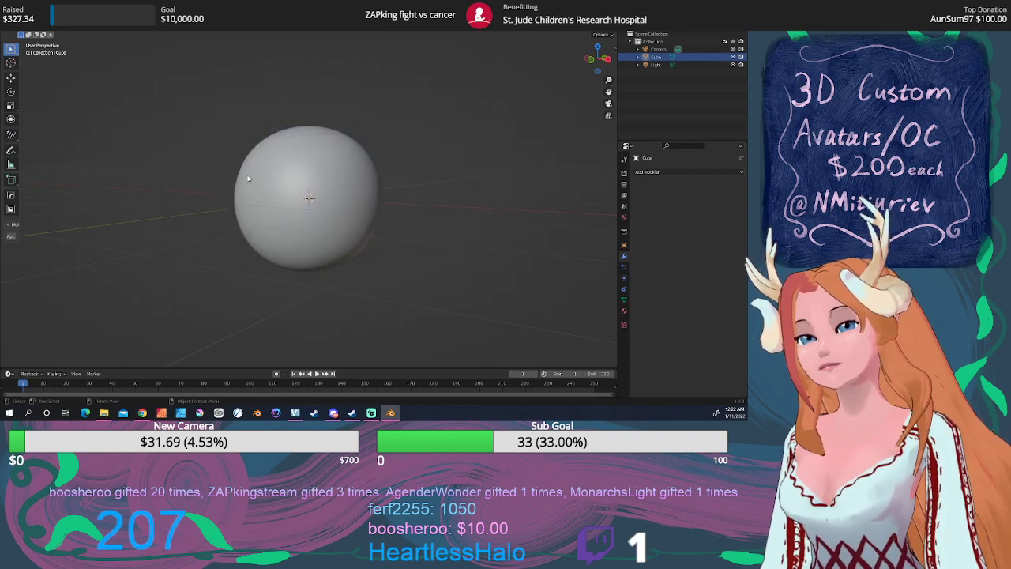
# Start another append and go back up from the lip brushes to the folder containing all Sculptors Toolbox packs
pyautogui.click(19, 14)
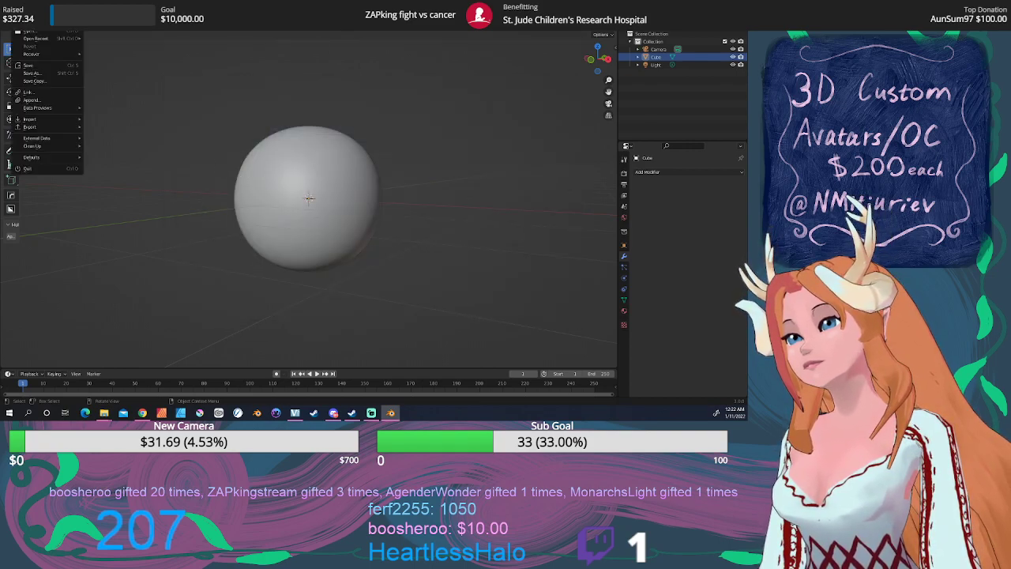
pyautogui.click(41, 101)
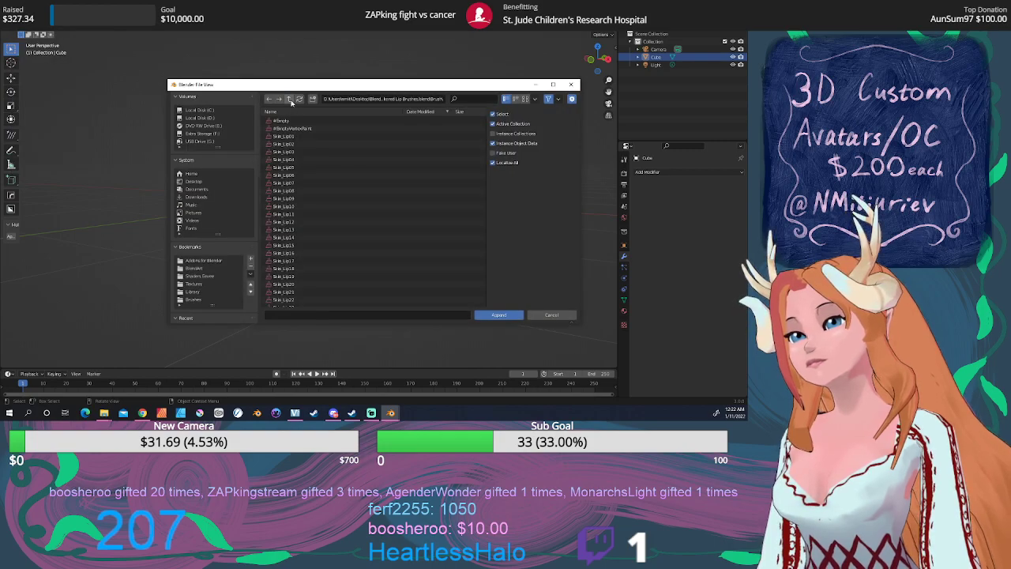
pyautogui.click(290, 100)
pyautogui.click(290, 99)
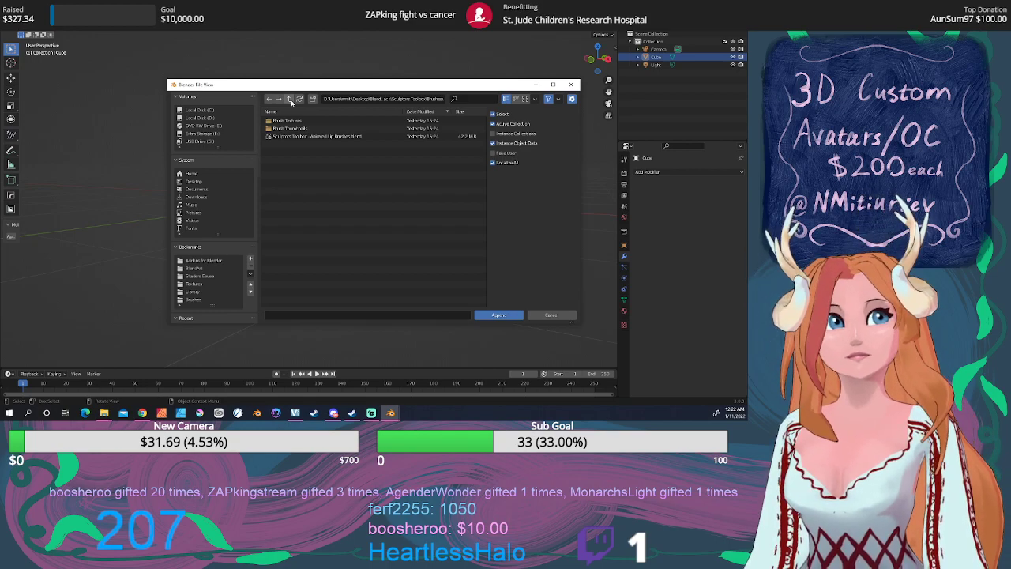
pyautogui.click(290, 99)
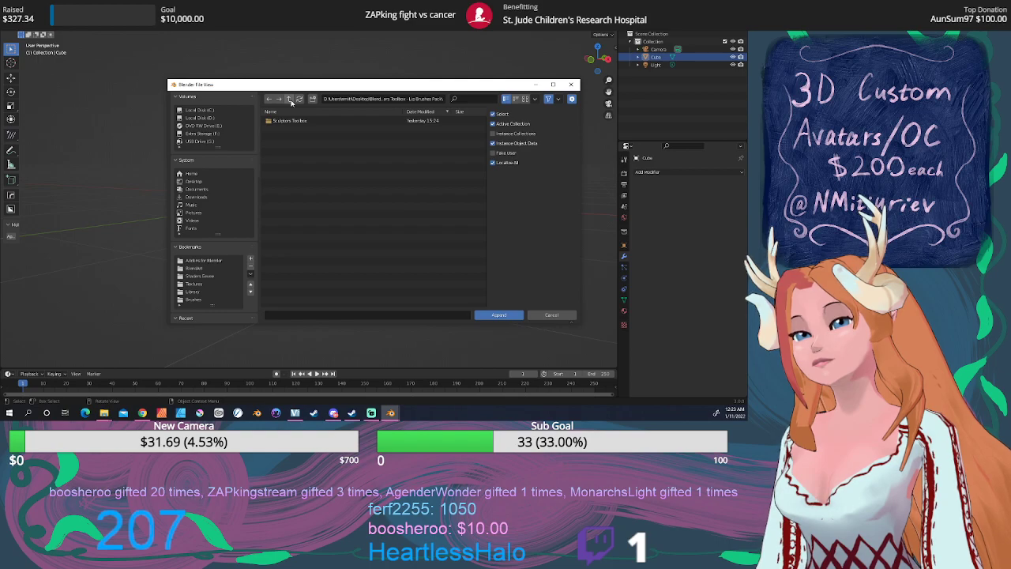
pyautogui.click(291, 101)
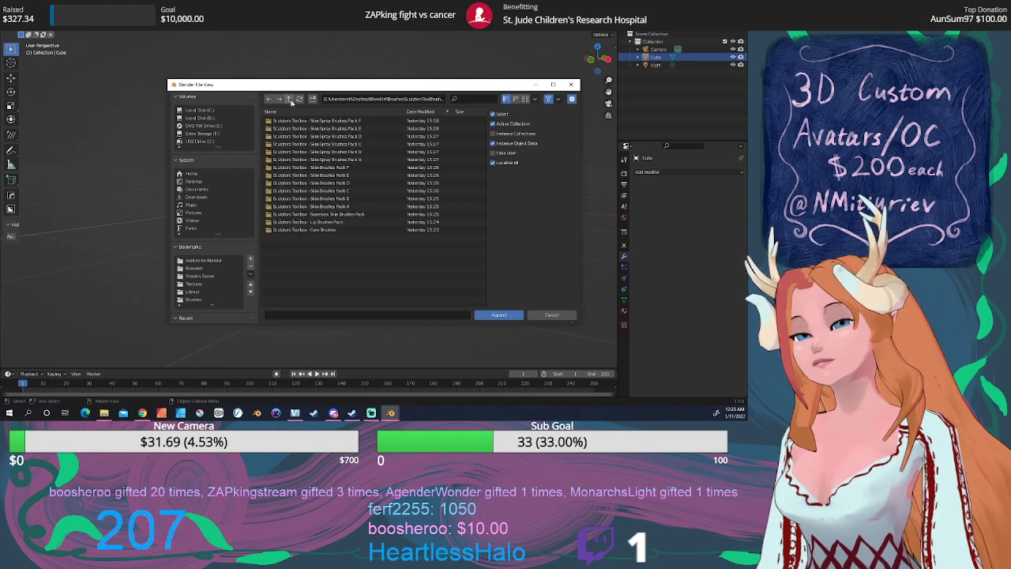
# Open the Brush category of the Skin Brushes A .blend file inside the Sculptors Toolbox - Skin Brushes Pack A folder
pyautogui.doubleClick(354, 206)
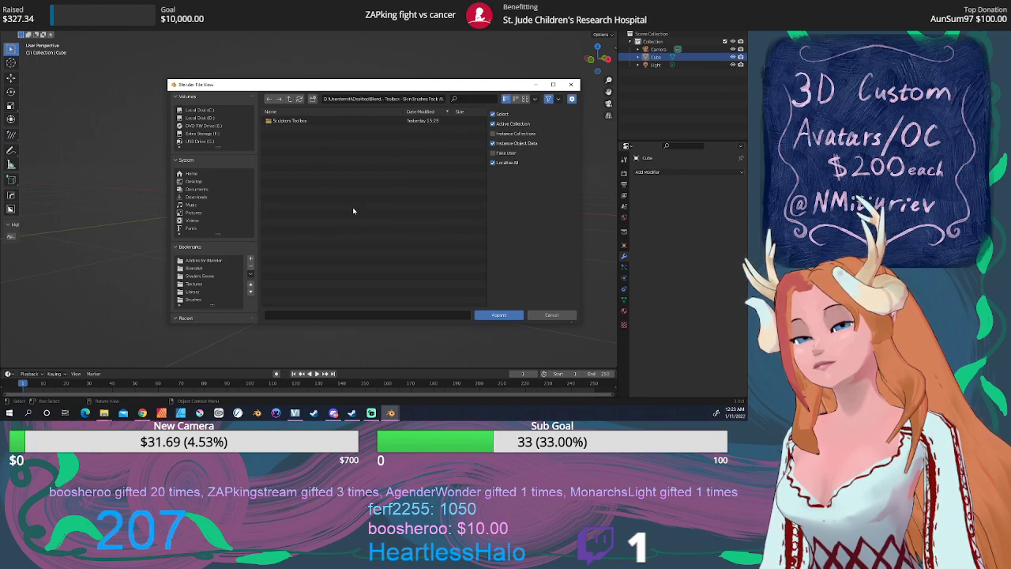
pyautogui.doubleClick(303, 122)
pyautogui.doubleClick(302, 123)
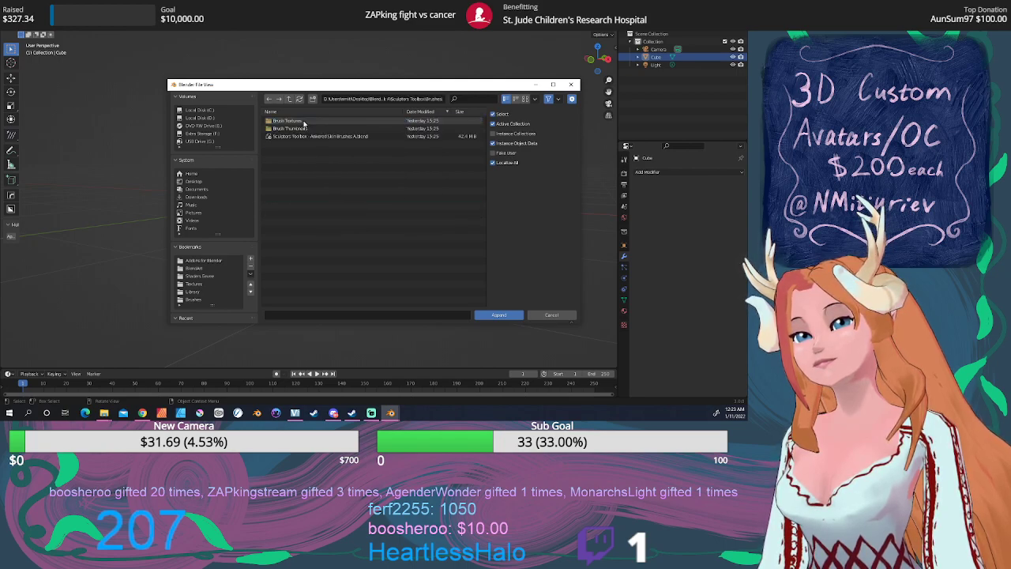
pyautogui.doubleClick(309, 136)
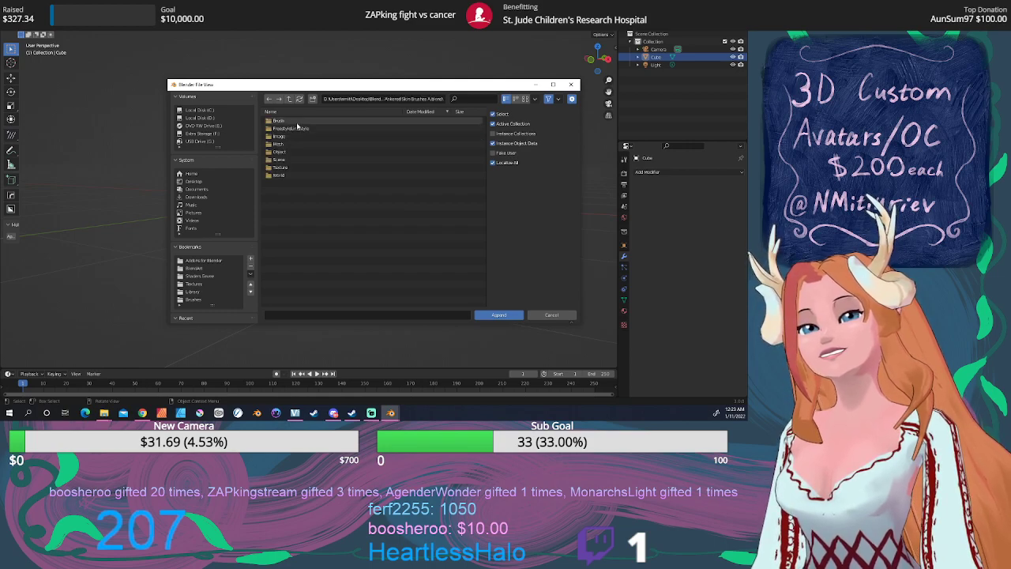
pyautogui.doubleClick(297, 122)
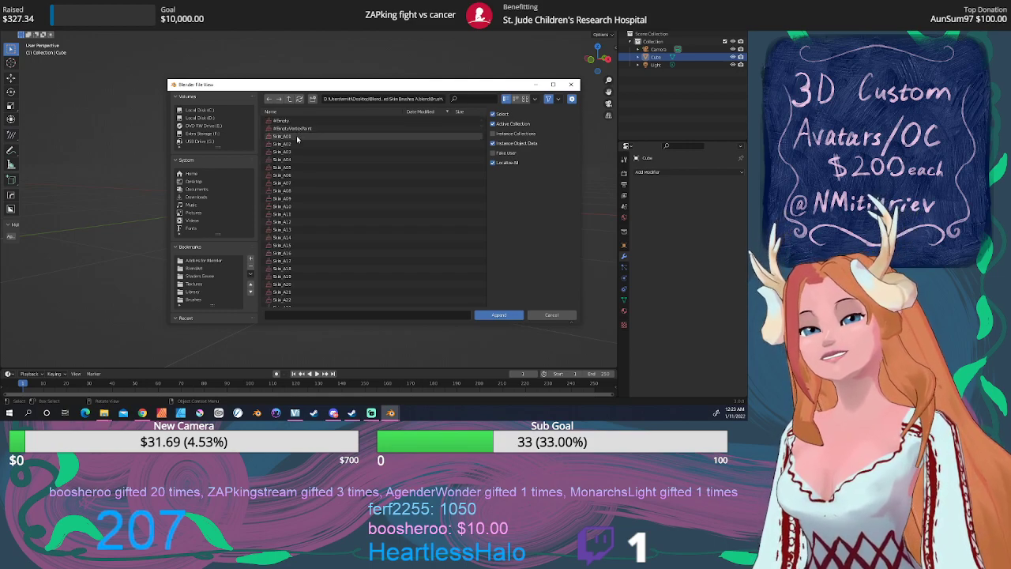
# Append the skin brushes from Skin_A01 through Skin_A30
pyautogui.click(298, 136)
pyautogui.scroll(-3, 339, 236)
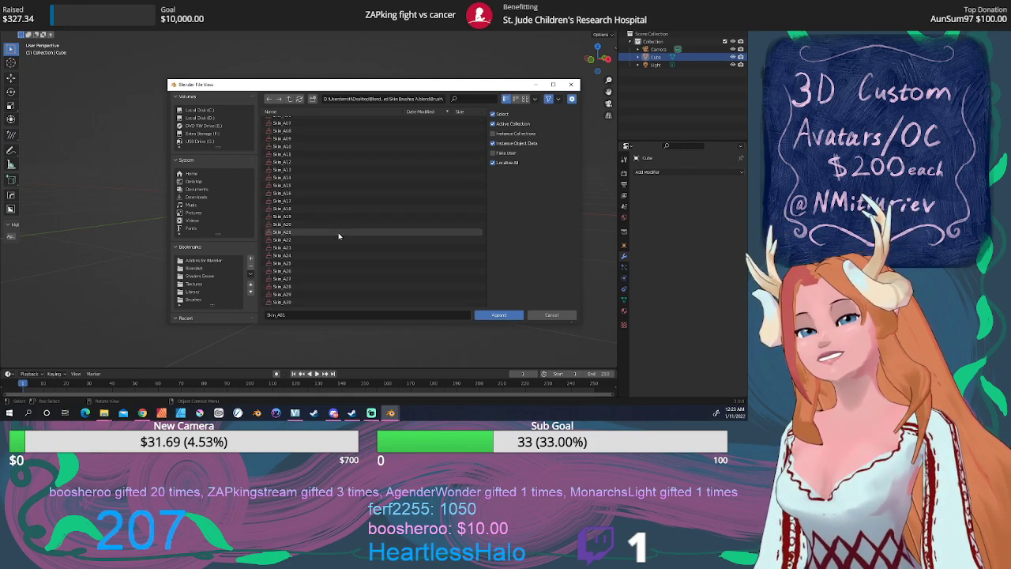
pyautogui.keyDown('shift'); pyautogui.click(298, 302); pyautogui.keyUp('shift')
pyautogui.click(511, 316)
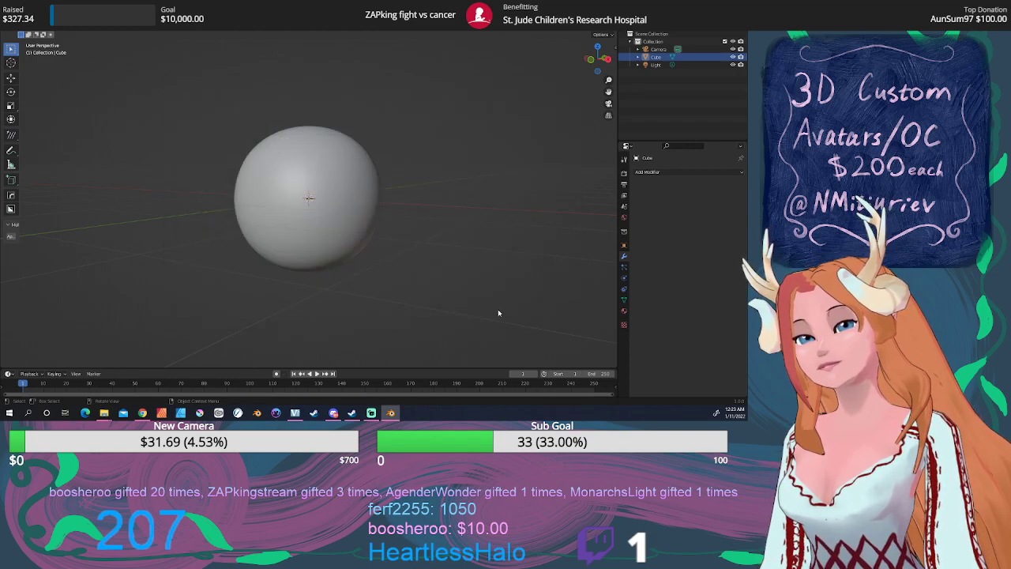
# Add a Multiresolution modifier to the rounded cube and subdivide it to level 4
pyautogui.click(323, 196)
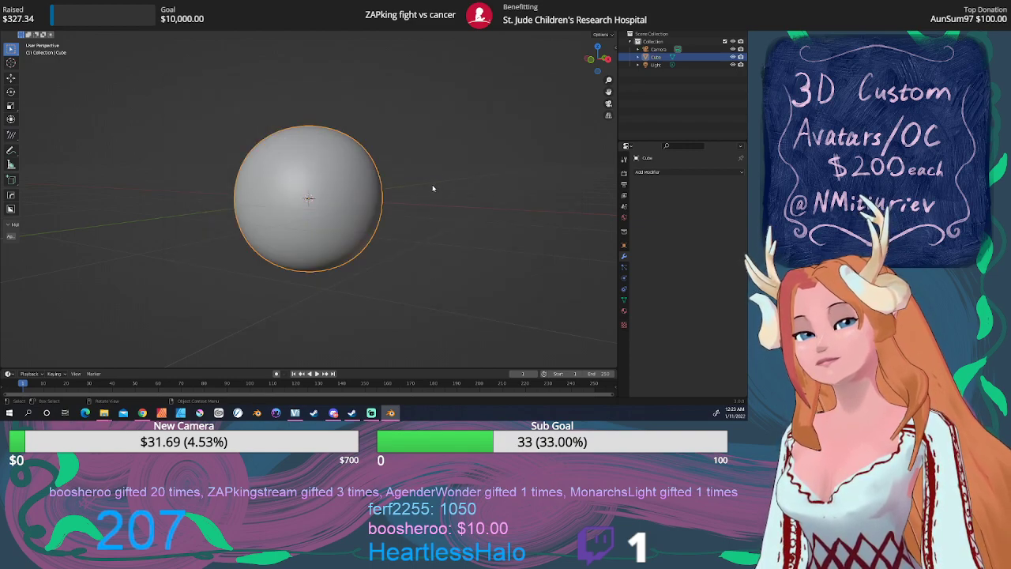
pyautogui.moveTo(433, 188); pyautogui.dragTo(387, 203, button='middle')
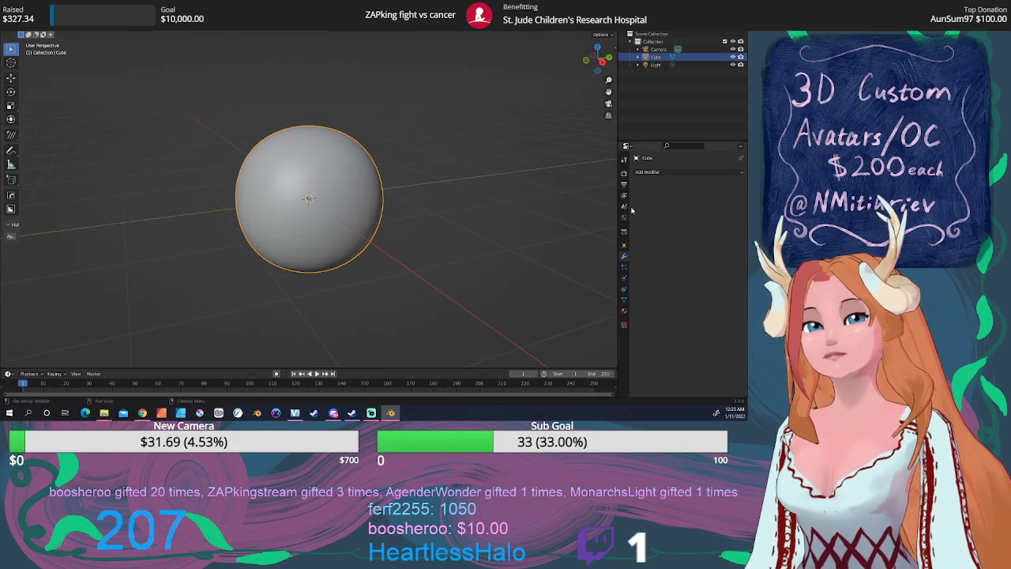
pyautogui.click(665, 173)
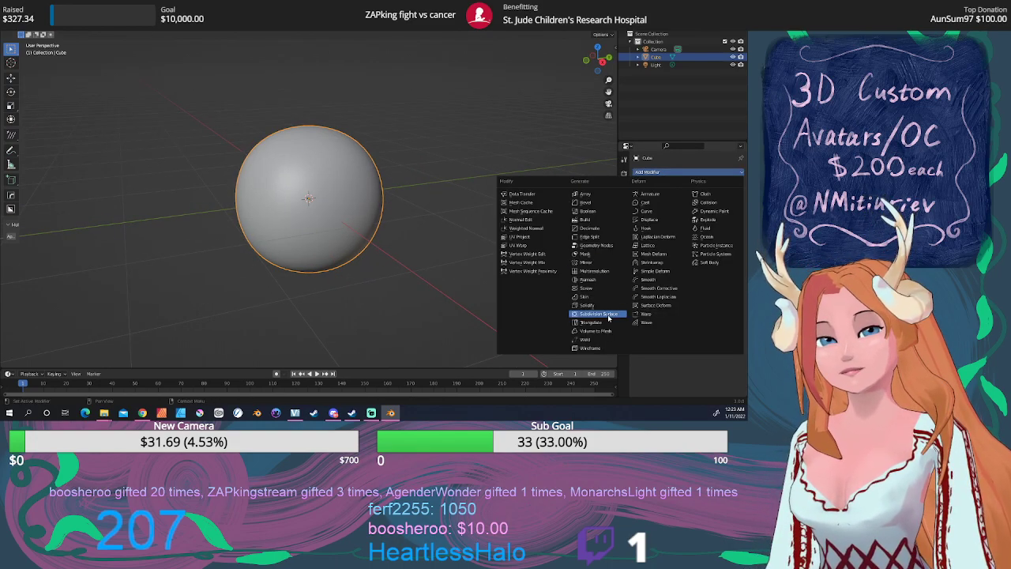
pyautogui.click(609, 272)
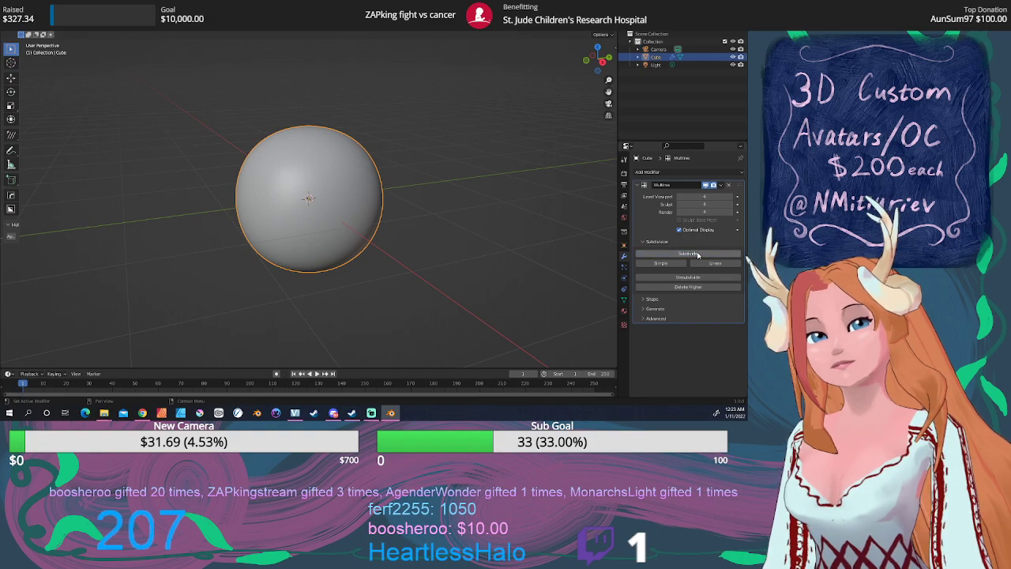
# Move the rounded cube straight up in the right orthographic view so it sits above the world origin
pyautogui.moveTo(463, 218); pyautogui.dragTo(486, 219, button='middle')
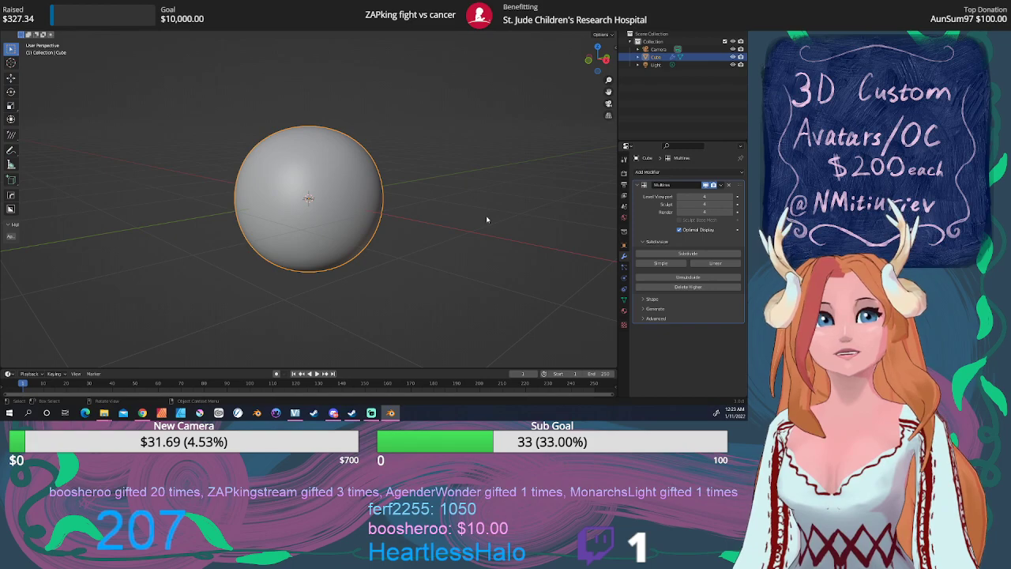
pyautogui.scroll(1, 397, 227)
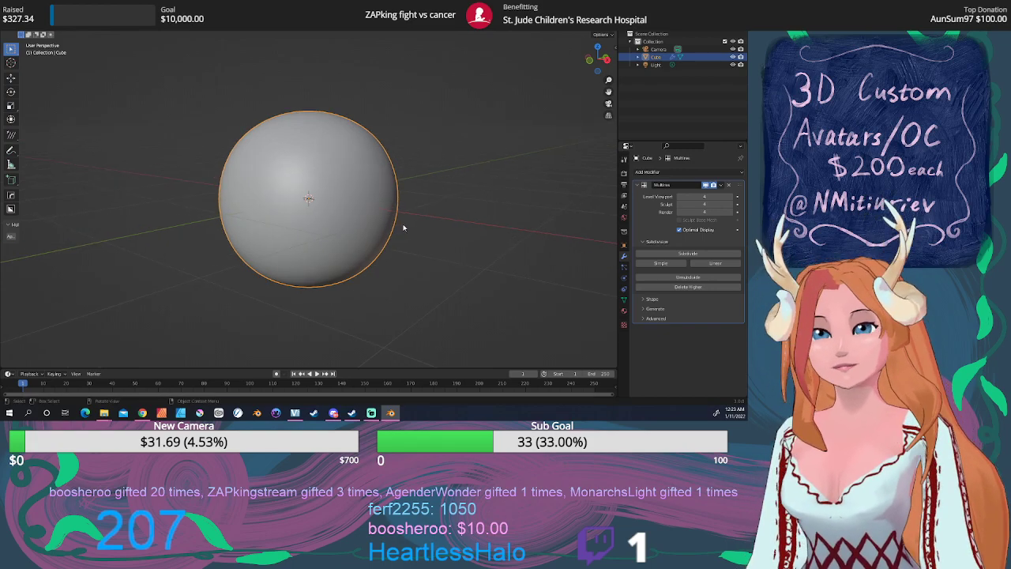
pyautogui.press('KP_3')
pyautogui.keyDown('shift'); pyautogui.moveTo(369, 233); pyautogui.dragTo(376, 229, button='middle'); pyautogui.keyUp('shift')
pyautogui.press('g')
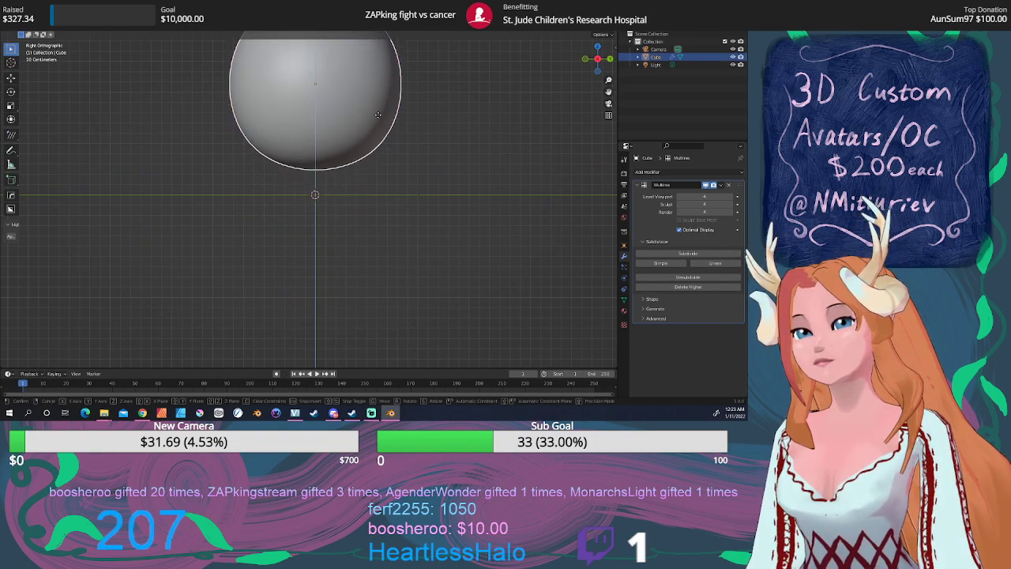
pyautogui.click(378, 117)
pyautogui.press('KP_Decimal')
# Switch the rounded cube to Edit Mode
pyautogui.press('Tab')
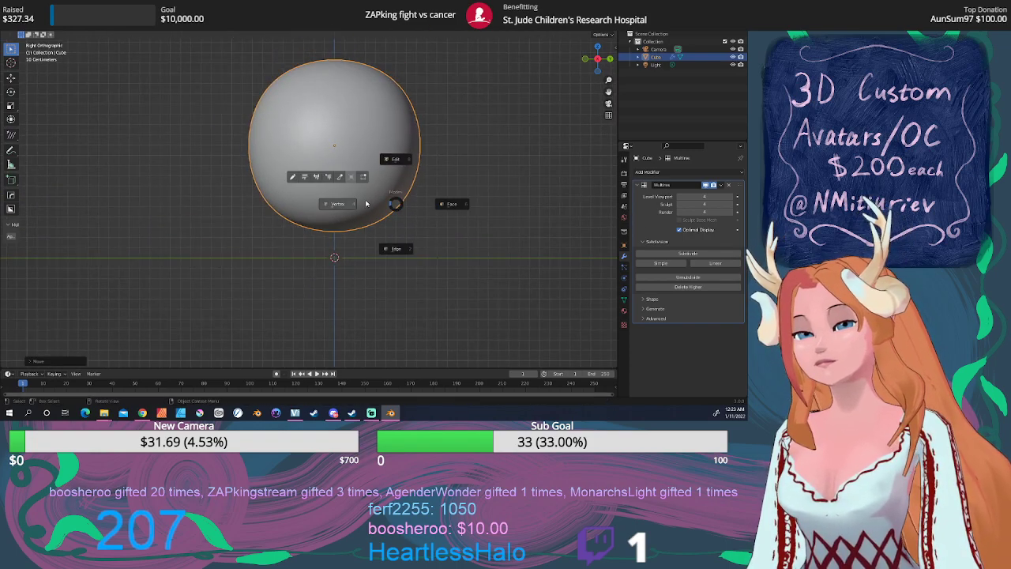
pyautogui.click(340, 178)
pyautogui.press('Tab')
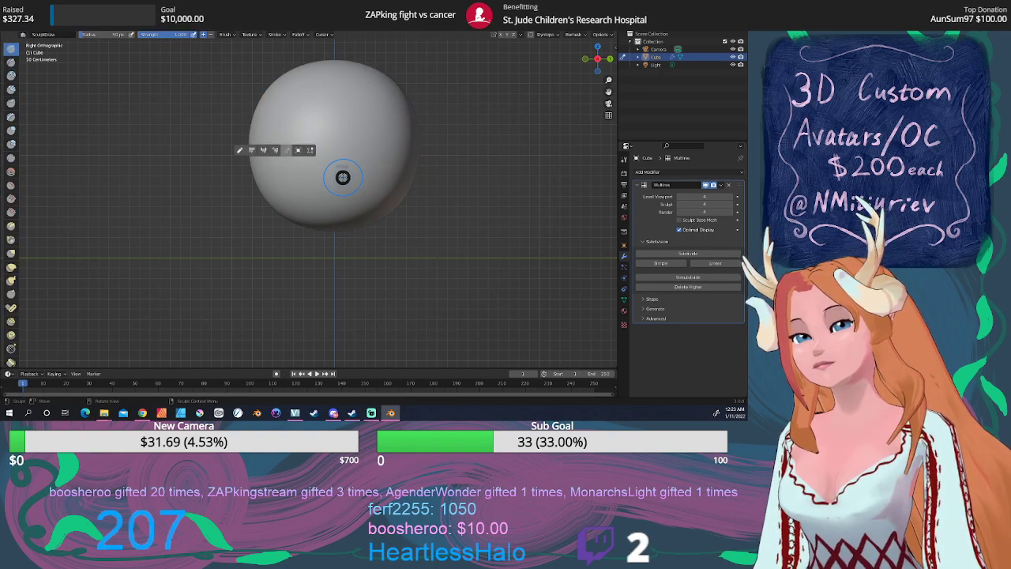
pyautogui.click(311, 150)
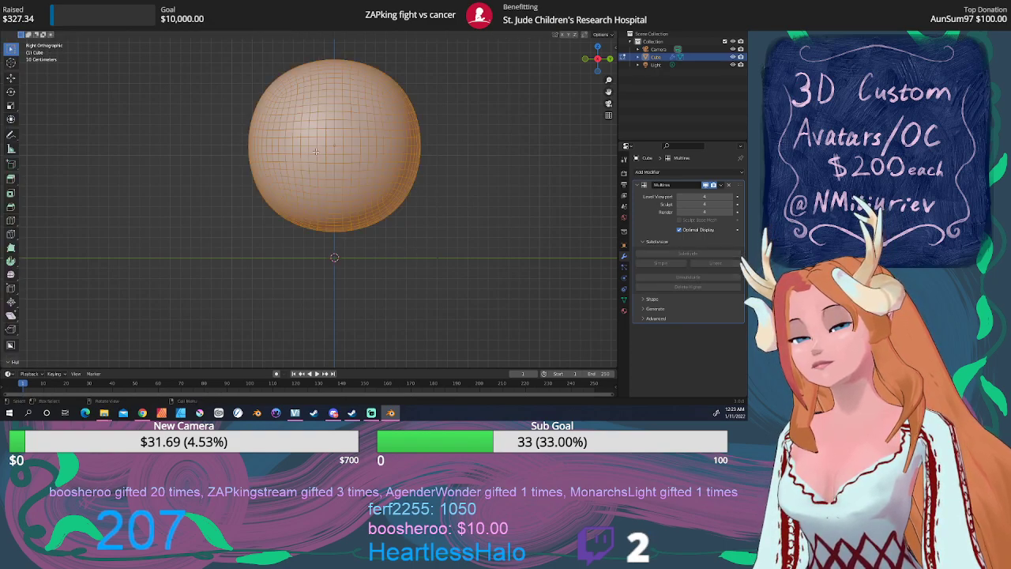
# Select a face on the ball's lower front and pull it down with X mirroring and proportional editing to form a chin
pyautogui.click(288, 218)
pyautogui.press('g')
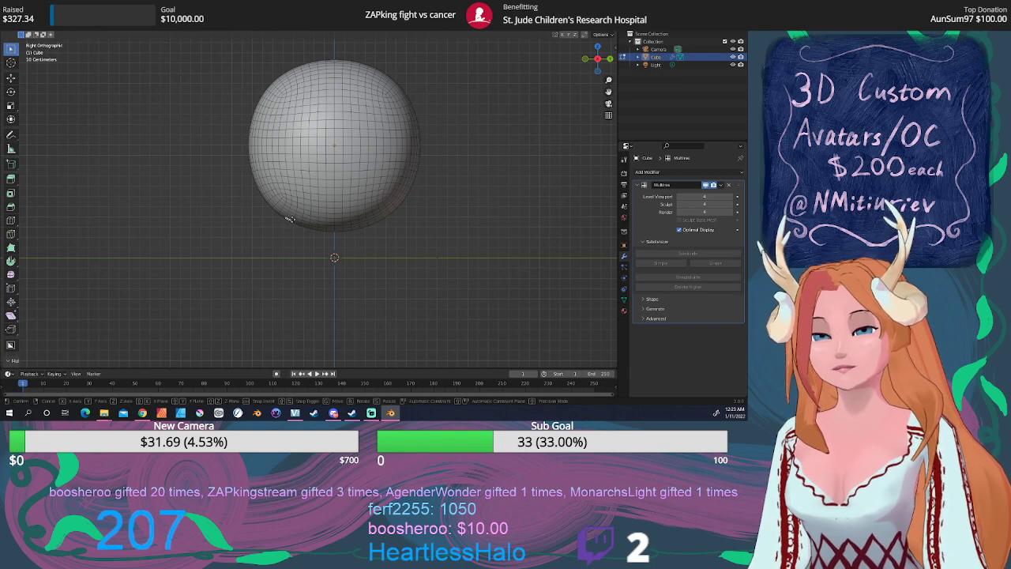
pyautogui.rightClick(290, 224)
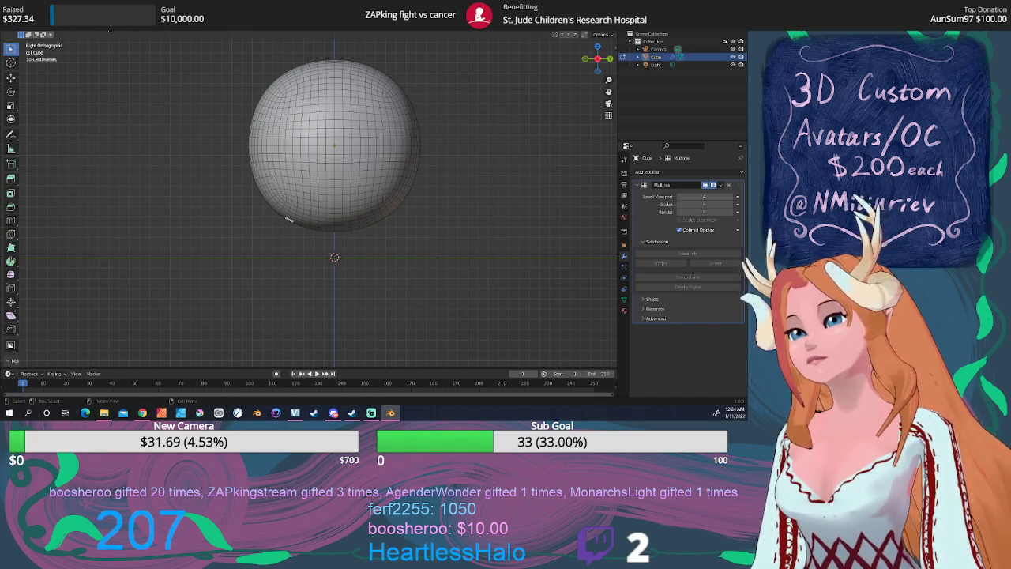
pyautogui.moveTo(194, 142); pyautogui.dragTo(261, 127, button='middle')
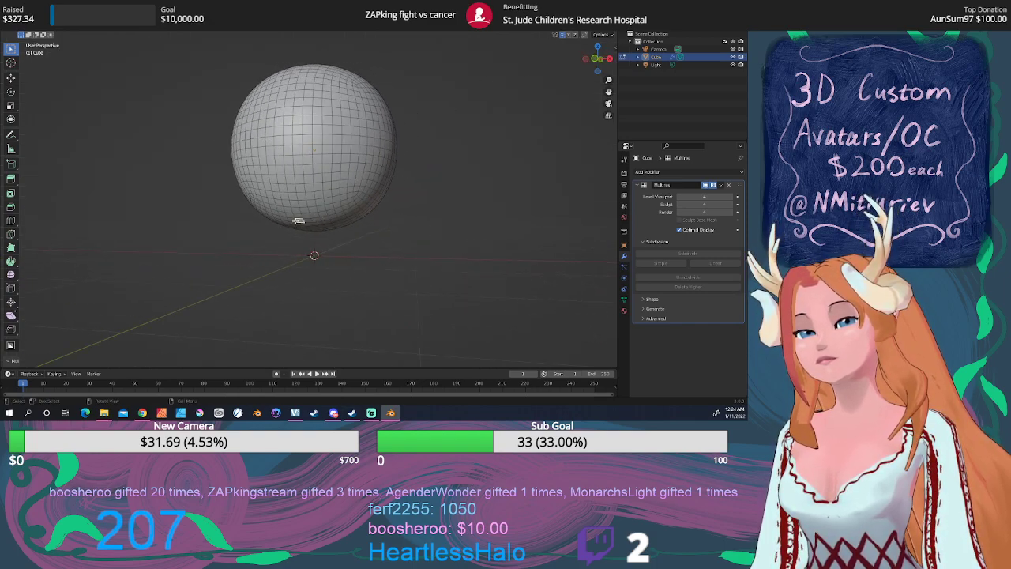
pyautogui.press('KP_3')
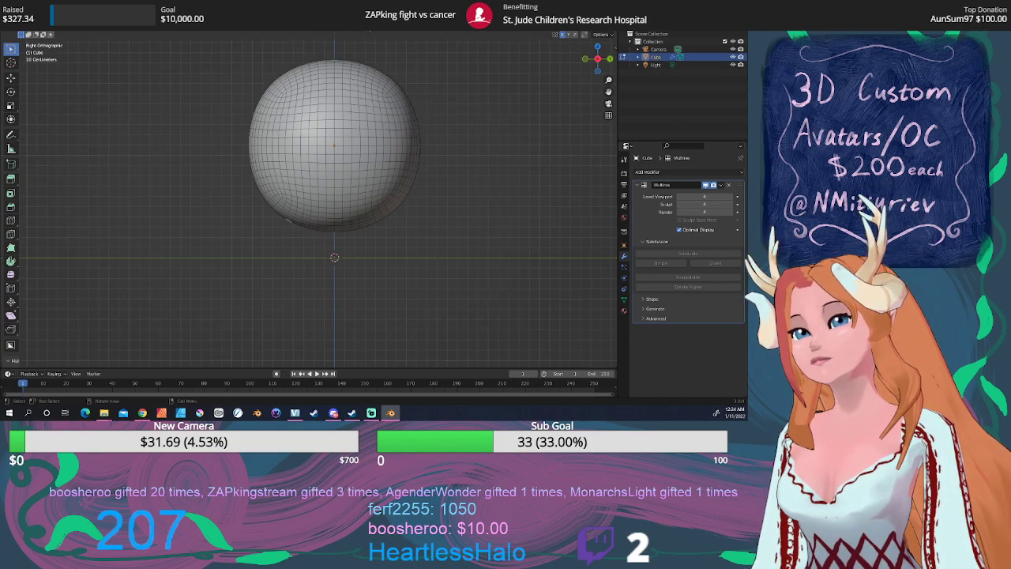
pyautogui.press('g')
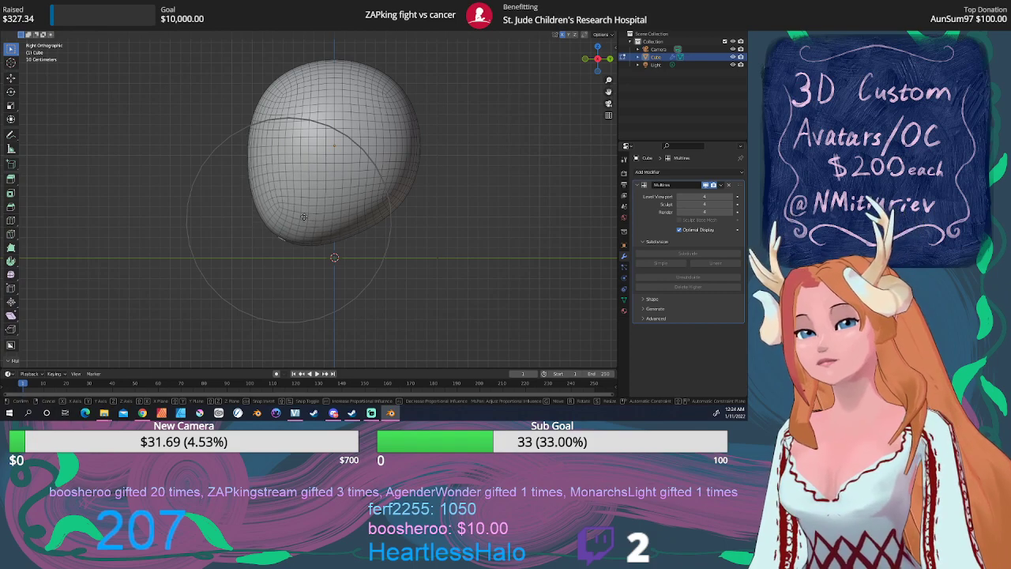
pyautogui.click(300, 230)
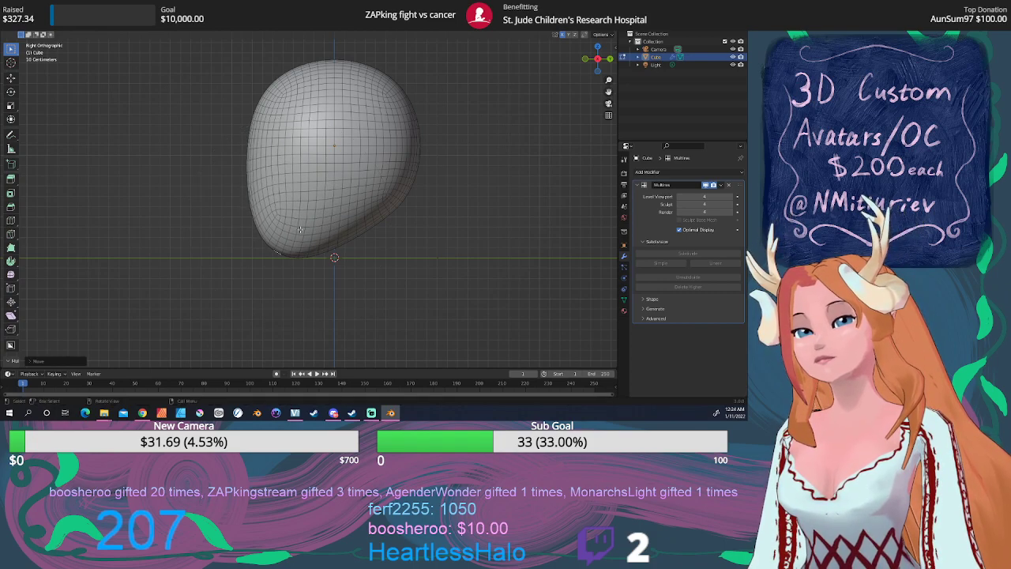
# Pull the selected face on the middle of the head's front slightly forward in right view, using a smaller proportional editing radius
pyautogui.scroll(2, 199, 156)
pyautogui.keyDown('shift'); pyautogui.moveTo(199, 156); pyautogui.dragTo(330, 211, button='middle'); pyautogui.keyUp('shift')
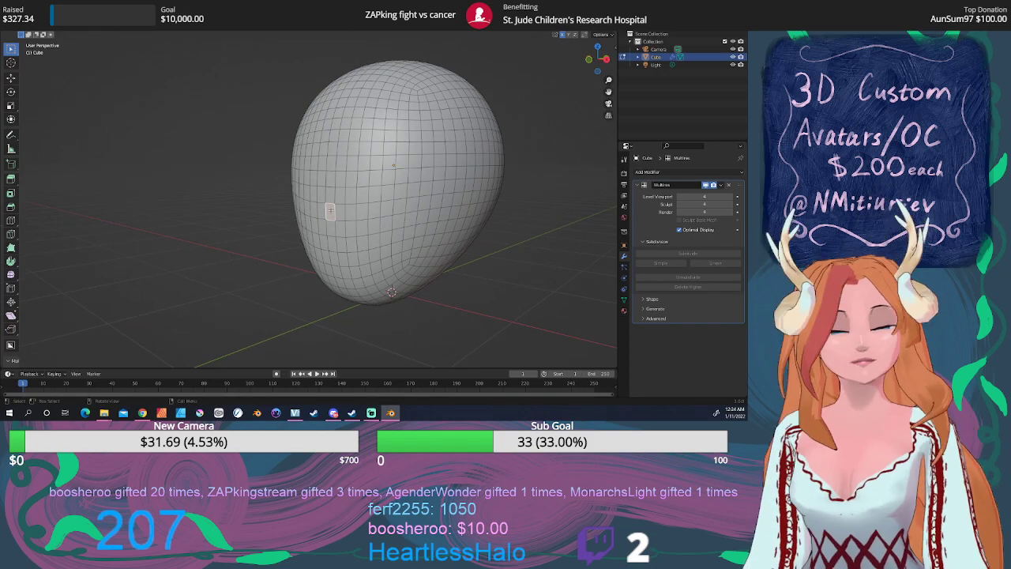
pyautogui.press('KP_3')
pyautogui.press('g')
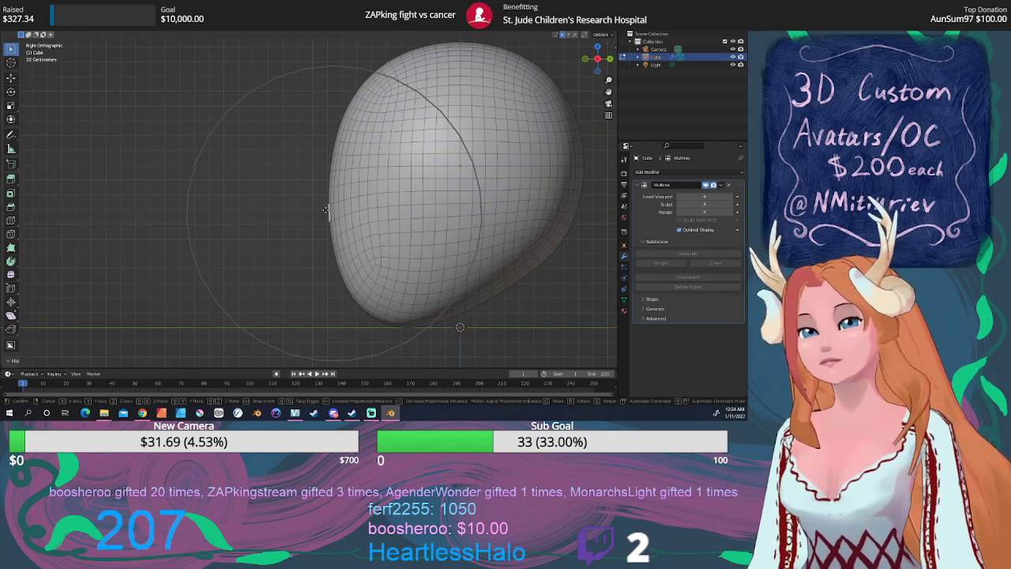
pyautogui.scroll(4, 326, 210)
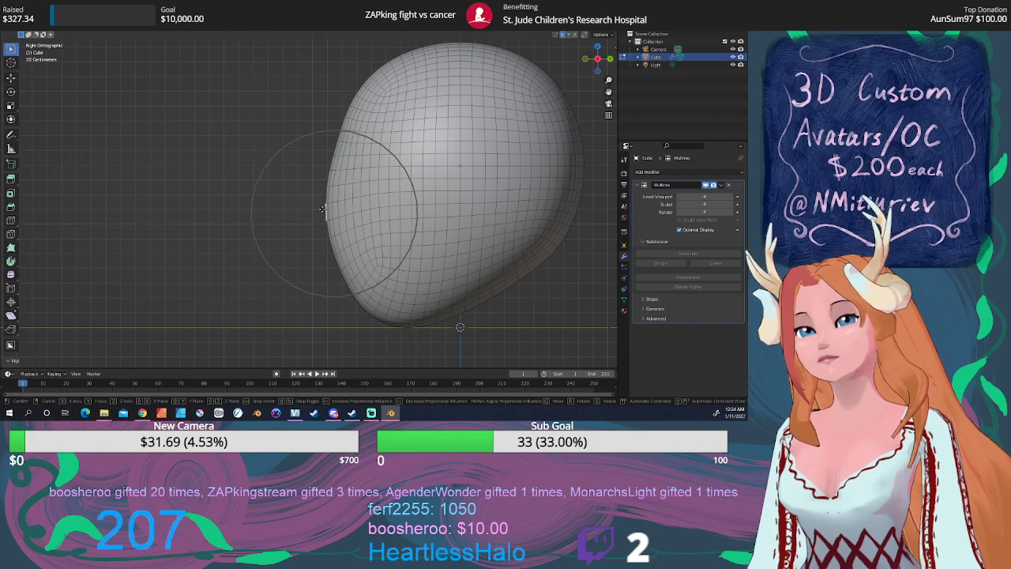
pyautogui.click(321, 210)
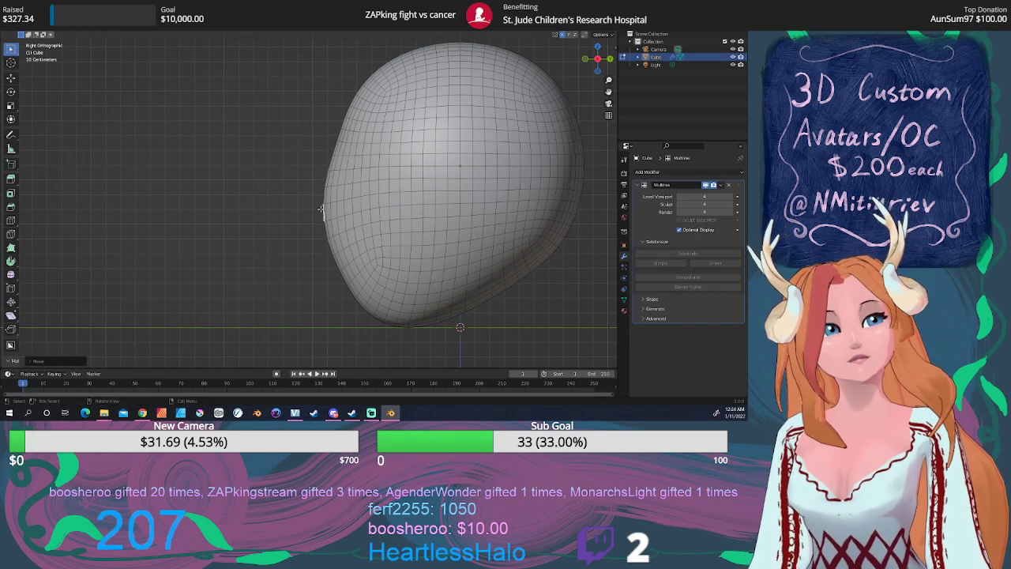
# Switch the head mesh from Edit Mode to Sculpt Mode, viewed from the front at an angle
pyautogui.moveTo(320, 210); pyautogui.dragTo(372, 210, button='middle')
pyautogui.hotkey('ctrl', 'Tab')
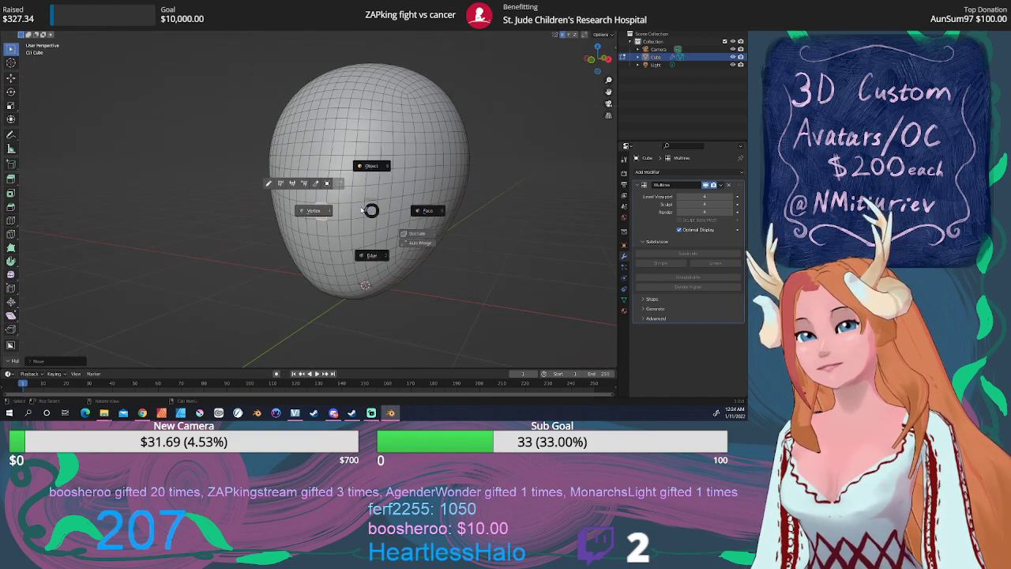
pyautogui.click(314, 184)
pyautogui.moveTo(314, 184); pyautogui.dragTo(339, 192, button='middle')
pyautogui.moveTo(366, 160); pyautogui.dragTo(318, 213, button='middle')
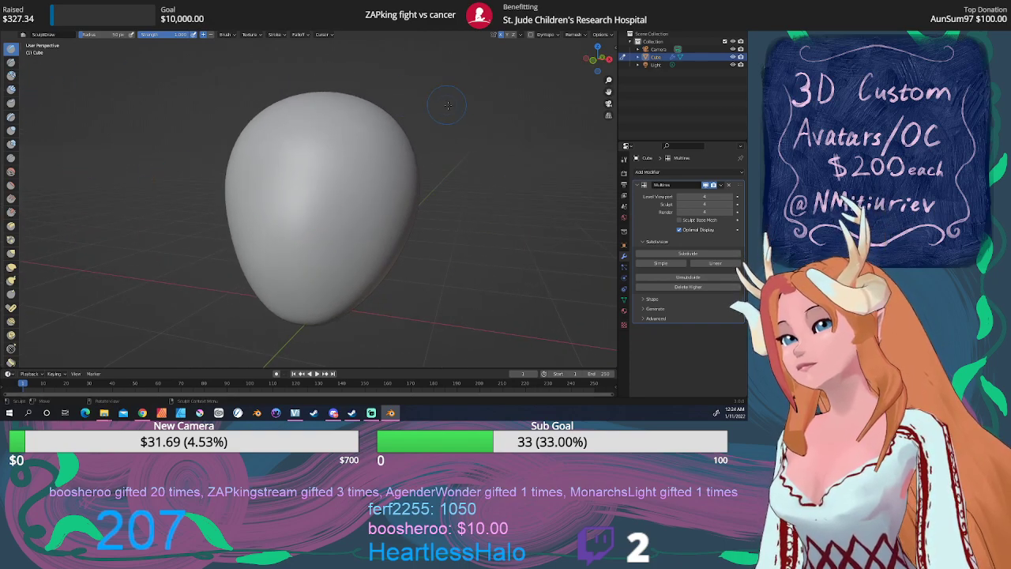
# Show the active tool's brush settings and check which brushes are available for the Draw and Clay tools
pyautogui.moveTo(615, 49); pyautogui.dragTo(532, 50)
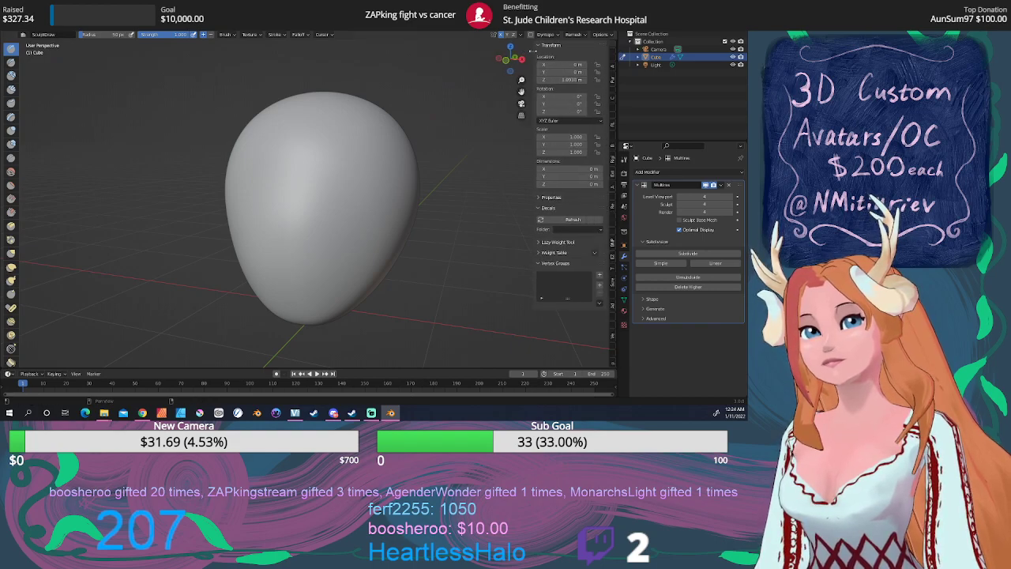
pyautogui.click(612, 79)
pyautogui.click(563, 103)
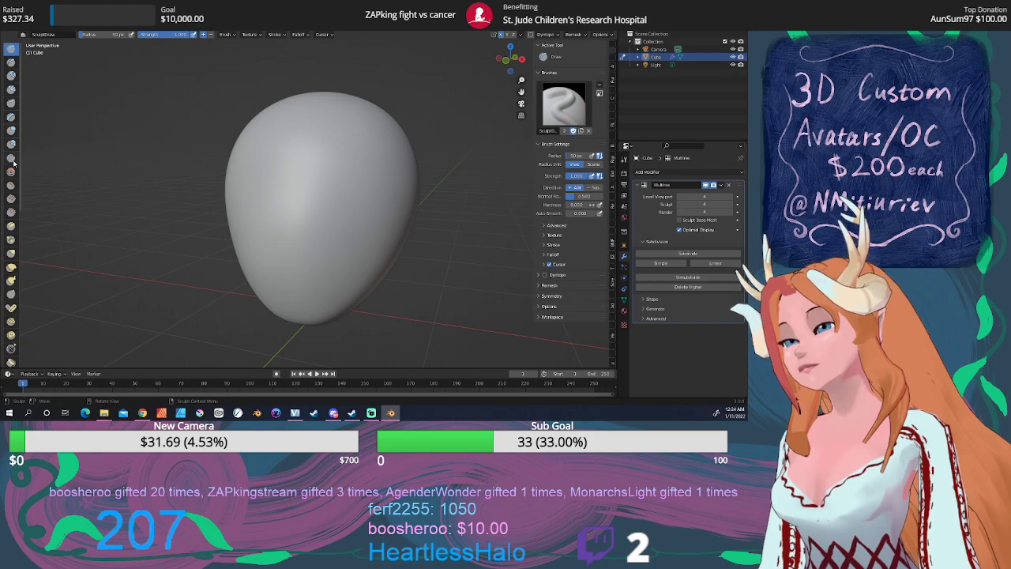
pyautogui.click(11, 77)
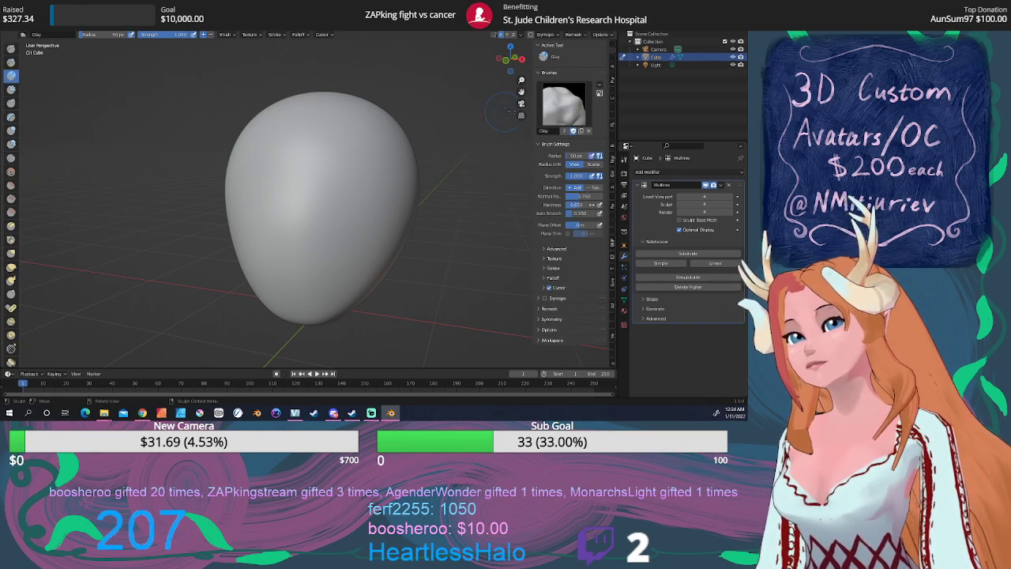
pyautogui.click(564, 105)
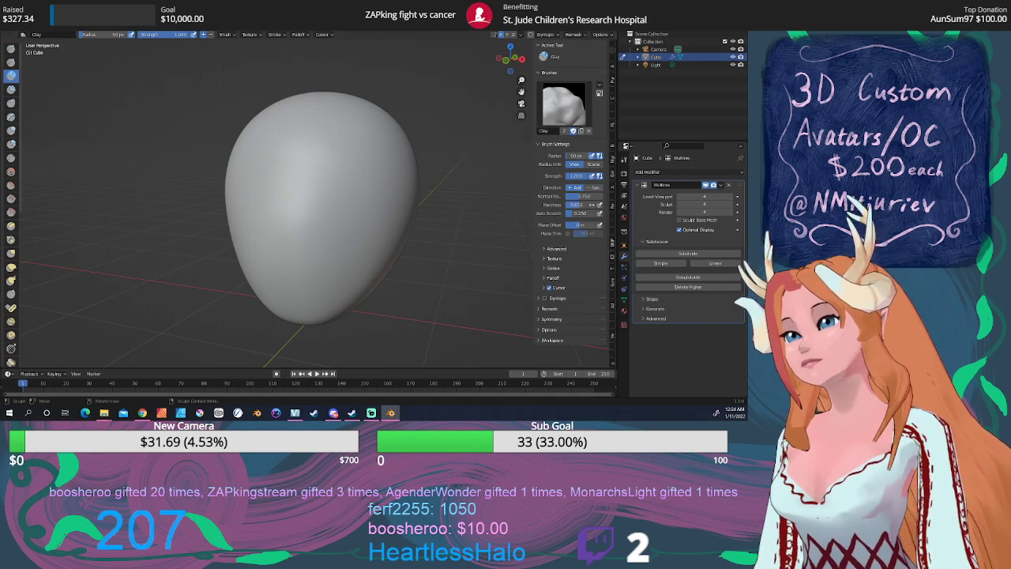
# Start an append and browse up from the Skin Brushes file to the Brush data inside OrbBrushes.blend
pyautogui.click(20, 26)
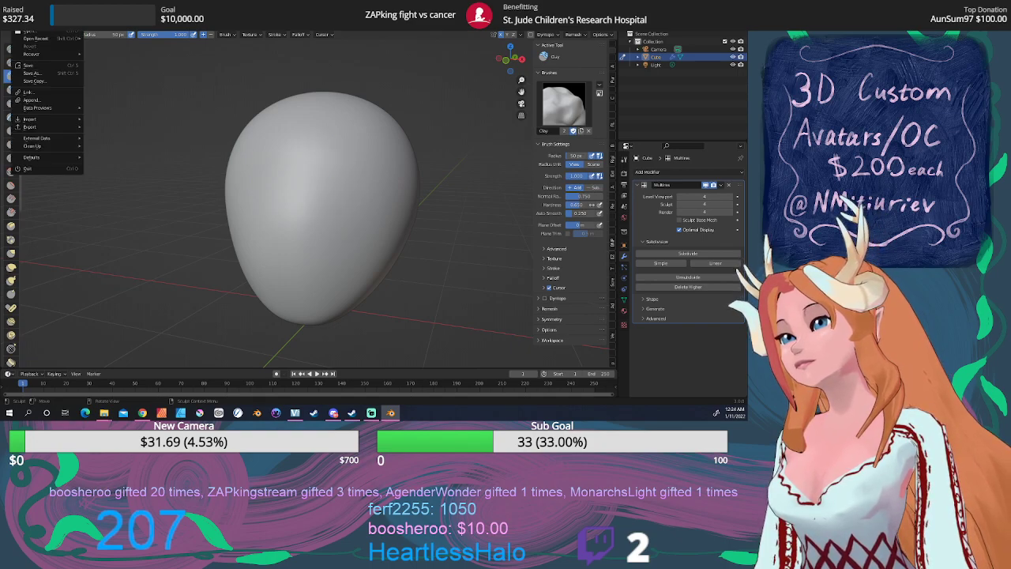
pyautogui.click(32, 99)
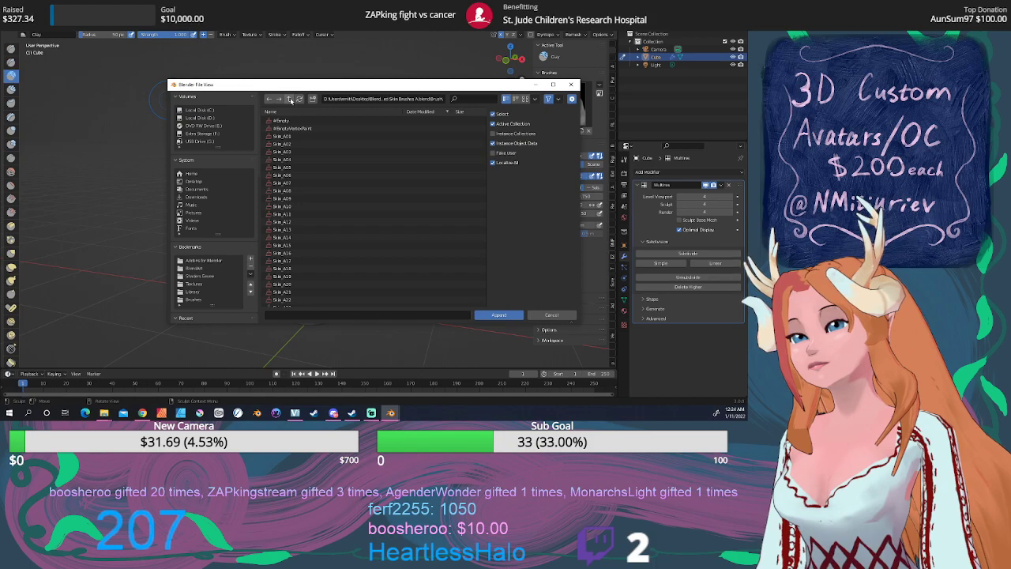
pyautogui.click(291, 101)
pyautogui.click(291, 100)
pyautogui.click(291, 101)
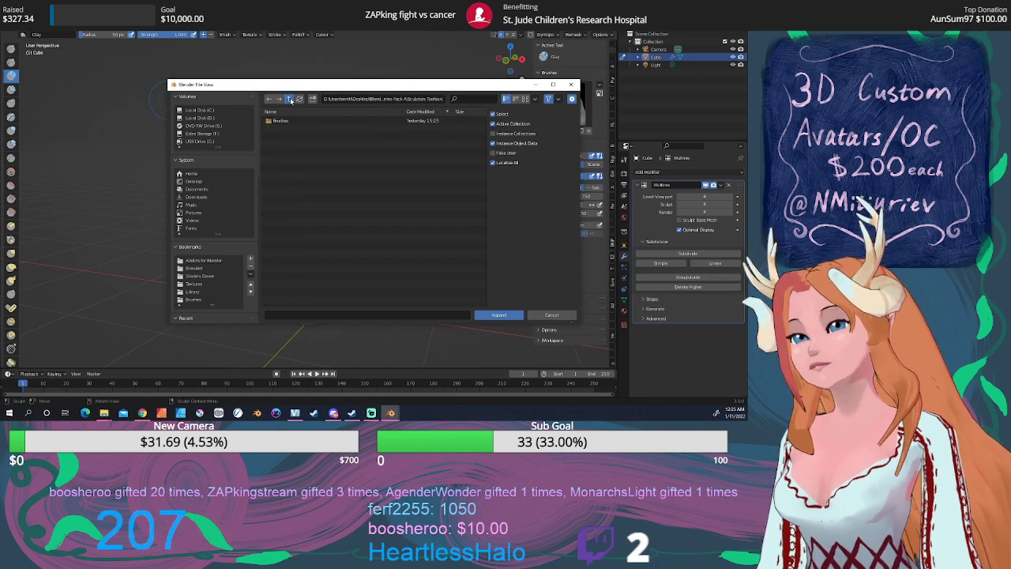
pyautogui.click(291, 101)
pyautogui.click(291, 100)
pyautogui.click(291, 100)
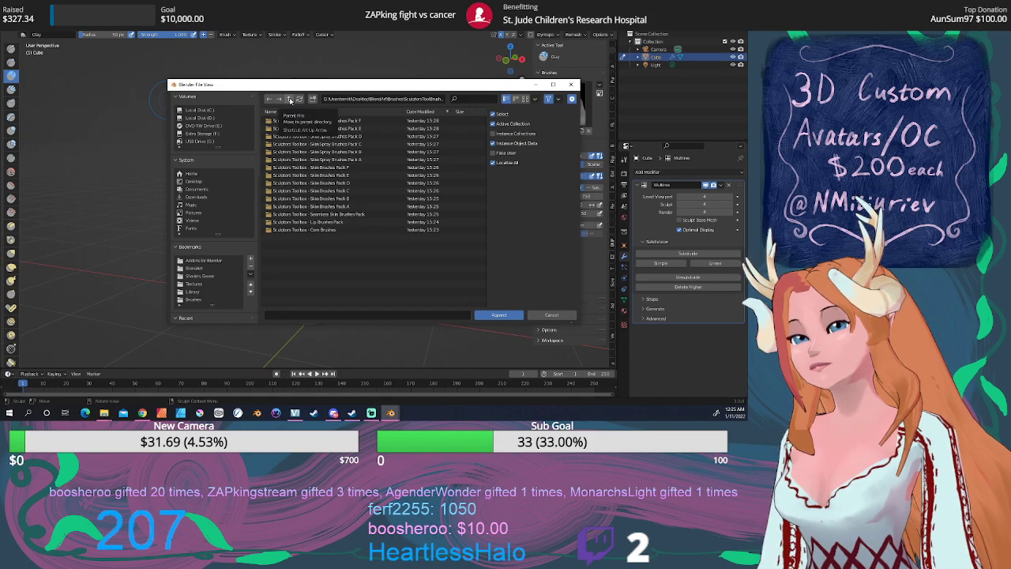
pyautogui.click(291, 100)
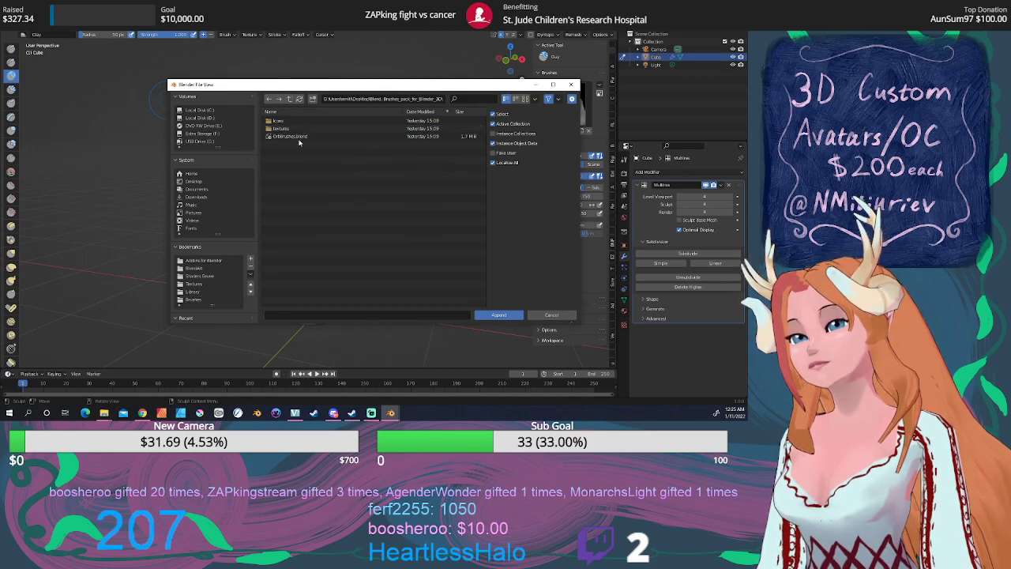
pyautogui.doubleClick(300, 137)
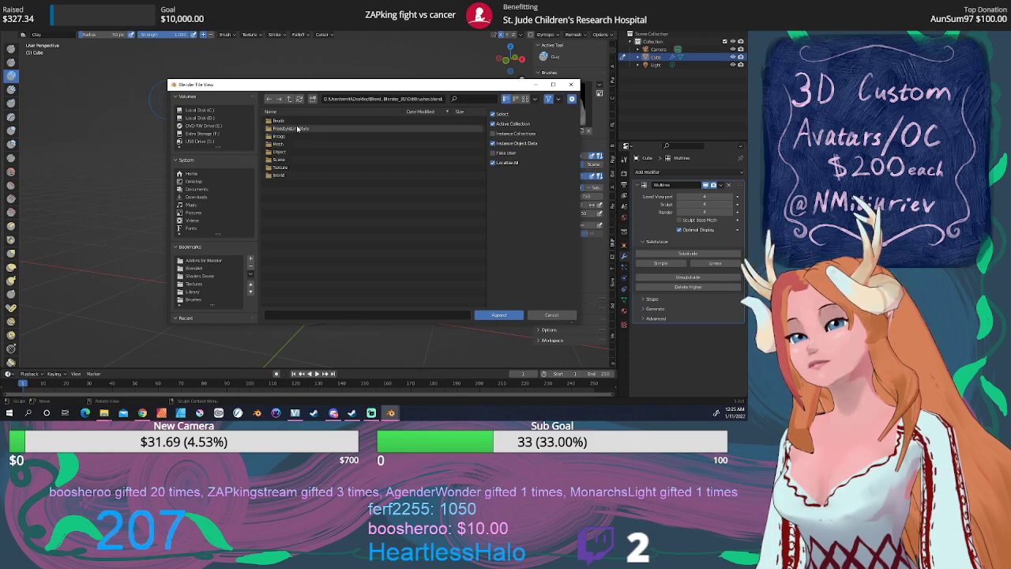
pyautogui.doubleClick(296, 121)
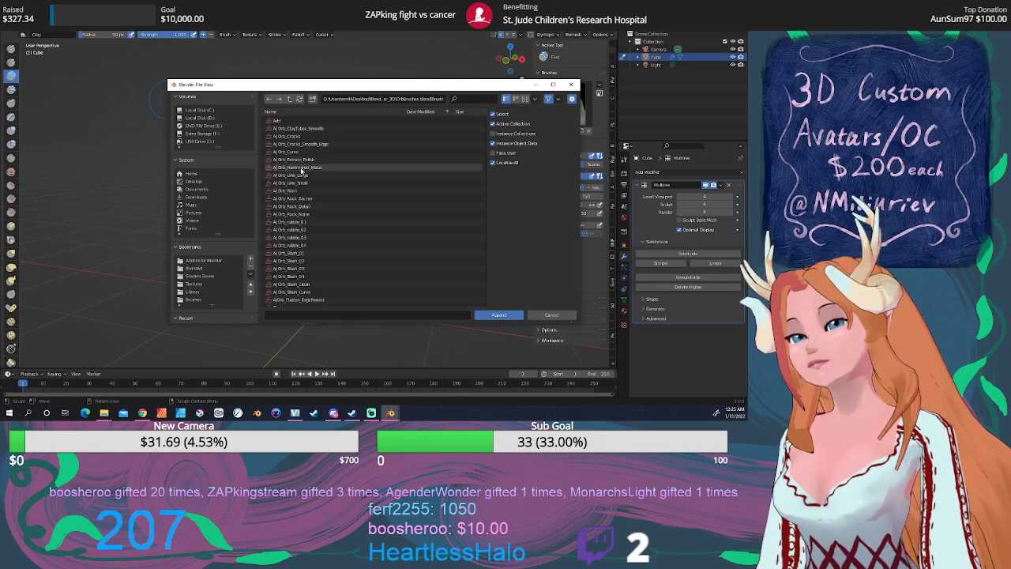
# Append all Orb brushes from Orb_ClayTubes_Smooth through Orb_Flatten_EdgeProtect
pyautogui.click(297, 128)
pyautogui.scroll(-10, 305, 157)
pyautogui.scroll(-2, 305, 156)
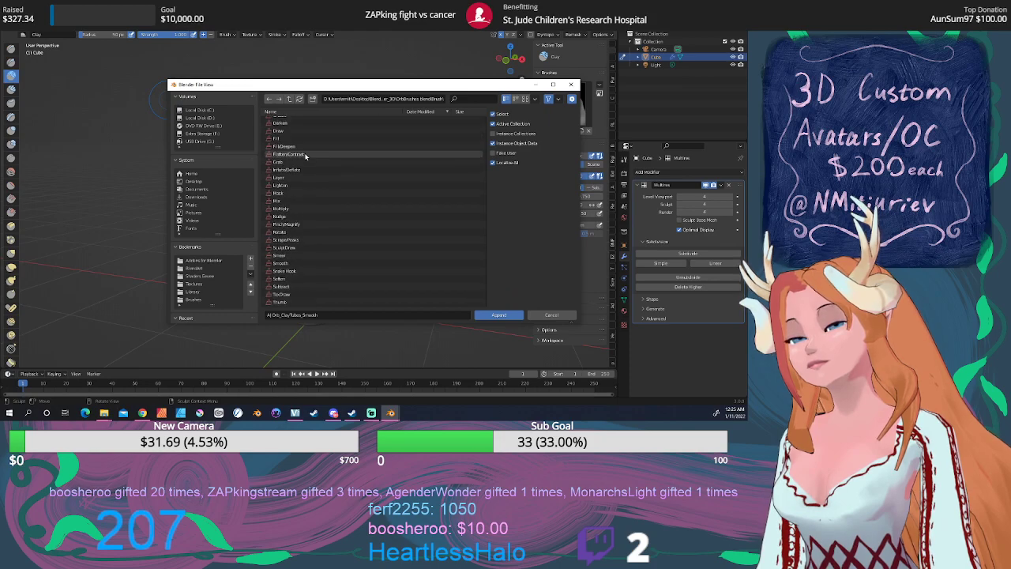
pyautogui.scroll(5, 300, 227)
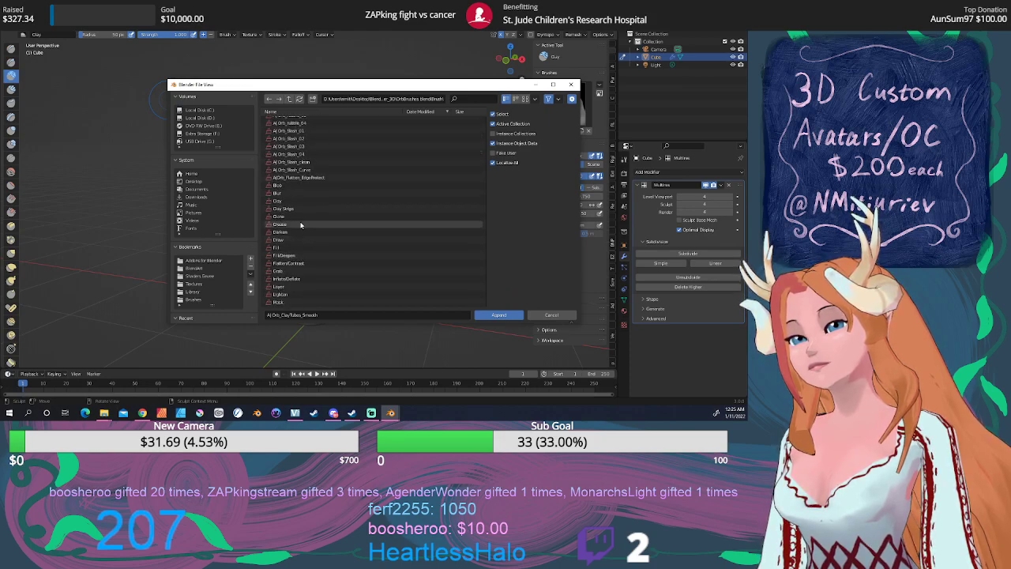
pyautogui.keyDown('shift'); pyautogui.click(303, 180); pyautogui.keyUp('shift')
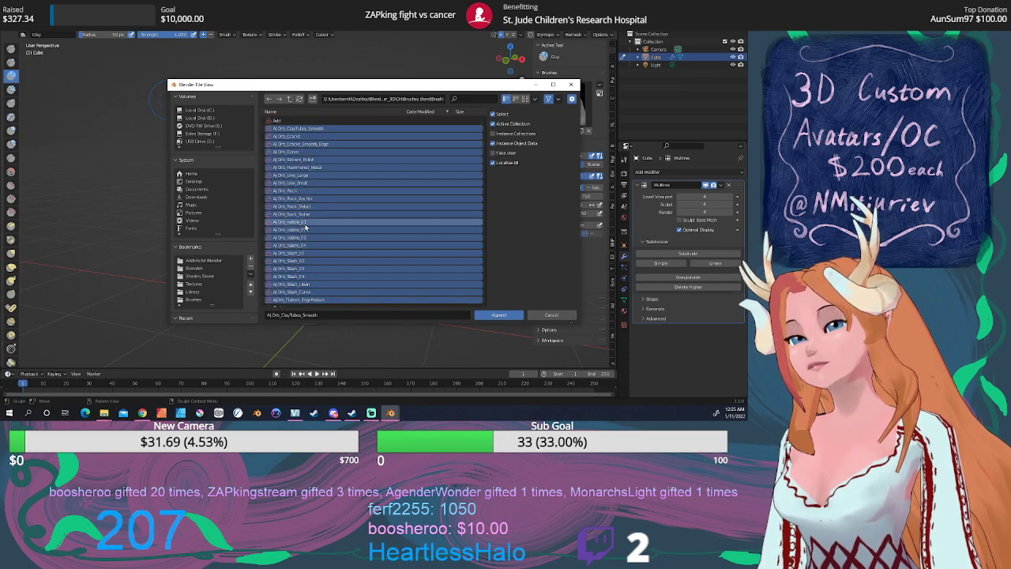
pyautogui.scroll(-2, 306, 227)
pyautogui.click(510, 316)
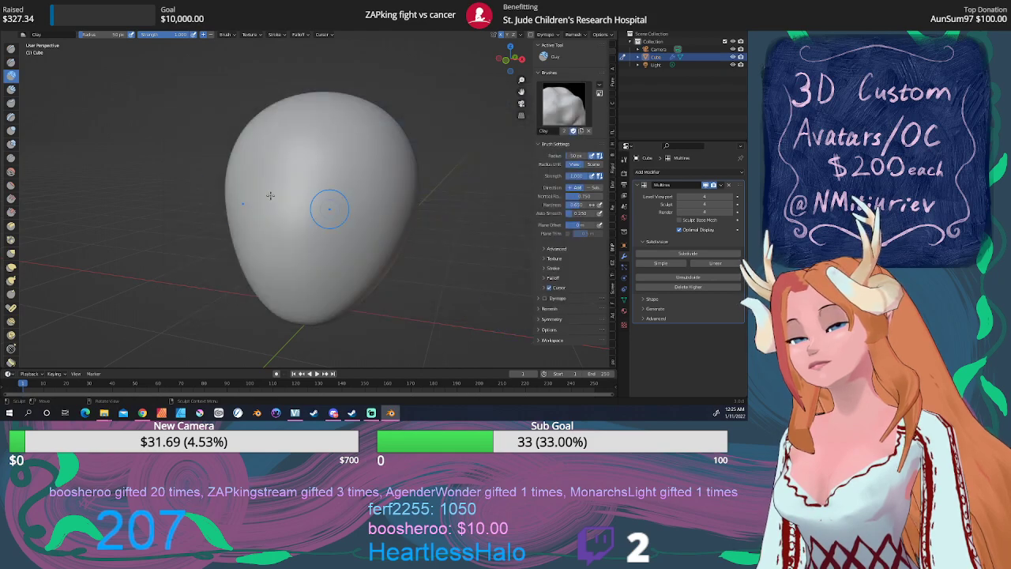
# Choose the Orb_Curve brush for the Draw tool and dig a pair of mirrored eye holes into the face
pyautogui.click(12, 49)
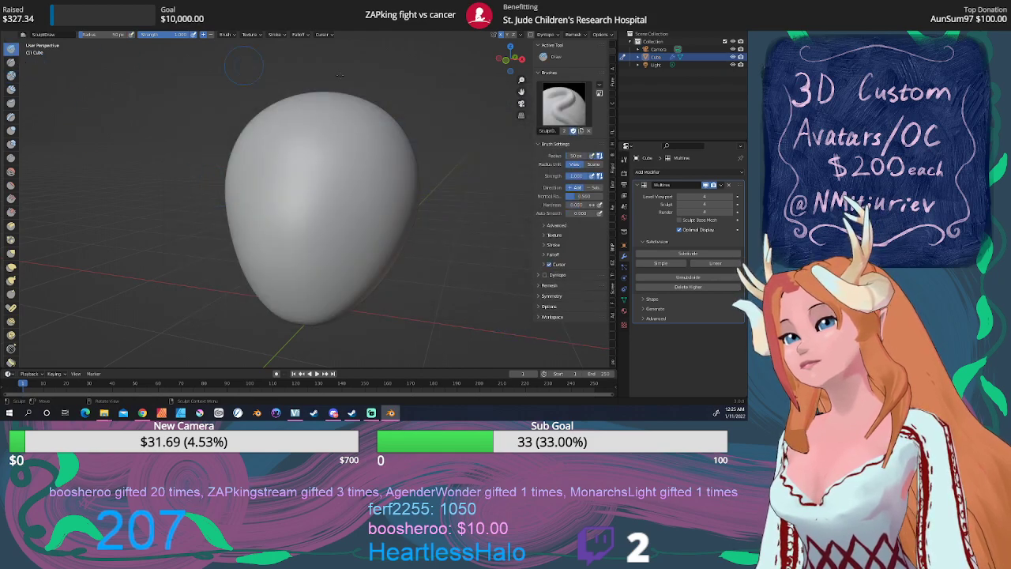
pyautogui.click(563, 104)
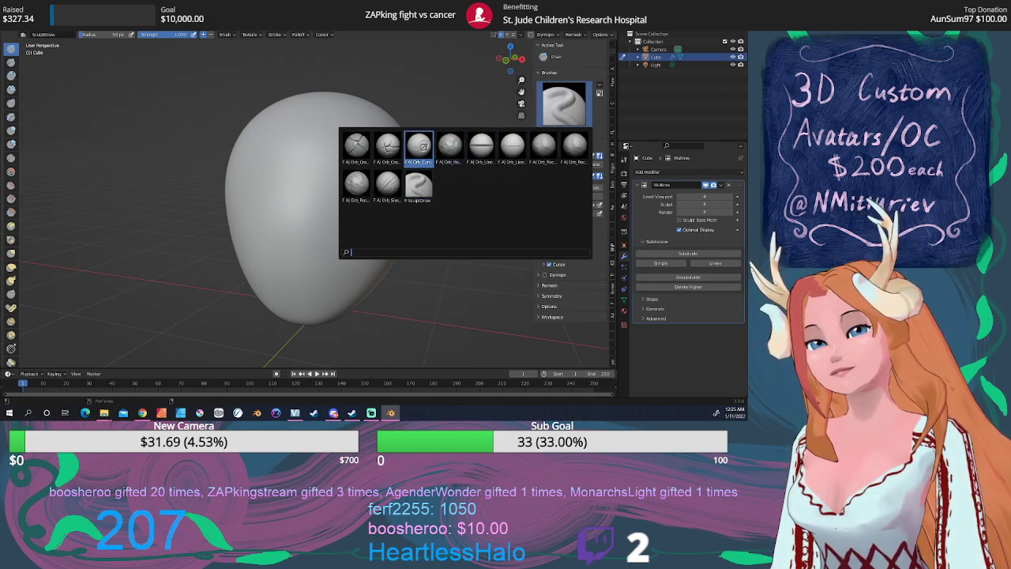
pyautogui.click(418, 146)
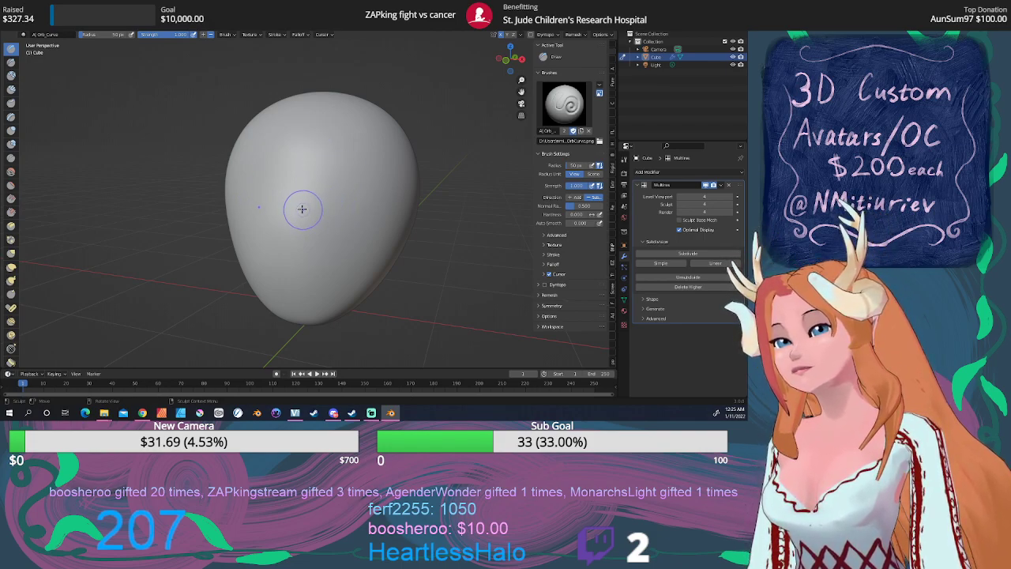
pyautogui.click(323, 196)
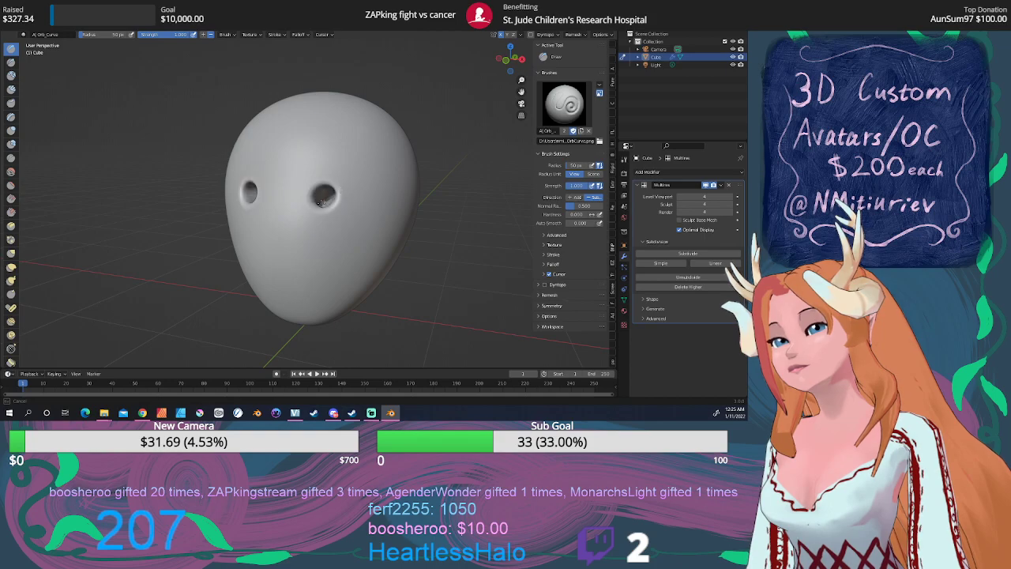
# Carve the eye holes into wider, slanted mirrored sockets with Draw Sharp and soften them with the Smooth brush
pyautogui.click(11, 75)
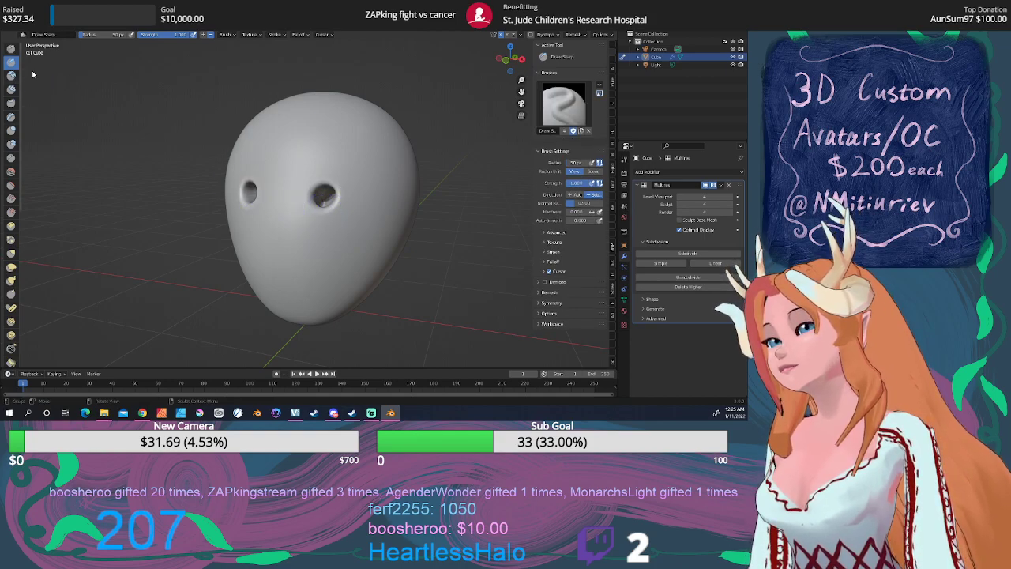
pyautogui.moveTo(331, 198)
pyautogui.mouseDown()
pyautogui.moveTo(363, 185)
pyautogui.moveTo(300, 224)
pyautogui.moveTo(305, 233)
pyautogui.moveTo(313, 192)
pyautogui.moveTo(320, 212)
pyautogui.moveTo(301, 197)
pyautogui.moveTo(340, 190)
pyautogui.moveTo(336, 205)
pyautogui.moveTo(322, 200)
pyautogui.mouseUp()
pyautogui.click(11, 172)
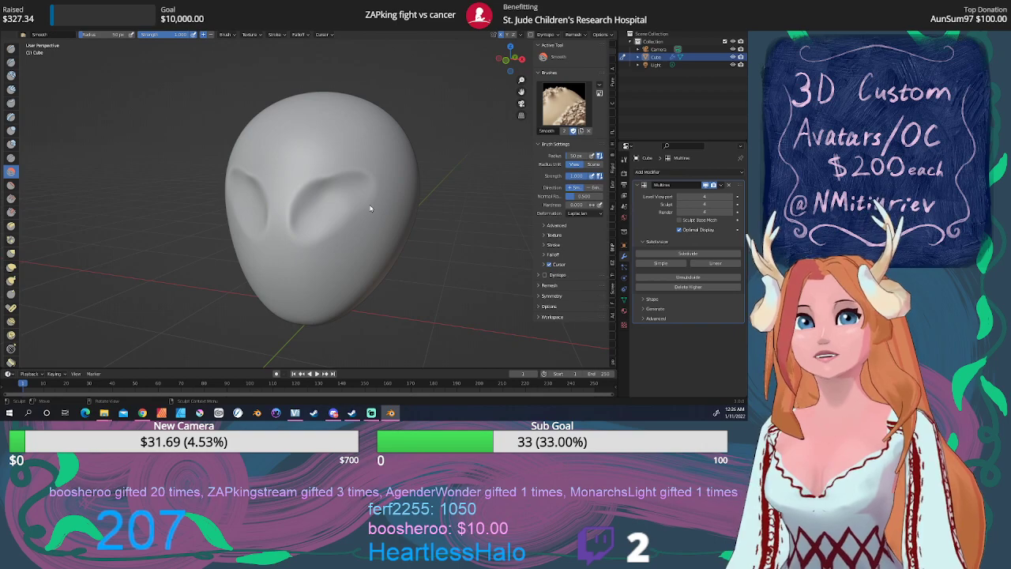
# Carve almond-shaped eye outlines inside the sockets in front view with Draw Sharp and even them out with Smooth
pyautogui.moveTo(368, 214); pyautogui.dragTo(363, 209, button='middle')
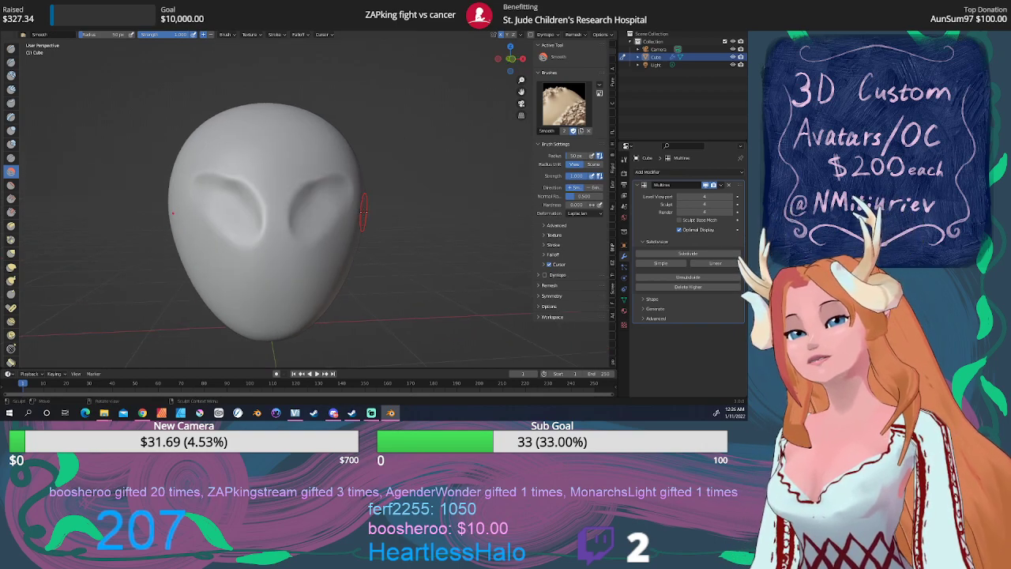
pyautogui.press('KP_3')
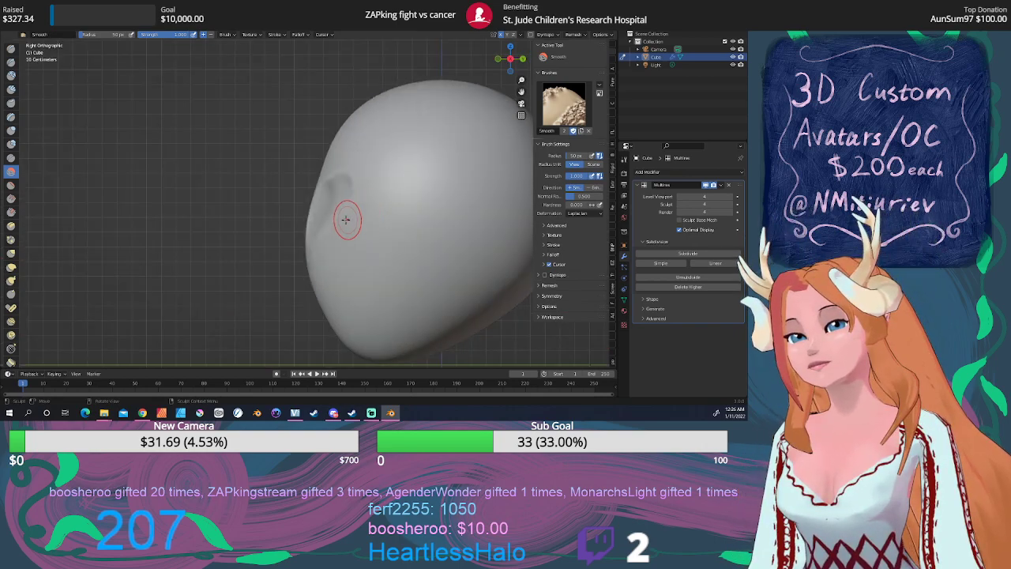
pyautogui.press('KP_1')
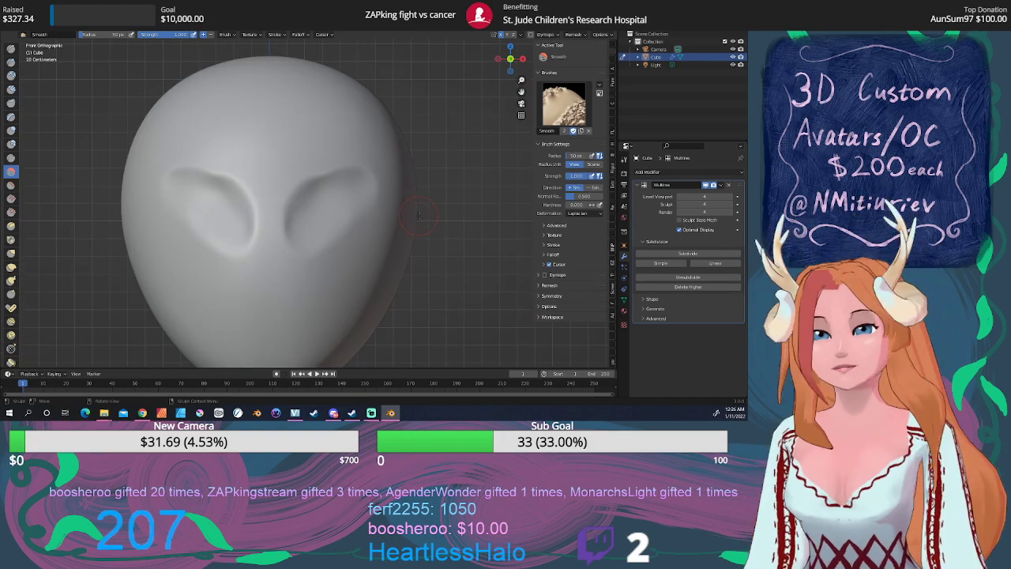
pyautogui.click(12, 63)
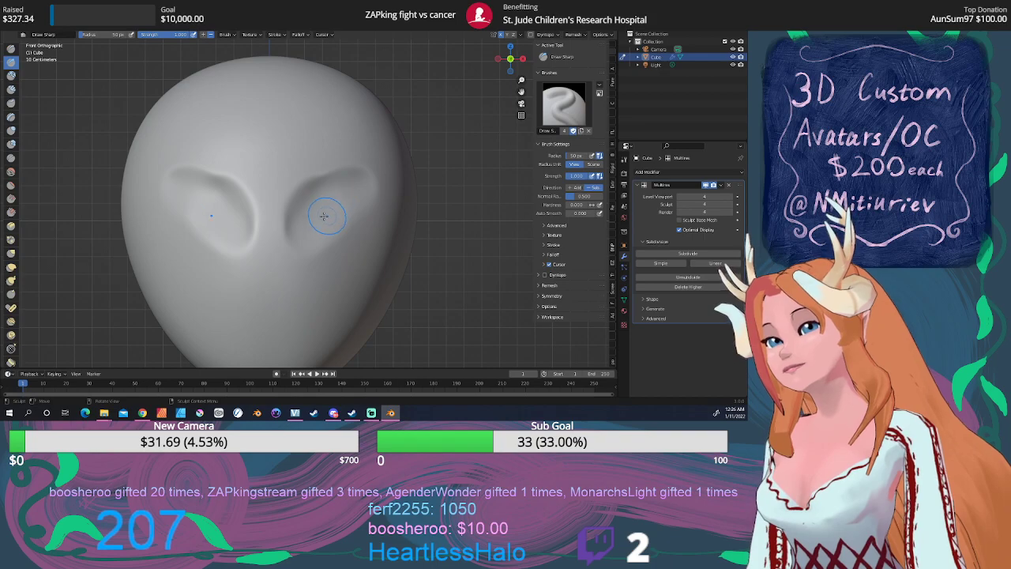
pyautogui.moveTo(302, 234)
pyautogui.mouseDown()
pyautogui.moveTo(316, 207)
pyautogui.moveTo(331, 208)
pyautogui.moveTo(310, 204)
pyautogui.moveTo(364, 191)
pyautogui.moveTo(325, 198)
pyautogui.moveTo(297, 224)
pyautogui.moveTo(356, 207)
pyautogui.moveTo(302, 227)
pyautogui.mouseUp()
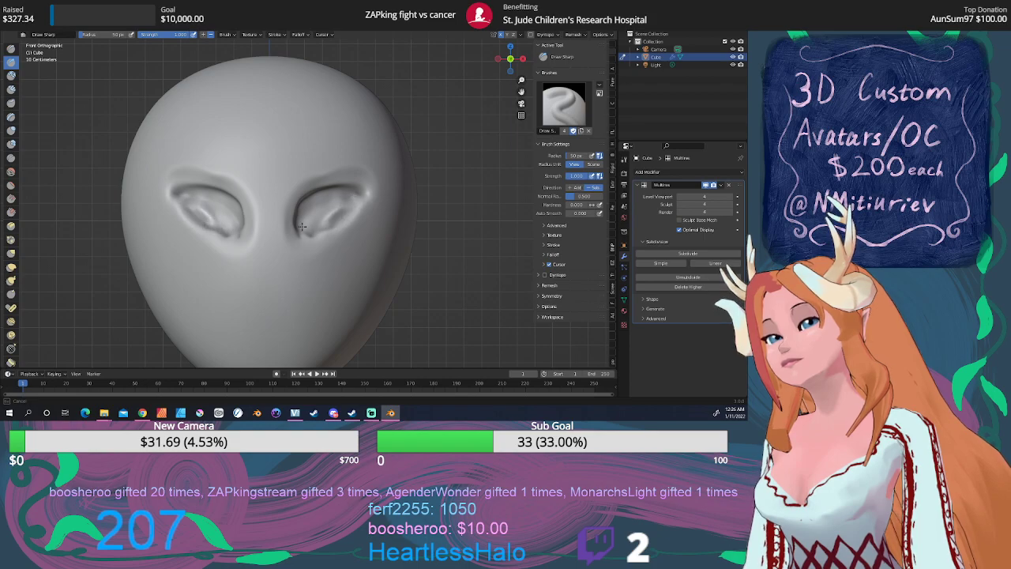
pyautogui.moveTo(349, 204)
pyautogui.mouseDown()
pyautogui.moveTo(317, 224)
pyautogui.moveTo(348, 192)
pyautogui.moveTo(353, 225)
pyautogui.moveTo(338, 226)
pyautogui.moveTo(347, 203)
pyautogui.moveTo(317, 204)
pyautogui.mouseUp()
pyautogui.click(11, 171)
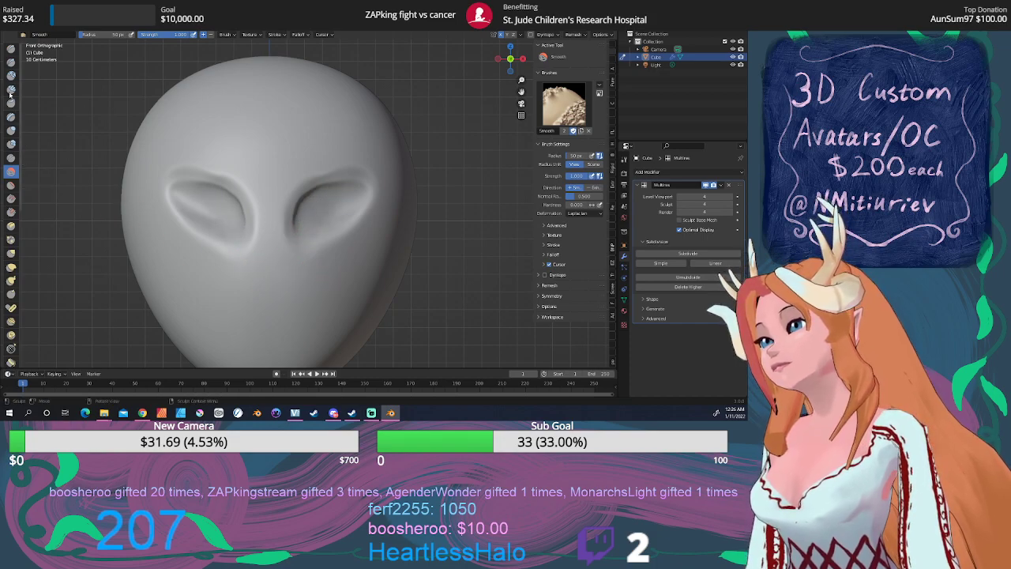
# Carve mirrored nose-side grooves down from the inner eye corners with Draw Sharp, and return to the Draw tool's Orb_Curve brush
pyautogui.click(12, 63)
pyautogui.moveTo(294, 223); pyautogui.dragTo(295, 293)
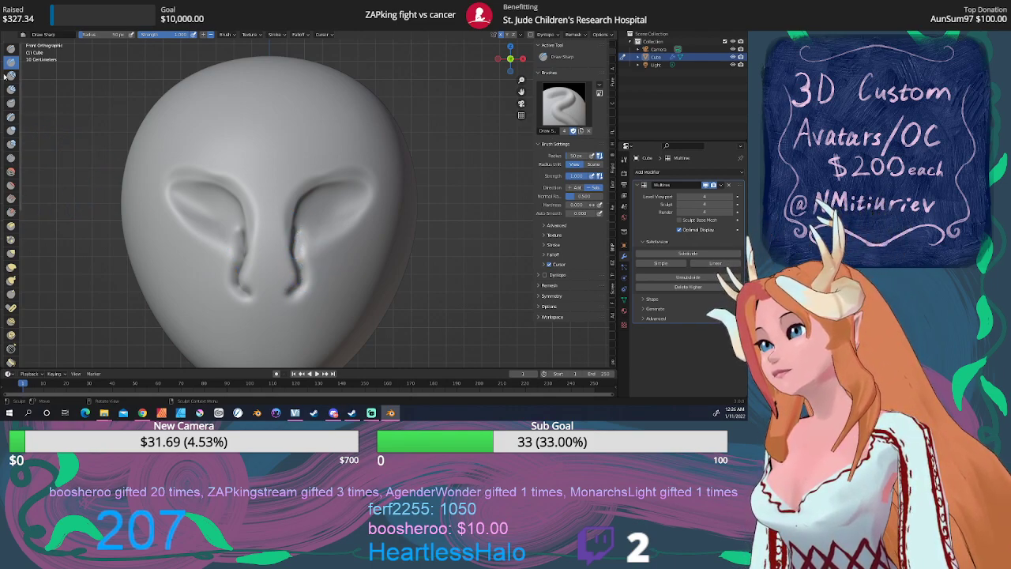
pyautogui.click(11, 49)
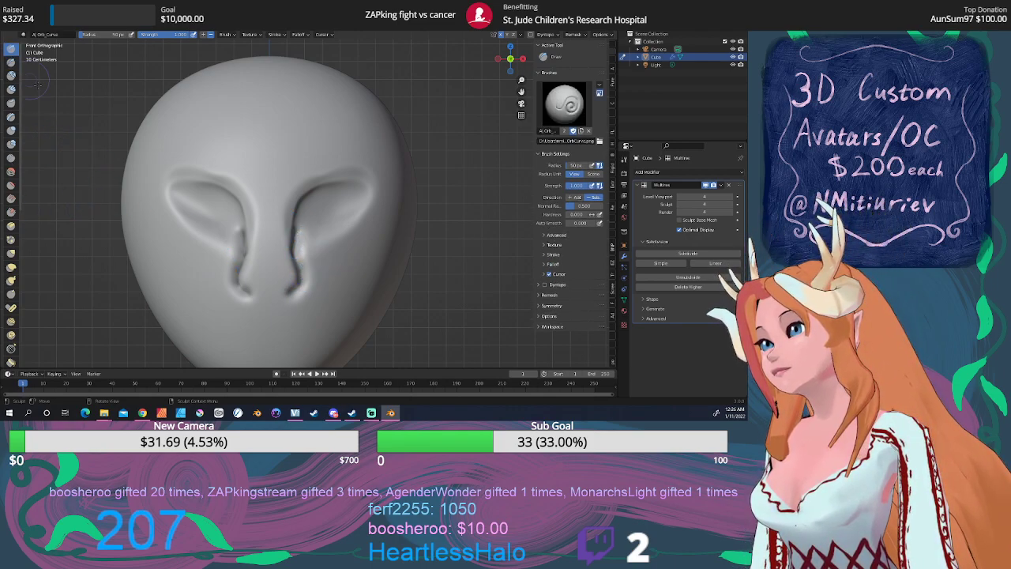
# Try the Draw tool's Orb hammered metal brush on the nose and undo the stroke
pyautogui.click(203, 35)
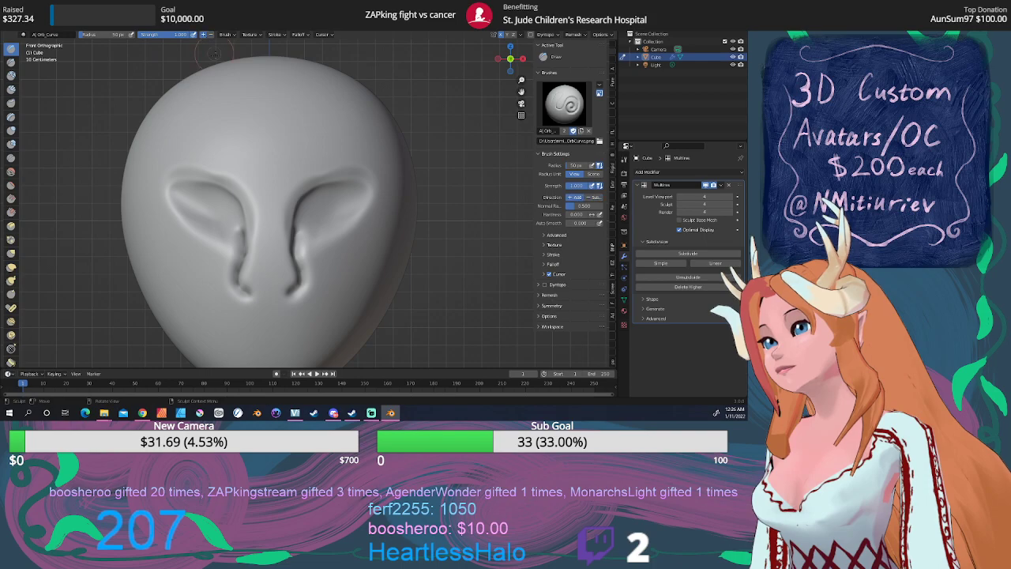
pyautogui.click(11, 63)
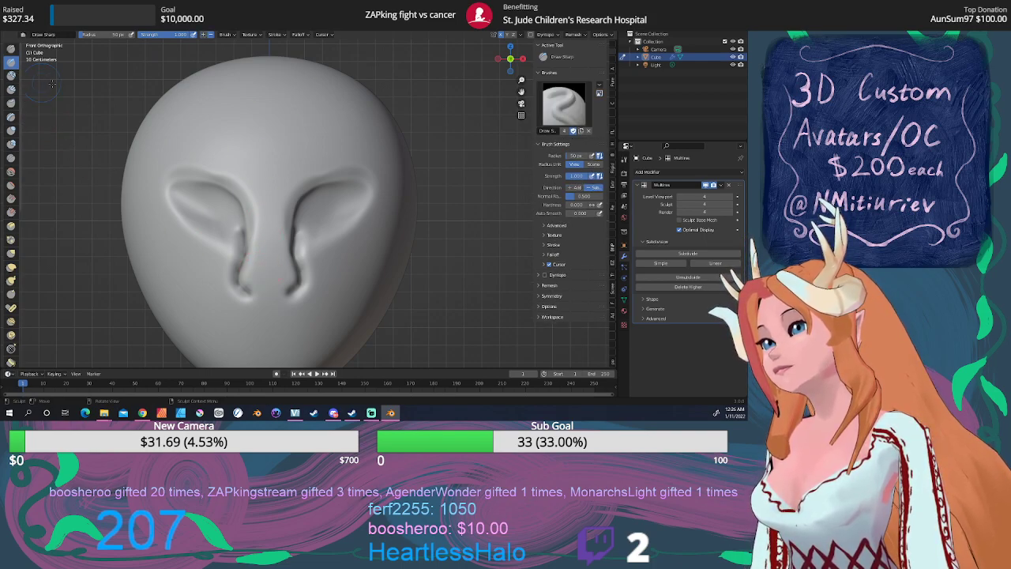
pyautogui.click(558, 119)
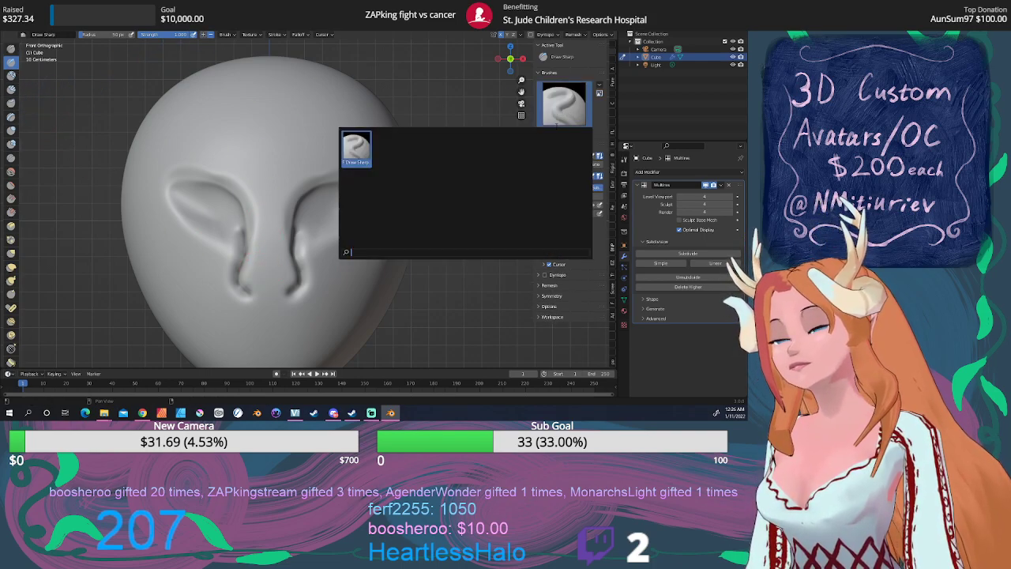
pyautogui.click(11, 48)
pyautogui.click(562, 104)
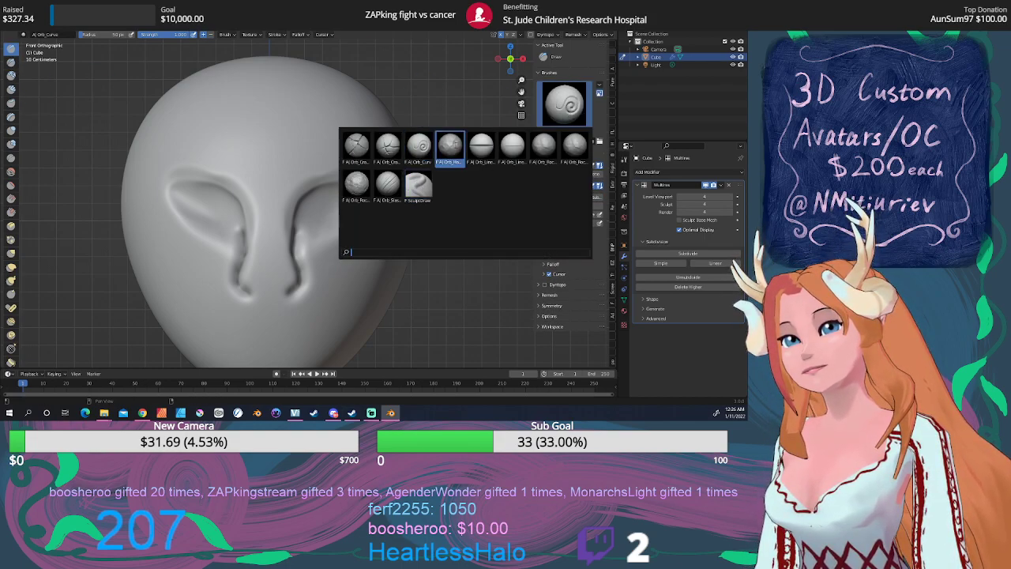
pyautogui.click(449, 144)
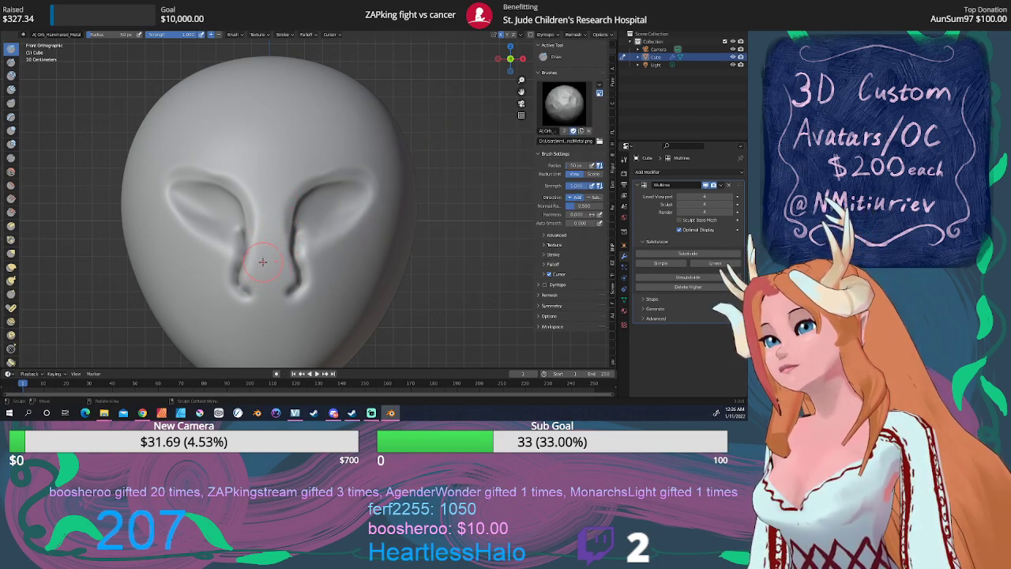
pyautogui.moveTo(261, 264)
pyautogui.mouseDown()
pyautogui.moveTo(272, 269)
pyautogui.moveTo(273, 326)
pyautogui.moveTo(229, 346)
pyautogui.moveTo(269, 276)
pyautogui.mouseUp()
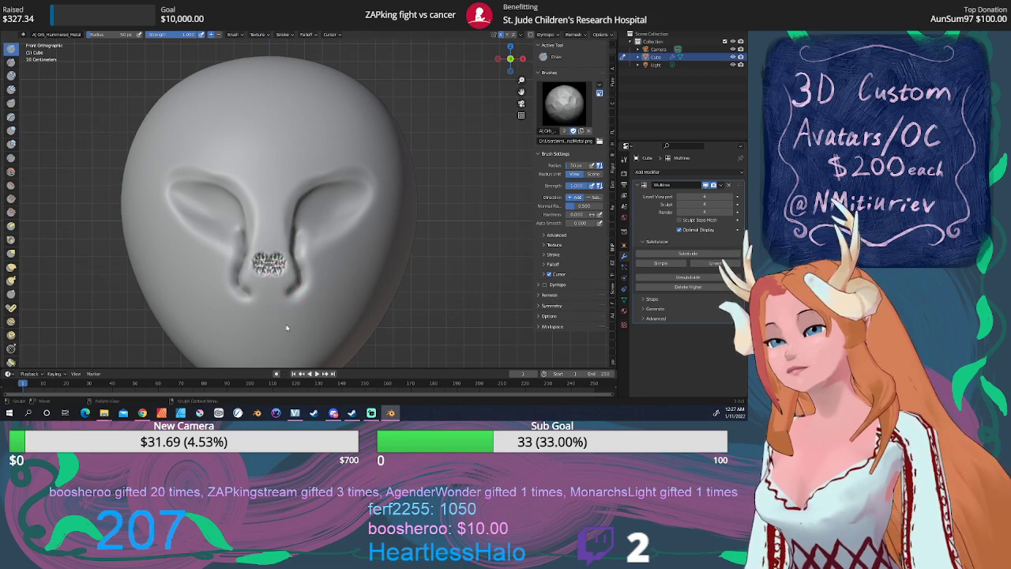
pyautogui.hotkey('ctrl', 'z')
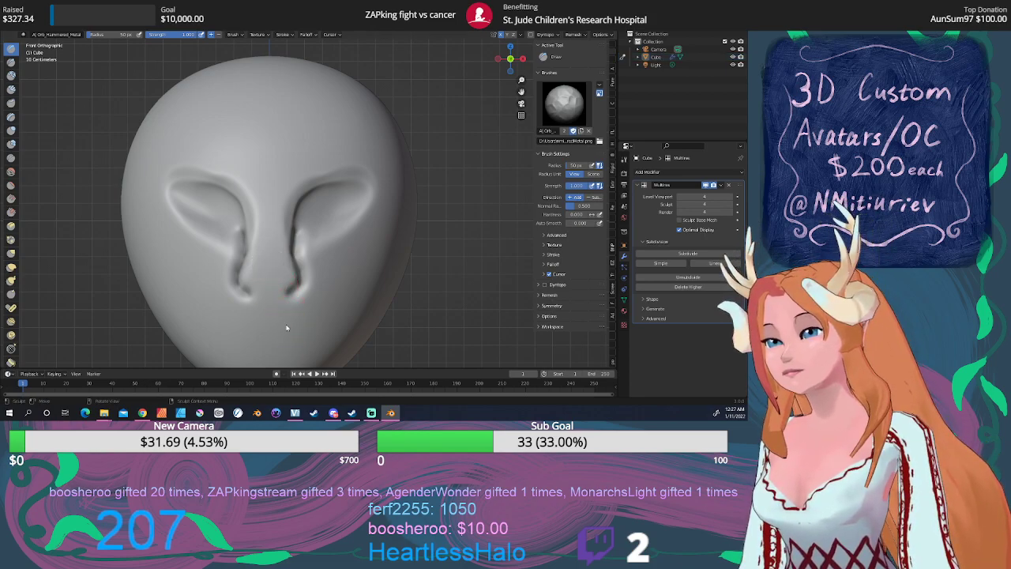
# Build up the nose, mirrored brow ridges, cheeks and a mouth mound with the Draw tool's SculptDraw brush in Add direction
pyautogui.click(572, 116)
pyautogui.click(419, 187)
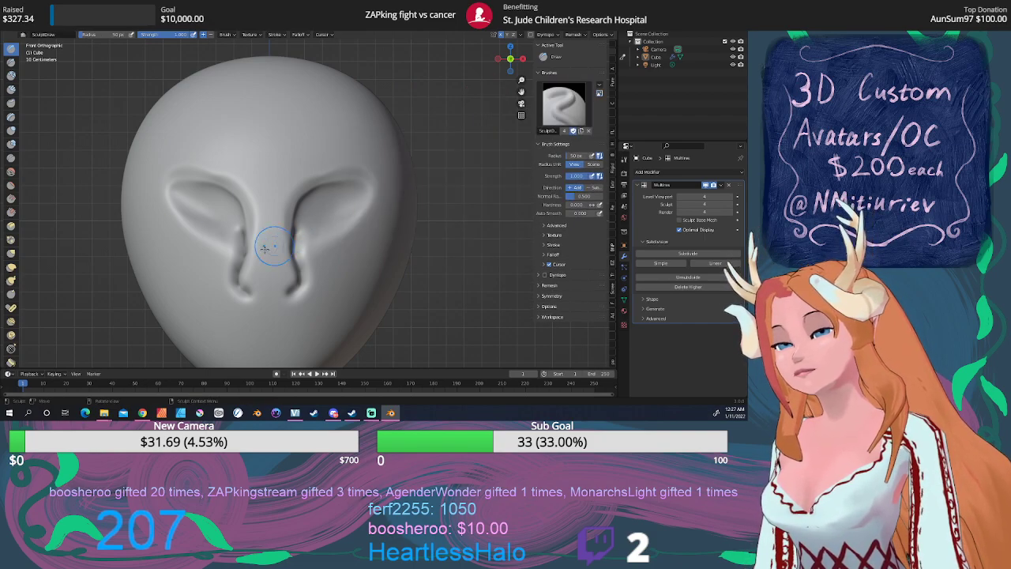
pyautogui.moveTo(267, 260)
pyautogui.mouseDown()
pyautogui.moveTo(276, 280)
pyautogui.moveTo(268, 225)
pyautogui.moveTo(269, 267)
pyautogui.mouseUp()
pyautogui.moveTo(280, 216)
pyautogui.mouseDown()
pyautogui.moveTo(328, 169)
pyautogui.moveTo(379, 171)
pyautogui.moveTo(372, 189)
pyautogui.moveTo(338, 200)
pyautogui.mouseUp()
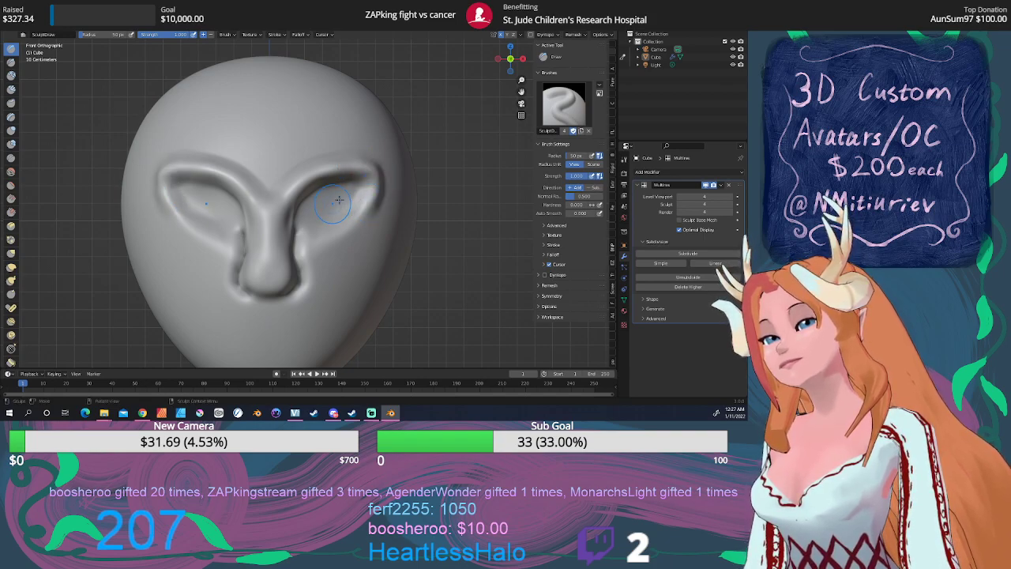
pyautogui.moveTo(235, 198)
pyautogui.mouseDown()
pyautogui.moveTo(170, 214)
pyautogui.moveTo(178, 257)
pyautogui.moveTo(198, 249)
pyautogui.moveTo(177, 290)
pyautogui.moveTo(261, 298)
pyautogui.mouseUp()
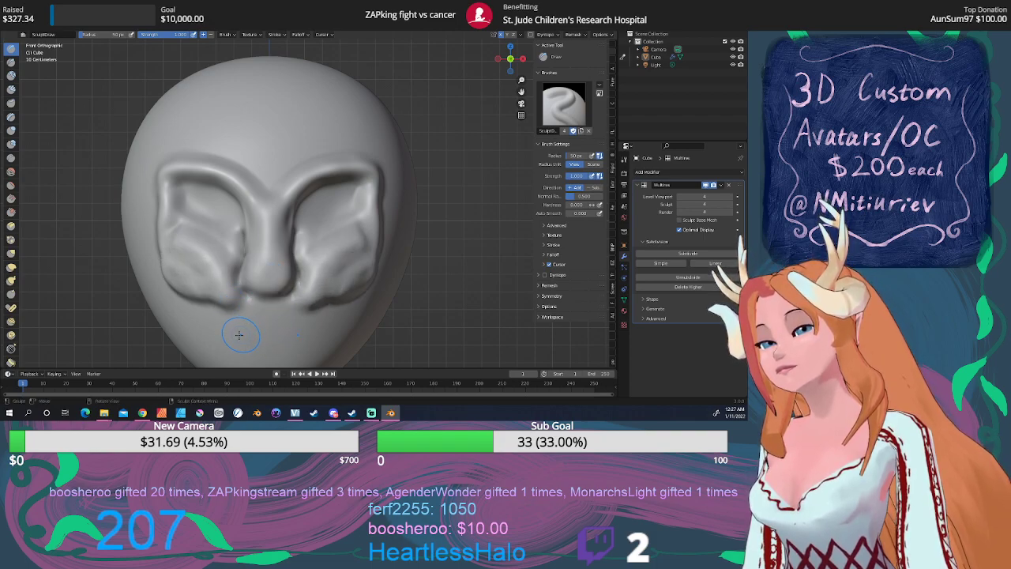
pyautogui.moveTo(234, 340)
pyautogui.mouseDown()
pyautogui.moveTo(304, 340)
pyautogui.moveTo(290, 340)
pyautogui.mouseUp()
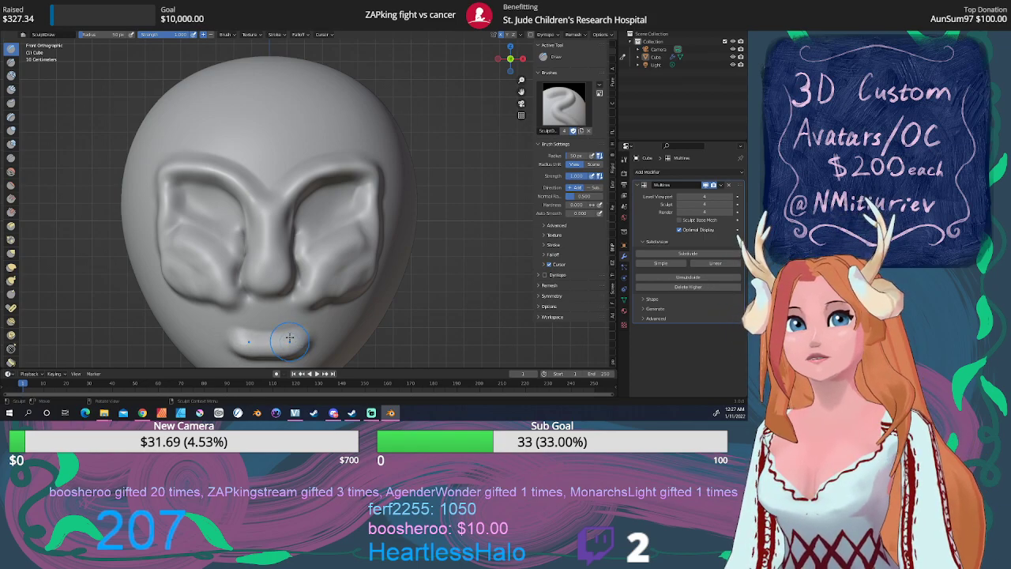
# Soften the brow ridges, cheeks and mouth mound with the Smooth brush at full strength
pyautogui.scroll(-2, 316, 305)
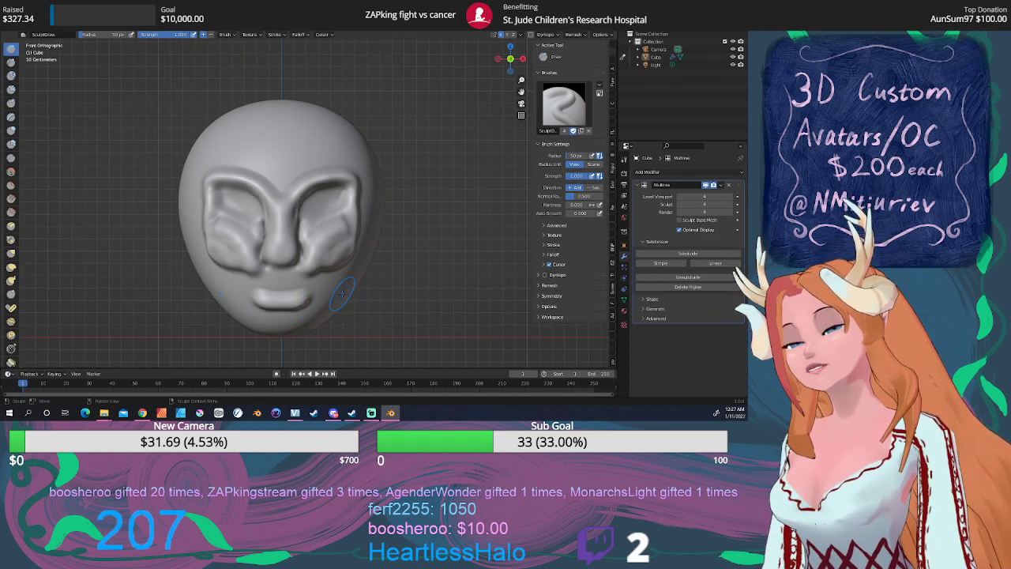
pyautogui.moveTo(342, 294); pyautogui.dragTo(289, 291, button='middle')
pyautogui.click(11, 172)
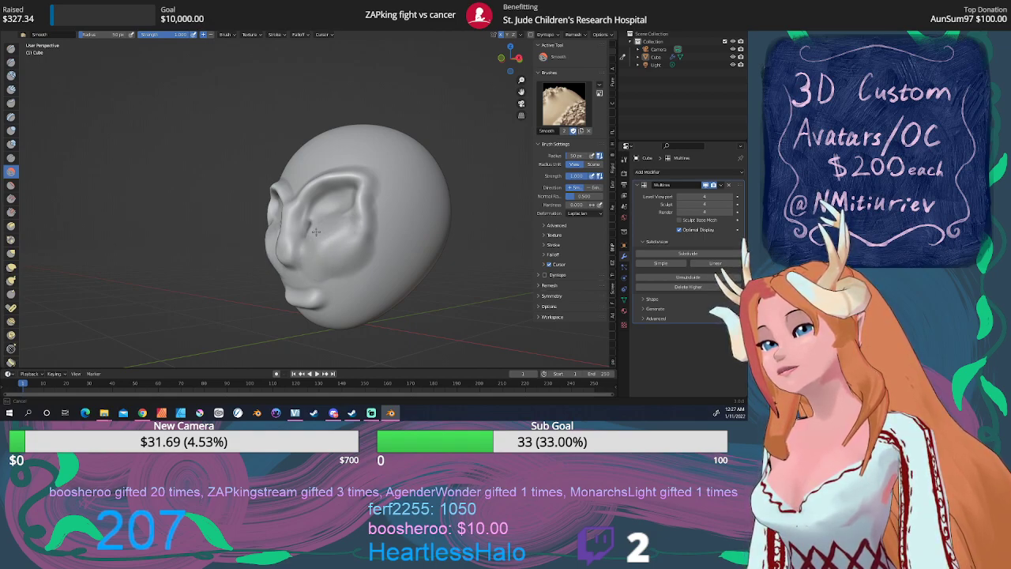
pyautogui.moveTo(305, 200); pyautogui.dragTo(327, 174)
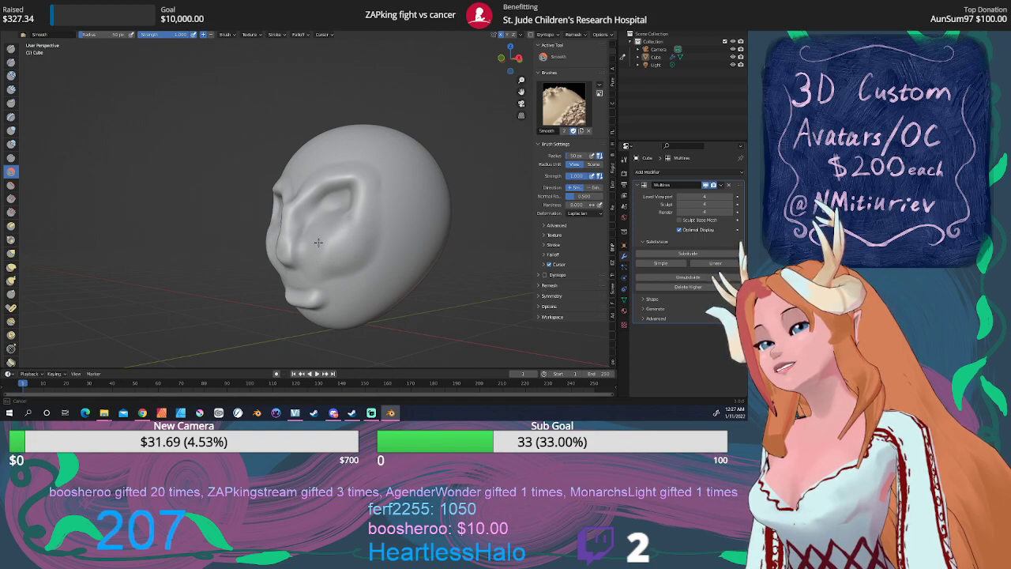
pyautogui.moveTo(318, 242); pyautogui.dragTo(325, 248)
pyautogui.moveTo(322, 301); pyautogui.dragTo(321, 309)
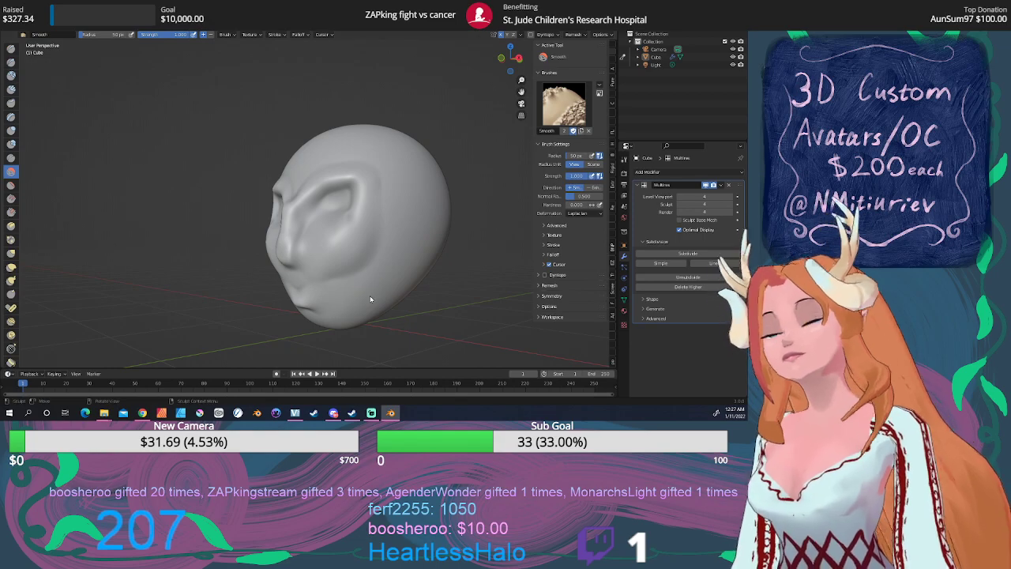
# Build the nose tip and bridge forward in the right side view with the SculptDraw brush
pyautogui.moveTo(371, 299); pyautogui.dragTo(332, 291, button='middle')
pyautogui.press('KP_3')
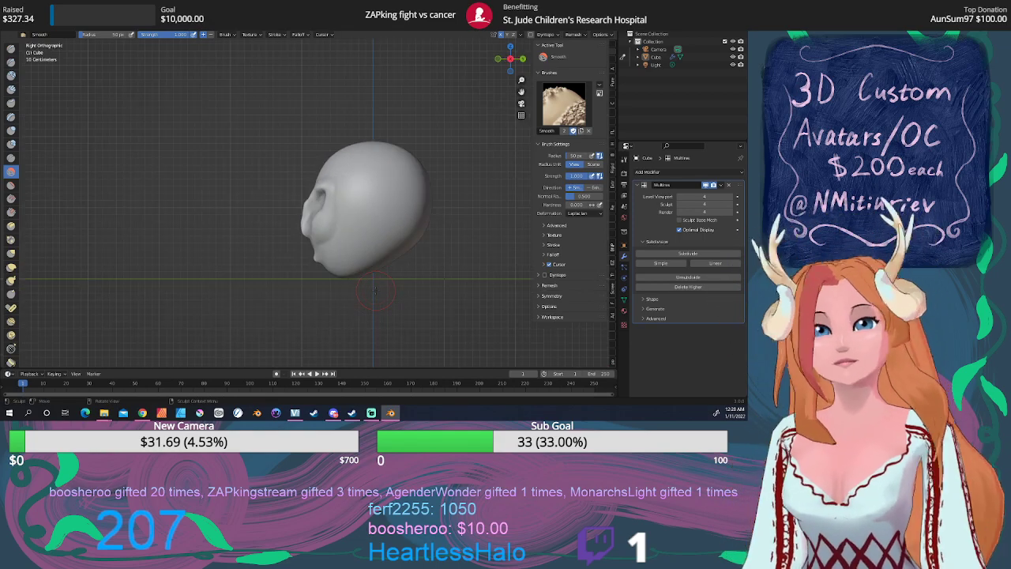
pyautogui.scroll(3, 375, 290)
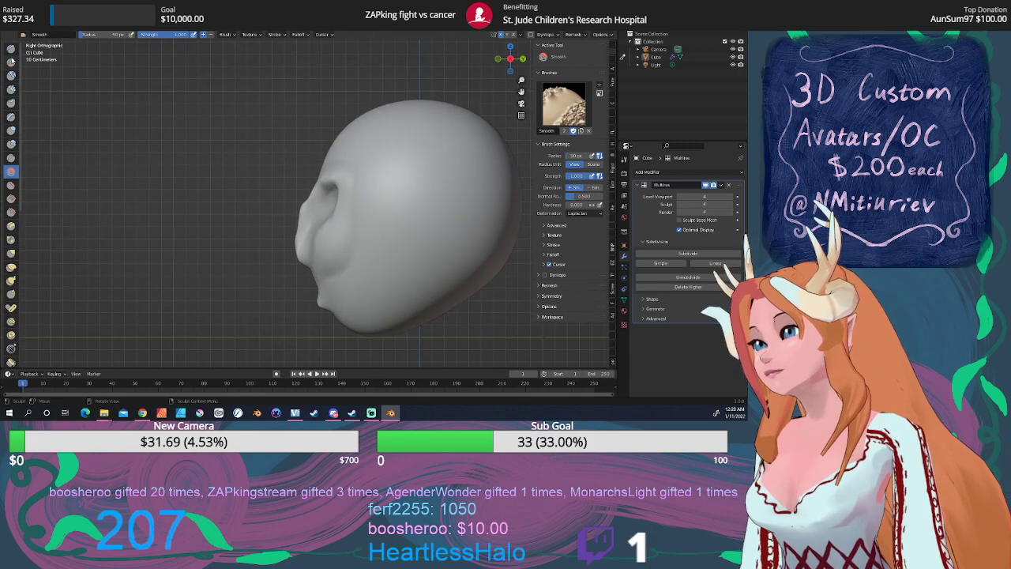
pyautogui.click(11, 63)
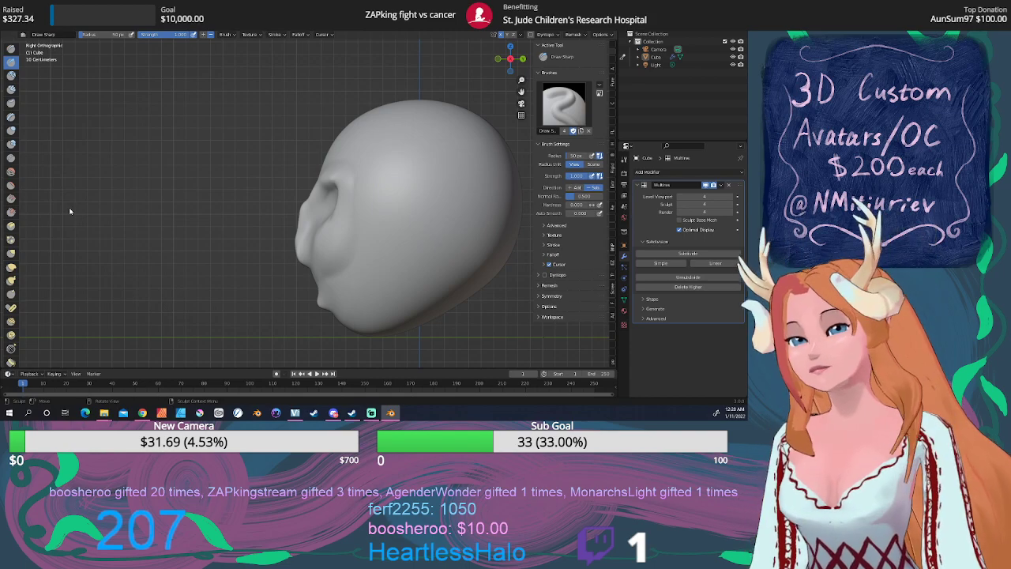
pyautogui.scroll(-2, 234, 200)
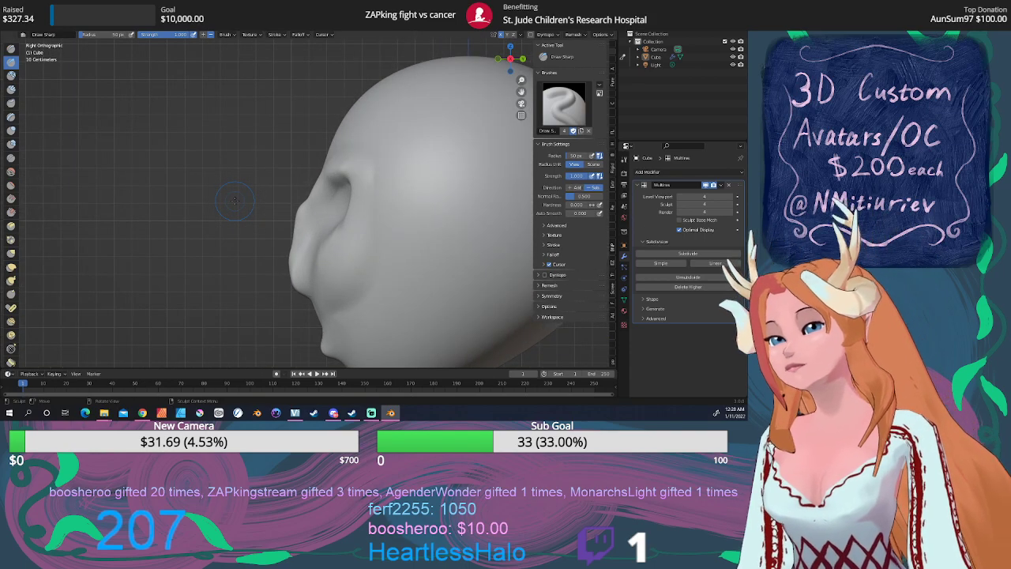
pyautogui.press('x')
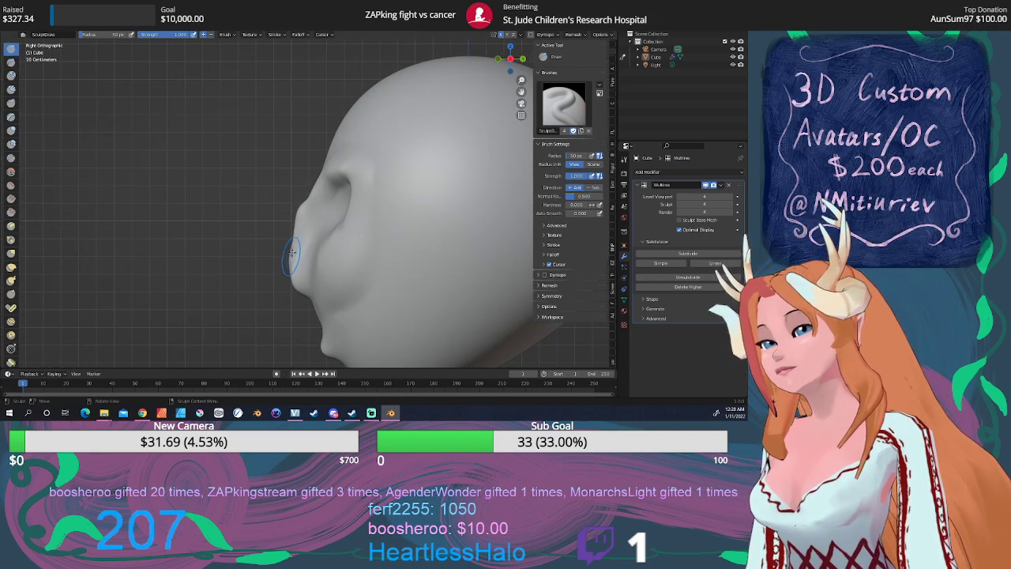
pyautogui.moveTo(292, 251); pyautogui.dragTo(289, 273)
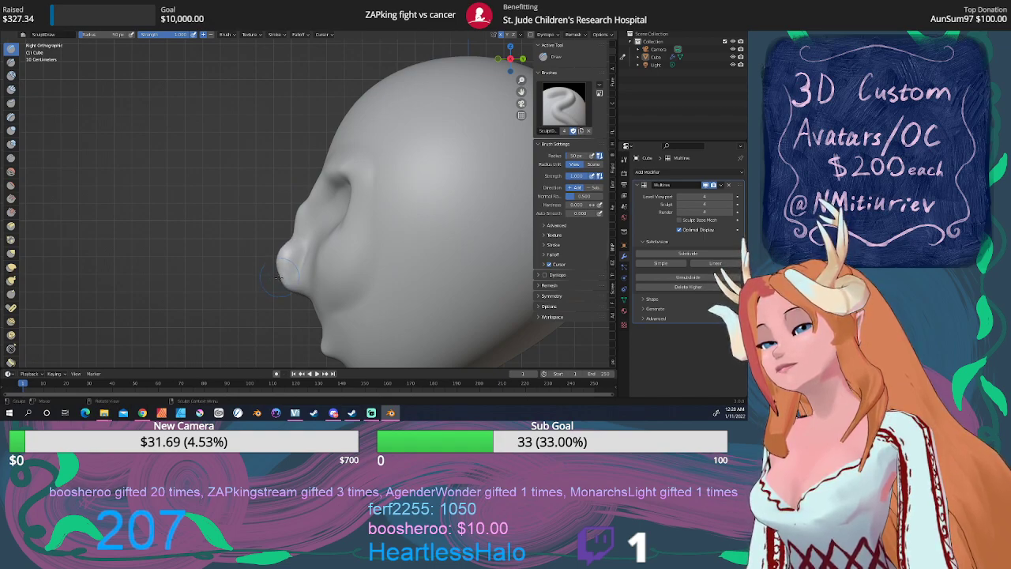
pyautogui.moveTo(279, 271)
pyautogui.mouseDown()
pyautogui.moveTo(308, 204)
pyautogui.moveTo(289, 247)
pyautogui.mouseUp()
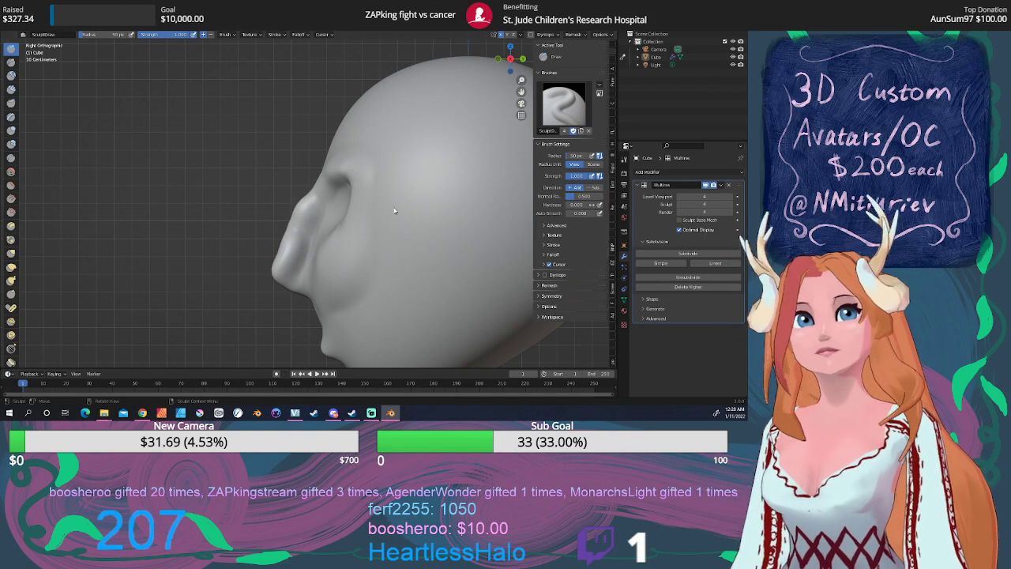
# Slim and even out the nose with the Smooth brush, and blend the brow ridges and mouth area
pyautogui.moveTo(372, 203)
pyautogui.mouseDown(button='middle')
pyautogui.moveTo(441, 207)
pyautogui.moveTo(428, 209)
pyautogui.mouseUp(button='middle')
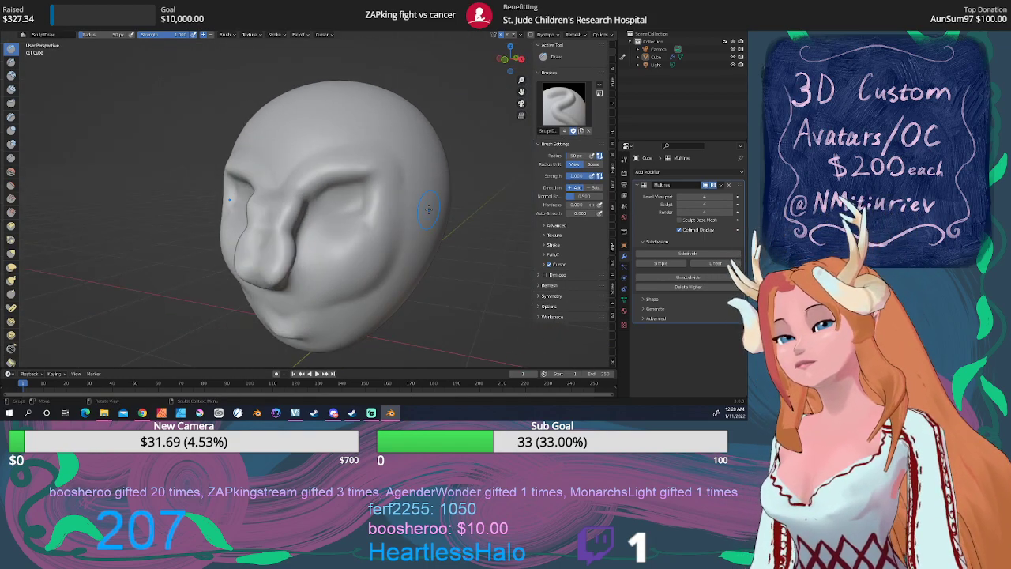
pyautogui.click(11, 173)
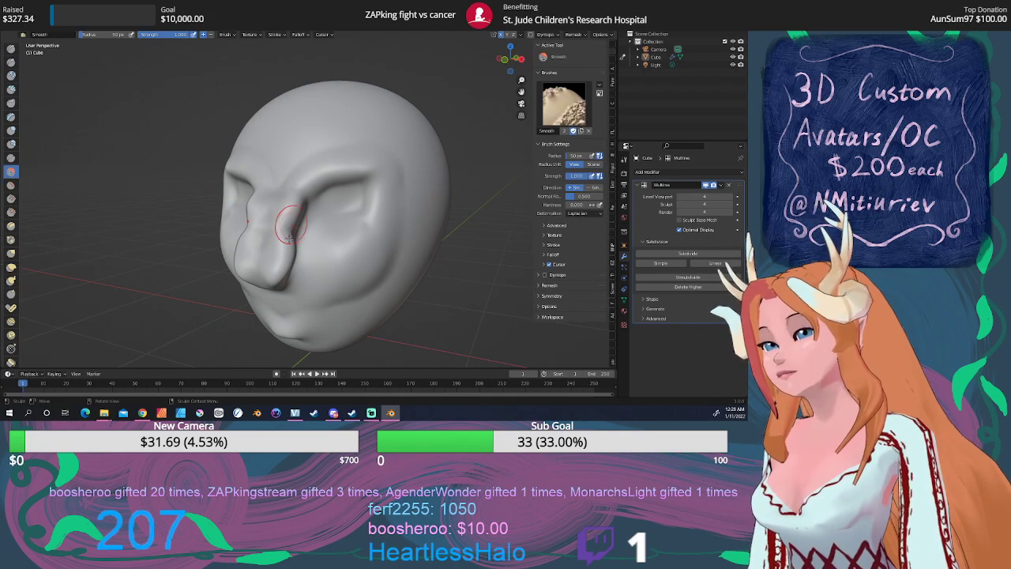
pyautogui.moveTo(289, 225)
pyautogui.mouseDown()
pyautogui.moveTo(278, 265)
pyautogui.moveTo(298, 211)
pyautogui.moveTo(295, 234)
pyautogui.moveTo(271, 229)
pyautogui.mouseUp()
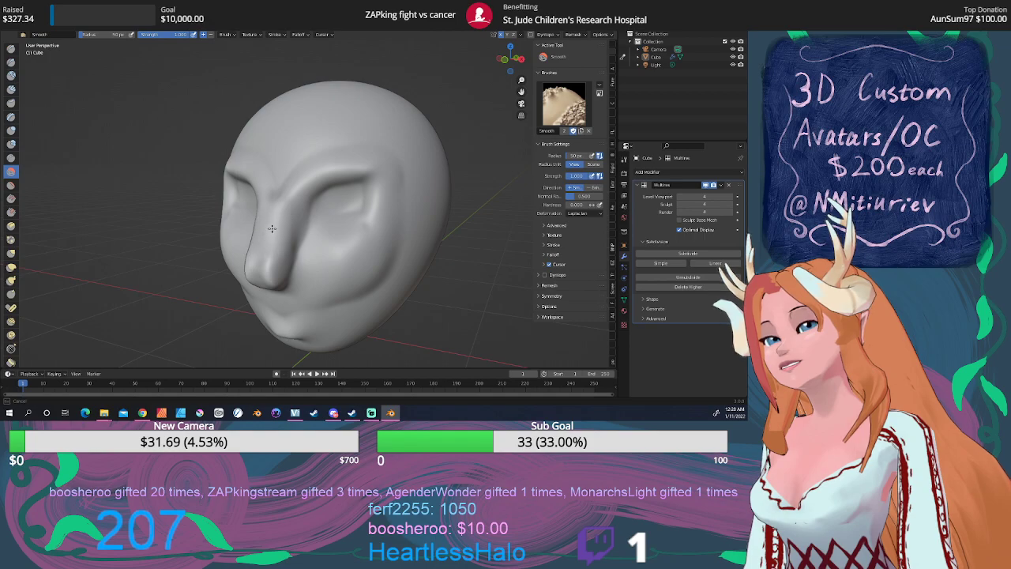
pyautogui.moveTo(357, 152); pyautogui.dragTo(340, 175)
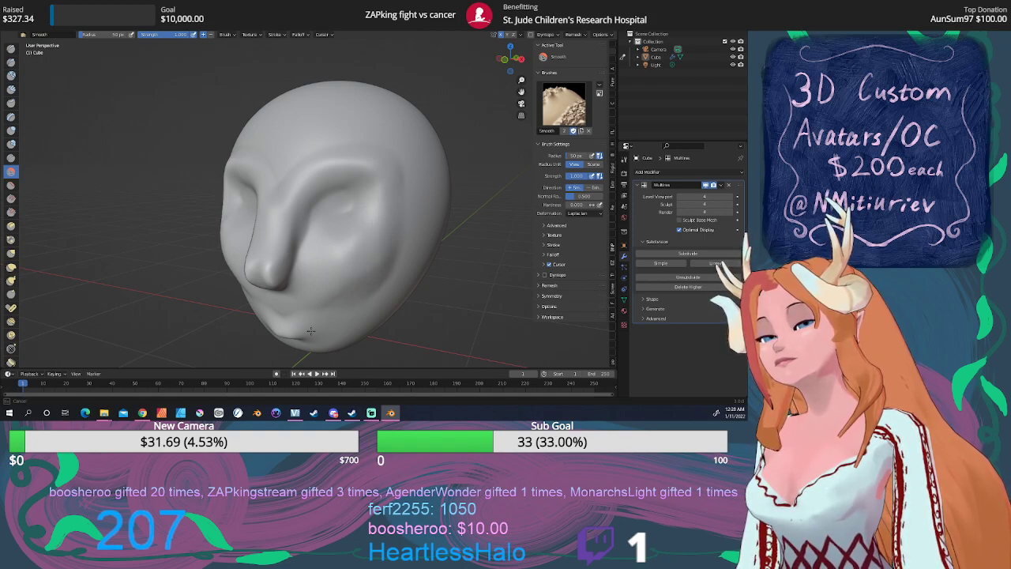
pyautogui.moveTo(304, 332); pyautogui.dragTo(315, 330)
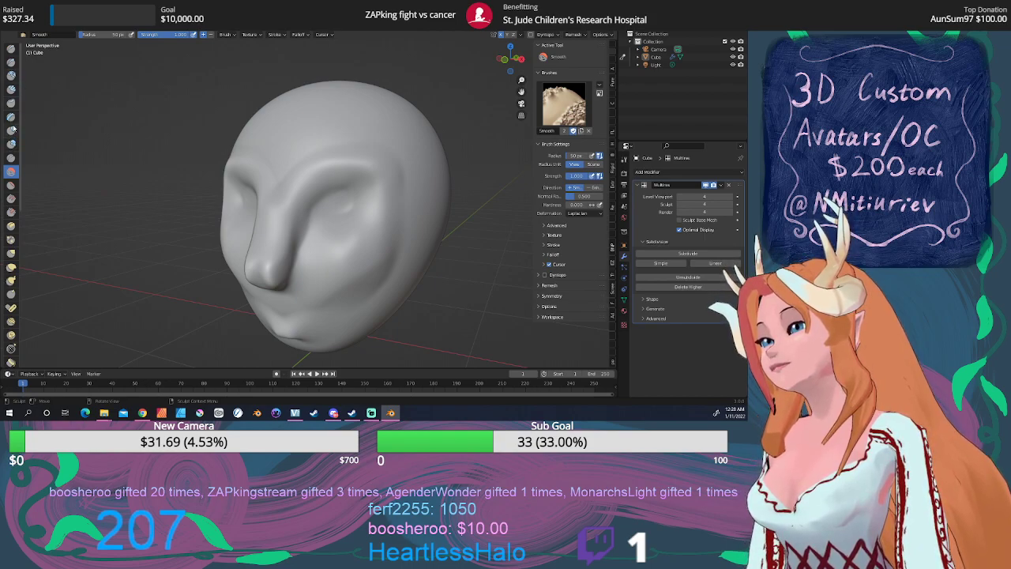
# Add volume to the lips, the side of the nose and the mirrored cheeks below the eyes with the SculptDraw brush
pyautogui.click(11, 50)
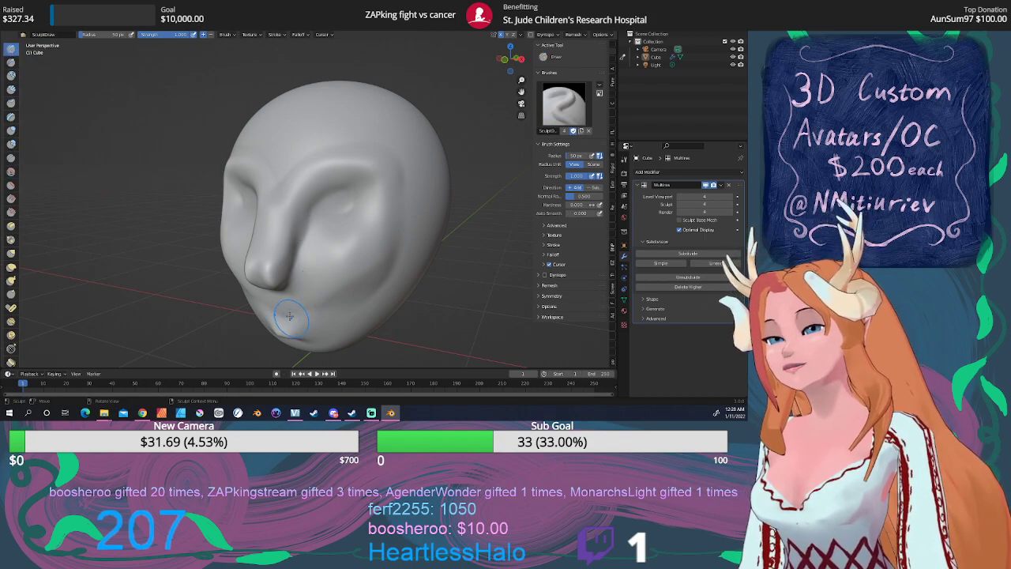
pyautogui.moveTo(275, 315)
pyautogui.mouseDown()
pyautogui.moveTo(327, 324)
pyautogui.moveTo(286, 319)
pyautogui.moveTo(307, 322)
pyautogui.mouseUp()
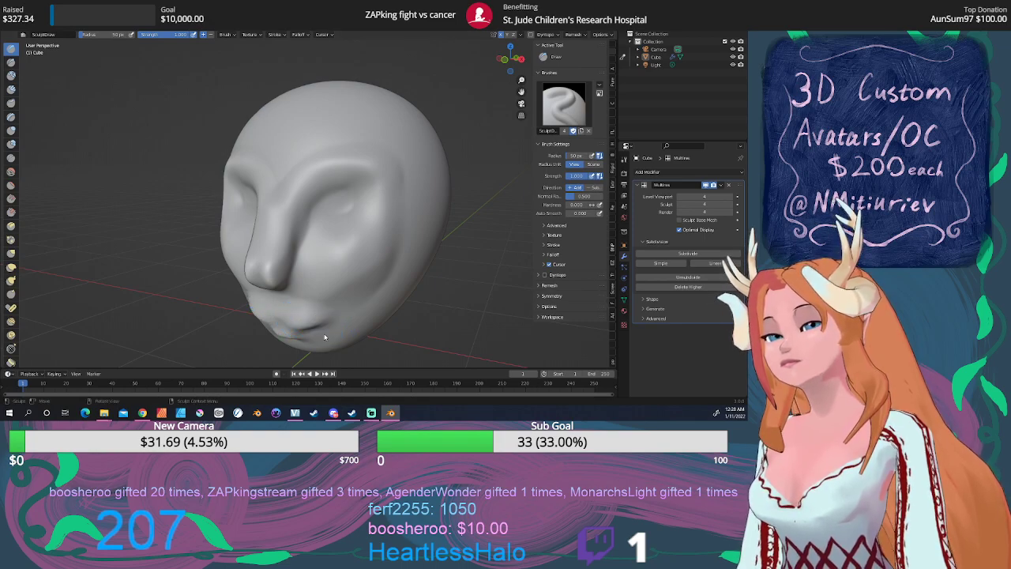
pyautogui.moveTo(346, 313); pyautogui.dragTo(435, 289, button='middle')
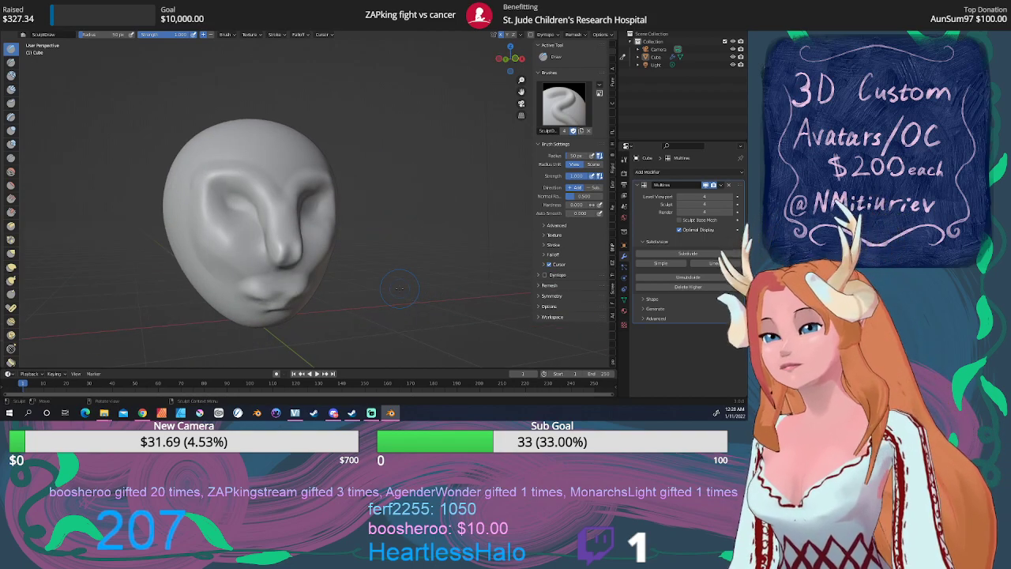
pyautogui.moveTo(291, 257); pyautogui.dragTo(302, 248)
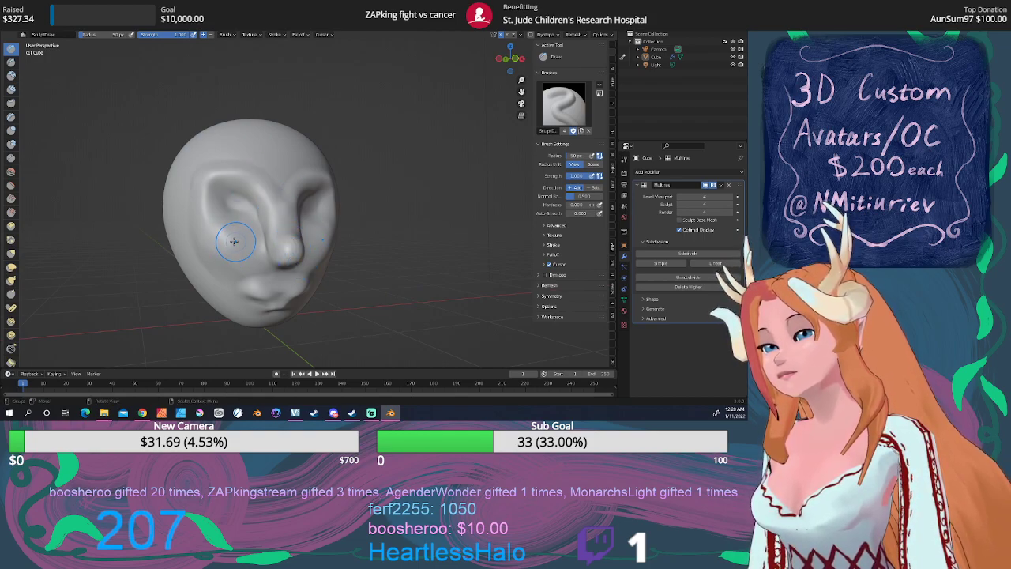
pyautogui.moveTo(237, 233); pyautogui.dragTo(221, 241)
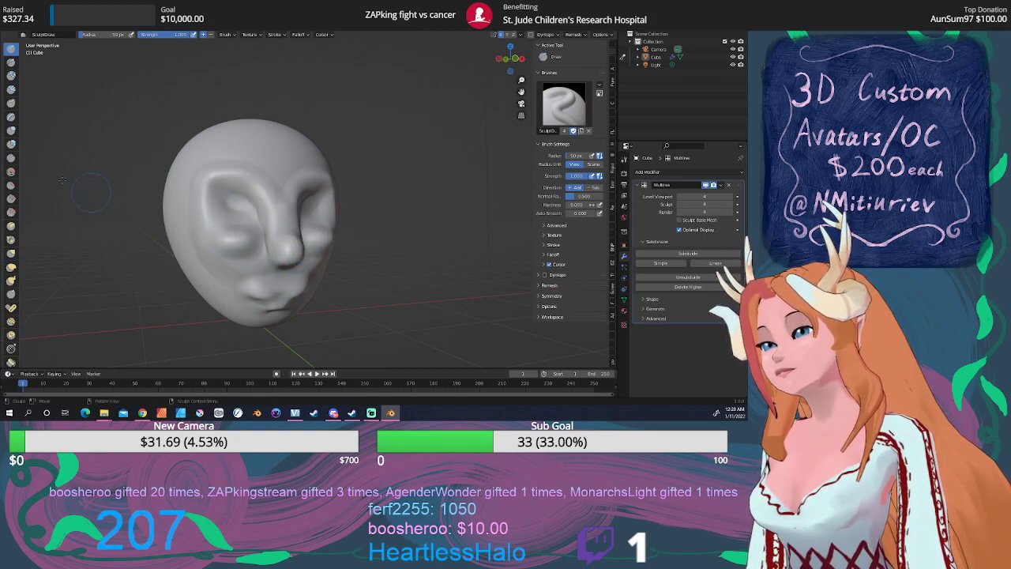
# Blend the raised cheeks, eye sockets and lips into the face with the Smooth brush
pyautogui.click(12, 172)
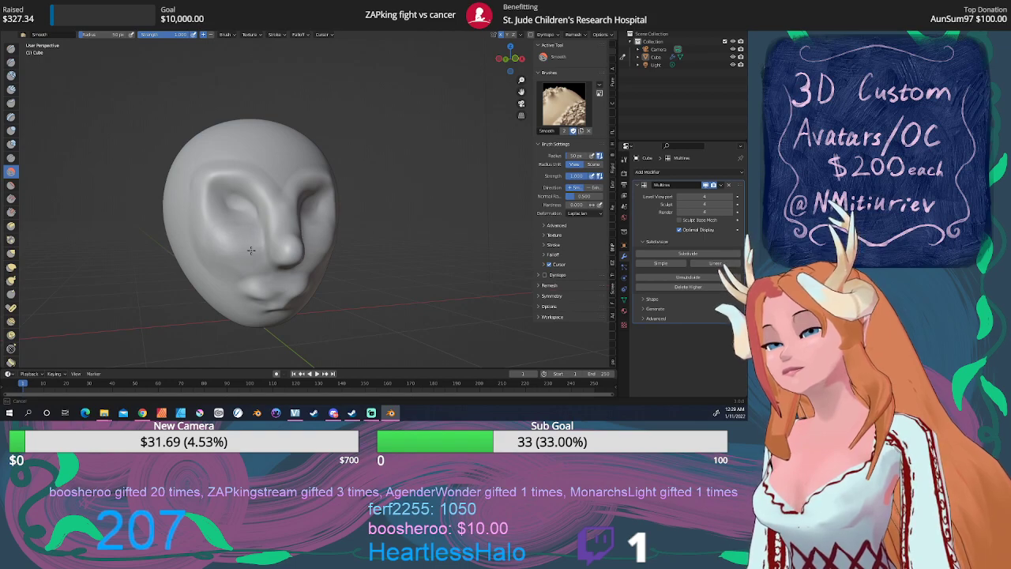
pyautogui.moveTo(249, 284); pyautogui.dragTo(259, 292)
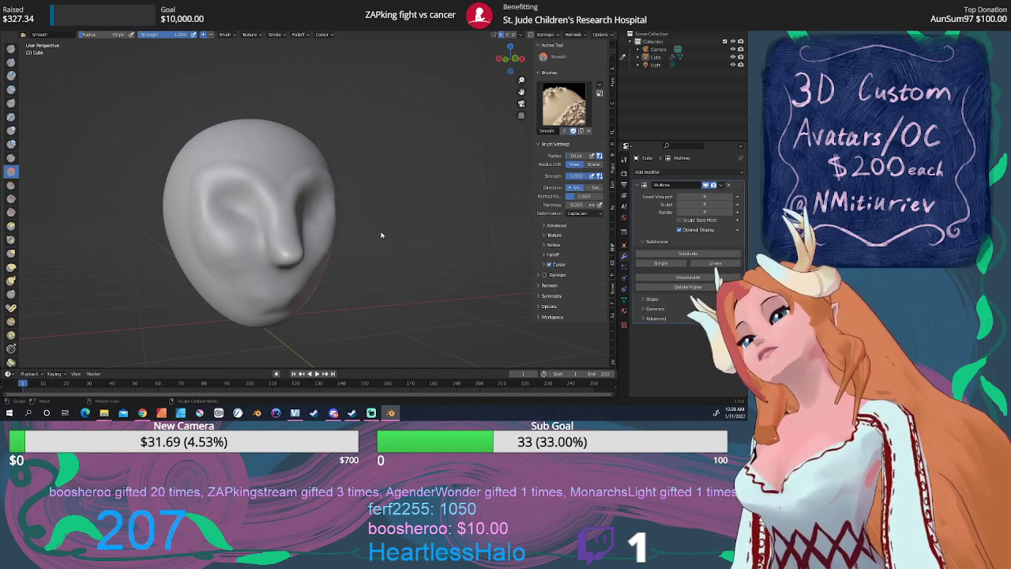
pyautogui.moveTo(381, 235); pyautogui.dragTo(300, 228, button='middle')
pyautogui.scroll(2, 306, 231)
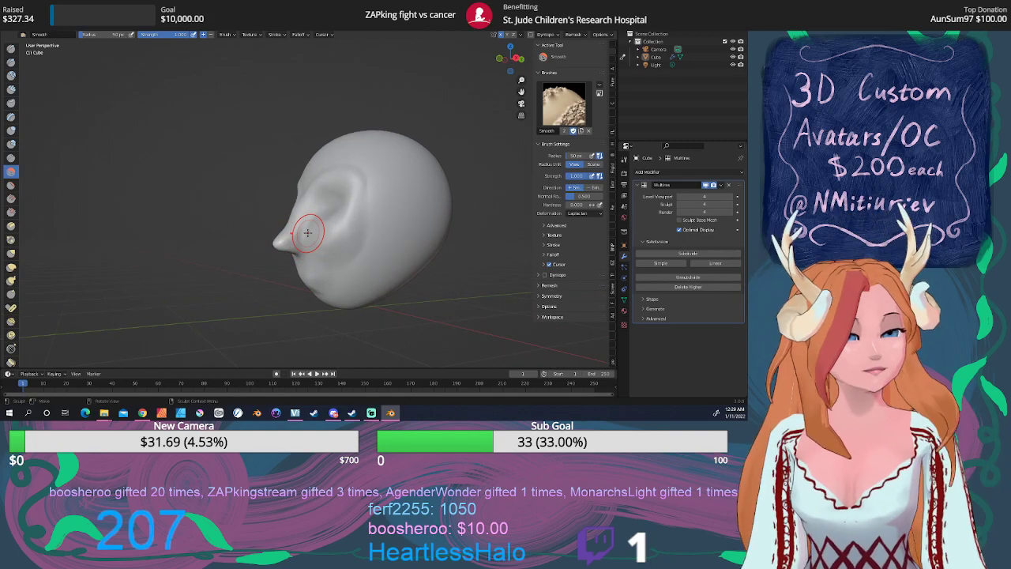
# Reshape the nose tip and bridge in the right side view with an enlarged Grab brush and the Snake Hook brush
pyautogui.press('KP_3')
pyautogui.scroll(2, 305, 241)
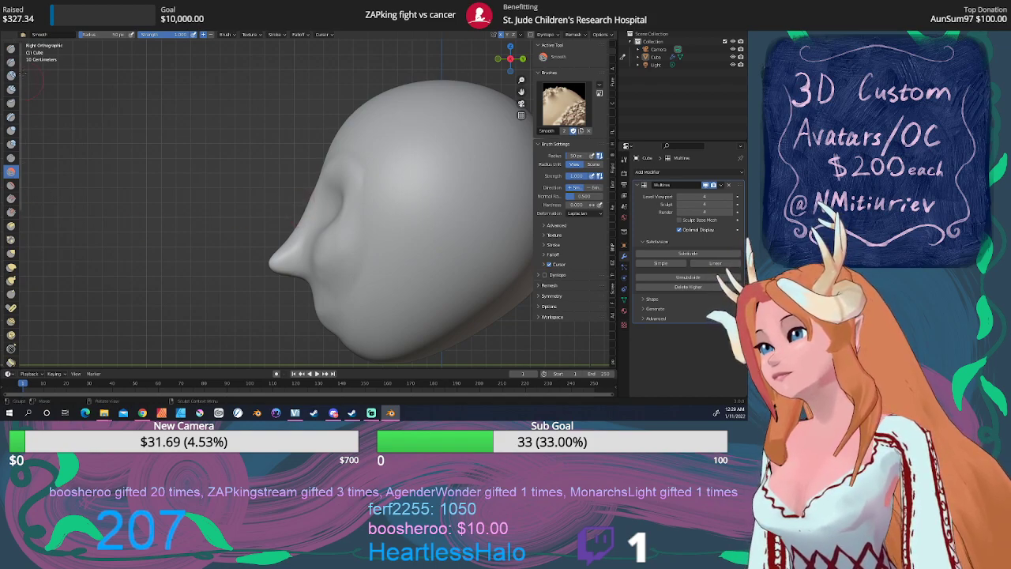
pyautogui.click(11, 253)
pyautogui.moveTo(274, 264); pyautogui.dragTo(302, 213)
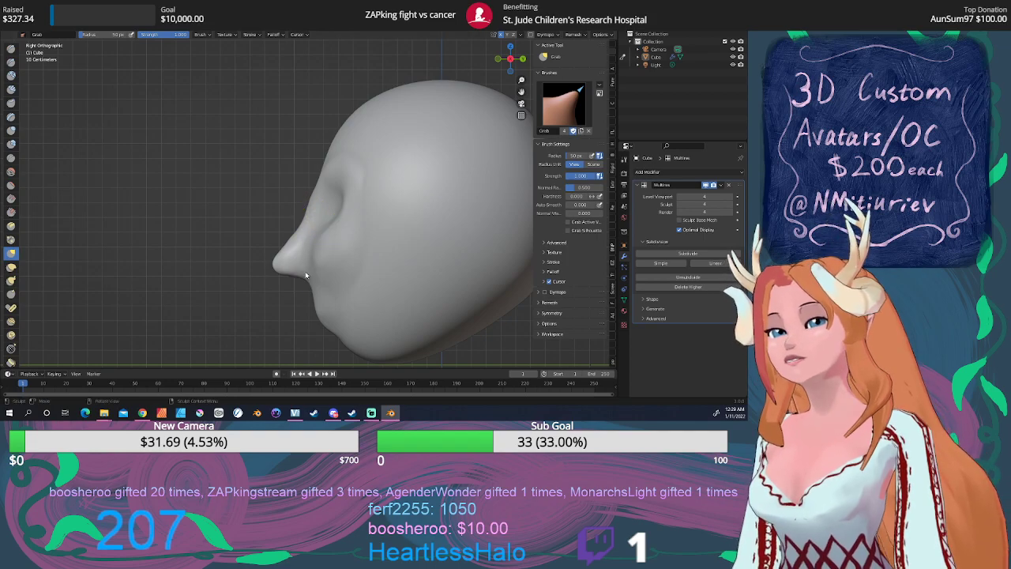
pyautogui.moveTo(586, 157); pyautogui.dragTo(589, 157)
pyautogui.moveTo(306, 213); pyautogui.dragTo(316, 211)
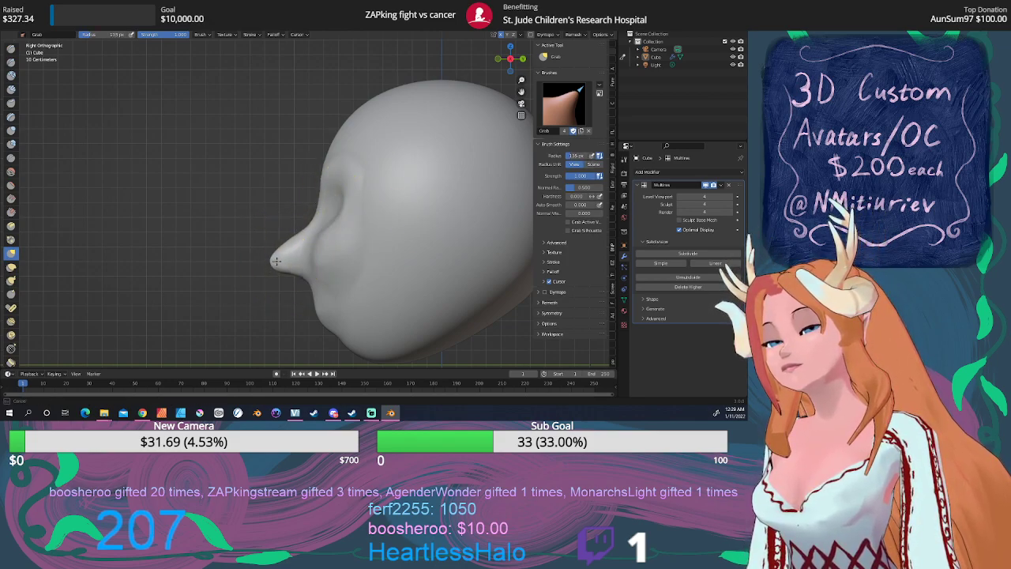
pyautogui.moveTo(278, 259); pyautogui.dragTo(276, 260)
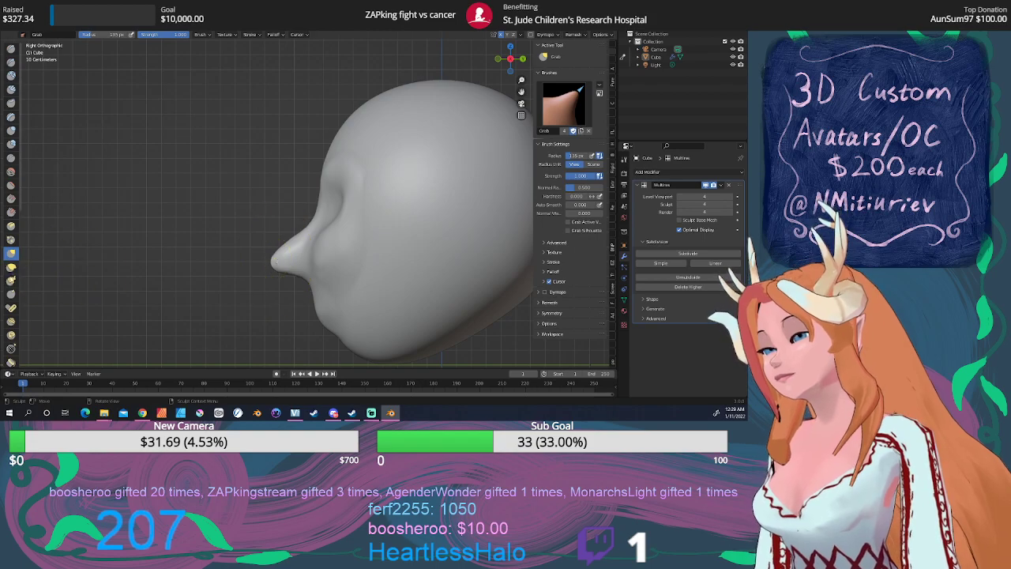
pyautogui.click(11, 281)
pyautogui.moveTo(285, 268)
pyautogui.mouseDown()
pyautogui.moveTo(280, 259)
pyautogui.moveTo(291, 261)
pyautogui.mouseUp()
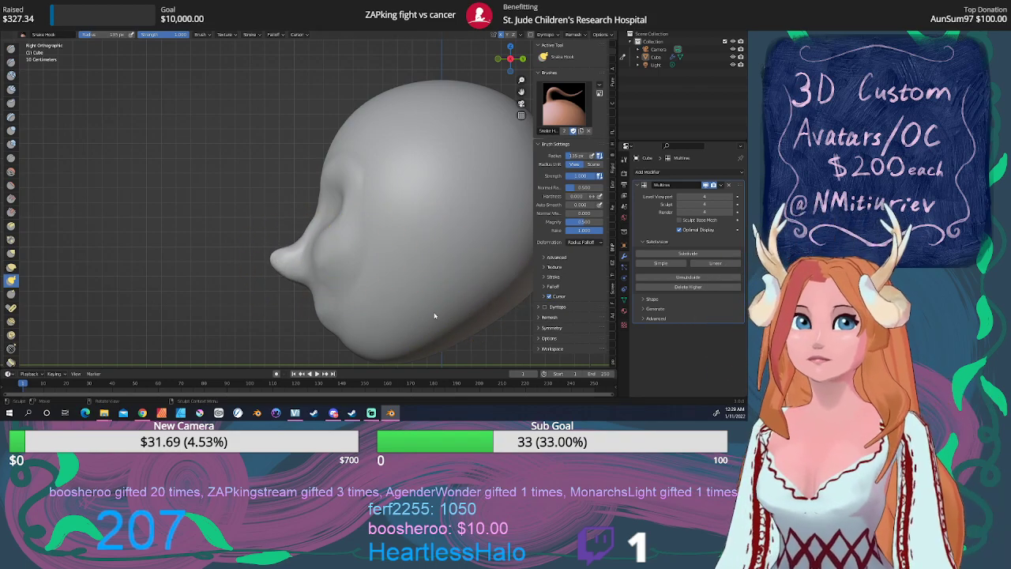
# Carve mirrored creases along the upper eyes, inner eye corners and sides of the nose with the Draw Sharp brush
pyautogui.moveTo(405, 287)
pyautogui.mouseDown(button='middle')
pyautogui.moveTo(454, 282)
pyautogui.moveTo(343, 277)
pyautogui.mouseUp(button='middle')
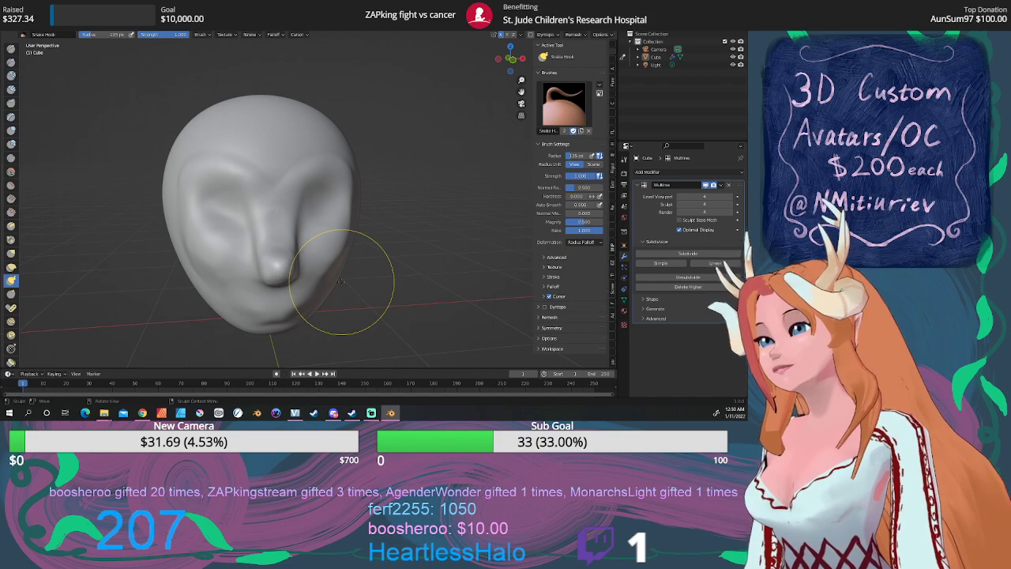
pyautogui.click(11, 61)
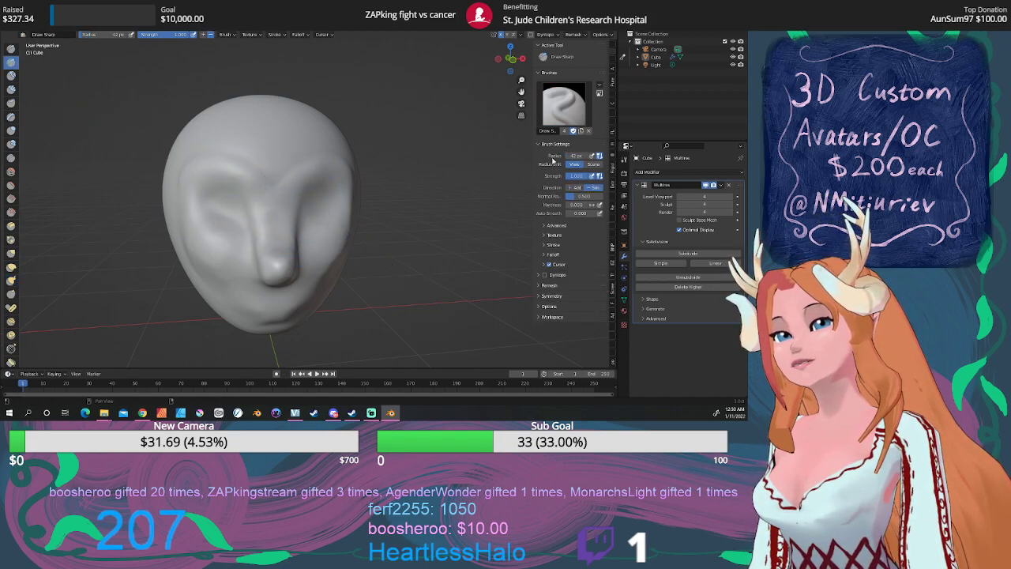
pyautogui.moveTo(304, 192); pyautogui.dragTo(291, 217)
pyautogui.moveTo(304, 192); pyautogui.dragTo(290, 224)
pyautogui.moveTo(305, 191)
pyautogui.mouseDown()
pyautogui.moveTo(296, 232)
pyautogui.moveTo(304, 200)
pyautogui.moveTo(339, 193)
pyautogui.moveTo(306, 192)
pyautogui.moveTo(299, 203)
pyautogui.moveTo(320, 215)
pyautogui.moveTo(340, 204)
pyautogui.moveTo(341, 193)
pyautogui.moveTo(300, 202)
pyautogui.moveTo(296, 225)
pyautogui.moveTo(302, 204)
pyautogui.moveTo(339, 195)
pyautogui.mouseUp()
pyautogui.moveTo(335, 194); pyautogui.dragTo(305, 200)
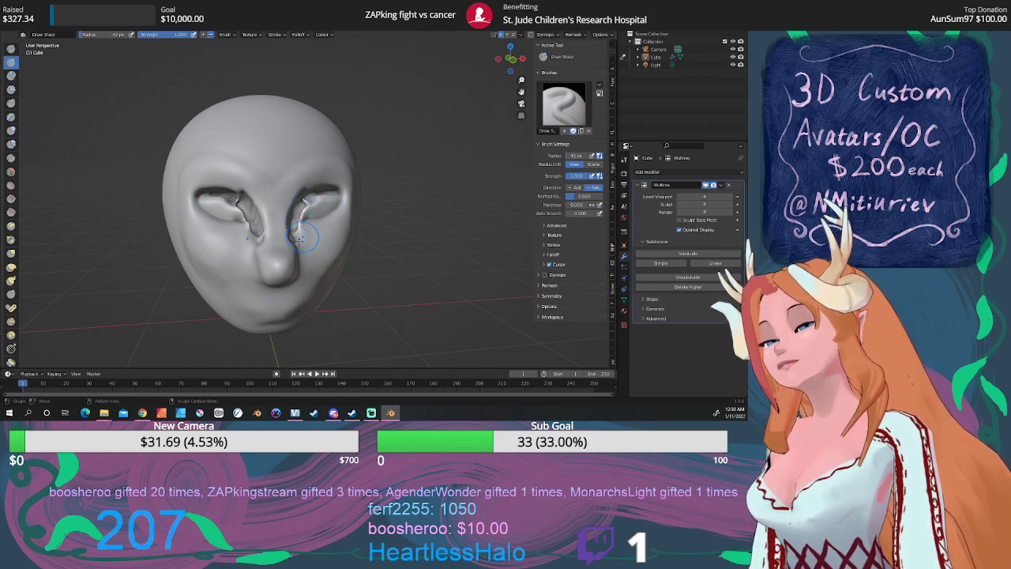
pyautogui.moveTo(259, 248); pyautogui.dragTo(259, 279)
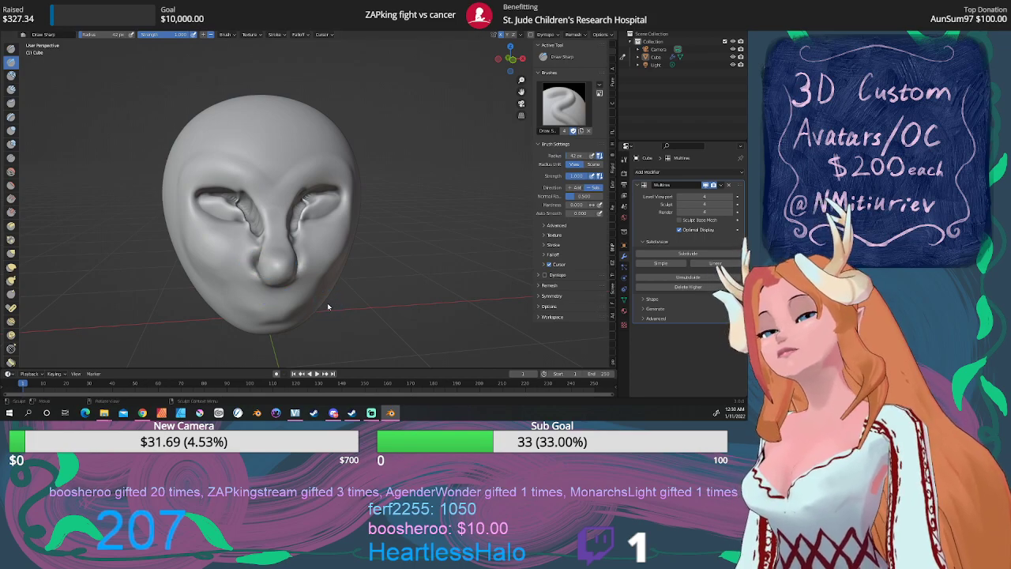
# Carve the mouth line and lower lip edge in front view with Draw Sharp, and fill out the lips with SculptDraw
pyautogui.moveTo(328, 306); pyautogui.dragTo(330, 283, button='middle')
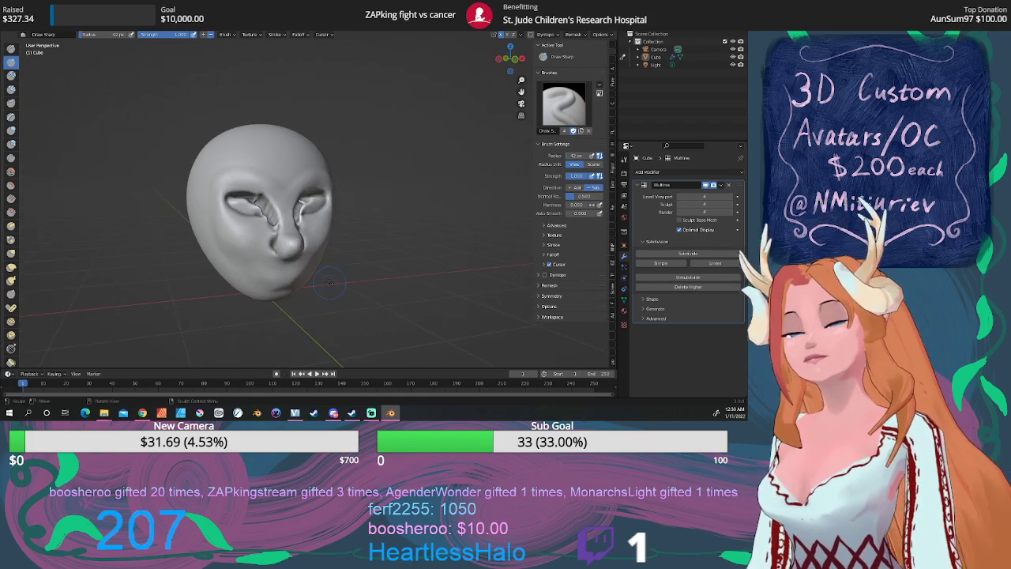
pyautogui.press('KP_1')
pyautogui.scroll(3, 320, 286)
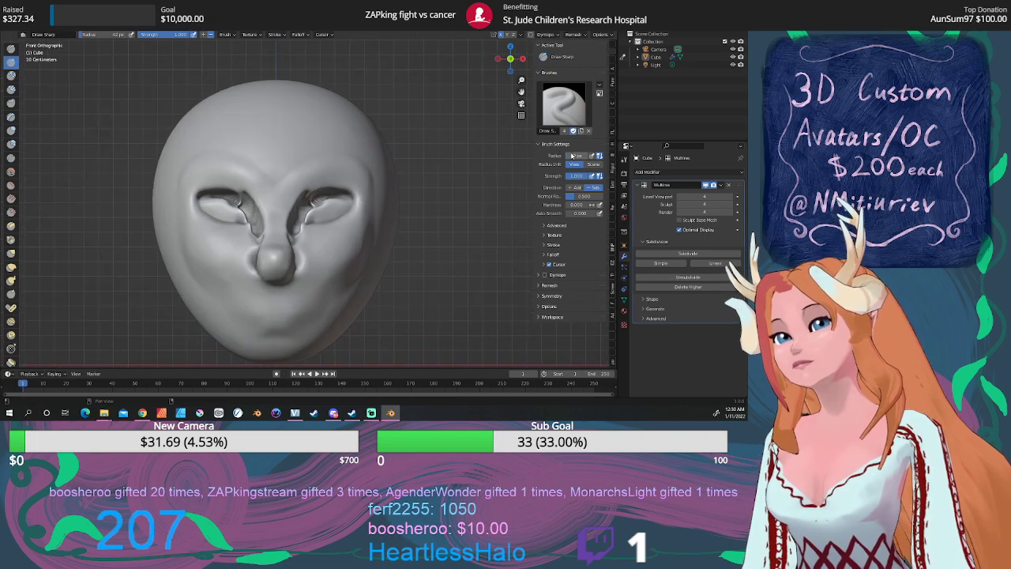
pyautogui.moveTo(521, 92); pyautogui.dragTo(520, 173)
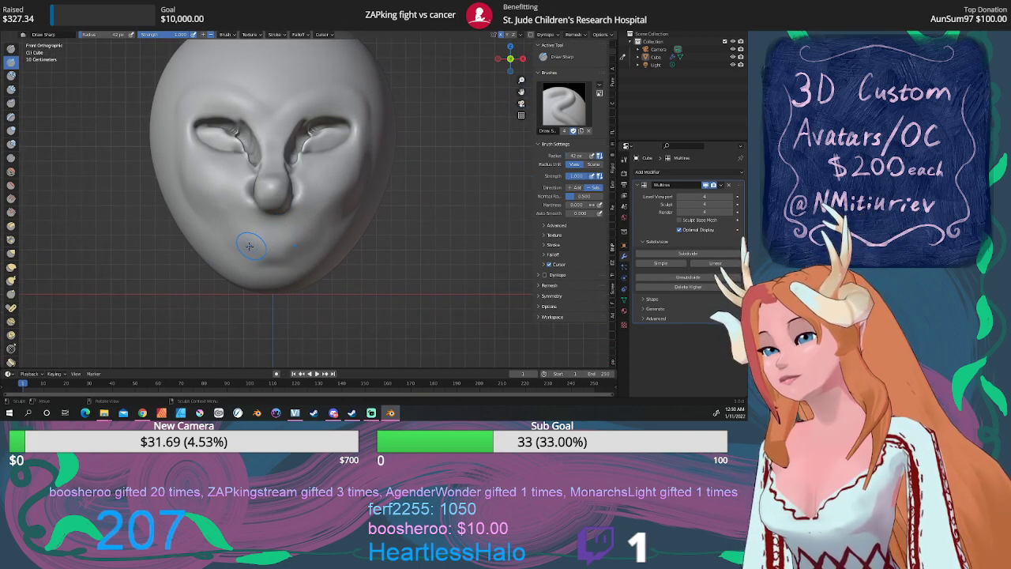
pyautogui.moveTo(240, 248); pyautogui.dragTo(310, 242)
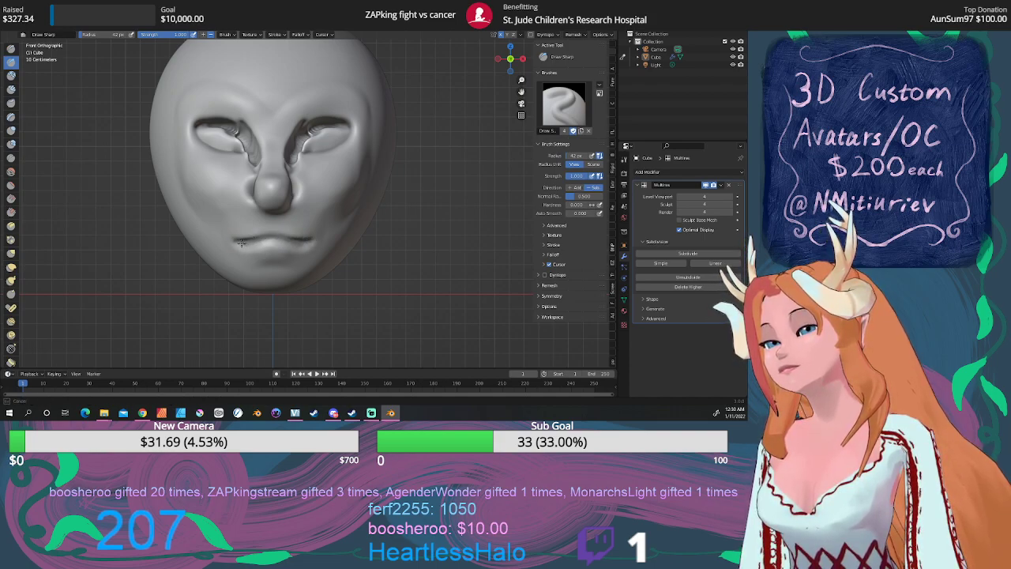
pyautogui.moveTo(237, 246); pyautogui.dragTo(270, 251)
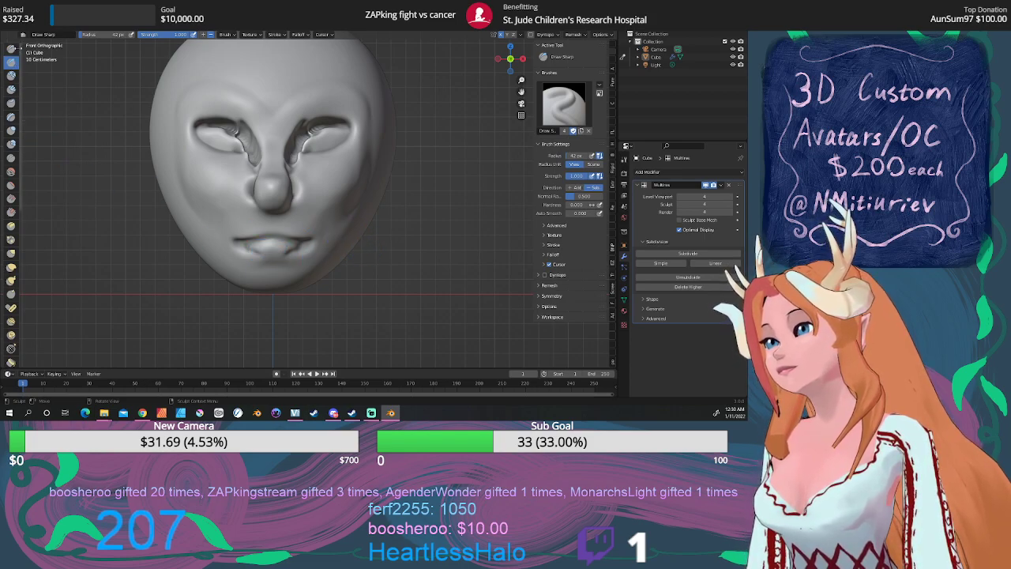
pyautogui.click(11, 48)
pyautogui.moveTo(266, 252)
pyautogui.mouseDown()
pyautogui.moveTo(302, 244)
pyautogui.moveTo(267, 232)
pyautogui.moveTo(286, 229)
pyautogui.moveTo(263, 235)
pyautogui.moveTo(289, 234)
pyautogui.mouseUp()
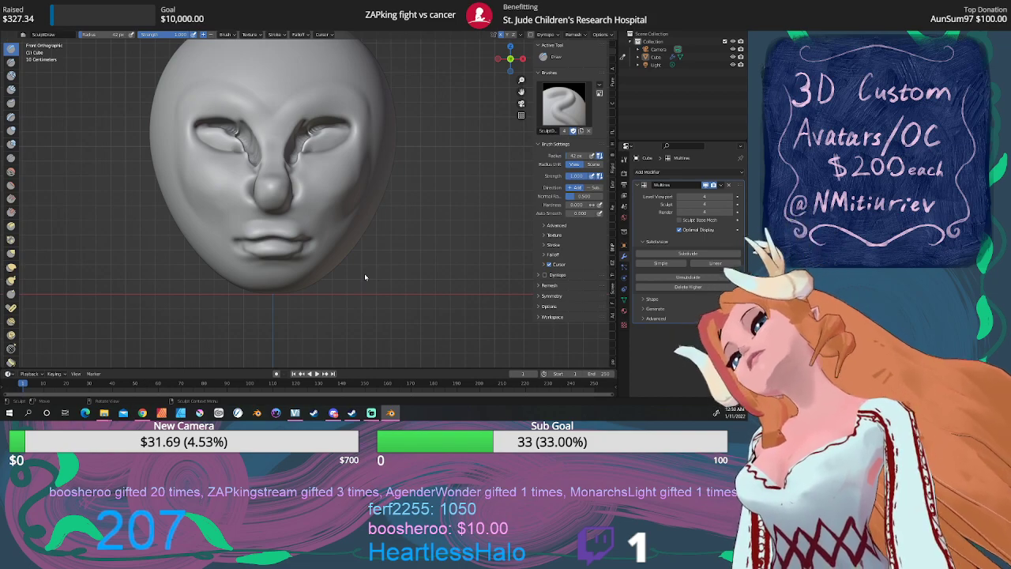
# Soften the carved creases around the eyes and along the side of the nose with the Smooth brush
pyautogui.moveTo(371, 237); pyautogui.dragTo(303, 234, button='middle')
pyautogui.scroll(-2, 366, 225)
pyautogui.moveTo(366, 224); pyautogui.dragTo(383, 229, button='middle')
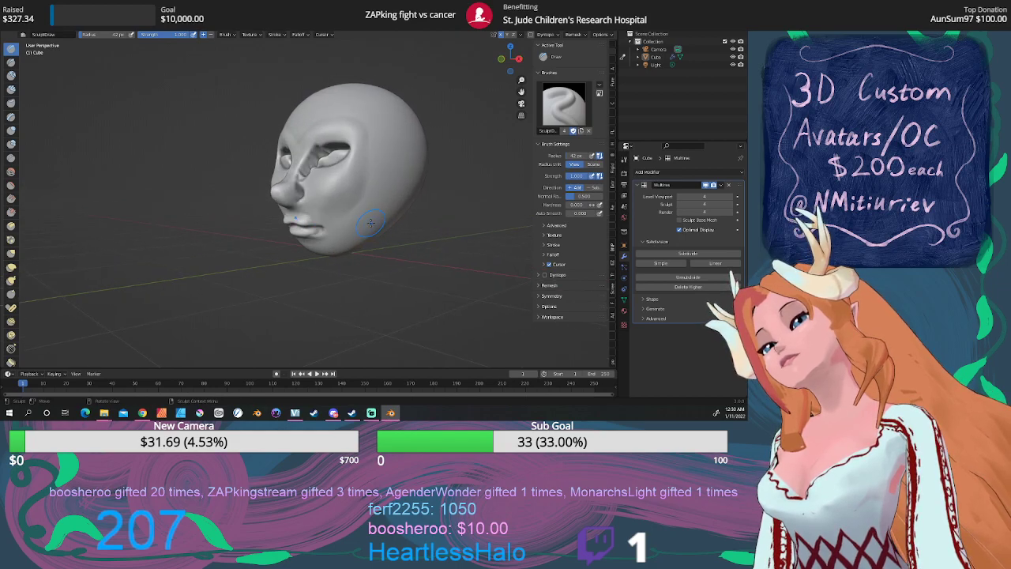
pyautogui.scroll(2, 372, 237)
pyautogui.press('s')
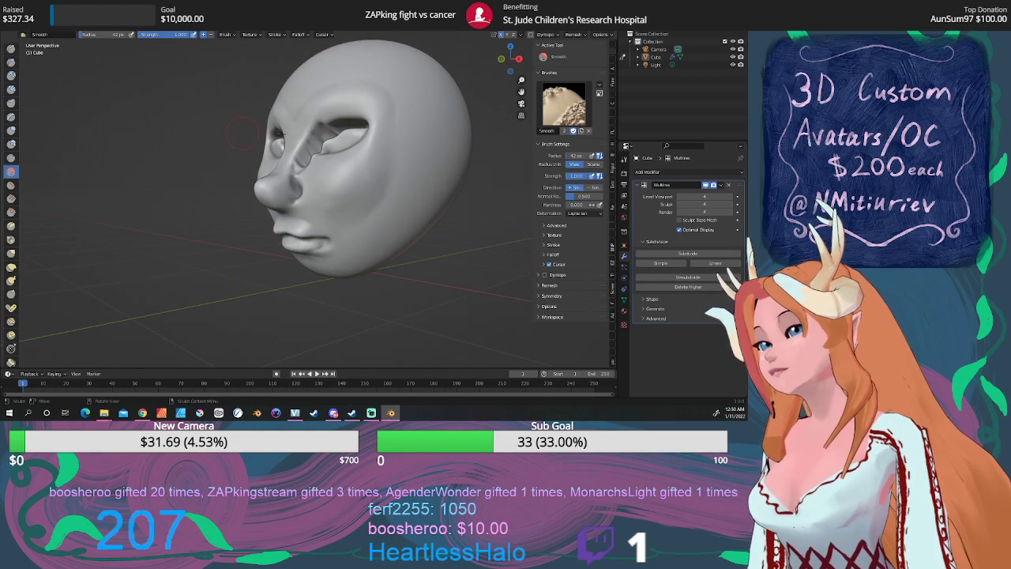
pyautogui.moveTo(301, 178)
pyautogui.keyDown('shift'); pyautogui.mouseDown()
pyautogui.moveTo(313, 147)
pyautogui.moveTo(348, 131)
pyautogui.moveTo(324, 150)
pyautogui.moveTo(345, 128)
pyautogui.moveTo(327, 136)
pyautogui.mouseUp(); pyautogui.keyUp('shift')
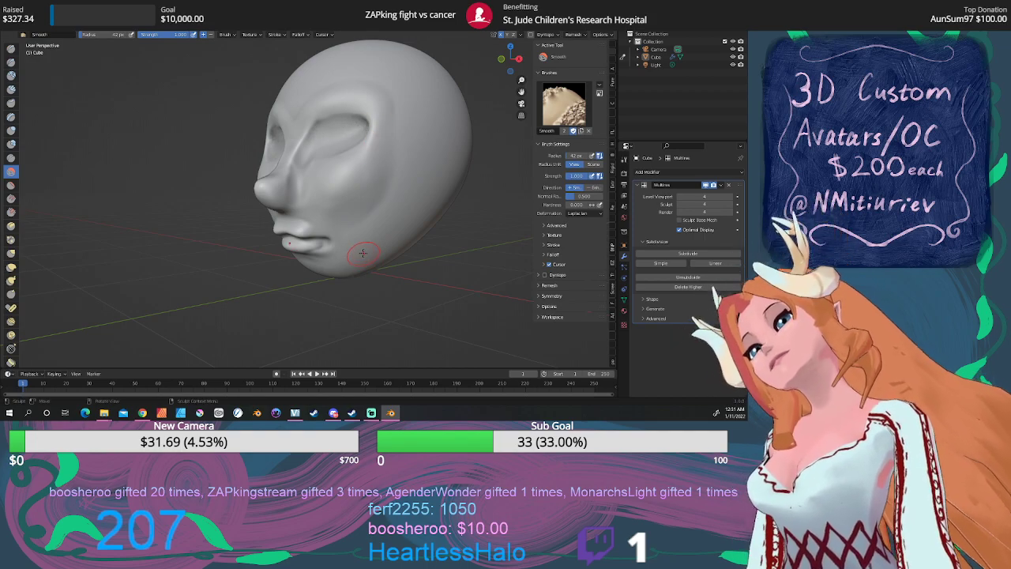
# Cut mirrored eyelid lines and inner eye corner creases into the sockets with the Crease_Deep brush
pyautogui.moveTo(363, 253); pyautogui.dragTo(67, 162, button='middle')
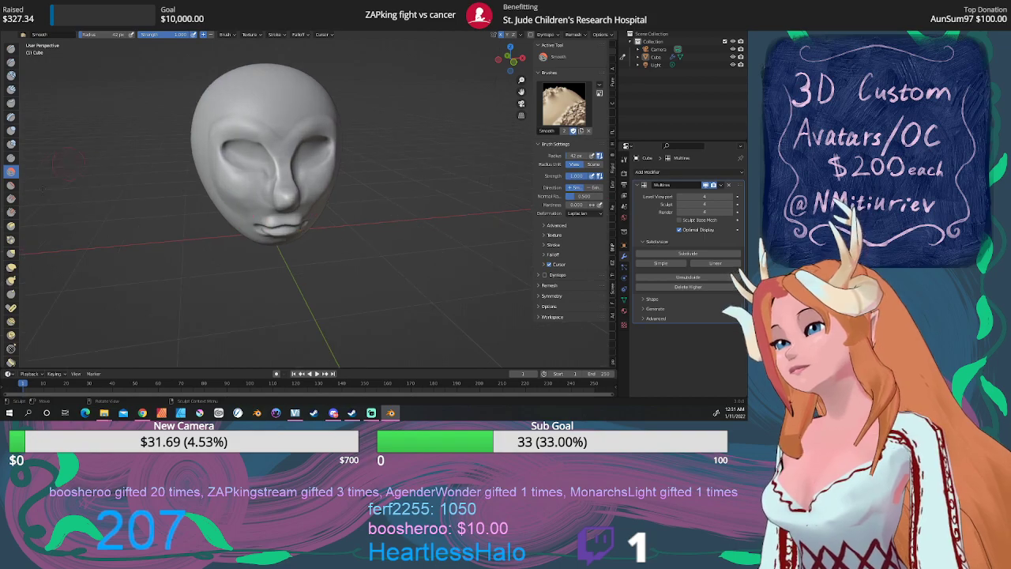
pyautogui.click(11, 158)
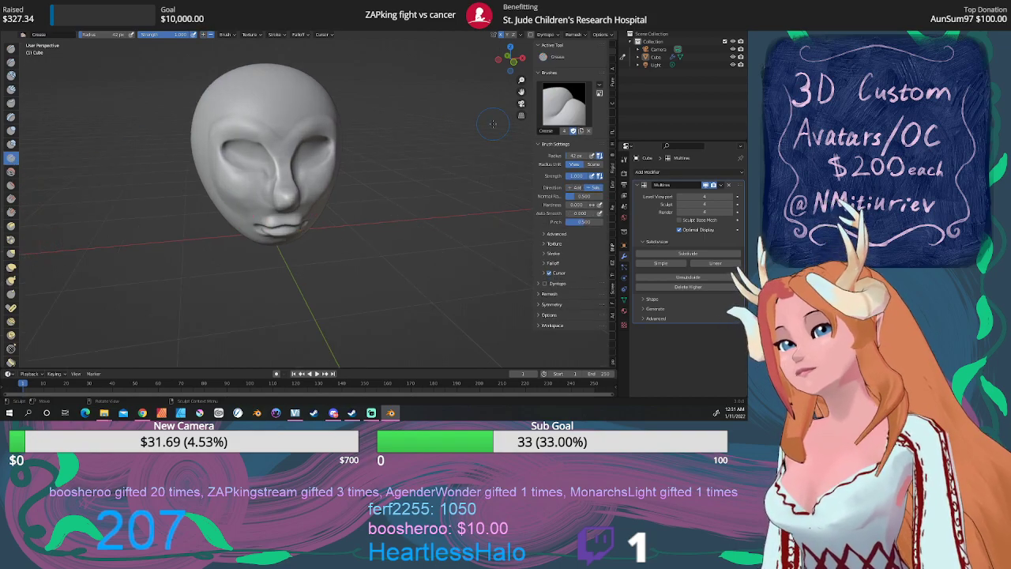
pyautogui.click(558, 112)
pyautogui.click(451, 144)
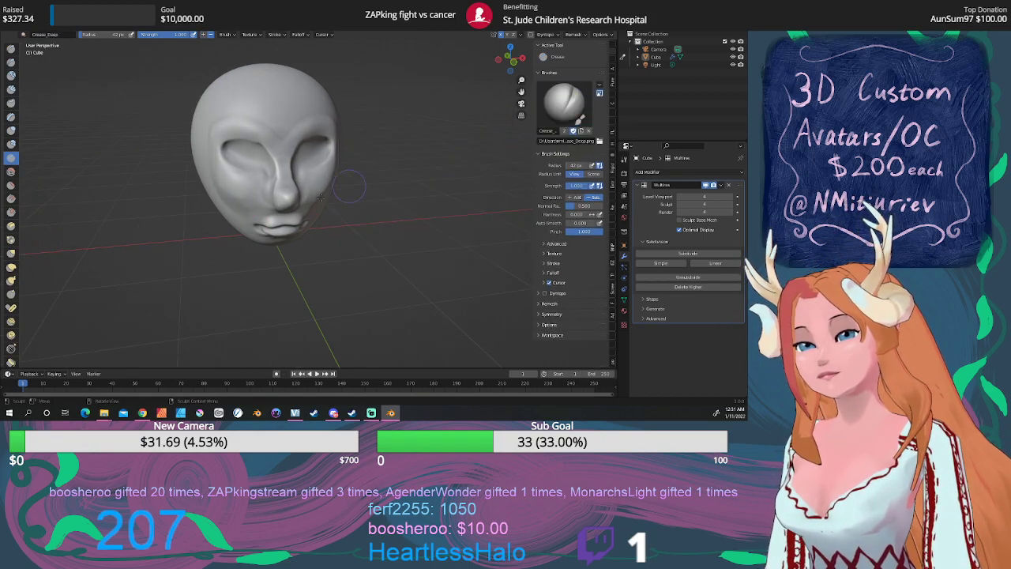
pyautogui.scroll(5, 268, 197)
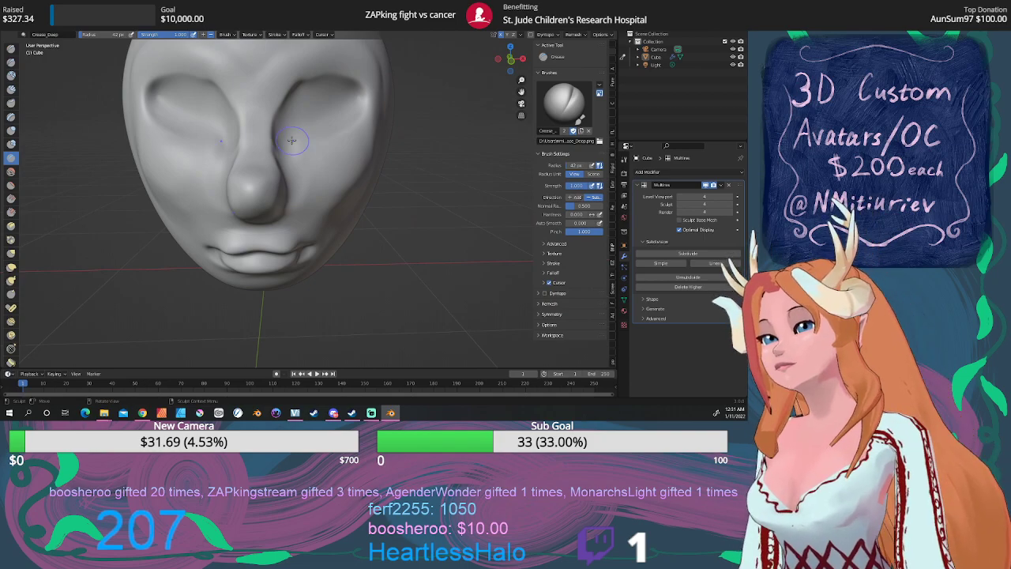
pyautogui.moveTo(289, 141); pyautogui.dragTo(348, 124)
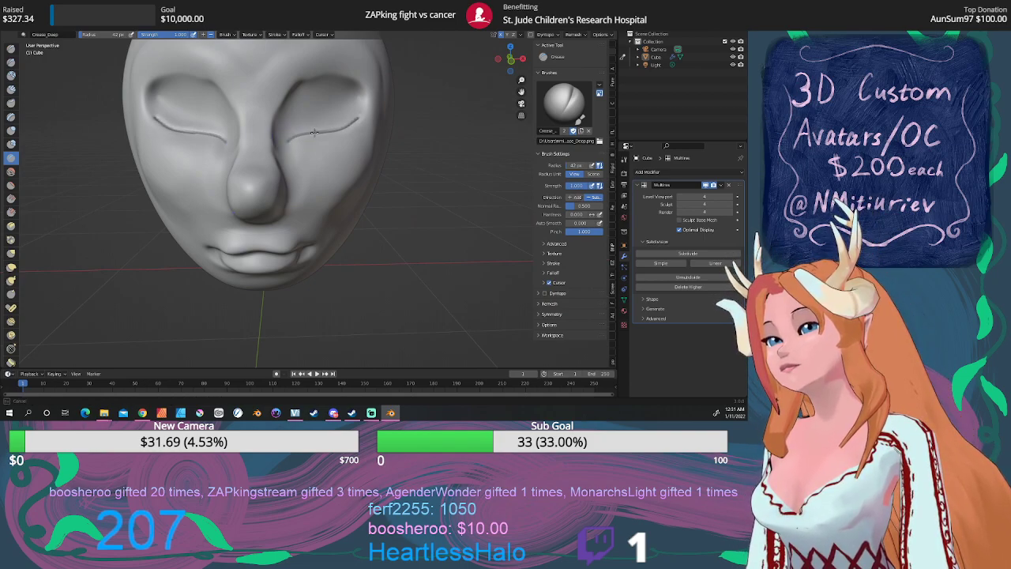
pyautogui.moveTo(288, 141); pyautogui.dragTo(323, 131)
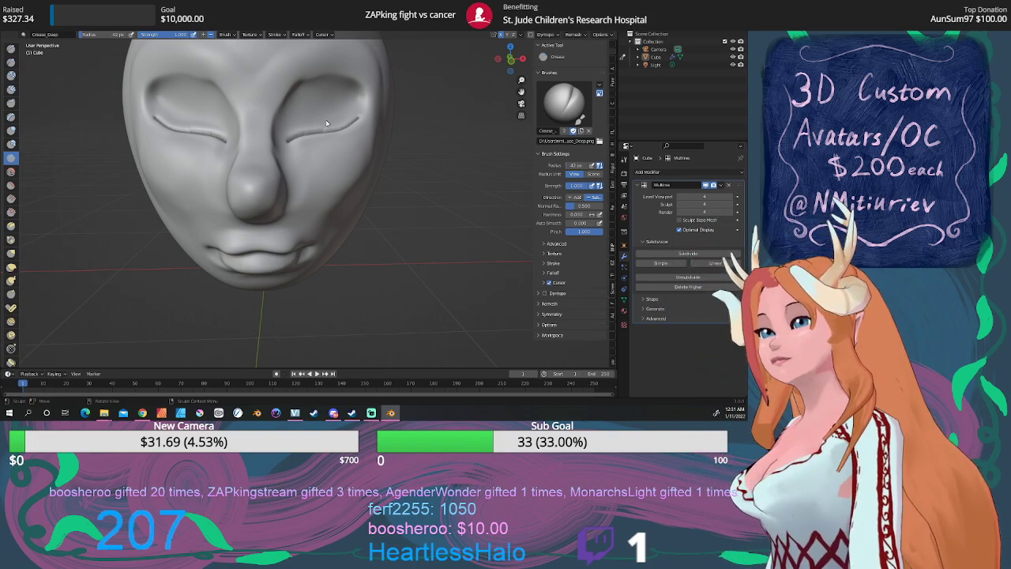
pyautogui.moveTo(291, 142)
pyautogui.mouseDown()
pyautogui.moveTo(358, 121)
pyautogui.moveTo(287, 140)
pyautogui.moveTo(286, 124)
pyautogui.moveTo(294, 142)
pyautogui.moveTo(322, 147)
pyautogui.moveTo(284, 149)
pyautogui.moveTo(286, 115)
pyautogui.mouseUp()
pyautogui.moveTo(287, 113)
pyautogui.mouseDown()
pyautogui.moveTo(281, 150)
pyautogui.moveTo(288, 111)
pyautogui.mouseUp()
pyautogui.moveTo(290, 109)
pyautogui.mouseDown()
pyautogui.moveTo(281, 139)
pyautogui.moveTo(290, 100)
pyautogui.moveTo(284, 130)
pyautogui.moveTo(291, 104)
pyautogui.moveTo(300, 91)
pyautogui.moveTo(287, 119)
pyautogui.moveTo(310, 90)
pyautogui.mouseUp()
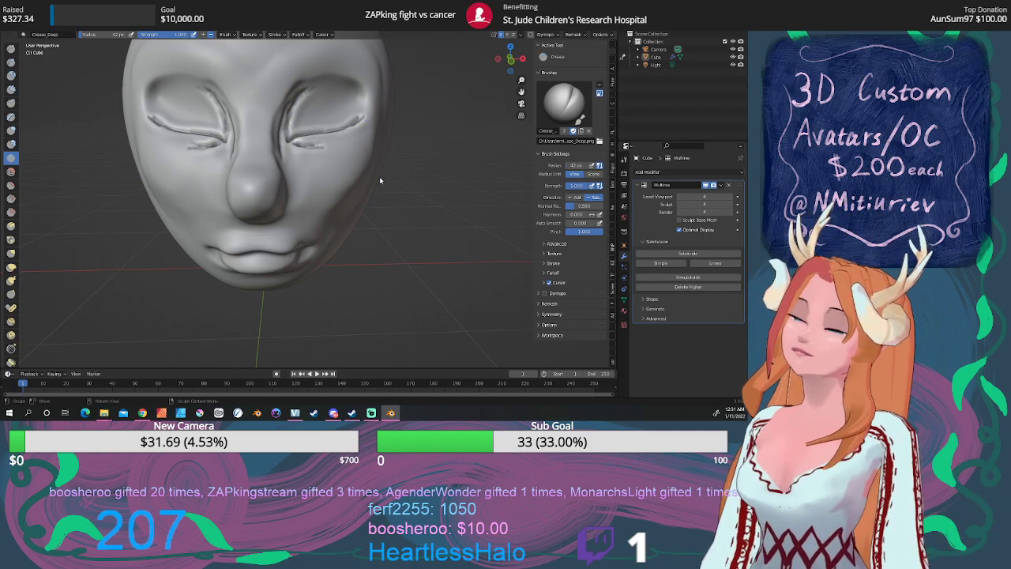
# Blend the eyelid lines and the creases beside the nose bridge into the face with the Smooth brush
pyautogui.scroll(-3, 380, 177)
pyautogui.moveTo(379, 177); pyautogui.dragTo(332, 182, button='middle')
pyautogui.scroll(2, 335, 171)
pyautogui.scroll(1, 343, 165)
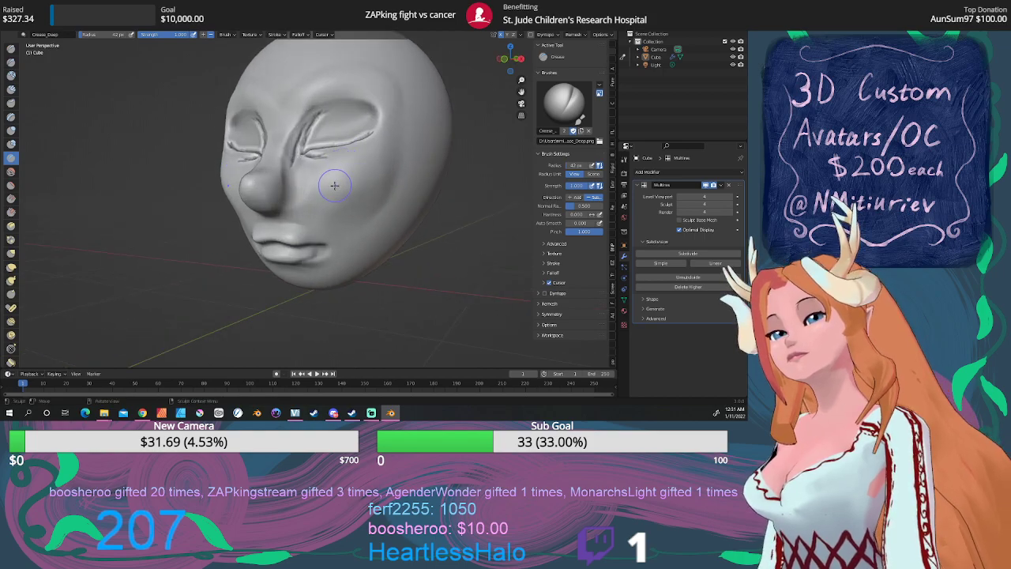
pyautogui.click(11, 171)
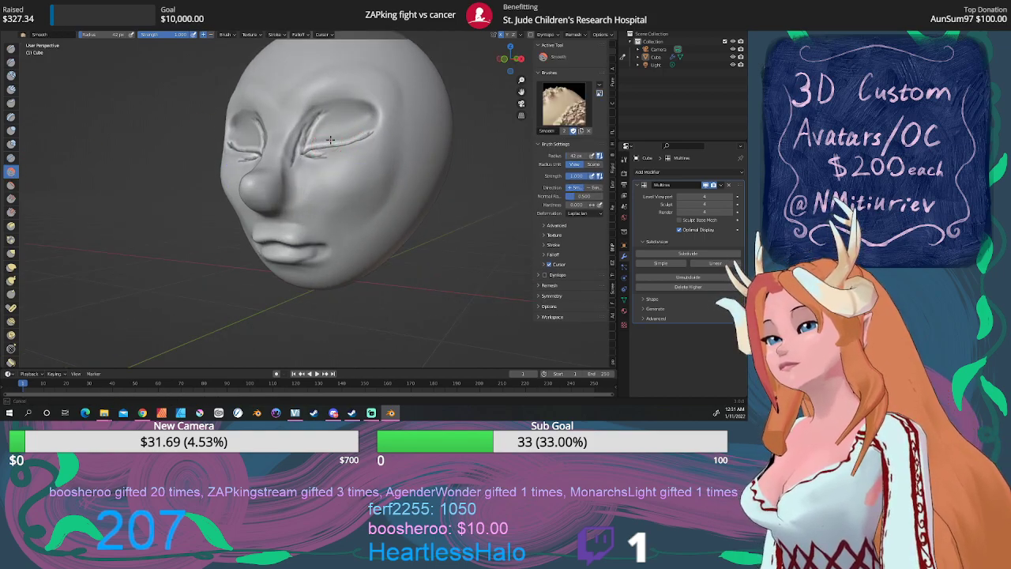
pyautogui.moveTo(308, 145)
pyautogui.mouseDown()
pyautogui.moveTo(372, 126)
pyautogui.moveTo(310, 133)
pyautogui.moveTo(317, 152)
pyautogui.moveTo(339, 155)
pyautogui.mouseUp()
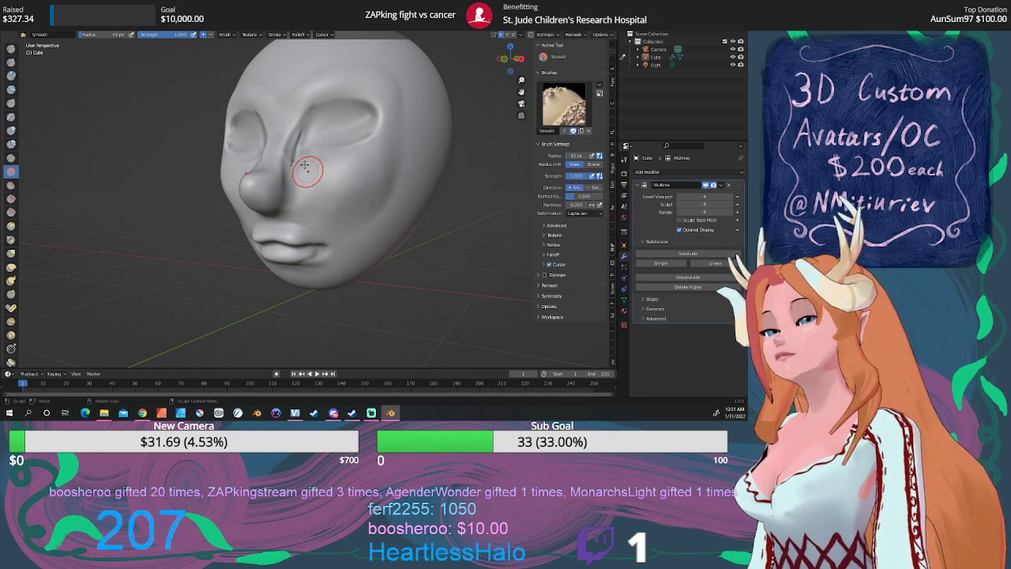
pyautogui.moveTo(300, 152)
pyautogui.mouseDown()
pyautogui.moveTo(307, 128)
pyautogui.moveTo(300, 160)
pyautogui.mouseUp()
pyautogui.moveTo(300, 159); pyautogui.dragTo(337, 185)
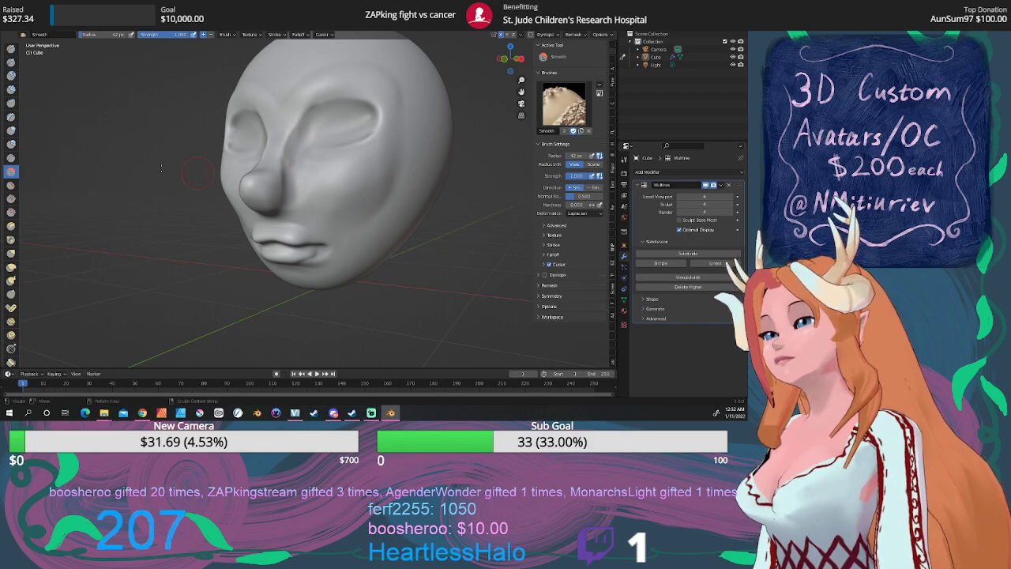
# Build up mirrored nostril wings on both sides of the nose tip with the SculptDraw brush
pyautogui.click(11, 62)
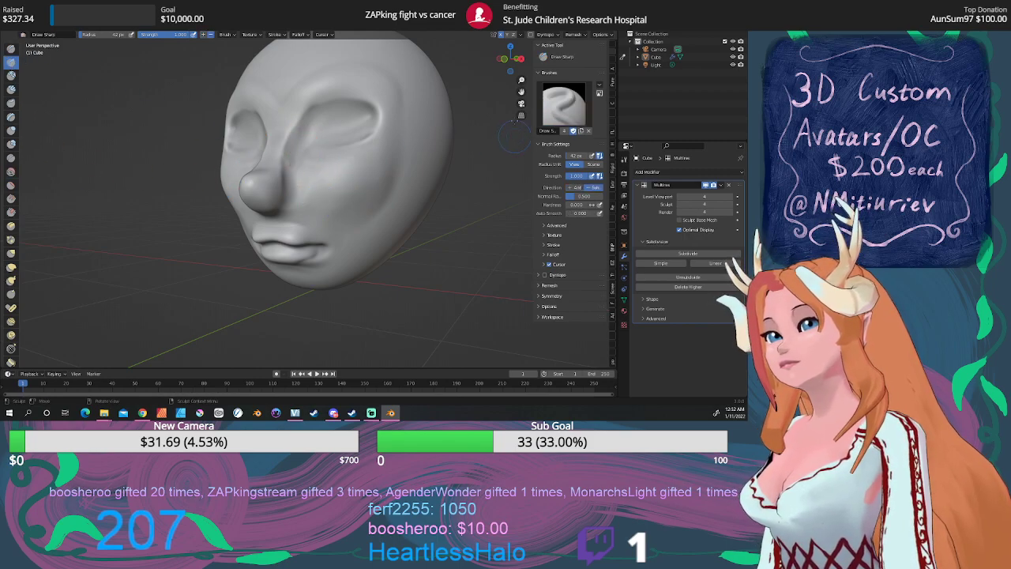
pyautogui.moveTo(510, 62); pyautogui.dragTo(545, 22)
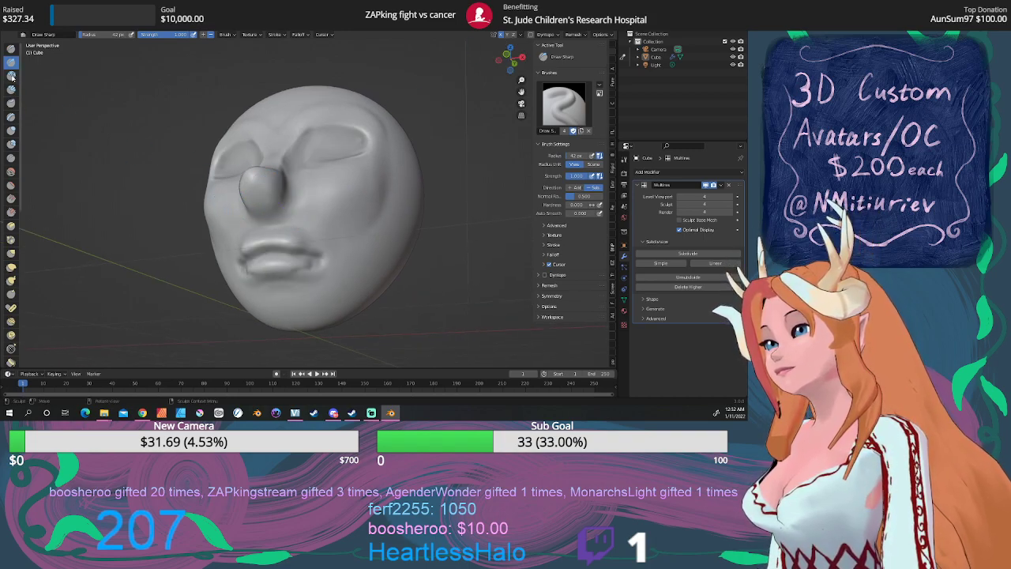
pyautogui.click(11, 48)
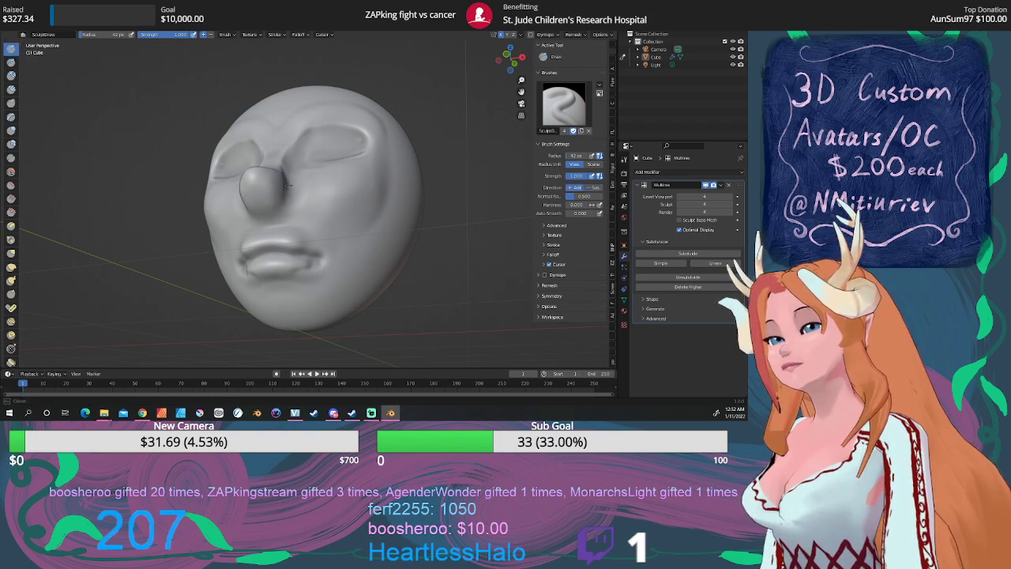
pyautogui.moveTo(287, 185); pyautogui.dragTo(289, 198)
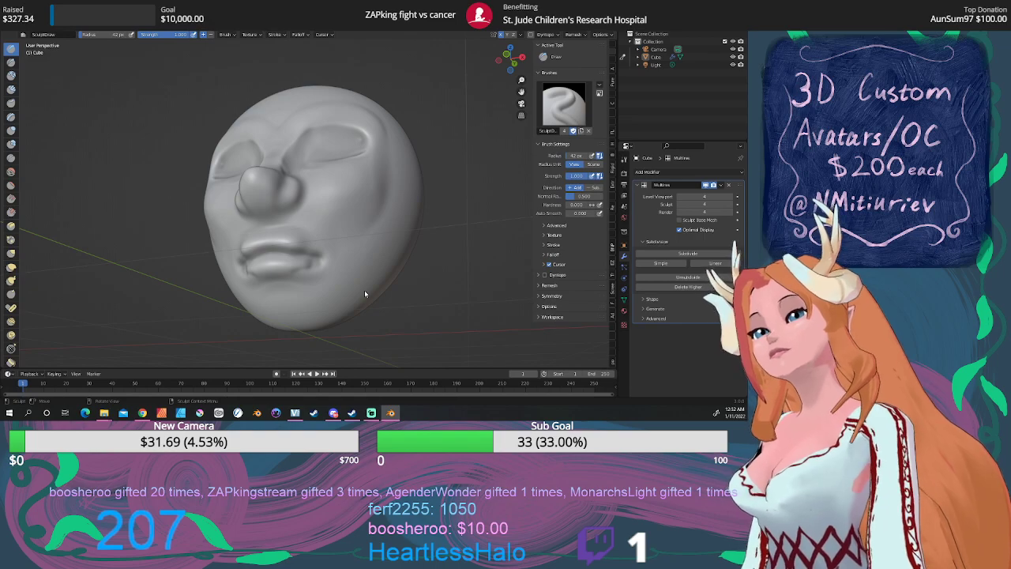
pyautogui.moveTo(364, 294)
pyautogui.mouseDown(button='middle')
pyautogui.moveTo(395, 305)
pyautogui.moveTo(369, 300)
pyautogui.mouseUp(button='middle')
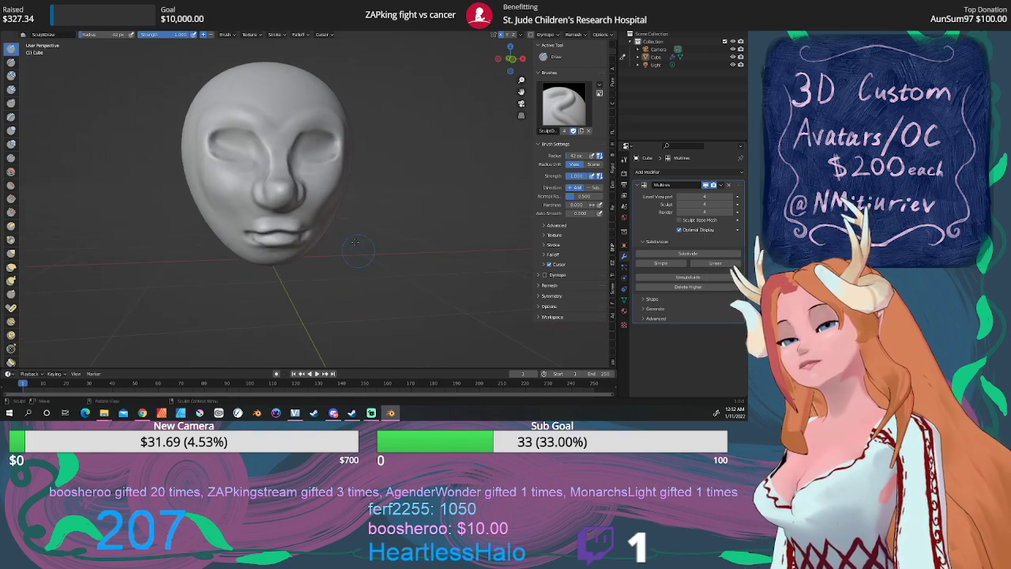
pyautogui.scroll(-2, 356, 242)
pyautogui.moveTo(355, 241)
pyautogui.mouseDown(button='middle')
pyautogui.moveTo(339, 259)
pyautogui.moveTo(340, 247)
pyautogui.mouseUp(button='middle')
pyautogui.scroll(3, 340, 259)
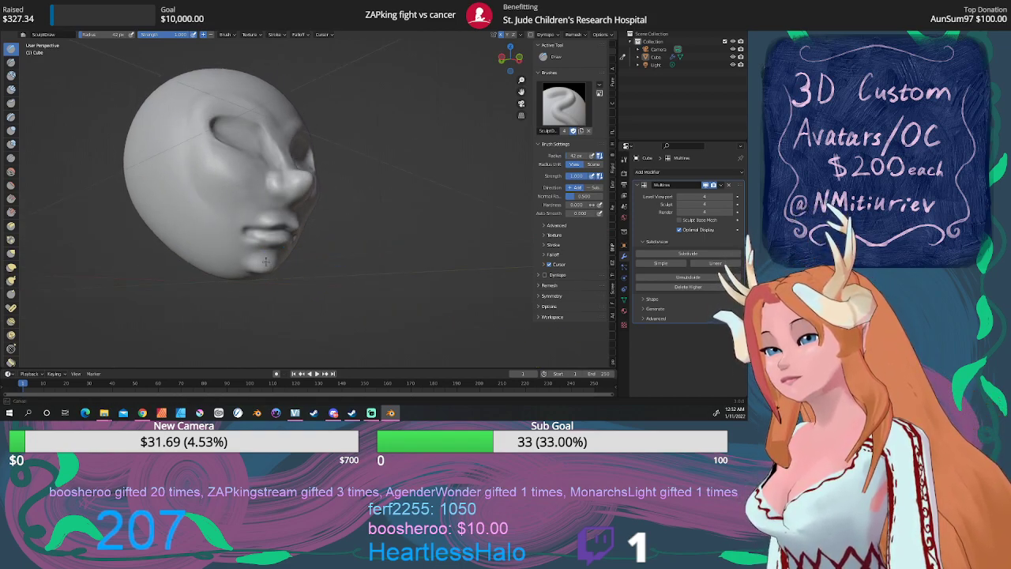
# Build up the chin and lower jaw with the SculptDraw brush, then blend them into the cheeks and jawline with the Smooth brush
pyautogui.moveTo(258, 263); pyautogui.dragTo(232, 246)
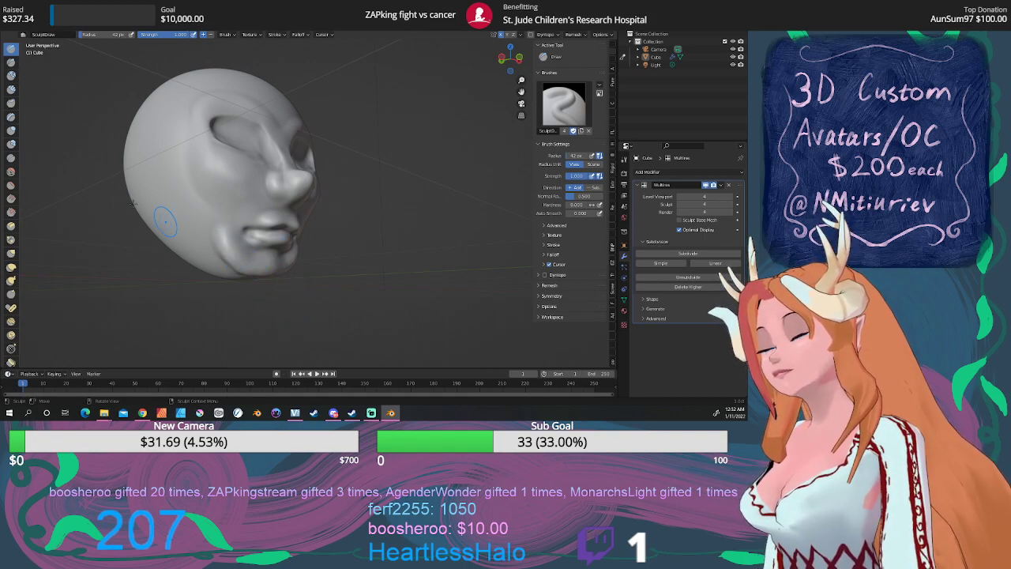
pyautogui.click(11, 171)
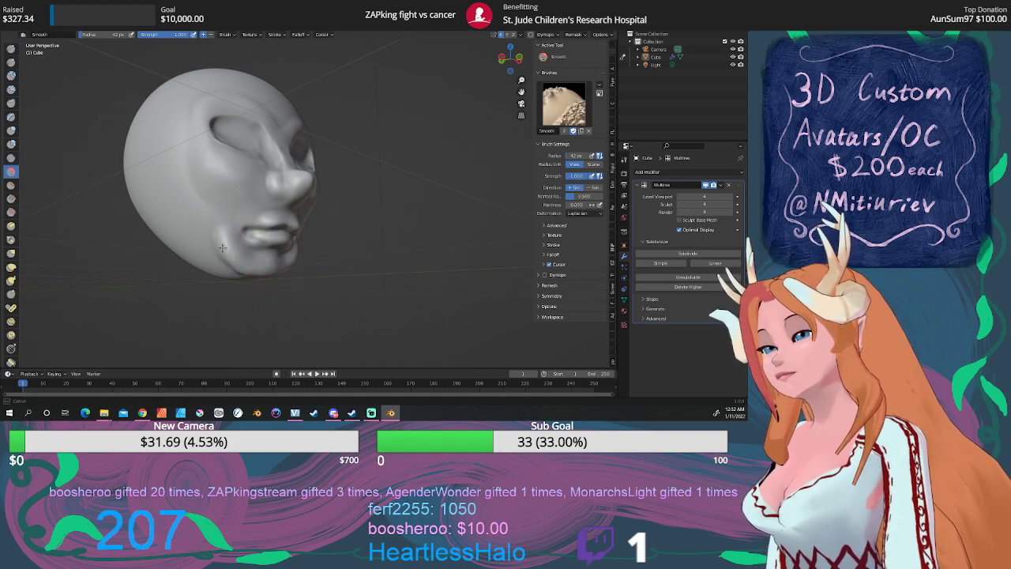
pyautogui.moveTo(249, 271)
pyautogui.mouseDown()
pyautogui.moveTo(213, 246)
pyautogui.moveTo(292, 251)
pyautogui.mouseUp()
pyautogui.moveTo(232, 222)
pyautogui.mouseDown()
pyautogui.moveTo(214, 213)
pyautogui.moveTo(220, 230)
pyautogui.mouseUp()
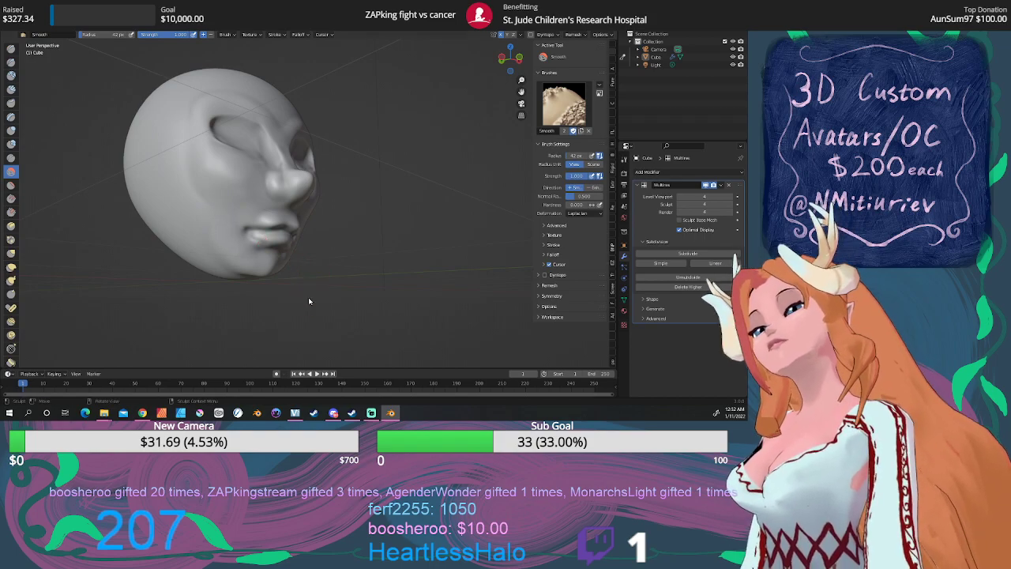
pyautogui.moveTo(309, 301)
pyautogui.mouseDown(button='middle')
pyautogui.moveTo(304, 251)
pyautogui.moveTo(336, 252)
pyautogui.mouseUp(button='middle')
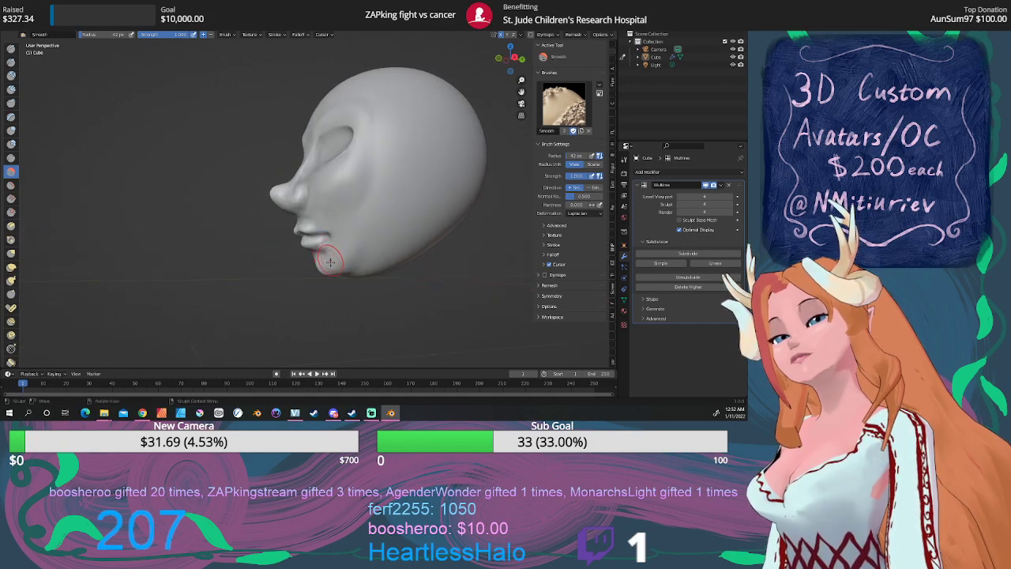
pyautogui.moveTo(331, 267)
pyautogui.mouseDown()
pyautogui.moveTo(361, 249)
pyautogui.moveTo(388, 252)
pyautogui.mouseUp()
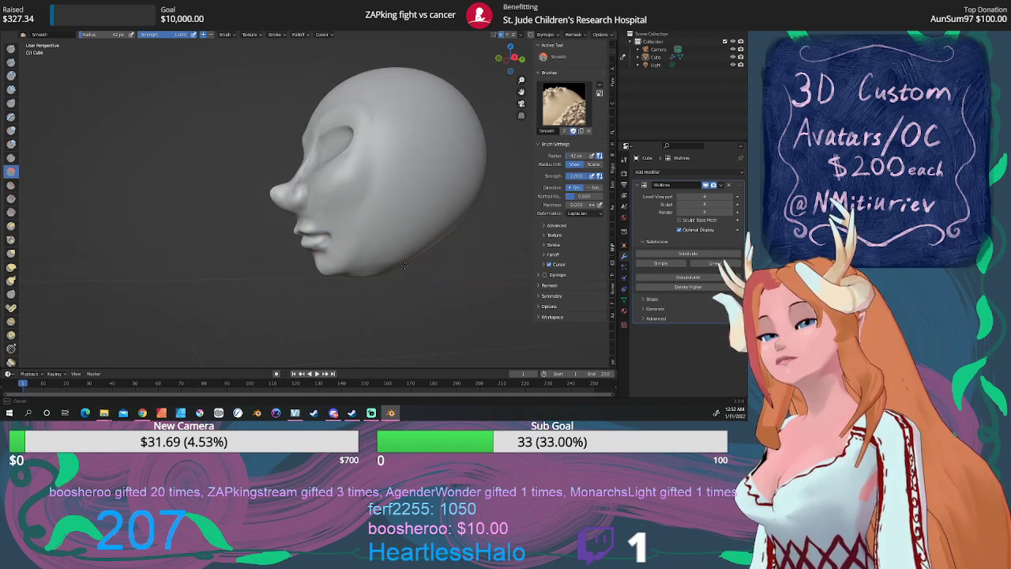
pyautogui.moveTo(404, 266); pyautogui.dragTo(403, 267)
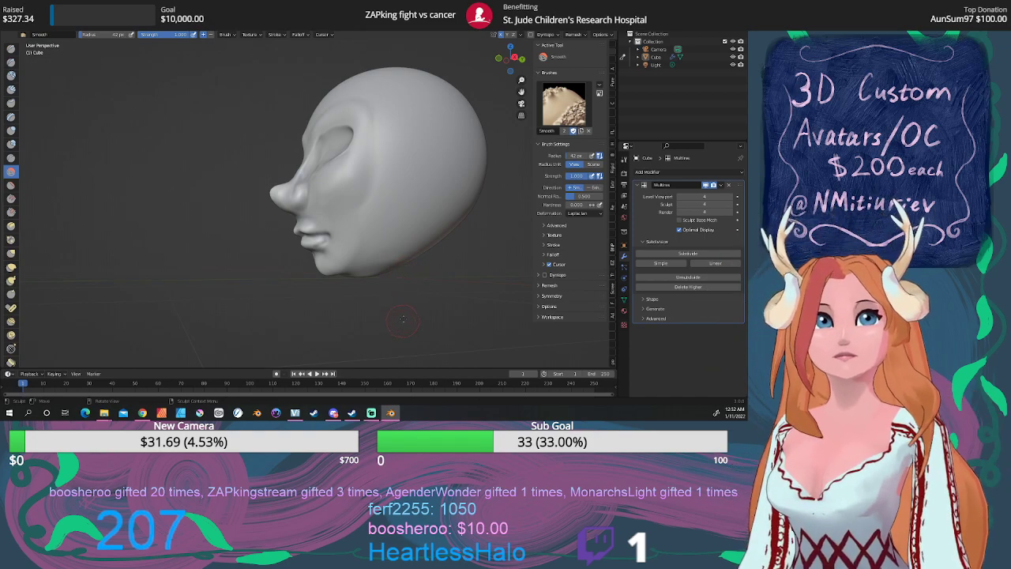
# Add volume to the middle of the upper lip with the SculptDraw brush and soften it with the Smooth brush
pyautogui.moveTo(379, 262); pyautogui.dragTo(430, 270, button='middle')
pyautogui.scroll(1, 366, 228)
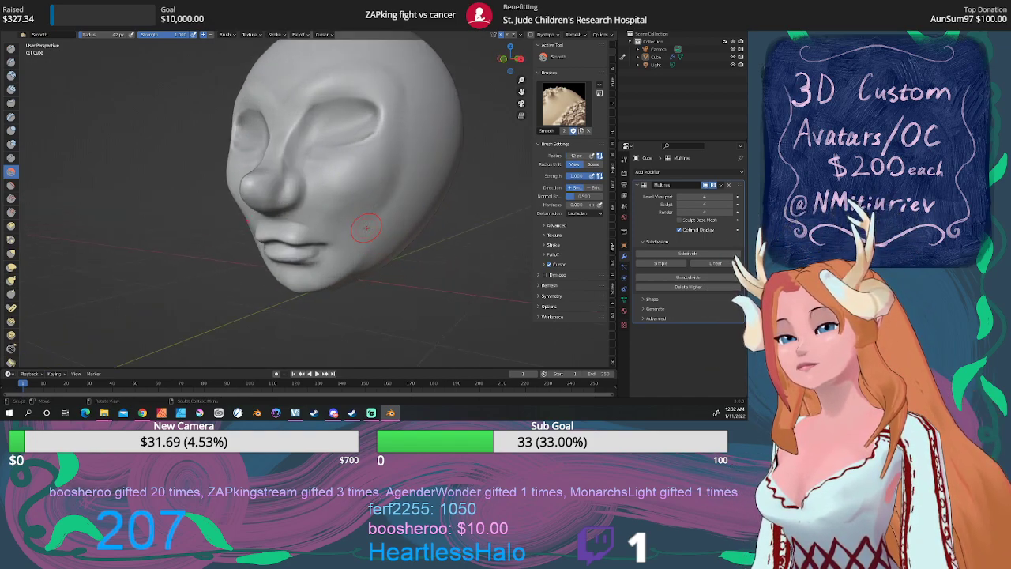
pyautogui.scroll(3, 365, 226)
pyautogui.moveTo(366, 227); pyautogui.dragTo(384, 198, button='middle')
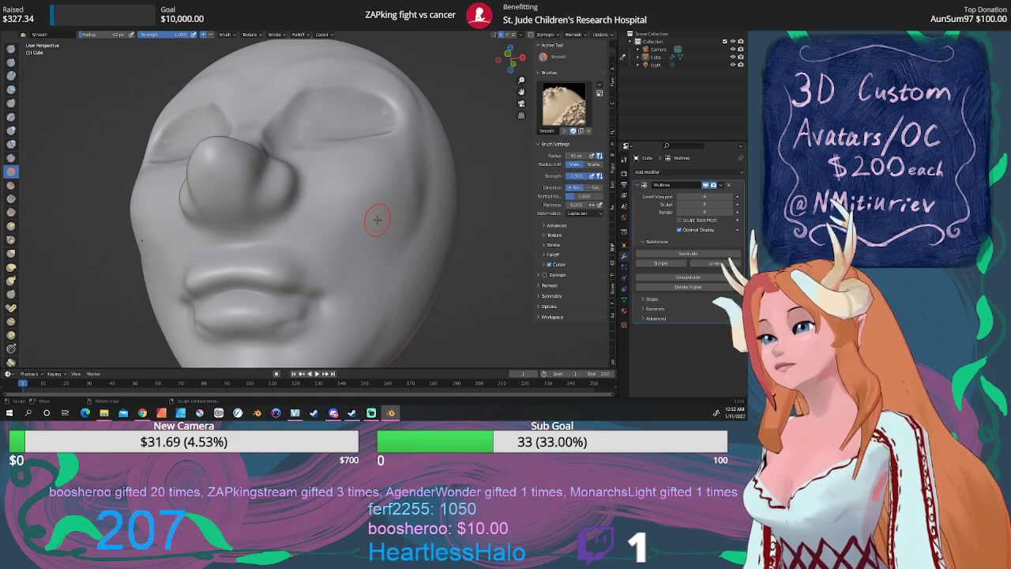
pyautogui.click(11, 48)
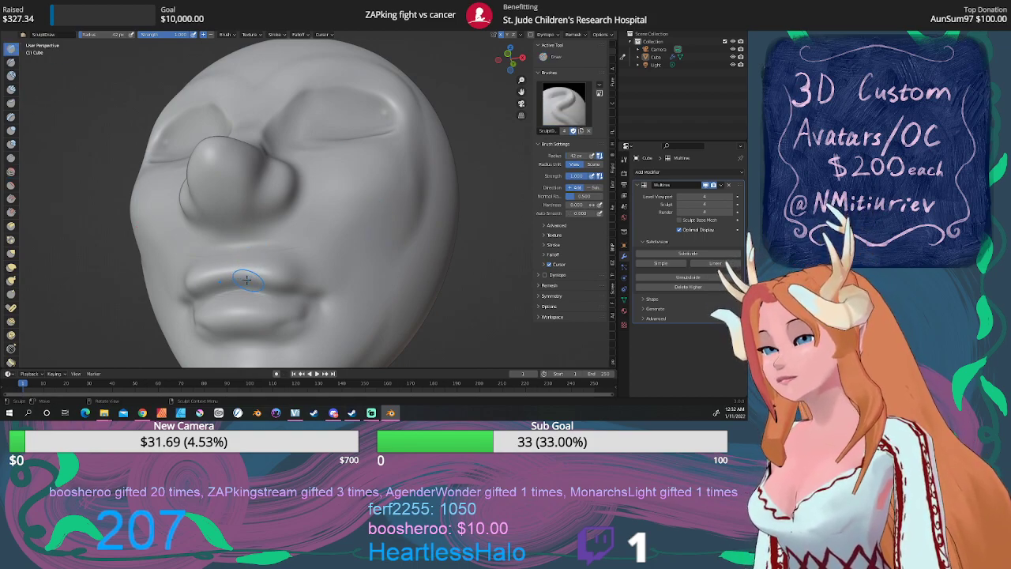
pyautogui.moveTo(237, 281)
pyautogui.mouseDown()
pyautogui.moveTo(266, 281)
pyautogui.moveTo(209, 285)
pyautogui.moveTo(241, 289)
pyautogui.moveTo(264, 276)
pyautogui.moveTo(274, 284)
pyautogui.moveTo(252, 277)
pyautogui.moveTo(304, 297)
pyautogui.moveTo(250, 277)
pyautogui.mouseUp()
pyautogui.click(12, 171)
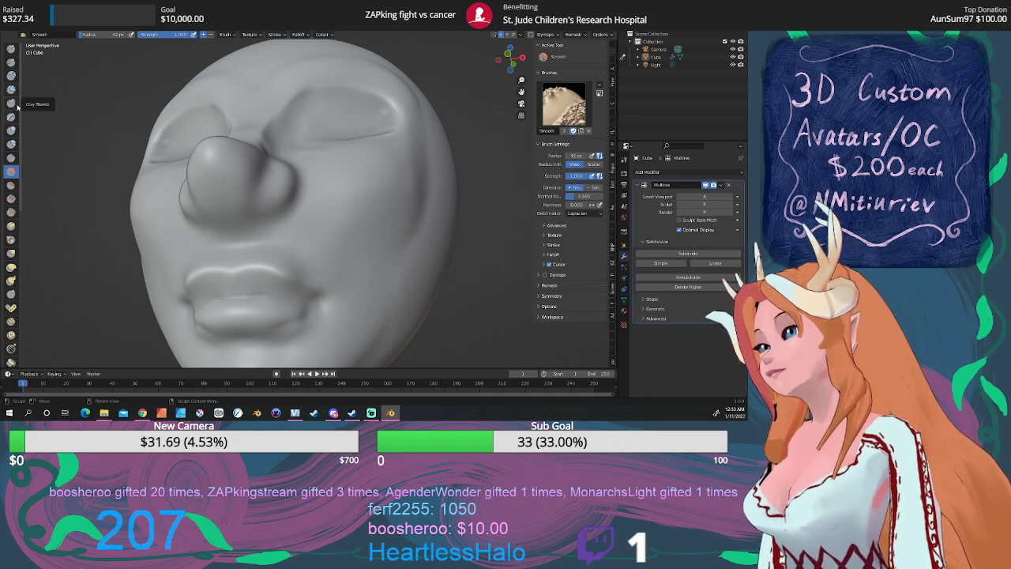
# Carve a crisp mirrored mouth line between the upper and lower lips with the Draw Sharp brush
pyautogui.click(11, 69)
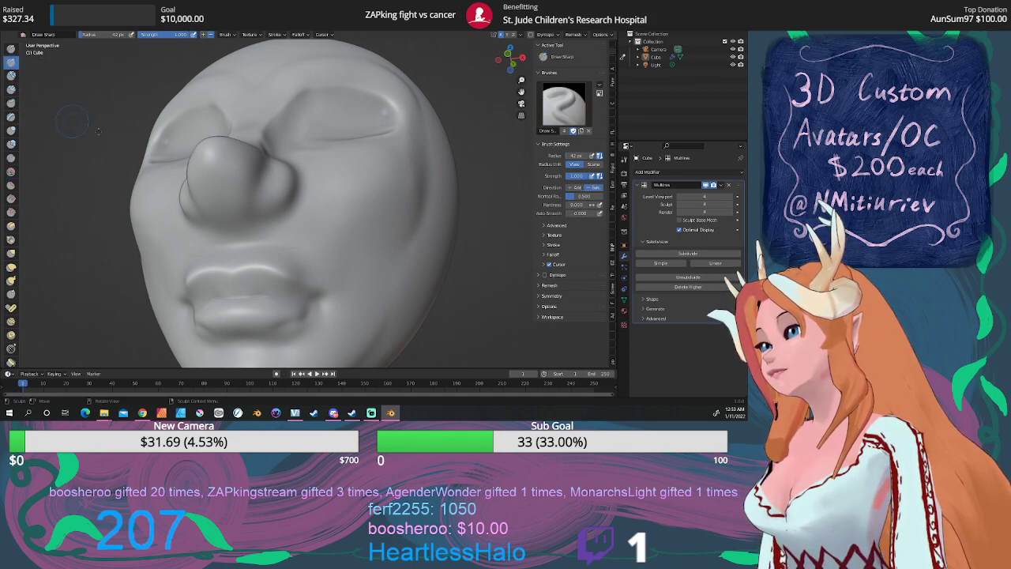
pyautogui.moveTo(201, 299); pyautogui.dragTo(320, 295)
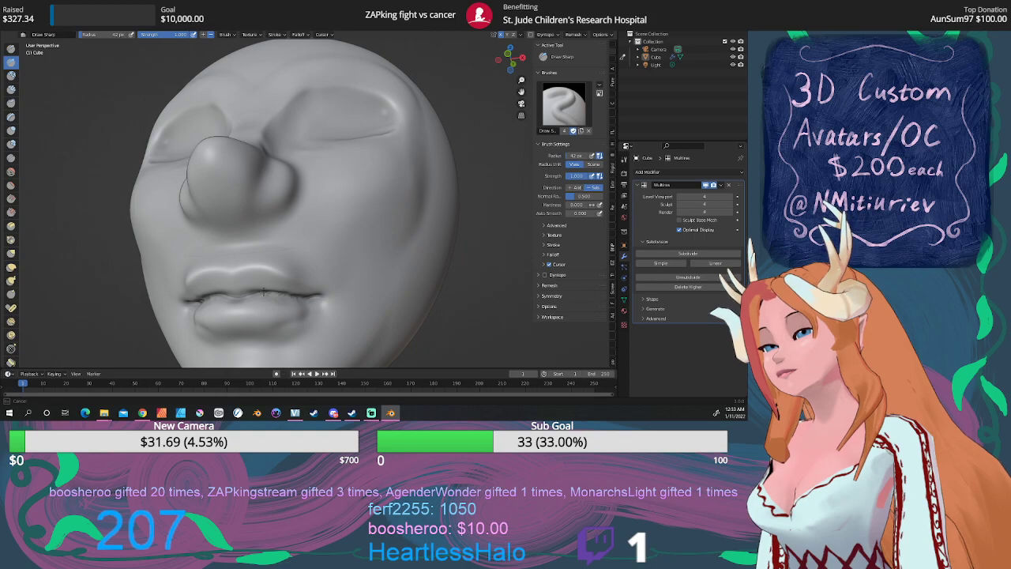
pyautogui.moveTo(250, 295); pyautogui.dragTo(266, 294)
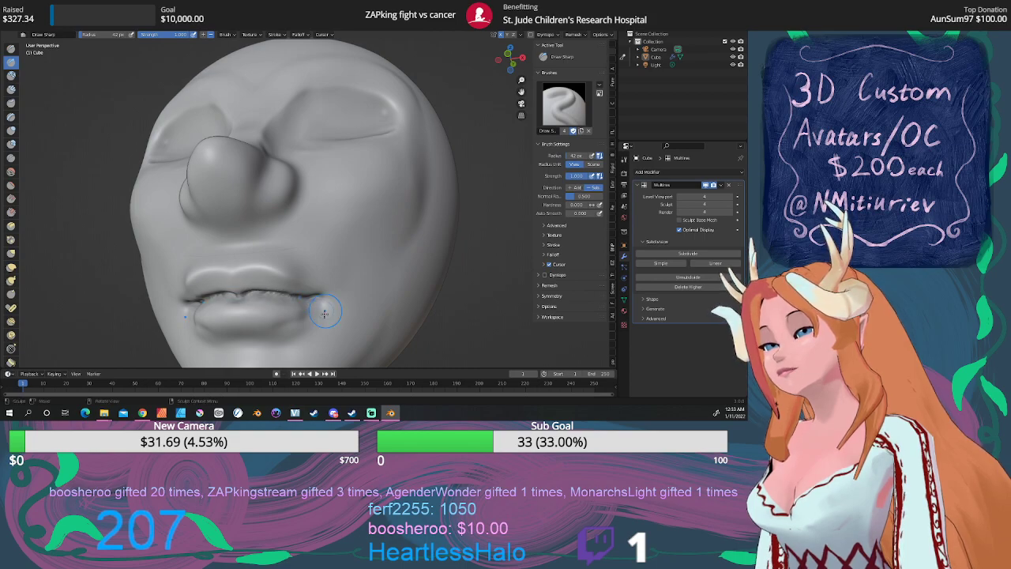
pyautogui.moveTo(330, 289)
pyautogui.mouseDown(button='middle')
pyautogui.moveTo(442, 286)
pyautogui.moveTo(330, 288)
pyautogui.moveTo(347, 293)
pyautogui.mouseUp(button='middle')
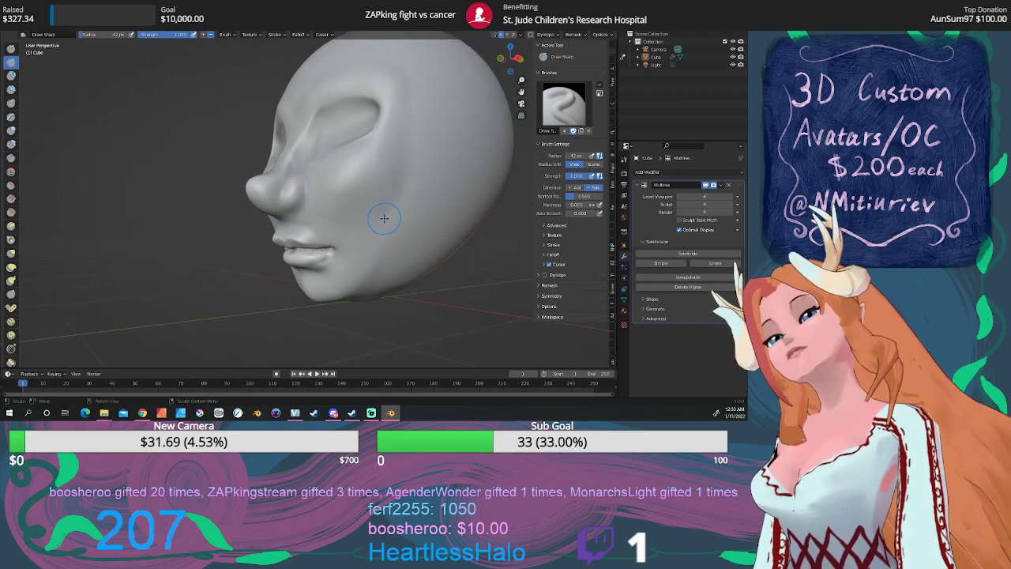
pyautogui.scroll(-2, 404, 218)
pyautogui.moveTo(404, 218)
pyautogui.mouseDown(button='middle')
pyautogui.moveTo(332, 225)
pyautogui.moveTo(393, 228)
pyautogui.mouseUp(button='middle')
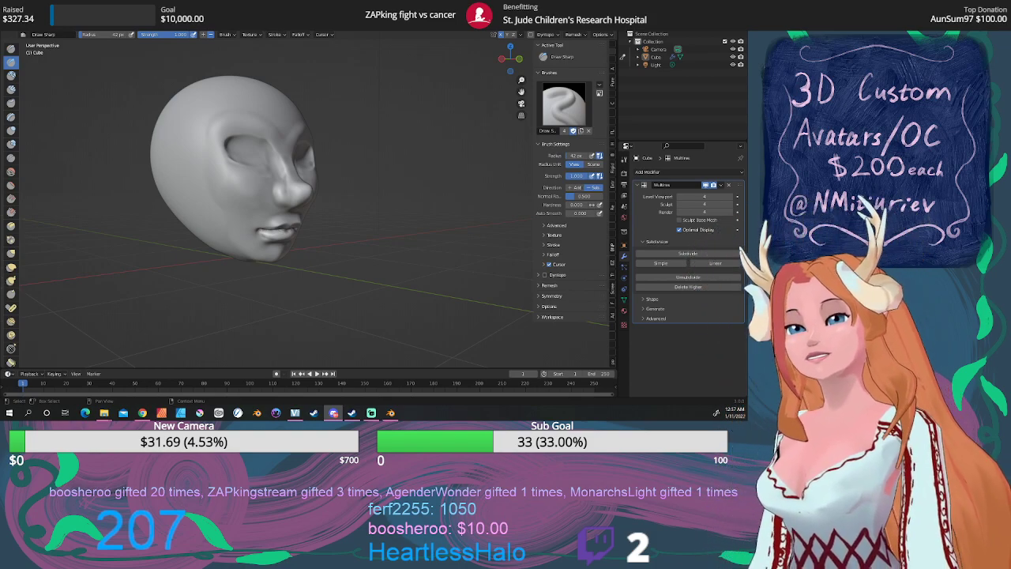
# Define the outer edges of the lower lip near the mouth corners with Draw Sharp and soften them with the Smooth brush
pyautogui.moveTo(427, 284)
pyautogui.mouseDown(button='middle')
pyautogui.moveTo(360, 280)
pyautogui.moveTo(343, 228)
pyautogui.mouseUp(button='middle')
pyautogui.scroll(3, 344, 216)
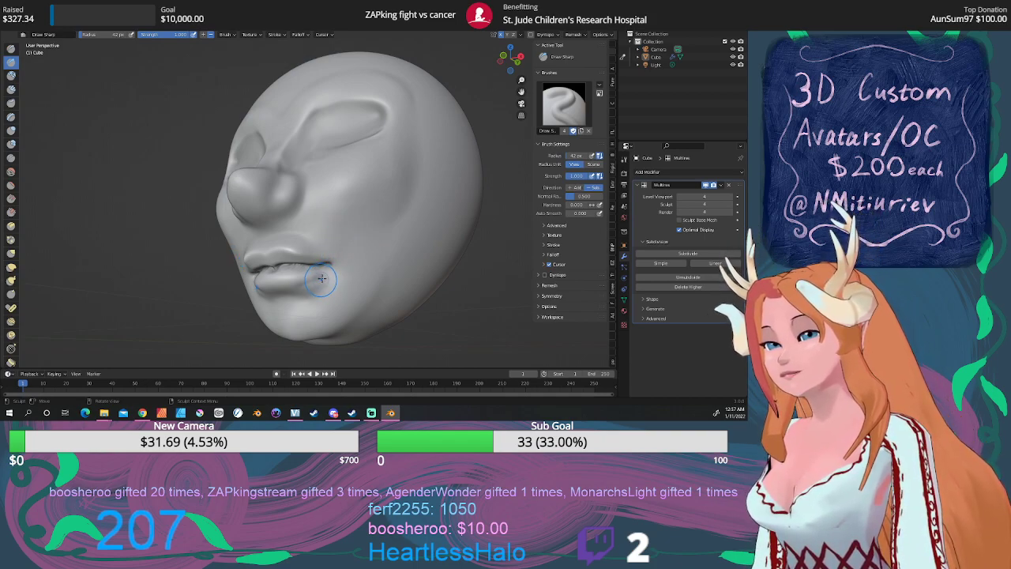
pyautogui.moveTo(315, 283); pyautogui.dragTo(311, 286)
pyautogui.moveTo(329, 273); pyautogui.dragTo(312, 284)
pyautogui.moveTo(326, 279); pyautogui.dragTo(306, 288)
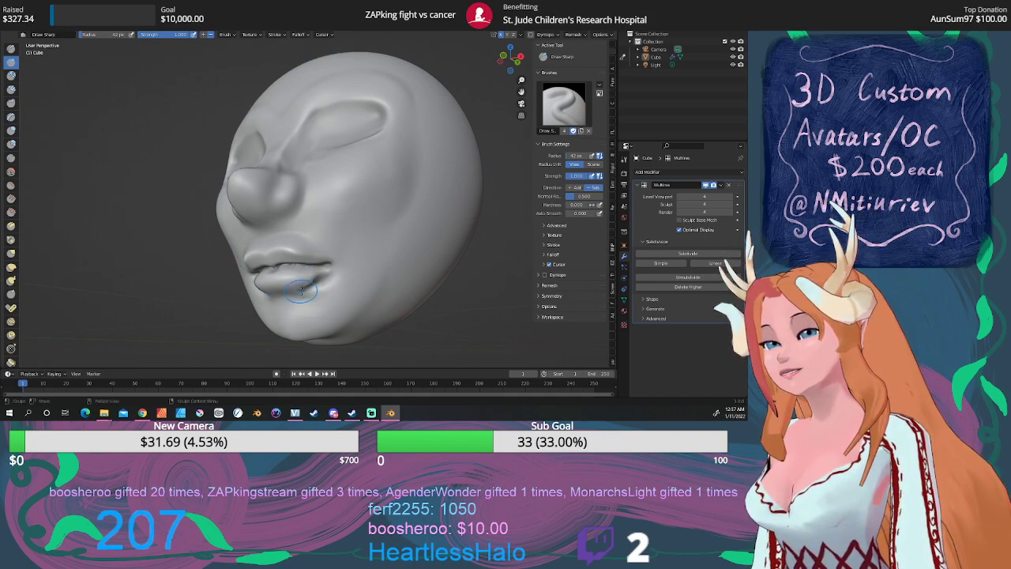
pyautogui.hotkey('shift', 's')
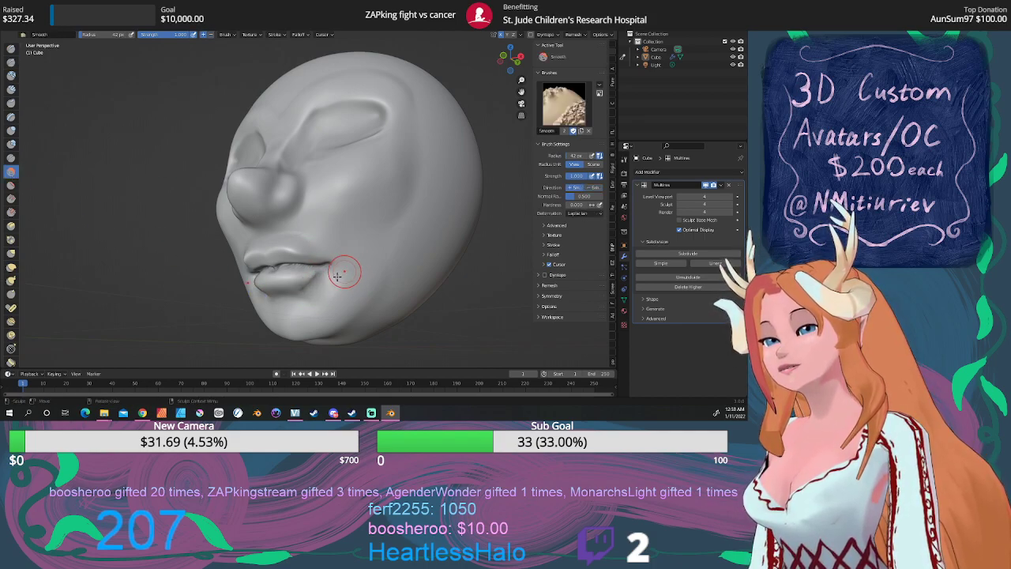
# Cut the philtrum groove above the upper lip and the mirrored nostril openings under the nose with the Draw Sharp brush
pyautogui.click(11, 61)
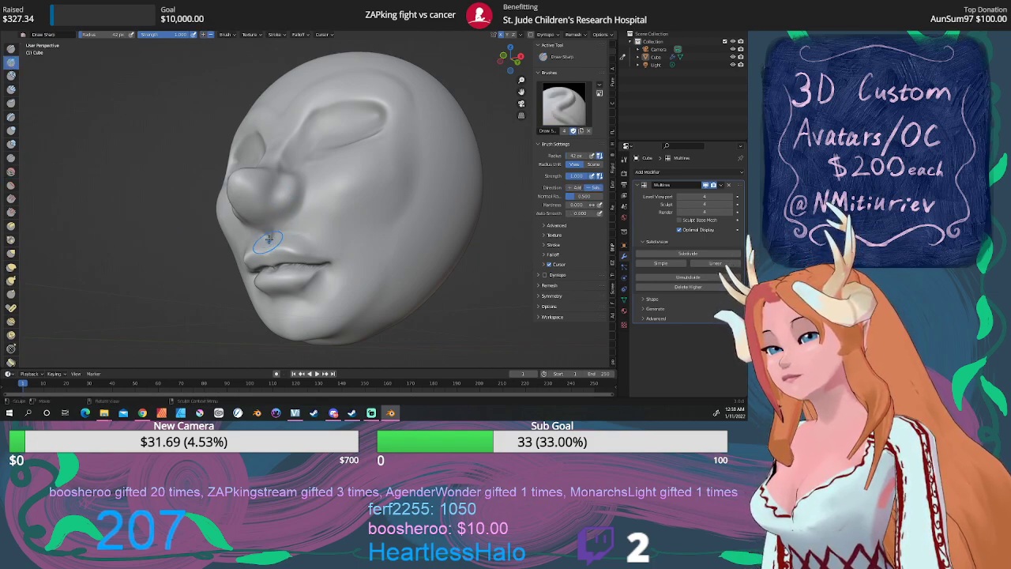
pyautogui.moveTo(269, 239); pyautogui.dragTo(267, 243)
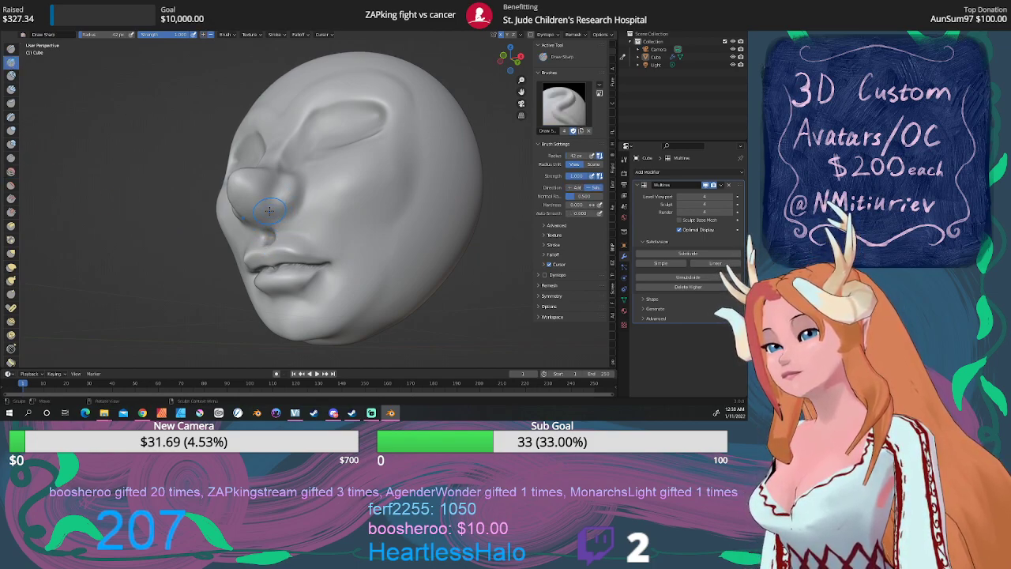
pyautogui.moveTo(269, 211); pyautogui.dragTo(276, 213)
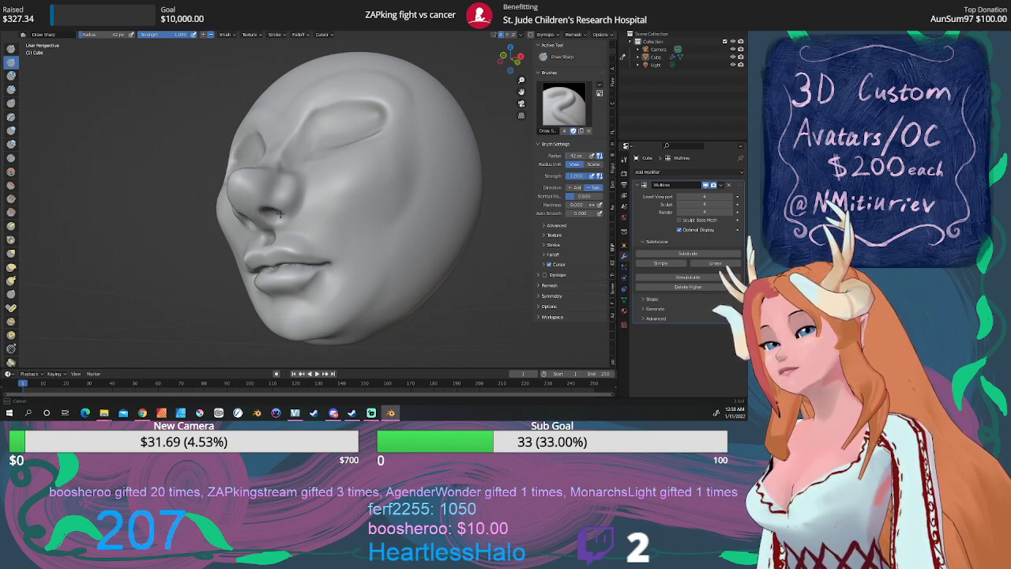
pyautogui.moveTo(279, 213); pyautogui.dragTo(280, 214)
# Carve mirrored creases from the inner eye corners down along the nose bridge with the Draw Sharp brush
pyautogui.moveTo(351, 229)
pyautogui.mouseDown(button='middle')
pyautogui.moveTo(346, 219)
pyautogui.moveTo(390, 236)
pyautogui.moveTo(343, 228)
pyautogui.moveTo(332, 214)
pyautogui.moveTo(324, 189)
pyautogui.moveTo(333, 157)
pyautogui.moveTo(320, 204)
pyautogui.mouseUp(button='middle')
pyautogui.moveTo(290, 139); pyautogui.dragTo(284, 161)
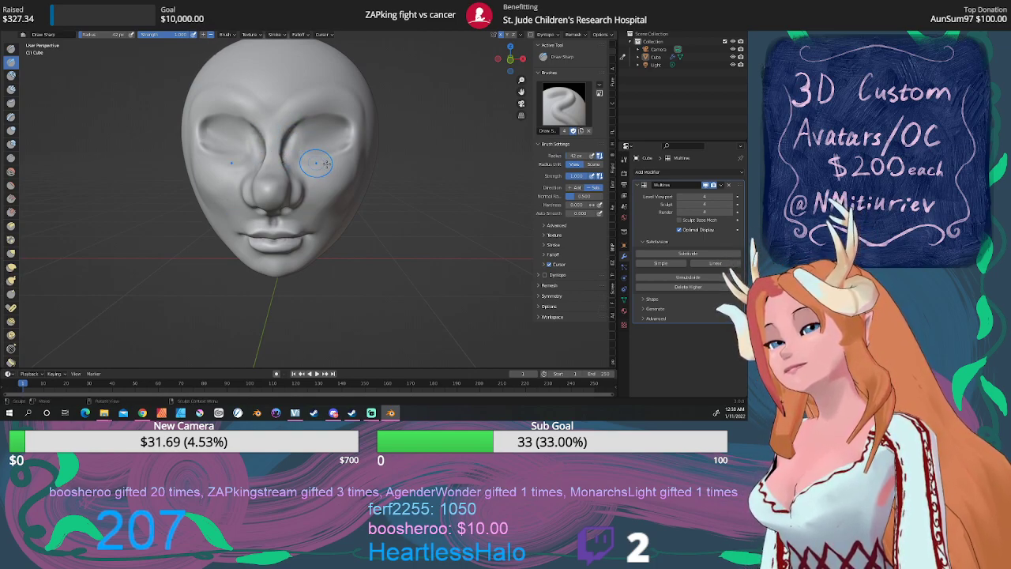
pyautogui.moveTo(396, 196)
pyautogui.mouseDown(button='middle')
pyautogui.moveTo(349, 170)
pyautogui.moveTo(377, 181)
pyautogui.moveTo(350, 181)
pyautogui.moveTo(390, 177)
pyautogui.moveTo(339, 163)
pyautogui.moveTo(353, 178)
pyautogui.mouseUp(button='middle')
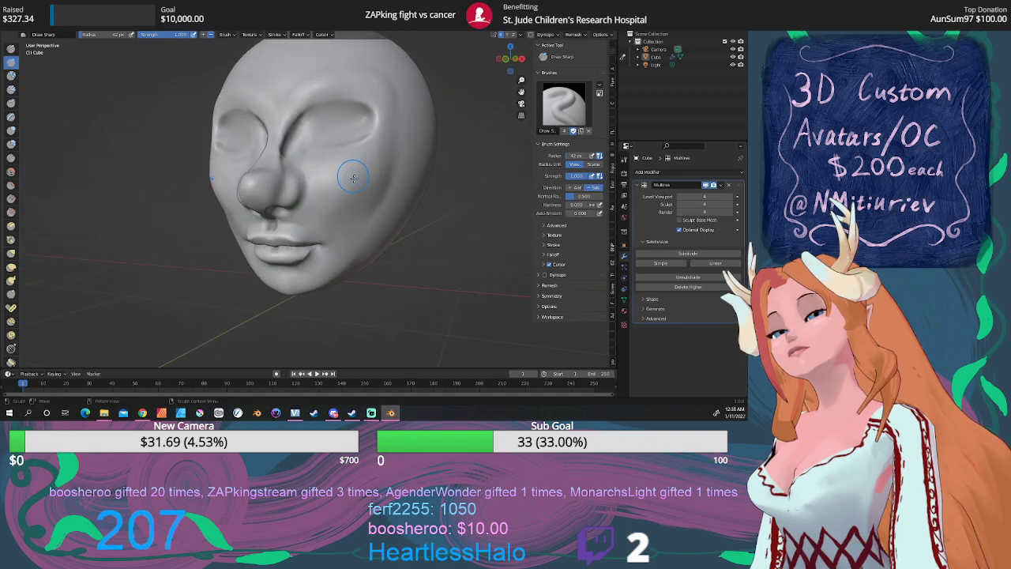
# Puff out mirrored eyeballs inside the sockets with the Inflate/Deflate brush and smooth their edges into the surrounding face
pyautogui.click(11, 129)
pyautogui.click(564, 103)
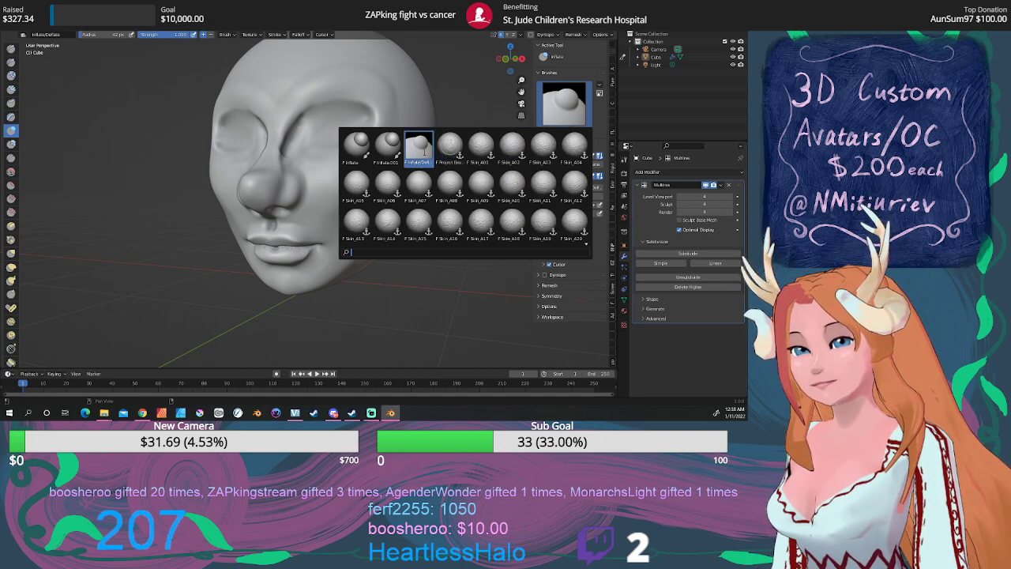
pyautogui.click(419, 146)
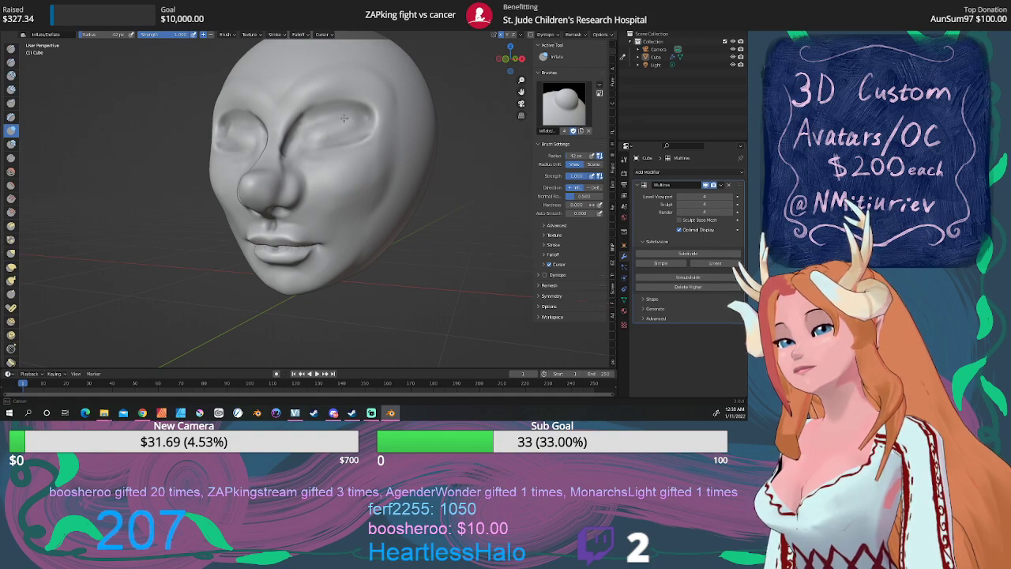
pyautogui.moveTo(344, 118)
pyautogui.mouseDown()
pyautogui.moveTo(313, 124)
pyautogui.moveTo(351, 130)
pyautogui.moveTo(342, 128)
pyautogui.mouseUp()
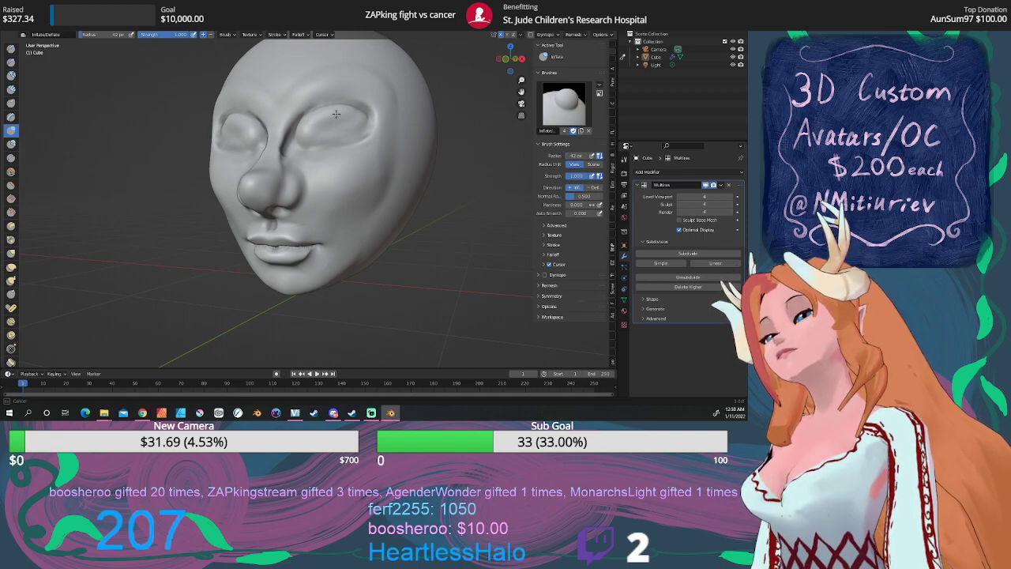
pyautogui.hotkey('shift', 's')
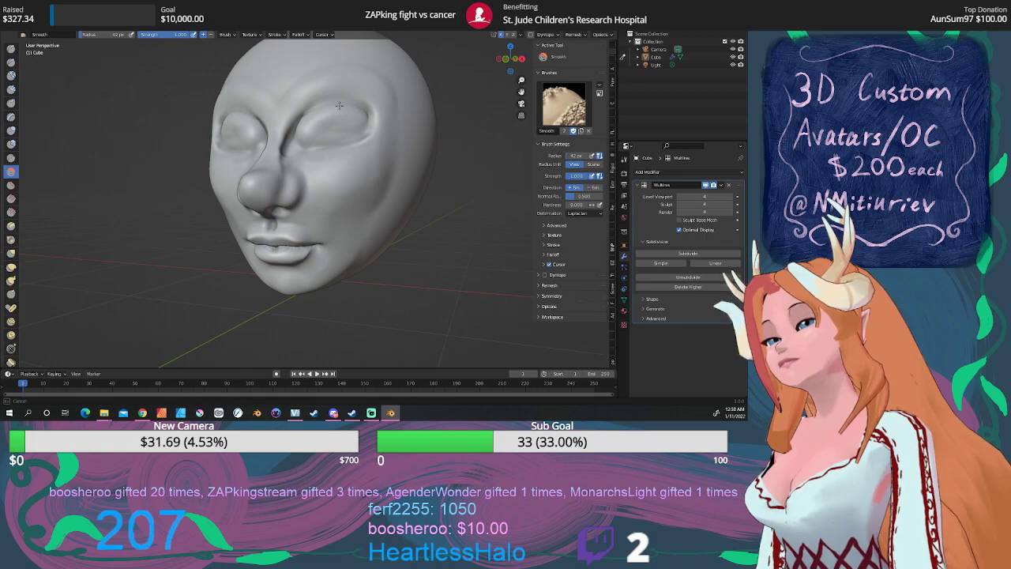
pyautogui.moveTo(339, 106); pyautogui.dragTo(295, 139)
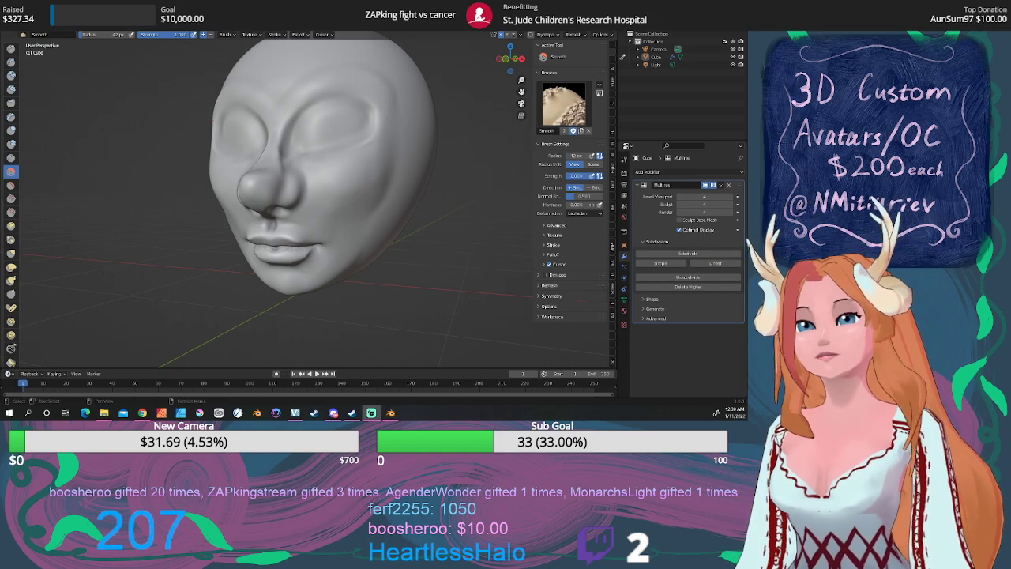
# Soften the philtrum between the nose base and the upper lip with repeated Smooth brush strokes
pyautogui.scroll(-2, 377, 190)
pyautogui.moveTo(383, 237); pyautogui.dragTo(363, 229, button='middle')
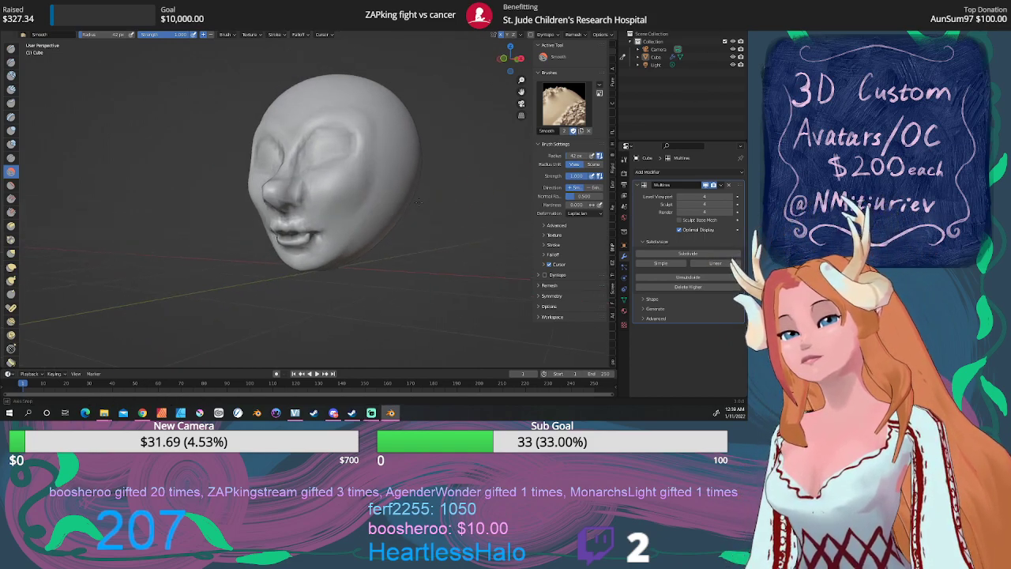
pyautogui.scroll(5, 269, 264)
pyautogui.moveTo(289, 255); pyautogui.dragTo(318, 241, button='middle')
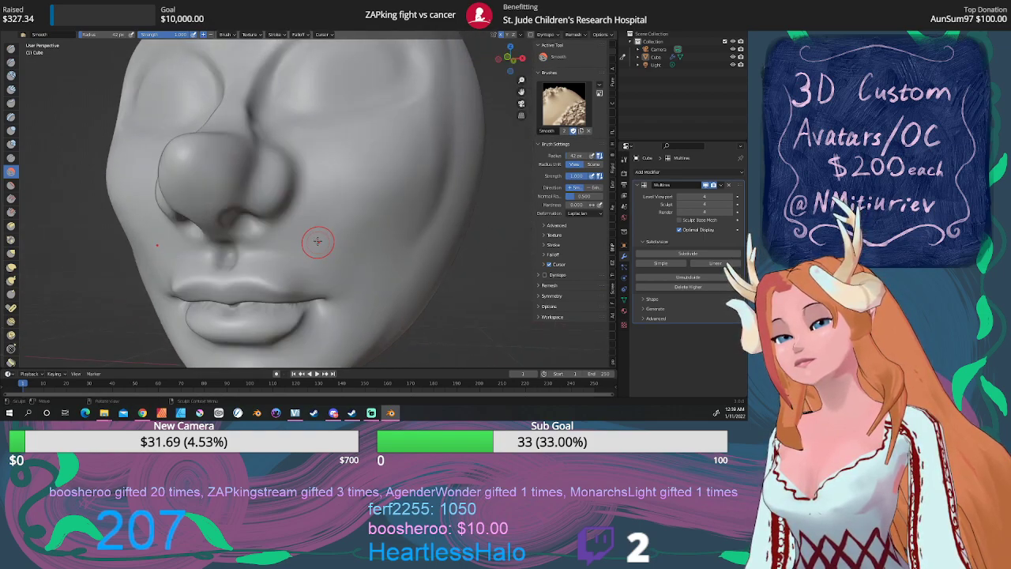
pyautogui.moveTo(243, 244); pyautogui.dragTo(237, 260)
pyautogui.moveTo(237, 258); pyautogui.dragTo(238, 258)
pyautogui.moveTo(238, 259); pyautogui.dragTo(236, 245)
pyautogui.moveTo(237, 245); pyautogui.dragTo(236, 266)
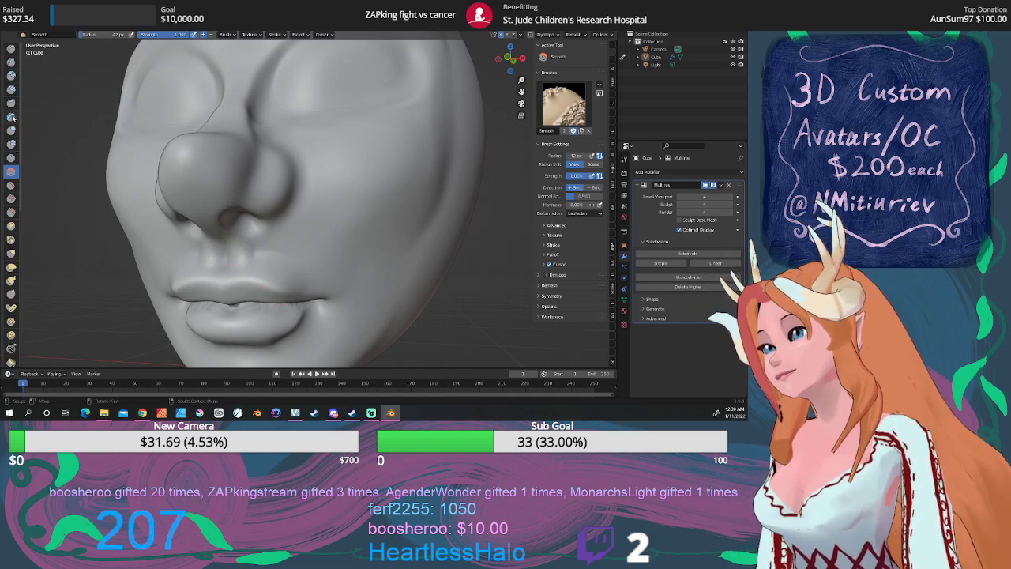
# Carve mirrored creases around the outer edges of the nostril wings with Draw Sharp and check the face in front view
pyautogui.click(11, 65)
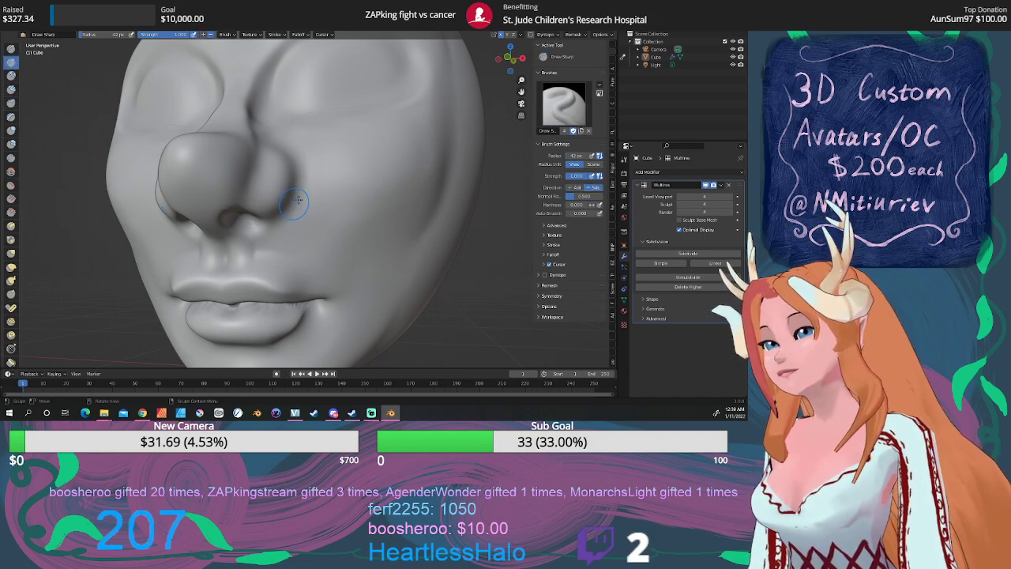
pyautogui.moveTo(296, 194)
pyautogui.mouseDown()
pyautogui.moveTo(297, 175)
pyautogui.moveTo(290, 203)
pyautogui.mouseUp()
pyautogui.moveTo(294, 183); pyautogui.dragTo(272, 221)
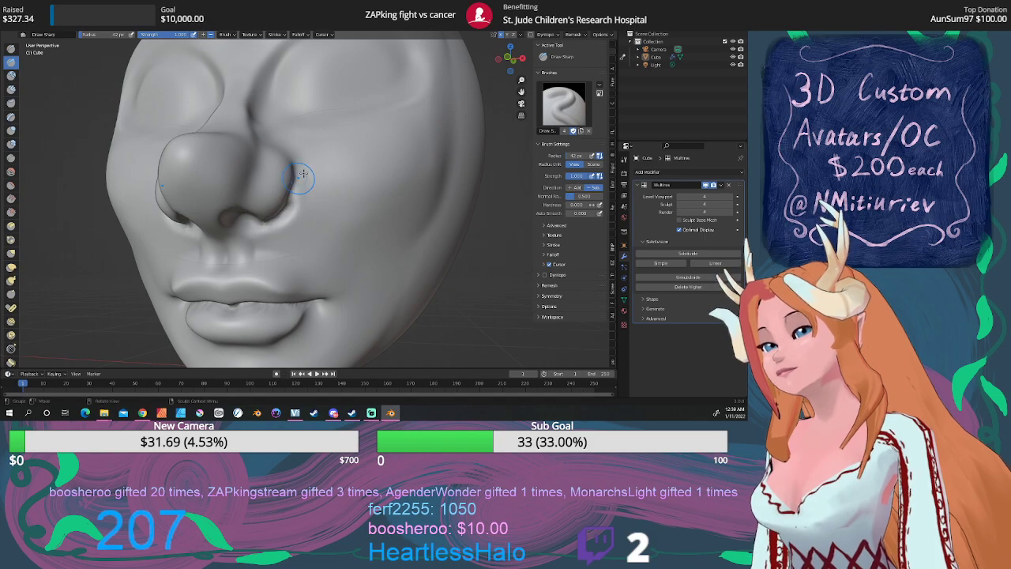
pyautogui.scroll(-4, 336, 166)
pyautogui.moveTo(338, 159)
pyautogui.mouseDown(button='middle')
pyautogui.moveTo(313, 182)
pyautogui.moveTo(320, 176)
pyautogui.moveTo(308, 170)
pyautogui.moveTo(320, 168)
pyautogui.mouseUp(button='middle')
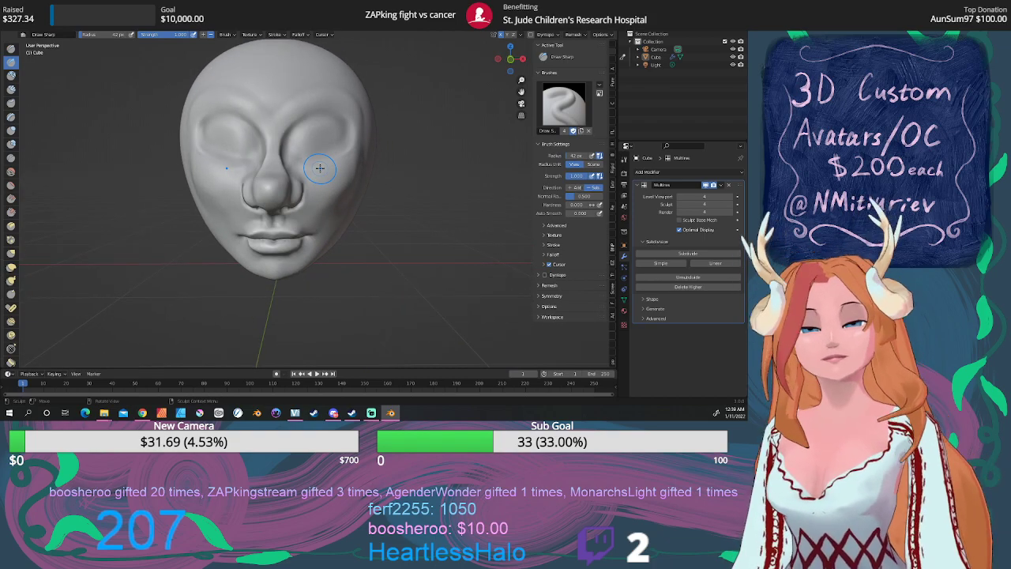
pyautogui.press('KP_1')
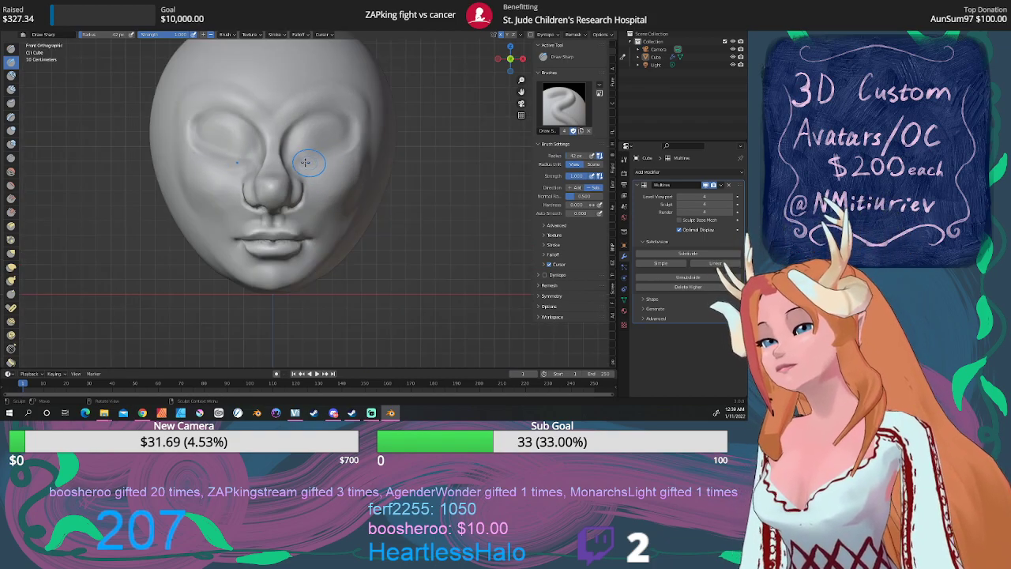
# Carve mirrored closed-eyelid lines across the lower part of the eyeballs with the Draw Sharp brush
pyautogui.moveTo(297, 160); pyautogui.dragTo(359, 139)
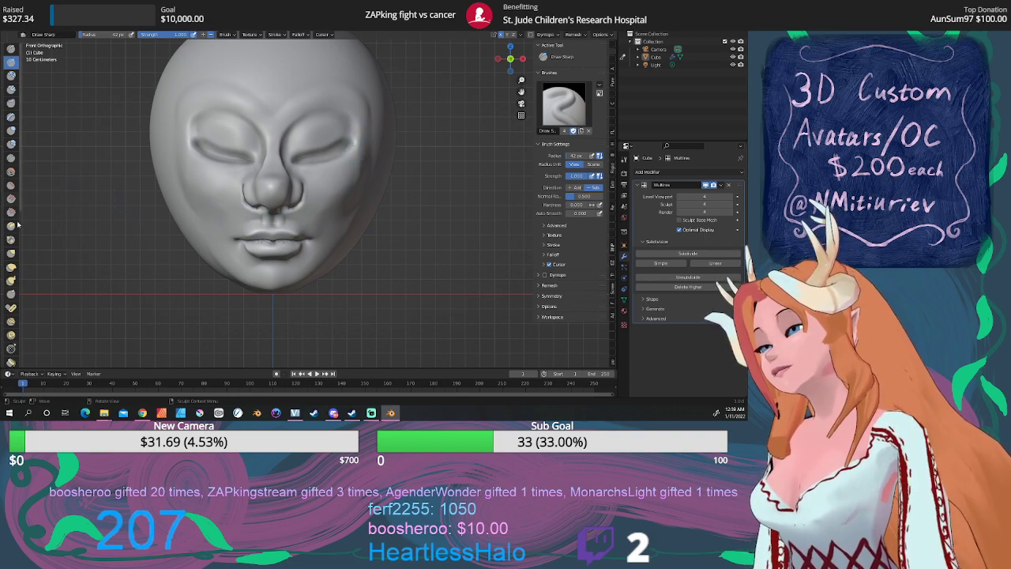
# Narrow the sides of the head and adjust the outer eyes and nose wings with Elastic Deform, ending at a 177 px radius
pyautogui.click(11, 268)
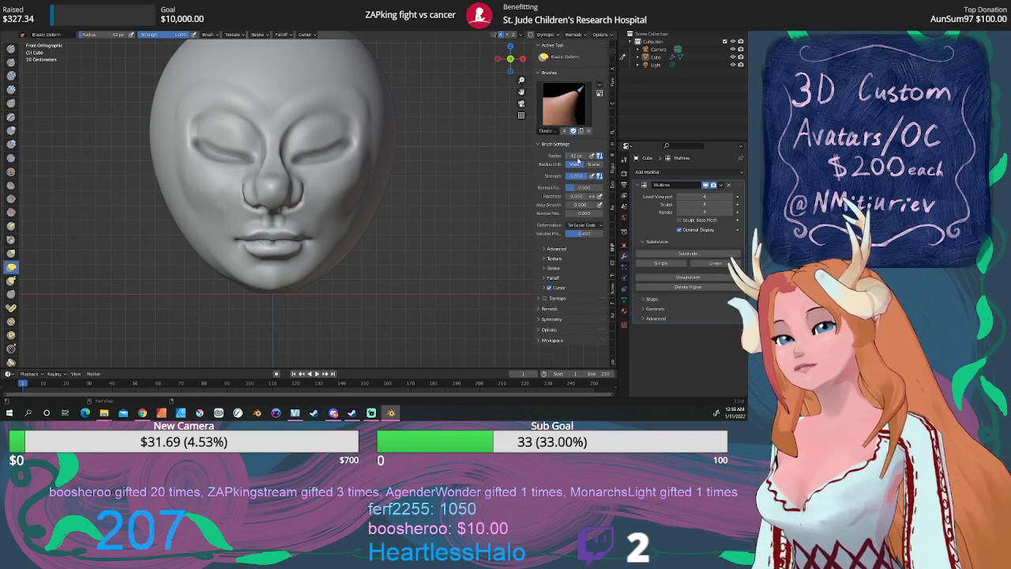
pyautogui.moveTo(580, 157); pyautogui.dragTo(604, 156)
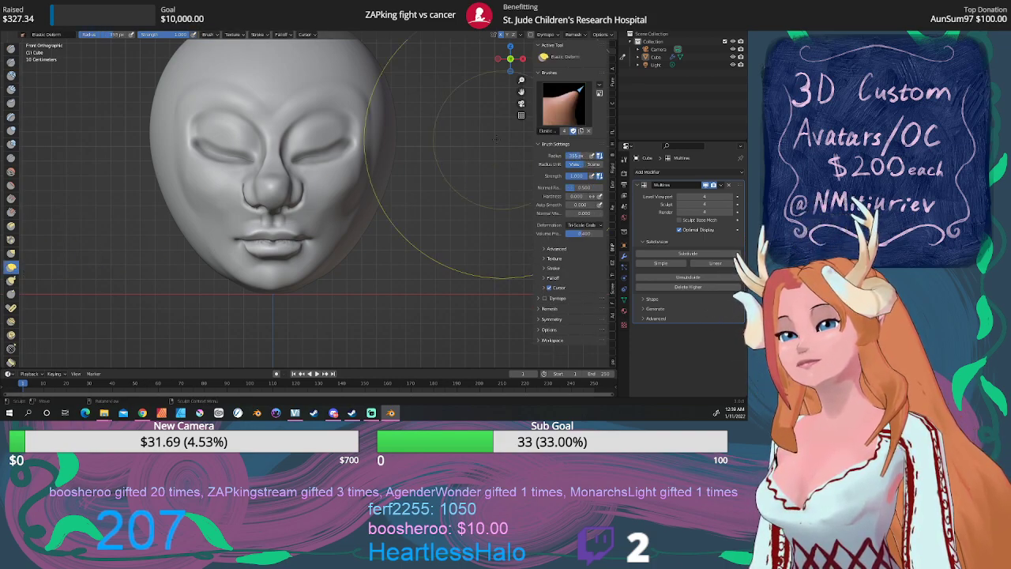
pyautogui.moveTo(377, 156)
pyautogui.mouseDown()
pyautogui.moveTo(369, 155)
pyautogui.moveTo(382, 159)
pyautogui.mouseUp()
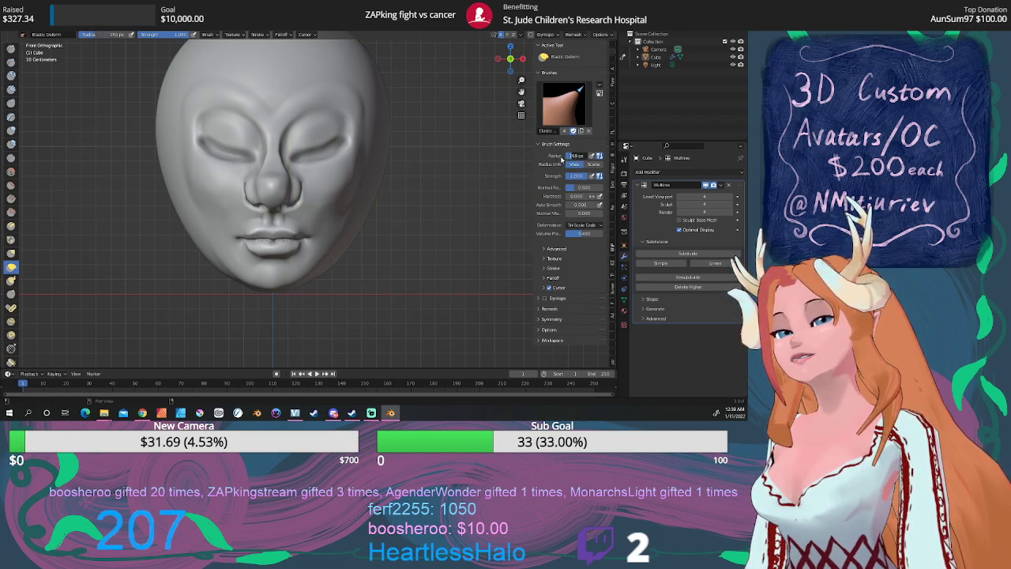
pyautogui.moveTo(562, 157); pyautogui.dragTo(570, 156)
pyautogui.moveTo(385, 165); pyautogui.dragTo(372, 161)
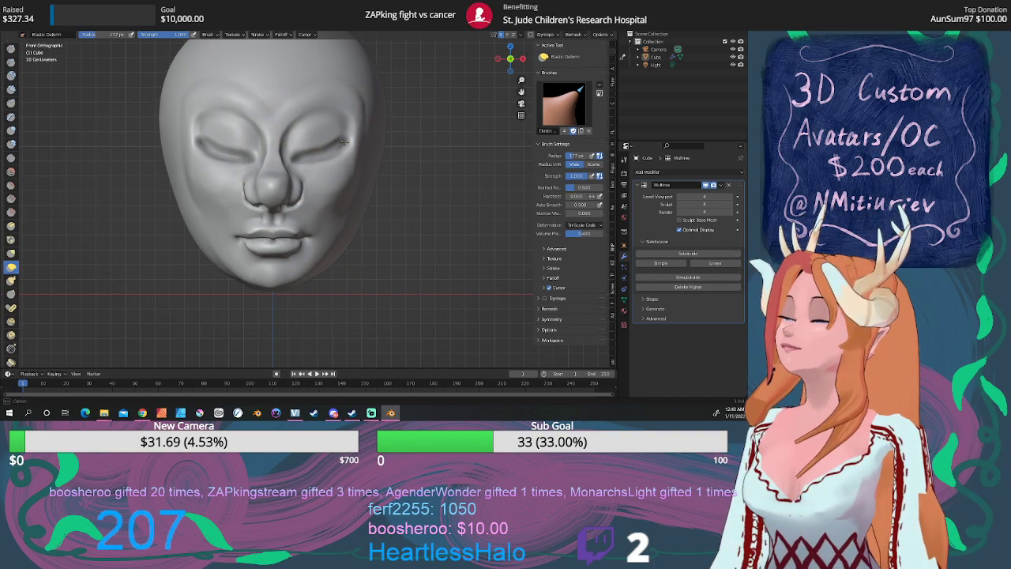
pyautogui.moveTo(345, 142); pyautogui.dragTo(339, 145)
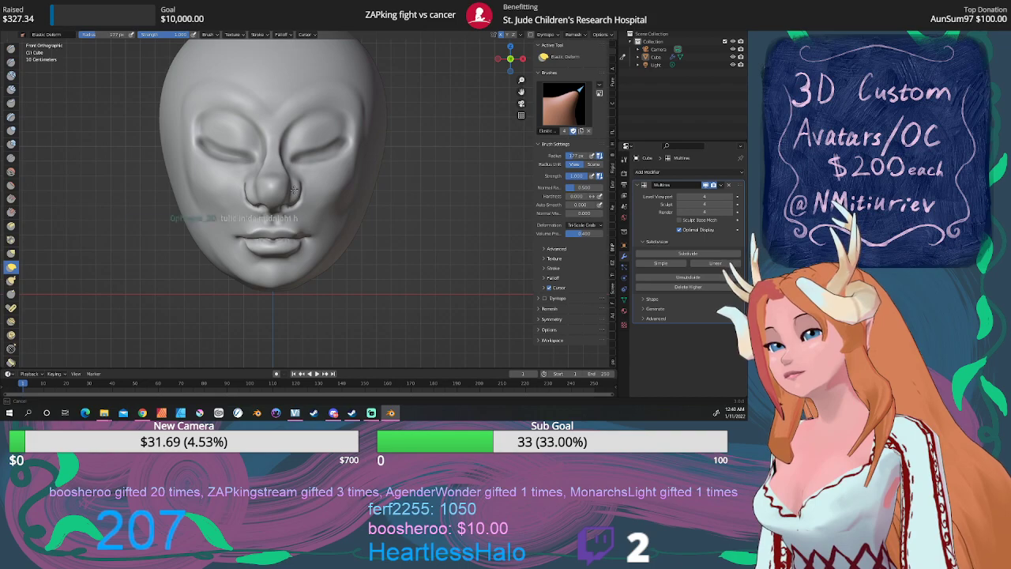
pyautogui.moveTo(292, 192); pyautogui.dragTo(291, 192)
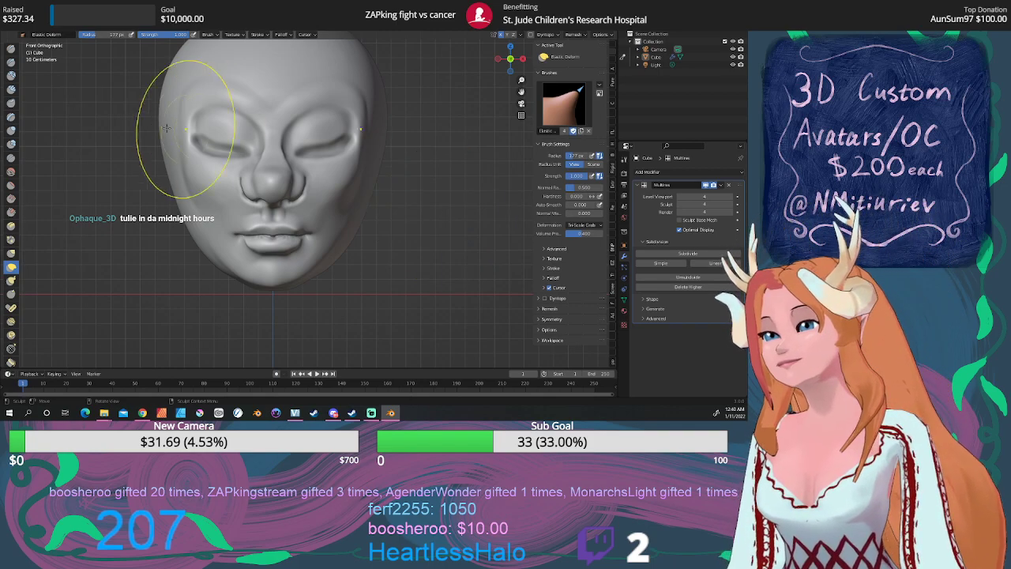
# Soften the eyelid lines into the eyeballs using the Smooth brush with its radius set to 84 px
pyautogui.click(11, 171)
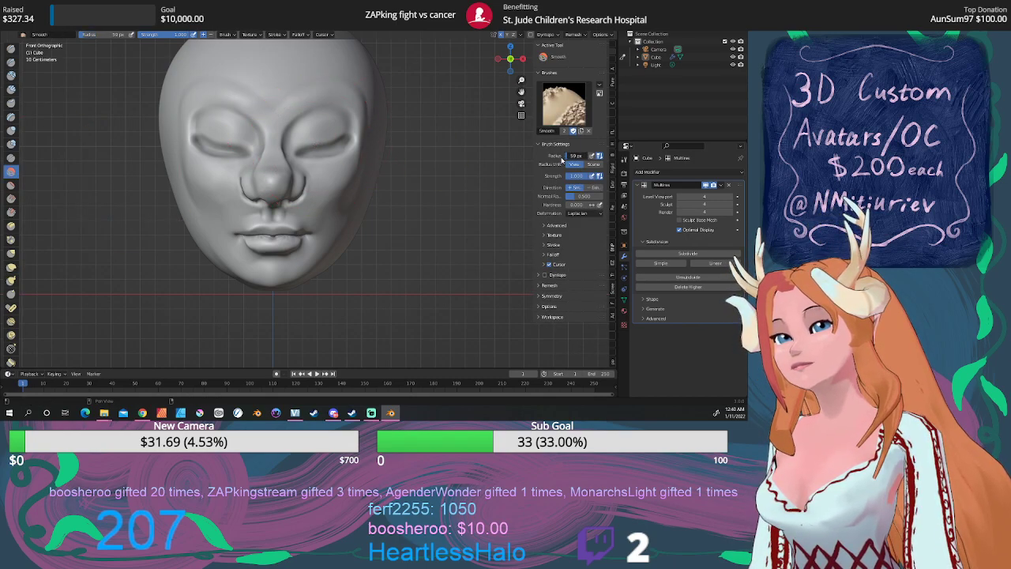
pyautogui.moveTo(568, 156); pyautogui.dragTo(572, 156)
pyautogui.moveTo(308, 147)
pyautogui.mouseDown()
pyautogui.moveTo(295, 153)
pyautogui.moveTo(348, 124)
pyautogui.mouseUp()
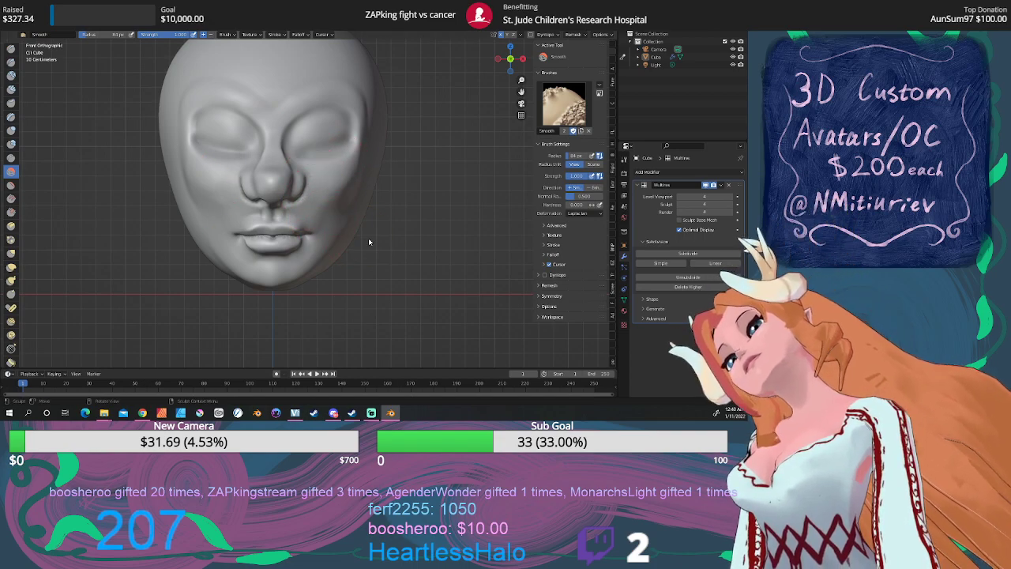
# Build up mirrored cheekbone and jaw forms with the Orb_ClayTubes_Smooth brush in a three-quarter view
pyautogui.scroll(-2, 363, 215)
pyautogui.moveTo(363, 215); pyautogui.dragTo(413, 213, button='middle')
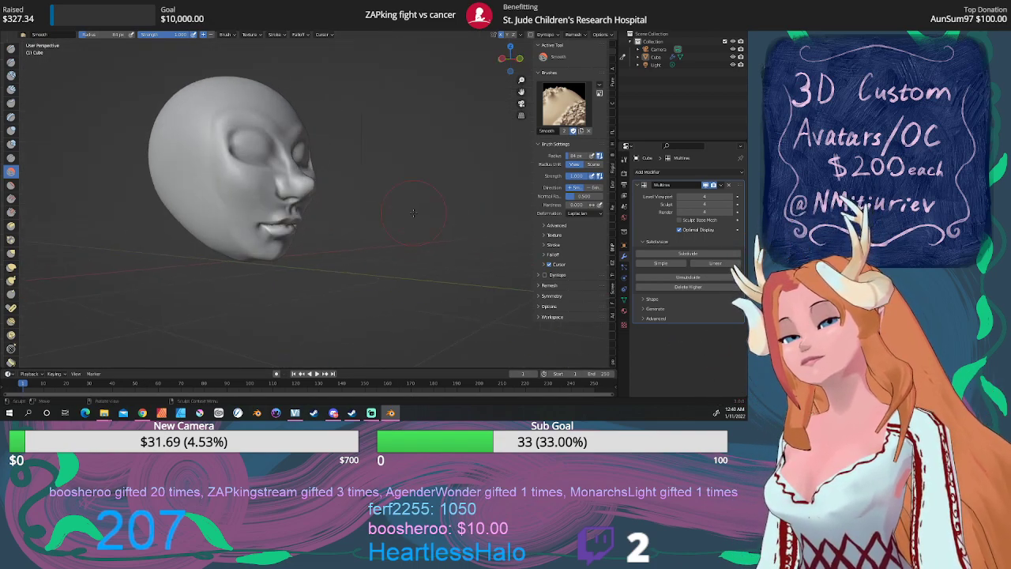
pyautogui.moveTo(288, 225); pyautogui.dragTo(359, 207, button='middle')
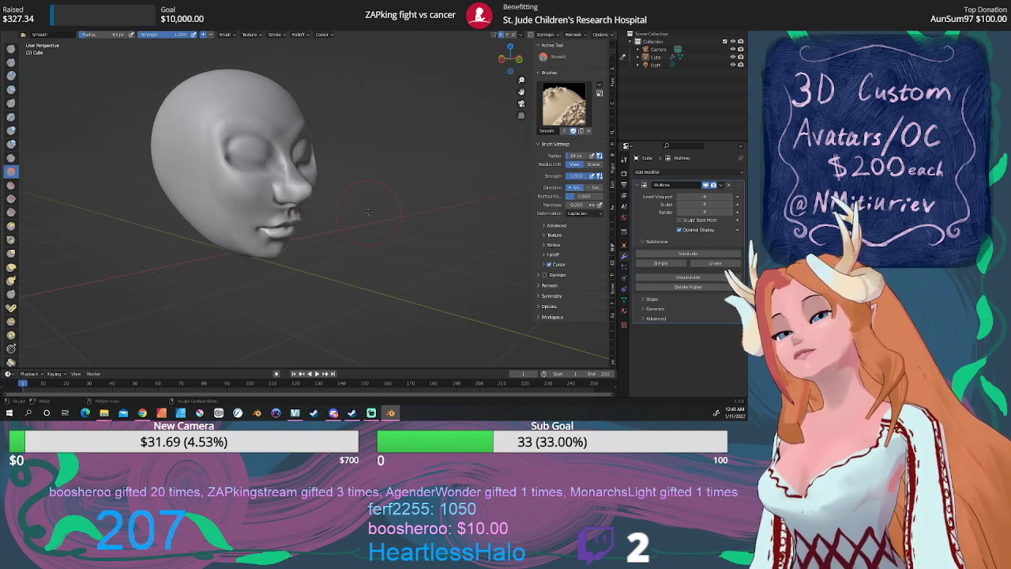
pyautogui.scroll(2, 368, 204)
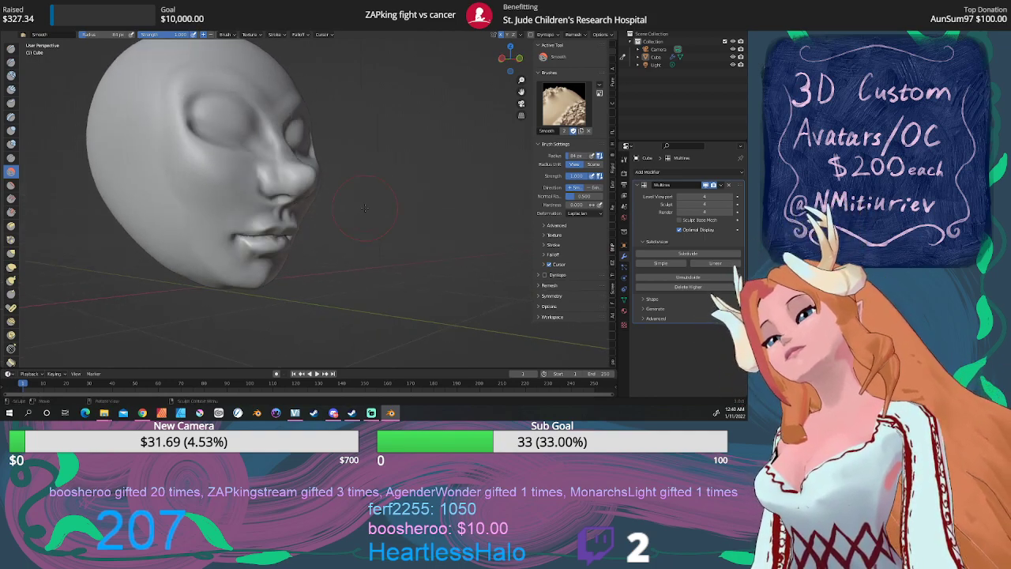
pyautogui.click(11, 49)
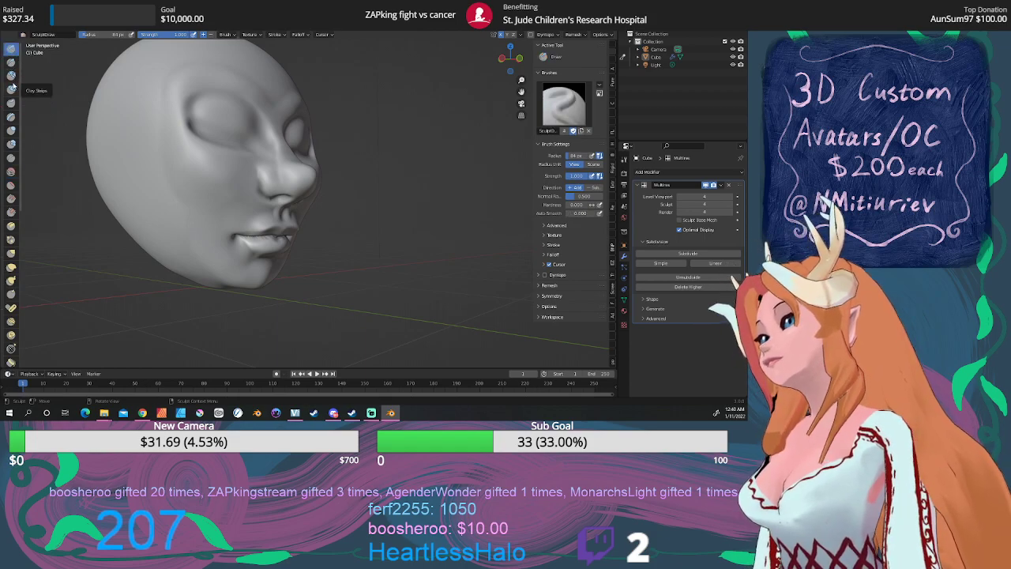
pyautogui.click(11, 75)
pyautogui.click(563, 103)
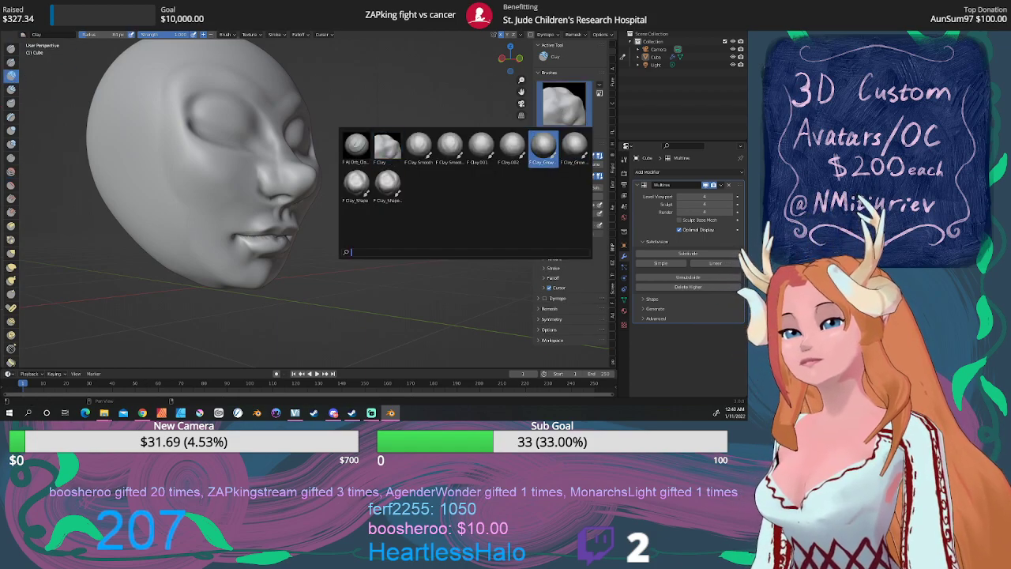
pyautogui.click(356, 145)
pyautogui.moveTo(149, 131)
pyautogui.mouseDown()
pyautogui.moveTo(171, 215)
pyautogui.moveTo(206, 178)
pyautogui.moveTo(166, 133)
pyautogui.moveTo(184, 226)
pyautogui.moveTo(207, 259)
pyautogui.moveTo(266, 215)
pyautogui.moveTo(289, 284)
pyautogui.mouseUp()
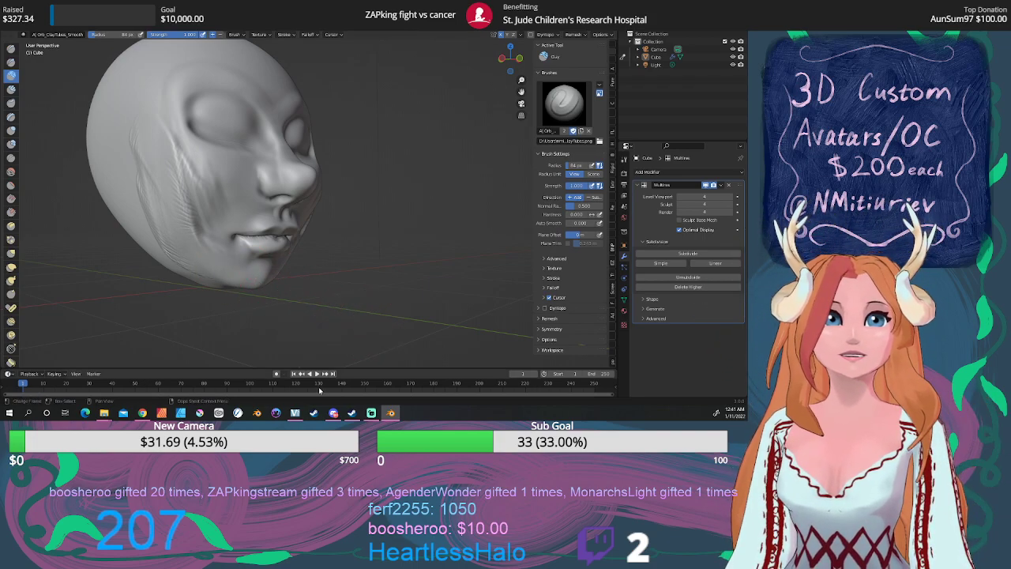
# Blend the clay strokes into the cheeks, jaw and mouth corners with the Smooth brush in front view, and soften the eye area
pyautogui.moveTo(368, 242)
pyautogui.mouseDown(button='middle')
pyautogui.moveTo(318, 239)
pyautogui.moveTo(358, 234)
pyautogui.mouseUp(button='middle')
pyautogui.scroll(-1, 353, 238)
pyautogui.press('KP_1')
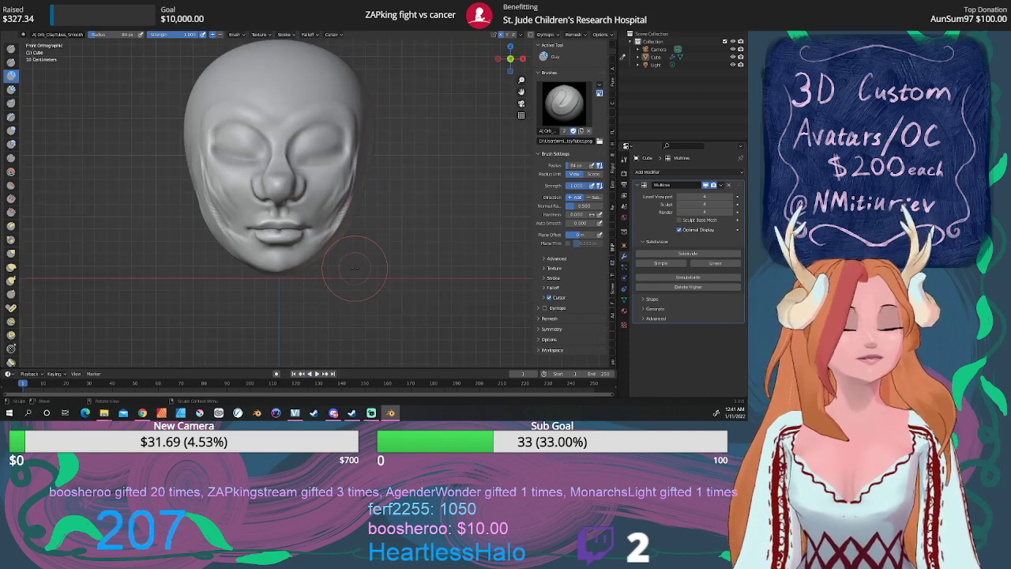
pyautogui.scroll(2, 319, 265)
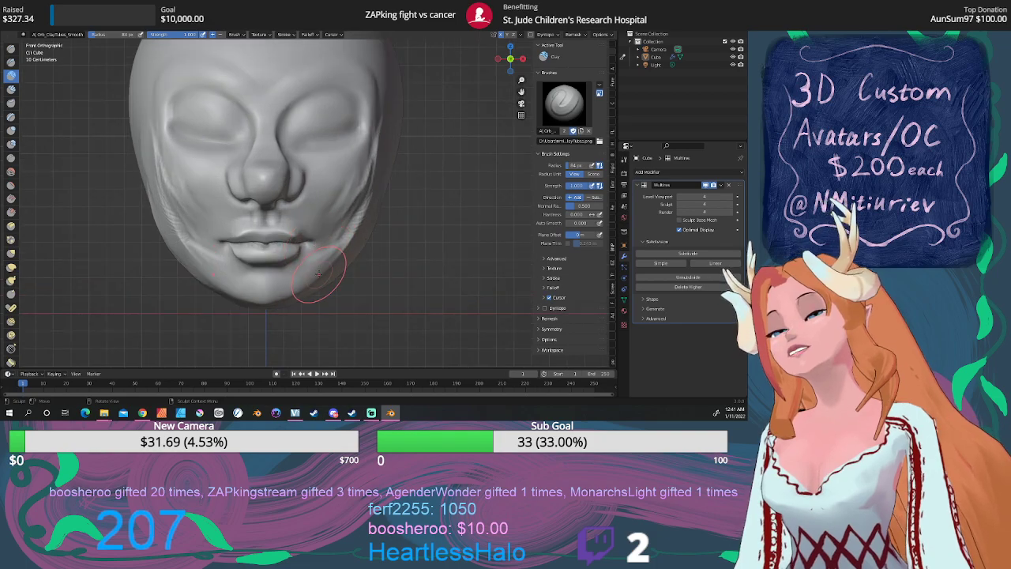
pyautogui.moveTo(171, 174); pyautogui.dragTo(190, 232)
pyautogui.moveTo(191, 179); pyautogui.dragTo(208, 232)
pyautogui.moveTo(191, 180)
pyautogui.mouseDown()
pyautogui.moveTo(199, 227)
pyautogui.moveTo(194, 197)
pyautogui.moveTo(153, 153)
pyautogui.mouseUp()
pyautogui.hotkey('shift', 's')
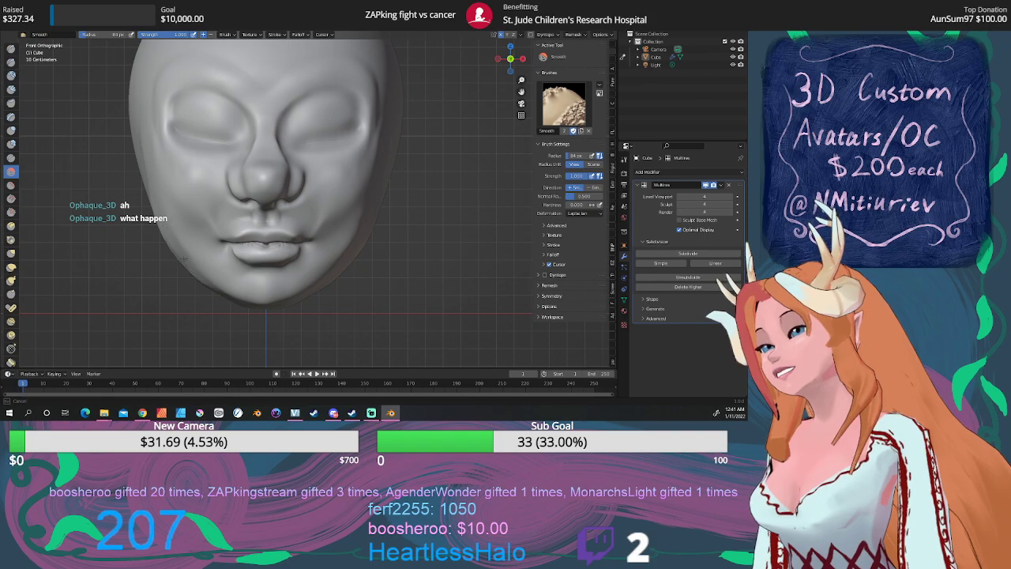
pyautogui.moveTo(207, 262); pyautogui.dragTo(216, 290)
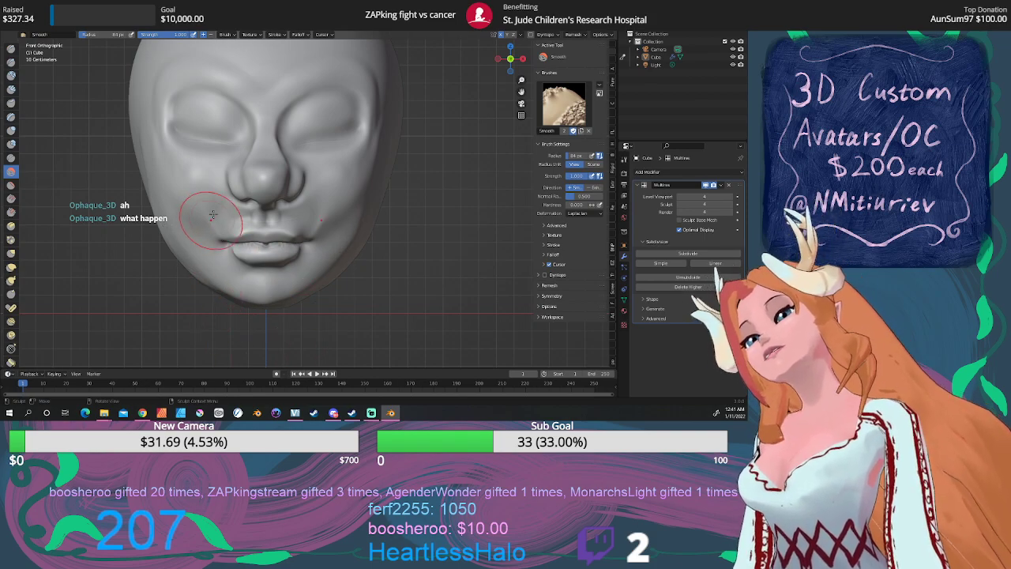
pyautogui.moveTo(211, 221); pyautogui.dragTo(209, 232)
pyautogui.moveTo(192, 195); pyautogui.dragTo(178, 203)
pyautogui.moveTo(344, 214); pyautogui.dragTo(338, 229)
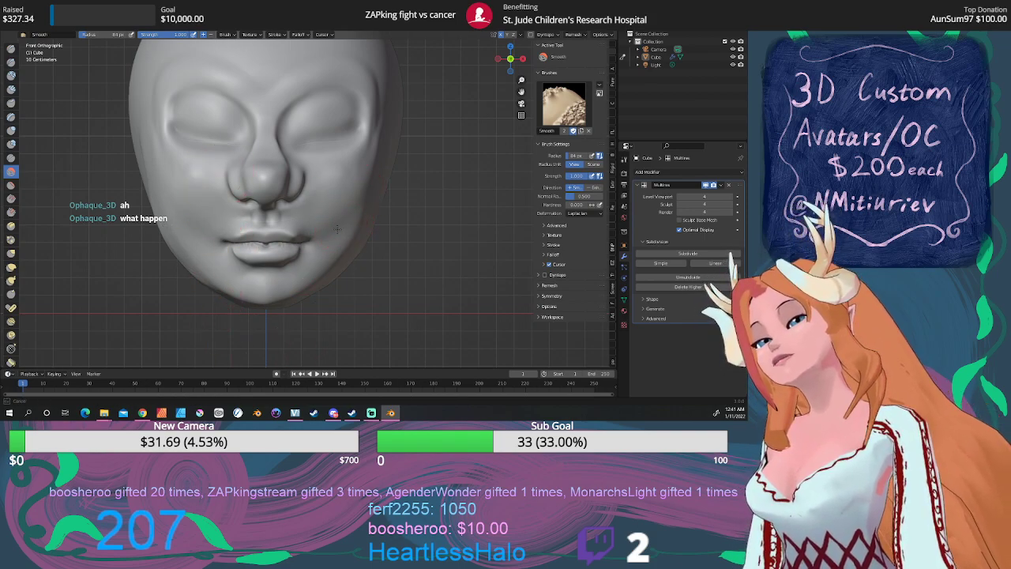
pyautogui.moveTo(356, 185); pyautogui.dragTo(352, 213)
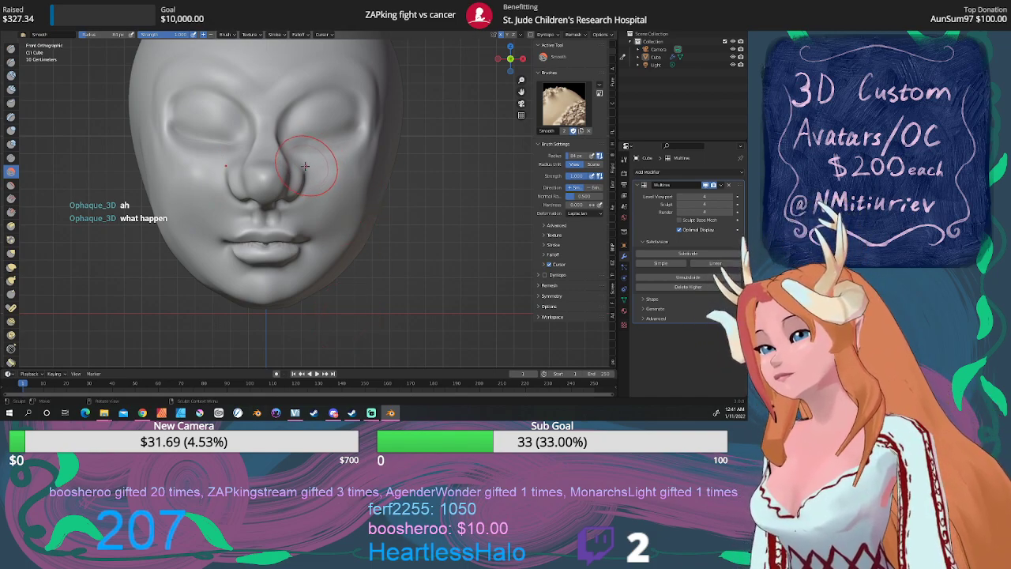
pyautogui.moveTo(320, 145)
pyautogui.mouseDown()
pyautogui.moveTo(359, 121)
pyautogui.moveTo(349, 120)
pyautogui.mouseUp()
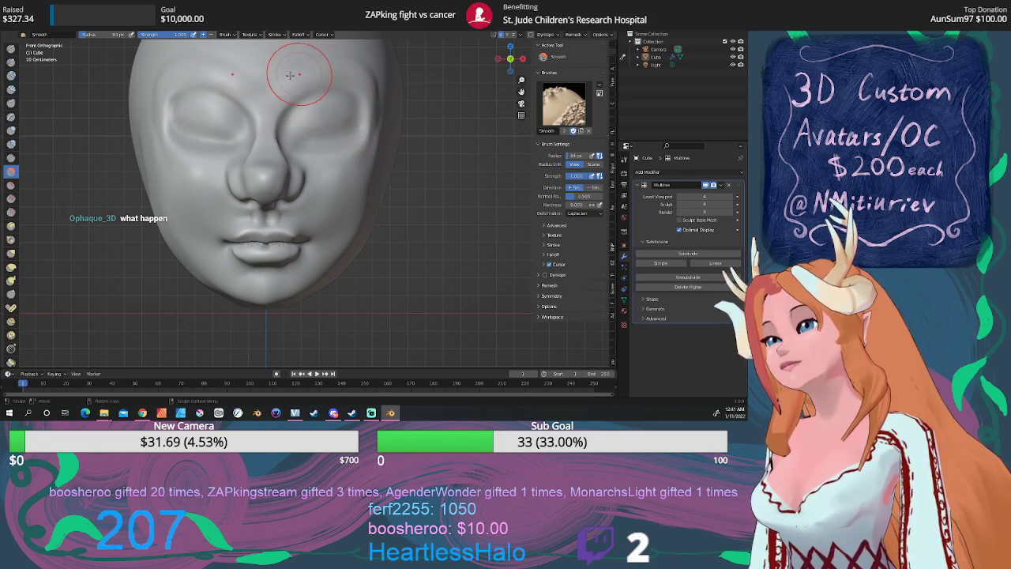
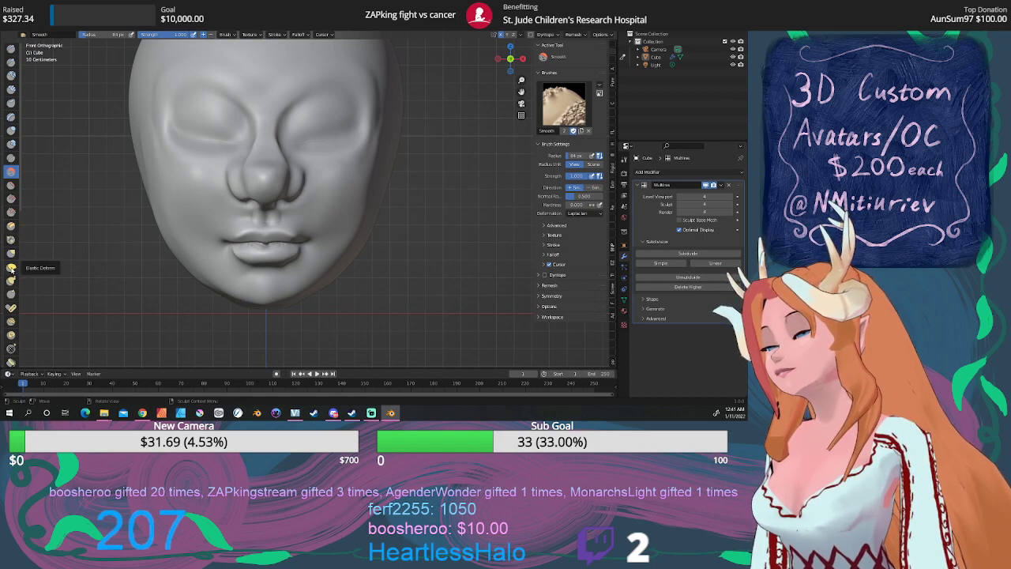
# Narrow the nose and its wings and reshape the middle of the lips with the Grab brush
pyautogui.click(11, 253)
pyautogui.moveTo(298, 181); pyautogui.dragTo(280, 163)
pyautogui.moveTo(247, 195); pyautogui.dragTo(237, 199)
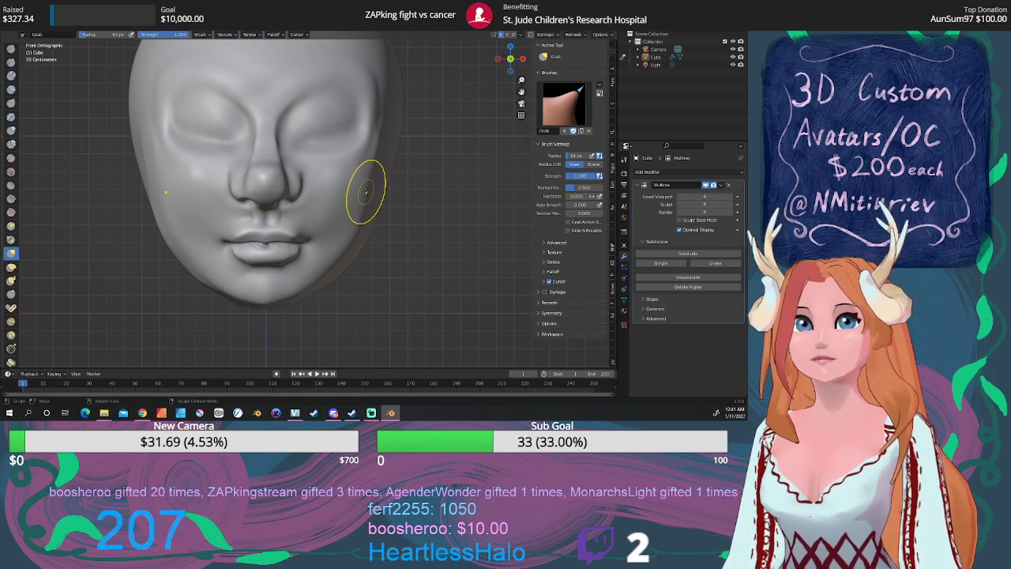
pyautogui.moveTo(253, 235); pyautogui.dragTo(256, 249)
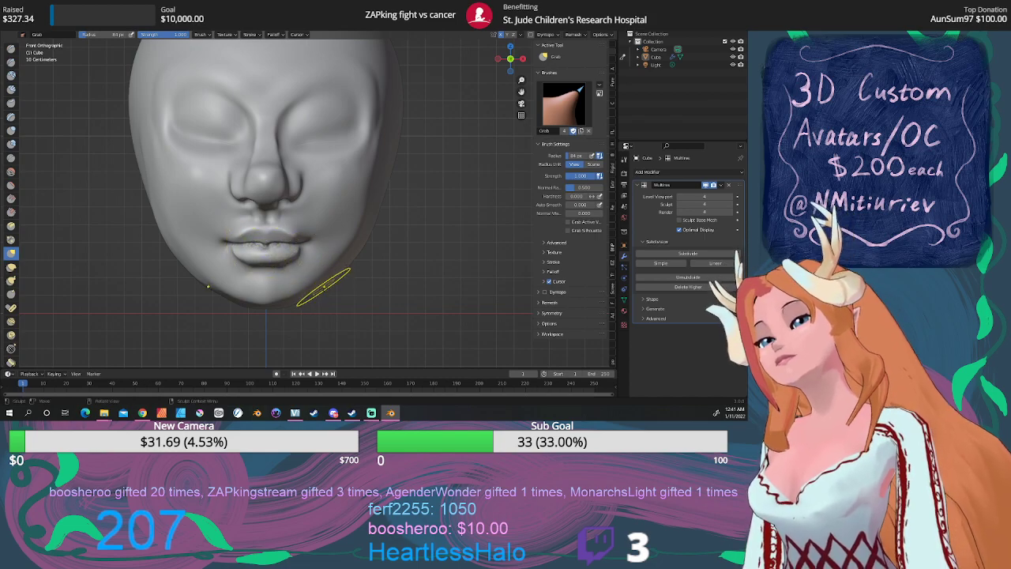
pyautogui.moveTo(293, 169); pyautogui.dragTo(274, 173)
pyautogui.moveTo(273, 170); pyautogui.dragTo(270, 167)
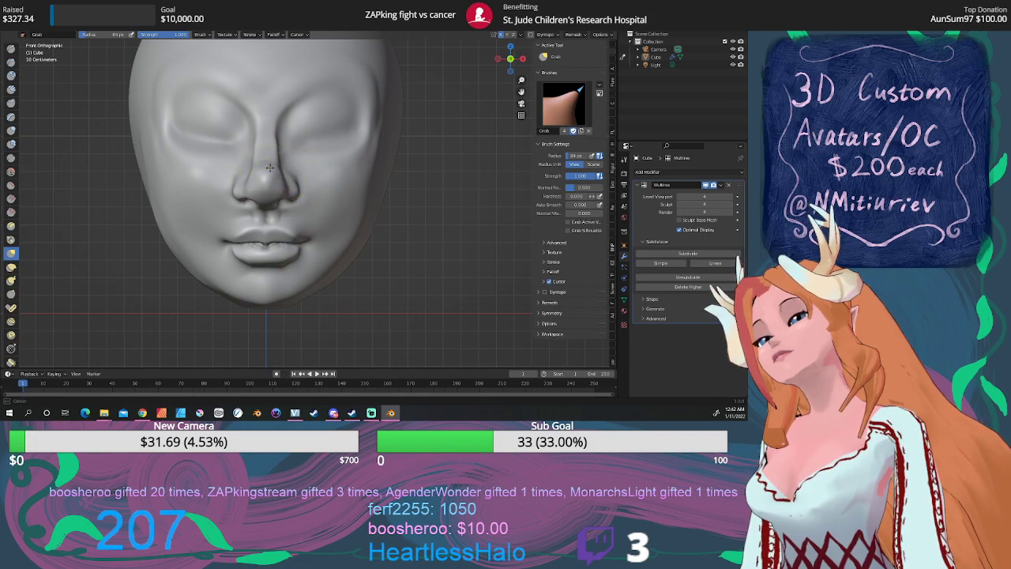
# Smooth the side of the cheek, the temple beside the eye and the nose bridge with the Smooth brush
pyautogui.moveTo(510, 63); pyautogui.dragTo(448, 60)
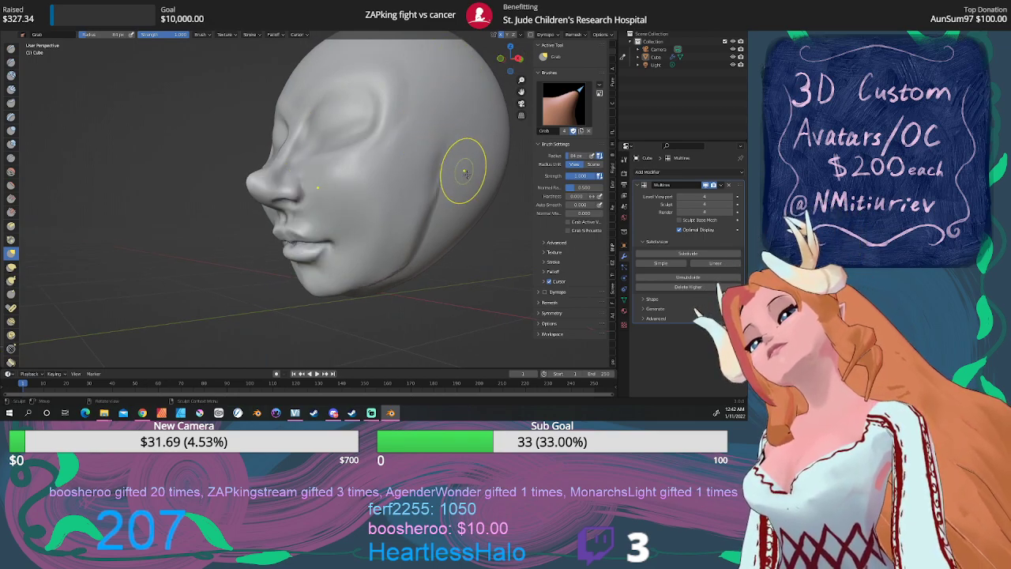
pyautogui.click(11, 49)
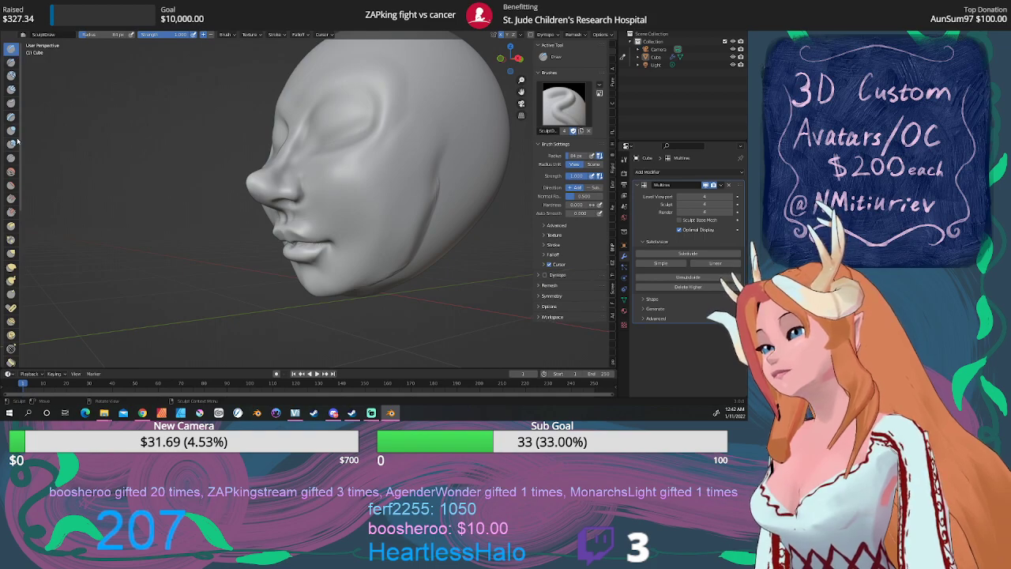
pyautogui.click(11, 172)
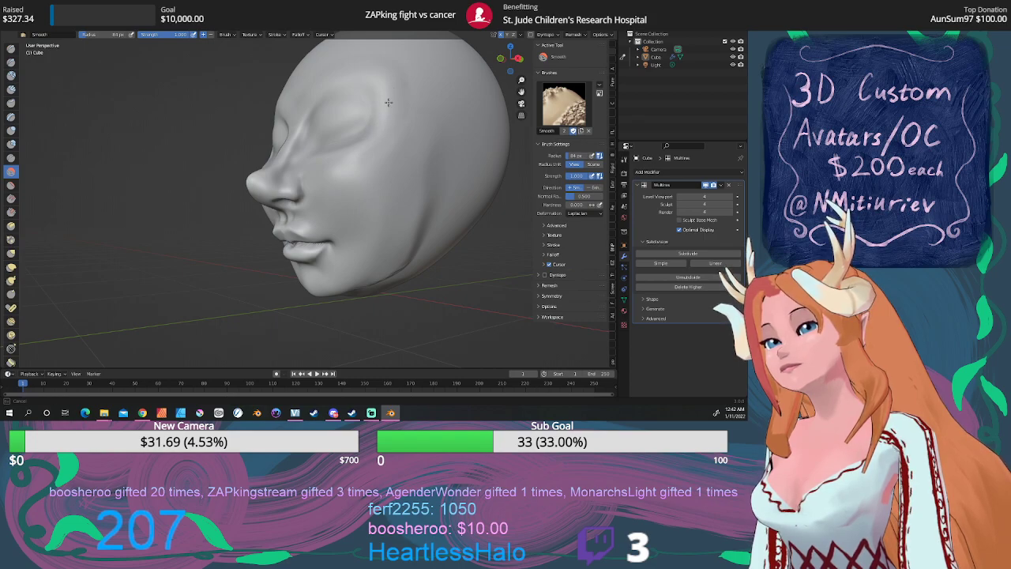
pyautogui.moveTo(389, 103); pyautogui.dragTo(388, 120)
pyautogui.moveTo(298, 139); pyautogui.dragTo(289, 153)
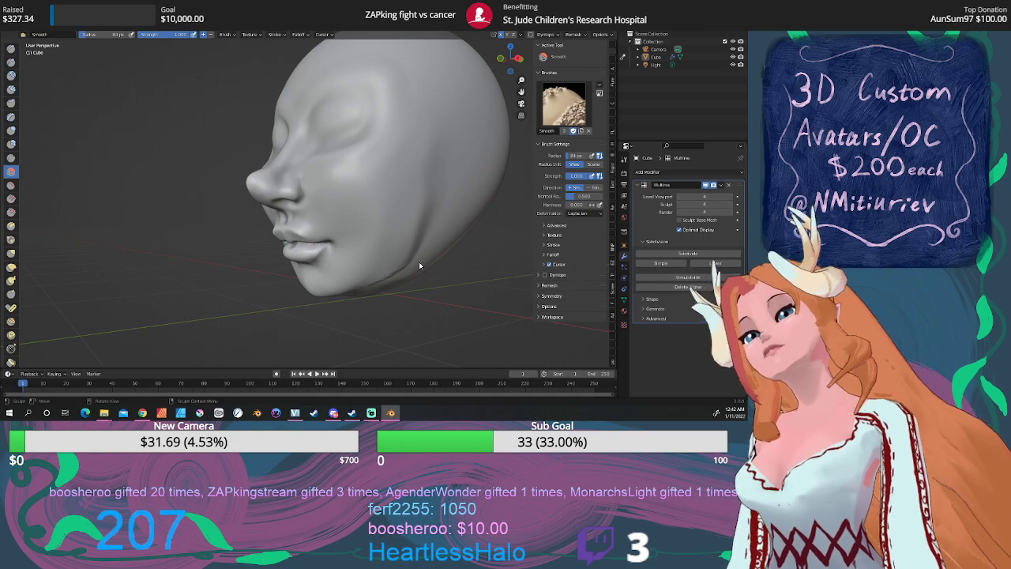
# Smooth the ridge running along the jaw and underneath the chin from a low side view
pyautogui.moveTo(419, 266); pyautogui.dragTo(315, 275, button='middle')
pyautogui.moveTo(350, 223); pyautogui.dragTo(331, 228, button='middle')
pyautogui.scroll(2, 266, 273)
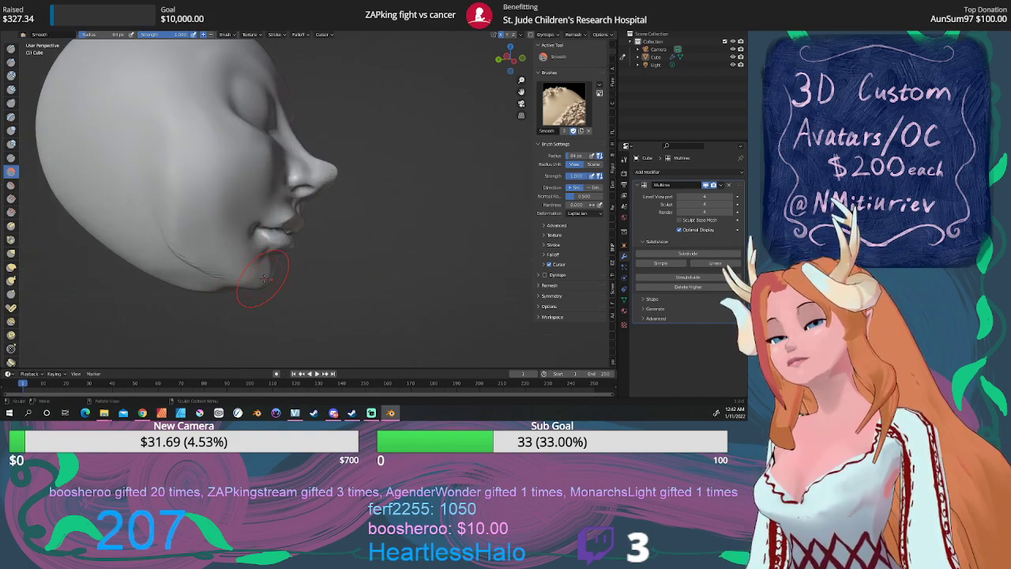
pyautogui.moveTo(267, 274); pyautogui.dragTo(273, 257, button='middle')
pyautogui.moveTo(219, 242); pyautogui.dragTo(188, 207)
pyautogui.moveTo(237, 264); pyautogui.dragTo(178, 269)
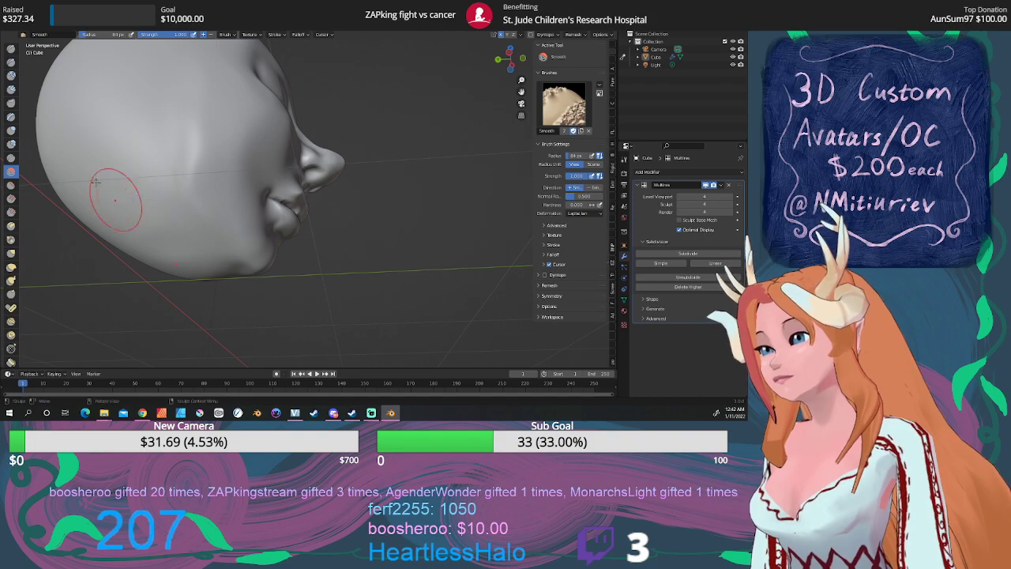
# Carve into the underside of the jaw behind the chin with the Draw Sharp brush
pyautogui.click(11, 61)
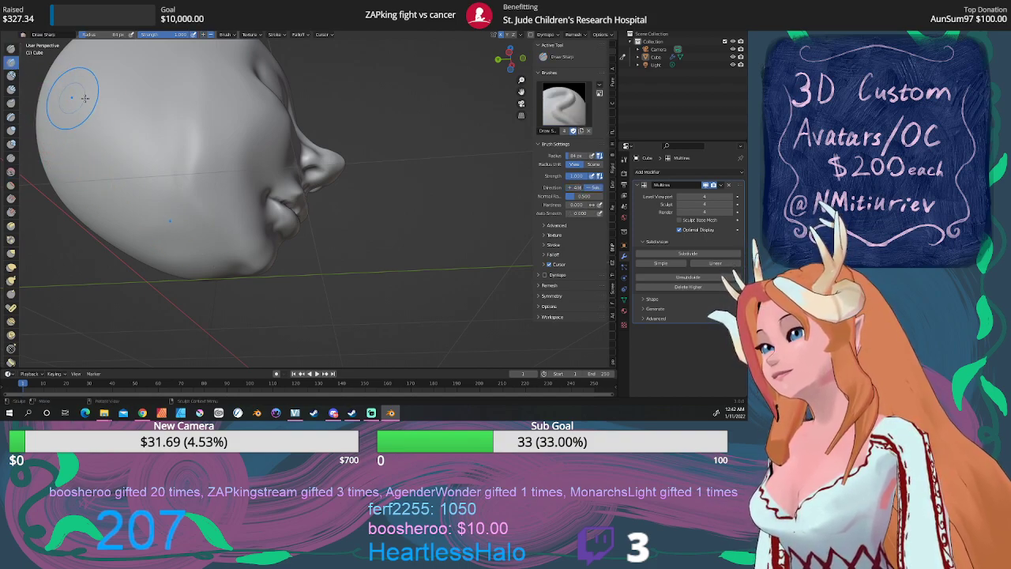
pyautogui.click(566, 107)
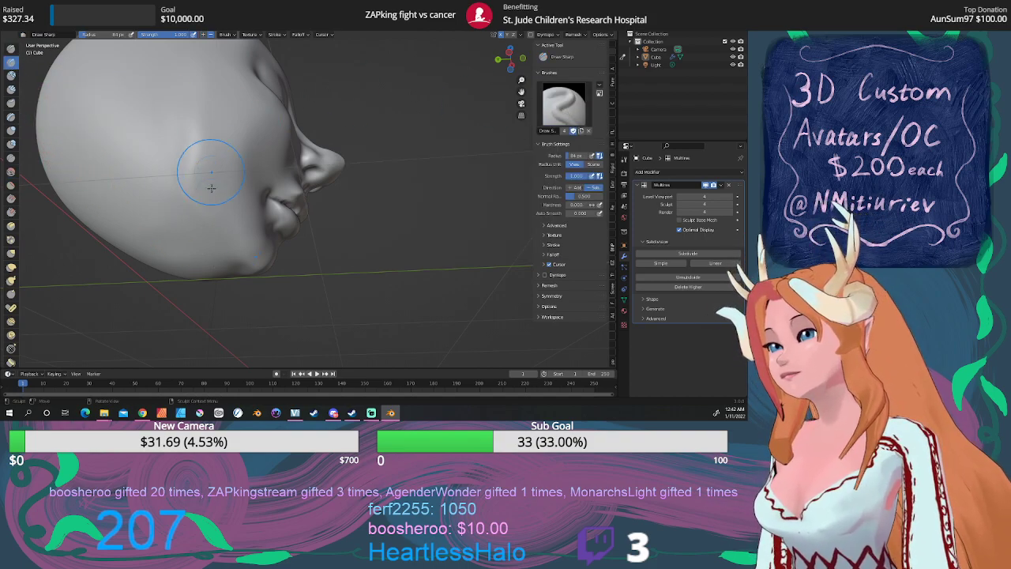
pyautogui.moveTo(243, 264)
pyautogui.mouseDown()
pyautogui.moveTo(189, 272)
pyautogui.moveTo(170, 261)
pyautogui.moveTo(207, 237)
pyautogui.moveTo(219, 263)
pyautogui.moveTo(189, 261)
pyautogui.moveTo(158, 231)
pyautogui.moveTo(163, 253)
pyautogui.moveTo(194, 262)
pyautogui.mouseUp()
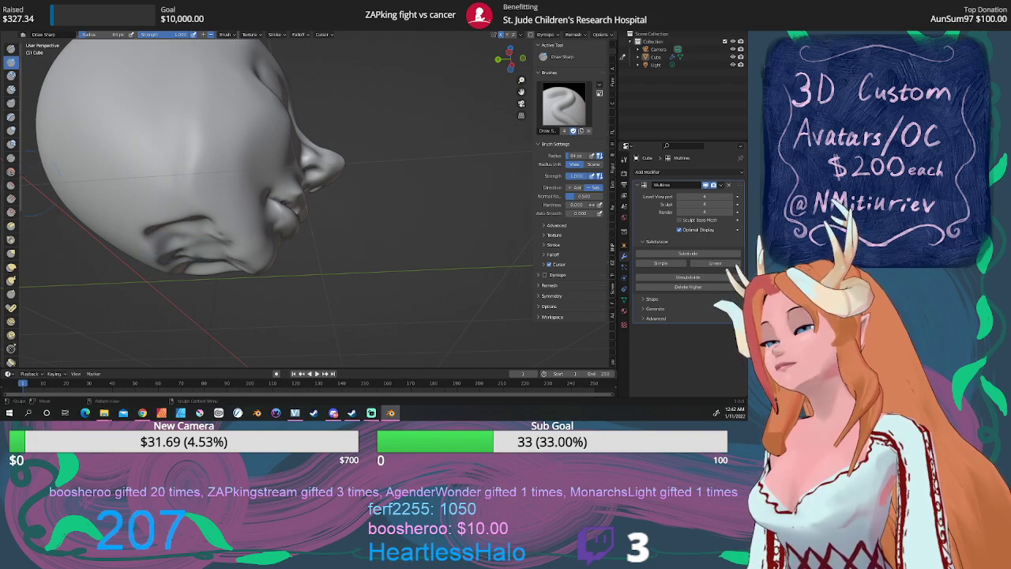
# Smooth the sharp carving on the underside of the jaw and behind the chin with the Smooth brush
pyautogui.click(11, 171)
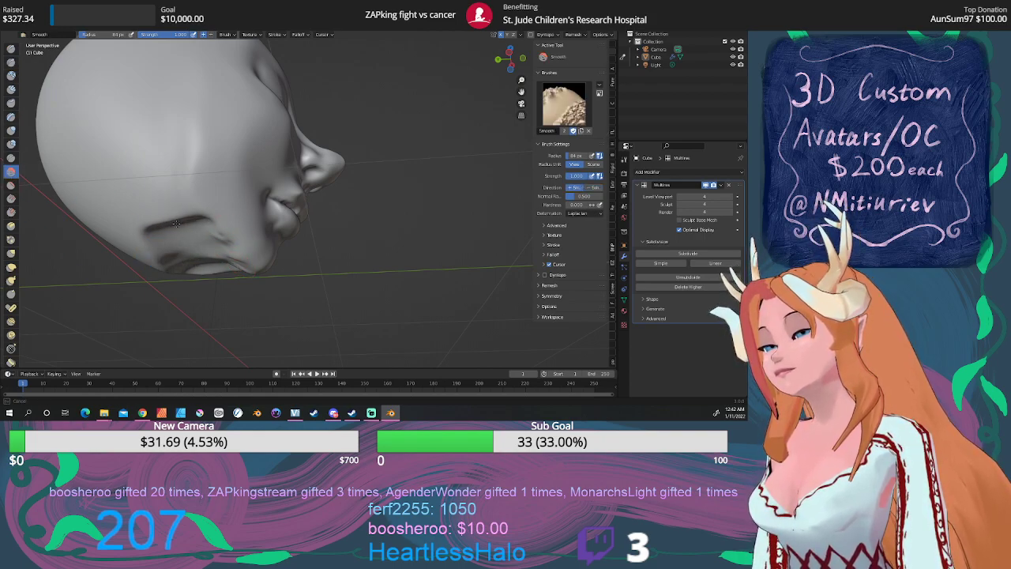
pyautogui.moveTo(175, 225); pyautogui.dragTo(193, 237)
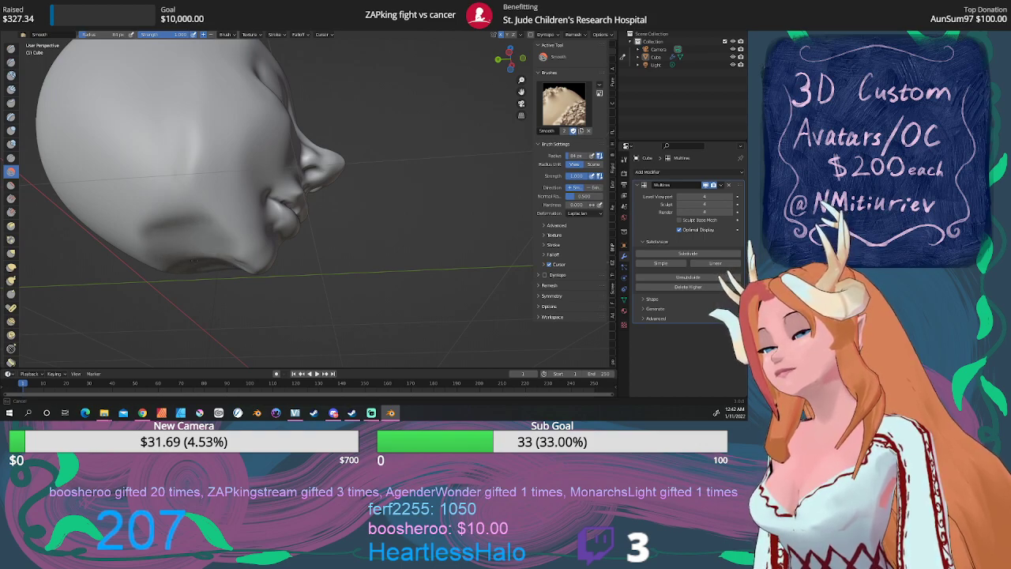
pyautogui.moveTo(203, 264); pyautogui.dragTo(210, 270)
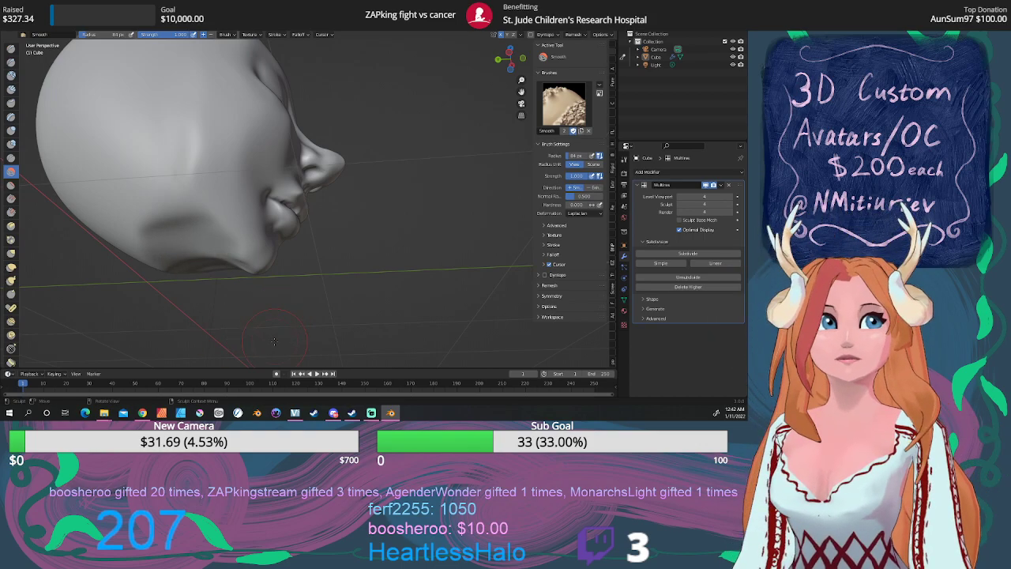
# Carve the line of the closed eye across the eye socket with the Draw Sharp brush
pyautogui.moveTo(253, 324)
pyautogui.mouseDown(button='middle')
pyautogui.moveTo(262, 300)
pyautogui.moveTo(373, 257)
pyautogui.mouseUp(button='middle')
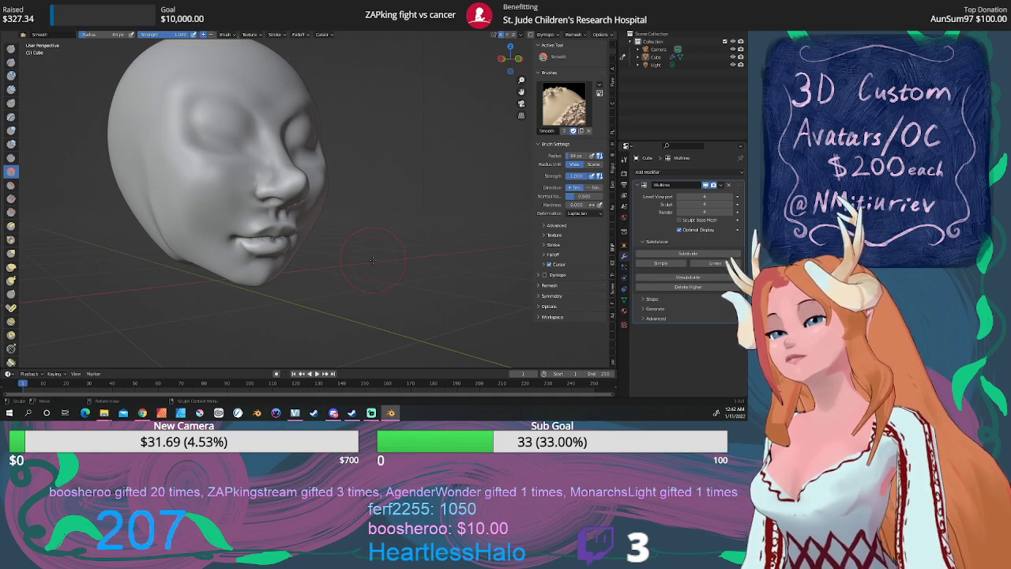
pyautogui.click(12, 77)
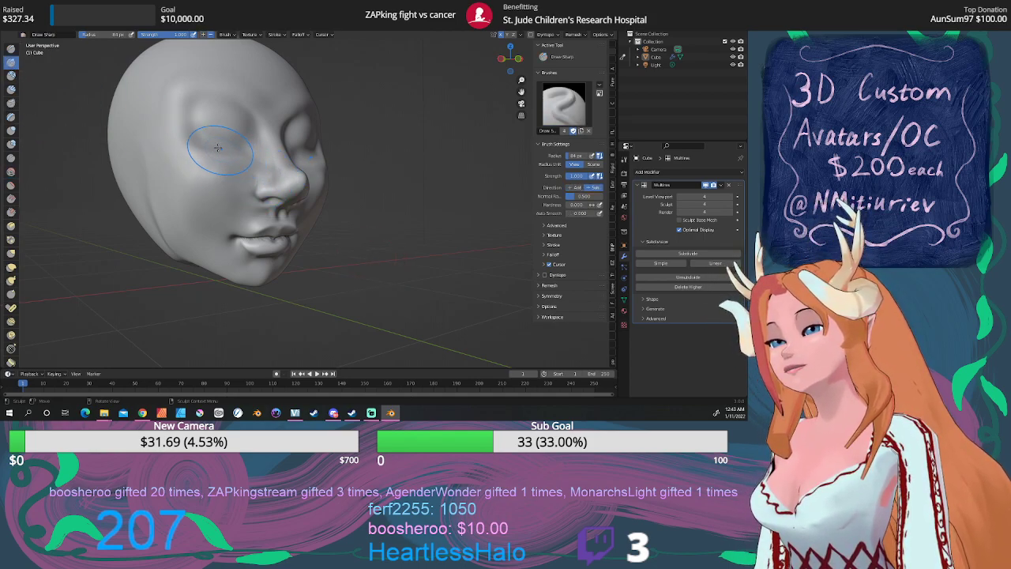
pyautogui.moveTo(198, 142); pyautogui.dragTo(276, 142)
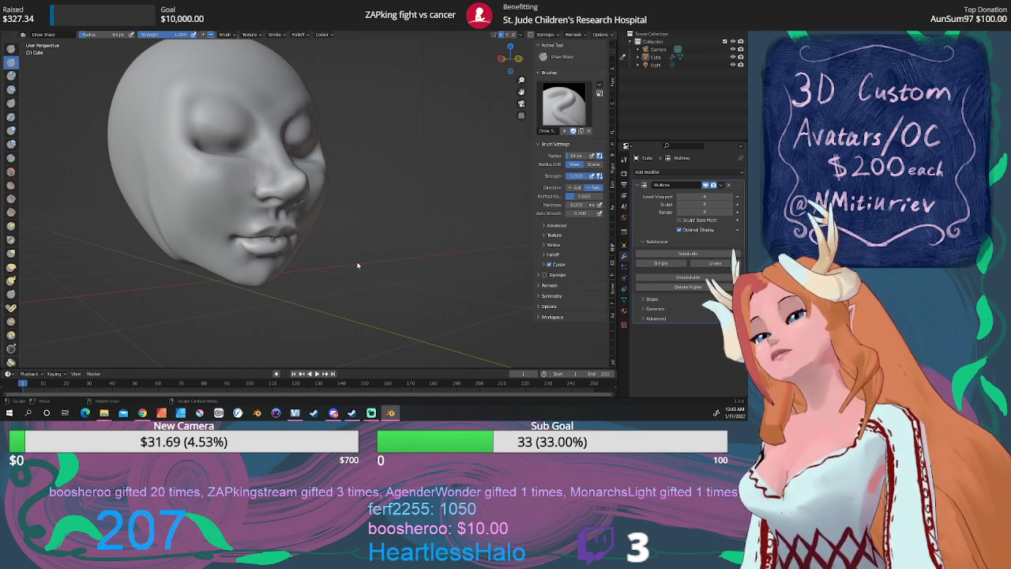
# Crease the closed-eye line, its corners and the upper lid fold with the Crease_Deep brush, and soften the fold with the Smooth brush
pyautogui.moveTo(410, 231)
pyautogui.mouseDown(button='middle')
pyautogui.moveTo(391, 198)
pyautogui.moveTo(405, 142)
pyautogui.moveTo(407, 160)
pyautogui.mouseUp(button='middle')
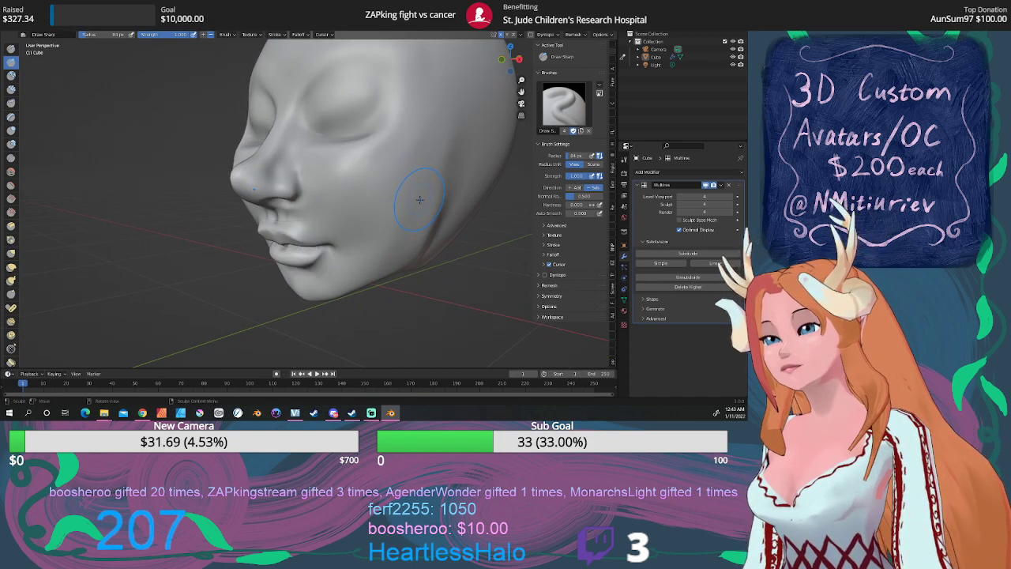
pyautogui.click(12, 159)
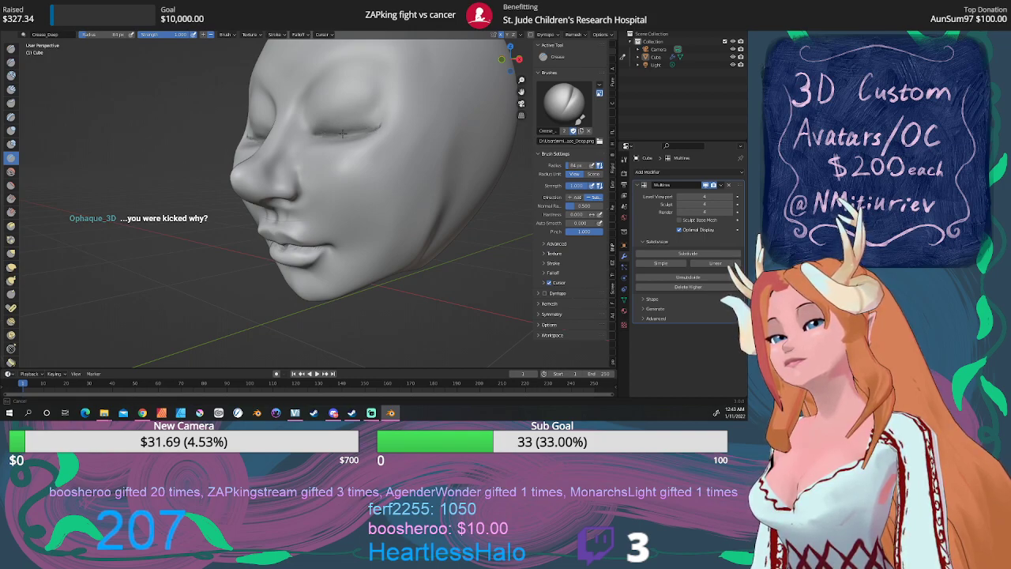
pyautogui.moveTo(381, 119); pyautogui.dragTo(369, 129)
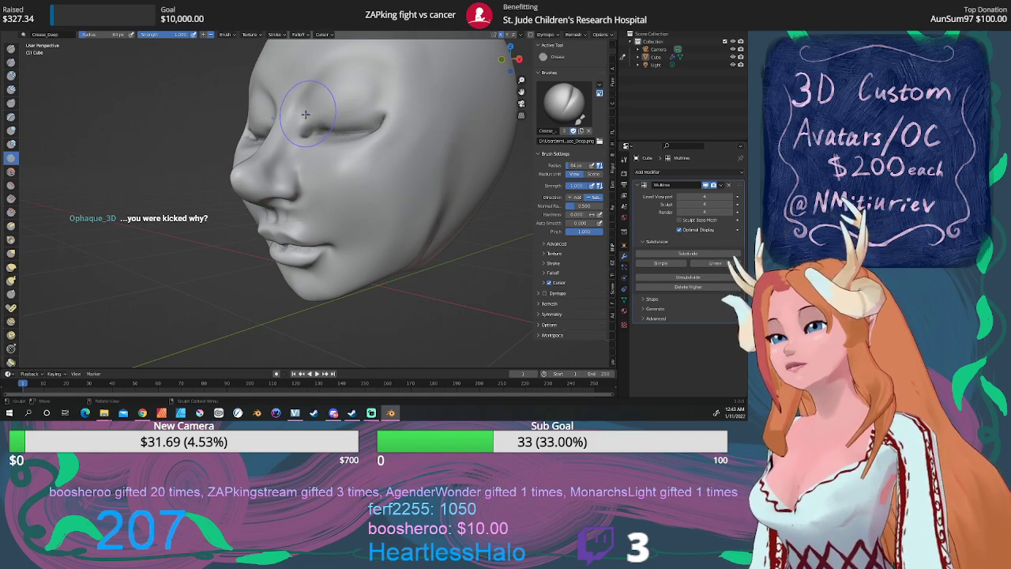
pyautogui.moveTo(307, 115)
pyautogui.mouseDown()
pyautogui.moveTo(323, 82)
pyautogui.moveTo(357, 66)
pyautogui.mouseUp()
pyautogui.moveTo(311, 95)
pyautogui.mouseDown()
pyautogui.moveTo(335, 75)
pyautogui.moveTo(381, 72)
pyautogui.moveTo(392, 91)
pyautogui.mouseUp()
pyautogui.click(380, 72)
pyautogui.click(11, 171)
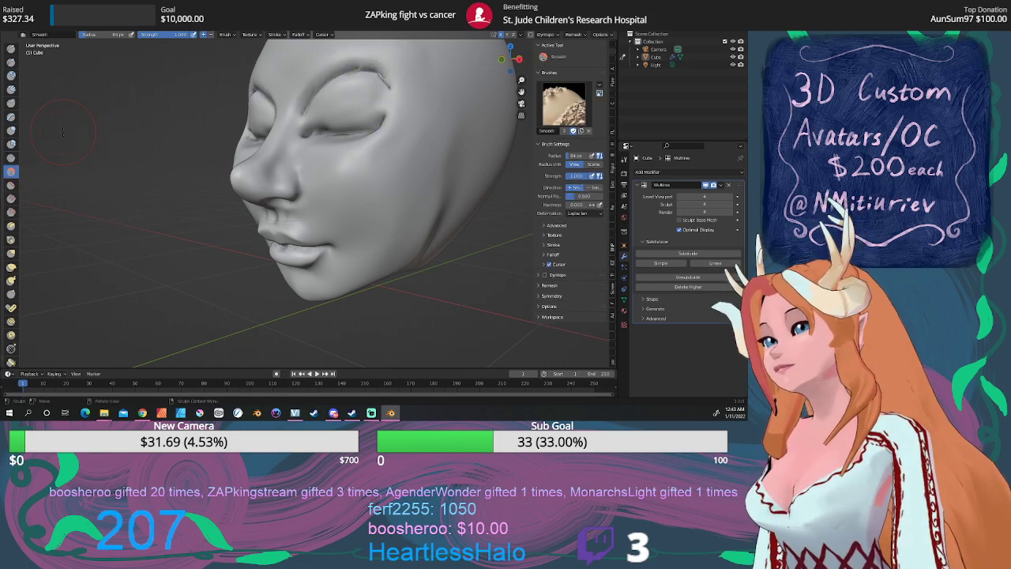
pyautogui.moveTo(338, 88)
pyautogui.mouseDown()
pyautogui.moveTo(315, 109)
pyautogui.moveTo(334, 84)
pyautogui.moveTo(413, 83)
pyautogui.mouseUp()
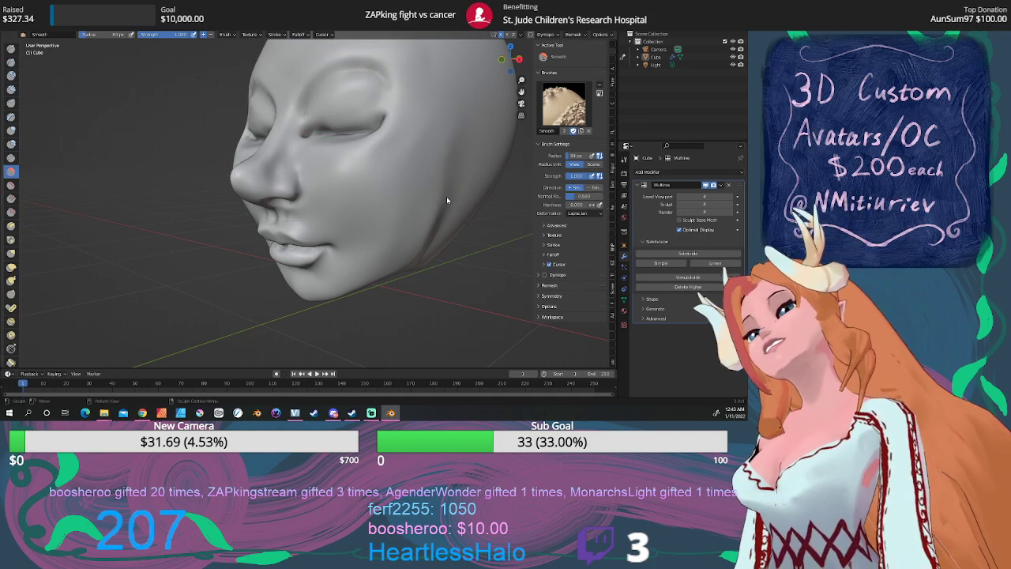
# Try shaping the brow above the closed eye with the Draw Sharp and Layer brushes, undoing each stroke
pyautogui.moveTo(424, 237); pyautogui.dragTo(379, 232, button='middle')
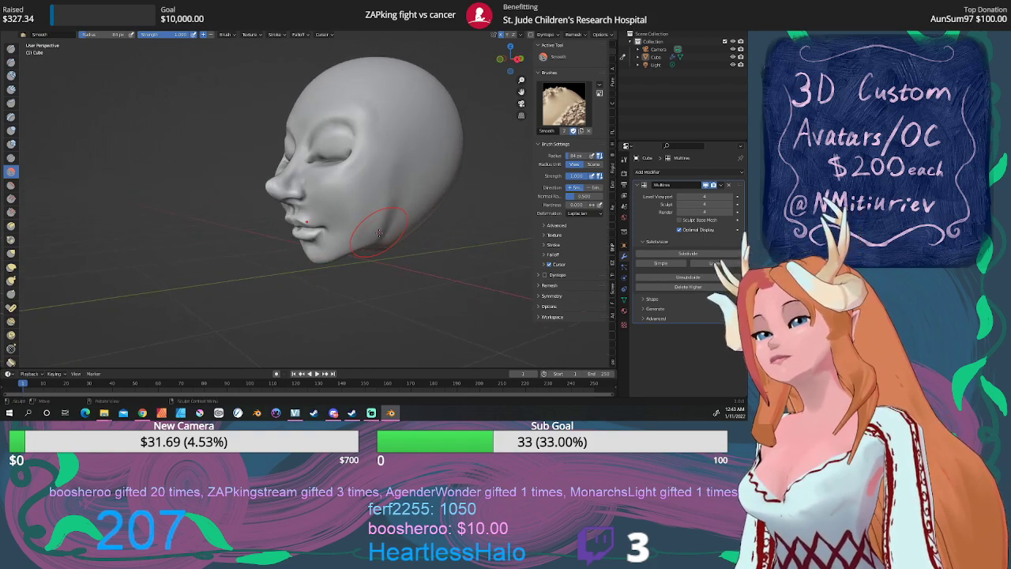
pyautogui.click(11, 62)
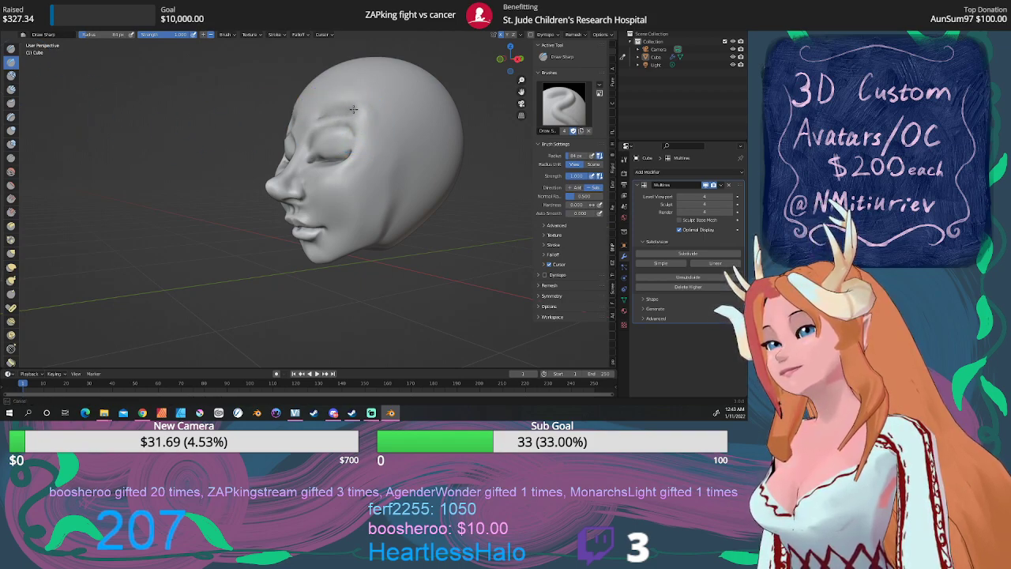
pyautogui.hotkey('ctrl', 'z')
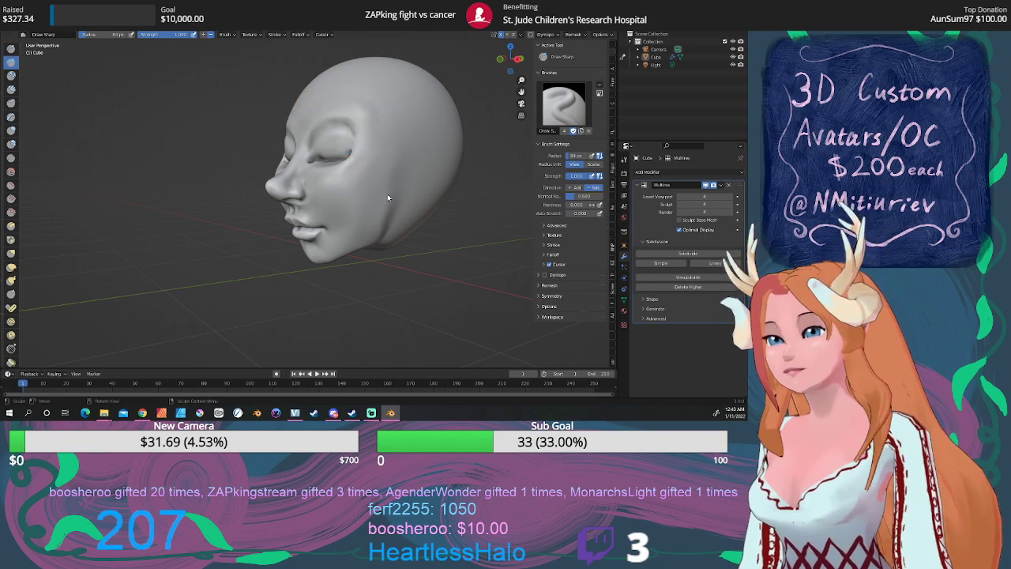
pyautogui.click(11, 118)
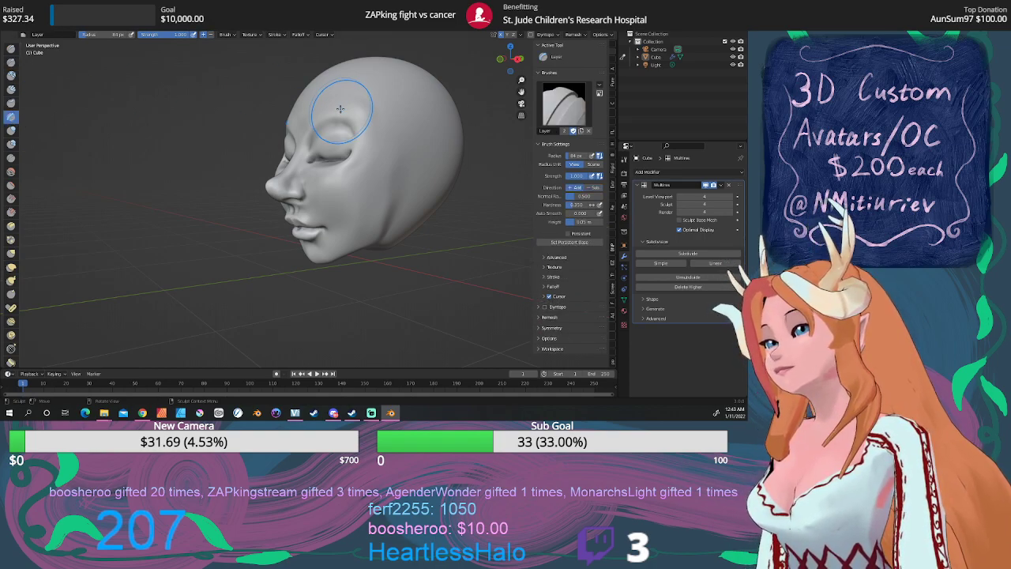
pyautogui.moveTo(341, 109)
pyautogui.mouseDown()
pyautogui.moveTo(332, 118)
pyautogui.moveTo(364, 105)
pyautogui.moveTo(368, 112)
pyautogui.mouseUp()
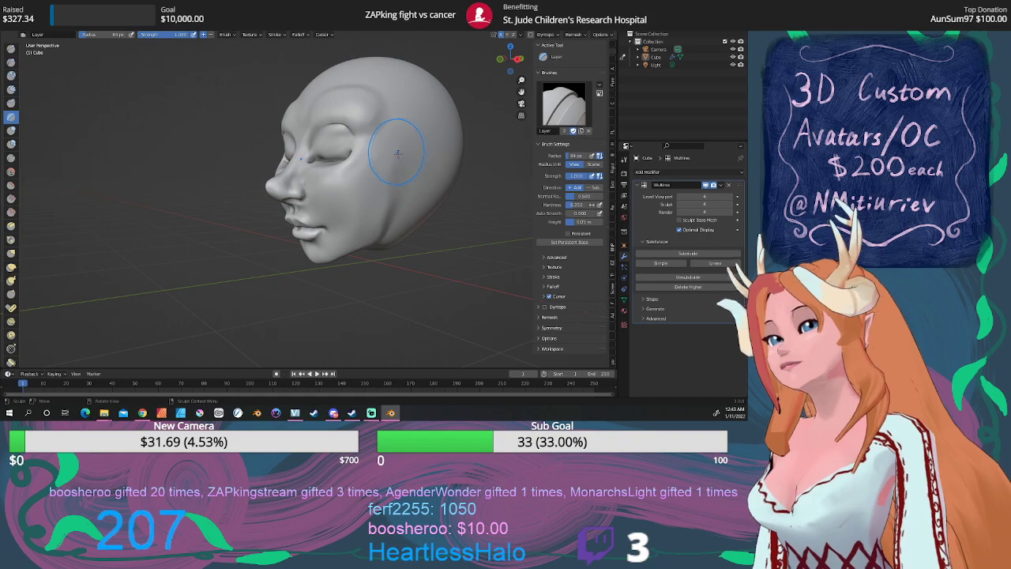
pyautogui.hotkey('ctrl', 'z')
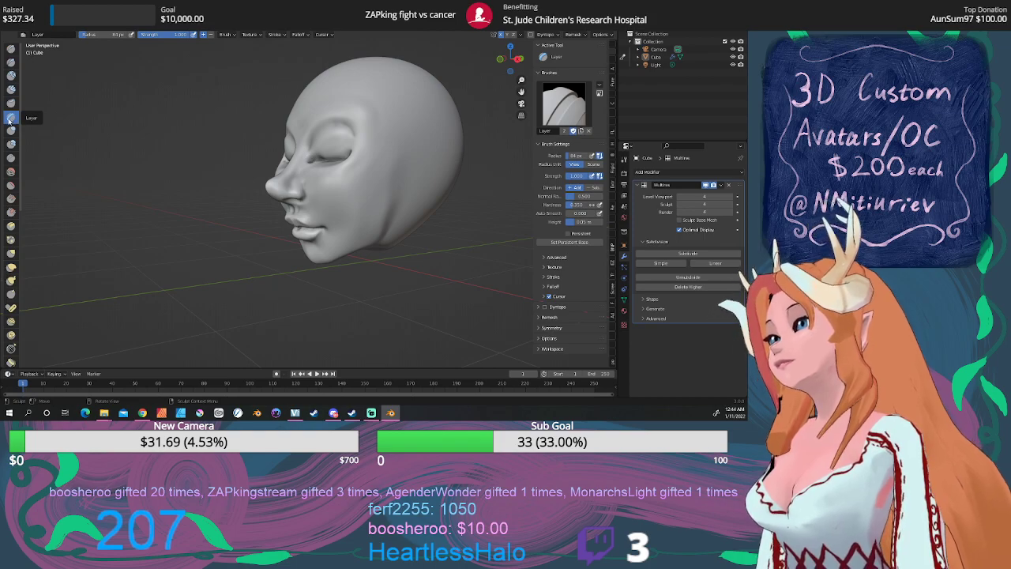
# Reduce the Layer brush radius and build up the brow ridge above the closed eye
pyautogui.click(564, 111)
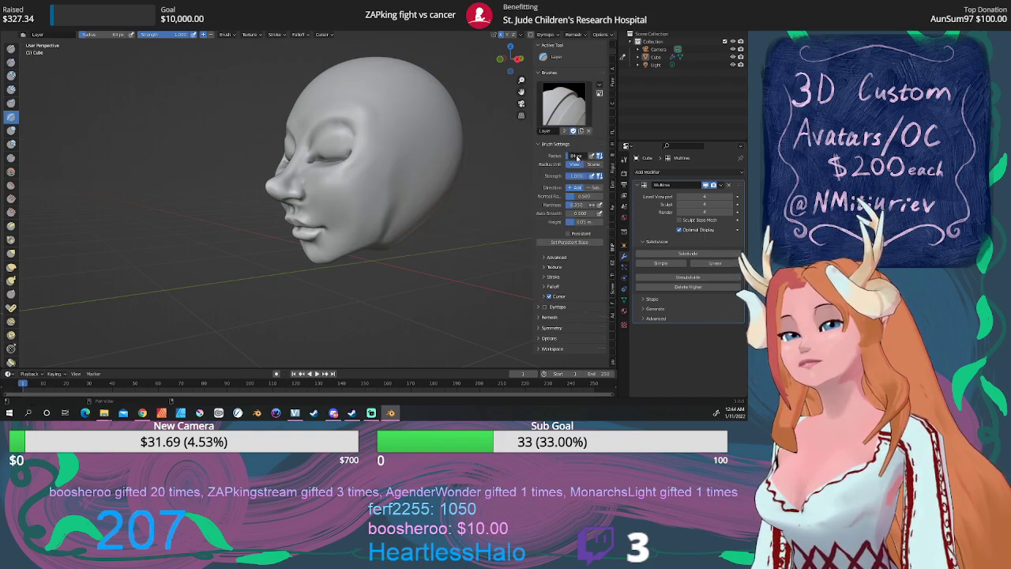
pyautogui.moveTo(569, 158); pyautogui.dragTo(573, 161)
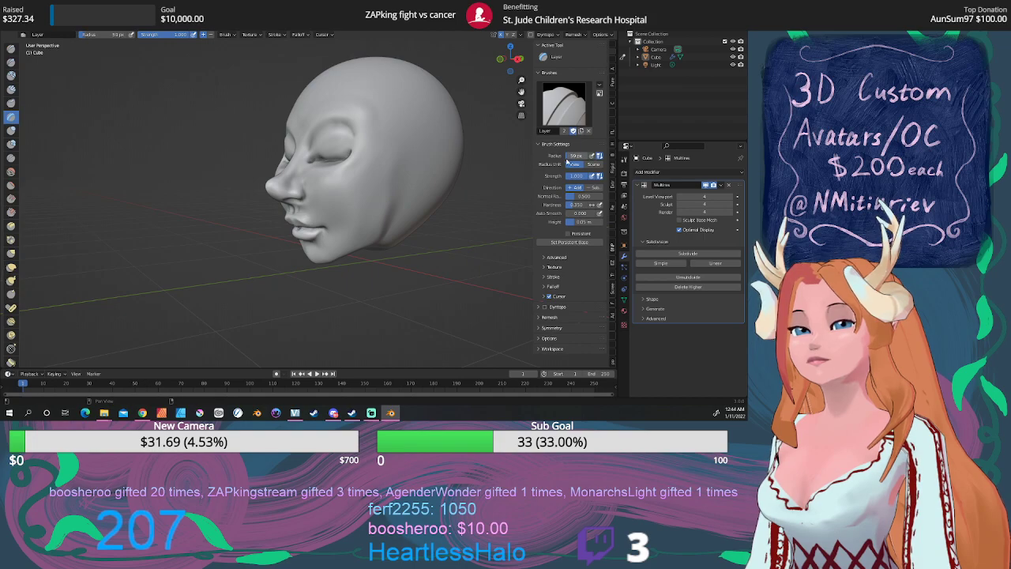
pyautogui.moveTo(316, 119); pyautogui.dragTo(343, 113)
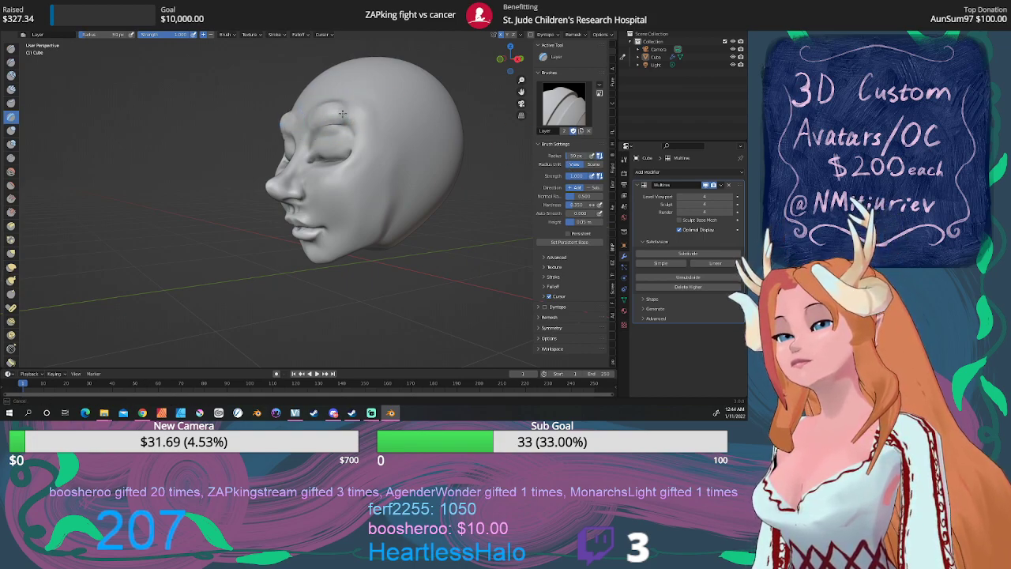
# Blend the raised brow into the upper lid and forehead and soften the outer eye area with the Smooth brush
pyautogui.click(22, 167)
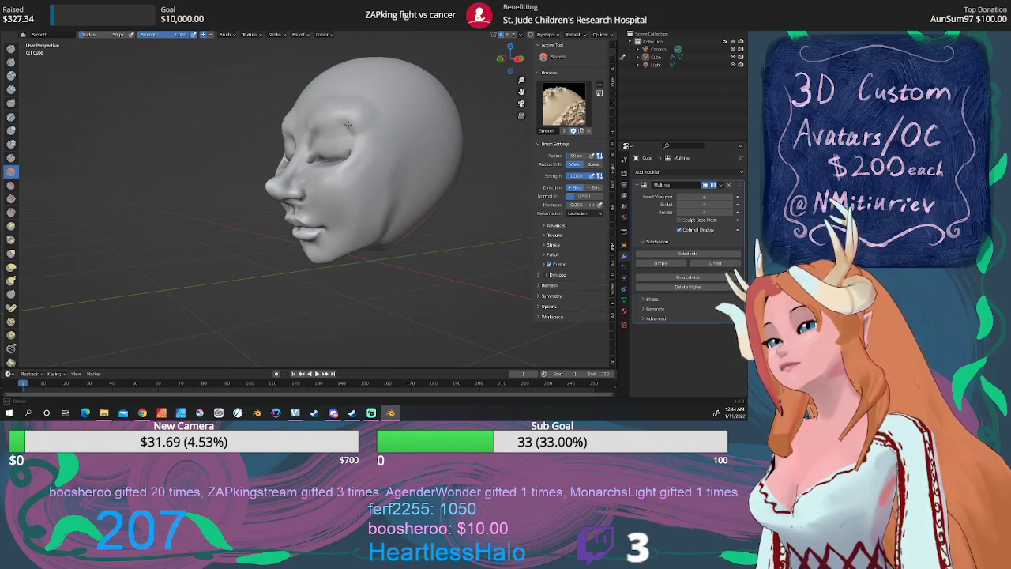
pyautogui.moveTo(348, 125); pyautogui.dragTo(355, 124)
pyautogui.moveTo(355, 124)
pyautogui.mouseDown()
pyautogui.moveTo(367, 128)
pyautogui.moveTo(330, 105)
pyautogui.moveTo(398, 130)
pyautogui.moveTo(372, 157)
pyautogui.moveTo(370, 146)
pyautogui.moveTo(355, 166)
pyautogui.moveTo(350, 158)
pyautogui.mouseUp()
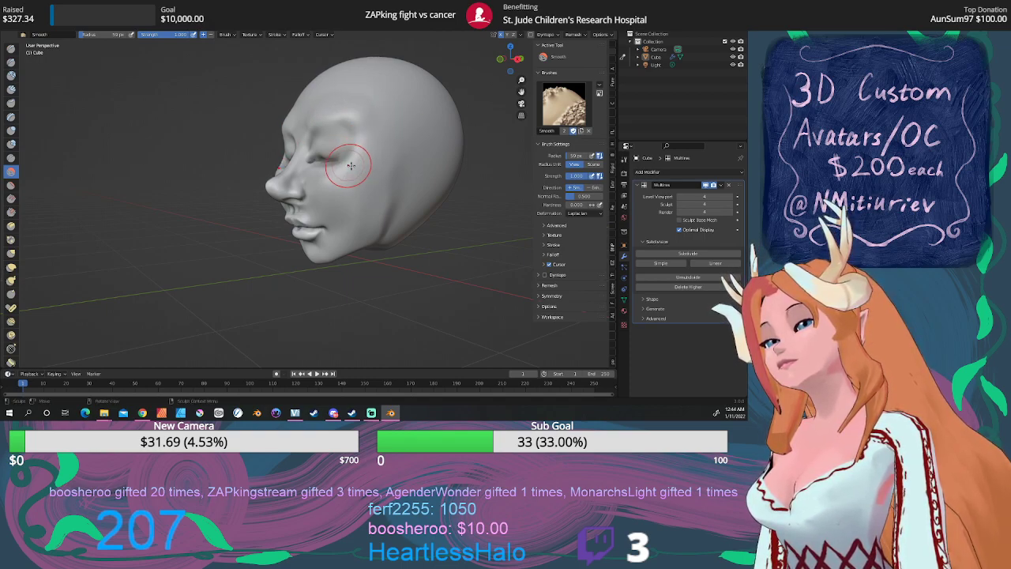
pyautogui.moveTo(510, 60); pyautogui.dragTo(602, 65)
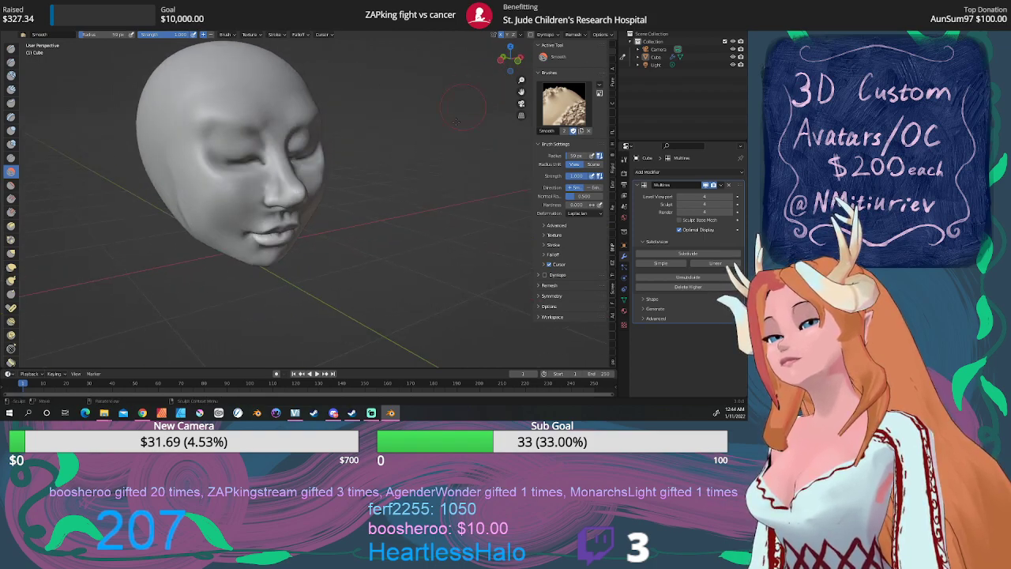
pyautogui.scroll(-3, 393, 204)
pyautogui.moveTo(393, 203); pyautogui.dragTo(360, 192, button='middle')
pyautogui.scroll(2, 351, 183)
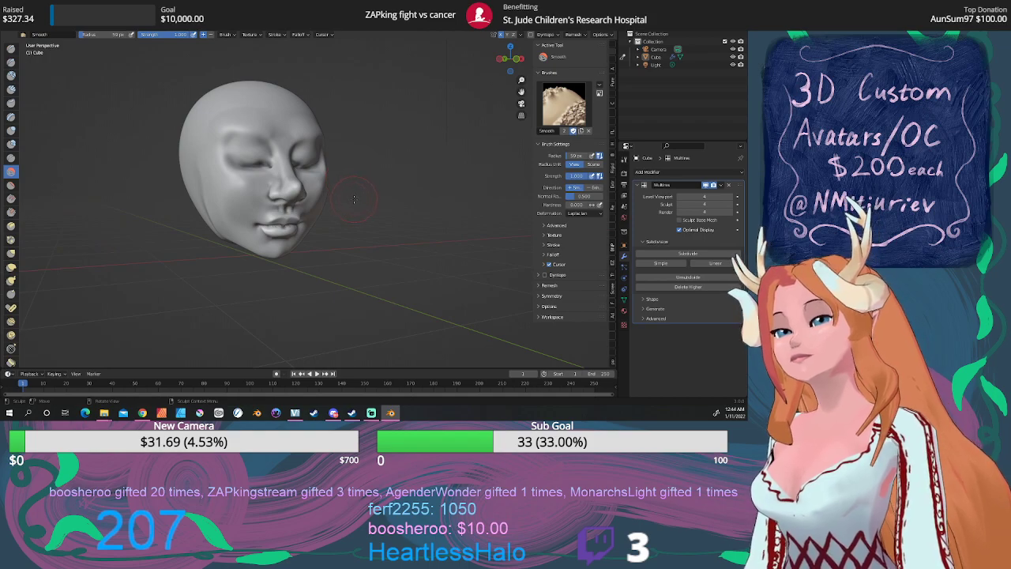
pyautogui.moveTo(280, 113); pyautogui.dragTo(281, 120)
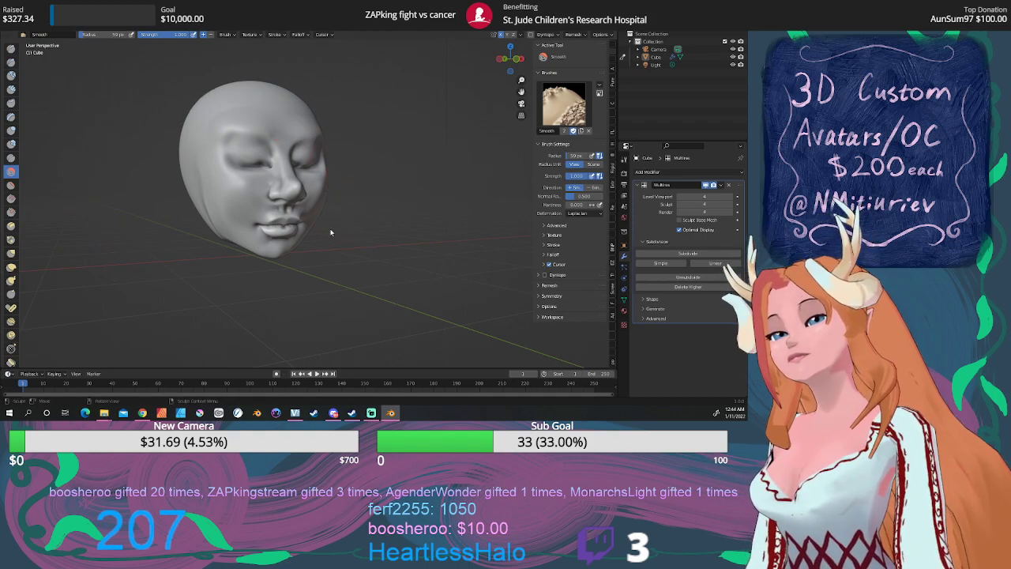
# Build up the forehead and temple from the right side and front with the Orb_ClayTubes_Smooth brush
pyautogui.moveTo(331, 232); pyautogui.dragTo(301, 212, button='middle')
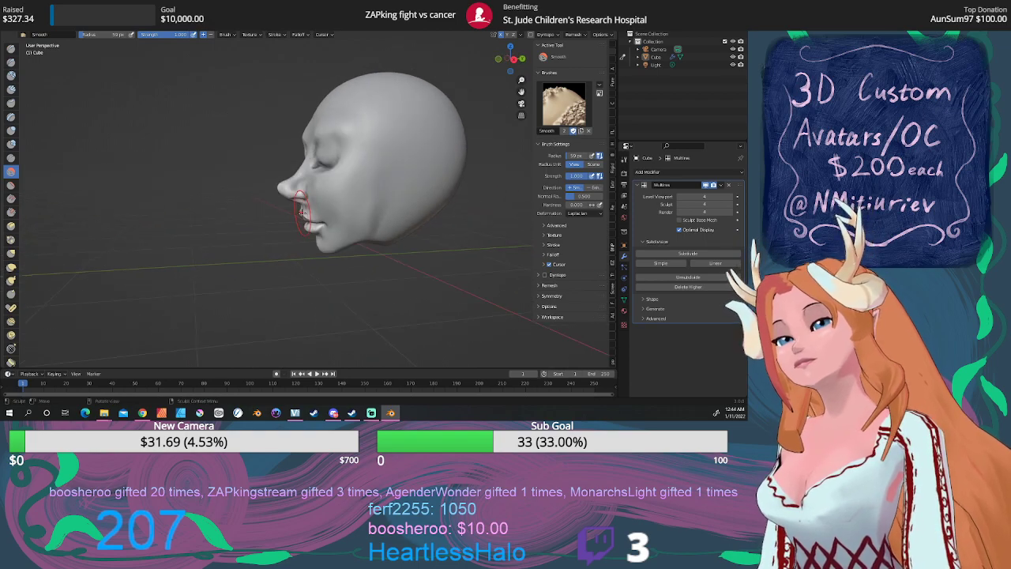
pyautogui.press('KP_3')
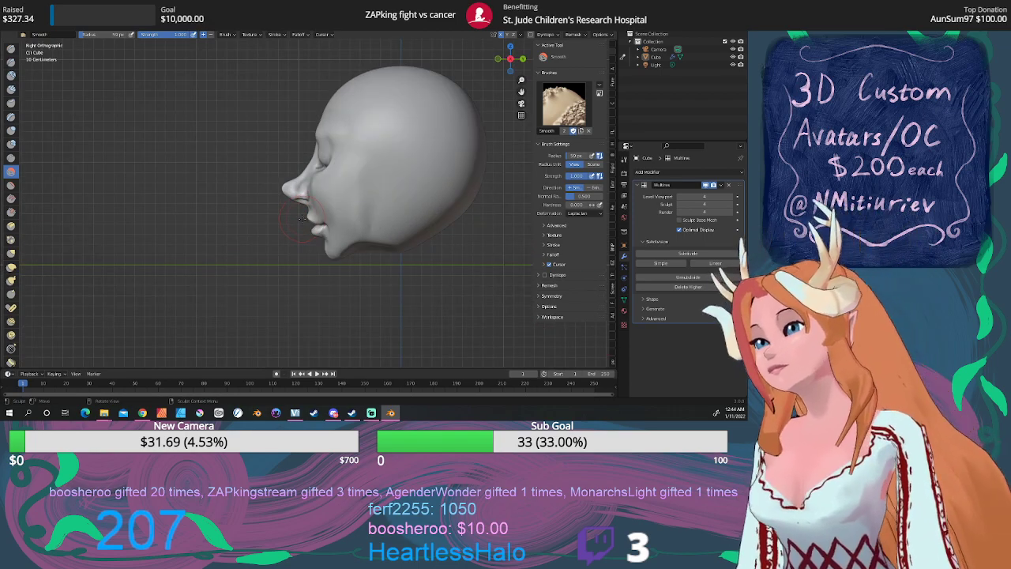
pyautogui.click(12, 186)
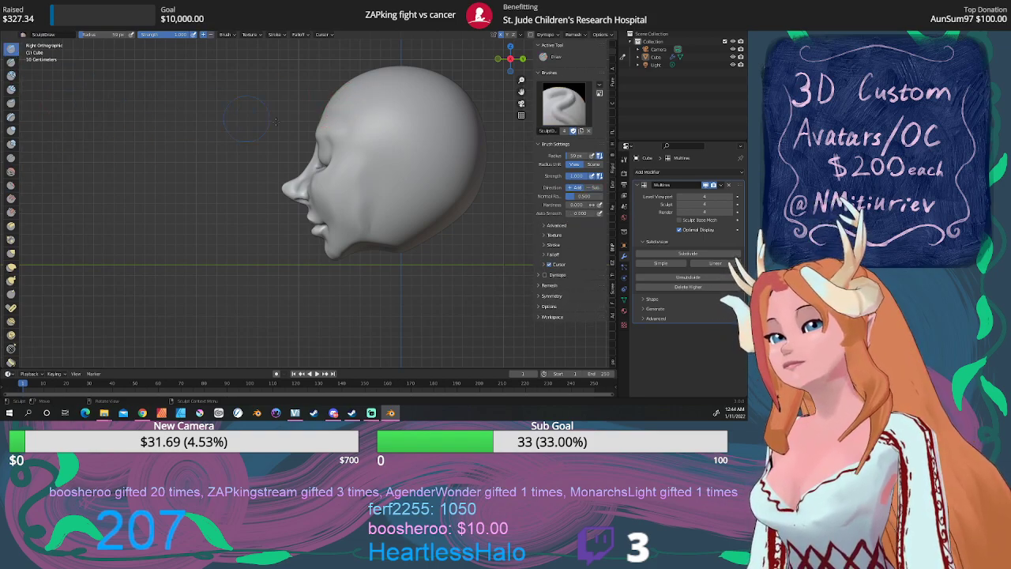
pyautogui.click(565, 105)
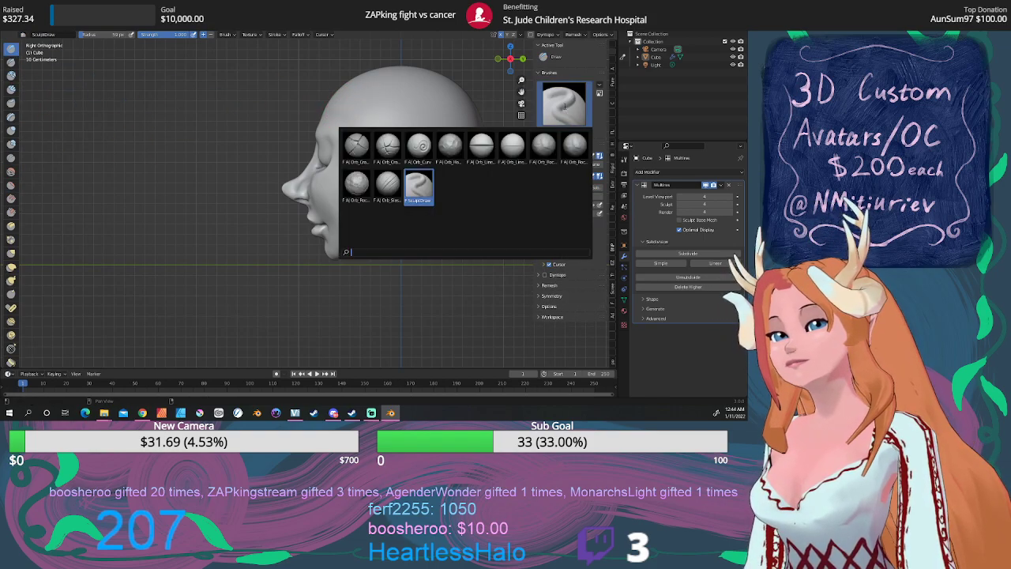
pyautogui.click(12, 75)
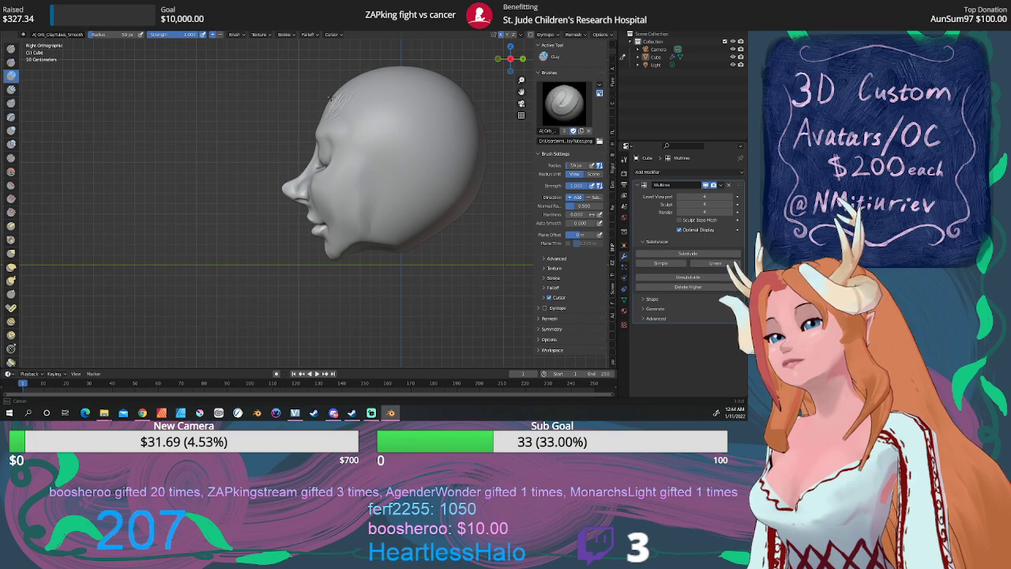
pyautogui.moveTo(328, 96)
pyautogui.mouseDown()
pyautogui.moveTo(348, 90)
pyautogui.moveTo(324, 119)
pyautogui.moveTo(323, 101)
pyautogui.moveTo(361, 83)
pyautogui.moveTo(340, 118)
pyautogui.moveTo(379, 95)
pyautogui.moveTo(369, 151)
pyautogui.mouseUp()
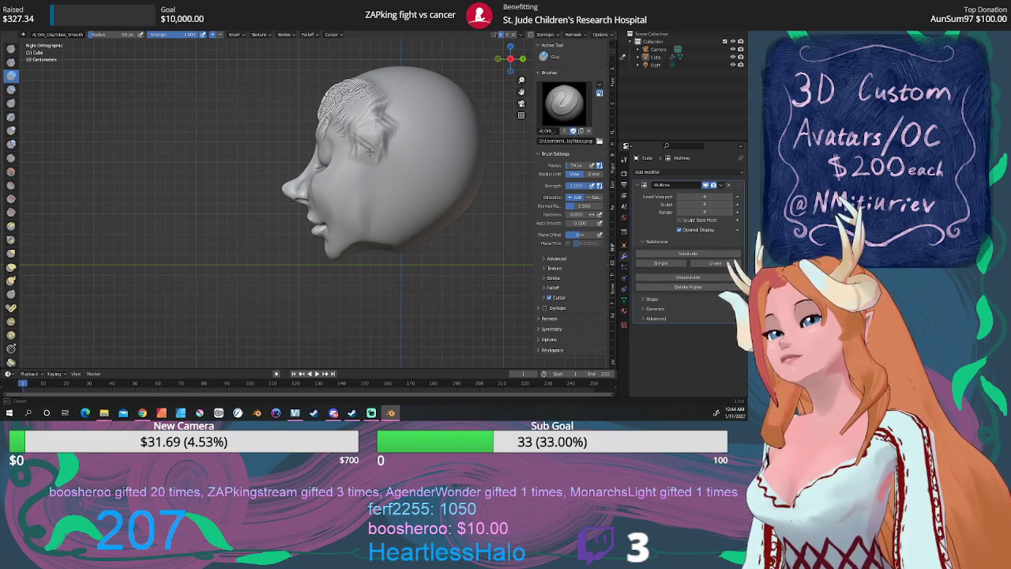
pyautogui.moveTo(502, 76); pyautogui.dragTo(493, 79)
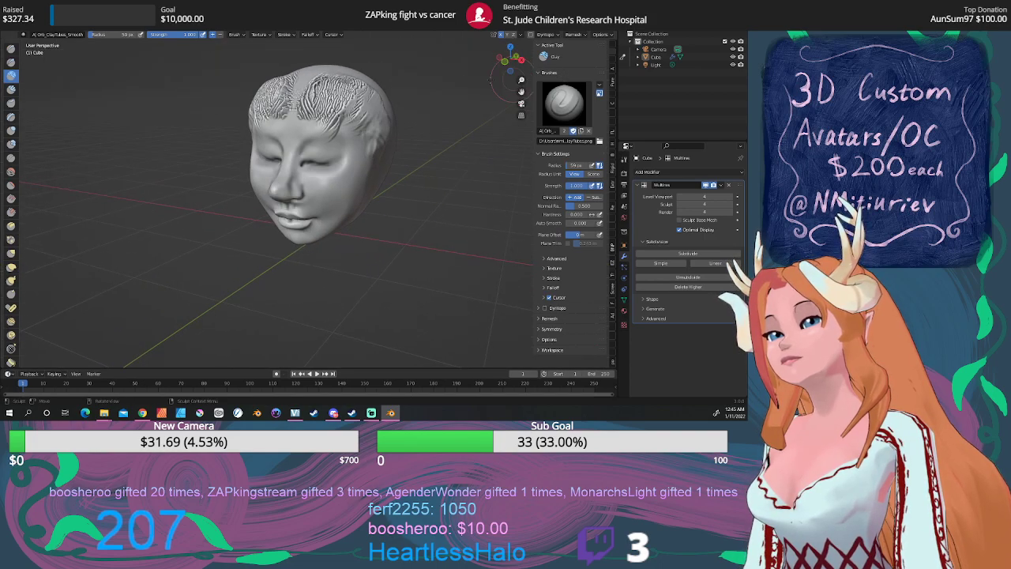
pyautogui.moveTo(313, 101)
pyautogui.mouseDown()
pyautogui.moveTo(295, 112)
pyautogui.moveTo(294, 101)
pyautogui.moveTo(315, 96)
pyautogui.moveTo(308, 91)
pyautogui.moveTo(324, 99)
pyautogui.moveTo(288, 97)
pyautogui.moveTo(312, 82)
pyautogui.moveTo(316, 119)
pyautogui.moveTo(348, 121)
pyautogui.moveTo(360, 76)
pyautogui.mouseUp()
# Smooth the built-up forehead and reshape the temples and side of the skull with a larger Grab brush, blending the transitions
pyautogui.click(11, 170)
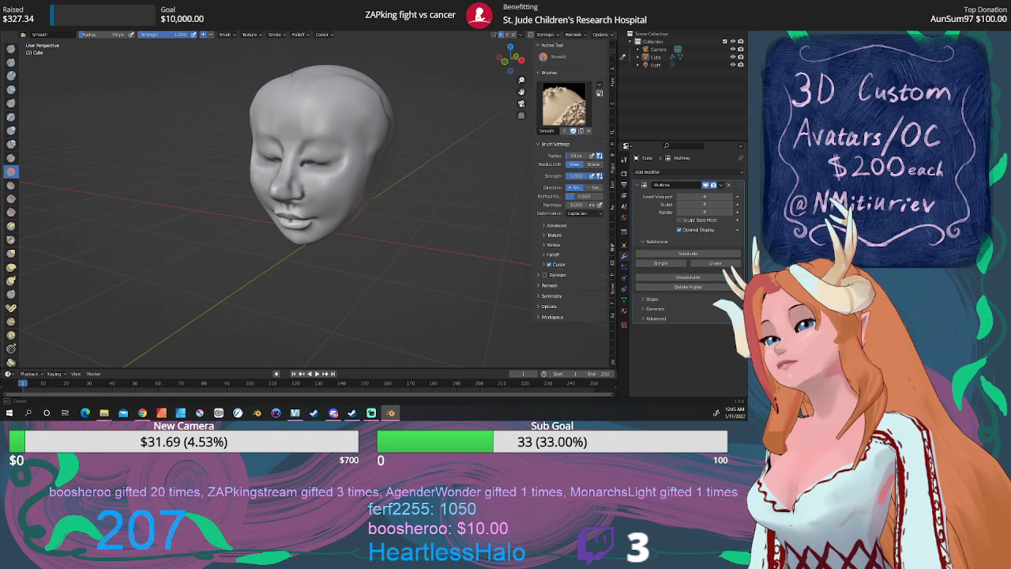
pyautogui.press('g')
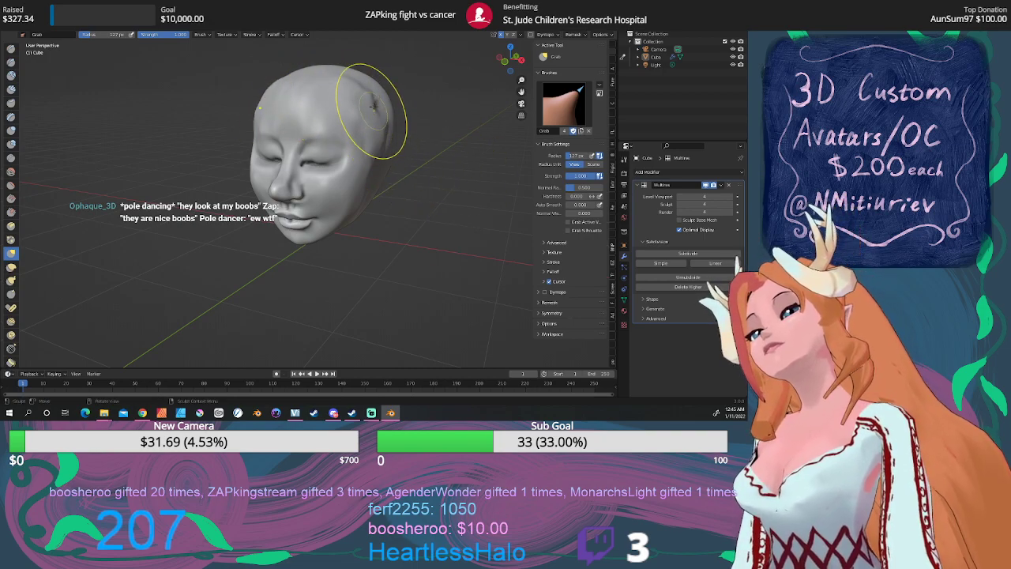
pyautogui.click(11, 171)
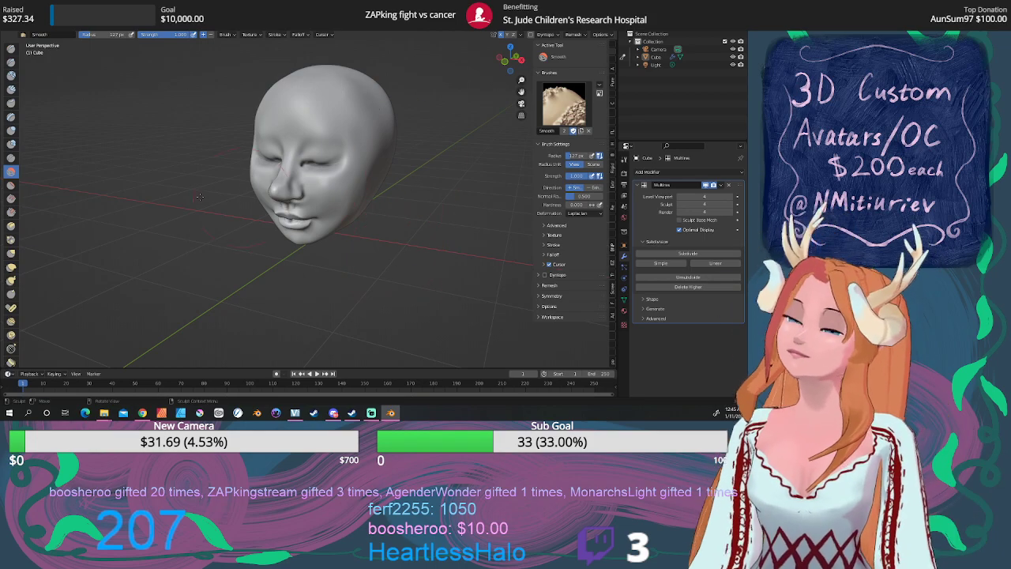
# Switch to the Clay Add Layer brush with a smaller radius and undo the trial strokes across the brows
pyautogui.click(11, 92)
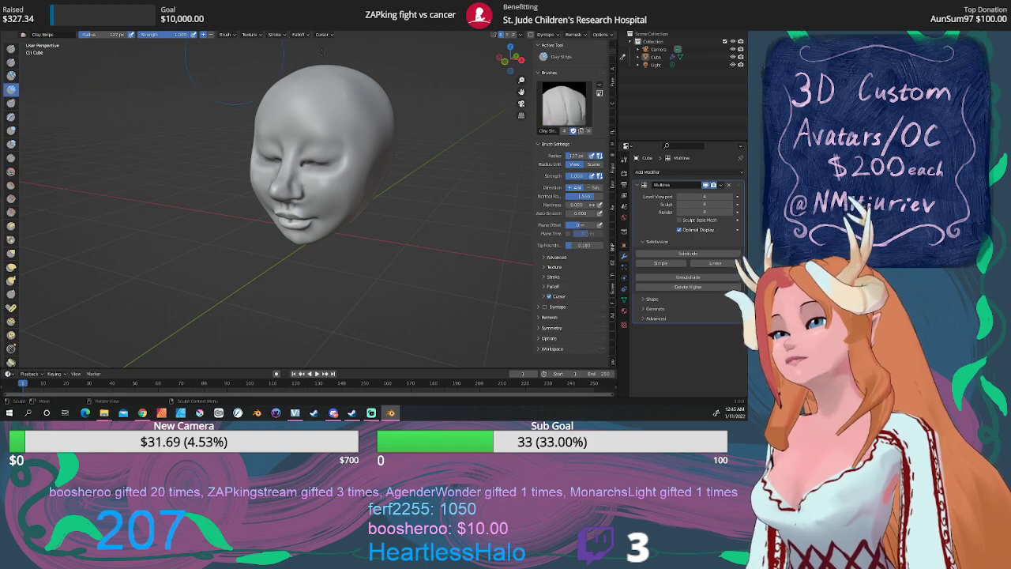
pyautogui.click(570, 105)
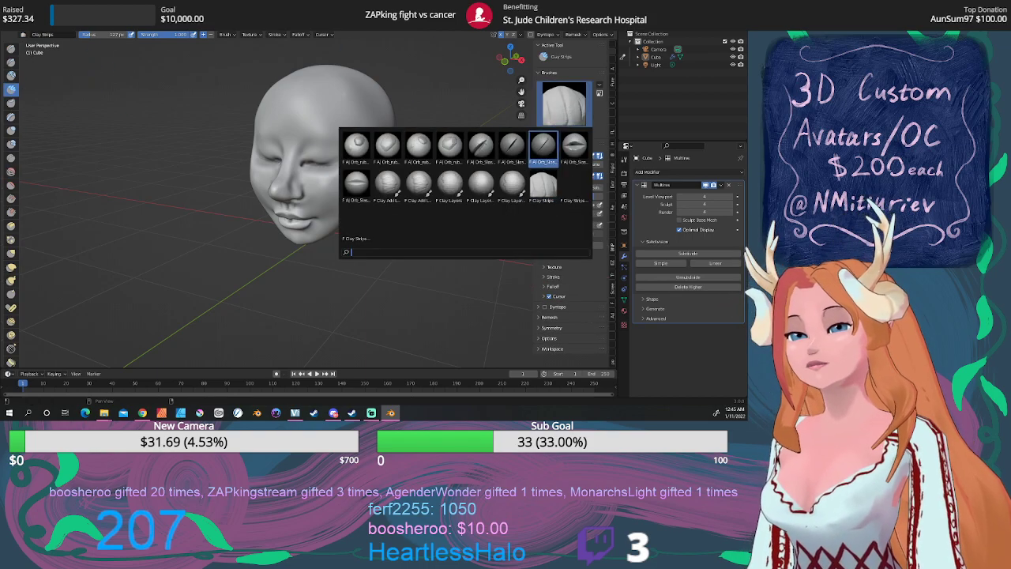
pyautogui.click(396, 153)
pyautogui.click(563, 105)
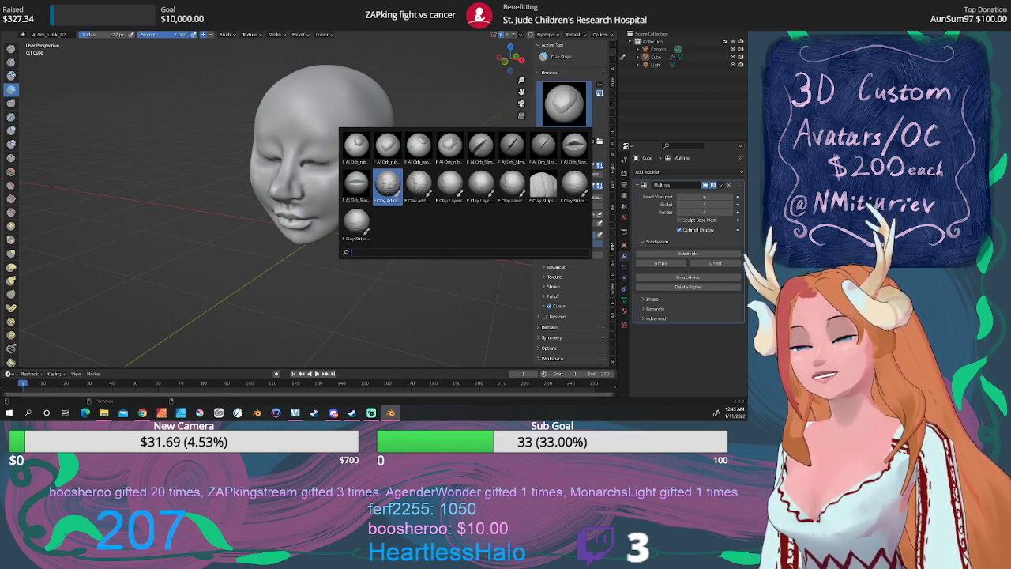
pyautogui.click(387, 184)
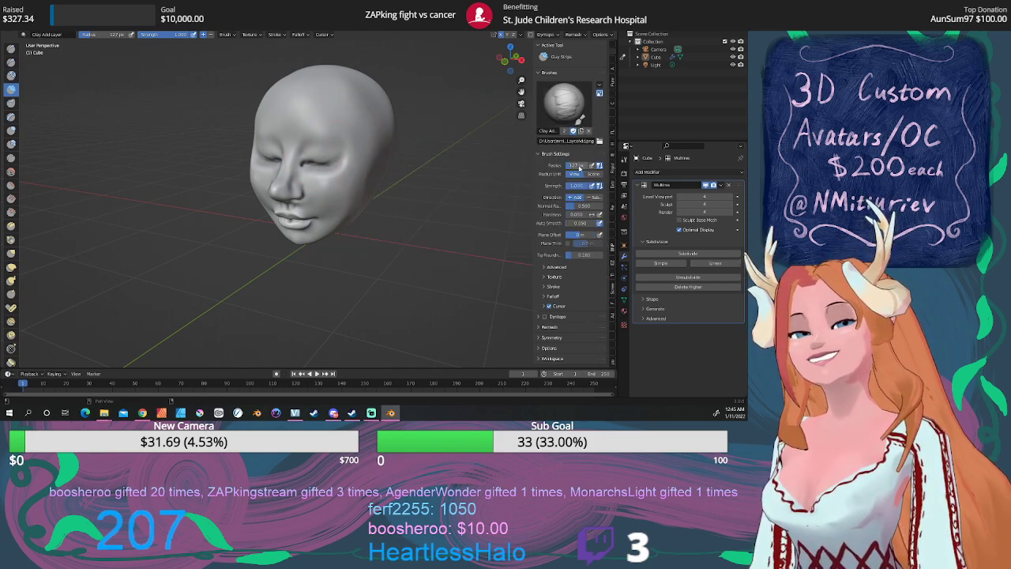
pyautogui.write('17')
pyautogui.press('Return')
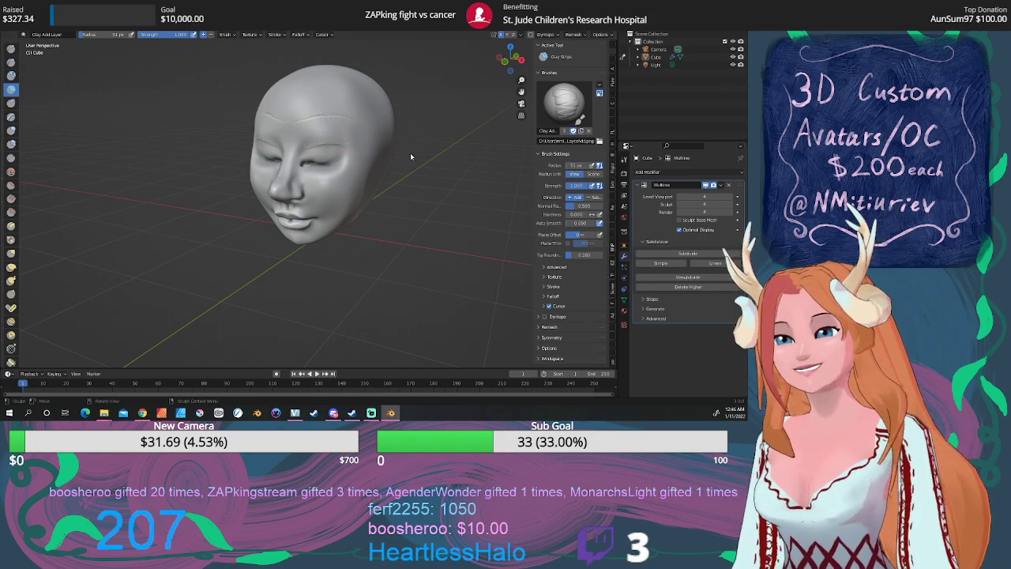
pyautogui.hotkey('ctrl', 'z')
pyautogui.hotkey('ctrl', 'z')
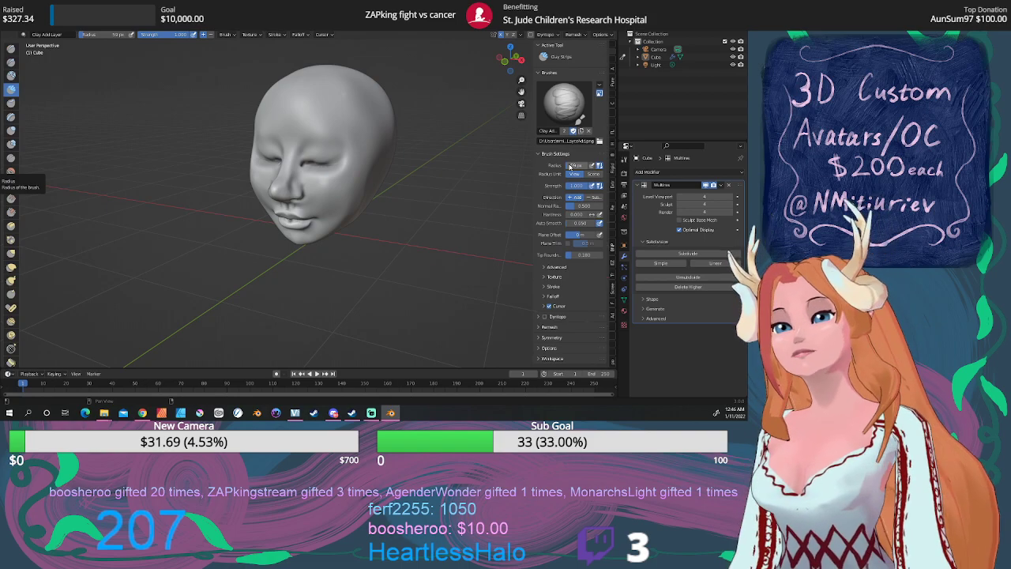
# Build up the brow ridges and forehead from the front with layered Clay Add Layer strokes
pyautogui.scroll(2, 388, 185)
pyautogui.moveTo(388, 185); pyautogui.dragTo(439, 199, button='middle')
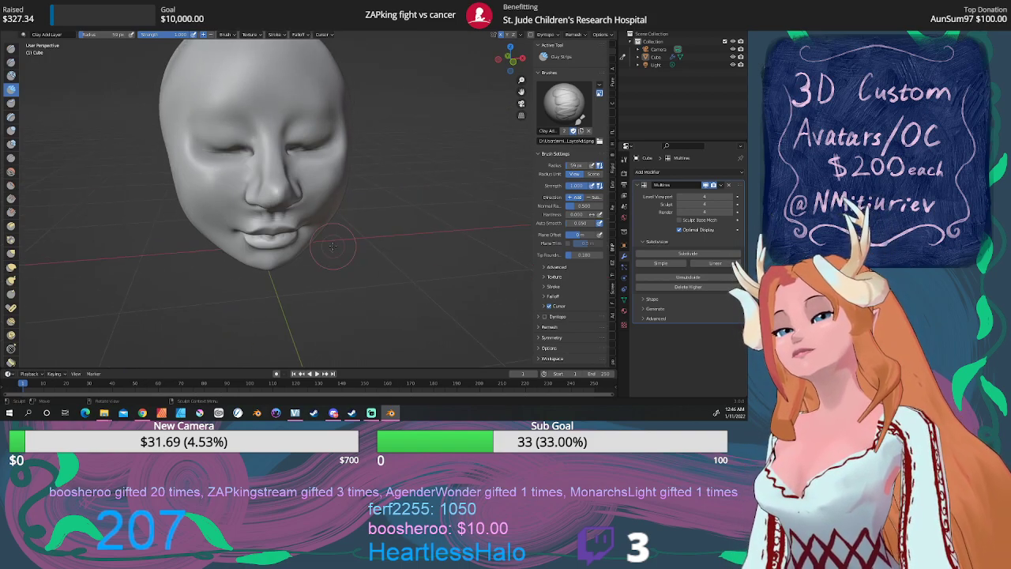
pyautogui.moveTo(333, 247)
pyautogui.mouseDown(button='middle')
pyautogui.moveTo(351, 190)
pyautogui.moveTo(335, 192)
pyautogui.moveTo(384, 192)
pyautogui.mouseUp(button='middle')
pyautogui.scroll(-3, 352, 190)
pyautogui.scroll(2, 348, 200)
pyautogui.moveTo(316, 208)
pyautogui.mouseDown(button='middle')
pyautogui.moveTo(298, 223)
pyautogui.moveTo(344, 203)
pyautogui.mouseUp(button='middle')
pyautogui.scroll(2, 380, 186)
pyautogui.moveTo(427, 187); pyautogui.dragTo(327, 180, button='middle')
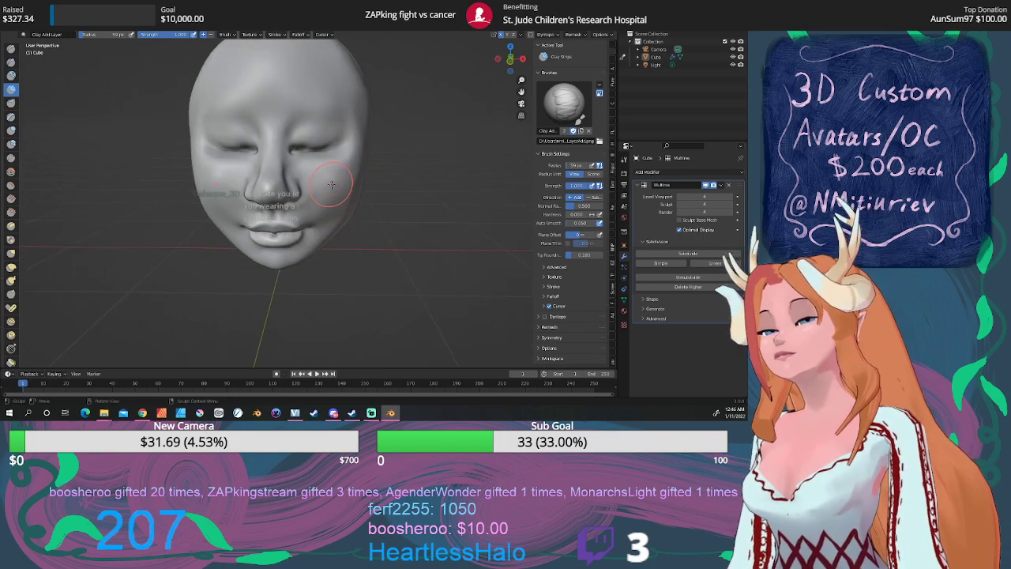
pyautogui.moveTo(292, 114); pyautogui.dragTo(332, 101)
pyautogui.moveTo(294, 112); pyautogui.dragTo(332, 103)
pyautogui.moveTo(297, 110); pyautogui.dragTo(330, 102)
pyautogui.moveTo(297, 109)
pyautogui.mouseDown()
pyautogui.moveTo(327, 102)
pyautogui.moveTo(326, 90)
pyautogui.moveTo(272, 68)
pyautogui.mouseUp()
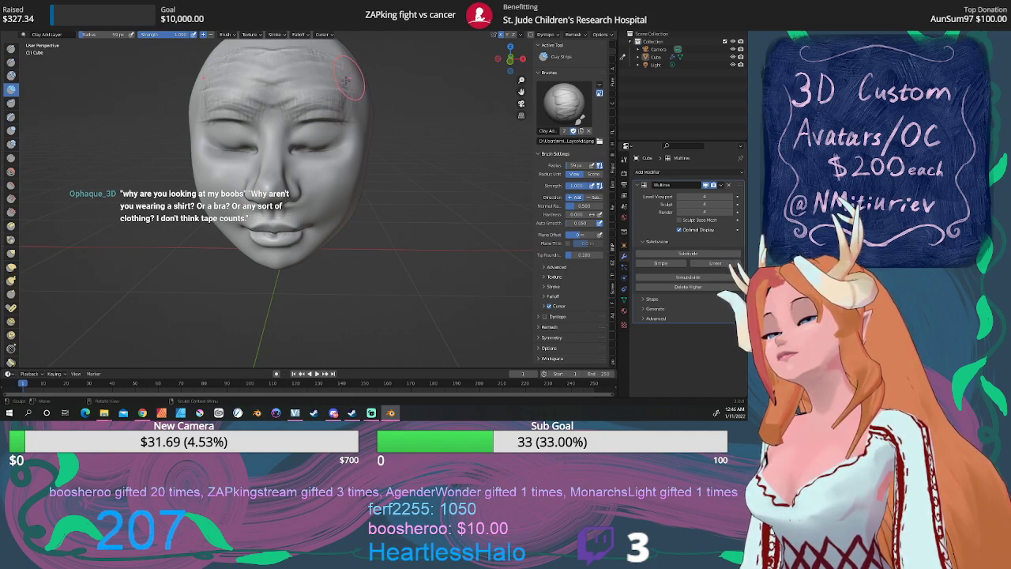
# Blend the layered clay strokes on the forehead and brows with the Smooth brush
pyautogui.click(11, 171)
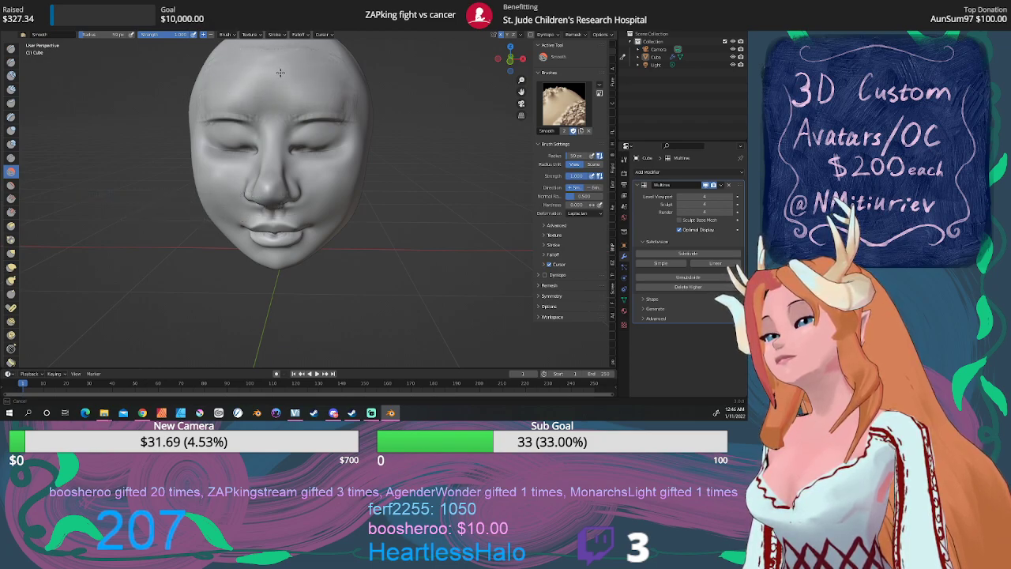
# Smooth the middle of the forehead with the Smooth brush and check the head from several sides
pyautogui.moveTo(295, 88); pyautogui.dragTo(318, 99)
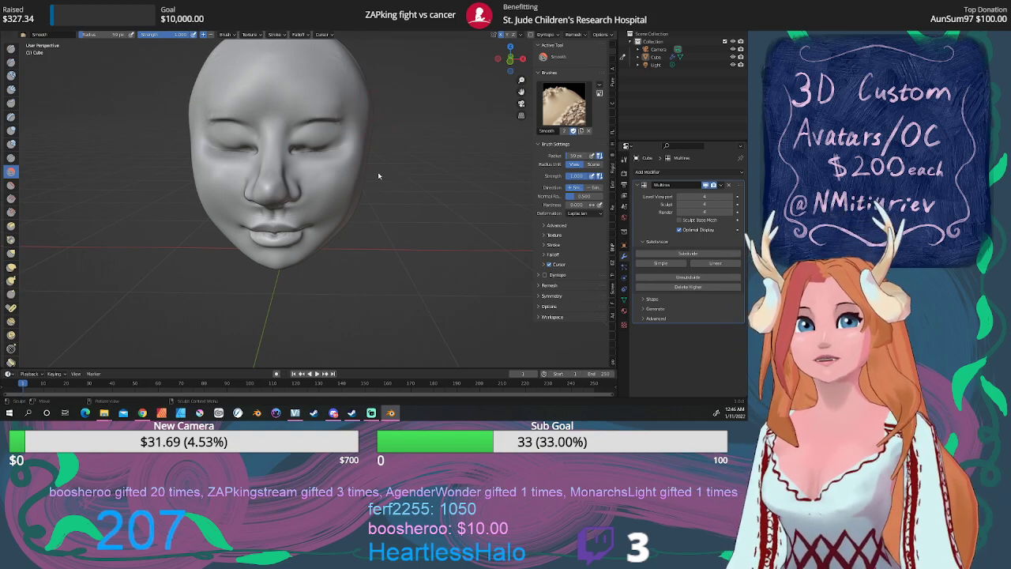
pyautogui.moveTo(392, 173)
pyautogui.mouseDown(button='middle')
pyautogui.moveTo(400, 192)
pyautogui.moveTo(383, 196)
pyautogui.mouseUp(button='middle')
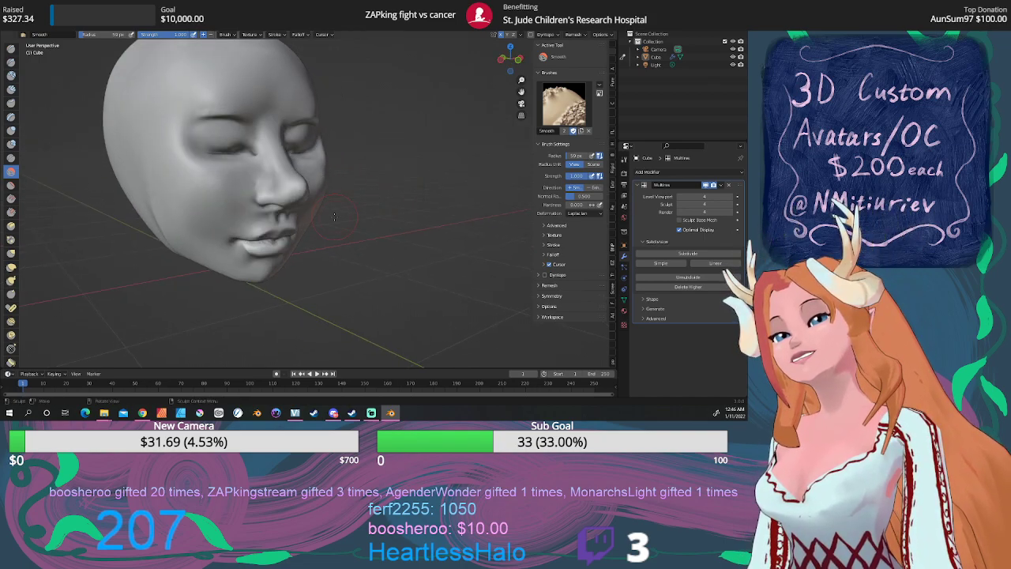
pyautogui.scroll(-3, 384, 196)
pyautogui.moveTo(302, 221); pyautogui.dragTo(309, 202, button='middle')
pyautogui.scroll(-2, 368, 200)
pyautogui.scroll(3, 378, 186)
pyautogui.moveTo(378, 187); pyautogui.dragTo(304, 194, button='middle')
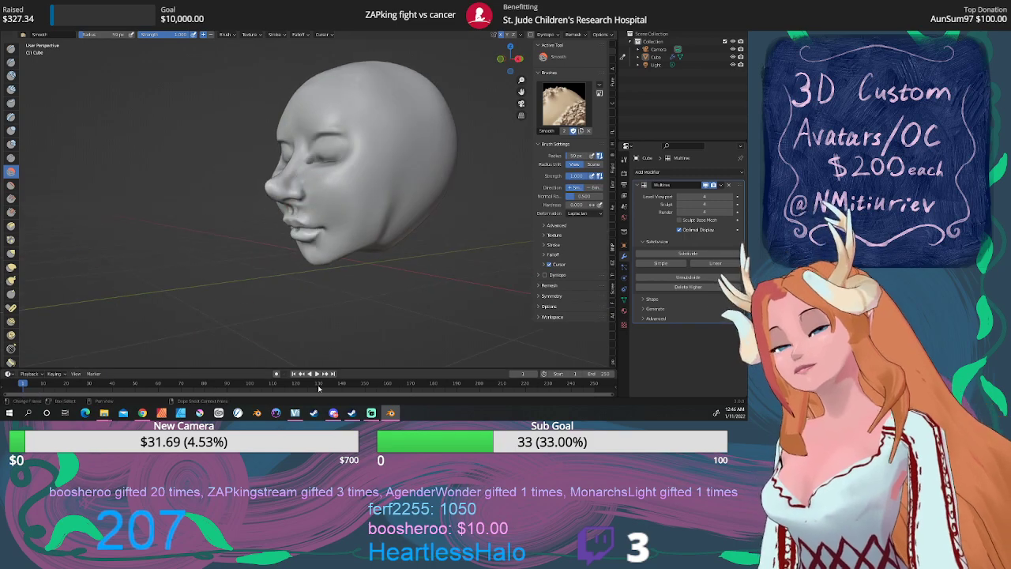
pyautogui.moveTo(334, 412)
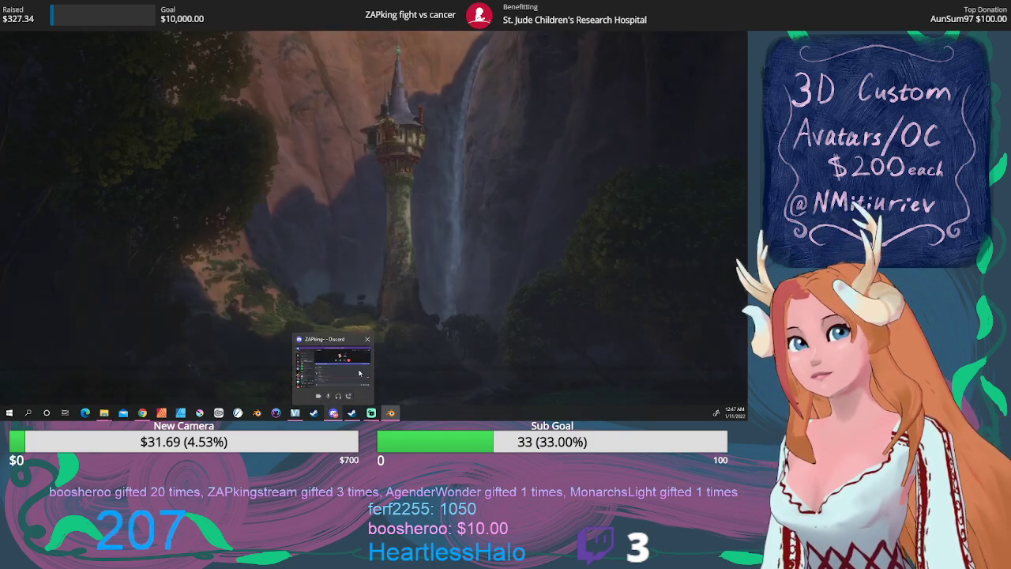
pyautogui.click(359, 372)
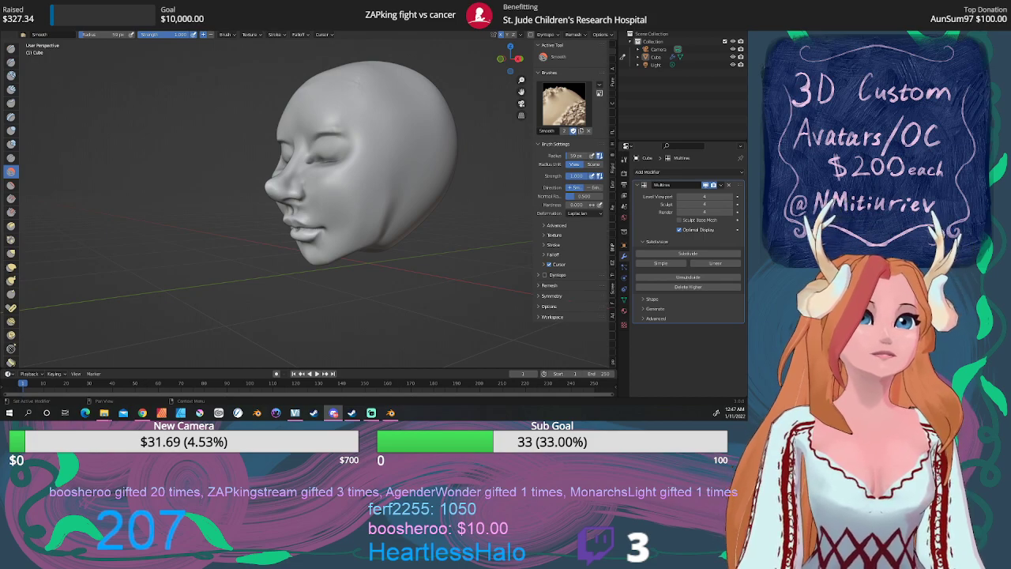
# Build up volume on the cheeks from beneath the eyes down to the mouth with the Draw brush
pyautogui.moveTo(371, 304); pyautogui.dragTo(417, 304, button='middle')
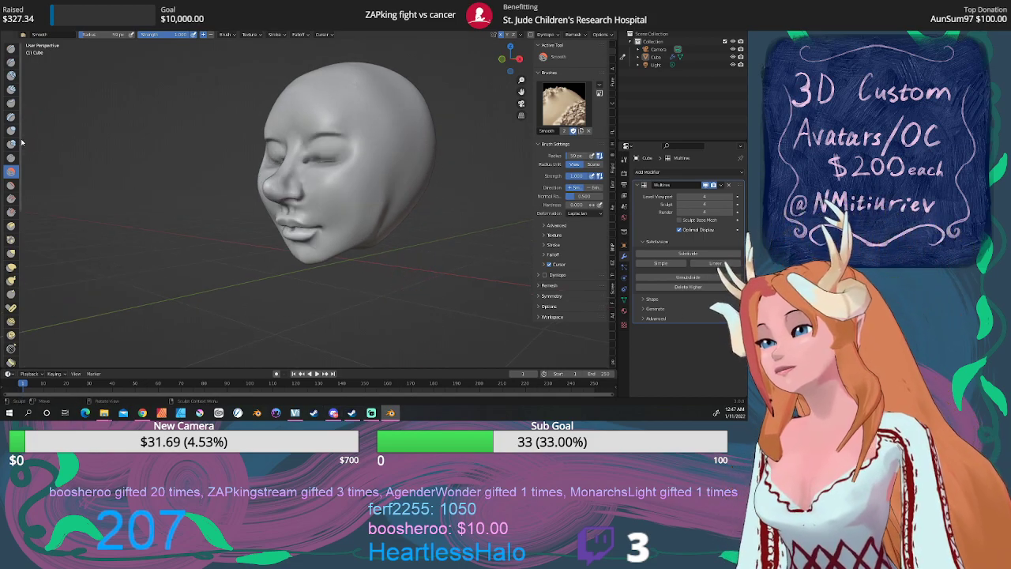
pyautogui.click(11, 49)
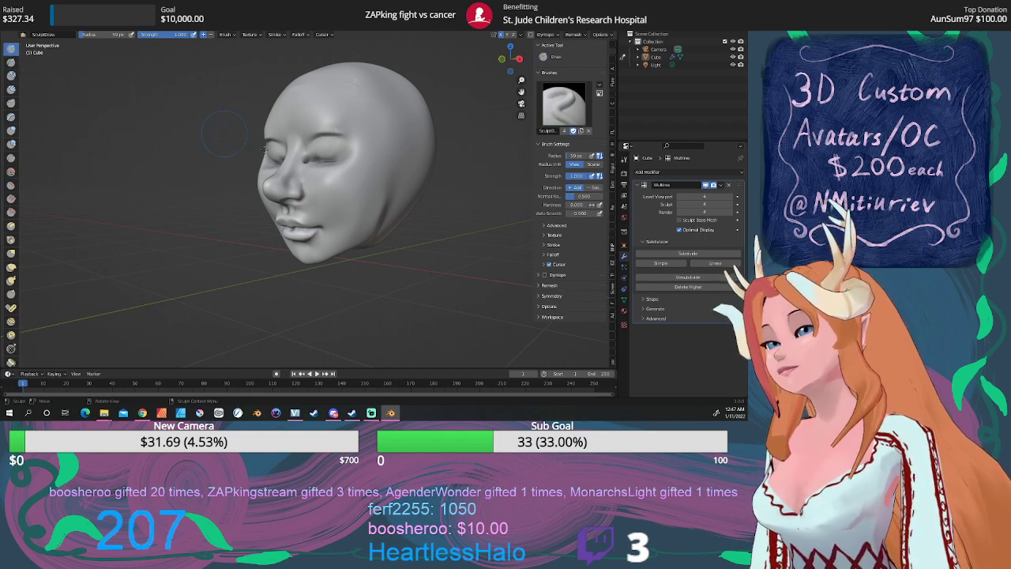
pyautogui.moveTo(358, 188)
pyautogui.mouseDown()
pyautogui.moveTo(354, 207)
pyautogui.moveTo(356, 185)
pyautogui.moveTo(329, 207)
pyautogui.moveTo(336, 239)
pyautogui.mouseUp()
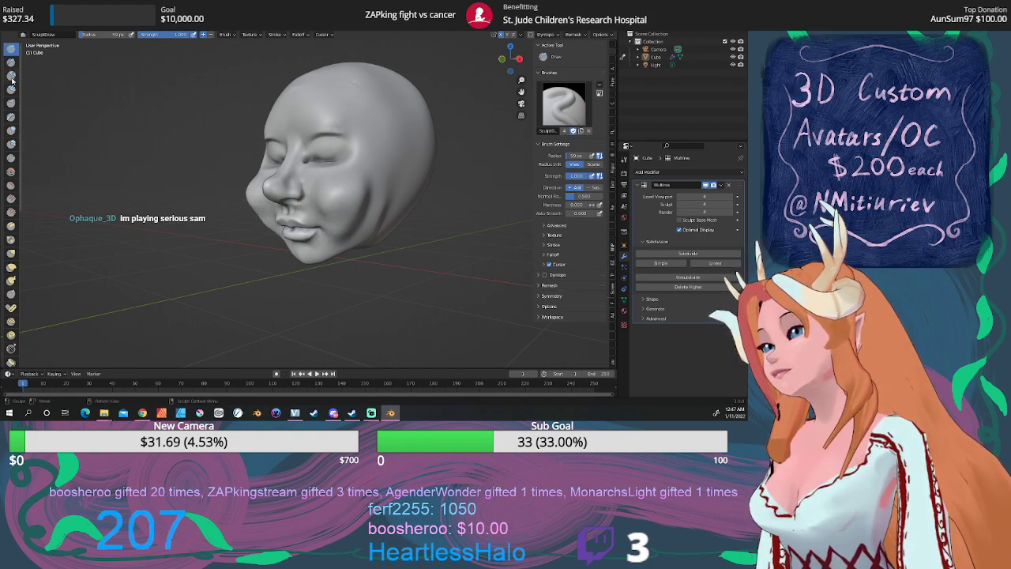
# Smooth the built-up cheeks into the surrounding face and jaw with the Smooth brush
pyautogui.click(12, 170)
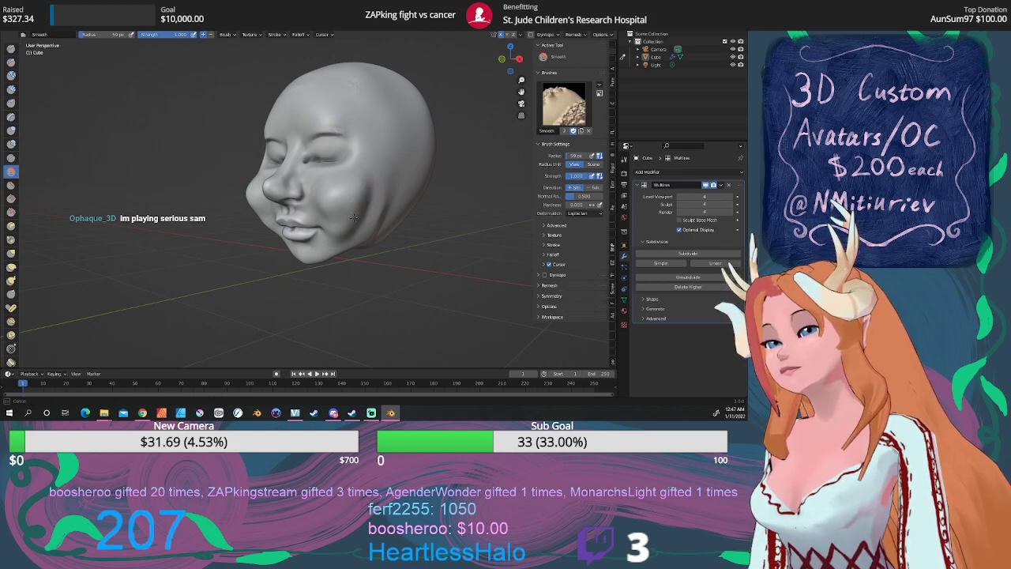
pyautogui.moveTo(338, 215)
pyautogui.mouseDown()
pyautogui.moveTo(357, 193)
pyautogui.moveTo(324, 196)
pyautogui.mouseUp()
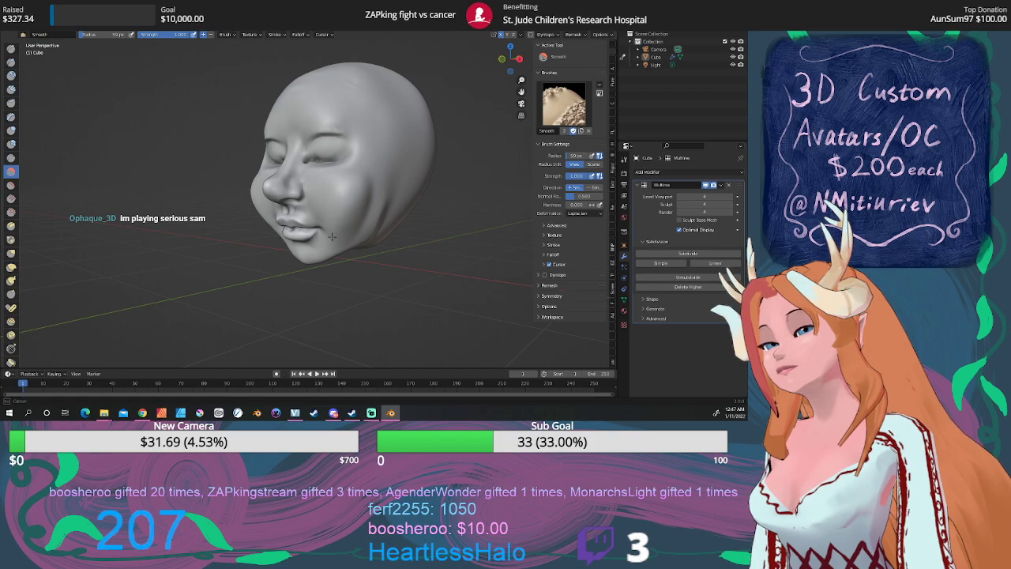
pyautogui.moveTo(346, 205); pyautogui.dragTo(343, 191)
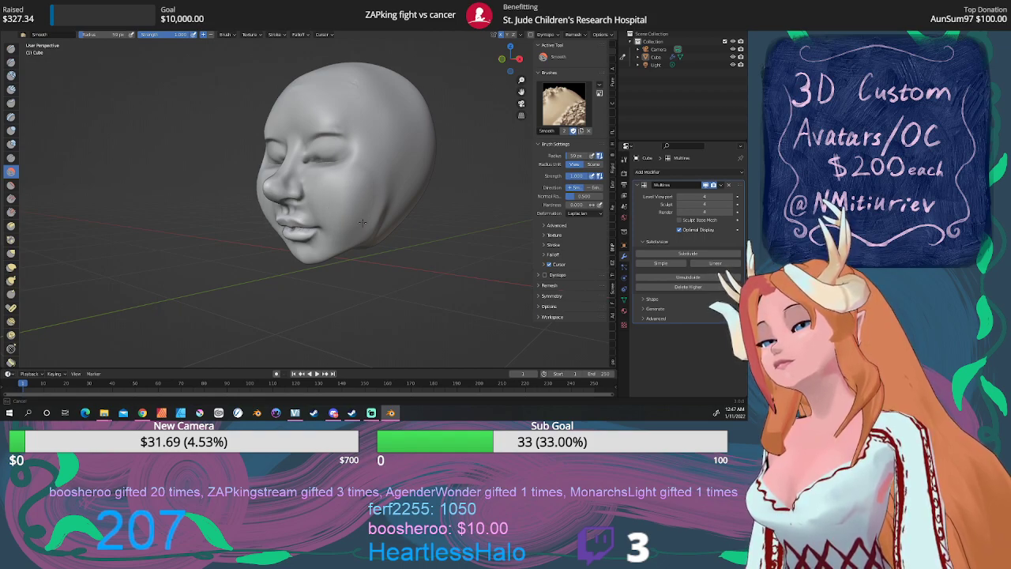
pyautogui.moveTo(370, 216); pyautogui.dragTo(376, 172)
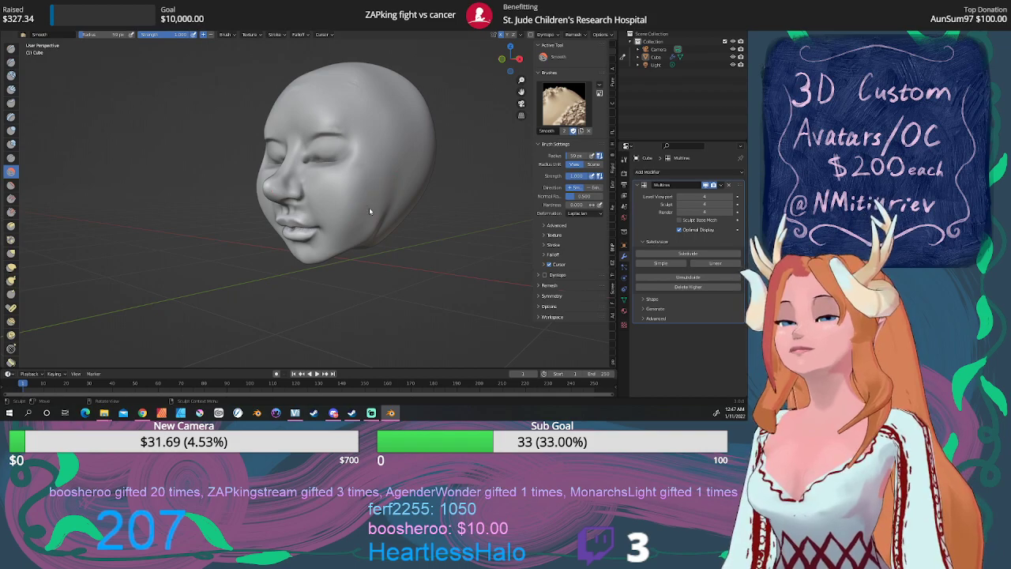
# Smooth away the closed-lid lines across both eyes with the Smooth brush
pyautogui.moveTo(339, 214)
pyautogui.mouseDown(button='middle')
pyautogui.moveTo(380, 203)
pyautogui.moveTo(387, 192)
pyautogui.moveTo(375, 189)
pyautogui.moveTo(437, 198)
pyautogui.moveTo(380, 191)
pyautogui.moveTo(371, 203)
pyautogui.mouseUp(button='middle')
pyautogui.scroll(1, 383, 197)
pyautogui.scroll(2, 375, 189)
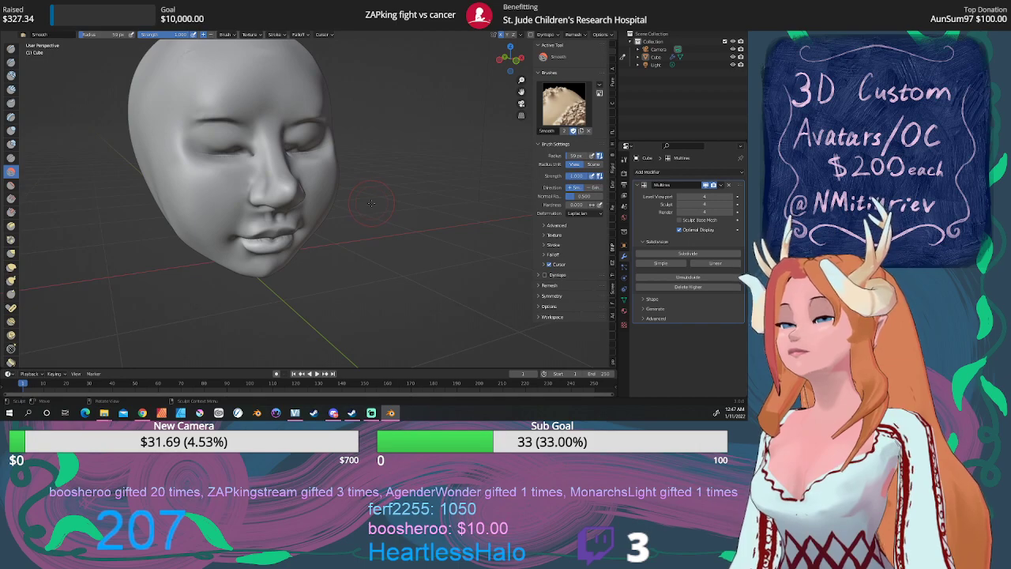
pyautogui.moveTo(235, 148); pyautogui.dragTo(224, 158)
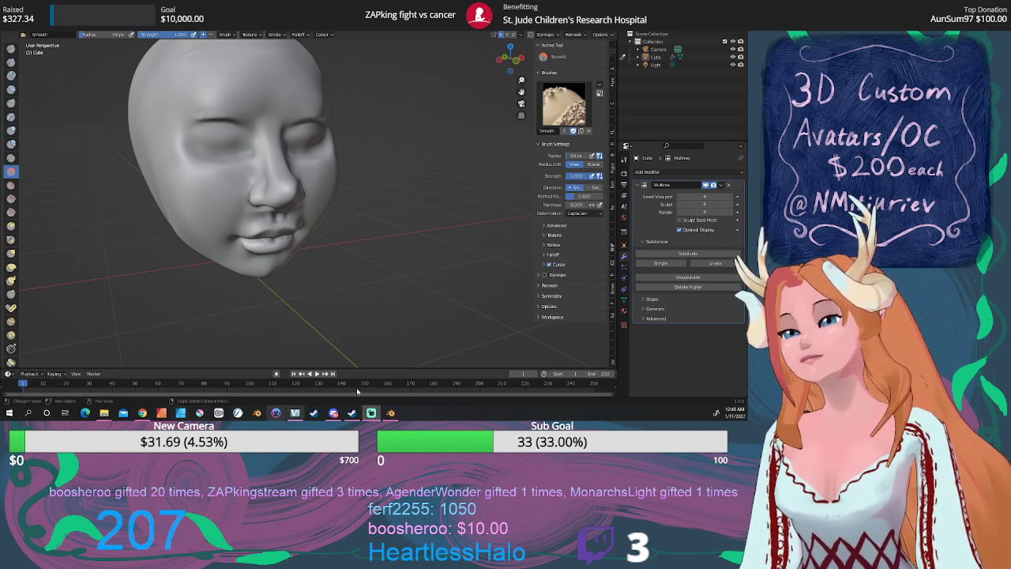
# Carve new creases around the outlines of the closed eyelids with the Crease.001 brush
pyautogui.click(11, 64)
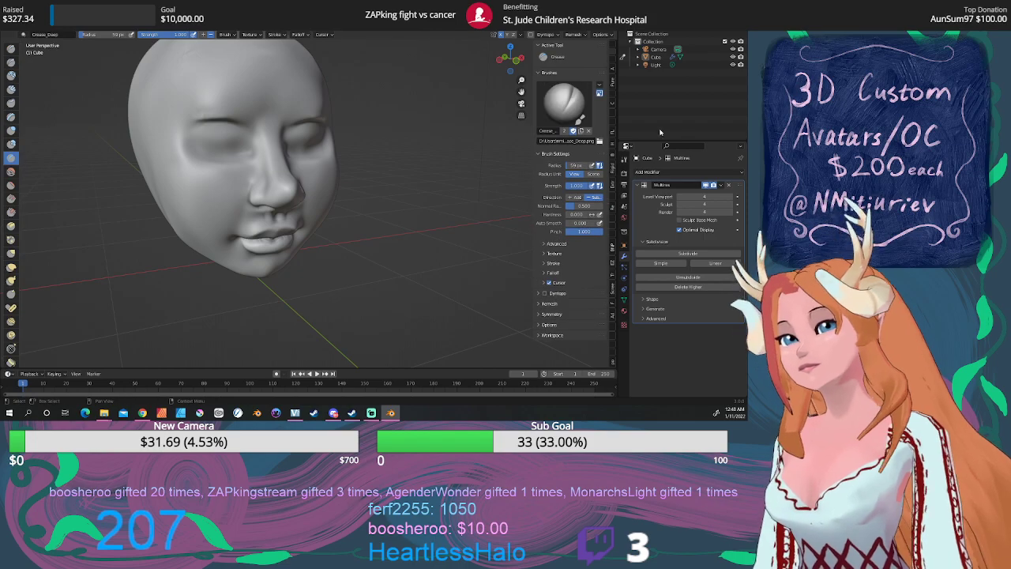
pyautogui.click(564, 102)
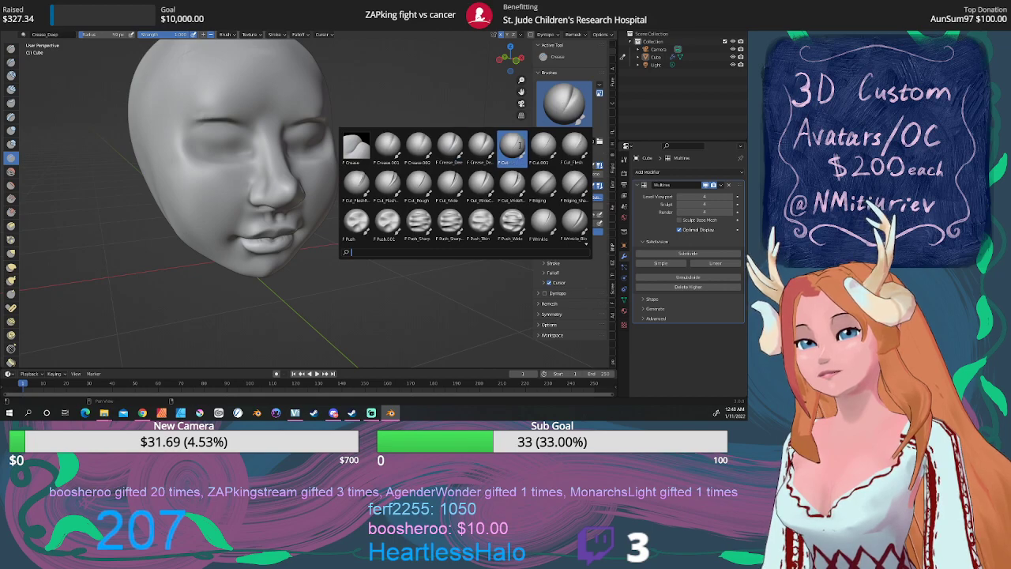
pyautogui.click(388, 145)
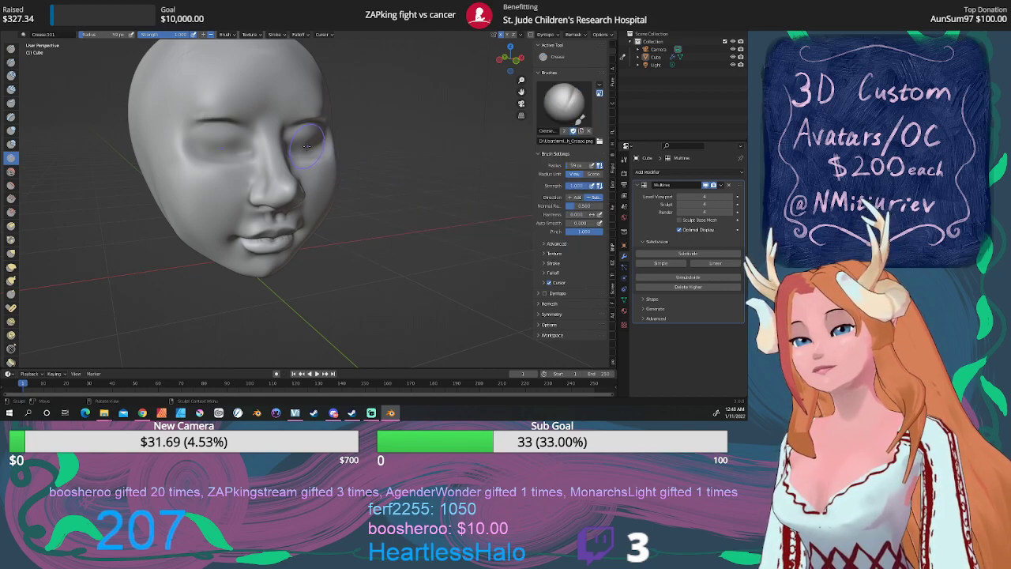
pyautogui.moveTo(316, 133); pyautogui.dragTo(304, 149, button='middle')
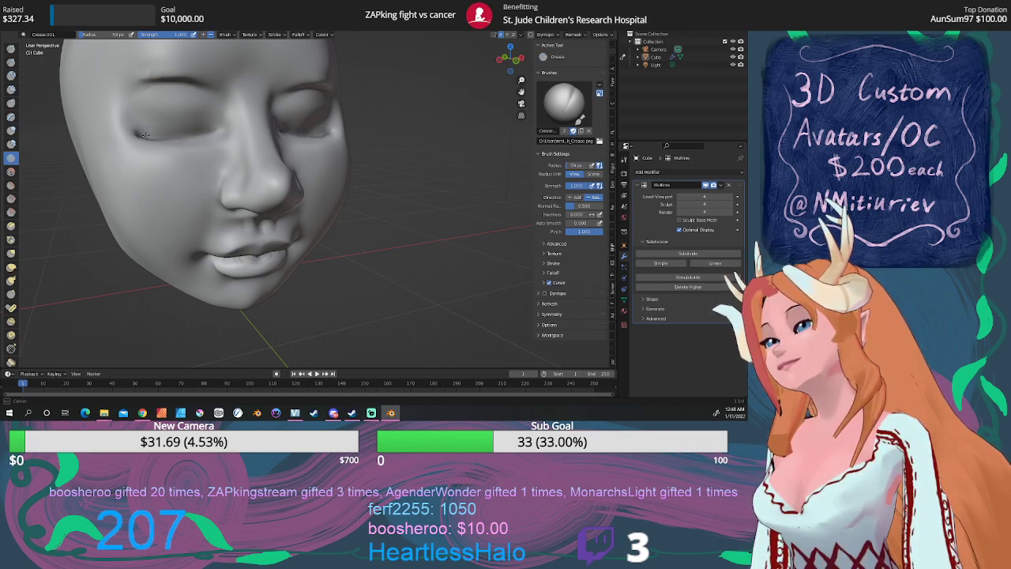
pyautogui.moveTo(144, 135)
pyautogui.mouseDown()
pyautogui.moveTo(203, 136)
pyautogui.moveTo(133, 130)
pyautogui.moveTo(141, 103)
pyautogui.mouseUp()
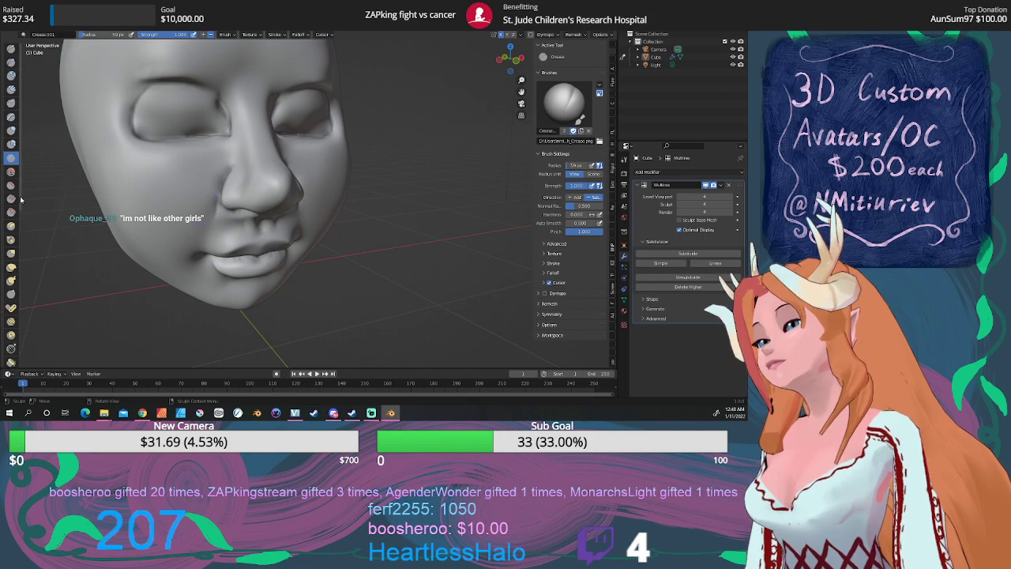
# Soften the inner and outer eyelid creases with the Smooth brush
pyautogui.click(11, 173)
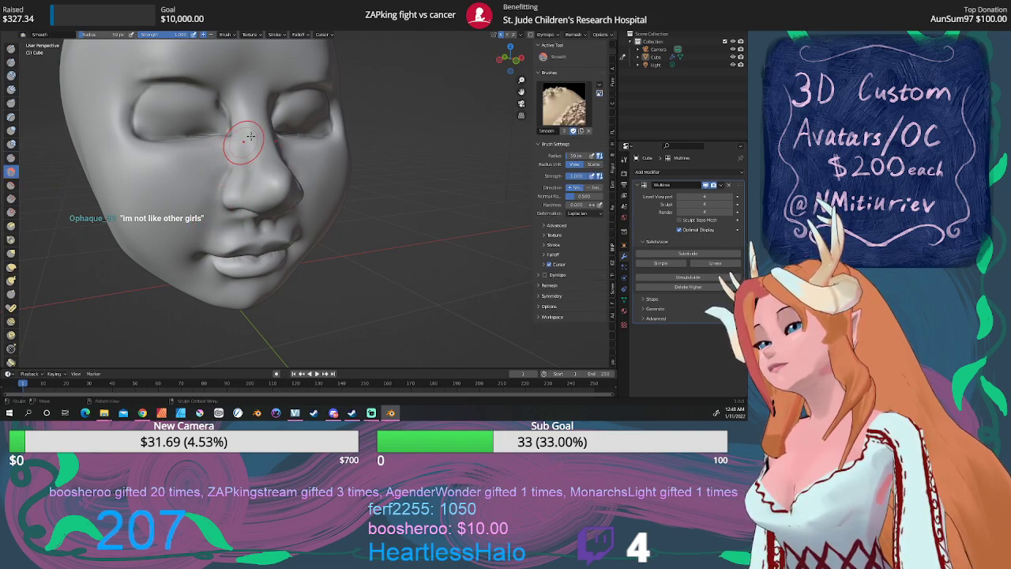
pyautogui.moveTo(209, 115)
pyautogui.mouseDown()
pyautogui.moveTo(221, 105)
pyautogui.moveTo(230, 123)
pyautogui.mouseUp()
pyautogui.moveTo(155, 127)
pyautogui.mouseDown()
pyautogui.moveTo(136, 122)
pyautogui.moveTo(128, 134)
pyautogui.mouseUp()
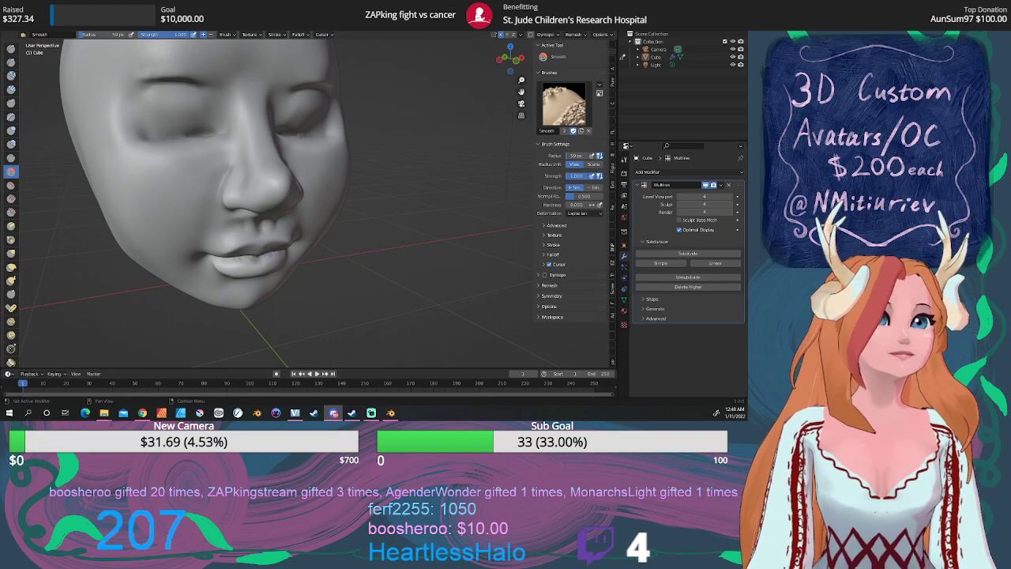
# Narrow the cheeks, jaw sides and temples in the front view by pulling them inward with the Grab brush
pyautogui.scroll(-2, 319, 183)
pyautogui.moveTo(312, 187)
pyautogui.mouseDown(button='middle')
pyautogui.moveTo(355, 192)
pyautogui.moveTo(295, 196)
pyautogui.moveTo(420, 203)
pyautogui.mouseUp(button='middle')
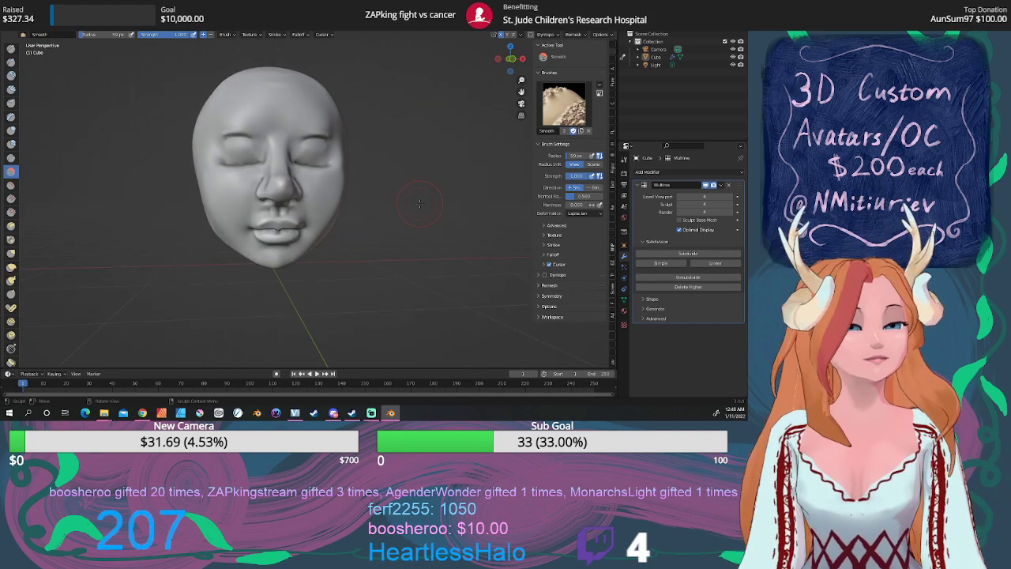
pyautogui.press('KP_1')
pyautogui.scroll(-2, 375, 194)
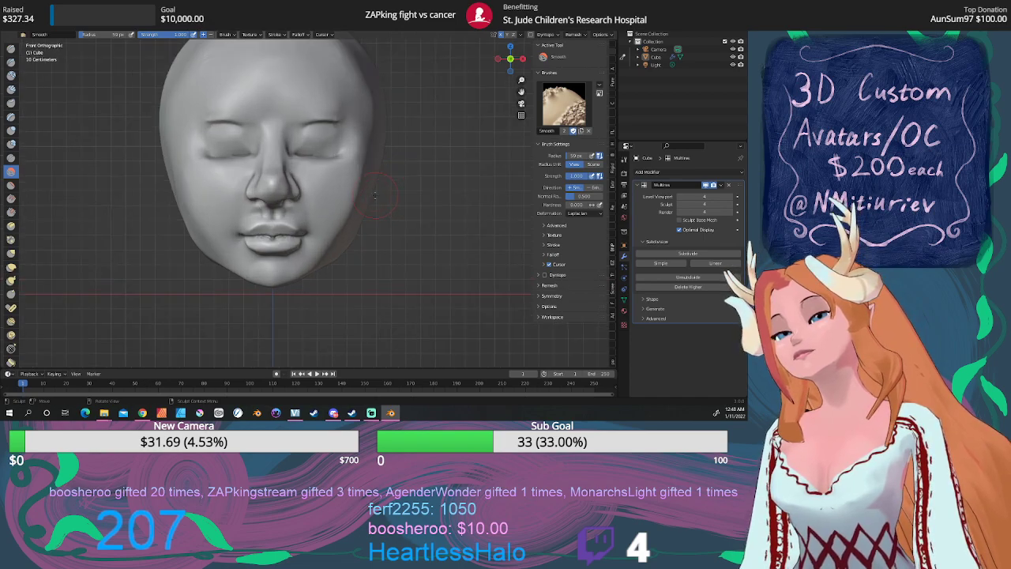
pyautogui.scroll(2, 369, 171)
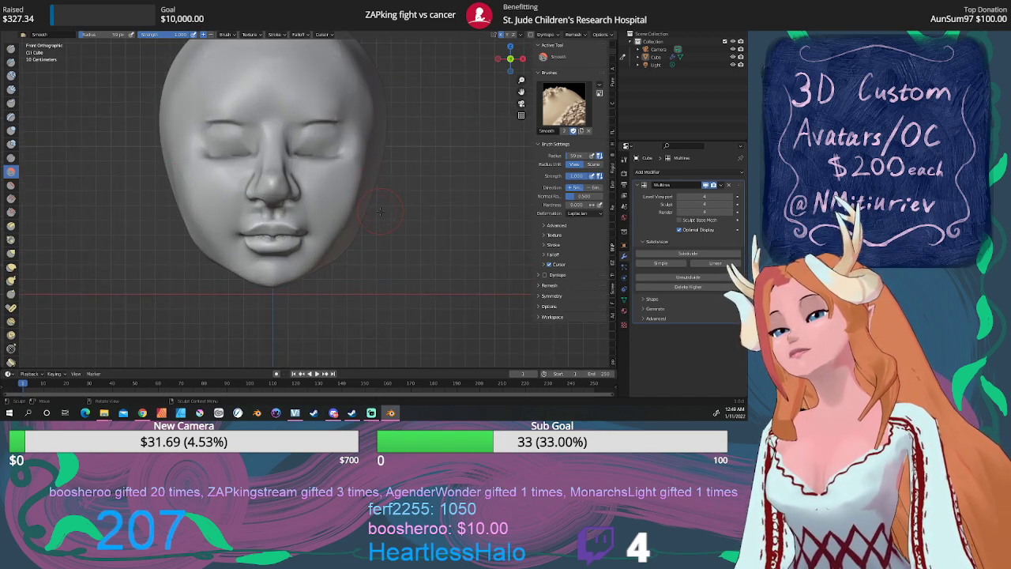
pyautogui.click(11, 254)
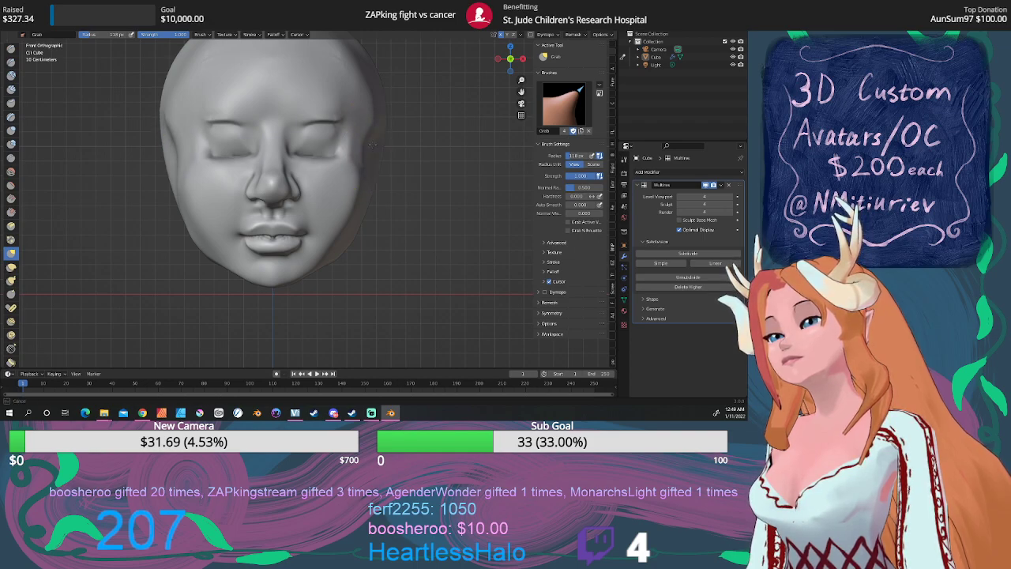
pyautogui.moveTo(372, 145)
pyautogui.mouseDown()
pyautogui.moveTo(381, 147)
pyautogui.moveTo(371, 147)
pyautogui.moveTo(363, 200)
pyautogui.mouseUp()
pyautogui.moveTo(358, 236); pyautogui.dragTo(353, 237)
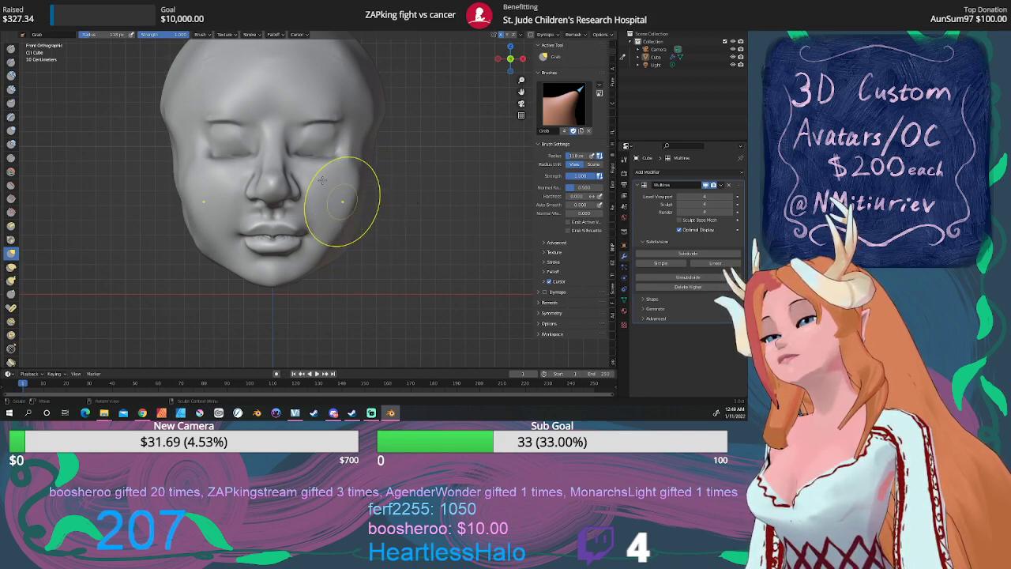
pyautogui.moveTo(162, 109)
pyautogui.mouseDown()
pyautogui.moveTo(177, 111)
pyautogui.moveTo(172, 82)
pyautogui.mouseUp()
pyautogui.moveTo(173, 79); pyautogui.dragTo(192, 71)
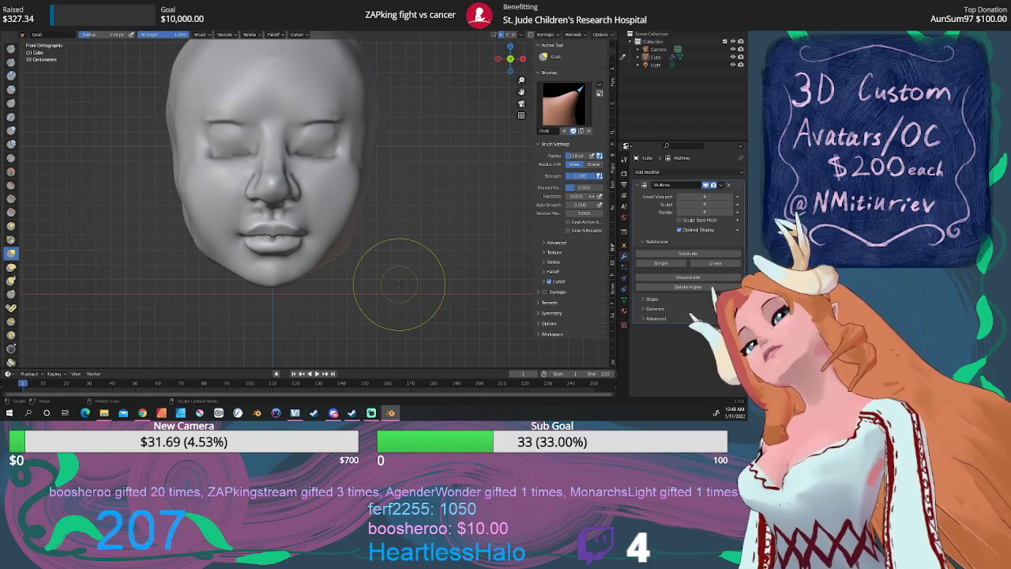
# Smooth the reshaped sides of the face and the back of the jaw with the Smooth brush
pyautogui.scroll(-1, 397, 264)
pyautogui.scroll(-1, 397, 265)
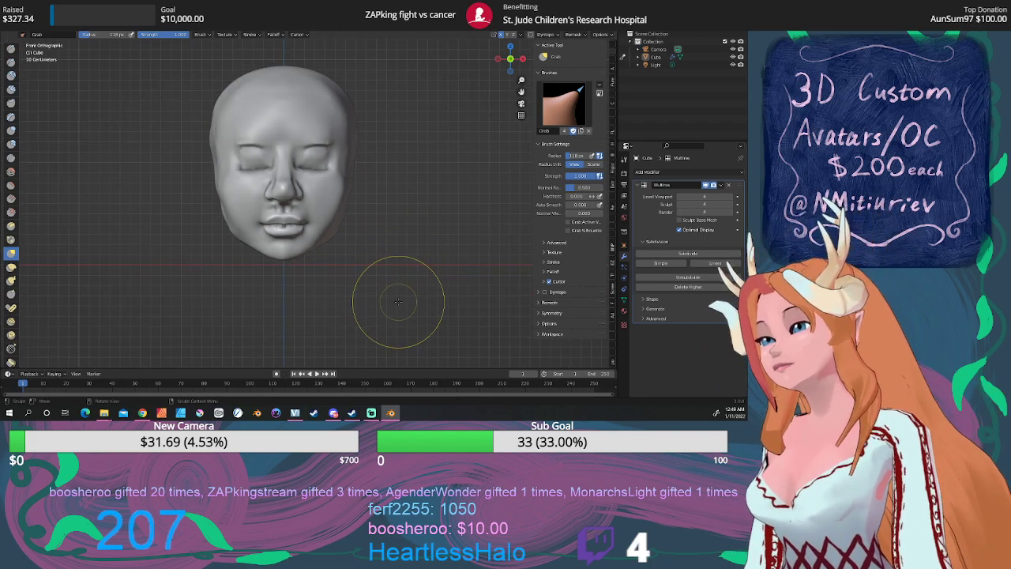
pyautogui.click(11, 172)
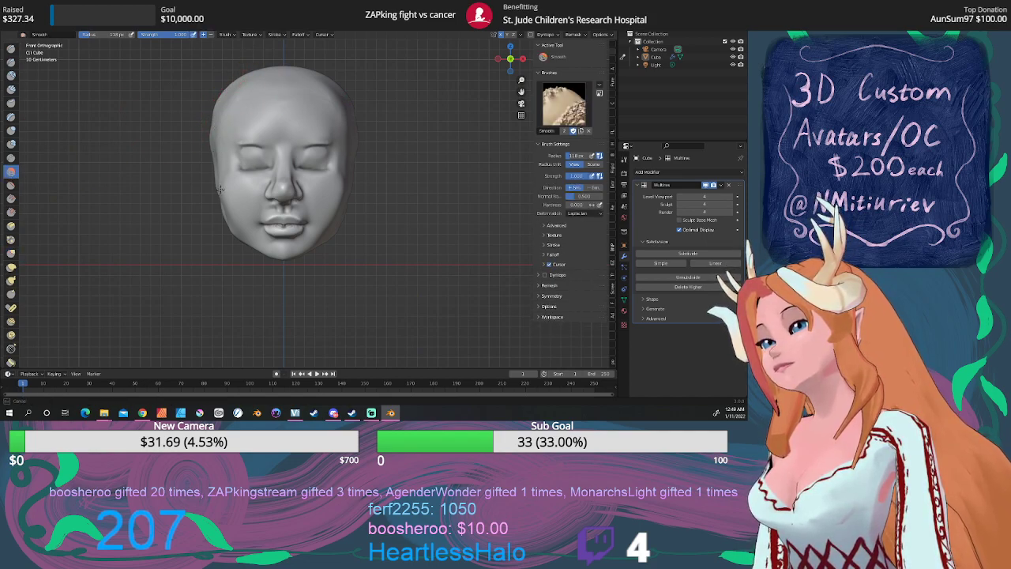
pyautogui.moveTo(503, 61); pyautogui.dragTo(450, 83)
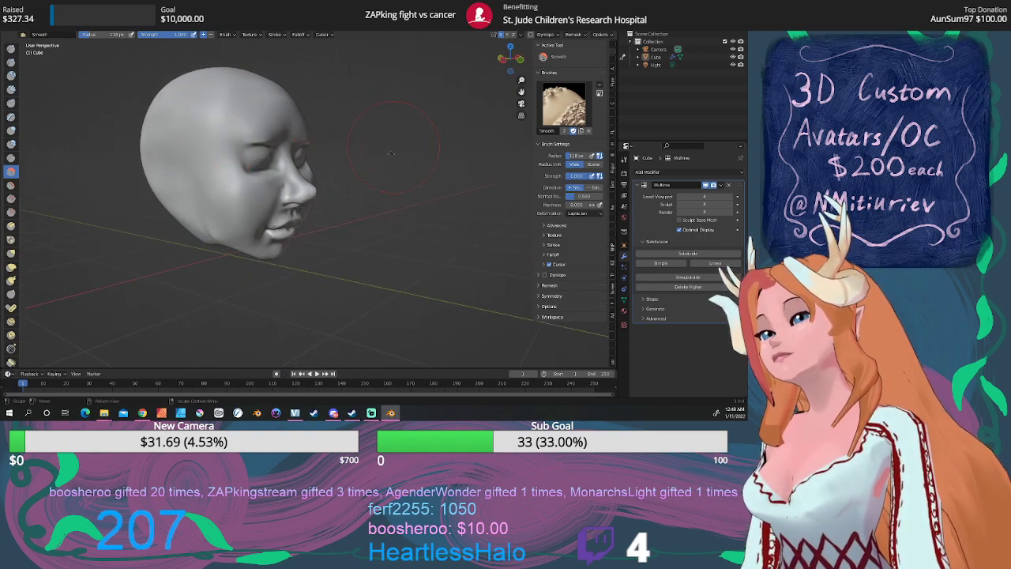
pyautogui.moveTo(353, 212); pyautogui.dragTo(280, 210, button='middle')
pyautogui.scroll(2, 290, 212)
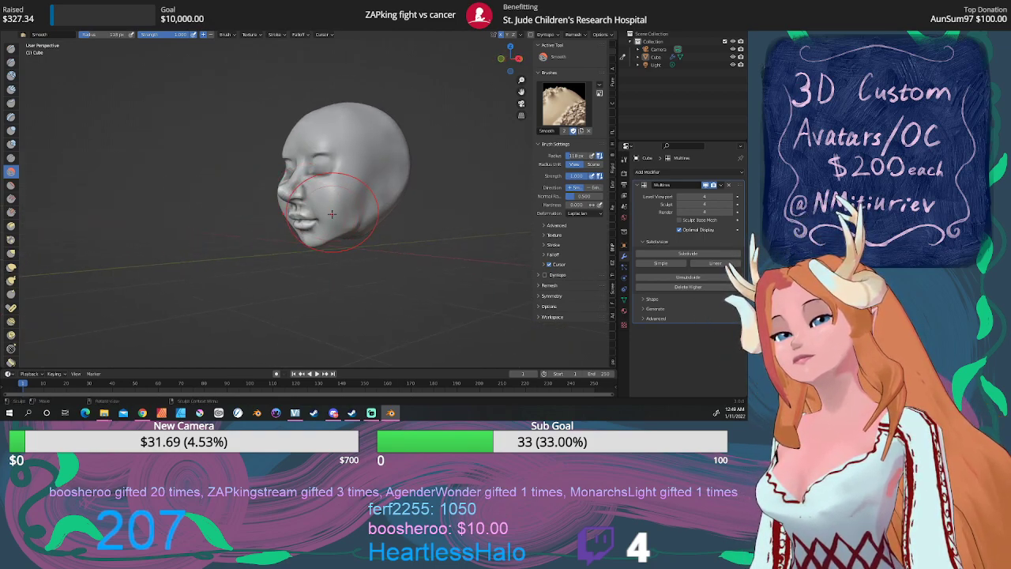
pyautogui.scroll(3, 340, 199)
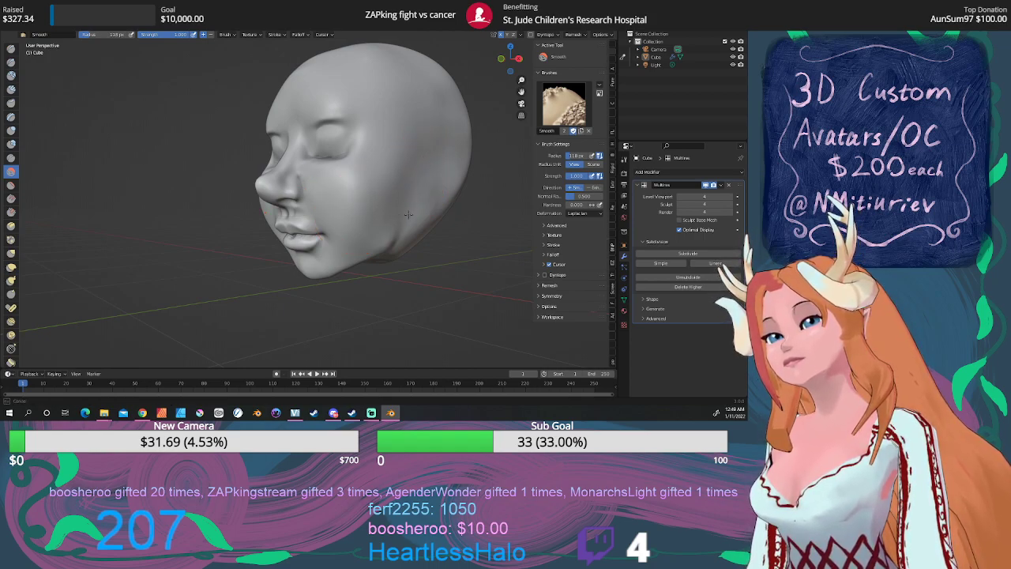
# Carve a groove along the back edge of the jaw with the Draw Sharp brush and review the head from other angles
pyautogui.click(11, 64)
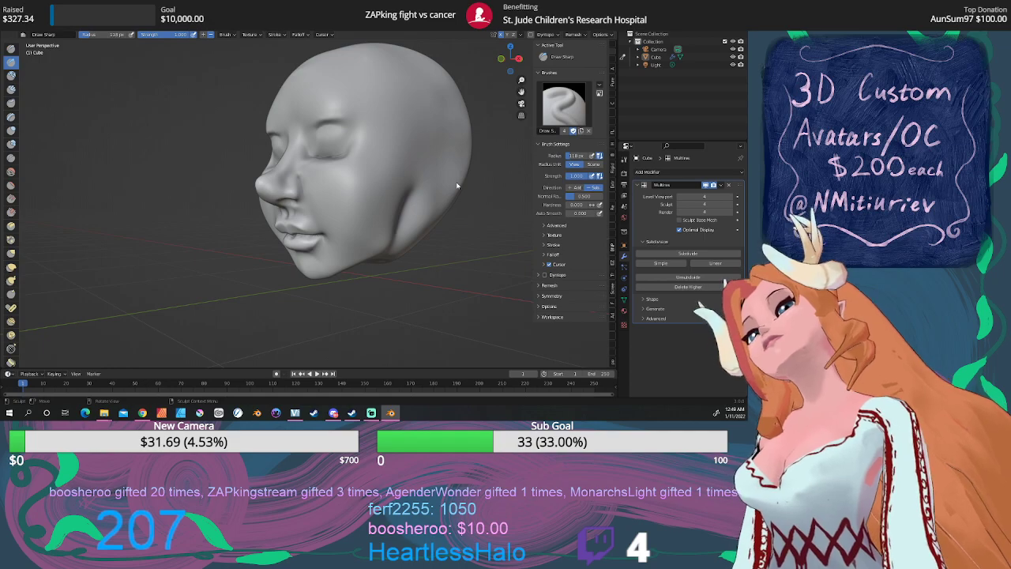
pyautogui.moveTo(456, 186); pyautogui.dragTo(408, 196, button='middle')
pyautogui.scroll(-3, 388, 195)
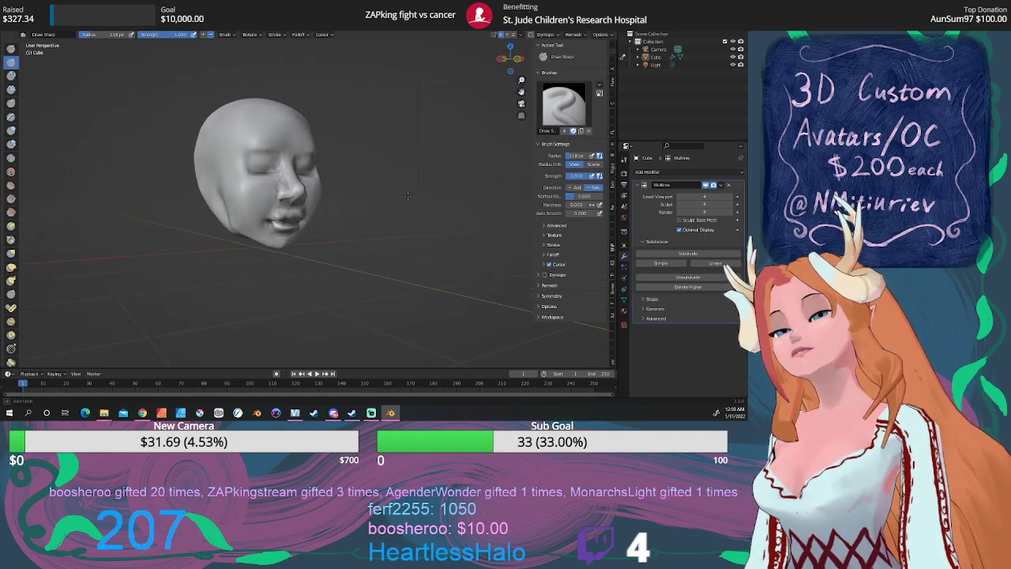
pyautogui.press('KP_1')
pyautogui.moveTo(322, 239); pyautogui.dragTo(331, 237, button='middle')
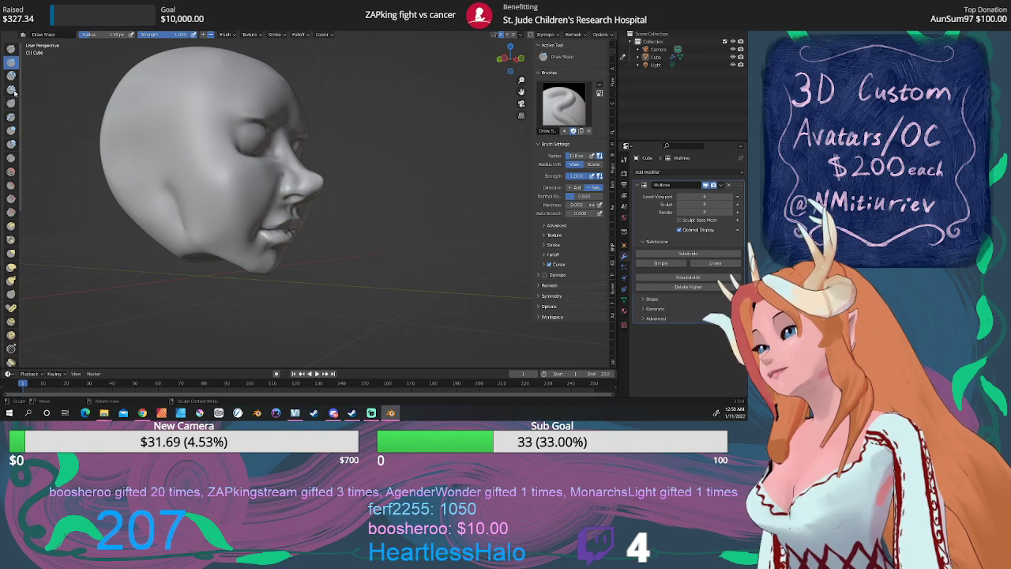
# Smooth the groove behind the jaw and pull the start of a neck down from the head's underside with the Grab brush
pyautogui.click(12, 171)
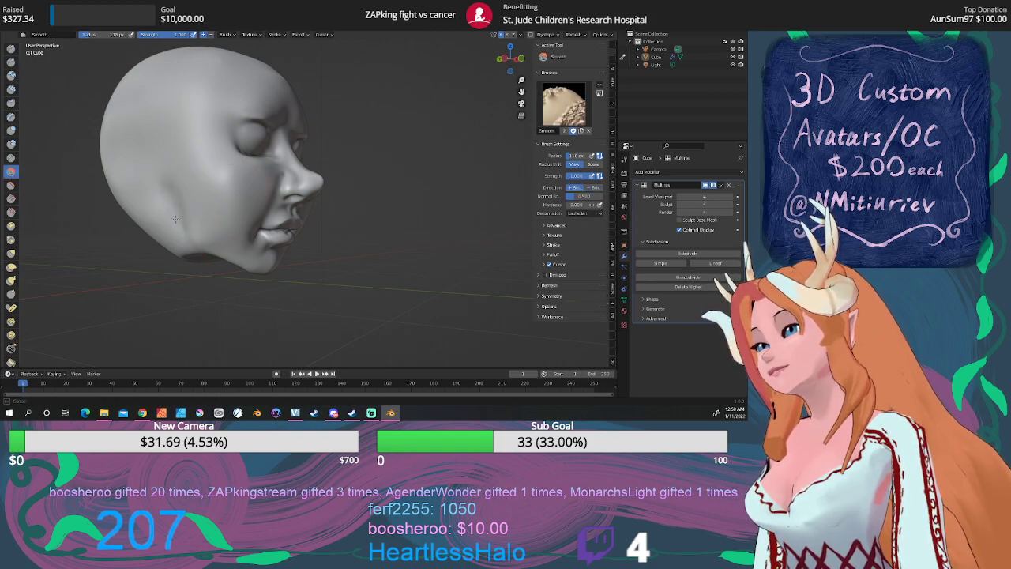
pyautogui.moveTo(190, 216); pyautogui.dragTo(209, 222)
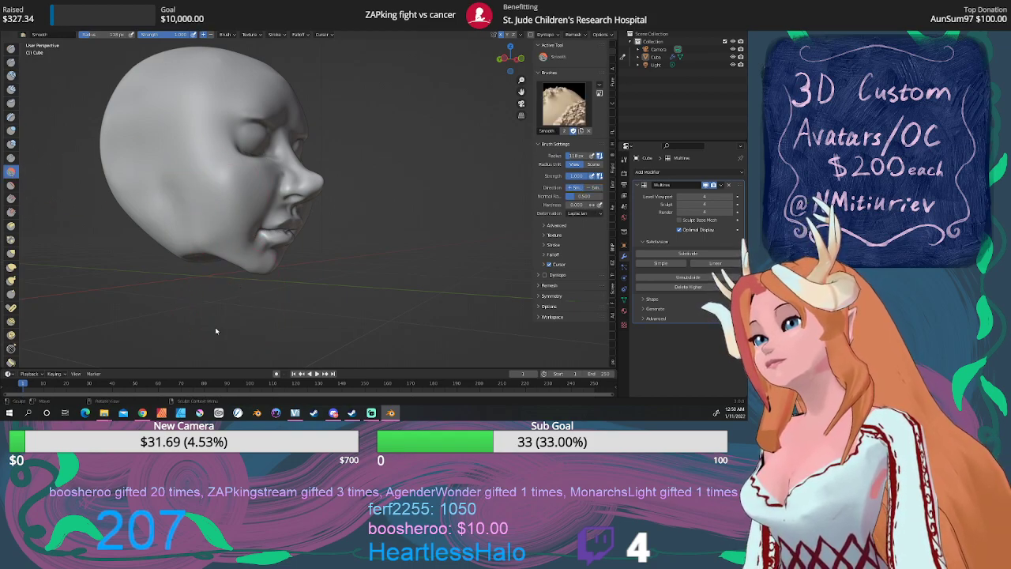
pyautogui.click(12, 254)
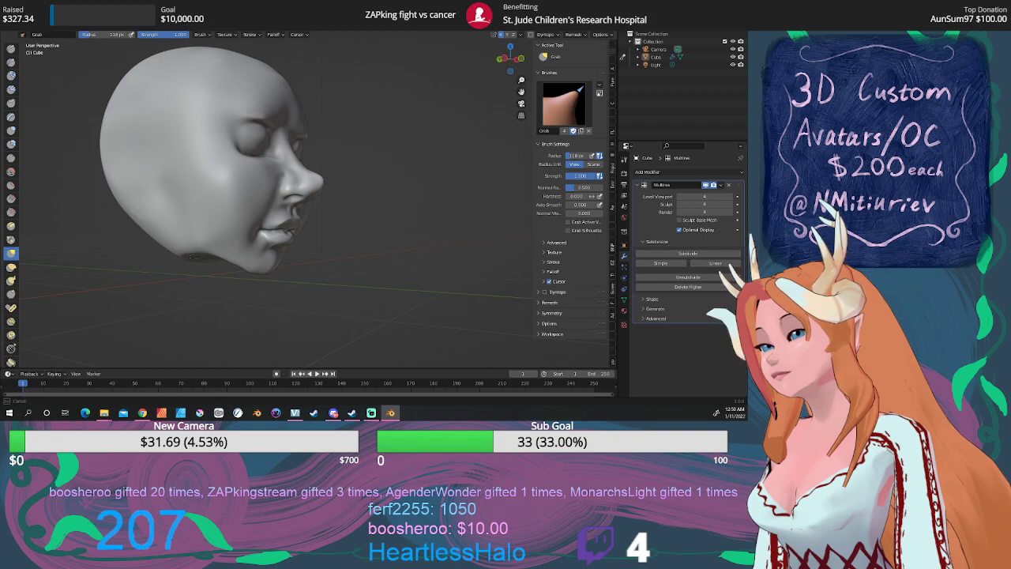
pyautogui.moveTo(194, 275)
pyautogui.mouseDown()
pyautogui.moveTo(194, 297)
pyautogui.moveTo(210, 288)
pyautogui.moveTo(198, 291)
pyautogui.mouseUp()
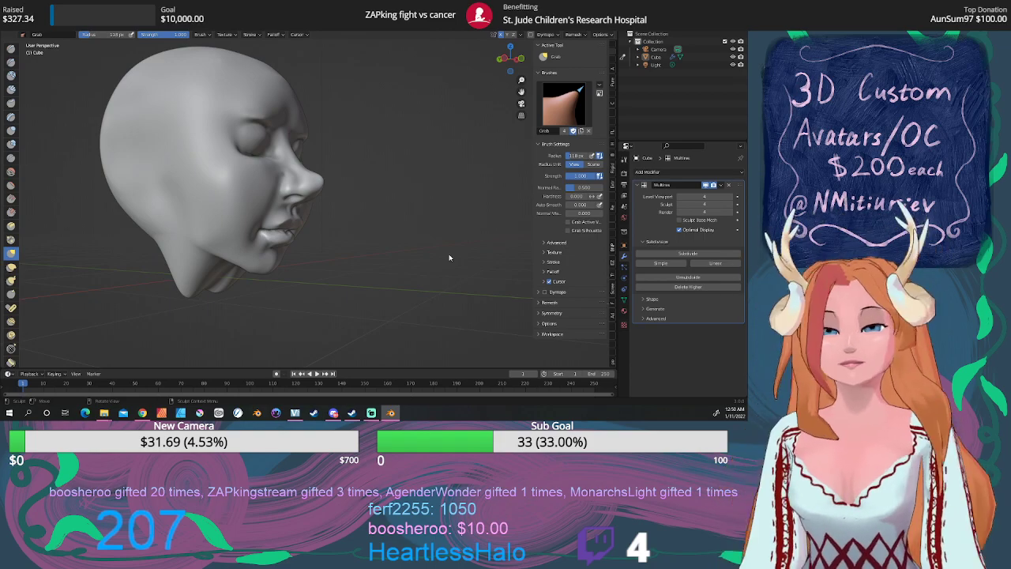
# In the right side view, extend the neck downward and back beneath the skull with the Grab brush
pyautogui.scroll(-3, 431, 267)
pyautogui.moveTo(426, 265); pyautogui.dragTo(417, 263, button='middle')
pyautogui.press('KP_1')
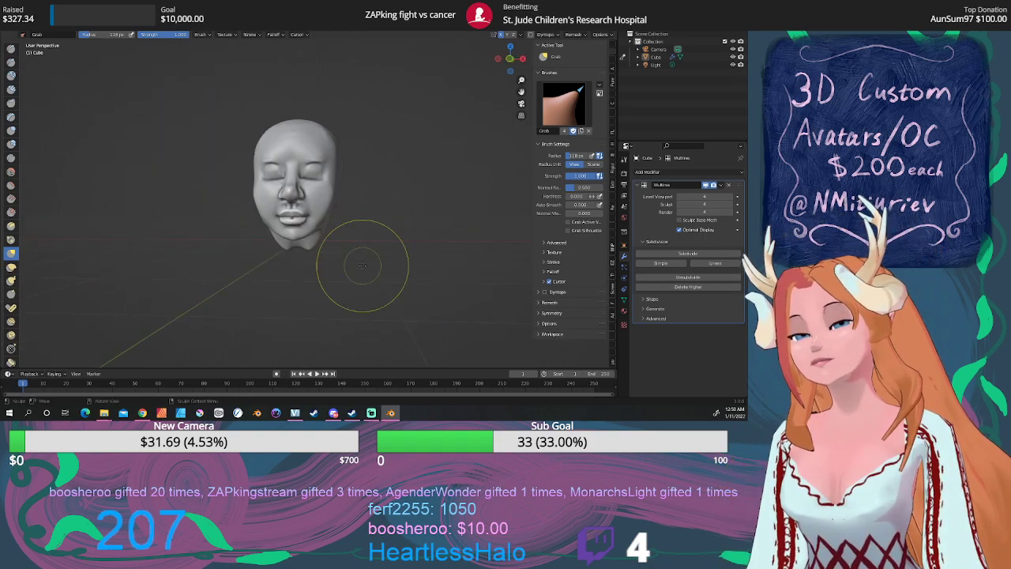
pyautogui.press('KP_3')
pyautogui.scroll(3, 362, 266)
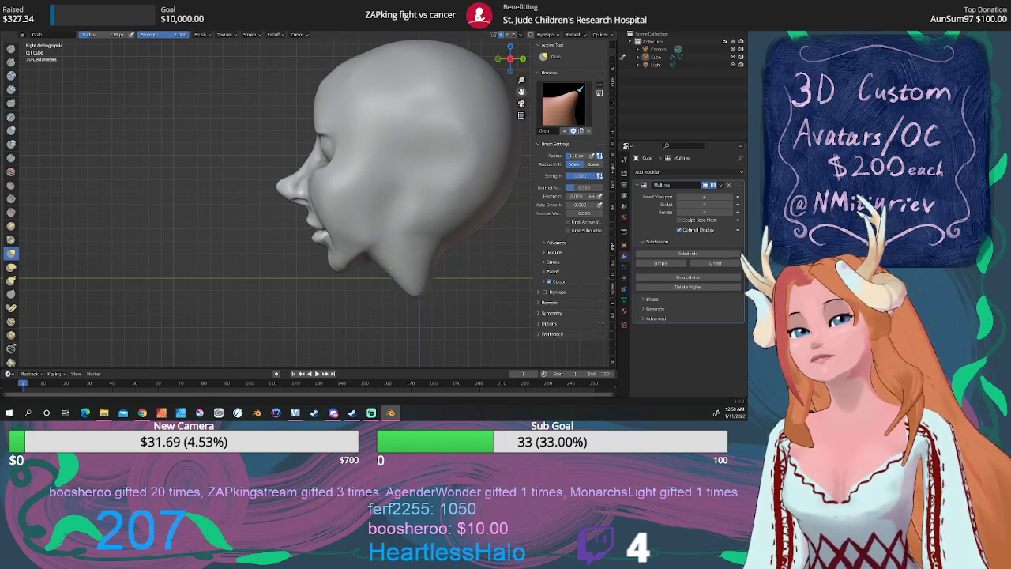
pyautogui.keyDown('shift'); pyautogui.moveTo(521, 99); pyautogui.dragTo(487, 95, button='middle'); pyautogui.keyUp('shift')
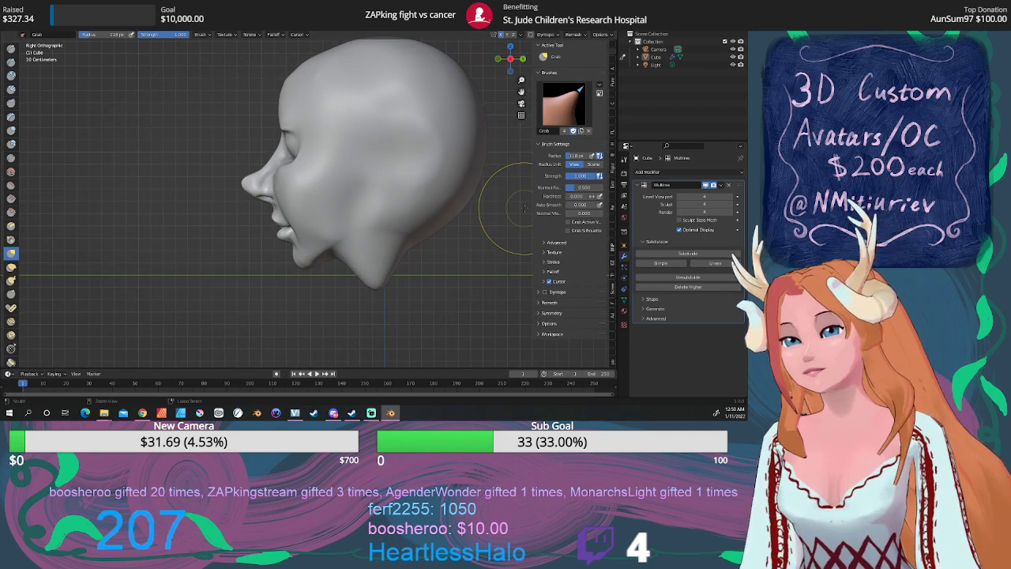
pyautogui.moveTo(382, 260); pyautogui.dragTo(399, 291)
pyautogui.moveTo(425, 246)
pyautogui.mouseDown()
pyautogui.moveTo(449, 294)
pyautogui.moveTo(412, 269)
pyautogui.moveTo(413, 297)
pyautogui.mouseUp()
pyautogui.moveTo(447, 227)
pyautogui.mouseDown()
pyautogui.moveTo(465, 250)
pyautogui.moveTo(460, 286)
pyautogui.moveTo(449, 286)
pyautogui.mouseUp()
pyautogui.moveTo(428, 287); pyautogui.dragTo(426, 292)
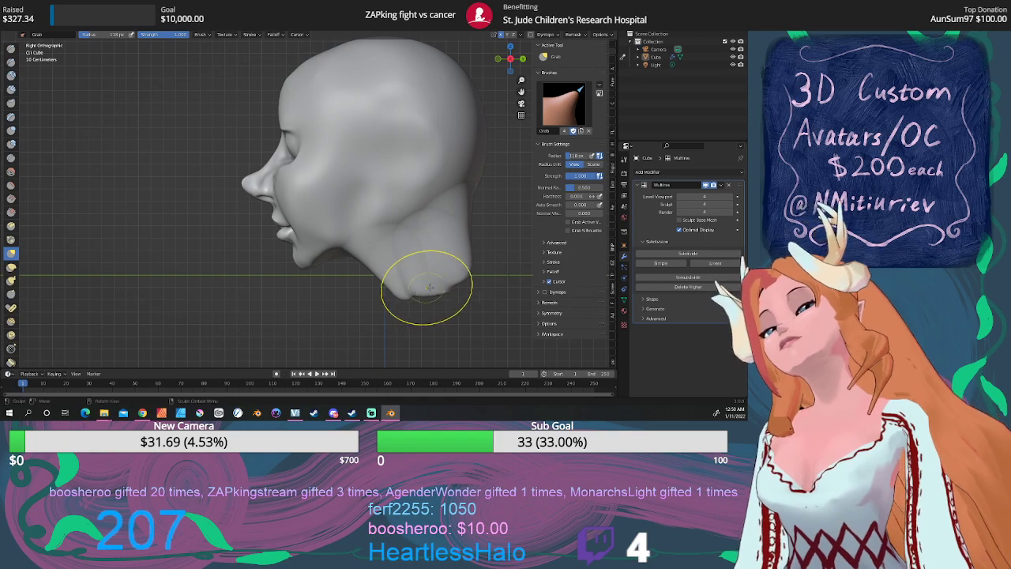
# Fill the gap between the two neck halves by pulling the middle of the neck's back and front downward with the Grab brush
pyautogui.moveTo(350, 260)
pyautogui.mouseDown(button='middle')
pyautogui.moveTo(305, 278)
pyautogui.moveTo(447, 270)
pyautogui.moveTo(451, 198)
pyautogui.mouseUp(button='middle')
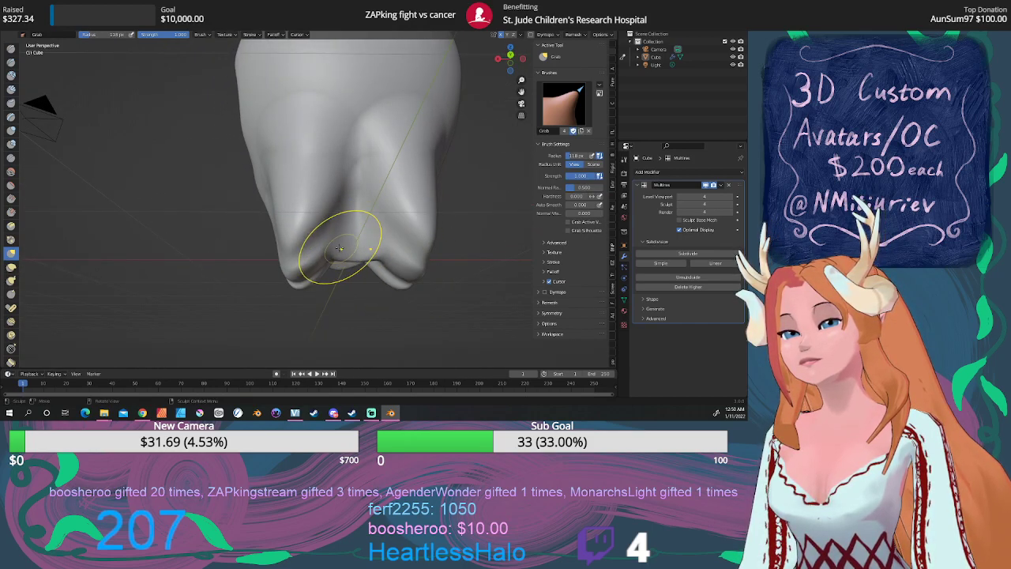
pyautogui.moveTo(330, 253); pyautogui.dragTo(323, 276)
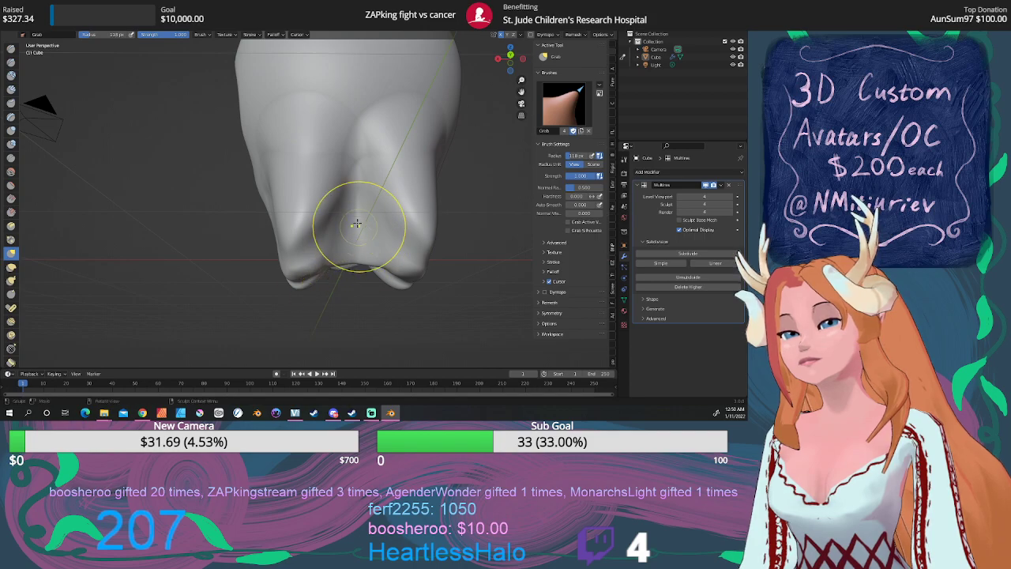
pyautogui.moveTo(356, 198); pyautogui.dragTo(355, 196)
pyautogui.moveTo(355, 218); pyautogui.dragTo(338, 265, button='middle')
pyautogui.scroll(-3, 332, 285)
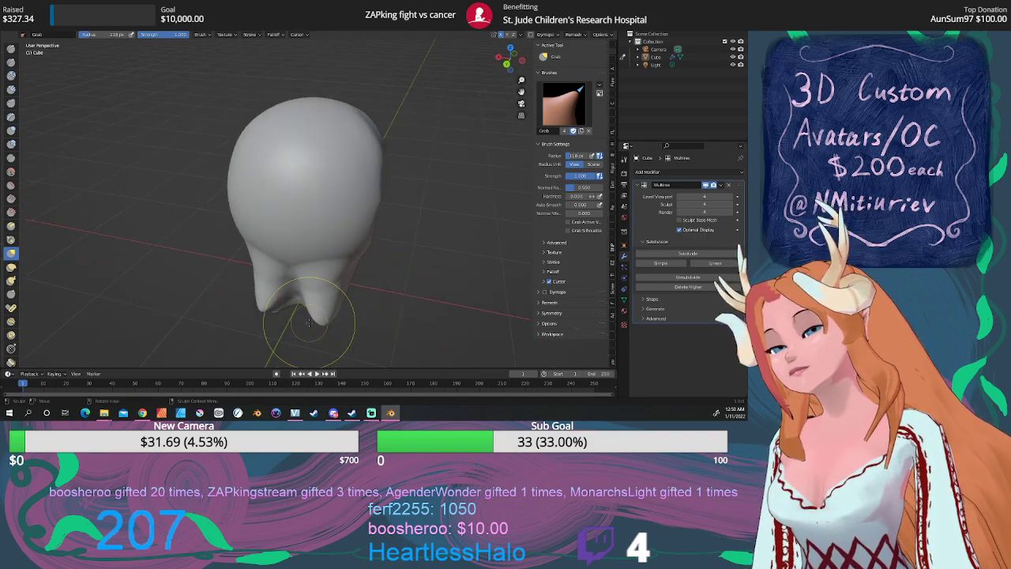
pyautogui.moveTo(294, 293); pyautogui.dragTo(290, 312)
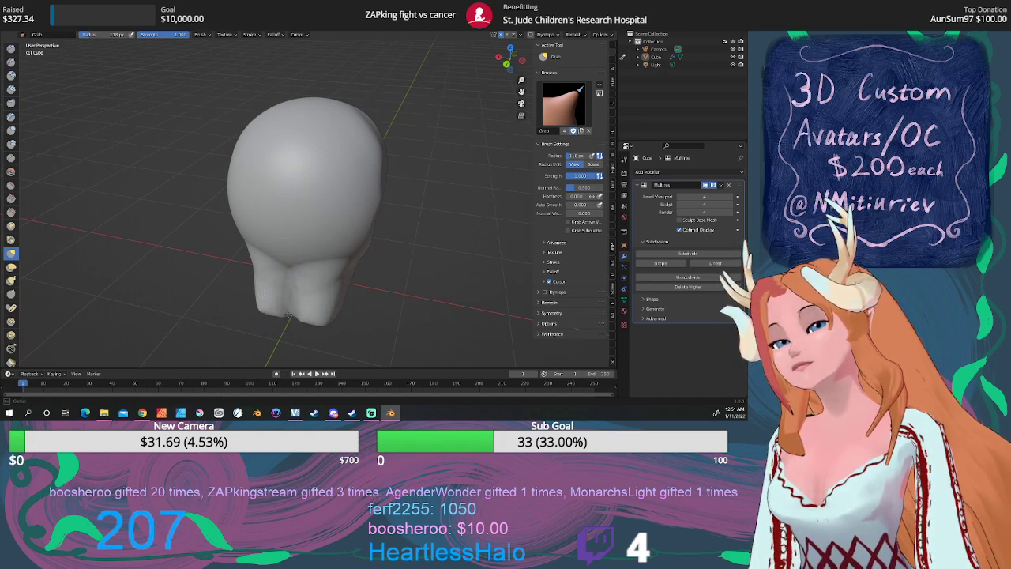
pyautogui.moveTo(316, 292)
pyautogui.mouseDown(button='middle')
pyautogui.moveTo(381, 248)
pyautogui.moveTo(376, 257)
pyautogui.moveTo(359, 238)
pyautogui.mouseUp(button='middle')
pyautogui.scroll(3, 335, 251)
pyautogui.moveTo(338, 275); pyautogui.dragTo(333, 300)
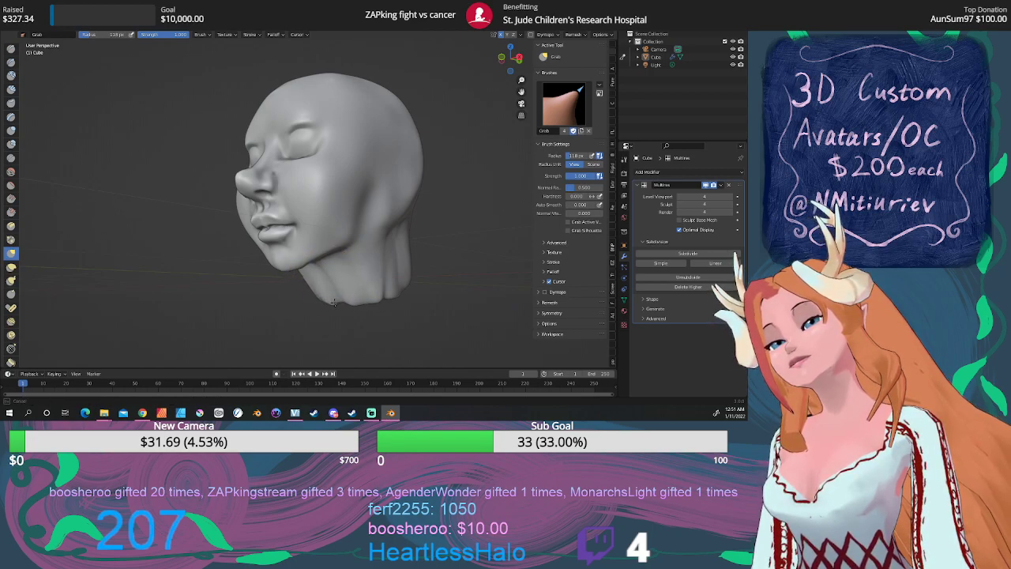
# Smooth the creases along the side of the neck and its lower edge with the Smooth brush
pyautogui.click(10, 174)
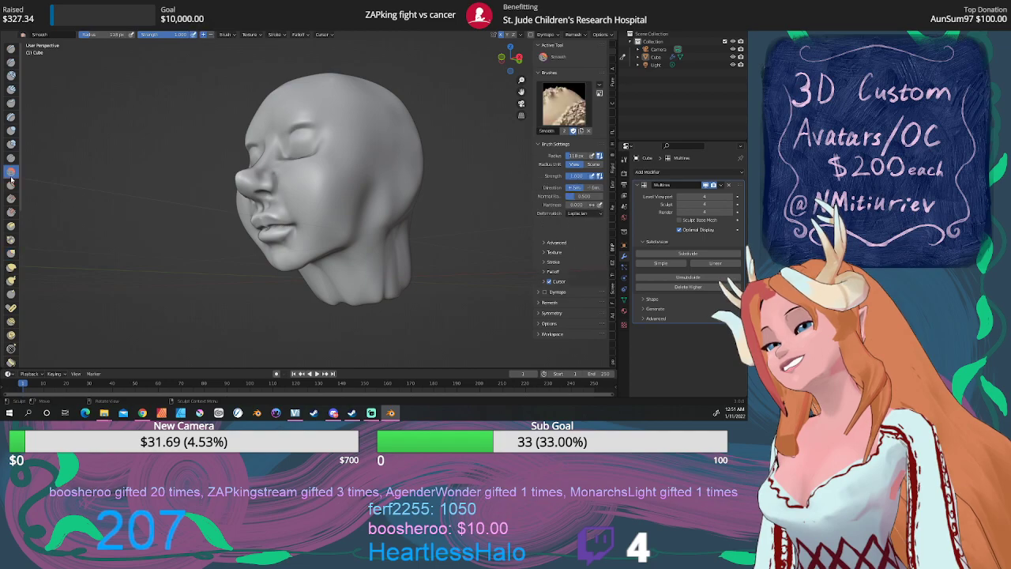
pyautogui.moveTo(399, 236); pyautogui.dragTo(397, 245)
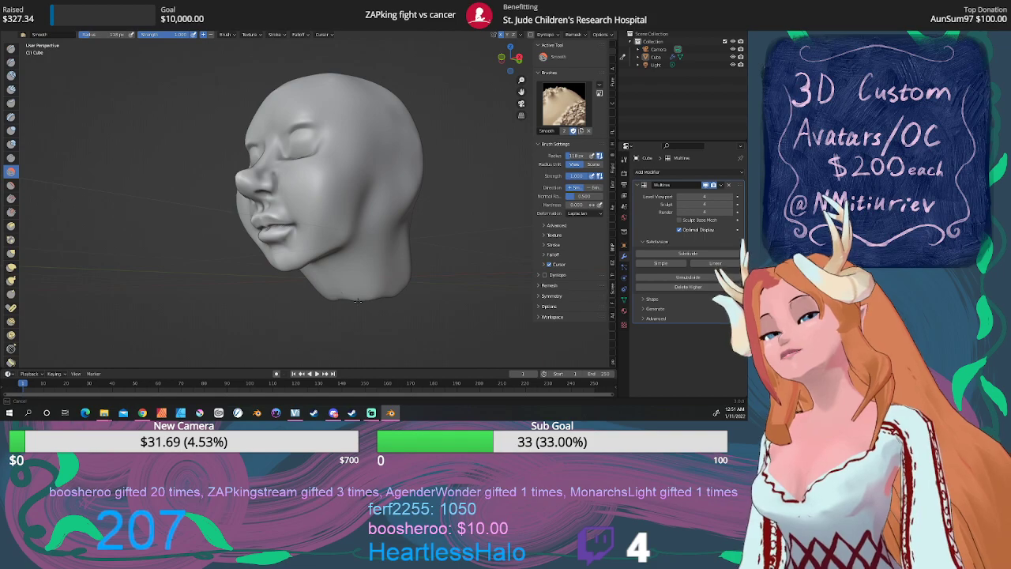
pyautogui.moveTo(390, 293); pyautogui.dragTo(393, 302)
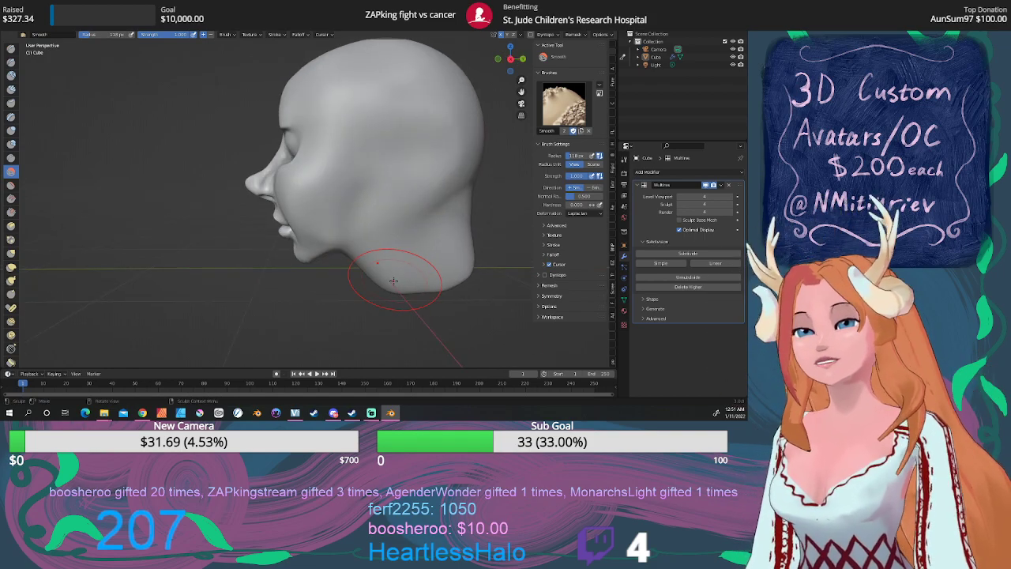
# In the right side view, push the throat back and up beneath the jaw with the Grab brush to define the chin-to-neck transition
pyautogui.press('KP_3')
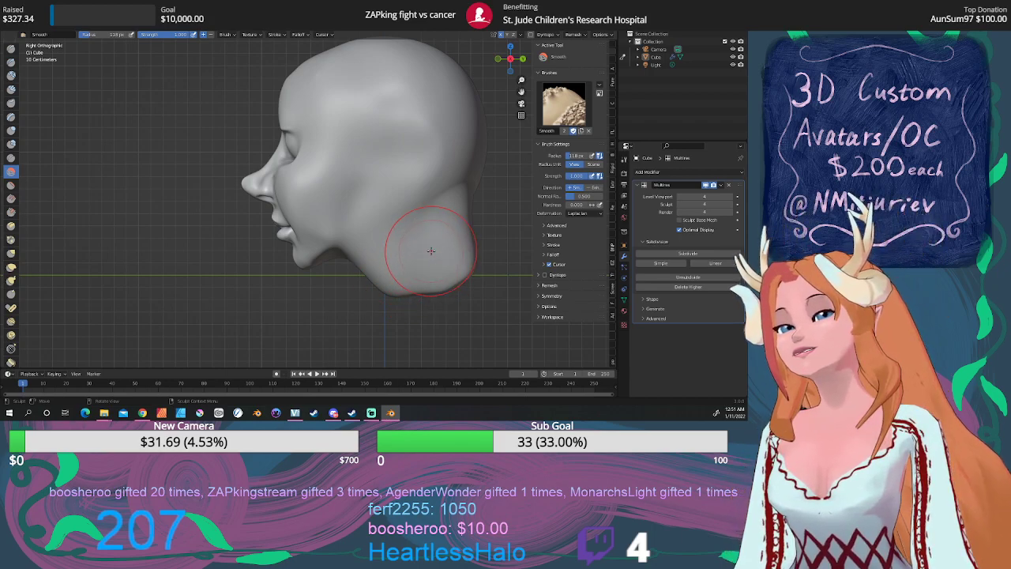
pyautogui.moveTo(418, 239); pyautogui.dragTo(566, 238, button='middle')
pyautogui.scroll(-5, 433, 245)
pyautogui.moveTo(426, 246); pyautogui.dragTo(354, 274, button='middle')
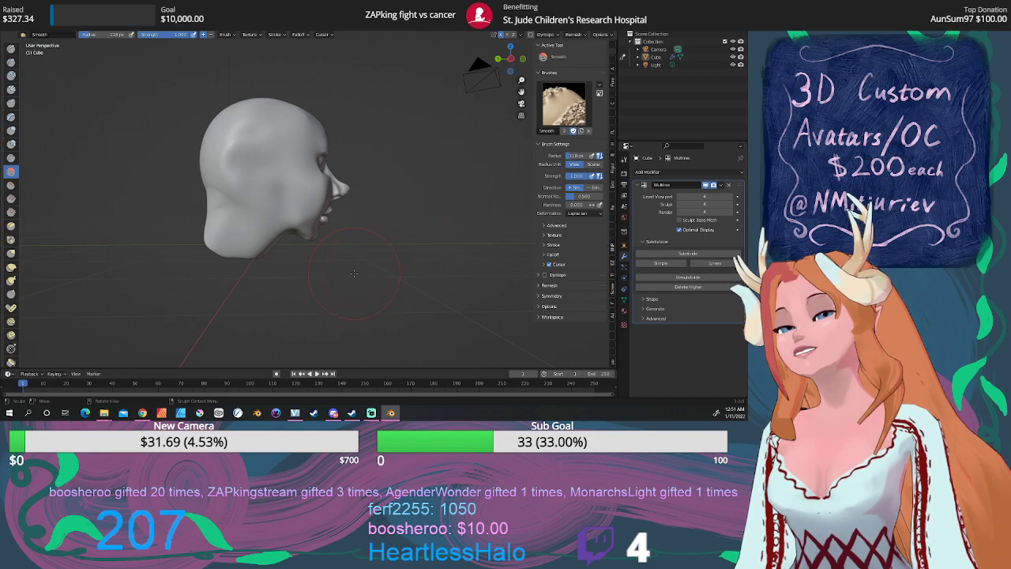
pyautogui.press('KP_3')
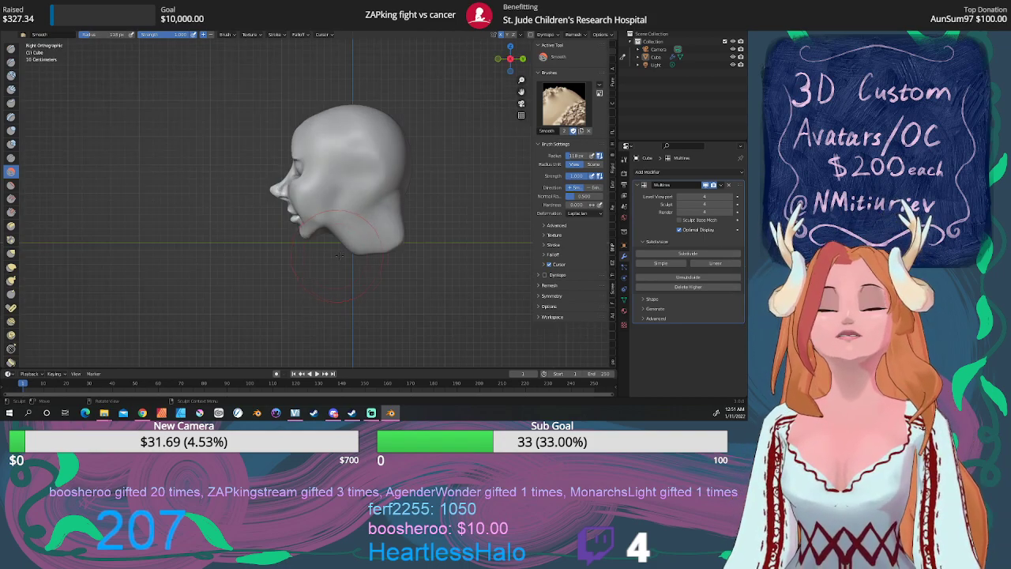
pyautogui.scroll(1, 346, 255)
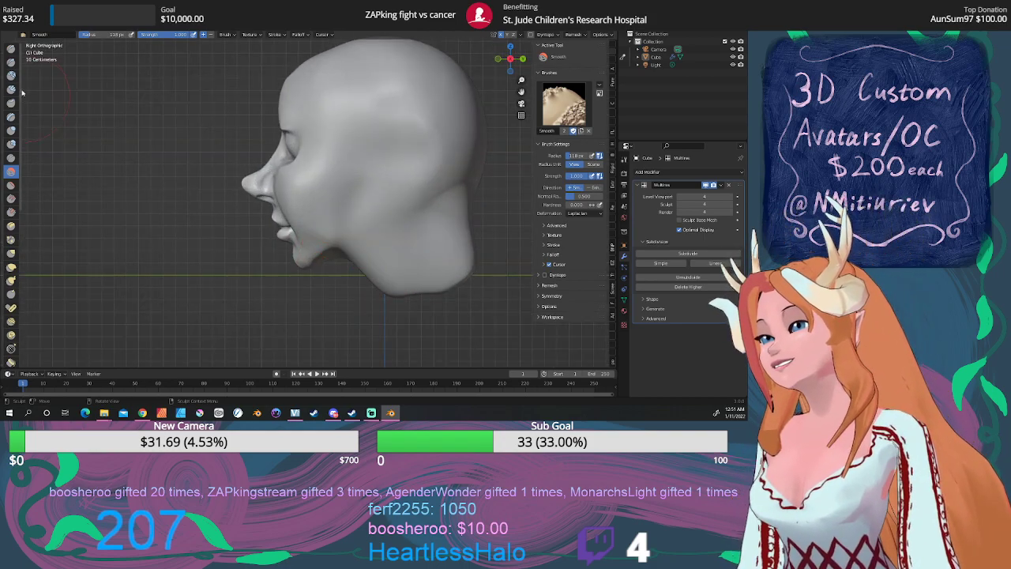
pyautogui.click(11, 254)
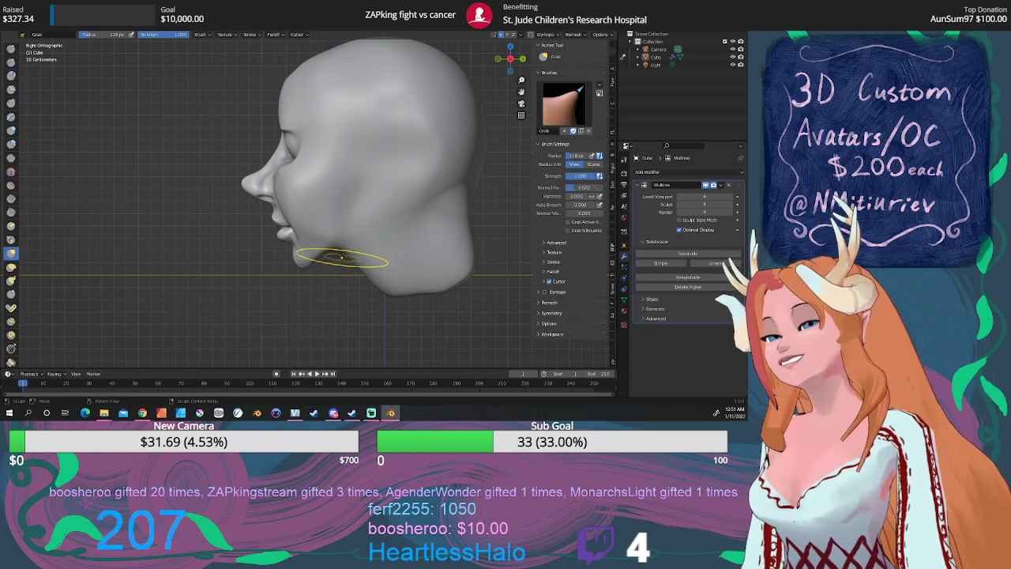
pyautogui.moveTo(355, 250); pyautogui.dragTo(384, 220)
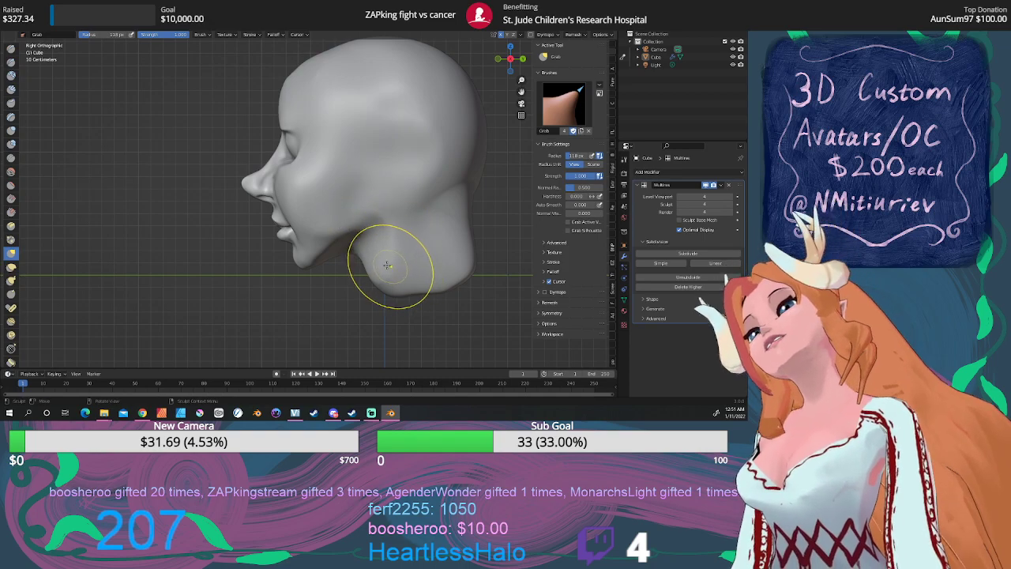
pyautogui.moveTo(357, 262); pyautogui.dragTo(367, 253)
pyautogui.moveTo(371, 267); pyautogui.dragTo(380, 261)
# Pull the nape forward with the Grab brush to slim and curve the back of the neck
pyautogui.moveTo(473, 204); pyautogui.dragTo(458, 212)
pyautogui.moveTo(458, 212); pyautogui.dragTo(457, 222)
pyautogui.moveTo(461, 222)
pyautogui.mouseDown()
pyautogui.moveTo(467, 245)
pyautogui.moveTo(454, 275)
pyautogui.mouseUp()
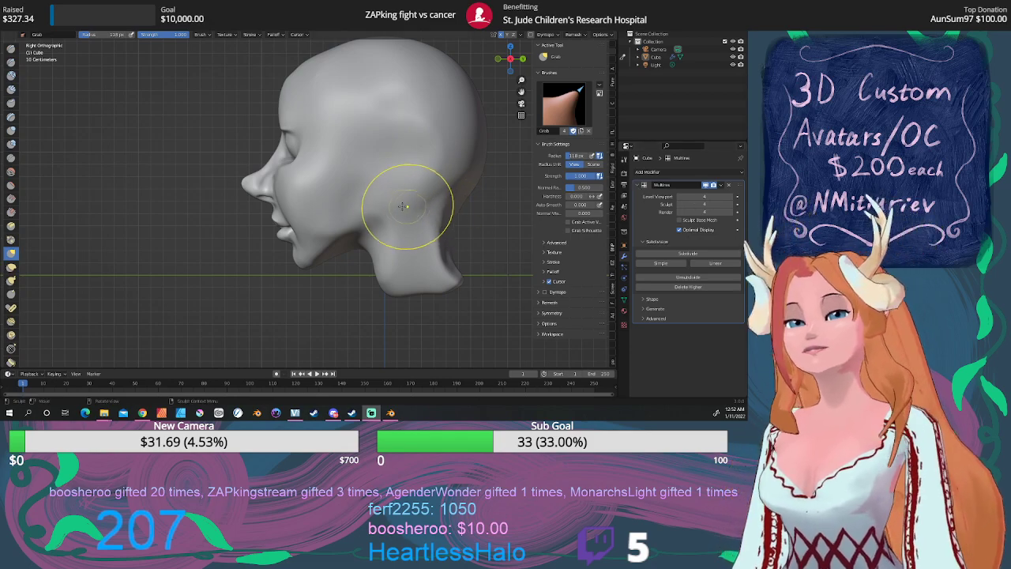
# Compare the sculpted head with its base mesh by toggling the Multires modifier's viewport display off and on
pyautogui.moveTo(406, 208)
pyautogui.mouseDown(button='middle')
pyautogui.moveTo(462, 214)
pyautogui.moveTo(388, 198)
pyautogui.moveTo(431, 211)
pyautogui.mouseUp(button='middle')
pyautogui.scroll(3, 423, 212)
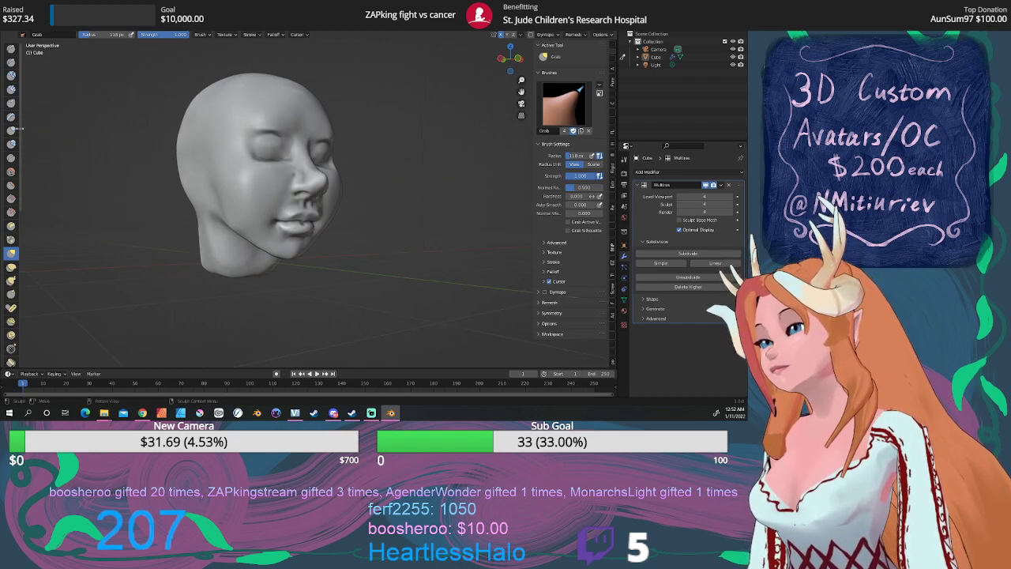
pyautogui.click(12, 172)
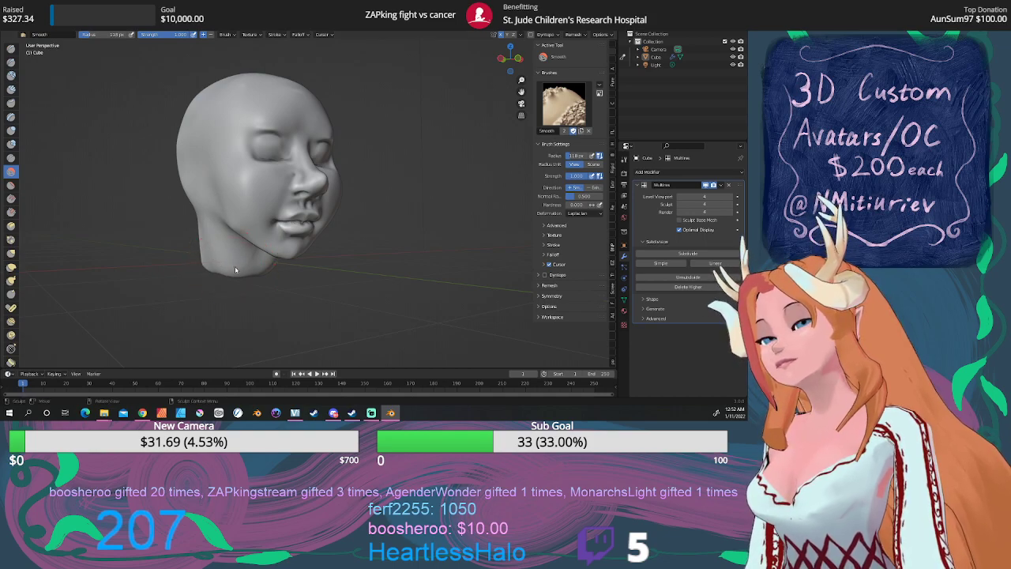
pyautogui.click(706, 185)
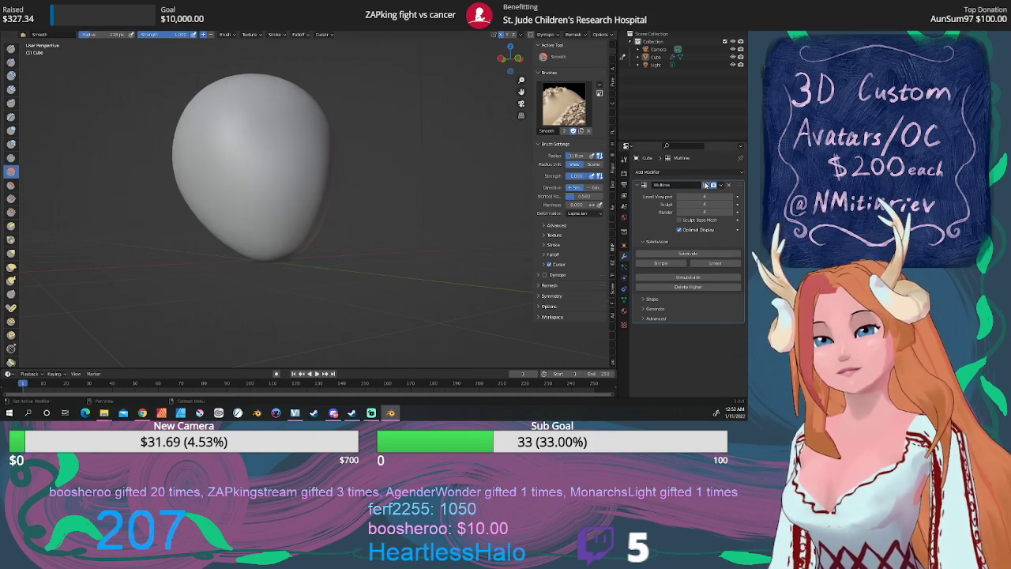
pyautogui.click(705, 184)
pyautogui.click(706, 185)
pyautogui.click(706, 185)
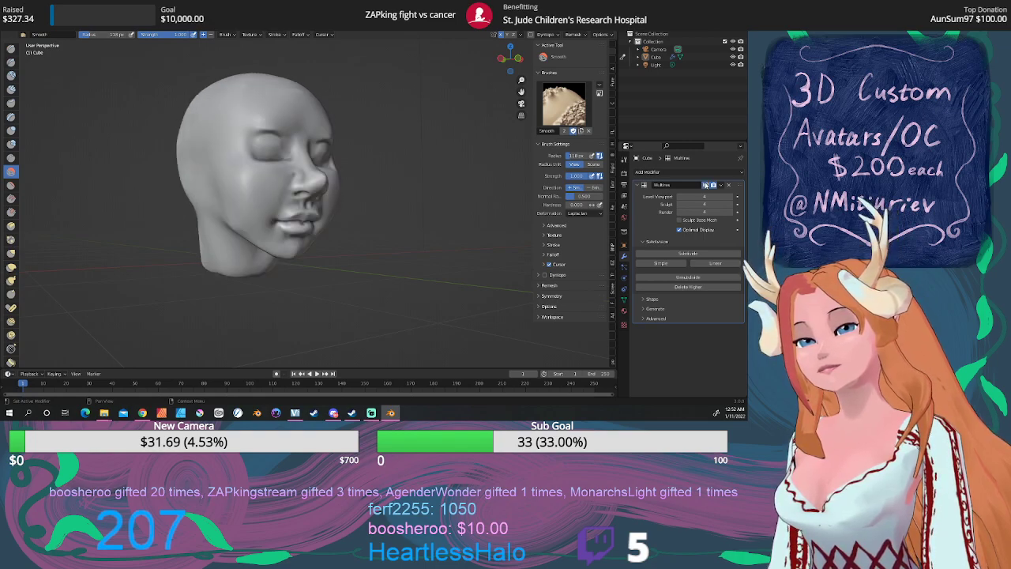
pyautogui.click(705, 185)
pyautogui.click(706, 185)
# In the right side view, build up the front lower edge of the neck with the Draw brush
pyautogui.scroll(2, 375, 220)
pyautogui.moveTo(374, 220)
pyautogui.mouseDown(button='middle')
pyautogui.moveTo(407, 220)
pyautogui.moveTo(340, 220)
pyautogui.moveTo(329, 192)
pyautogui.moveTo(362, 215)
pyautogui.mouseUp(button='middle')
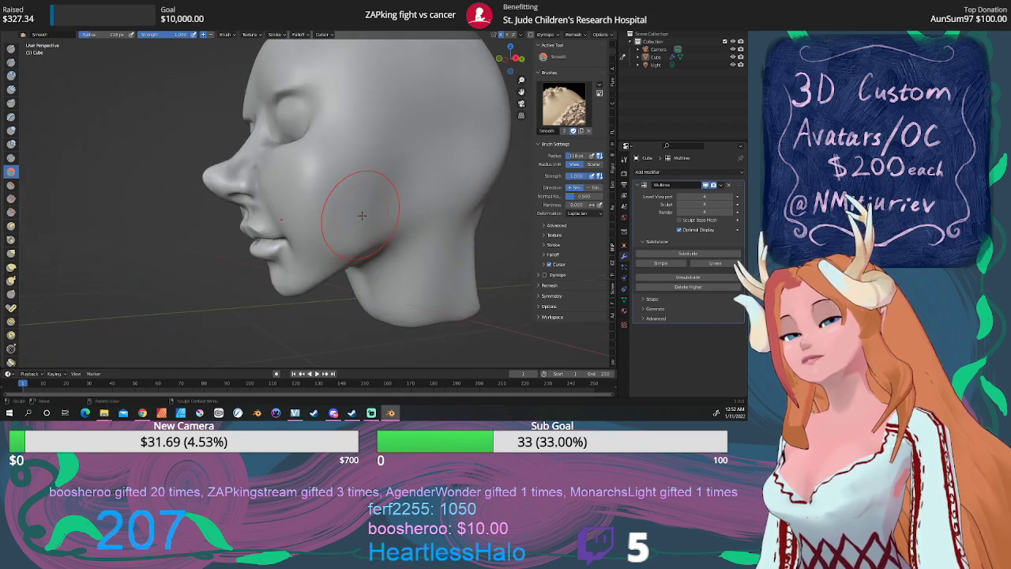
pyautogui.press('KP_3')
pyautogui.scroll(-1, 362, 215)
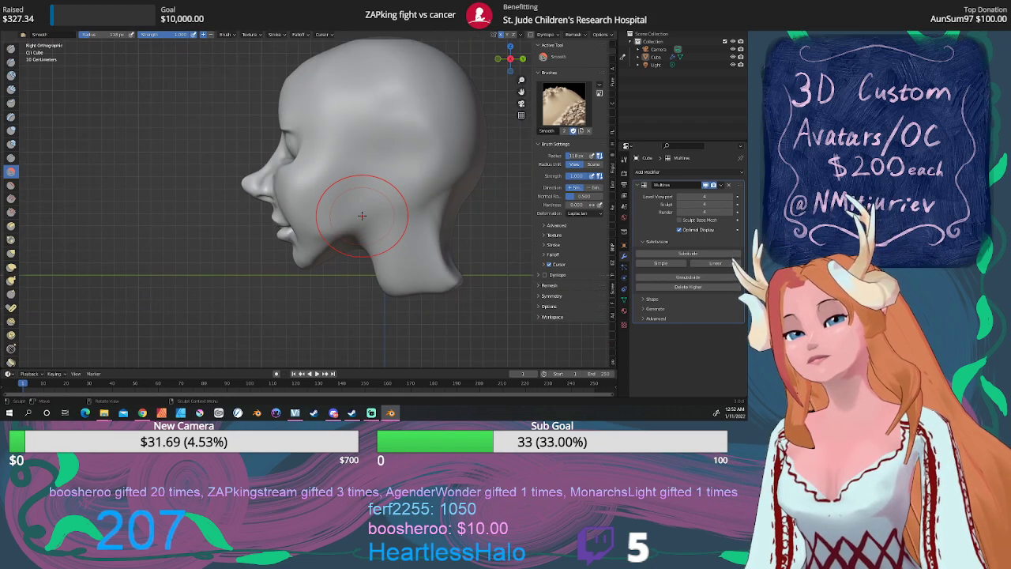
pyautogui.click(11, 49)
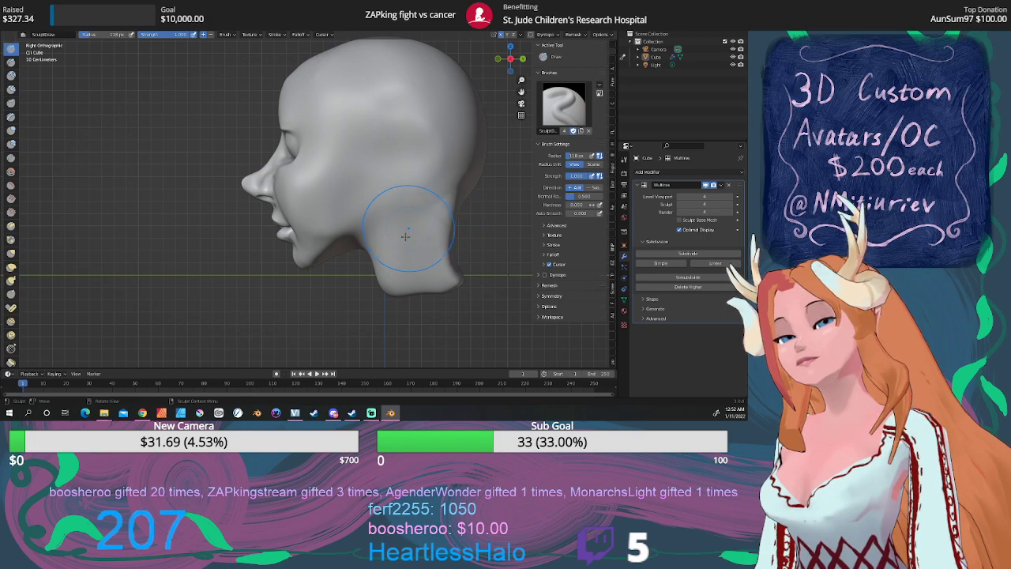
pyautogui.moveTo(392, 290); pyautogui.dragTo(385, 295)
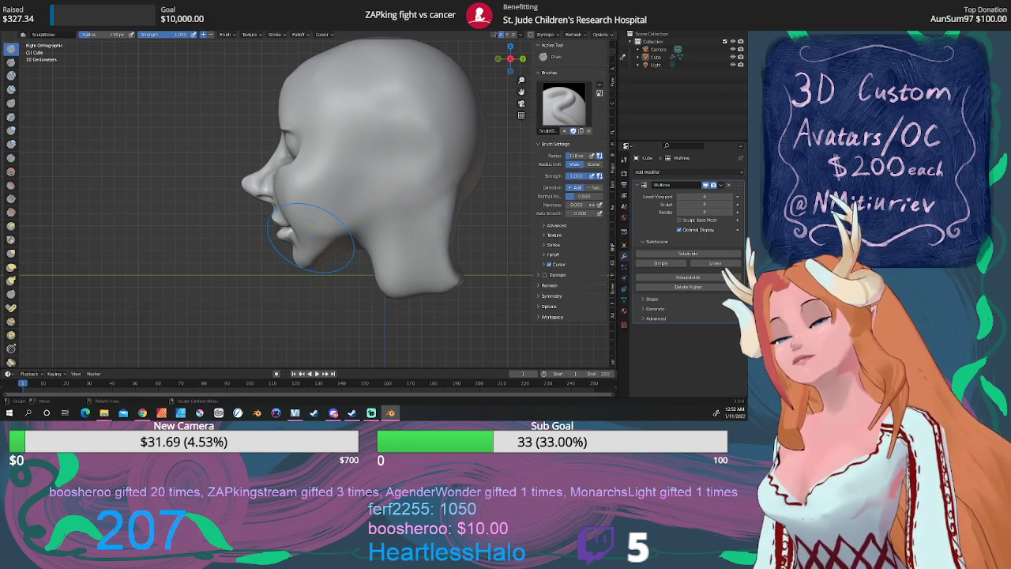
# Stretch the front base of the neck forward and lower its bottom edge with the Grab brush
pyautogui.click(11, 254)
pyautogui.moveTo(395, 271); pyautogui.dragTo(361, 314)
pyautogui.moveTo(421, 289); pyautogui.dragTo(422, 300)
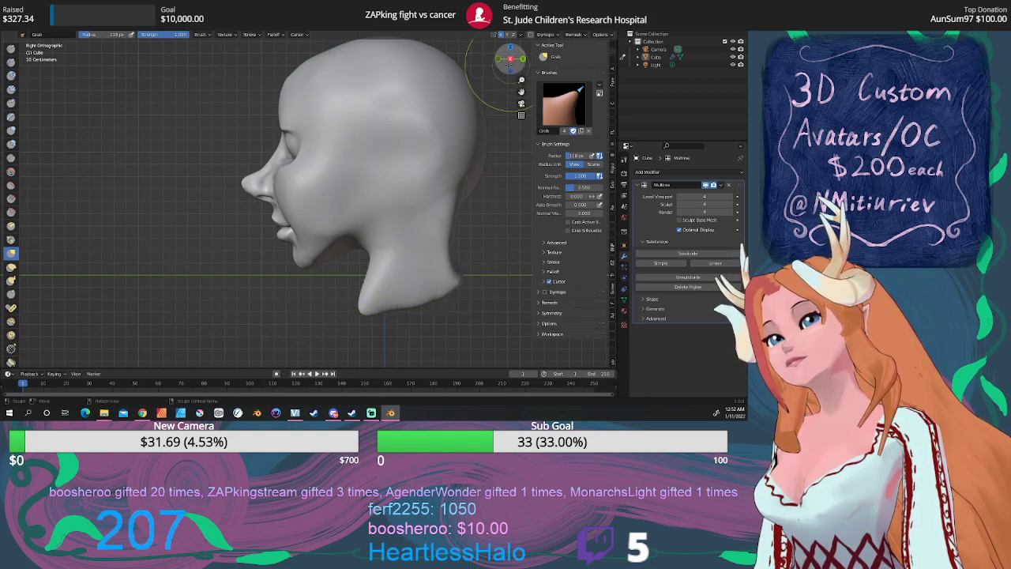
pyautogui.moveTo(510, 59); pyautogui.dragTo(483, 65)
pyautogui.moveTo(569, 62); pyautogui.dragTo(571, 61)
pyautogui.moveTo(323, 275); pyautogui.dragTo(313, 297)
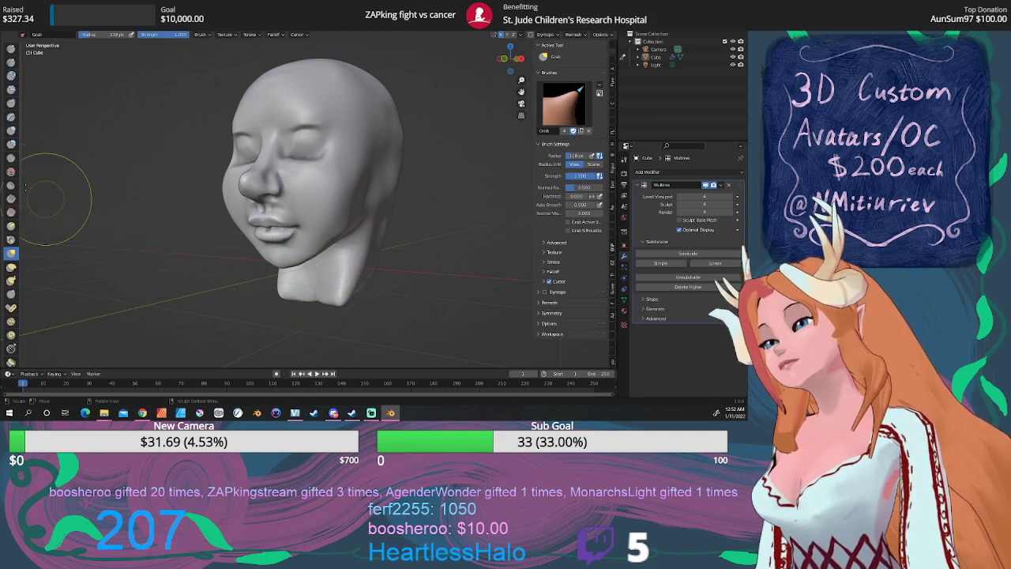
# Smooth the front and side of the lengthened neck with the Smooth brush
pyautogui.click(11, 172)
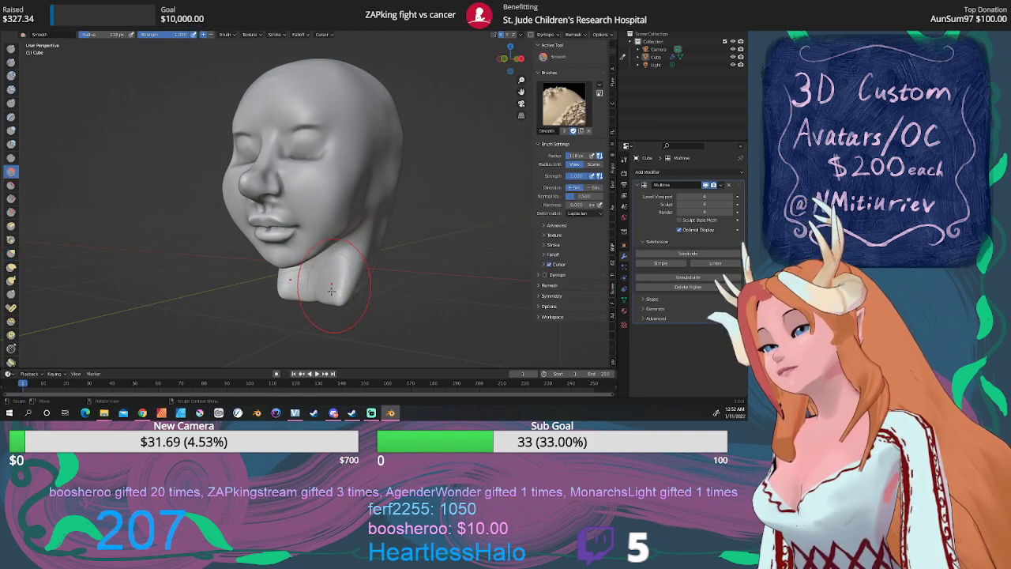
pyautogui.moveTo(349, 256)
pyautogui.mouseDown()
pyautogui.moveTo(348, 292)
pyautogui.moveTo(338, 291)
pyautogui.mouseUp()
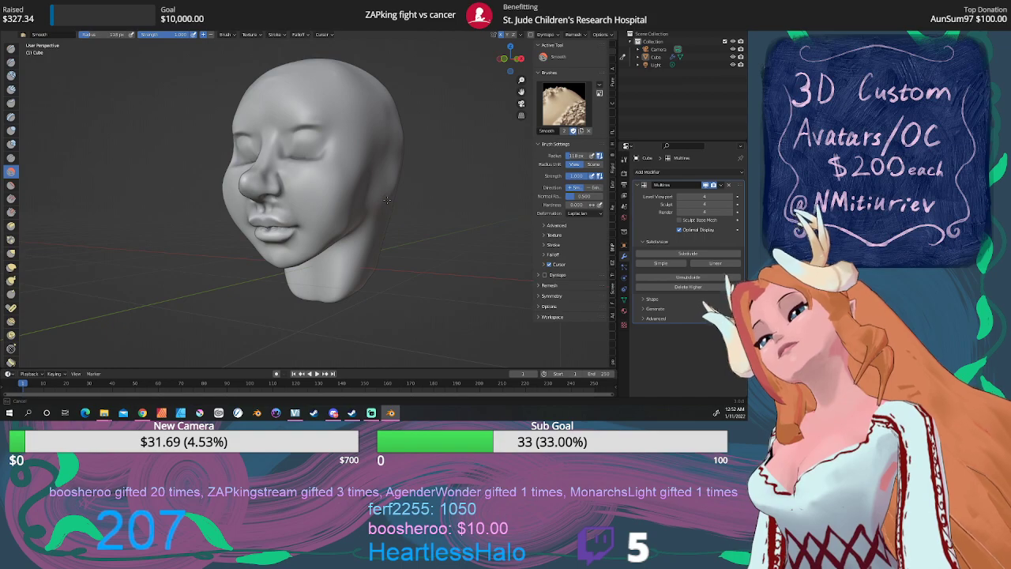
# Try to outline a thin ear on the side of the head with a small Draw brush in the right side view, undoing the strokes
pyautogui.moveTo(336, 304)
pyautogui.mouseDown(button='middle')
pyautogui.moveTo(368, 271)
pyautogui.moveTo(388, 206)
pyautogui.moveTo(395, 213)
pyautogui.mouseUp(button='middle')
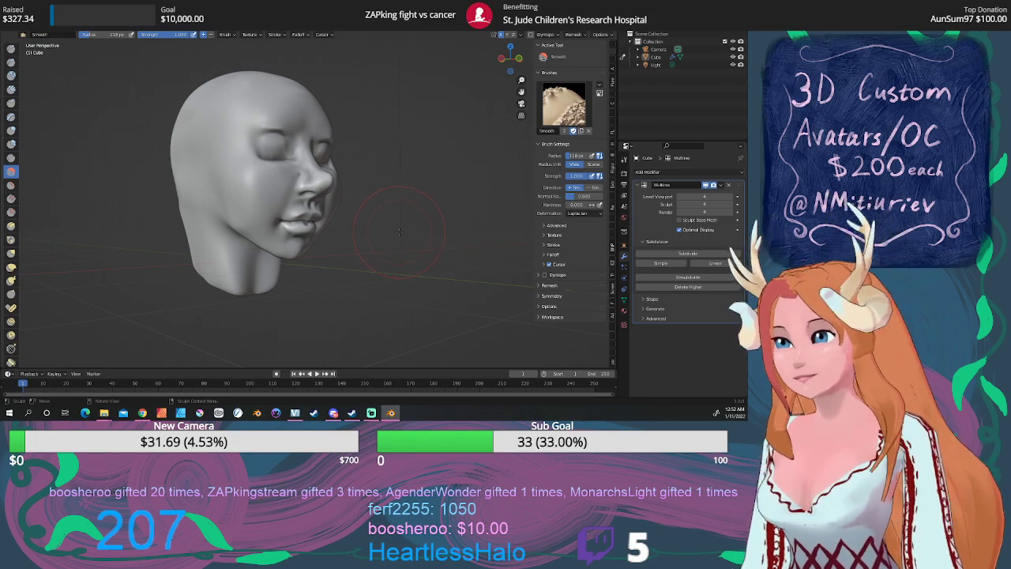
pyautogui.press('x')
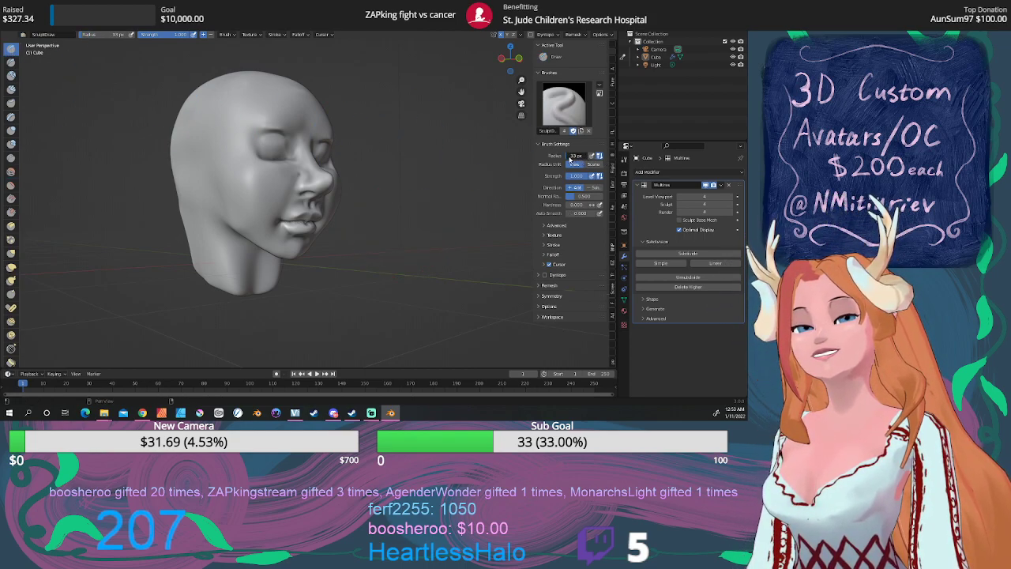
pyautogui.moveTo(572, 159); pyautogui.dragTo(571, 167)
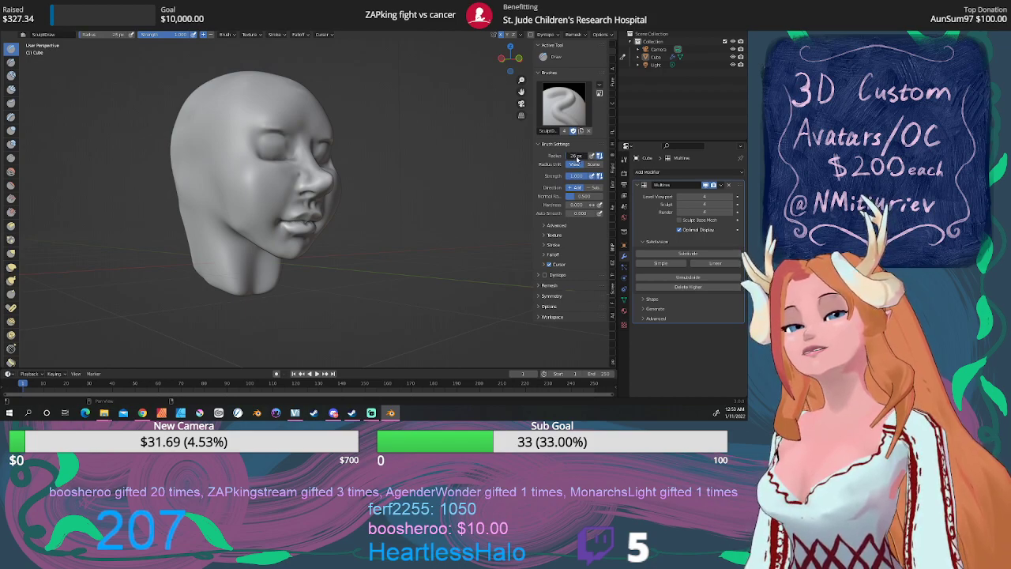
pyautogui.moveTo(577, 160); pyautogui.dragTo(575, 166)
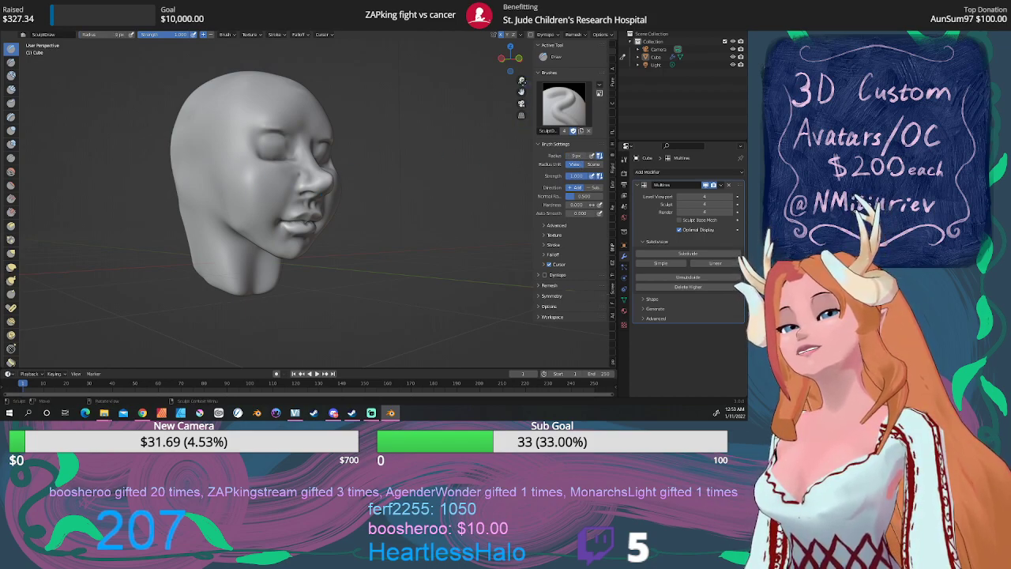
pyautogui.moveTo(511, 60); pyautogui.dragTo(394, 115)
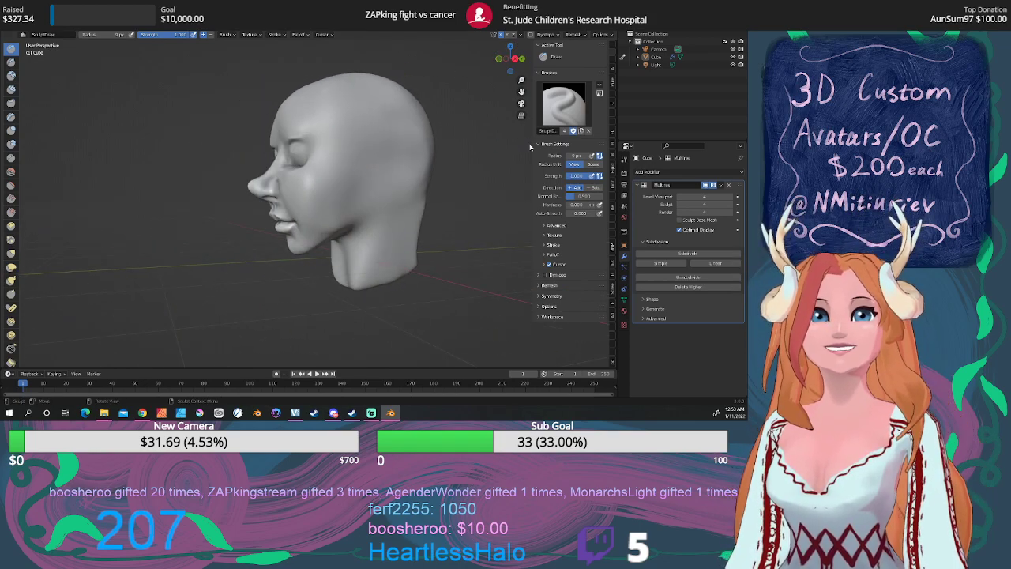
pyautogui.scroll(4, 409, 184)
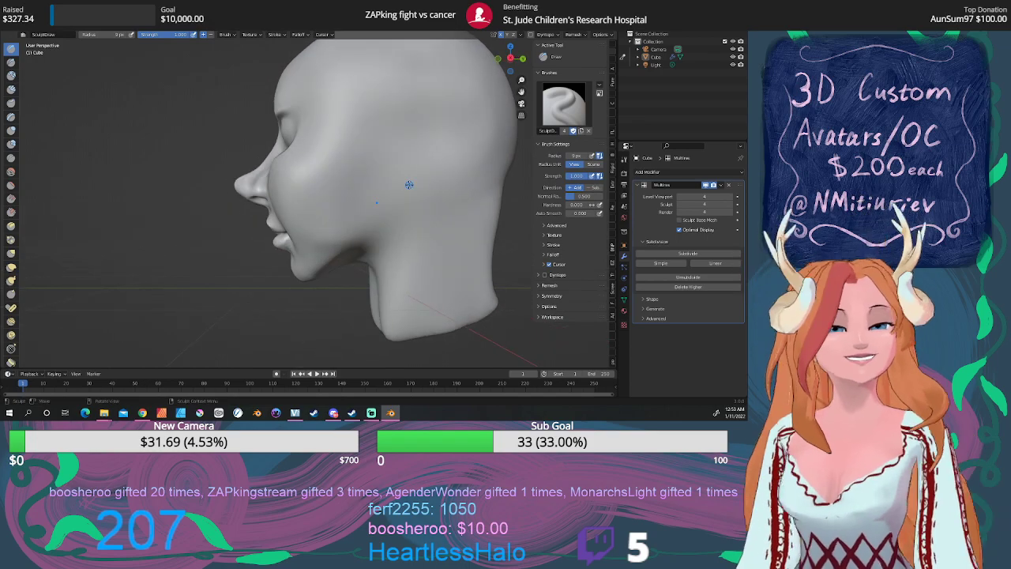
pyautogui.press('KP_3')
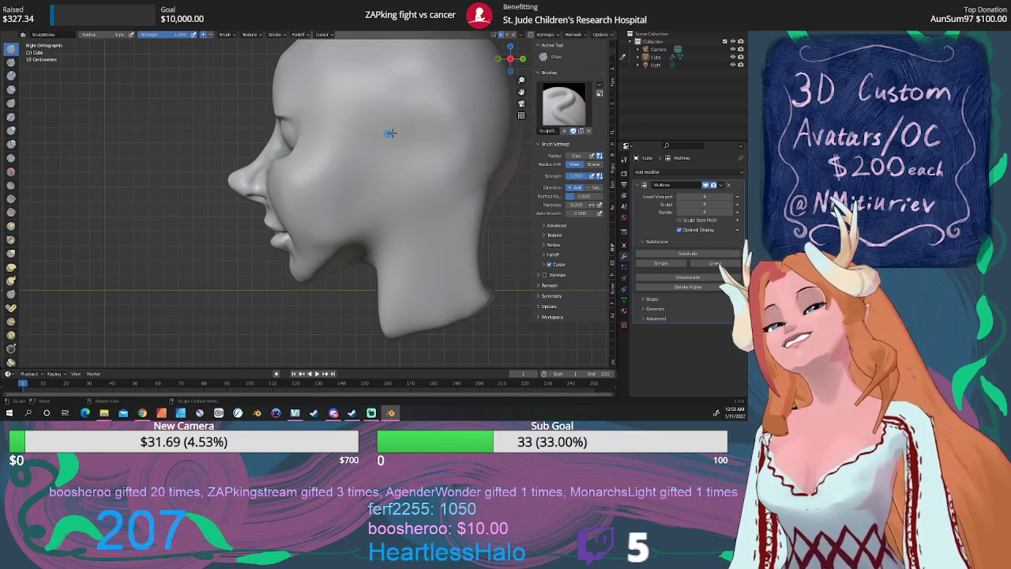
pyautogui.moveTo(428, 128); pyautogui.dragTo(422, 166)
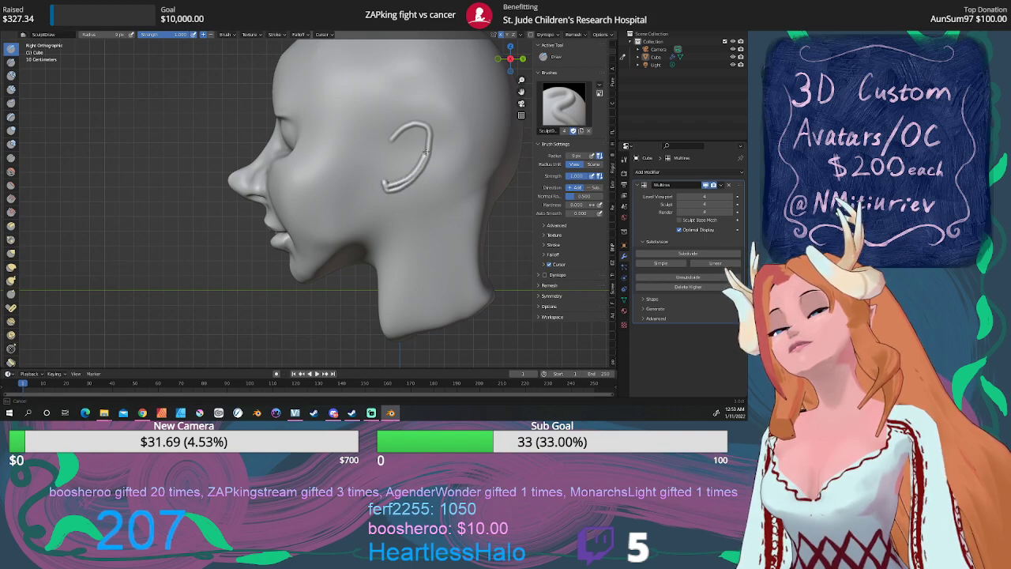
pyautogui.moveTo(415, 130)
pyautogui.mouseDown()
pyautogui.moveTo(400, 138)
pyautogui.moveTo(414, 133)
pyautogui.moveTo(425, 164)
pyautogui.moveTo(393, 186)
pyautogui.mouseUp()
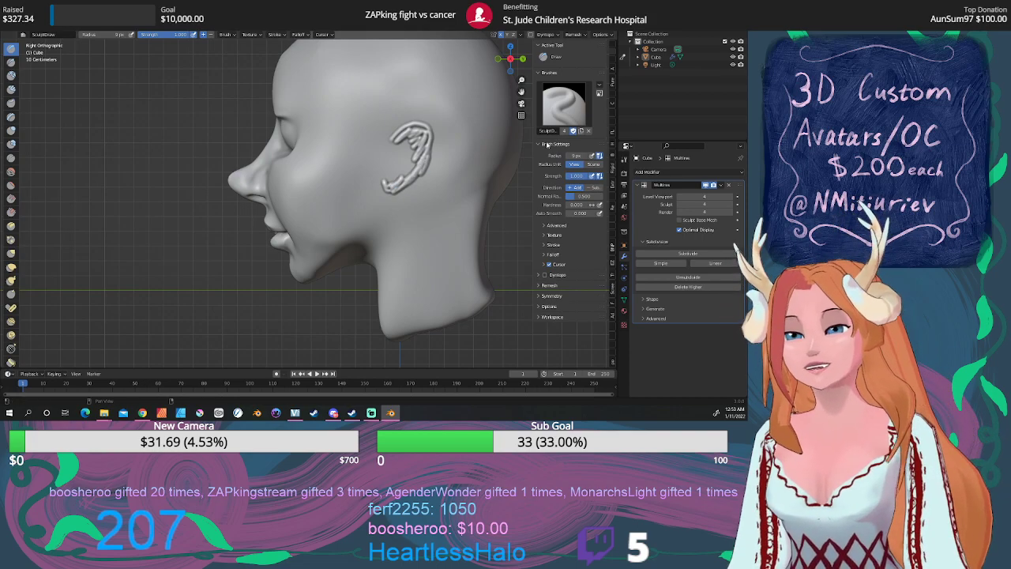
pyautogui.hotkey('ctrl', 'z')
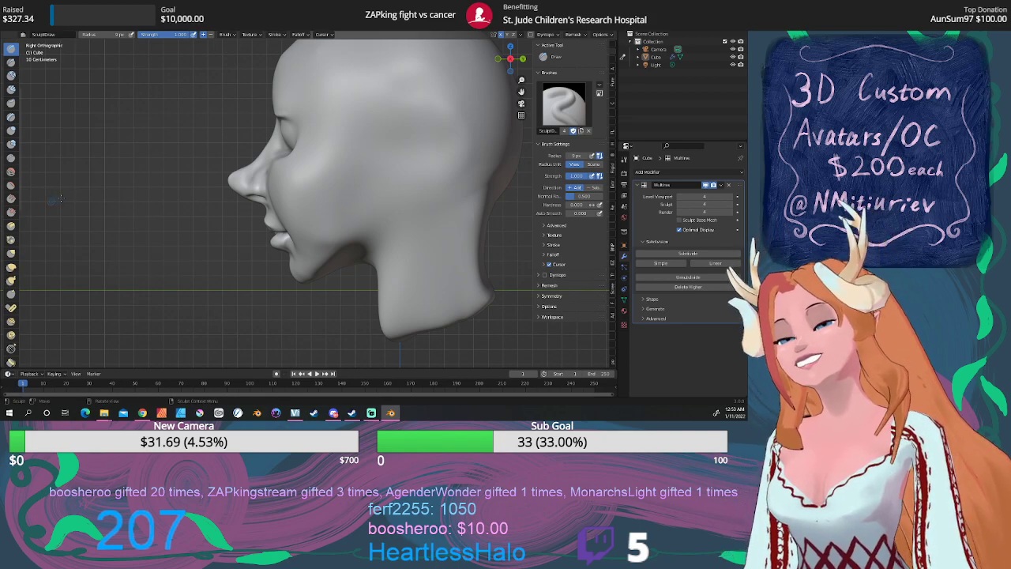
# In the right side view, build up a raised ear form and a ridge along the jaw with an enlarged Draw brush
pyautogui.scroll(-3, 142, 177)
pyautogui.moveTo(142, 178)
pyautogui.mouseDown(button='middle')
pyautogui.moveTo(290, 204)
pyautogui.moveTo(219, 207)
pyautogui.mouseUp(button='middle')
pyautogui.scroll(2, 215, 183)
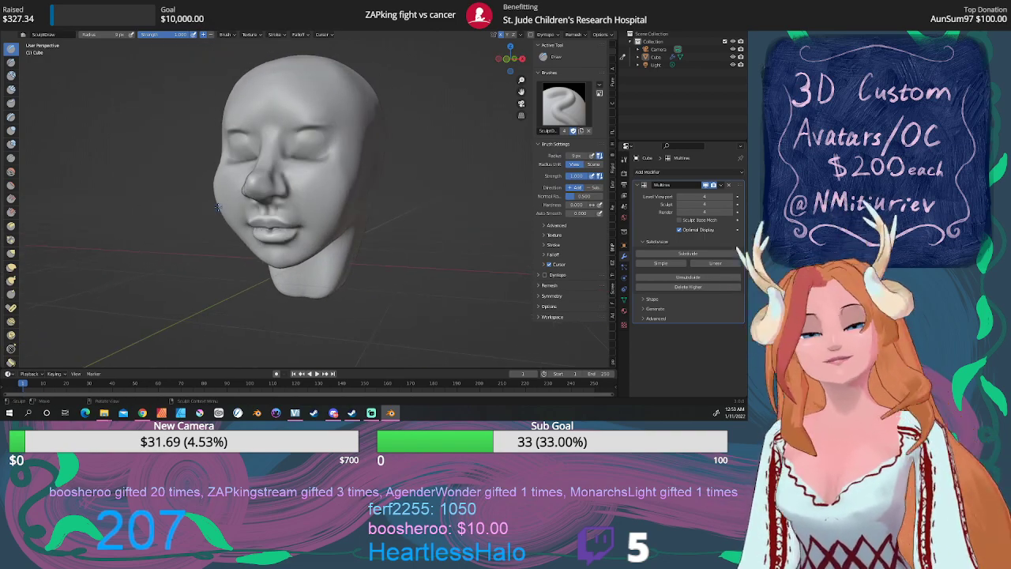
pyautogui.press('KP_3')
pyautogui.scroll(2, 253, 204)
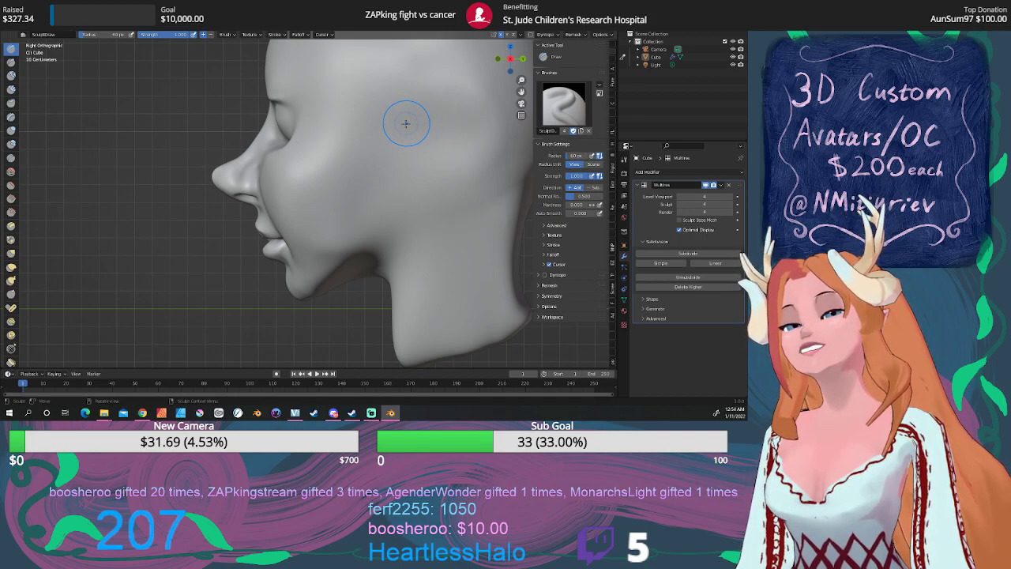
pyautogui.moveTo(406, 123)
pyautogui.mouseDown()
pyautogui.moveTo(429, 102)
pyautogui.moveTo(455, 131)
pyautogui.moveTo(435, 180)
pyautogui.moveTo(408, 178)
pyautogui.moveTo(452, 131)
pyautogui.moveTo(409, 123)
pyautogui.moveTo(440, 112)
pyautogui.moveTo(420, 175)
pyautogui.moveTo(400, 186)
pyautogui.moveTo(433, 130)
pyautogui.moveTo(419, 141)
pyautogui.moveTo(439, 158)
pyautogui.moveTo(310, 281)
pyautogui.moveTo(330, 264)
pyautogui.mouseUp()
pyautogui.moveTo(361, 194); pyautogui.dragTo(348, 212)
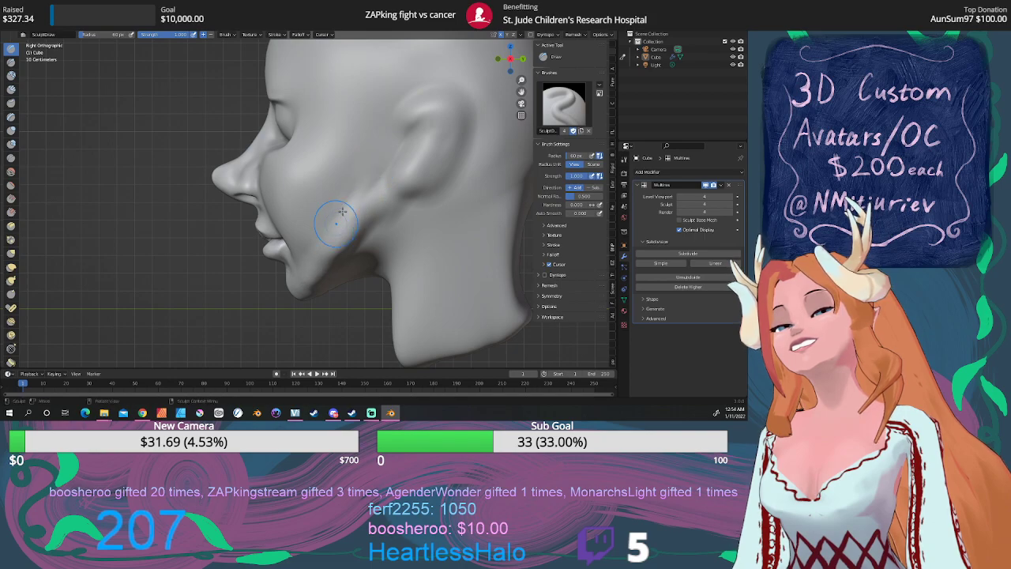
# Smooth the jaw ridge and the area below the ear with the Smooth brush
pyautogui.hotkey('shift', 's')
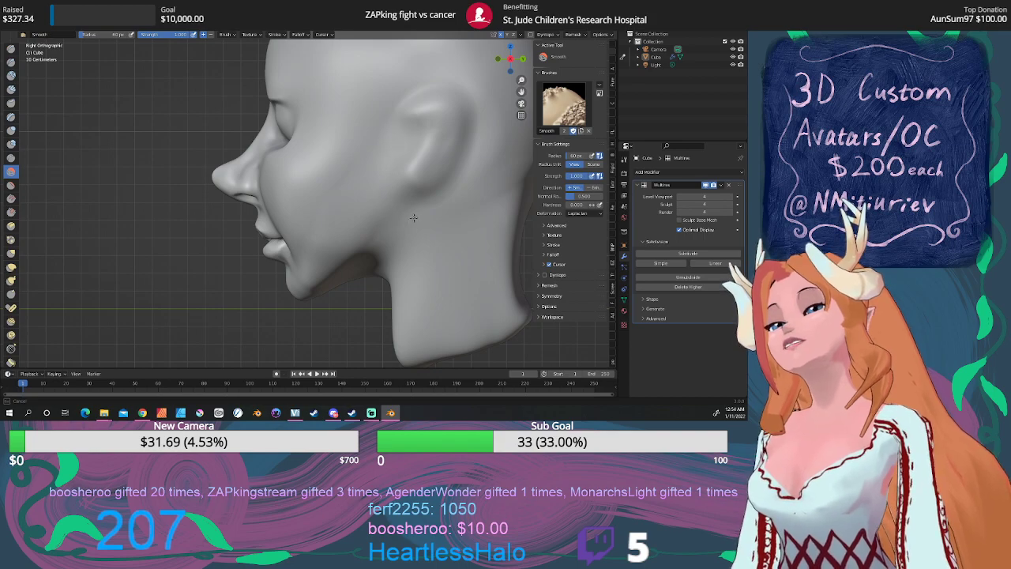
pyautogui.moveTo(414, 218); pyautogui.dragTo(415, 237)
pyautogui.moveTo(415, 238); pyautogui.dragTo(419, 234)
pyautogui.scroll(-5, 422, 221)
pyautogui.moveTo(422, 221)
pyautogui.mouseDown(button='middle')
pyautogui.moveTo(448, 223)
pyautogui.moveTo(349, 197)
pyautogui.mouseUp(button='middle')
pyautogui.scroll(2, 373, 192)
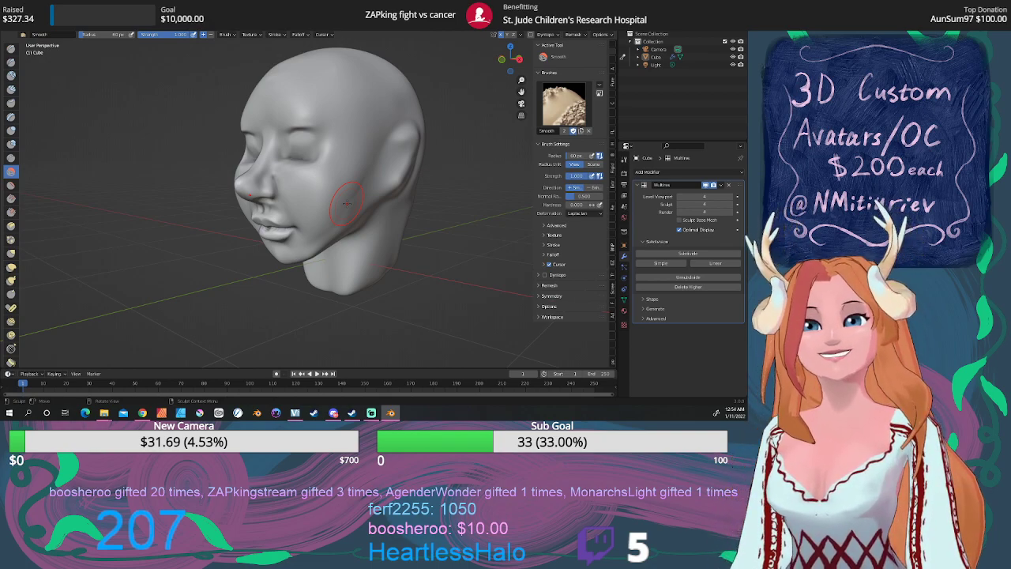
# Carve the ear's inner hollow and the crease around its rim with the Draw Sharp brush
pyautogui.moveTo(417, 201); pyautogui.dragTo(411, 197, button='middle')
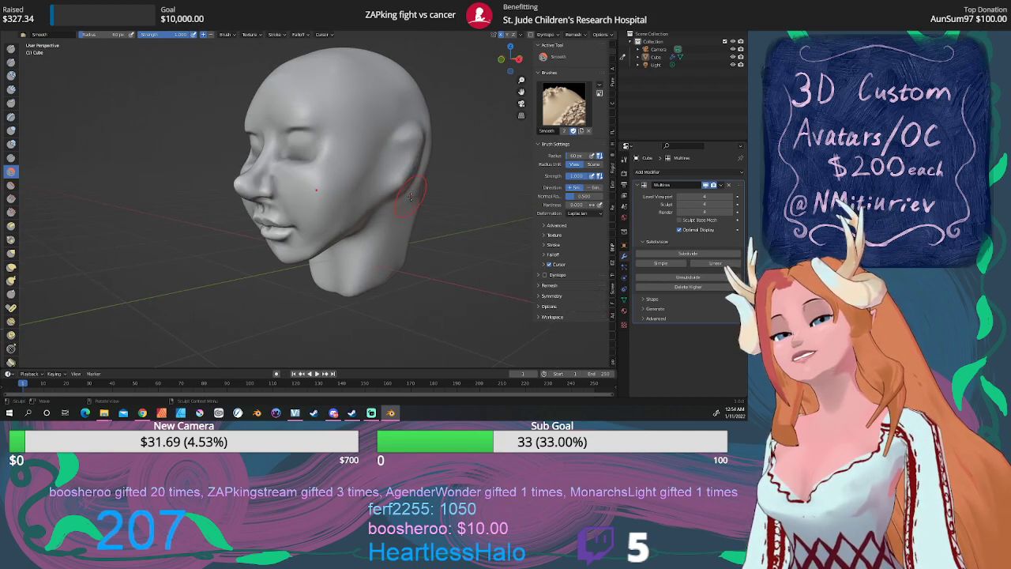
pyautogui.click(11, 61)
pyautogui.moveTo(405, 130)
pyautogui.mouseDown()
pyautogui.moveTo(391, 152)
pyautogui.moveTo(415, 128)
pyautogui.moveTo(421, 139)
pyautogui.moveTo(394, 162)
pyautogui.mouseUp()
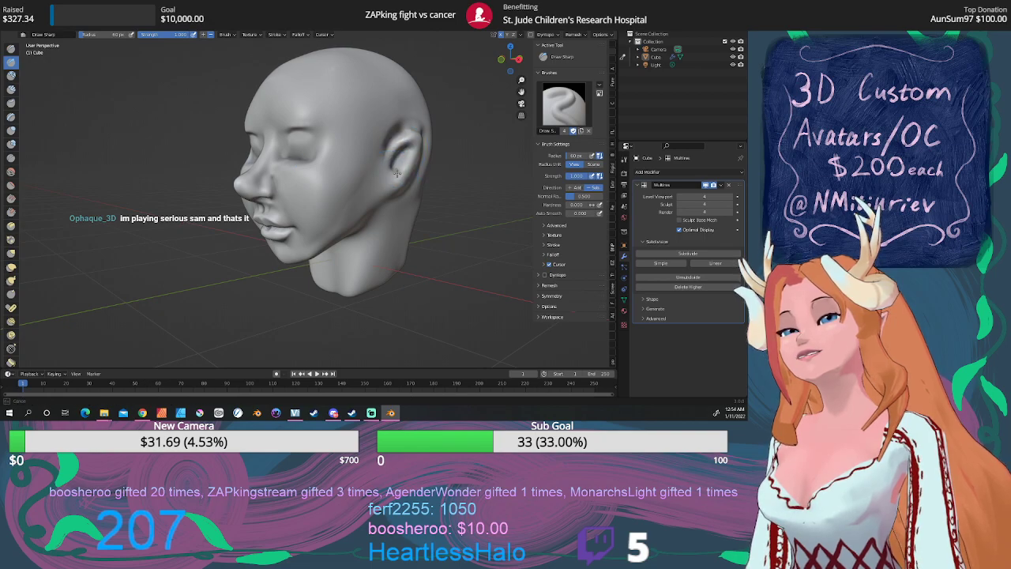
pyautogui.moveTo(395, 170)
pyautogui.mouseDown()
pyautogui.moveTo(415, 145)
pyautogui.moveTo(398, 177)
pyautogui.mouseUp()
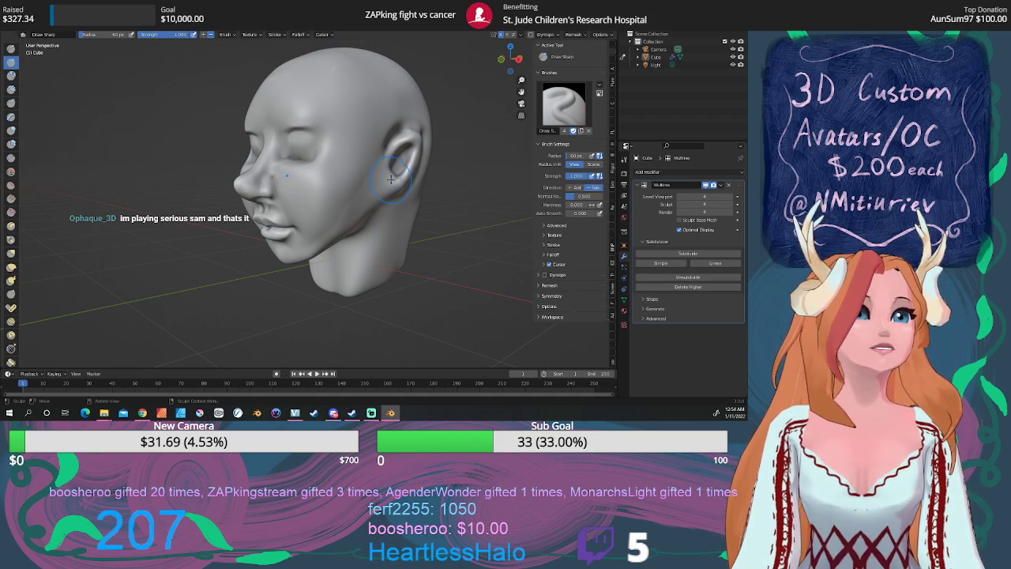
pyautogui.moveTo(381, 181); pyautogui.dragTo(354, 192, button='middle')
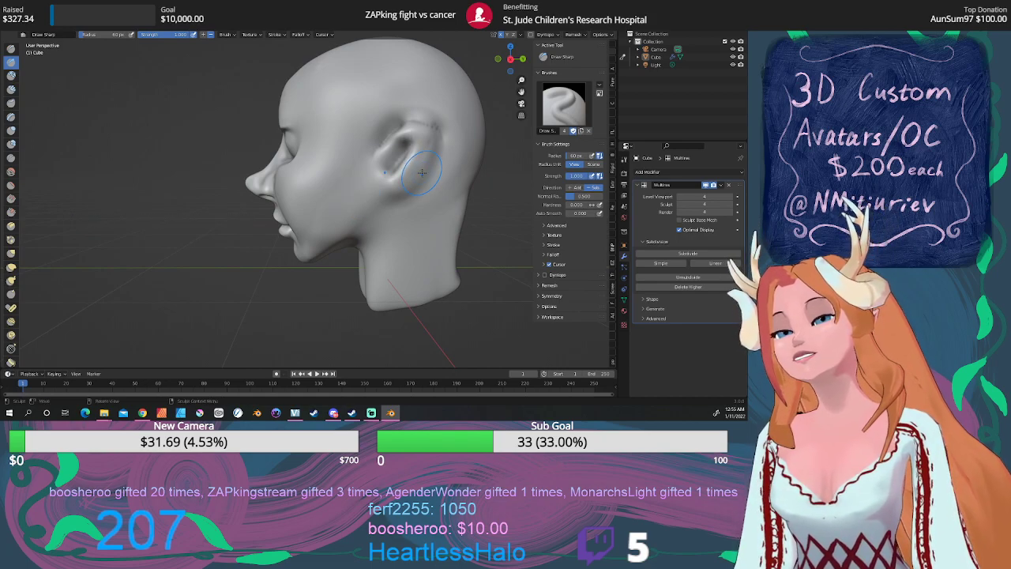
pyautogui.moveTo(434, 139); pyautogui.dragTo(421, 169)
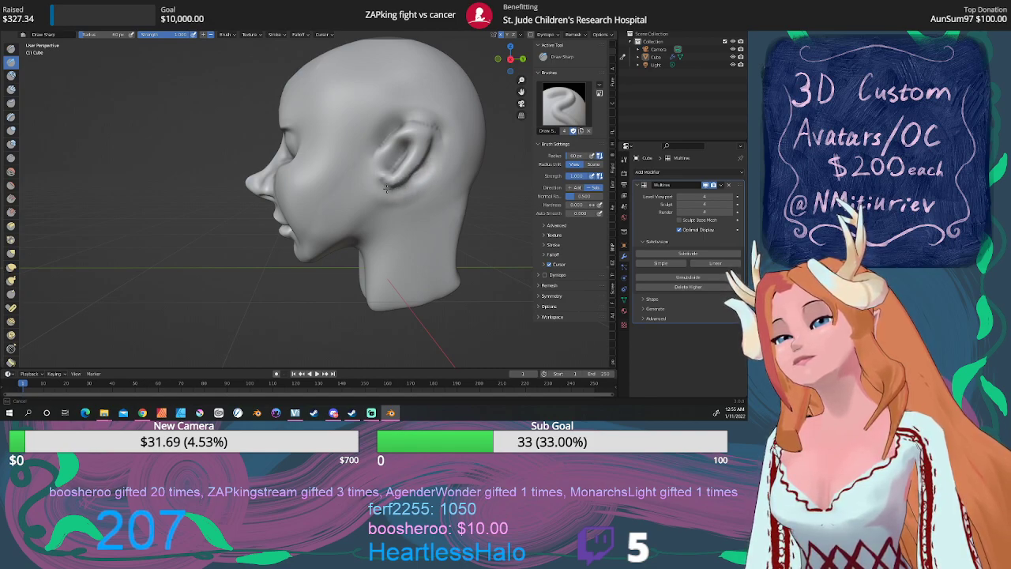
# Carve long creases from beneath the ear down to the front base of the neck with the Draw Sharp brush
pyautogui.moveTo(404, 183)
pyautogui.mouseDown()
pyautogui.moveTo(365, 237)
pyautogui.moveTo(376, 234)
pyautogui.moveTo(365, 274)
pyautogui.mouseUp()
pyautogui.moveTo(385, 209); pyautogui.dragTo(369, 291)
pyautogui.moveTo(395, 212)
pyautogui.mouseDown()
pyautogui.moveTo(391, 250)
pyautogui.moveTo(370, 289)
pyautogui.mouseUp()
pyautogui.moveTo(411, 191); pyautogui.dragTo(401, 247)
pyautogui.moveTo(409, 192)
pyautogui.mouseDown()
pyautogui.moveTo(388, 272)
pyautogui.moveTo(399, 197)
pyautogui.moveTo(412, 237)
pyautogui.moveTo(391, 252)
pyautogui.mouseUp()
# Soften the neck creases and the carved ear with the Smooth brush
pyautogui.click(11, 171)
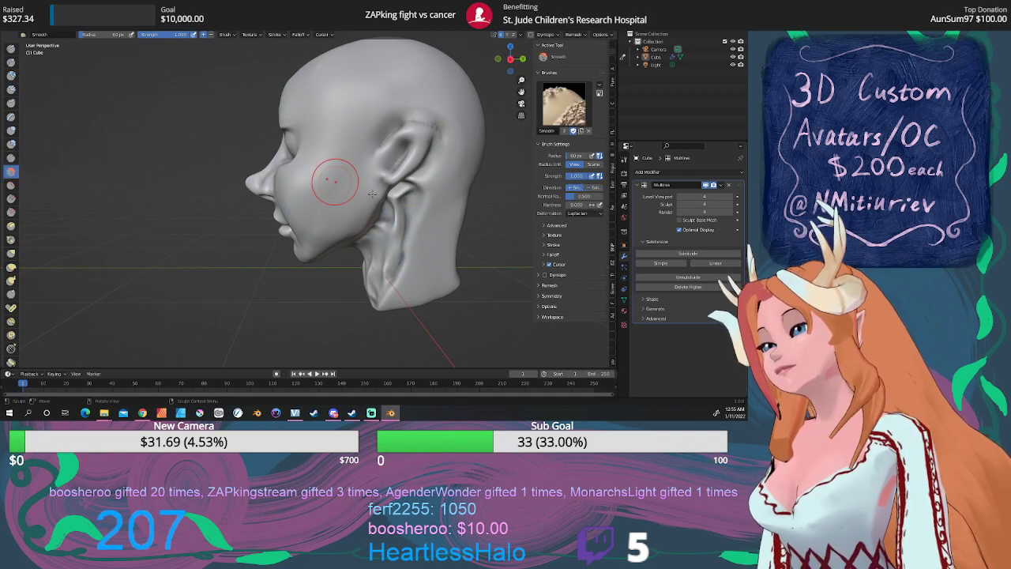
pyautogui.moveTo(402, 198); pyautogui.dragTo(397, 231)
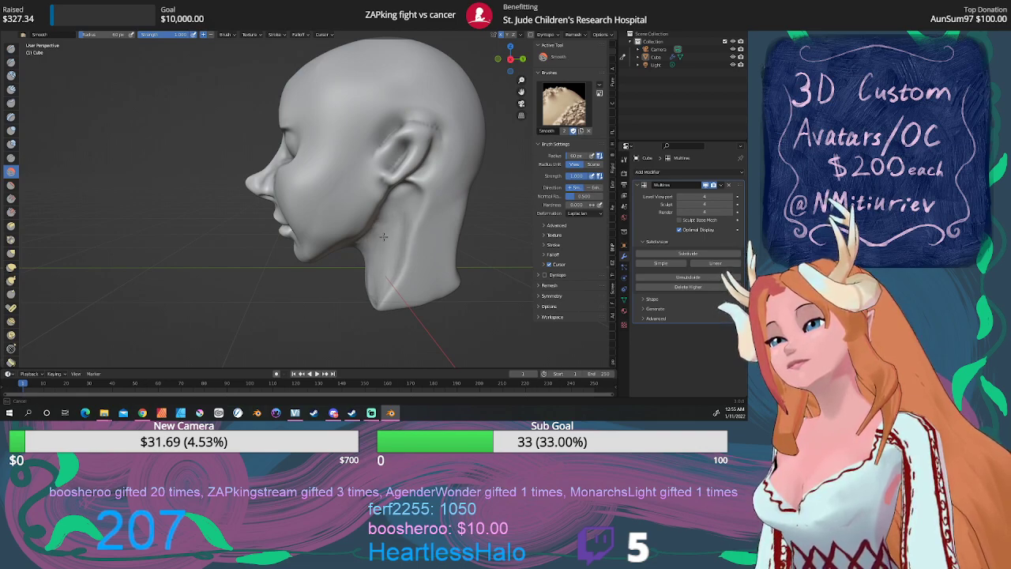
pyautogui.moveTo(405, 213)
pyautogui.mouseDown()
pyautogui.moveTo(419, 167)
pyautogui.moveTo(393, 176)
pyautogui.moveTo(385, 160)
pyautogui.moveTo(419, 146)
pyautogui.moveTo(416, 124)
pyautogui.mouseUp()
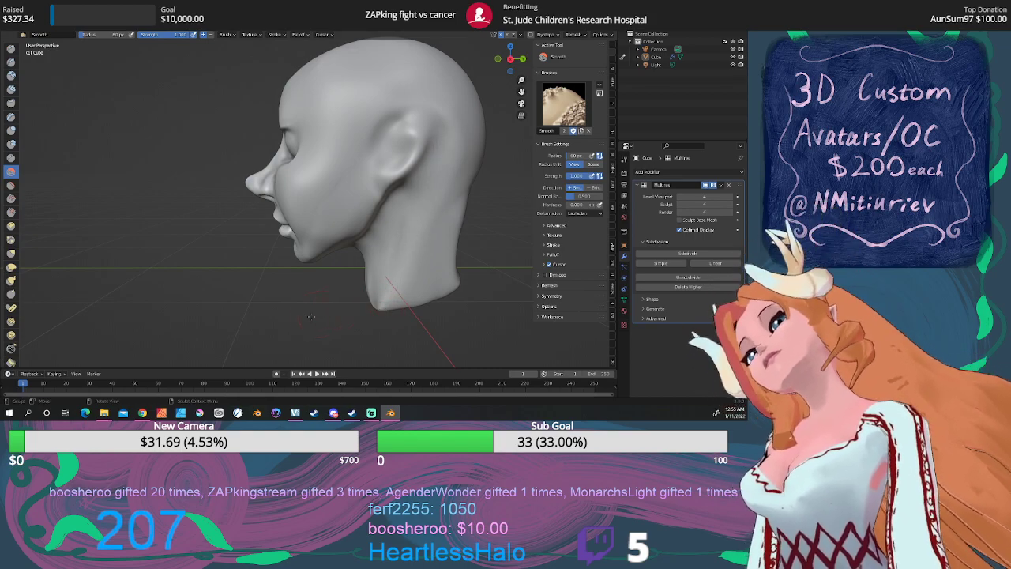
# Shape a diagonal muscle ridge from behind the ear to the base of the throat with the Elastic Deform brush and check it from the front
pyautogui.moveTo(405, 235)
pyautogui.mouseDown(button='middle')
pyautogui.moveTo(345, 307)
pyautogui.moveTo(338, 255)
pyautogui.mouseUp(button='middle')
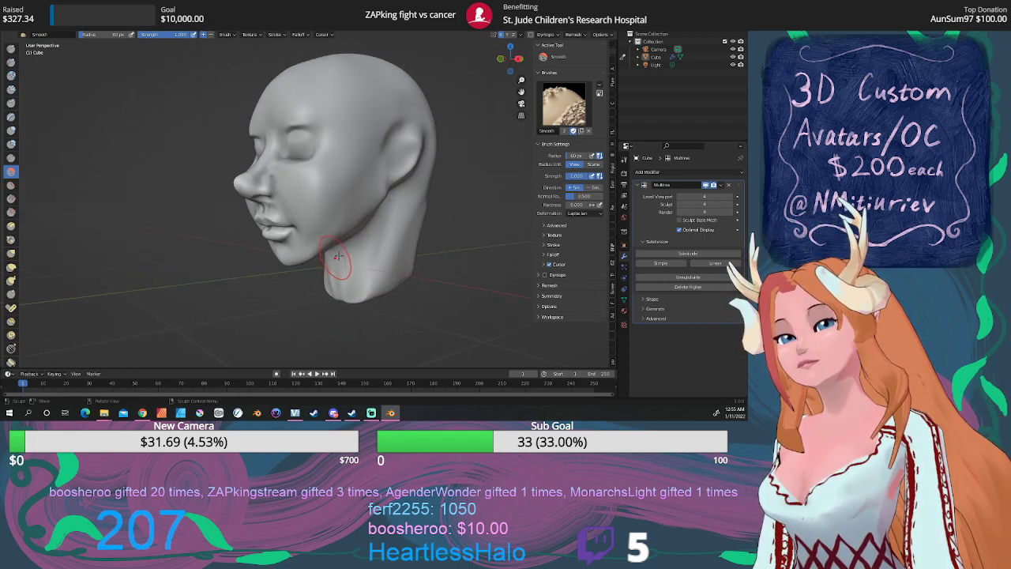
pyautogui.click(11, 267)
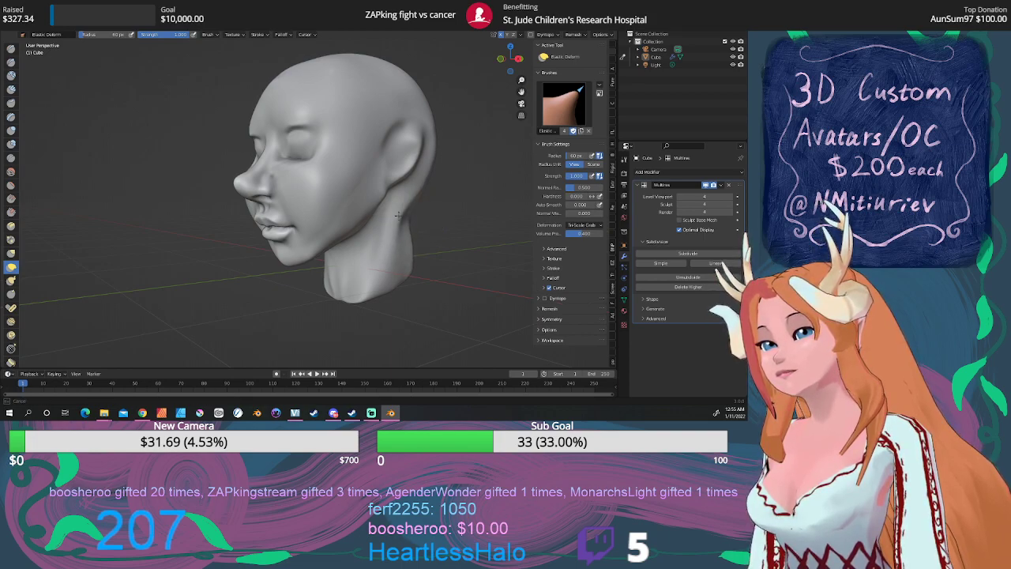
pyautogui.moveTo(388, 237)
pyautogui.mouseDown()
pyautogui.moveTo(374, 240)
pyautogui.moveTo(374, 261)
pyautogui.moveTo(354, 264)
pyautogui.moveTo(355, 278)
pyautogui.moveTo(338, 276)
pyautogui.moveTo(345, 294)
pyautogui.moveTo(330, 299)
pyautogui.mouseUp()
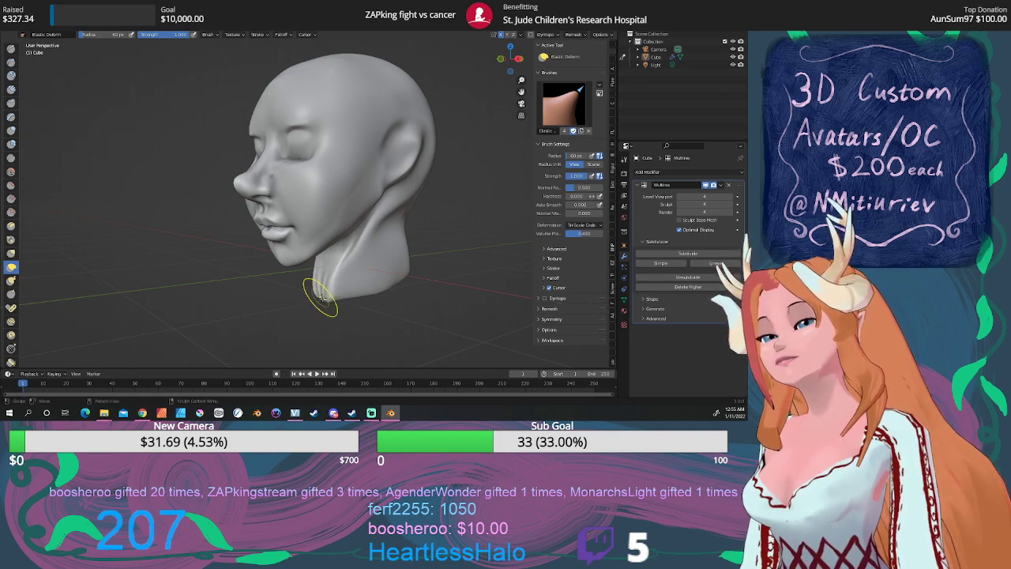
pyautogui.moveTo(512, 70)
pyautogui.mouseDown()
pyautogui.moveTo(576, 68)
pyautogui.moveTo(568, 68)
pyautogui.mouseUp()
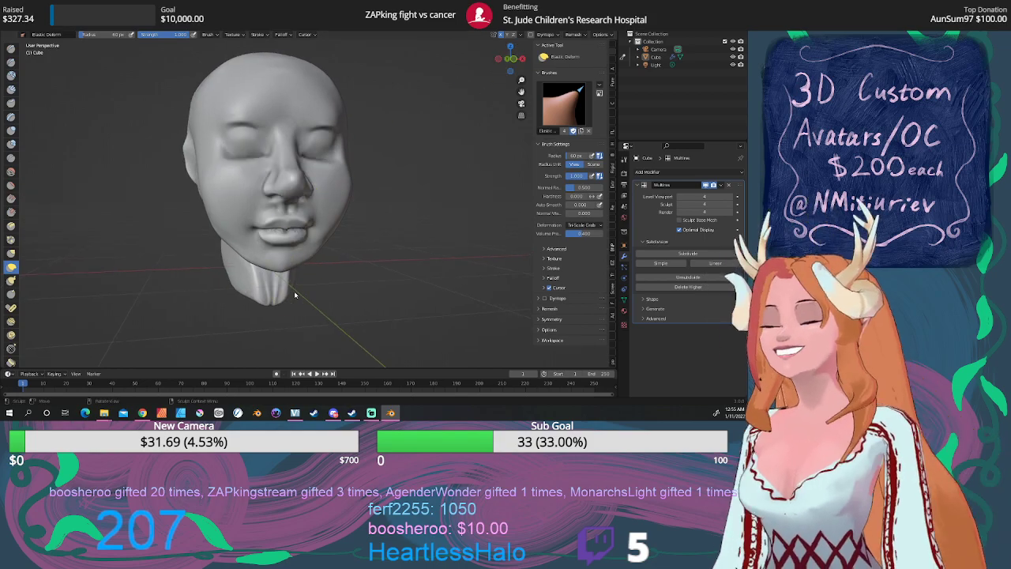
pyautogui.scroll(4, 276, 284)
pyautogui.moveTo(280, 276); pyautogui.dragTo(301, 275, button='middle')
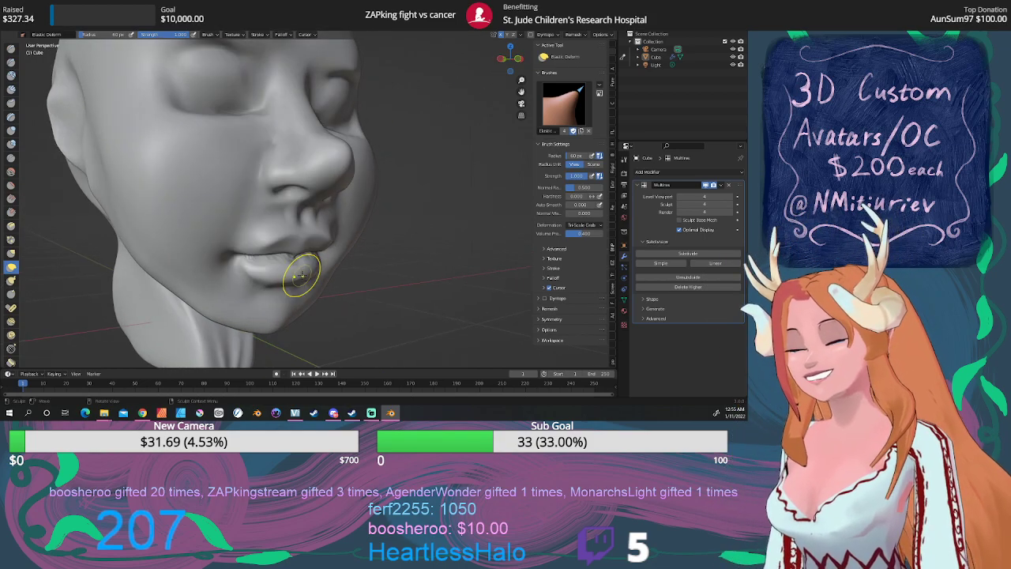
pyautogui.scroll(-4, 356, 258)
pyautogui.moveTo(362, 245)
pyautogui.mouseDown(button='middle')
pyautogui.moveTo(350, 243)
pyautogui.moveTo(369, 243)
pyautogui.mouseUp(button='middle')
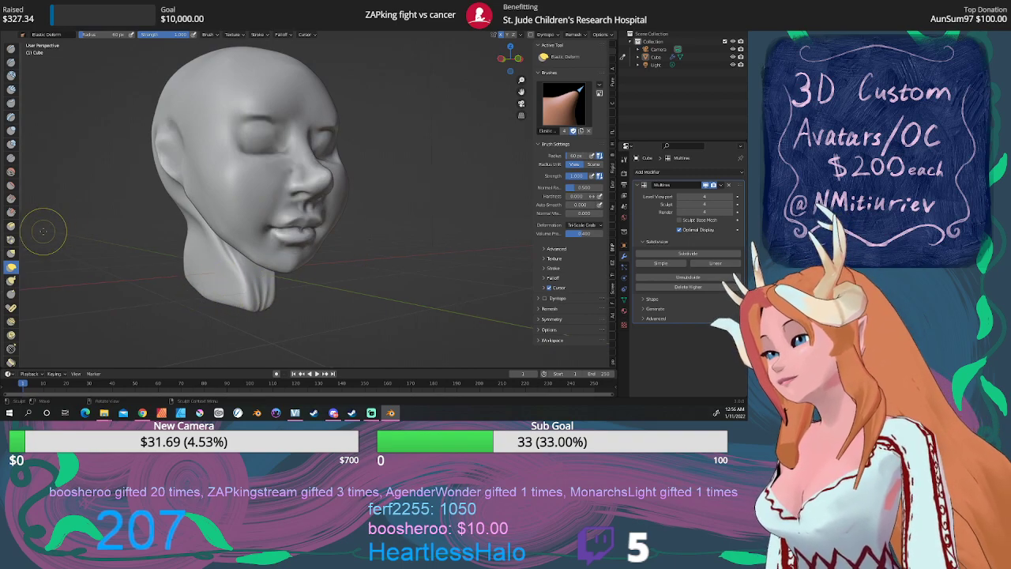
# Try the Project brush of the Inflate tool on the side of the neck
pyautogui.click(11, 131)
pyautogui.click(563, 102)
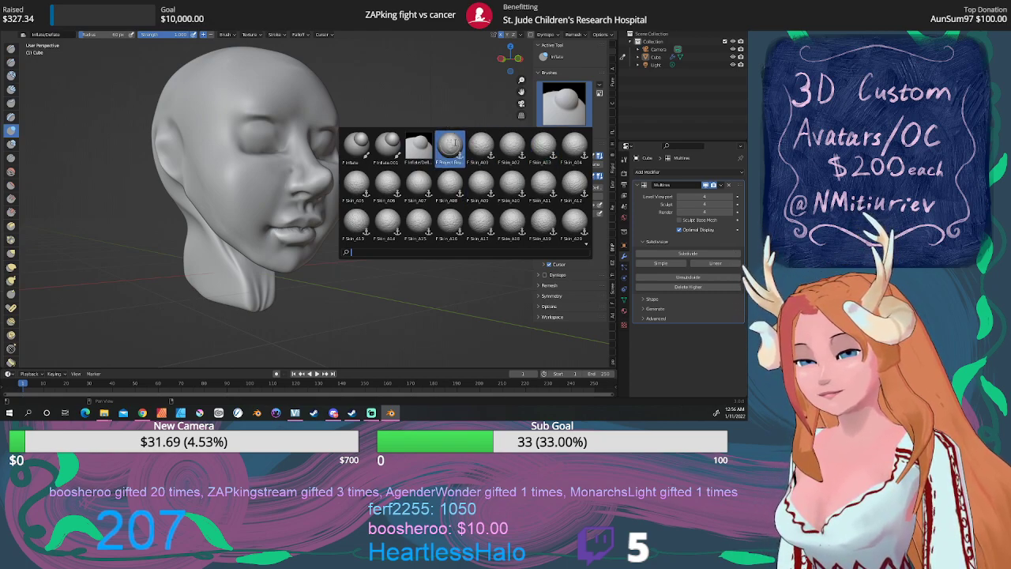
pyautogui.click(452, 144)
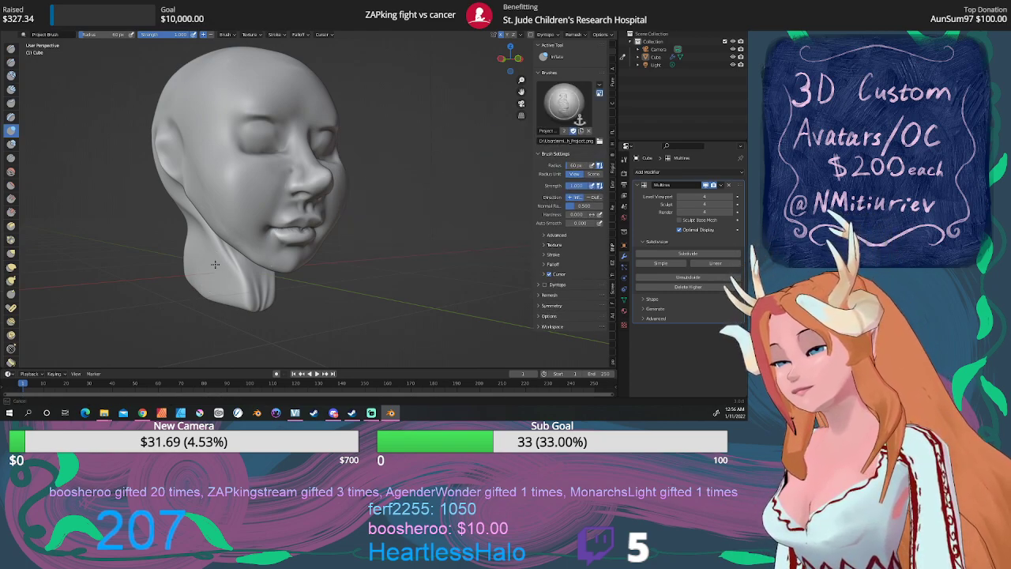
pyautogui.click(247, 283)
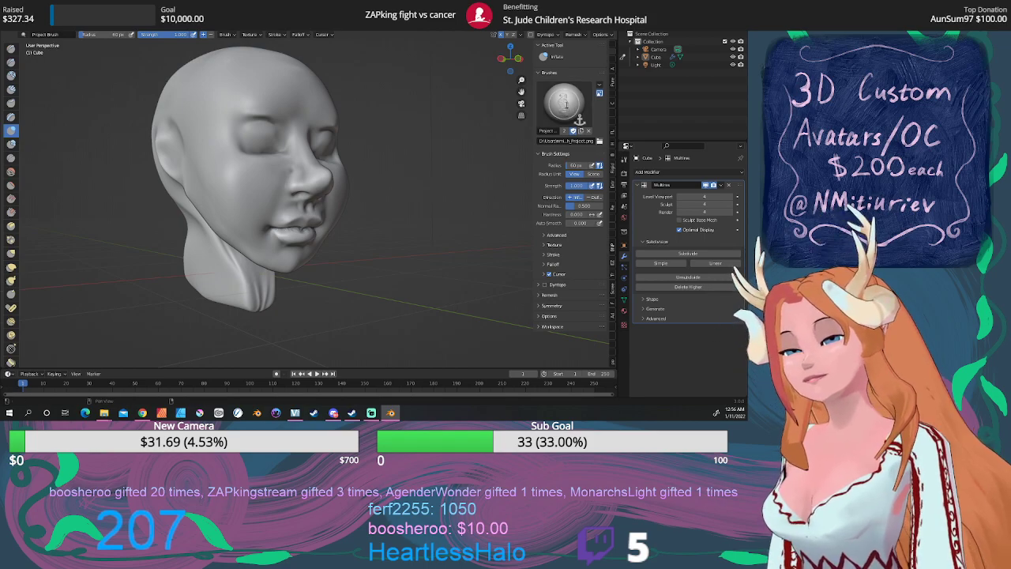
# Stamp the Skin_A01 texture brush onto the head and undo the oversized stamp, keeping only a small patch on the cheek
pyautogui.click(565, 108)
pyautogui.click(481, 146)
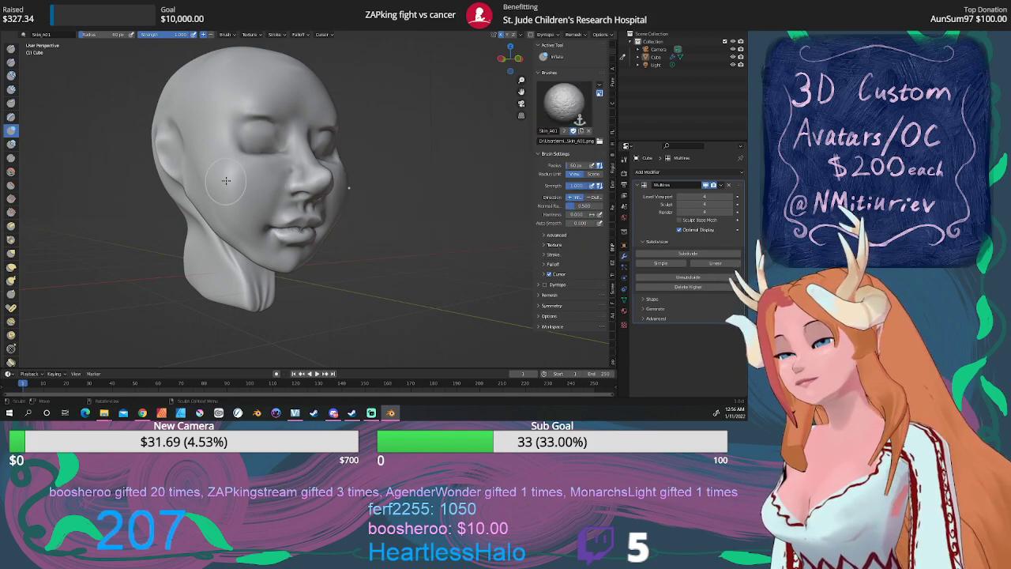
pyautogui.moveTo(250, 178)
pyautogui.mouseDown()
pyautogui.moveTo(273, 214)
pyautogui.moveTo(472, 216)
pyautogui.moveTo(506, 231)
pyautogui.moveTo(572, 321)
pyautogui.mouseUp()
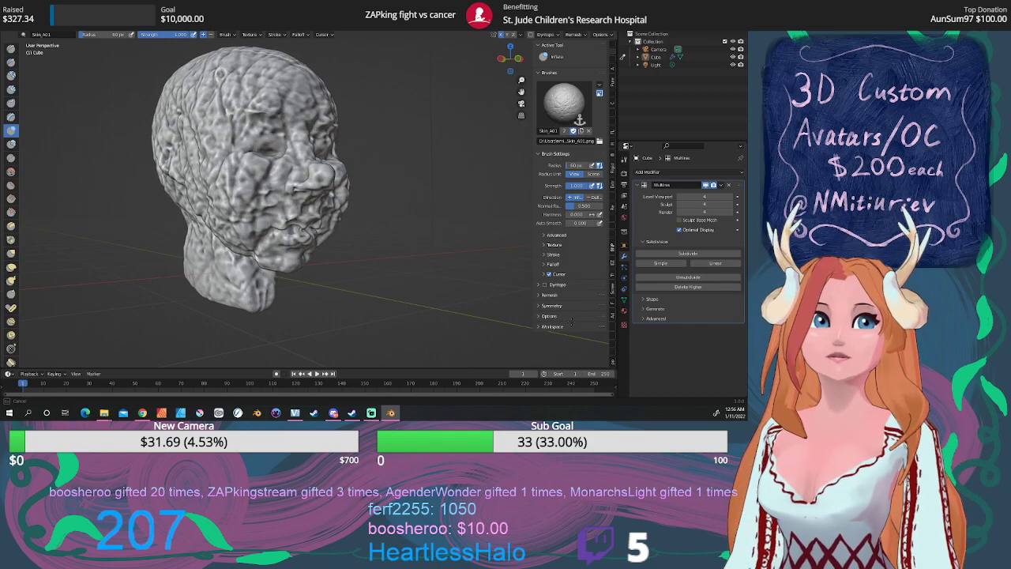
pyautogui.hotkey('ctrl', 'z')
pyautogui.hotkey('ctrl', 'z')
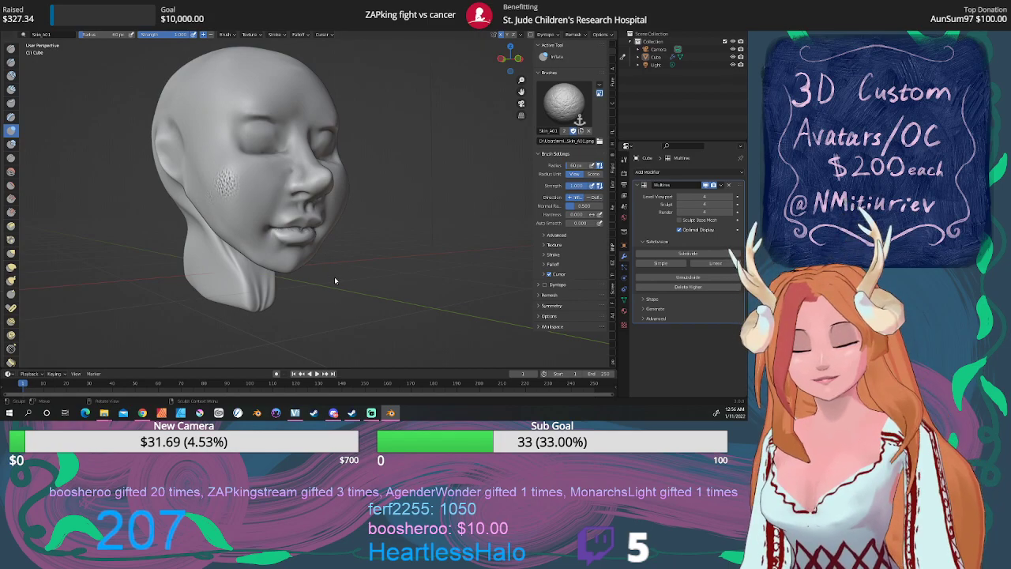
# Undo the skin texture patch on the cheek and switch the Inflate tool to the Inflate.001 brush
pyautogui.hotkey('ctrl', 'z')
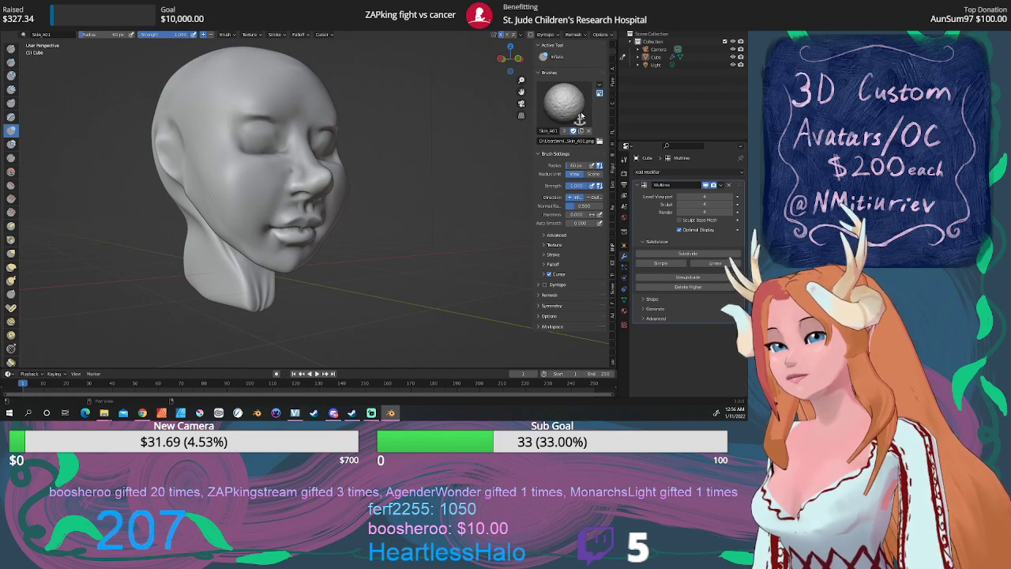
pyautogui.click(563, 102)
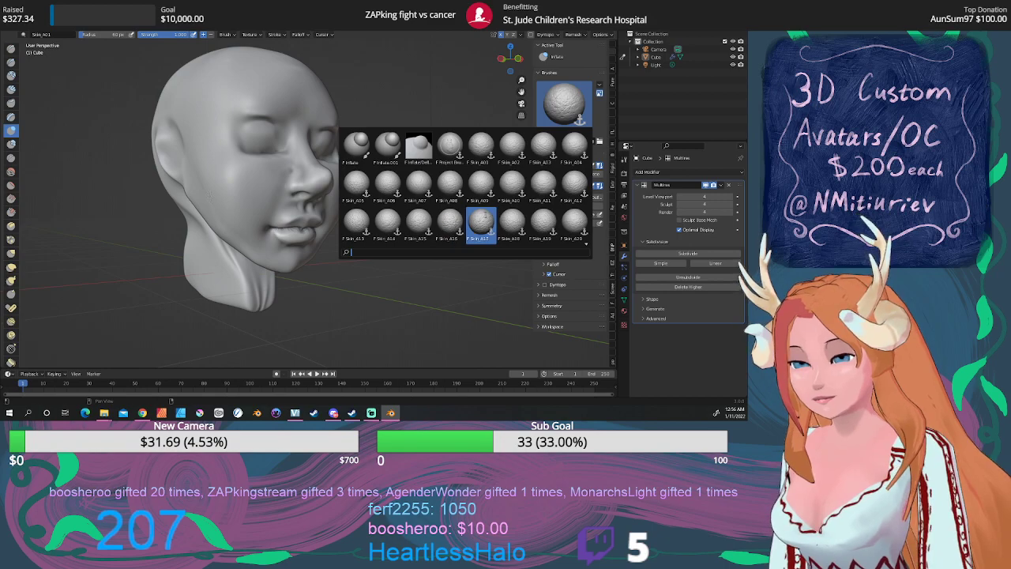
pyautogui.click(387, 146)
# Try inflating the cheek down toward the mouth with the Inflate.001 brush and undo the strokes
pyautogui.moveTo(228, 182)
pyautogui.mouseDown()
pyautogui.moveTo(241, 196)
pyautogui.moveTo(275, 168)
pyautogui.moveTo(244, 170)
pyautogui.moveTo(245, 224)
pyautogui.moveTo(251, 190)
pyautogui.moveTo(279, 255)
pyautogui.mouseUp()
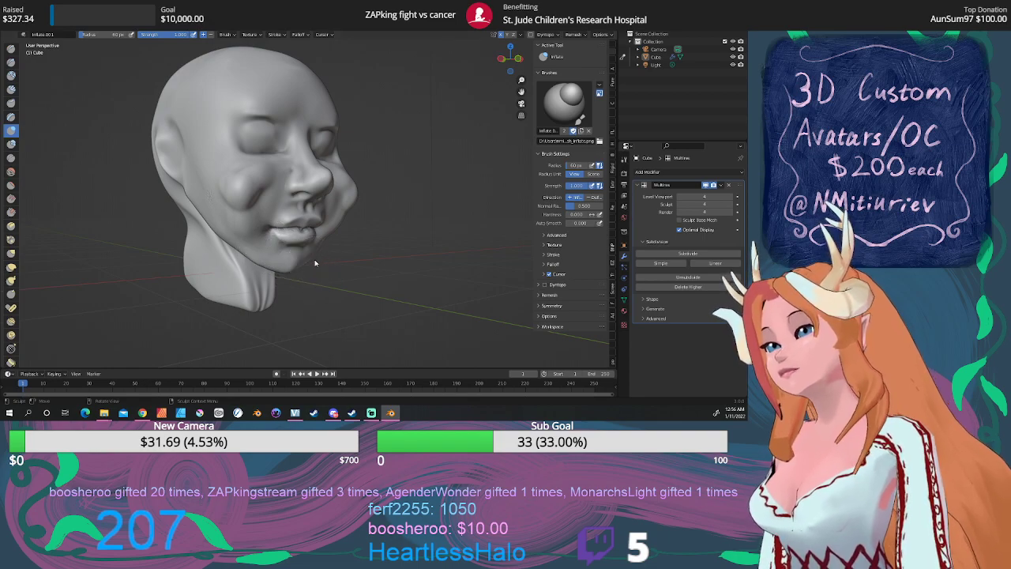
pyautogui.hotkey('ctrl', 'z')
pyautogui.hotkey('ctrl', 'z')
pyautogui.hotkey('ctrl', 'z')
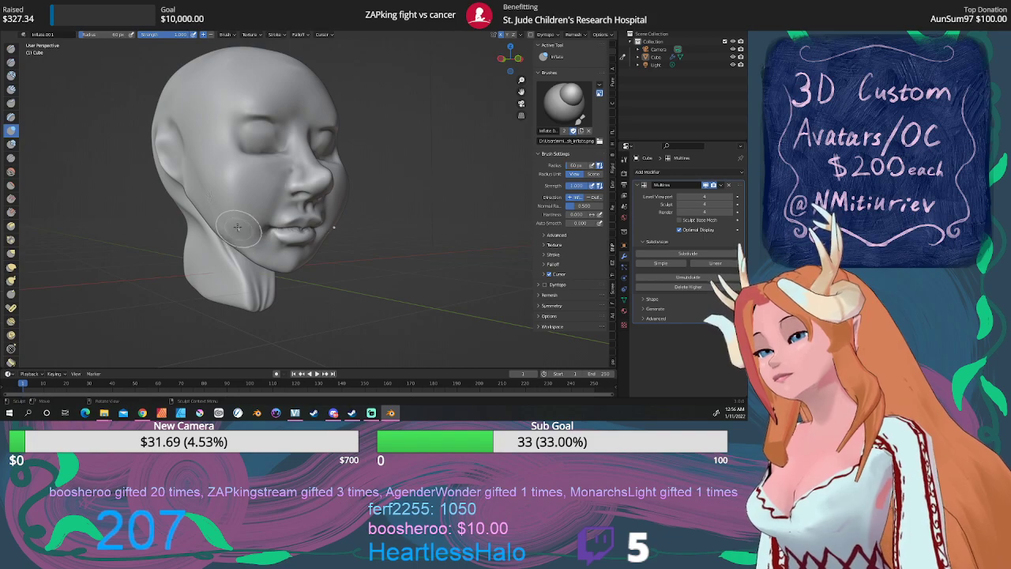
# Fill out the lower jaw and chin with the Inflate.001 brush and soften them with the Smooth brush
pyautogui.moveTo(239, 230); pyautogui.dragTo(252, 252)
pyautogui.moveTo(243, 232)
pyautogui.mouseDown()
pyautogui.moveTo(267, 260)
pyautogui.moveTo(308, 259)
pyautogui.mouseUp()
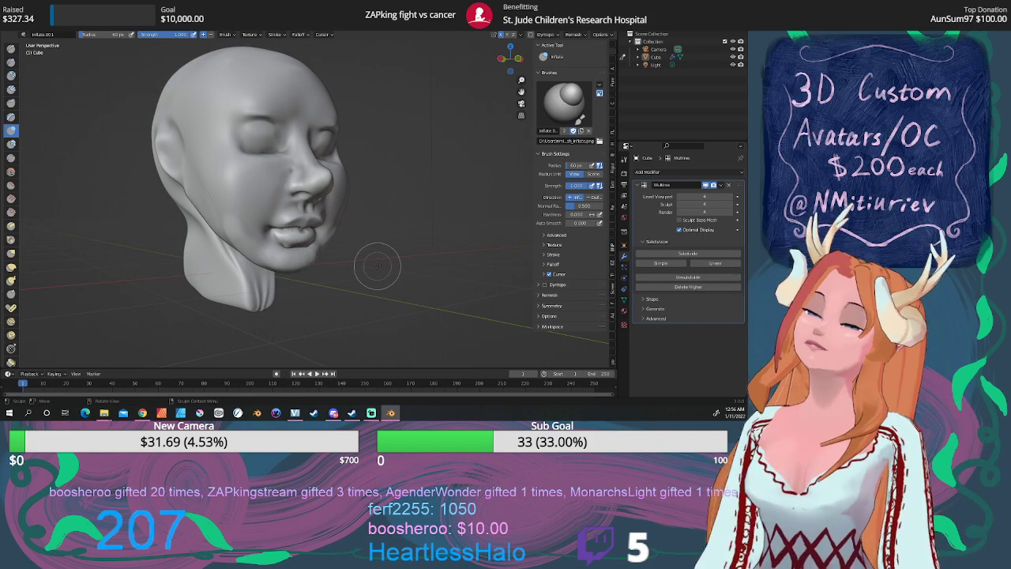
pyautogui.click(11, 171)
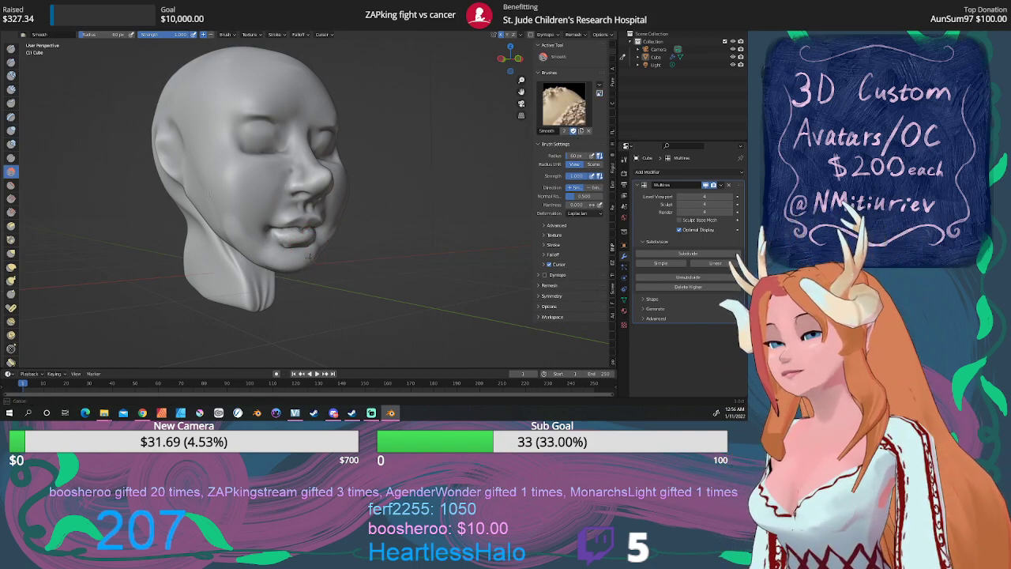
pyautogui.moveTo(324, 240); pyautogui.dragTo(322, 244)
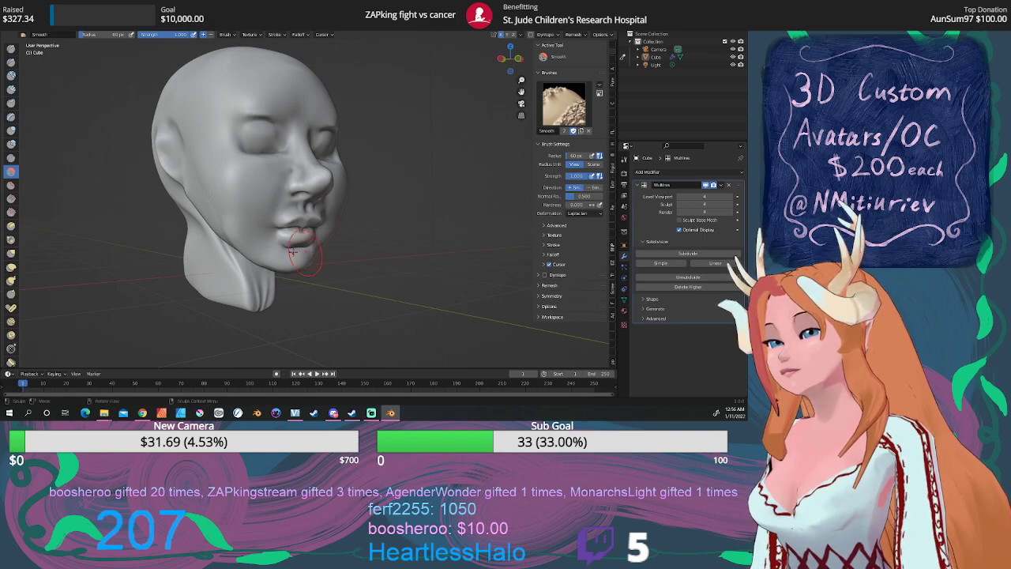
pyautogui.moveTo(233, 219); pyautogui.dragTo(236, 243)
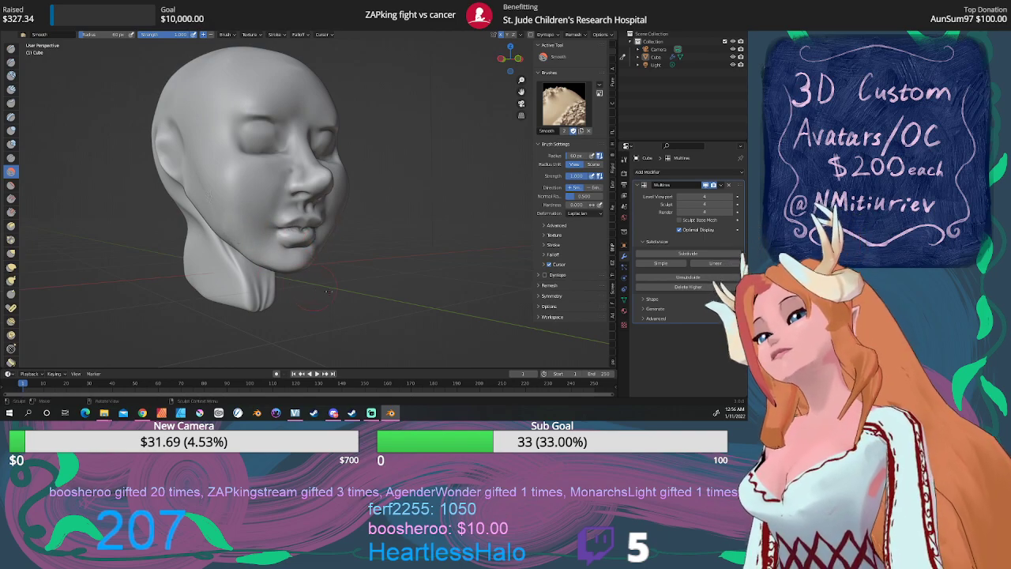
# Carve creases beside the outer corners of both eyes with the Draw Sharp brush from the front view
pyautogui.moveTo(345, 334)
pyautogui.mouseDown(button='middle')
pyautogui.moveTo(352, 283)
pyautogui.moveTo(330, 280)
pyautogui.mouseUp(button='middle')
pyautogui.moveTo(377, 240); pyautogui.dragTo(395, 239, button='middle')
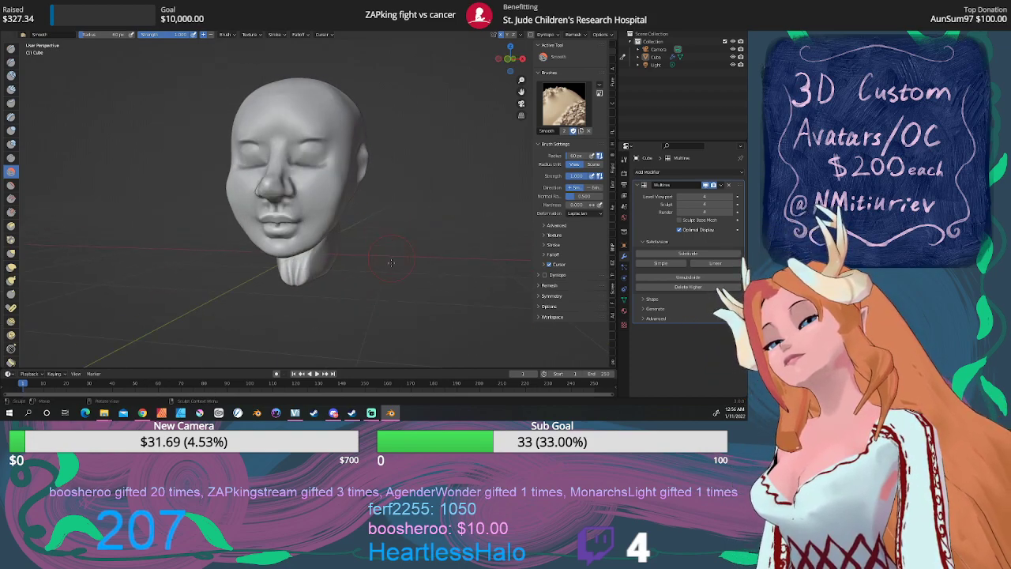
pyautogui.press('KP_1')
pyautogui.scroll(4, 347, 272)
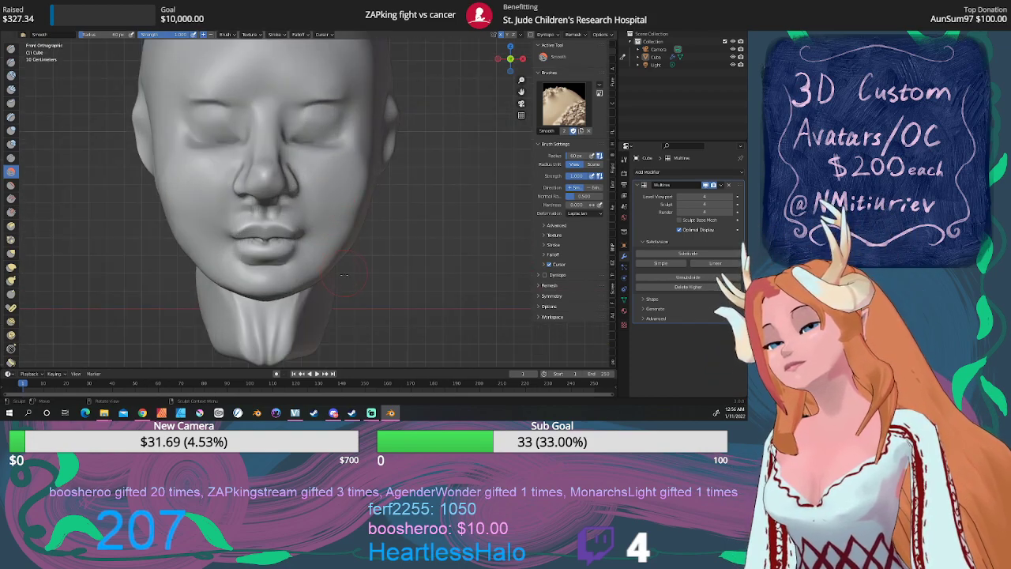
pyautogui.click(11, 253)
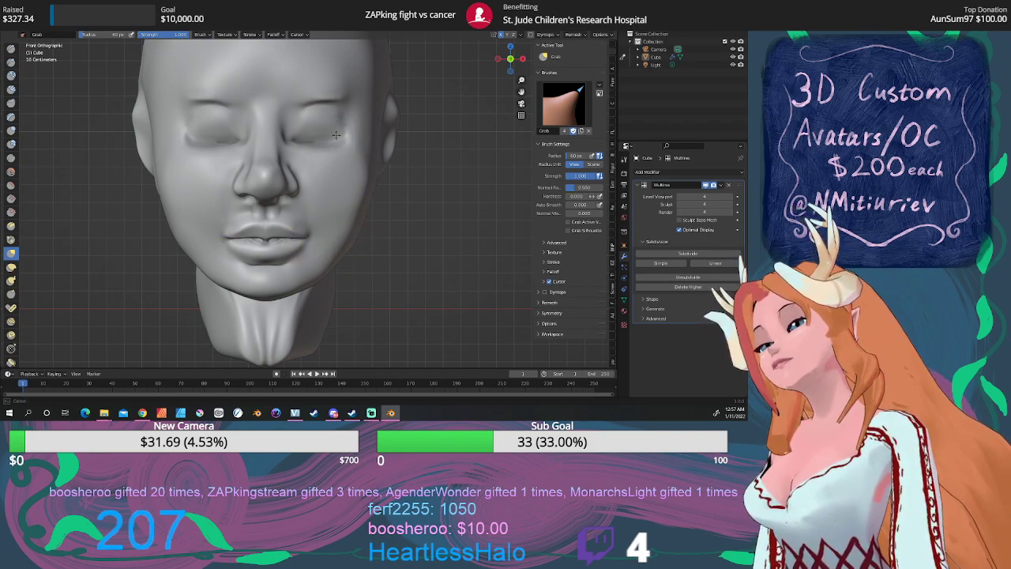
pyautogui.click(11, 61)
pyautogui.moveTo(344, 128)
pyautogui.mouseDown()
pyautogui.moveTo(324, 141)
pyautogui.moveTo(348, 127)
pyautogui.moveTo(338, 136)
pyautogui.moveTo(345, 129)
pyautogui.moveTo(350, 144)
pyautogui.moveTo(366, 112)
pyautogui.moveTo(362, 146)
pyautogui.moveTo(378, 109)
pyautogui.moveTo(380, 139)
pyautogui.moveTo(373, 149)
pyautogui.moveTo(363, 134)
pyautogui.mouseUp()
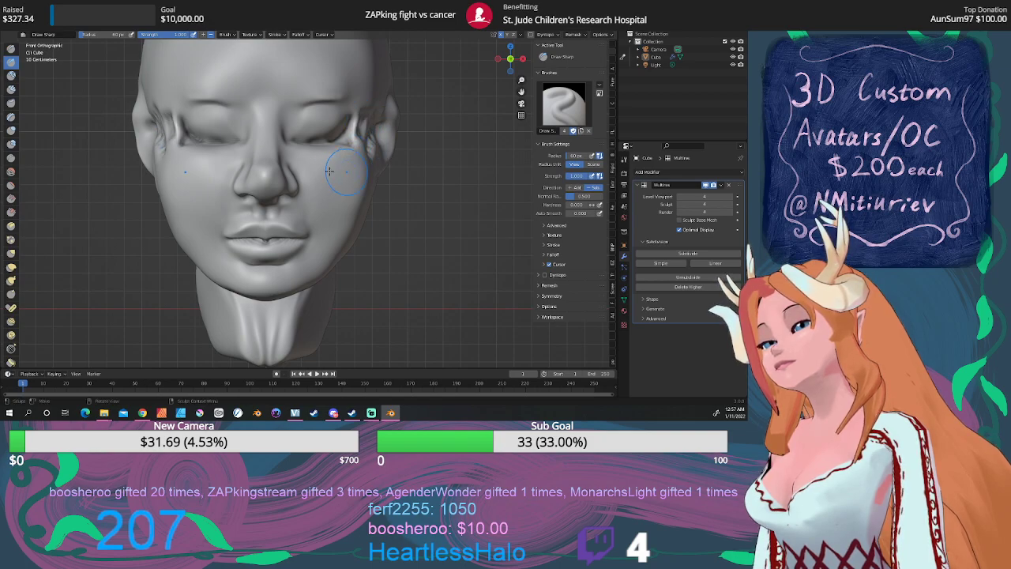
# Smooth the creases and closed eyelids, and adjust the outer eye corners with an enlarged Grab brush
pyautogui.hotkey('shift', 's')
pyautogui.moveTo(176, 150); pyautogui.dragTo(171, 127)
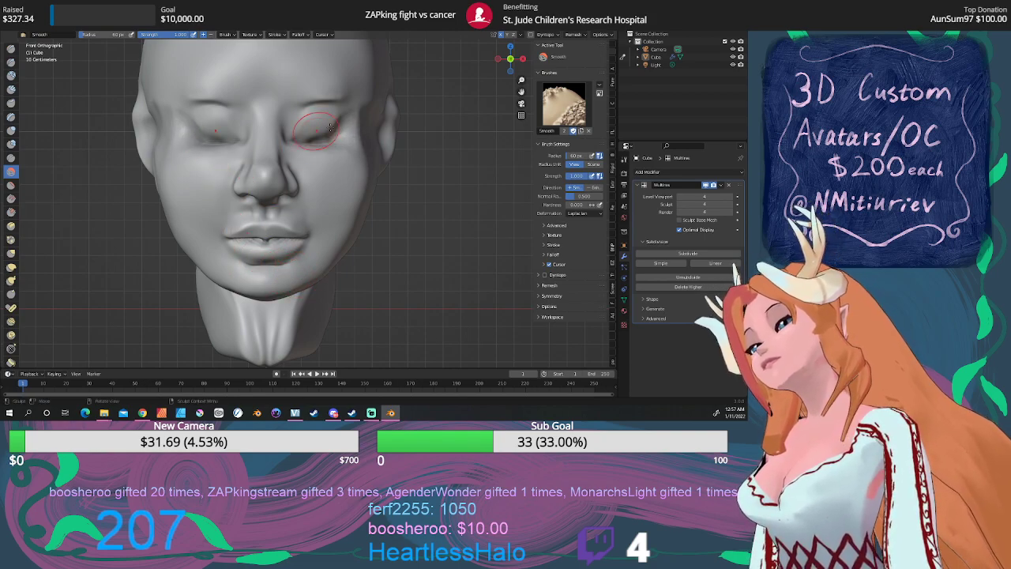
pyautogui.moveTo(331, 126)
pyautogui.mouseDown()
pyautogui.moveTo(342, 117)
pyautogui.moveTo(340, 130)
pyautogui.mouseUp()
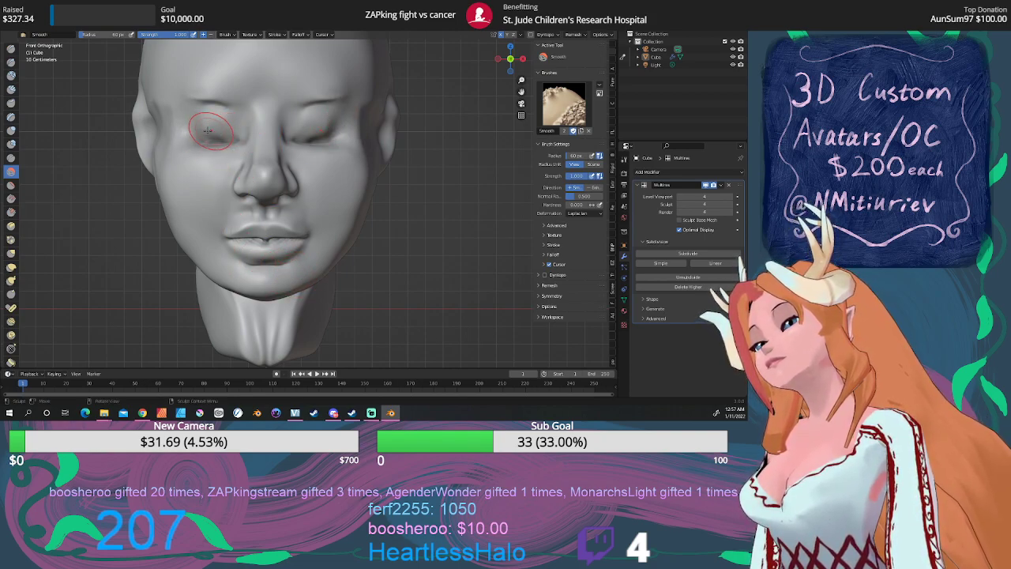
pyautogui.moveTo(211, 128); pyautogui.dragTo(180, 151)
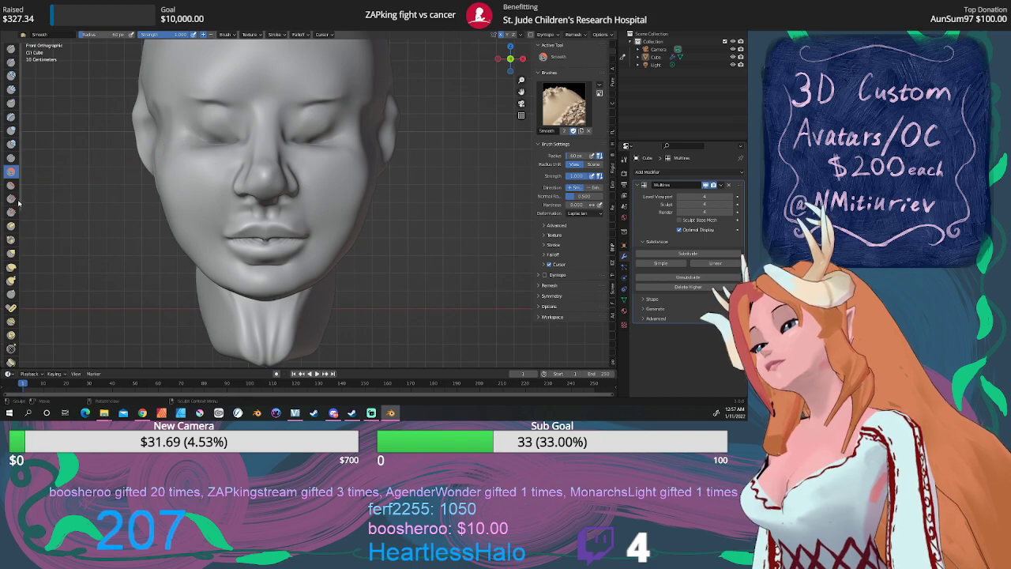
pyautogui.click(11, 253)
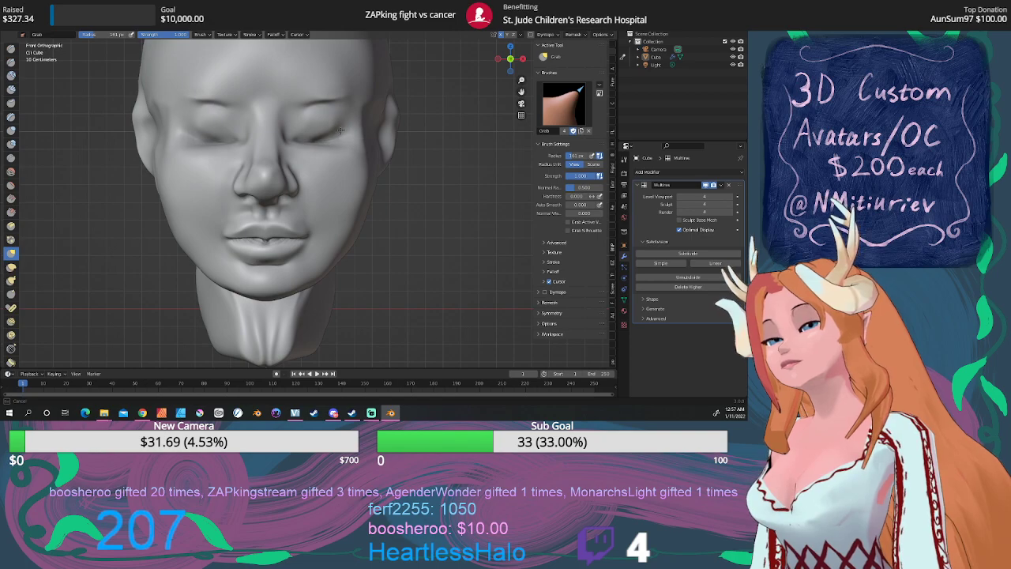
pyautogui.moveTo(341, 130); pyautogui.dragTo(343, 132)
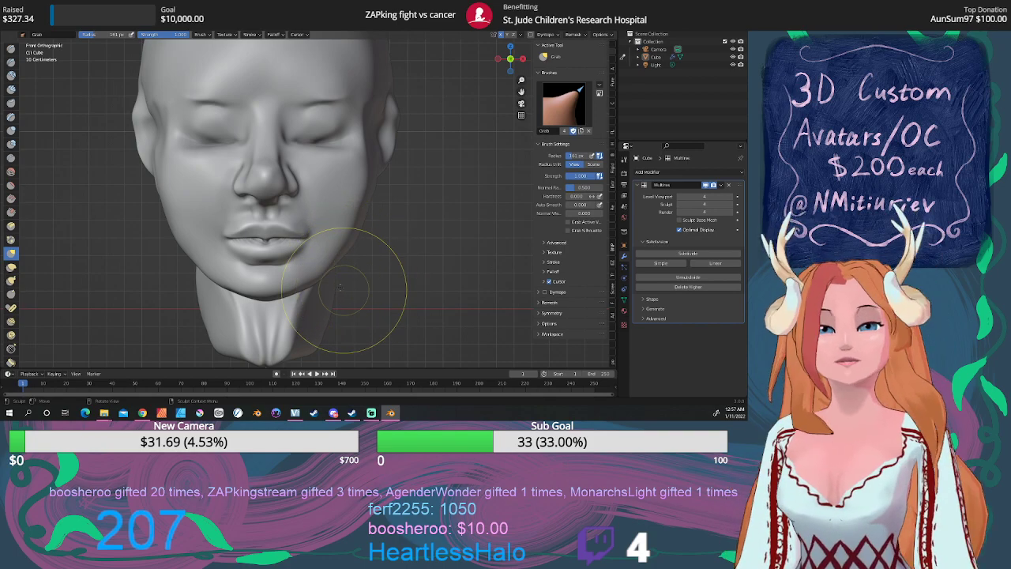
# Build up the ear's rim and lobe from the side with the Draw brush
pyautogui.scroll(-2, 344, 253)
pyautogui.moveTo(344, 253)
pyautogui.mouseDown(button='middle')
pyautogui.moveTo(400, 248)
pyautogui.moveTo(379, 241)
pyautogui.moveTo(340, 267)
pyautogui.moveTo(341, 249)
pyautogui.moveTo(356, 242)
pyautogui.moveTo(319, 232)
pyautogui.moveTo(364, 249)
pyautogui.mouseUp(button='middle')
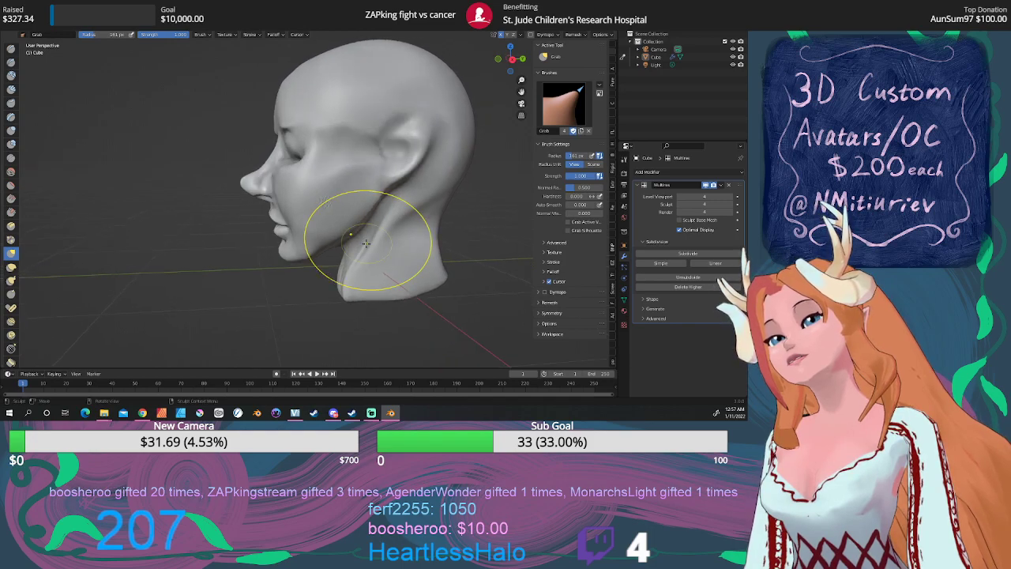
pyautogui.click(11, 49)
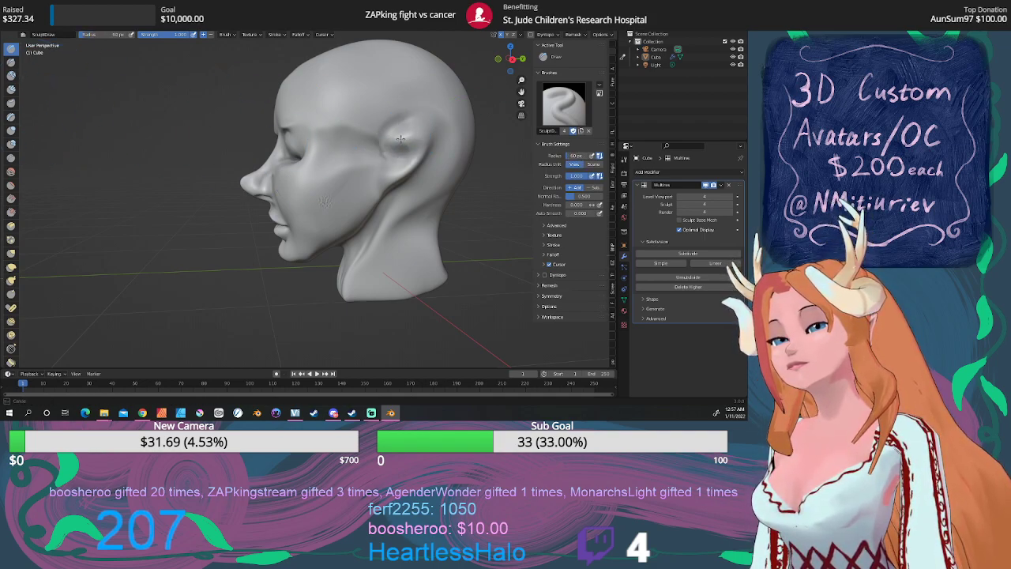
pyautogui.moveTo(401, 139)
pyautogui.mouseDown()
pyautogui.moveTo(393, 158)
pyautogui.moveTo(418, 152)
pyautogui.moveTo(415, 167)
pyautogui.moveTo(391, 190)
pyautogui.mouseUp()
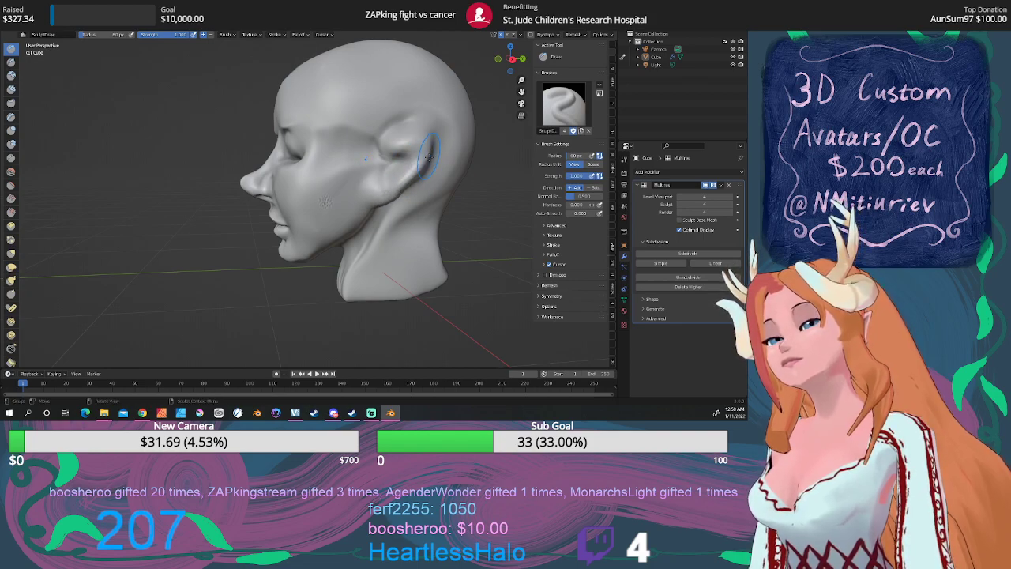
# Smooth the ears from the side and along their outer edges in front view
pyautogui.click(11, 171)
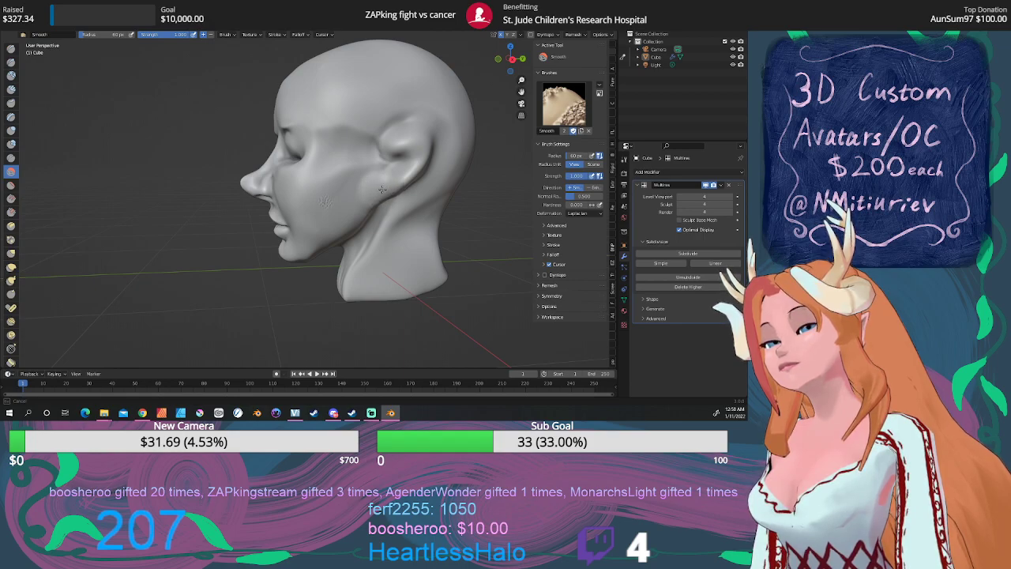
pyautogui.moveTo(407, 149)
pyautogui.mouseDown()
pyautogui.moveTo(403, 124)
pyautogui.moveTo(409, 216)
pyautogui.mouseUp()
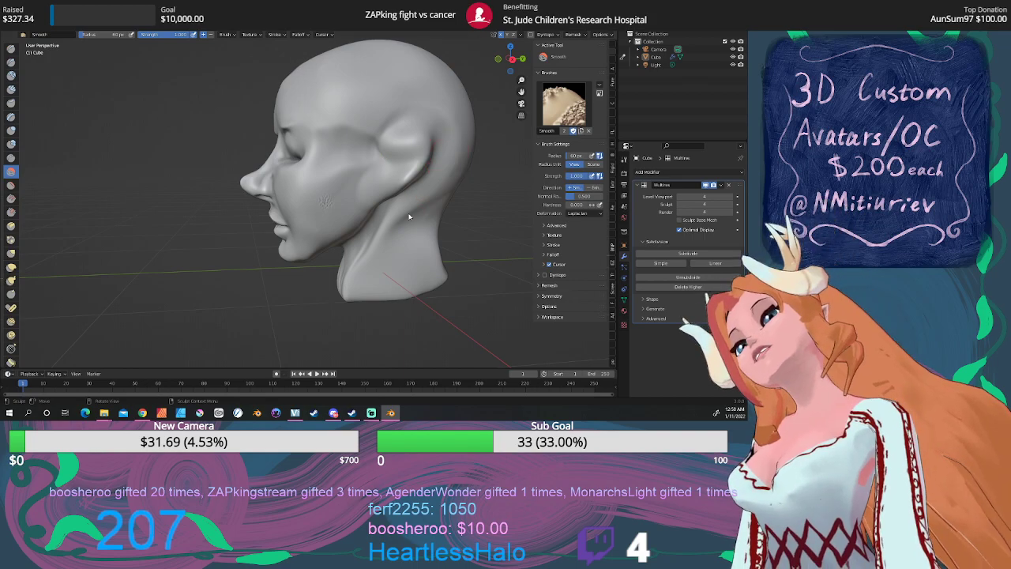
pyautogui.press('KP_1')
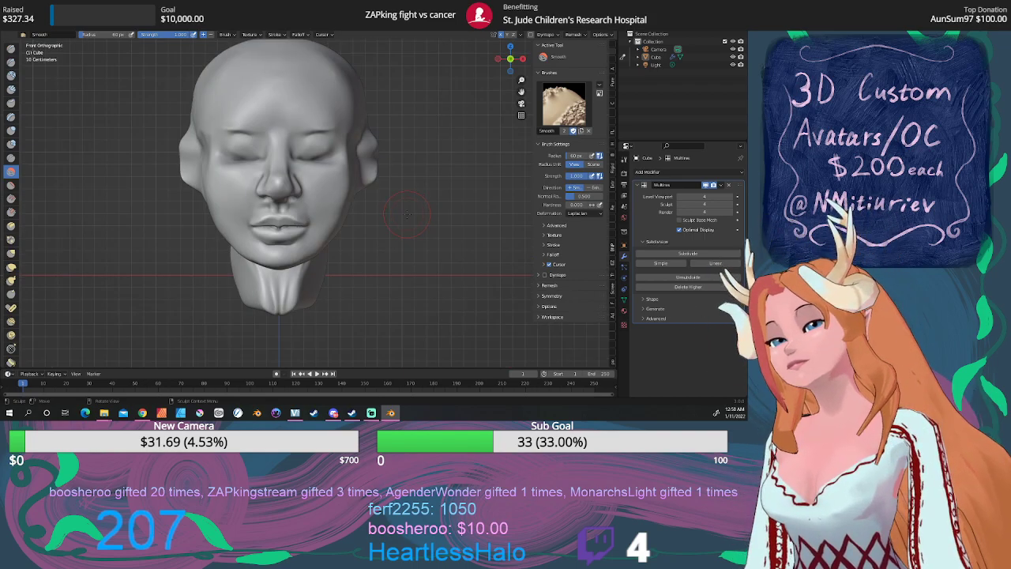
pyautogui.moveTo(385, 177); pyautogui.dragTo(376, 172)
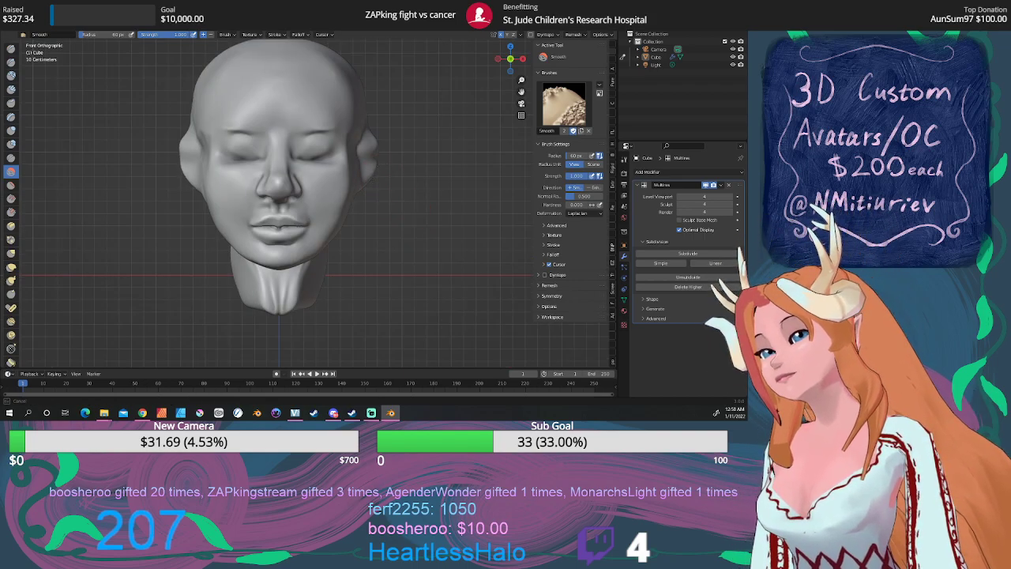
pyautogui.moveTo(377, 159); pyautogui.dragTo(383, 133)
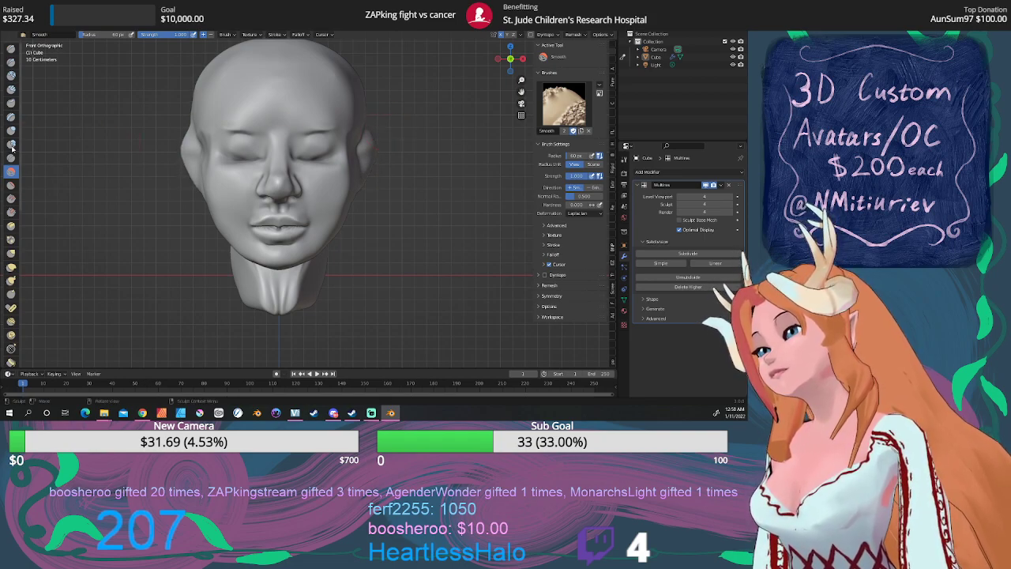
# Thicken the lower neck with the Draw brush and smooth the added volume from the front and the side
pyautogui.click(11, 49)
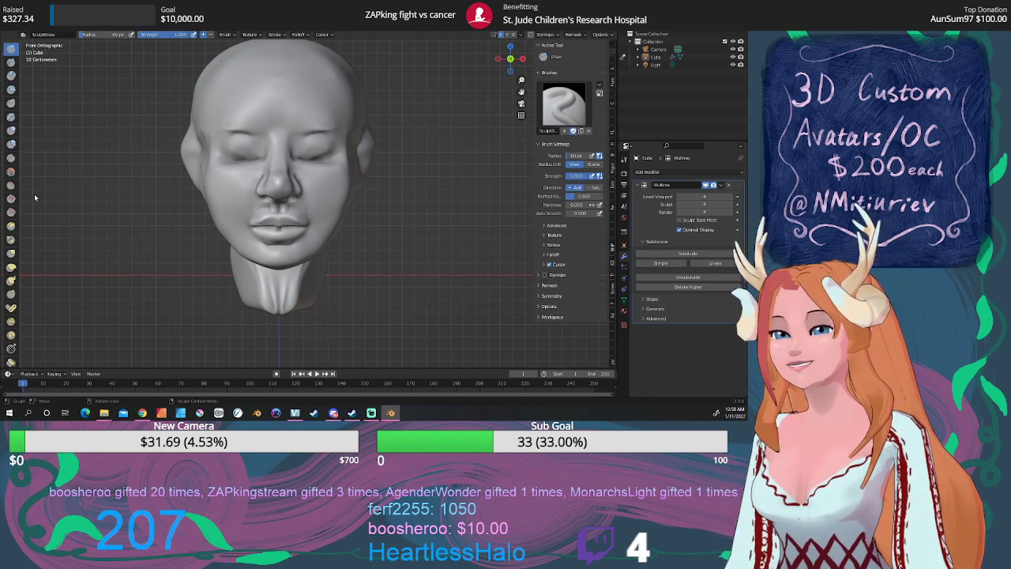
pyautogui.moveTo(273, 265)
pyautogui.mouseDown()
pyautogui.moveTo(229, 304)
pyautogui.moveTo(280, 292)
pyautogui.moveTo(253, 297)
pyautogui.moveTo(230, 277)
pyautogui.moveTo(229, 289)
pyautogui.mouseUp()
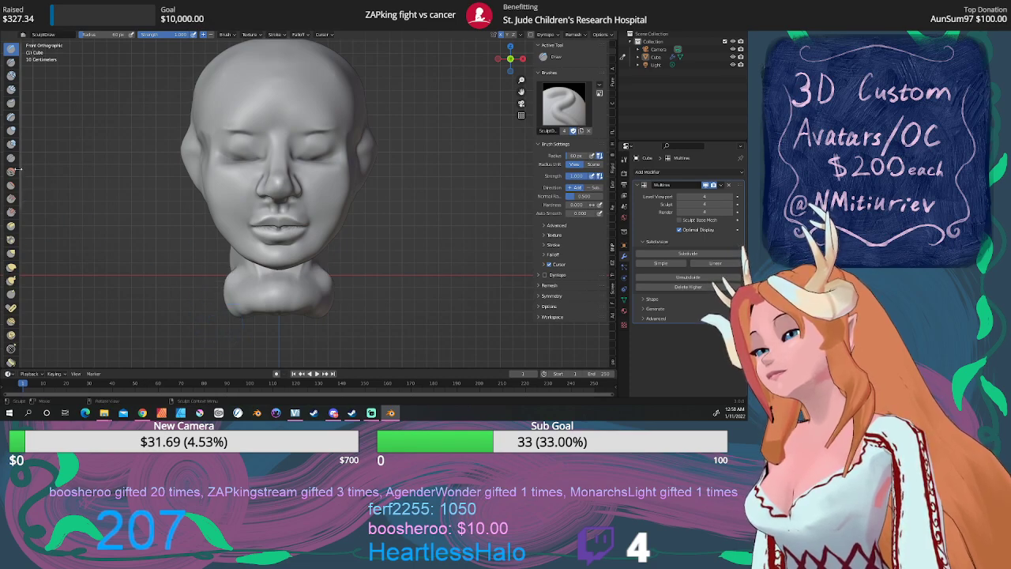
pyautogui.click(11, 170)
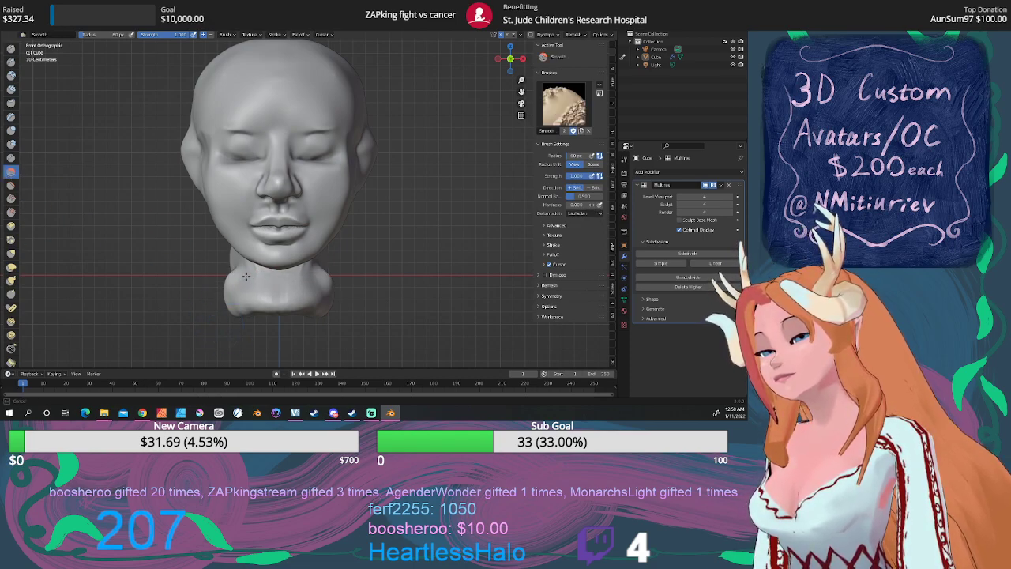
pyautogui.moveTo(246, 276)
pyautogui.mouseDown()
pyautogui.moveTo(230, 281)
pyautogui.moveTo(230, 304)
pyautogui.moveTo(278, 291)
pyautogui.moveTo(275, 305)
pyautogui.moveTo(261, 298)
pyautogui.mouseUp()
pyautogui.moveTo(235, 263)
pyautogui.mouseDown()
pyautogui.moveTo(232, 256)
pyautogui.moveTo(237, 299)
pyautogui.mouseUp()
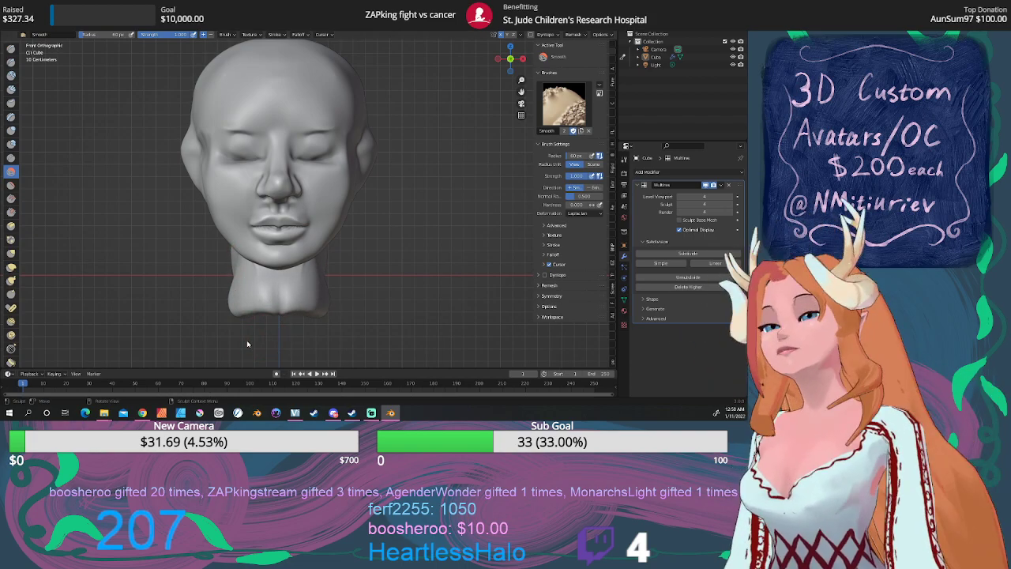
pyautogui.moveTo(263, 326); pyautogui.dragTo(311, 293, button='middle')
pyautogui.moveTo(222, 259)
pyautogui.mouseDown()
pyautogui.moveTo(210, 236)
pyautogui.moveTo(202, 297)
pyautogui.mouseUp()
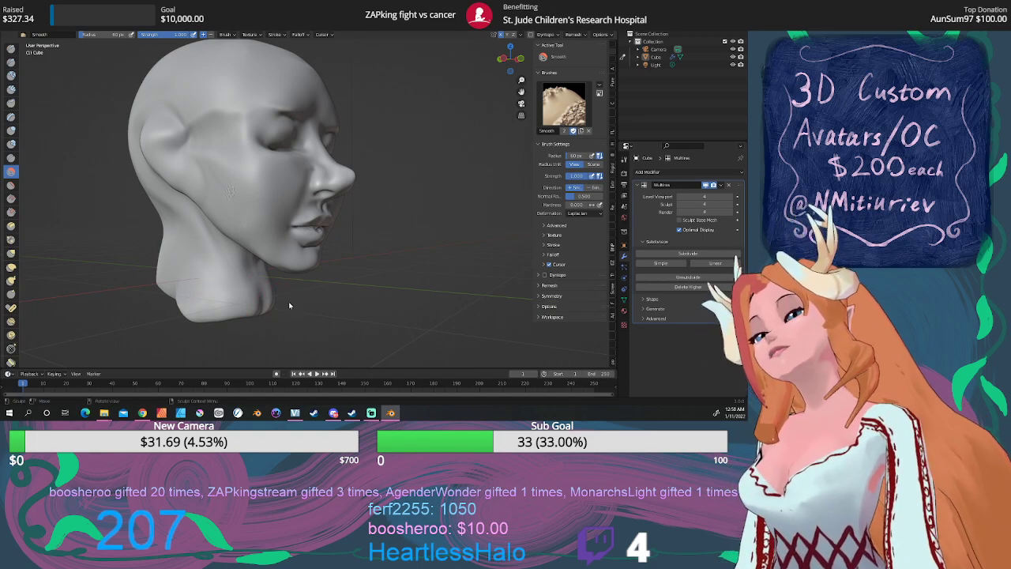
# Carve the ear's inner rim and the crease below its lobe with the Draw Sharp brush
pyautogui.moveTo(299, 255)
pyautogui.mouseDown(button='middle')
pyautogui.moveTo(285, 254)
pyautogui.moveTo(296, 257)
pyautogui.mouseUp(button='middle')
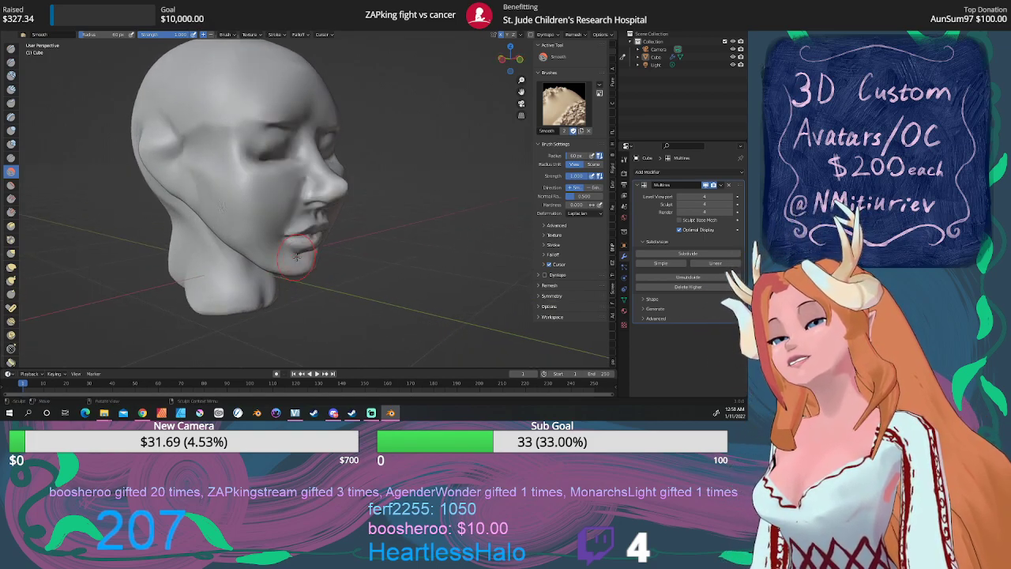
pyautogui.moveTo(164, 144)
pyautogui.mouseDown()
pyautogui.moveTo(173, 149)
pyautogui.moveTo(164, 127)
pyautogui.moveTo(173, 137)
pyautogui.moveTo(148, 133)
pyautogui.moveTo(153, 175)
pyautogui.moveTo(180, 144)
pyautogui.mouseUp()
pyautogui.click(11, 63)
pyautogui.moveTo(180, 144)
pyautogui.mouseDown()
pyautogui.moveTo(183, 176)
pyautogui.moveTo(158, 157)
pyautogui.moveTo(185, 202)
pyautogui.moveTo(188, 192)
pyautogui.mouseUp()
pyautogui.moveTo(189, 193); pyautogui.dragTo(192, 207)
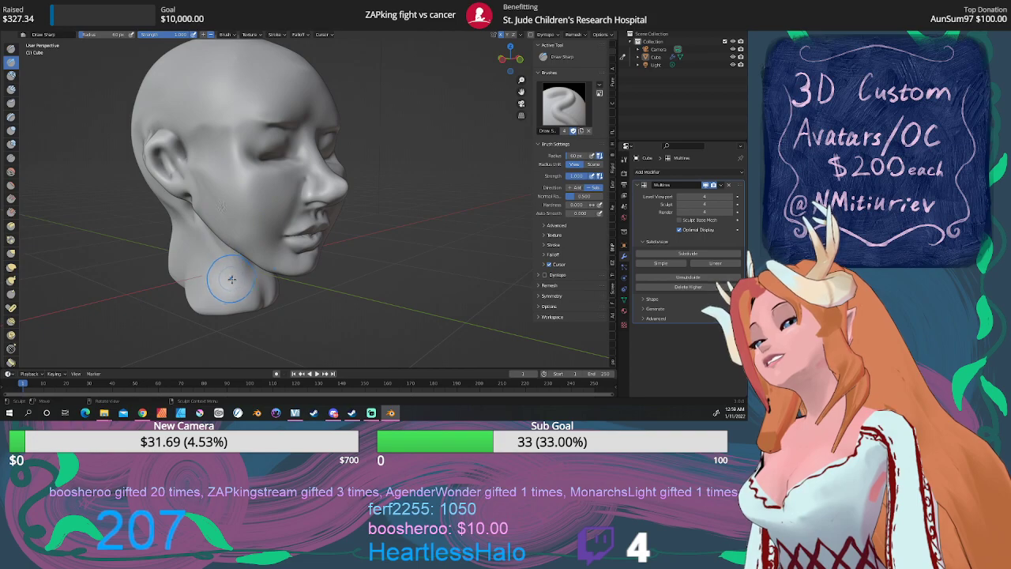
# Carve Draw Sharp grooves from the ear down the side of the neck and along the front of the throat
pyautogui.moveTo(250, 287); pyautogui.dragTo(297, 264, button='middle')
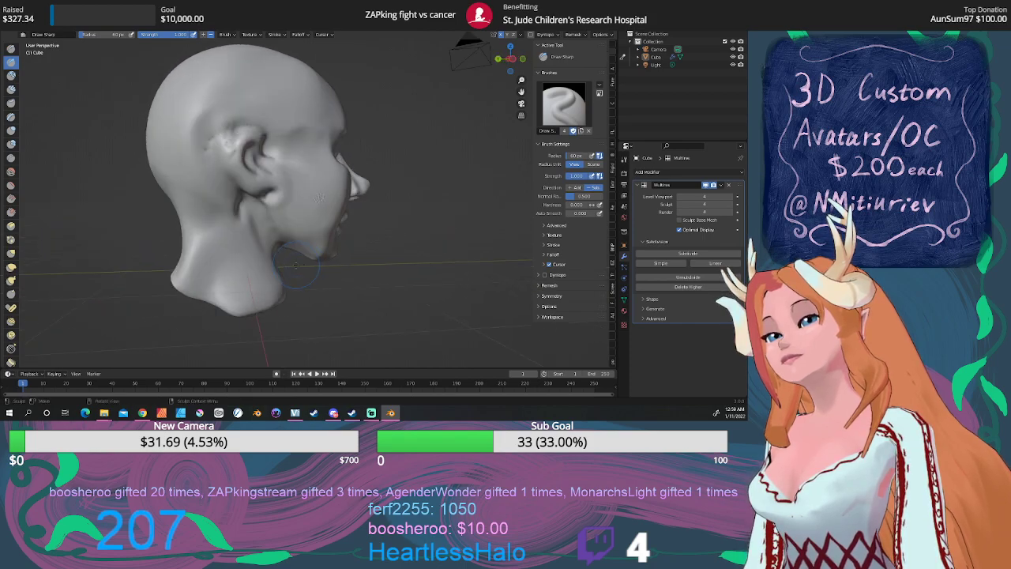
pyautogui.moveTo(240, 153)
pyautogui.mouseDown()
pyautogui.moveTo(228, 135)
pyautogui.moveTo(241, 231)
pyautogui.moveTo(279, 309)
pyautogui.moveTo(293, 269)
pyautogui.mouseUp()
pyautogui.moveTo(512, 59); pyautogui.dragTo(439, 59)
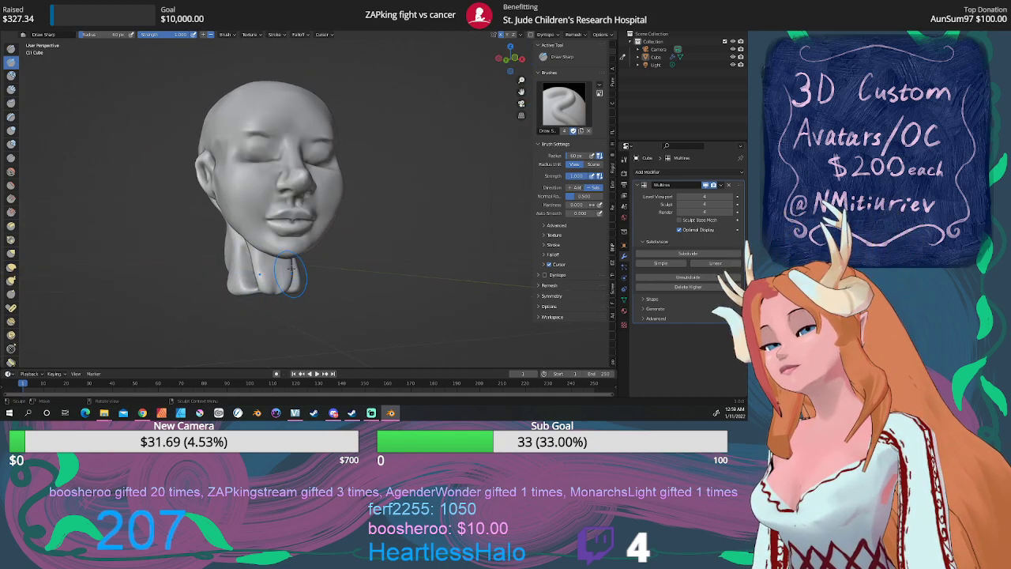
pyautogui.moveTo(289, 275); pyautogui.dragTo(283, 315)
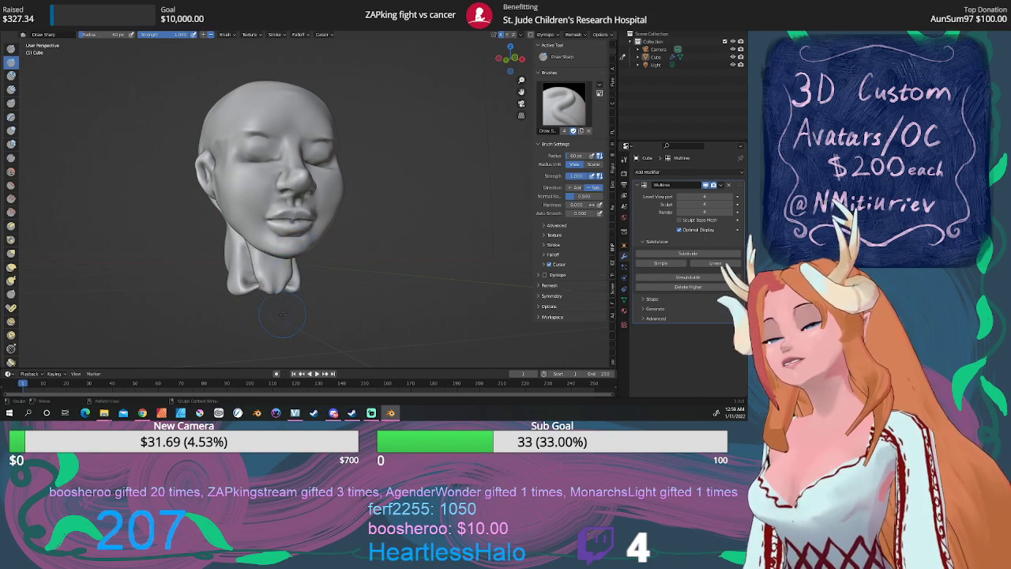
# Smooth the grooves on the front of the neck, the temple beside the ear and the outer eye corner
pyautogui.click(12, 170)
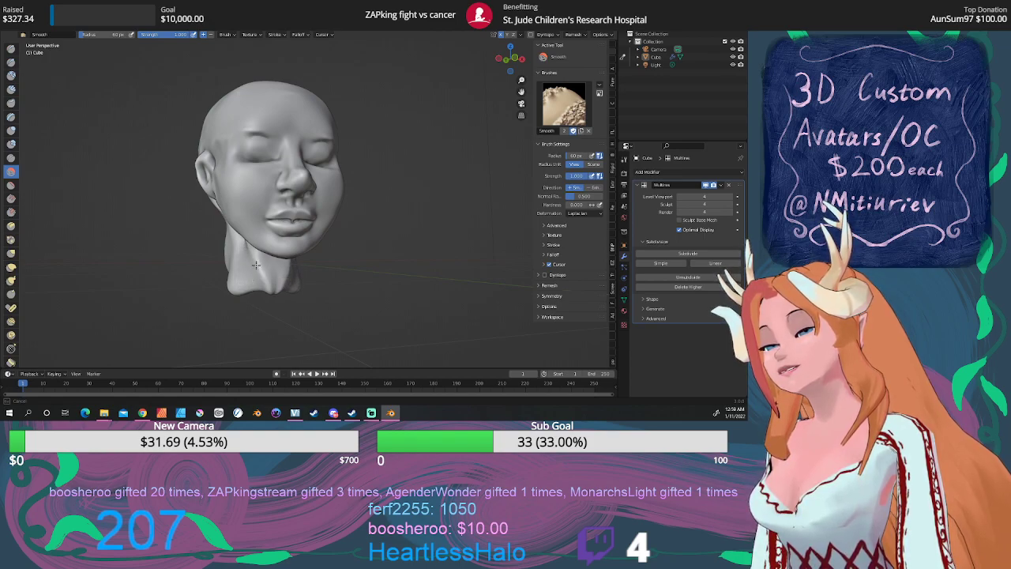
pyautogui.moveTo(256, 265); pyautogui.dragTo(293, 321)
pyautogui.moveTo(298, 286); pyautogui.dragTo(267, 267)
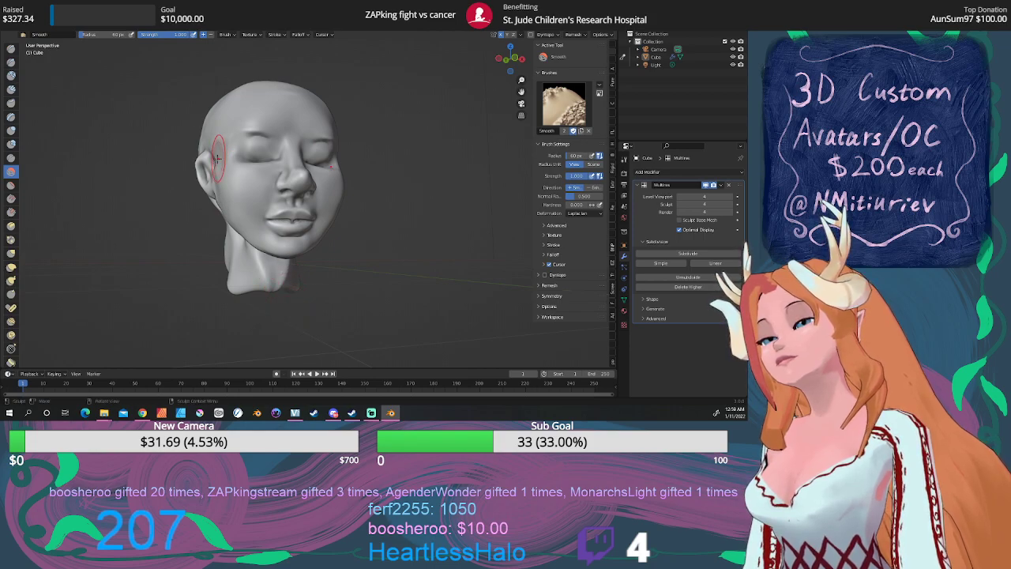
pyautogui.moveTo(213, 159)
pyautogui.mouseDown()
pyautogui.moveTo(220, 151)
pyautogui.moveTo(216, 176)
pyautogui.mouseUp()
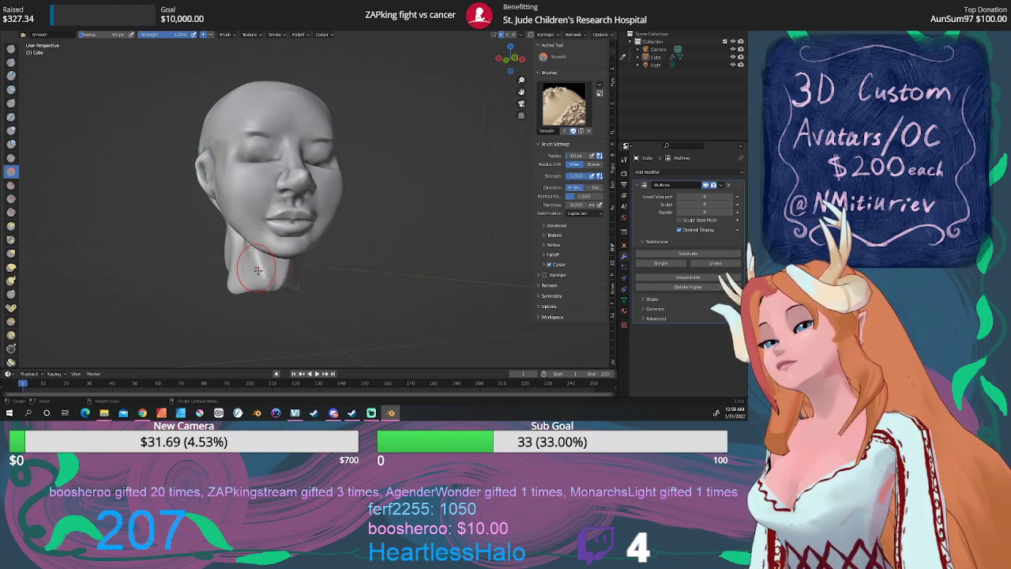
pyautogui.moveTo(304, 257); pyautogui.dragTo(234, 265, button='middle')
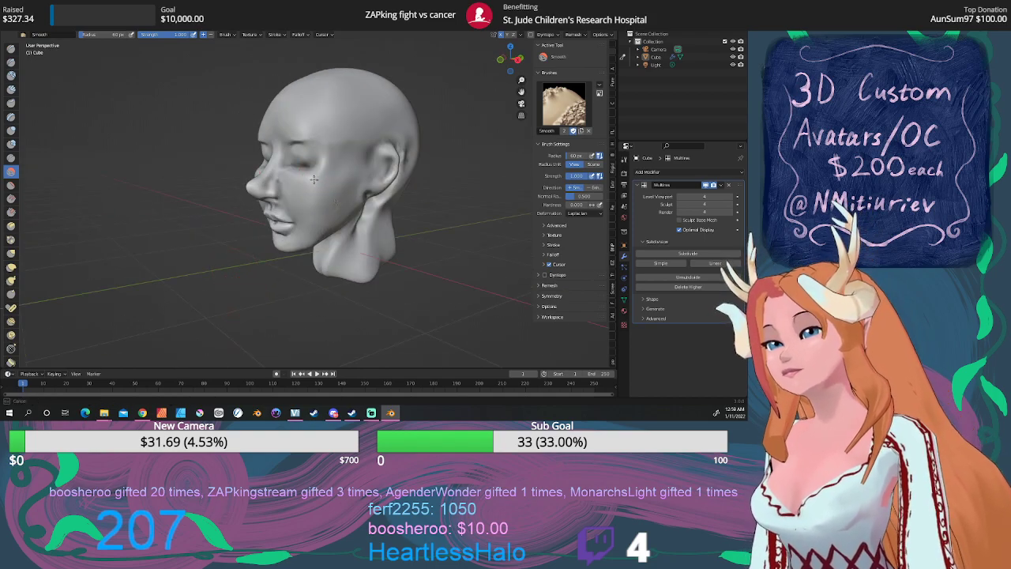
pyautogui.moveTo(326, 161); pyautogui.dragTo(307, 164)
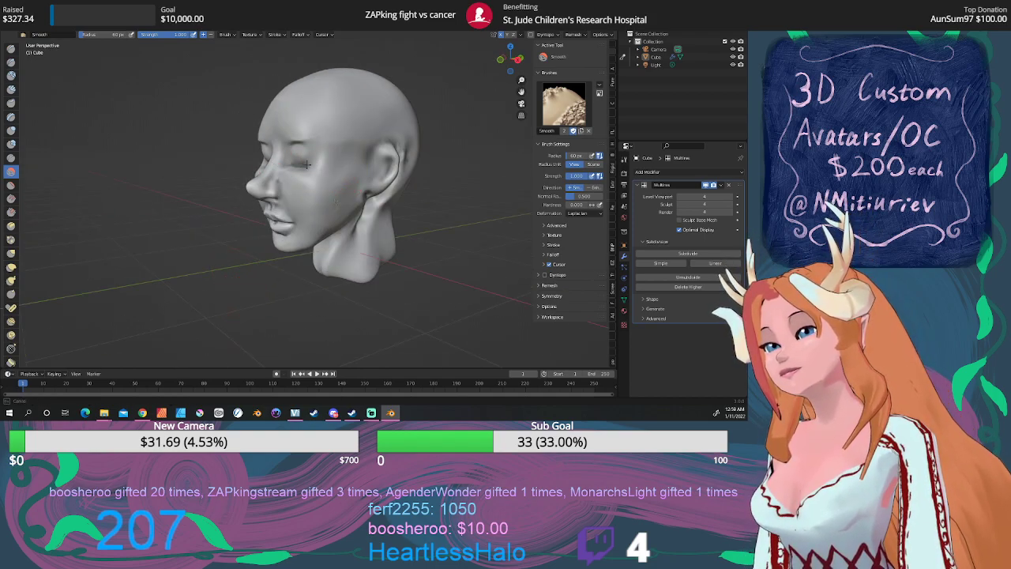
# Carve a crease around the closed eyelid with the Crease brush
pyautogui.click(11, 66)
pyautogui.click(564, 103)
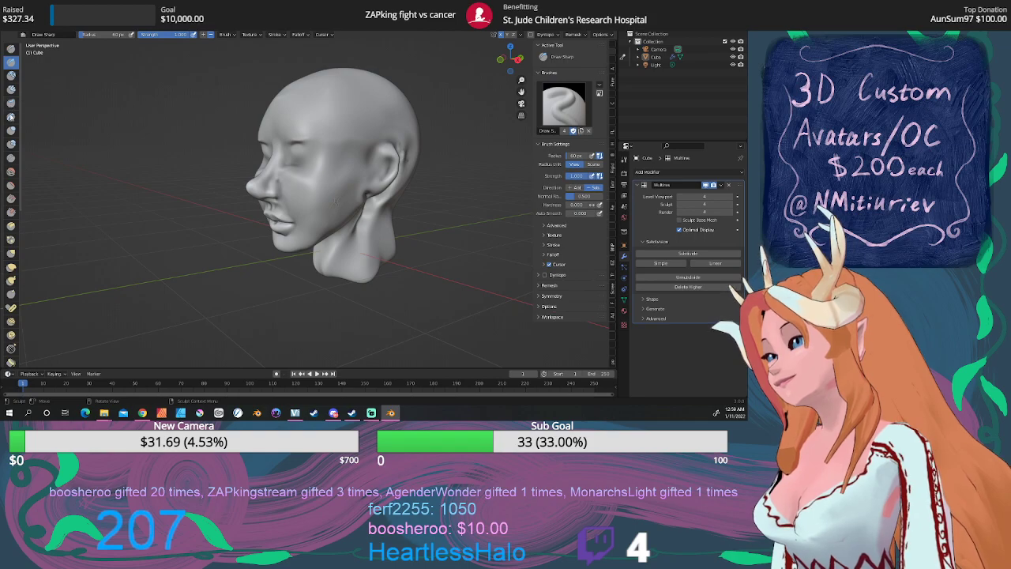
pyautogui.click(11, 158)
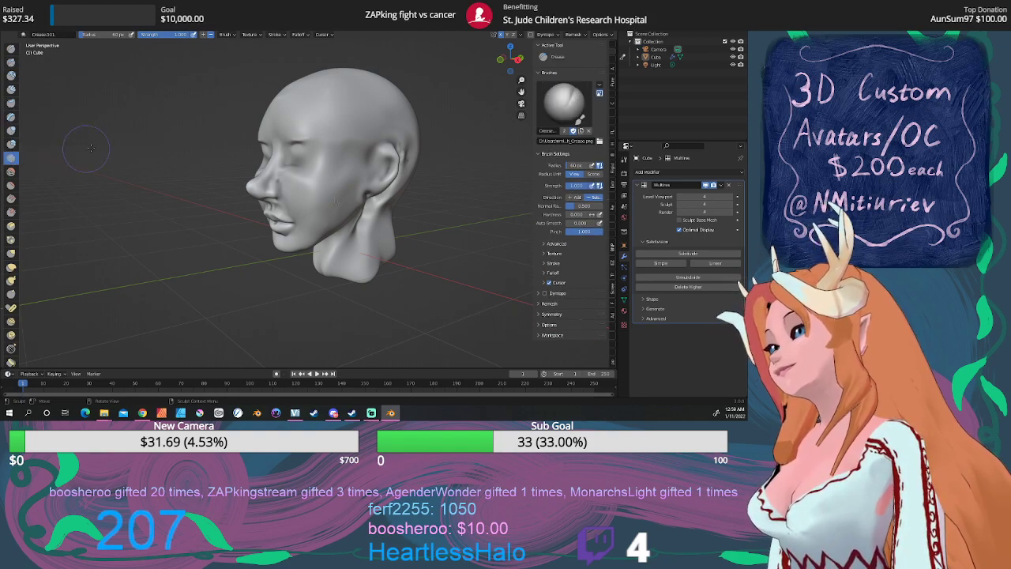
pyautogui.moveTo(291, 164)
pyautogui.mouseDown()
pyautogui.moveTo(318, 163)
pyautogui.moveTo(309, 145)
pyautogui.moveTo(321, 131)
pyautogui.moveTo(309, 158)
pyautogui.mouseUp()
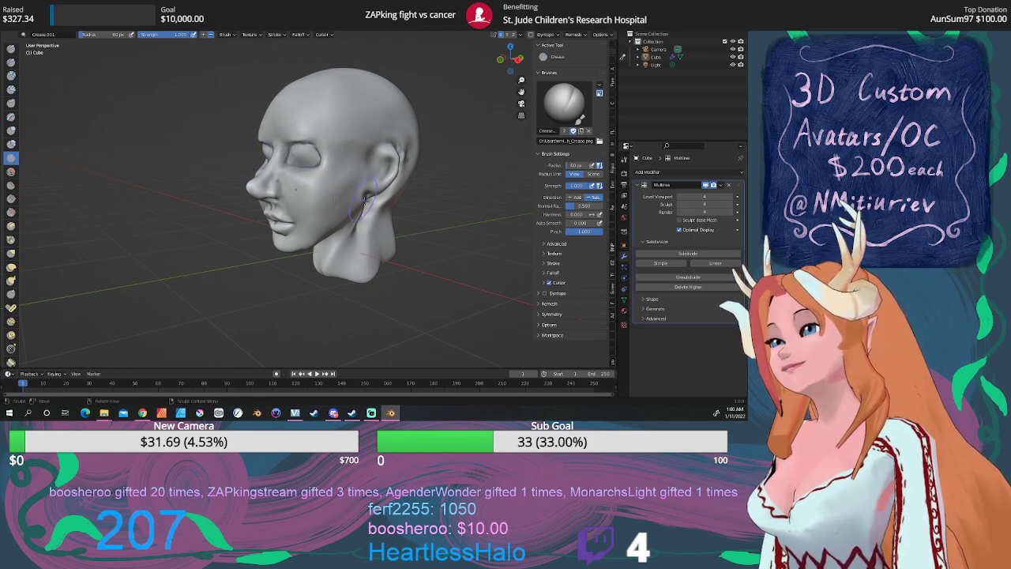
# Soften the crease around the closed eye and smooth the upper cheek and eyelid
pyautogui.click(11, 171)
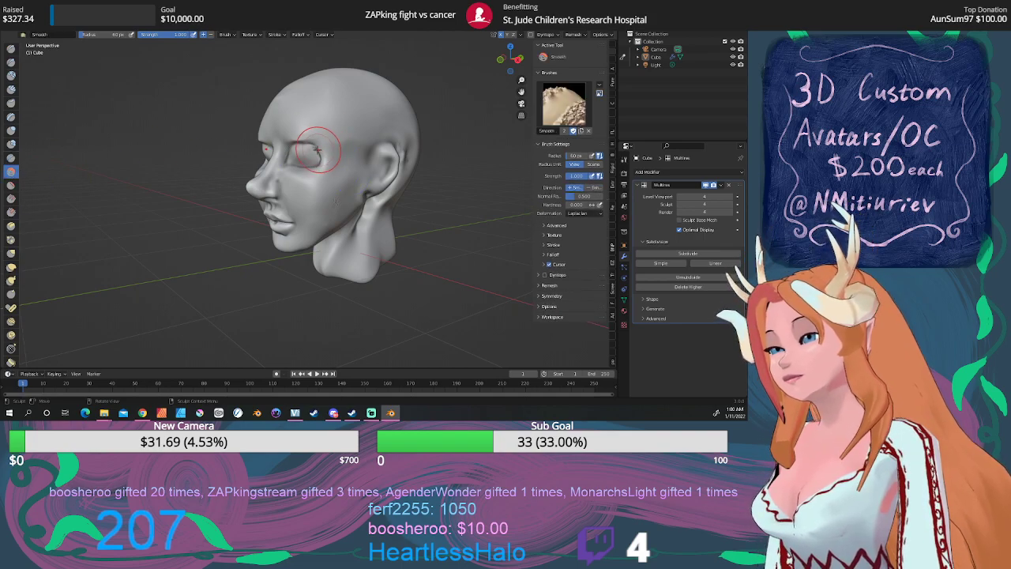
pyautogui.moveTo(319, 159); pyautogui.dragTo(290, 148)
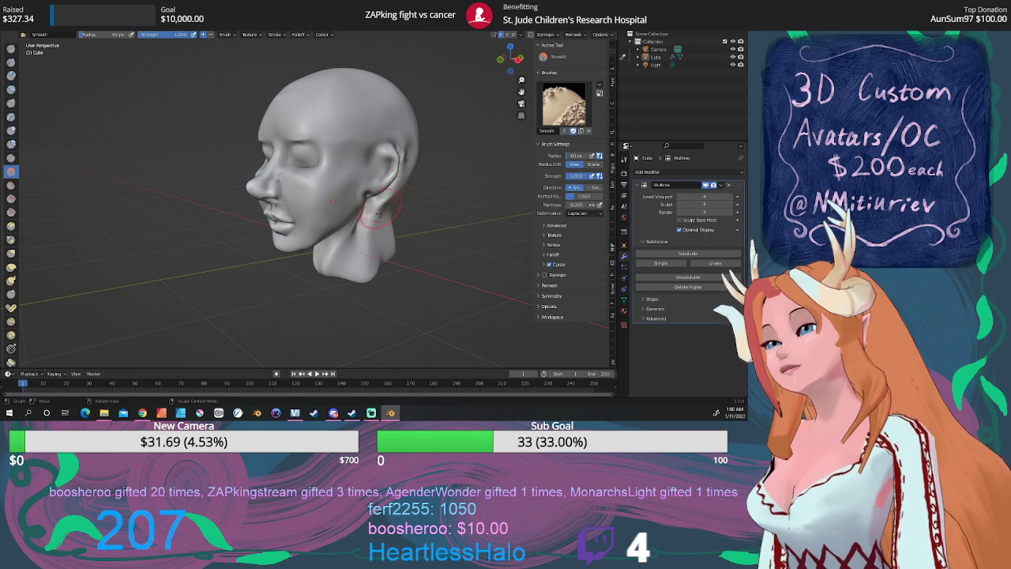
pyautogui.moveTo(367, 238)
pyautogui.mouseDown(button='middle')
pyautogui.moveTo(321, 246)
pyautogui.moveTo(300, 237)
pyautogui.moveTo(376, 201)
pyautogui.mouseUp(button='middle')
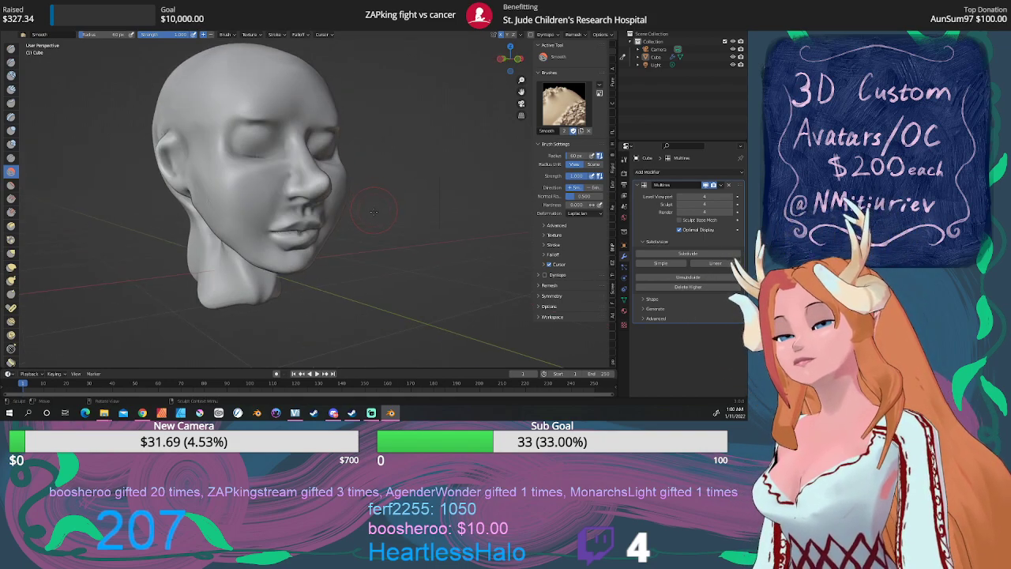
pyautogui.moveTo(292, 167); pyautogui.dragTo(283, 201)
pyautogui.moveTo(267, 160)
pyautogui.mouseDown()
pyautogui.moveTo(276, 154)
pyautogui.moveTo(257, 123)
pyautogui.moveTo(250, 126)
pyautogui.mouseUp()
pyautogui.moveTo(248, 128); pyautogui.dragTo(265, 161)
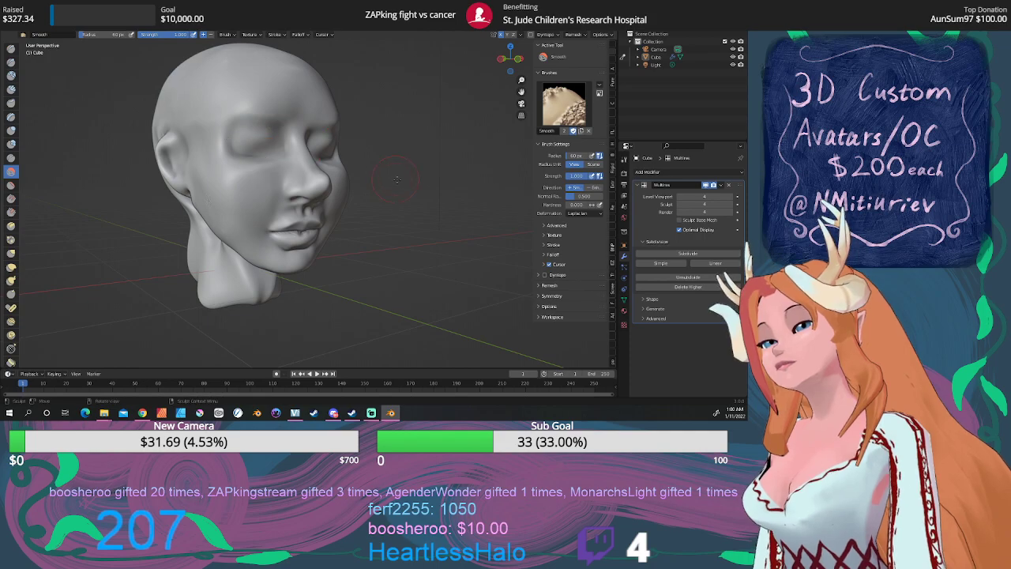
# Build up the brow ridge with the Layer brush and smooth it into the forehead
pyautogui.click(11, 117)
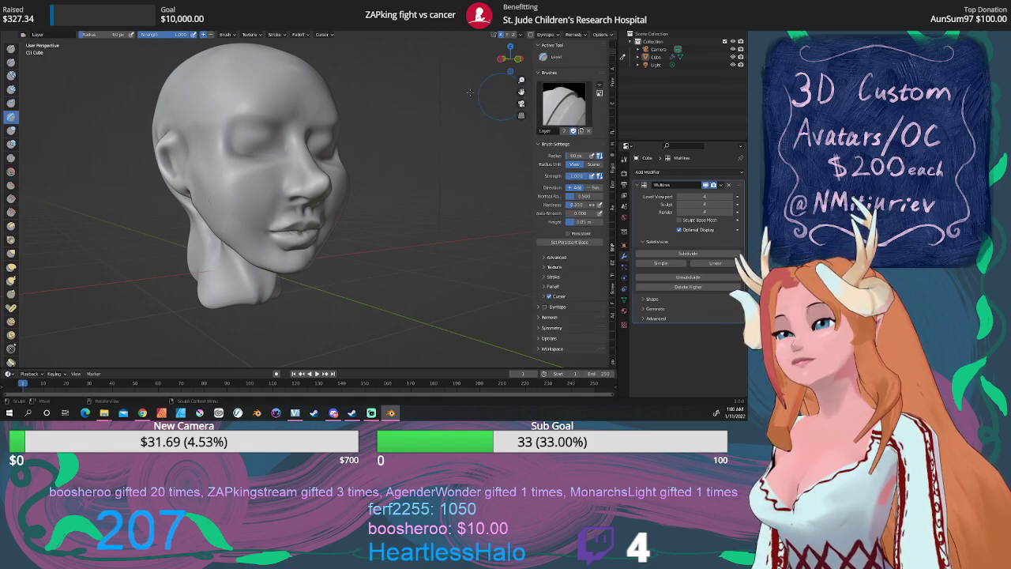
pyautogui.moveTo(285, 119)
pyautogui.mouseDown()
pyautogui.moveTo(255, 112)
pyautogui.moveTo(233, 130)
pyautogui.mouseUp()
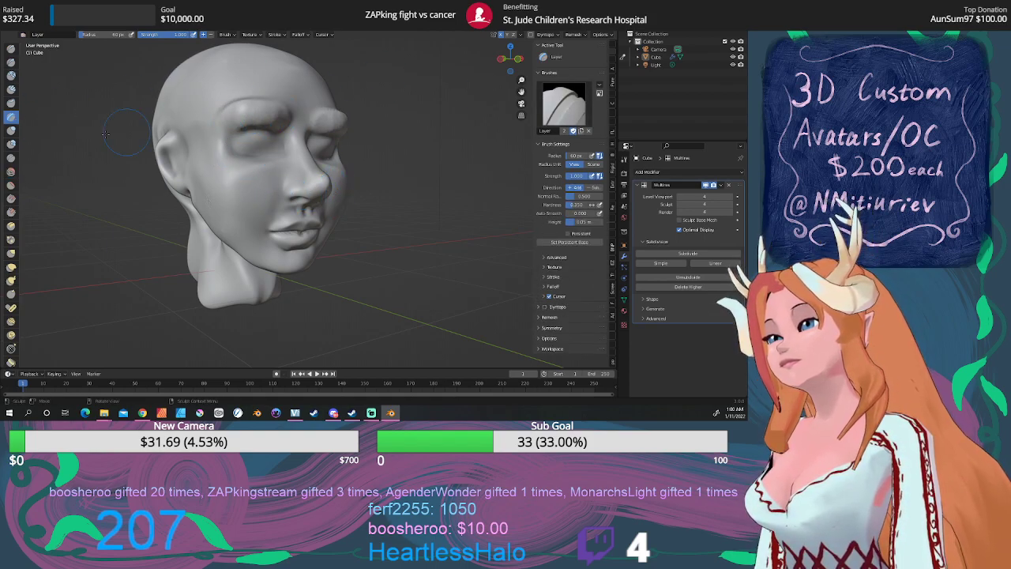
pyautogui.click(11, 172)
pyautogui.moveTo(281, 102)
pyautogui.mouseDown()
pyautogui.moveTo(227, 126)
pyautogui.moveTo(332, 125)
pyautogui.moveTo(276, 102)
pyautogui.moveTo(215, 128)
pyautogui.mouseUp()
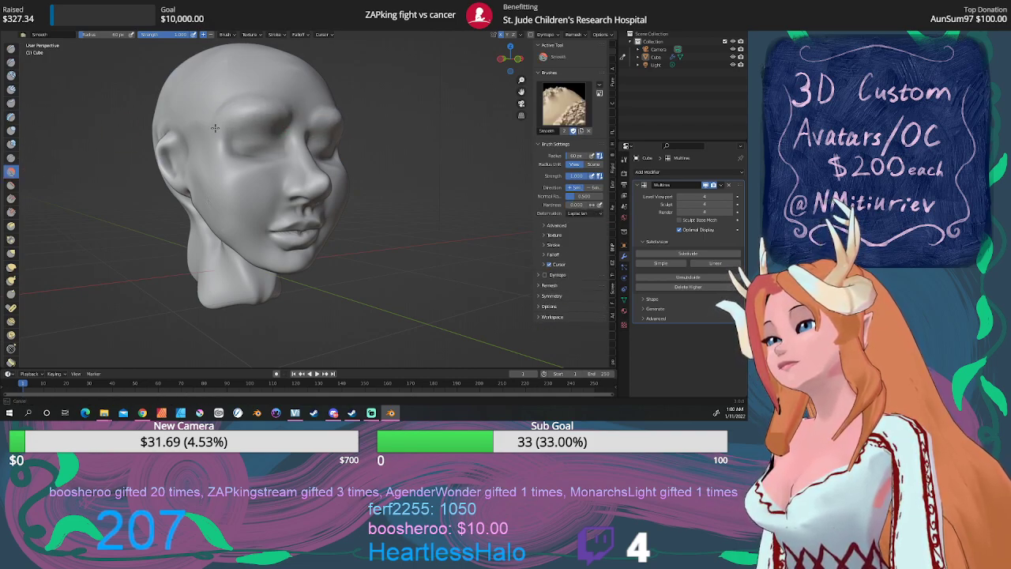
pyautogui.moveTo(292, 119); pyautogui.dragTo(368, 127)
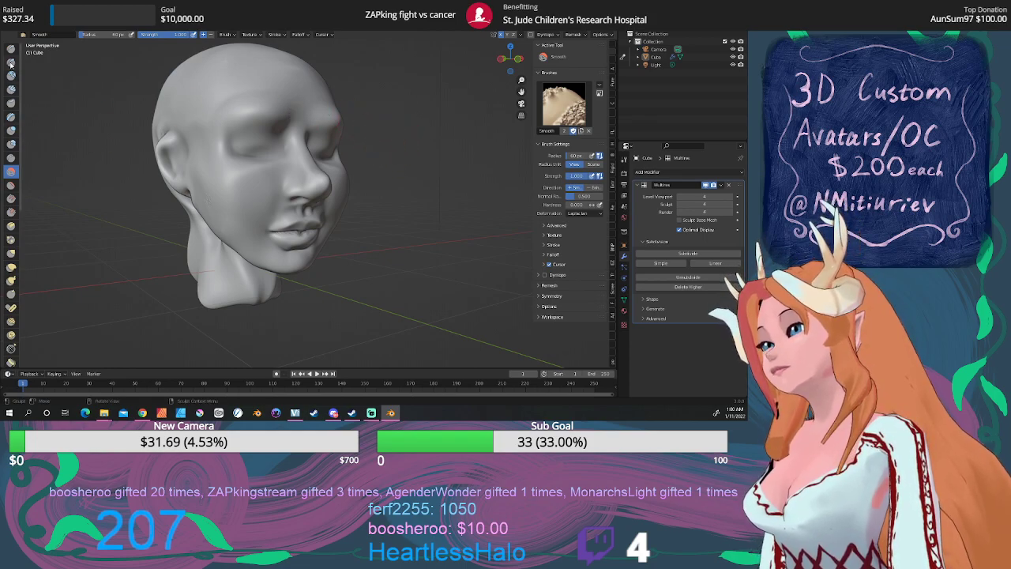
# Carve creases beneath the brow ridge, around the eye socket and toward the side of the nose with the Crease brush
pyautogui.click(12, 158)
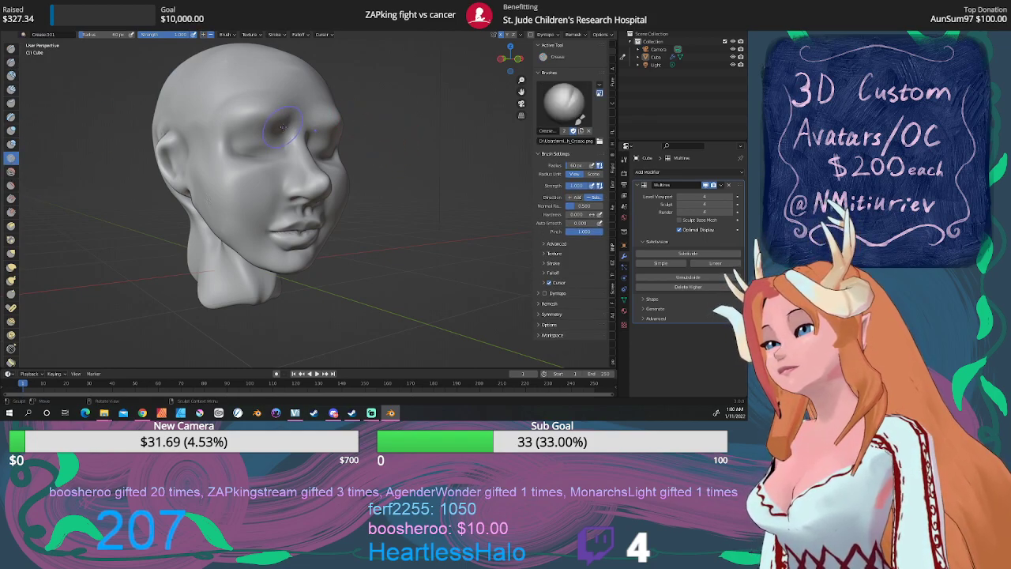
pyautogui.moveTo(281, 126)
pyautogui.mouseDown()
pyautogui.moveTo(232, 126)
pyautogui.moveTo(286, 124)
pyautogui.moveTo(269, 108)
pyautogui.moveTo(224, 116)
pyautogui.moveTo(286, 105)
pyautogui.mouseUp()
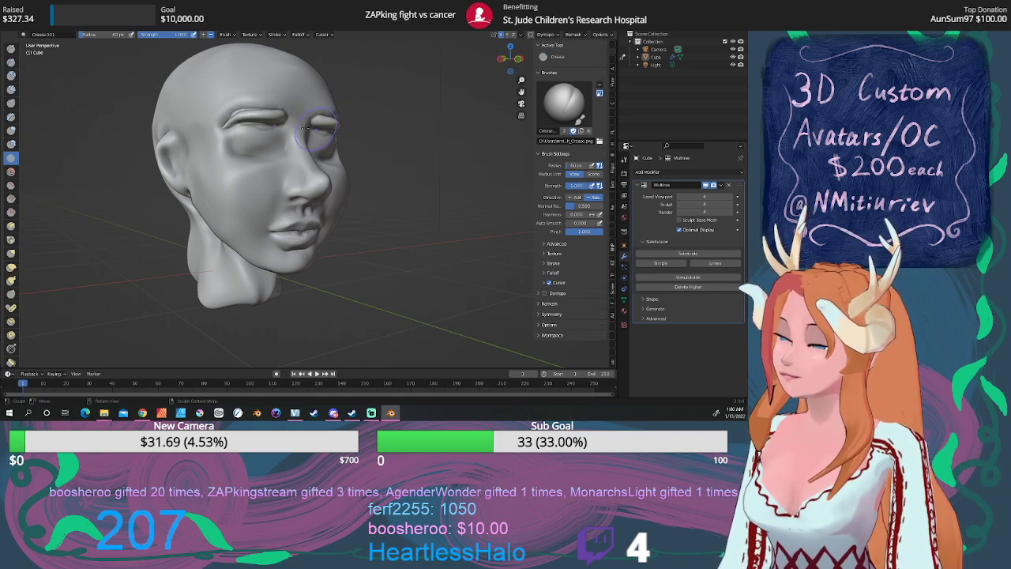
pyautogui.moveTo(277, 123); pyautogui.dragTo(227, 117)
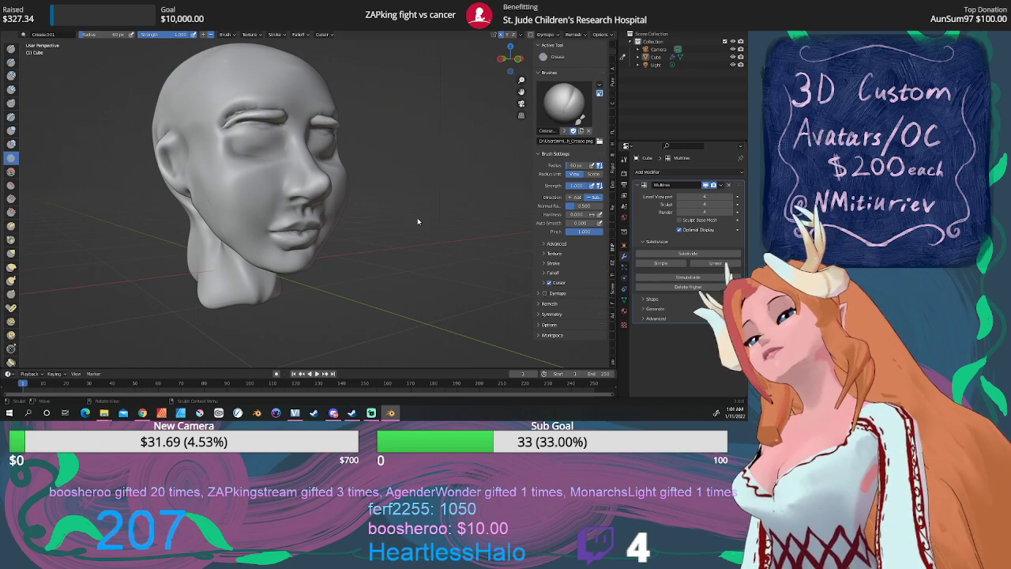
pyautogui.keyDown('shift'); pyautogui.moveTo(249, 154); pyautogui.dragTo(245, 156); pyautogui.keyUp('shift')
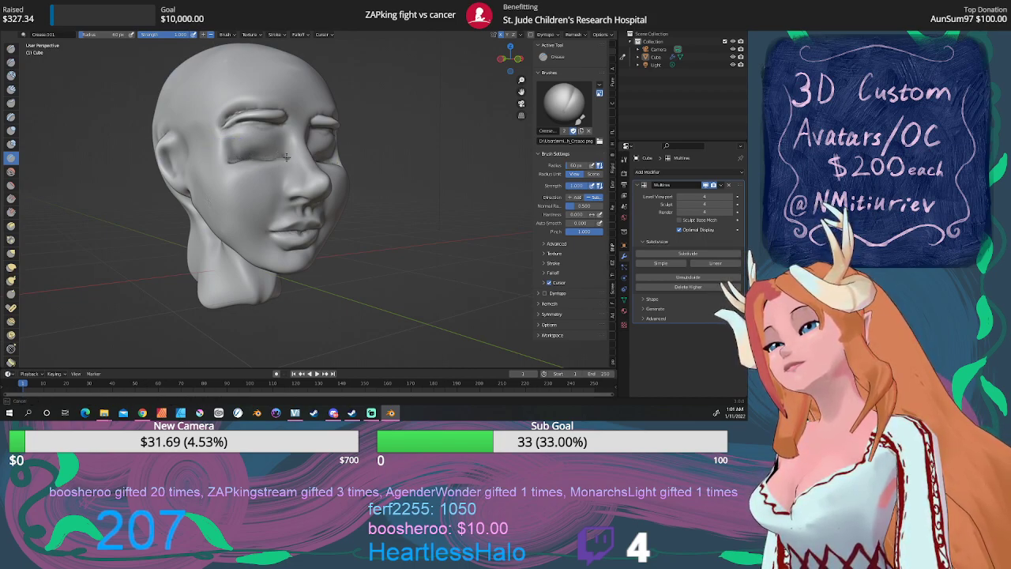
pyautogui.moveTo(286, 156); pyautogui.dragTo(302, 166)
pyautogui.moveTo(334, 238); pyautogui.dragTo(249, 256, button='middle')
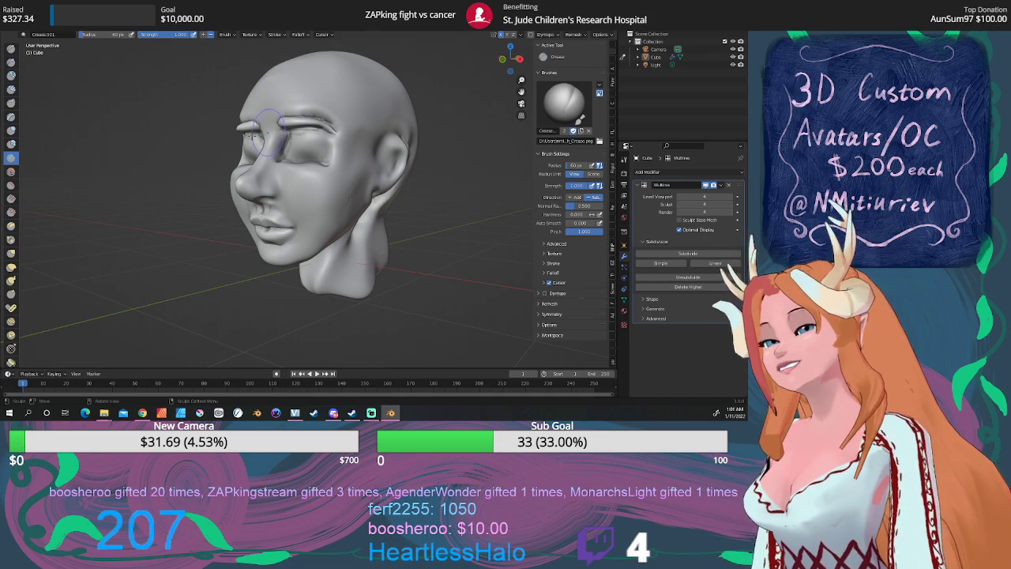
# Smooth the eyelid, the outer end of the brow and the outer eye corner
pyautogui.click(12, 172)
pyautogui.moveTo(316, 151)
pyautogui.mouseDown()
pyautogui.moveTo(304, 158)
pyautogui.moveTo(289, 139)
pyautogui.moveTo(268, 146)
pyautogui.moveTo(292, 158)
pyautogui.moveTo(324, 115)
pyautogui.moveTo(332, 119)
pyautogui.mouseUp()
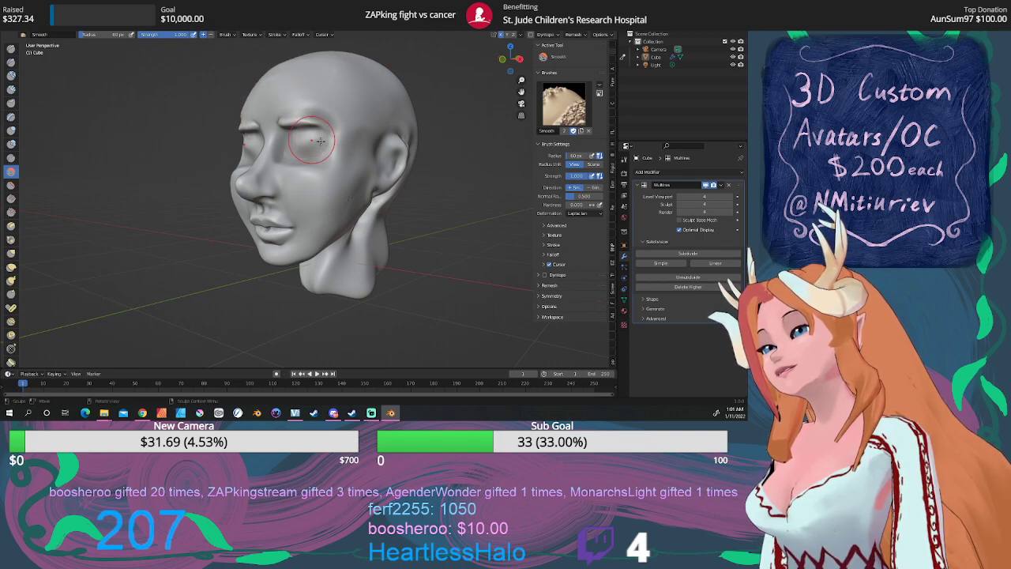
pyautogui.moveTo(332, 165); pyautogui.dragTo(332, 142)
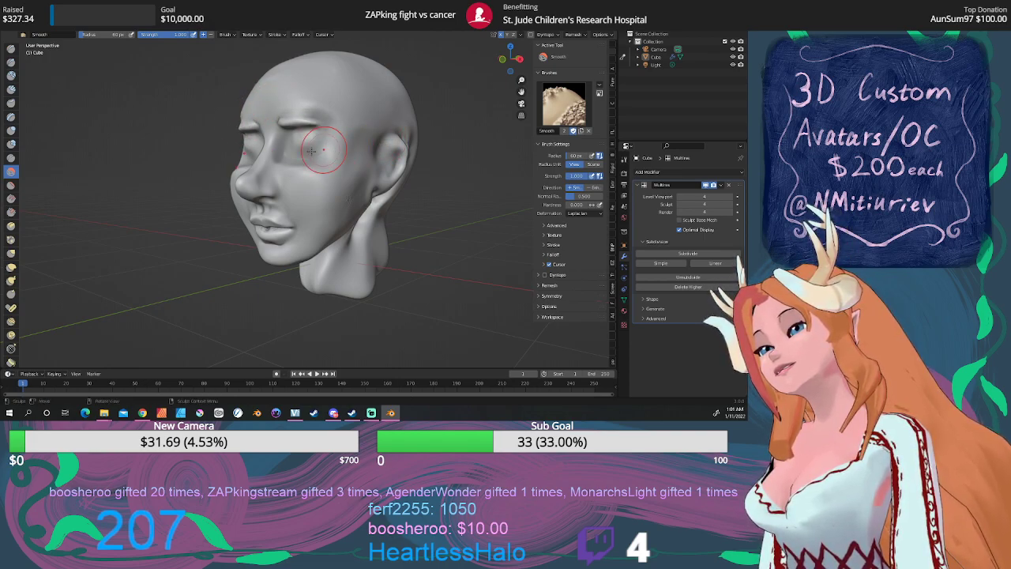
# Puff up the closed eyelids with the Inflate/Deflate brush
pyautogui.click(11, 130)
pyautogui.click(563, 103)
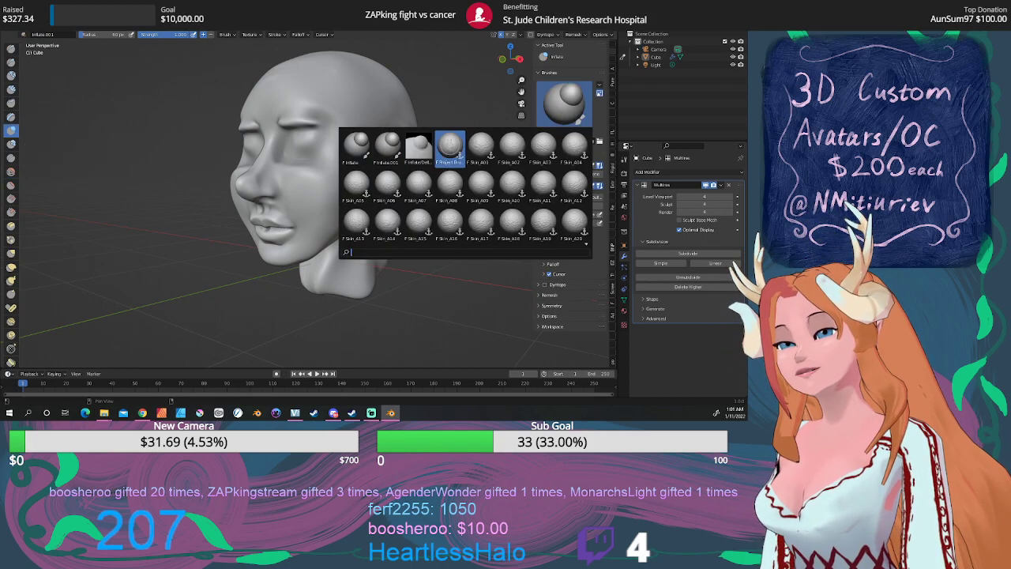
pyautogui.click(420, 147)
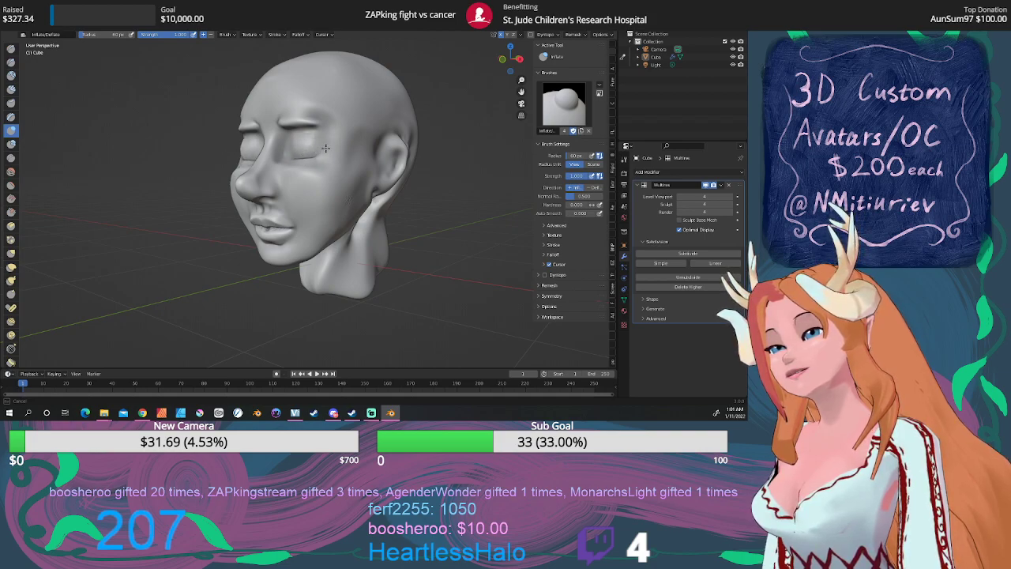
pyautogui.moveTo(304, 133); pyautogui.dragTo(297, 140)
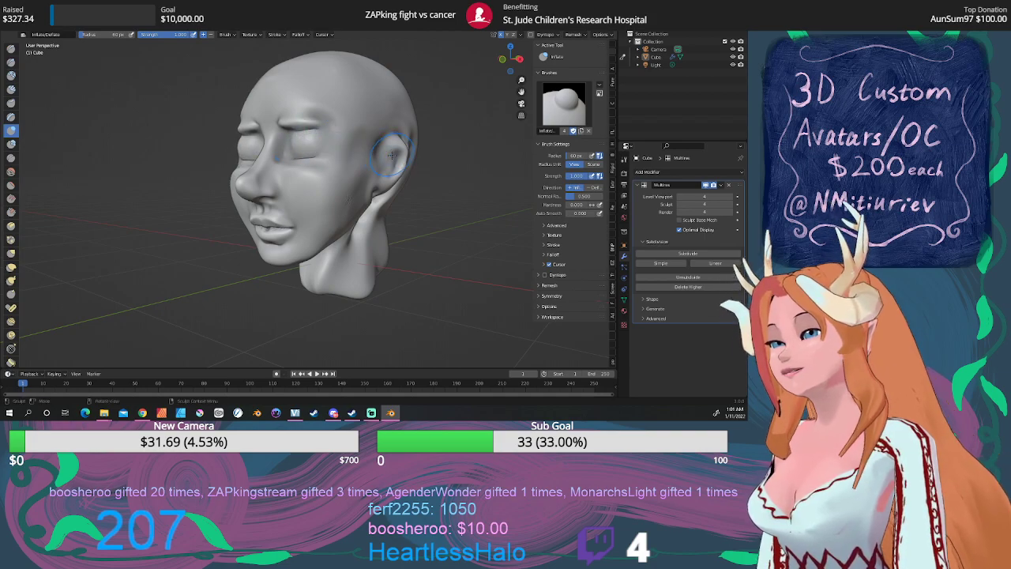
# Examine the brow and eyelid shapes from several angles and in front orthographic view
pyautogui.moveTo(405, 200); pyautogui.dragTo(447, 199, button='middle')
pyautogui.moveTo(369, 191)
pyautogui.mouseDown(button='middle')
pyautogui.moveTo(414, 181)
pyautogui.moveTo(372, 186)
pyautogui.moveTo(380, 196)
pyautogui.mouseUp(button='middle')
pyautogui.scroll(2, 395, 186)
pyautogui.scroll(-3, 393, 186)
pyautogui.press('KP_1')
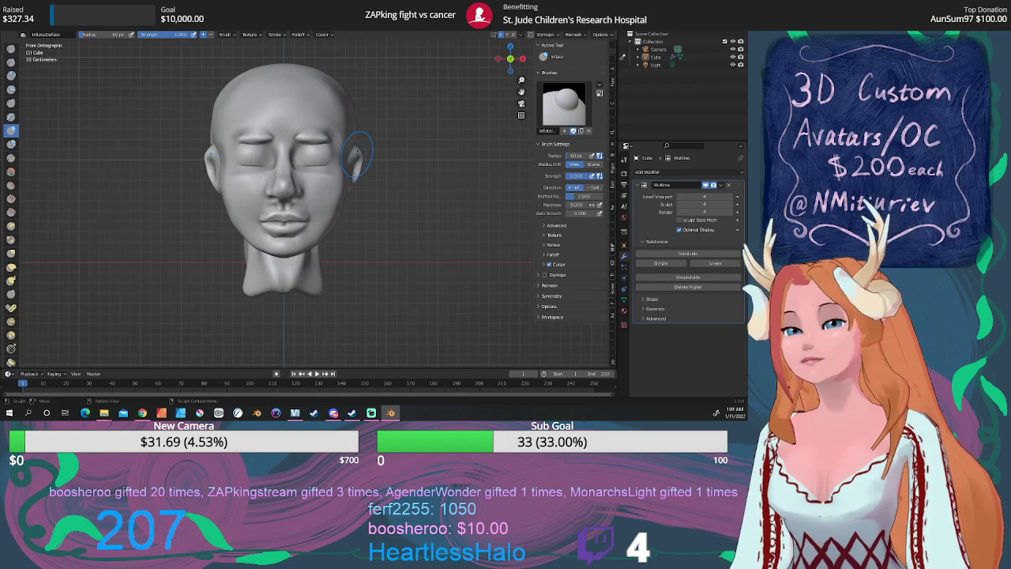
pyautogui.press('KP_5')
pyautogui.press('KP_5')
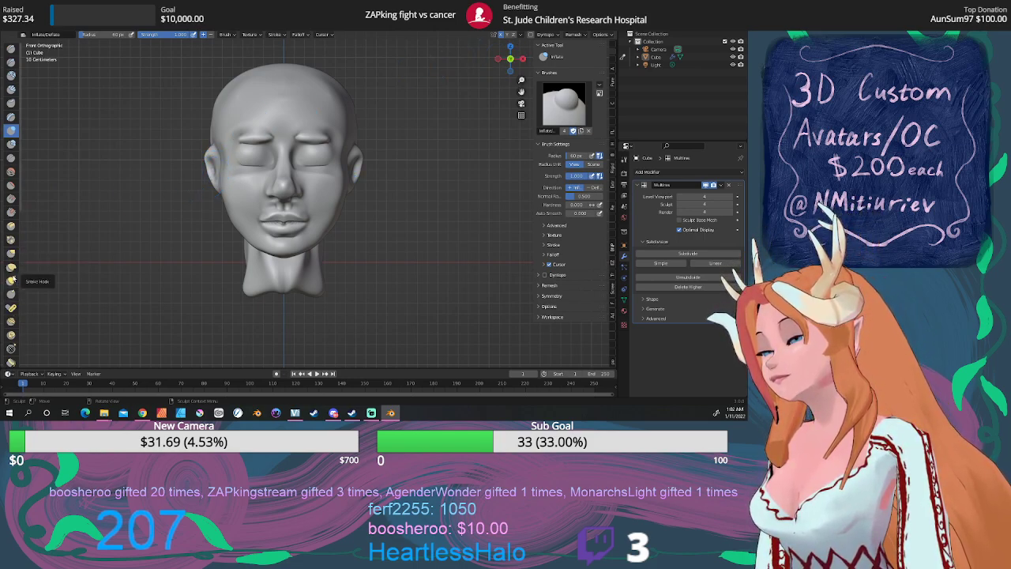
# Try to pull long hair-like strands down from the scalp and sides of the head with the Snake Hook brush
pyautogui.click(13, 278)
pyautogui.moveTo(288, 91)
pyautogui.mouseDown()
pyautogui.moveTo(272, 82)
pyautogui.moveTo(228, 103)
pyautogui.moveTo(226, 125)
pyautogui.moveTo(249, 94)
pyautogui.moveTo(195, 214)
pyautogui.moveTo(125, 269)
pyautogui.moveTo(155, 251)
pyautogui.moveTo(162, 270)
pyautogui.moveTo(180, 246)
pyautogui.moveTo(169, 261)
pyautogui.mouseUp()
pyautogui.moveTo(225, 135)
pyautogui.mouseDown()
pyautogui.moveTo(202, 269)
pyautogui.moveTo(152, 304)
pyautogui.mouseUp()
pyautogui.moveTo(234, 207)
pyautogui.mouseDown()
pyautogui.moveTo(182, 300)
pyautogui.moveTo(168, 291)
pyautogui.mouseUp()
pyautogui.moveTo(196, 184)
pyautogui.mouseDown()
pyautogui.moveTo(169, 251)
pyautogui.moveTo(170, 277)
pyautogui.moveTo(189, 291)
pyautogui.mouseUp()
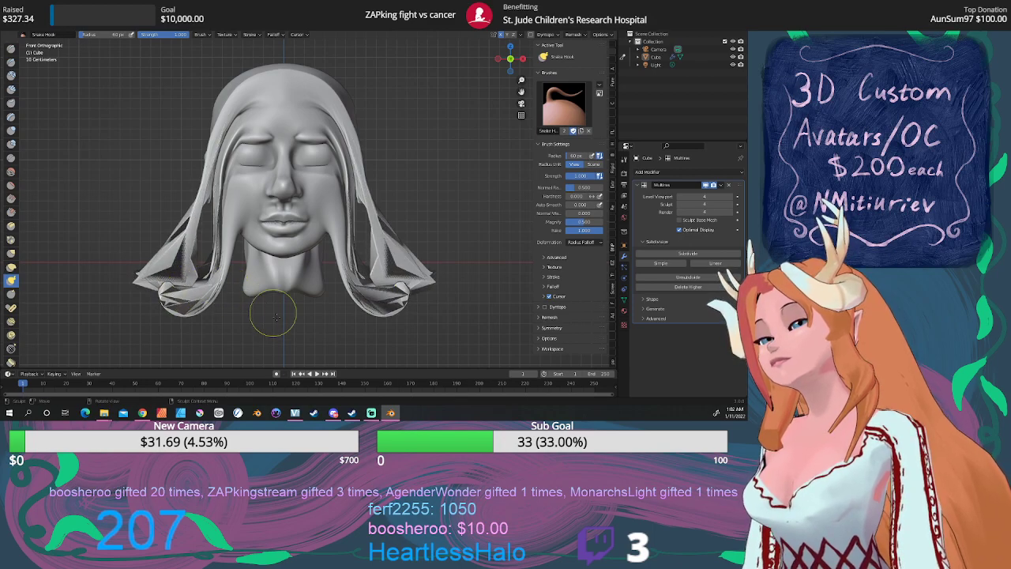
# Undo all the Snake Hook strands pulled from the head
pyautogui.hotkey('ctrl', 'z')
pyautogui.hotkey('ctrl', 'z')
pyautogui.hotkey('ctrl', 'z')
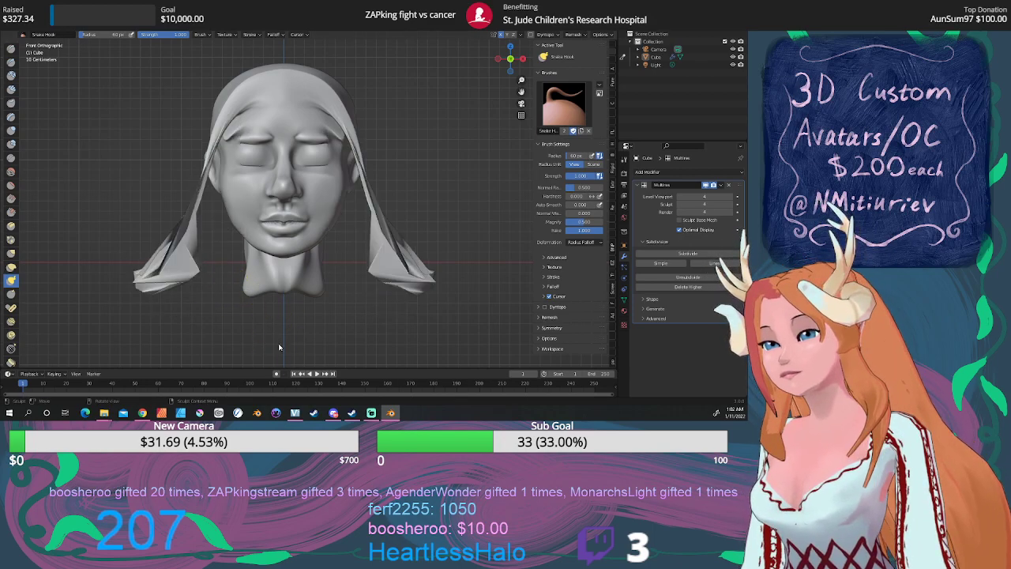
pyautogui.hotkey('ctrl', 'z')
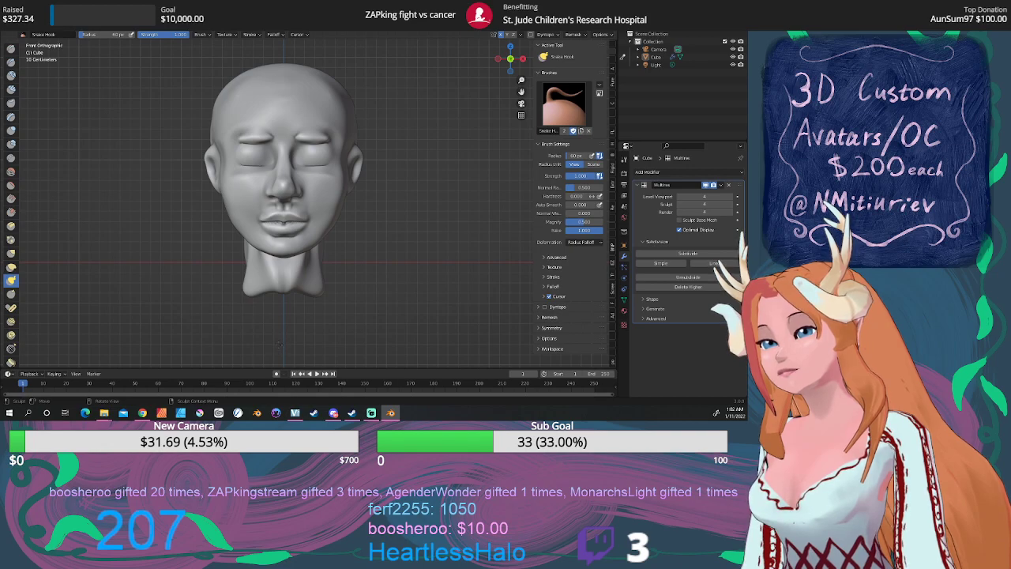
# Try to pull two pairs of horns out of the upper head with the Snake Hook brush and undo them
pyautogui.moveTo(336, 101)
pyautogui.mouseDown()
pyautogui.moveTo(359, 102)
pyautogui.moveTo(399, 79)
pyautogui.moveTo(414, 47)
pyautogui.moveTo(435, 55)
pyautogui.mouseUp()
pyautogui.moveTo(321, 95); pyautogui.dragTo(361, 53)
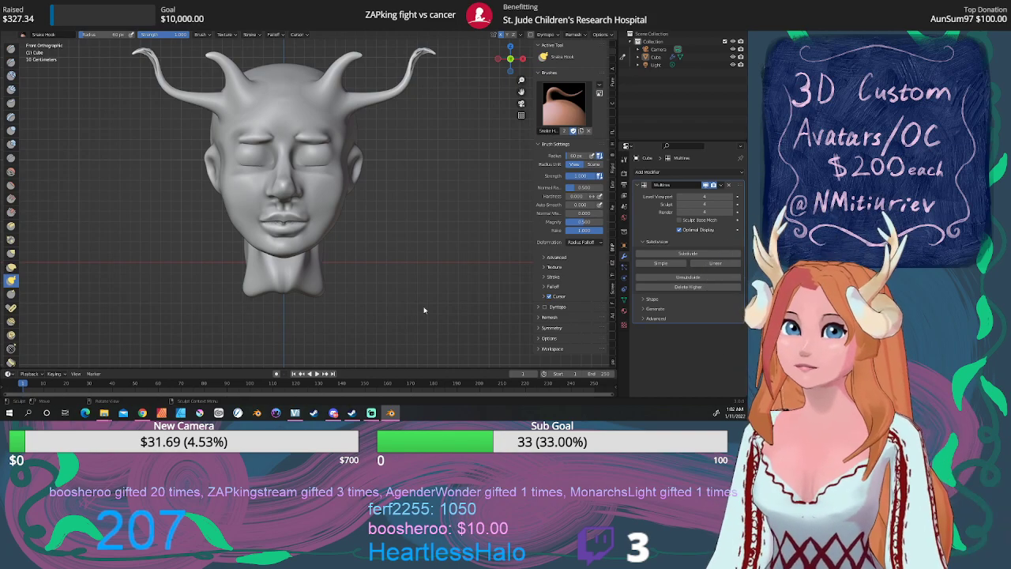
pyautogui.hotkey('ctrl', 'z')
pyautogui.hotkey('ctrl', 'z')
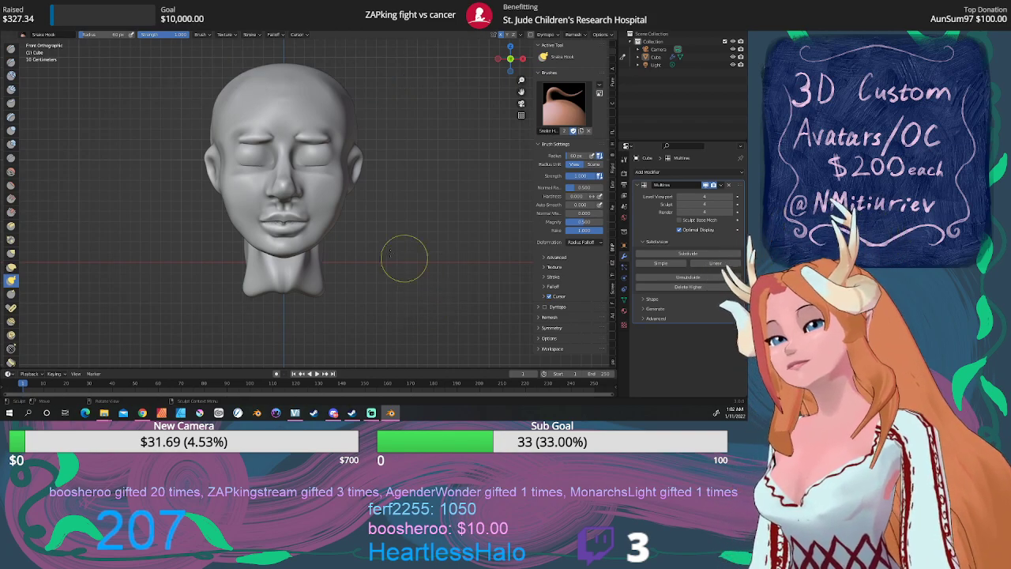
# Flatten the bulging closed eyelids and their outer corners with the Flatten brush, using its plain Flatten preset
pyautogui.moveTo(305, 207); pyautogui.dragTo(358, 261, button='middle')
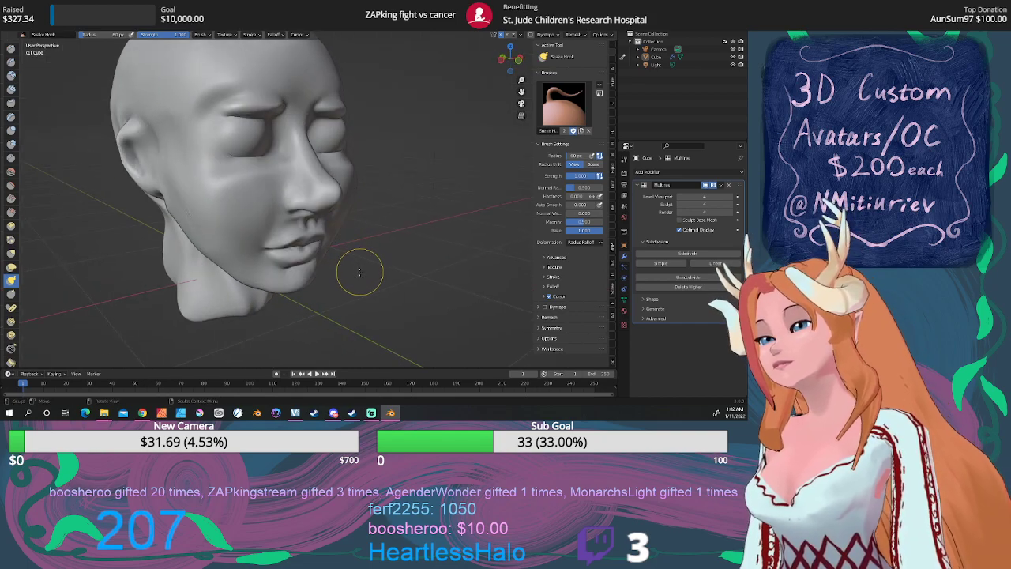
pyautogui.click(10, 187)
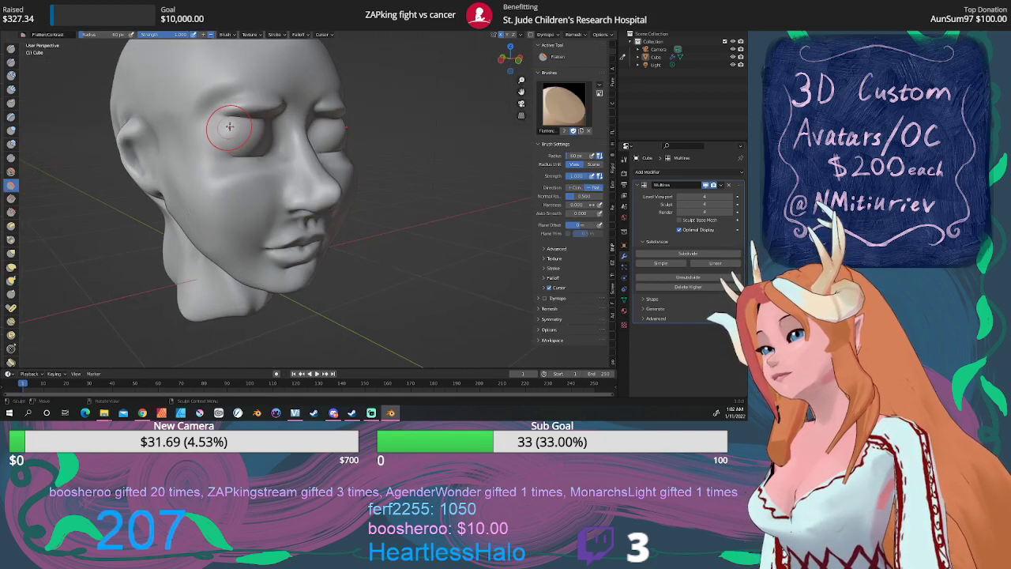
pyautogui.moveTo(225, 129)
pyautogui.mouseDown()
pyautogui.moveTo(255, 136)
pyautogui.moveTo(211, 140)
pyautogui.moveTo(246, 129)
pyautogui.moveTo(214, 129)
pyautogui.mouseUp()
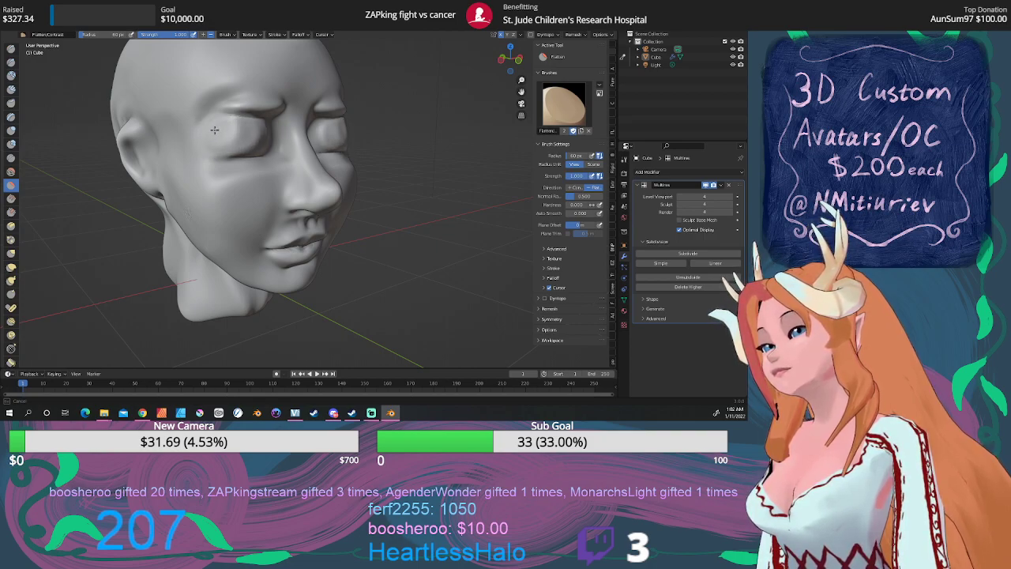
pyautogui.click(558, 115)
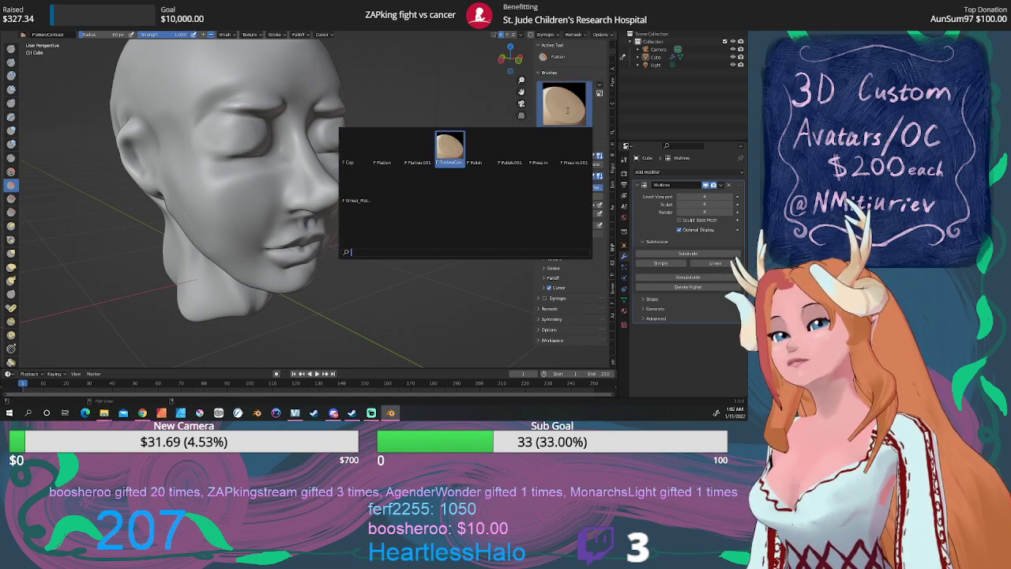
pyautogui.click(388, 148)
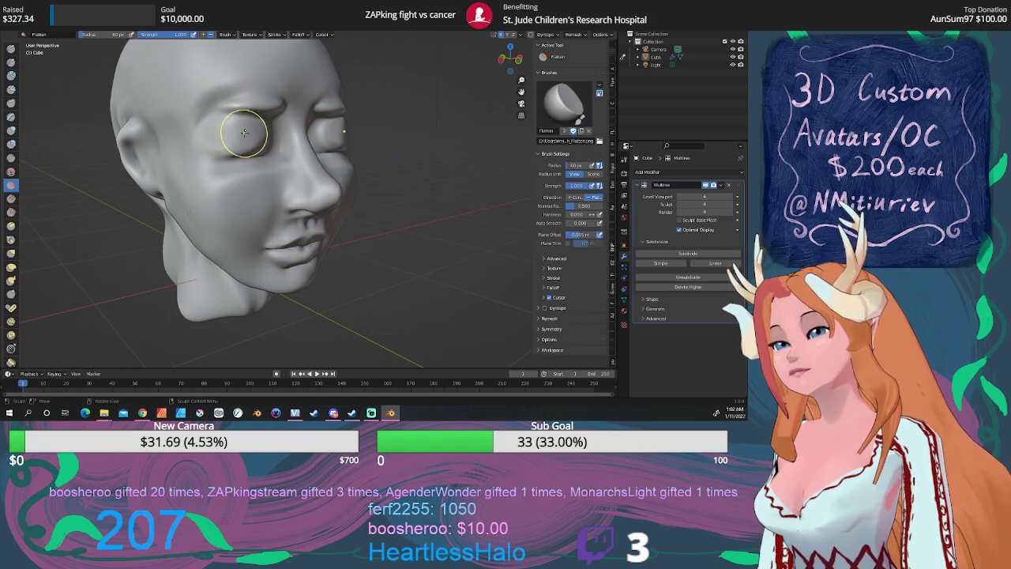
pyautogui.moveTo(245, 134)
pyautogui.mouseDown()
pyautogui.moveTo(210, 134)
pyautogui.moveTo(207, 154)
pyautogui.mouseUp()
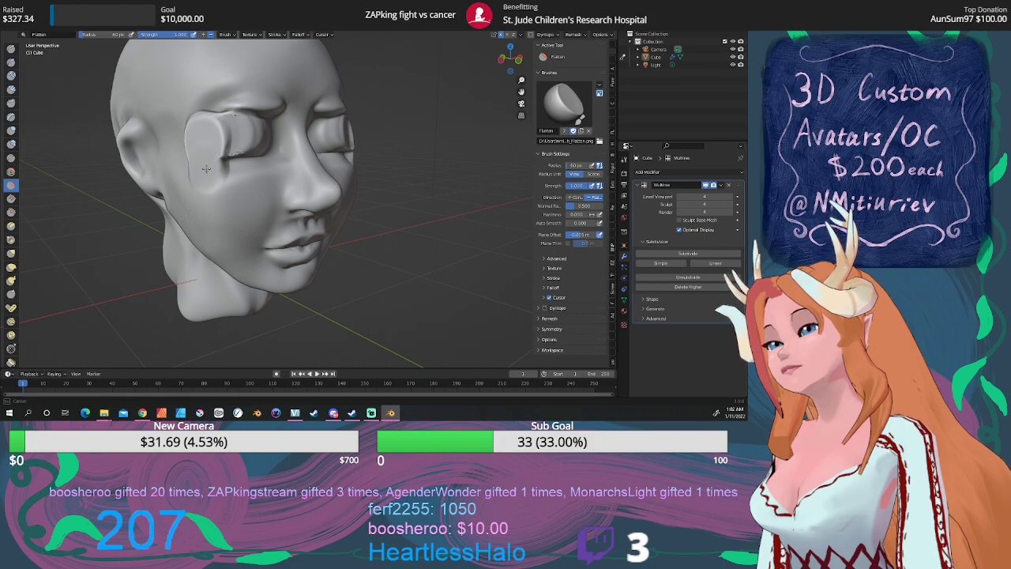
# Smooth the flattened eyelids and the surrounding outer eye area into the face with the Smooth brush
pyautogui.click(11, 171)
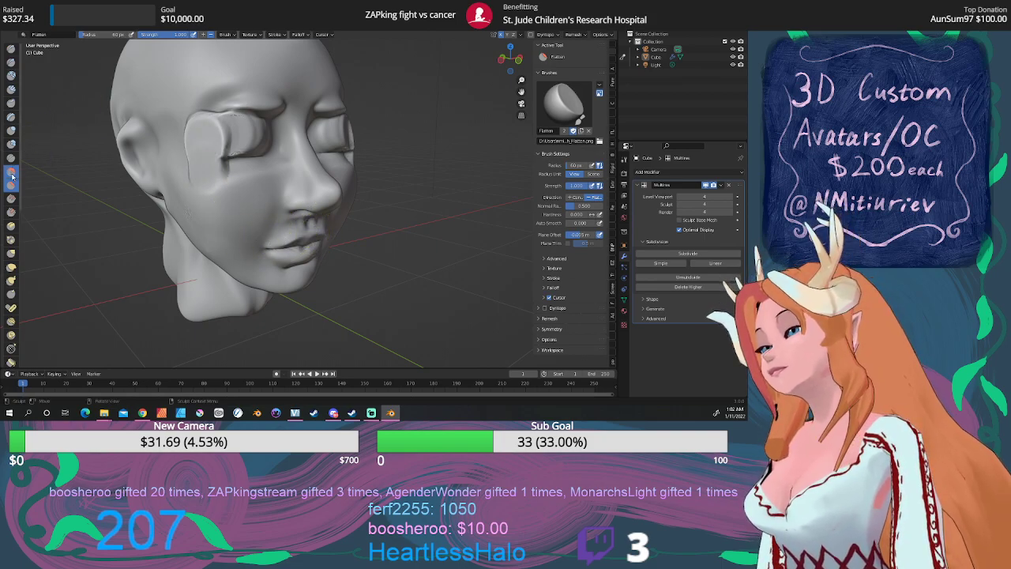
pyautogui.moveTo(234, 132); pyautogui.dragTo(191, 130)
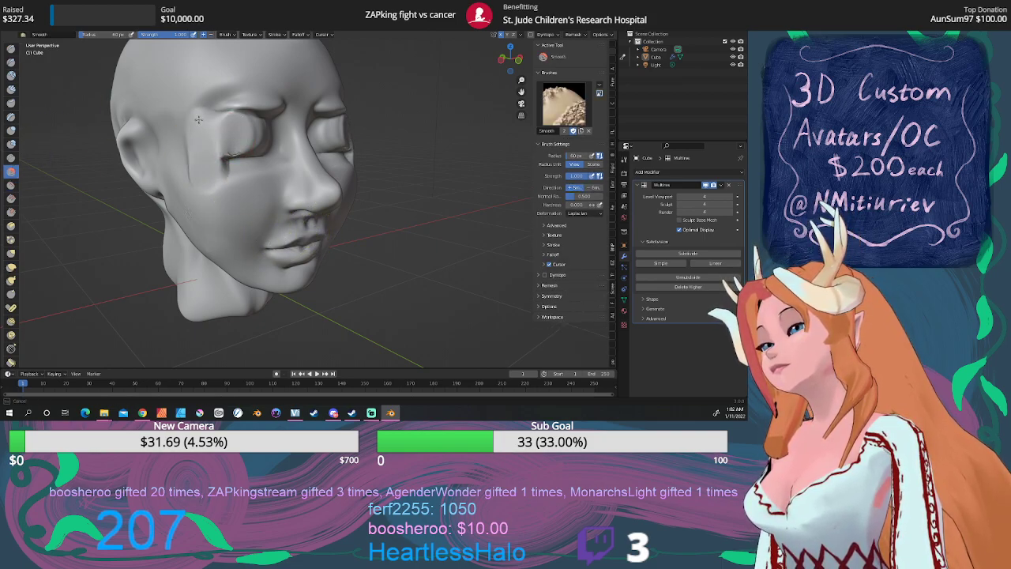
pyautogui.moveTo(199, 169)
pyautogui.mouseDown()
pyautogui.moveTo(225, 164)
pyautogui.moveTo(264, 134)
pyautogui.moveTo(227, 119)
pyautogui.moveTo(215, 128)
pyautogui.moveTo(260, 149)
pyautogui.mouseUp()
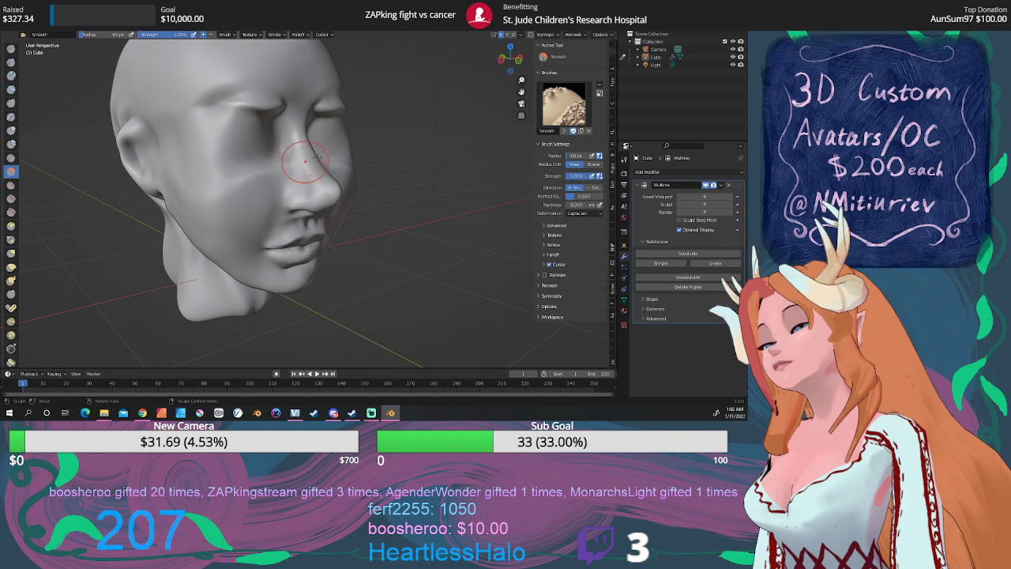
pyautogui.moveTo(267, 144); pyautogui.dragTo(248, 127)
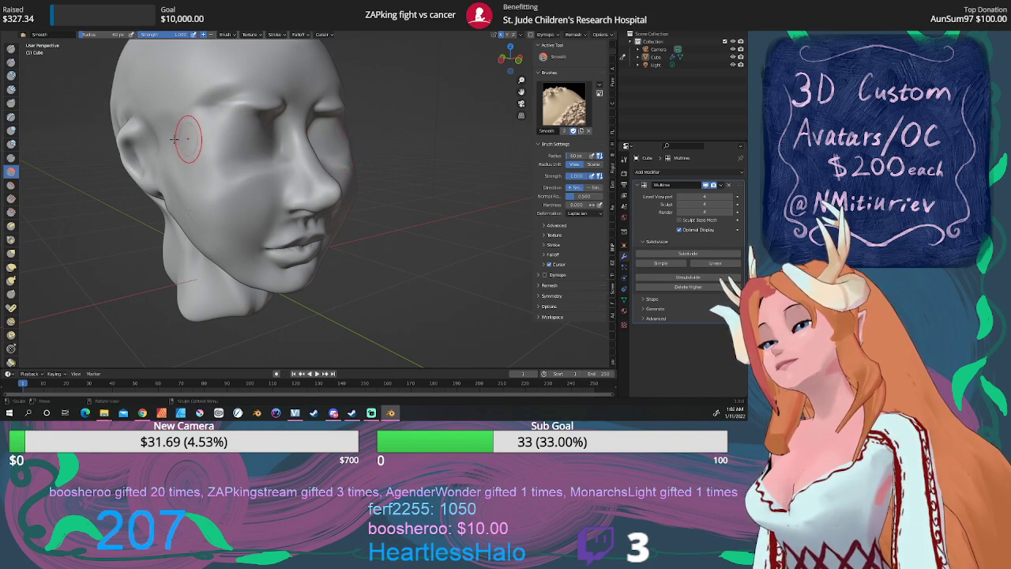
# Carve the eye sockets deeper around the eyes with the Draw brush in subtract mode
pyautogui.click(11, 63)
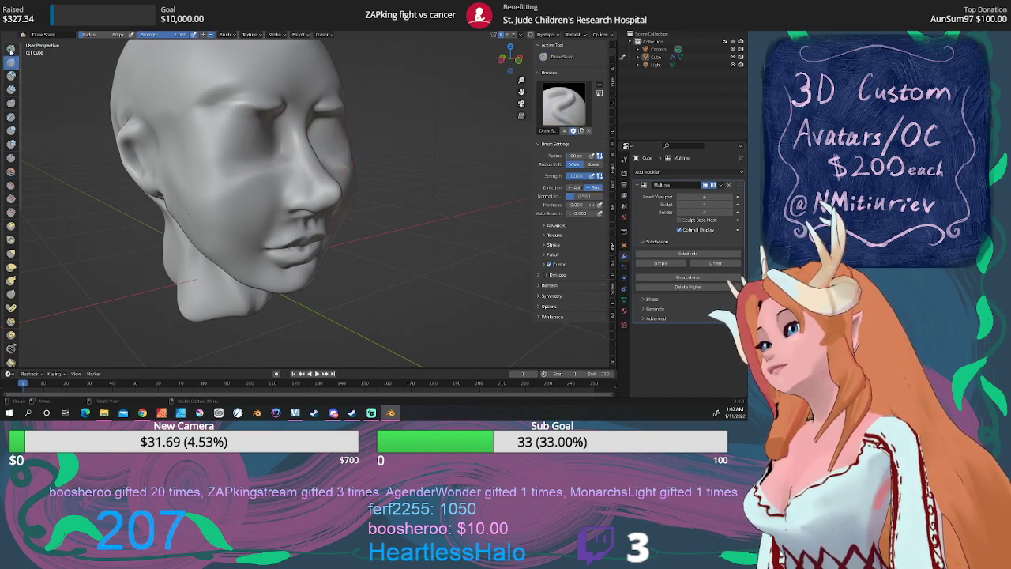
pyautogui.click(11, 49)
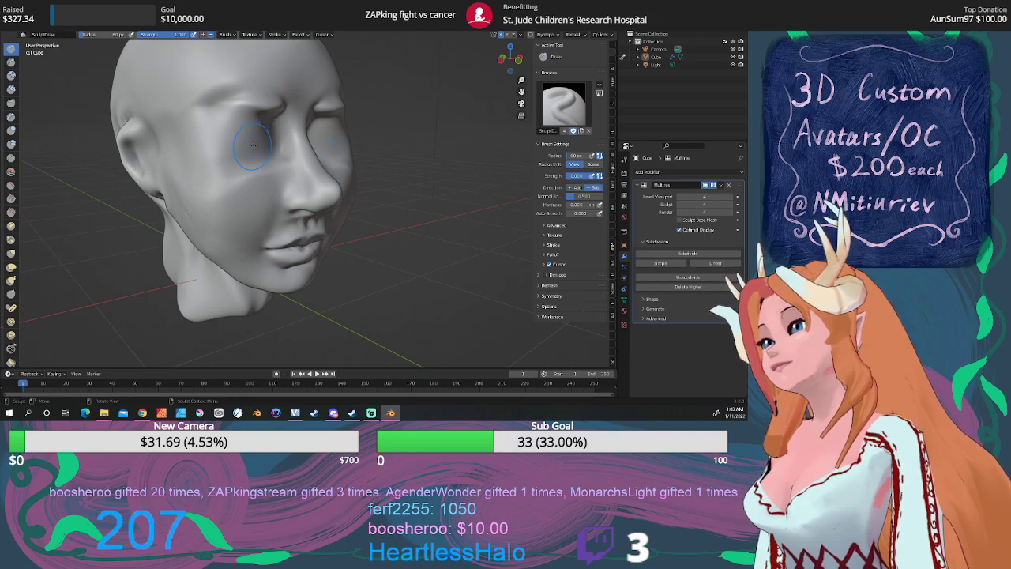
pyautogui.moveTo(253, 145)
pyautogui.mouseDown()
pyautogui.moveTo(217, 136)
pyautogui.moveTo(248, 134)
pyautogui.moveTo(213, 146)
pyautogui.moveTo(248, 147)
pyautogui.moveTo(230, 145)
pyautogui.moveTo(237, 114)
pyautogui.moveTo(210, 123)
pyautogui.moveTo(229, 154)
pyautogui.mouseUp()
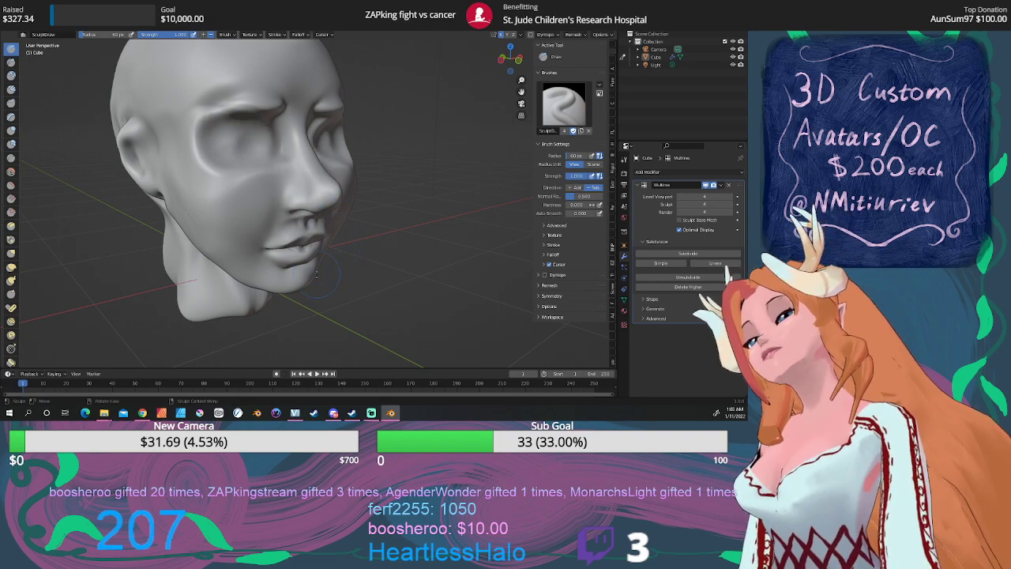
# Smooth the eye sockets and brow ridges in front orthographic view until their hard edges are softened
pyautogui.press('KP_1')
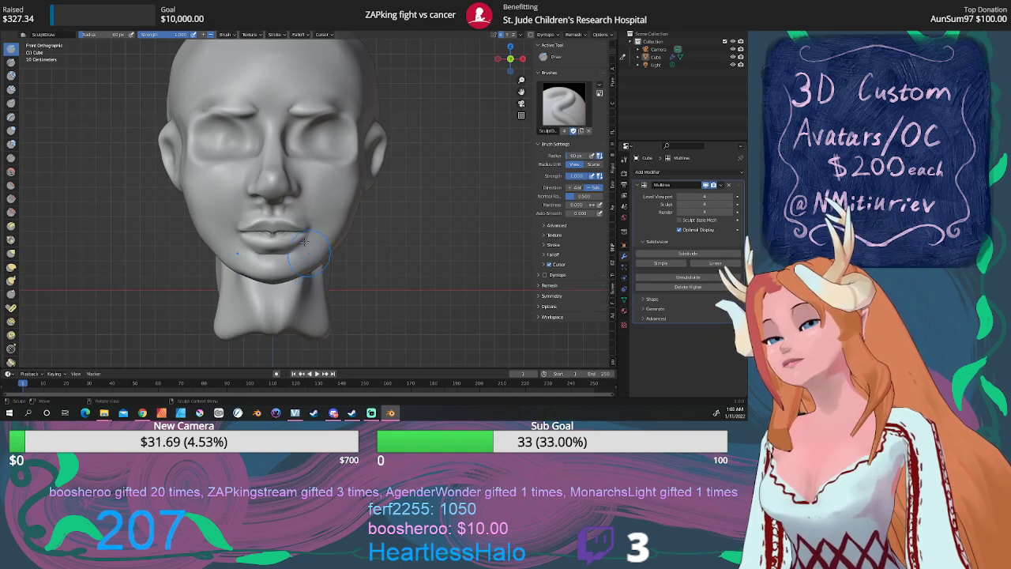
pyautogui.scroll(2, 306, 145)
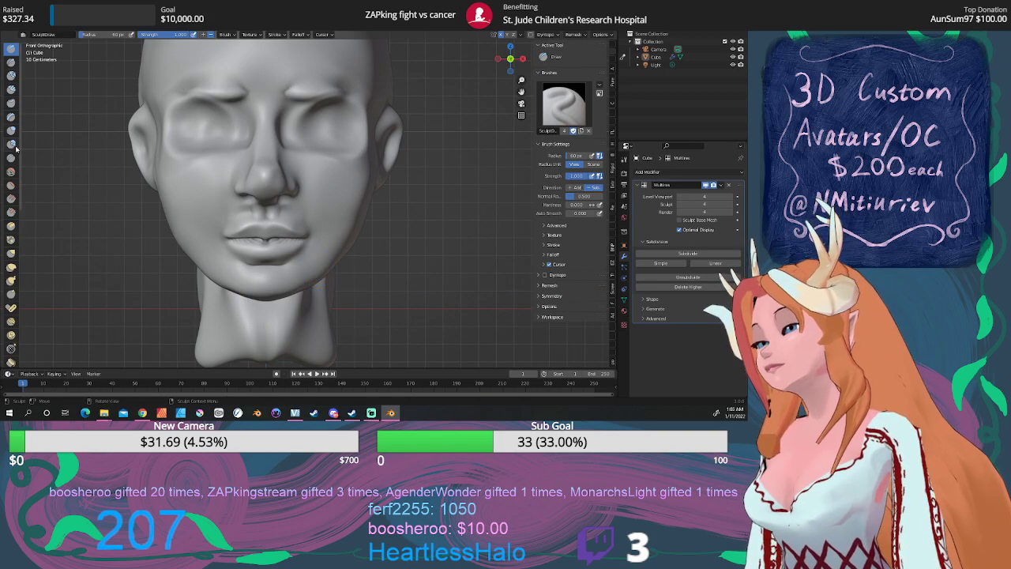
pyautogui.click(11, 171)
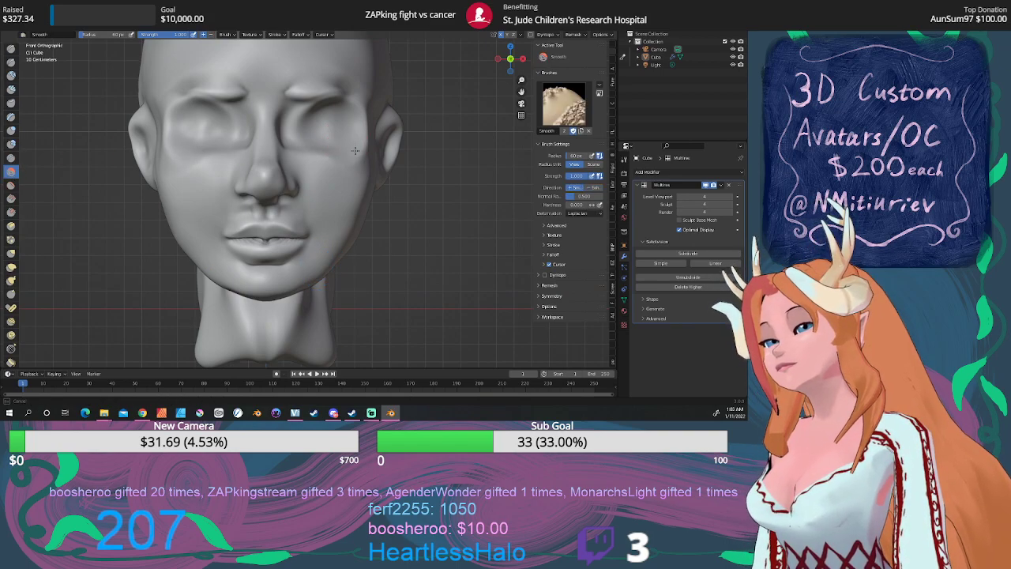
pyautogui.moveTo(360, 135)
pyautogui.mouseDown()
pyautogui.moveTo(321, 119)
pyautogui.moveTo(287, 125)
pyautogui.moveTo(330, 119)
pyautogui.moveTo(331, 90)
pyautogui.moveTo(292, 93)
pyautogui.mouseUp()
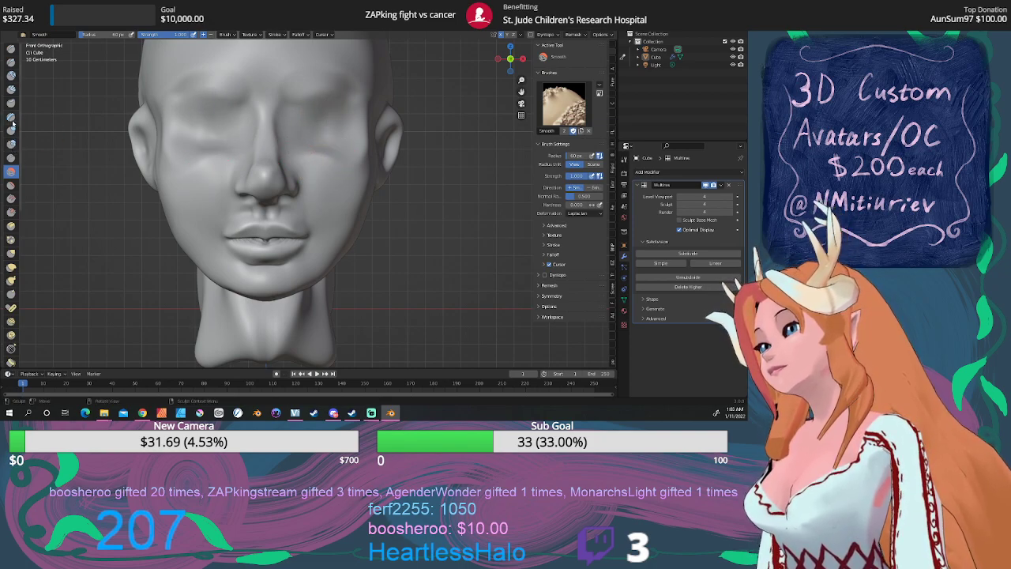
# Try to carve hollows around the eyes with the subtracting Draw brush and undo the strokes
pyautogui.click(11, 49)
pyautogui.moveTo(314, 133)
pyautogui.mouseDown()
pyautogui.moveTo(307, 129)
pyautogui.moveTo(327, 121)
pyautogui.moveTo(292, 131)
pyautogui.moveTo(330, 117)
pyautogui.moveTo(341, 126)
pyautogui.moveTo(316, 140)
pyautogui.moveTo(293, 135)
pyautogui.mouseUp()
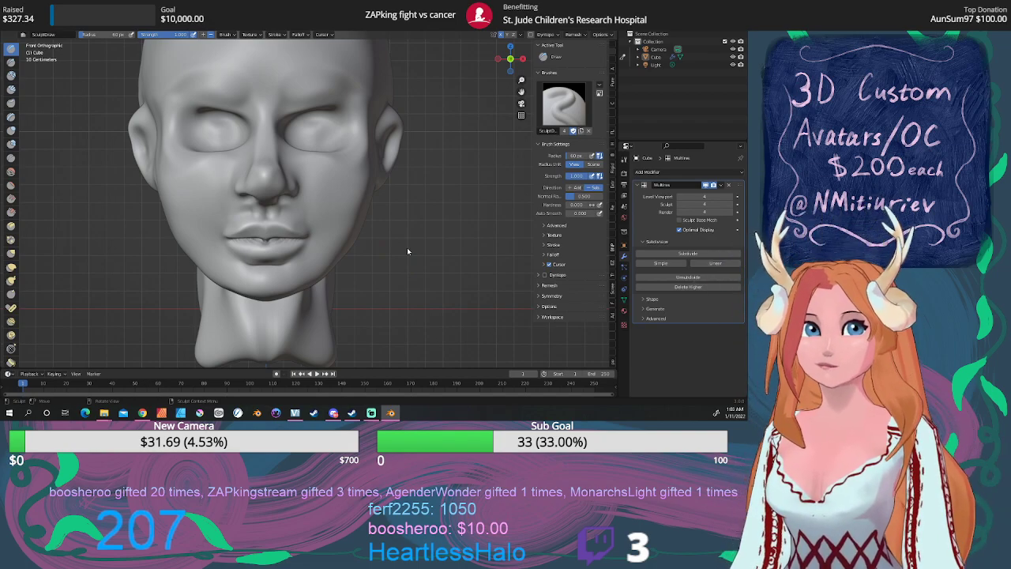
pyautogui.hotkey('ctrl', 'z')
pyautogui.hotkey('ctrl', 'z')
pyautogui.hotkey('ctrl', 'z')
pyautogui.hotkey('ctrl', 'z')
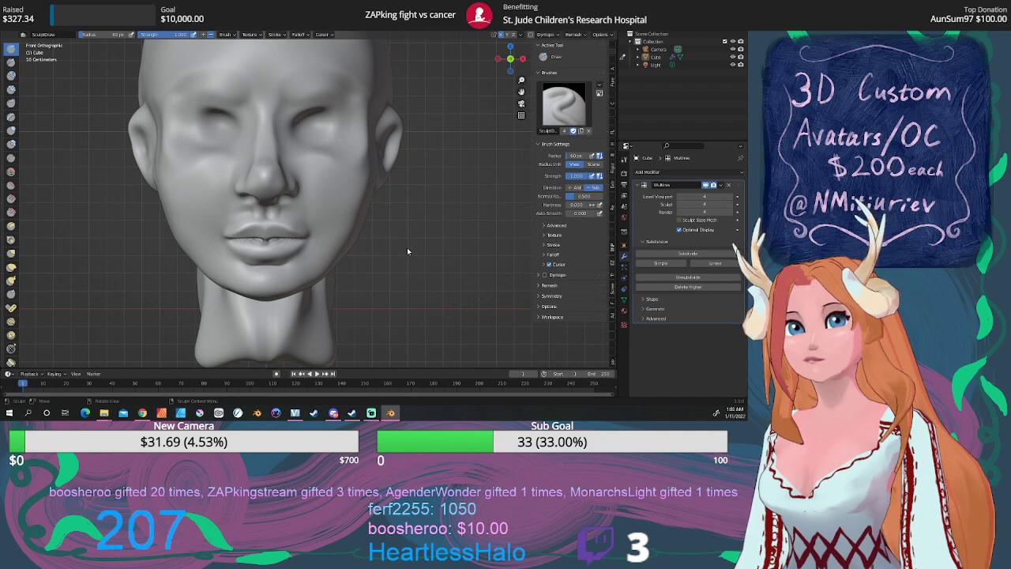
pyautogui.hotkey('ctrl', 'shift', 'z')
pyautogui.hotkey('ctrl', 'shift', 'z')
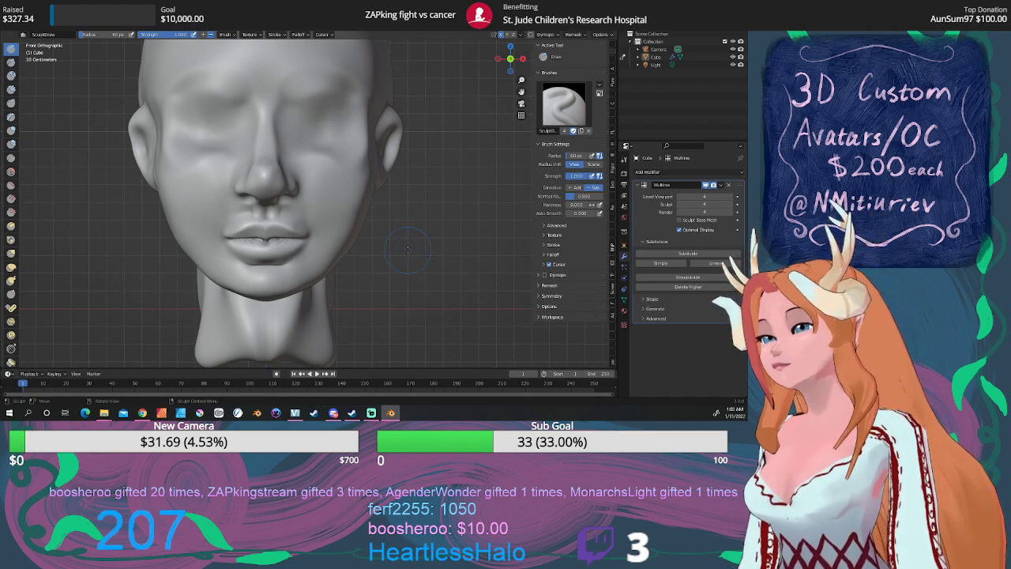
# Build up the closed eyelids with the Draw brush in add mode and smooth the added volume
pyautogui.click(203, 35)
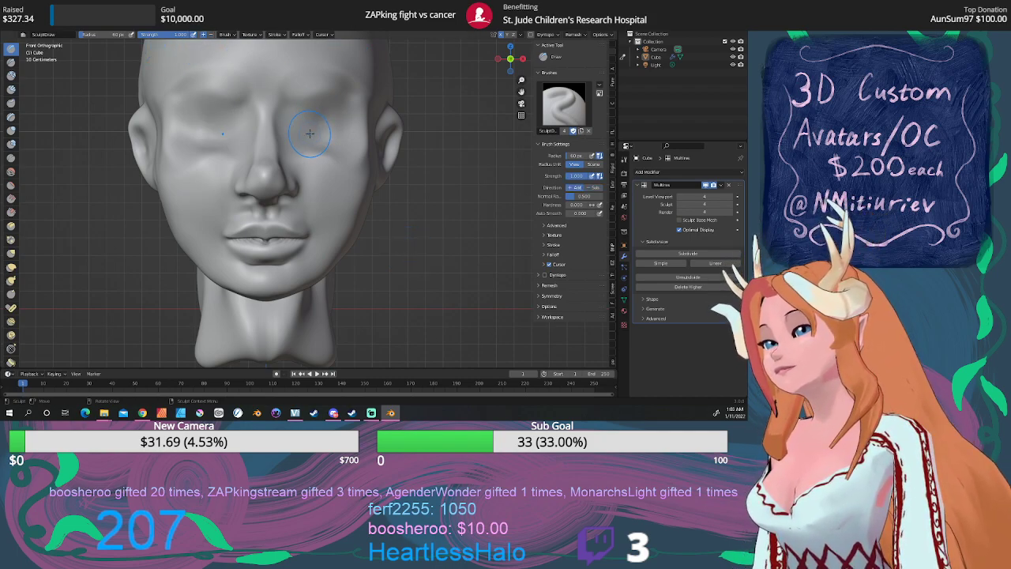
pyautogui.moveTo(308, 135)
pyautogui.mouseDown()
pyautogui.moveTo(328, 122)
pyautogui.moveTo(313, 136)
pyautogui.moveTo(339, 129)
pyautogui.moveTo(293, 119)
pyautogui.moveTo(330, 115)
pyautogui.moveTo(348, 125)
pyautogui.moveTo(325, 139)
pyautogui.moveTo(352, 116)
pyautogui.mouseUp()
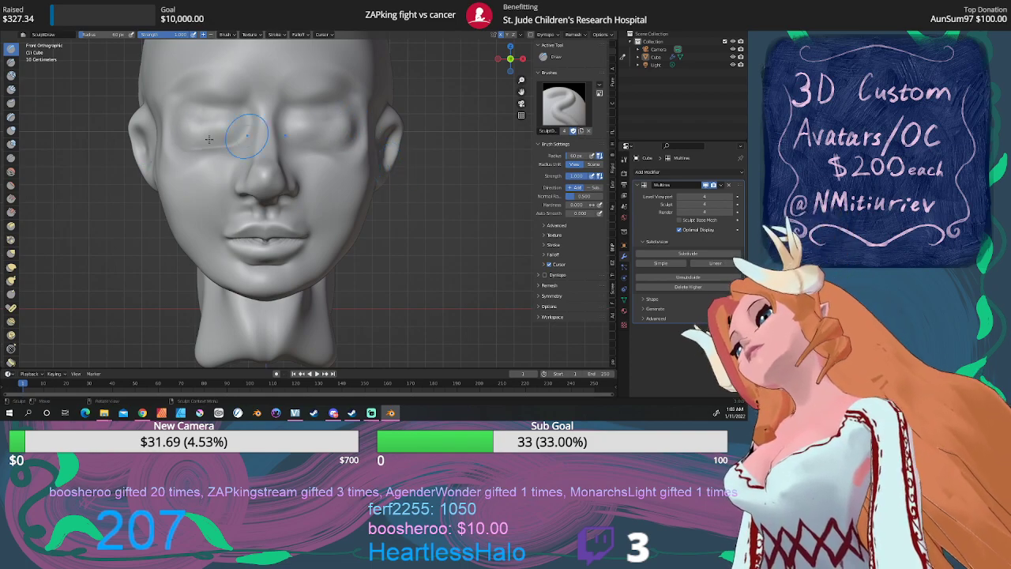
pyautogui.click(11, 171)
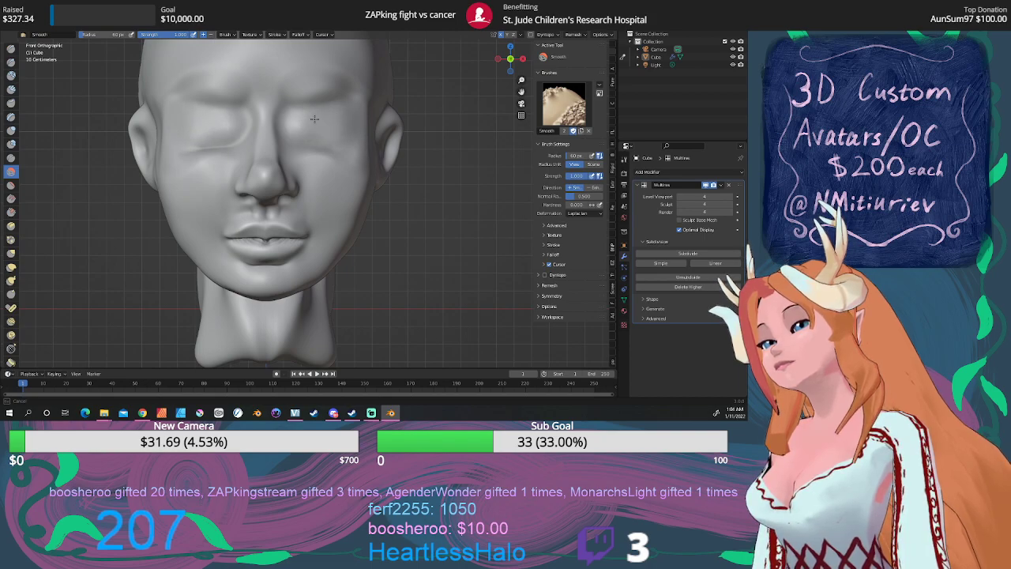
pyautogui.moveTo(296, 129); pyautogui.dragTo(311, 125)
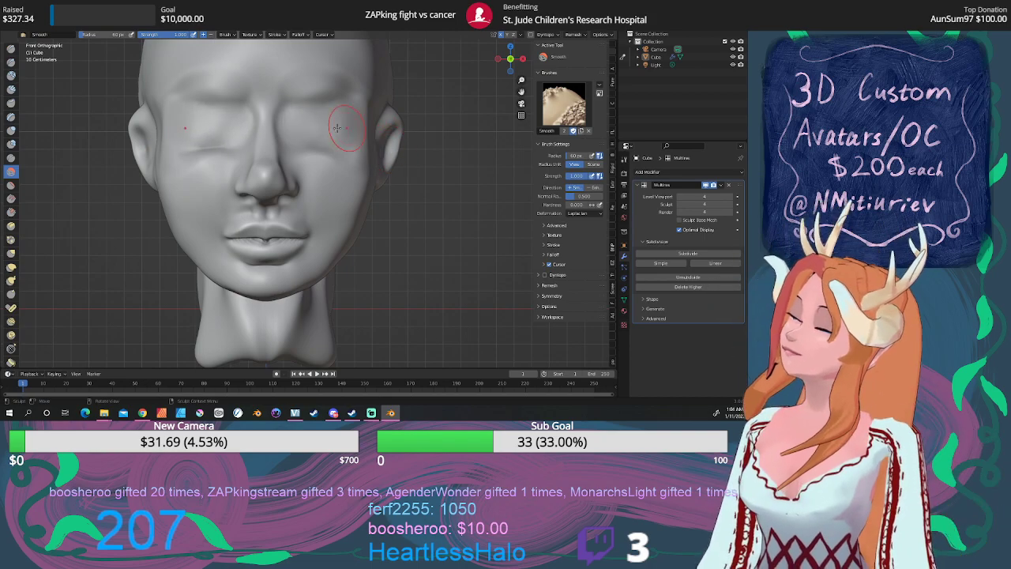
# Carve creases along the outer, upper and lower edges of the eyelids with the Crease brush
pyautogui.click(11, 63)
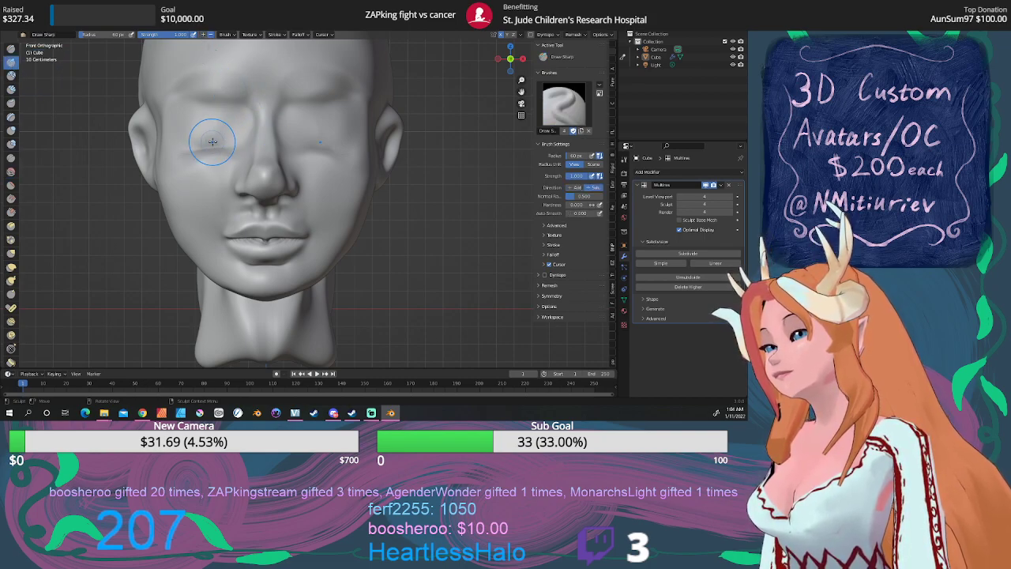
pyautogui.click(11, 158)
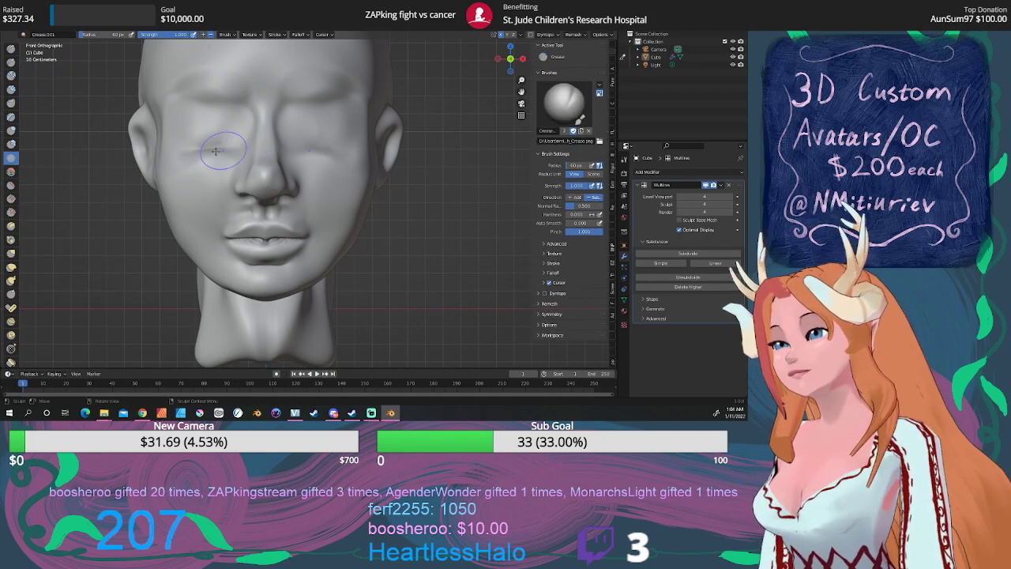
pyautogui.moveTo(190, 145)
pyautogui.mouseDown()
pyautogui.moveTo(231, 146)
pyautogui.moveTo(166, 144)
pyautogui.moveTo(181, 117)
pyautogui.mouseUp()
pyautogui.moveTo(181, 137); pyautogui.dragTo(201, 106)
pyautogui.moveTo(189, 120); pyautogui.dragTo(202, 106)
pyautogui.moveTo(203, 106); pyautogui.dragTo(223, 105)
pyautogui.moveTo(207, 103); pyautogui.dragTo(239, 109)
pyautogui.moveTo(217, 106); pyautogui.dragTo(241, 112)
pyautogui.moveTo(223, 106); pyautogui.dragTo(248, 112)
pyautogui.moveTo(229, 106)
pyautogui.mouseDown()
pyautogui.moveTo(277, 125)
pyautogui.moveTo(249, 151)
pyautogui.moveTo(227, 144)
pyautogui.mouseUp()
pyautogui.moveTo(236, 145); pyautogui.dragTo(204, 145)
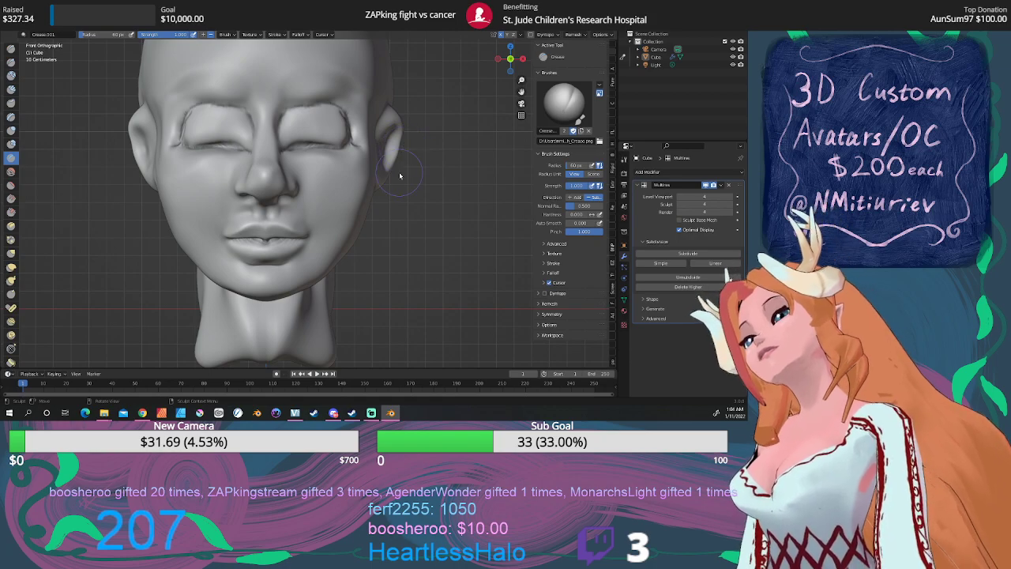
# Deepen the creases at the inner eye corners beside the nose with the Crease brush
pyautogui.moveTo(415, 170); pyautogui.dragTo(410, 181, button='middle')
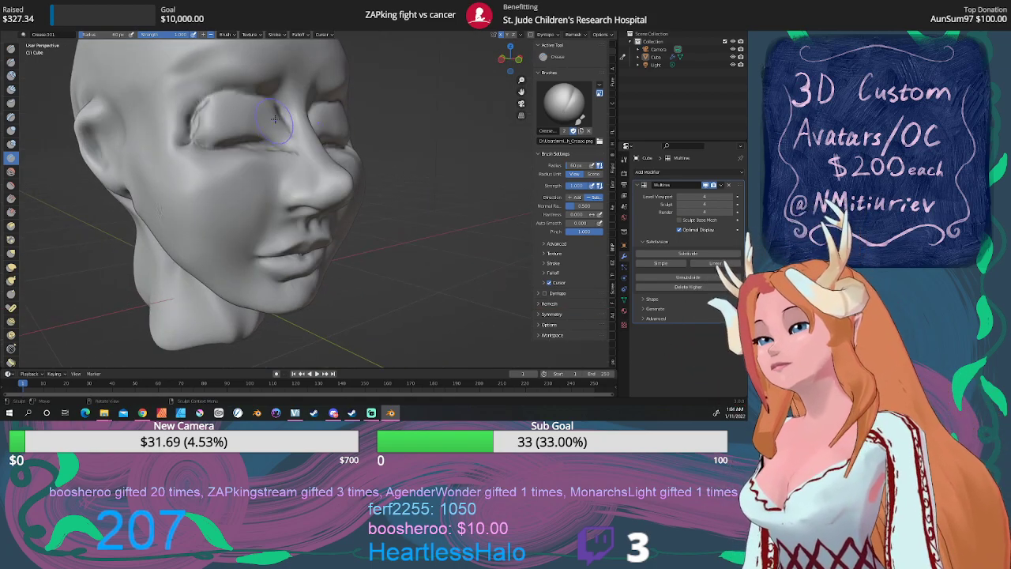
pyautogui.moveTo(275, 118); pyautogui.dragTo(271, 143)
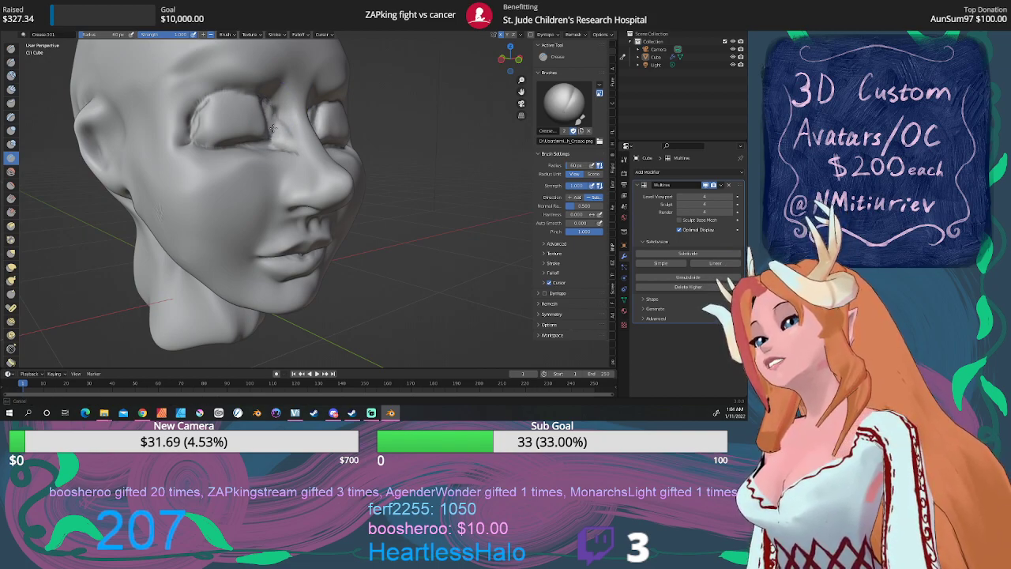
pyautogui.moveTo(281, 124); pyautogui.dragTo(273, 123)
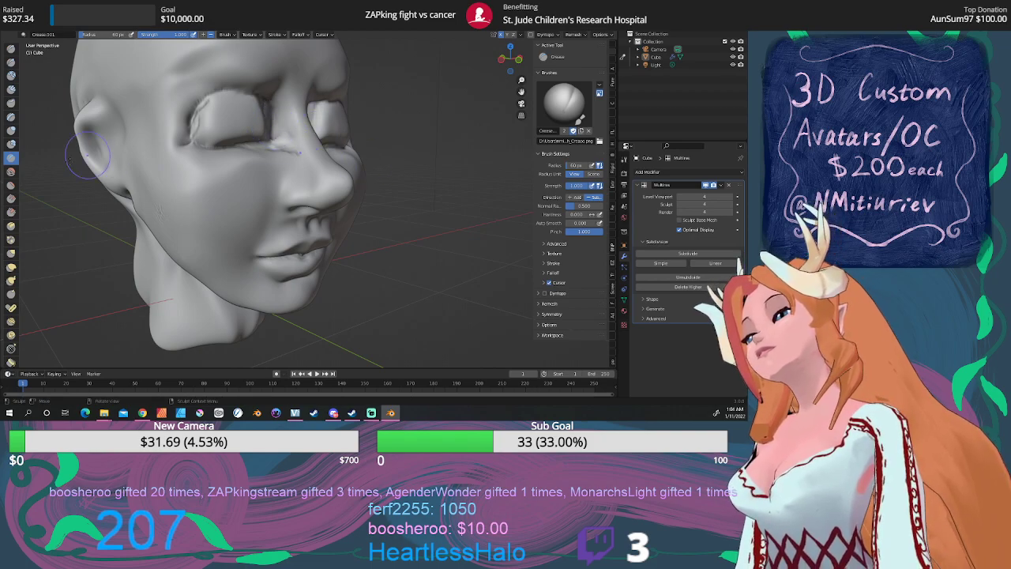
# Smooth the creases around the eyelids from the inner to the outer corners with the Smooth brush
pyautogui.hotkey('shift', 's')
pyautogui.moveTo(281, 127); pyautogui.dragTo(197, 146)
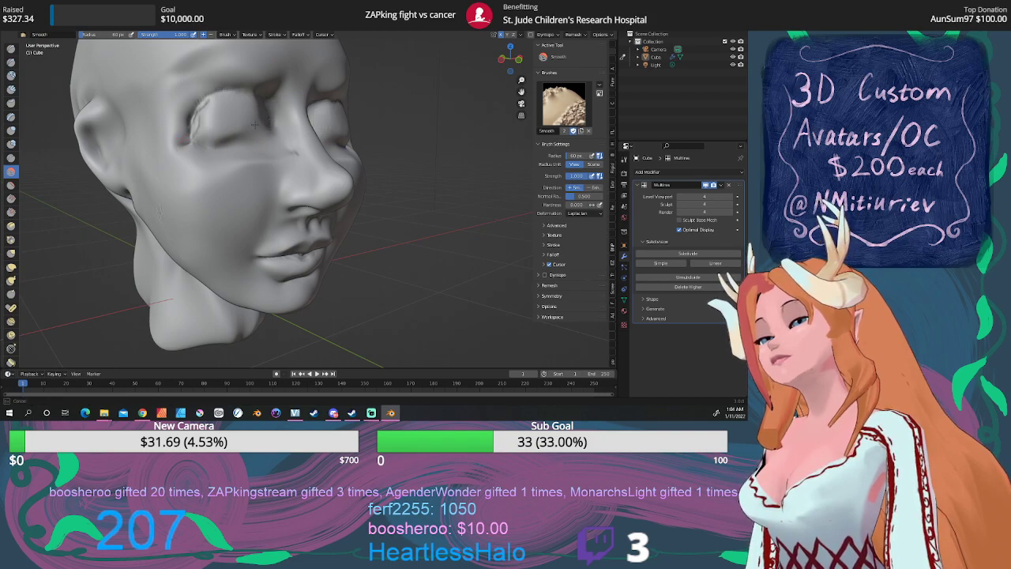
pyautogui.moveTo(255, 124)
pyautogui.mouseDown()
pyautogui.moveTo(204, 102)
pyautogui.moveTo(191, 132)
pyautogui.mouseUp()
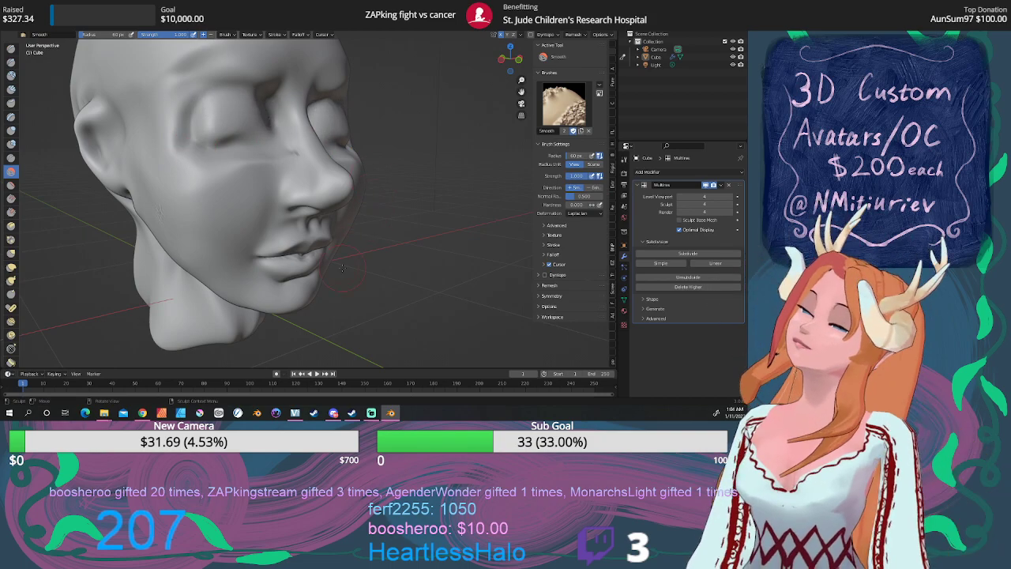
# Examine the reshaped eyelids and sockets on the head from the front and both sides
pyautogui.scroll(-2, 357, 240)
pyautogui.moveTo(357, 239); pyautogui.dragTo(331, 233, button='middle')
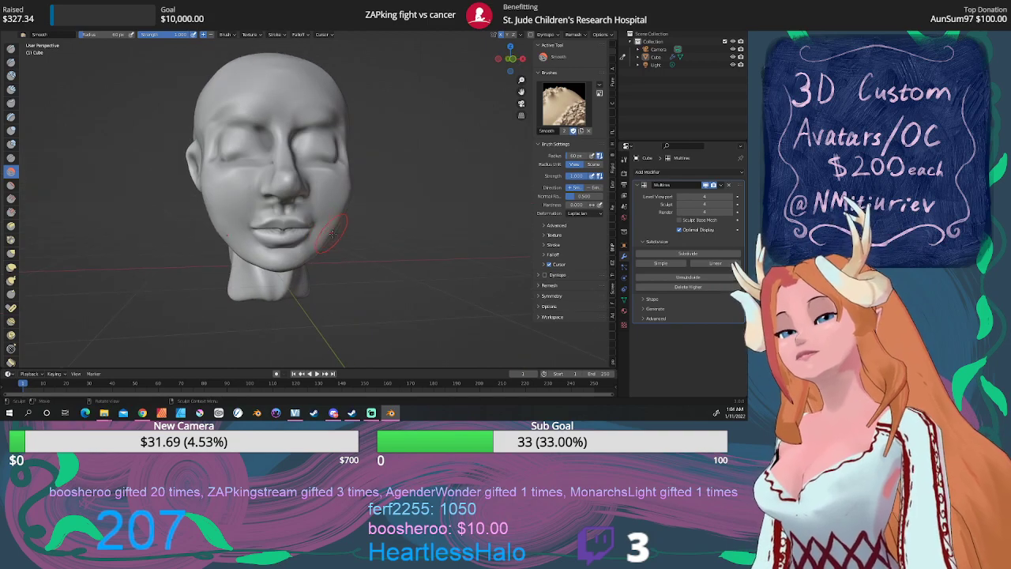
pyautogui.moveTo(411, 225)
pyautogui.mouseDown(button='middle')
pyautogui.moveTo(427, 221)
pyautogui.moveTo(387, 217)
pyautogui.mouseUp(button='middle')
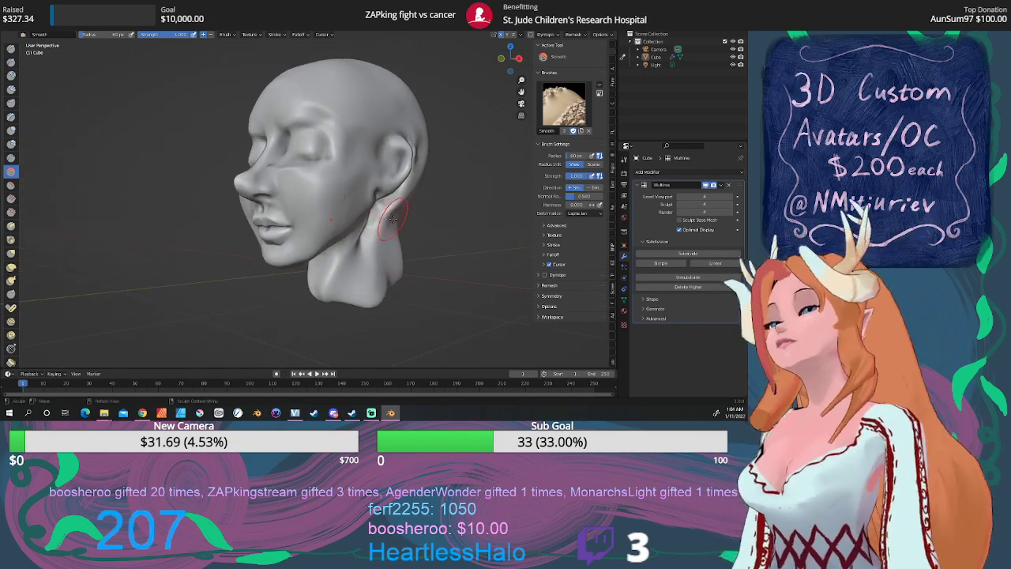
pyautogui.scroll(2, 354, 175)
pyautogui.moveTo(354, 176); pyautogui.dragTo(431, 179, button='middle')
pyautogui.scroll(-4, 388, 176)
pyautogui.scroll(3, 431, 179)
pyautogui.moveTo(320, 186); pyautogui.dragTo(338, 189, button='middle')
pyautogui.scroll(-1, 363, 189)
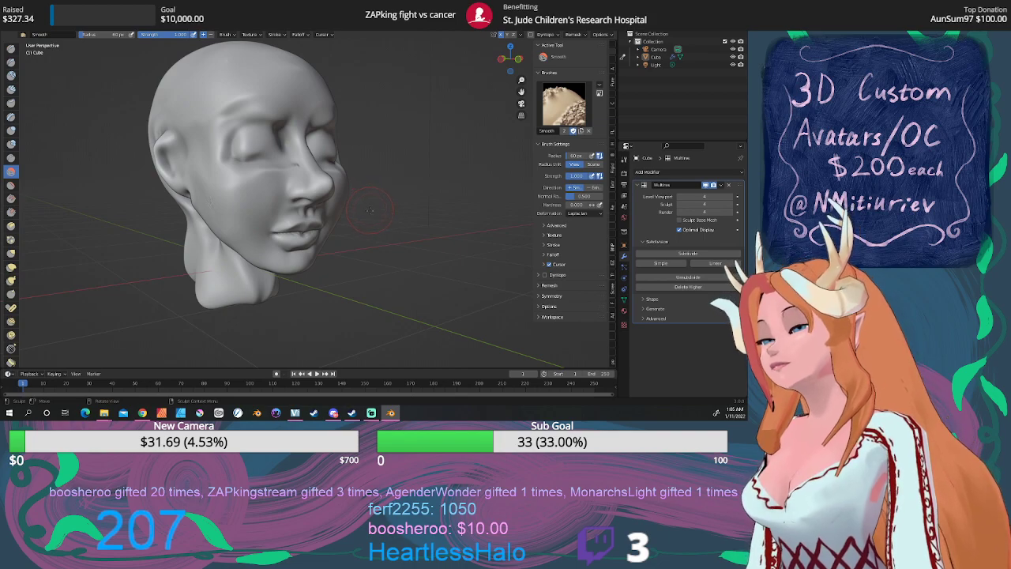
# Carve the eyelid edges and upper eyelid folds with the Crease brush at a 26 px radius
pyautogui.click(11, 157)
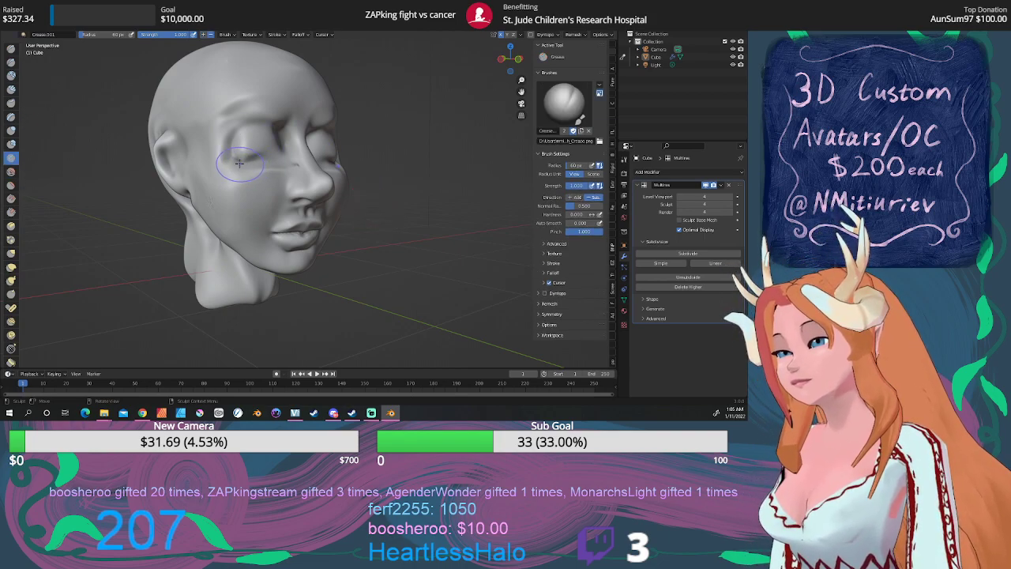
pyautogui.moveTo(239, 163); pyautogui.dragTo(283, 158)
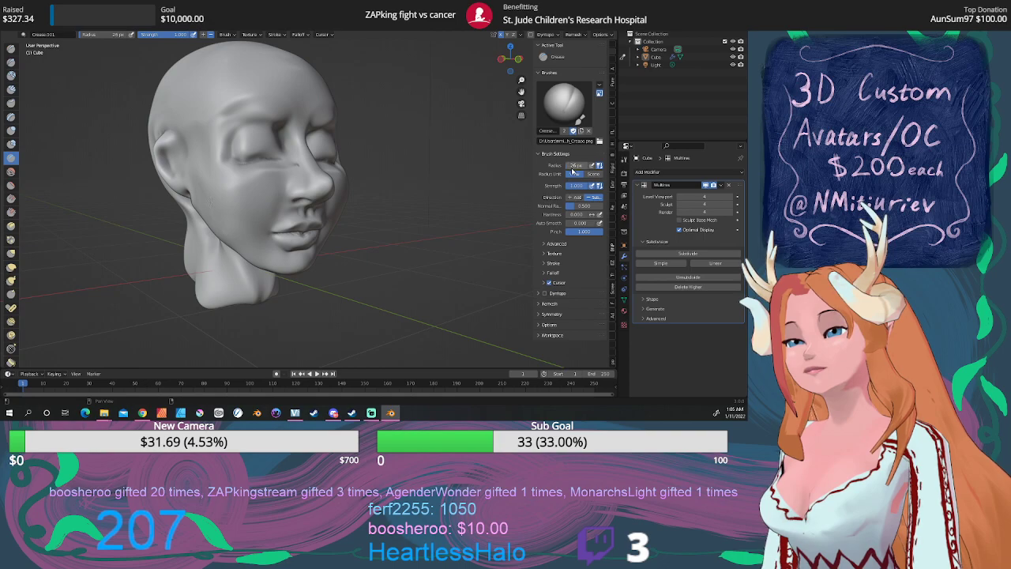
pyautogui.moveTo(239, 162)
pyautogui.mouseDown()
pyautogui.moveTo(289, 158)
pyautogui.moveTo(261, 124)
pyautogui.moveTo(232, 137)
pyautogui.moveTo(260, 109)
pyautogui.moveTo(280, 120)
pyautogui.mouseUp()
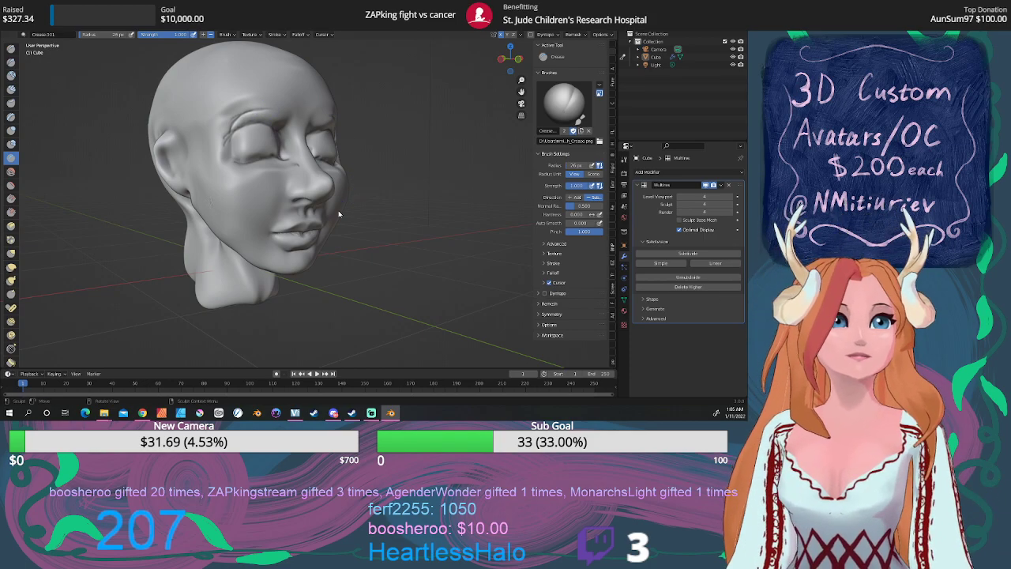
# Soften the creases over and around both eyelids from the front with the Smooth brush
pyautogui.moveTo(281, 247); pyautogui.dragTo(258, 248, button='middle')
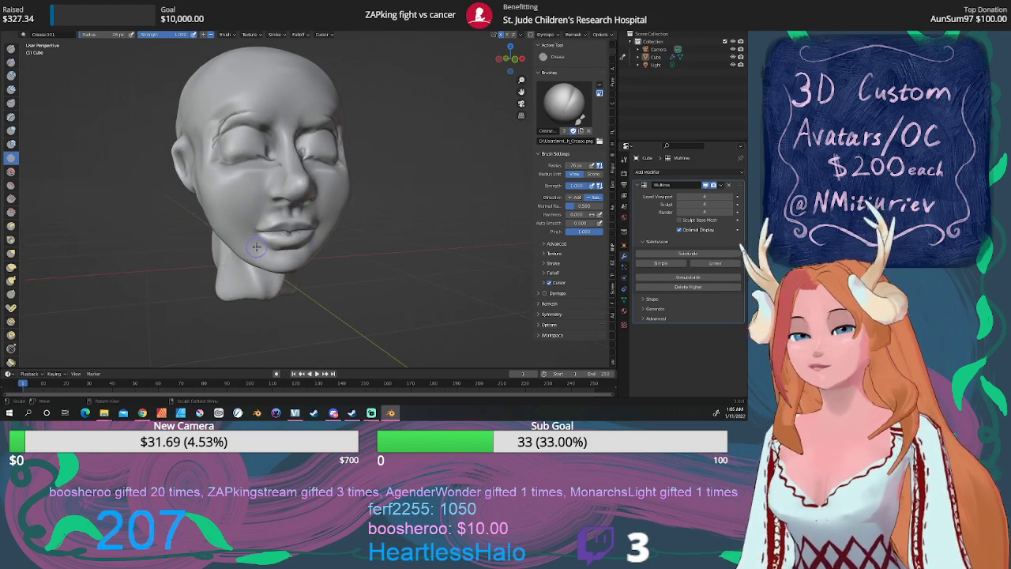
pyautogui.press('KP_1')
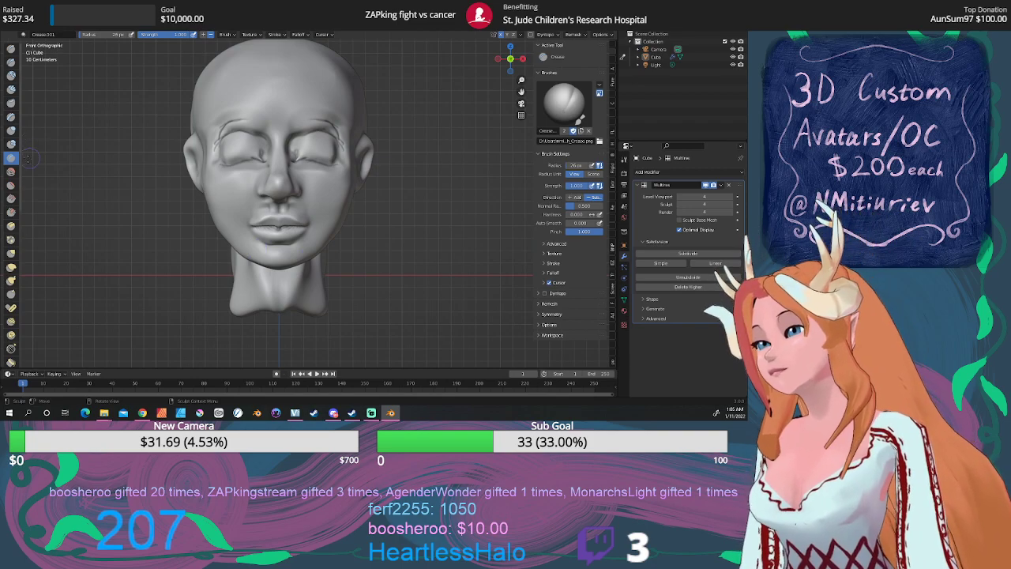
pyautogui.click(11, 172)
pyautogui.moveTo(248, 127)
pyautogui.mouseDown()
pyautogui.moveTo(231, 122)
pyautogui.moveTo(217, 136)
pyautogui.moveTo(226, 157)
pyautogui.moveTo(250, 164)
pyautogui.moveTo(261, 153)
pyautogui.moveTo(229, 135)
pyautogui.moveTo(261, 157)
pyautogui.moveTo(294, 145)
pyautogui.moveTo(290, 157)
pyautogui.moveTo(341, 158)
pyautogui.mouseUp()
pyautogui.moveTo(342, 158); pyautogui.dragTo(236, 144)
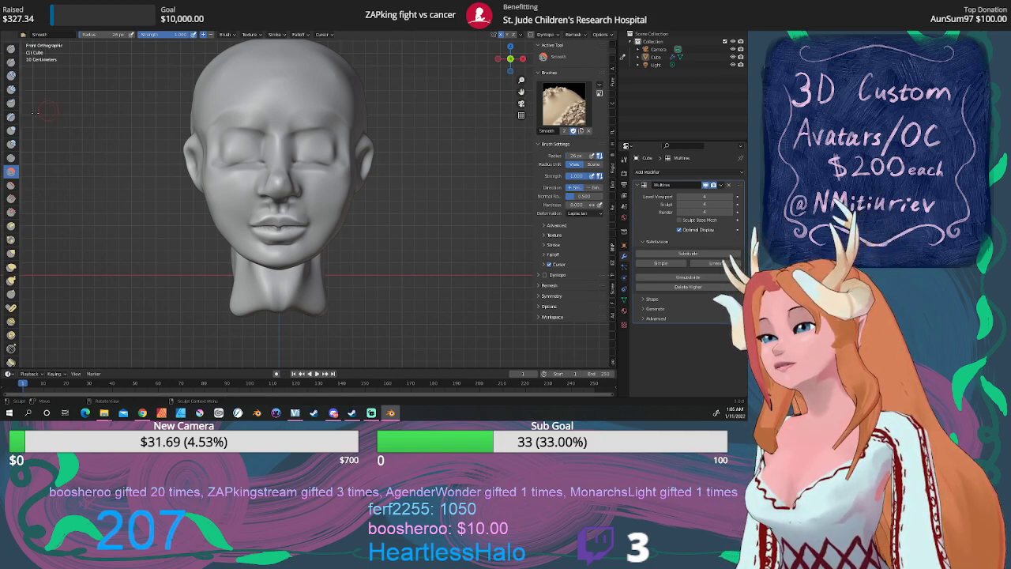
# Carve the closed lash line out to both eye corners and the upper eyelid fold with the Crease brush
pyautogui.click(11, 157)
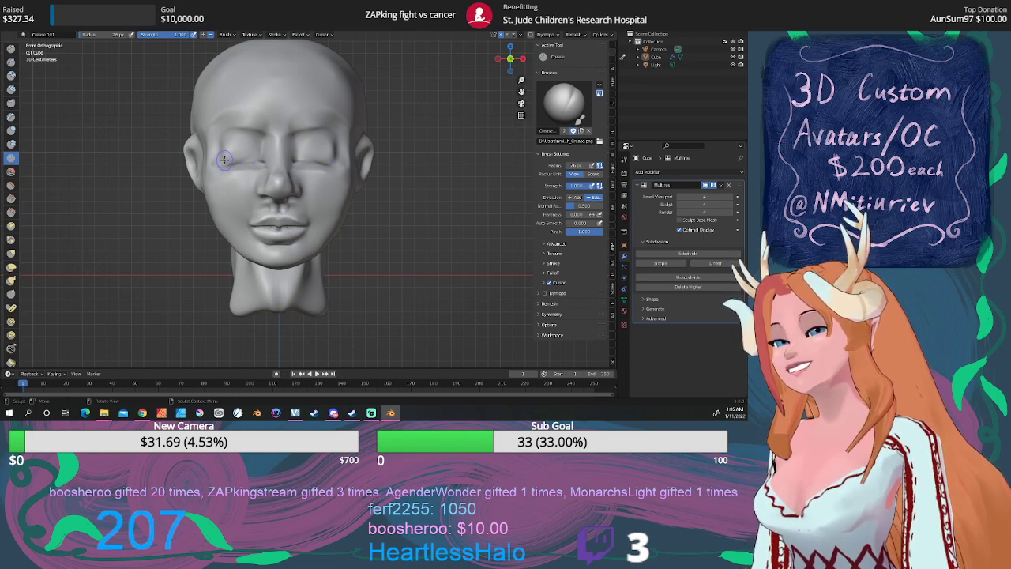
pyautogui.moveTo(222, 161); pyautogui.dragTo(223, 161)
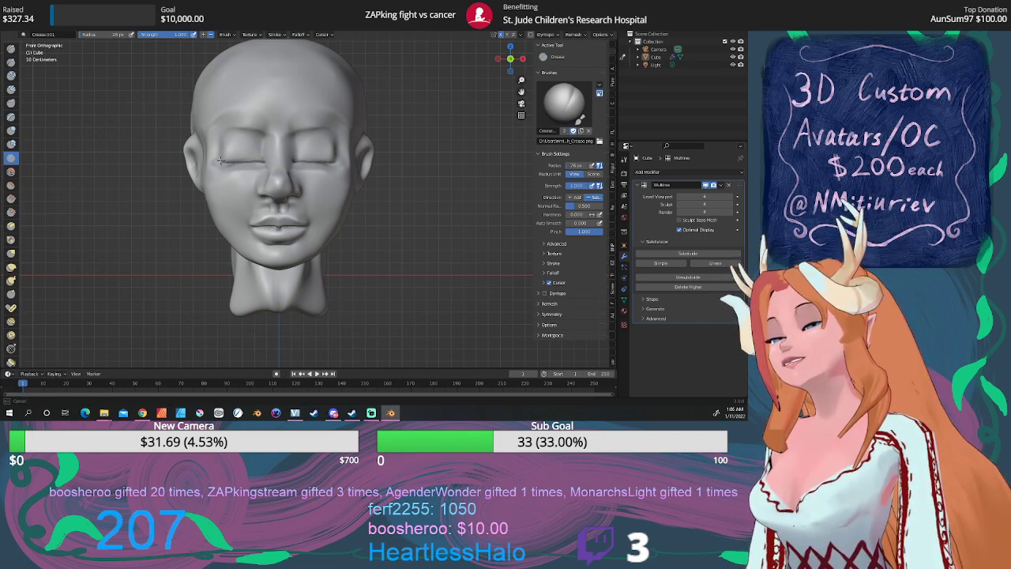
pyautogui.moveTo(220, 160); pyautogui.dragTo(217, 159)
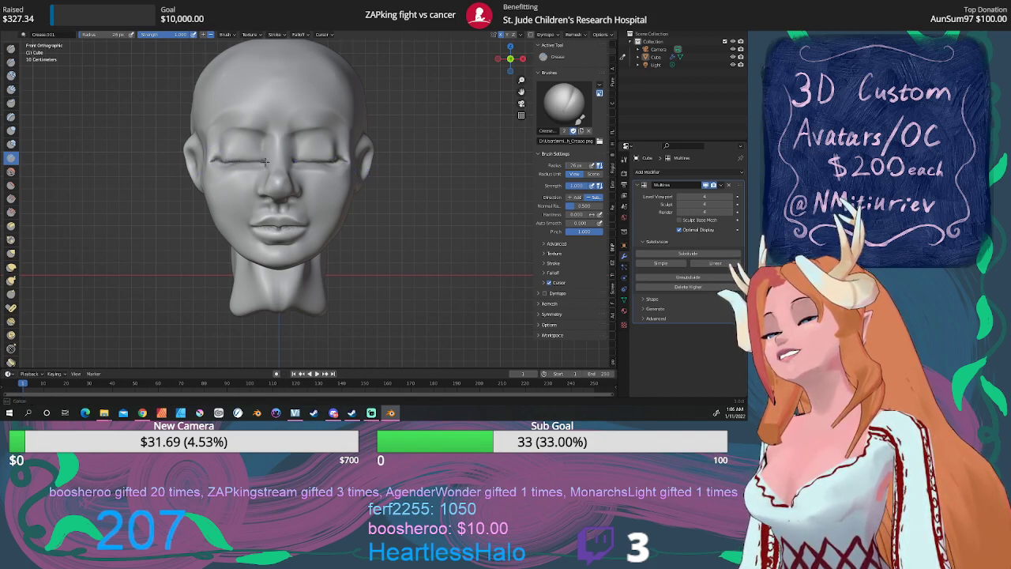
pyautogui.moveTo(264, 161); pyautogui.dragTo(265, 161)
pyautogui.moveTo(266, 161)
pyautogui.mouseDown()
pyautogui.moveTo(267, 144)
pyautogui.moveTo(227, 135)
pyautogui.moveTo(251, 131)
pyautogui.mouseUp()
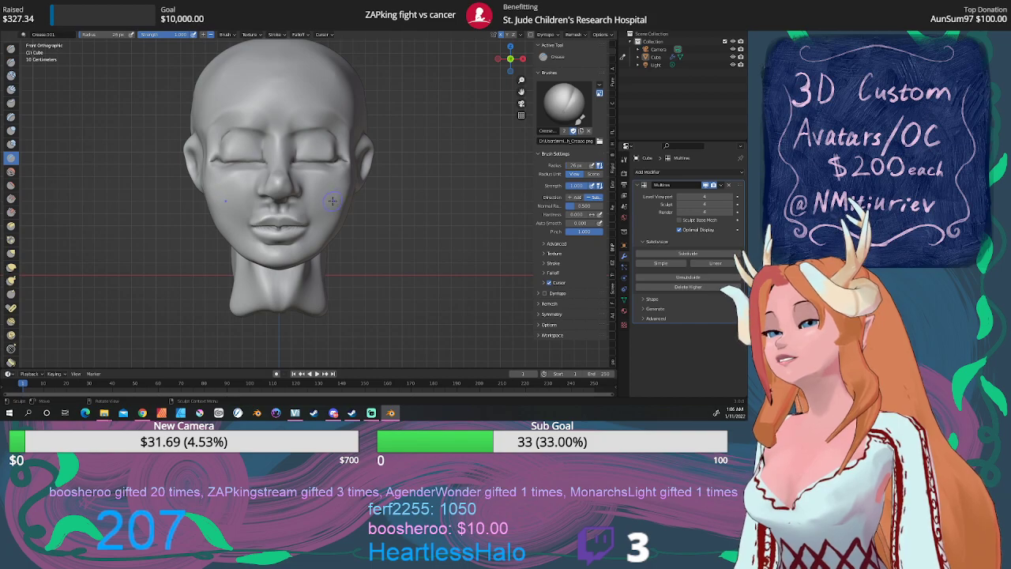
# Carve a crease around the nostril wing and down beside the nose with the Crease brush
pyautogui.moveTo(327, 209); pyautogui.dragTo(354, 173, button='middle')
pyautogui.scroll(-3, 361, 153)
pyautogui.scroll(5, 355, 162)
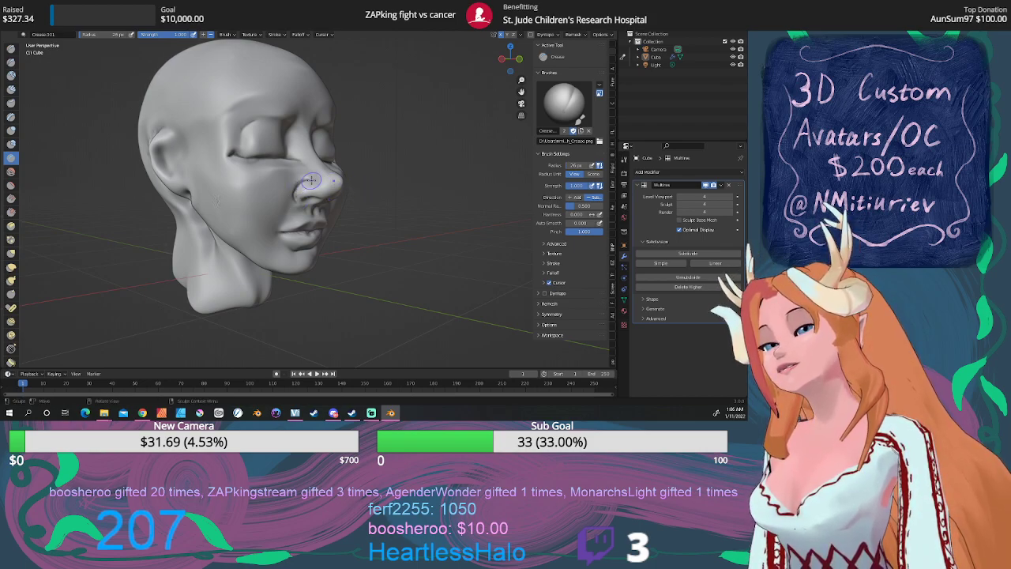
pyautogui.moveTo(313, 180); pyautogui.dragTo(291, 202)
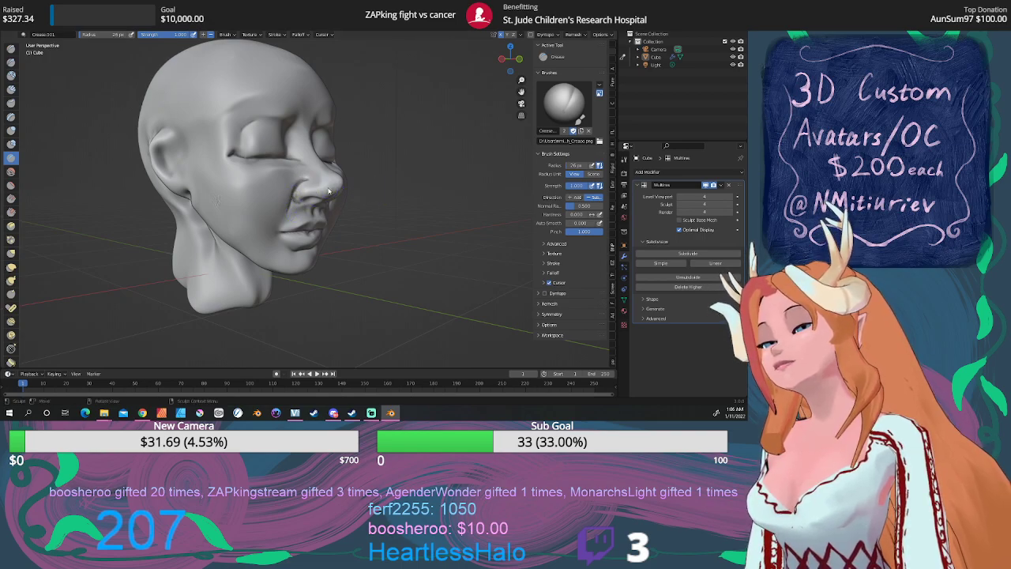
# Soften the nostril wing crease and the edges around the eyelid with the Smooth brush
pyautogui.click(11, 171)
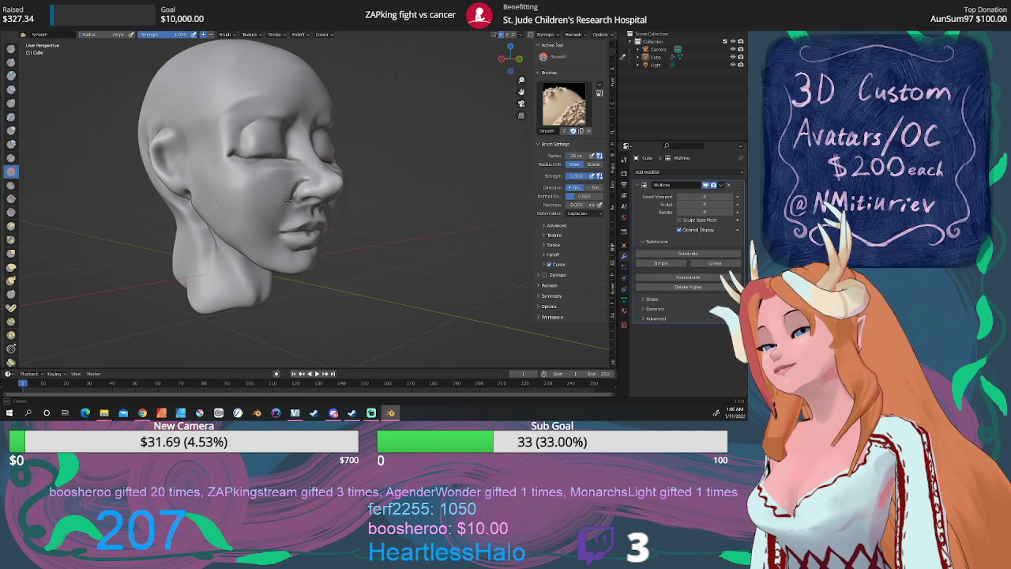
pyautogui.moveTo(303, 178); pyautogui.dragTo(310, 173)
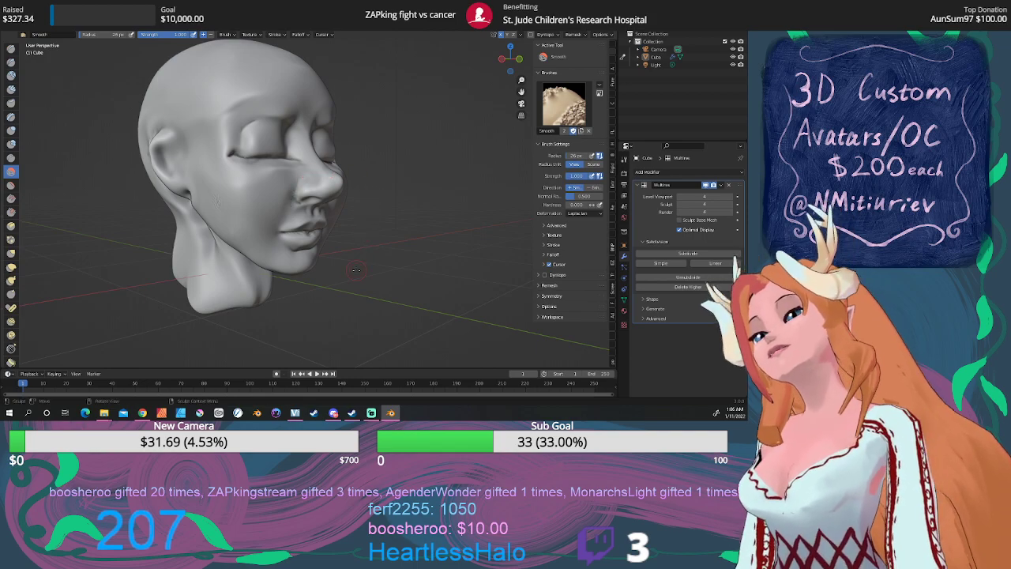
pyautogui.moveTo(254, 124)
pyautogui.mouseDown()
pyautogui.moveTo(228, 156)
pyautogui.moveTo(222, 190)
pyautogui.mouseUp()
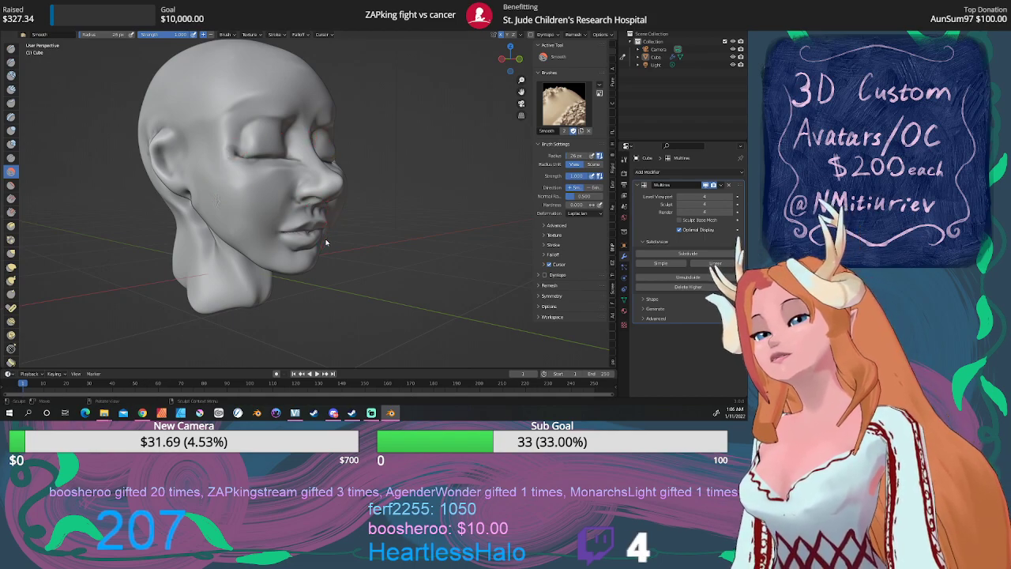
# Smooth the neck below the ear and behind the jaw with the Smooth brush at a 77 px radius
pyautogui.moveTo(332, 224); pyautogui.dragTo(294, 218, button='middle')
pyautogui.moveTo(403, 223); pyautogui.dragTo(381, 226, button='middle')
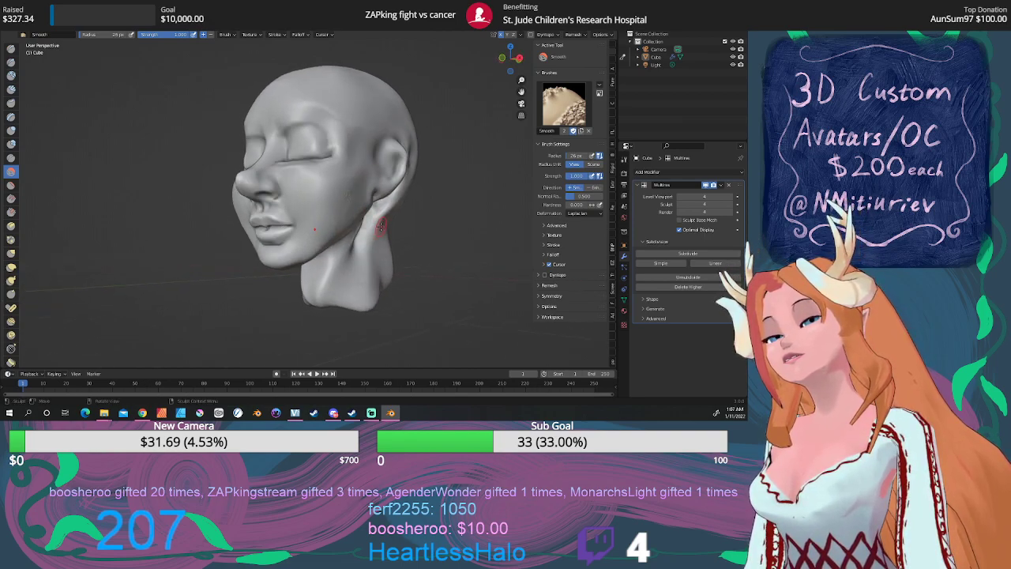
pyautogui.moveTo(359, 228)
pyautogui.mouseDown()
pyautogui.moveTo(357, 238)
pyautogui.moveTo(380, 219)
pyautogui.mouseUp()
pyautogui.moveTo(575, 156); pyautogui.dragTo(580, 155)
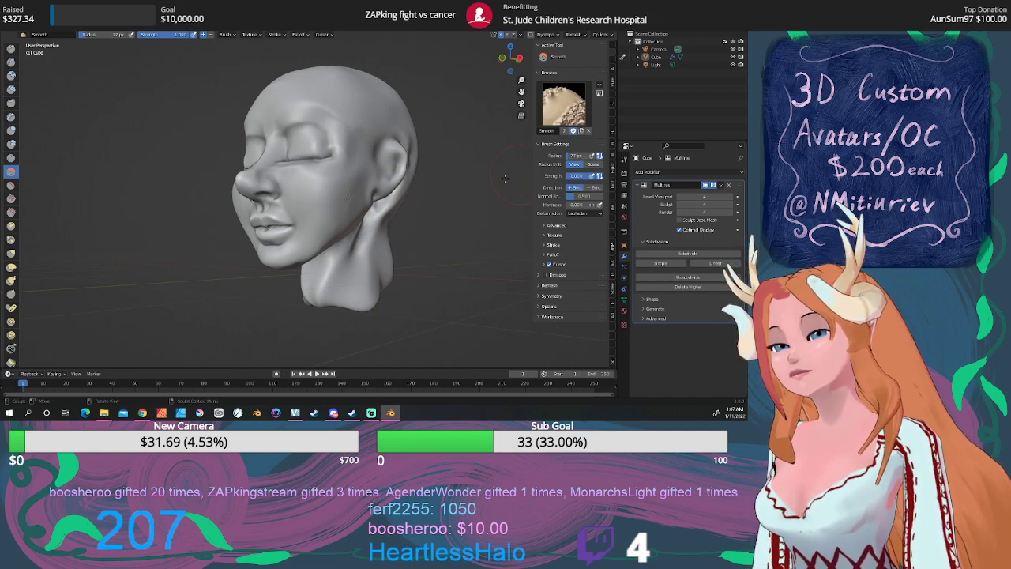
pyautogui.moveTo(357, 233)
pyautogui.mouseDown()
pyautogui.moveTo(381, 221)
pyautogui.moveTo(387, 233)
pyautogui.mouseUp()
pyautogui.moveTo(382, 287)
pyautogui.mouseDown()
pyautogui.moveTo(317, 298)
pyautogui.moveTo(363, 277)
pyautogui.mouseUp()
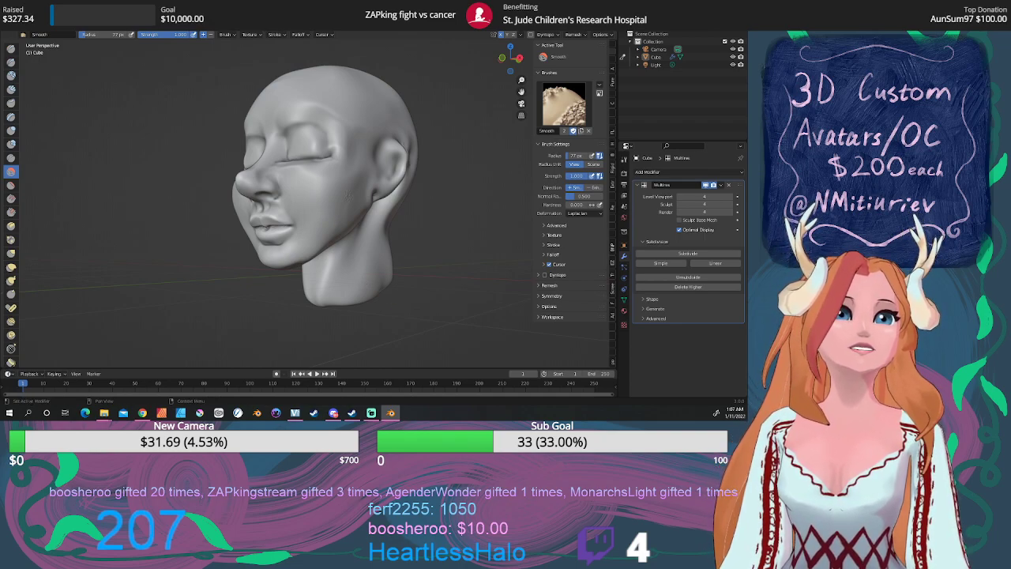
pyautogui.hotkey('alt', 'Tab')
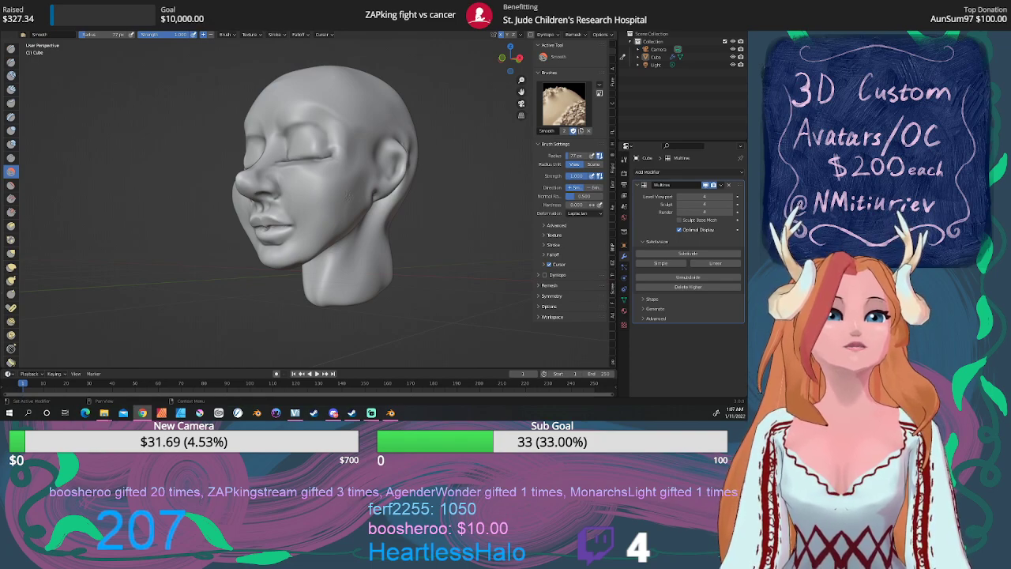
pyautogui.hotkey('alt', 'Tab')
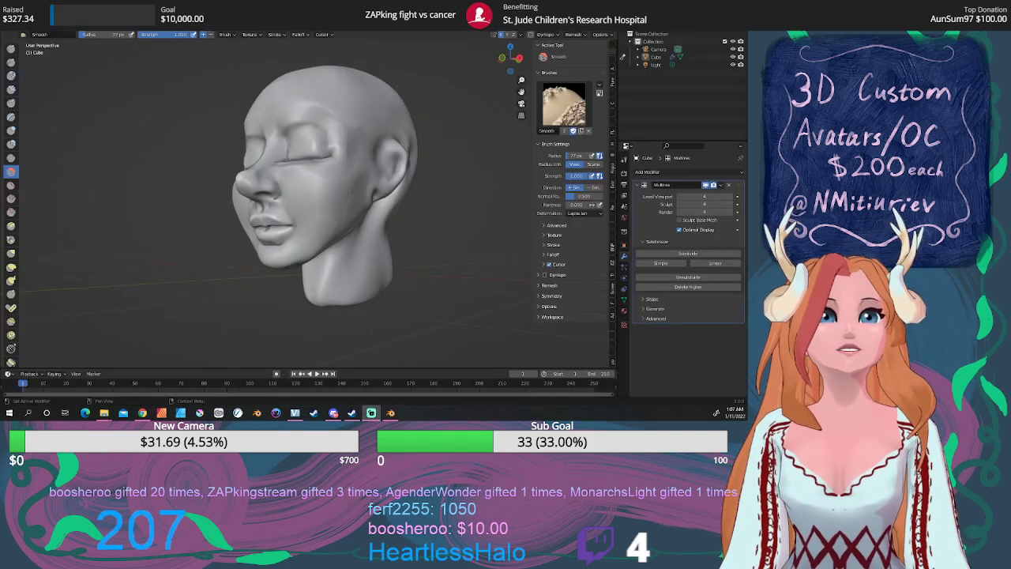
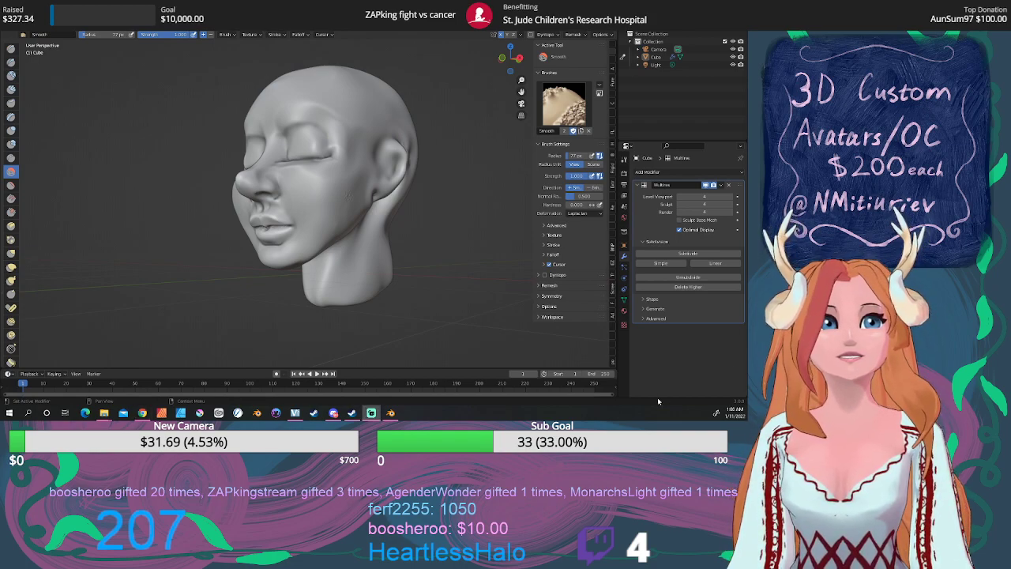
# Deepen the hollow inside the ear with the Draw Sharp brush and smooth the cheek and the area around the earlobe
pyautogui.moveTo(377, 262)
pyautogui.mouseDown(button='middle')
pyautogui.moveTo(359, 237)
pyautogui.moveTo(368, 210)
pyautogui.moveTo(337, 224)
pyautogui.moveTo(328, 261)
pyautogui.mouseUp(button='middle')
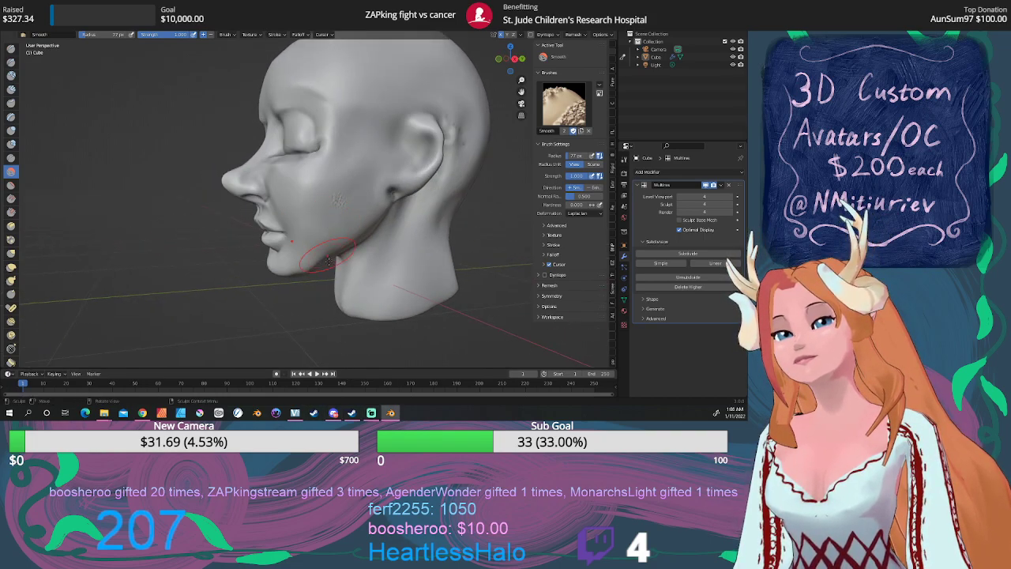
pyautogui.click(11, 61)
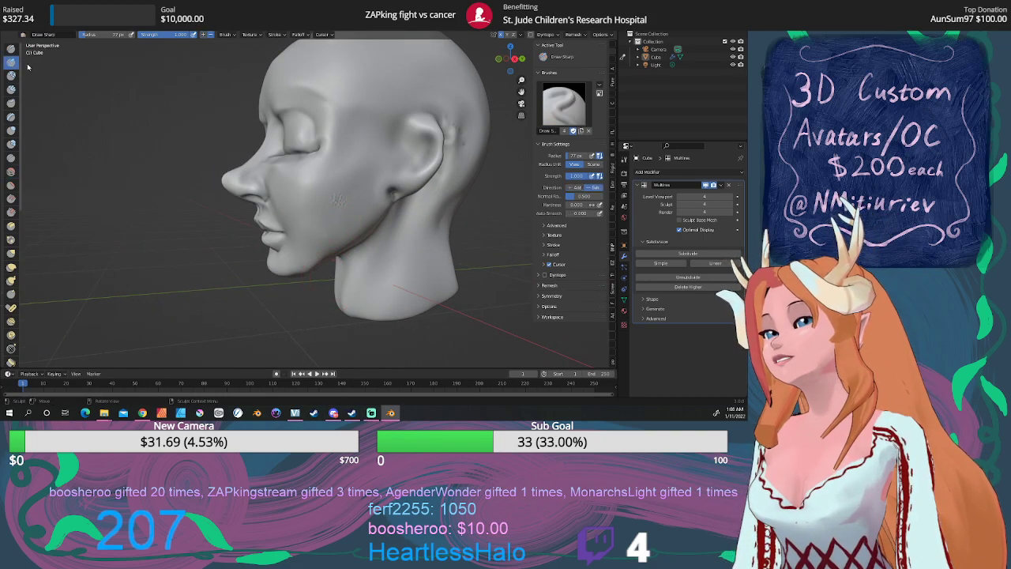
pyautogui.moveTo(415, 147)
pyautogui.mouseDown()
pyautogui.moveTo(427, 142)
pyautogui.moveTo(401, 162)
pyautogui.moveTo(410, 160)
pyautogui.moveTo(400, 168)
pyautogui.moveTo(413, 188)
pyautogui.moveTo(398, 196)
pyautogui.moveTo(411, 207)
pyautogui.moveTo(426, 184)
pyautogui.moveTo(408, 170)
pyautogui.moveTo(419, 142)
pyautogui.mouseUp()
pyautogui.click(11, 170)
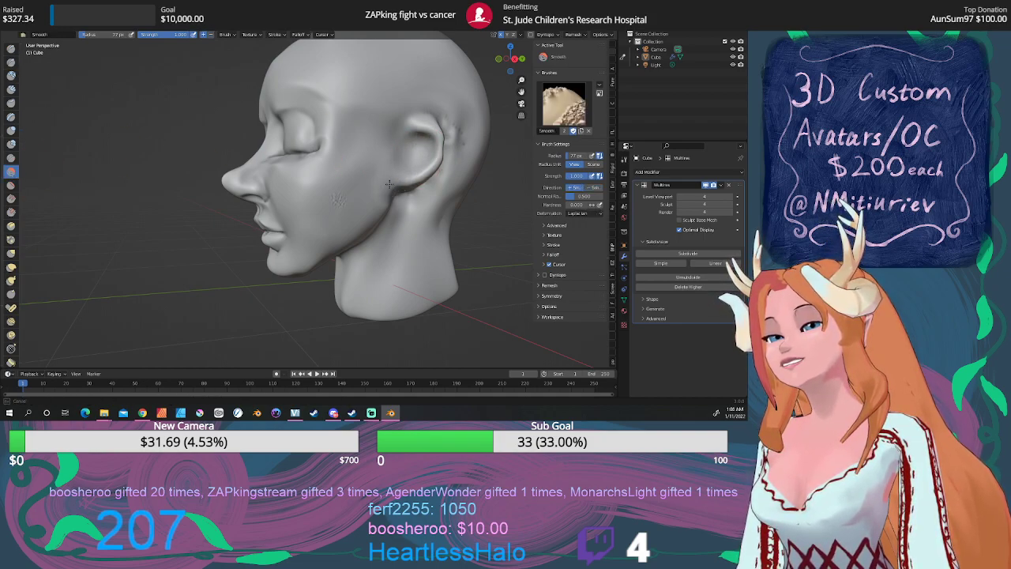
pyautogui.moveTo(345, 197); pyautogui.dragTo(399, 160)
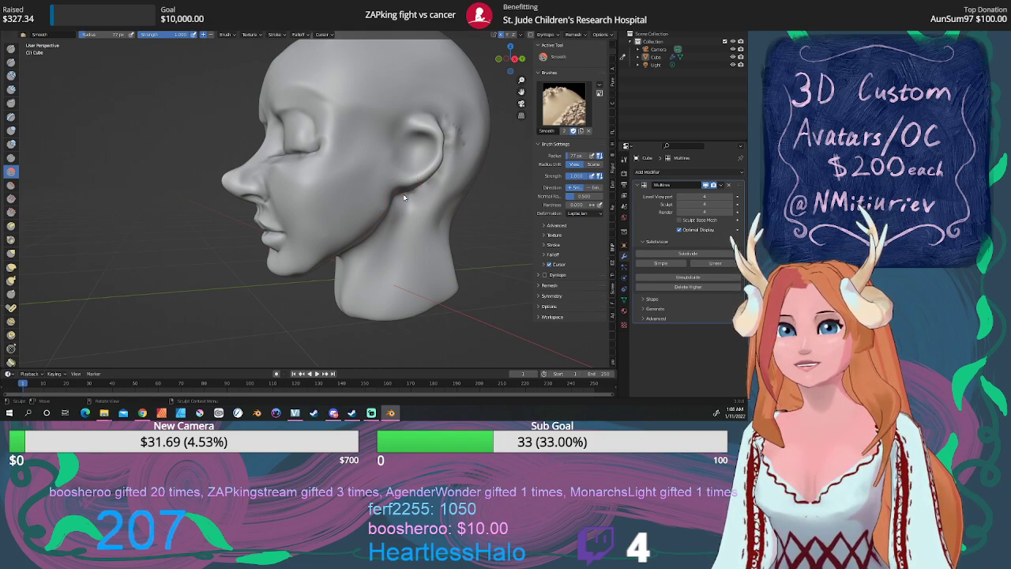
# Smooth the lumpy surface behind the ear and along its back edge down to the earlobe
pyautogui.moveTo(410, 195); pyautogui.dragTo(357, 192, button='middle')
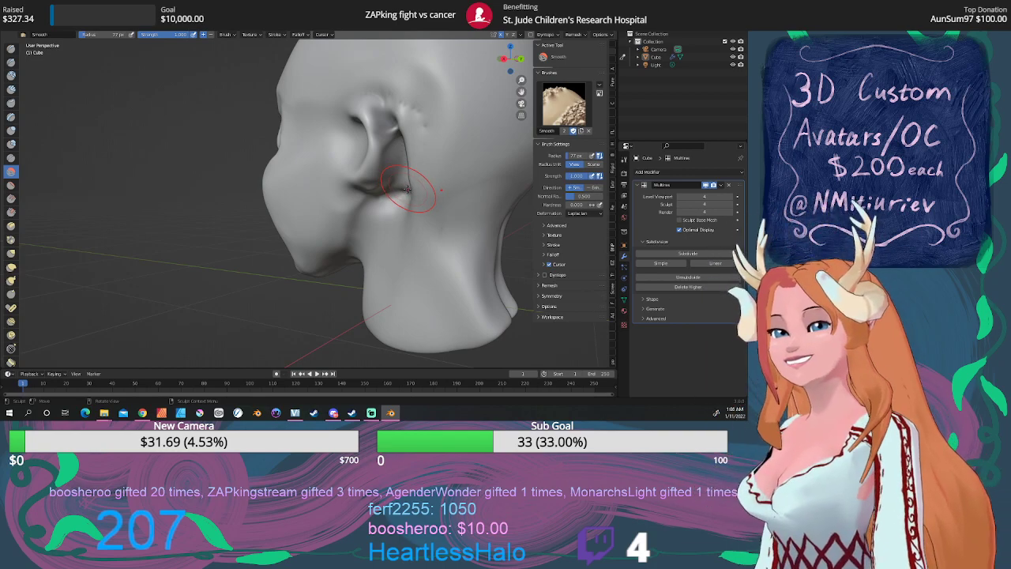
pyautogui.moveTo(423, 135)
pyautogui.mouseDown()
pyautogui.moveTo(418, 110)
pyautogui.moveTo(411, 181)
pyautogui.moveTo(397, 112)
pyautogui.moveTo(412, 191)
pyautogui.moveTo(381, 214)
pyautogui.mouseUp()
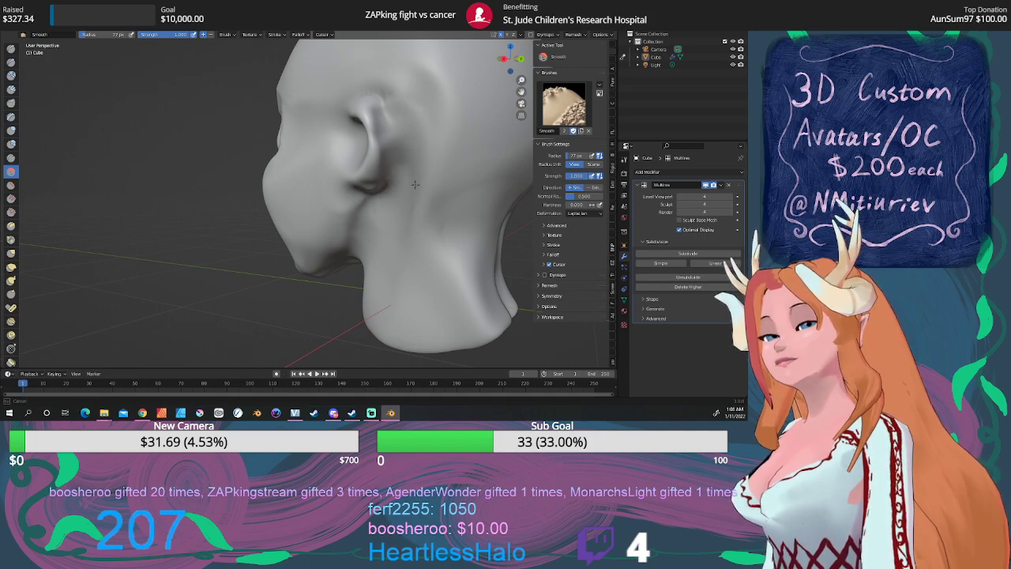
pyautogui.moveTo(415, 184)
pyautogui.mouseDown()
pyautogui.moveTo(418, 169)
pyautogui.moveTo(401, 158)
pyautogui.mouseUp()
pyautogui.moveTo(395, 122)
pyautogui.mouseDown()
pyautogui.moveTo(390, 104)
pyautogui.moveTo(381, 119)
pyautogui.mouseUp()
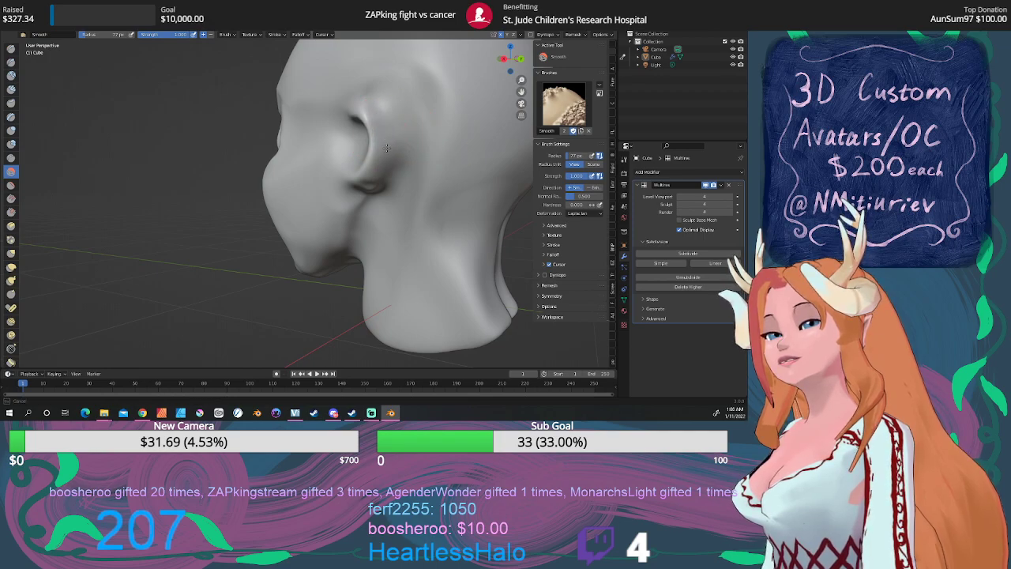
pyautogui.moveTo(378, 182); pyautogui.dragTo(378, 191)
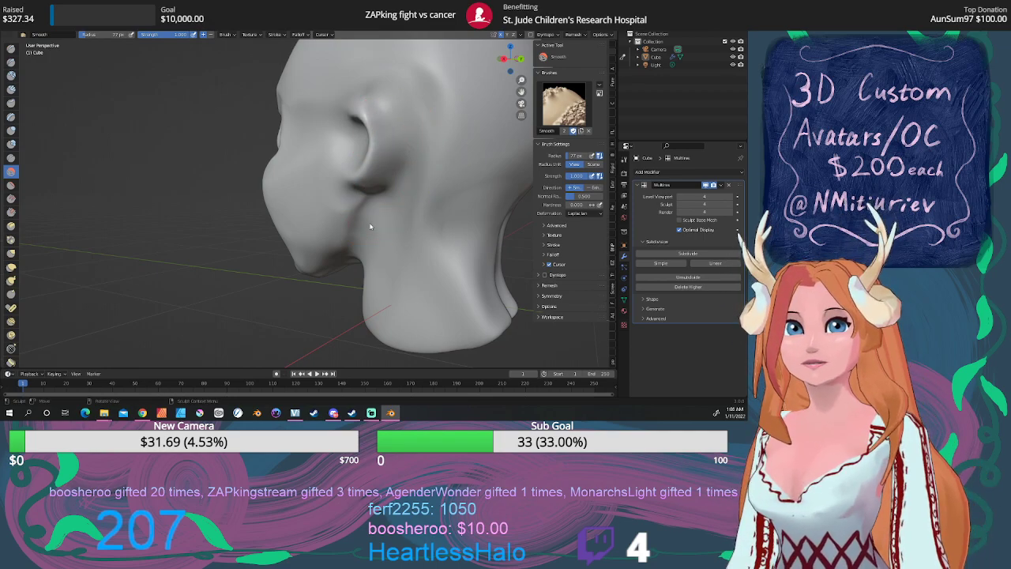
# Build up the ear's volume from the exact right side view with the Draw brush
pyautogui.moveTo(406, 214); pyautogui.dragTo(429, 215, button='middle')
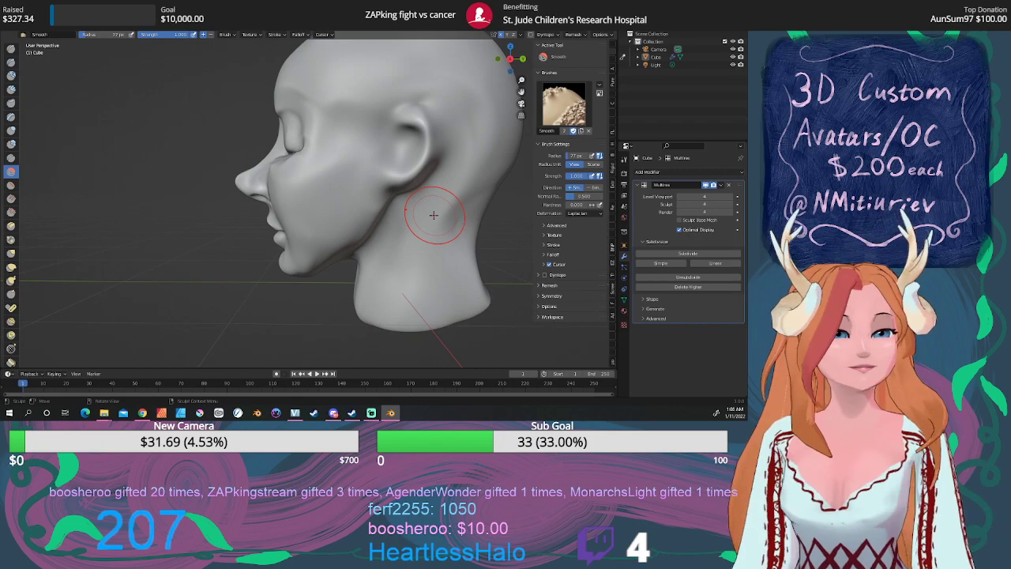
pyautogui.press('KP_3')
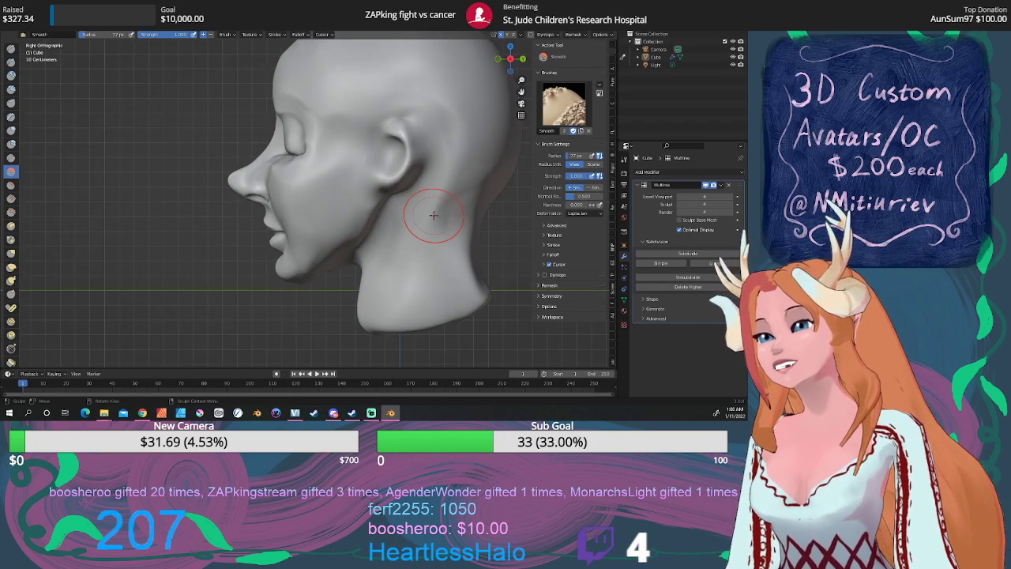
pyautogui.click(11, 49)
pyautogui.moveTo(390, 138); pyautogui.dragTo(383, 145)
pyautogui.moveTo(382, 145); pyautogui.dragTo(418, 139)
pyautogui.moveTo(419, 139)
pyautogui.mouseDown()
pyautogui.moveTo(383, 204)
pyautogui.moveTo(385, 189)
pyautogui.moveTo(380, 198)
pyautogui.moveTo(369, 180)
pyautogui.moveTo(405, 169)
pyautogui.moveTo(399, 140)
pyautogui.mouseUp()
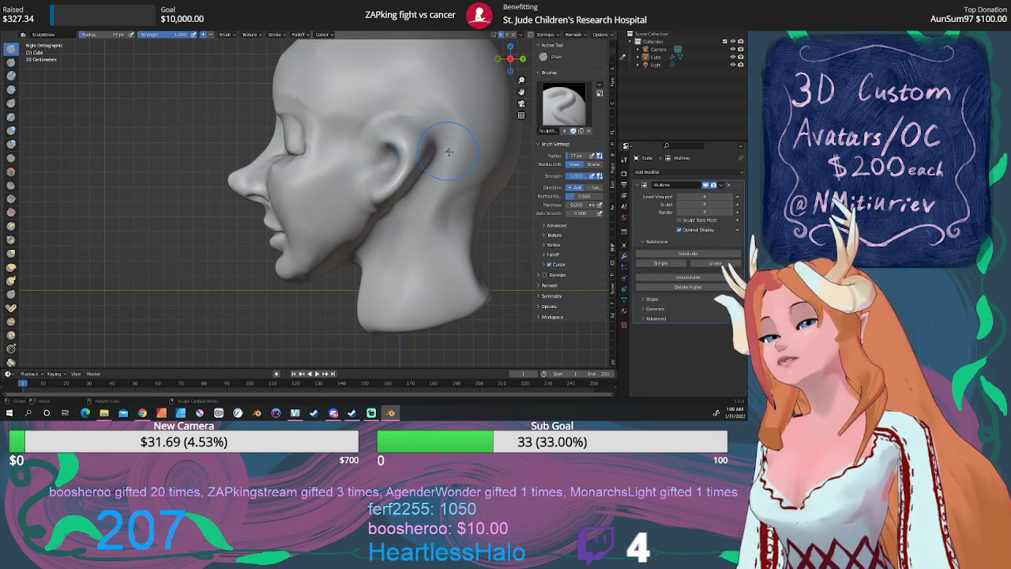
# Smooth the ear's outer rim and pull the upper ear inward with the Elastic Deform brush
pyautogui.moveTo(510, 60); pyautogui.dragTo(565, 74)
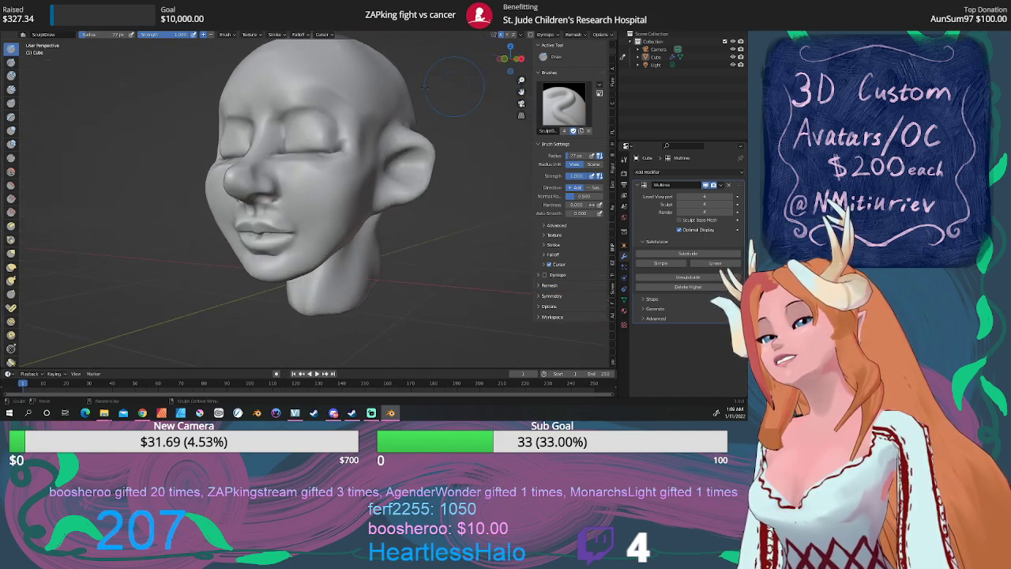
pyautogui.click(11, 171)
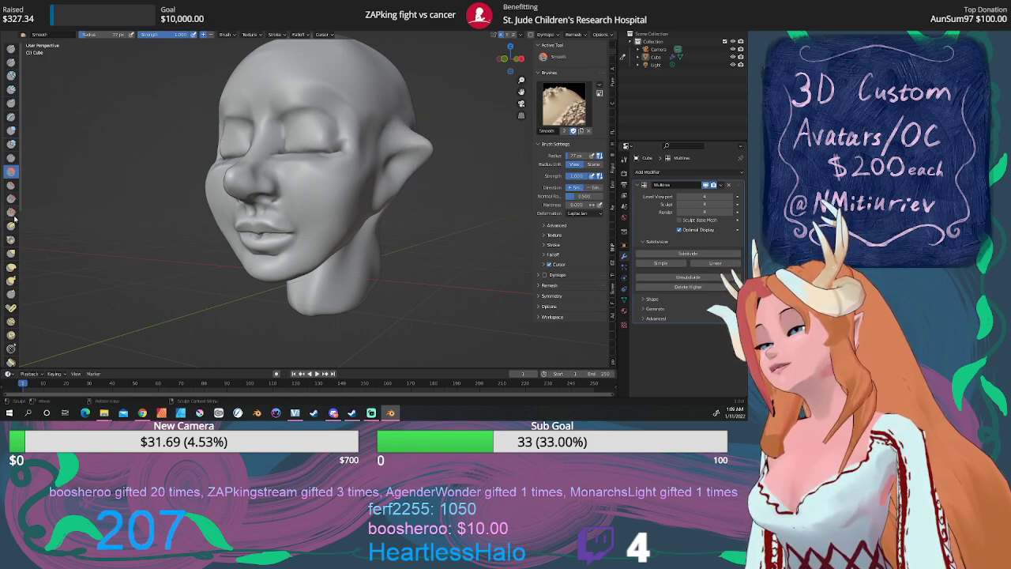
pyautogui.click(11, 267)
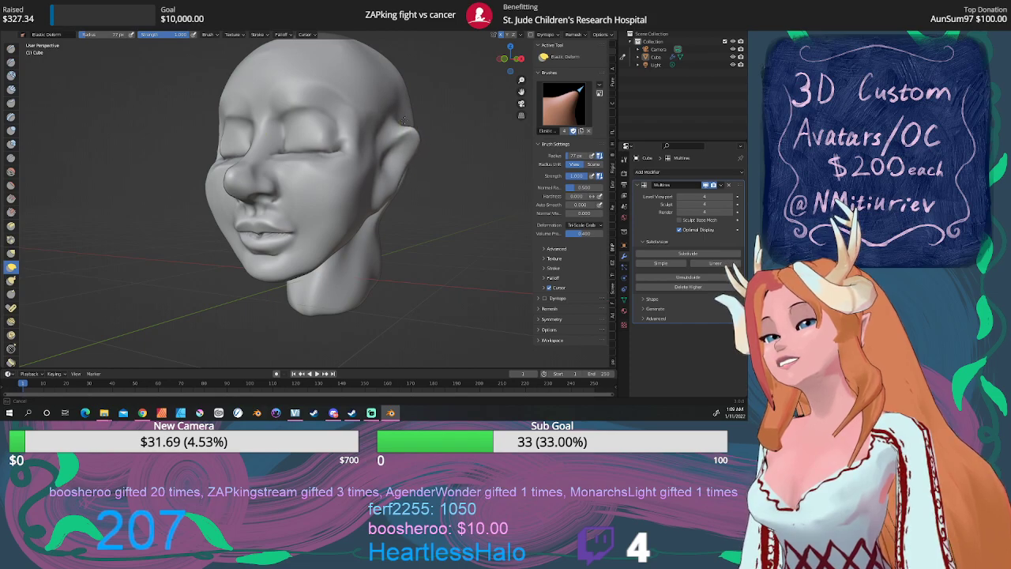
pyautogui.moveTo(404, 120); pyautogui.dragTo(398, 163)
# Push the tops of the ears up and closer to the head from the front view with Elastic Deform and Thumb
pyautogui.moveTo(445, 159); pyautogui.dragTo(392, 163, button='middle')
pyautogui.moveTo(331, 207); pyautogui.dragTo(383, 195, button='middle')
pyautogui.scroll(-6, 362, 199)
pyautogui.press('KP_1')
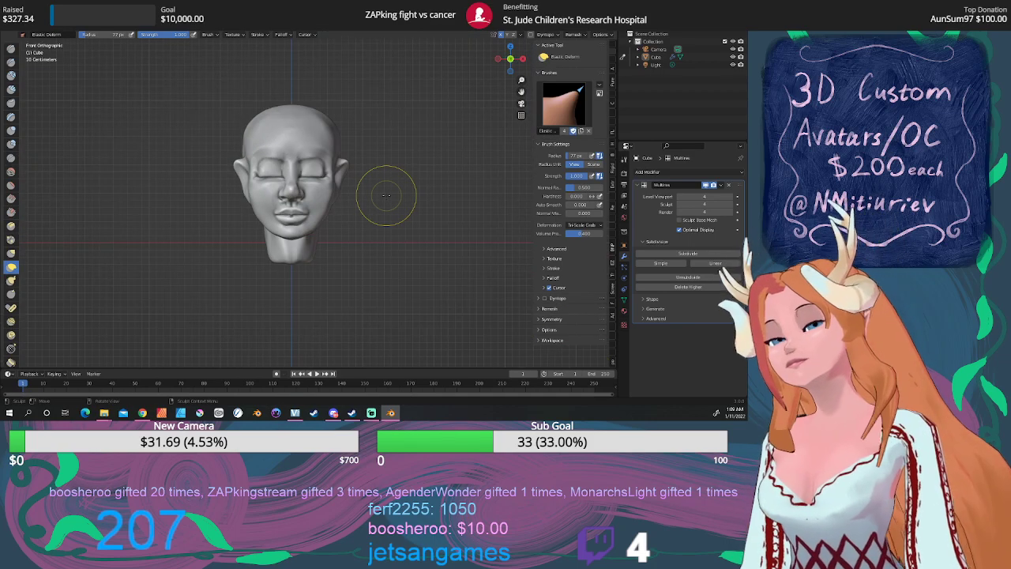
pyautogui.scroll(3, 316, 198)
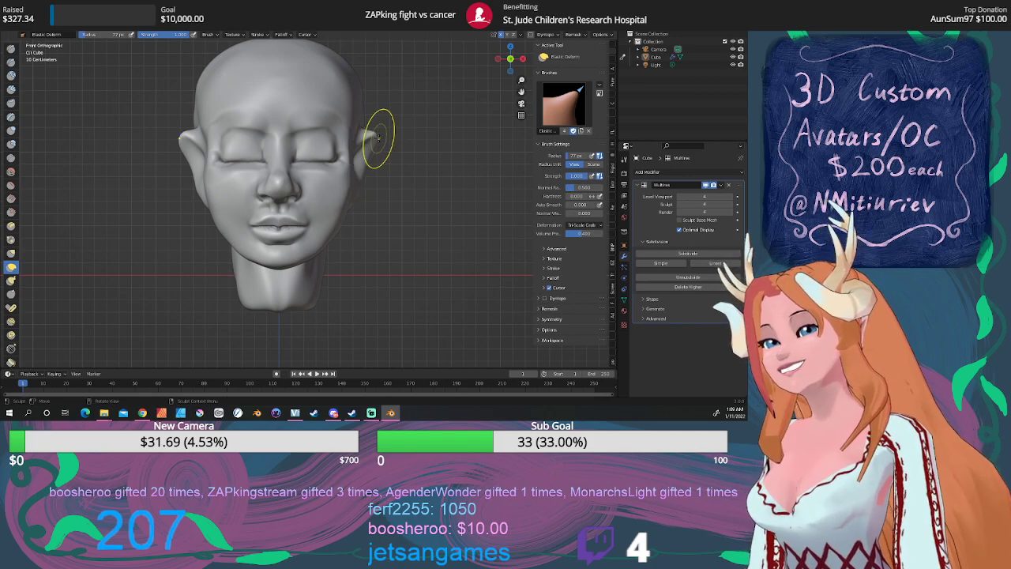
pyautogui.moveTo(375, 139); pyautogui.dragTo(373, 133)
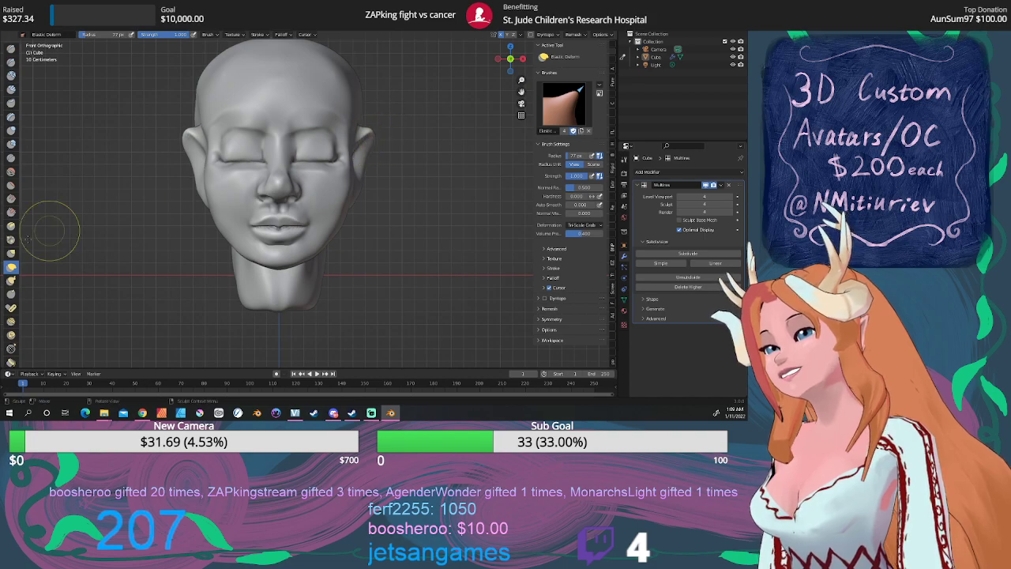
pyautogui.click(11, 295)
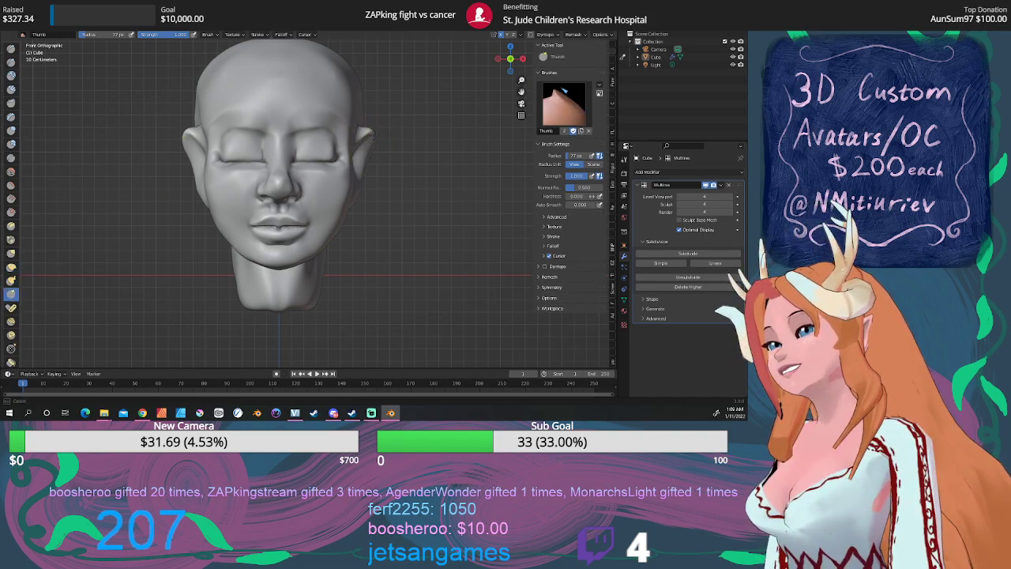
pyautogui.moveTo(370, 132)
pyautogui.mouseDown()
pyautogui.moveTo(370, 148)
pyautogui.moveTo(360, 146)
pyautogui.moveTo(362, 116)
pyautogui.mouseUp()
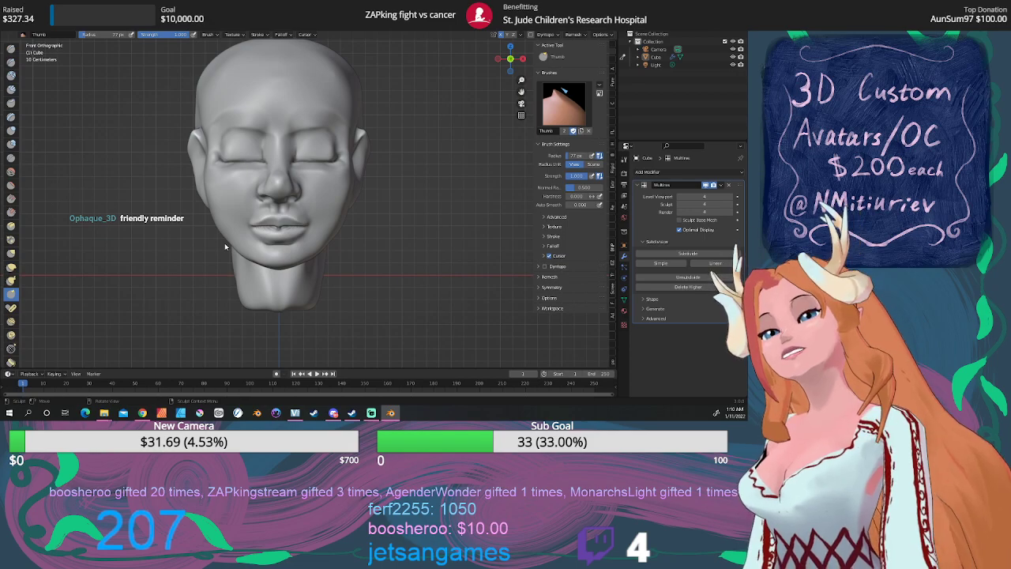
# Carve the crease along the ear's back edge, the notch at the lobe and the inner folds with Draw Sharp at 26 px radius
pyautogui.moveTo(224, 242); pyautogui.dragTo(286, 227, button='middle')
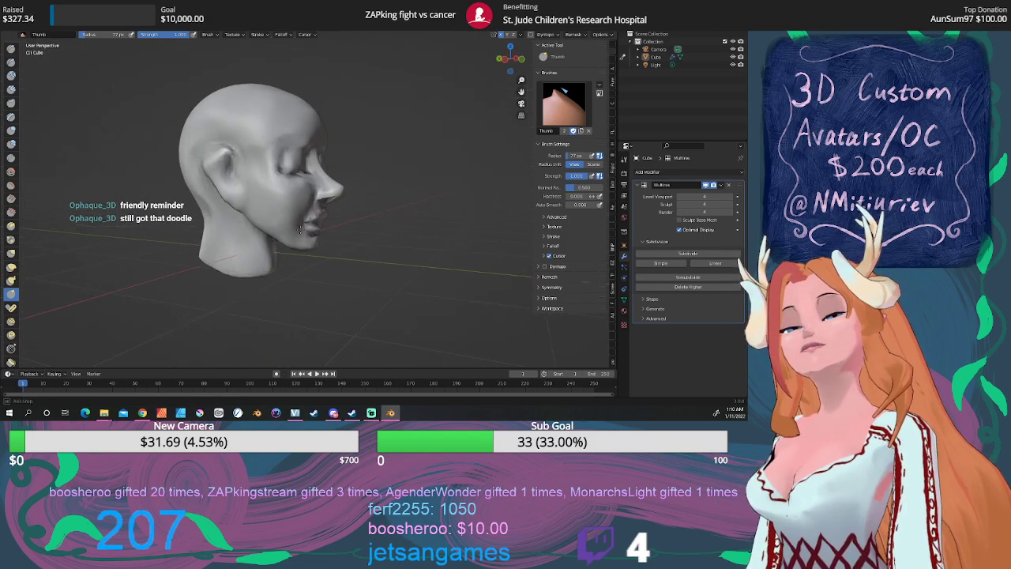
pyautogui.scroll(2, 285, 223)
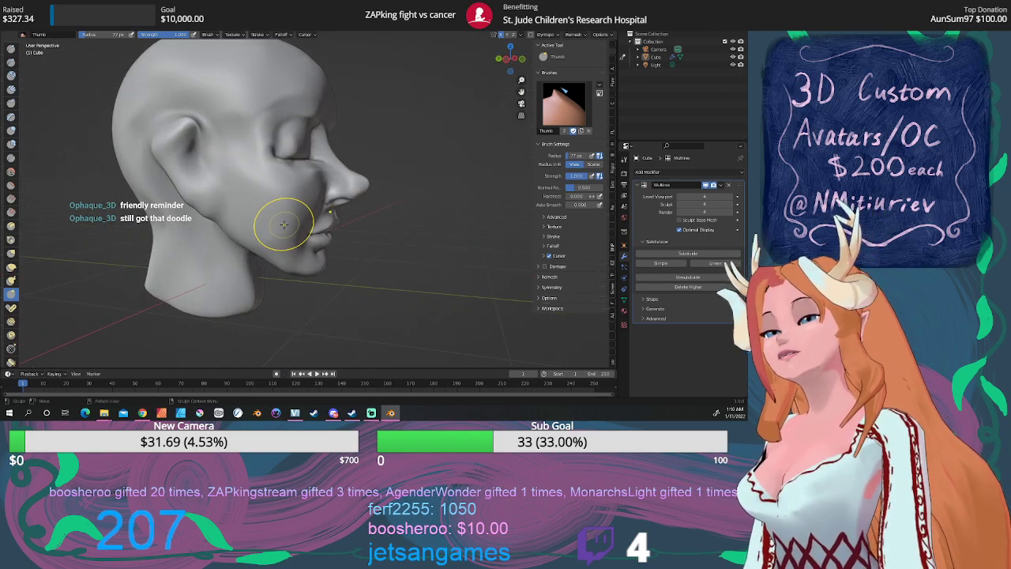
pyautogui.click(11, 63)
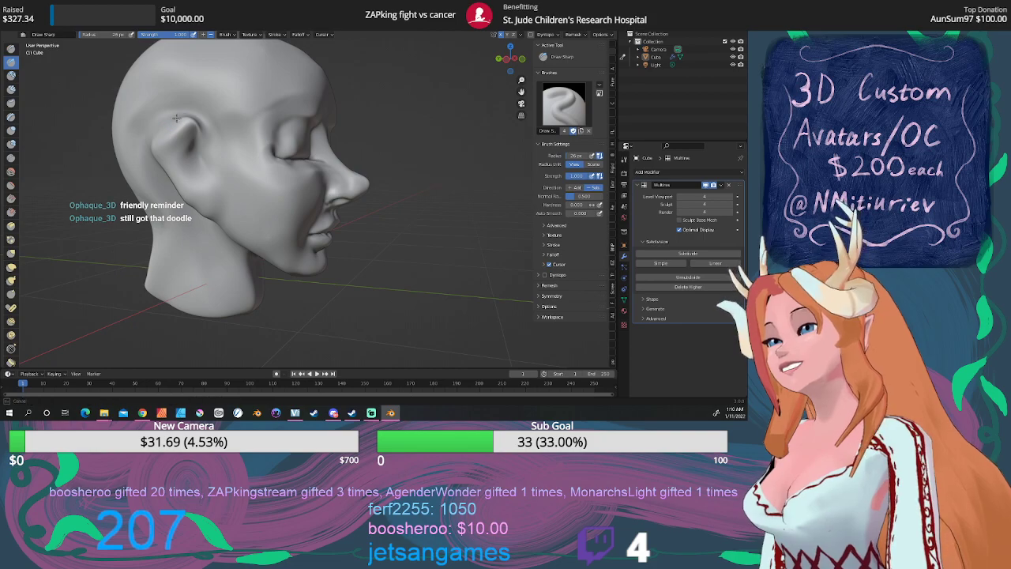
pyautogui.moveTo(159, 145)
pyautogui.mouseDown()
pyautogui.moveTo(170, 185)
pyautogui.moveTo(198, 202)
pyautogui.mouseUp()
pyautogui.moveTo(194, 201); pyautogui.dragTo(202, 198)
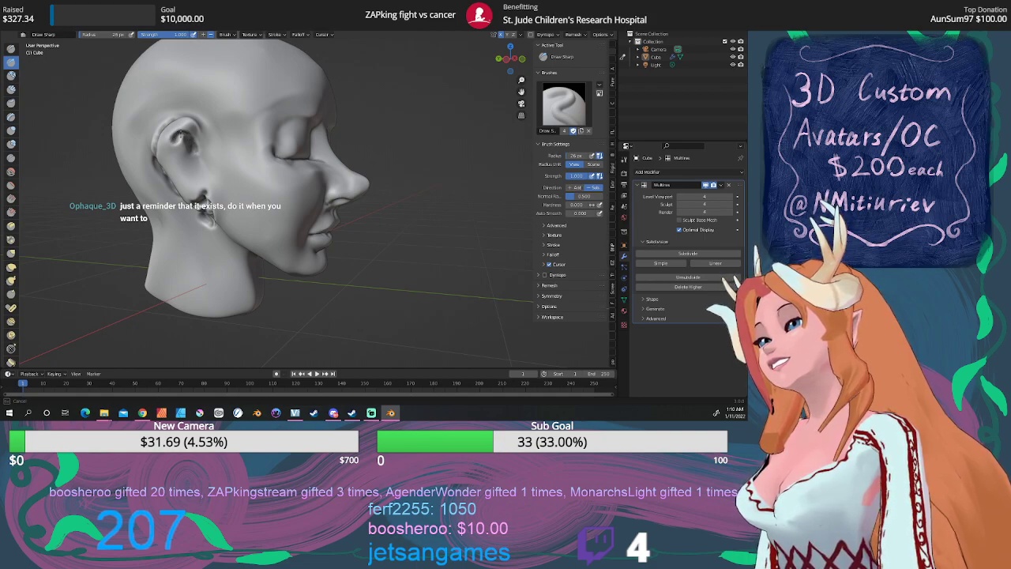
pyautogui.moveTo(181, 134)
pyautogui.mouseDown()
pyautogui.moveTo(175, 164)
pyautogui.moveTo(184, 145)
pyautogui.moveTo(195, 173)
pyautogui.moveTo(189, 145)
pyautogui.moveTo(201, 176)
pyautogui.mouseUp()
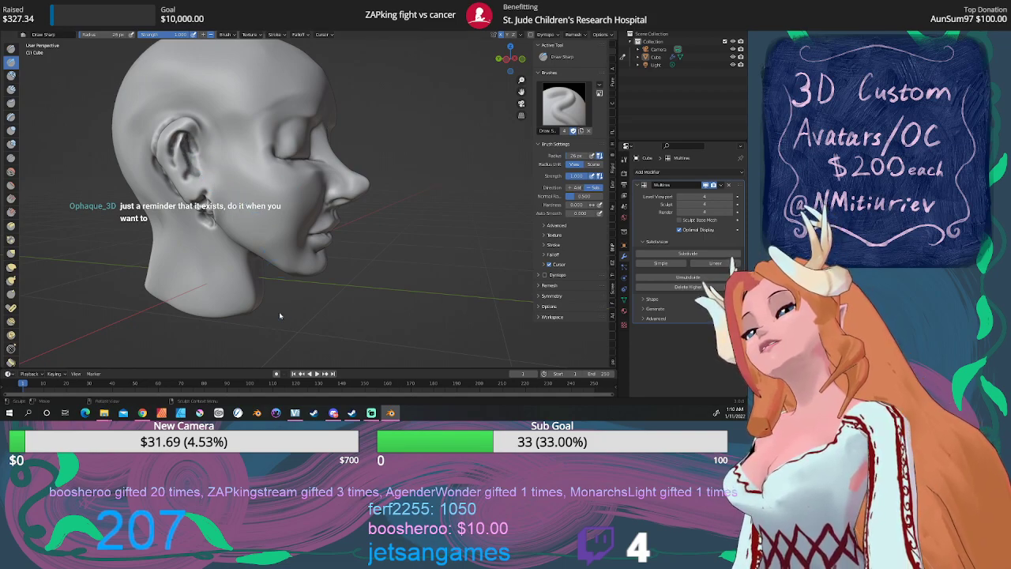
# Cut a deep groove behind the ear, separating it from the skull, with the Draw Sharp brush
pyautogui.moveTo(278, 315); pyautogui.dragTo(324, 255, button='middle')
pyautogui.moveTo(279, 171); pyautogui.dragTo(278, 200)
pyautogui.moveTo(280, 155); pyautogui.dragTo(278, 212)
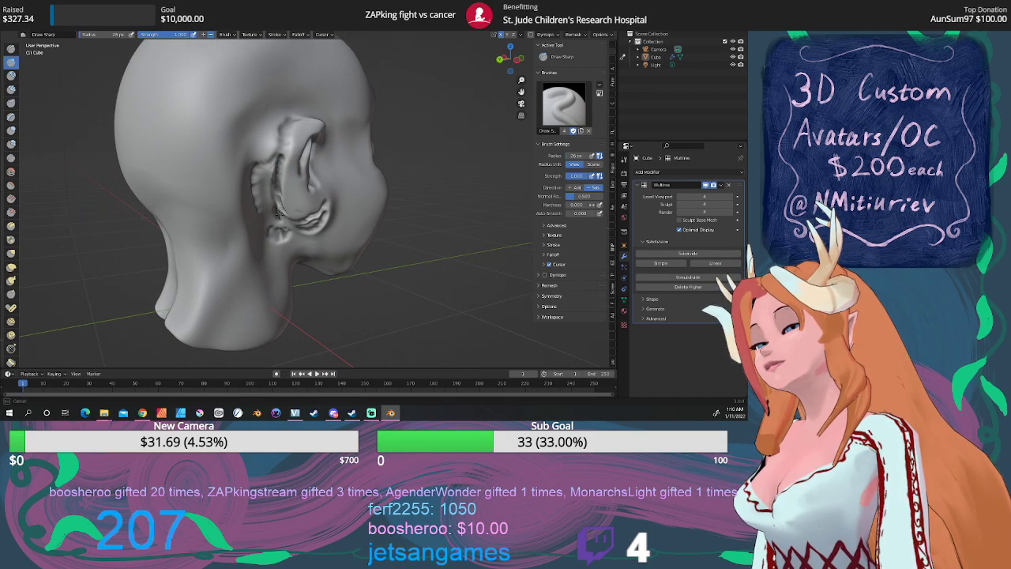
pyautogui.moveTo(275, 166)
pyautogui.mouseDown()
pyautogui.moveTo(267, 193)
pyautogui.moveTo(277, 130)
pyautogui.moveTo(272, 154)
pyautogui.mouseUp()
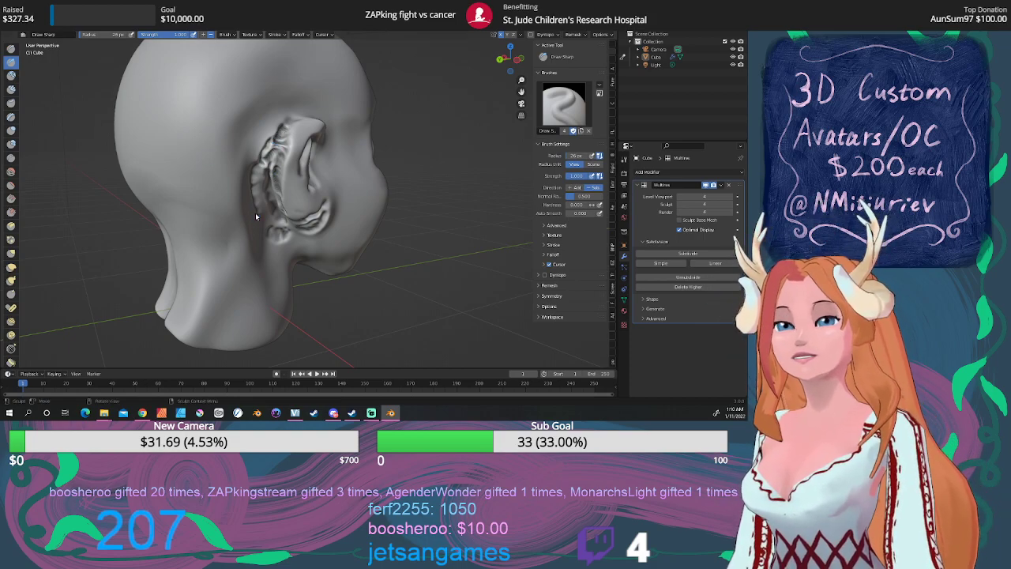
# Smooth the rough grooves behind the ear and around the earlobe with the Smooth brush at 26 px radius
pyautogui.click(11, 171)
pyautogui.moveTo(271, 171)
pyautogui.mouseDown()
pyautogui.moveTo(267, 143)
pyautogui.moveTo(254, 156)
pyautogui.mouseUp()
pyautogui.moveTo(258, 208)
pyautogui.mouseDown()
pyautogui.moveTo(271, 158)
pyautogui.moveTo(270, 204)
pyautogui.moveTo(286, 126)
pyautogui.moveTo(278, 158)
pyautogui.mouseUp()
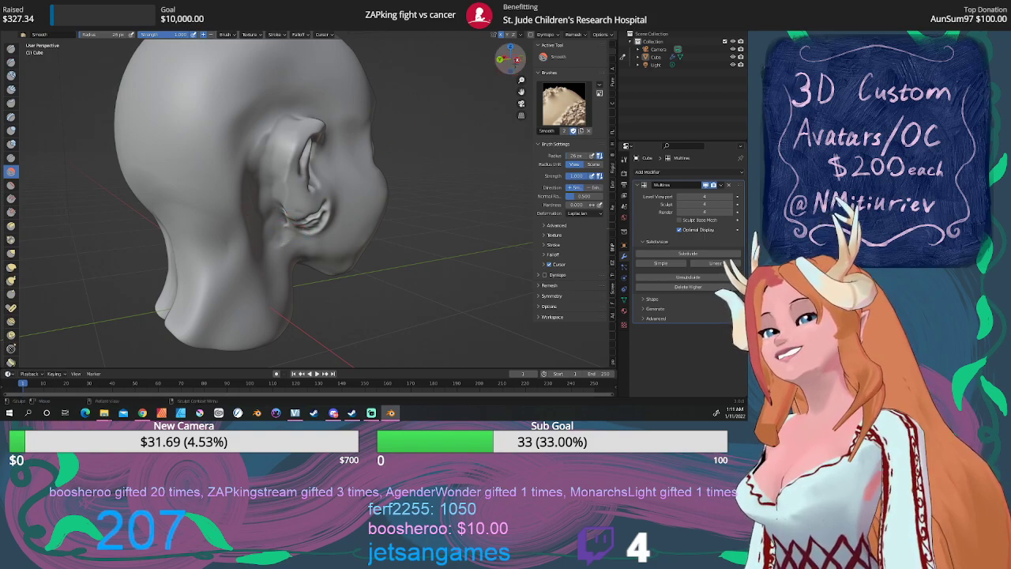
pyautogui.moveTo(511, 62); pyautogui.dragTo(465, 55)
pyautogui.moveTo(245, 160); pyautogui.dragTo(243, 163)
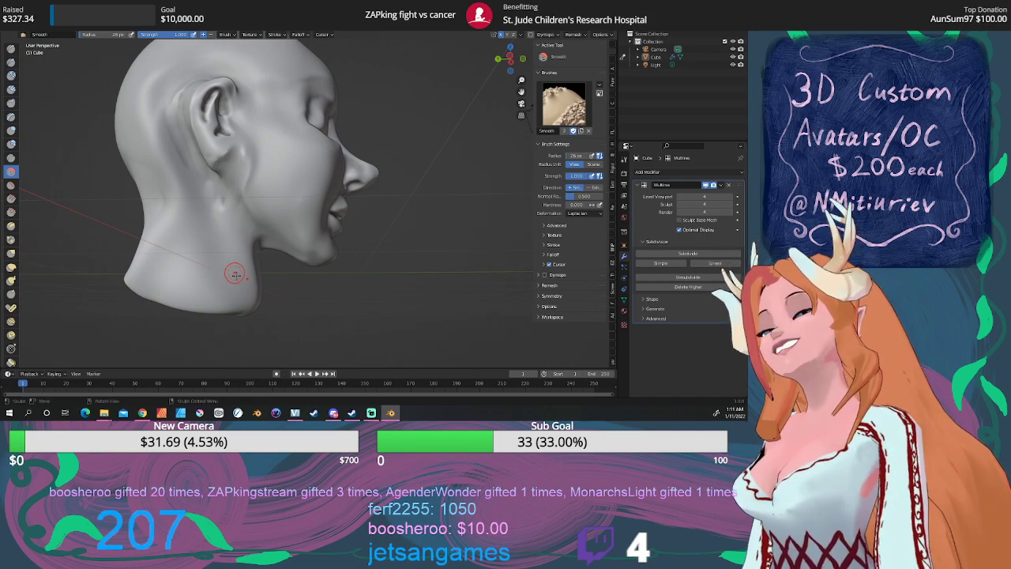
# Flare the base of the neck outward on both sides from the front view with the Elastic Deform brush at 68 px radius
pyautogui.moveTo(242, 323); pyautogui.dragTo(260, 252, button='middle')
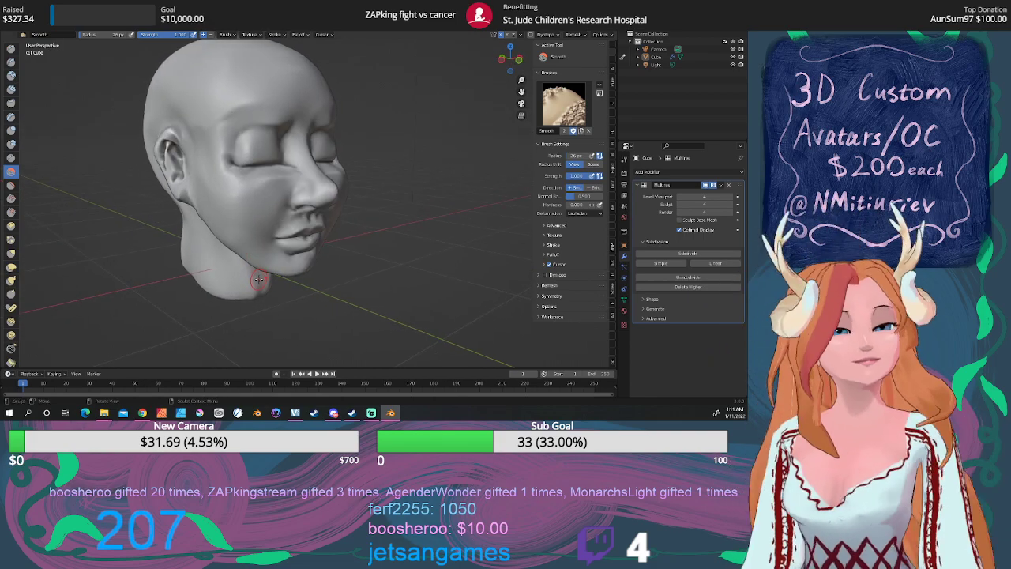
pyautogui.press('KP_1')
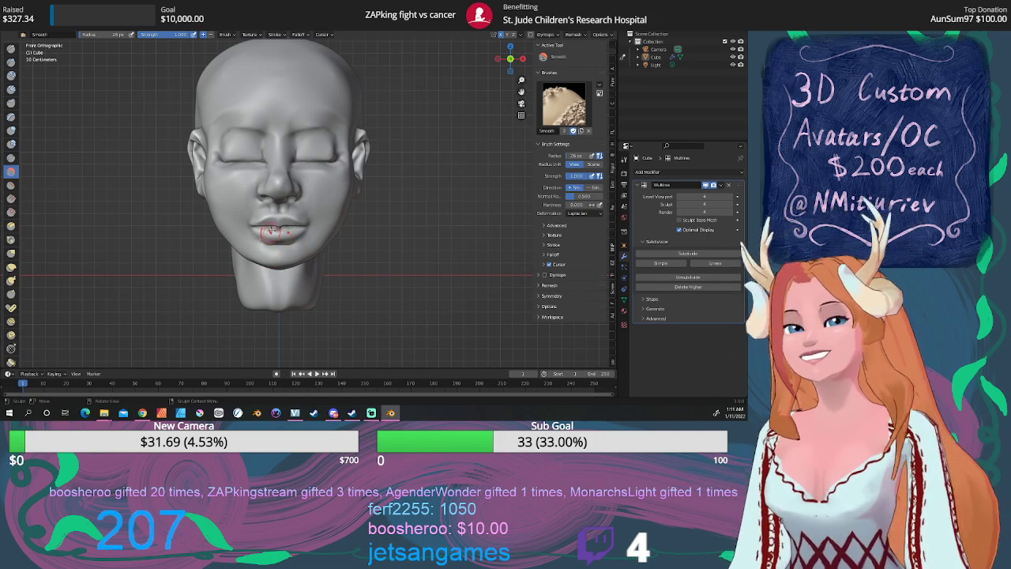
pyautogui.scroll(3, 316, 157)
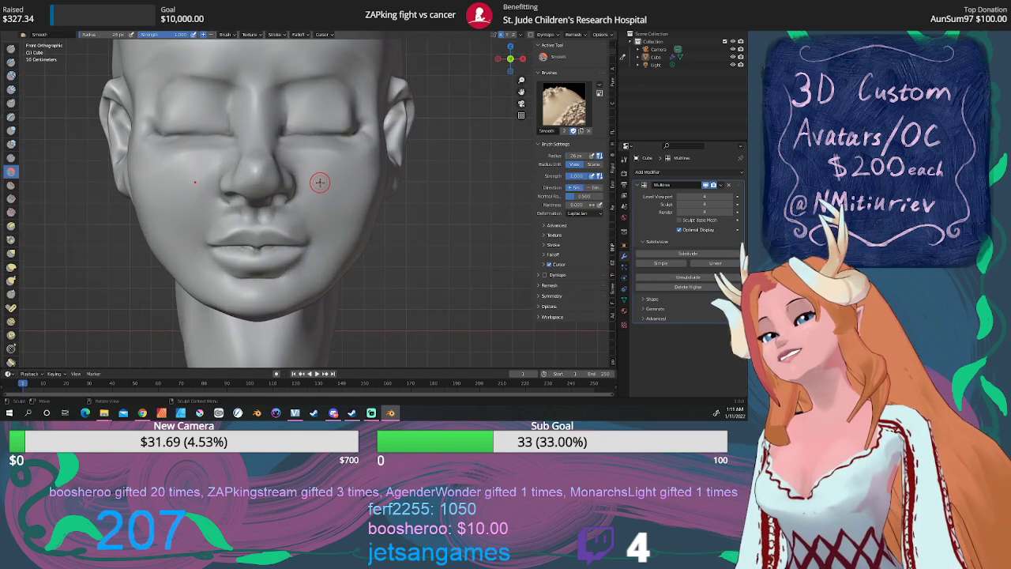
pyautogui.scroll(-2, 320, 181)
pyautogui.scroll(-2, 323, 183)
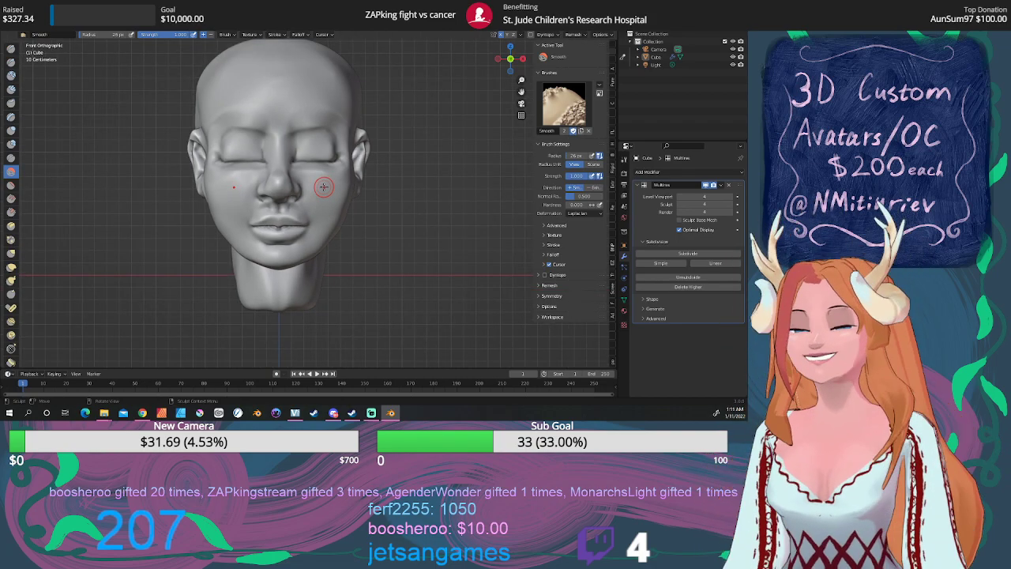
pyautogui.click(11, 268)
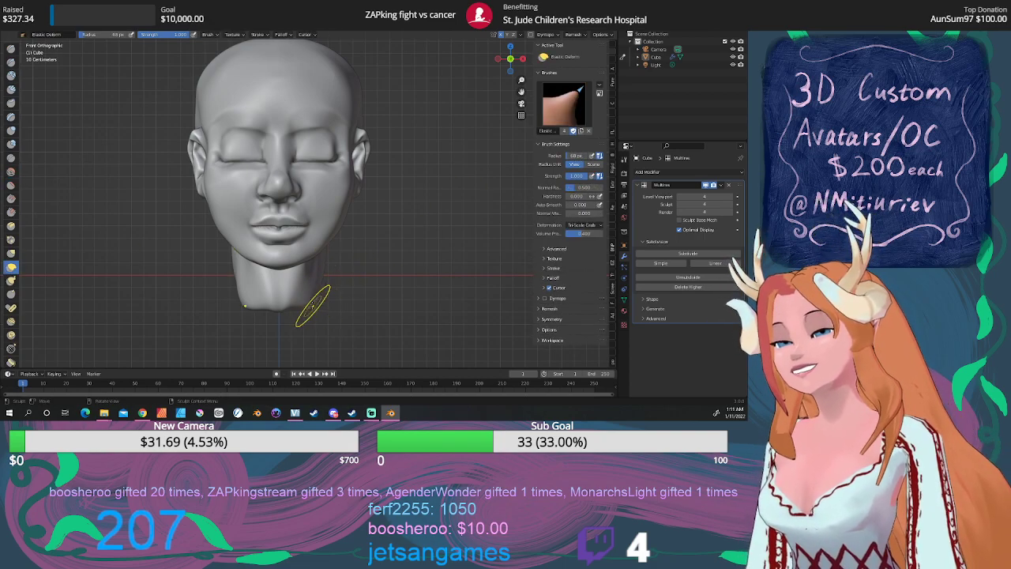
pyautogui.moveTo(313, 300); pyautogui.dragTo(338, 300)
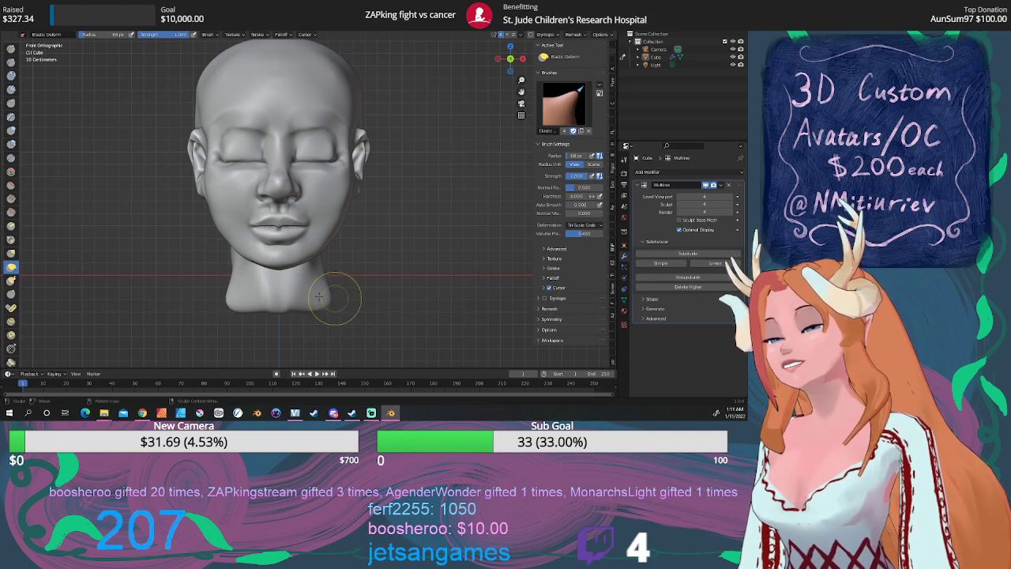
pyautogui.moveTo(230, 286); pyautogui.dragTo(222, 292)
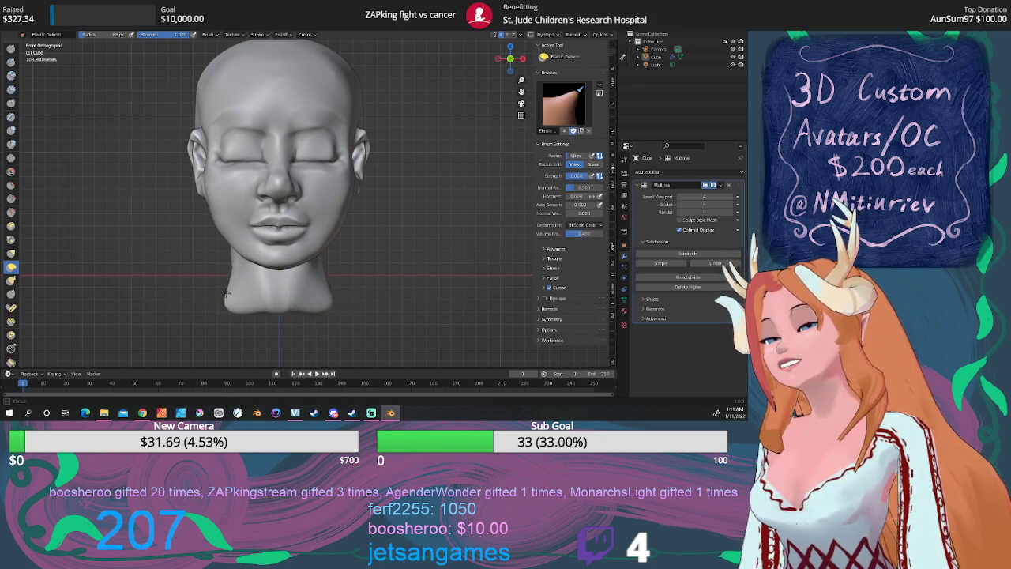
# Pull the side of the neck base backward and push in the back of the neck below the ear with Elastic Deform
pyautogui.moveTo(510, 70); pyautogui.dragTo(488, 82)
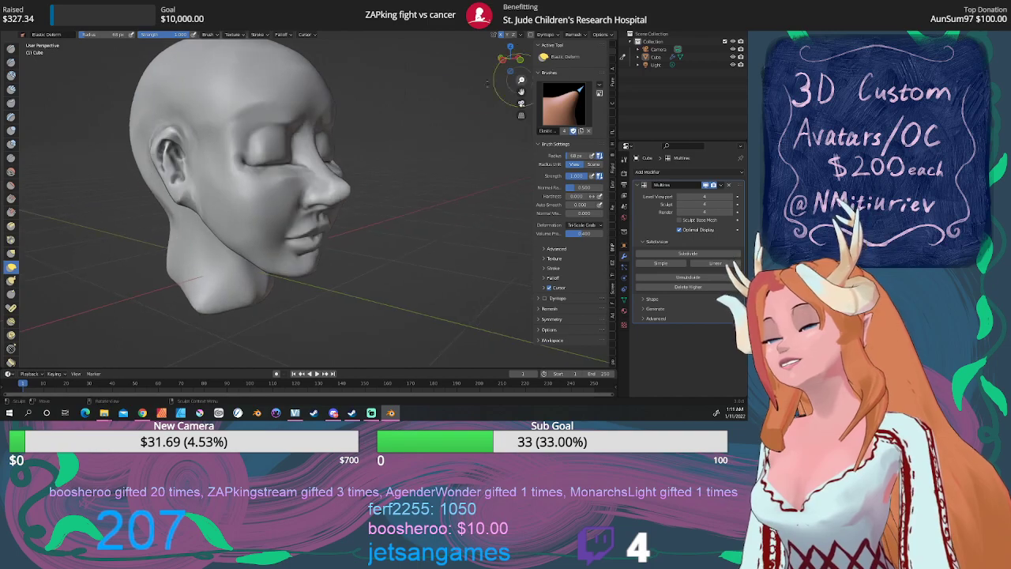
pyautogui.moveTo(190, 294)
pyautogui.mouseDown()
pyautogui.moveTo(150, 300)
pyautogui.moveTo(165, 281)
pyautogui.moveTo(157, 277)
pyautogui.moveTo(192, 249)
pyautogui.moveTo(181, 267)
pyautogui.mouseUp()
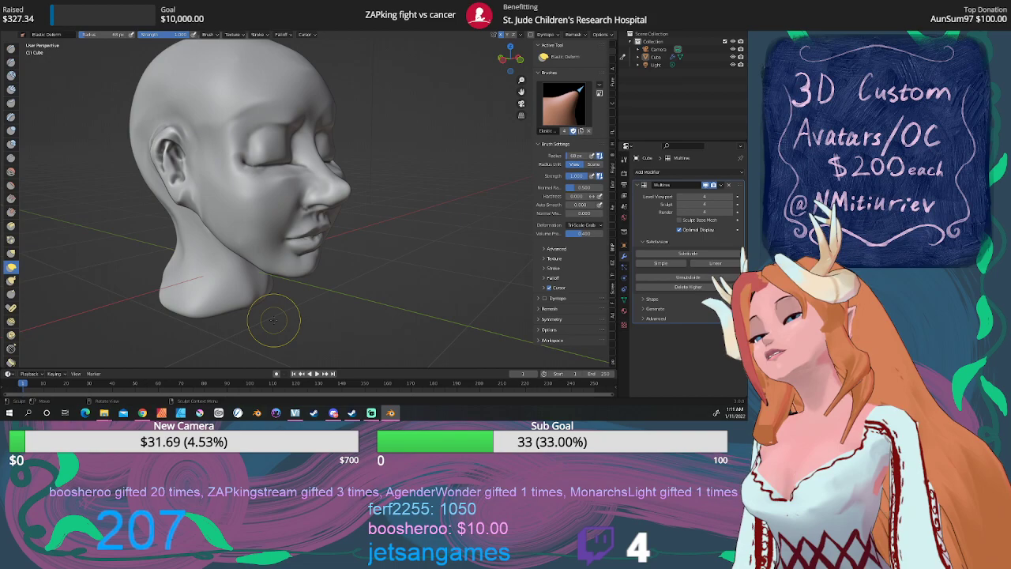
pyautogui.moveTo(173, 224); pyautogui.dragTo(219, 214)
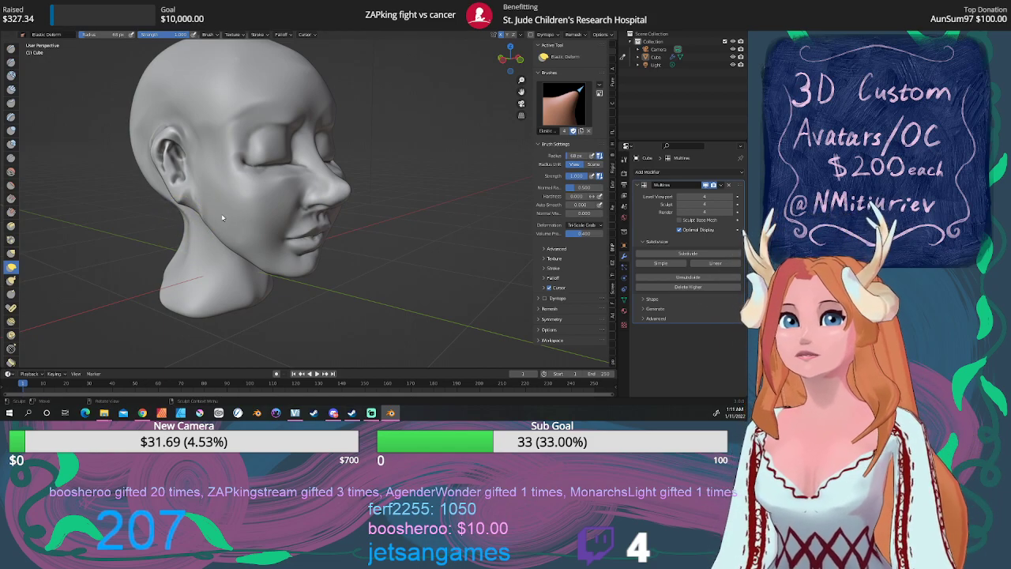
# Narrow the upper neck below the skull from behind with Elastic Deform and smooth the pinched area
pyautogui.moveTo(248, 199); pyautogui.dragTo(342, 195, button='middle')
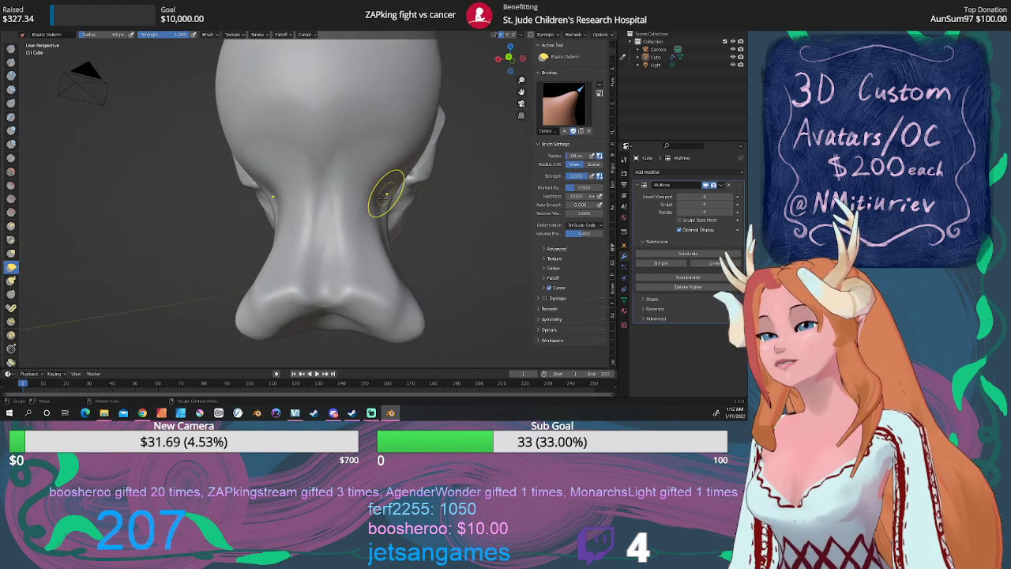
pyautogui.moveTo(388, 202); pyautogui.dragTo(378, 198)
pyautogui.click(10, 172)
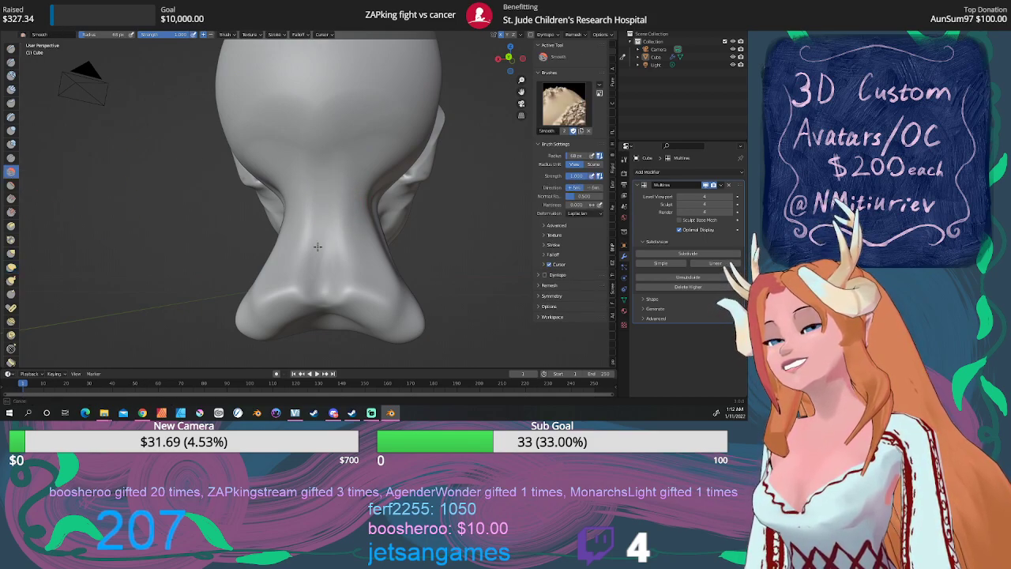
pyautogui.moveTo(379, 187); pyautogui.dragTo(382, 188)
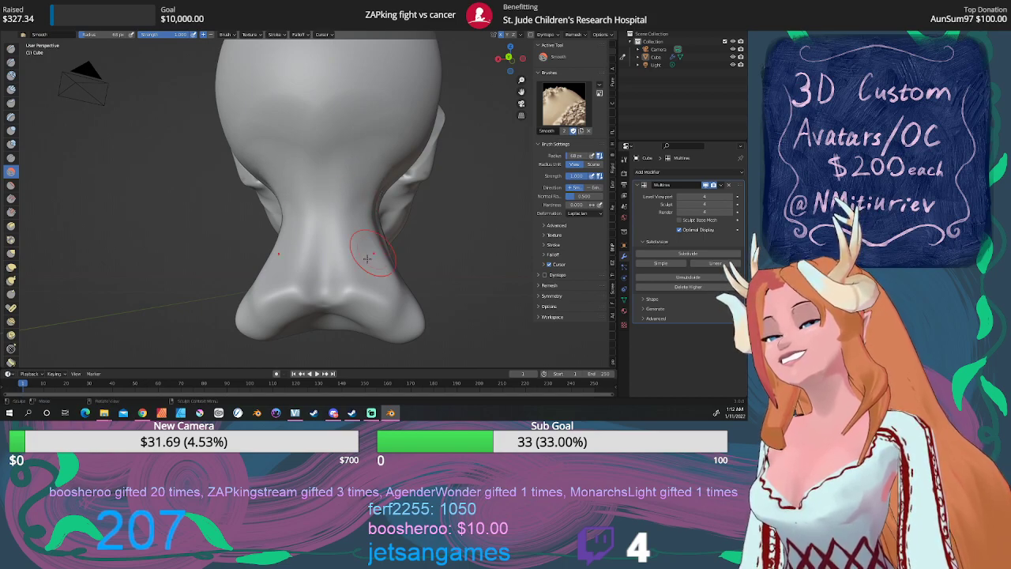
# Smooth the hollow behind the ear down toward the neck
pyautogui.moveTo(361, 257)
pyautogui.mouseDown(button='middle')
pyautogui.moveTo(318, 264)
pyautogui.moveTo(305, 253)
pyautogui.mouseUp(button='middle')
pyautogui.scroll(4, 300, 252)
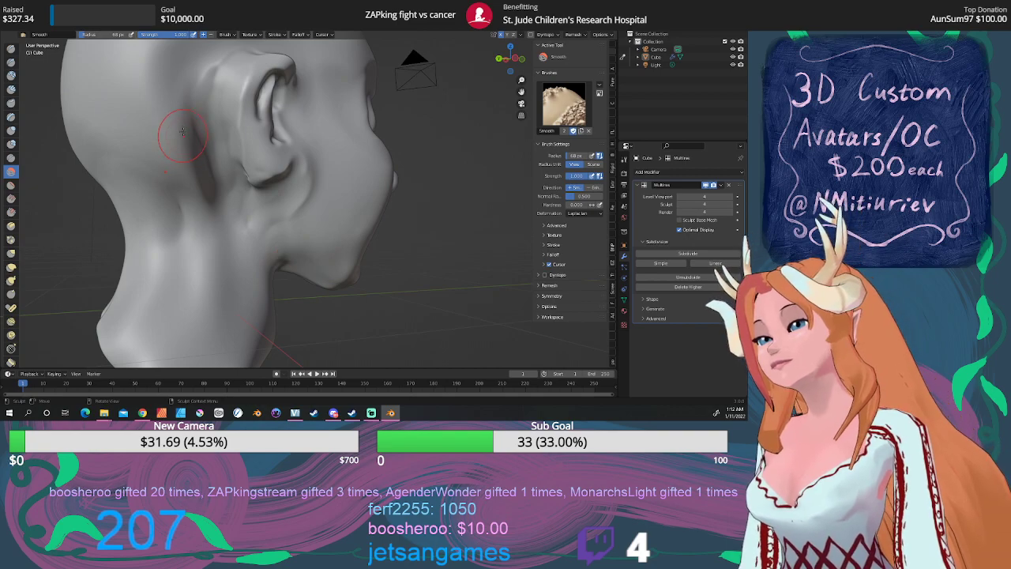
pyautogui.moveTo(182, 131); pyautogui.dragTo(203, 199)
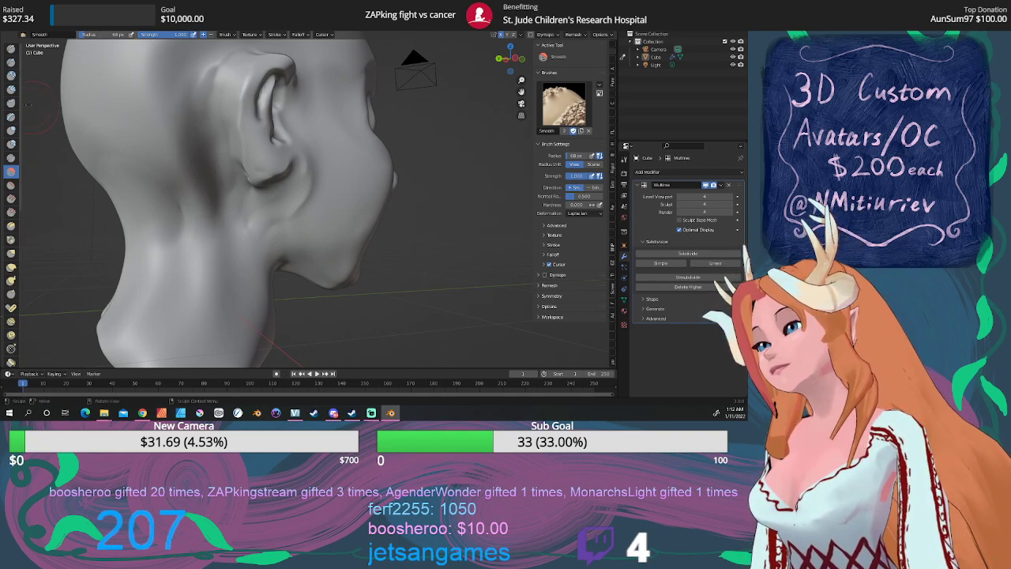
# Carve several vertical grooves behind the ear and along the skull base with the Draw Sharp brush
pyautogui.click(11, 62)
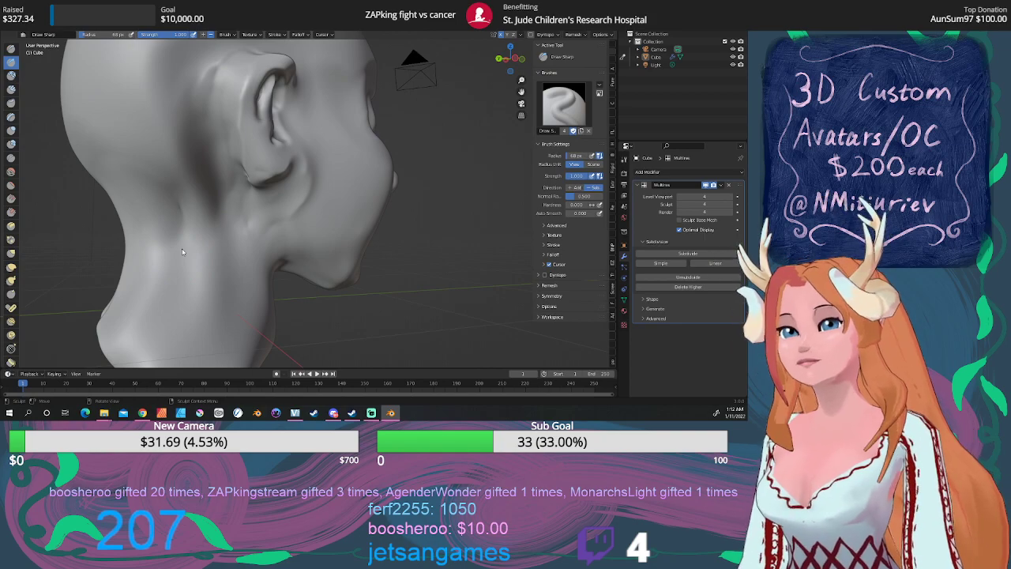
pyautogui.moveTo(201, 104); pyautogui.dragTo(203, 210)
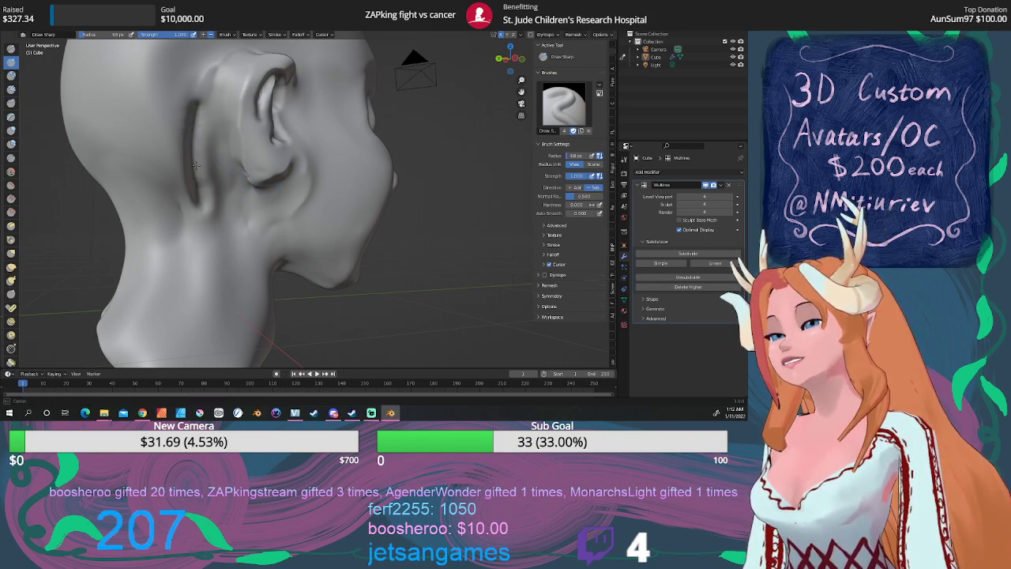
pyautogui.moveTo(212, 142); pyautogui.dragTo(207, 215)
pyautogui.moveTo(167, 120); pyautogui.dragTo(179, 187)
pyautogui.moveTo(173, 97); pyautogui.dragTo(185, 197)
pyautogui.moveTo(187, 97)
pyautogui.mouseDown()
pyautogui.moveTo(180, 162)
pyautogui.moveTo(164, 163)
pyautogui.mouseUp()
pyautogui.moveTo(165, 84); pyautogui.dragTo(147, 165)
pyautogui.moveTo(162, 158)
pyautogui.mouseDown()
pyautogui.moveTo(165, 193)
pyautogui.moveTo(132, 212)
pyautogui.moveTo(116, 207)
pyautogui.mouseUp()
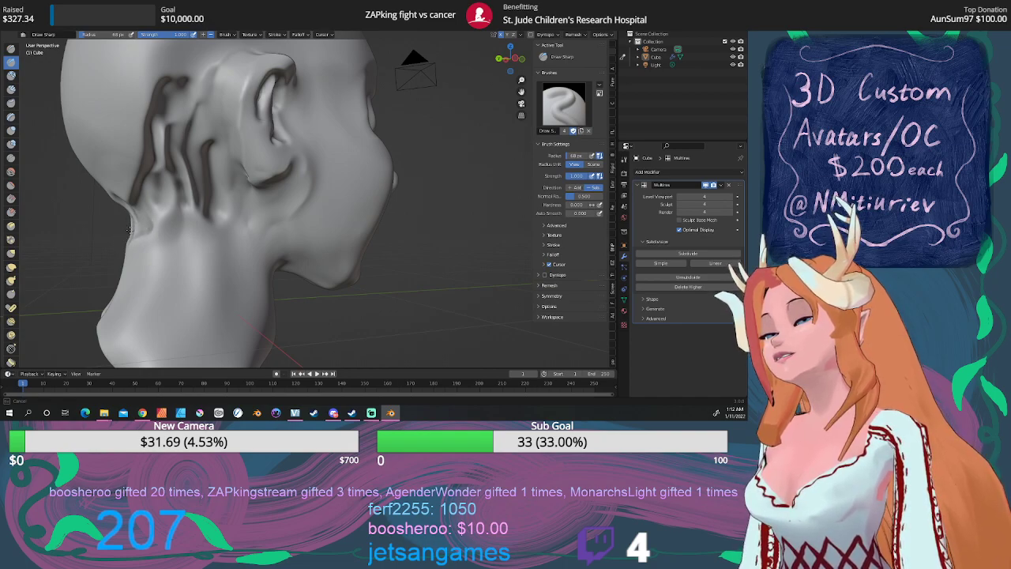
# Smooth the carved grooves behind the ear and the transition from the skull base into the neck
pyautogui.click(11, 170)
pyautogui.moveTo(124, 135)
pyautogui.mouseDown()
pyautogui.moveTo(158, 197)
pyautogui.moveTo(133, 253)
pyautogui.moveTo(162, 128)
pyautogui.moveTo(154, 105)
pyautogui.moveTo(181, 91)
pyautogui.moveTo(193, 134)
pyautogui.moveTo(186, 194)
pyautogui.moveTo(220, 211)
pyautogui.moveTo(200, 135)
pyautogui.mouseUp()
pyautogui.moveTo(197, 224); pyautogui.dragTo(176, 200)
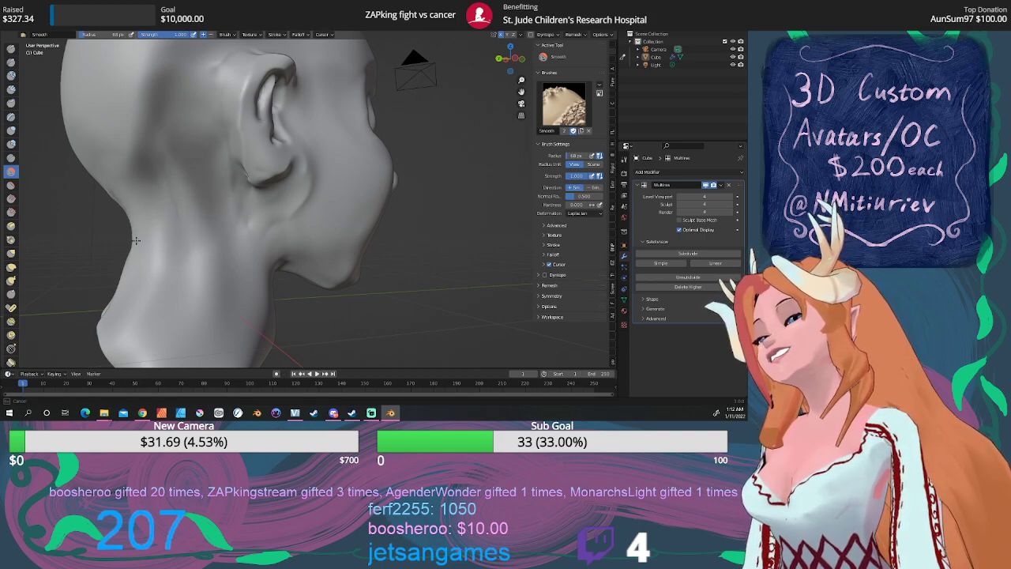
pyautogui.moveTo(136, 241); pyautogui.dragTo(158, 238)
pyautogui.moveTo(162, 127)
pyautogui.mouseDown()
pyautogui.moveTo(128, 166)
pyautogui.moveTo(143, 125)
pyautogui.mouseUp()
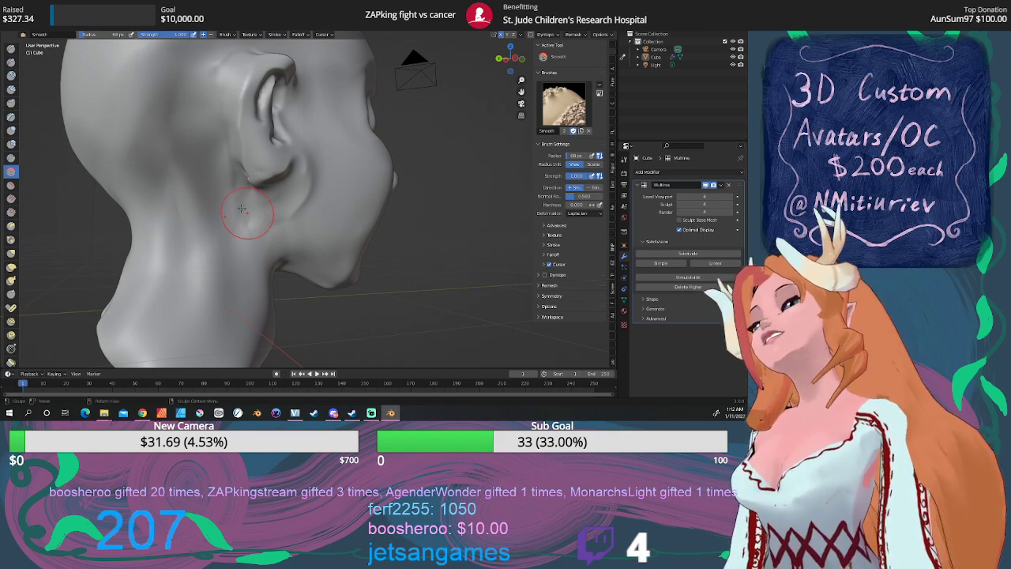
pyautogui.moveTo(242, 208); pyautogui.dragTo(213, 222)
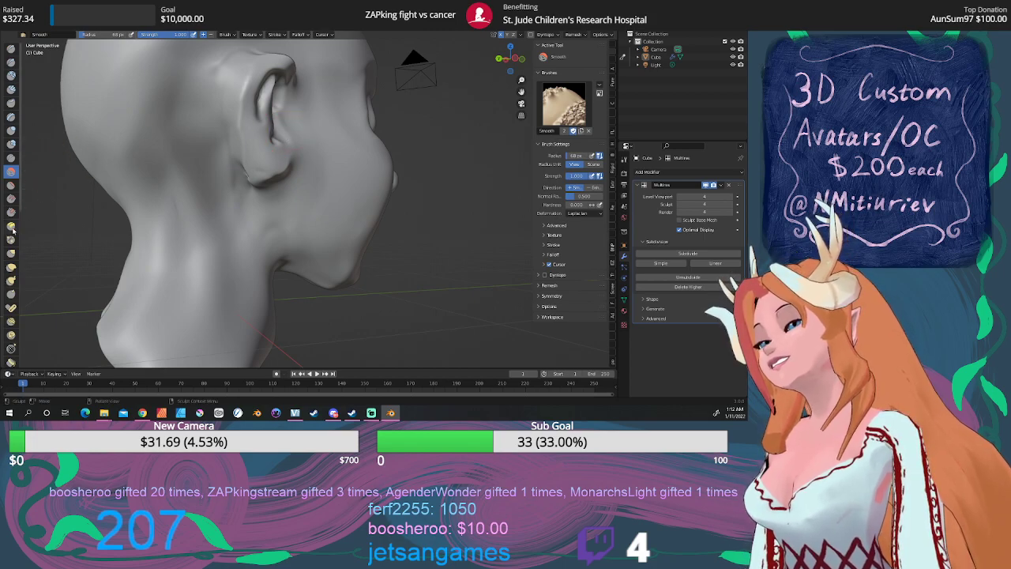
# Adjust the area behind the earlobe with Grab and build up the back of the ear with the Draw brush
pyautogui.click(11, 254)
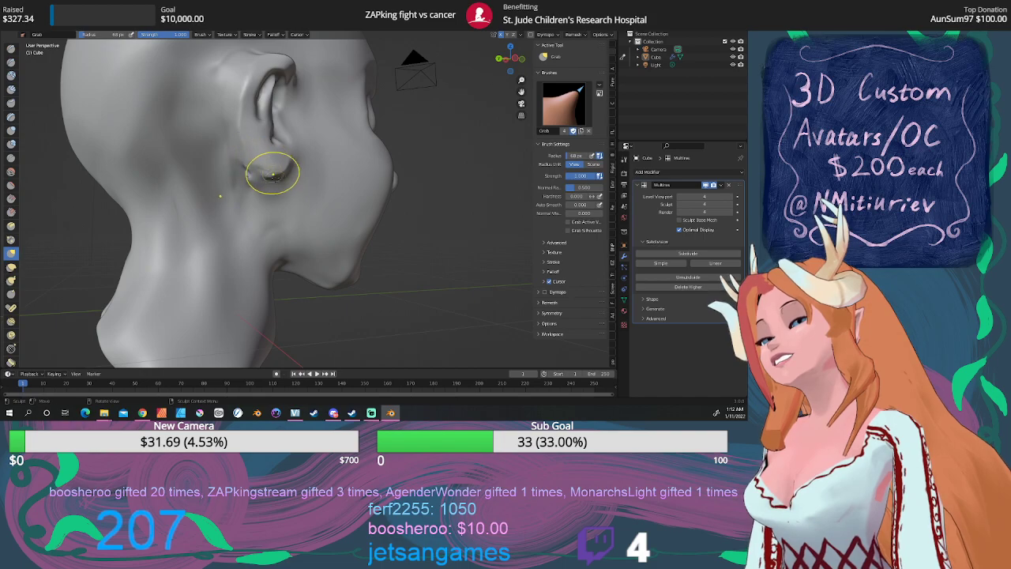
pyautogui.moveTo(499, 59); pyautogui.dragTo(450, 69)
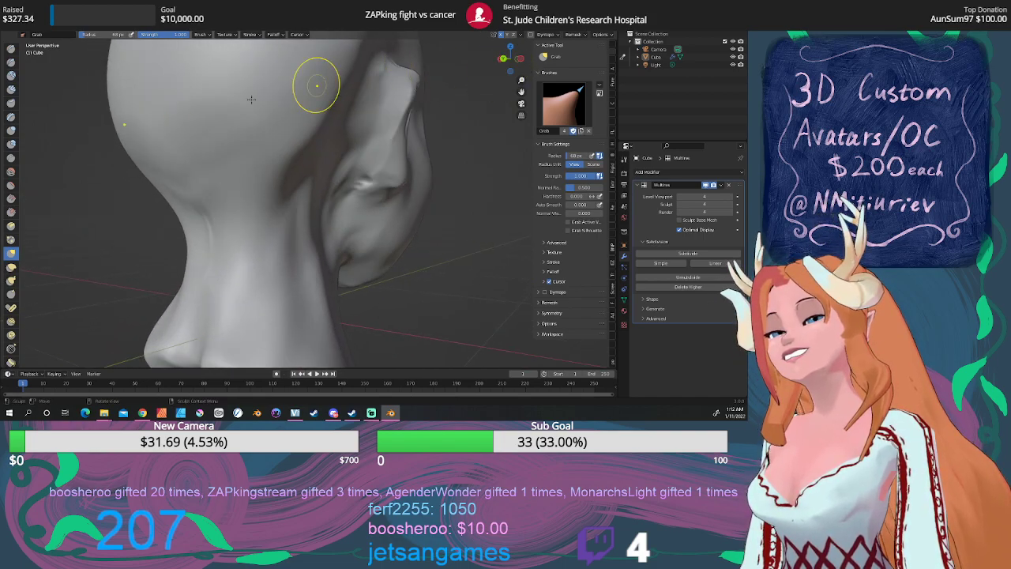
pyautogui.click(11, 49)
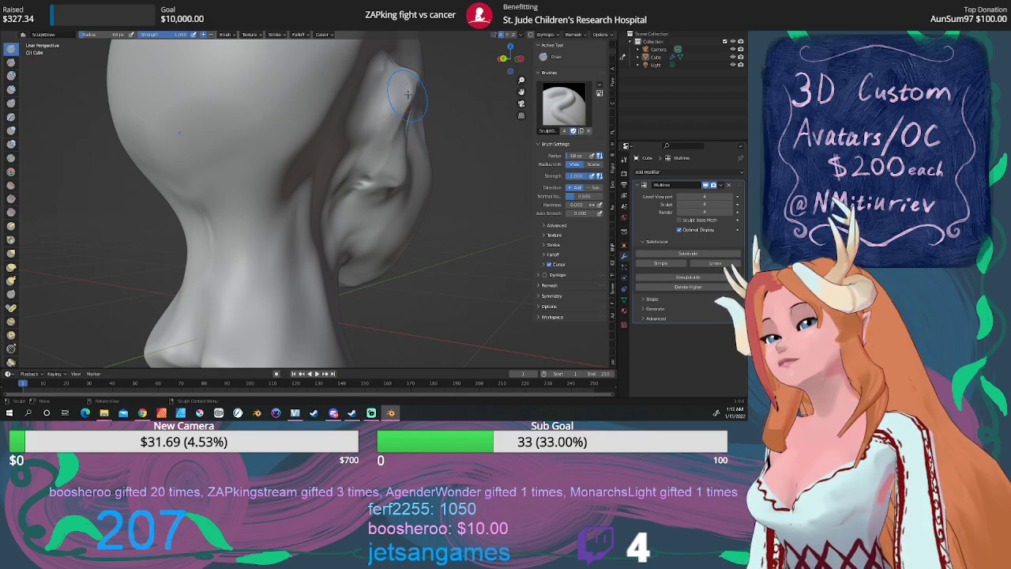
pyautogui.moveTo(408, 95)
pyautogui.mouseDown()
pyautogui.moveTo(376, 183)
pyautogui.moveTo(423, 69)
pyautogui.mouseUp()
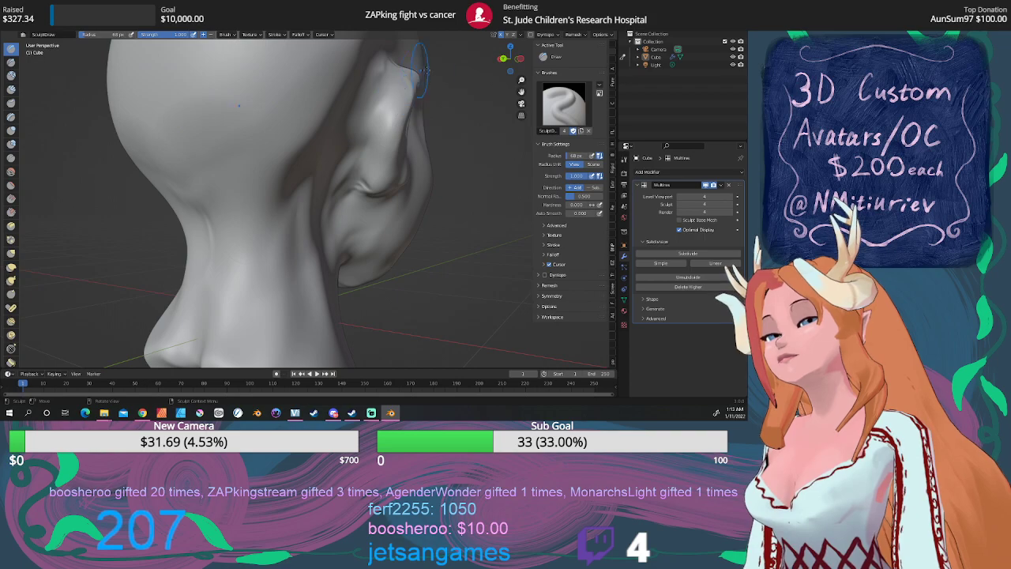
# Cut a crease along the back of the ear where it joins the head with the Crease brush
pyautogui.moveTo(426, 94)
pyautogui.mouseDown(button='middle')
pyautogui.moveTo(367, 99)
pyautogui.moveTo(369, 131)
pyautogui.mouseUp(button='middle')
pyautogui.scroll(-3, 366, 98)
pyautogui.press('KP_1')
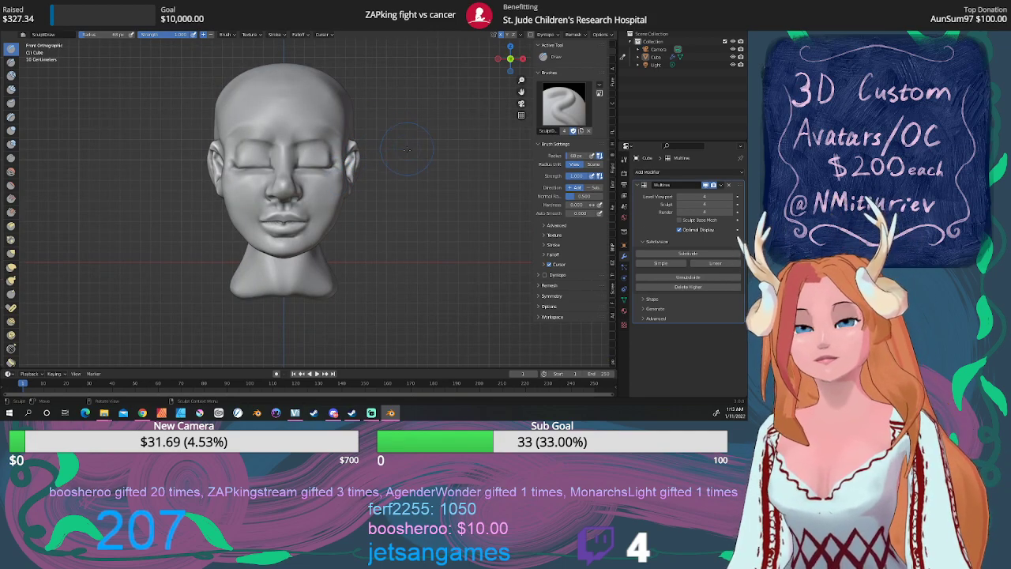
pyautogui.scroll(2, 367, 149)
pyautogui.moveTo(368, 148); pyautogui.dragTo(522, 158, button='middle')
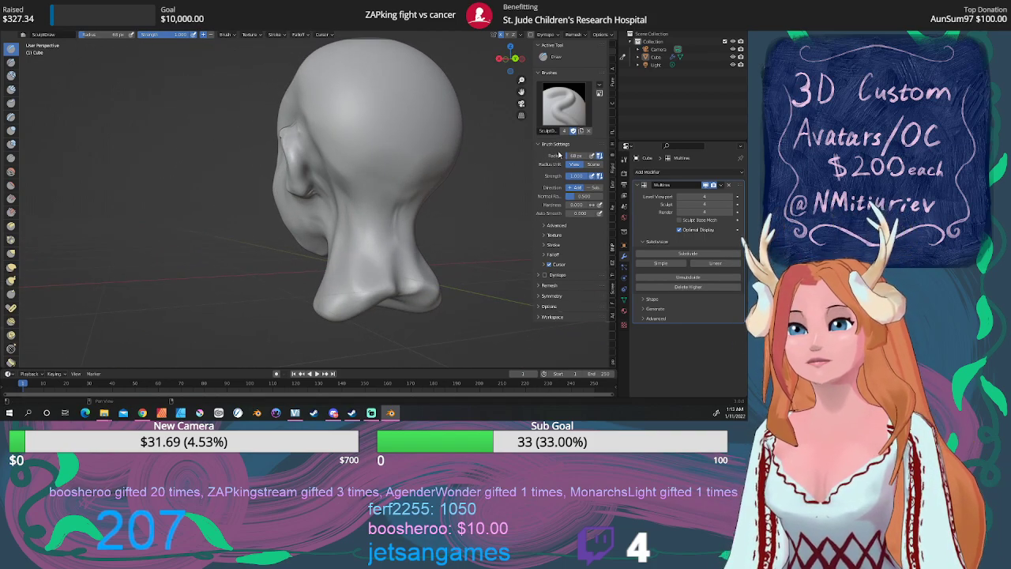
pyautogui.moveTo(356, 170); pyautogui.dragTo(325, 169, button='middle')
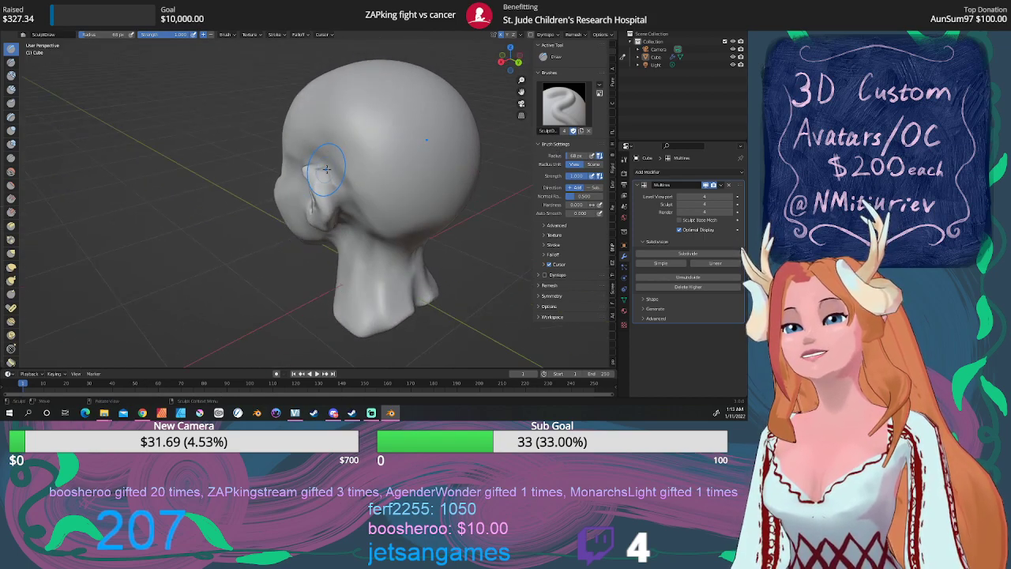
pyautogui.scroll(3, 325, 168)
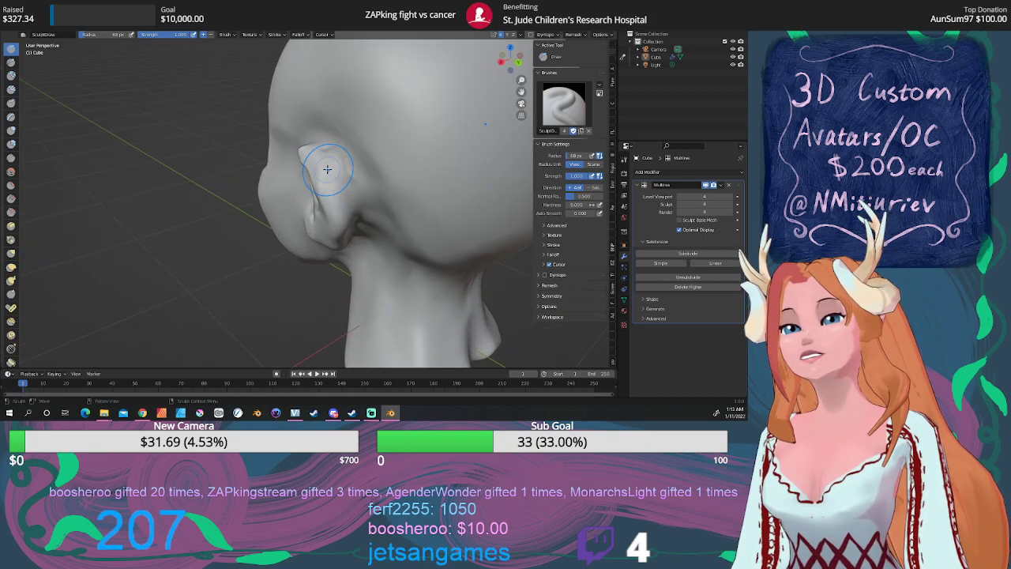
pyautogui.click(11, 157)
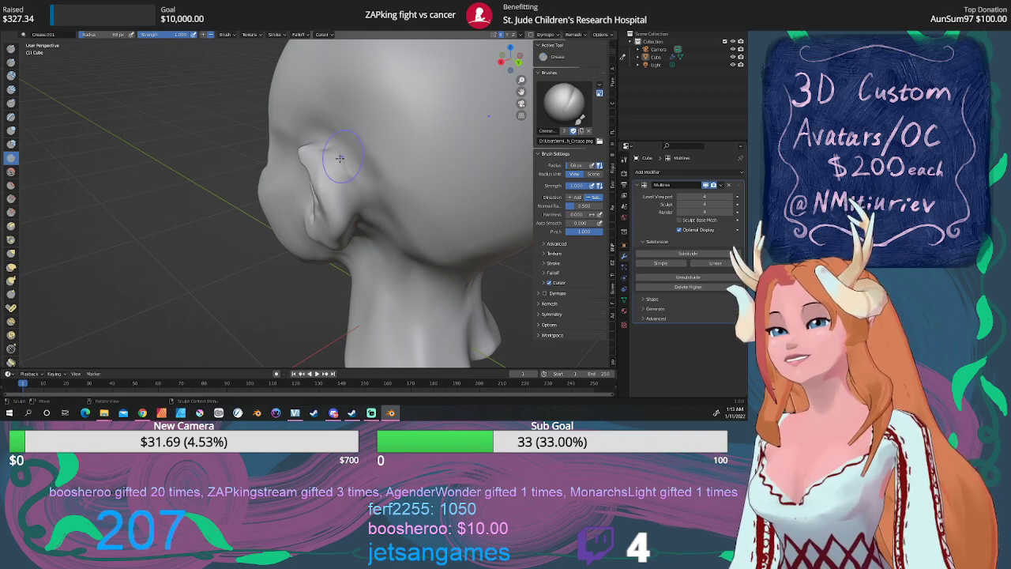
pyautogui.moveTo(337, 157); pyautogui.dragTo(356, 193)
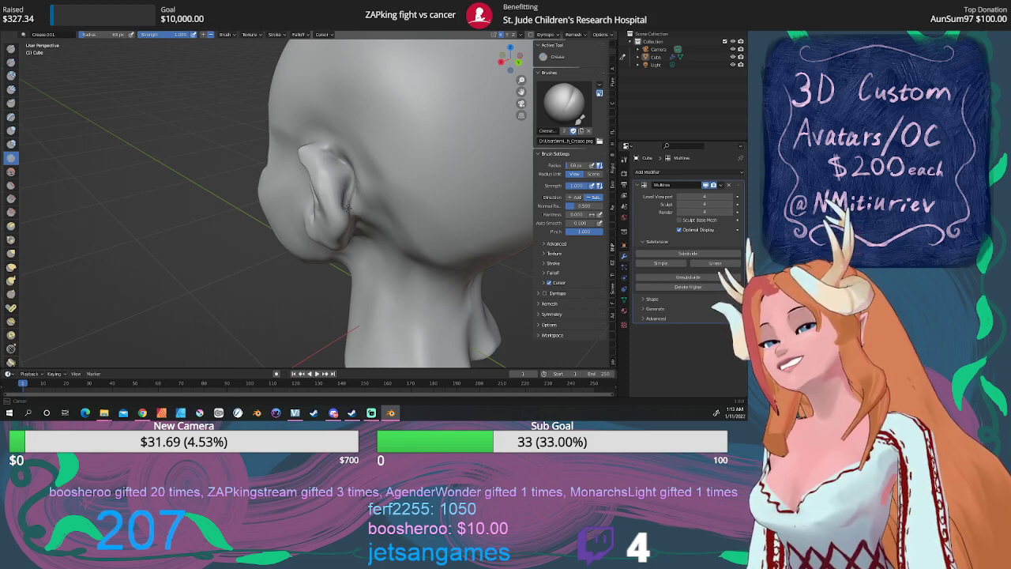
# Smooth the creased surface along the upper back of the ear
pyautogui.hotkey('shift', 's')
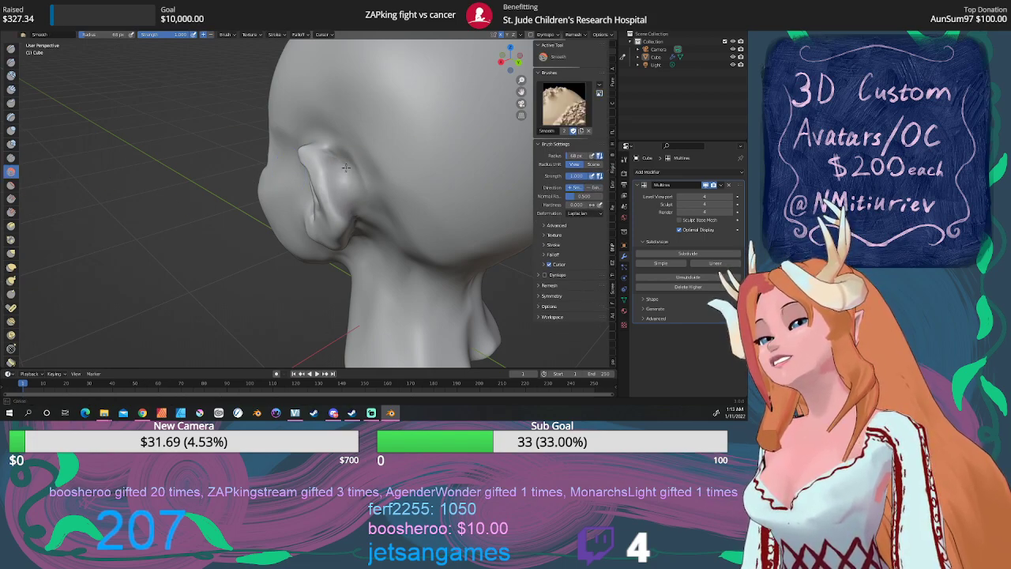
pyautogui.moveTo(345, 167); pyautogui.dragTo(356, 190)
pyautogui.moveTo(340, 154)
pyautogui.mouseDown()
pyautogui.moveTo(328, 169)
pyautogui.moveTo(334, 163)
pyautogui.mouseUp()
# Pull in the ear's rear edge and push the surface behind the earlobe toward the face with Grab
pyautogui.hotkey('shift', 'c')
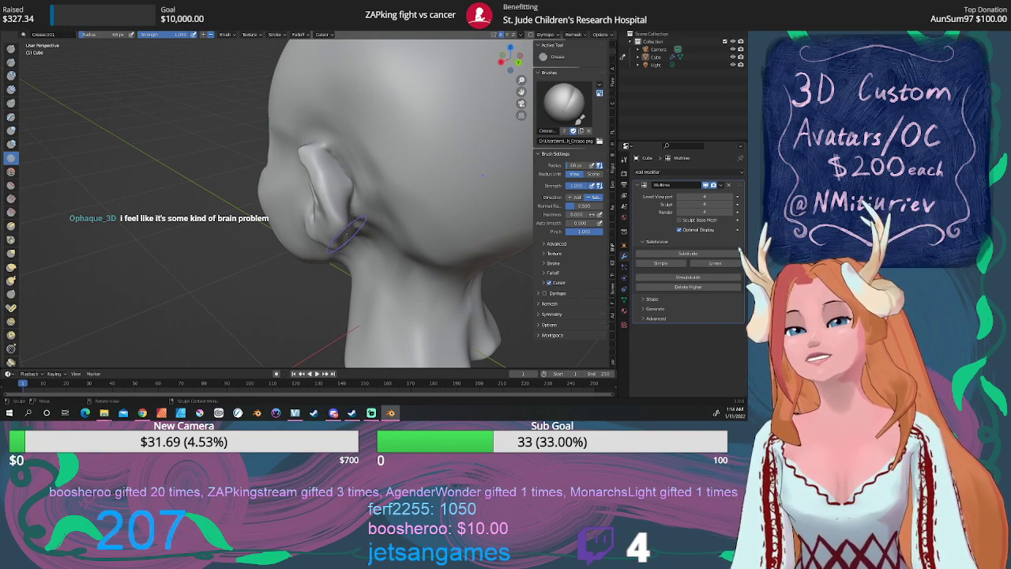
pyautogui.moveTo(352, 234); pyautogui.dragTo(427, 190, button='middle')
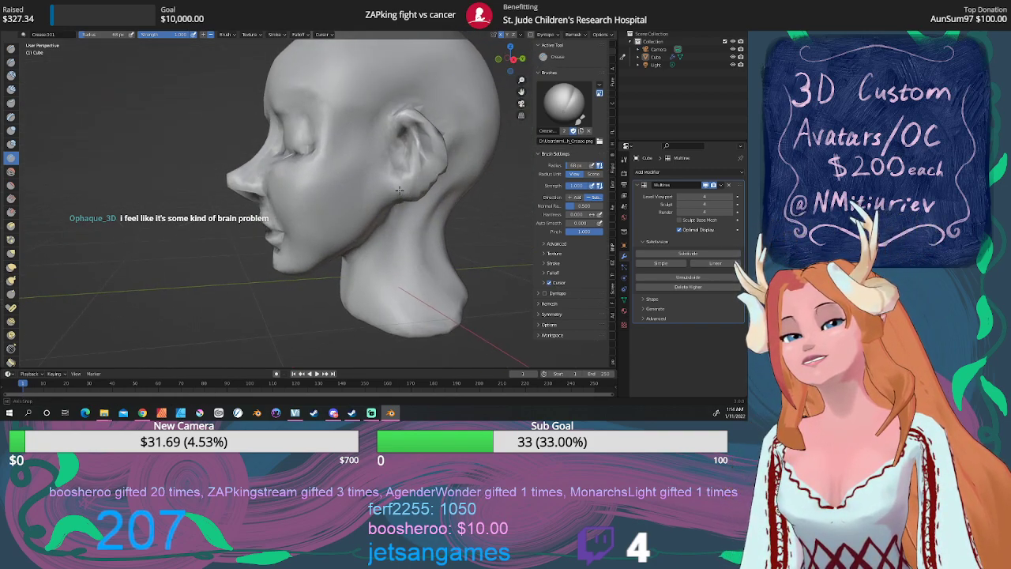
pyautogui.click(11, 254)
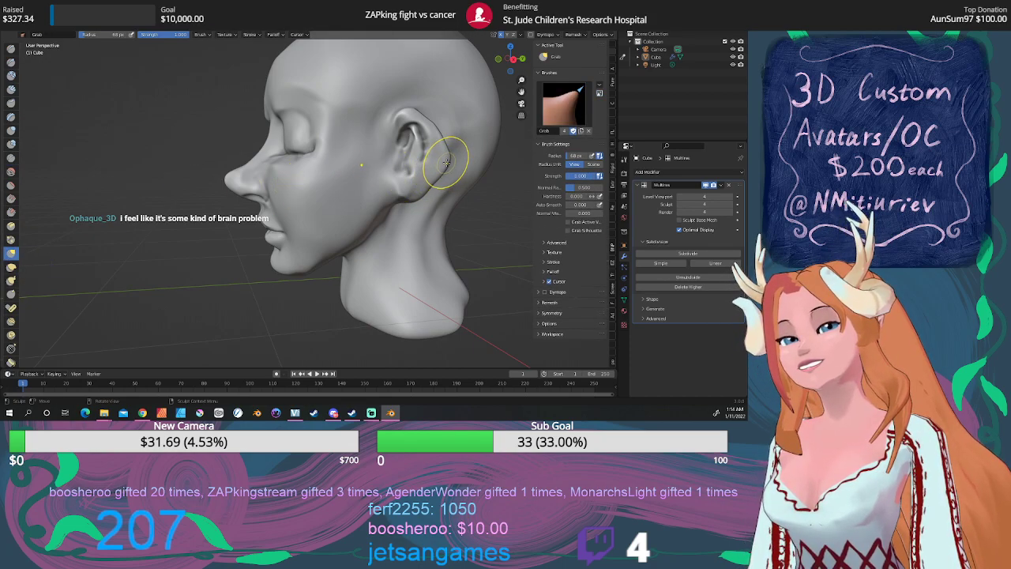
pyautogui.moveTo(439, 160); pyautogui.dragTo(414, 192)
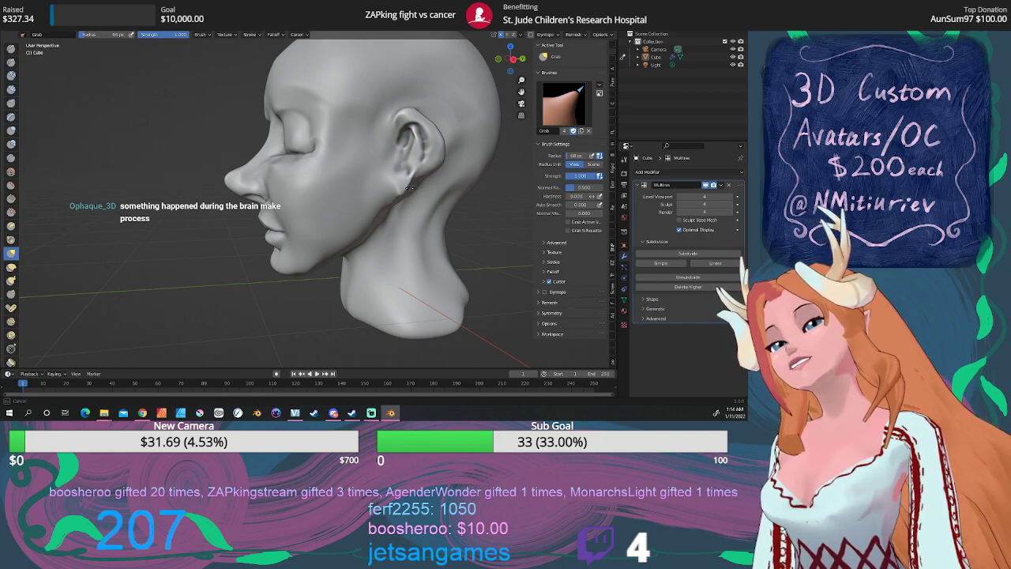
pyautogui.moveTo(408, 188); pyautogui.dragTo(345, 184, button='middle')
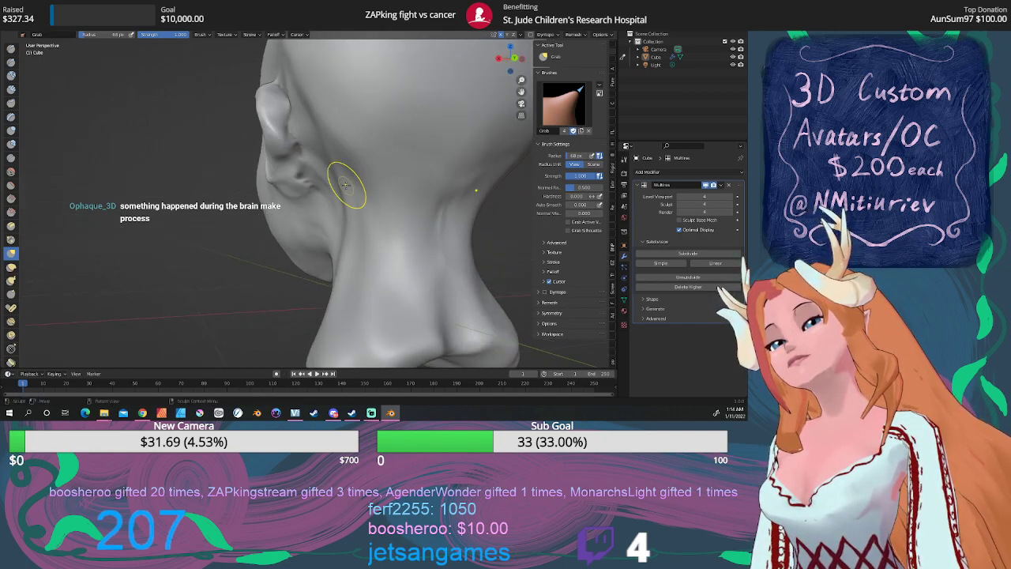
pyautogui.moveTo(345, 184); pyautogui.dragTo(303, 187)
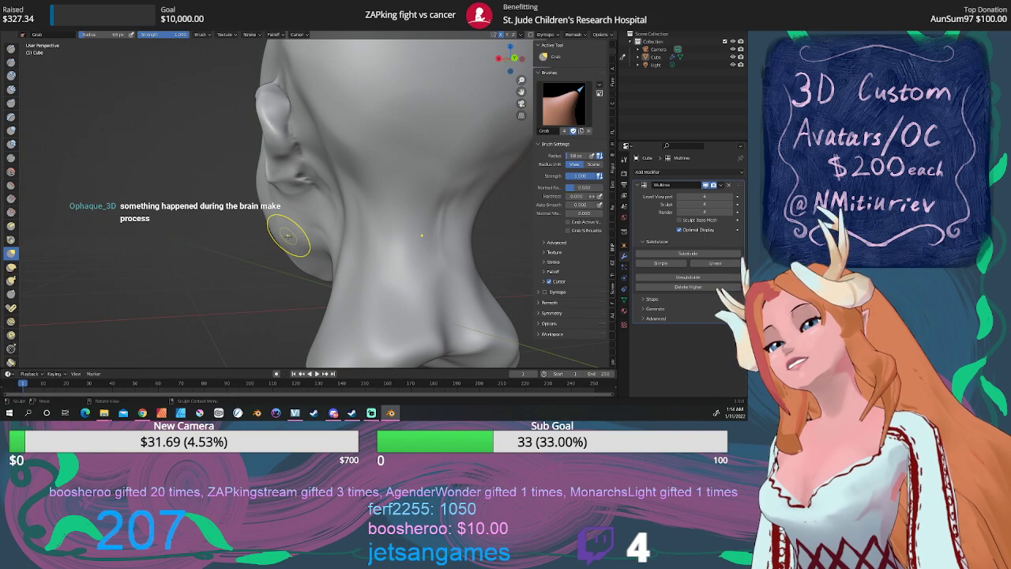
# Crease the junction between the back of the ear and the head, and smooth it down past the earlobe
pyautogui.click(11, 157)
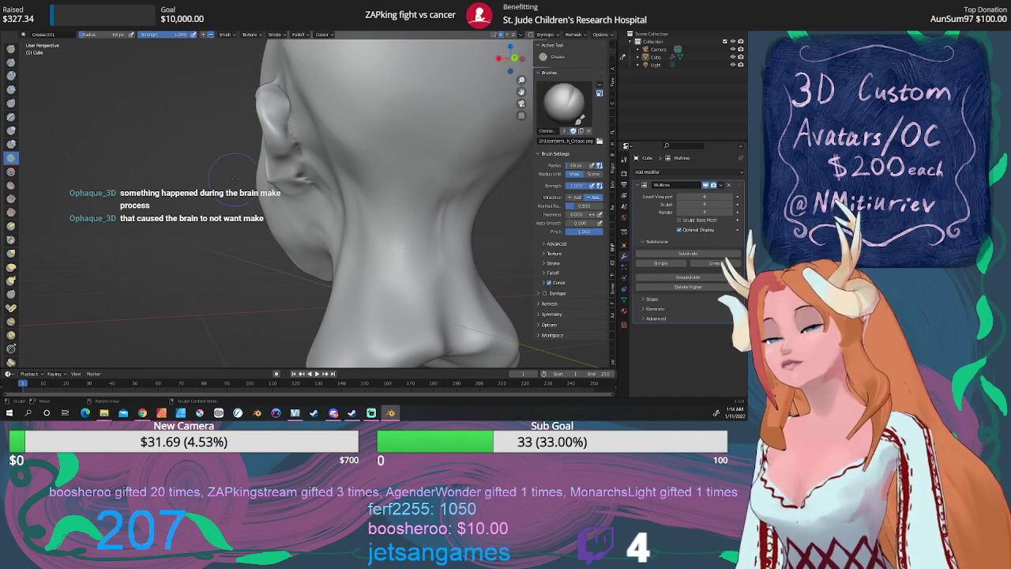
pyautogui.moveTo(294, 139)
pyautogui.mouseDown()
pyautogui.moveTo(292, 180)
pyautogui.moveTo(301, 164)
pyautogui.moveTo(303, 178)
pyautogui.mouseUp()
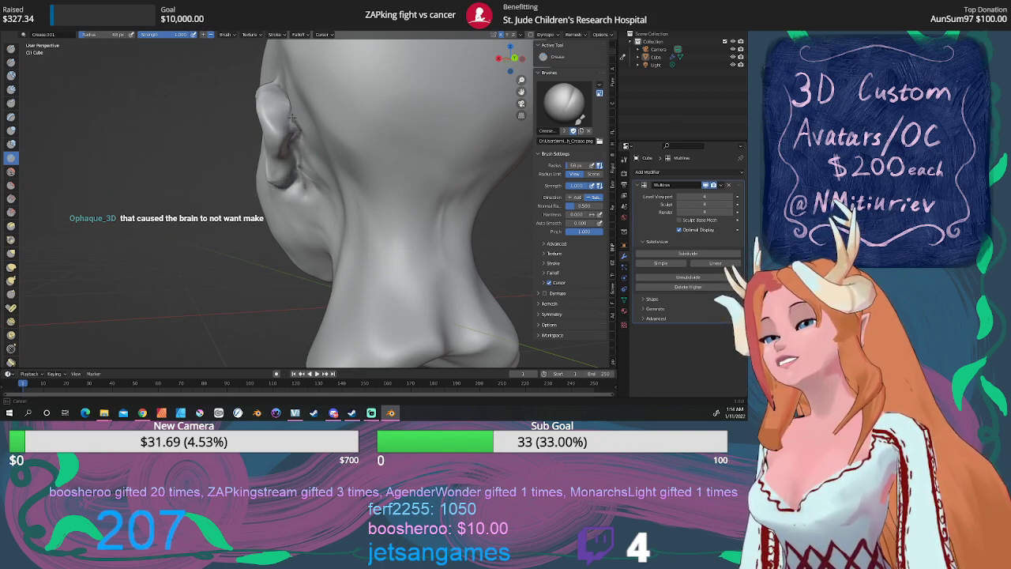
pyautogui.hotkey('shift', 's')
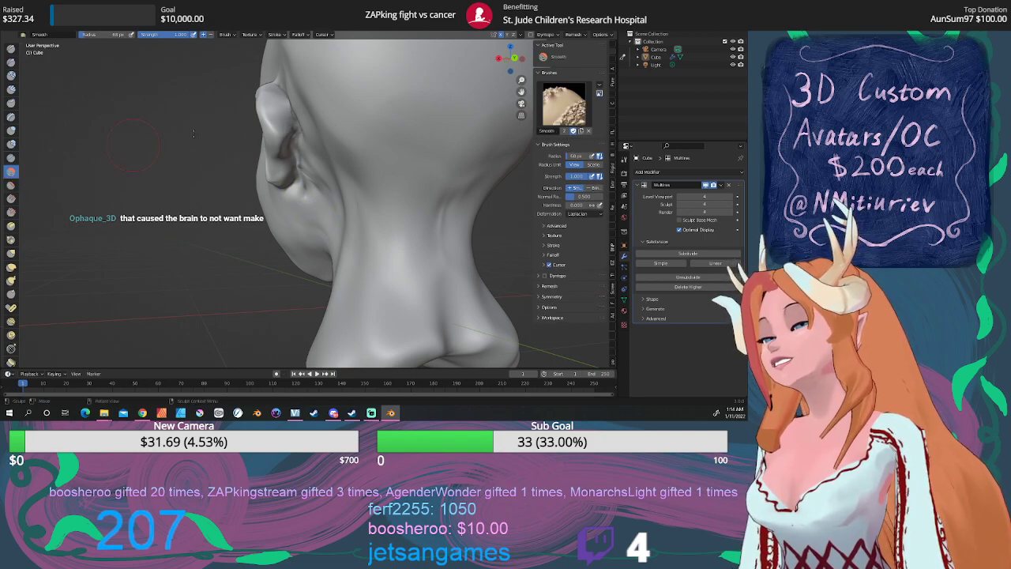
pyautogui.moveTo(297, 129)
pyautogui.mouseDown()
pyautogui.moveTo(299, 180)
pyautogui.moveTo(317, 204)
pyautogui.mouseUp()
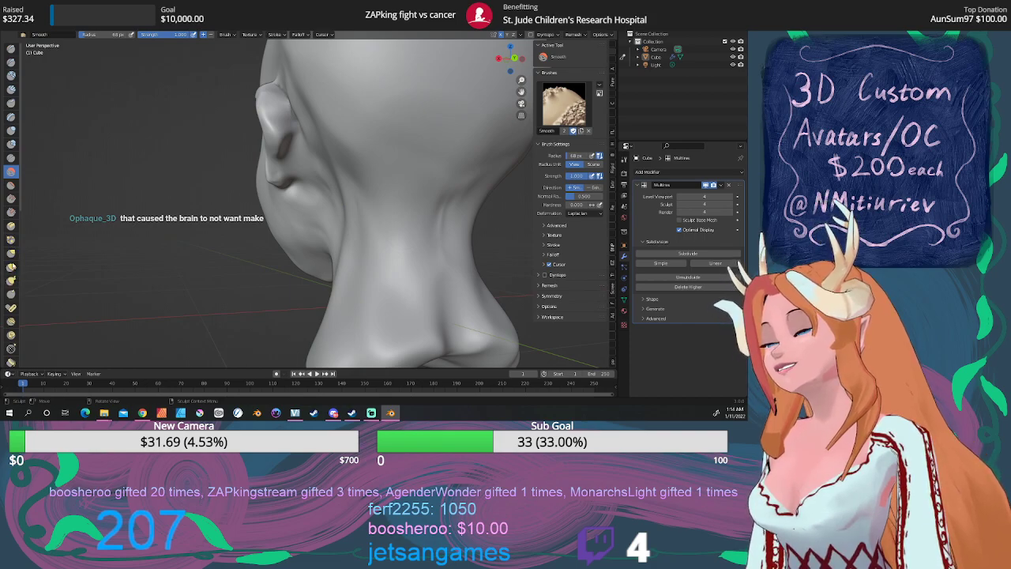
# Sharpen the fold behind the ear with further Crease strokes running down beneath the earlobe
pyautogui.click(11, 157)
pyautogui.moveTo(291, 121)
pyautogui.mouseDown()
pyautogui.moveTo(292, 146)
pyautogui.moveTo(294, 118)
pyautogui.mouseUp()
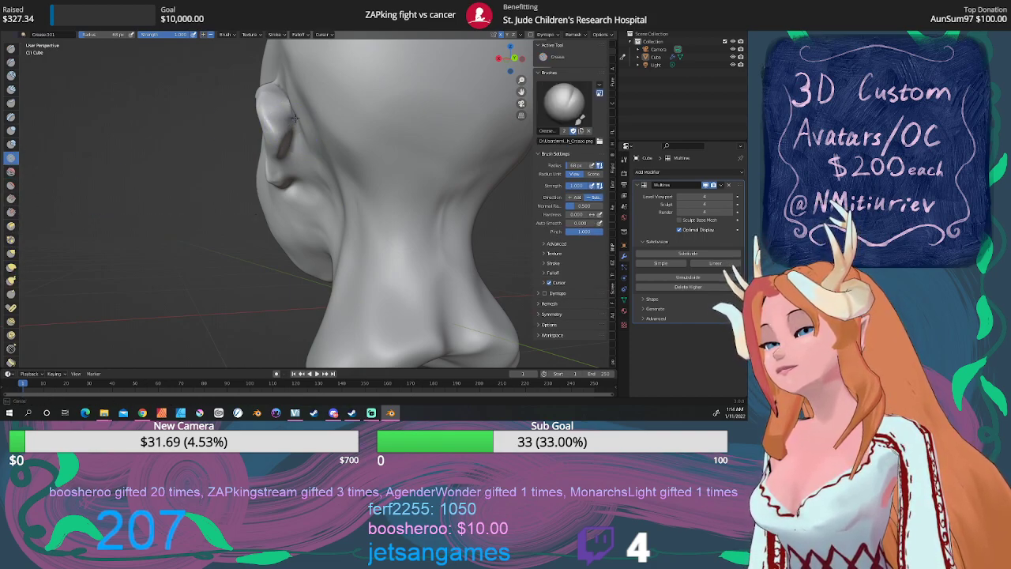
pyautogui.moveTo(294, 153); pyautogui.dragTo(293, 175)
pyautogui.moveTo(294, 163); pyautogui.dragTo(308, 207)
pyautogui.moveTo(307, 204); pyautogui.dragTo(312, 218)
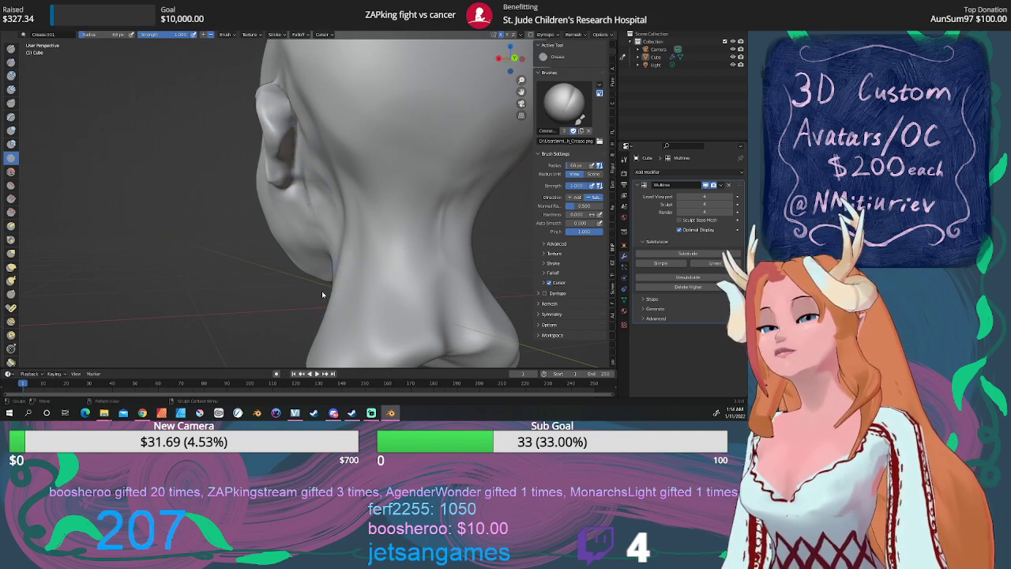
# Indent the nape below the skull base with the Crease brush and smooth the back of the neck
pyautogui.scroll(-2, 324, 289)
pyautogui.moveTo(395, 283)
pyautogui.mouseDown(button='middle')
pyautogui.moveTo(406, 276)
pyautogui.moveTo(403, 254)
pyautogui.moveTo(386, 230)
pyautogui.moveTo(400, 234)
pyautogui.moveTo(397, 226)
pyautogui.moveTo(349, 243)
pyautogui.moveTo(389, 253)
pyautogui.moveTo(361, 269)
pyautogui.mouseUp(button='middle')
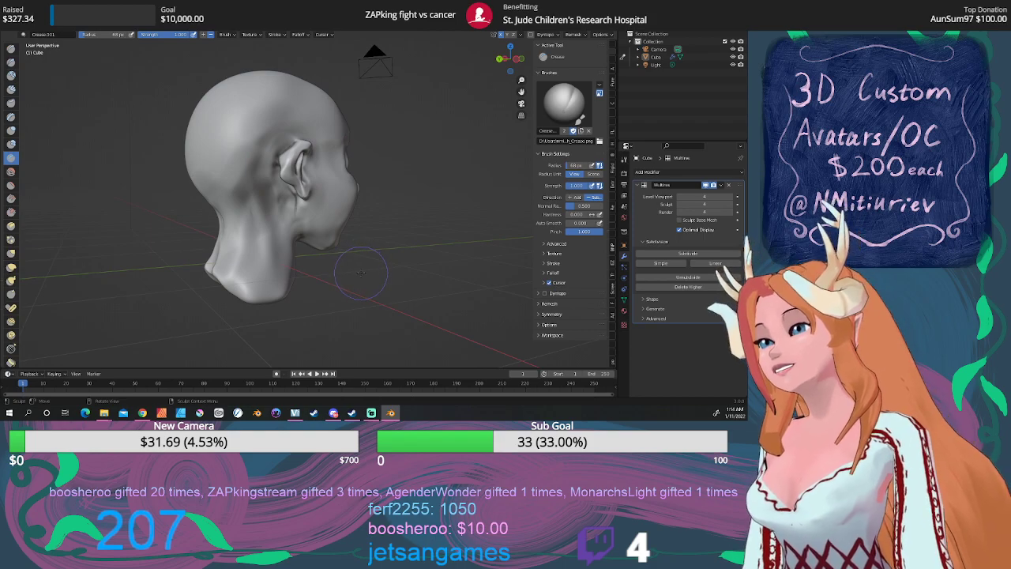
pyautogui.moveTo(230, 219); pyautogui.dragTo(224, 220)
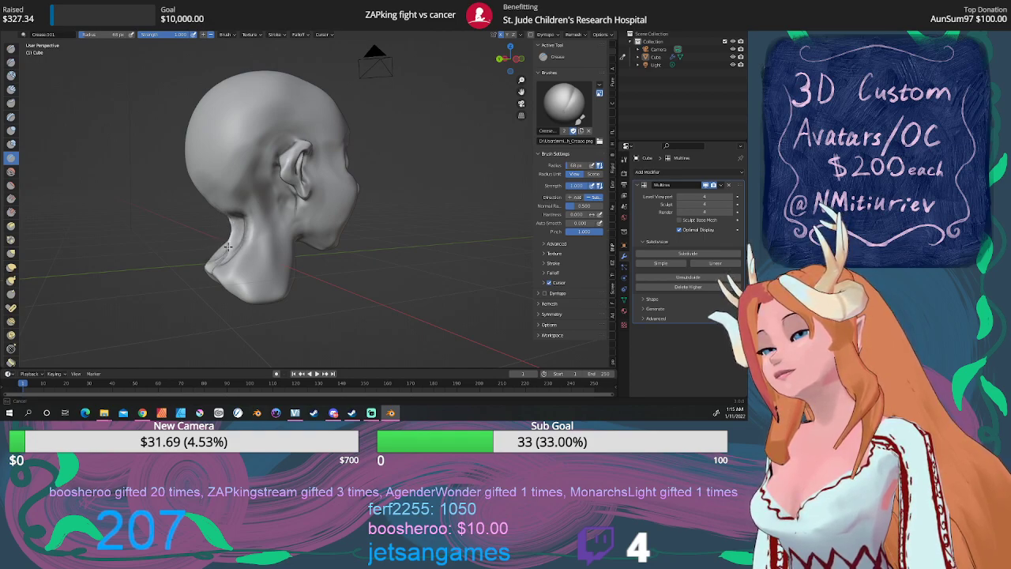
pyautogui.press('s')
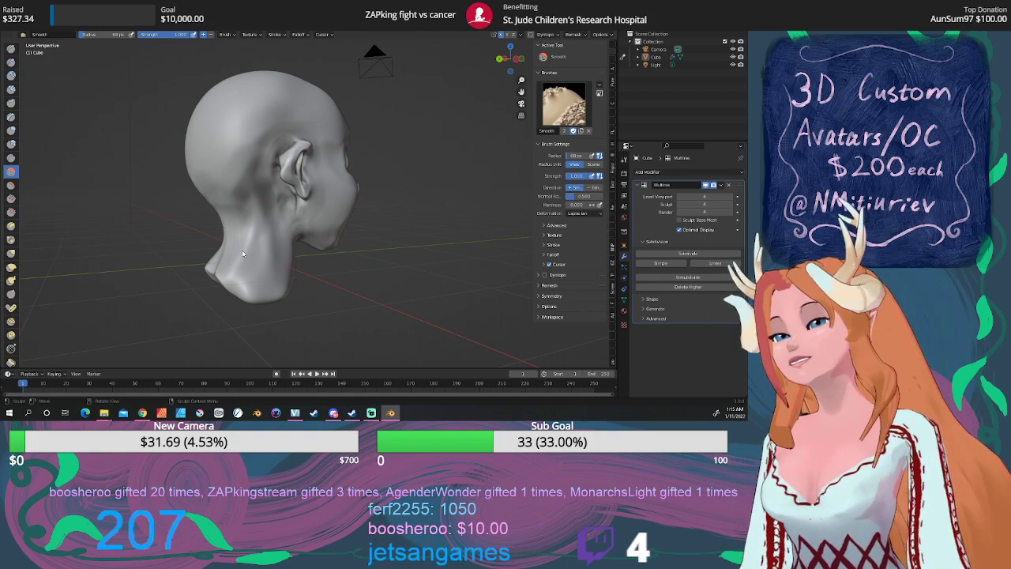
# Reshape the back of the neck below the ear with Grab in the right side view and smooth it
pyautogui.press('KP_3')
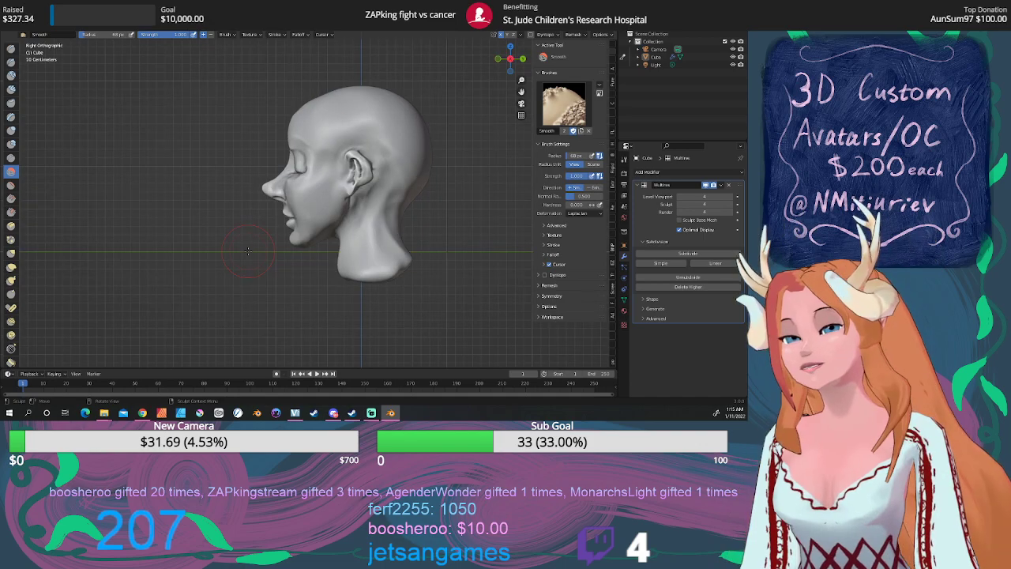
pyautogui.scroll(2, 320, 244)
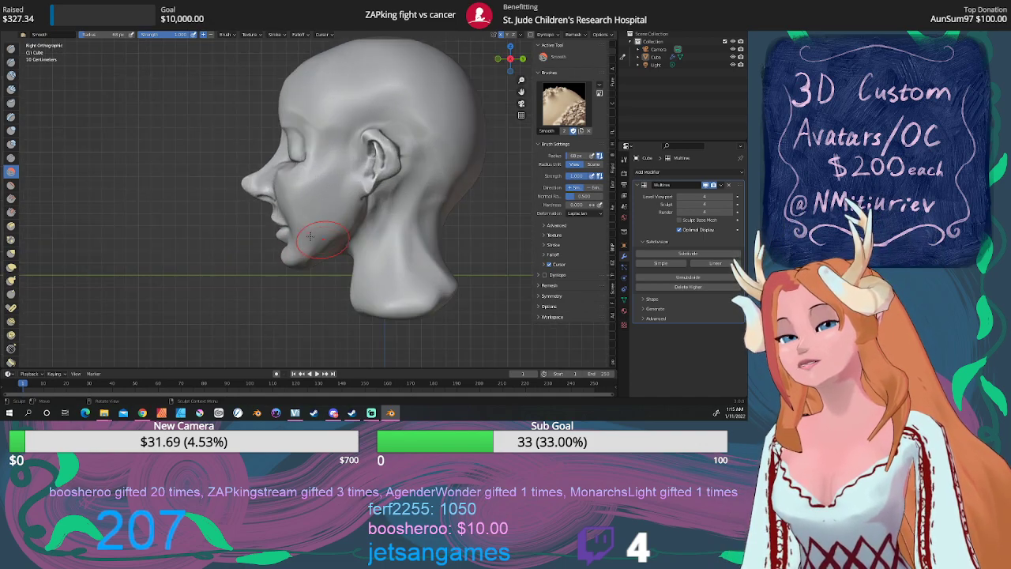
pyautogui.click(11, 252)
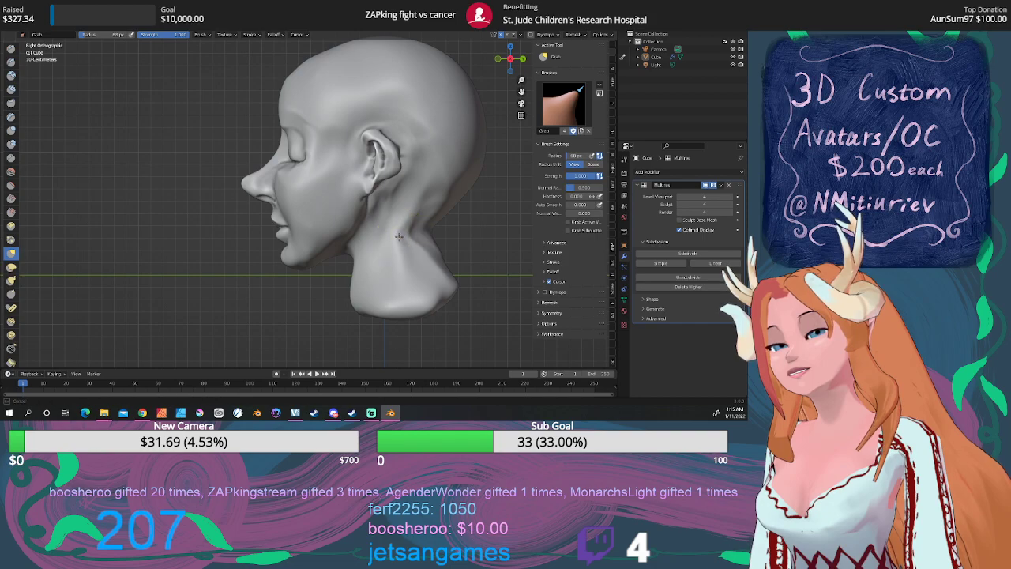
pyautogui.click(11, 172)
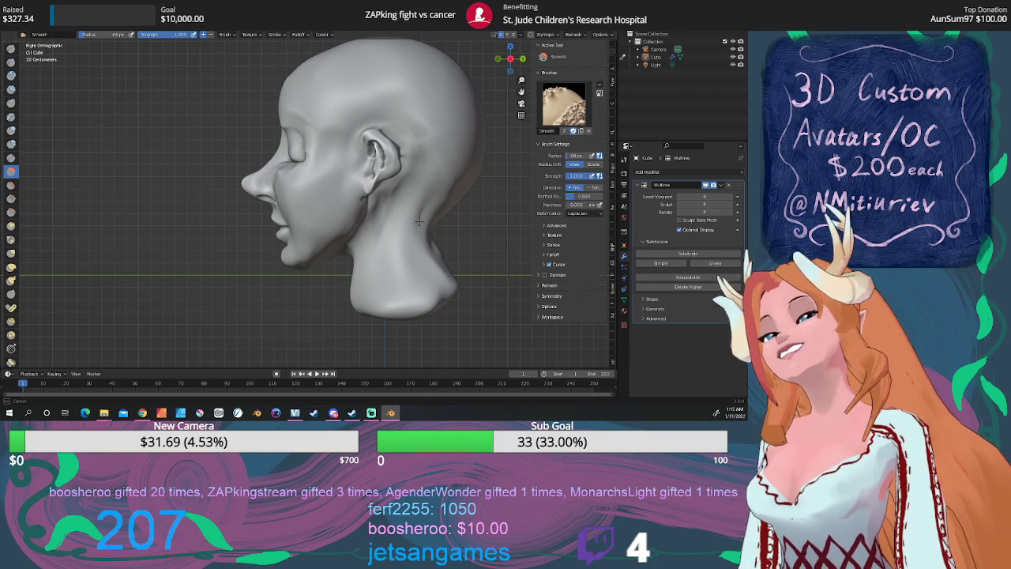
# Push the front of the neck base backward with the Grab brush from the side
pyautogui.moveTo(382, 272); pyautogui.dragTo(379, 173, button='middle')
pyautogui.scroll(-3, 381, 254)
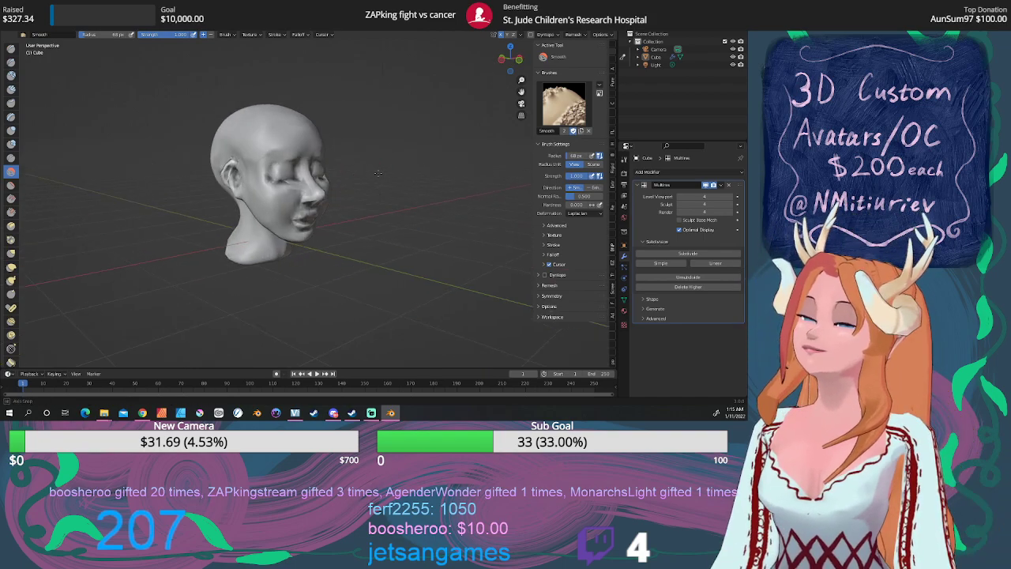
pyautogui.moveTo(296, 267)
pyautogui.mouseDown(button='middle')
pyautogui.moveTo(324, 226)
pyautogui.moveTo(343, 224)
pyautogui.moveTo(309, 254)
pyautogui.mouseUp(button='middle')
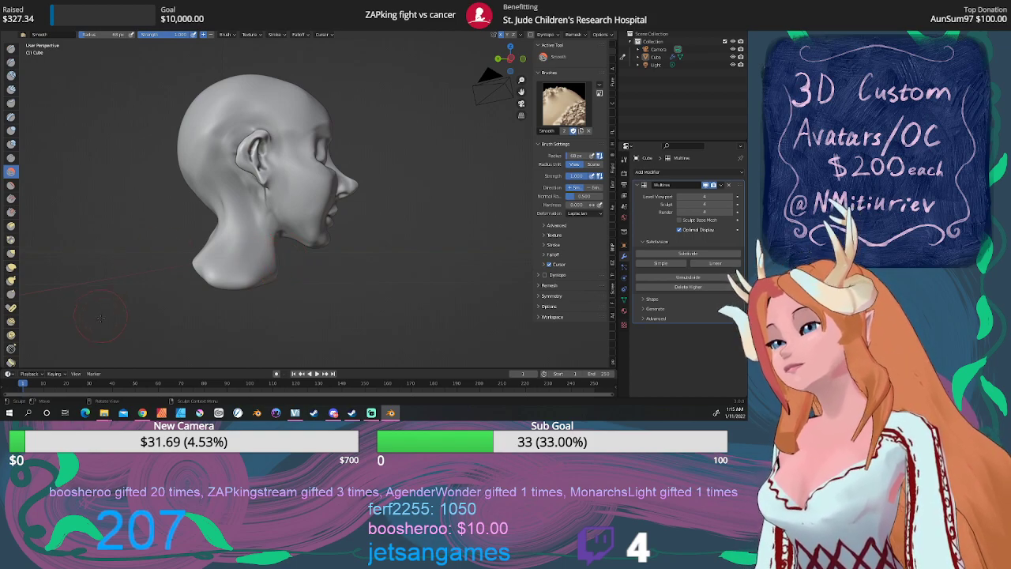
pyautogui.click(11, 253)
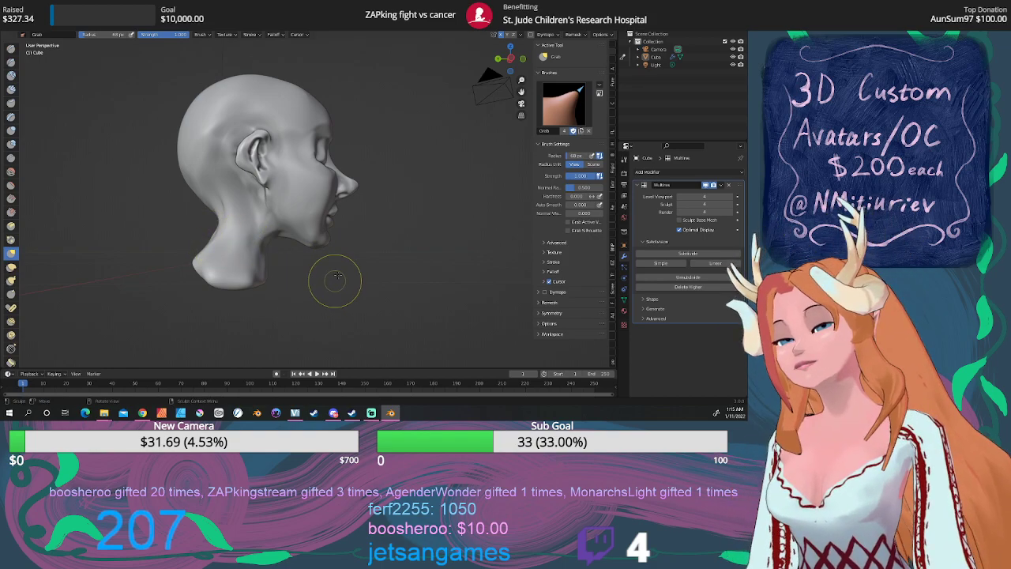
pyautogui.moveTo(334, 277); pyautogui.dragTo(294, 264, button='middle')
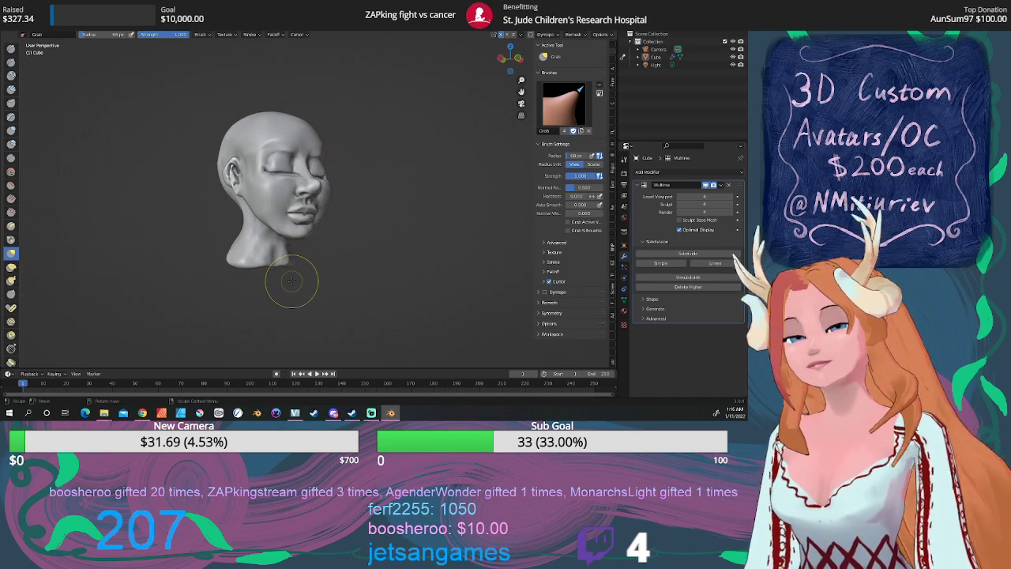
# Extend the base of the neck downward and backward with the Grab brush
pyautogui.press('KP_3')
pyautogui.moveTo(295, 282); pyautogui.dragTo(354, 279, button='middle')
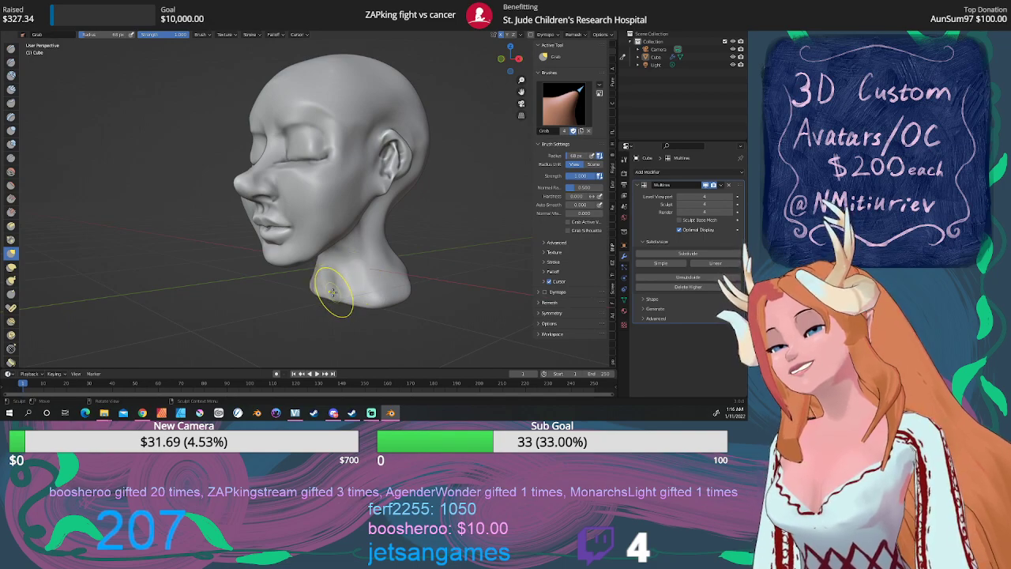
pyautogui.moveTo(318, 307)
pyautogui.mouseDown()
pyautogui.moveTo(316, 326)
pyautogui.moveTo(353, 315)
pyautogui.moveTo(329, 327)
pyautogui.moveTo(382, 309)
pyautogui.moveTo(387, 294)
pyautogui.moveTo(419, 295)
pyautogui.moveTo(412, 275)
pyautogui.moveTo(428, 283)
pyautogui.mouseUp()
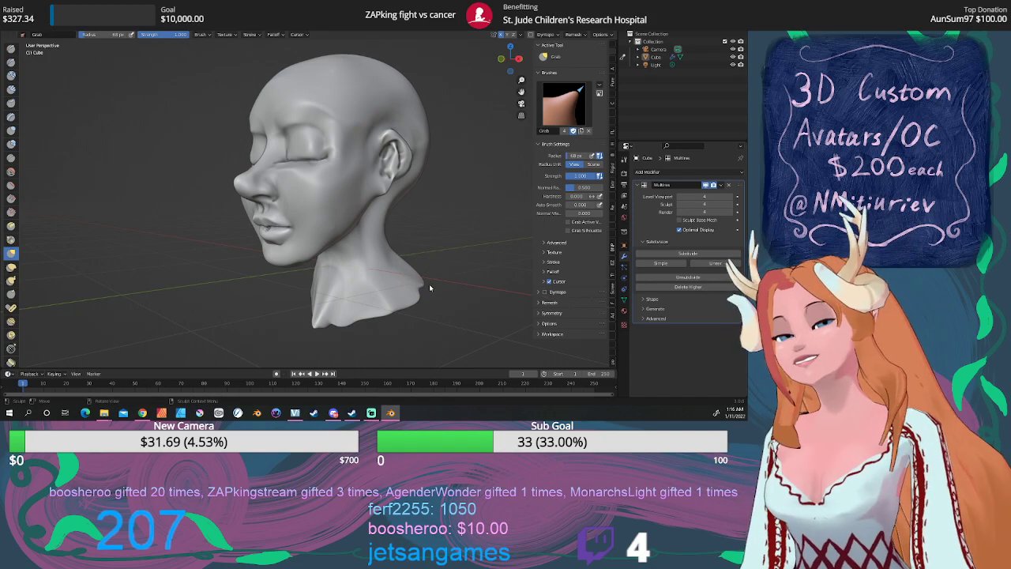
pyautogui.moveTo(392, 285); pyautogui.dragTo(388, 275, button='middle')
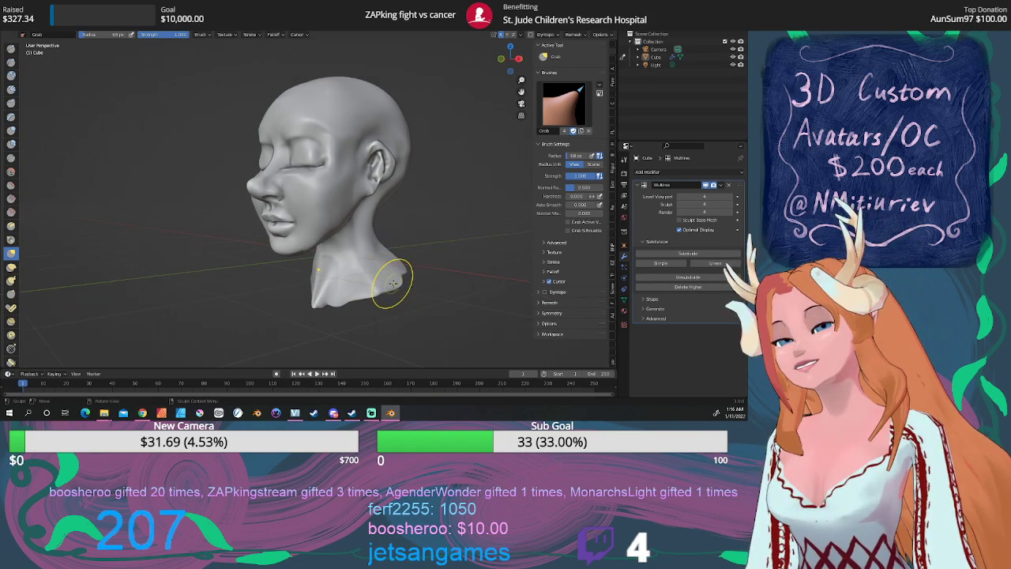
# Pull the sides of the neck base outward with the Grab brush to form symmetrical shoulders
pyautogui.press('KP_1')
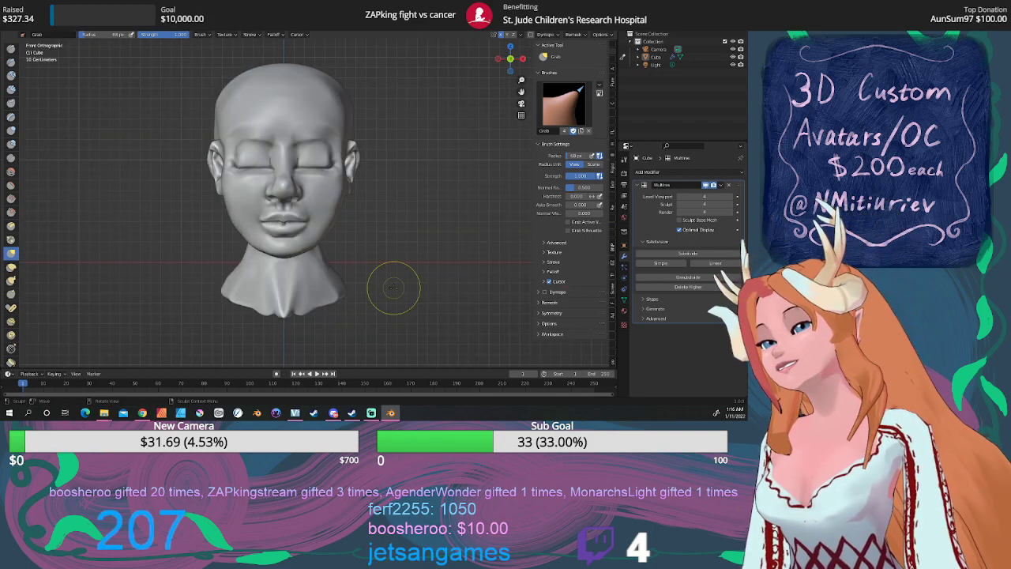
pyautogui.moveTo(230, 283); pyautogui.dragTo(196, 287)
pyautogui.hotkey('ctrl', 'z')
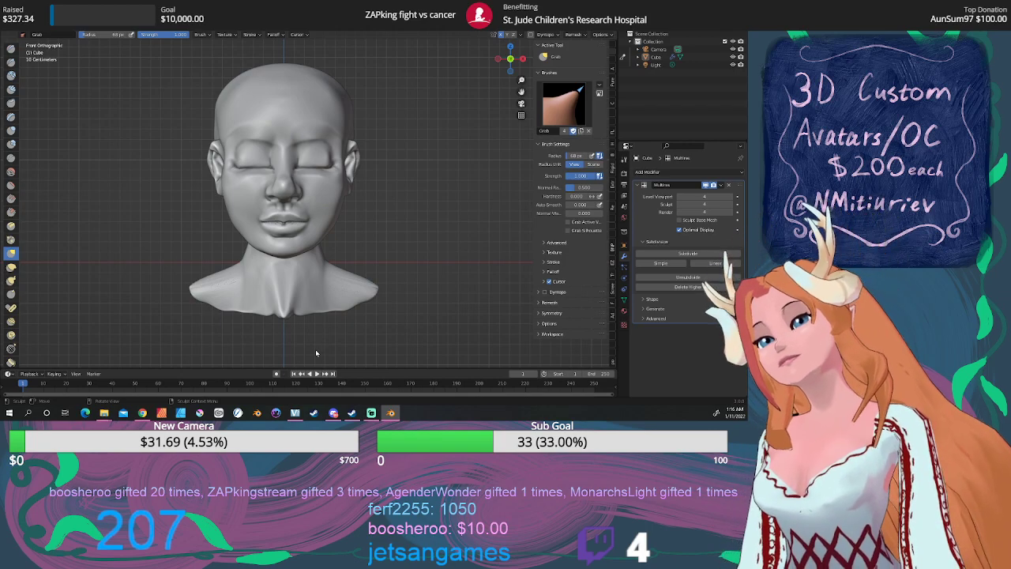
# Smooth the sharp ridge running down the front of the neck with the Smooth brush
pyautogui.moveTo(355, 255); pyautogui.dragTo(409, 249, button='middle')
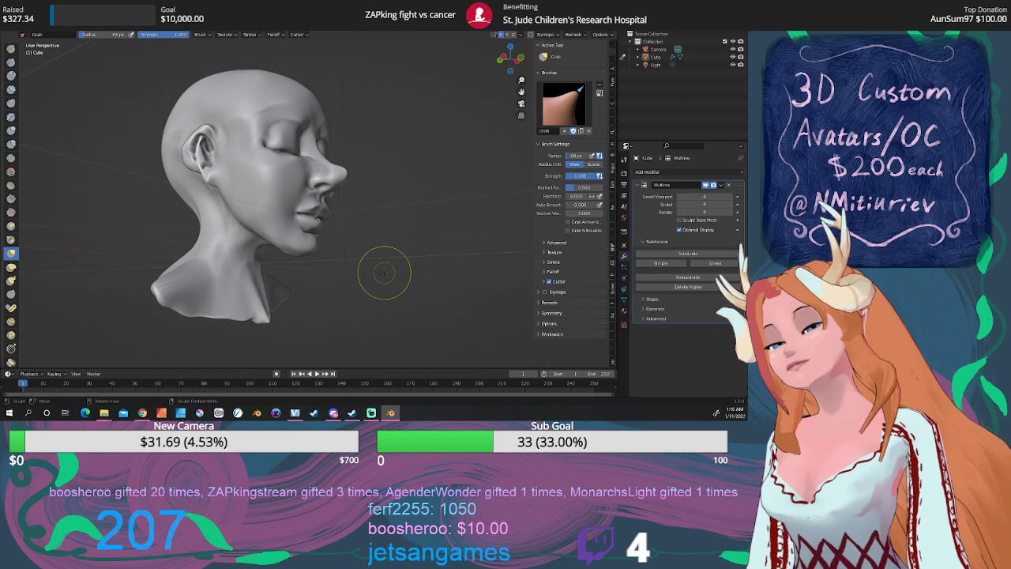
pyautogui.hotkey('shift', 's')
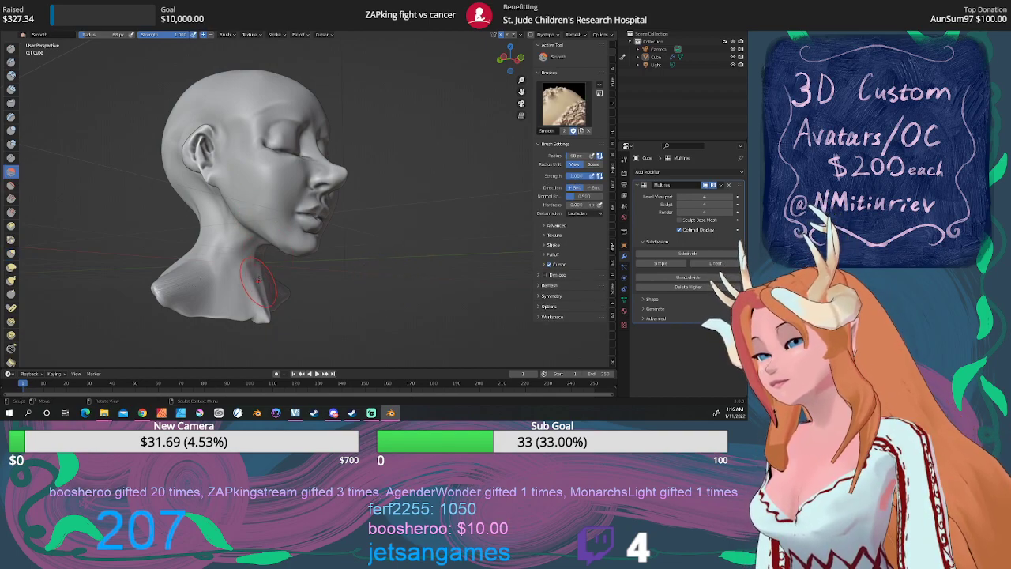
pyautogui.moveTo(259, 280); pyautogui.dragTo(249, 283)
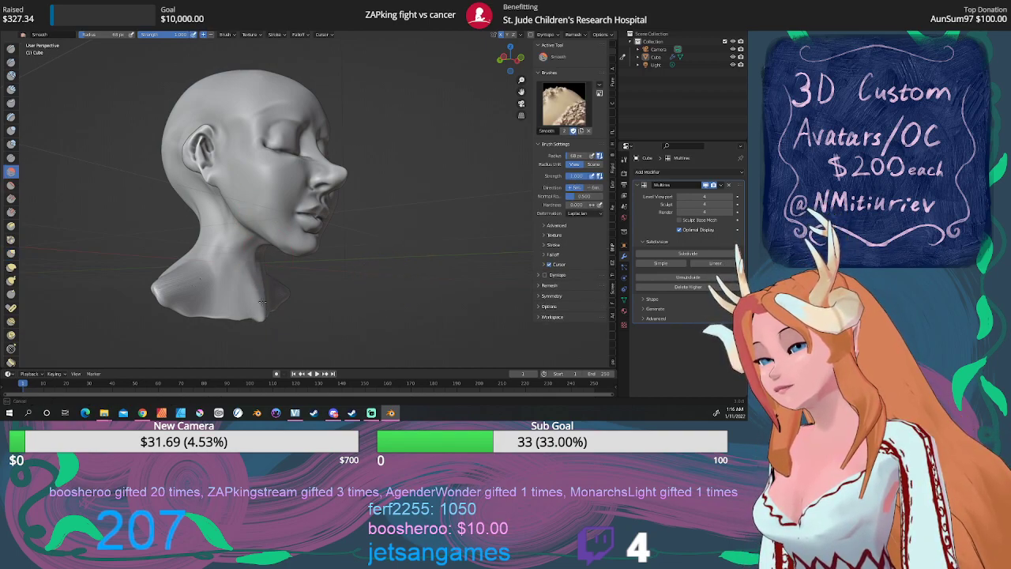
pyautogui.moveTo(260, 303); pyautogui.dragTo(263, 310)
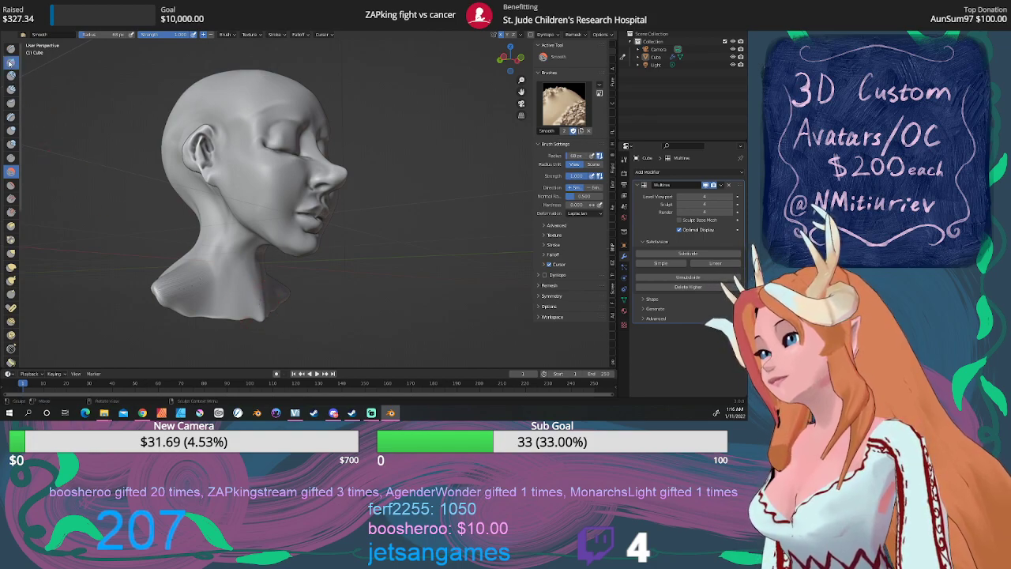
# Carve a muscle line along the side of the neck with the Draw Sharp brush and soften it with Smooth
pyautogui.click(10, 62)
pyautogui.moveTo(221, 269); pyautogui.dragTo(235, 288)
pyautogui.moveTo(235, 290)
pyautogui.mouseDown()
pyautogui.moveTo(228, 234)
pyautogui.moveTo(237, 297)
pyautogui.moveTo(230, 242)
pyautogui.moveTo(235, 292)
pyautogui.moveTo(267, 320)
pyautogui.moveTo(249, 305)
pyautogui.moveTo(229, 250)
pyautogui.moveTo(227, 292)
pyautogui.mouseUp()
pyautogui.click(11, 171)
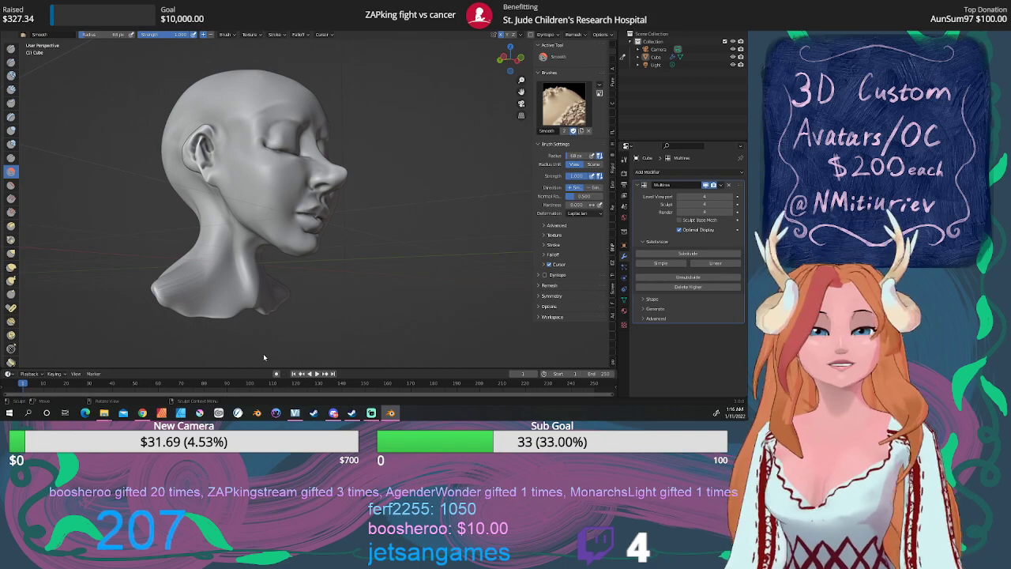
# Smooth the throat and the uneven lower edge of the bust from the front view
pyautogui.moveTo(264, 358)
pyautogui.mouseDown(button='middle')
pyautogui.moveTo(272, 314)
pyautogui.moveTo(266, 341)
pyautogui.mouseUp(button='middle')
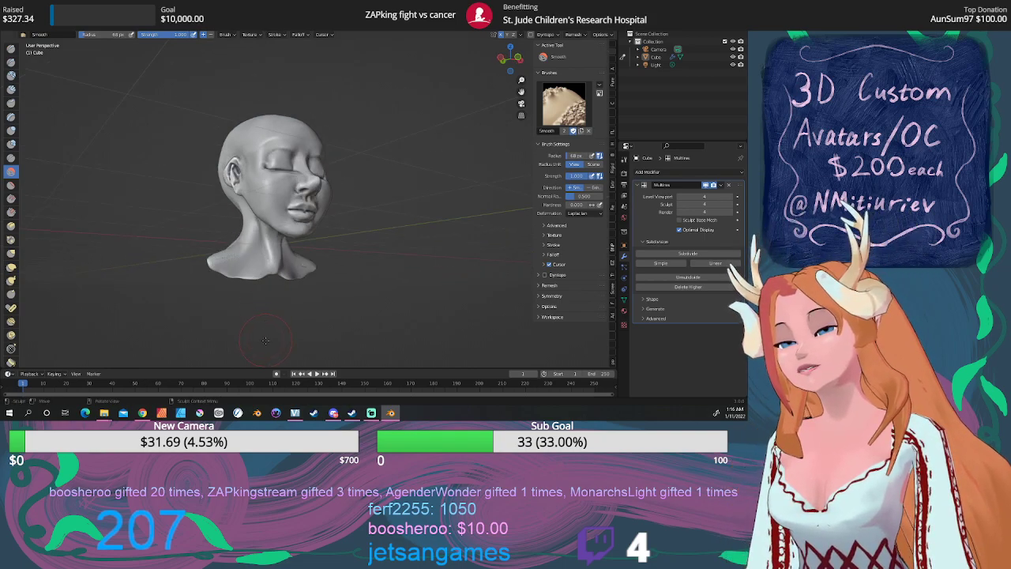
pyautogui.press('KP_1')
pyautogui.scroll(3, 292, 284)
pyautogui.scroll(2, 293, 284)
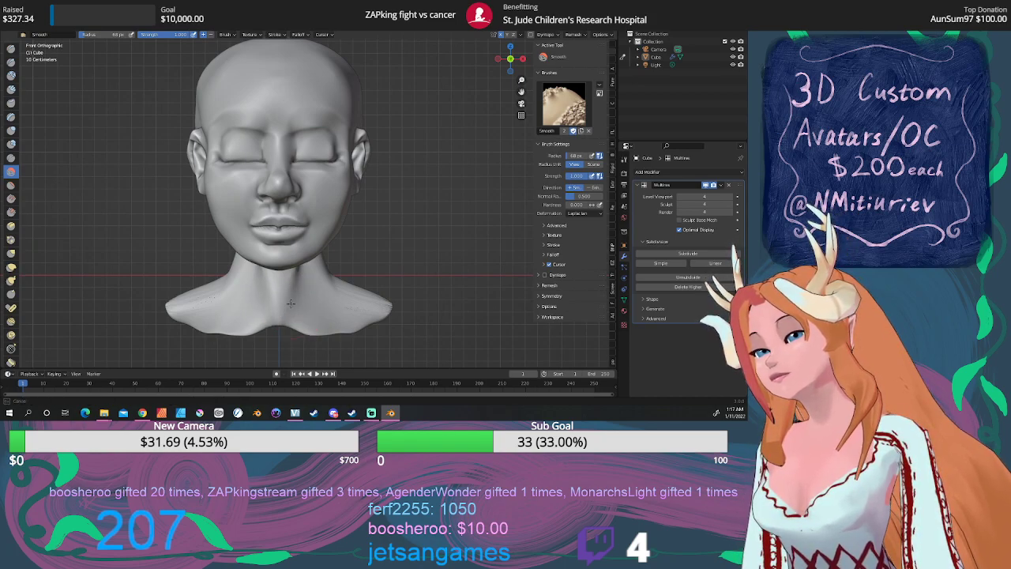
pyautogui.moveTo(291, 303)
pyautogui.mouseDown()
pyautogui.moveTo(256, 323)
pyautogui.moveTo(265, 301)
pyautogui.mouseUp()
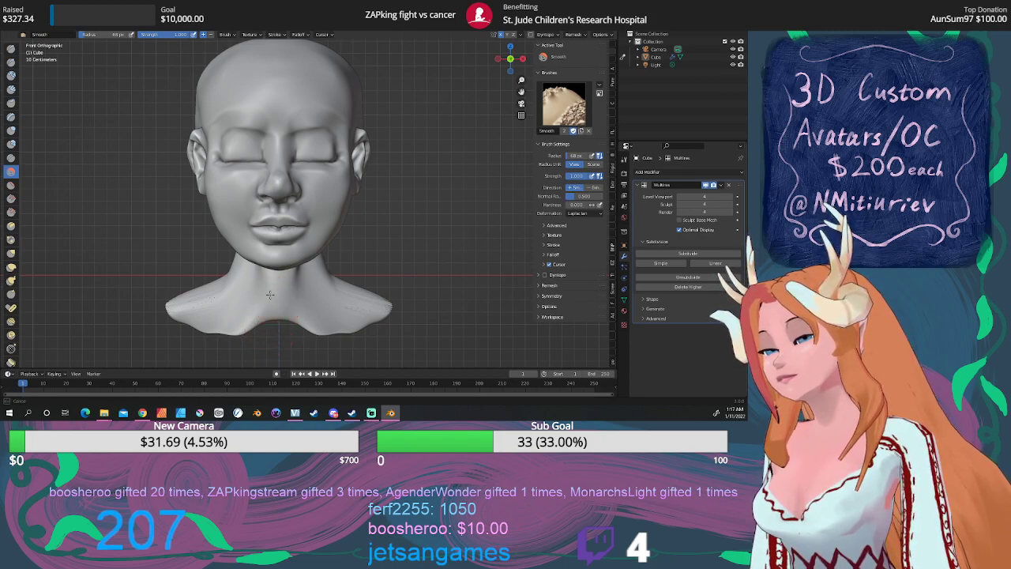
pyautogui.moveTo(263, 301)
pyautogui.mouseDown()
pyautogui.moveTo(253, 324)
pyautogui.moveTo(228, 338)
pyautogui.mouseUp()
# Pull the lower edge of the shoulders down with the Grab brush and smooth the shoulder ends
pyautogui.click(11, 253)
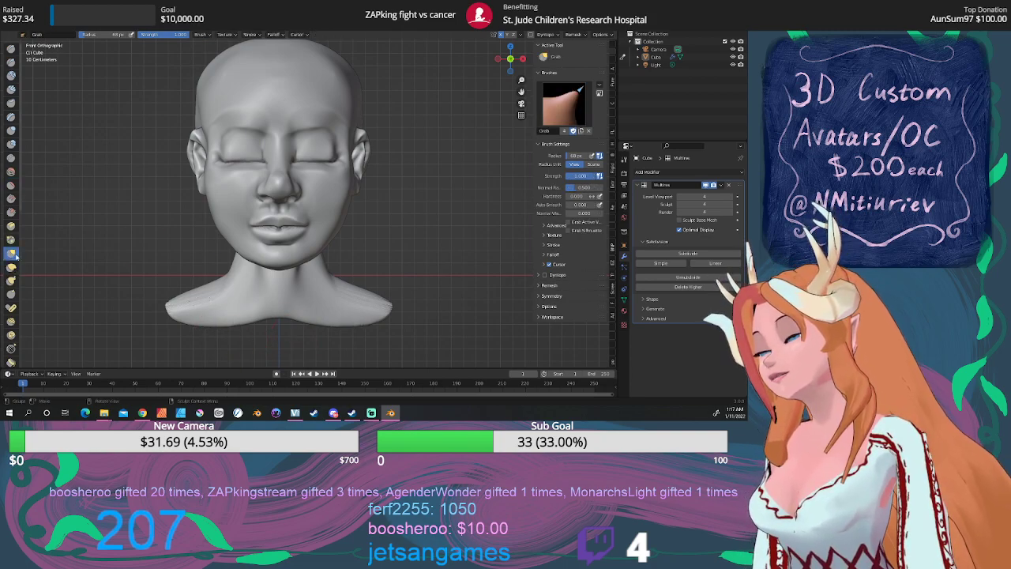
pyautogui.moveTo(276, 324)
pyautogui.mouseDown()
pyautogui.moveTo(237, 330)
pyautogui.moveTo(200, 317)
pyautogui.moveTo(192, 332)
pyautogui.moveTo(195, 312)
pyautogui.moveTo(190, 332)
pyautogui.moveTo(178, 325)
pyautogui.mouseUp()
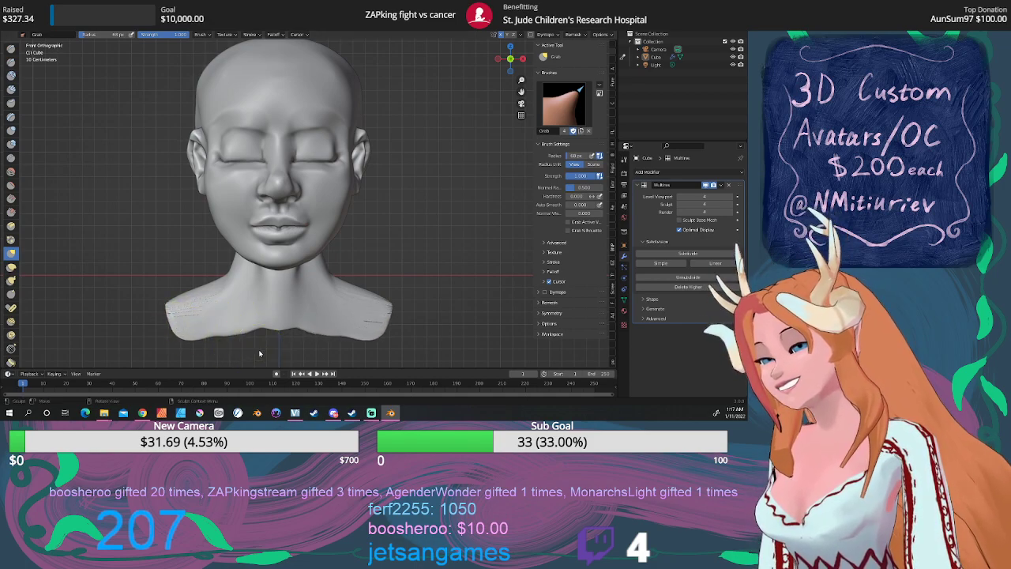
pyautogui.click(11, 171)
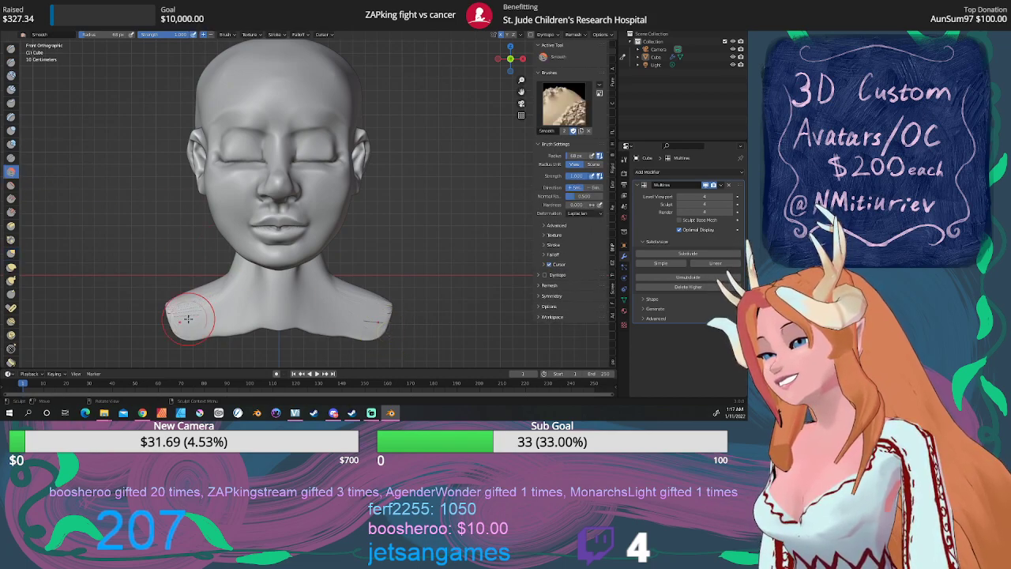
pyautogui.moveTo(195, 303)
pyautogui.mouseDown()
pyautogui.moveTo(208, 305)
pyautogui.moveTo(184, 305)
pyautogui.moveTo(224, 273)
pyautogui.moveTo(206, 290)
pyautogui.mouseUp()
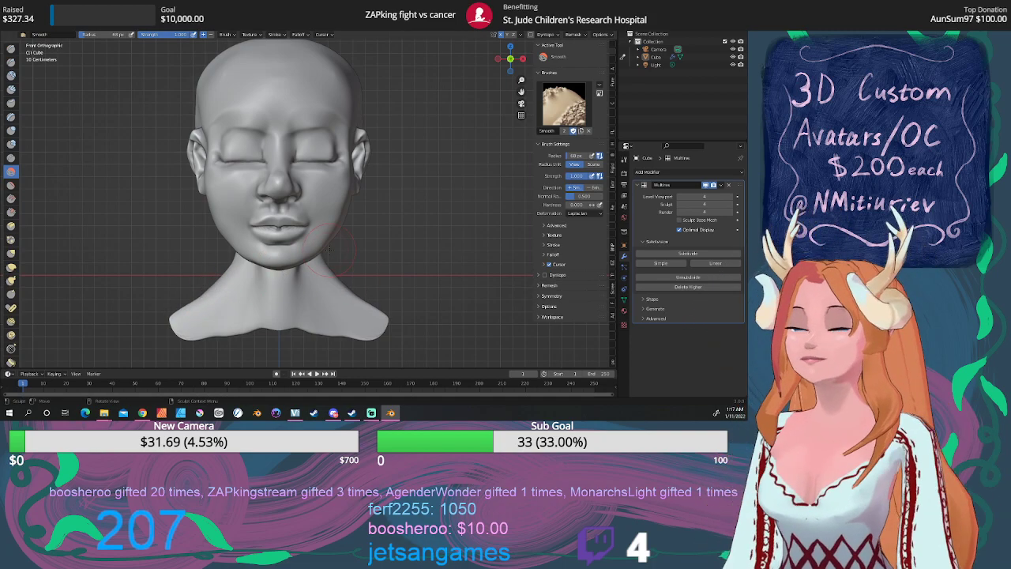
# Sculpt volume on the side of the neck and shoulder with the Draw brush and smooth the strokes
pyautogui.moveTo(329, 249)
pyautogui.mouseDown(button='middle')
pyautogui.moveTo(346, 241)
pyautogui.moveTo(363, 261)
pyautogui.moveTo(514, 274)
pyautogui.moveTo(387, 227)
pyautogui.moveTo(308, 249)
pyautogui.mouseUp(button='middle')
pyautogui.scroll(-4, 419, 265)
pyautogui.scroll(3, 308, 249)
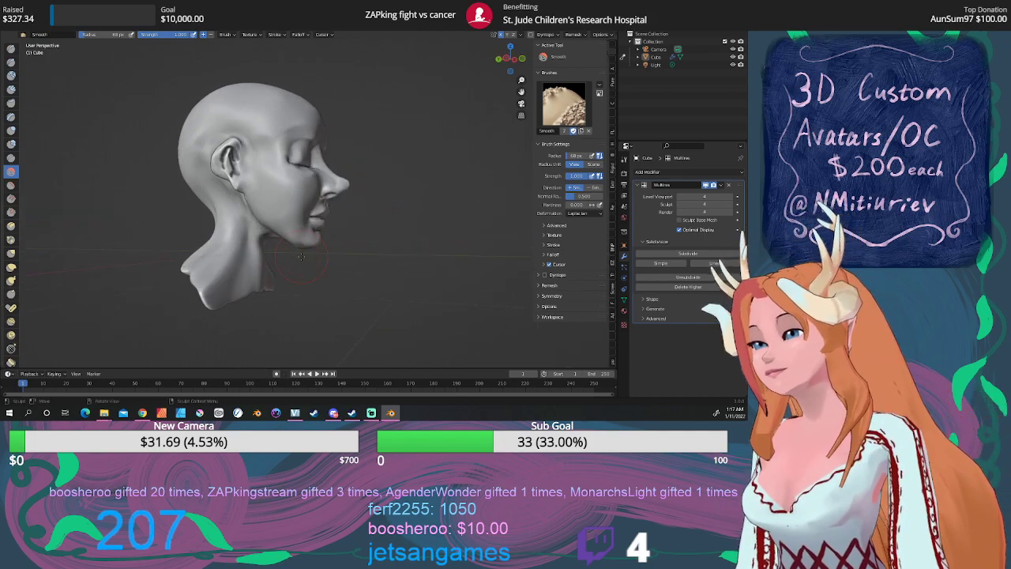
pyautogui.click(11, 63)
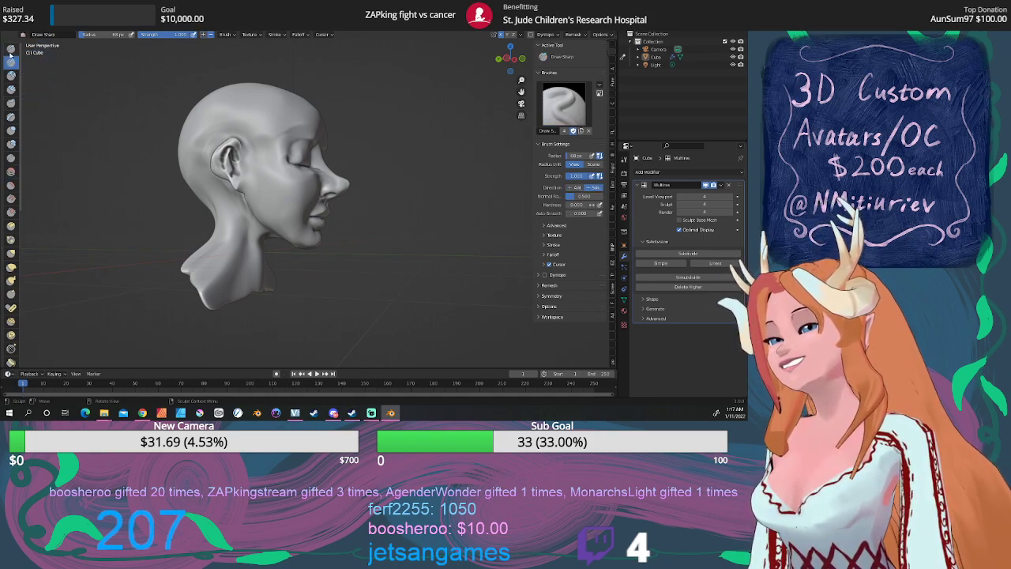
pyautogui.click(11, 49)
pyautogui.moveTo(246, 285)
pyautogui.mouseDown()
pyautogui.moveTo(244, 277)
pyautogui.moveTo(233, 296)
pyautogui.moveTo(238, 257)
pyautogui.moveTo(240, 276)
pyautogui.moveTo(221, 294)
pyautogui.moveTo(235, 292)
pyautogui.moveTo(247, 272)
pyautogui.mouseUp()
pyautogui.click(11, 173)
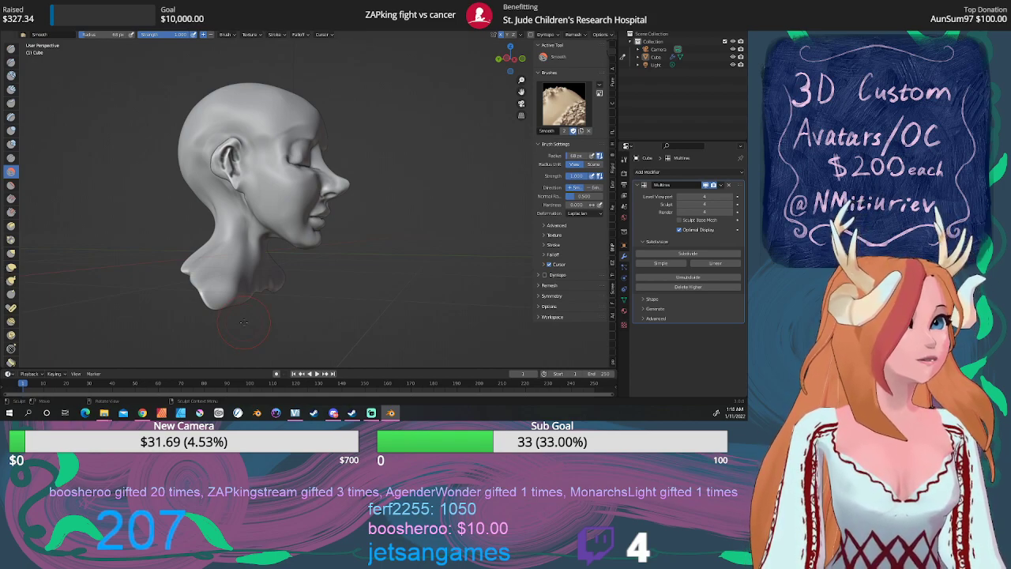
# Try the Flatten brush on the back of the neck below the ear, and undo the strokes
pyautogui.moveTo(285, 281); pyautogui.dragTo(325, 275, button='middle')
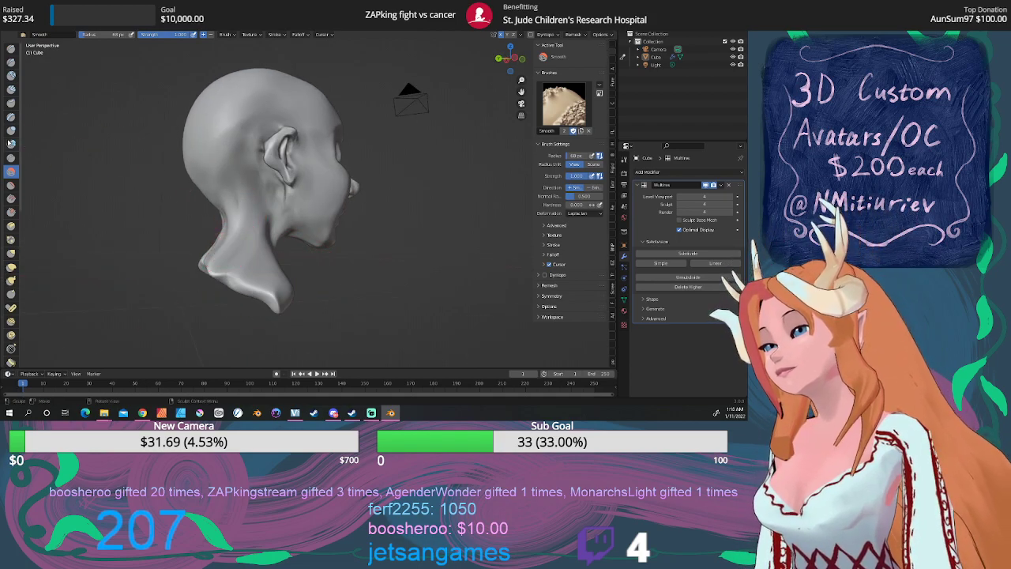
pyautogui.click(11, 185)
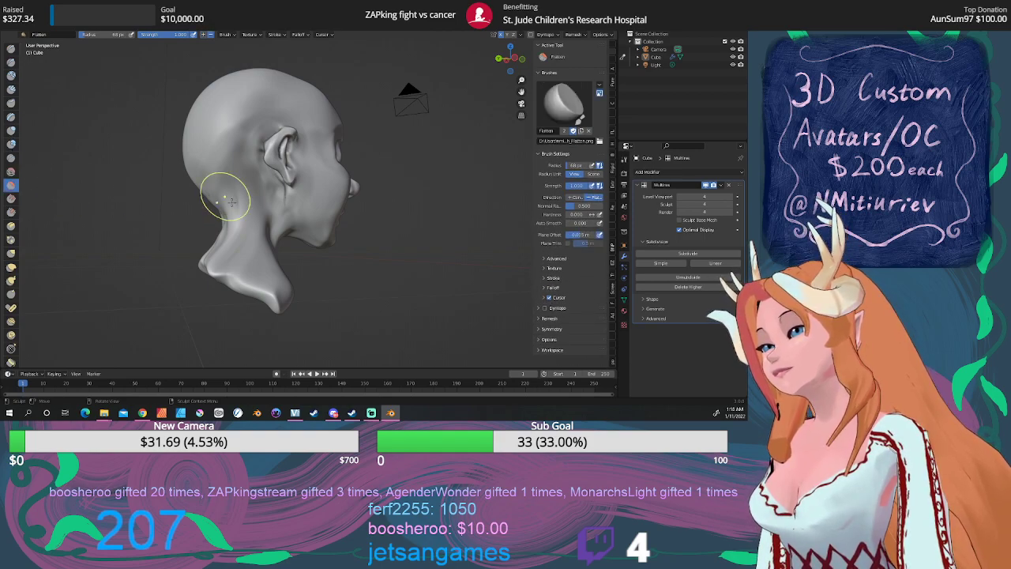
pyautogui.moveTo(238, 207)
pyautogui.mouseDown()
pyautogui.moveTo(218, 220)
pyautogui.moveTo(237, 202)
pyautogui.moveTo(236, 222)
pyautogui.mouseUp()
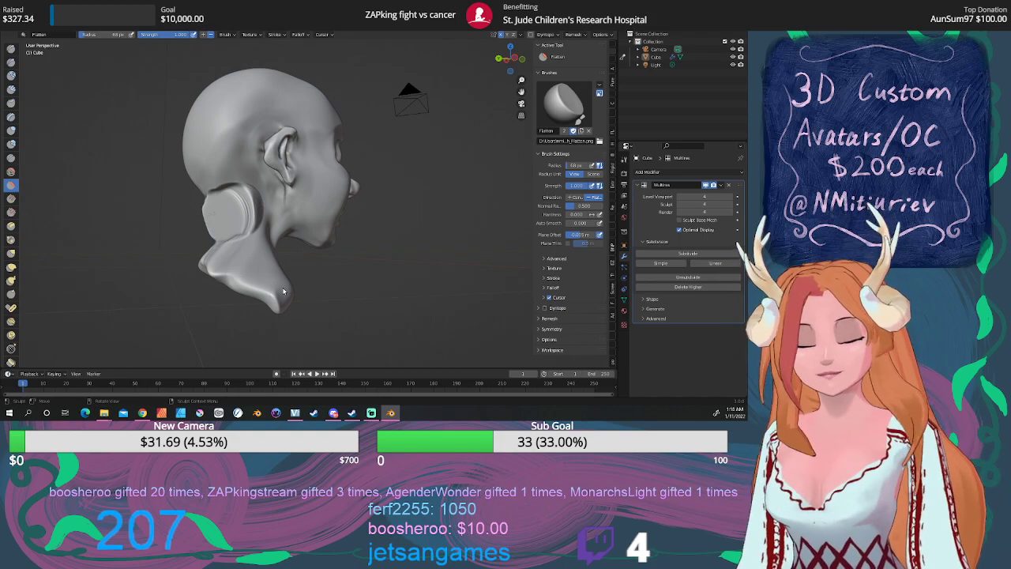
pyautogui.hotkey('ctrl', 'z')
pyautogui.hotkey('ctrl', 'z')
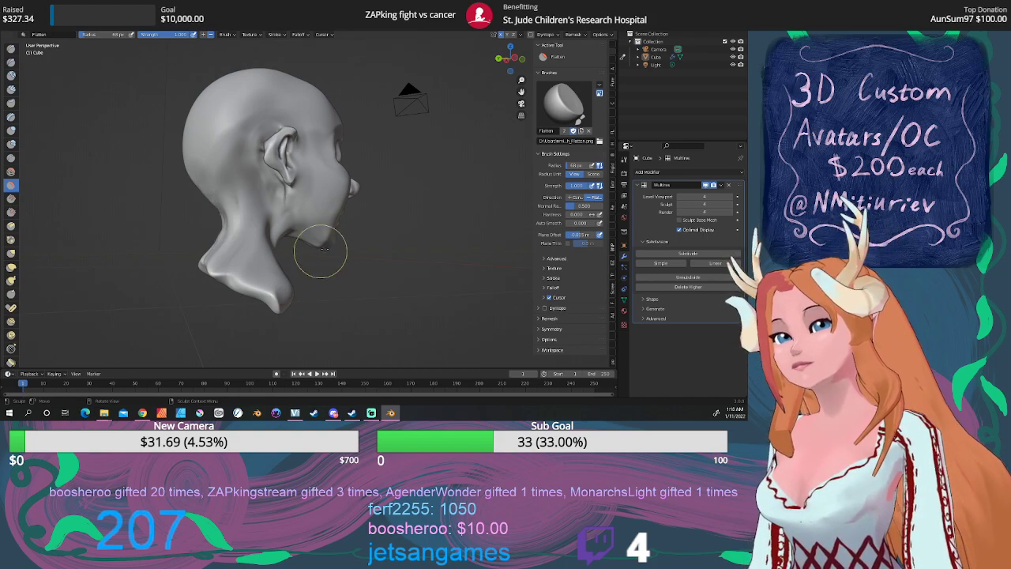
# Even out the back of the neck with the Polish brush and smooth the area under the skull
pyautogui.click(569, 105)
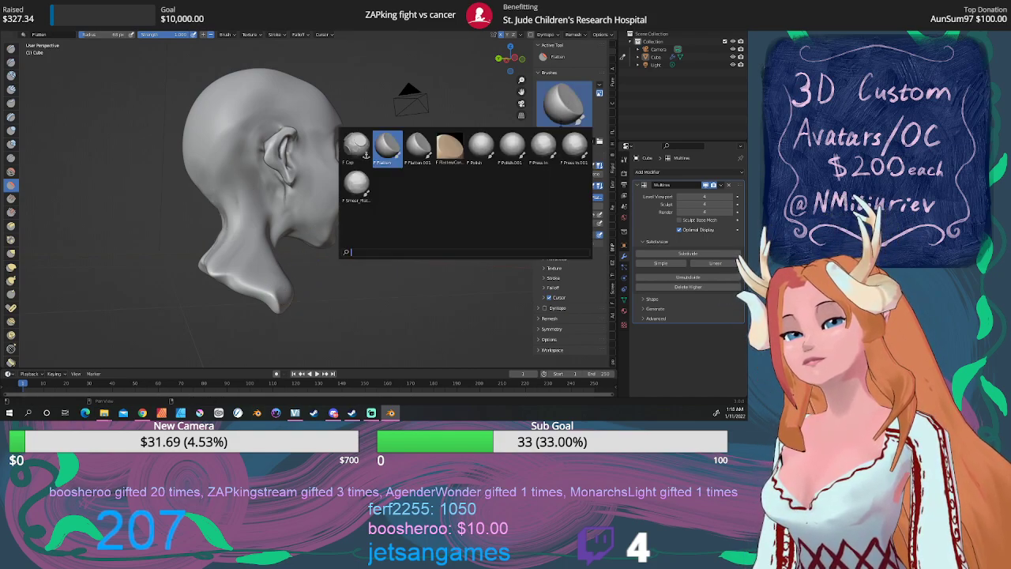
pyautogui.click(481, 146)
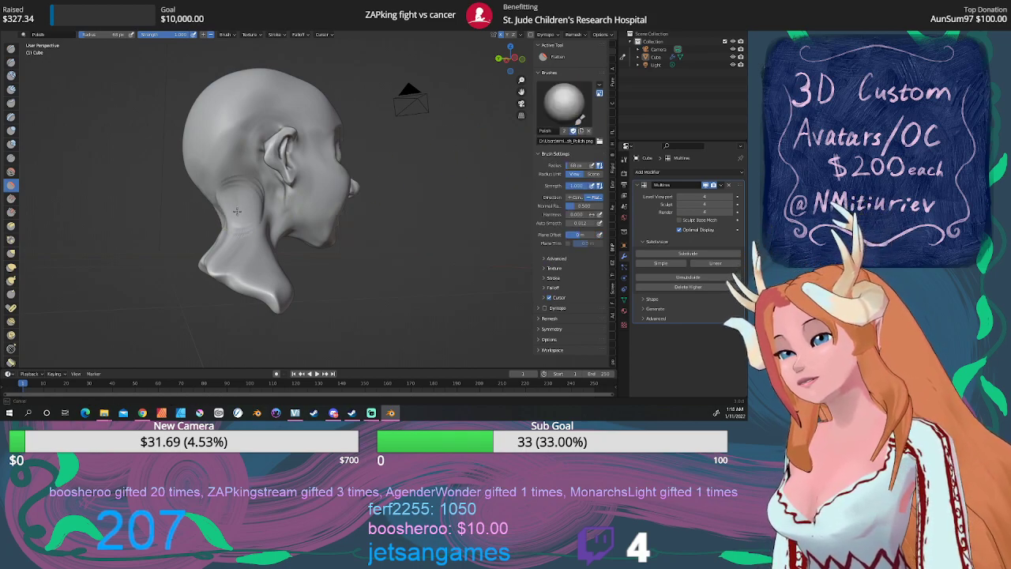
pyautogui.click(12, 171)
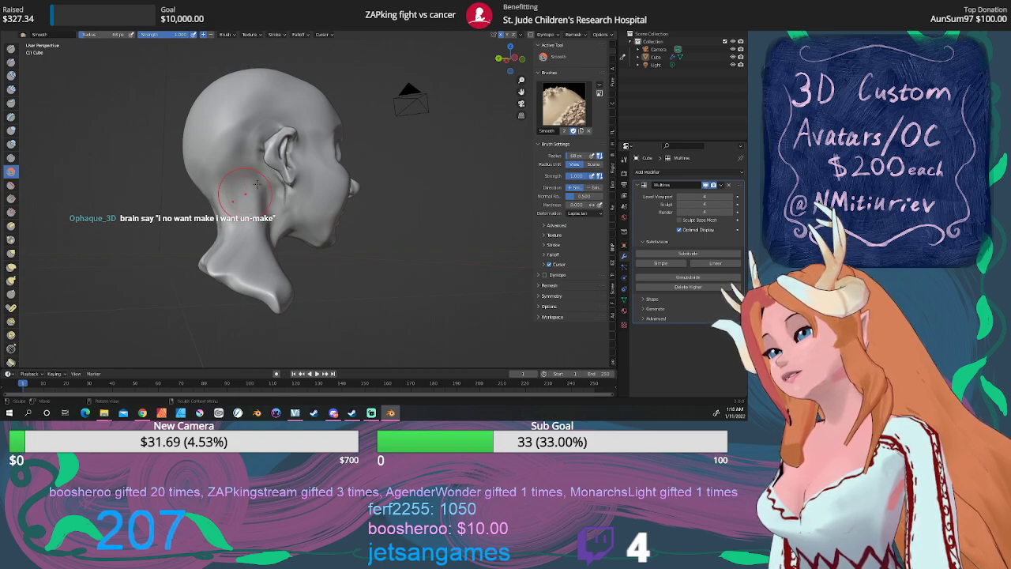
pyautogui.moveTo(506, 60); pyautogui.dragTo(575, 62)
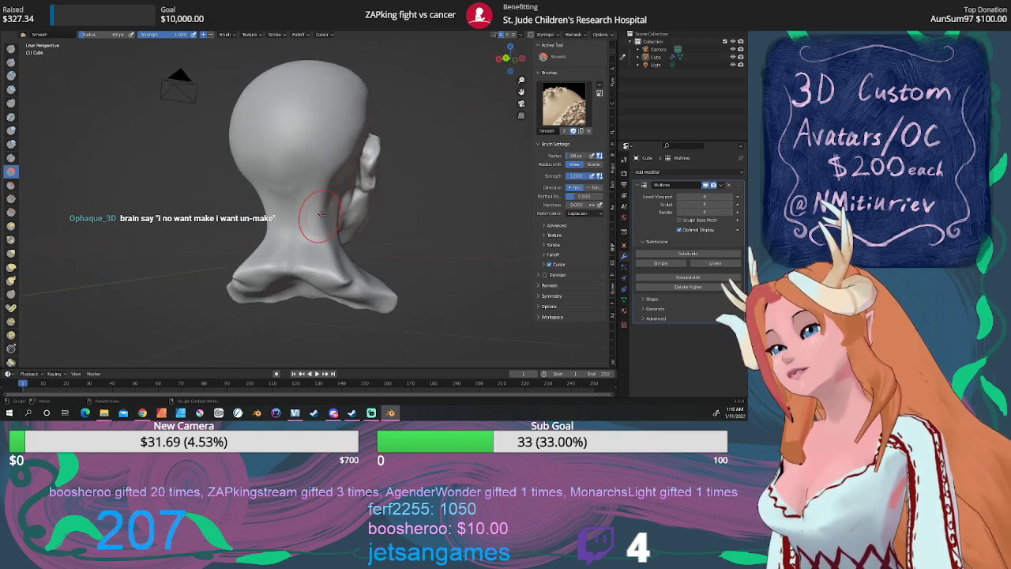
pyautogui.moveTo(323, 215); pyautogui.dragTo(325, 188)
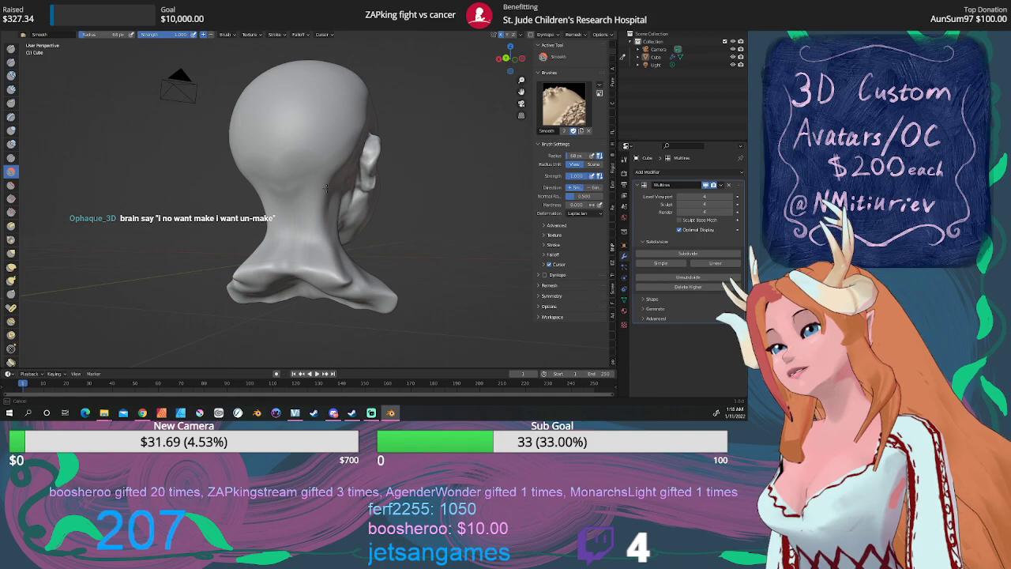
# Build up muscle forms on the back of the neck down to the shoulders with the Layer brush
pyautogui.click(11, 130)
pyautogui.click(13, 116)
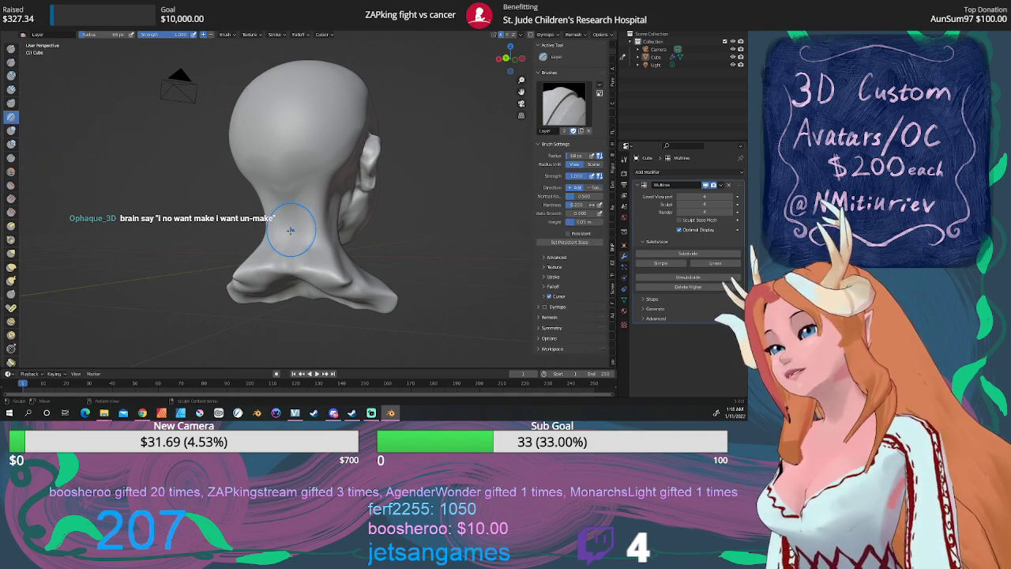
pyautogui.moveTo(293, 234)
pyautogui.mouseDown()
pyautogui.moveTo(286, 259)
pyautogui.moveTo(312, 267)
pyautogui.mouseUp()
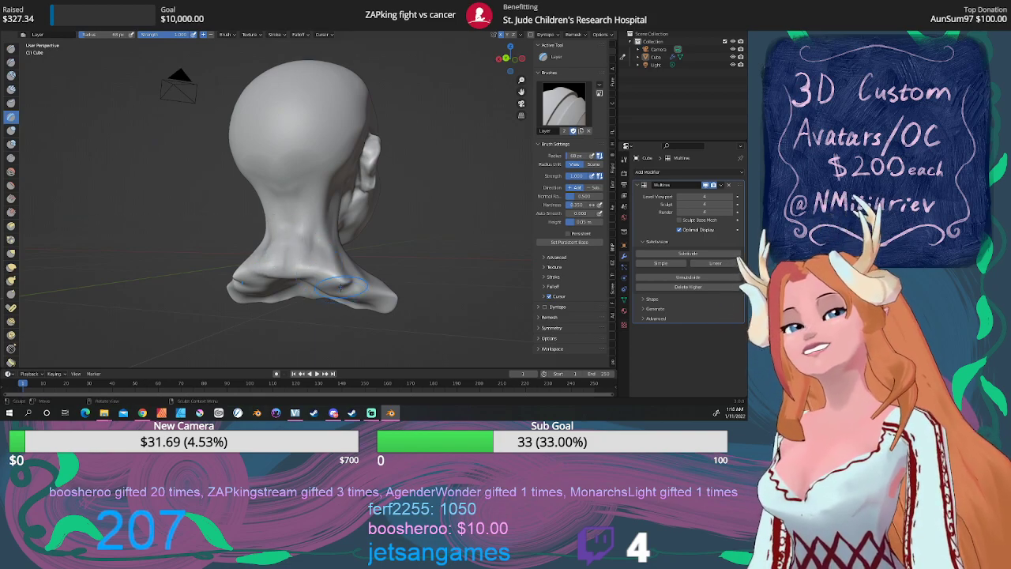
# Reshape the neck base and shoulders with the Grab brush, checking the form from the back and sides
pyautogui.moveTo(361, 291); pyautogui.dragTo(287, 282, button='middle')
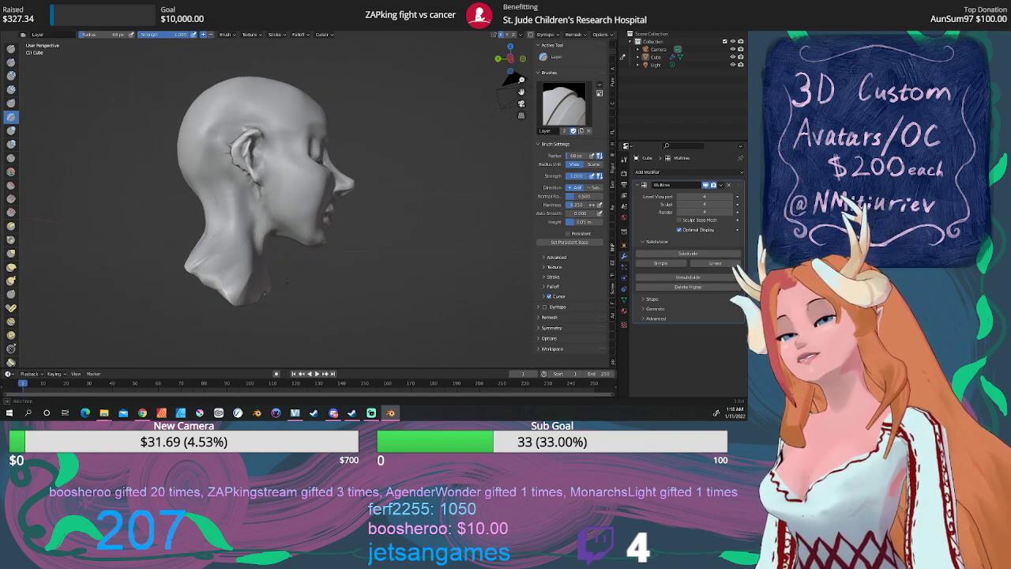
pyautogui.moveTo(512, 80); pyautogui.dragTo(496, 79)
pyautogui.moveTo(289, 255); pyautogui.dragTo(237, 282, button='middle')
pyautogui.click(11, 253)
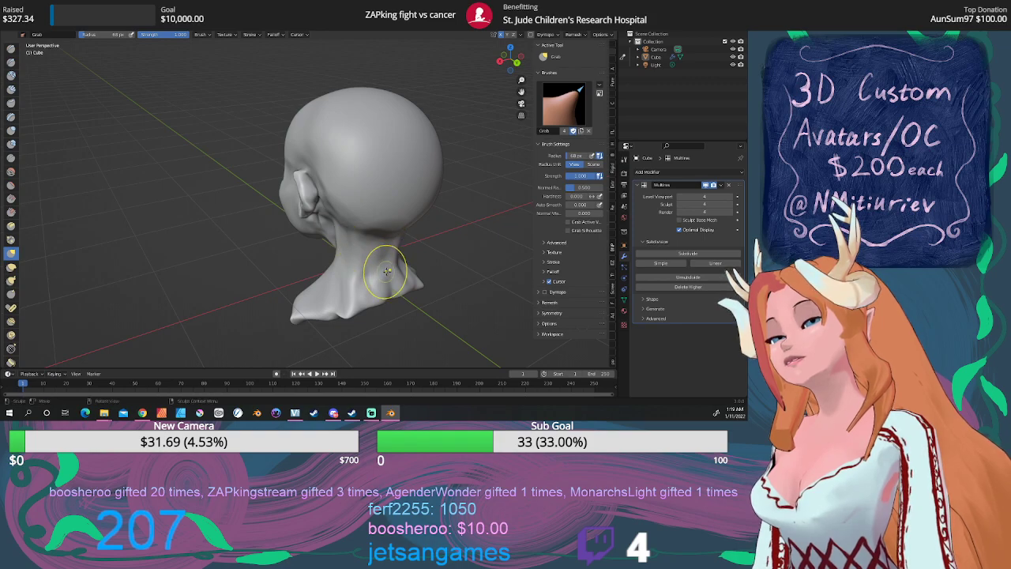
pyautogui.moveTo(407, 287)
pyautogui.mouseDown(button='middle')
pyautogui.moveTo(461, 245)
pyautogui.moveTo(442, 234)
pyautogui.moveTo(338, 239)
pyautogui.moveTo(350, 197)
pyautogui.moveTo(325, 241)
pyautogui.mouseUp(button='middle')
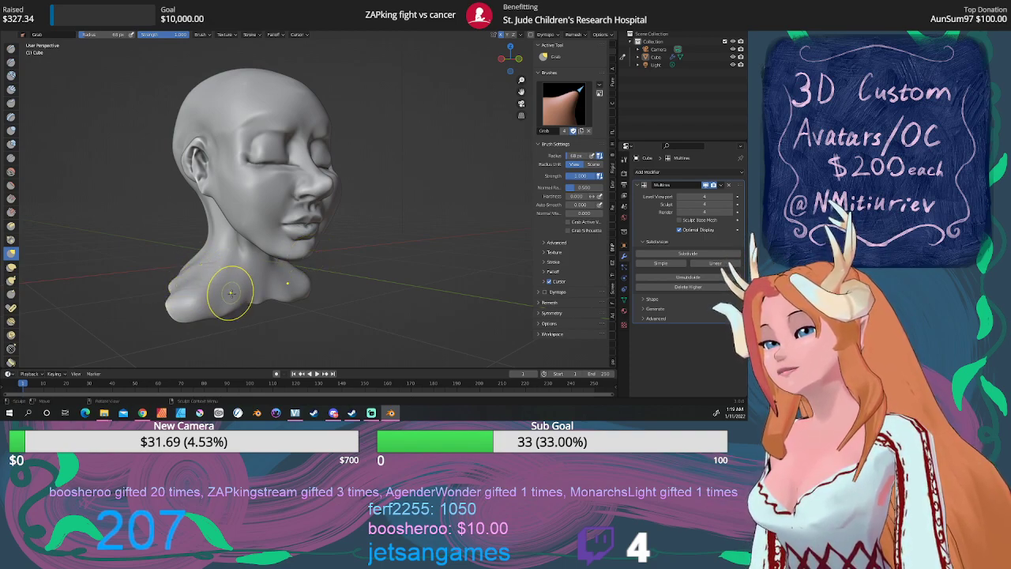
# Smooth the front of the neck and the lower edge of the bust with the Smooth brush
pyautogui.click(11, 172)
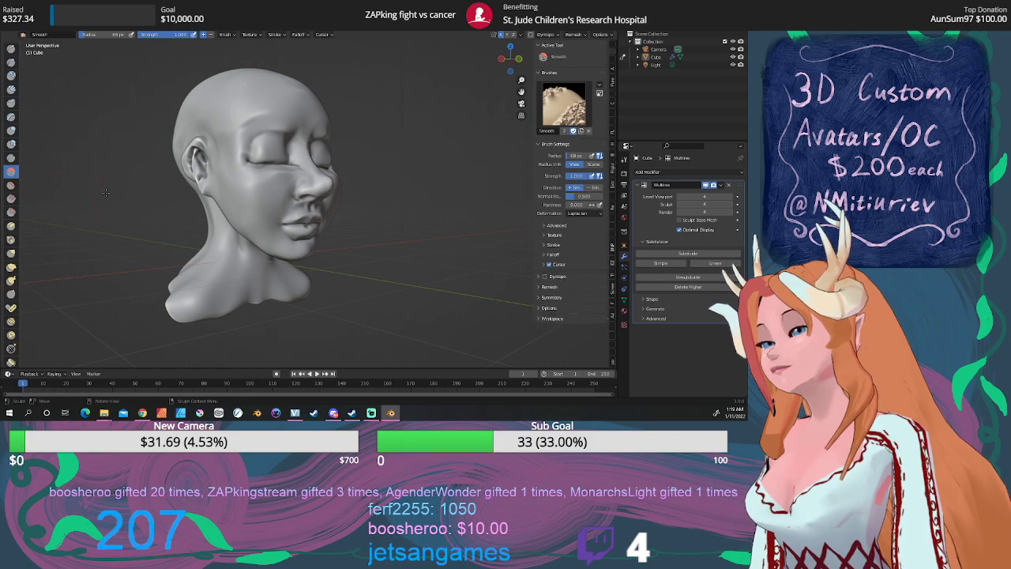
pyautogui.moveTo(246, 265)
pyautogui.mouseDown()
pyautogui.moveTo(243, 254)
pyautogui.moveTo(251, 315)
pyautogui.mouseUp()
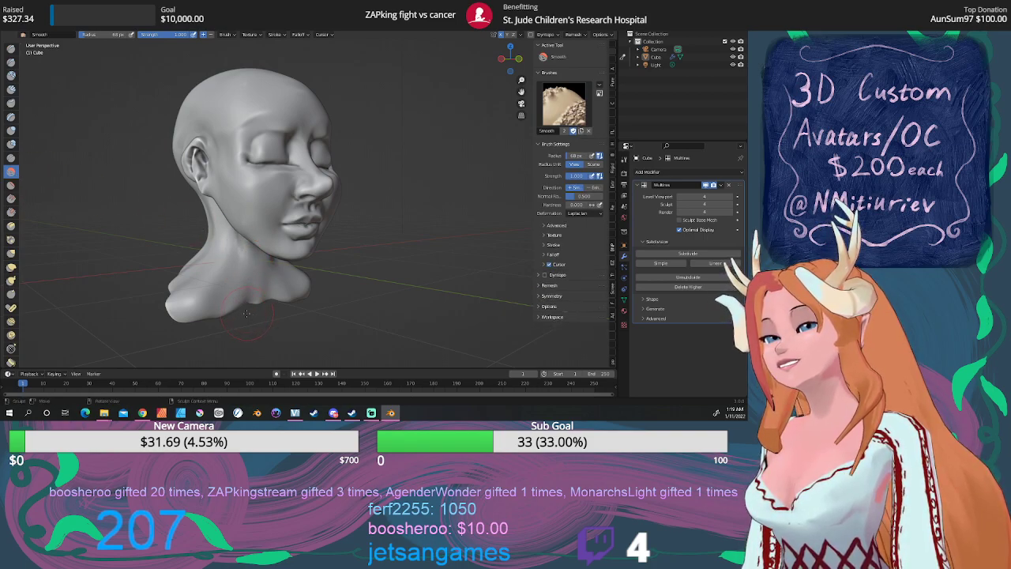
pyautogui.moveTo(313, 248)
pyautogui.mouseDown(button='middle')
pyautogui.moveTo(363, 253)
pyautogui.moveTo(326, 253)
pyautogui.moveTo(300, 237)
pyautogui.moveTo(330, 228)
pyautogui.moveTo(363, 235)
pyautogui.moveTo(243, 173)
pyautogui.mouseUp(button='middle')
pyautogui.scroll(-3, 331, 229)
pyautogui.scroll(1, 364, 236)
pyautogui.scroll(2, 354, 235)
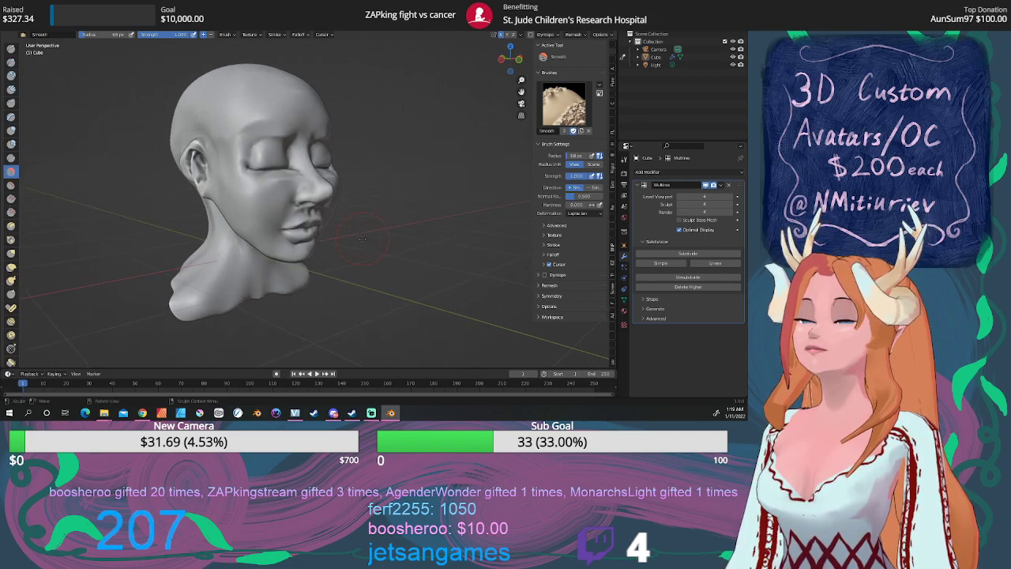
# Build raised eyebrow strips above the eyes with the Layer brush at 17 px radius and smooth them
pyautogui.click(11, 117)
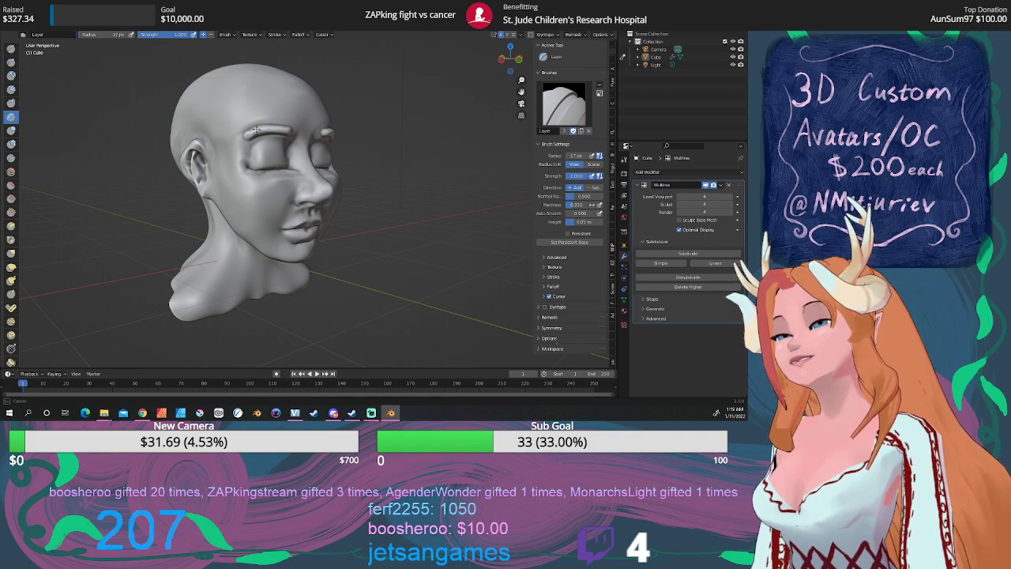
pyautogui.moveTo(289, 132)
pyautogui.mouseDown()
pyautogui.moveTo(235, 140)
pyautogui.moveTo(286, 126)
pyautogui.mouseUp()
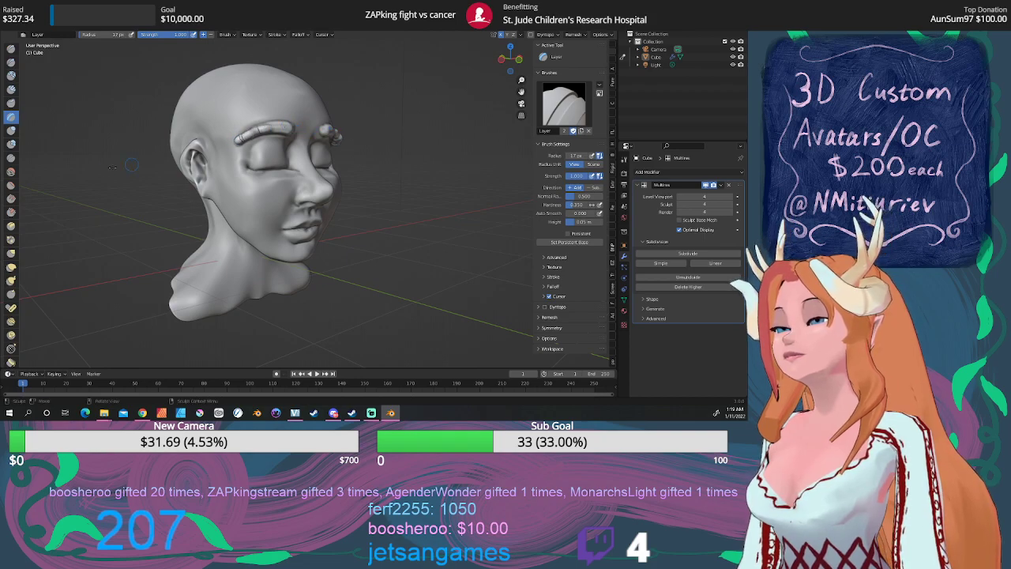
pyautogui.click(11, 171)
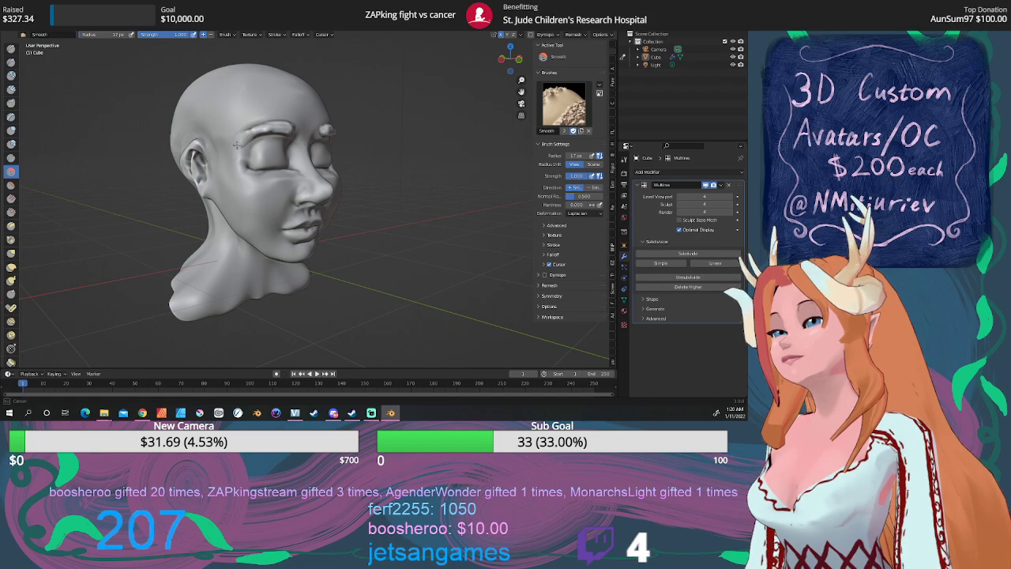
pyautogui.moveTo(237, 145); pyautogui.dragTo(286, 126)
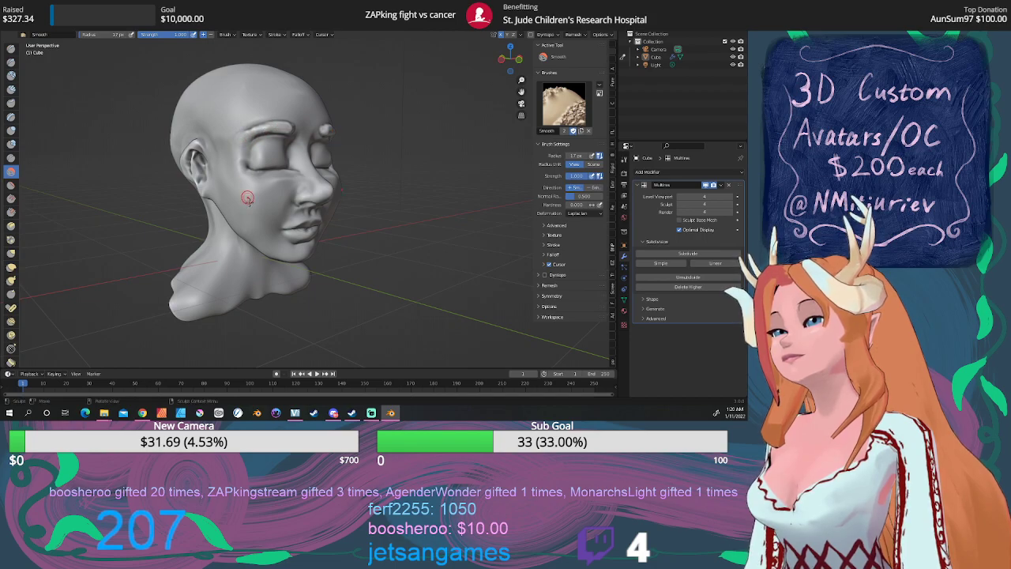
# Smooth the raised eyebrow strips down into the brow ridge and forehead around the eyes
pyautogui.moveTo(372, 300)
pyautogui.mouseDown(button='middle')
pyautogui.moveTo(312, 267)
pyautogui.moveTo(299, 274)
pyautogui.mouseUp(button='middle')
pyautogui.scroll(-3, 378, 273)
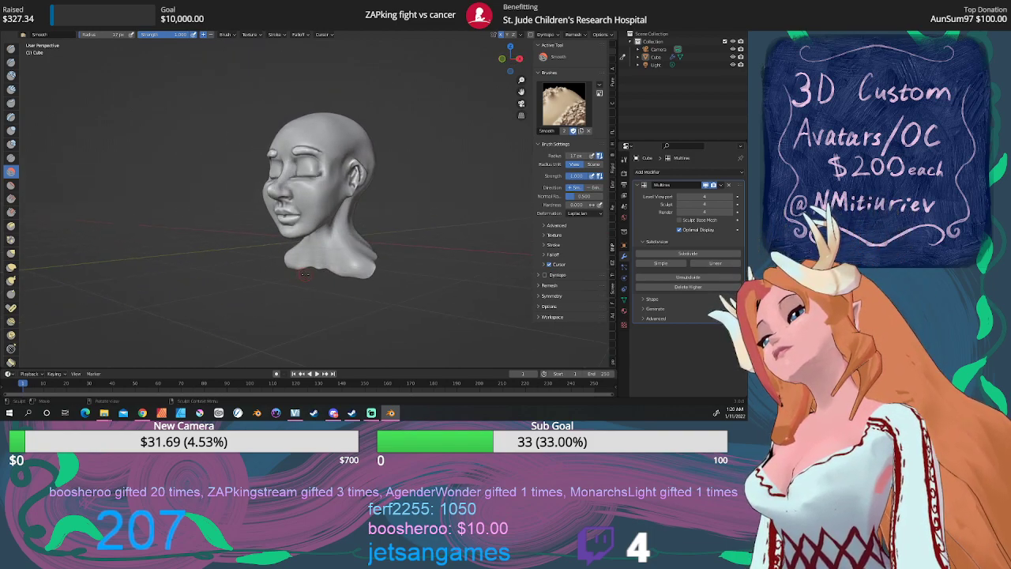
pyautogui.scroll(2, 307, 274)
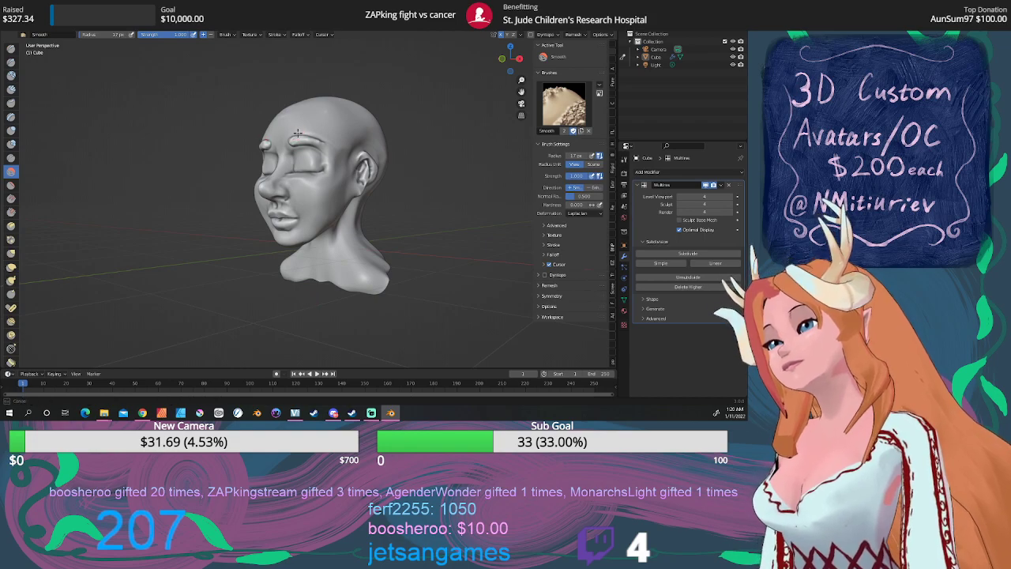
pyautogui.moveTo(293, 142); pyautogui.dragTo(299, 142)
pyautogui.moveTo(301, 142); pyautogui.dragTo(326, 146)
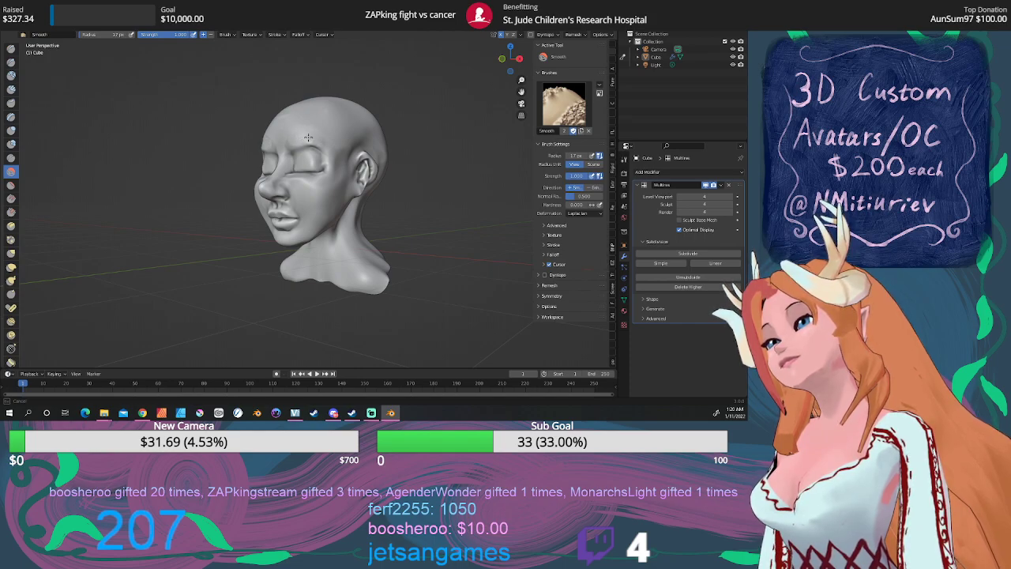
pyautogui.moveTo(334, 140)
pyautogui.mouseDown()
pyautogui.moveTo(346, 149)
pyautogui.moveTo(312, 140)
pyautogui.moveTo(339, 192)
pyautogui.mouseUp()
pyautogui.moveTo(336, 146)
pyautogui.mouseDown()
pyautogui.moveTo(334, 163)
pyautogui.moveTo(276, 156)
pyautogui.mouseUp()
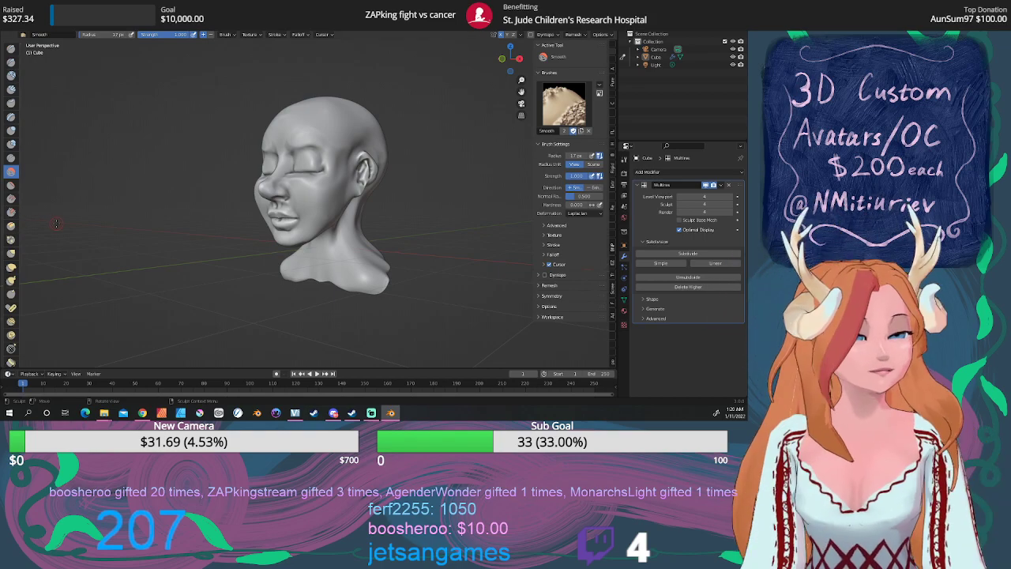
# Reshape the inner brows in the front view using the Grab brush with an enlarged radius
pyautogui.press('KP_1')
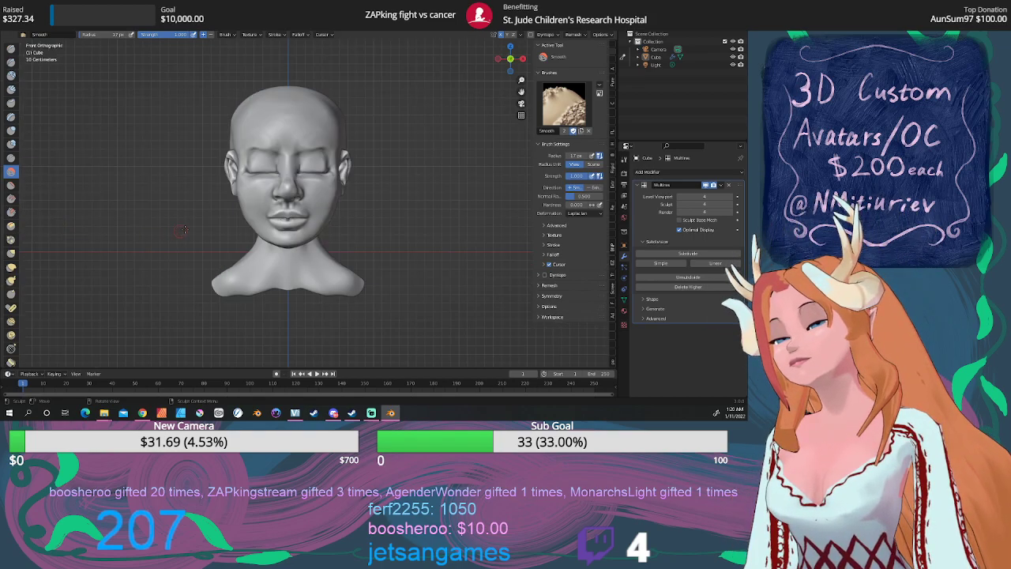
pyautogui.scroll(2, 189, 226)
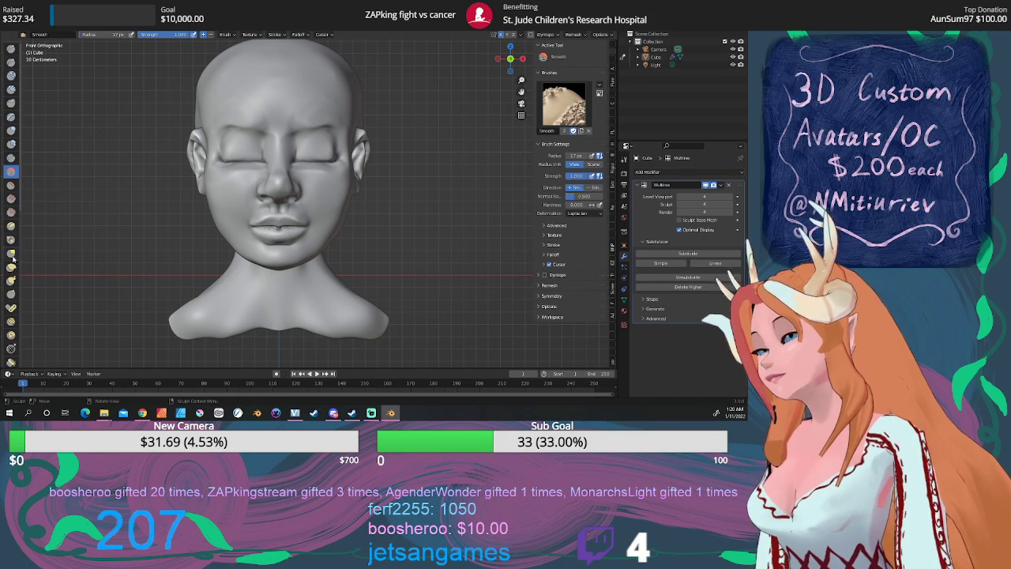
pyautogui.click(11, 254)
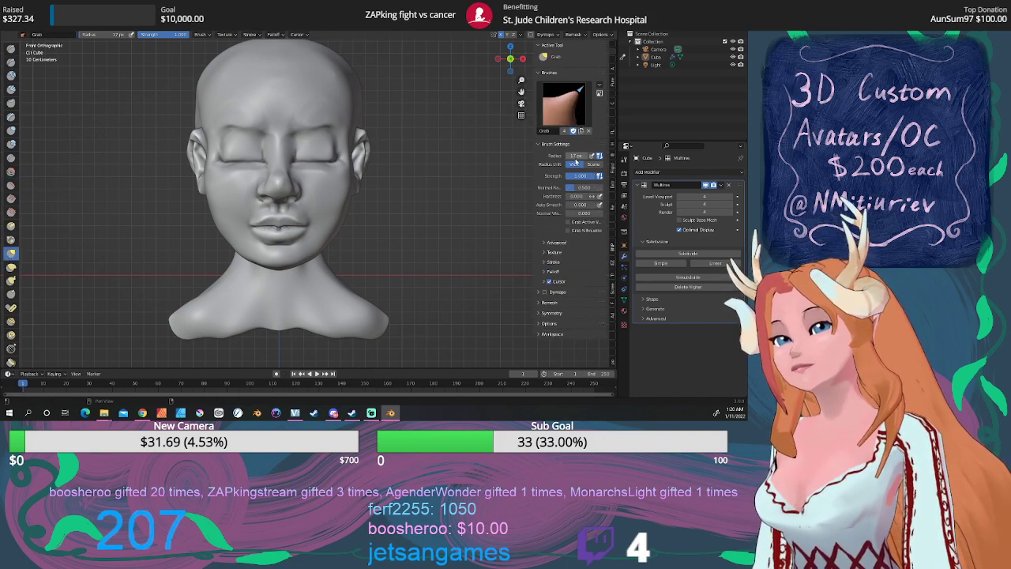
pyautogui.moveTo(585, 158); pyautogui.dragTo(581, 158)
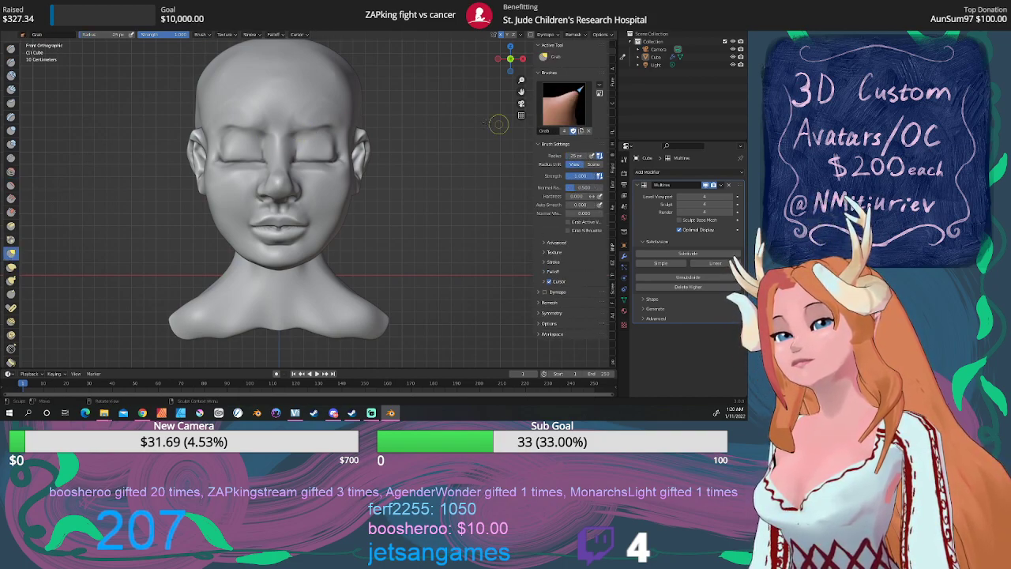
pyautogui.moveTo(294, 133); pyautogui.dragTo(297, 130)
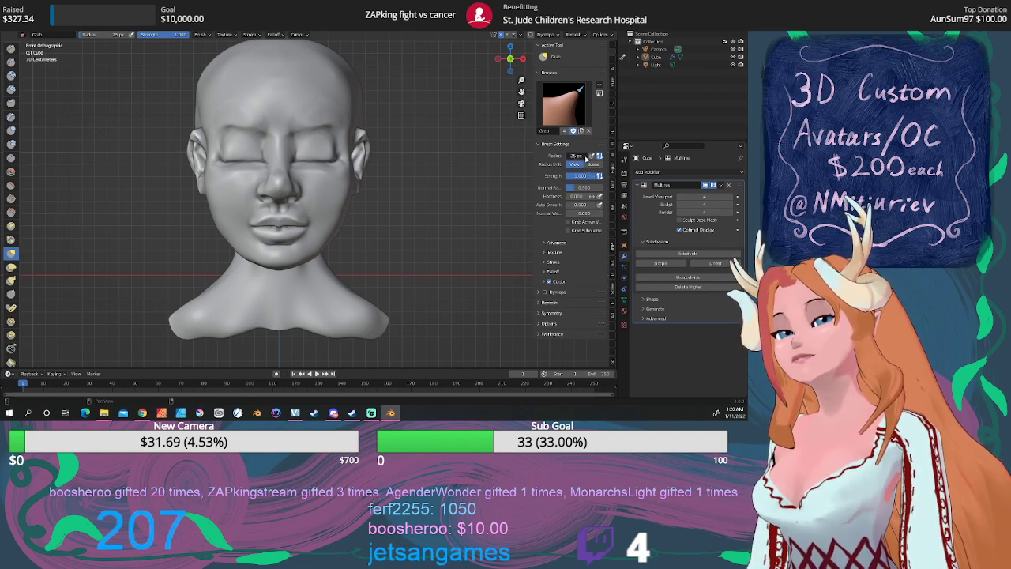
pyautogui.moveTo(594, 160); pyautogui.dragTo(557, 160)
pyautogui.moveTo(297, 129)
pyautogui.mouseDown()
pyautogui.moveTo(338, 135)
pyautogui.moveTo(294, 149)
pyautogui.moveTo(267, 129)
pyautogui.mouseUp()
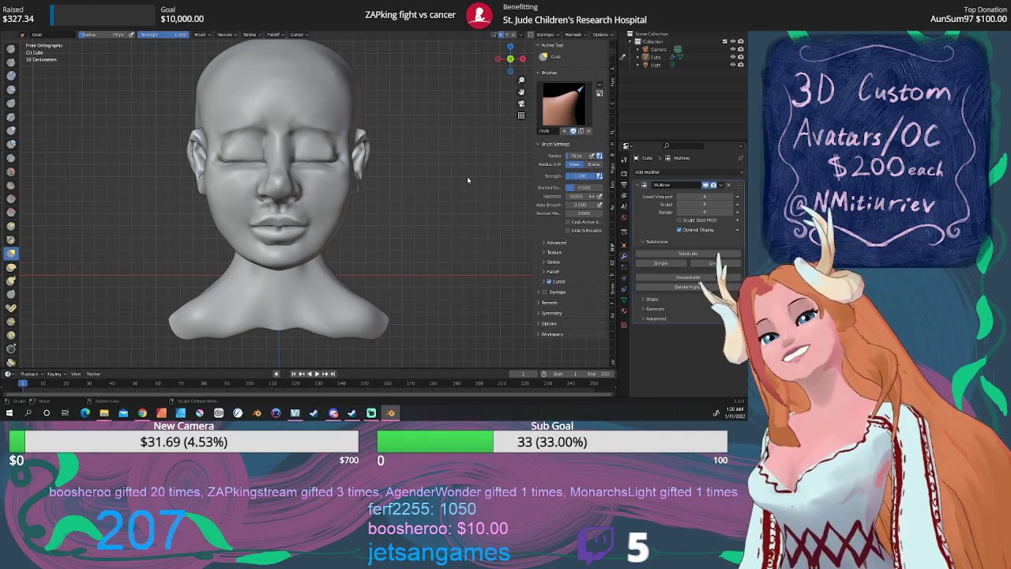
pyautogui.moveTo(426, 182)
pyautogui.mouseDown(button='middle')
pyautogui.moveTo(334, 219)
pyautogui.moveTo(346, 225)
pyautogui.mouseUp(button='middle')
pyautogui.scroll(-1, 378, 219)
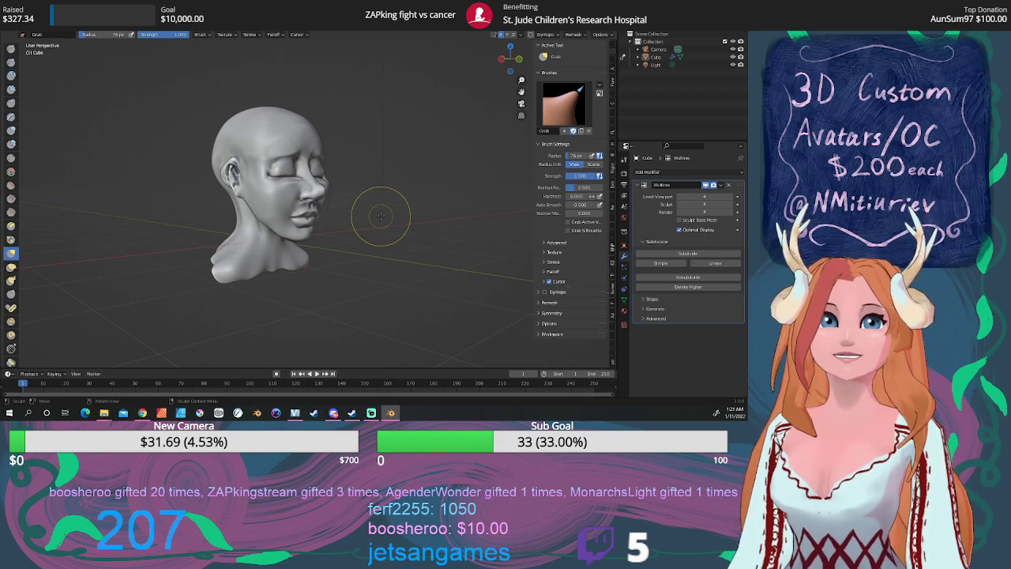
# Sculpt fine wrinkle detail onto the upper and lower lips with the Skin_Lip08 texture brush
pyautogui.scroll(2, 380, 215)
pyautogui.moveTo(379, 213)
pyautogui.mouseDown(button='middle')
pyautogui.moveTo(357, 205)
pyautogui.moveTo(323, 218)
pyautogui.moveTo(344, 196)
pyautogui.moveTo(321, 204)
pyautogui.mouseUp(button='middle')
pyautogui.scroll(4, 338, 217)
pyautogui.scroll(2, 343, 205)
pyautogui.scroll(4, 319, 220)
pyautogui.moveTo(301, 240); pyautogui.dragTo(311, 237, button='middle')
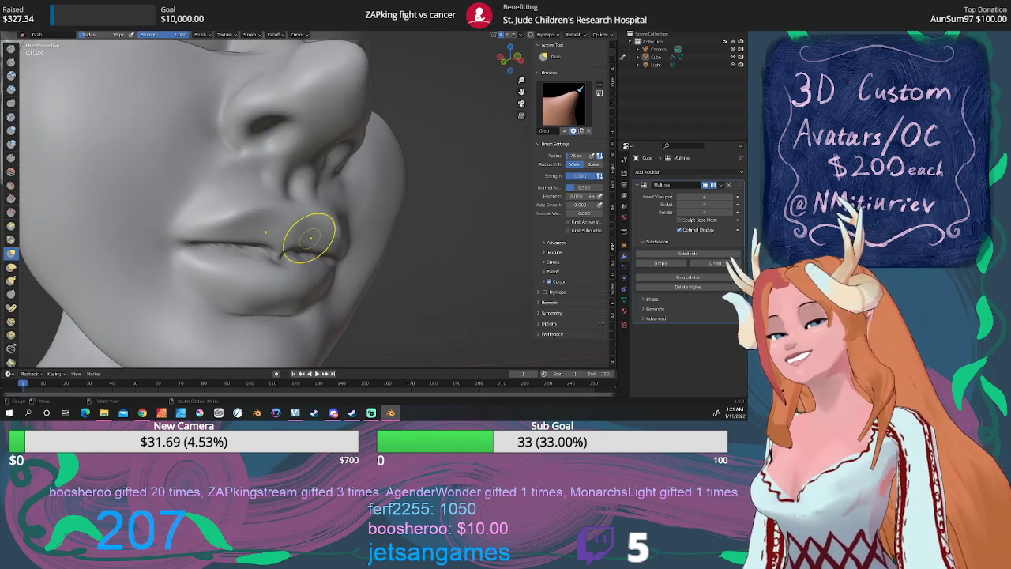
pyautogui.click(11, 130)
pyautogui.click(564, 104)
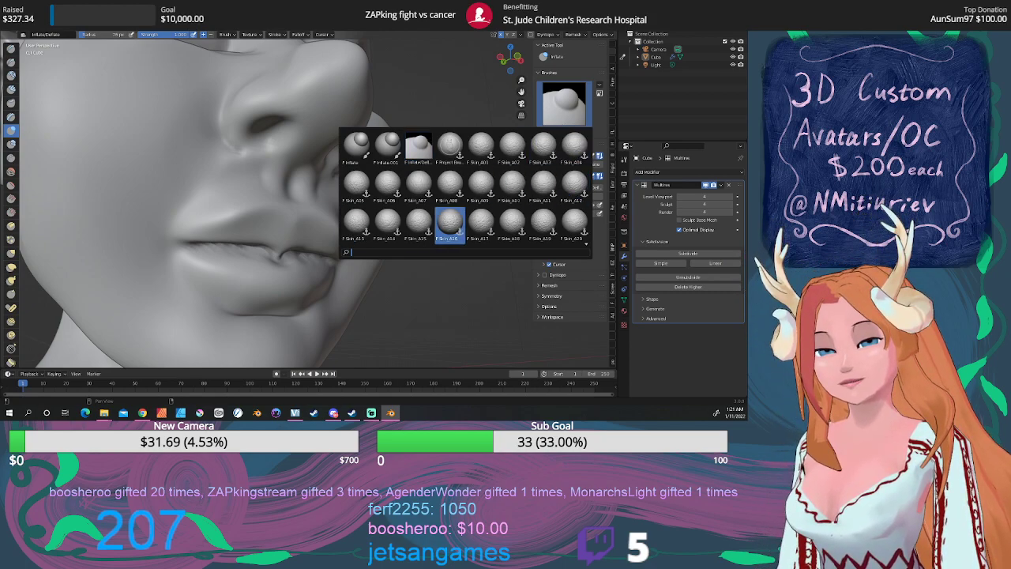
pyautogui.scroll(-3, 574, 224)
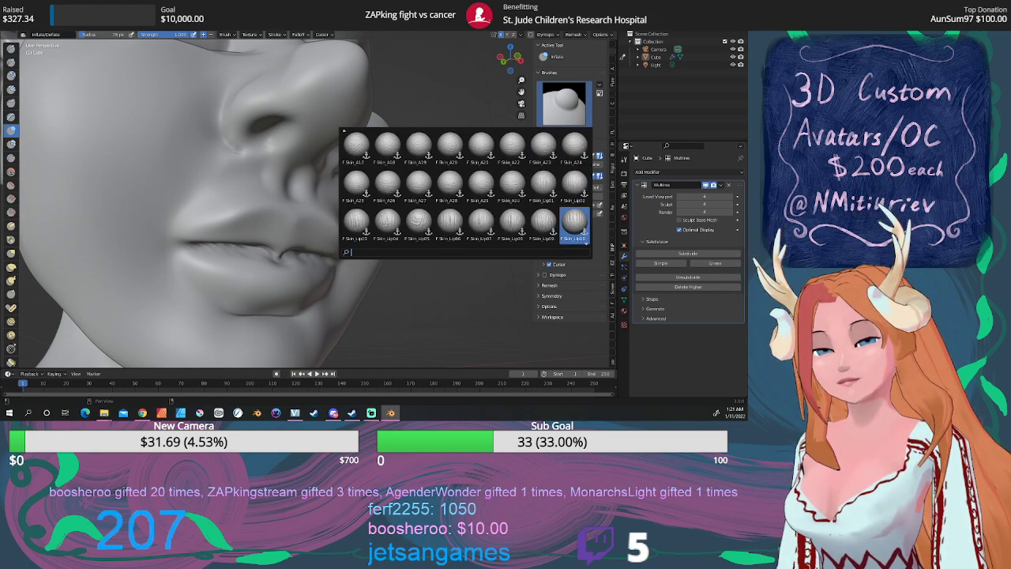
pyautogui.click(514, 224)
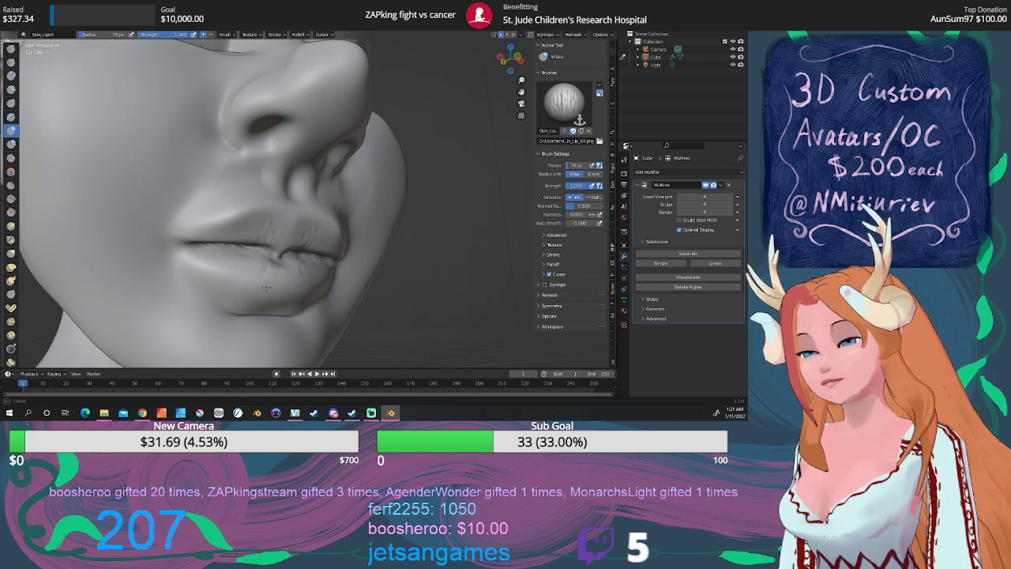
pyautogui.moveTo(264, 303); pyautogui.dragTo(263, 302)
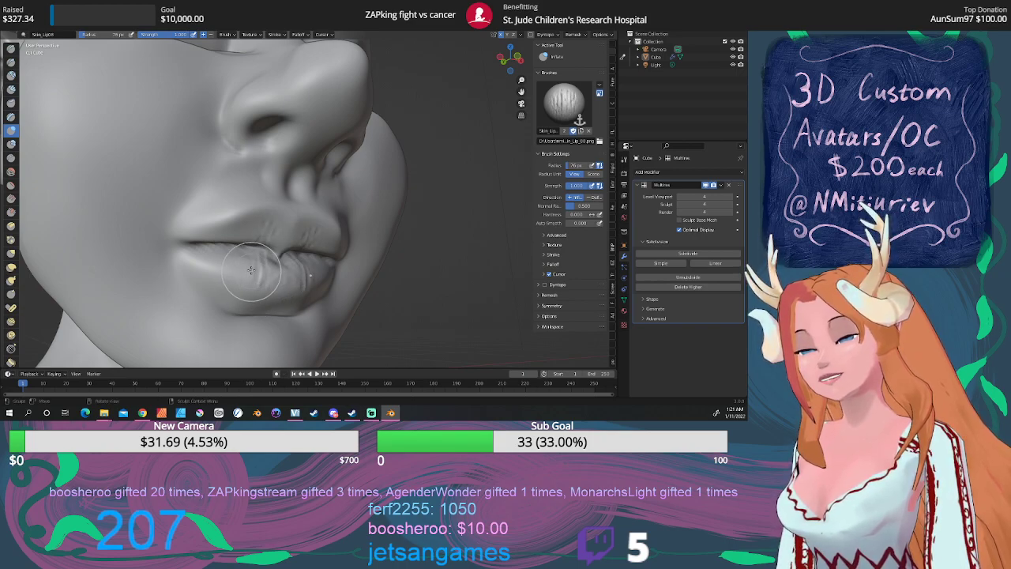
pyautogui.moveTo(244, 265)
pyautogui.mouseDown()
pyautogui.moveTo(220, 302)
pyautogui.moveTo(221, 284)
pyautogui.mouseUp()
pyautogui.scroll(-7, 231, 278)
pyautogui.moveTo(356, 247); pyautogui.dragTo(309, 240, button='middle')
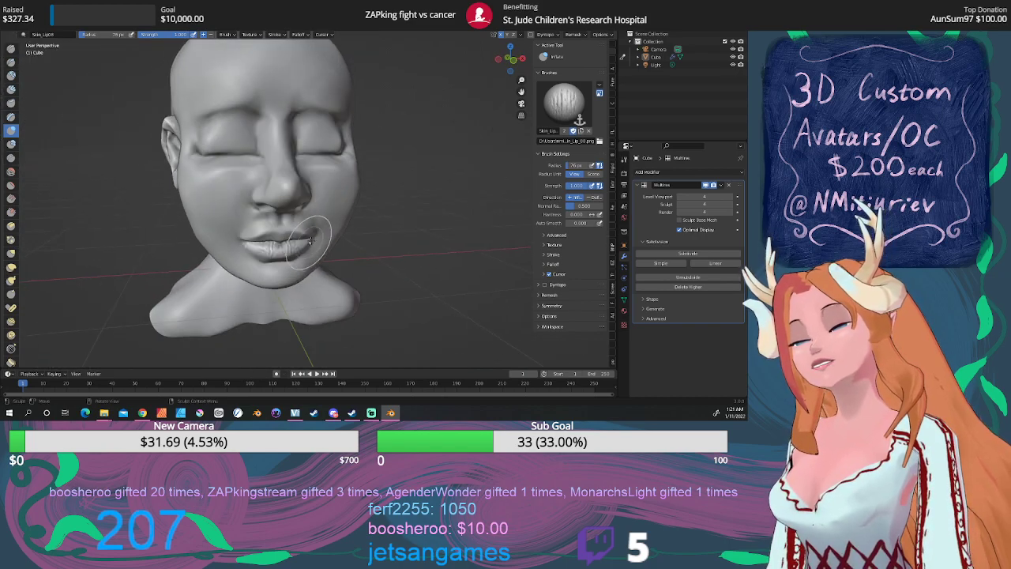
pyautogui.moveTo(371, 229); pyautogui.dragTo(334, 214, button='middle')
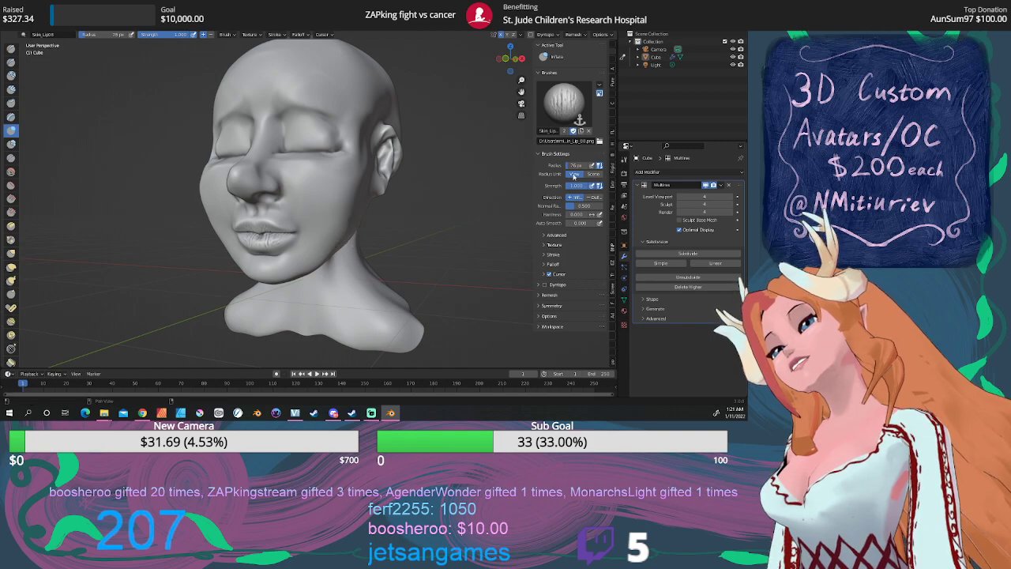
# Turn on the Face Orientation viewport overlay to check the direction of the head's faces
pyautogui.click(500, 34)
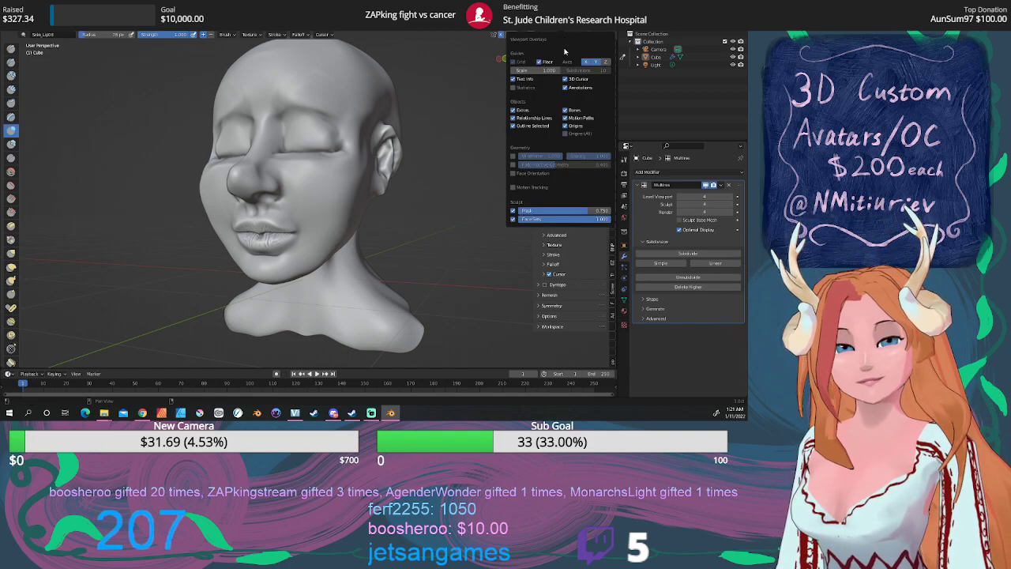
pyautogui.moveTo(543, 28)
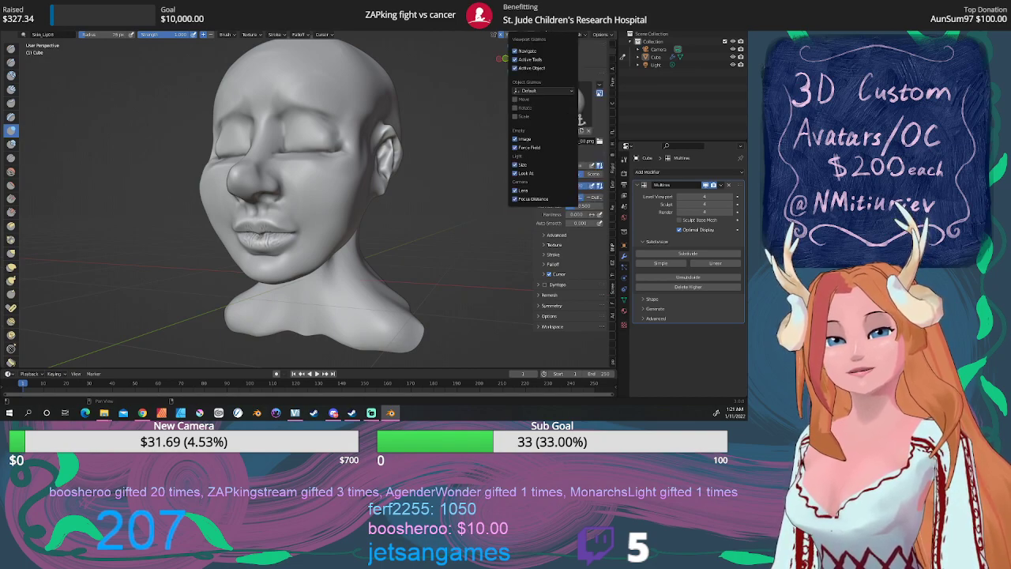
pyautogui.click(500, 34)
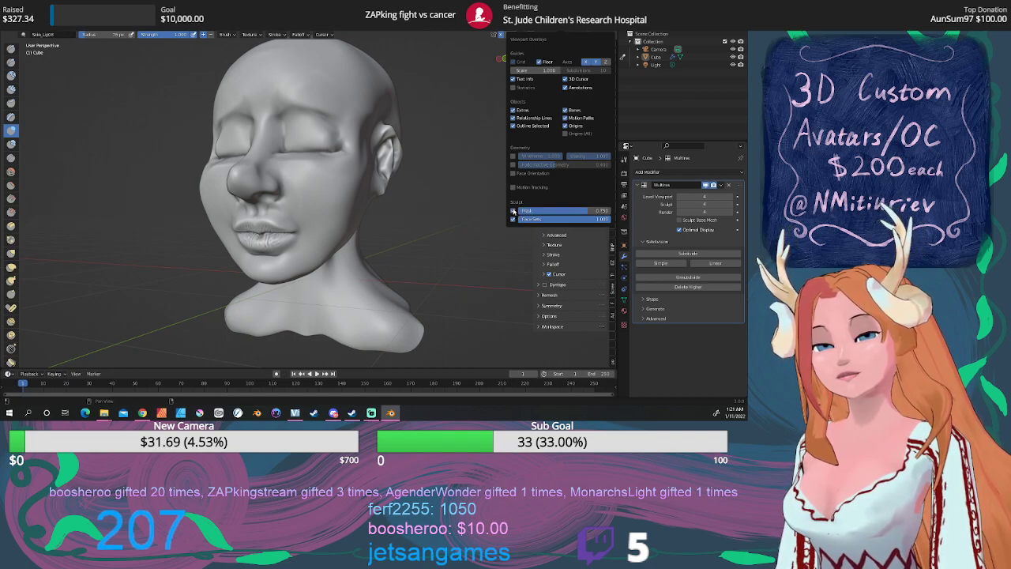
pyautogui.click(513, 187)
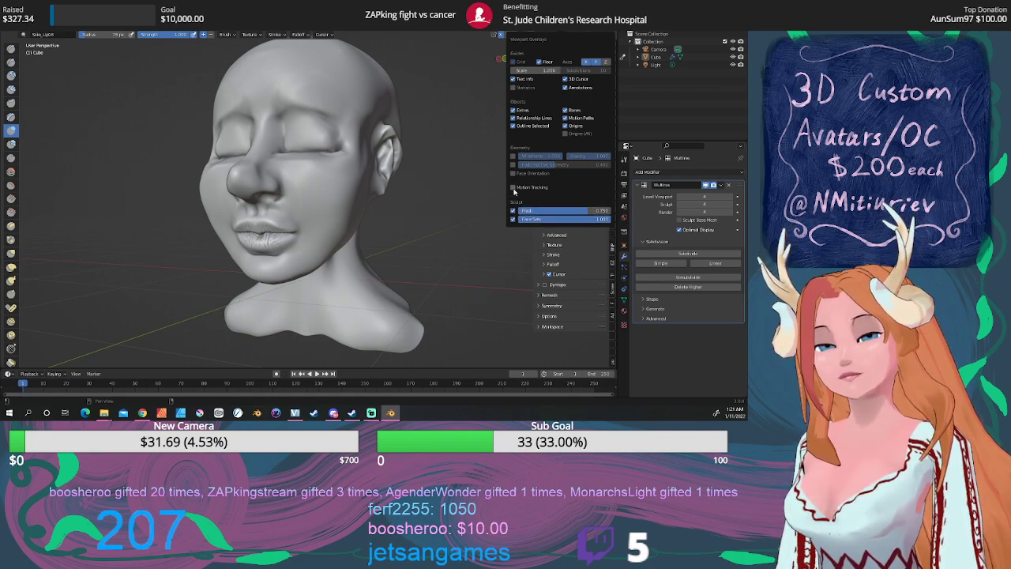
pyautogui.click(512, 188)
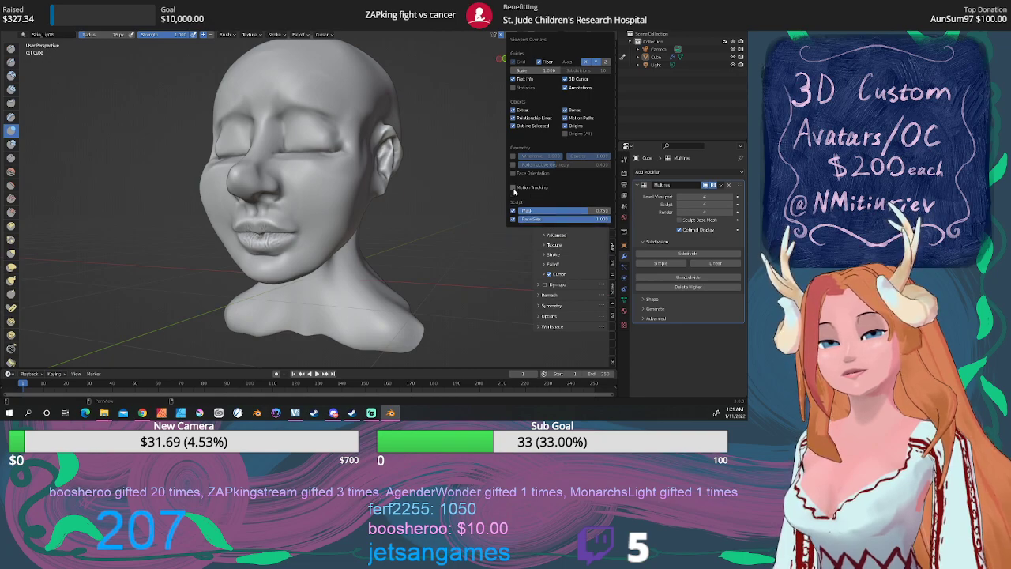
pyautogui.click(513, 173)
pyautogui.click(513, 173)
pyautogui.click(513, 173)
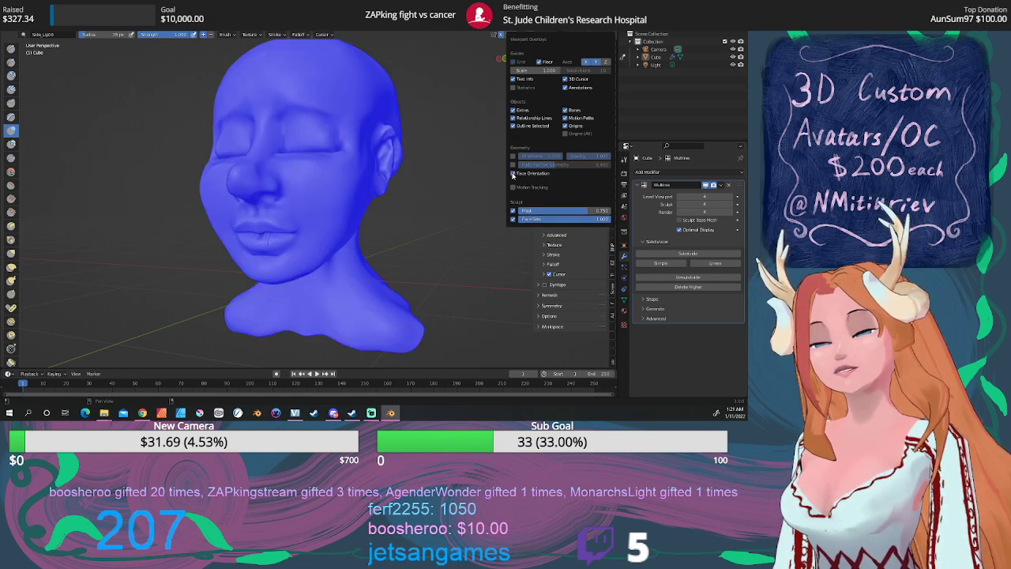
pyautogui.click(513, 174)
pyautogui.click(512, 173)
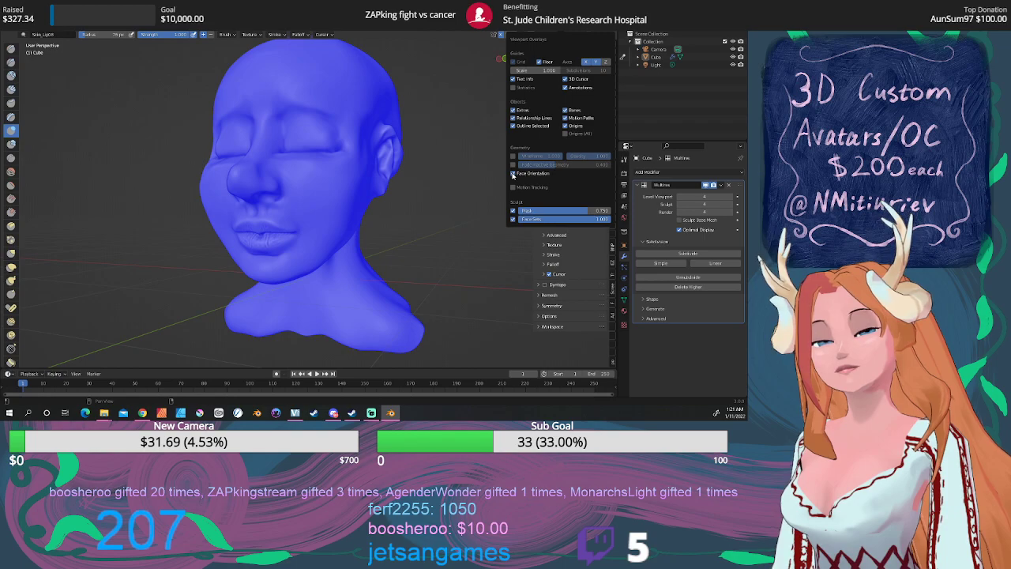
# Turn off the Face Orientation overlay and check the mesh's vertex and face counts with the Statistics overlay
pyautogui.click(513, 173)
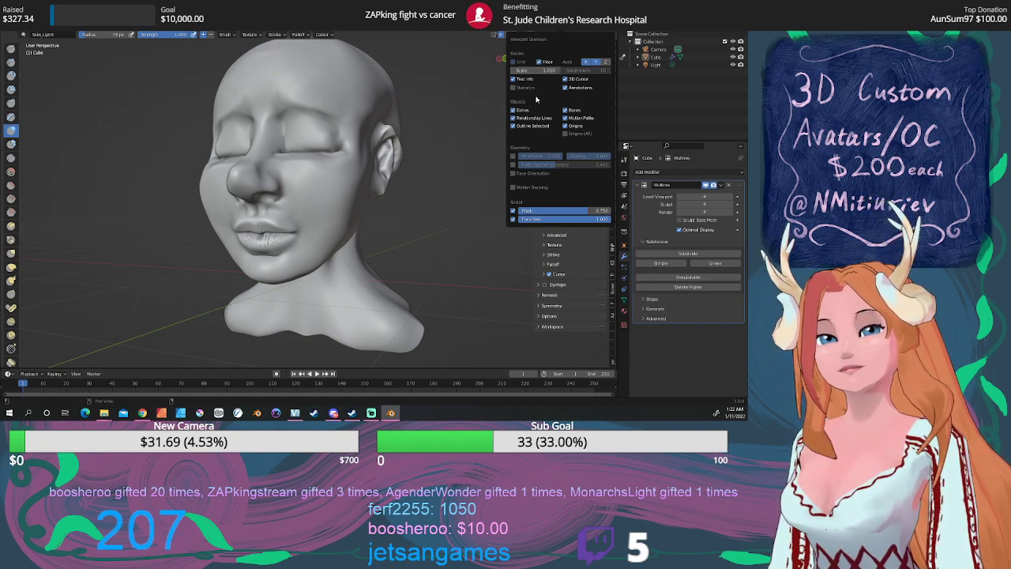
pyautogui.click(514, 88)
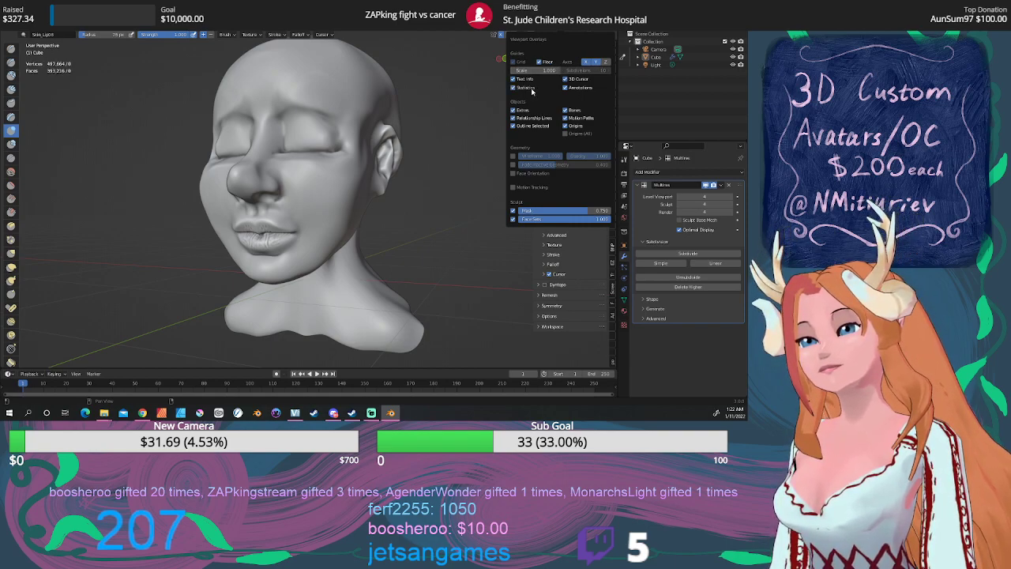
pyautogui.click(531, 92)
pyautogui.click(532, 91)
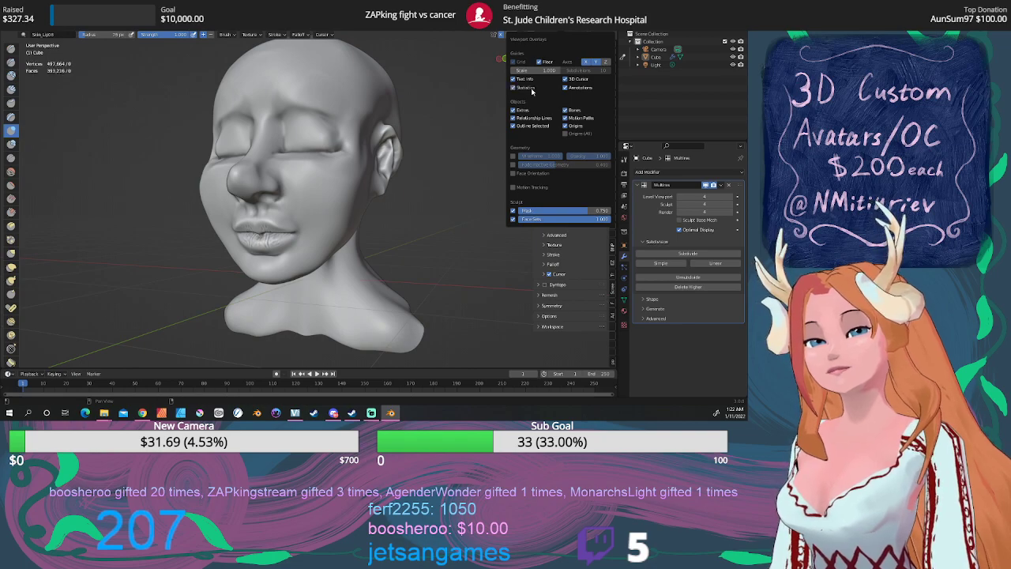
pyautogui.click(531, 92)
# Examine the head's mesh density with the Wireframe overlay and hide the overlay again
pyautogui.click(514, 157)
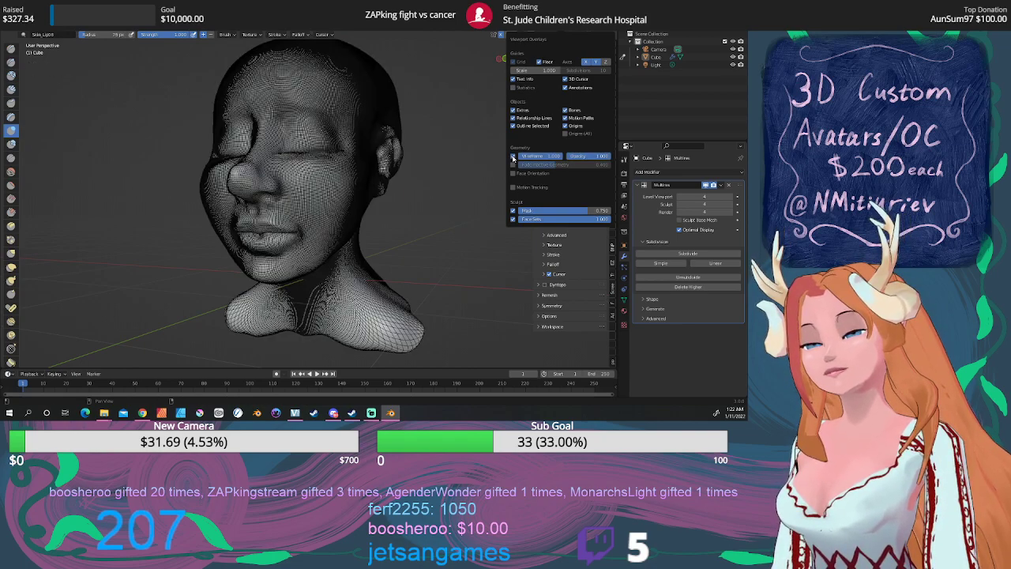
pyautogui.click(513, 157)
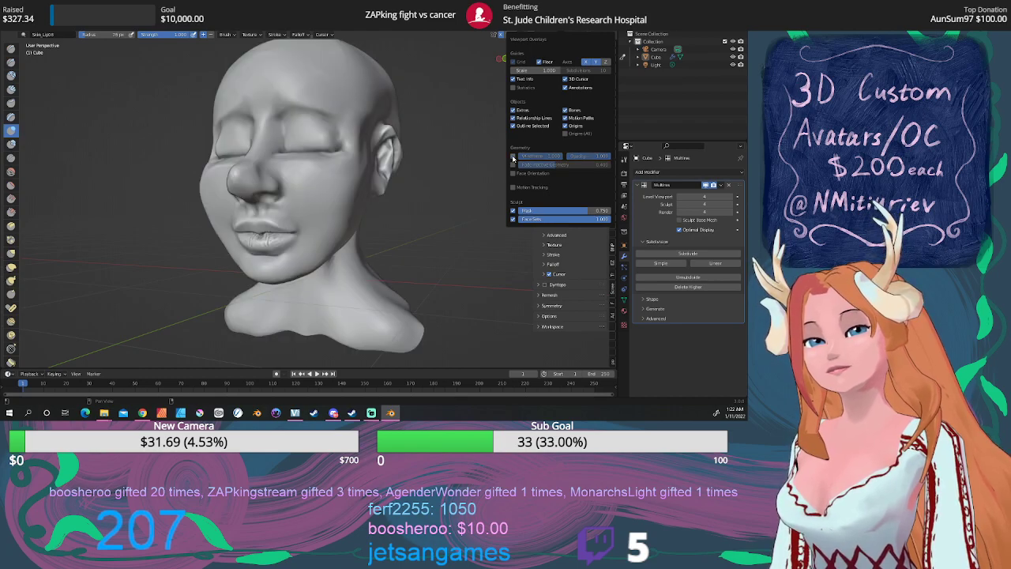
pyautogui.click(514, 157)
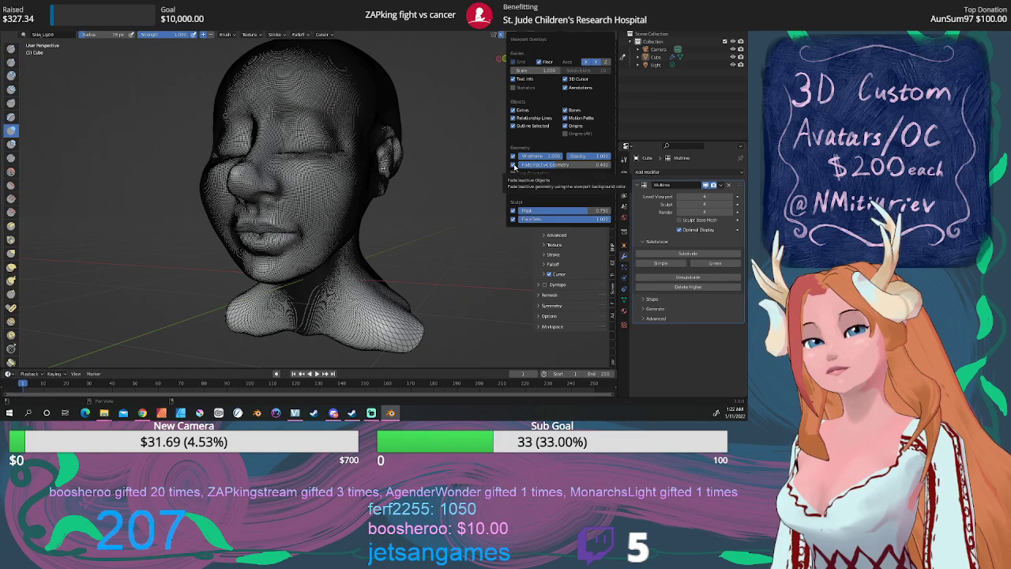
pyautogui.click(513, 164)
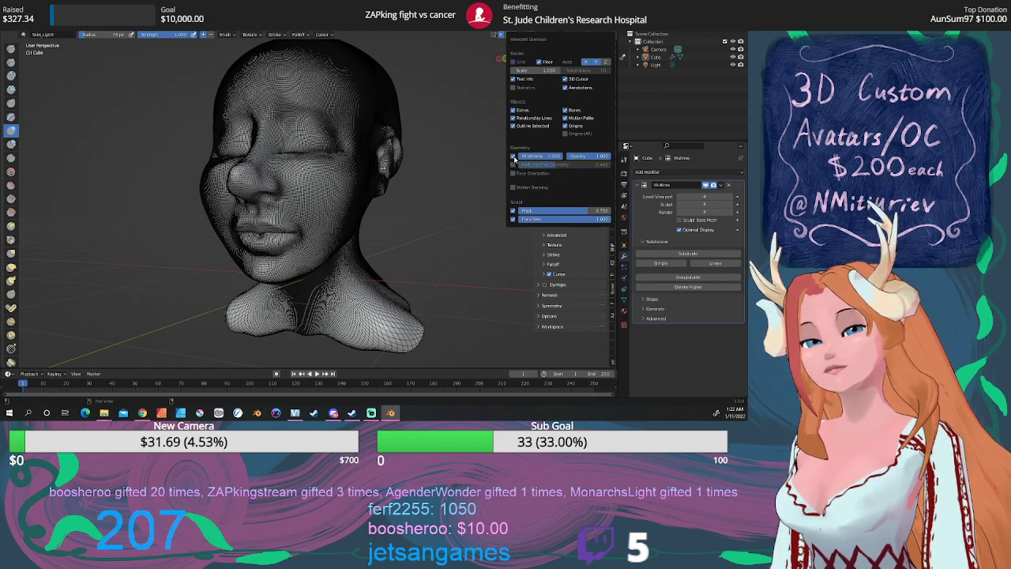
pyautogui.click(513, 158)
pyautogui.click(514, 157)
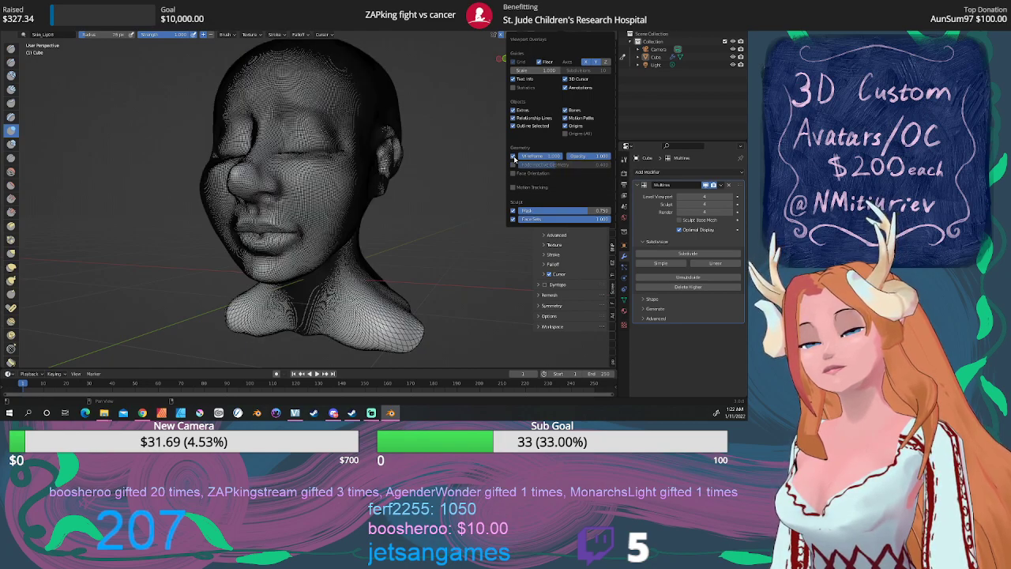
pyautogui.click(513, 157)
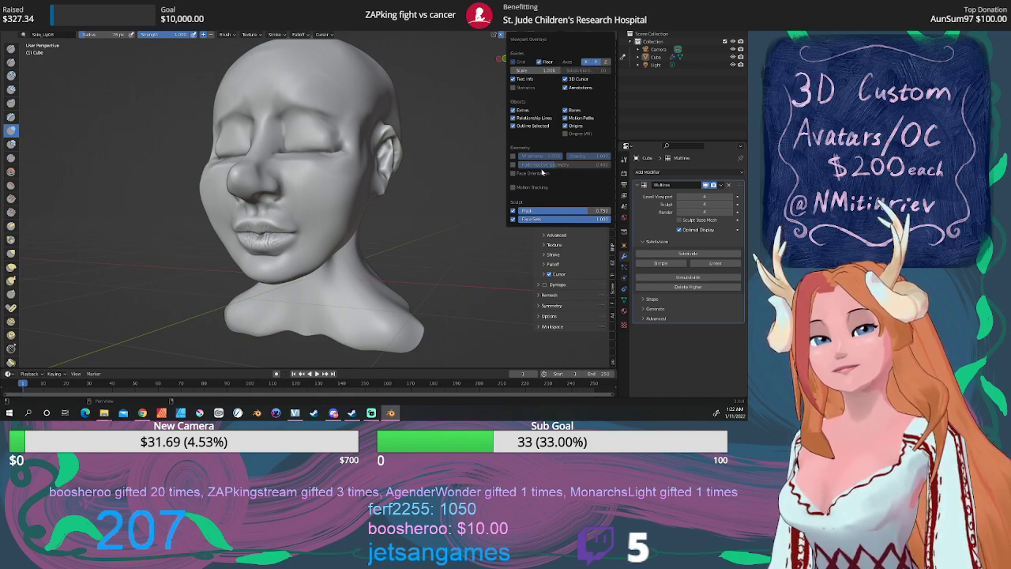
# Turn off Cavity shading for the viewport
pyautogui.click(507, 35)
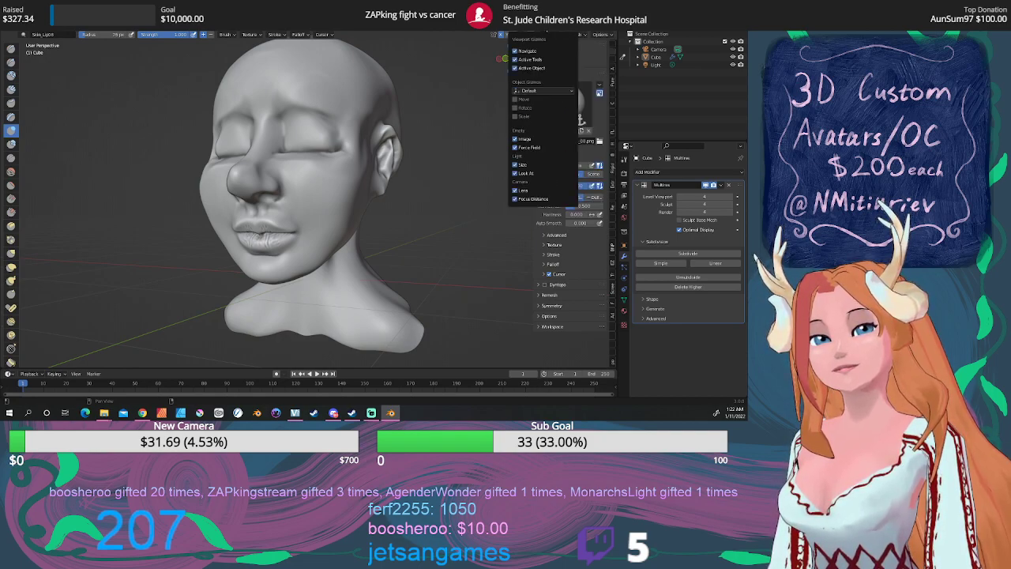
pyautogui.moveTo(610, 32)
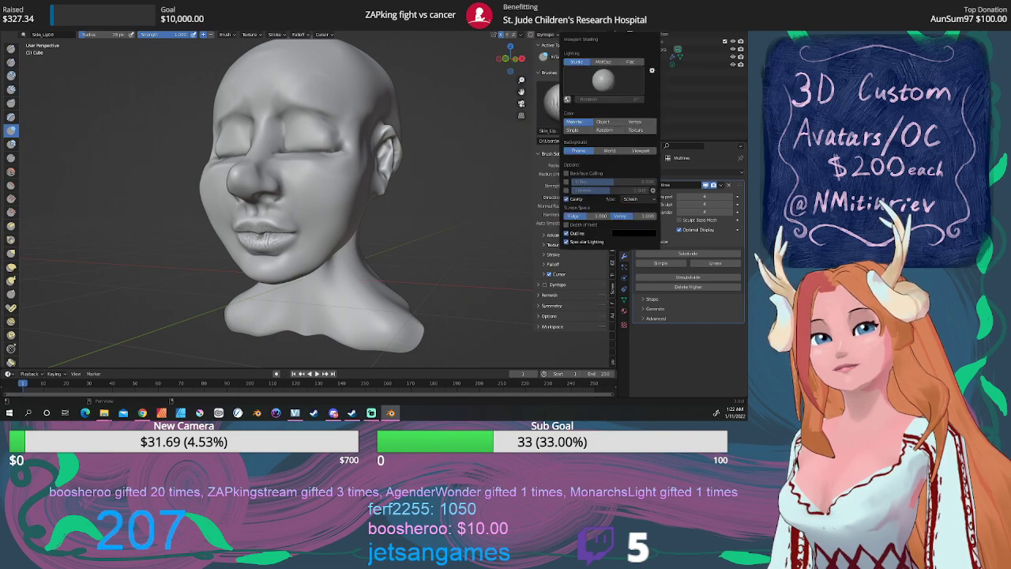
pyautogui.click(566, 199)
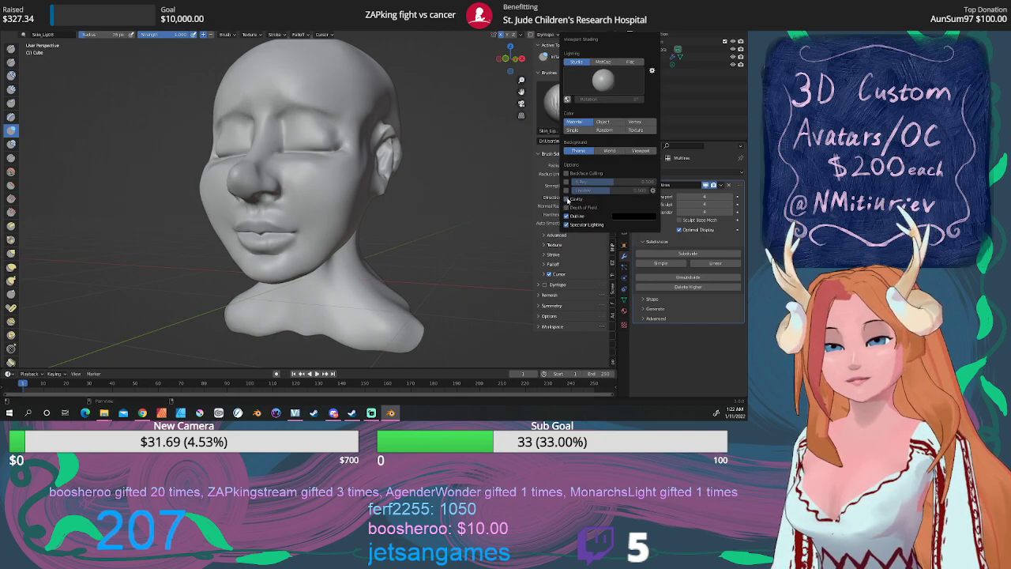
# Examine the overall form of the head and neck from several angles, including the right side profile
pyautogui.scroll(-2, 421, 242)
pyautogui.moveTo(422, 241)
pyautogui.mouseDown(button='middle')
pyautogui.moveTo(467, 236)
pyautogui.moveTo(443, 234)
pyautogui.moveTo(455, 237)
pyautogui.mouseUp(button='middle')
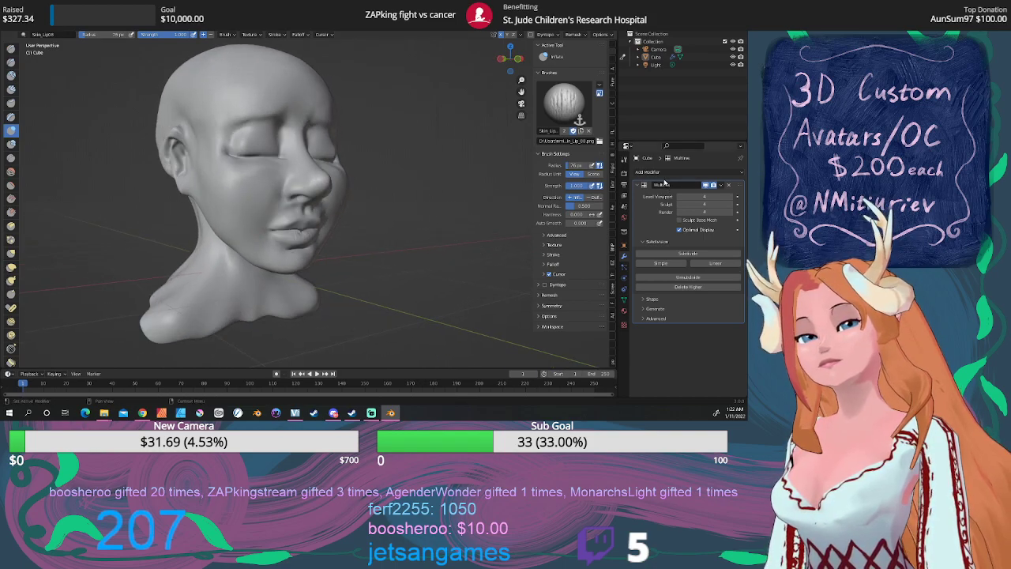
pyautogui.scroll(-3, 421, 242)
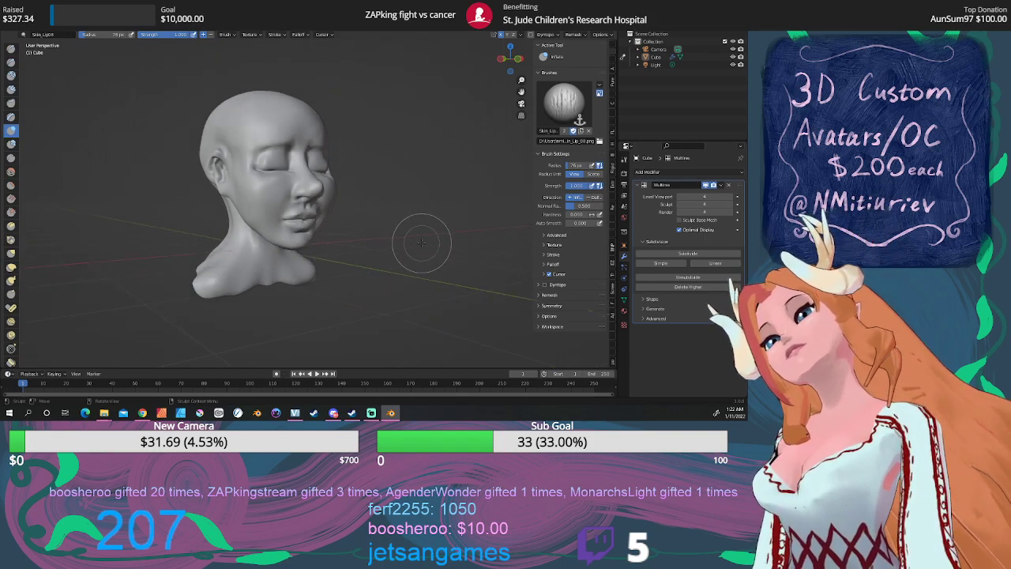
pyautogui.moveTo(419, 242)
pyautogui.mouseDown(button='middle')
pyautogui.moveTo(426, 247)
pyautogui.moveTo(403, 238)
pyautogui.moveTo(438, 225)
pyautogui.moveTo(450, 202)
pyautogui.mouseUp(button='middle')
pyautogui.scroll(2, 386, 246)
pyautogui.scroll(2, 440, 207)
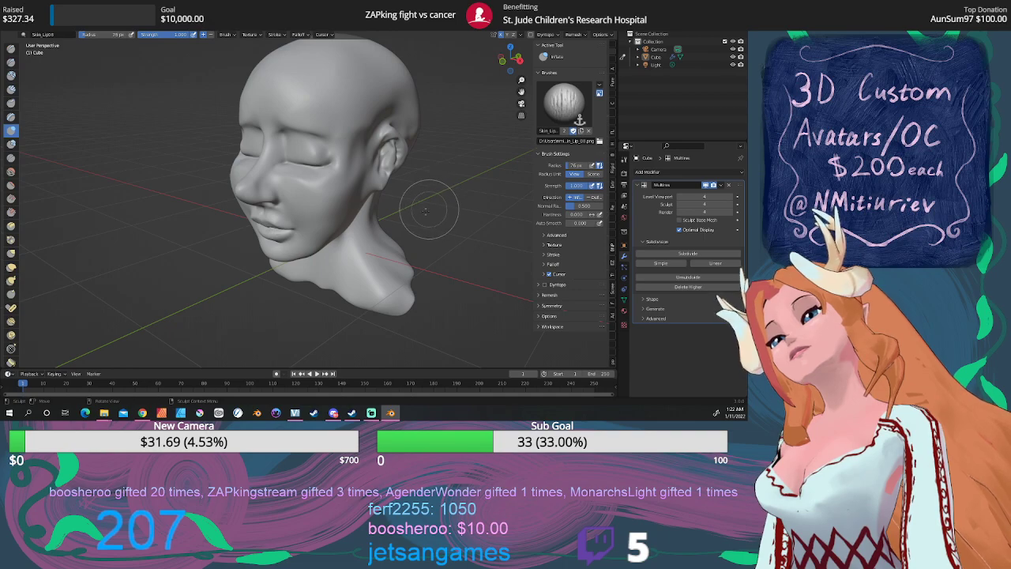
pyautogui.moveTo(426, 235)
pyautogui.mouseDown(button='middle')
pyautogui.moveTo(420, 227)
pyautogui.moveTo(403, 246)
pyautogui.mouseUp(button='middle')
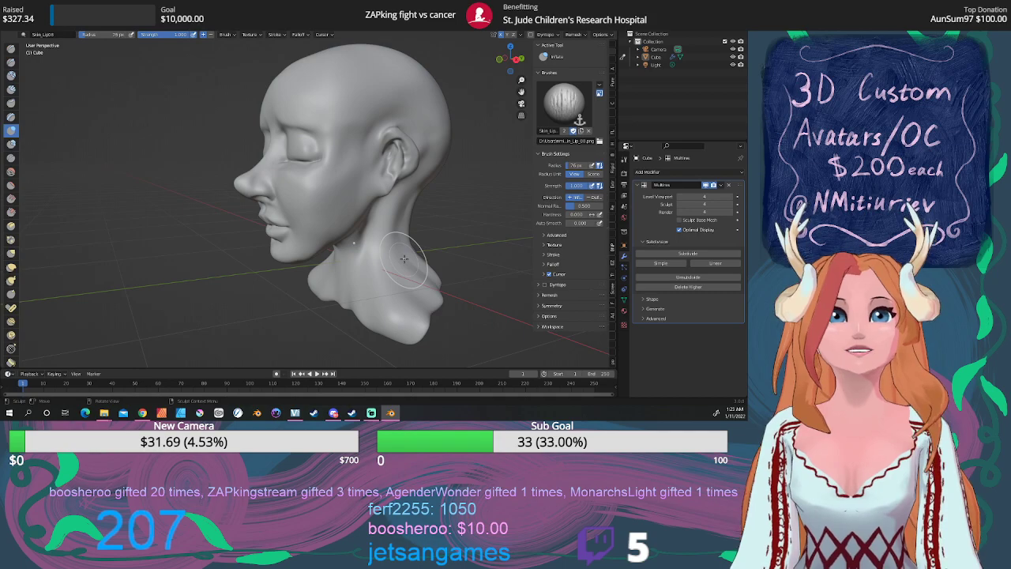
pyautogui.press('KP_3')
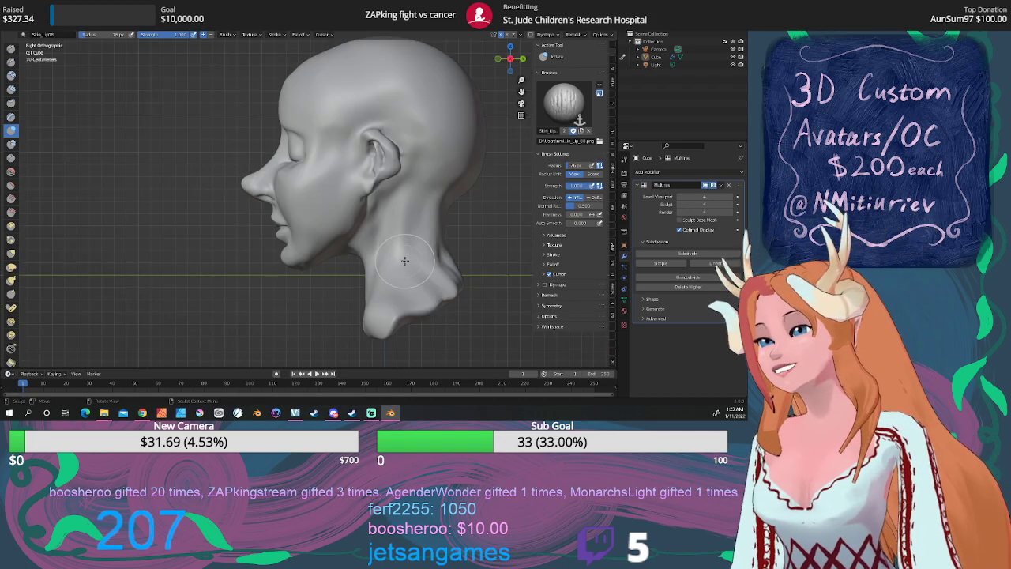
# Reshape the tip of the nose with the Grab brush in the right side view, pulling it slightly up and inward
pyautogui.click(11, 254)
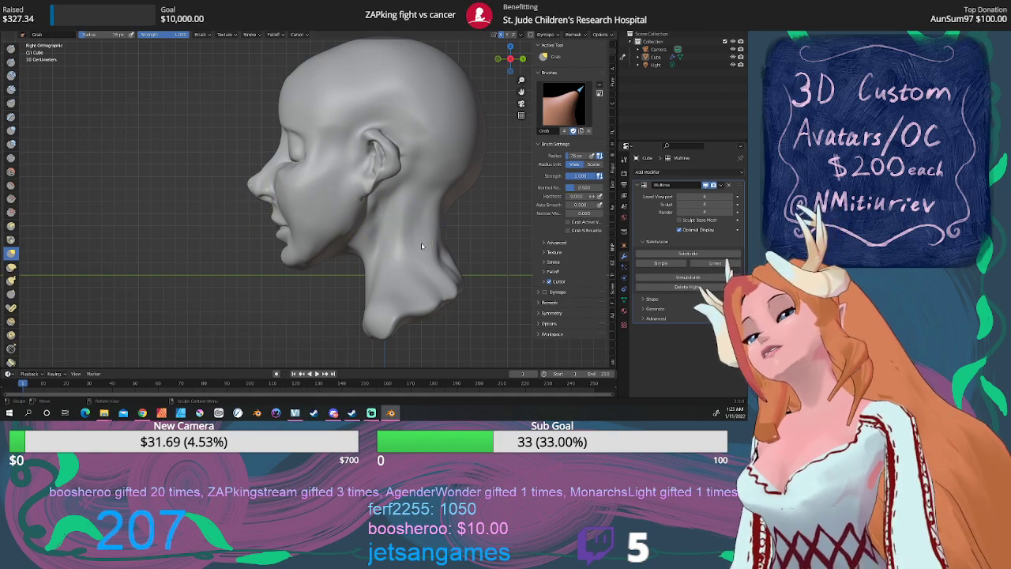
pyautogui.moveTo(421, 243)
pyautogui.mouseDown(button='middle')
pyautogui.moveTo(471, 259)
pyautogui.moveTo(405, 249)
pyautogui.moveTo(463, 254)
pyautogui.mouseUp(button='middle')
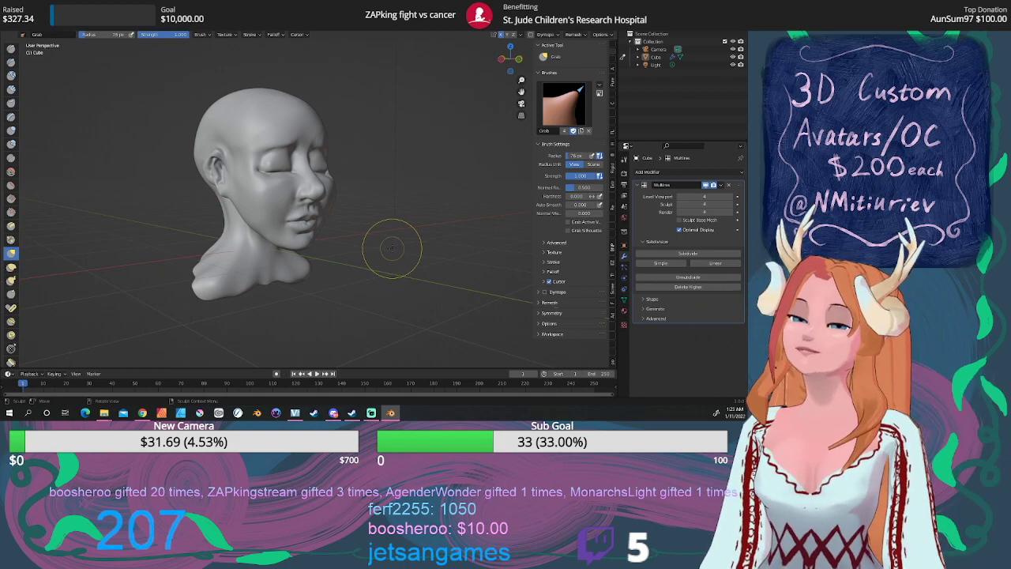
pyautogui.press('KP_3')
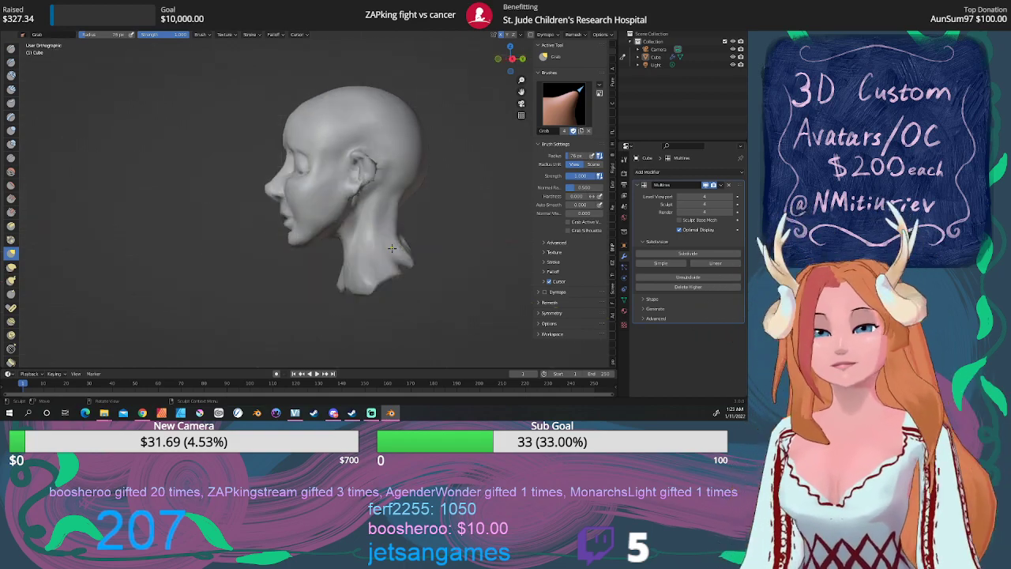
pyautogui.scroll(1, 340, 233)
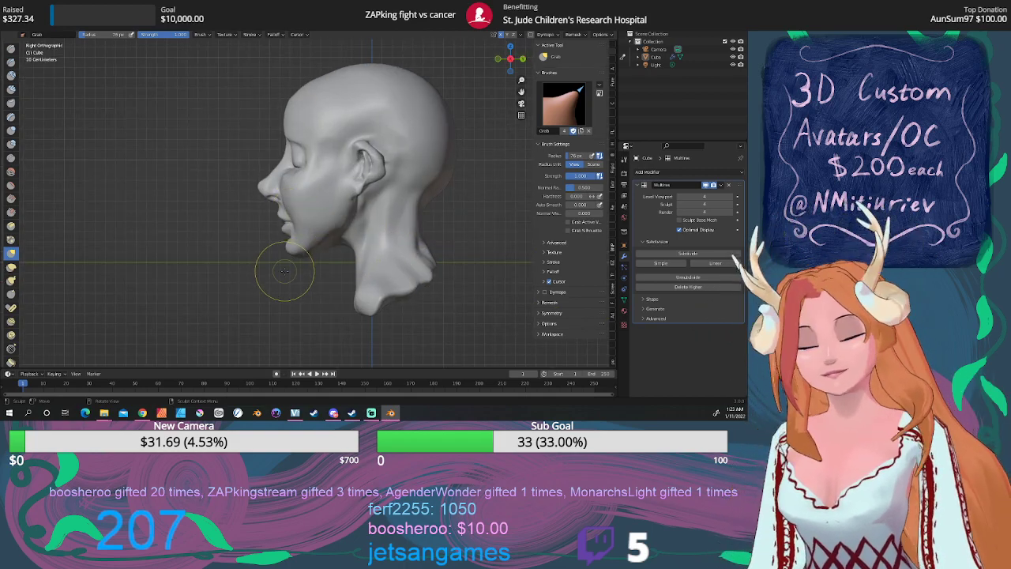
pyautogui.moveTo(287, 266); pyautogui.dragTo(335, 266, button='middle')
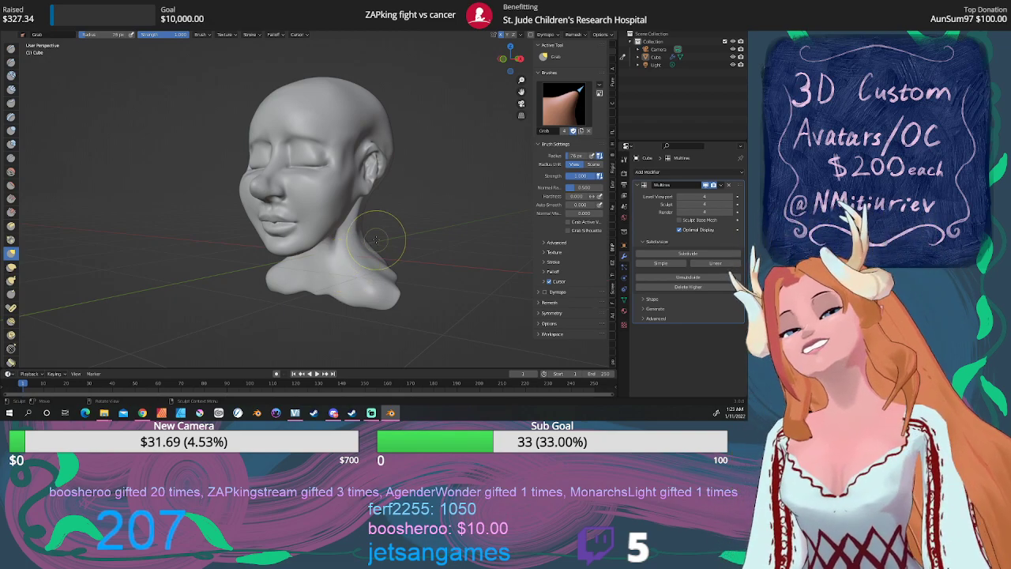
pyautogui.moveTo(376, 238); pyautogui.dragTo(357, 239, button='middle')
pyautogui.press('KP_3')
pyautogui.press('KP_3')
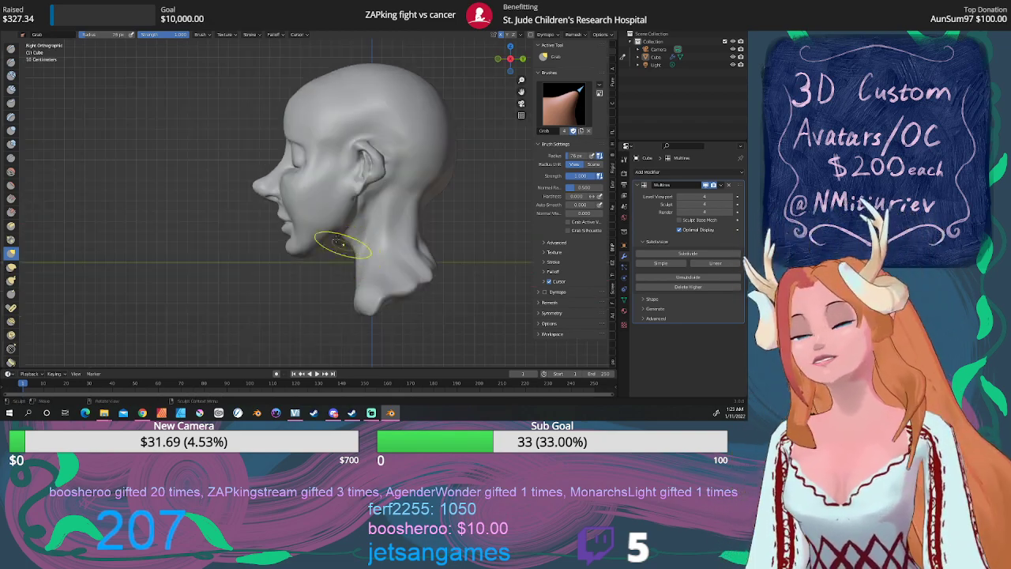
pyautogui.scroll(4, 248, 203)
pyautogui.moveTo(214, 178); pyautogui.dragTo(215, 178)
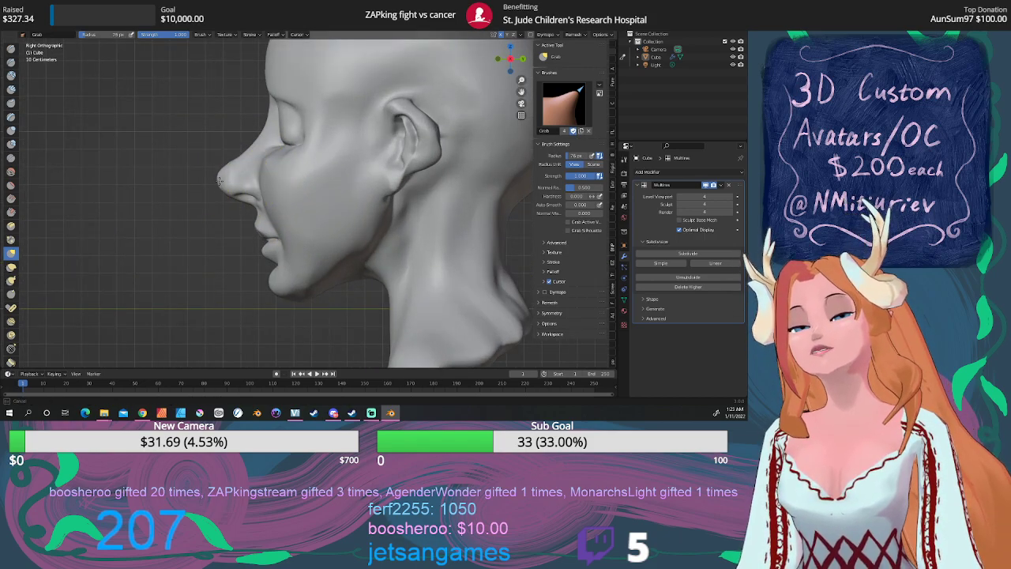
pyautogui.moveTo(219, 181); pyautogui.dragTo(230, 168)
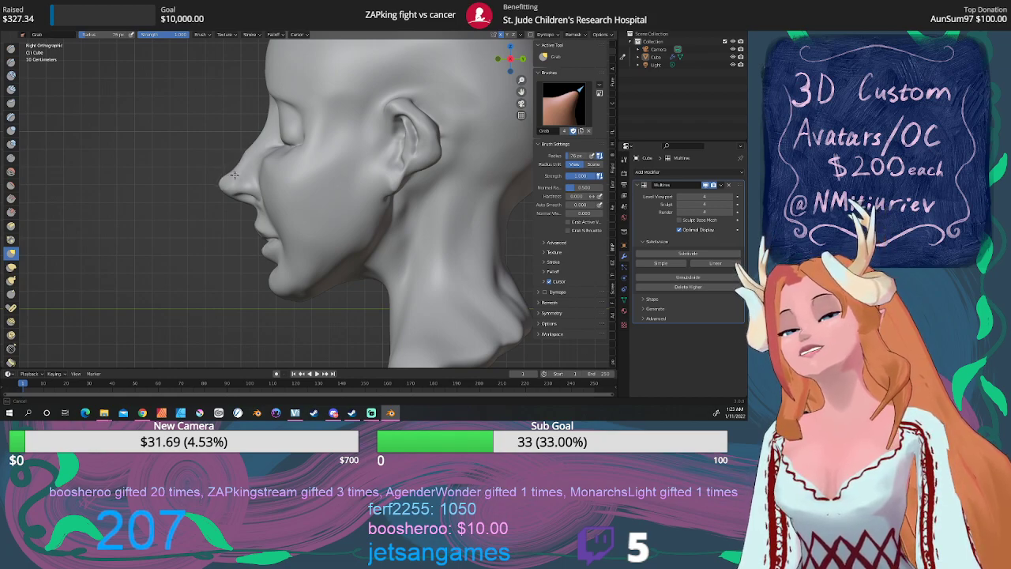
pyautogui.moveTo(234, 176); pyautogui.dragTo(228, 170)
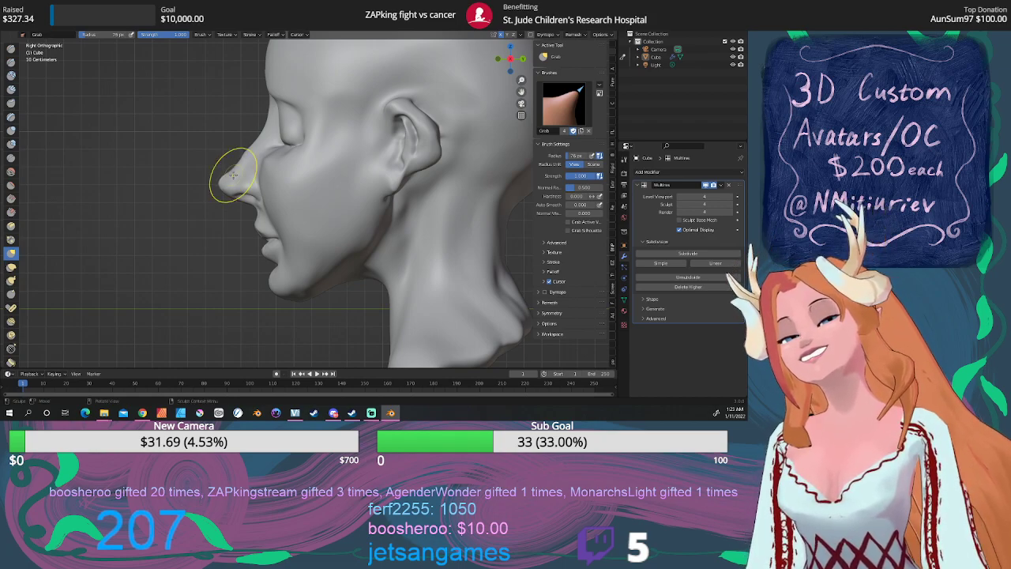
# Examine the nose's new shape from three-quarter and right side views
pyautogui.moveTo(228, 170)
pyautogui.mouseDown(button='middle')
pyautogui.moveTo(399, 199)
pyautogui.moveTo(373, 198)
pyautogui.mouseUp(button='middle')
pyautogui.scroll(-2, 290, 184)
pyautogui.scroll(1, 376, 201)
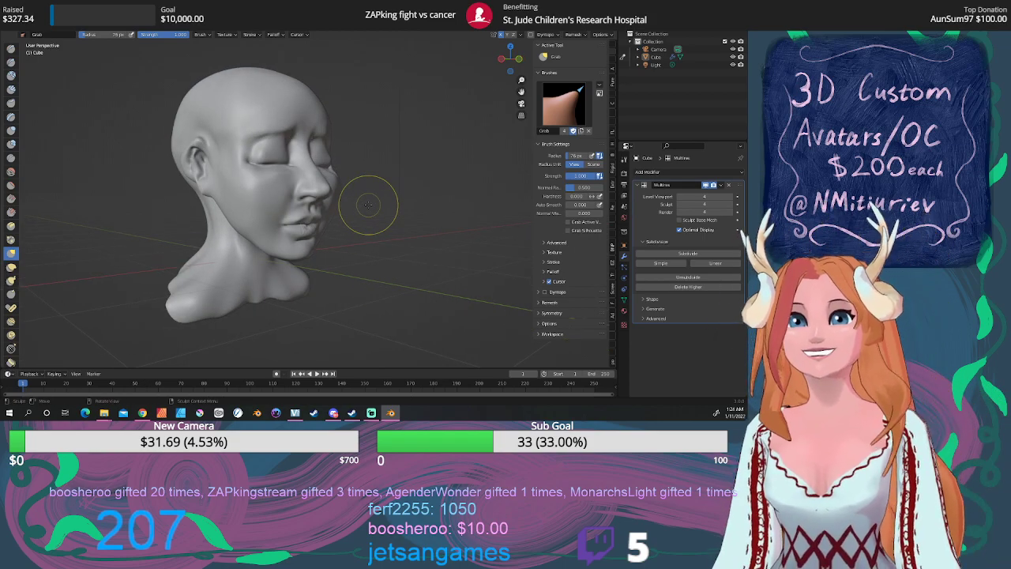
pyautogui.moveTo(375, 199); pyautogui.dragTo(385, 197, button='middle')
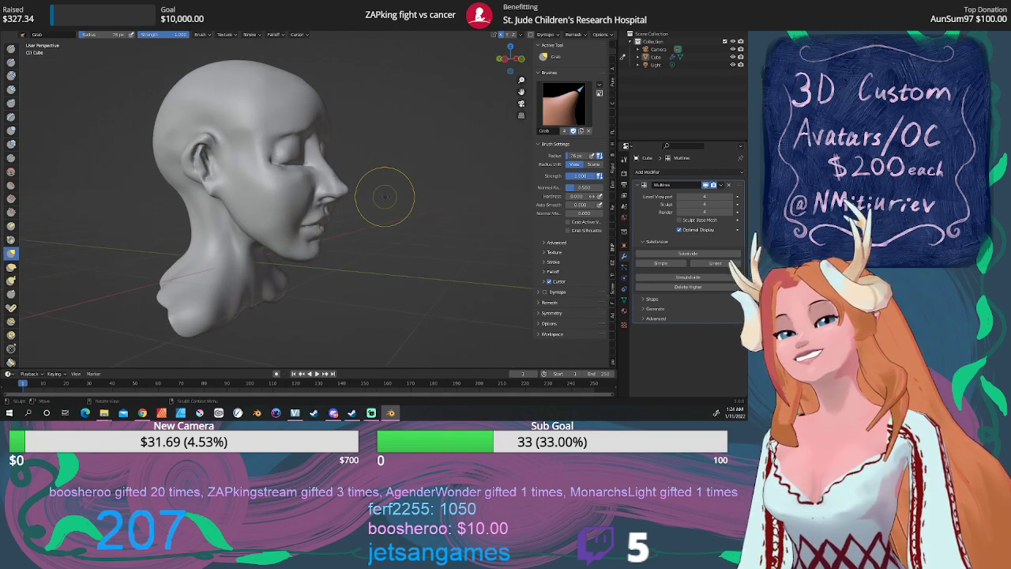
pyautogui.press('KP_3')
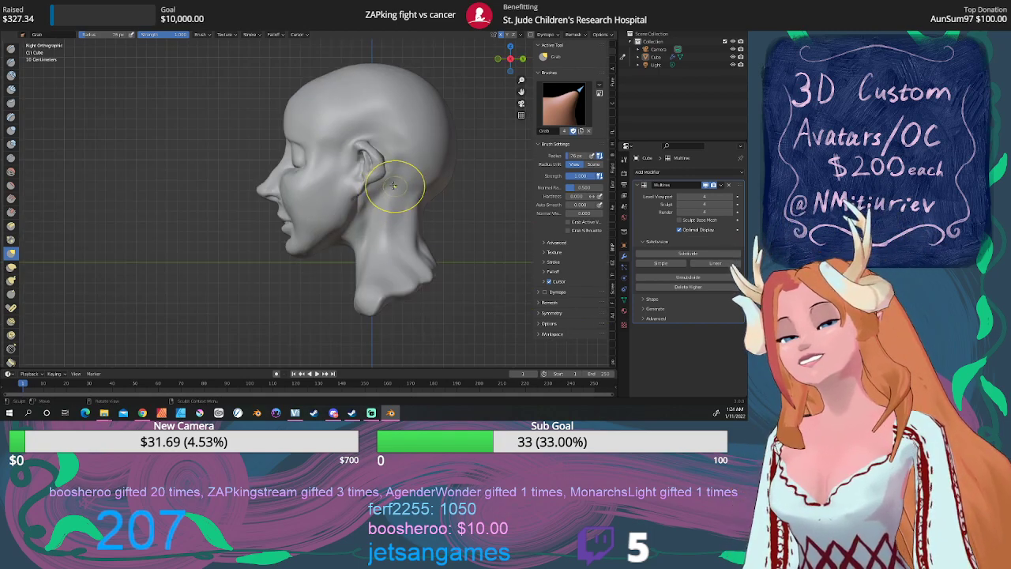
pyautogui.scroll(5, 382, 181)
pyautogui.scroll(-1, 384, 185)
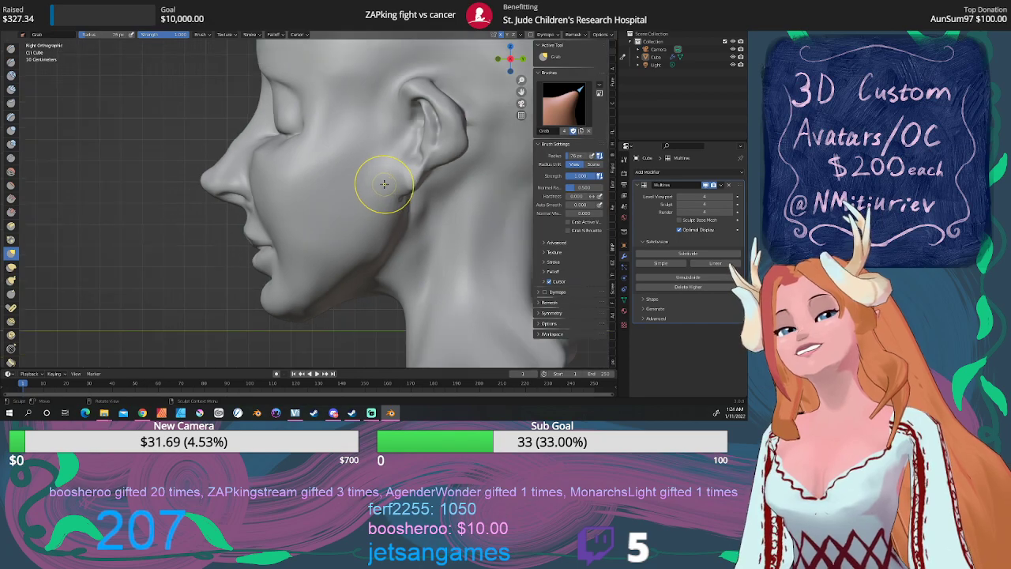
# Inspect the underside of the nose, the philtrum and the lips close up, and compare them with the whole head
pyautogui.moveTo(384, 185); pyautogui.dragTo(420, 169, button='middle')
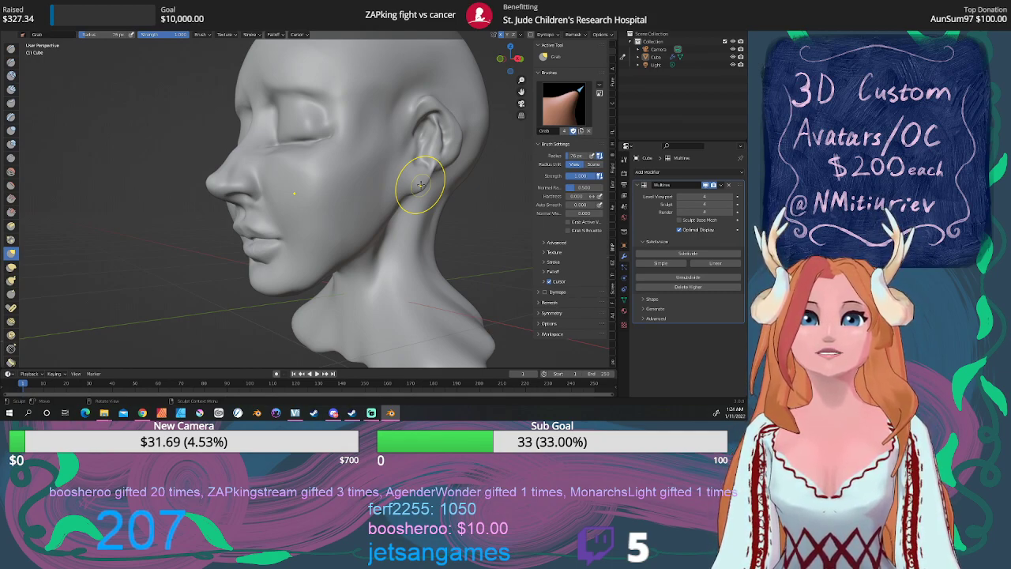
pyautogui.moveTo(421, 185); pyautogui.dragTo(452, 198, button='middle')
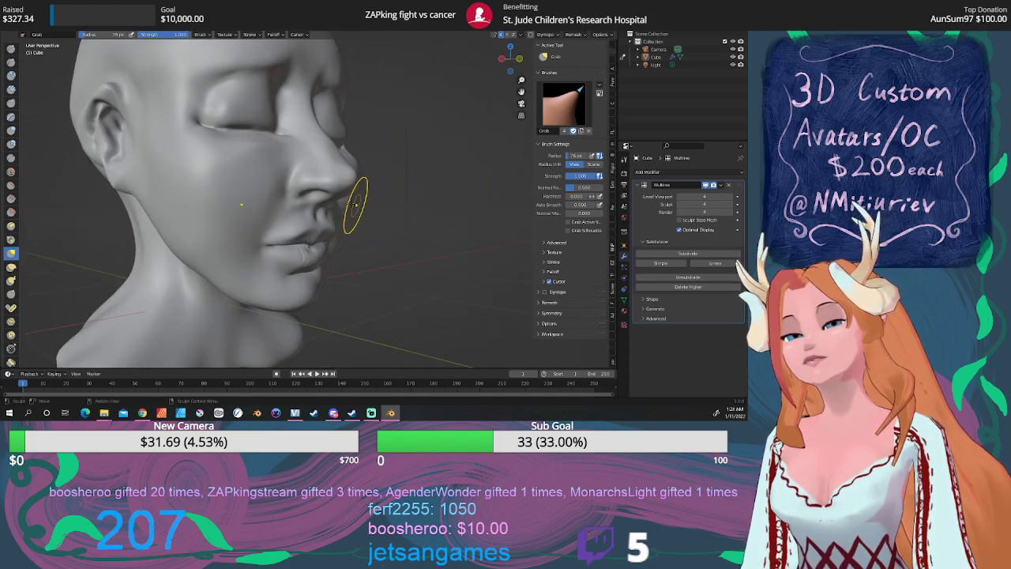
pyautogui.moveTo(340, 204); pyautogui.dragTo(320, 204, button='middle')
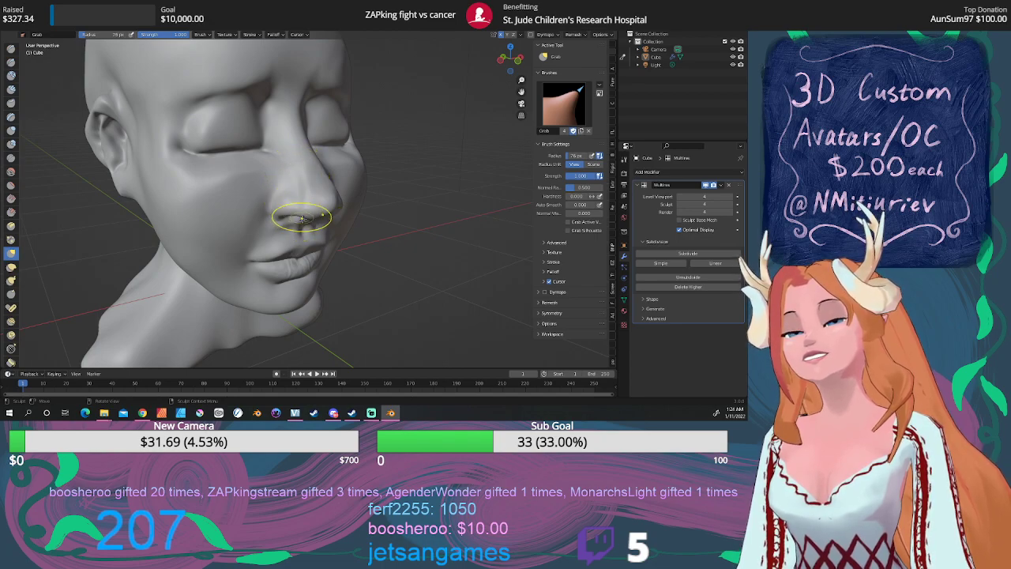
pyautogui.moveTo(305, 237); pyautogui.dragTo(311, 184, button='middle')
pyautogui.scroll(3, 310, 229)
pyautogui.moveTo(309, 231)
pyautogui.mouseDown(button='middle')
pyautogui.moveTo(266, 232)
pyautogui.moveTo(381, 237)
pyautogui.mouseUp(button='middle')
pyautogui.moveTo(321, 253); pyautogui.dragTo(321, 236, button='middle')
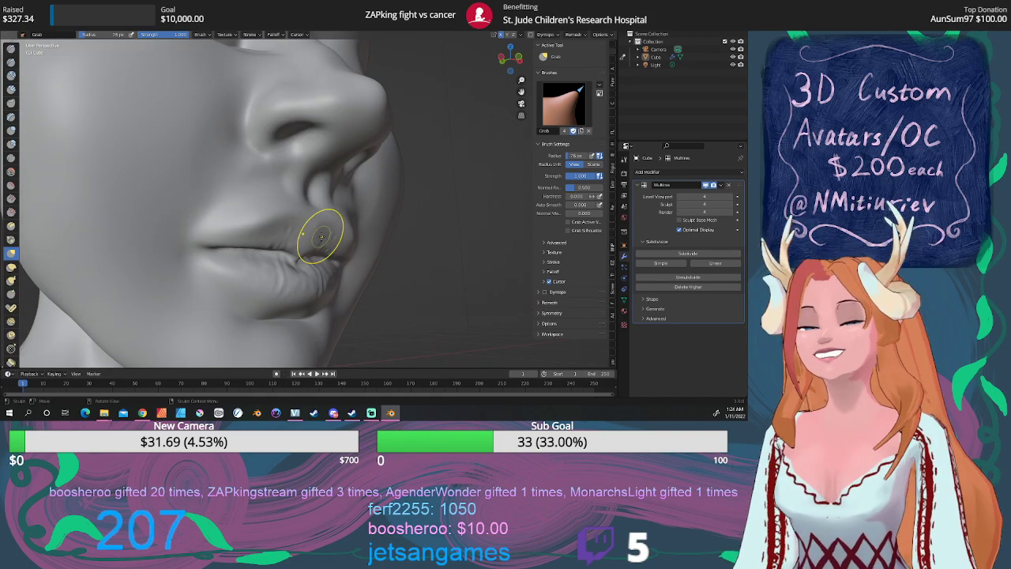
pyautogui.scroll(-6, 338, 227)
pyautogui.moveTo(338, 228)
pyautogui.mouseDown(button='middle')
pyautogui.moveTo(339, 237)
pyautogui.moveTo(388, 233)
pyautogui.mouseUp(button='middle')
pyautogui.press('KP_3')
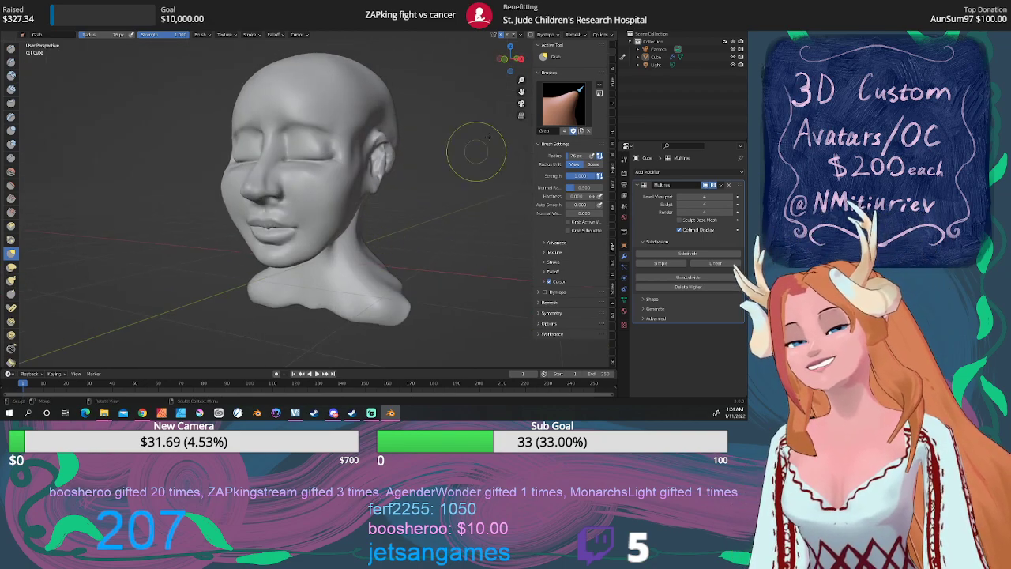
# Compare the head in material preview, rendered and solid shading from both three-quarter sides
pyautogui.press('z')
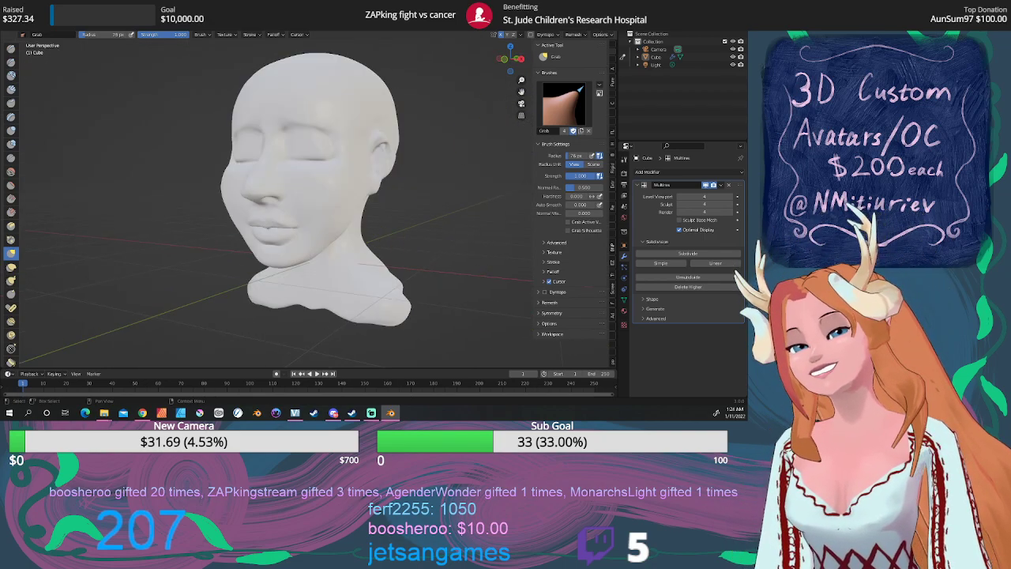
pyautogui.moveTo(429, 169); pyautogui.dragTo(463, 169, button='middle')
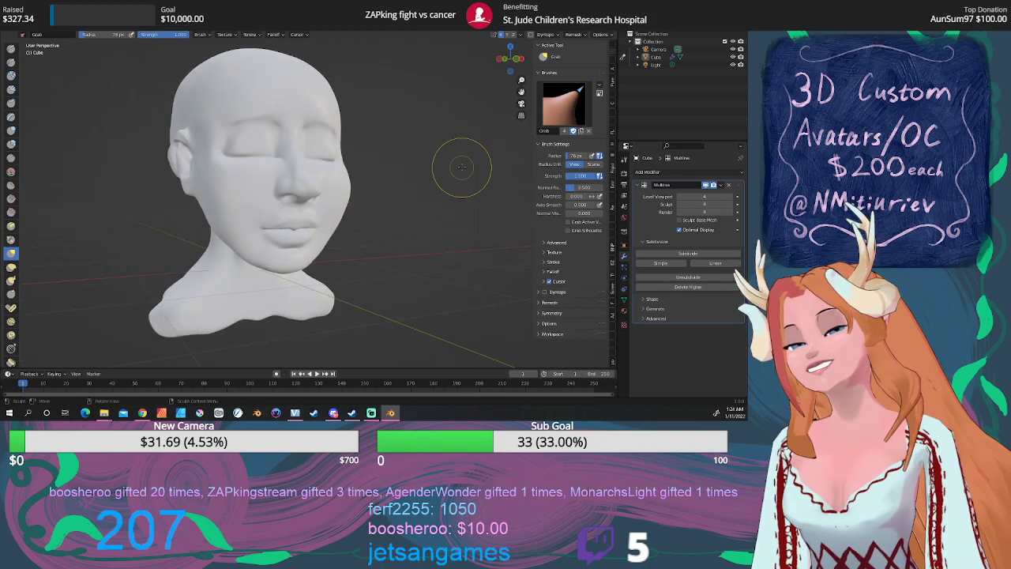
pyautogui.click(605, 33)
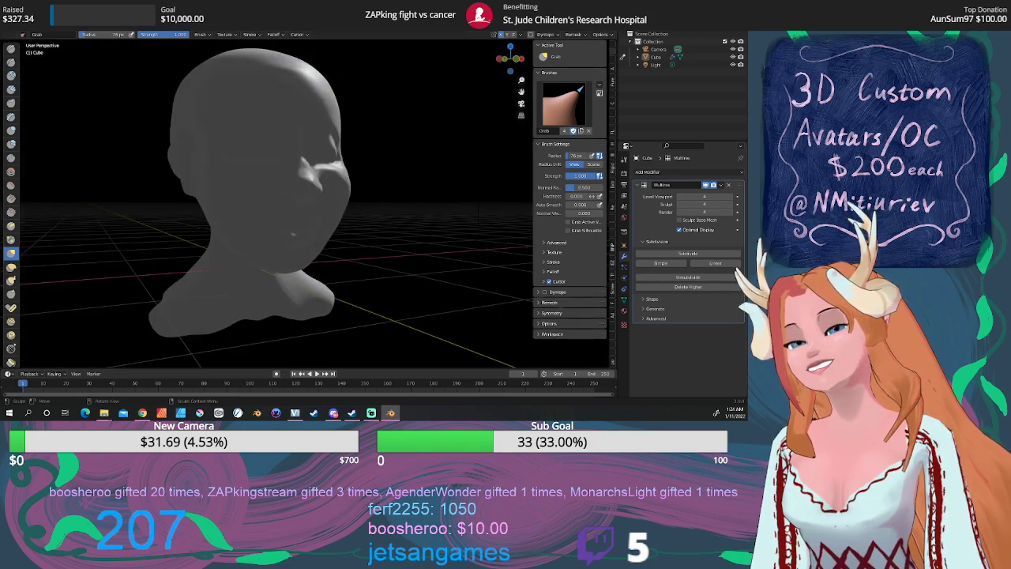
pyautogui.moveTo(431, 147)
pyautogui.mouseDown(button='middle')
pyautogui.moveTo(303, 197)
pyautogui.moveTo(316, 191)
pyautogui.mouseUp(button='middle')
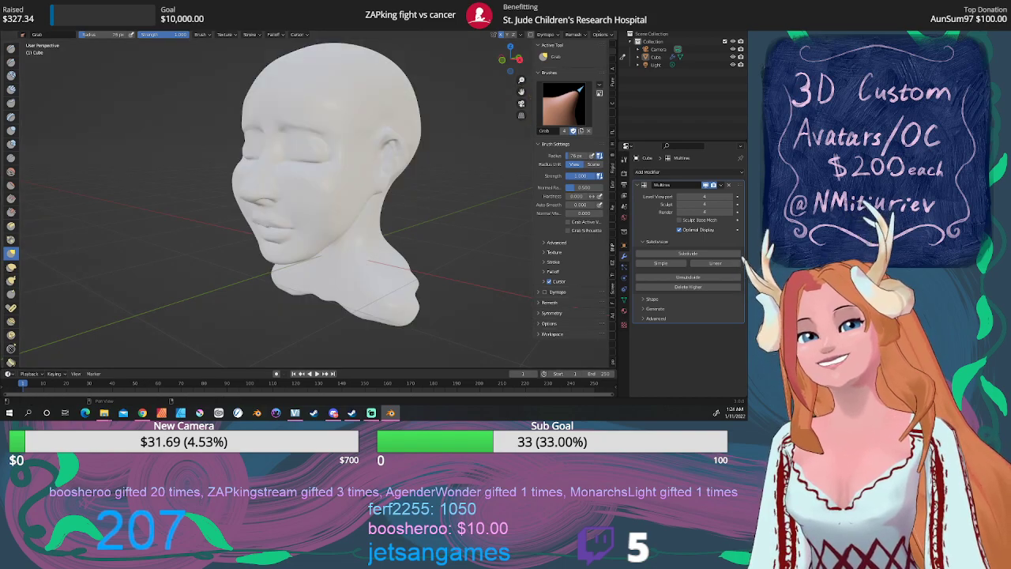
pyautogui.moveTo(281, 239)
pyautogui.mouseDown(button='middle')
pyautogui.moveTo(311, 226)
pyautogui.moveTo(308, 208)
pyautogui.moveTo(336, 188)
pyautogui.moveTo(308, 174)
pyautogui.mouseUp(button='middle')
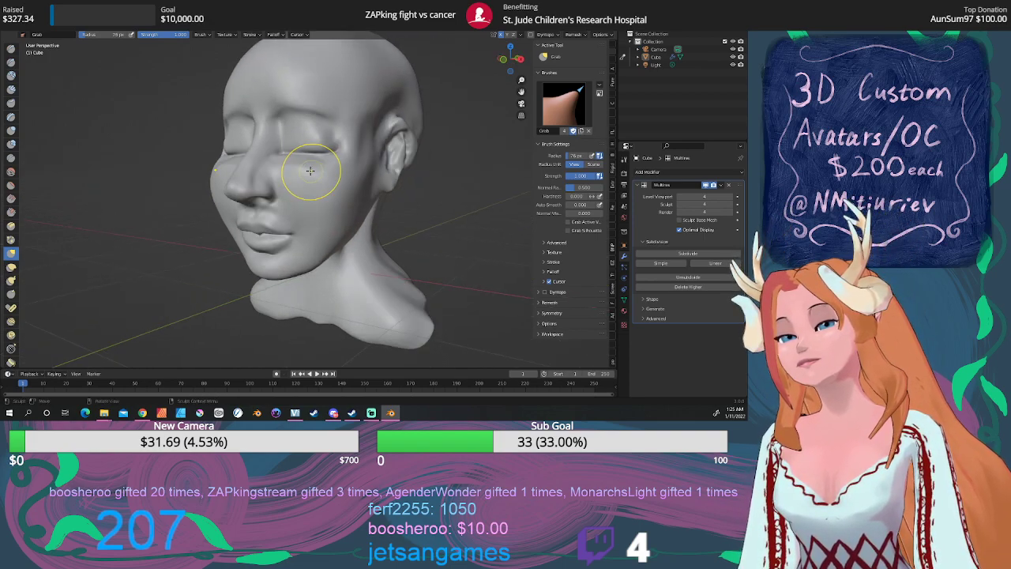
# Pull the closed upper eyelids into a fuller shape with the smooth Grab brush variant, checking them from above and in three-quarter views
pyautogui.click(563, 104)
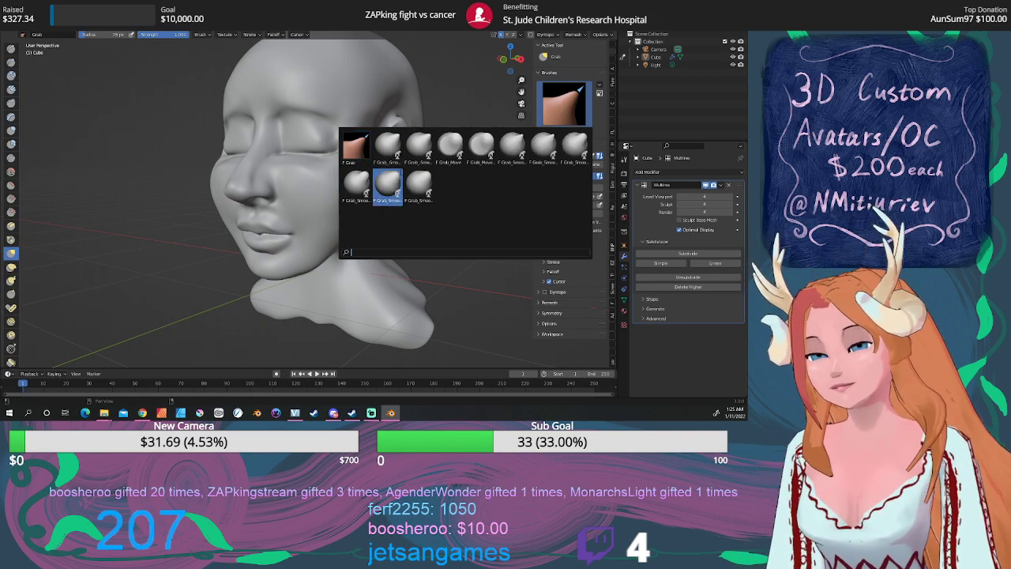
pyautogui.click(389, 182)
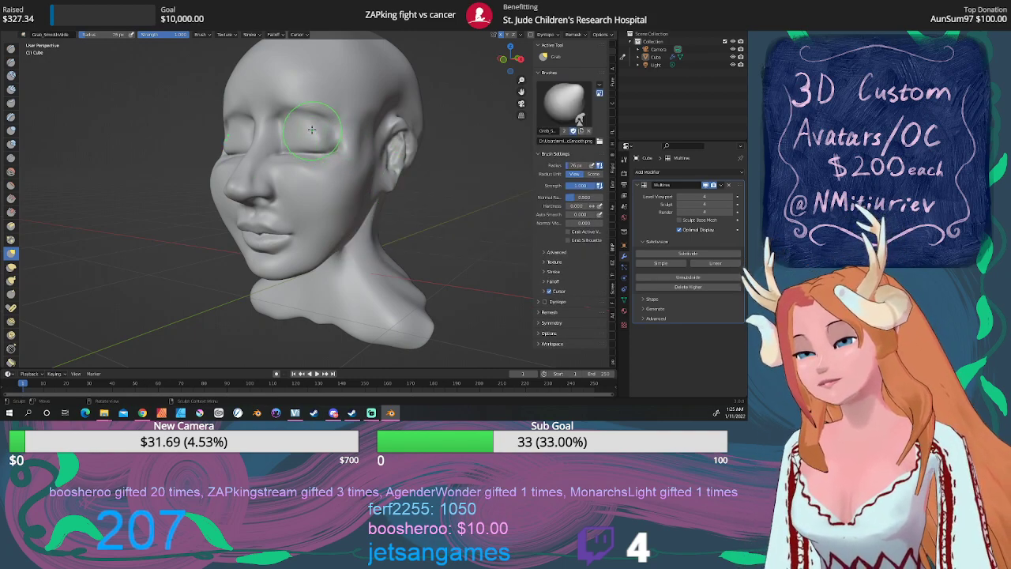
pyautogui.moveTo(318, 124); pyautogui.dragTo(321, 125)
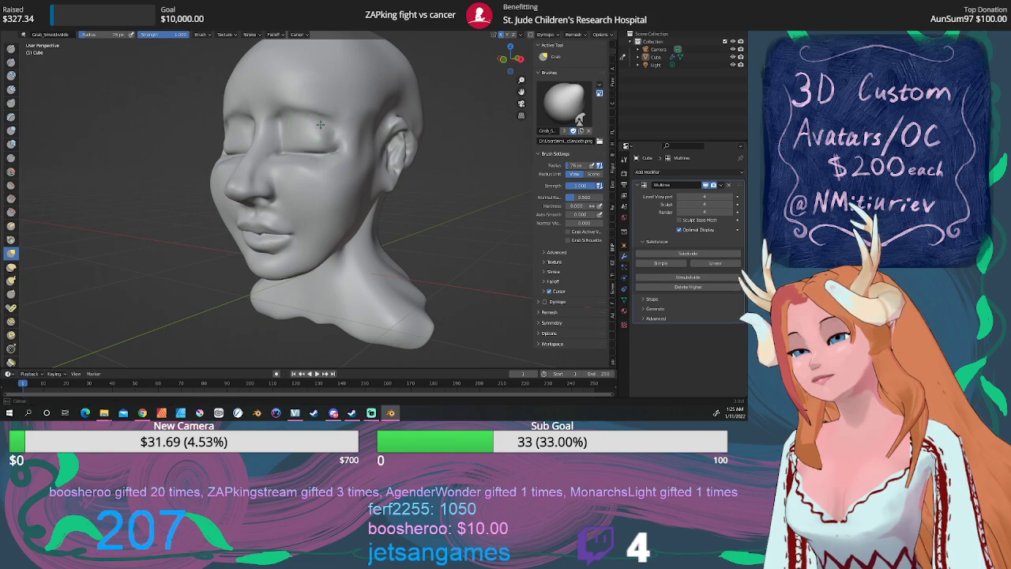
pyautogui.moveTo(323, 124); pyautogui.dragTo(314, 162, button='middle')
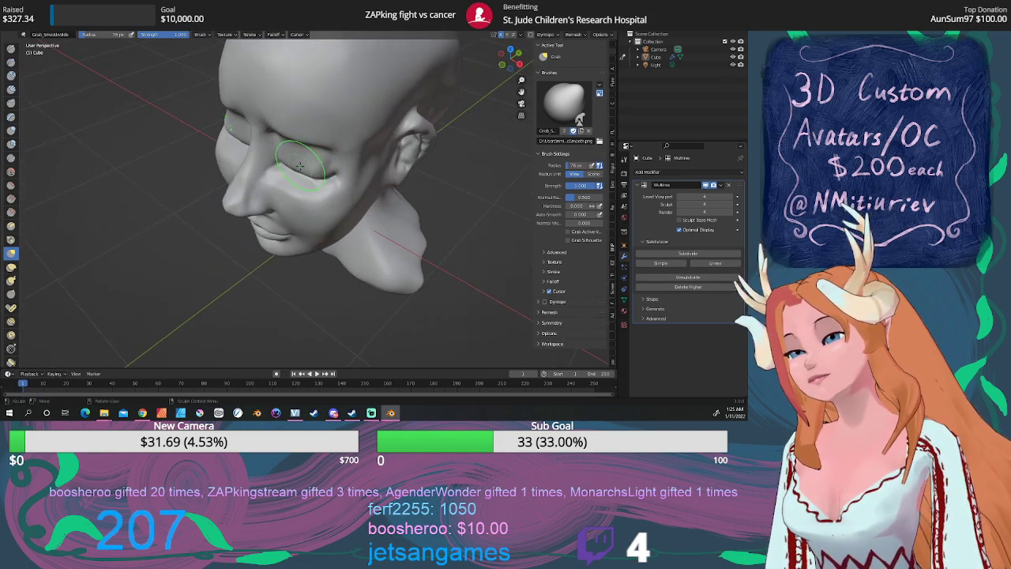
pyautogui.moveTo(299, 167)
pyautogui.mouseDown()
pyautogui.moveTo(285, 166)
pyautogui.moveTo(315, 174)
pyautogui.mouseUp()
pyautogui.moveTo(313, 179)
pyautogui.mouseDown(button='middle')
pyautogui.moveTo(402, 143)
pyautogui.moveTo(393, 149)
pyautogui.mouseUp(button='middle')
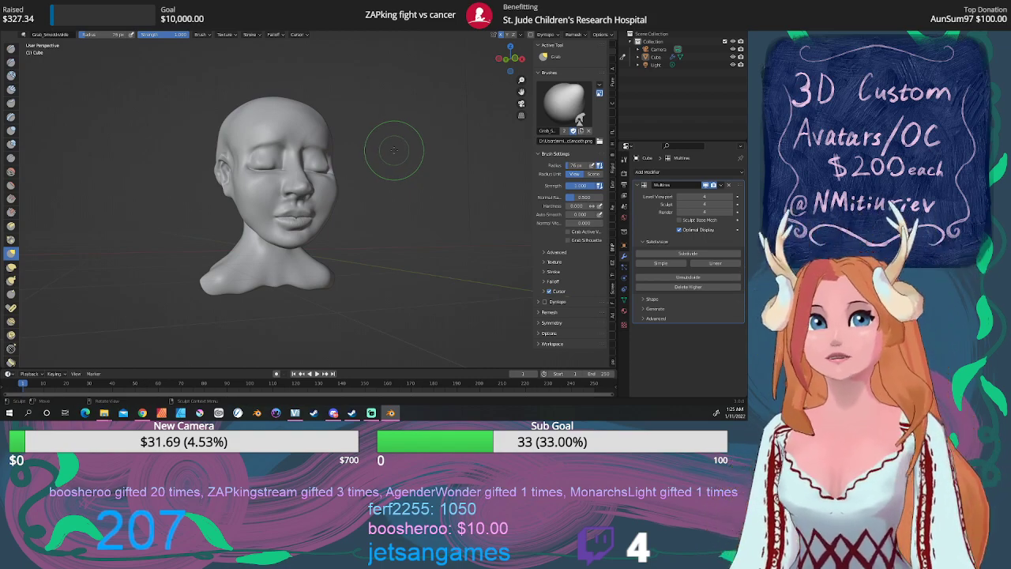
pyautogui.scroll(2, 393, 150)
pyautogui.moveTo(392, 150)
pyautogui.mouseDown(button='middle')
pyautogui.moveTo(411, 147)
pyautogui.moveTo(386, 151)
pyautogui.mouseUp(button='middle')
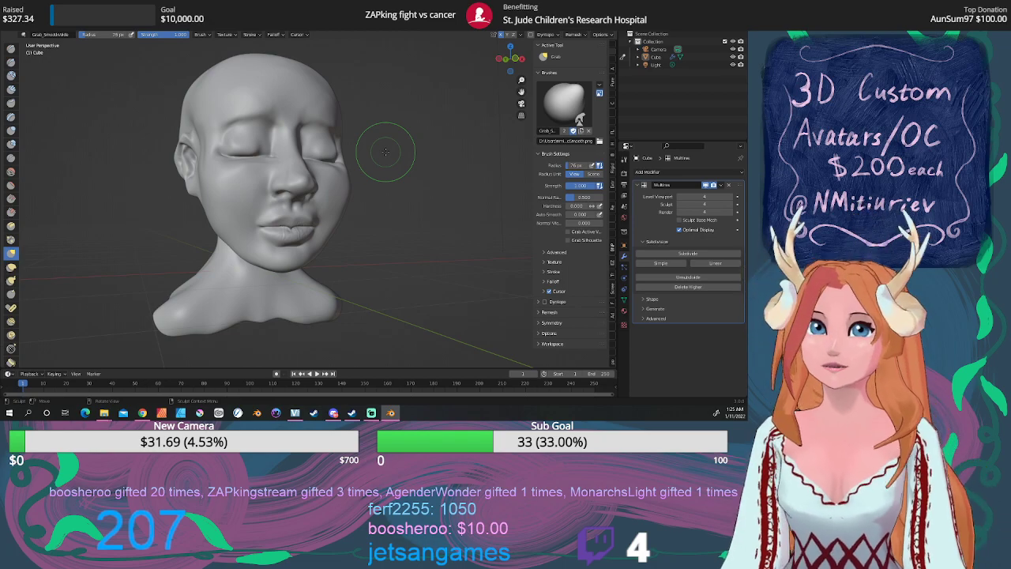
pyautogui.moveTo(385, 151)
pyautogui.mouseDown(button='middle')
pyautogui.moveTo(382, 168)
pyautogui.moveTo(297, 145)
pyautogui.moveTo(332, 136)
pyautogui.mouseUp(button='middle')
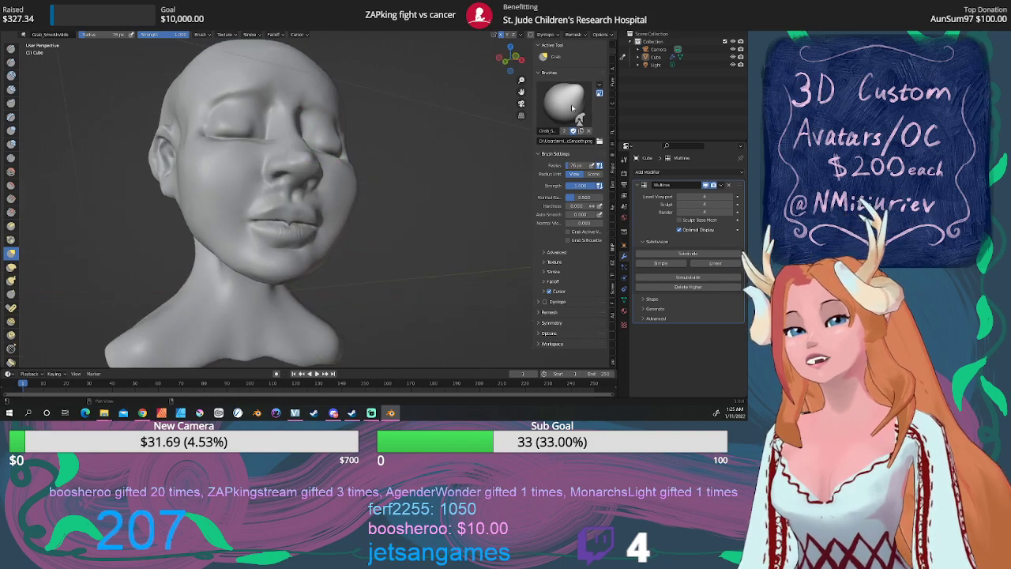
# Look through the brush variants of the Grab, Blob, Clay and Smooth tools, and inspect the nose and lips close up
pyautogui.click(574, 105)
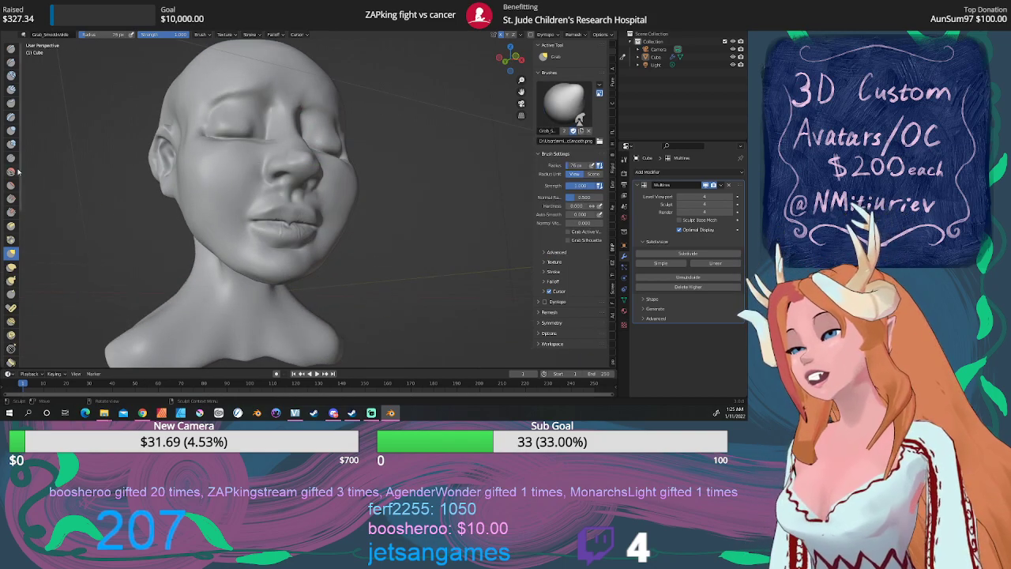
pyautogui.click(11, 145)
pyautogui.click(569, 120)
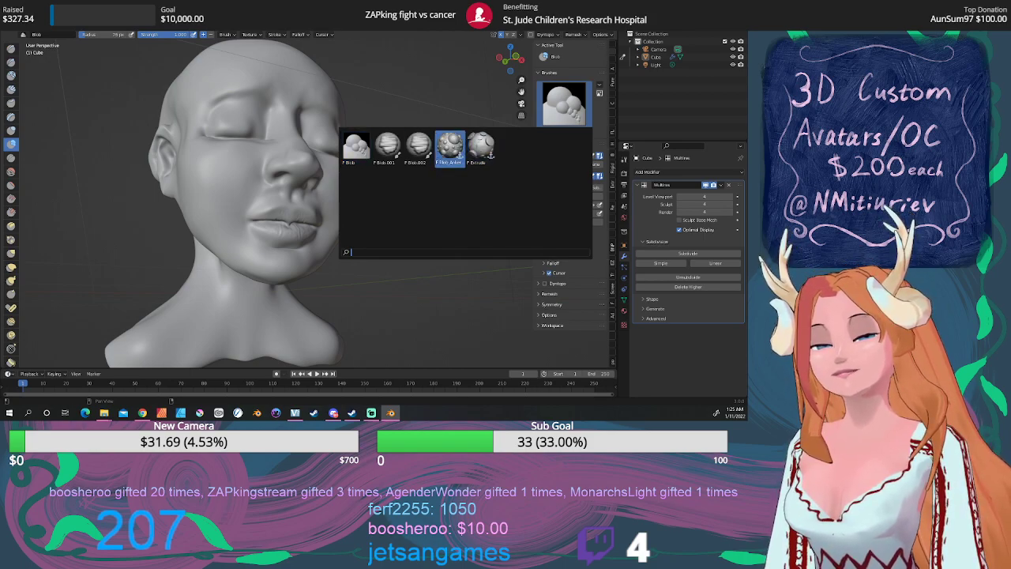
pyautogui.click(583, 106)
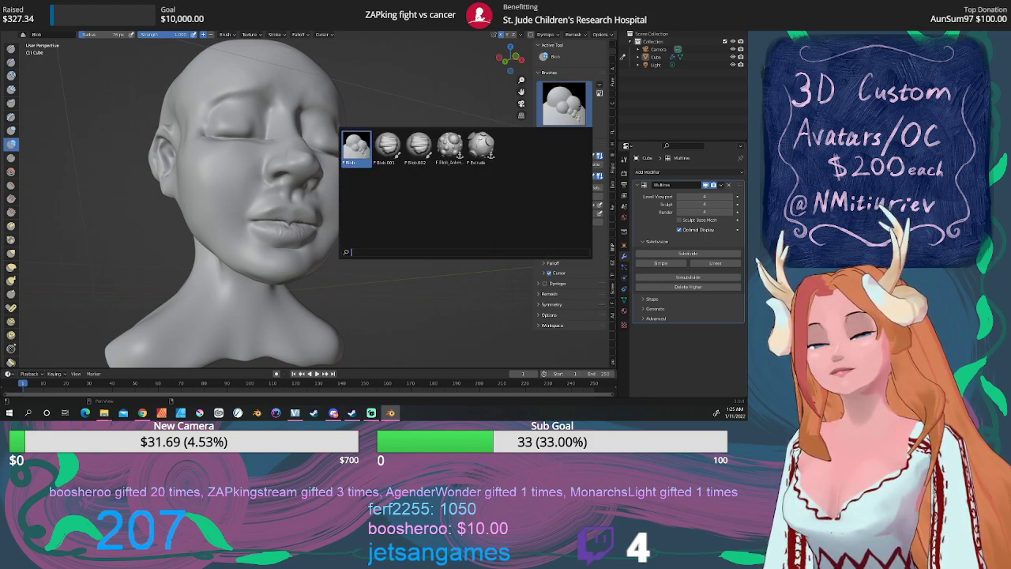
pyautogui.click(11, 76)
pyautogui.click(574, 101)
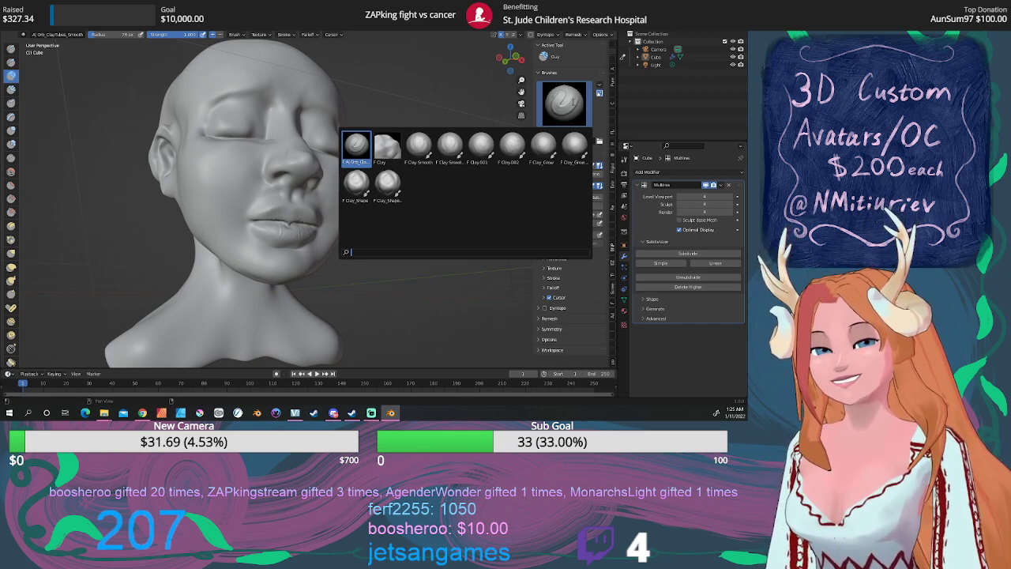
pyautogui.click(11, 171)
pyautogui.click(565, 103)
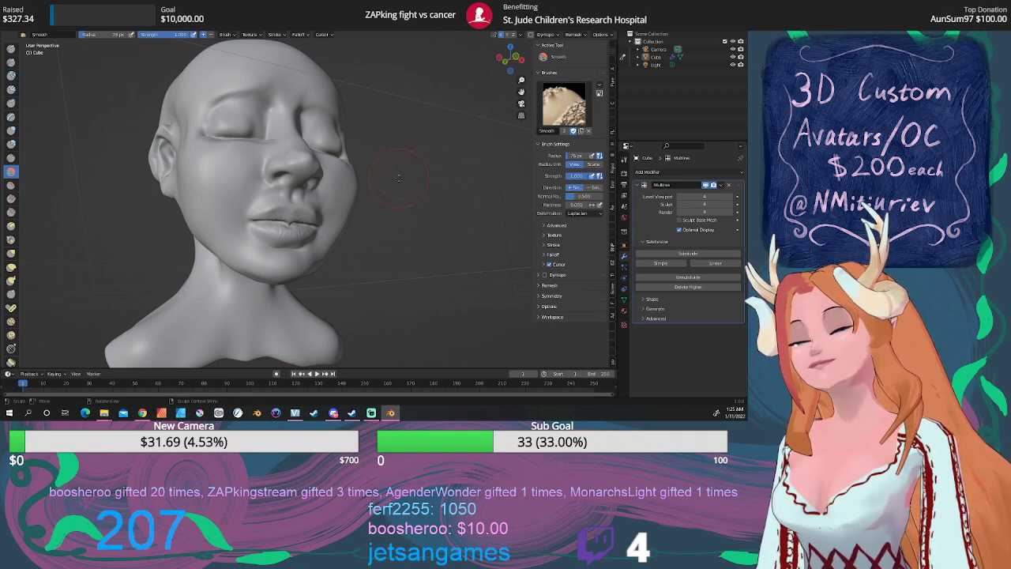
pyautogui.scroll(-1, 399, 178)
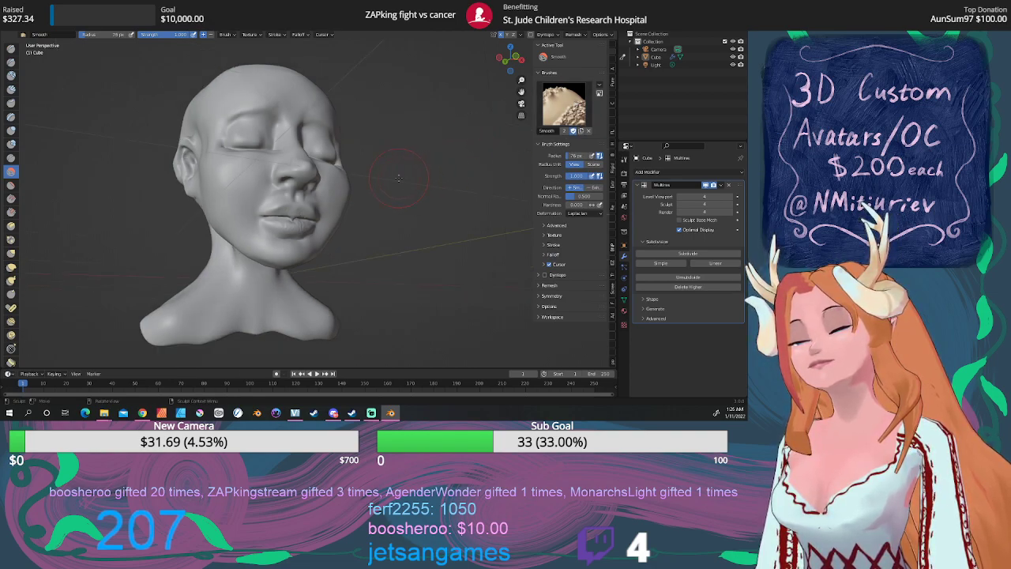
pyautogui.moveTo(399, 178); pyautogui.dragTo(358, 215, button='middle')
pyautogui.scroll(4, 358, 215)
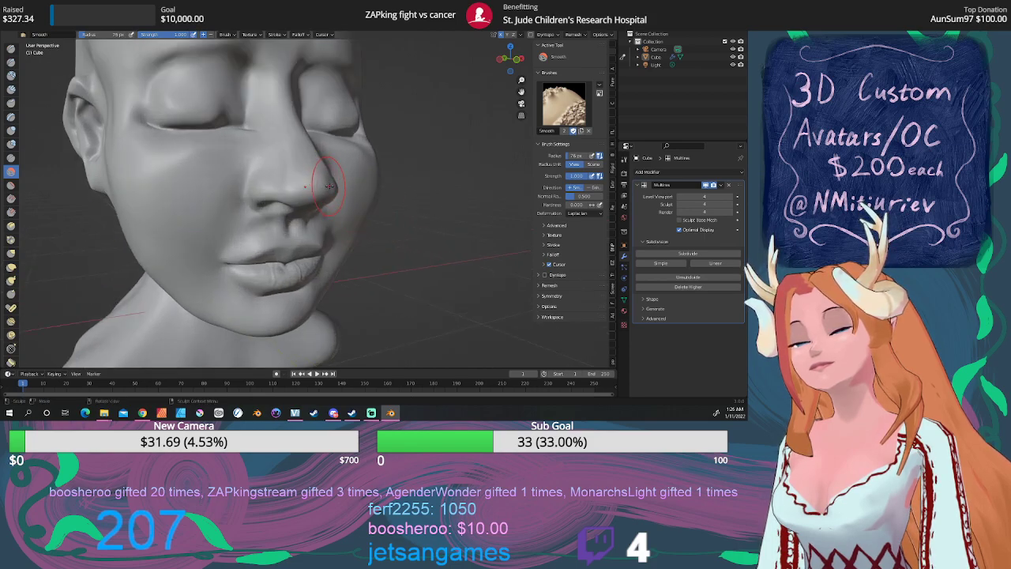
pyautogui.moveTo(316, 185)
pyautogui.mouseDown(button='middle')
pyautogui.moveTo(365, 178)
pyautogui.moveTo(296, 184)
pyautogui.moveTo(311, 192)
pyautogui.mouseUp(button='middle')
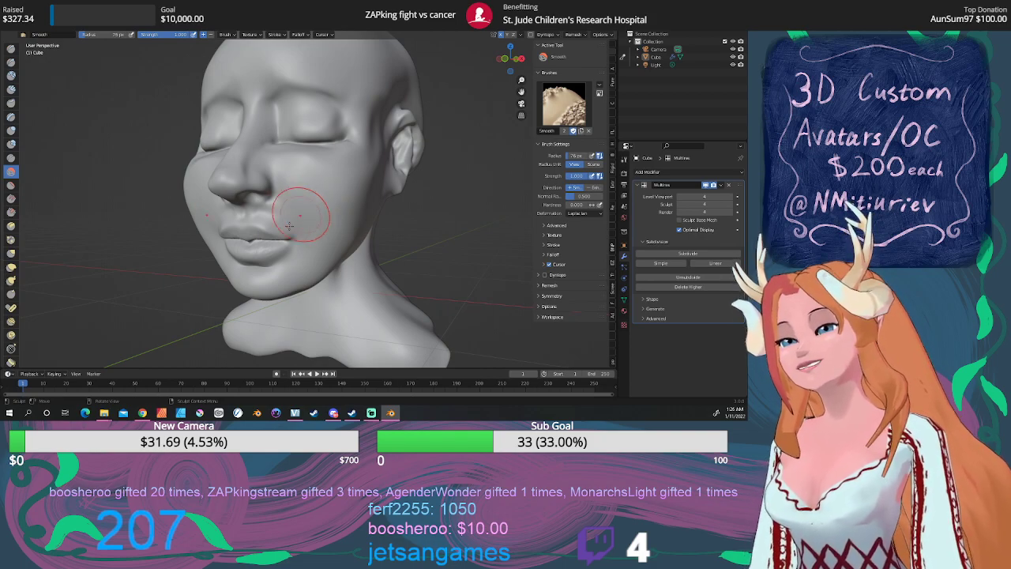
# Try the Clay Strips tool's Orb_Slash_01 brush with short strokes on the cheek, and undo them
pyautogui.click(9, 117)
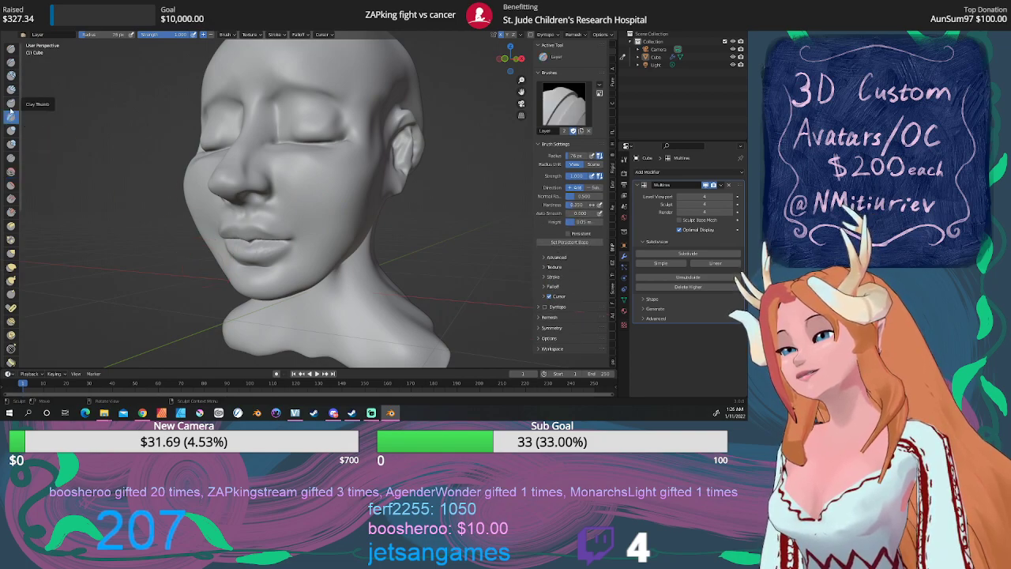
pyautogui.click(11, 104)
pyautogui.click(11, 89)
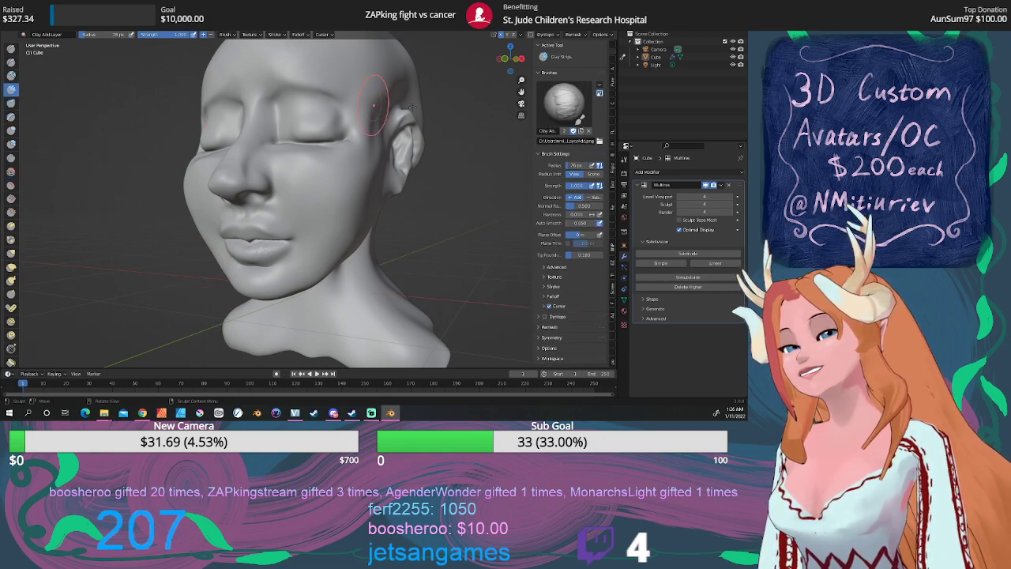
pyautogui.click(564, 102)
pyautogui.click(480, 147)
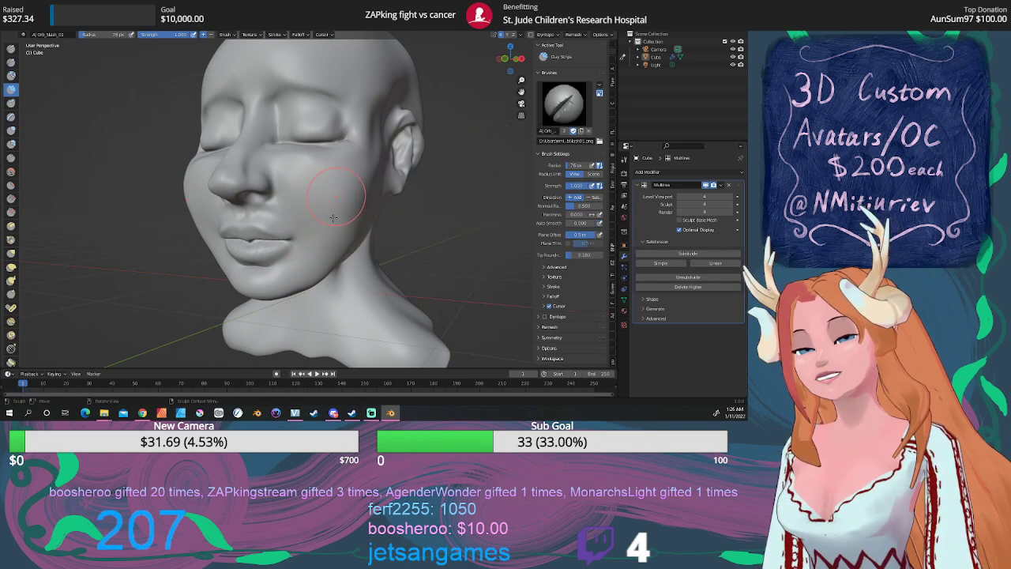
pyautogui.moveTo(332, 201); pyautogui.dragTo(348, 187)
pyautogui.moveTo(337, 229); pyautogui.dragTo(309, 264)
pyautogui.hotkey('ctrl', 'z')
pyautogui.hotkey('ctrl', 'z')
pyautogui.hotkey('ctrl', 'z')
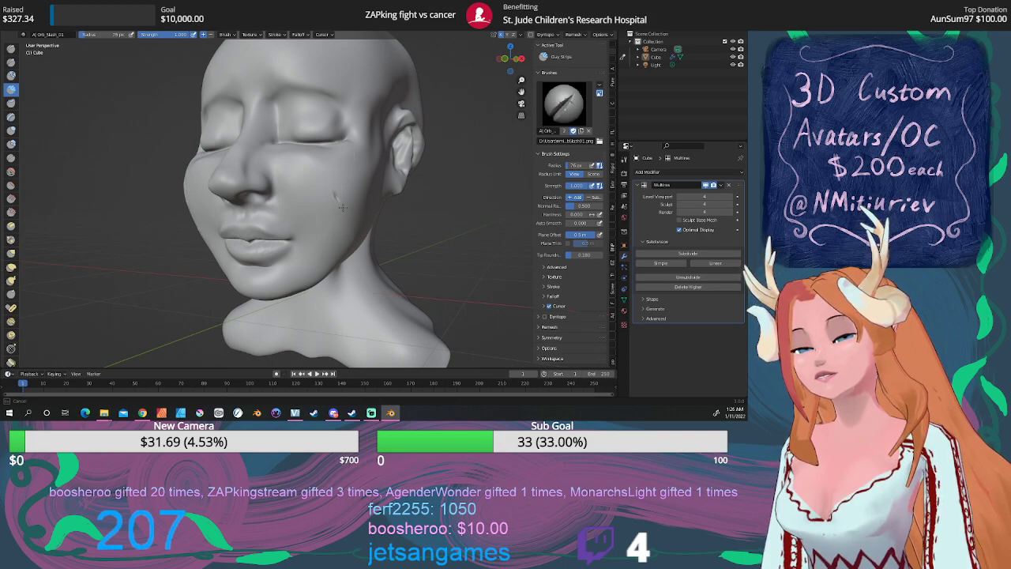
# Try long slash strokes from the forehead across the eye to the cheek, and undo them
pyautogui.moveTo(323, 101); pyautogui.dragTo(298, 225)
pyautogui.moveTo(330, 39); pyautogui.dragTo(294, 206)
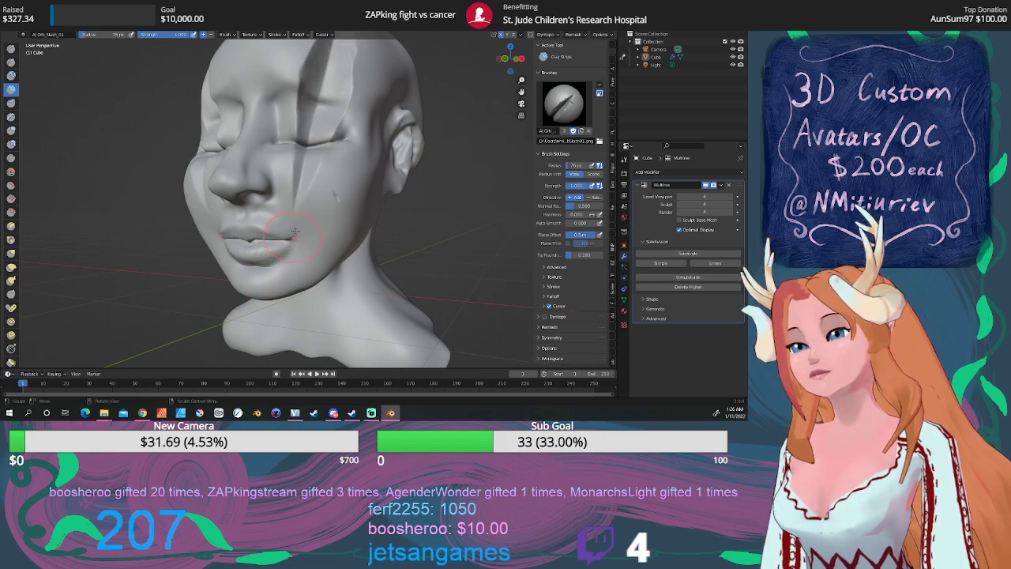
pyautogui.moveTo(312, 181); pyautogui.dragTo(367, 188, button='middle')
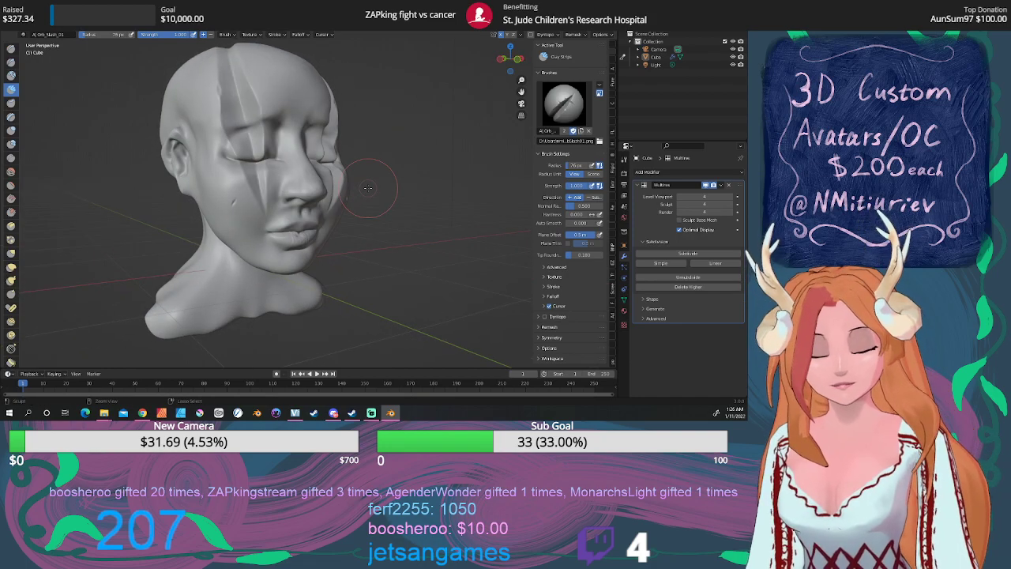
pyautogui.hotkey('ctrl', 'z')
pyautogui.scroll(2, 266, 249)
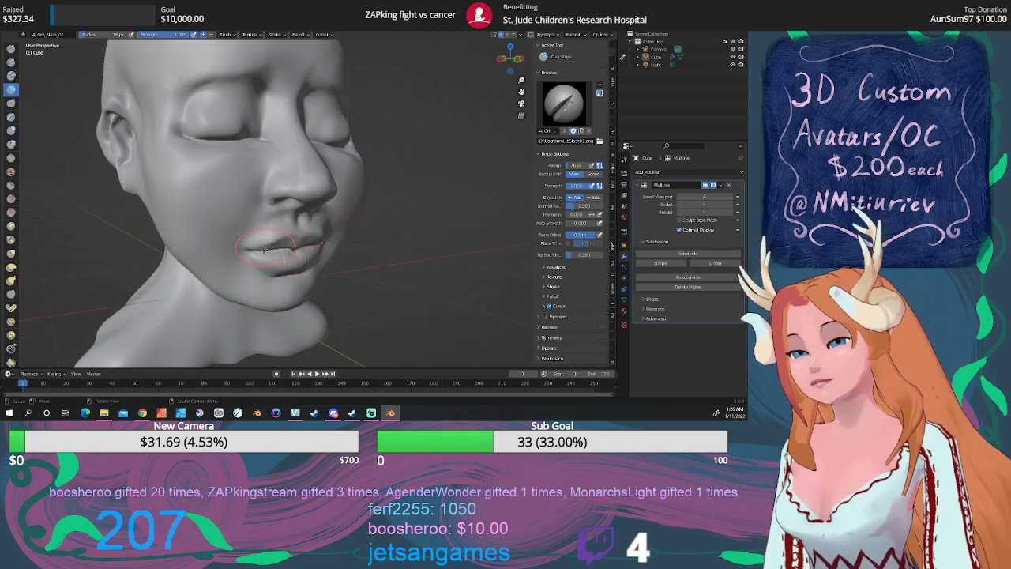
# Try a short slash stroke on the cheek beside the corner of the mouth, viewing it from the side and front
pyautogui.moveTo(233, 234); pyautogui.dragTo(227, 250)
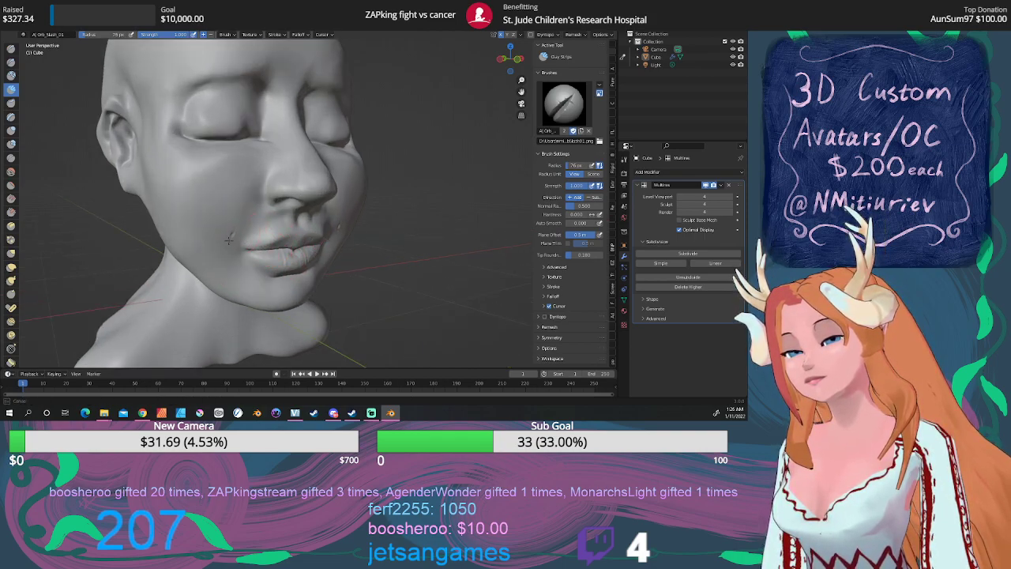
pyautogui.scroll(-2, 228, 240)
pyautogui.moveTo(229, 239); pyautogui.dragTo(279, 236, button='middle')
pyautogui.scroll(2, 234, 273)
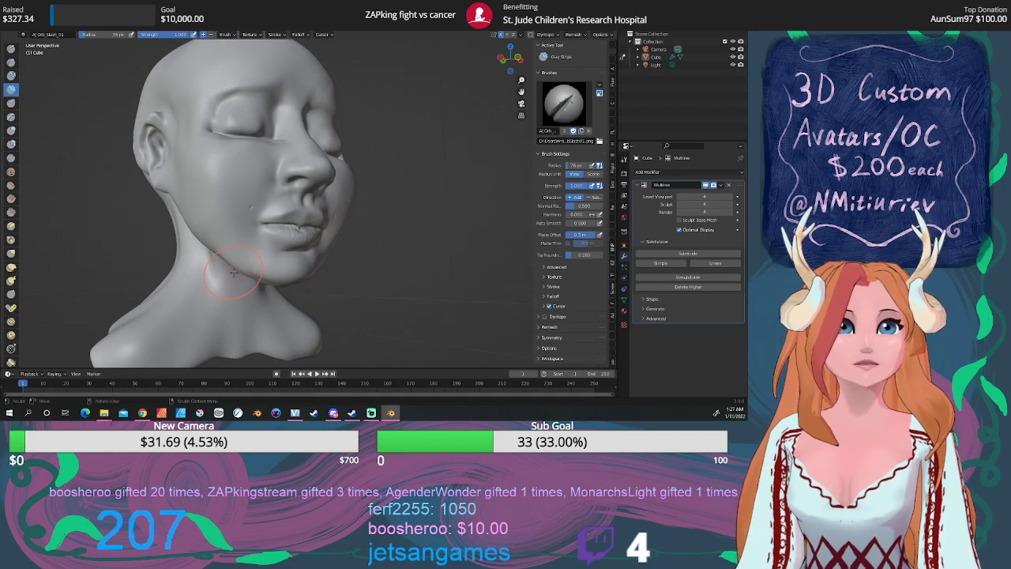
pyautogui.moveTo(266, 251); pyautogui.dragTo(327, 252, button='middle')
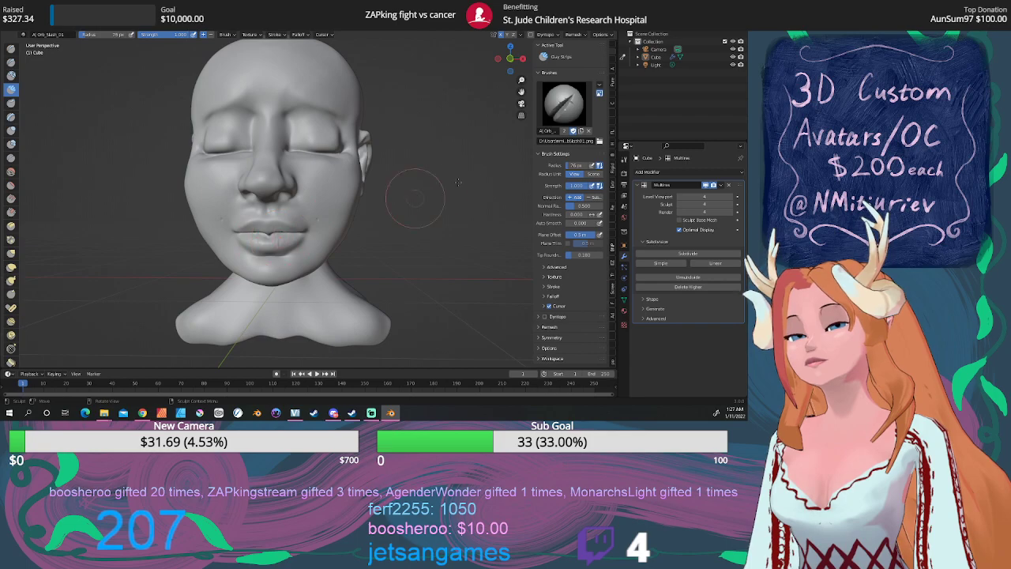
# Look through the brush variants of the Clay Strips and Smooth tools
pyautogui.click(569, 101)
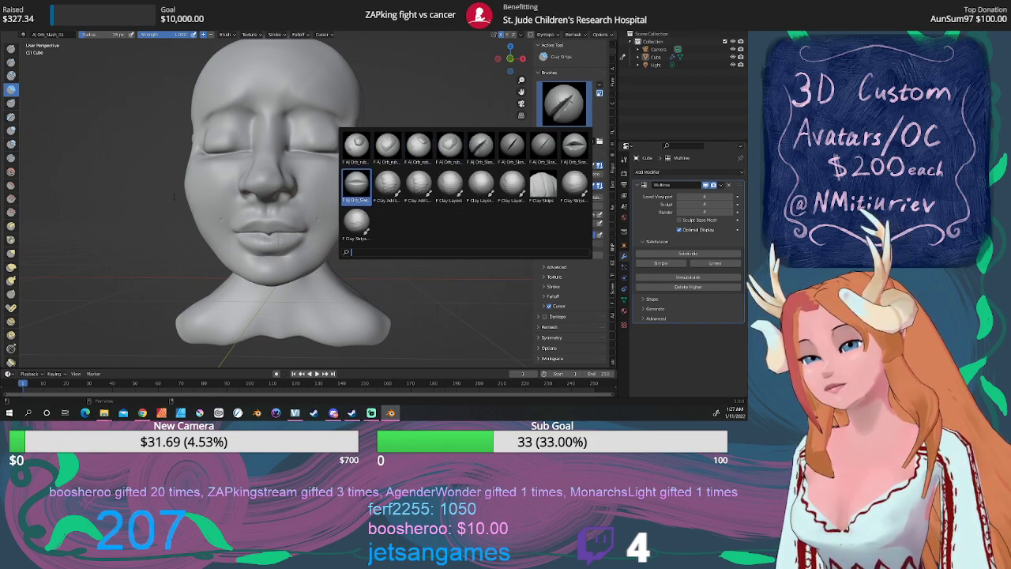
pyautogui.click(356, 184)
pyautogui.moveTo(149, 207); pyautogui.dragTo(166, 203, button='middle')
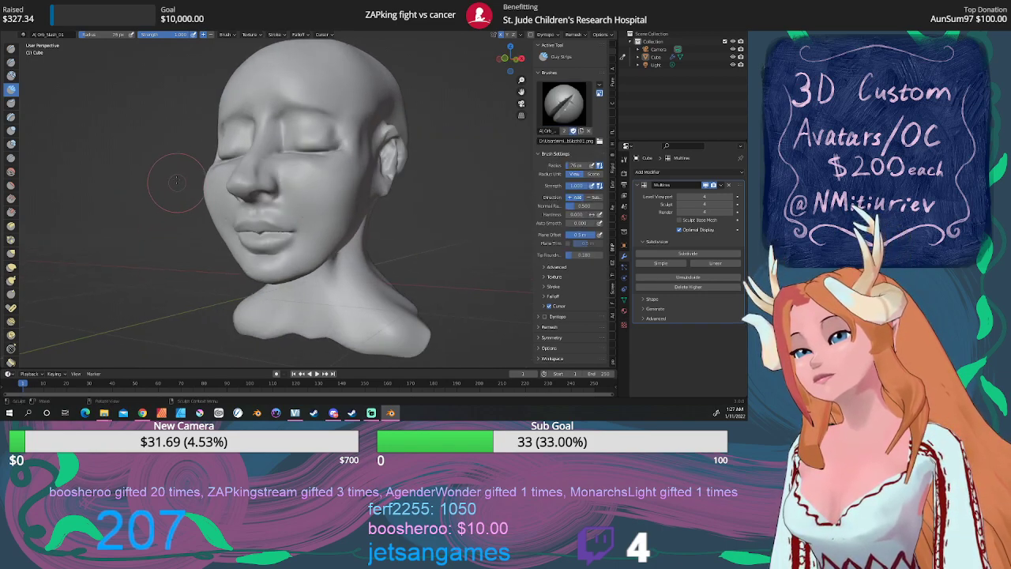
pyautogui.click(11, 173)
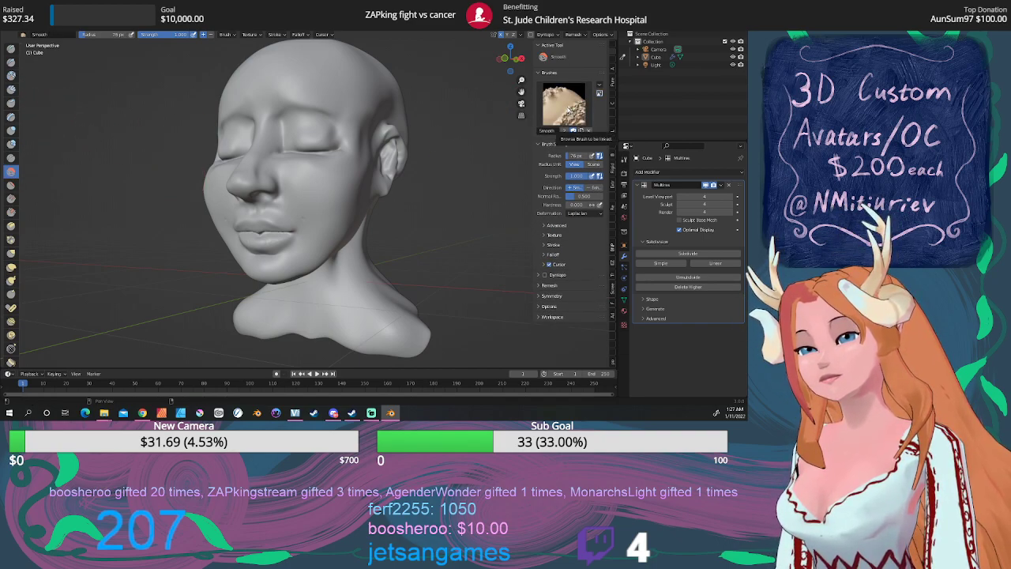
pyautogui.click(564, 107)
pyautogui.click(564, 103)
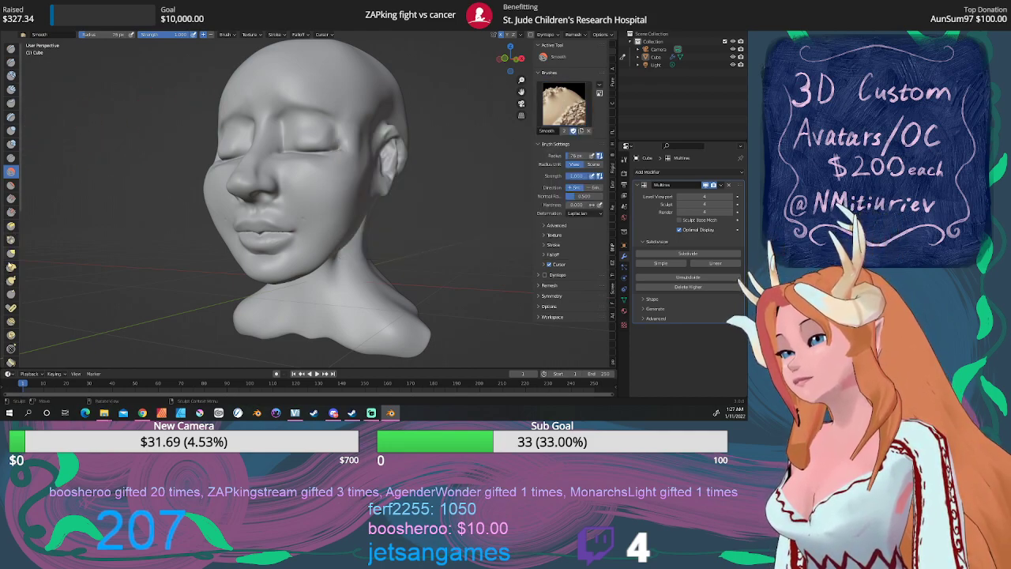
# Pull the inner corner of the eye toward the nose bridge with the smooth Grab brush variant
pyautogui.click(11, 253)
pyautogui.moveTo(280, 127); pyautogui.dragTo(277, 148, button='middle')
pyautogui.moveTo(292, 140); pyautogui.dragTo(279, 149)
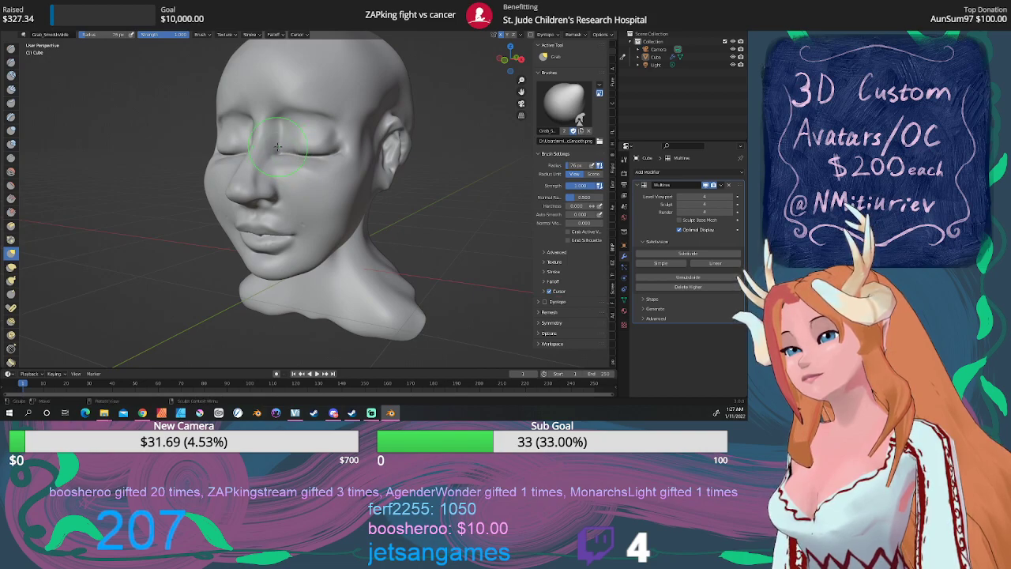
# Nudge the closed upper eyelid slightly with the smooth Grab brush from a raised side view of the head
pyautogui.moveTo(278, 147)
pyautogui.mouseDown(button='middle')
pyautogui.moveTo(282, 161)
pyautogui.moveTo(361, 129)
pyautogui.moveTo(350, 169)
pyautogui.mouseUp(button='middle')
pyautogui.scroll(-3, 363, 141)
pyautogui.scroll(4, 348, 153)
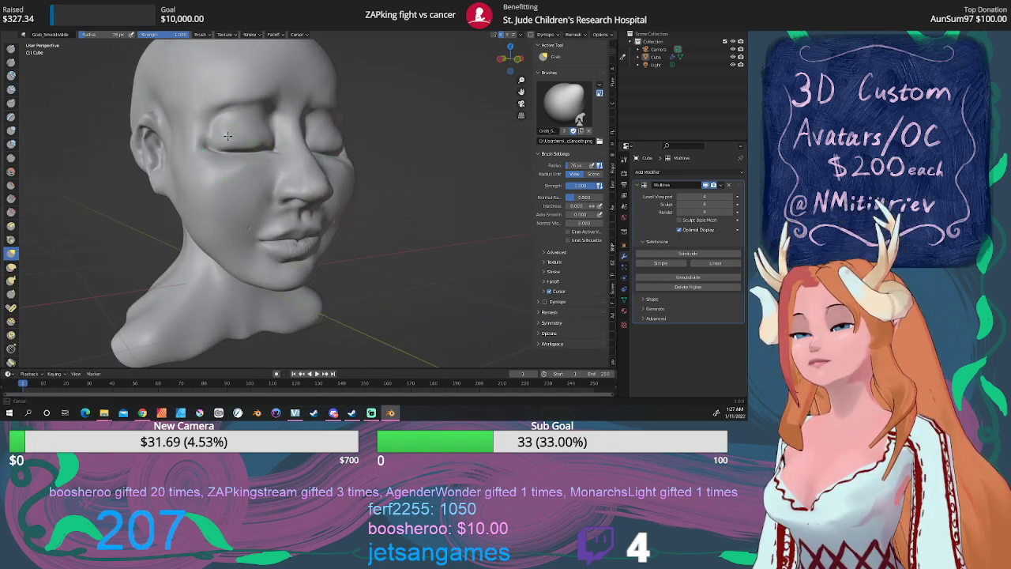
pyautogui.moveTo(227, 136)
pyautogui.mouseDown(button='middle')
pyautogui.moveTo(230, 95)
pyautogui.moveTo(271, 170)
pyautogui.mouseUp(button='middle')
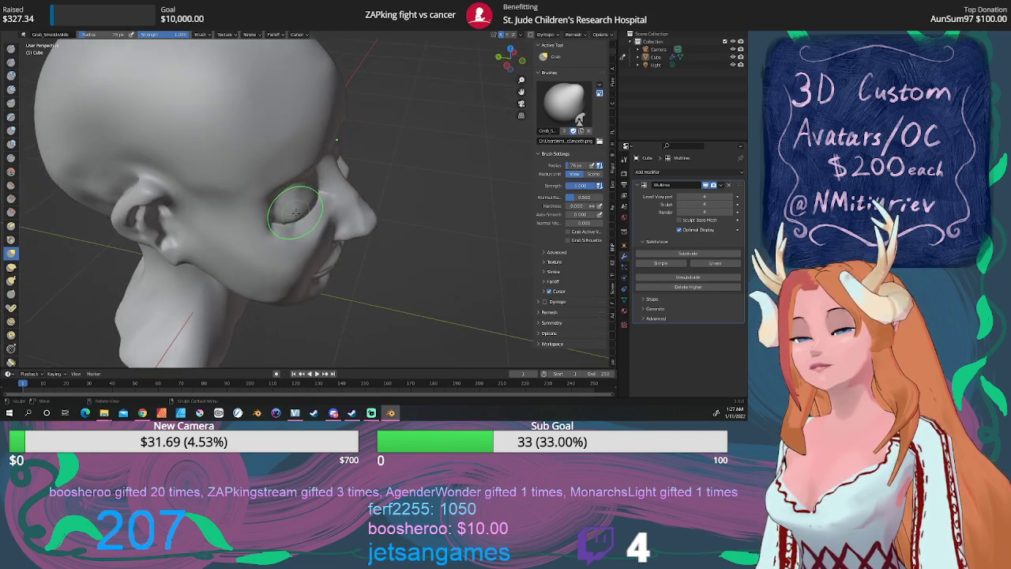
pyautogui.moveTo(296, 213); pyautogui.dragTo(293, 210)
pyautogui.scroll(-4, 292, 211)
pyautogui.moveTo(292, 211)
pyautogui.mouseDown(button='middle')
pyautogui.moveTo(252, 169)
pyautogui.moveTo(335, 158)
pyautogui.moveTo(290, 148)
pyautogui.mouseUp(button='middle')
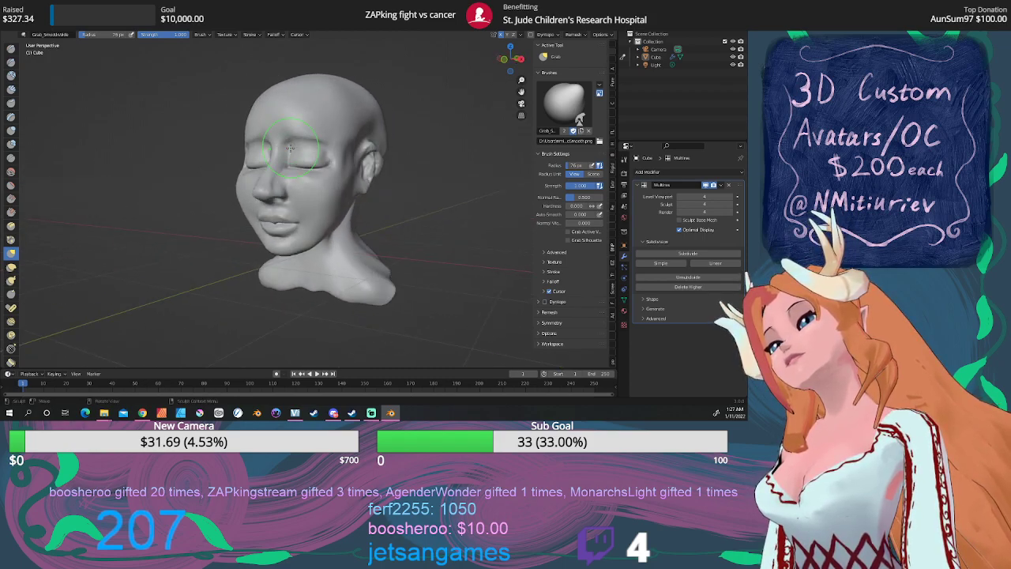
# Pull the temple just above the ear slightly toward the face with the Grab brush
pyautogui.scroll(3, 375, 124)
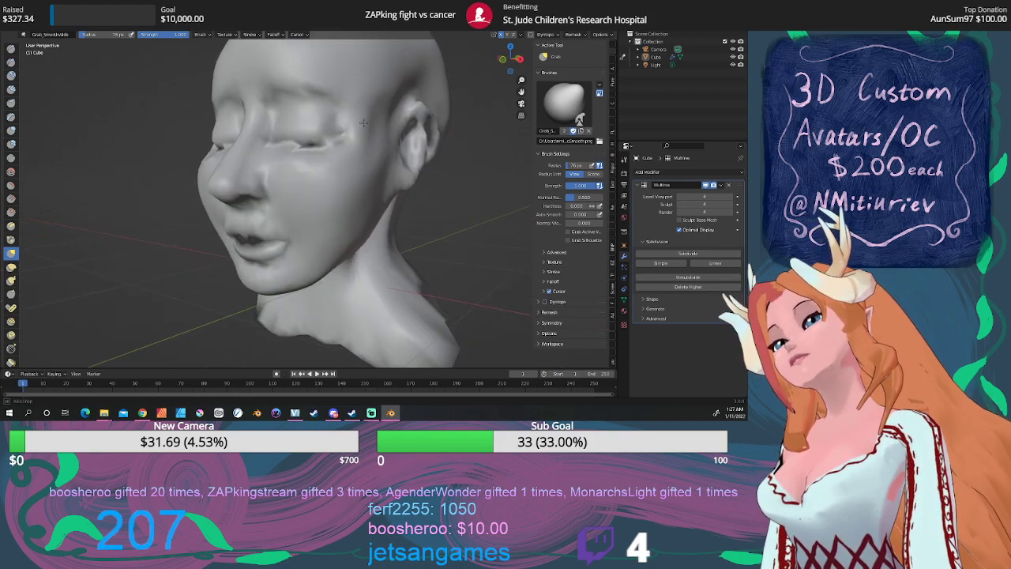
pyautogui.moveTo(374, 124); pyautogui.dragTo(368, 124, button='middle')
pyautogui.moveTo(418, 98); pyautogui.dragTo(416, 104)
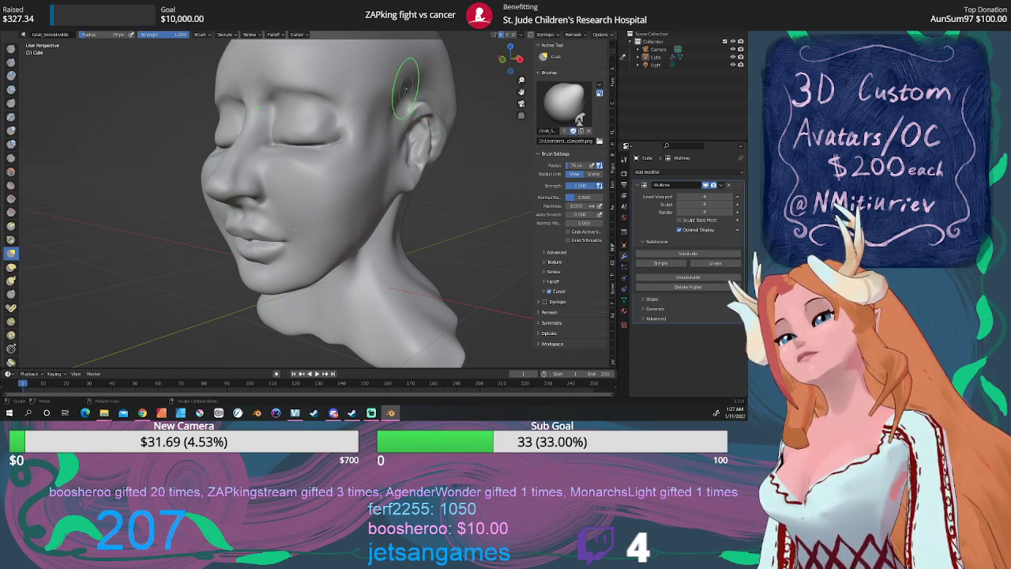
pyautogui.moveTo(406, 89); pyautogui.dragTo(387, 93)
pyautogui.scroll(-3, 389, 93)
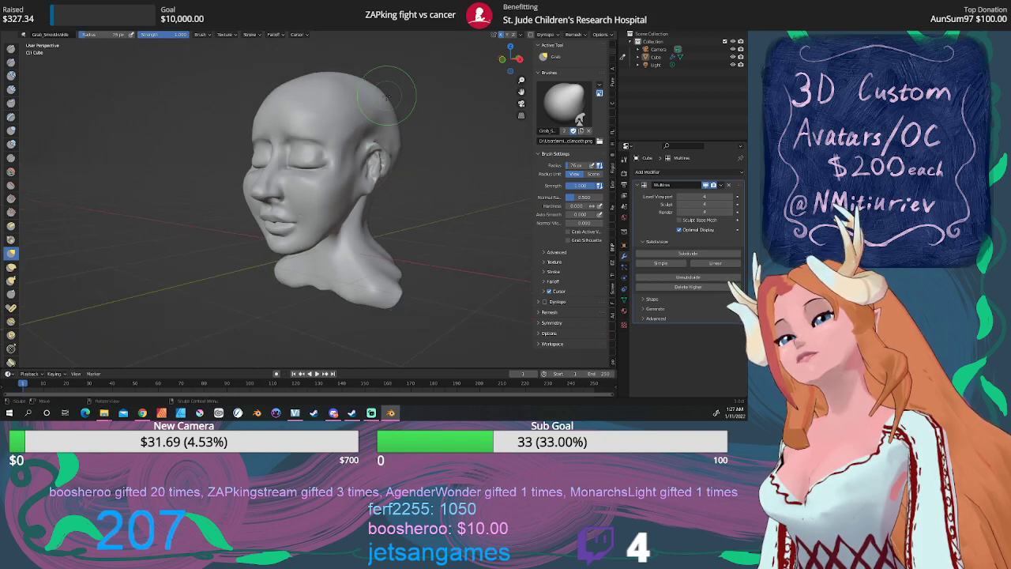
pyautogui.moveTo(390, 93)
pyautogui.mouseDown(button='middle')
pyautogui.moveTo(406, 102)
pyautogui.moveTo(395, 109)
pyautogui.mouseUp(button='middle')
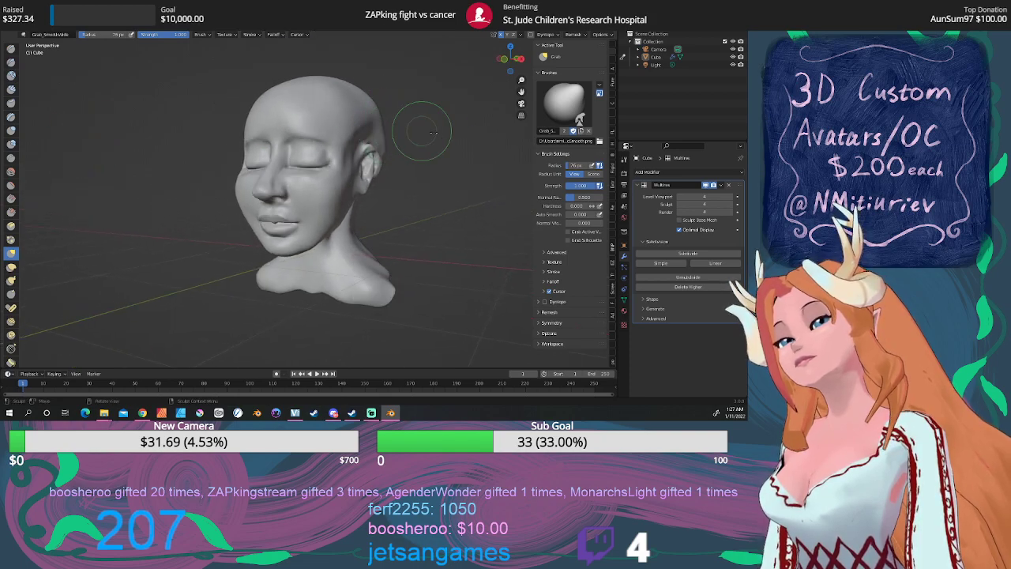
# Set the Grab brush radius to 118 px and adjust the side of the head near the ear and the base of the neck
pyautogui.moveTo(576, 165); pyautogui.dragTo(574, 165)
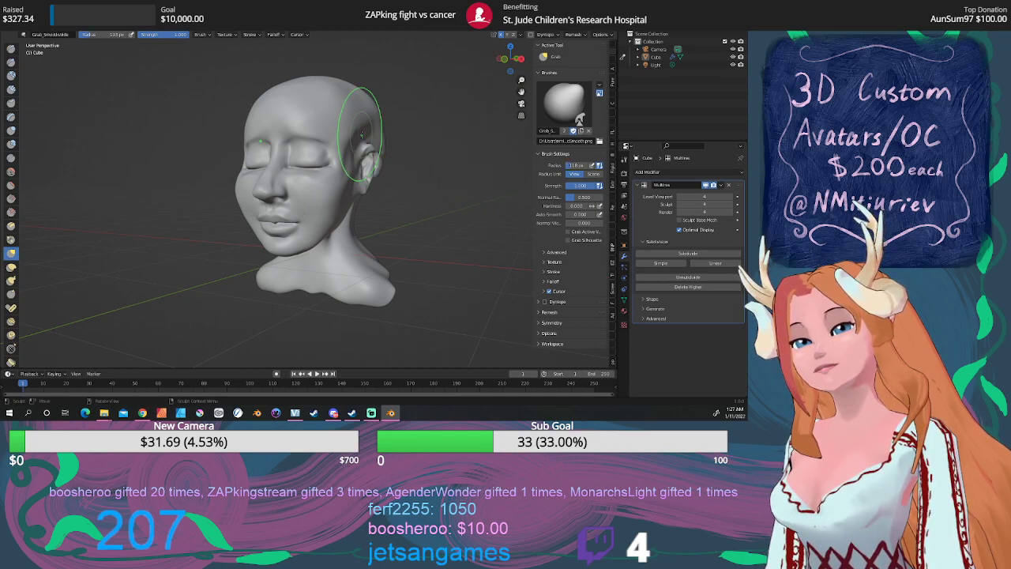
pyautogui.moveTo(383, 148); pyautogui.dragTo(382, 150)
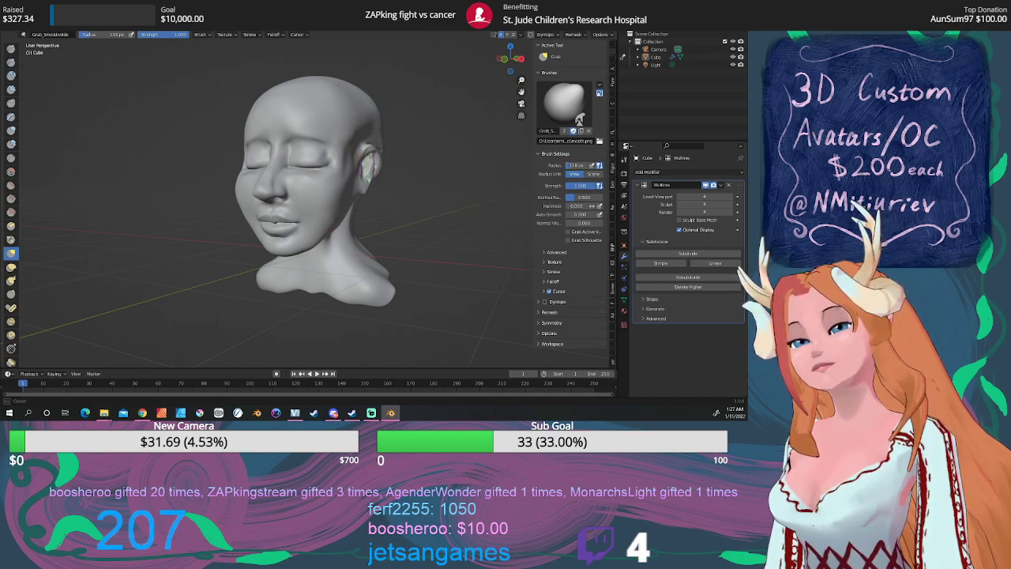
pyautogui.moveTo(378, 154); pyautogui.dragTo(421, 162, button='middle')
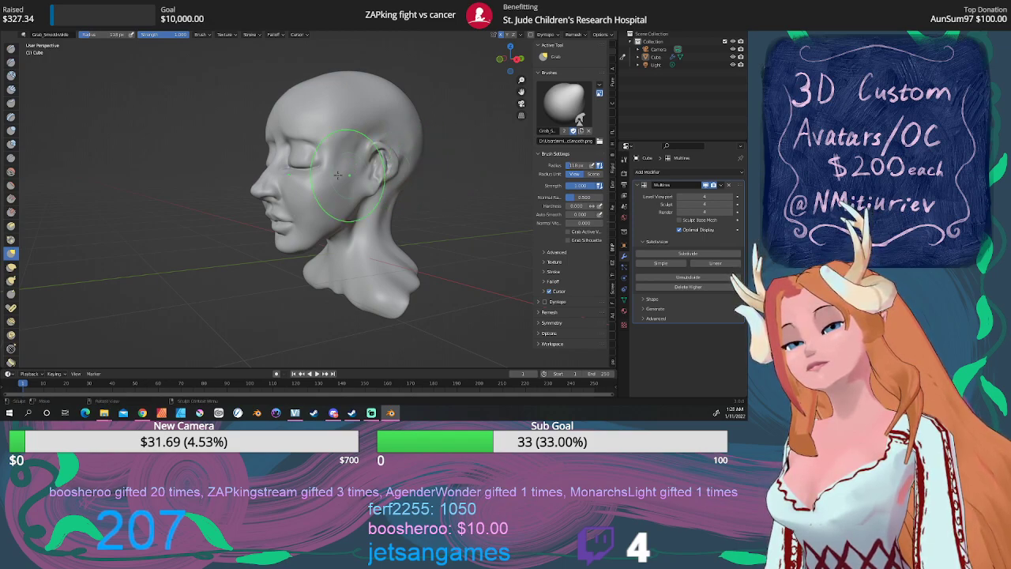
pyautogui.moveTo(324, 160)
pyautogui.mouseDown(button='middle')
pyautogui.moveTo(333, 153)
pyautogui.moveTo(370, 168)
pyautogui.moveTo(384, 132)
pyautogui.mouseUp(button='middle')
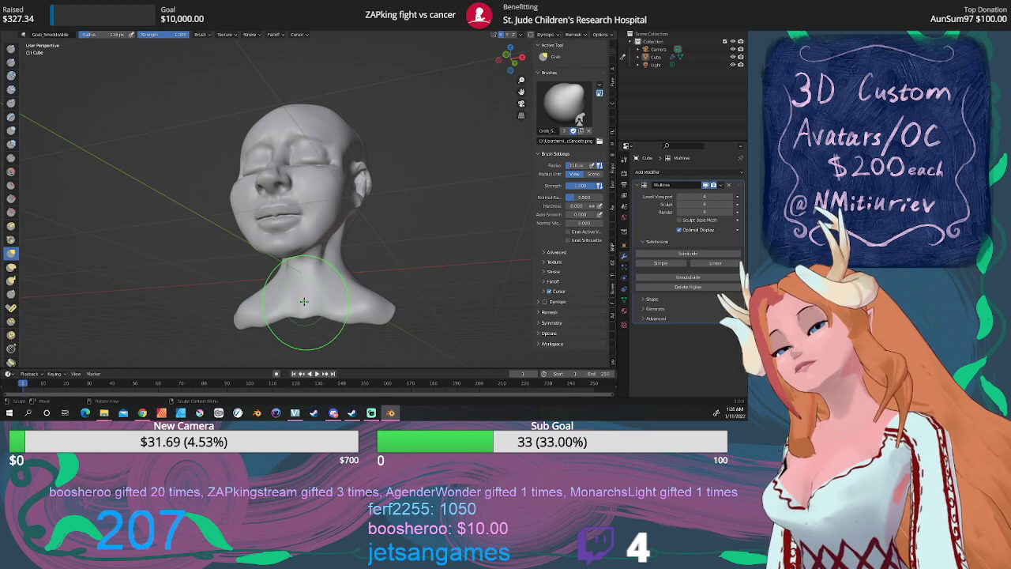
pyautogui.moveTo(303, 303)
pyautogui.mouseDown()
pyautogui.moveTo(301, 315)
pyautogui.moveTo(346, 318)
pyautogui.mouseUp()
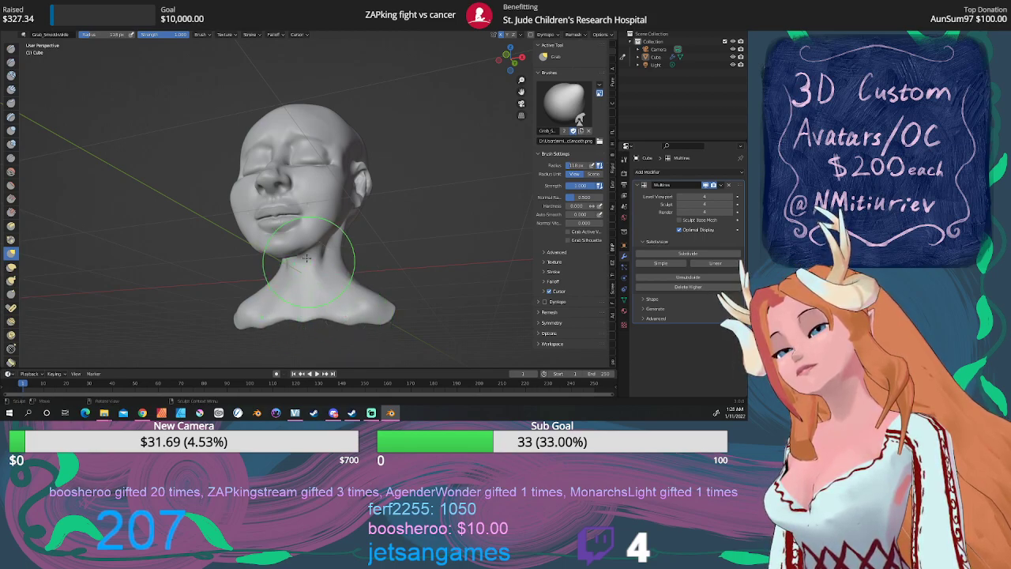
pyautogui.moveTo(277, 230); pyautogui.dragTo(296, 230, button='middle')
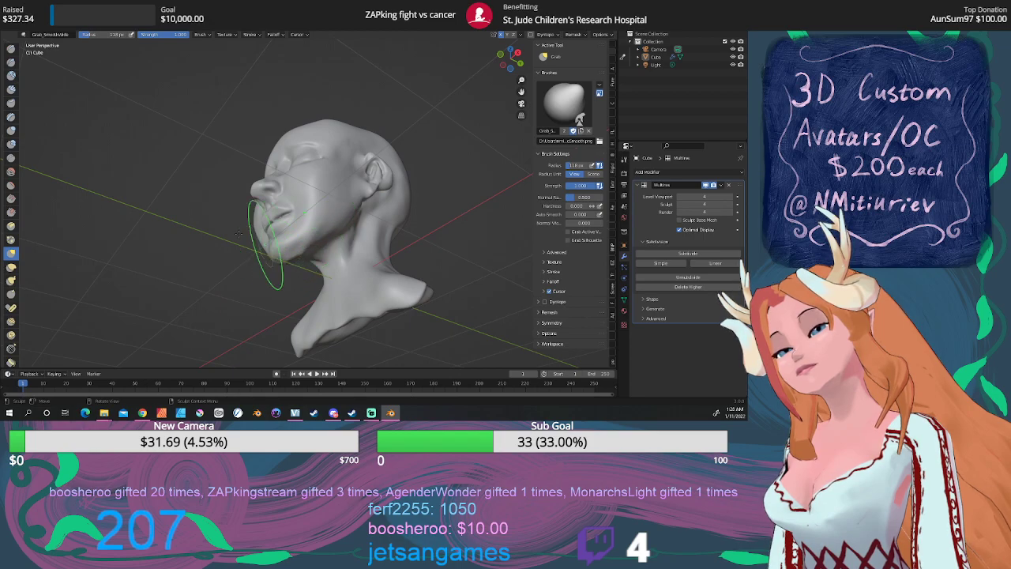
pyautogui.click(11, 171)
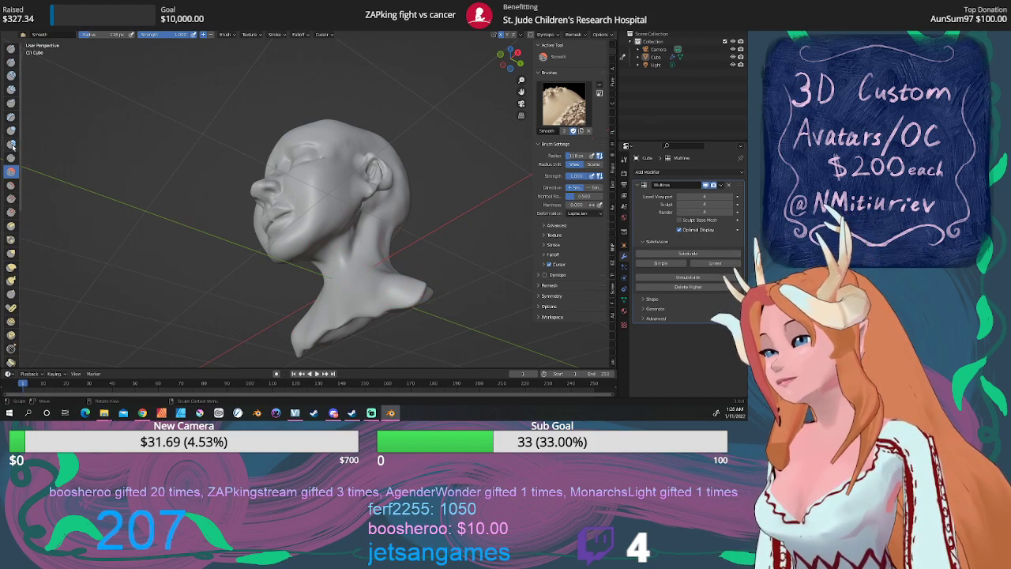
pyautogui.click(12, 117)
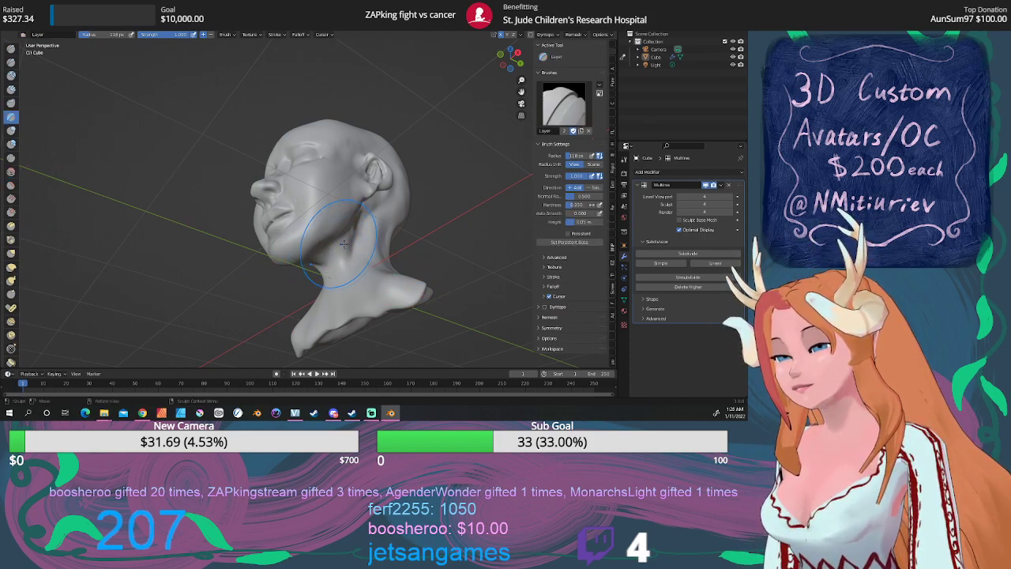
pyautogui.moveTo(411, 213); pyautogui.dragTo(452, 246, button='middle')
# Refine the outline of the cheeks and jaw with the smooth Grab brush in front view, checking from a three-quarter angle
pyautogui.press('KP_1')
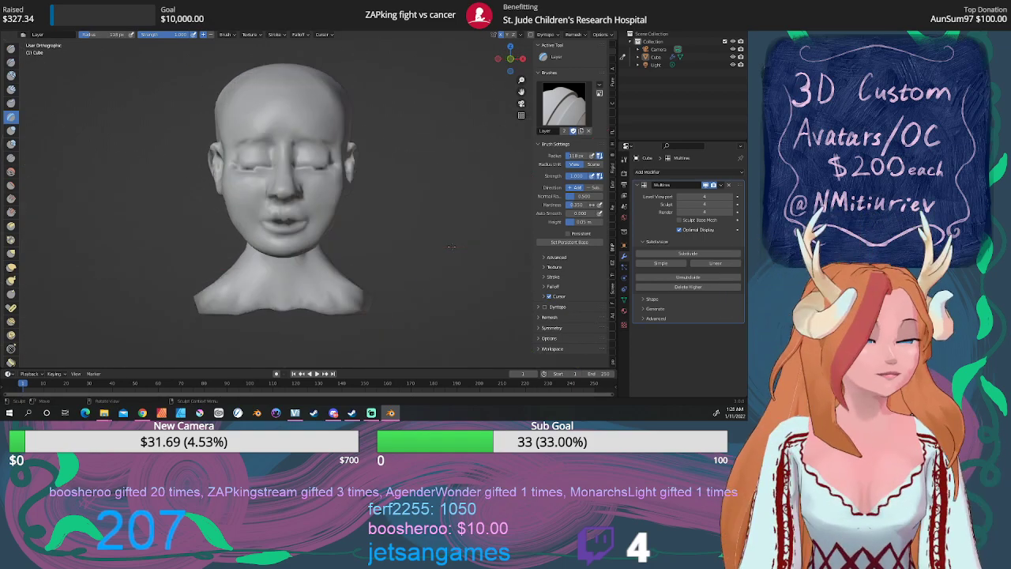
pyautogui.scroll(1, 440, 218)
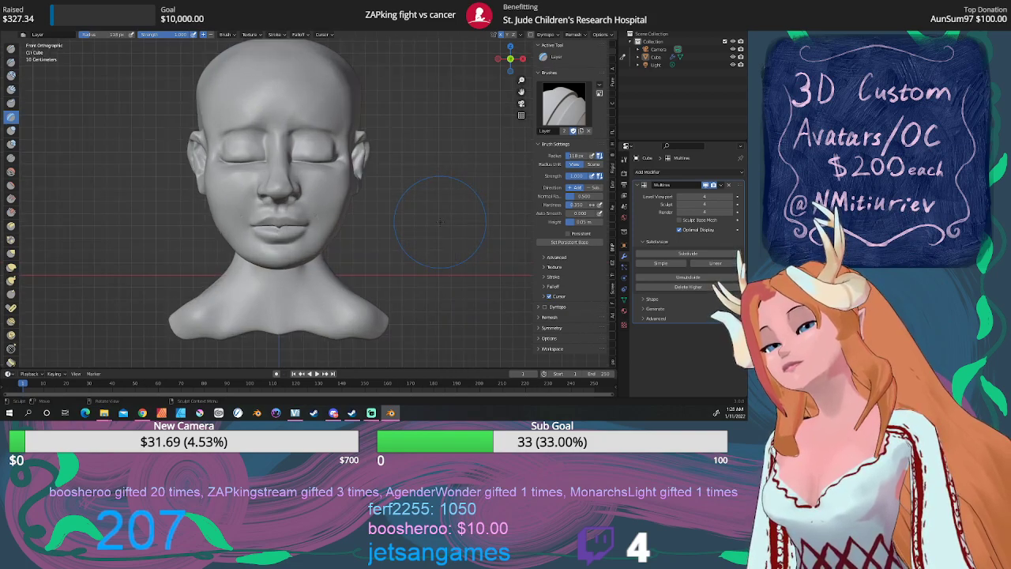
pyautogui.click(11, 254)
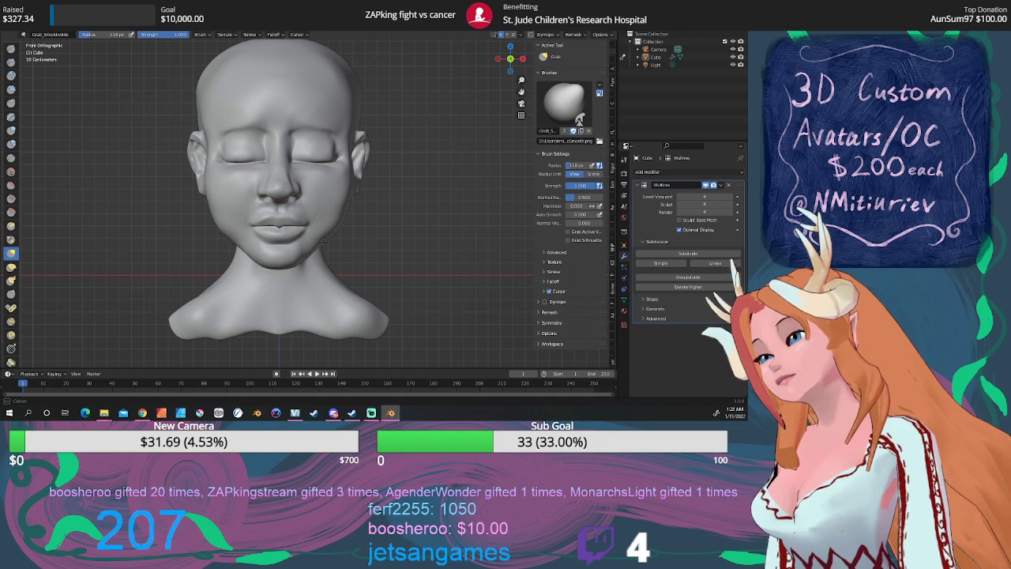
pyautogui.moveTo(510, 59); pyautogui.dragTo(474, 71)
pyautogui.moveTo(241, 222); pyautogui.dragTo(240, 222)
pyautogui.moveTo(225, 189); pyautogui.dragTo(228, 185)
pyautogui.moveTo(342, 227); pyautogui.dragTo(338, 228)
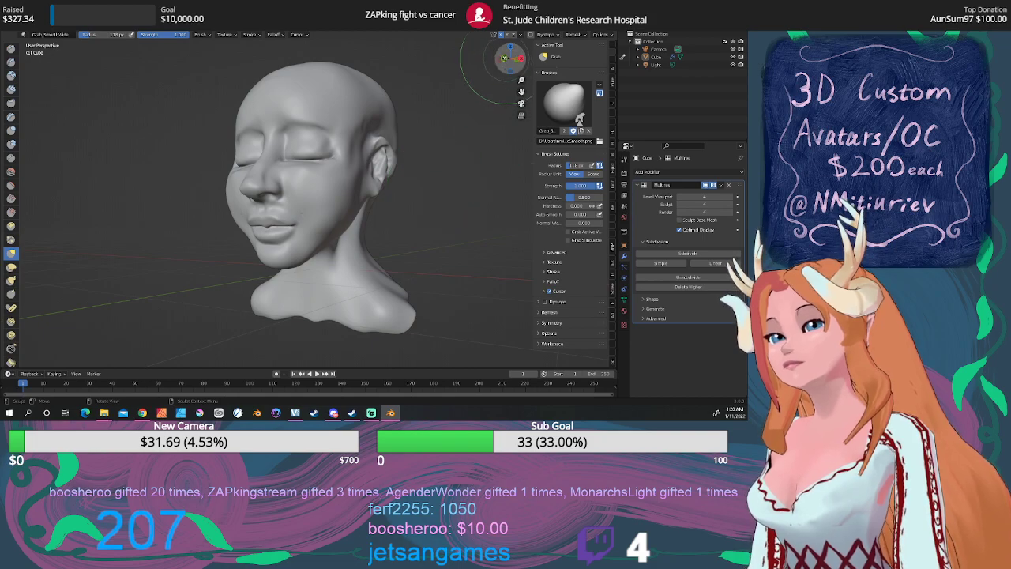
pyautogui.click(506, 63)
pyautogui.moveTo(331, 243); pyautogui.dragTo(329, 244)
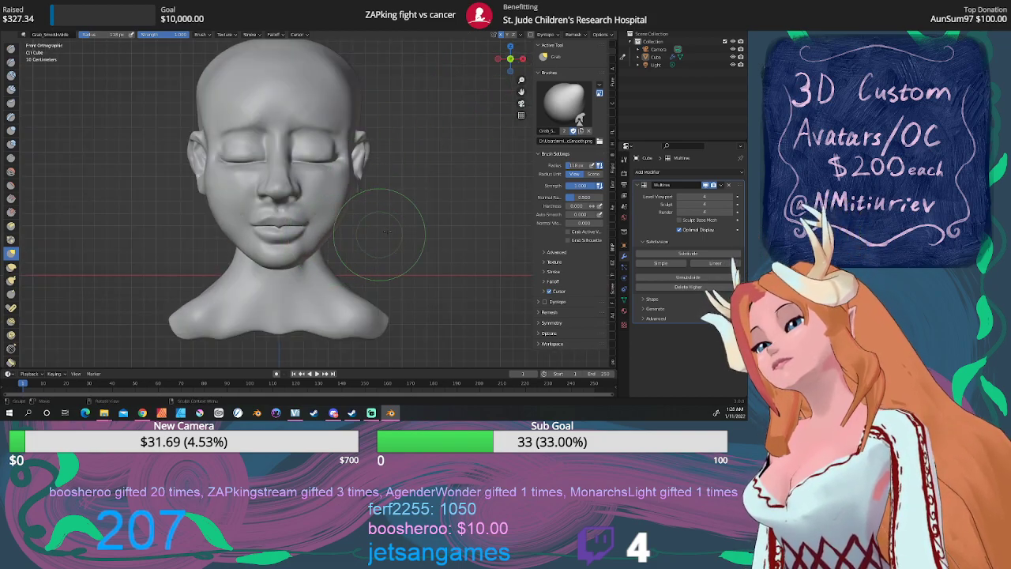
# Carve a fold under the lower eyelid from the inner eye corner with the Crease brush at a 42 px radius
pyautogui.moveTo(463, 246)
pyautogui.mouseDown(button='middle')
pyautogui.moveTo(452, 226)
pyautogui.moveTo(464, 227)
pyautogui.moveTo(430, 225)
pyautogui.moveTo(420, 197)
pyautogui.mouseUp(button='middle')
pyautogui.scroll(2, 442, 226)
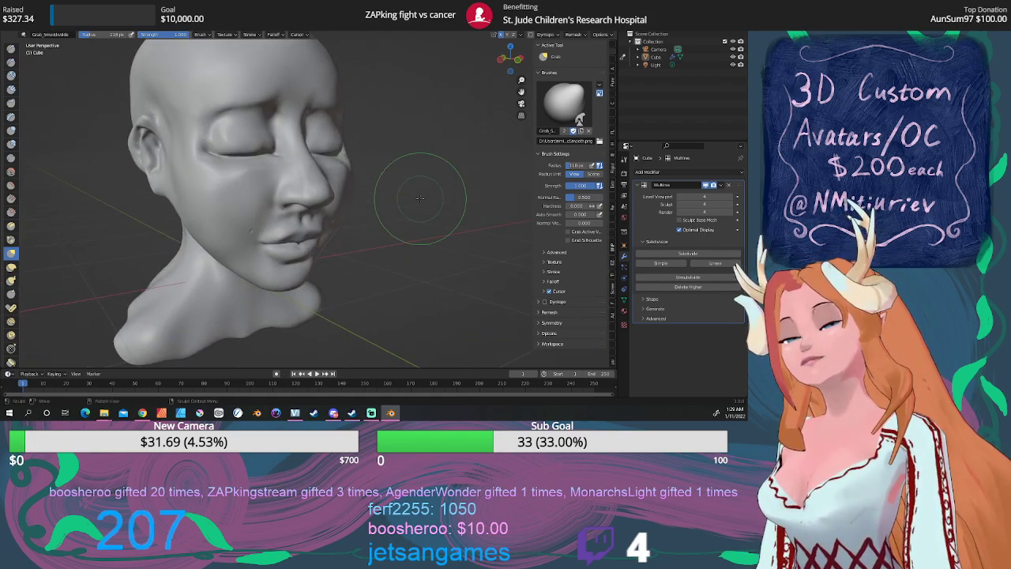
pyautogui.click(11, 158)
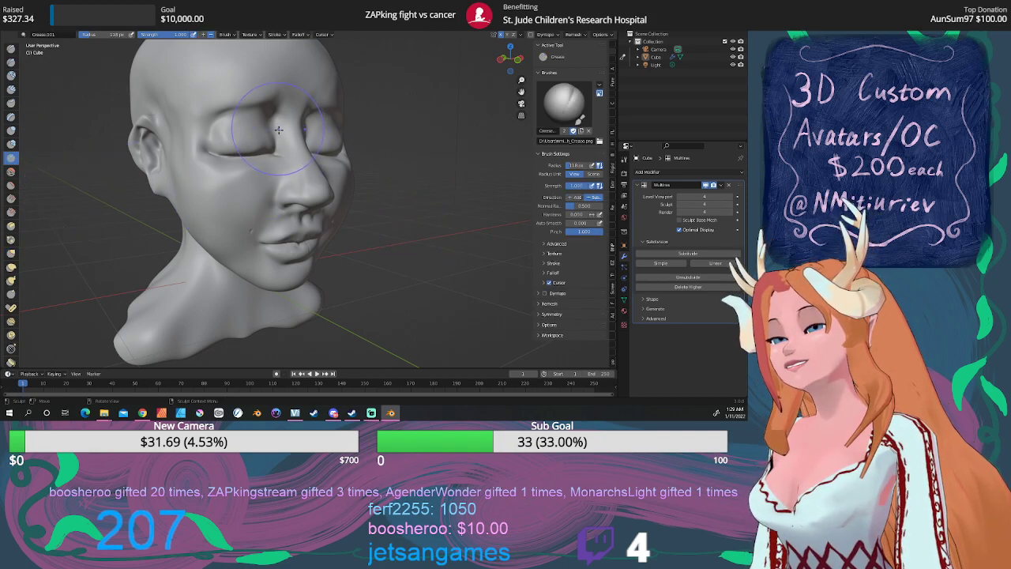
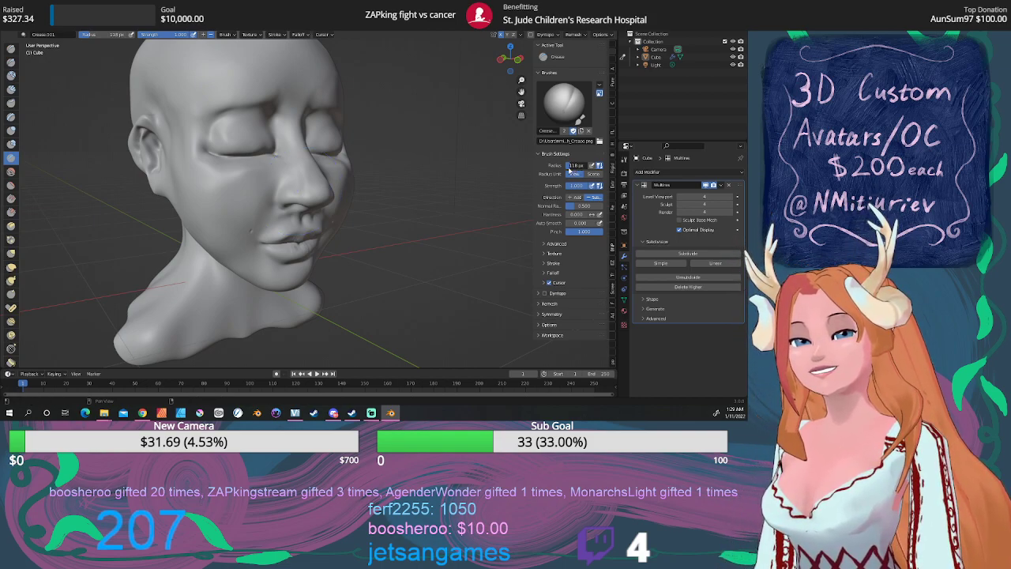
pyautogui.write('25')
pyautogui.press('Return')
pyautogui.moveTo(567, 169); pyautogui.dragTo(574, 169)
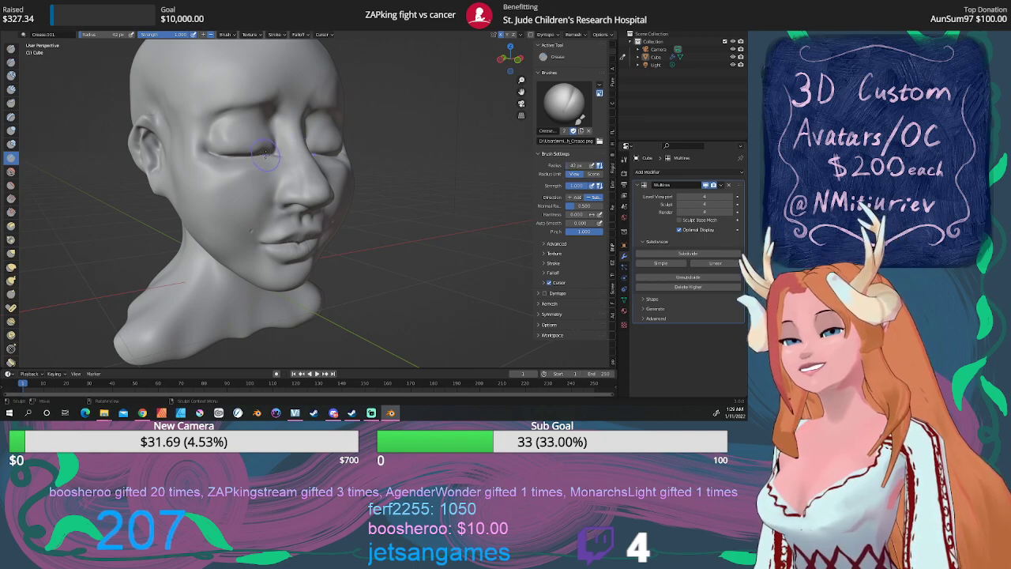
pyautogui.moveTo(209, 151); pyautogui.dragTo(209, 145)
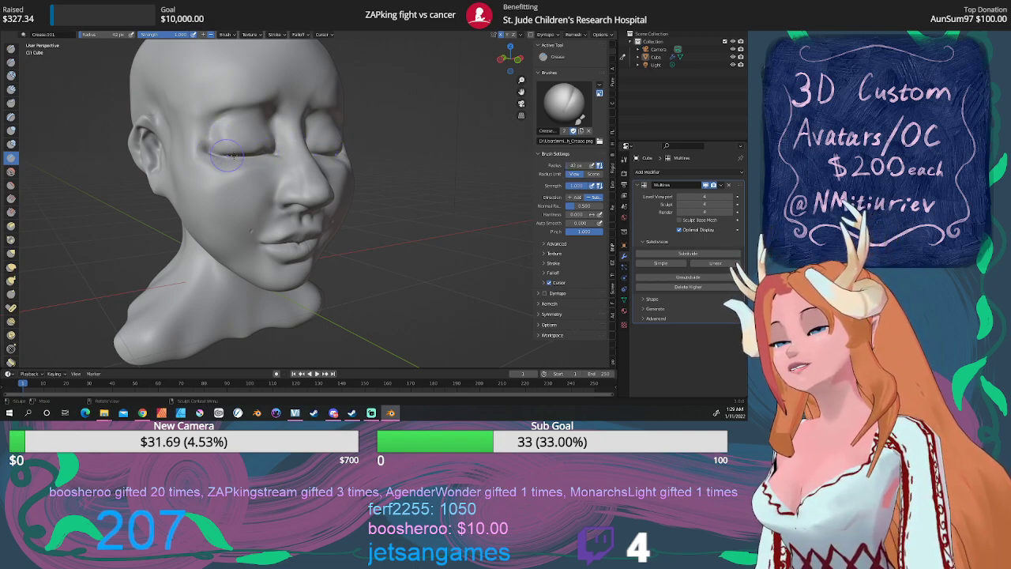
pyautogui.hotkey('ctrl', 'z')
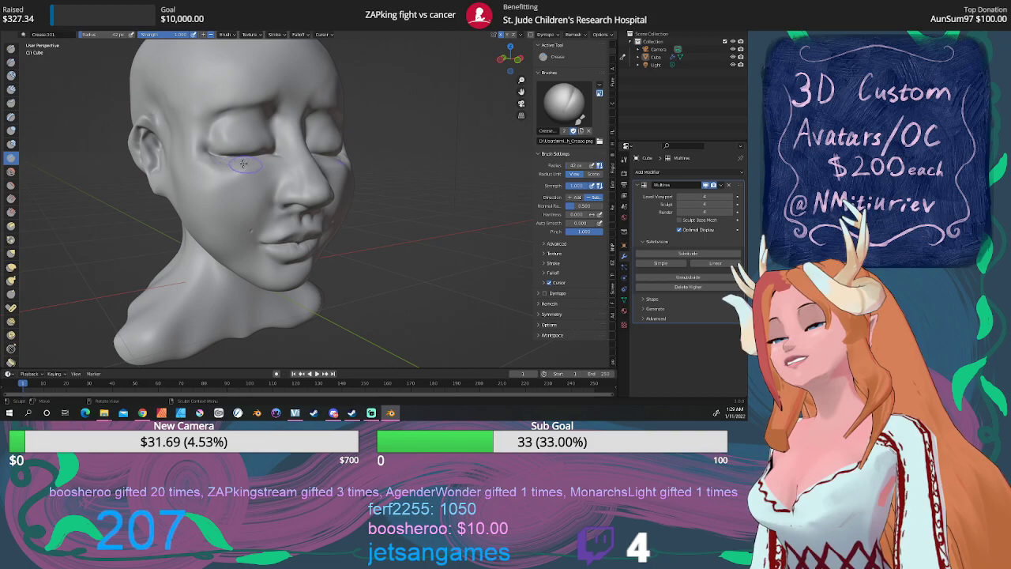
pyautogui.moveTo(254, 162); pyautogui.dragTo(250, 164)
pyautogui.moveTo(269, 154); pyautogui.dragTo(248, 164)
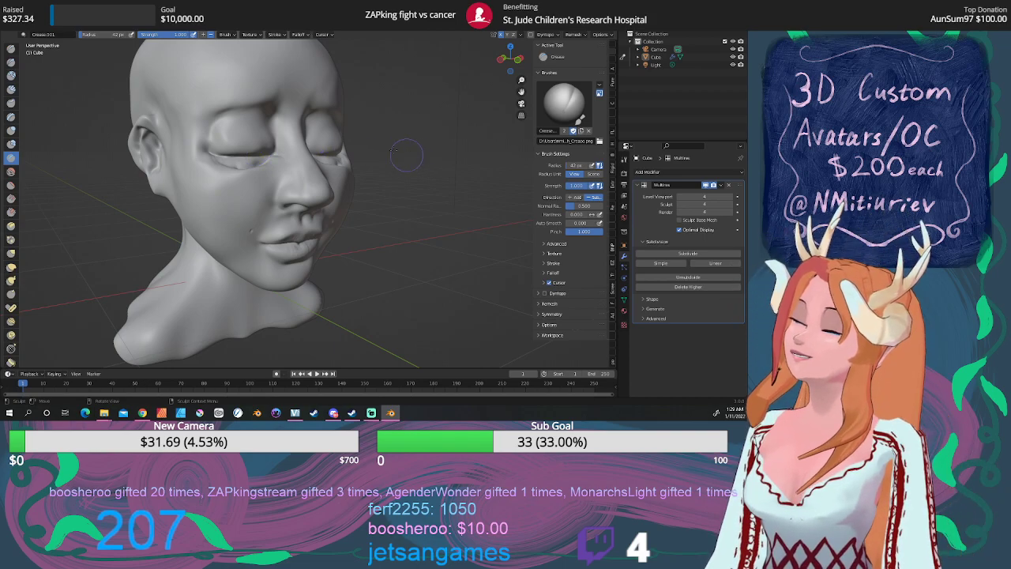
pyautogui.moveTo(252, 164)
pyautogui.mouseDown()
pyautogui.moveTo(222, 173)
pyautogui.moveTo(245, 166)
pyautogui.mouseUp()
# Sharpen the line of the closed eyelid with a Draw Sharp stroke along the lower lid edge
pyautogui.click(11, 171)
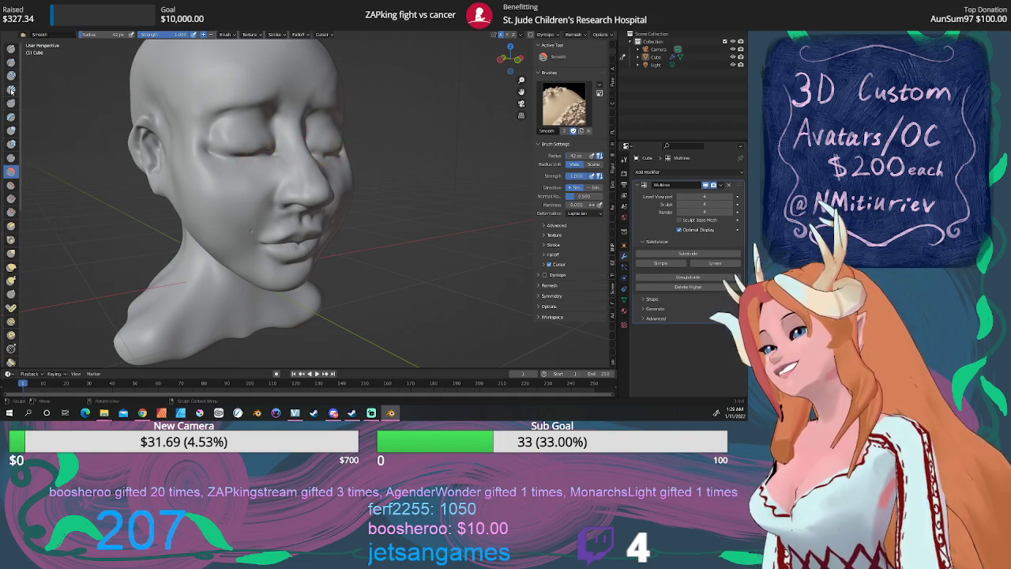
pyautogui.click(11, 63)
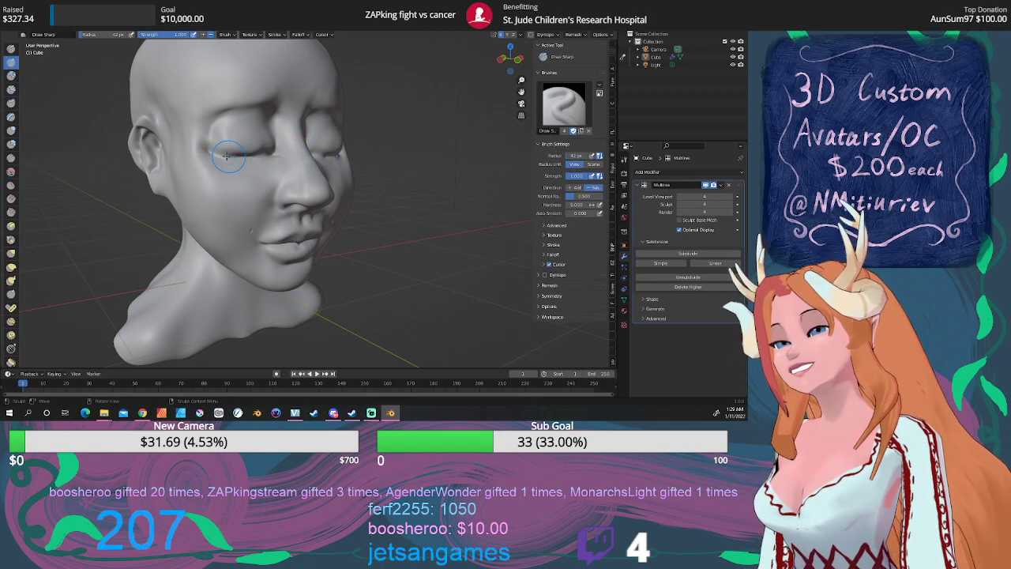
pyautogui.moveTo(227, 157)
pyautogui.mouseDown()
pyautogui.moveTo(247, 155)
pyautogui.moveTo(208, 153)
pyautogui.moveTo(251, 154)
pyautogui.mouseUp()
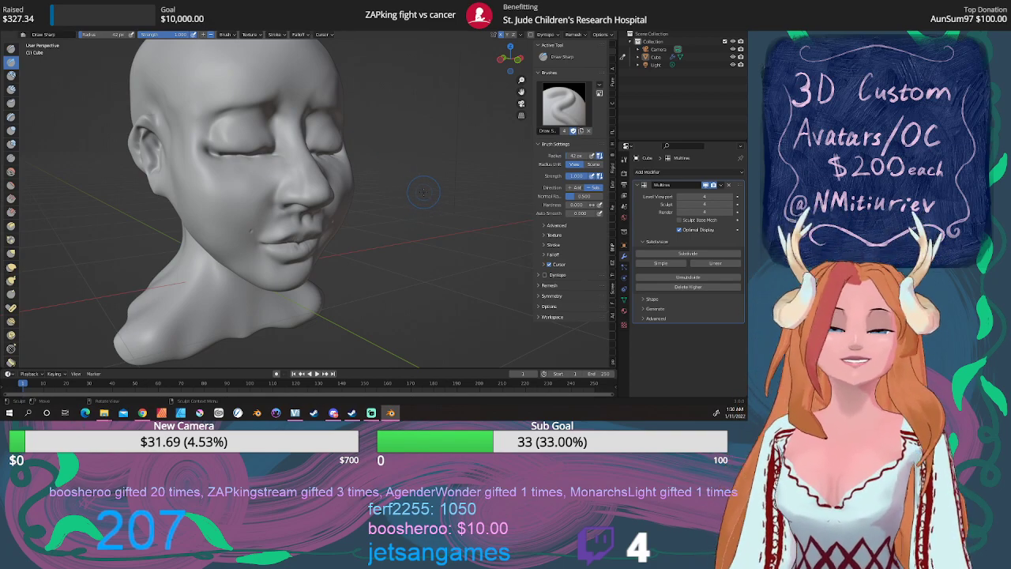
# Deepen the groove between the inner eyelid and the nose bridge with Draw Sharp strokes in front view, and check the head in profile
pyautogui.moveTo(412, 207)
pyautogui.mouseDown(button='middle')
pyautogui.moveTo(367, 188)
pyautogui.moveTo(424, 188)
pyautogui.mouseUp(button='middle')
pyautogui.press('KP_1')
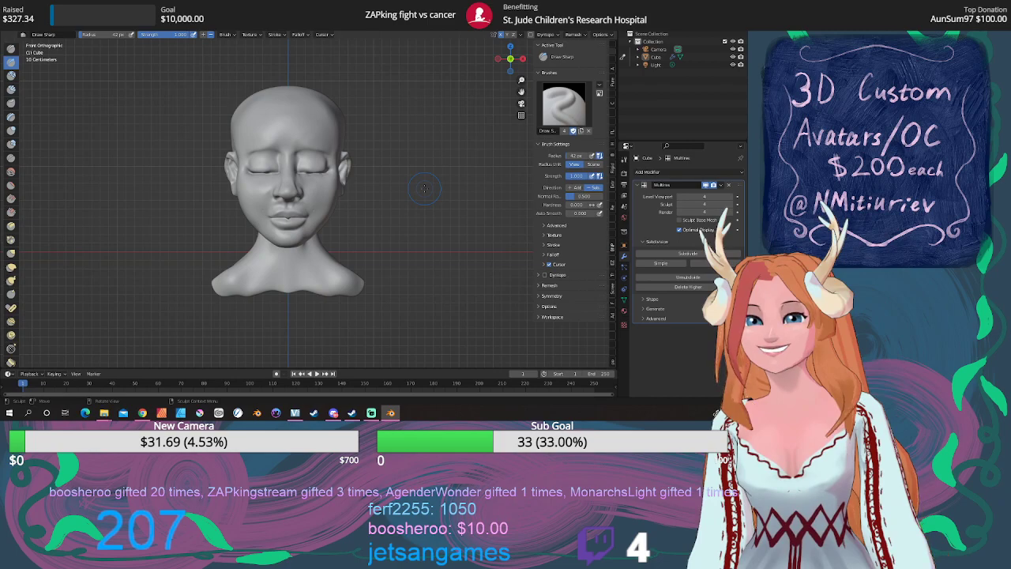
pyautogui.scroll(4, 336, 186)
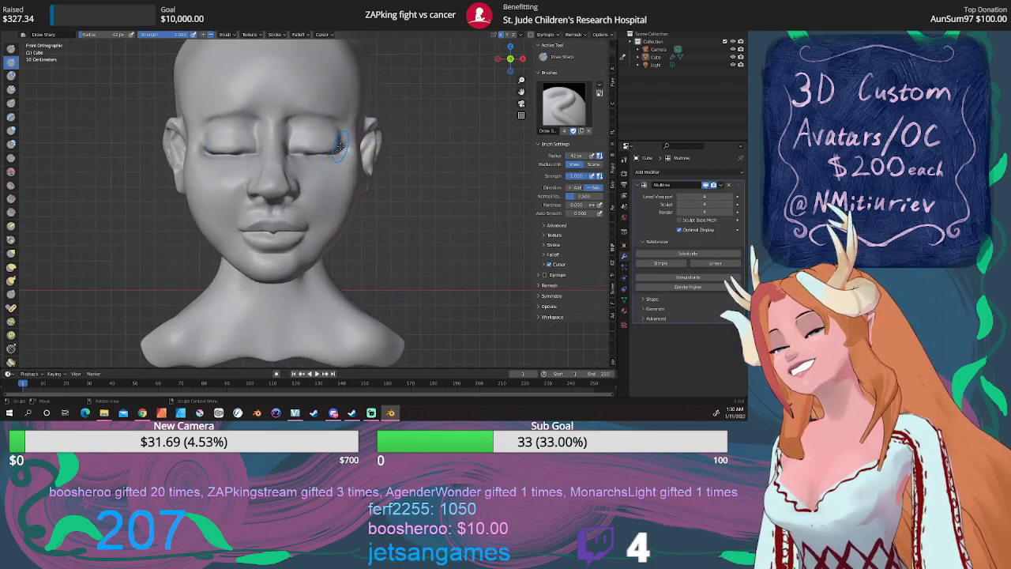
pyautogui.moveTo(522, 91); pyautogui.dragTo(538, 139)
pyautogui.scroll(2, 385, 143)
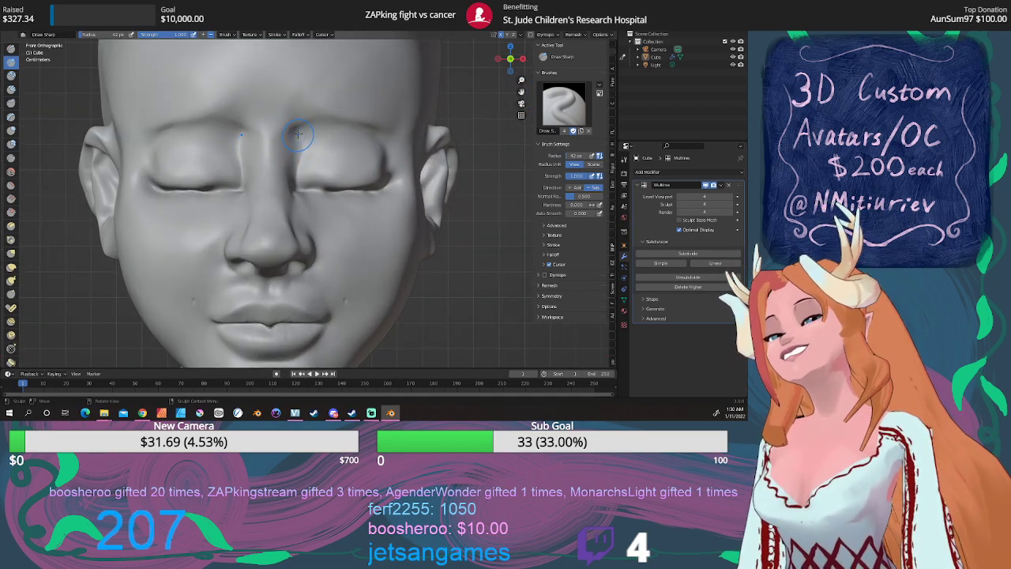
pyautogui.moveTo(299, 134); pyautogui.dragTo(294, 179)
pyautogui.moveTo(294, 161)
pyautogui.mouseDown()
pyautogui.moveTo(294, 179)
pyautogui.moveTo(299, 134)
pyautogui.mouseUp()
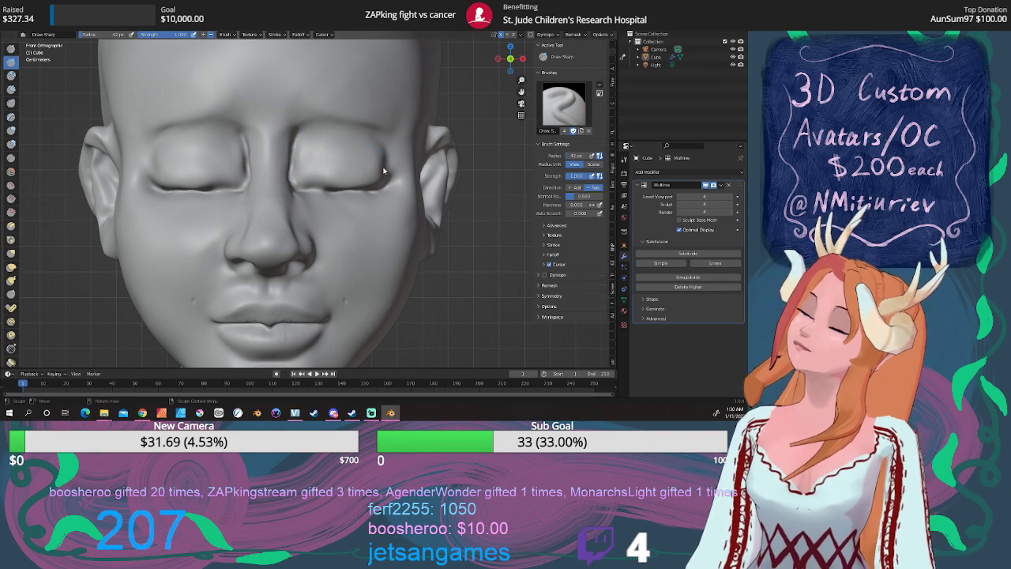
pyautogui.moveTo(384, 170)
pyautogui.mouseDown(button='middle')
pyautogui.moveTo(368, 168)
pyautogui.moveTo(399, 182)
pyautogui.mouseUp(button='middle')
pyautogui.scroll(-3, 372, 178)
pyautogui.scroll(2, 388, 190)
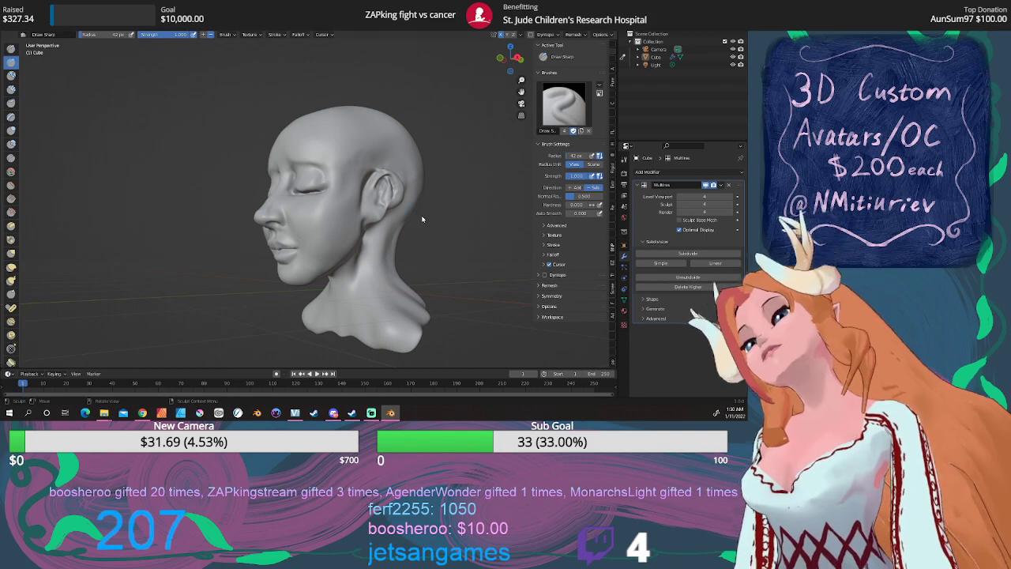
# Smooth the surface just in front of the ear with the Smooth brush at a 42 px radius, and check the head from several sides
pyautogui.moveTo(422, 219)
pyautogui.mouseDown(button='middle')
pyautogui.moveTo(470, 222)
pyautogui.moveTo(455, 227)
pyautogui.mouseUp(button='middle')
pyautogui.click(11, 171)
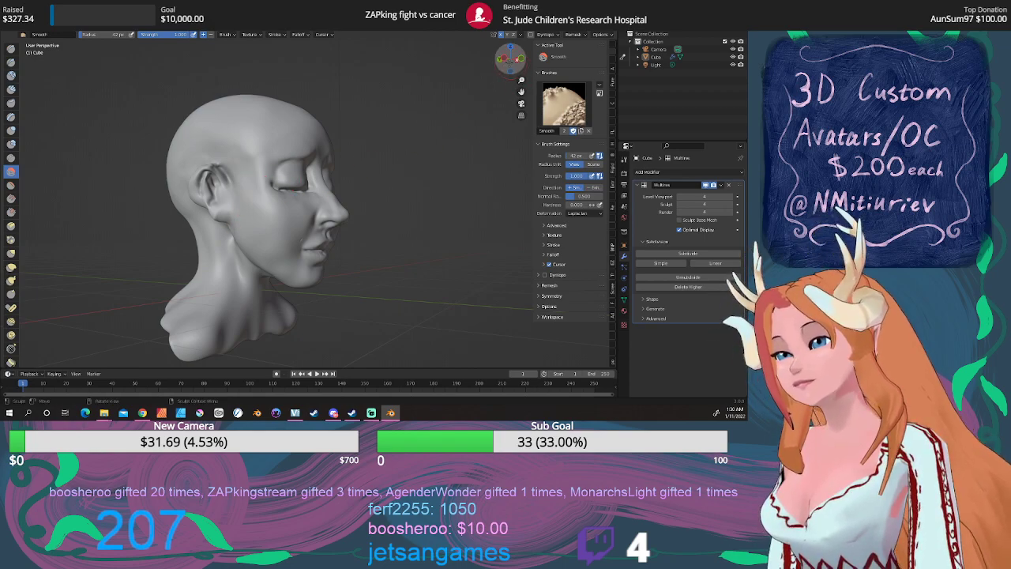
pyautogui.moveTo(517, 60)
pyautogui.mouseDown()
pyautogui.moveTo(488, 60)
pyautogui.moveTo(518, 66)
pyautogui.mouseUp()
pyautogui.moveTo(234, 194); pyautogui.dragTo(234, 175)
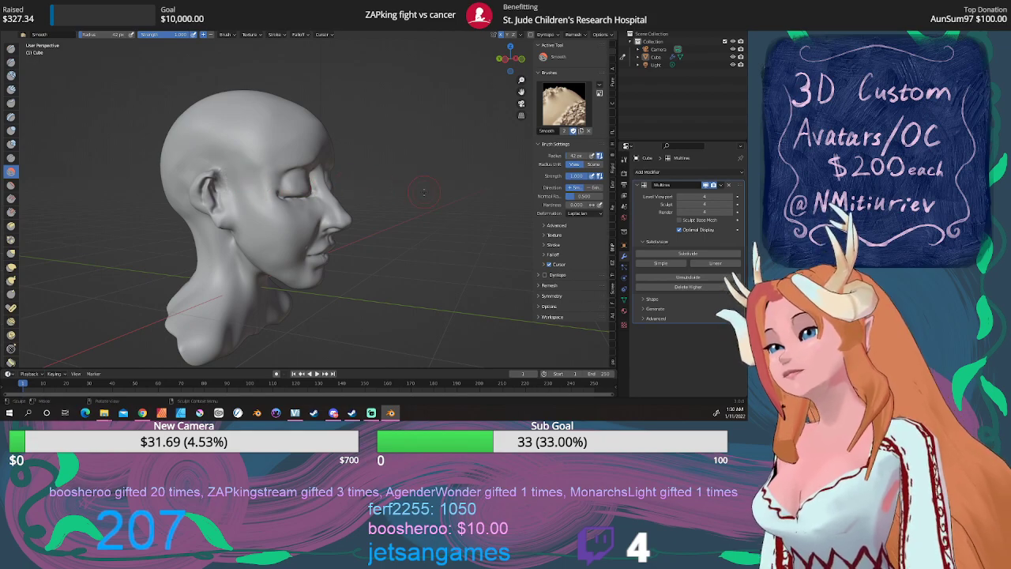
pyautogui.moveTo(380, 193); pyautogui.dragTo(336, 197, button='middle')
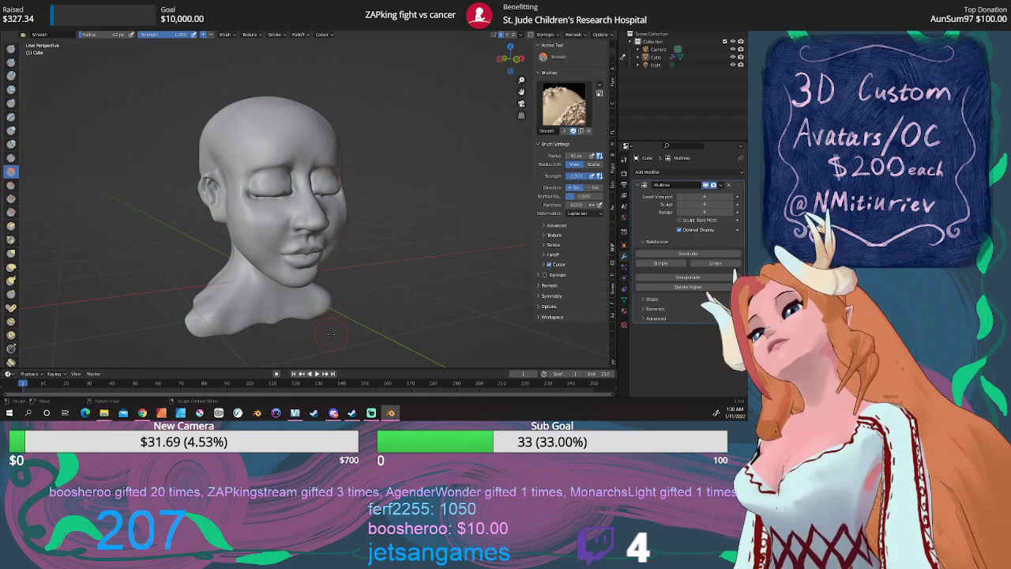
pyautogui.moveTo(337, 327)
pyautogui.mouseDown(button='middle')
pyautogui.moveTo(367, 286)
pyautogui.moveTo(430, 279)
pyautogui.moveTo(232, 273)
pyautogui.mouseUp(button='middle')
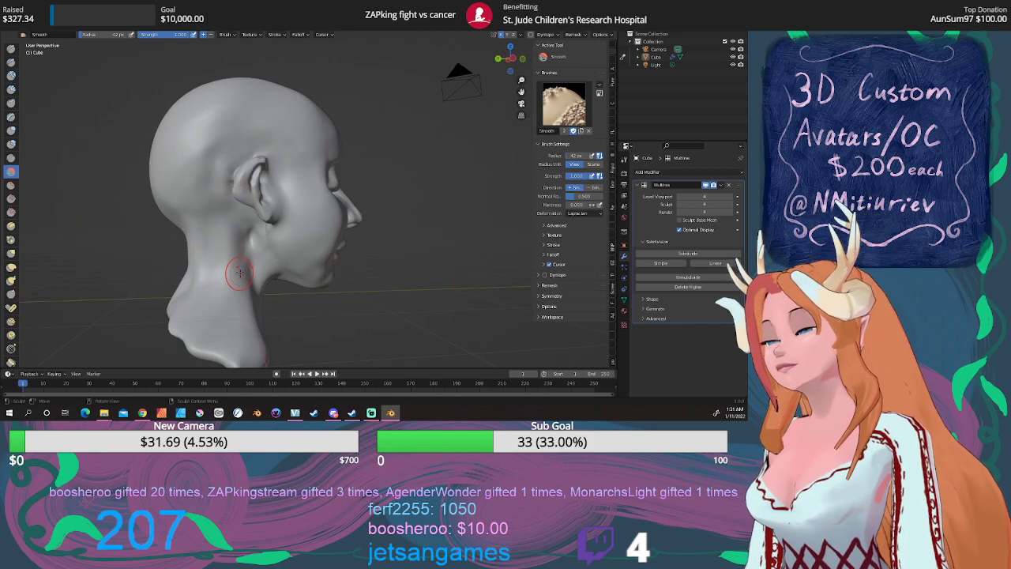
# Reshape the rear edge of the ear and the earlobe with small pulls of the smooth Grab brush in side view
pyautogui.click(11, 253)
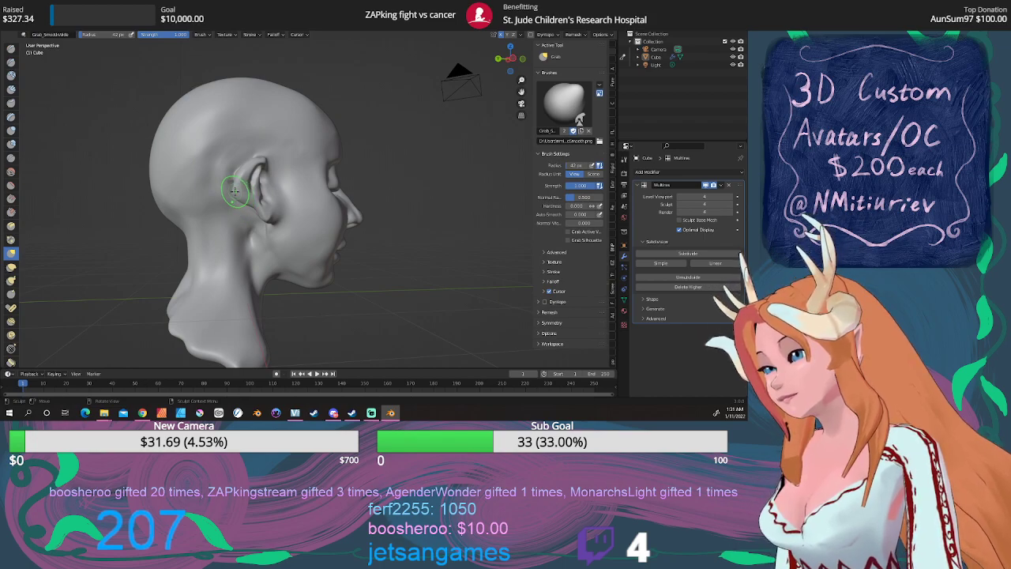
pyautogui.moveTo(234, 190); pyautogui.dragTo(246, 201)
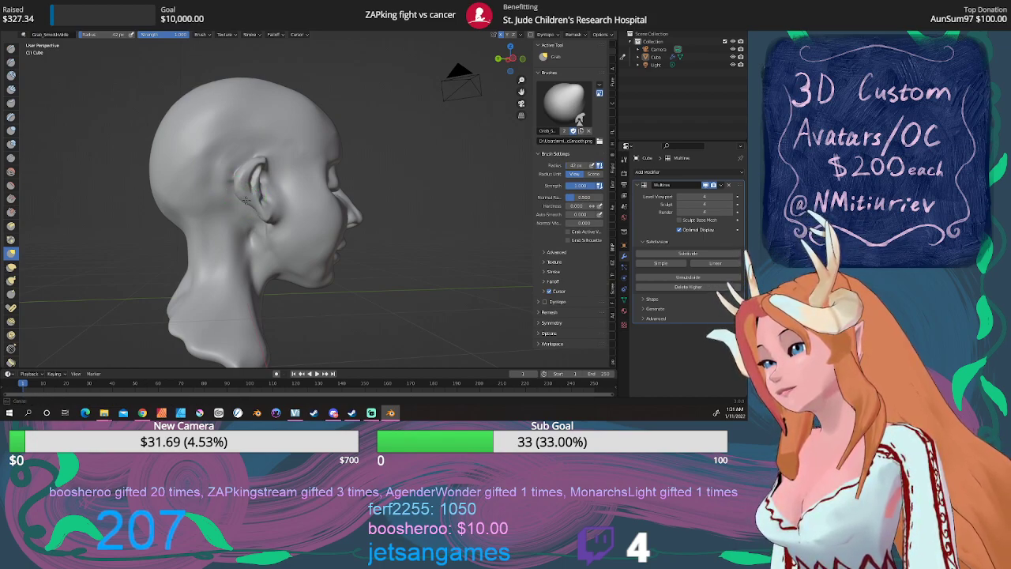
pyautogui.moveTo(295, 264)
pyautogui.mouseDown(button='middle')
pyautogui.moveTo(324, 253)
pyautogui.moveTo(292, 247)
pyautogui.mouseUp(button='middle')
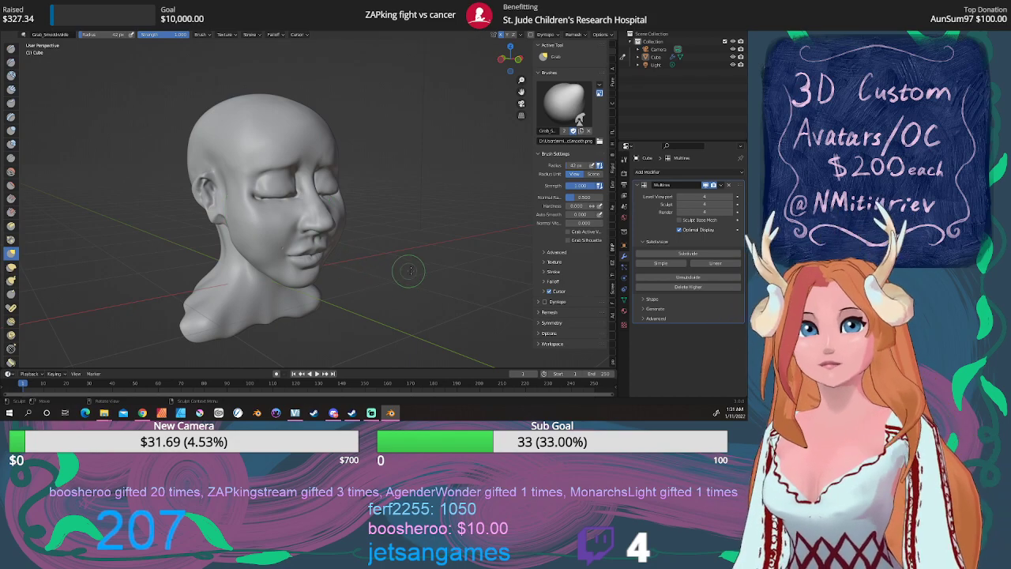
pyautogui.scroll(1, 427, 279)
pyautogui.moveTo(446, 284); pyautogui.dragTo(462, 267, button='middle')
pyautogui.scroll(2, 354, 242)
pyautogui.moveTo(354, 242); pyautogui.dragTo(370, 260, button='middle')
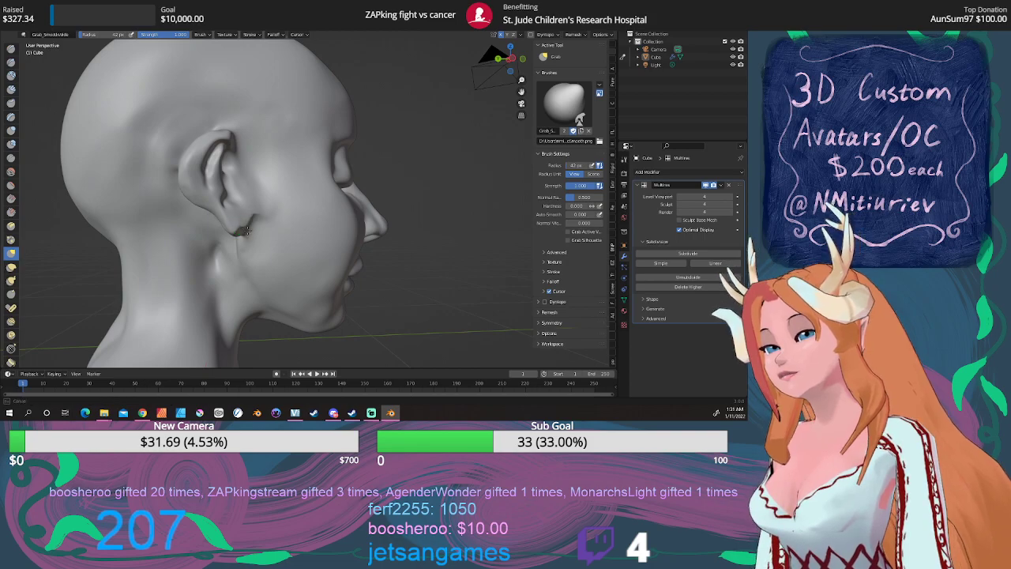
pyautogui.moveTo(248, 231); pyautogui.dragTo(242, 231)
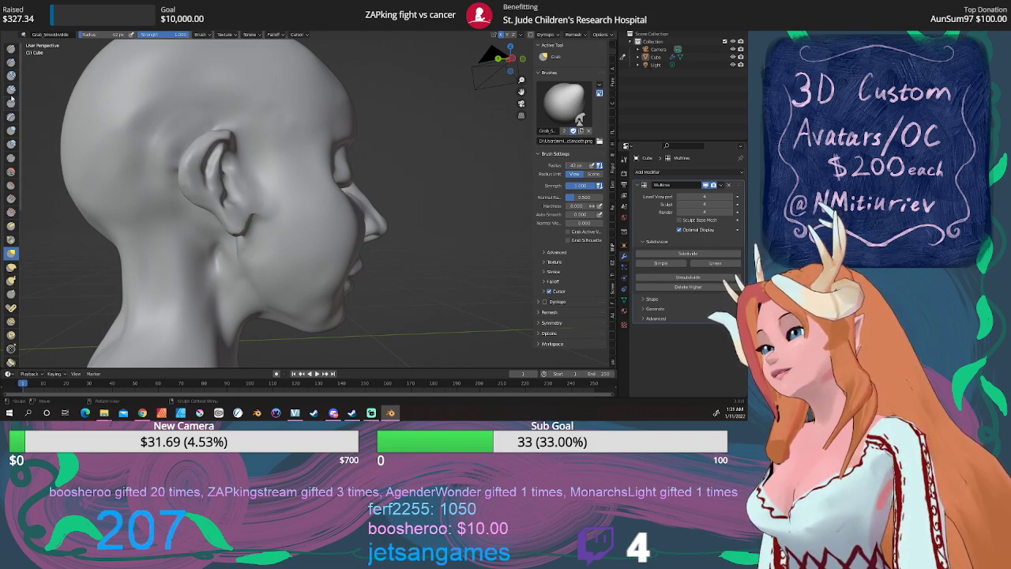
# Carve a Draw Sharp groove from the front of the earlobe down to the jaw and soften it with the Smooth brush
pyautogui.click(11, 61)
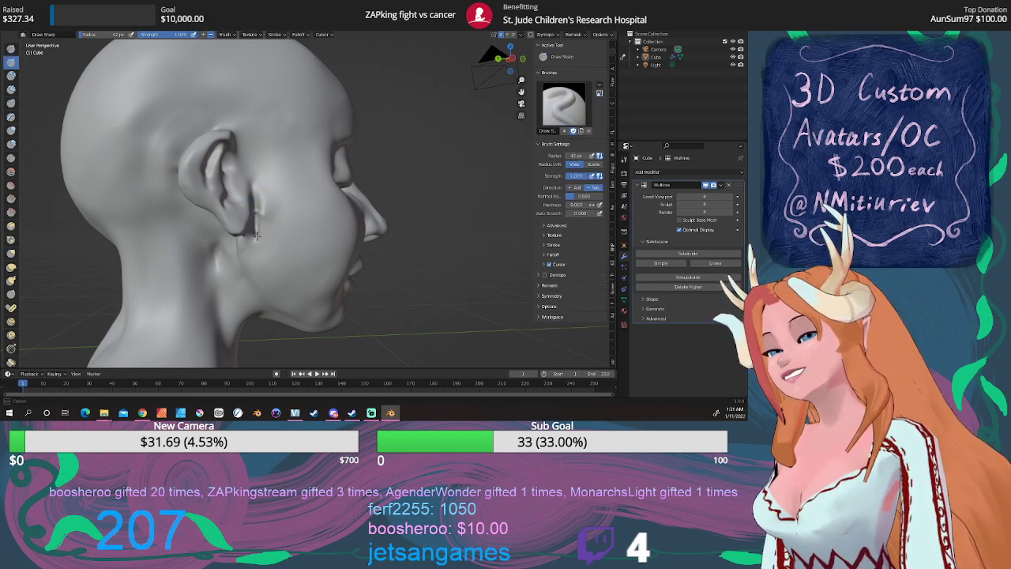
pyautogui.moveTo(255, 226); pyautogui.dragTo(256, 265)
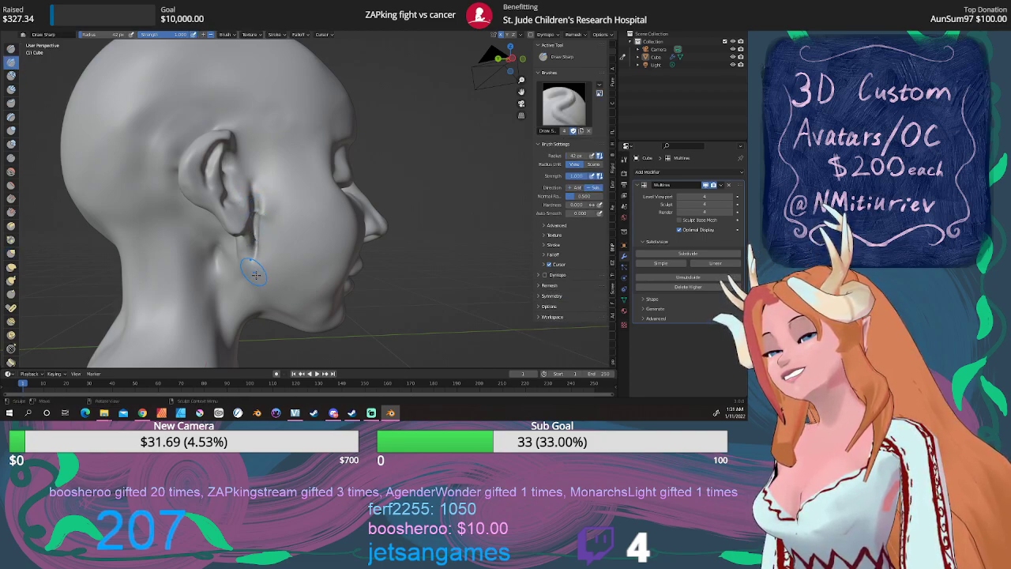
pyautogui.click(12, 171)
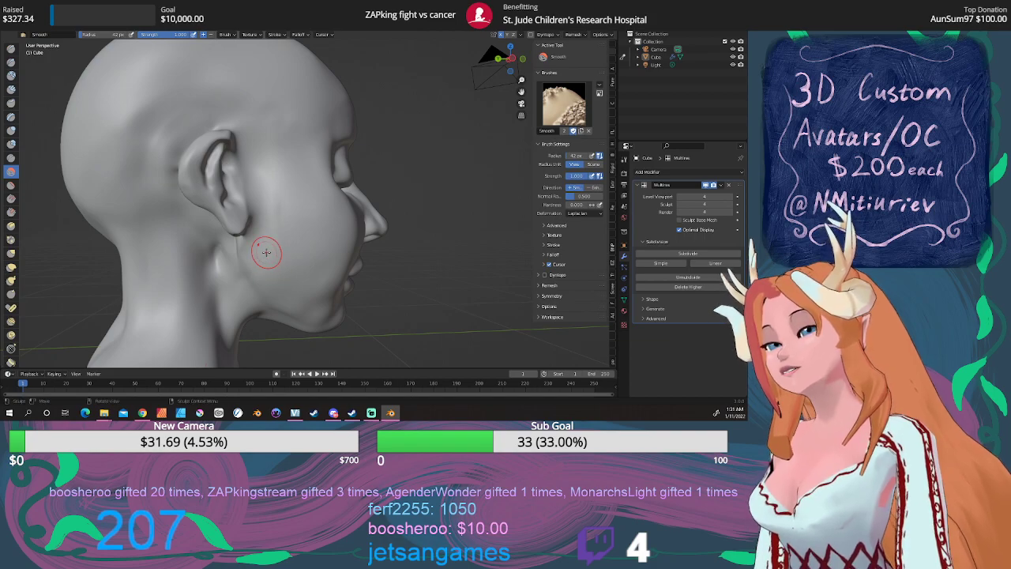
pyautogui.moveTo(291, 240)
pyautogui.mouseDown(button='middle')
pyautogui.moveTo(360, 220)
pyautogui.moveTo(316, 224)
pyautogui.mouseUp(button='middle')
pyautogui.scroll(-4, 348, 227)
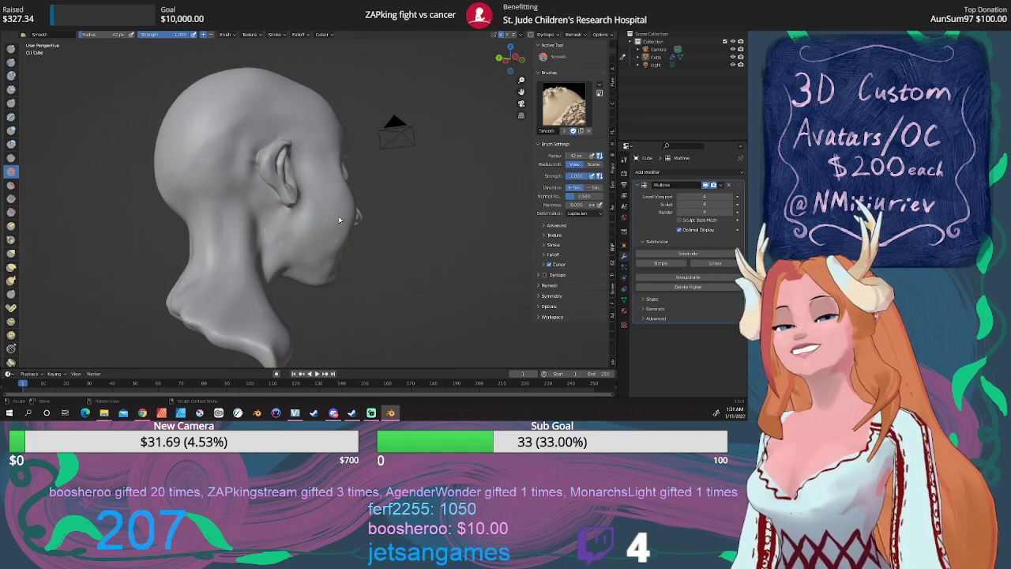
pyautogui.moveTo(338, 215); pyautogui.dragTo(500, 218, button='middle')
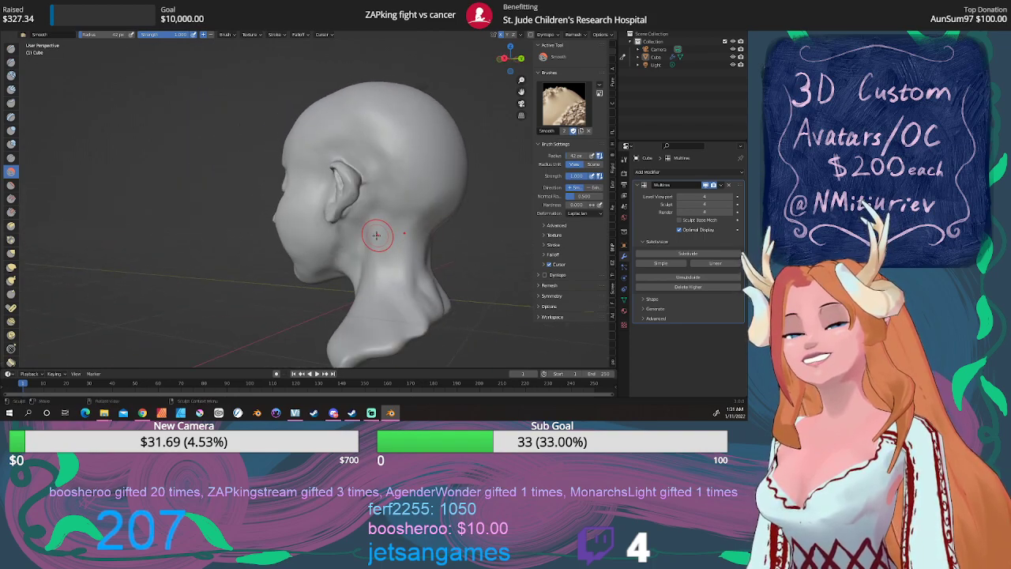
pyautogui.moveTo(320, 235)
pyautogui.mouseDown(button='middle')
pyautogui.moveTo(405, 234)
pyautogui.moveTo(396, 233)
pyautogui.mouseUp(button='middle')
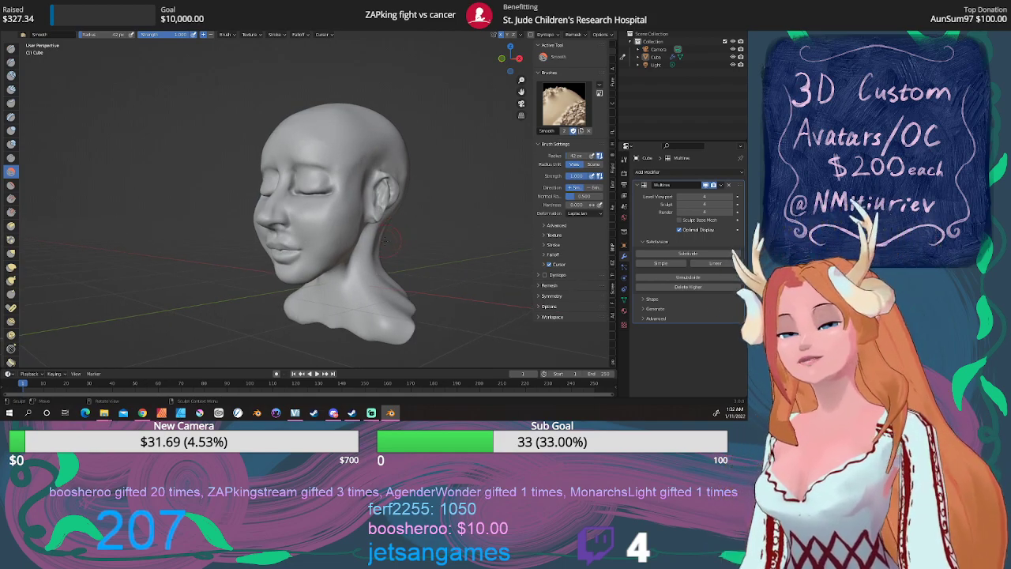
# Deepen and extend the lip line at the corner of the mouth with the Draw Sharp brush at a 42 px radius
pyautogui.moveTo(388, 241); pyautogui.dragTo(492, 247, button='middle')
pyautogui.scroll(2, 352, 275)
pyautogui.moveTo(350, 276)
pyautogui.mouseDown(button='middle')
pyautogui.moveTo(361, 267)
pyautogui.moveTo(340, 274)
pyautogui.mouseUp(button='middle')
pyautogui.scroll(3, 336, 283)
pyautogui.scroll(-3, 336, 284)
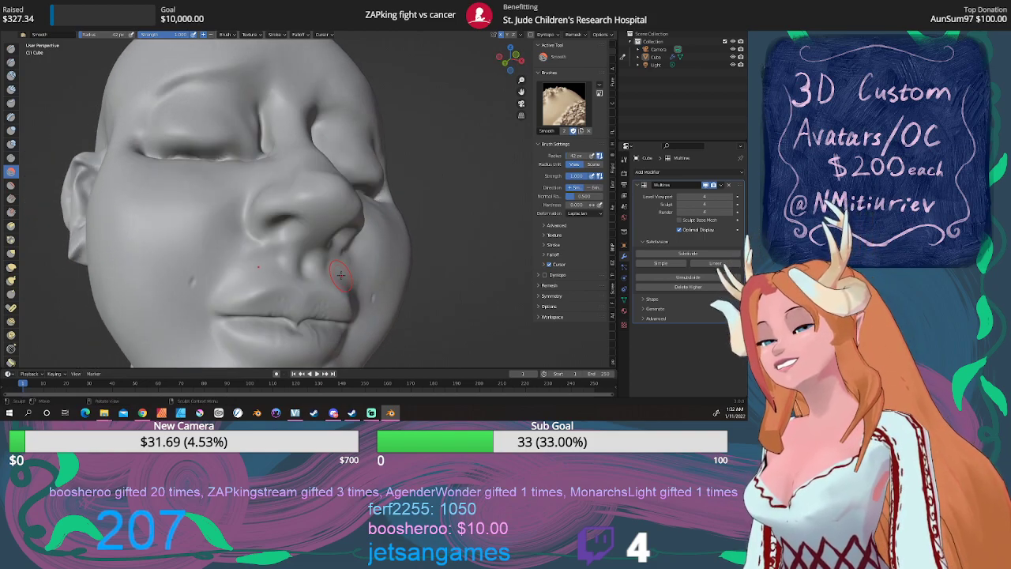
pyautogui.click(11, 61)
pyautogui.click(565, 104)
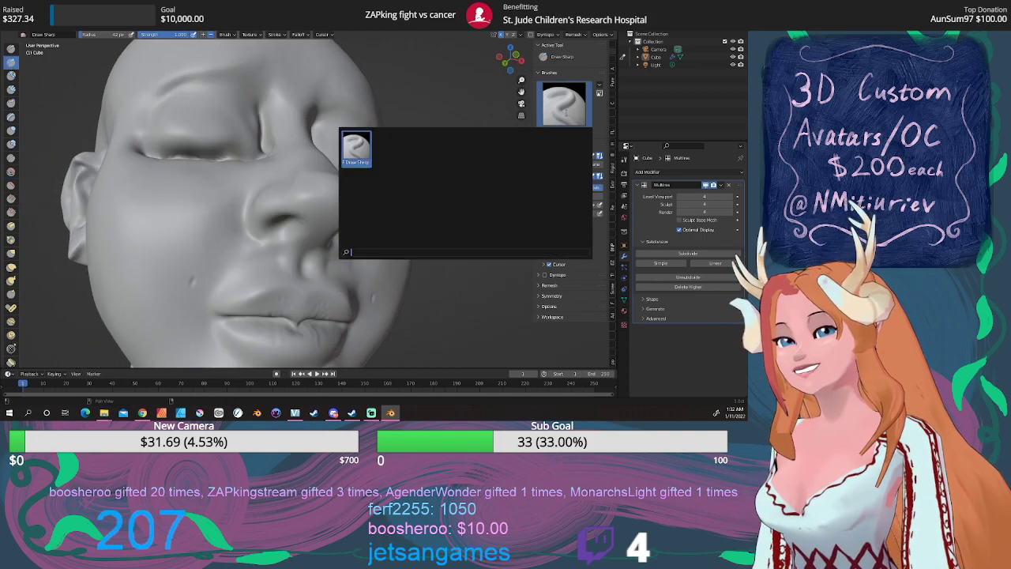
pyautogui.click(357, 149)
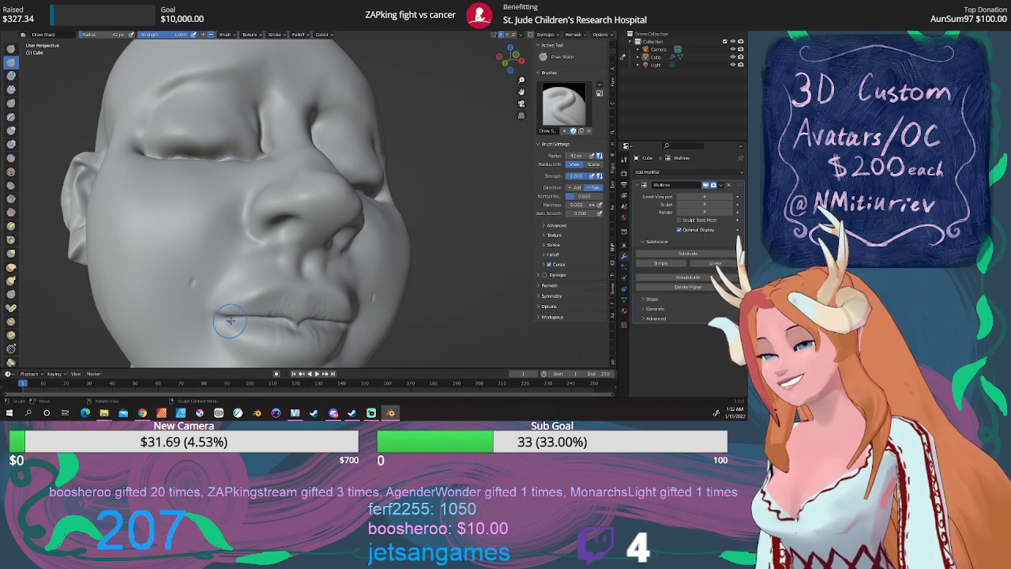
pyautogui.moveTo(213, 315)
pyautogui.mouseDown()
pyautogui.moveTo(236, 319)
pyautogui.moveTo(223, 316)
pyautogui.mouseUp()
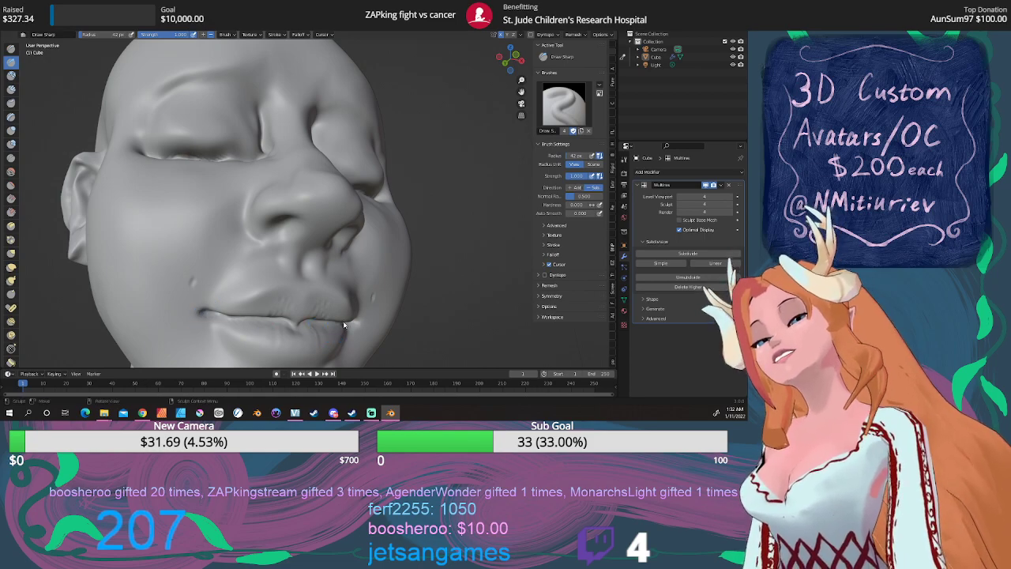
pyautogui.scroll(-2, 384, 267)
pyautogui.moveTo(384, 267); pyautogui.dragTo(394, 278, button='middle')
pyautogui.scroll(2, 394, 277)
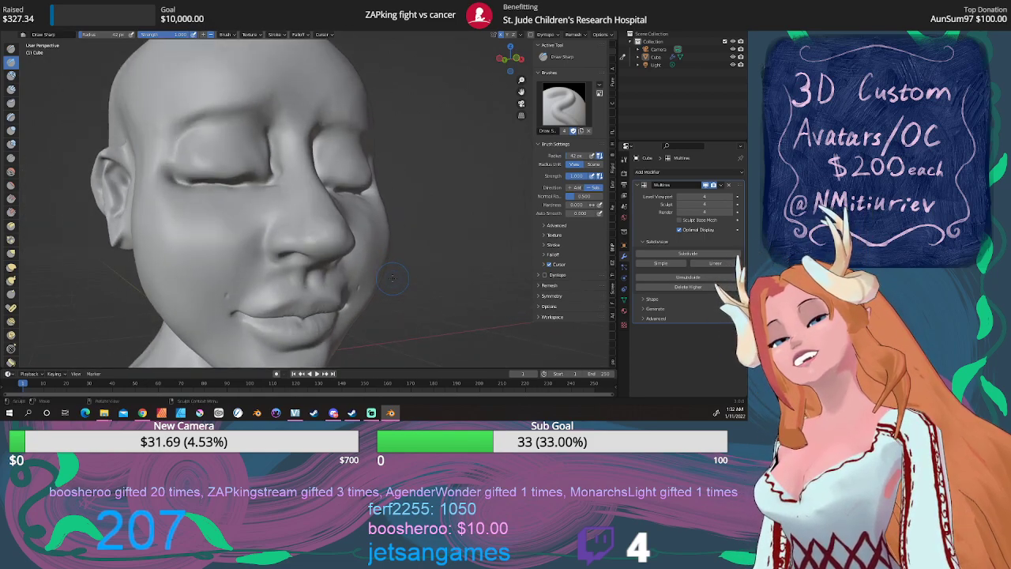
# Soften the inner part of the upper eyelid beside the nose bridge with the Smooth brush
pyautogui.scroll(-4, 394, 277)
pyautogui.scroll(-3, 394, 277)
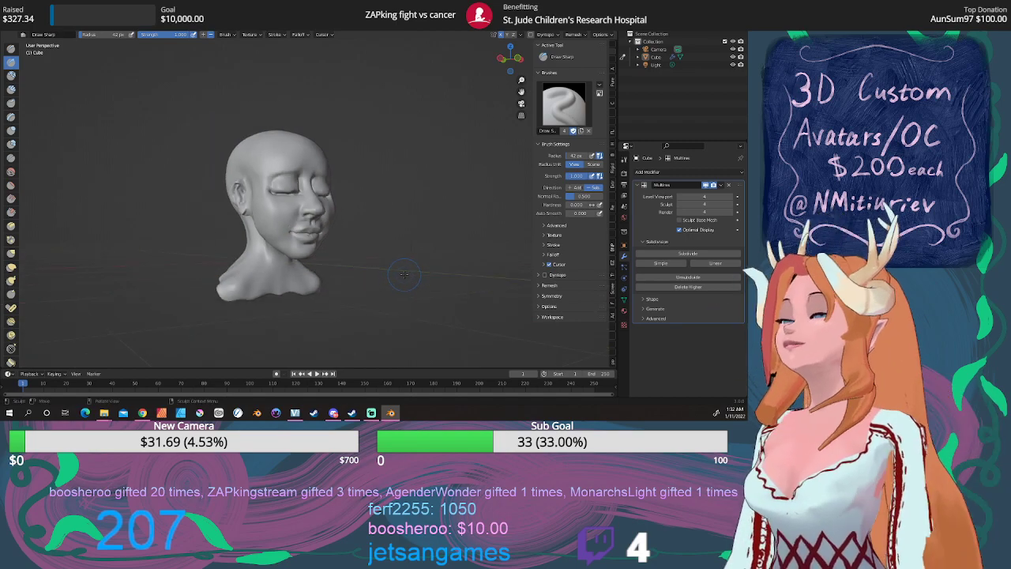
pyautogui.moveTo(401, 277)
pyautogui.mouseDown(button='middle')
pyautogui.moveTo(348, 280)
pyautogui.moveTo(372, 260)
pyautogui.moveTo(361, 222)
pyautogui.mouseUp(button='middle')
pyautogui.scroll(5, 359, 161)
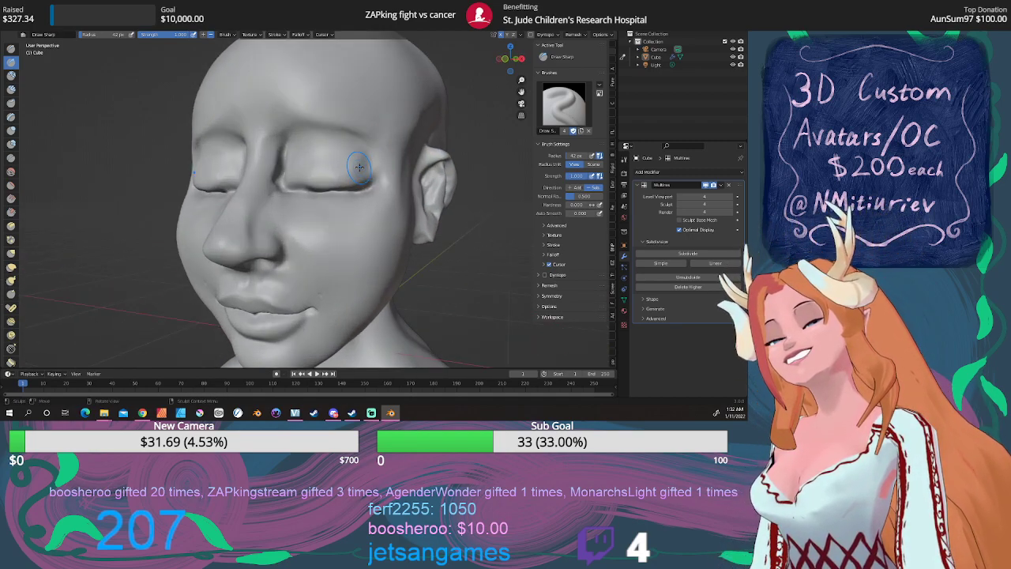
pyautogui.moveTo(354, 166); pyautogui.dragTo(360, 195, button='middle')
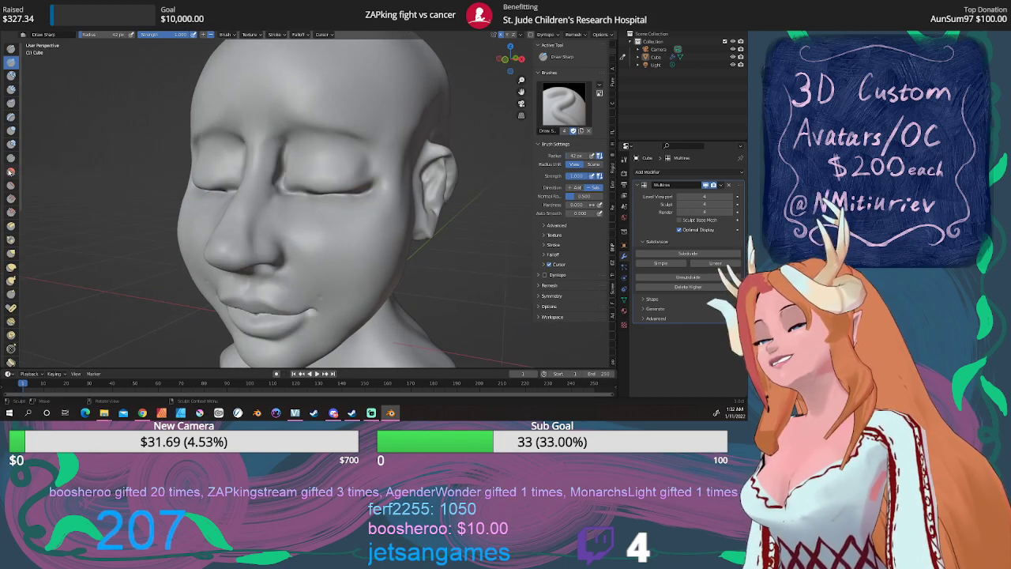
pyautogui.hotkey('shift', 's')
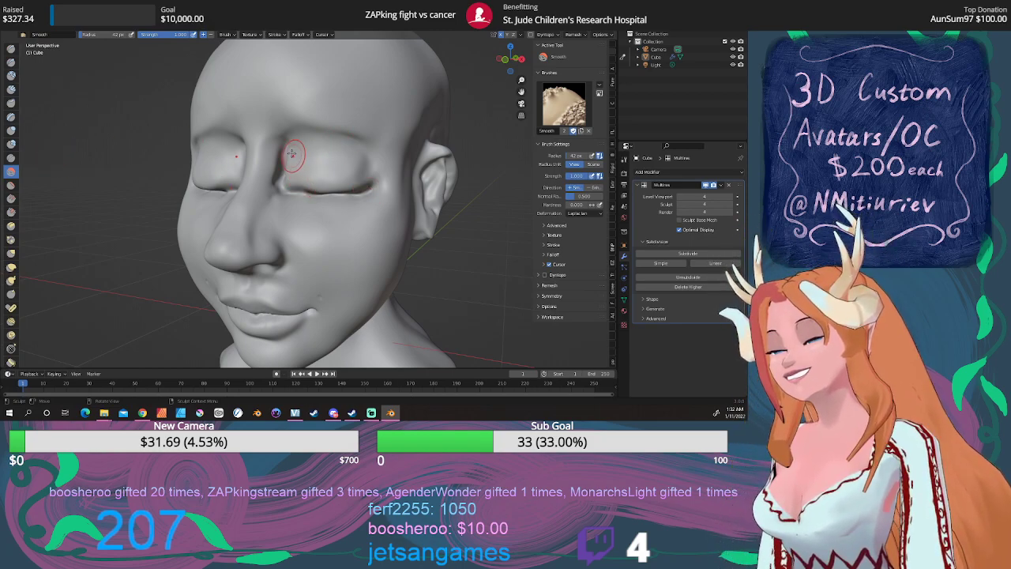
pyautogui.moveTo(292, 153); pyautogui.dragTo(290, 157)
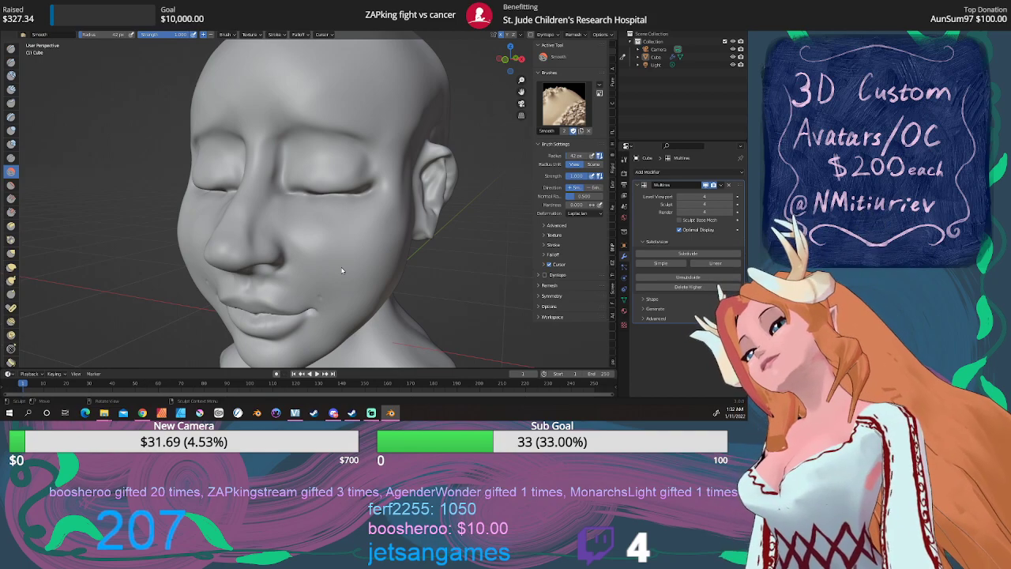
# Narrow the shoulders and neck base in front view using the smooth Grab brush with a greatly enlarged radius
pyautogui.scroll(-3, 346, 265)
pyautogui.moveTo(346, 264)
pyautogui.mouseDown(button='middle')
pyautogui.moveTo(411, 249)
pyautogui.moveTo(404, 238)
pyautogui.moveTo(417, 247)
pyautogui.mouseUp(button='middle')
pyautogui.scroll(-1, 412, 249)
pyautogui.scroll(4, 409, 242)
pyautogui.press('KP_1')
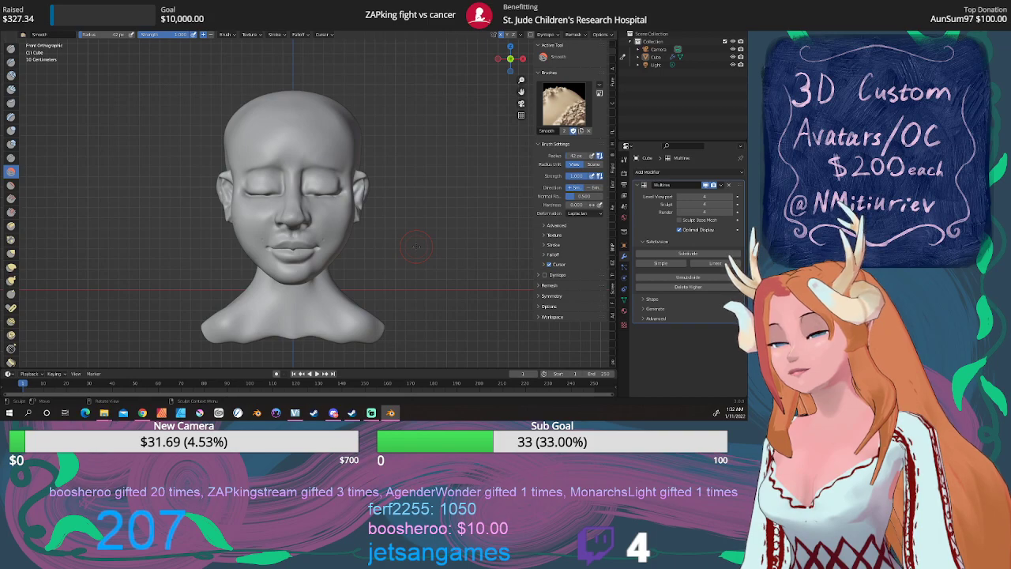
pyautogui.click(11, 253)
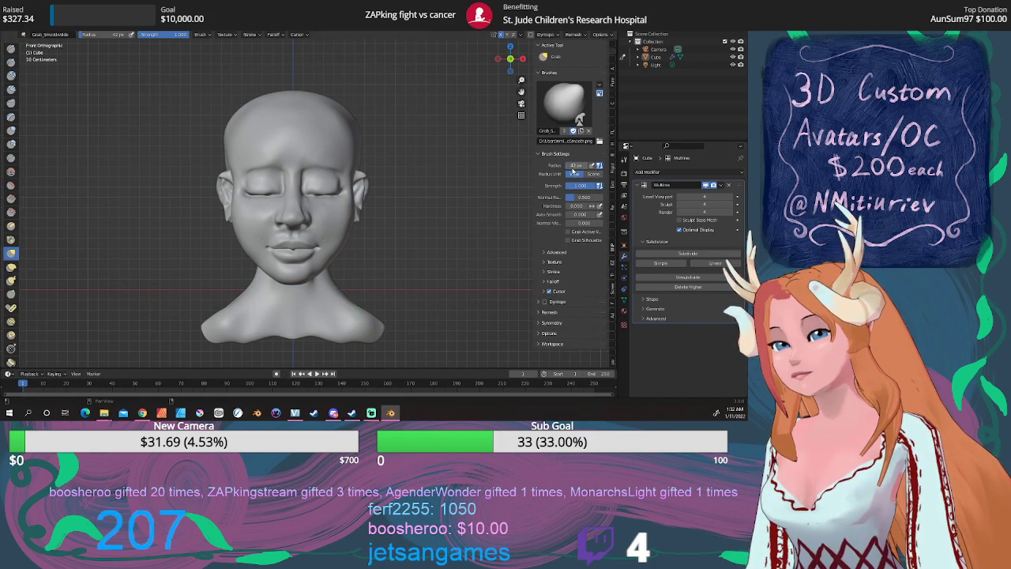
pyautogui.moveTo(343, 310); pyautogui.dragTo(315, 322)
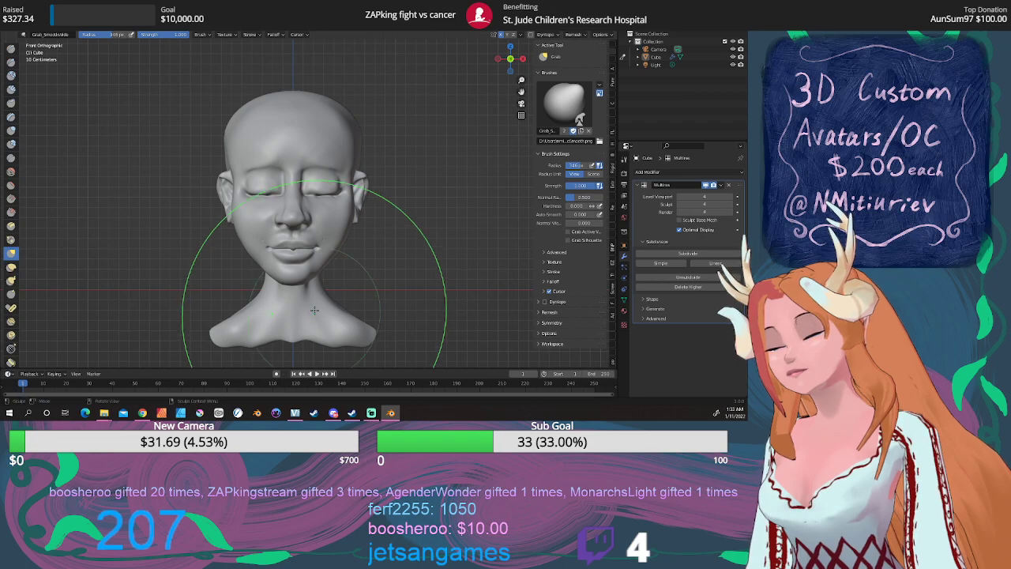
# Push the front of the neck base backward in side view with the large Grab brush
pyautogui.moveTo(314, 321); pyautogui.dragTo(399, 303, button='middle')
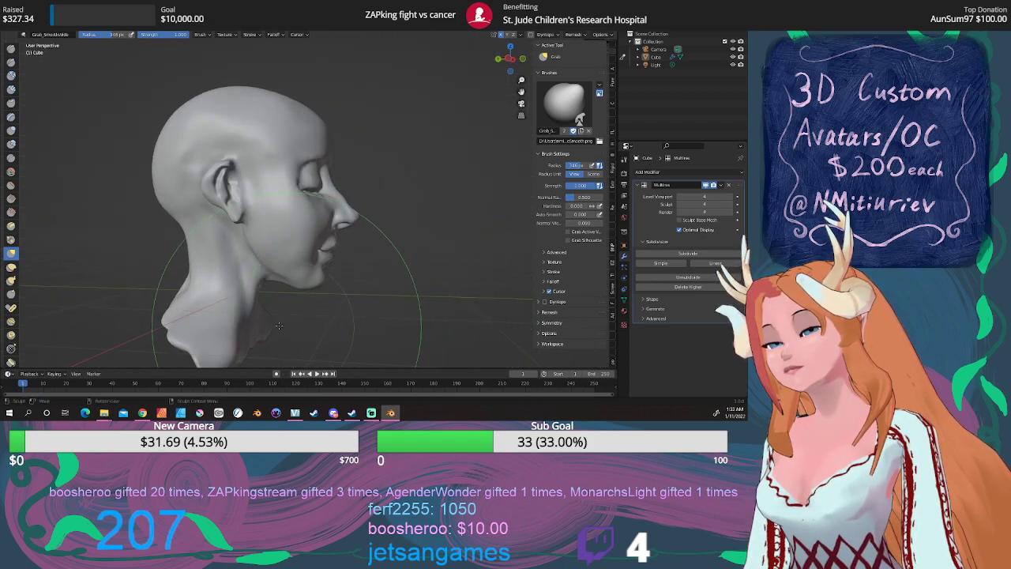
pyautogui.moveTo(266, 314); pyautogui.dragTo(249, 315)
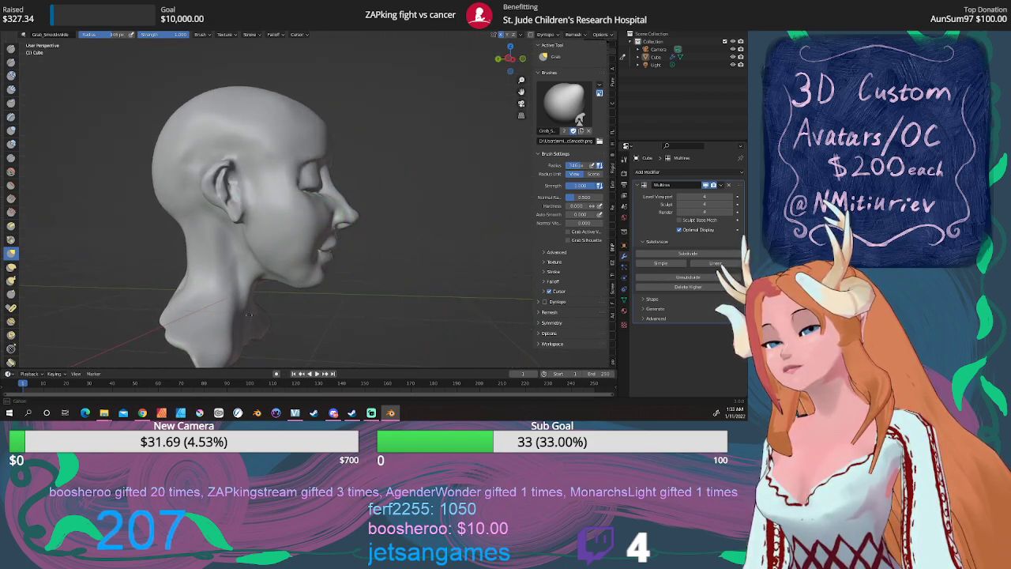
pyautogui.moveTo(245, 311); pyautogui.dragTo(530, 298, button='middle')
pyautogui.press('KP_1')
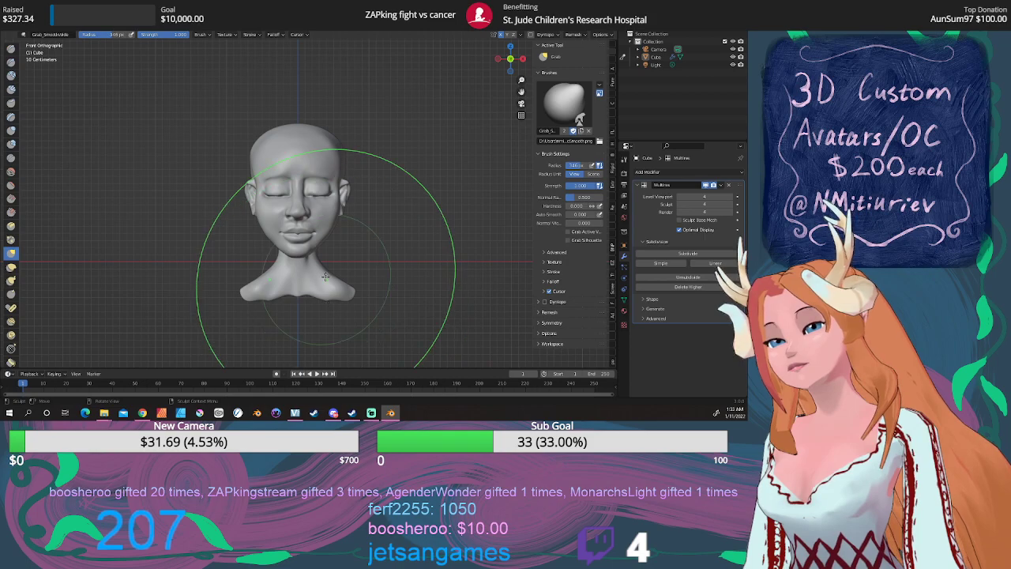
# Pull the area under the chin slightly downward in front view with the large Grab brush, and check the bust from a three-quarter angle
pyautogui.scroll(3, 320, 279)
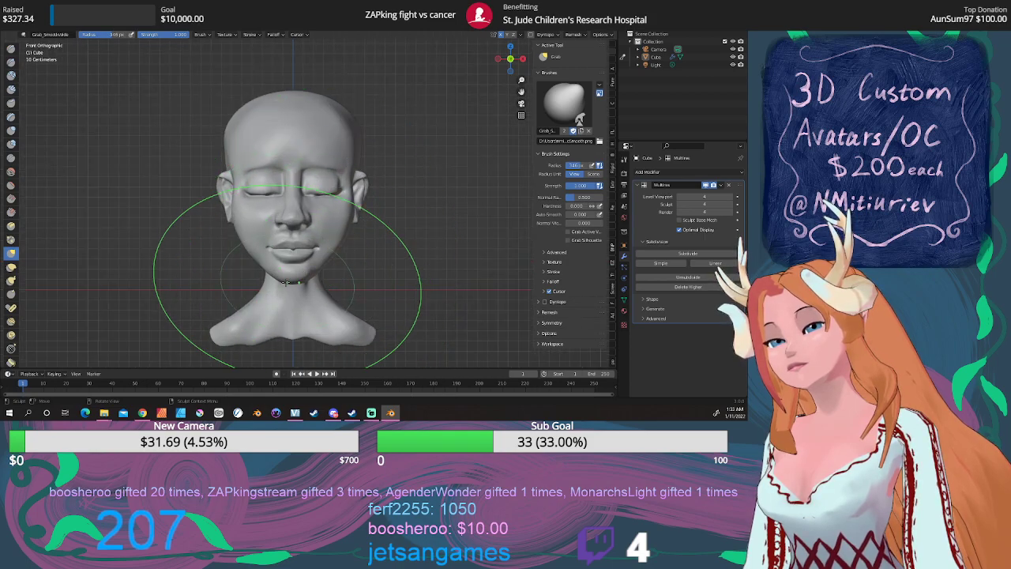
pyautogui.moveTo(291, 278); pyautogui.dragTo(291, 281)
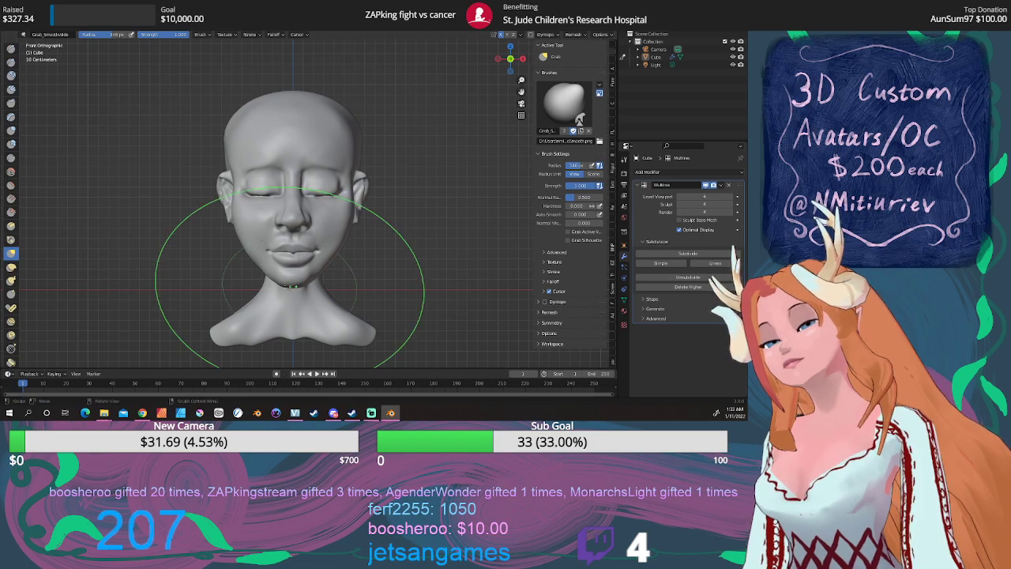
pyautogui.moveTo(291, 286); pyautogui.dragTo(324, 278, button='middle')
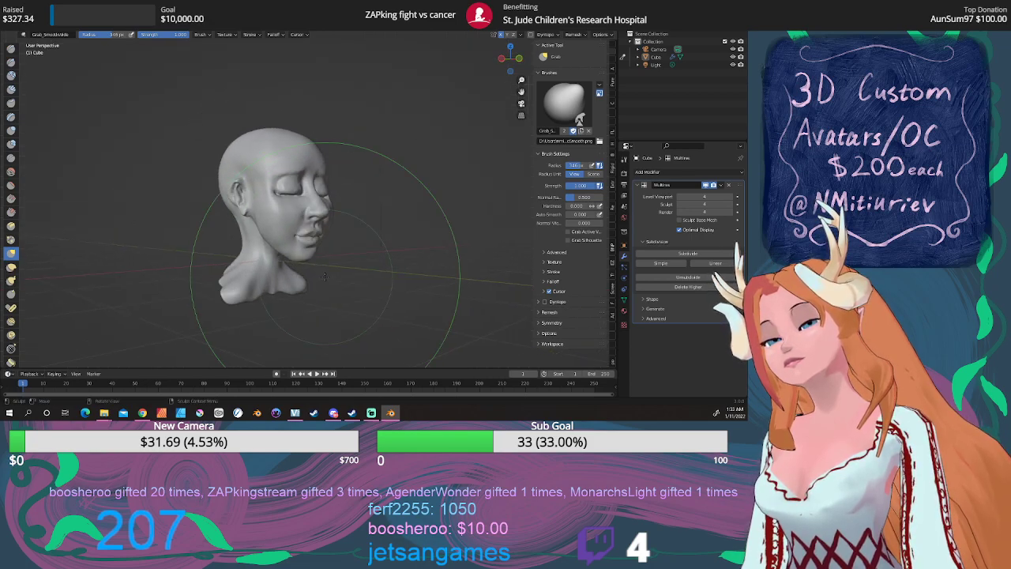
pyautogui.press('KP_1')
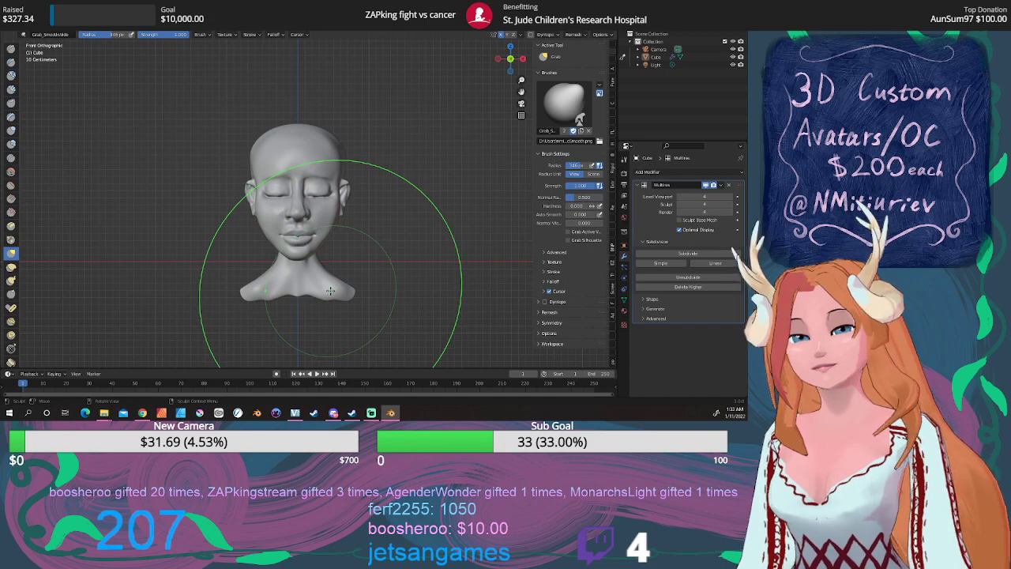
# Examine the bust's profile and both three-quarter sides, and look at it through the camera
pyautogui.press('KP_3')
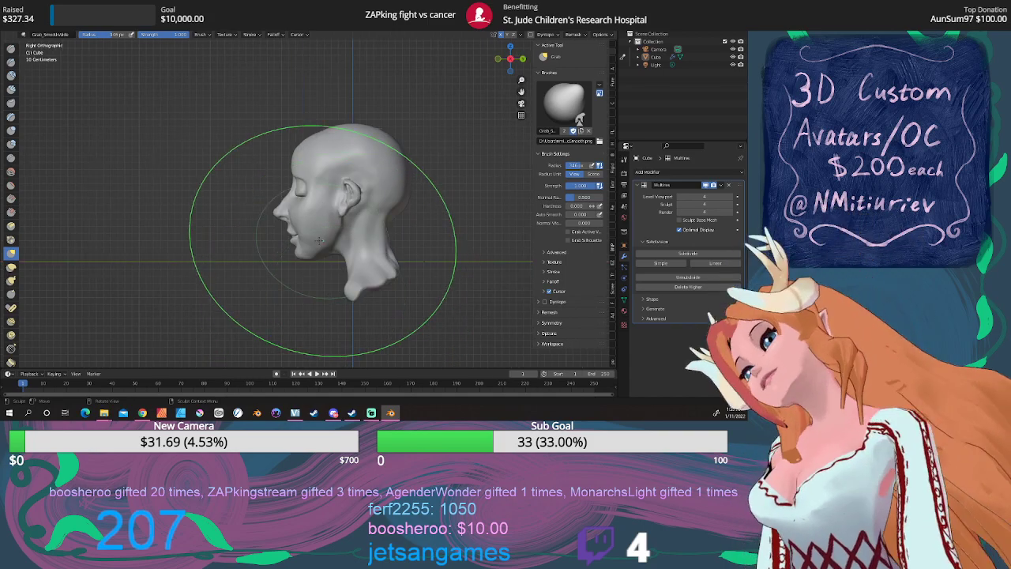
pyautogui.scroll(4, 210, 226)
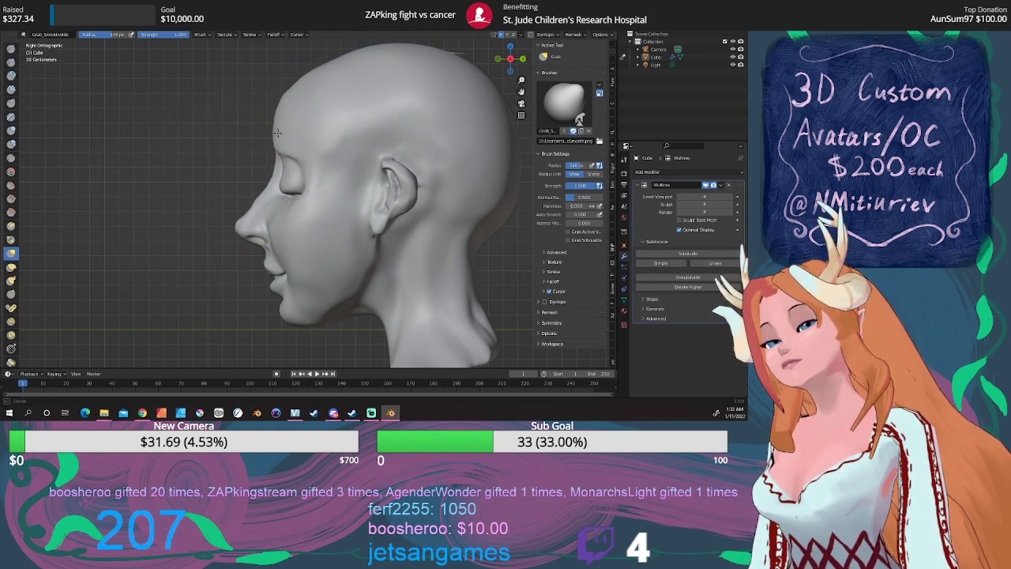
pyautogui.moveTo(277, 133); pyautogui.dragTo(326, 149, button='middle')
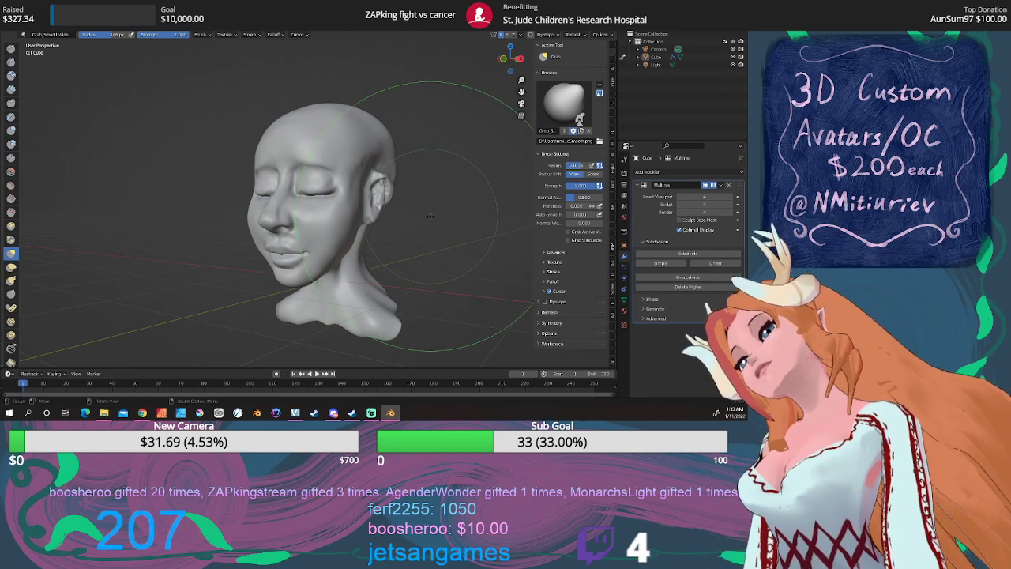
pyautogui.scroll(1, 434, 215)
pyautogui.moveTo(435, 215); pyautogui.dragTo(482, 214, button='middle')
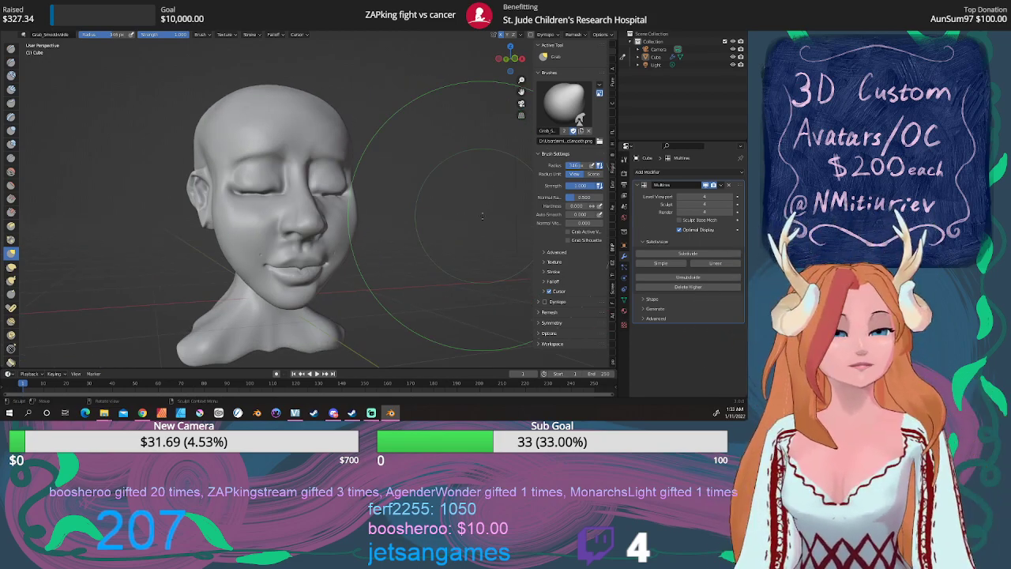
pyautogui.press('KP_3')
pyautogui.press('KP_0')
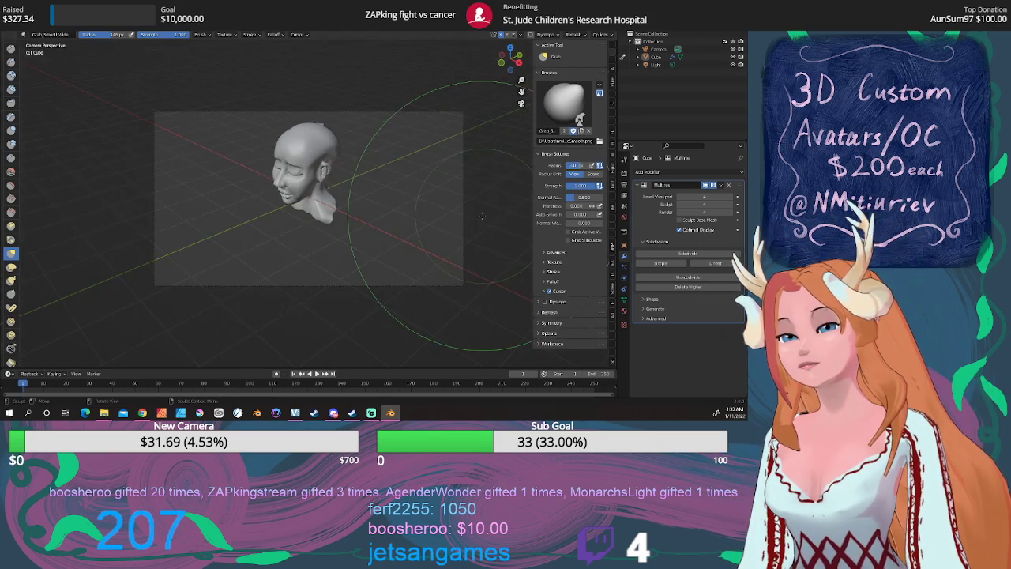
# Smooth the raised bump on the upper back of the skull with the large Smooth brush
pyautogui.moveTo(415, 204)
pyautogui.mouseDown(button='middle')
pyautogui.moveTo(379, 161)
pyautogui.moveTo(322, 165)
pyautogui.moveTo(354, 177)
pyautogui.moveTo(247, 135)
pyautogui.mouseUp(button='middle')
pyautogui.scroll(6, 361, 145)
pyautogui.click(11, 172)
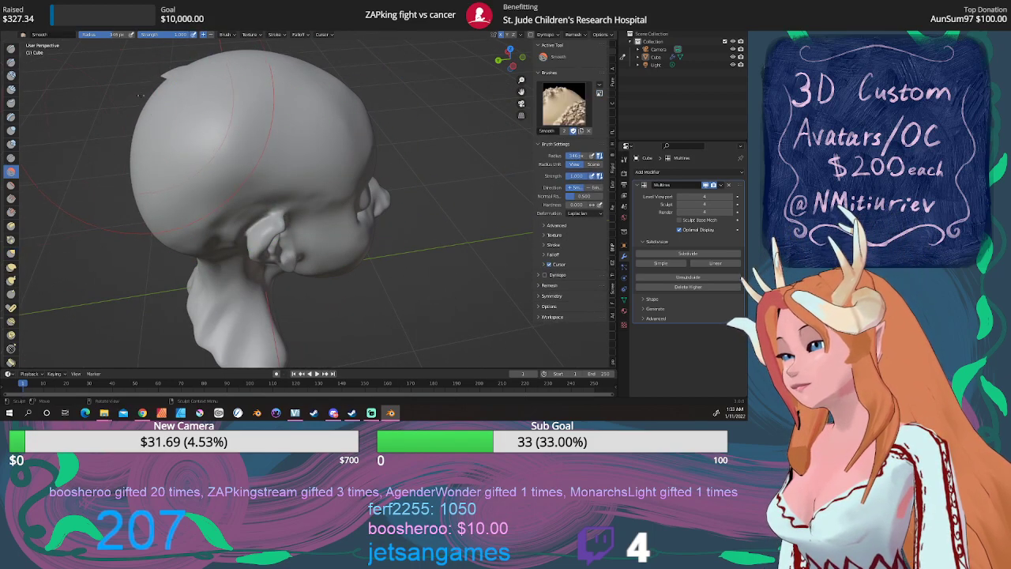
pyautogui.moveTo(135, 90)
pyautogui.mouseDown(button='middle')
pyautogui.moveTo(203, 180)
pyautogui.moveTo(237, 181)
pyautogui.moveTo(213, 184)
pyautogui.mouseUp(button='middle')
pyautogui.moveTo(213, 185); pyautogui.dragTo(224, 207)
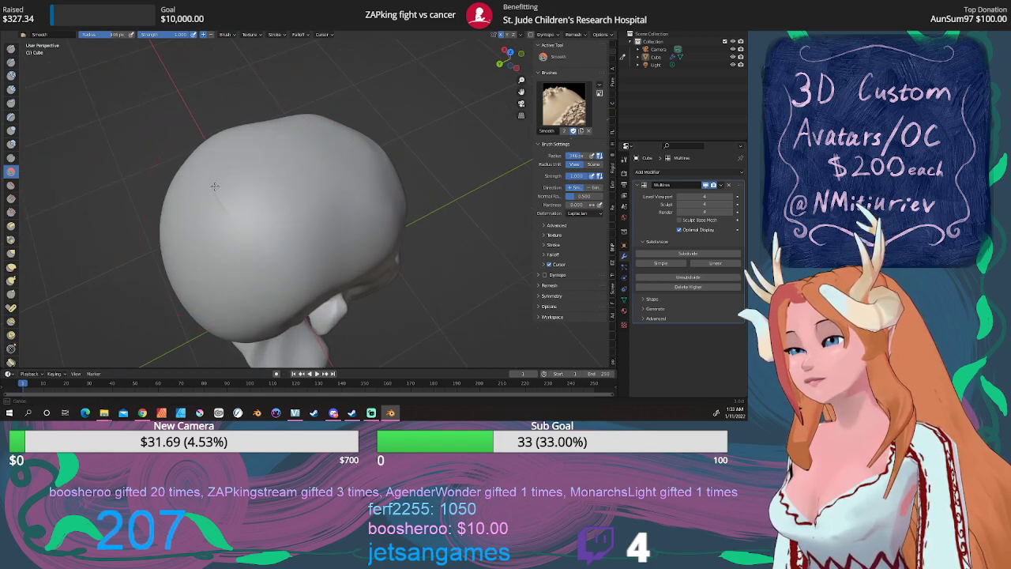
pyautogui.moveTo(214, 181)
pyautogui.mouseDown(button='middle')
pyautogui.moveTo(145, 131)
pyautogui.moveTo(215, 175)
pyautogui.mouseUp(button='middle')
# Lock the camera to the view and frame the bust in a three-quarter view through the camera
pyautogui.press('KP_0')
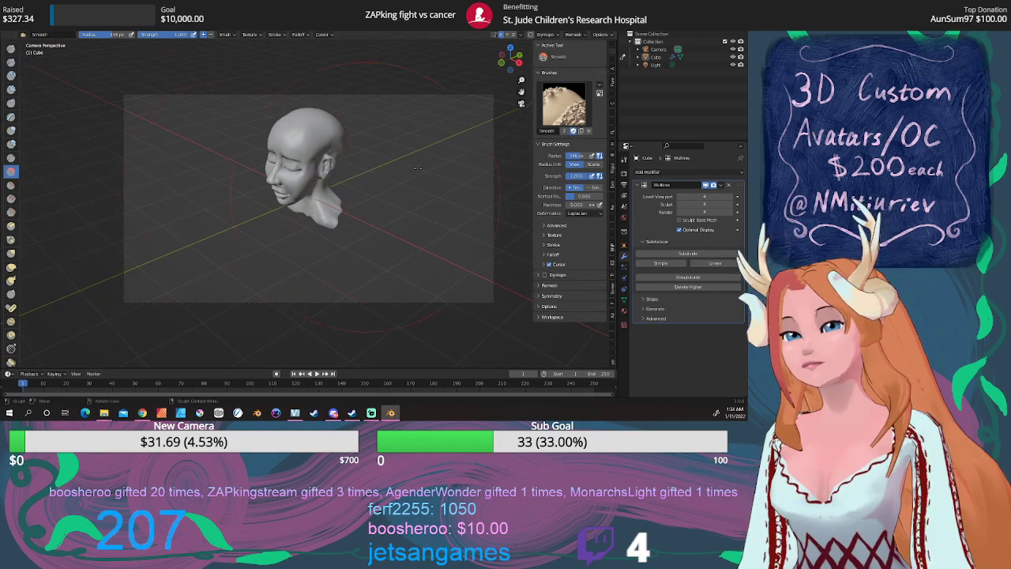
pyautogui.click(623, 179)
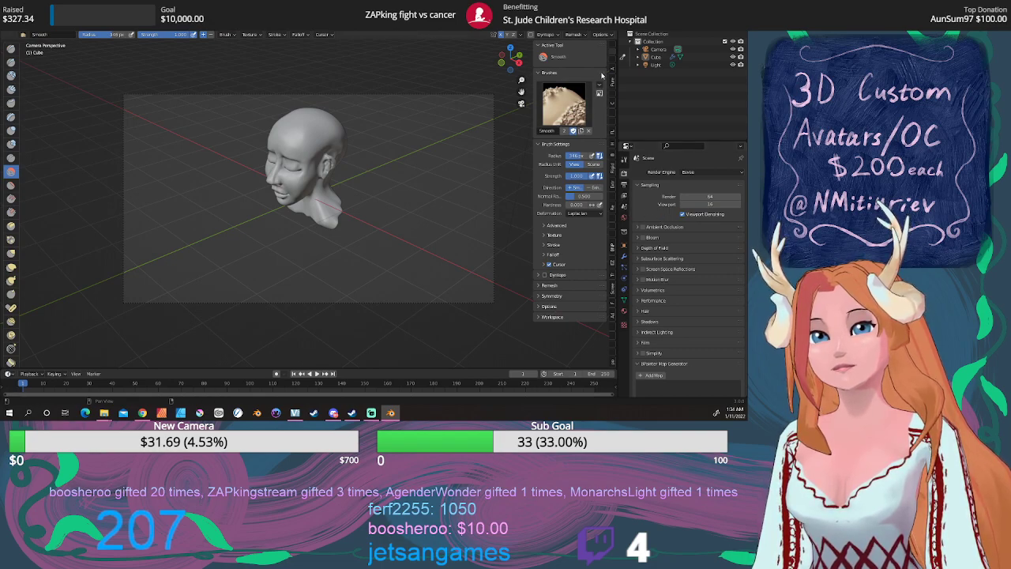
pyautogui.click(612, 66)
pyautogui.scroll(-2, 612, 66)
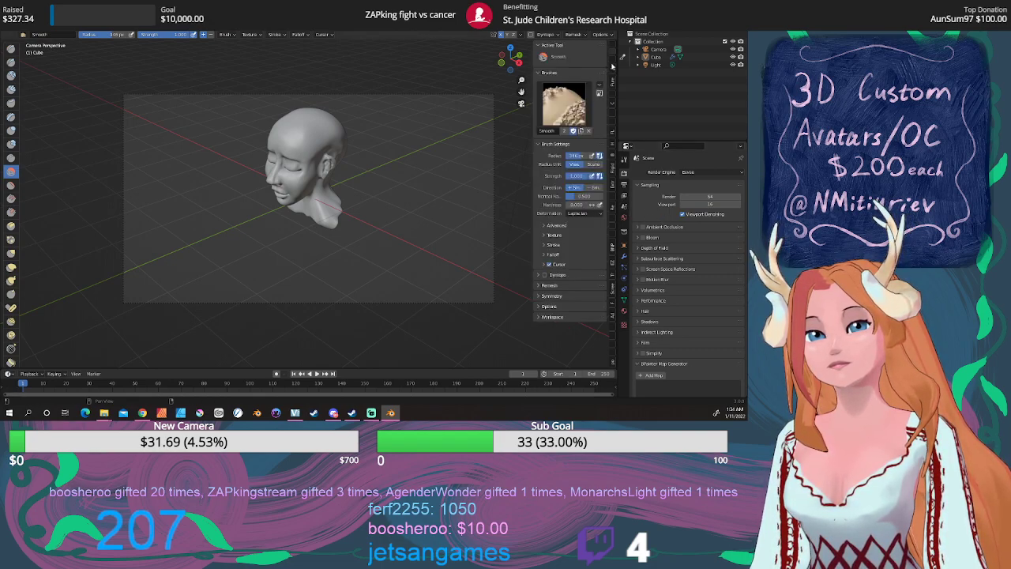
pyautogui.click(568, 143)
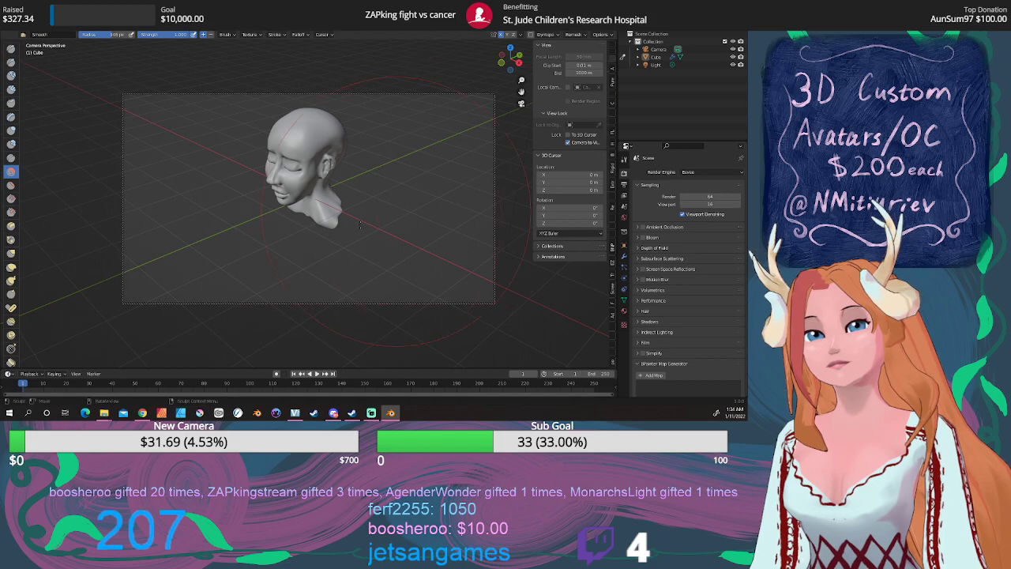
pyautogui.moveTo(332, 237)
pyautogui.mouseDown(button='middle')
pyautogui.moveTo(356, 189)
pyautogui.moveTo(378, 214)
pyautogui.moveTo(395, 213)
pyautogui.moveTo(365, 217)
pyautogui.mouseUp(button='middle')
pyautogui.scroll(3, 356, 189)
pyautogui.scroll(-2, 378, 214)
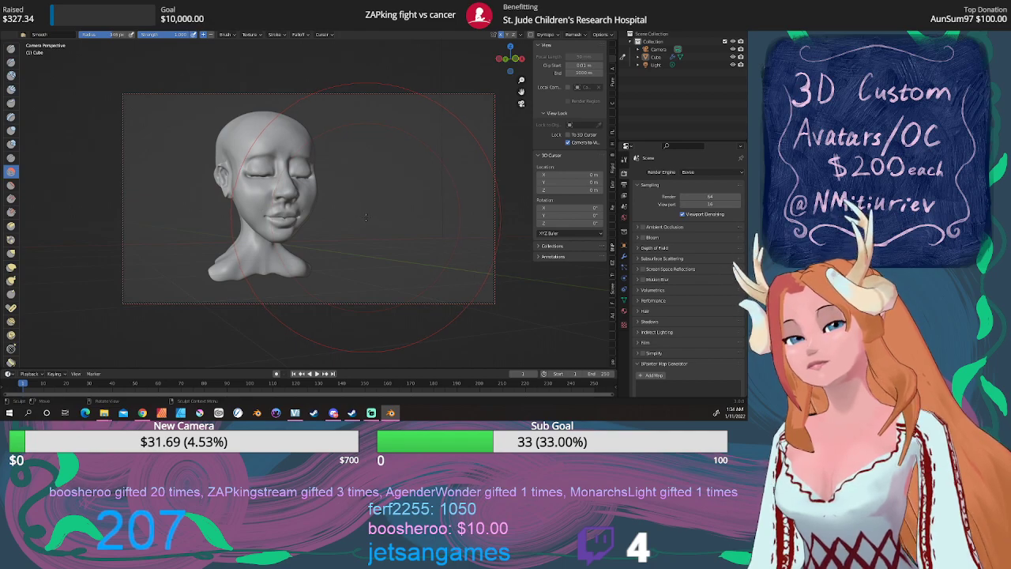
pyautogui.moveTo(366, 217)
pyautogui.mouseDown(button='middle')
pyautogui.moveTo(353, 204)
pyautogui.moveTo(356, 235)
pyautogui.mouseUp(button='middle')
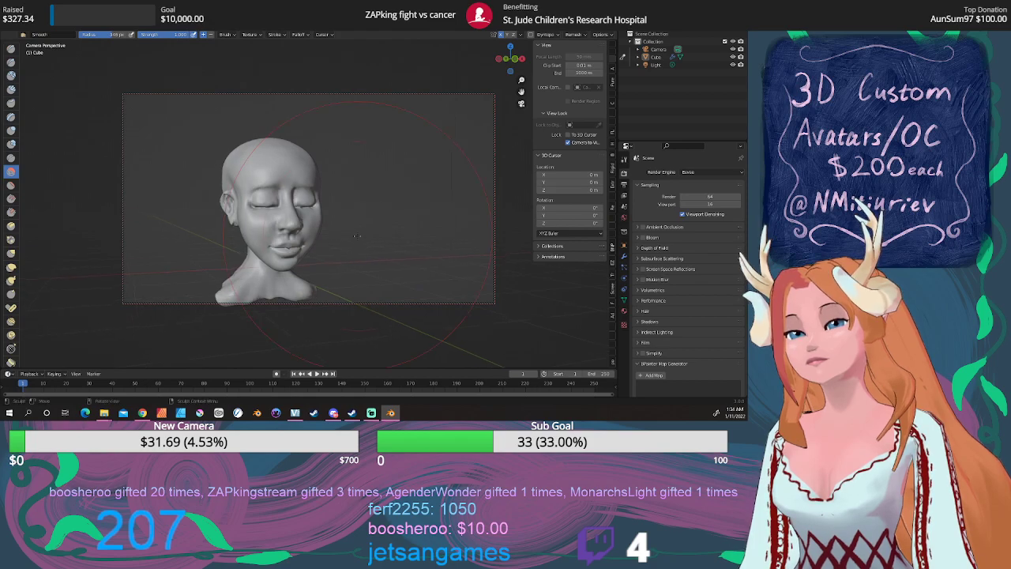
# Switch to Object Mode, select the bust and move it up in front view until its base sits just above the world origin
pyautogui.press('Tab')
pyautogui.click(316, 209)
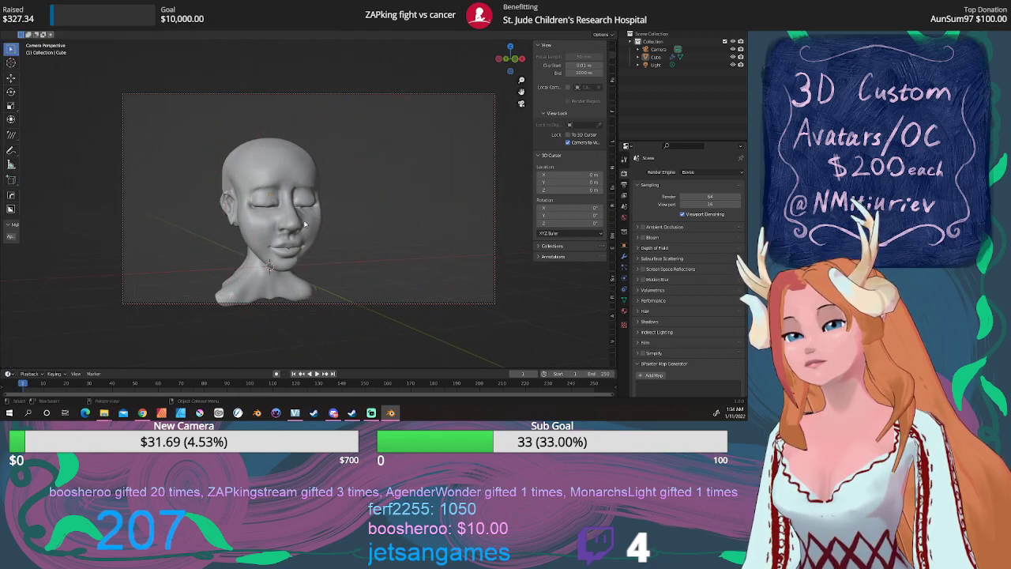
pyautogui.press('KP_1')
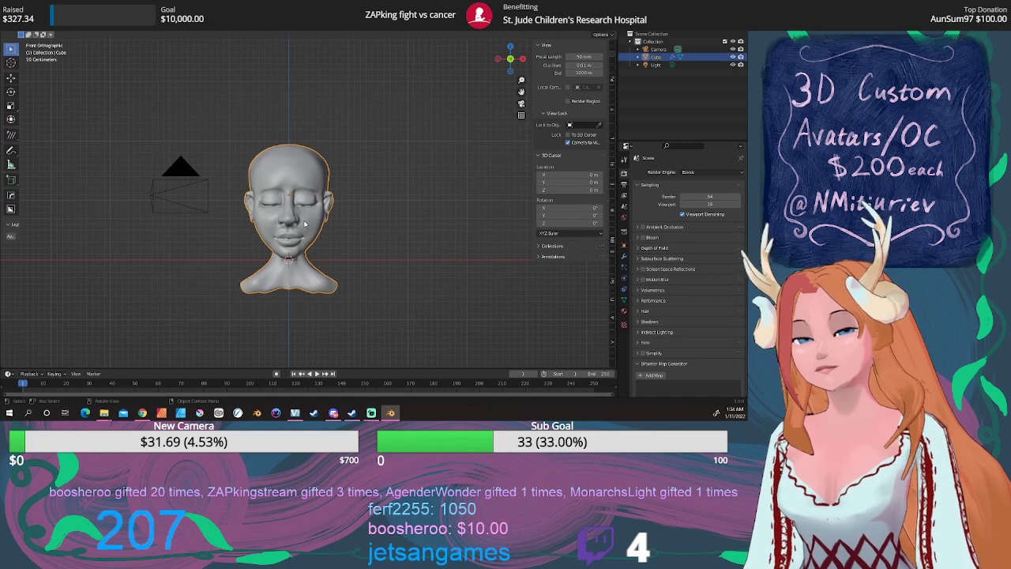
pyautogui.press('g')
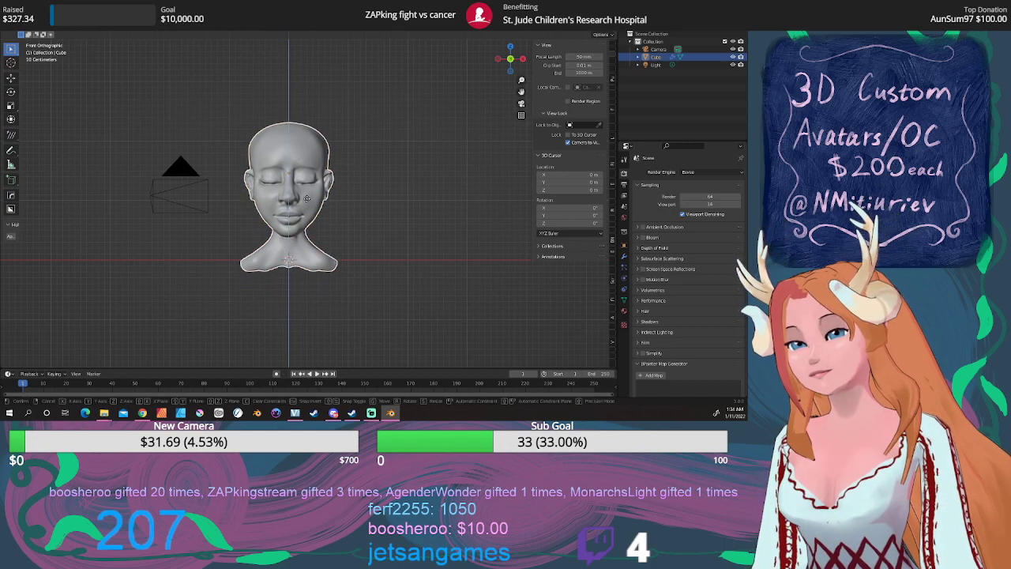
pyautogui.click(314, 192)
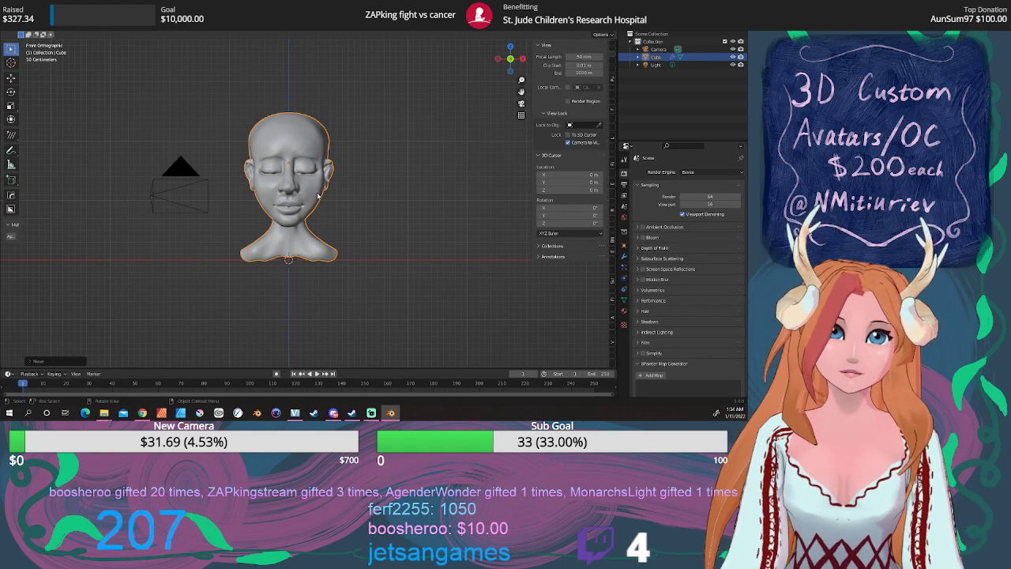
# Reframe the camera view so the raised bust sits closer to the middle of the frame
pyautogui.moveTo(314, 192); pyautogui.dragTo(332, 213, button='middle')
pyautogui.press('KP_0')
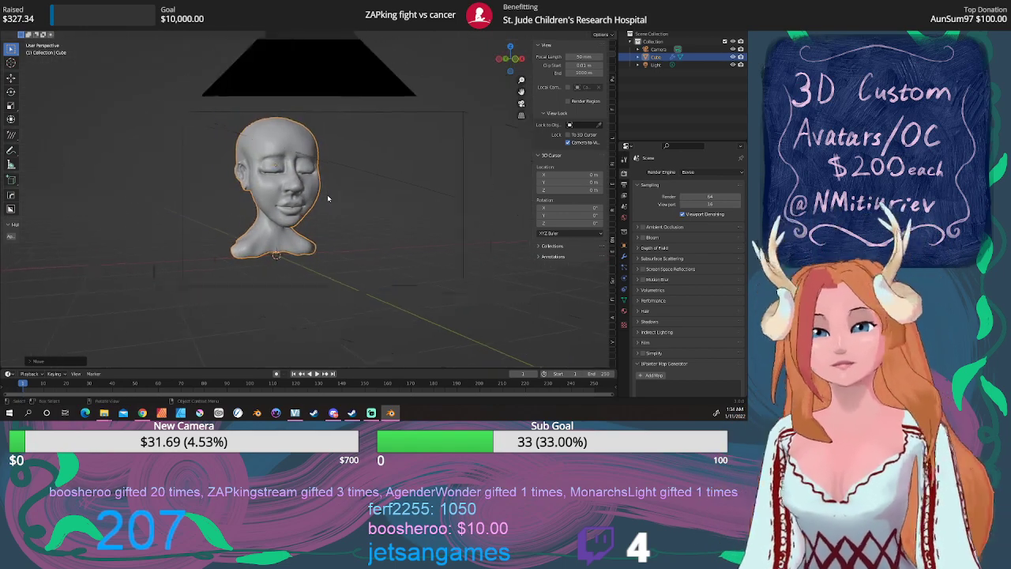
pyautogui.keyDown('shift'); pyautogui.moveTo(334, 194); pyautogui.dragTo(353, 205, button='middle'); pyautogui.keyUp('shift')
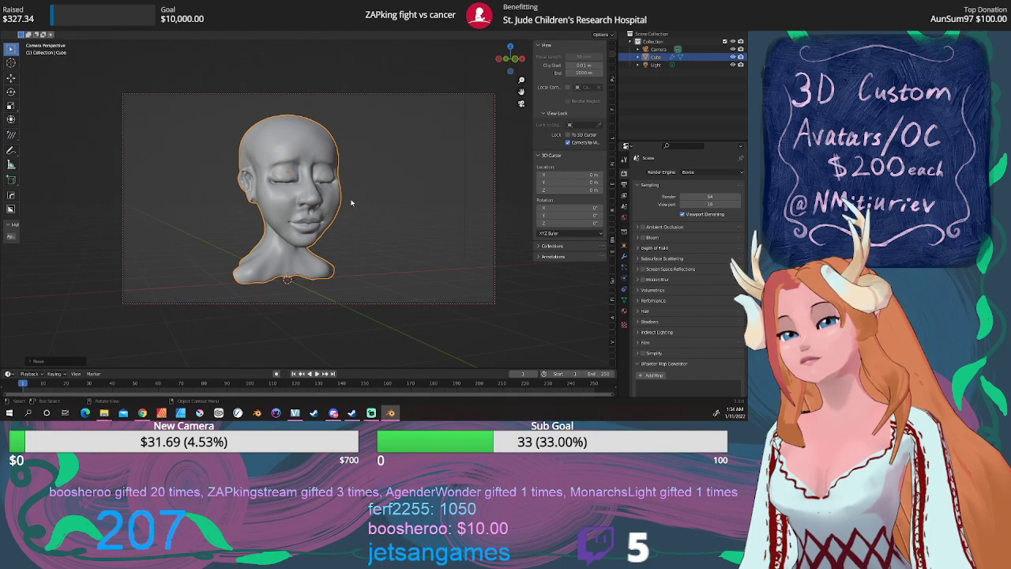
# Return to Sculpt Mode and push the upper side of the skull inward in front view with the large Grab brush
pyautogui.press('KP_1')
pyautogui.scroll(4, 332, 208)
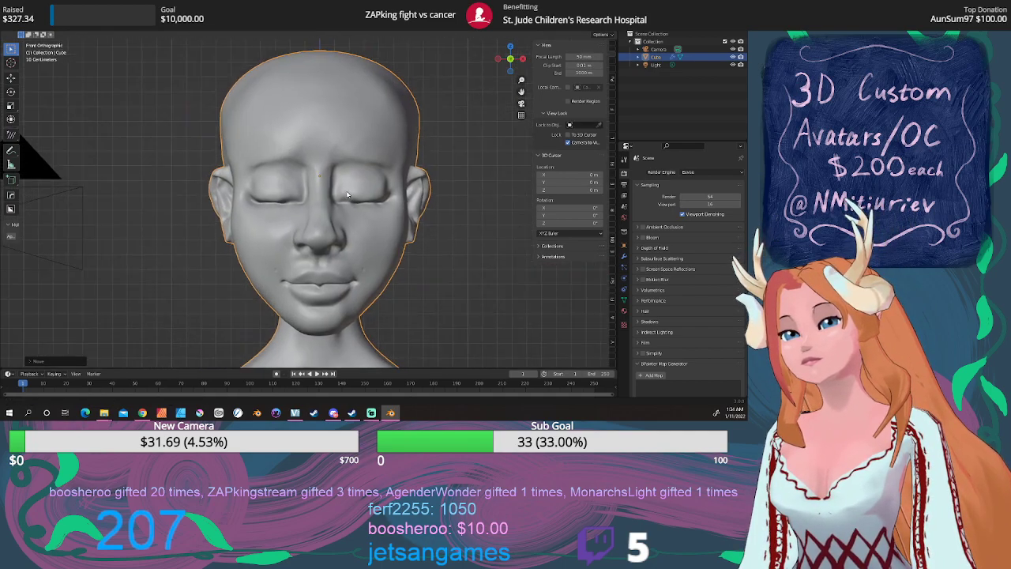
pyautogui.hotkey('ctrl', 'Tab')
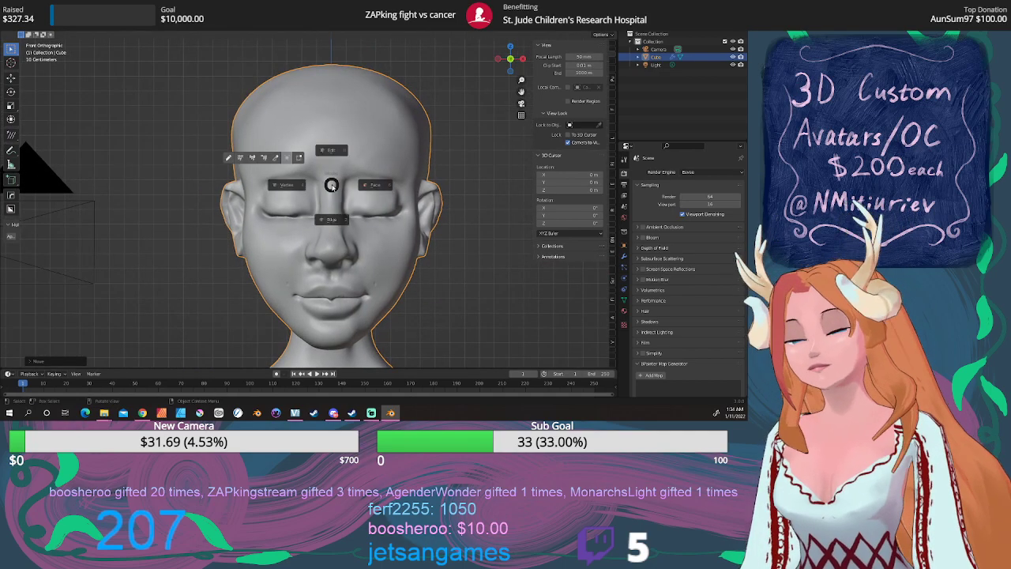
pyautogui.click(274, 158)
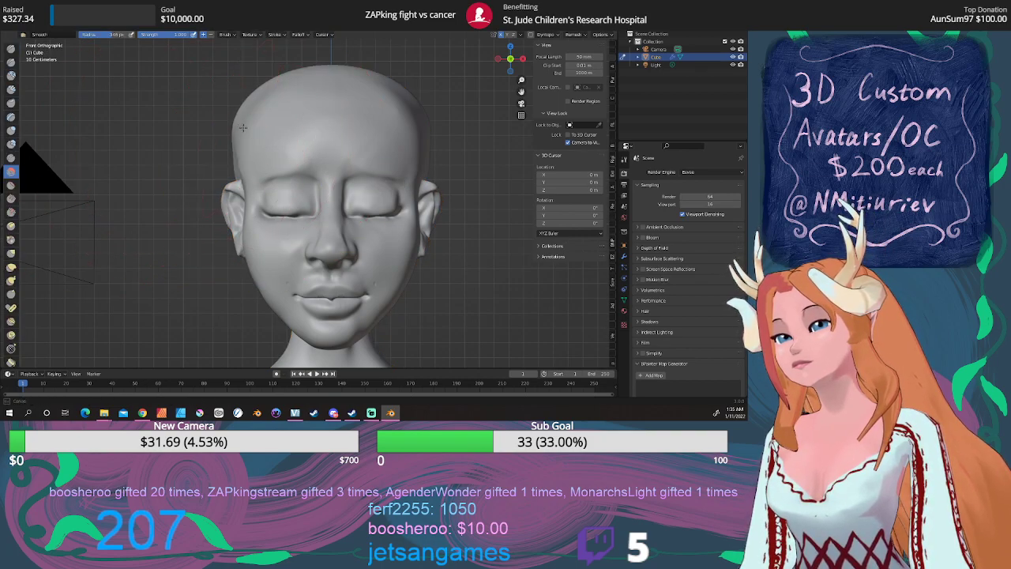
pyautogui.click(11, 253)
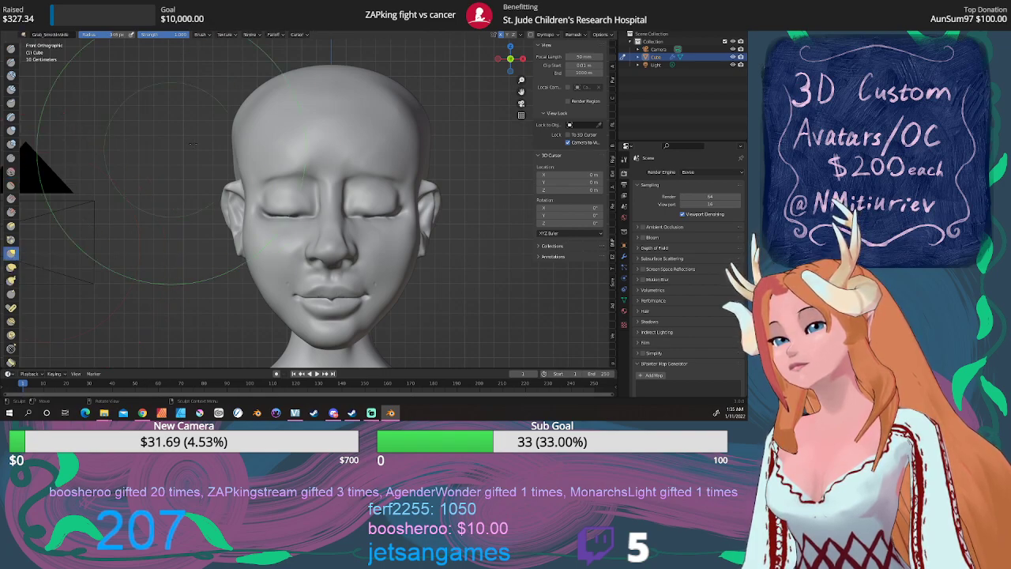
pyautogui.moveTo(241, 123); pyautogui.dragTo(260, 119)
# Nudge the side of the skull above the ear slightly inward from the camera view with the Grab brush
pyautogui.moveTo(261, 120); pyautogui.dragTo(273, 152, button='middle')
pyautogui.scroll(-3, 273, 152)
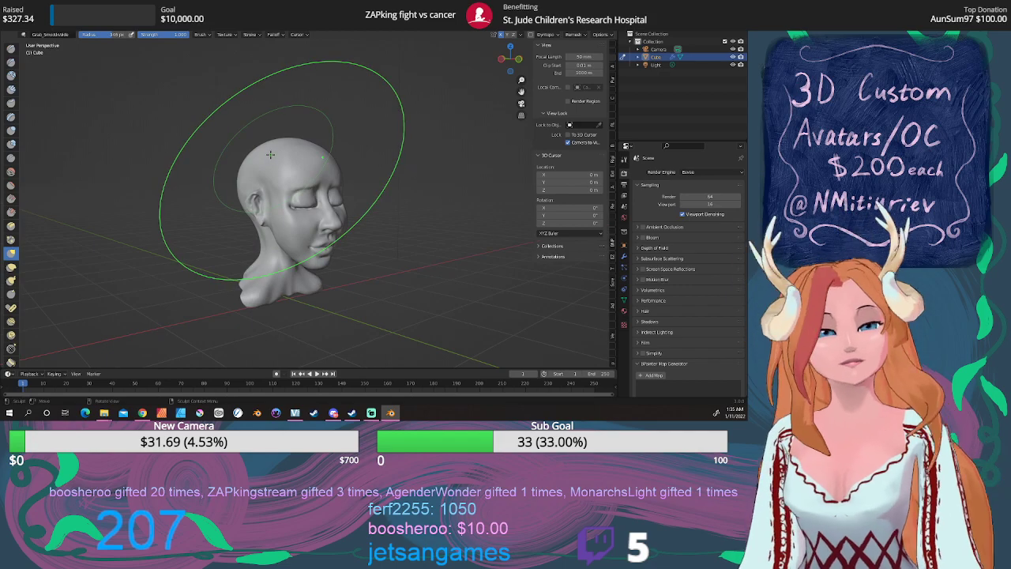
pyautogui.press('KP_0')
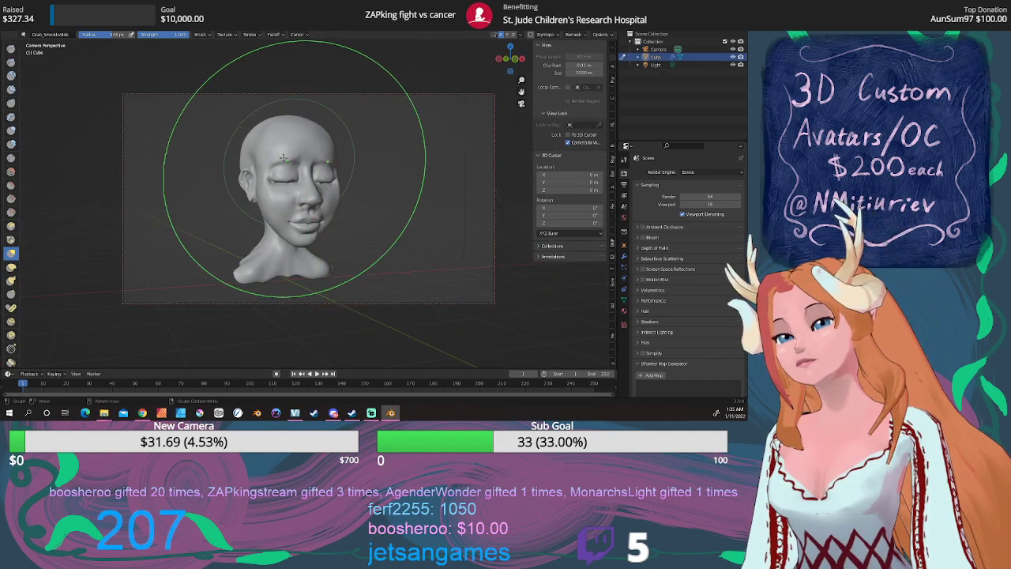
pyautogui.moveTo(244, 155); pyautogui.dragTo(248, 152)
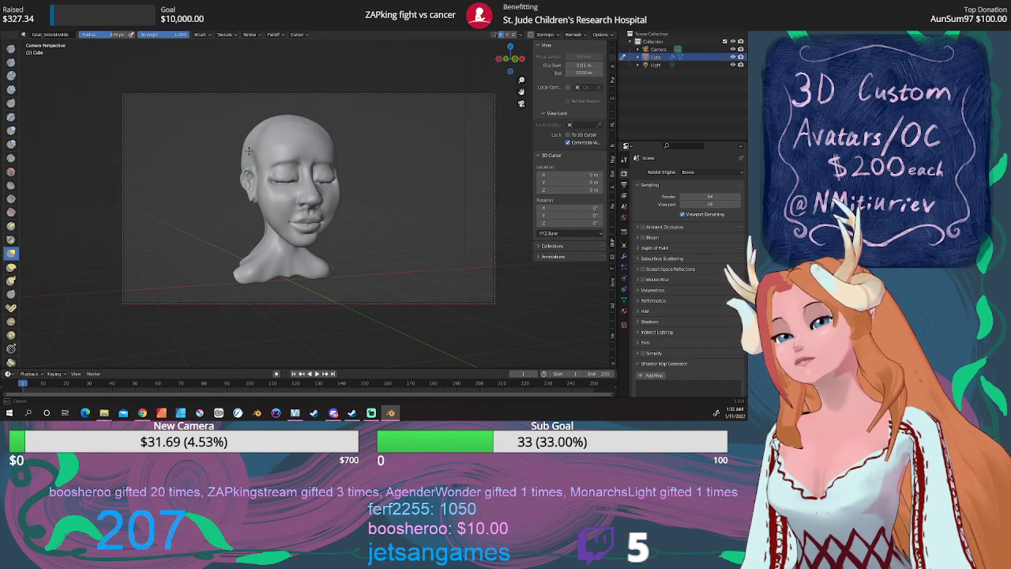
pyautogui.moveTo(249, 151); pyautogui.dragTo(251, 151)
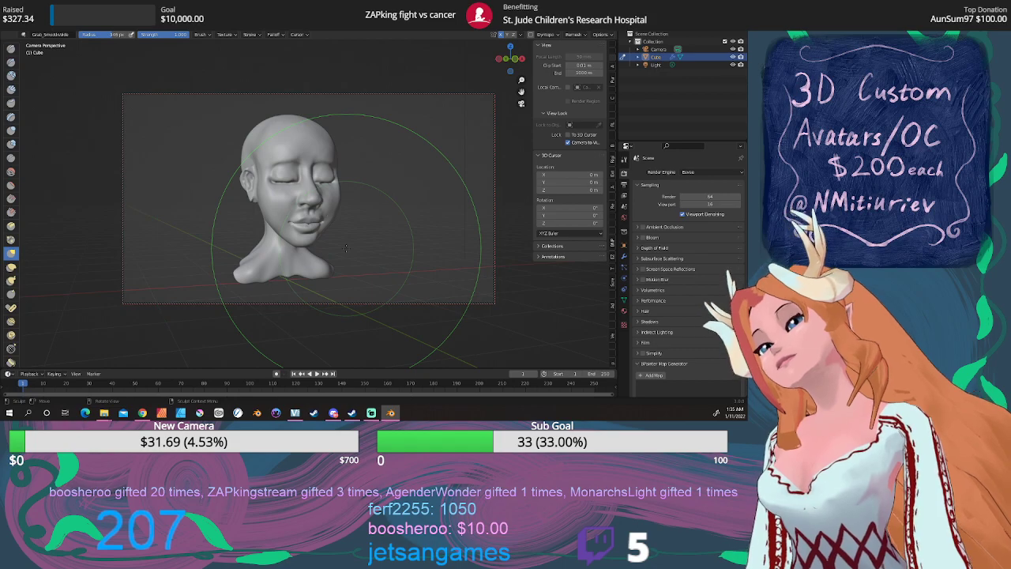
# Examine the face up close from the front, the head from several three-quarter angles, and the bust through the camera
pyautogui.press('KP_1')
pyautogui.scroll(8, 320, 177)
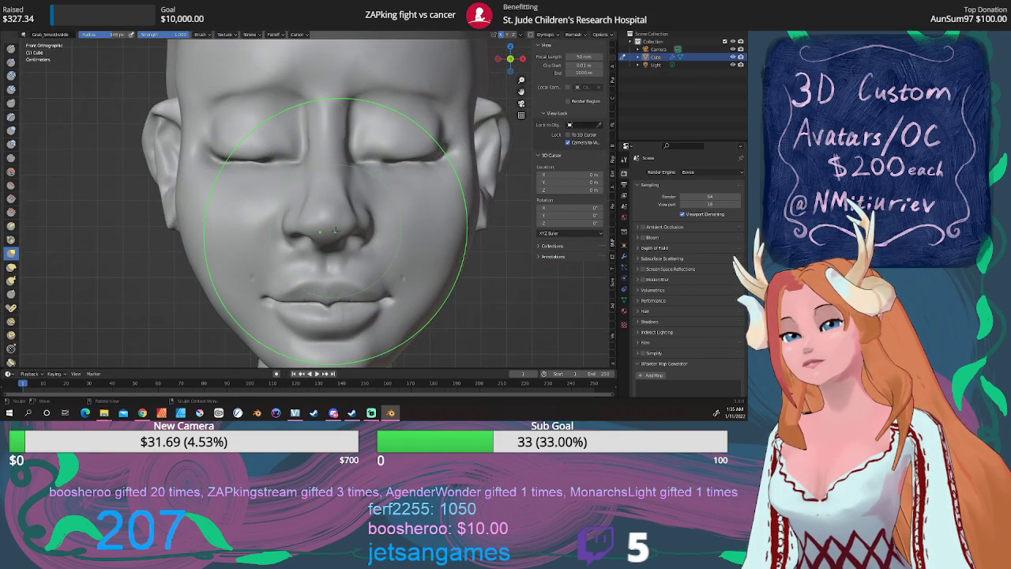
pyautogui.moveTo(286, 233)
pyautogui.mouseDown(button='middle')
pyautogui.moveTo(311, 213)
pyautogui.moveTo(308, 223)
pyautogui.mouseUp(button='middle')
pyautogui.scroll(-5, 307, 222)
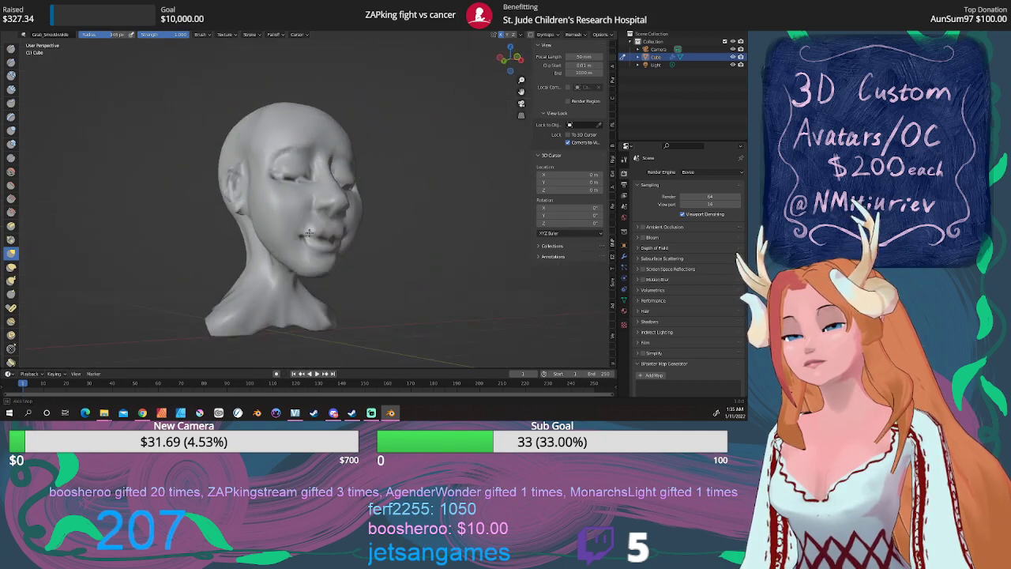
pyautogui.moveTo(281, 253); pyautogui.dragTo(411, 241, button='middle')
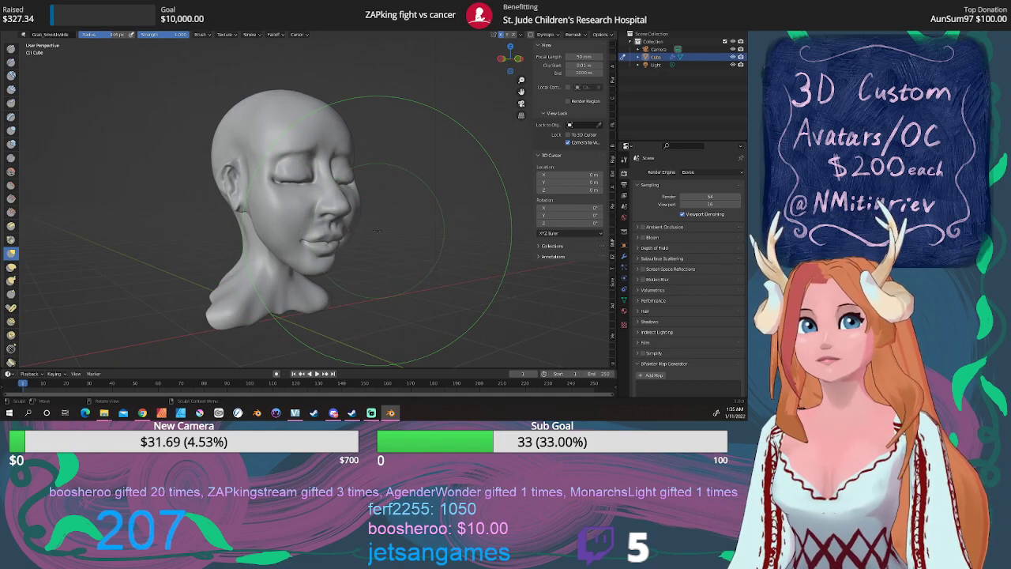
pyautogui.moveTo(382, 229); pyautogui.dragTo(306, 219, button='middle')
pyautogui.scroll(5, 377, 229)
pyautogui.moveTo(351, 195); pyautogui.dragTo(414, 183, button='middle')
pyautogui.moveTo(316, 188)
pyautogui.mouseDown(button='middle')
pyautogui.moveTo(372, 203)
pyautogui.moveTo(305, 214)
pyautogui.moveTo(247, 187)
pyautogui.moveTo(339, 181)
pyautogui.moveTo(300, 182)
pyautogui.moveTo(316, 181)
pyautogui.mouseUp(button='middle')
pyautogui.scroll(-3, 247, 186)
pyautogui.press('KP_0')
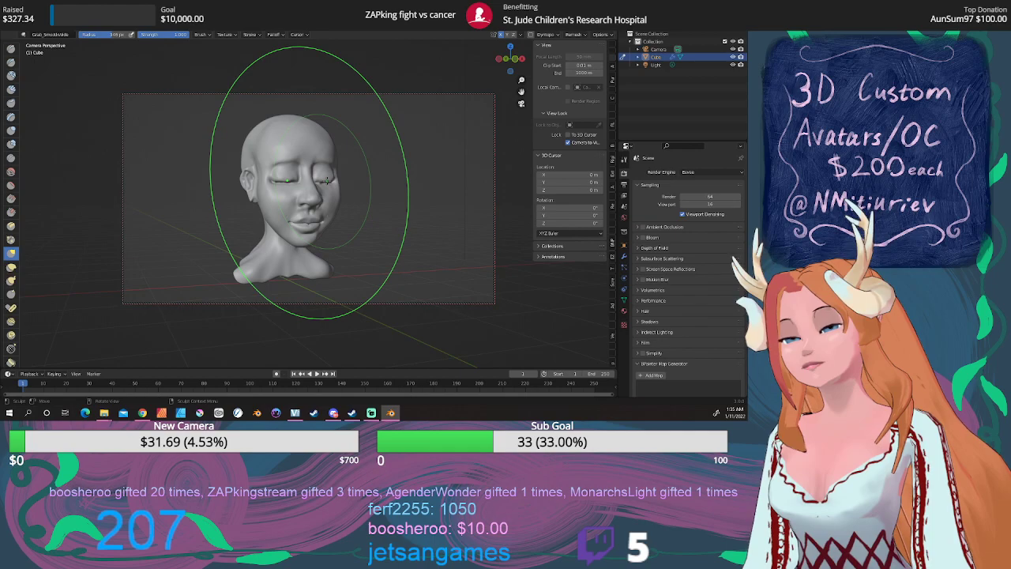
# Save the scene under the new name Sculptblend.blend in the bookmarked BlendArt folder
pyautogui.moveTo(326, 180); pyautogui.dragTo(360, 169, button='middle')
pyautogui.click(19, 15)
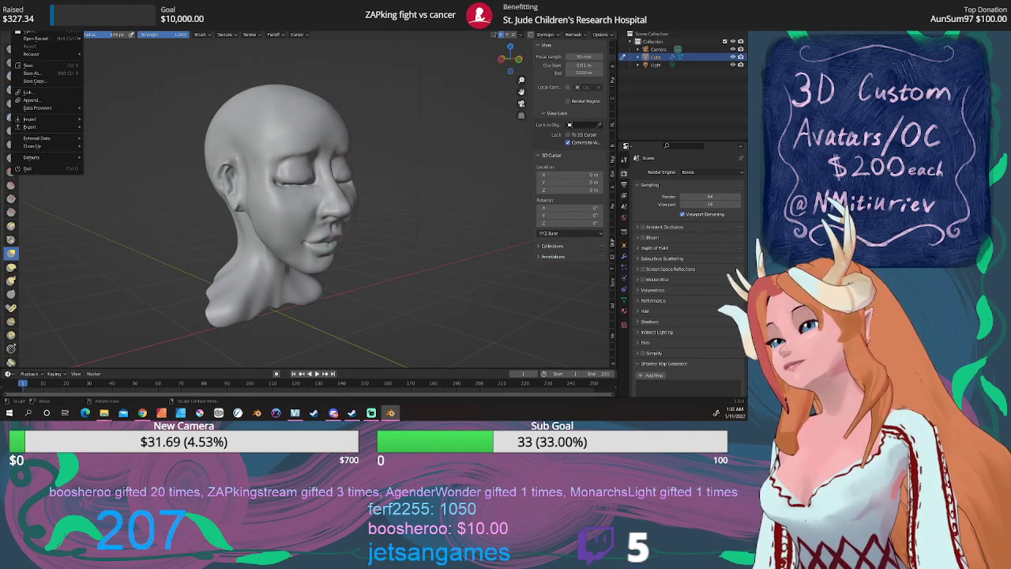
pyautogui.click(41, 74)
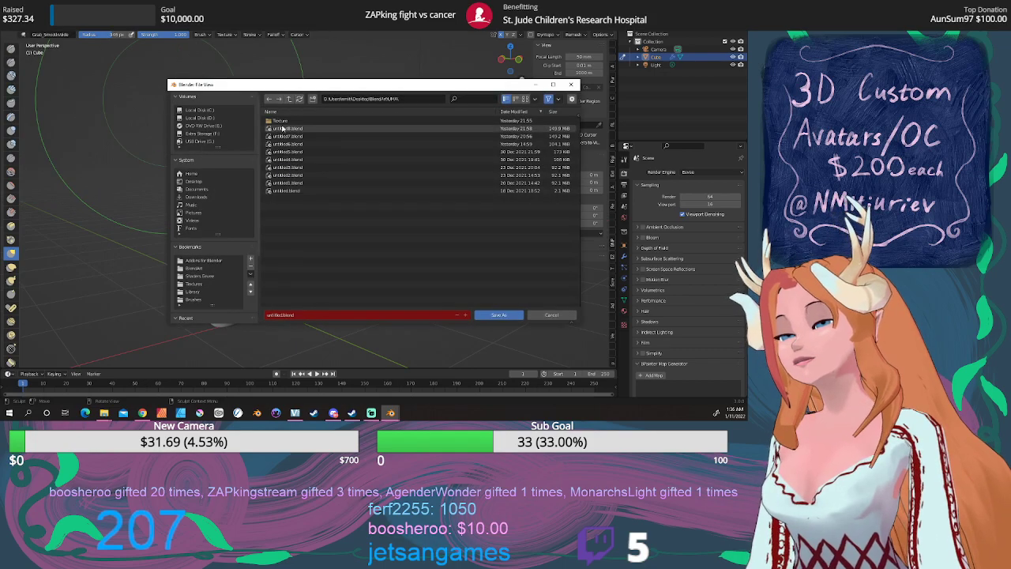
pyautogui.click(206, 269)
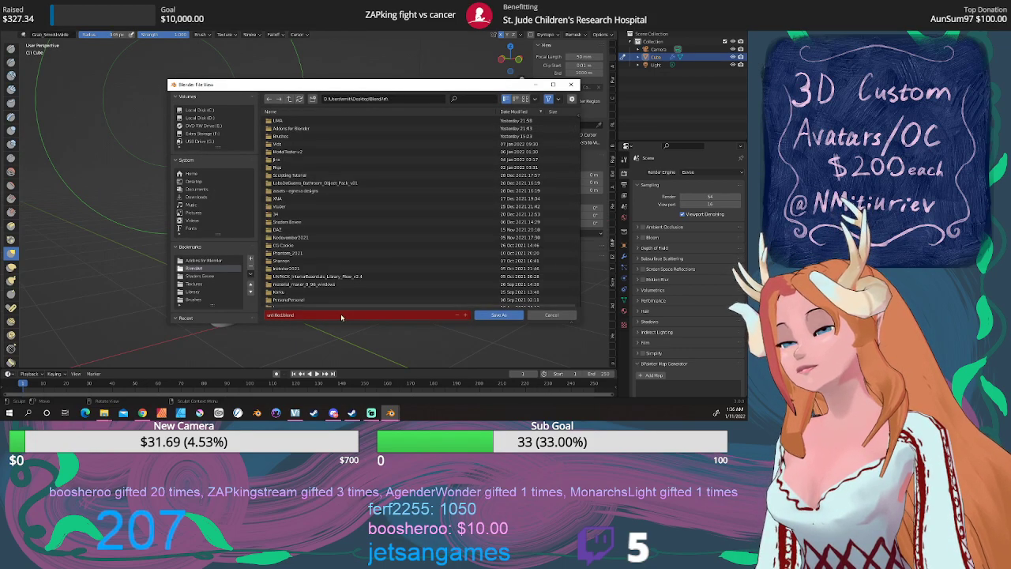
pyautogui.click(286, 316)
pyautogui.moveTo(284, 316); pyautogui.dragTo(247, 315)
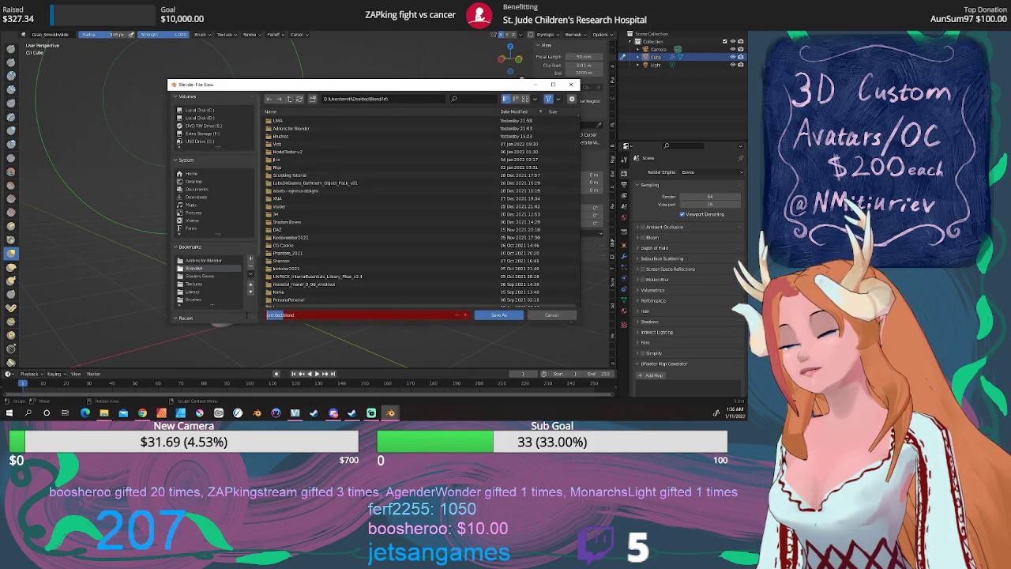
pyautogui.write('Sculpt')
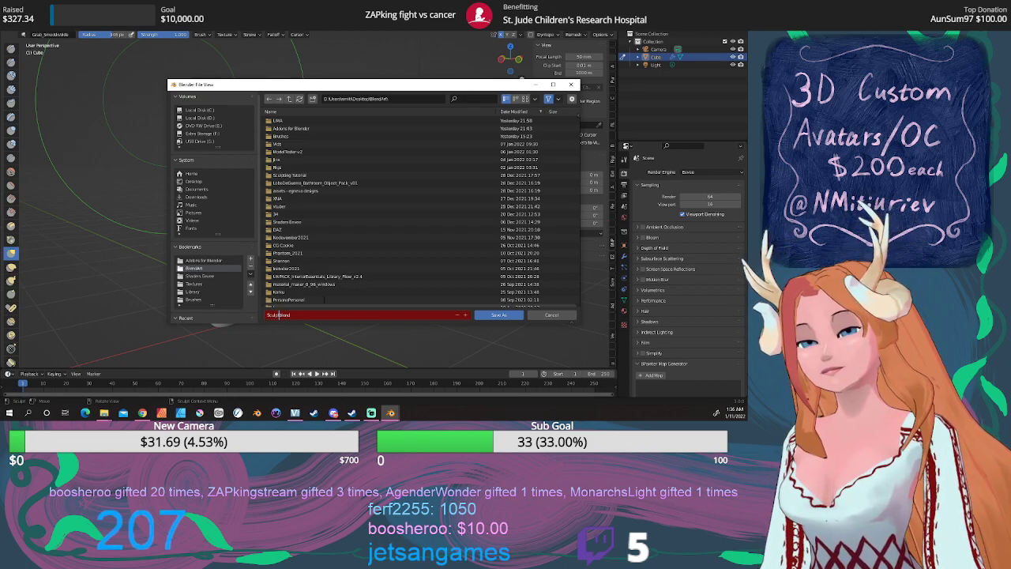
pyautogui.click(497, 315)
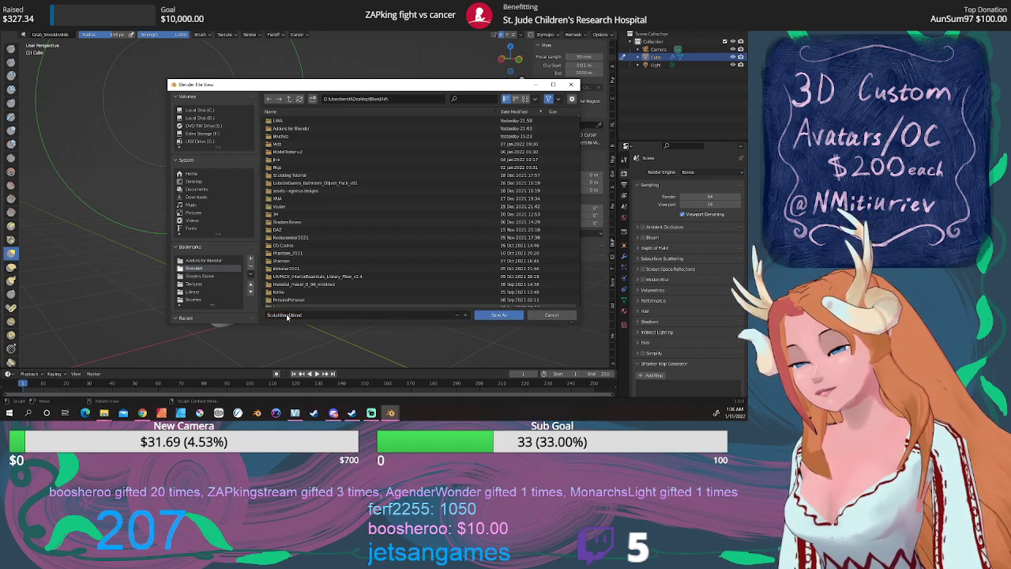
pyautogui.click(492, 316)
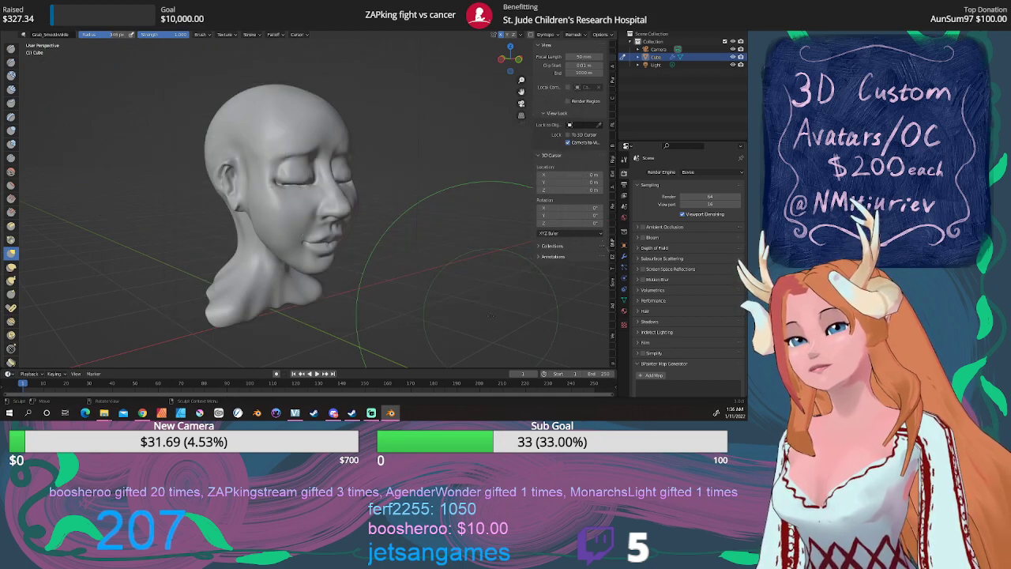
# Preview the head in rendered shading and look through the installed add-ons for a lighting setup tool
pyautogui.moveTo(350, 220)
pyautogui.mouseDown(button='middle')
pyautogui.moveTo(429, 237)
pyautogui.moveTo(396, 249)
pyautogui.moveTo(406, 282)
pyautogui.moveTo(168, 198)
pyautogui.mouseUp(button='middle')
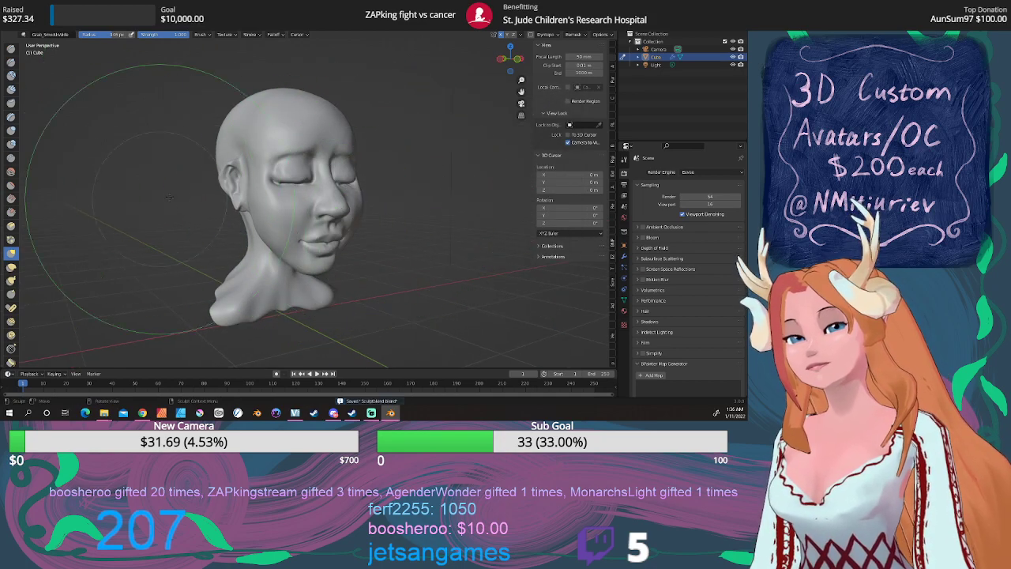
pyautogui.click(598, 27)
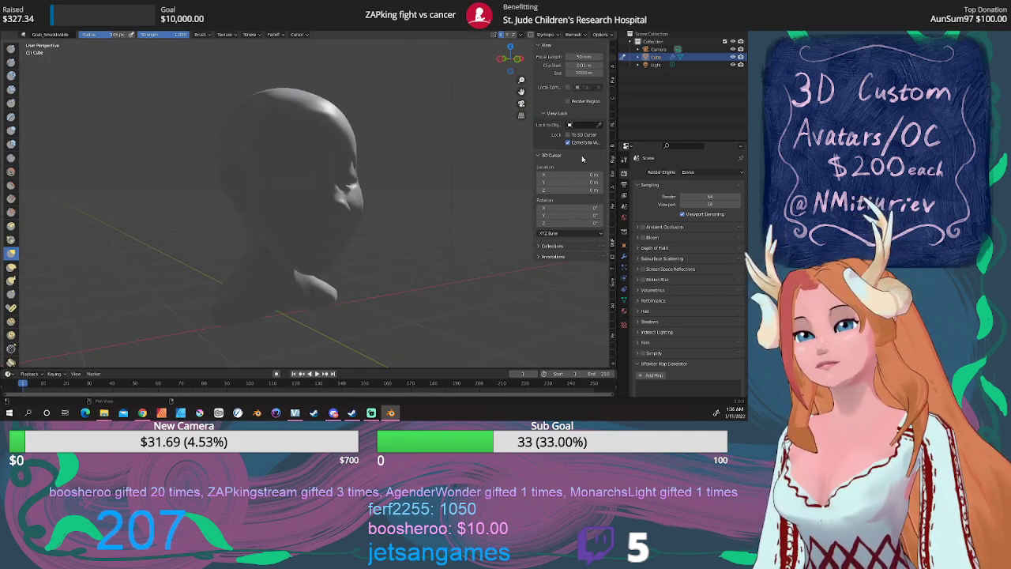
pyautogui.scroll(-3, 617, 120)
pyautogui.scroll(1, 617, 120)
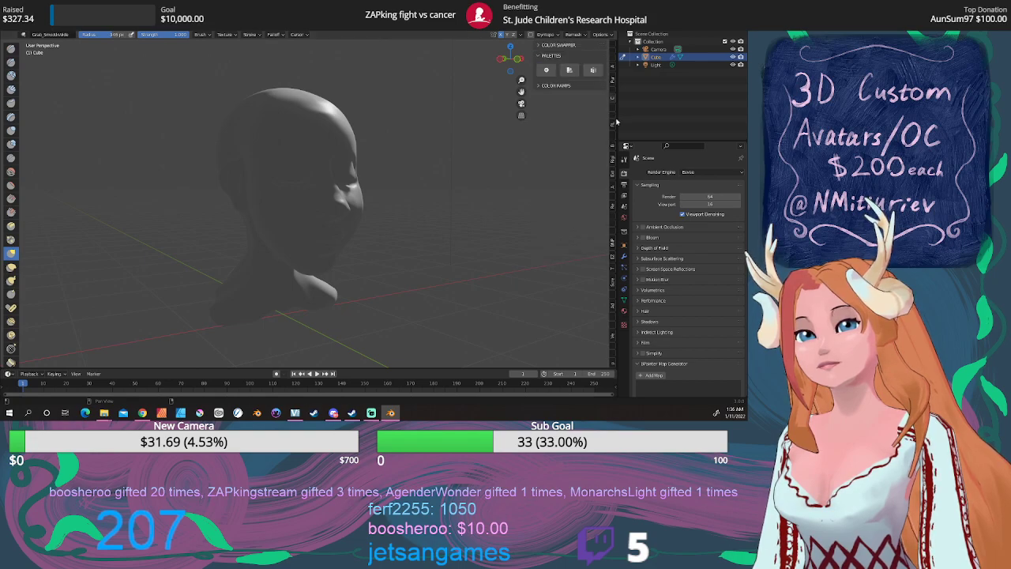
pyautogui.scroll(-1, 616, 121)
pyautogui.keyDown('ctrl'); pyautogui.scroll(-2, 615, 120); pyautogui.keyUp('ctrl')
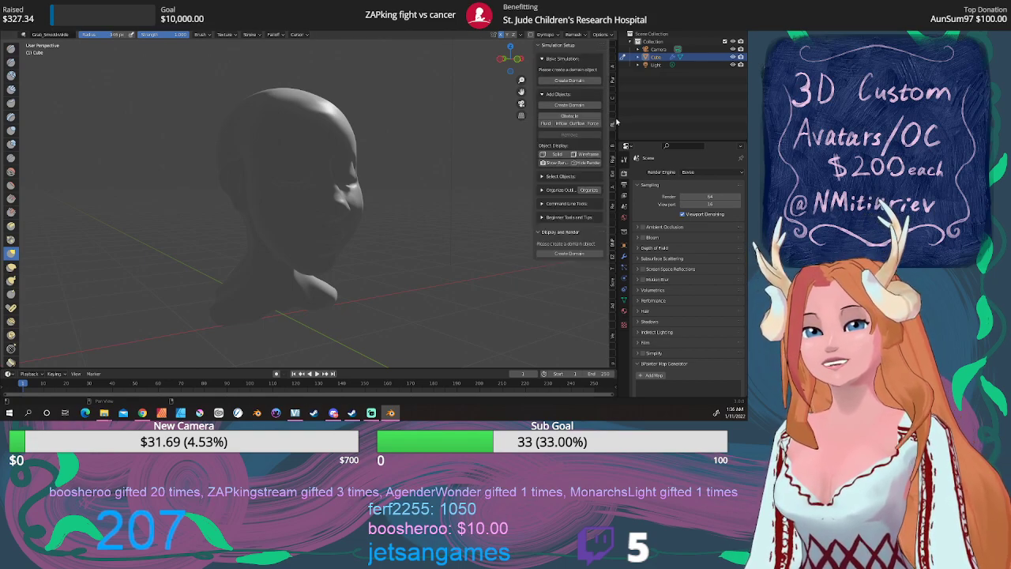
pyautogui.keyDown('ctrl'); pyautogui.scroll(-4, 616, 121); pyautogui.keyUp('ctrl')
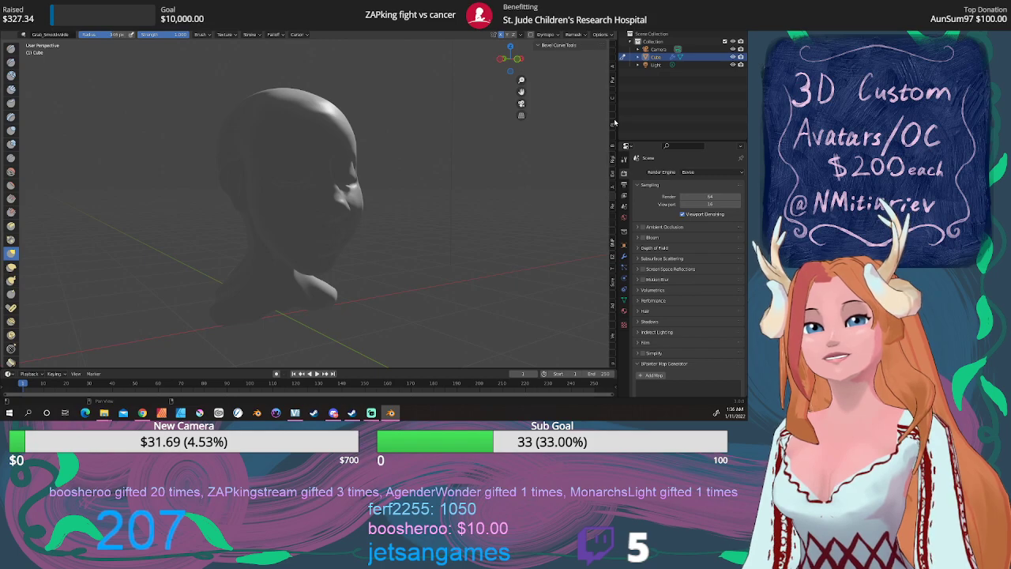
pyautogui.keyDown('ctrl'); pyautogui.scroll(-4, 615, 122); pyautogui.keyUp('ctrl')
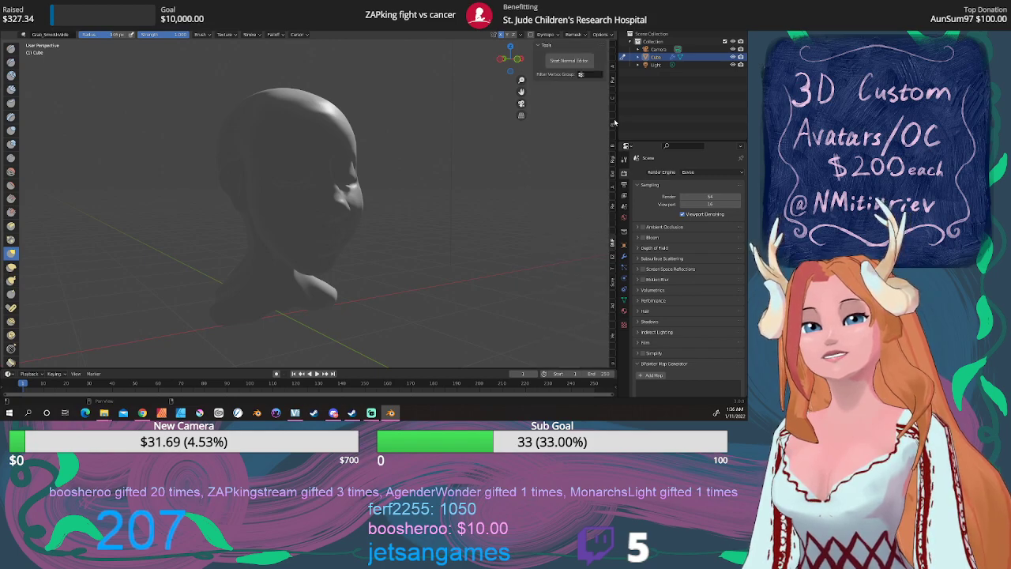
pyautogui.keyDown('ctrl'); pyautogui.scroll(-4, 615, 122); pyautogui.keyUp('ctrl')
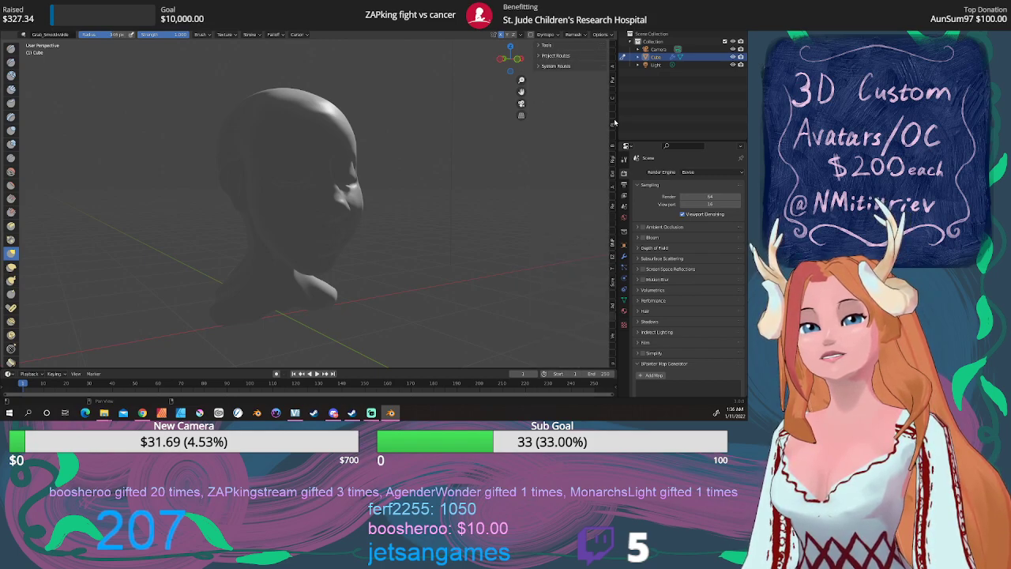
pyautogui.keyDown('ctrl'); pyautogui.scroll(-4, 616, 121); pyautogui.keyUp('ctrl')
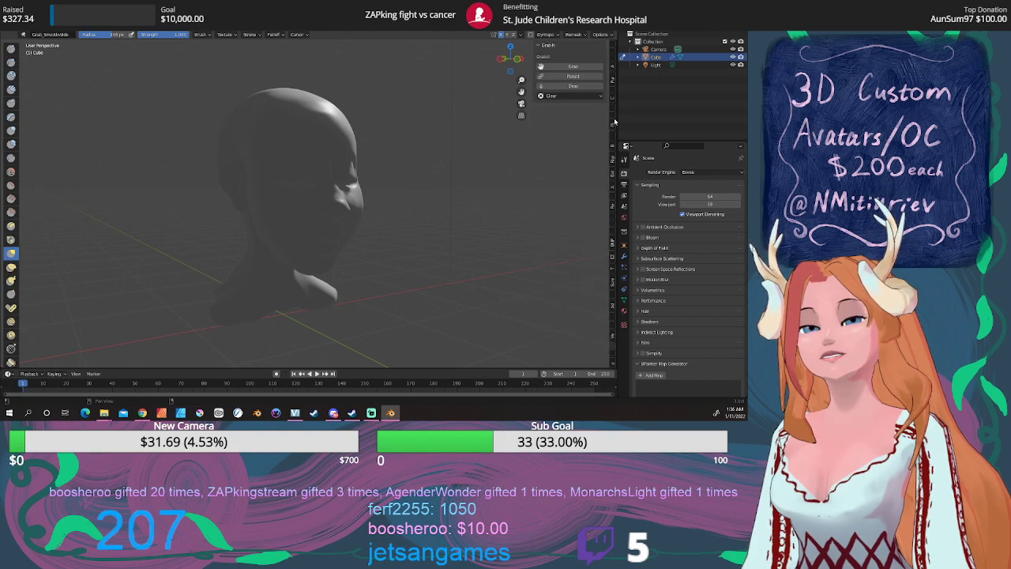
pyautogui.keyDown('ctrl'); pyautogui.scroll(-2, 614, 122); pyautogui.keyUp('ctrl')
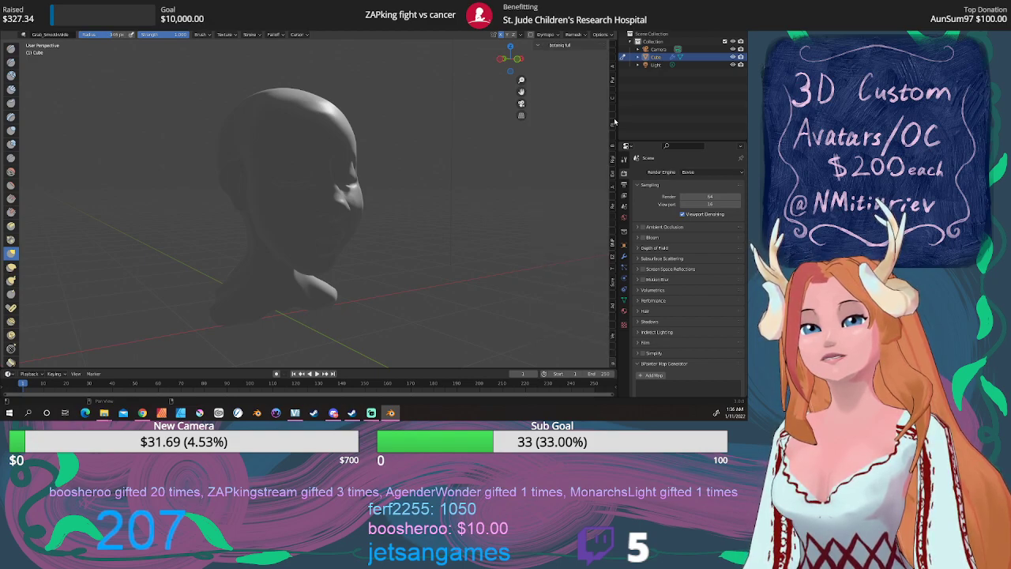
pyautogui.keyDown('ctrl'); pyautogui.scroll(-3, 615, 122); pyautogui.keyUp('ctrl')
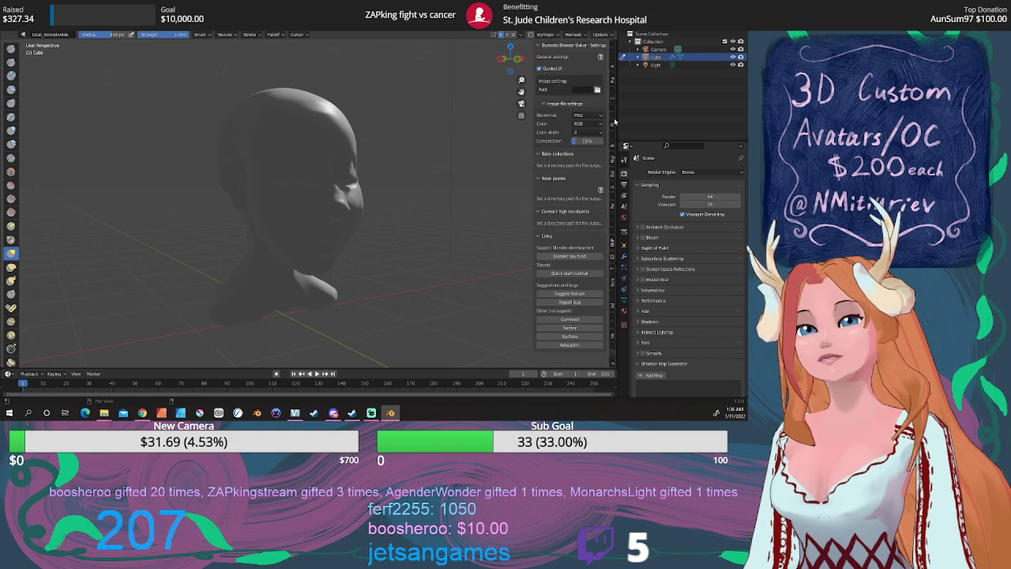
pyautogui.keyDown('ctrl'); pyautogui.scroll(-4, 615, 121); pyautogui.keyUp('ctrl')
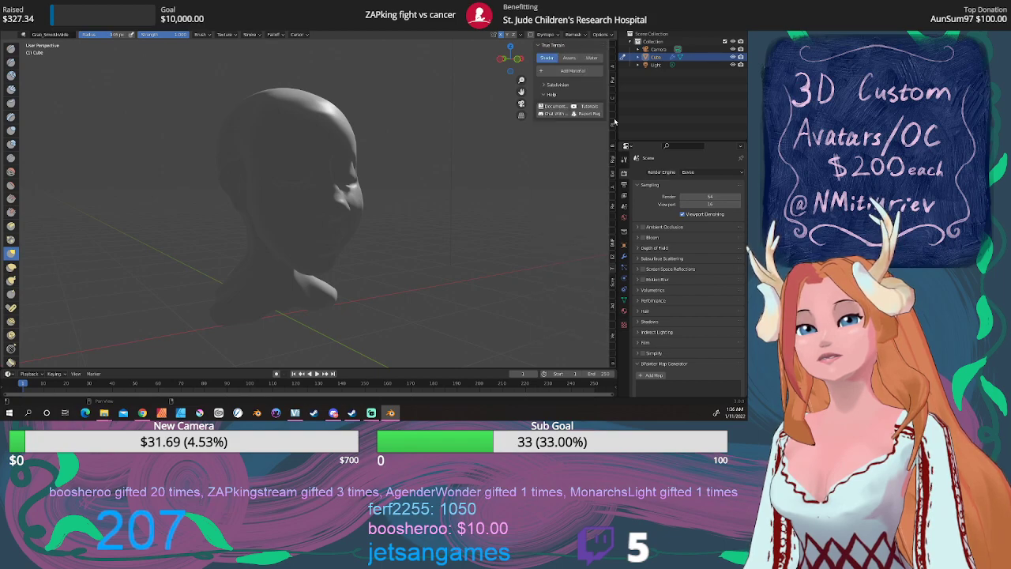
pyautogui.keyDown('ctrl'); pyautogui.scroll(-4, 615, 122); pyautogui.keyUp('ctrl')
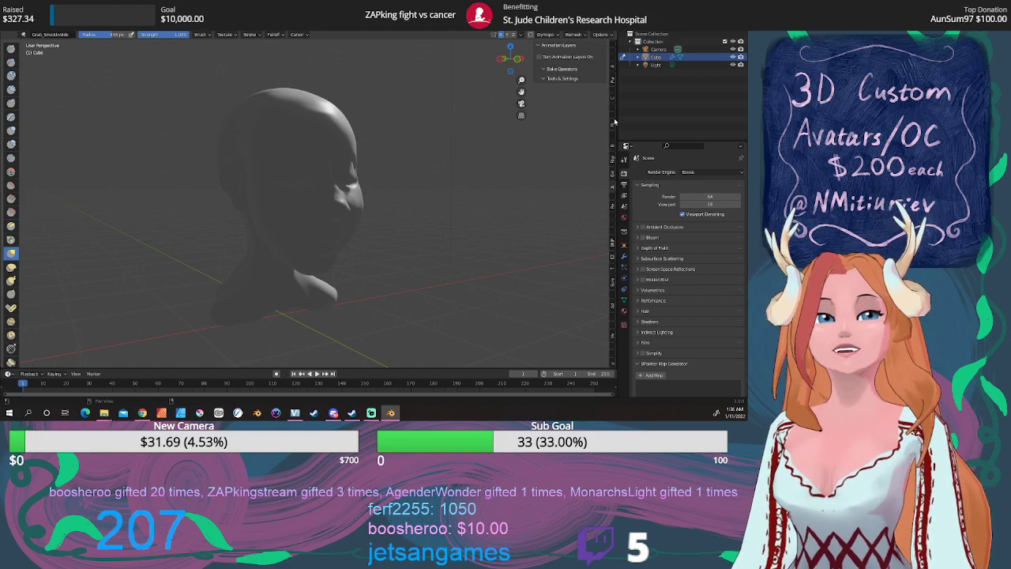
pyautogui.keyDown('ctrl'); pyautogui.scroll(-3, 615, 121); pyautogui.keyUp('ctrl')
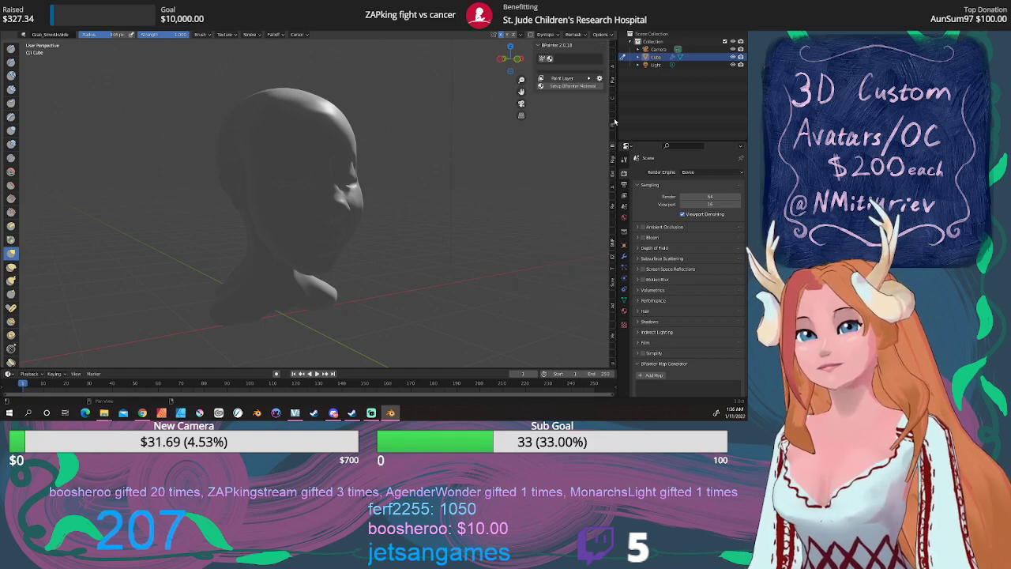
pyautogui.keyDown('ctrl'); pyautogui.scroll(-3, 615, 122); pyautogui.keyUp('ctrl')
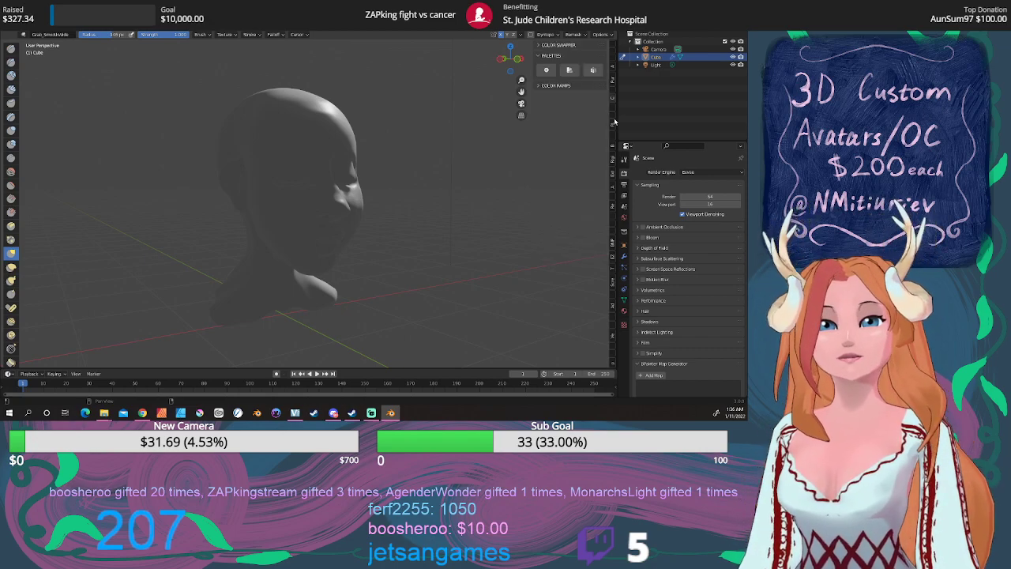
pyautogui.keyDown('ctrl'); pyautogui.scroll(-1, 614, 122); pyautogui.keyUp('ctrl')
pyautogui.keyDown('ctrl'); pyautogui.scroll(-1, 614, 122); pyautogui.keyUp('ctrl')
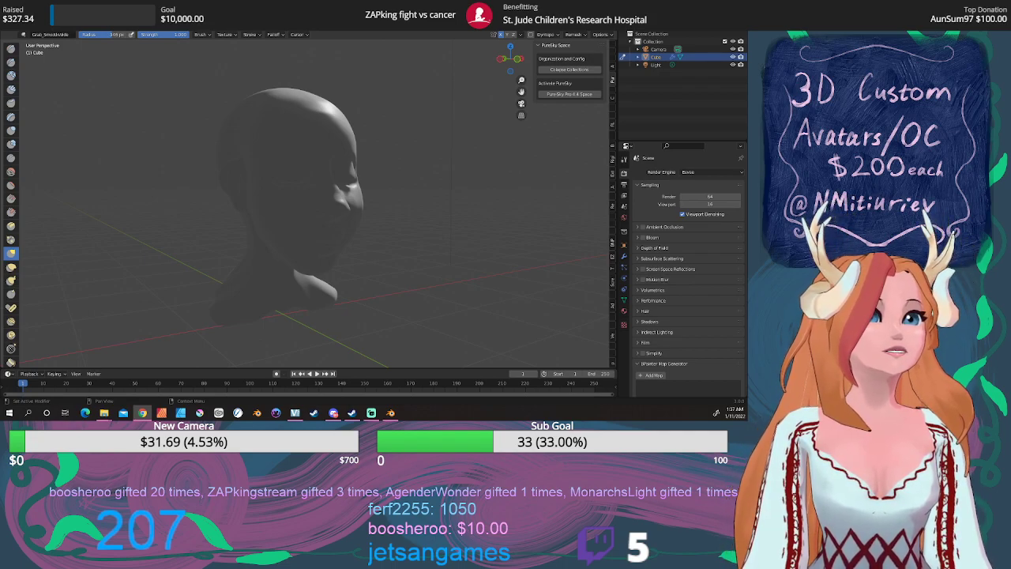
# Save the file again and switch the viewport to Material Preview shading
pyautogui.press('f')
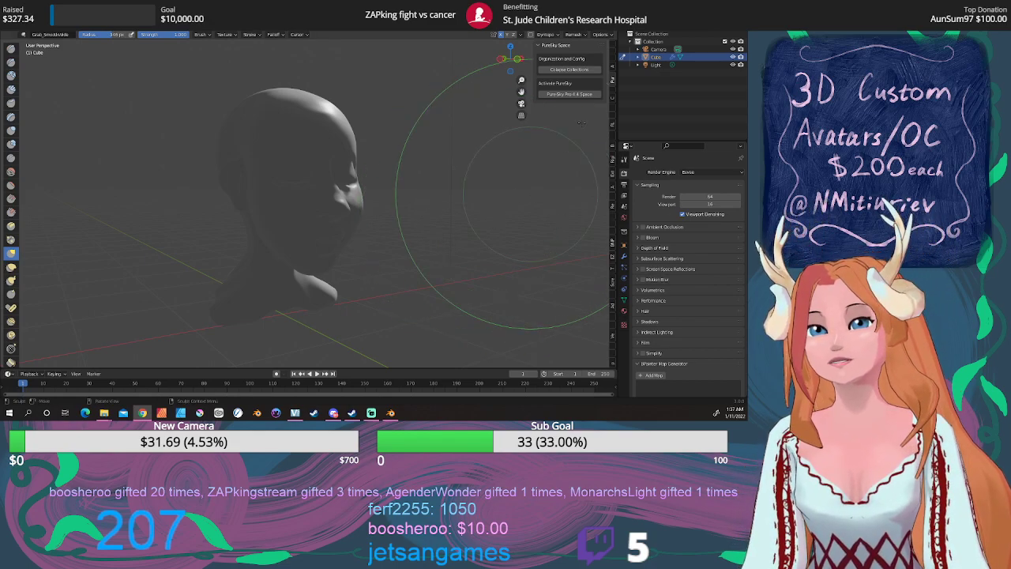
pyautogui.click(440, 132)
pyautogui.click(14, 26)
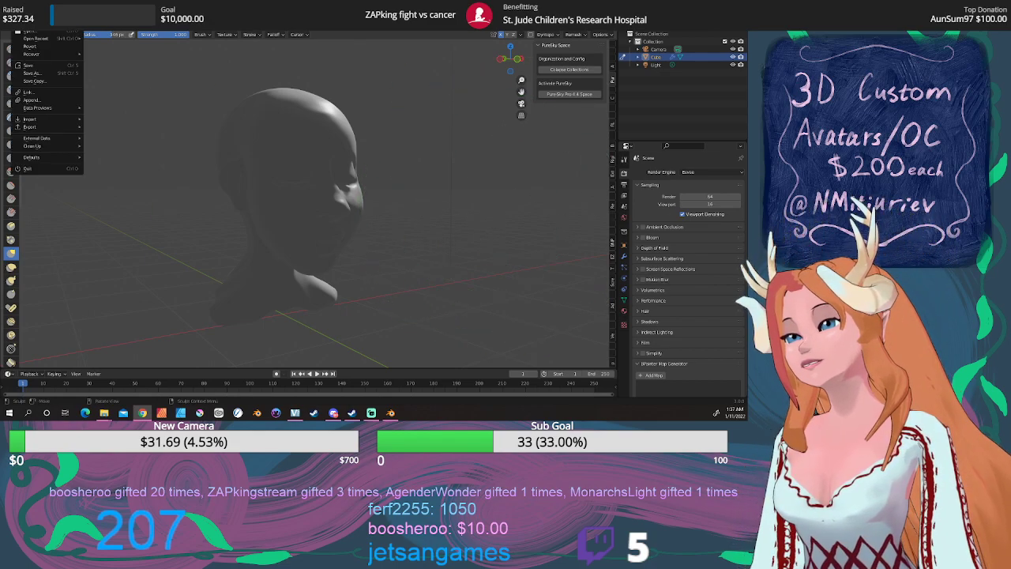
pyautogui.click(43, 68)
pyautogui.press('z')
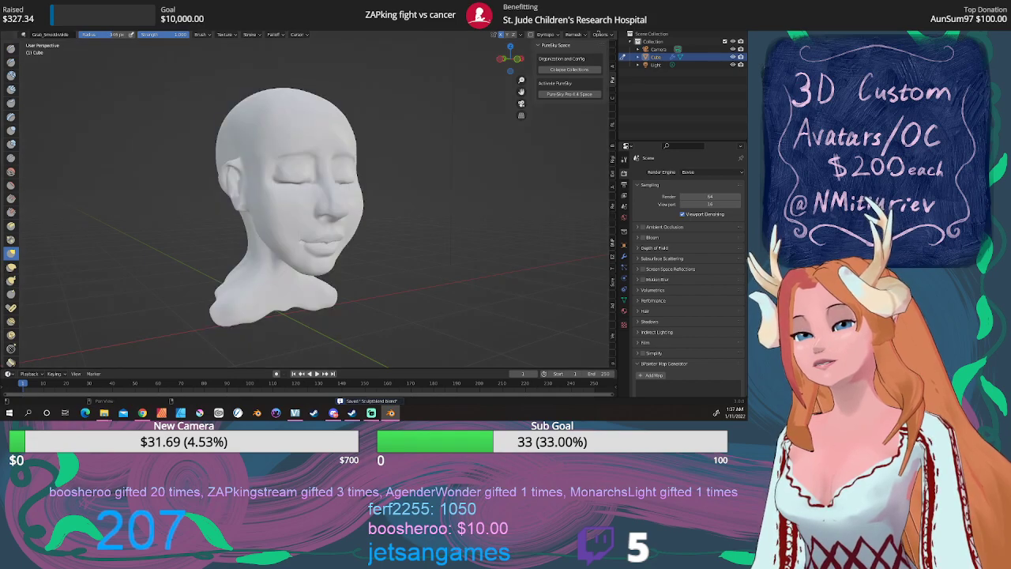
# Find the lighting add-on's scene presets and add the Fog 01 light setup around the bust
pyautogui.moveTo(496, 129)
pyautogui.mouseDown(button='middle')
pyautogui.moveTo(463, 123)
pyautogui.moveTo(483, 124)
pyautogui.mouseUp(button='middle')
pyautogui.scroll(-3, 463, 123)
pyautogui.click(613, 79)
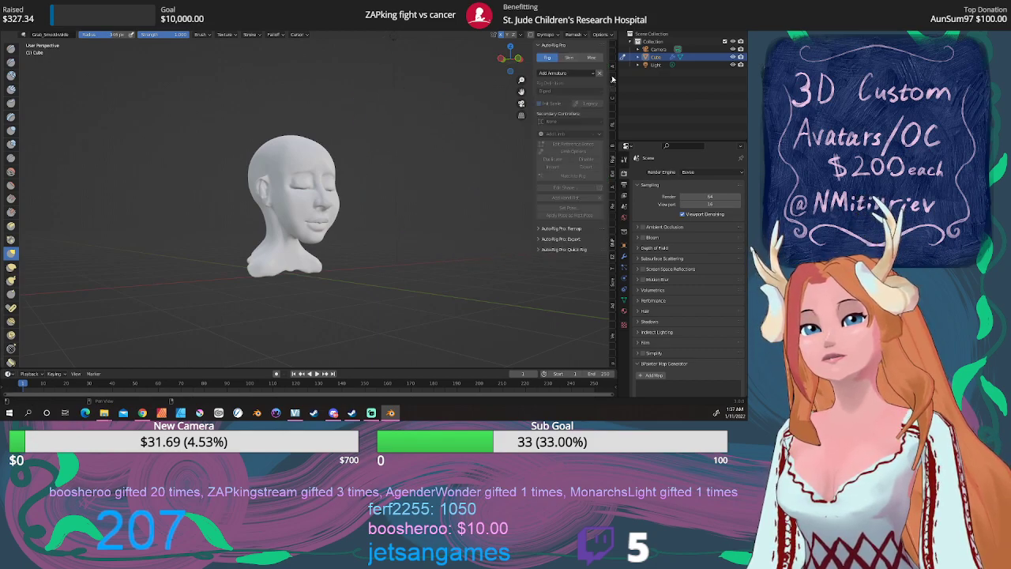
pyautogui.scroll(4, 612, 79)
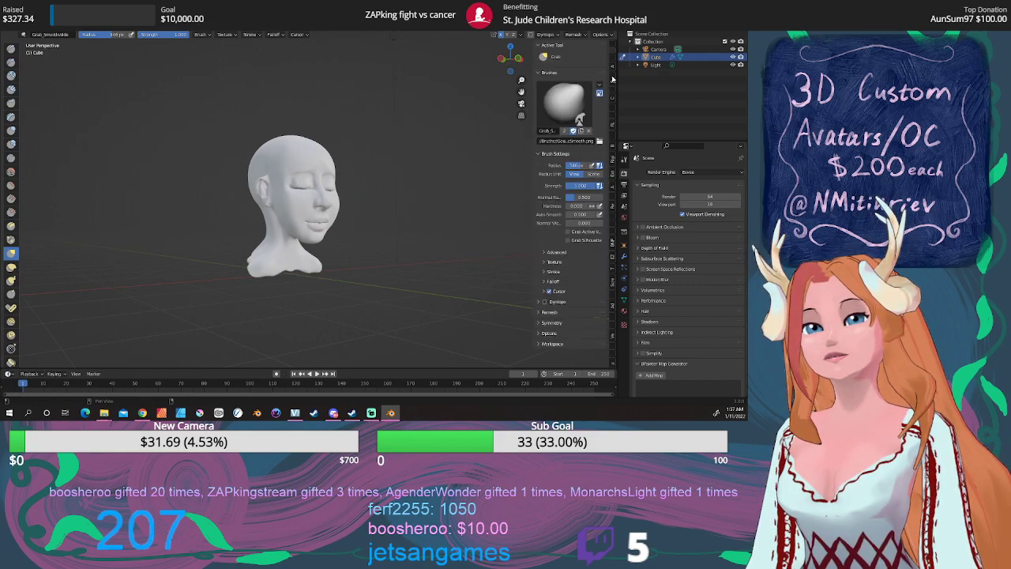
pyautogui.keyDown('ctrl'); pyautogui.scroll(1, 612, 79); pyautogui.keyUp('ctrl')
pyautogui.keyDown('ctrl'); pyautogui.scroll(-1, 613, 79); pyautogui.keyUp('ctrl')
pyautogui.keyDown('ctrl'); pyautogui.scroll(1, 613, 79); pyautogui.keyUp('ctrl')
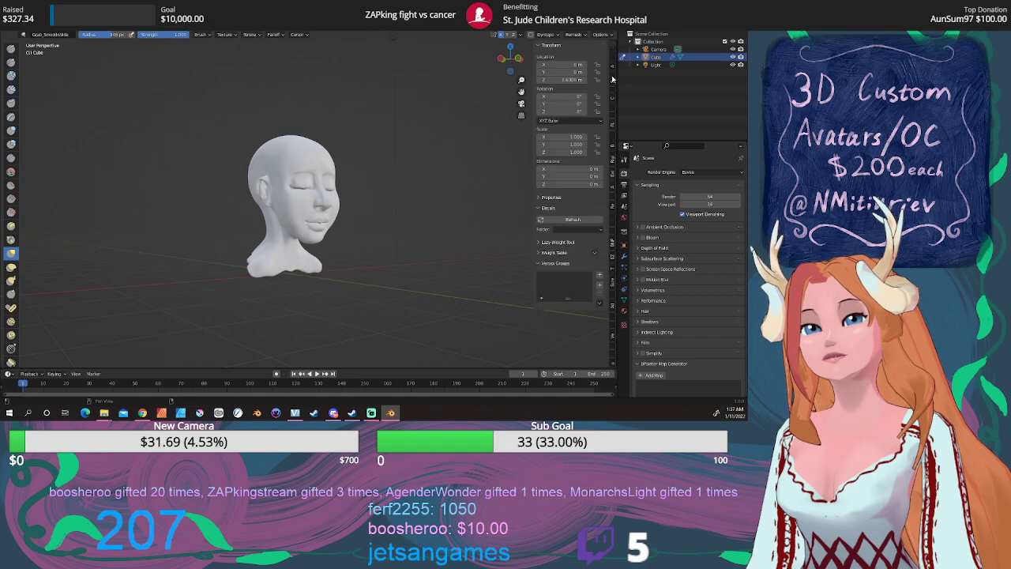
pyautogui.keyDown('ctrl'); pyautogui.scroll(-5, 613, 79); pyautogui.keyUp('ctrl')
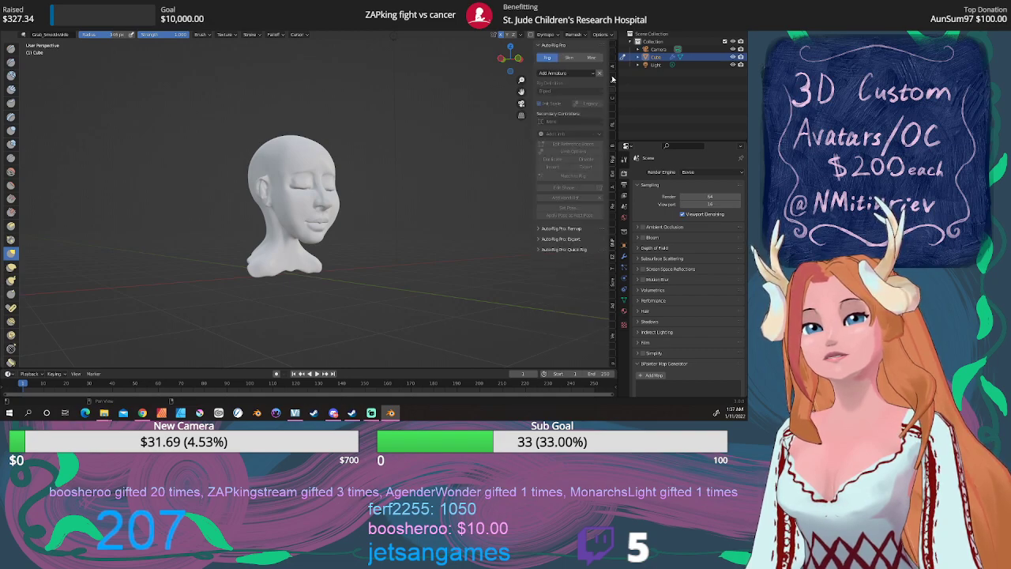
pyautogui.keyDown('ctrl'); pyautogui.scroll(-2, 613, 79); pyautogui.keyUp('ctrl')
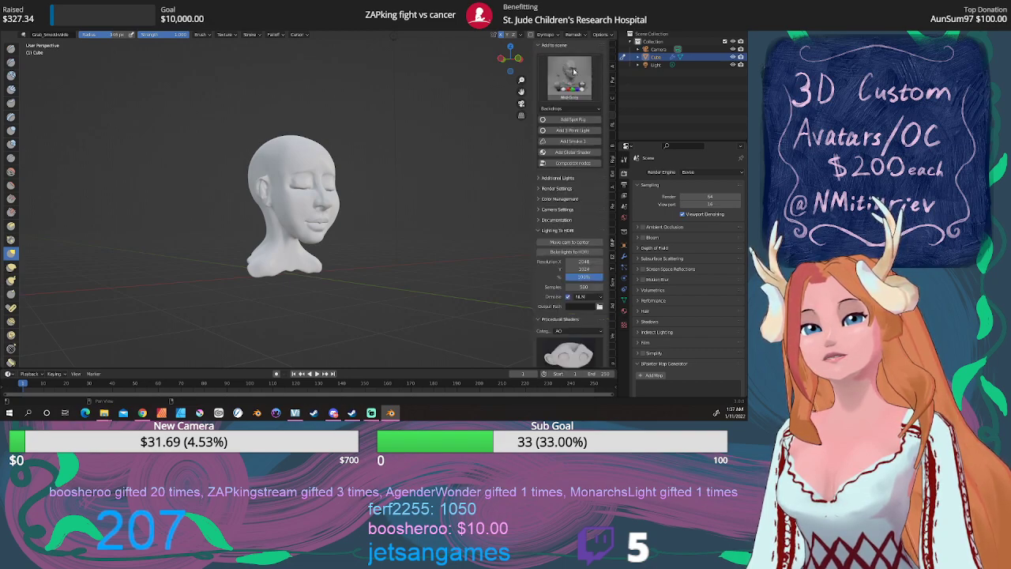
pyautogui.click(574, 72)
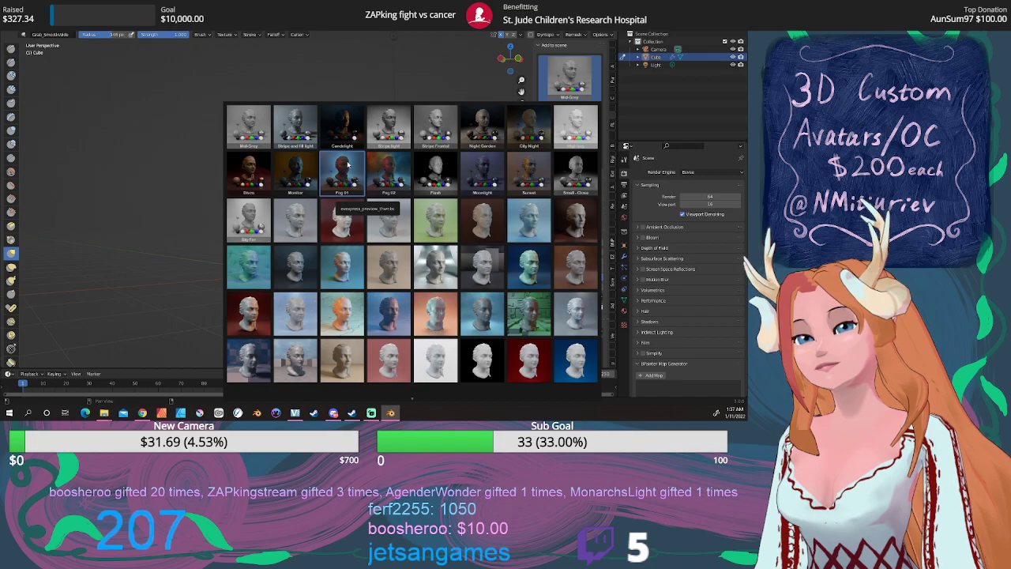
pyautogui.click(348, 163)
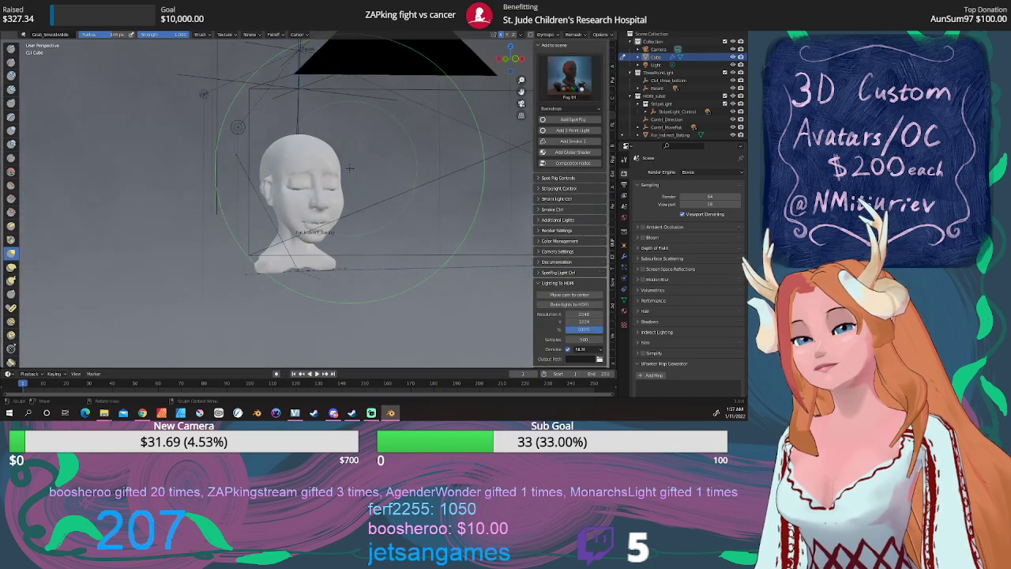
# View the lit bust through the camera in rendered shading and reframe it so the head appears slightly larger
pyautogui.press('KP_0')
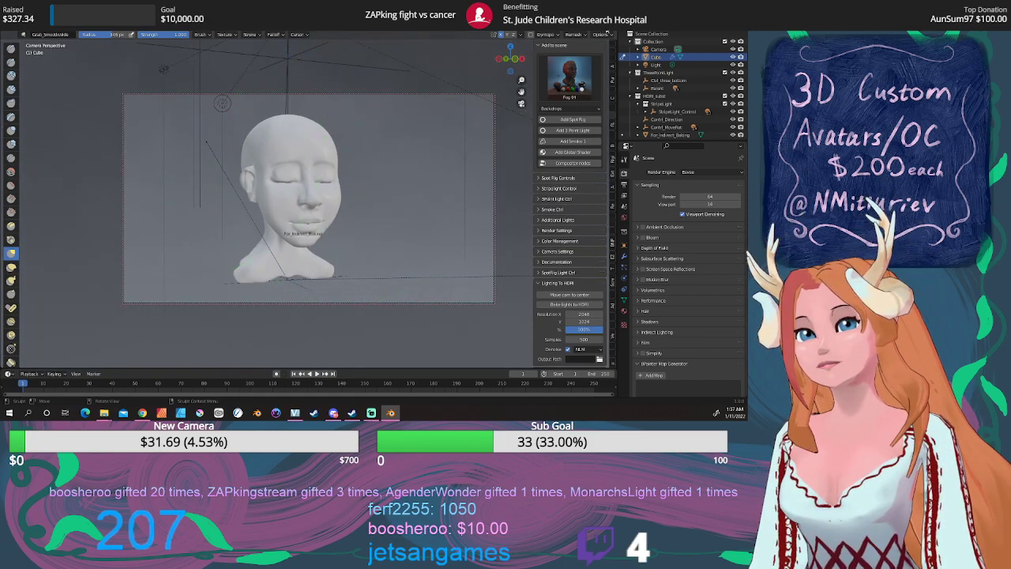
pyautogui.click(598, 34)
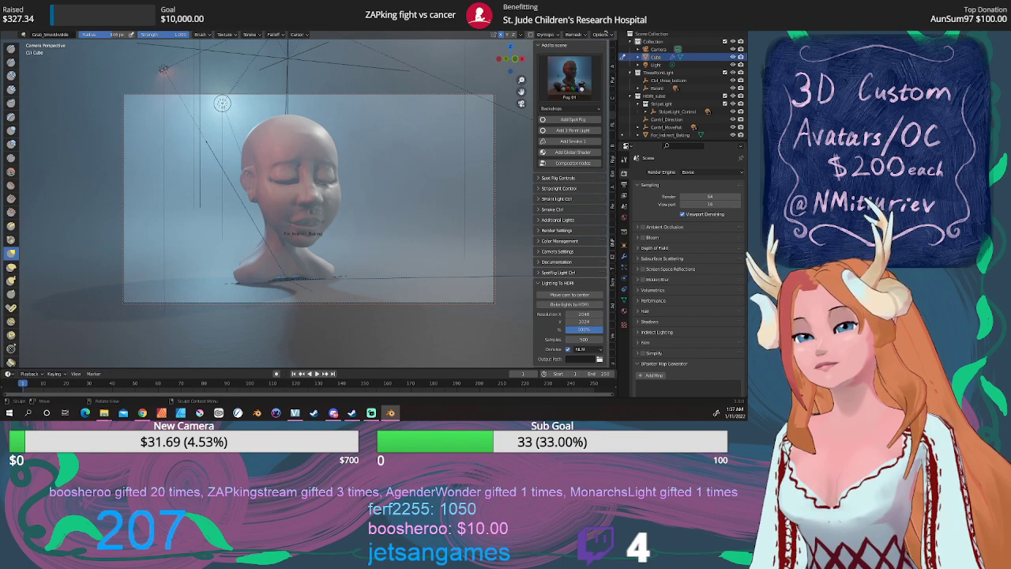
pyautogui.moveTo(380, 158)
pyautogui.mouseDown(button='middle')
pyautogui.moveTo(368, 158)
pyautogui.moveTo(366, 177)
pyautogui.mouseUp(button='middle')
pyautogui.scroll(1, 363, 177)
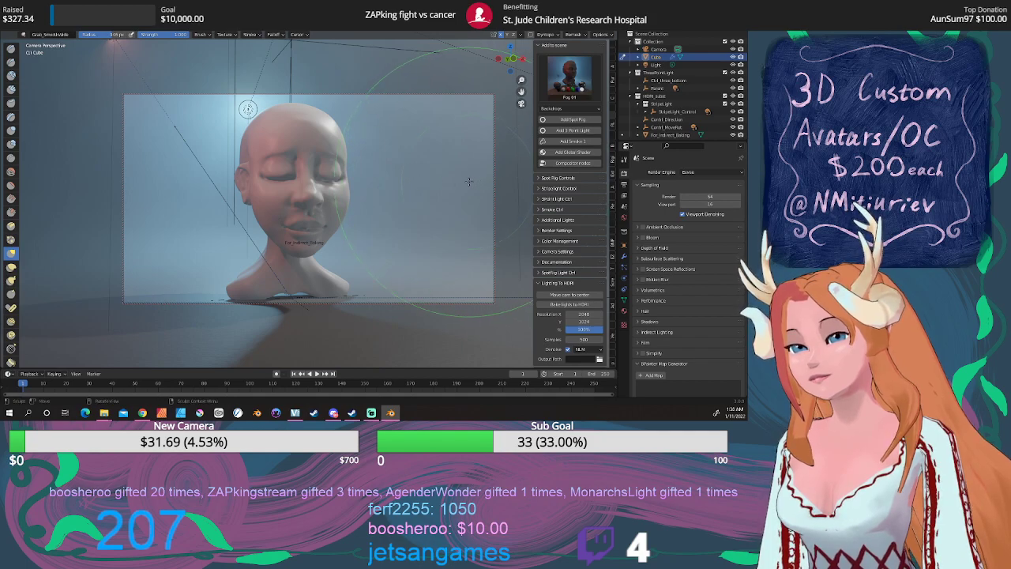
# Switch the viewport to Solid shading and get a close three-quarter view of the mouth
pyautogui.press('KP_1')
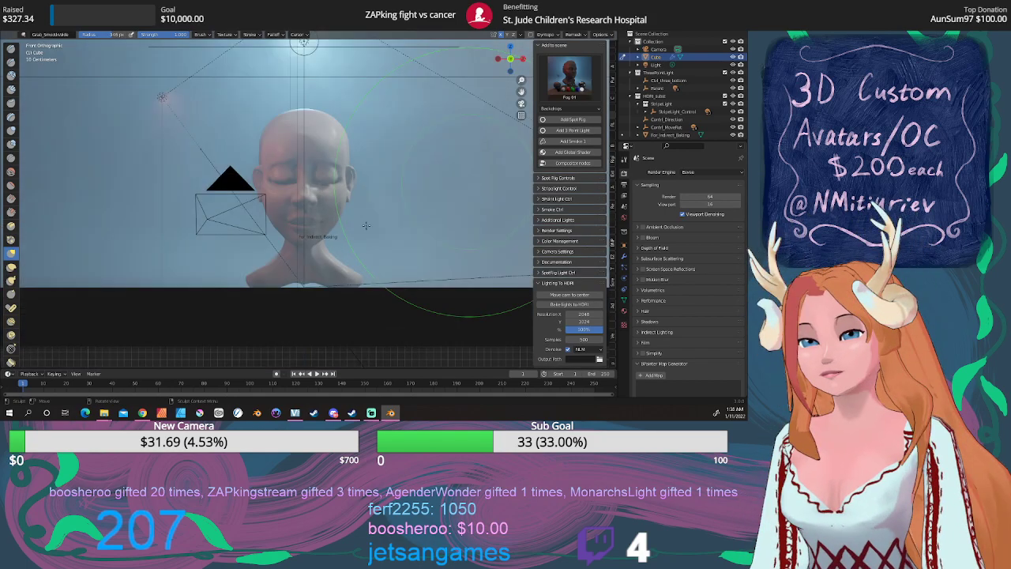
pyautogui.scroll(8, 344, 239)
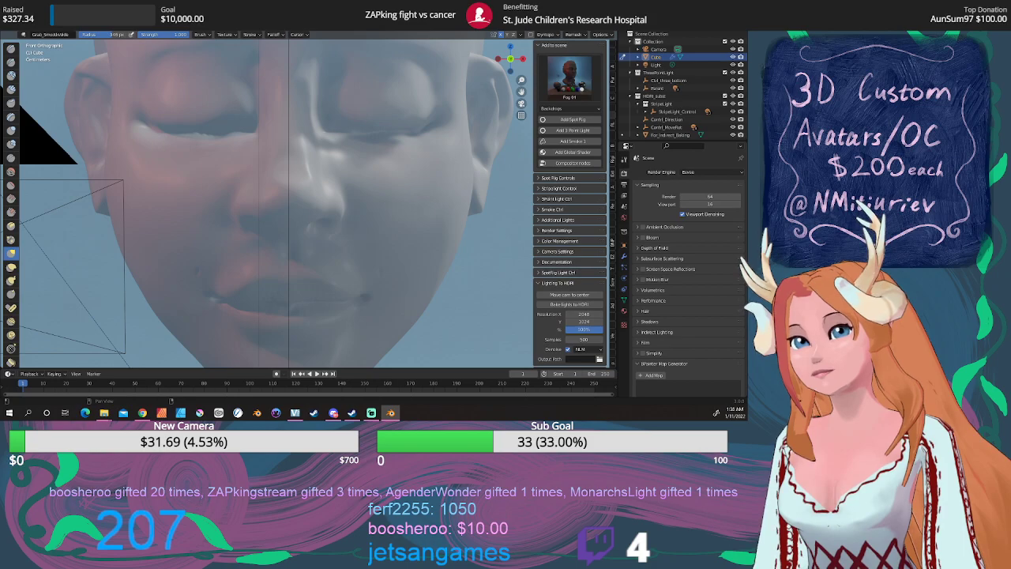
pyautogui.click(583, 25)
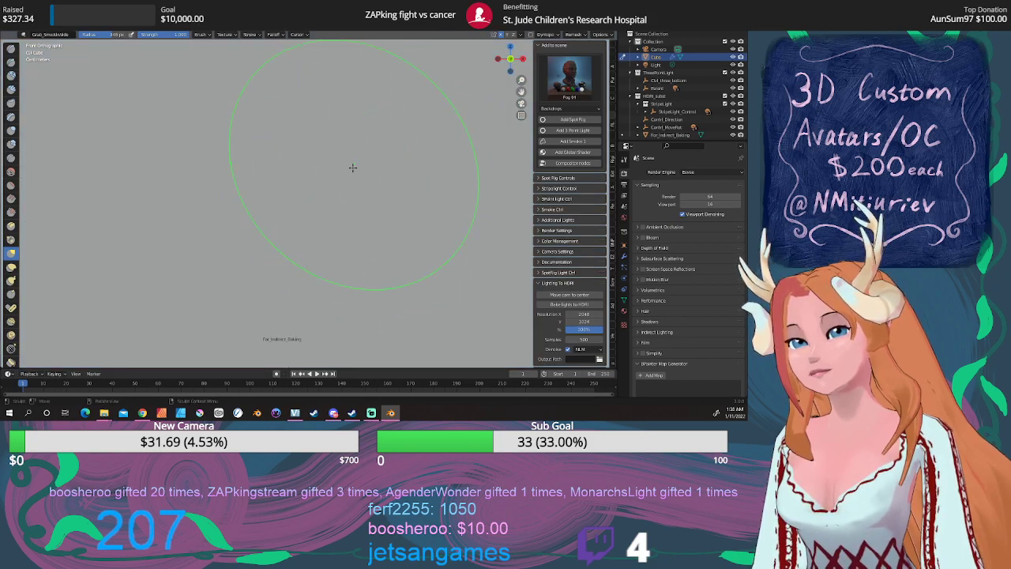
pyautogui.scroll(-5, 353, 168)
pyautogui.moveTo(354, 168)
pyautogui.mouseDown(button='middle')
pyautogui.moveTo(336, 206)
pyautogui.moveTo(342, 247)
pyautogui.moveTo(341, 235)
pyautogui.mouseUp(button='middle')
pyautogui.scroll(1, 341, 247)
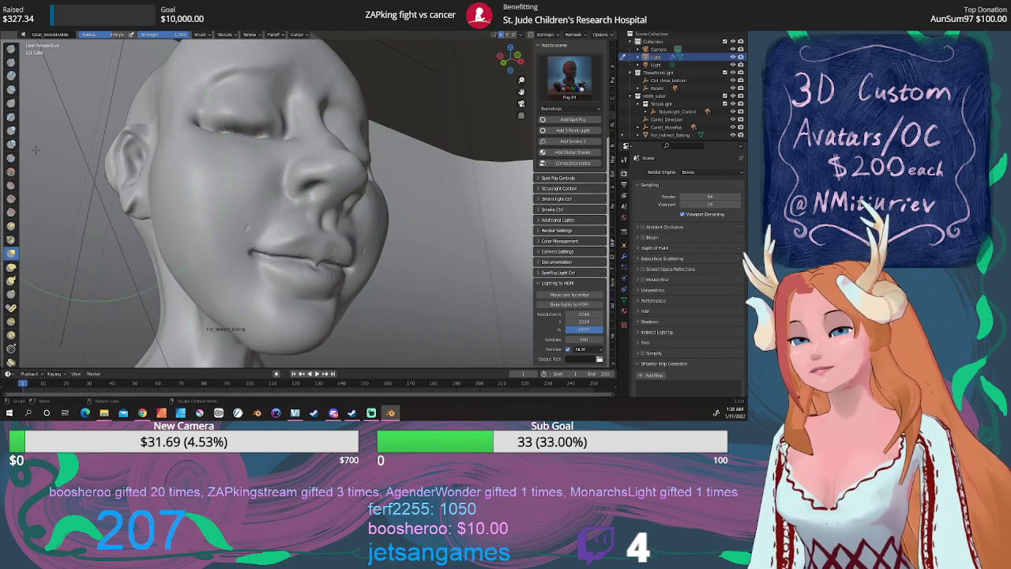
# Carve fine creases into the lower lip with the Draw Sharp brush at a much smaller radius
pyautogui.click(11, 103)
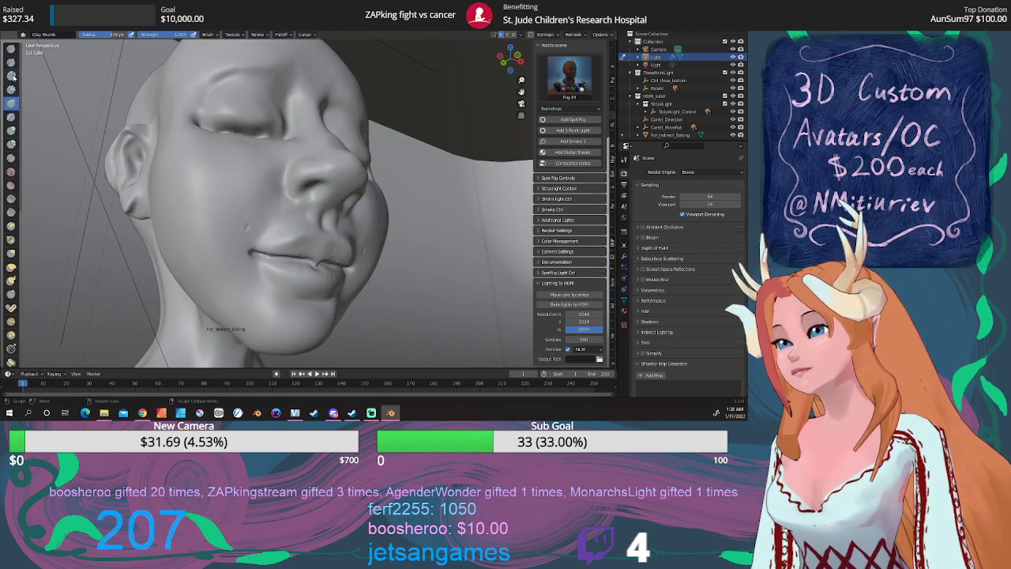
pyautogui.click(11, 75)
pyautogui.click(571, 82)
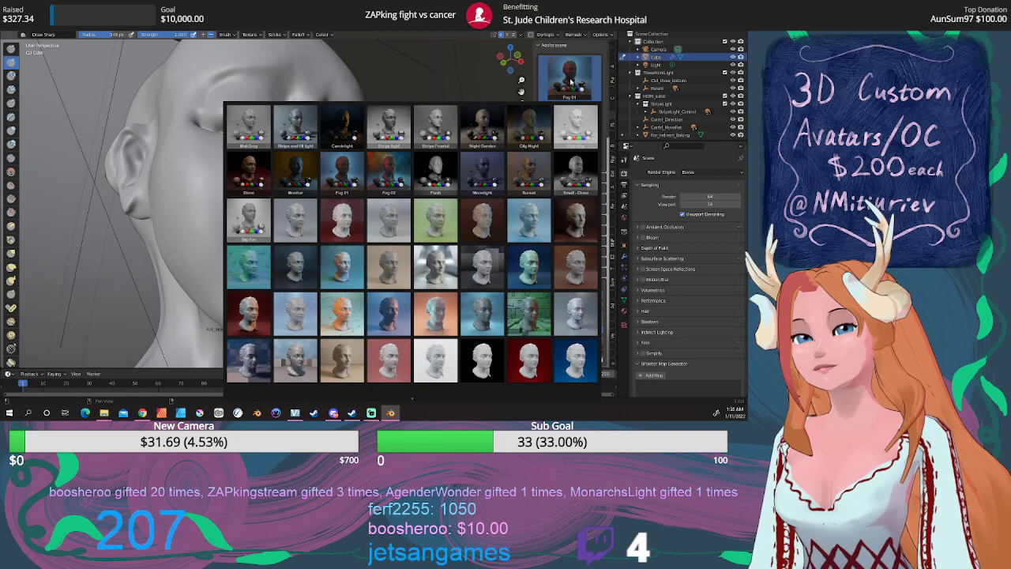
pyautogui.click(342, 173)
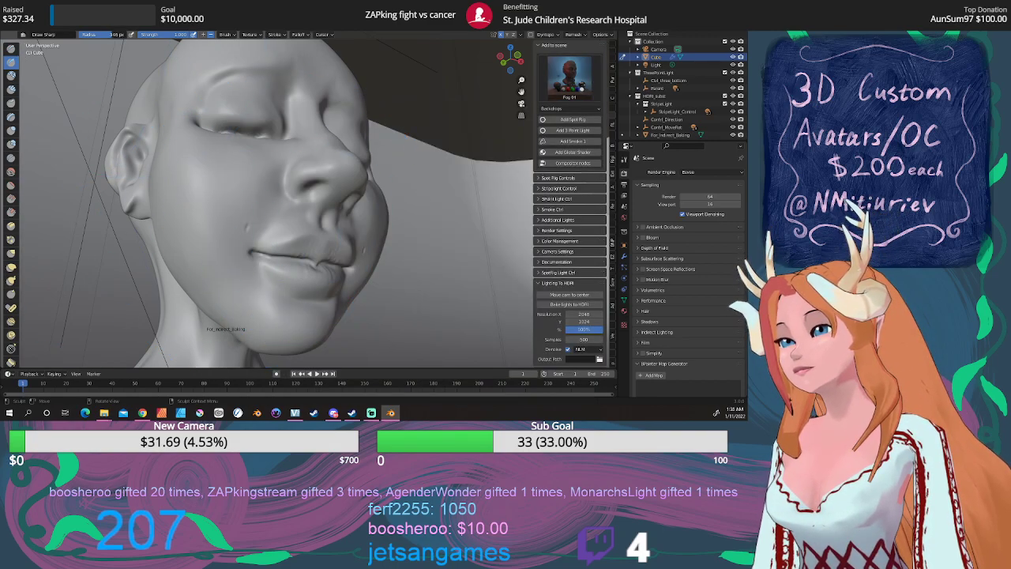
pyautogui.moveTo(111, 34); pyautogui.dragTo(79, 34)
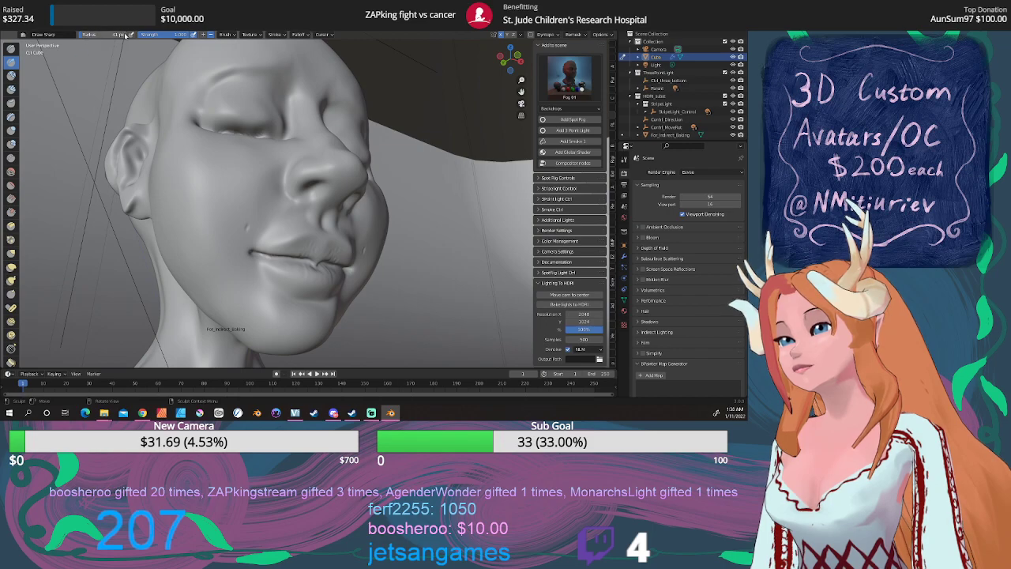
pyautogui.scroll(1, 339, 250)
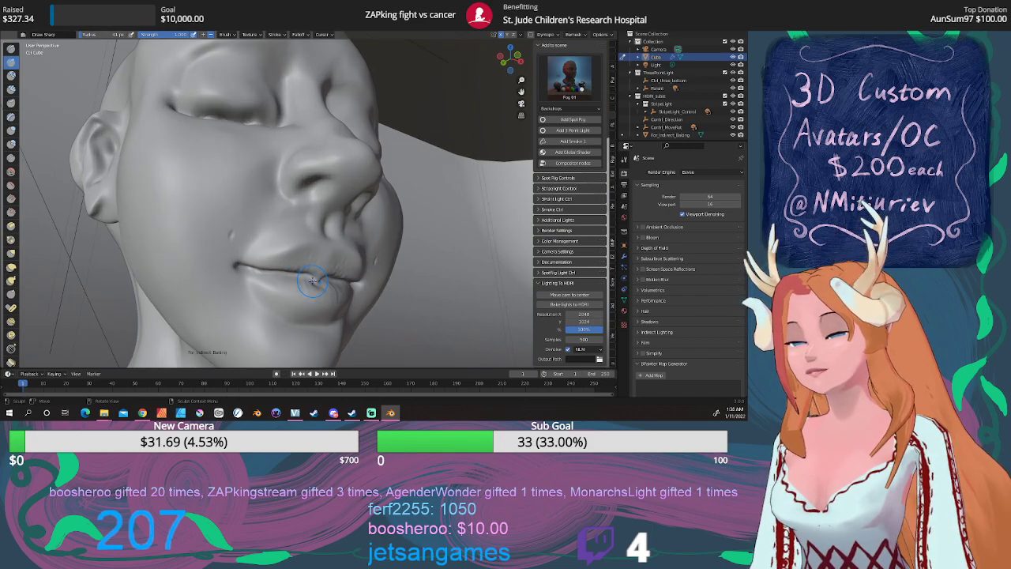
pyautogui.moveTo(318, 280)
pyautogui.mouseDown()
pyautogui.moveTo(292, 279)
pyautogui.moveTo(276, 303)
pyautogui.mouseUp()
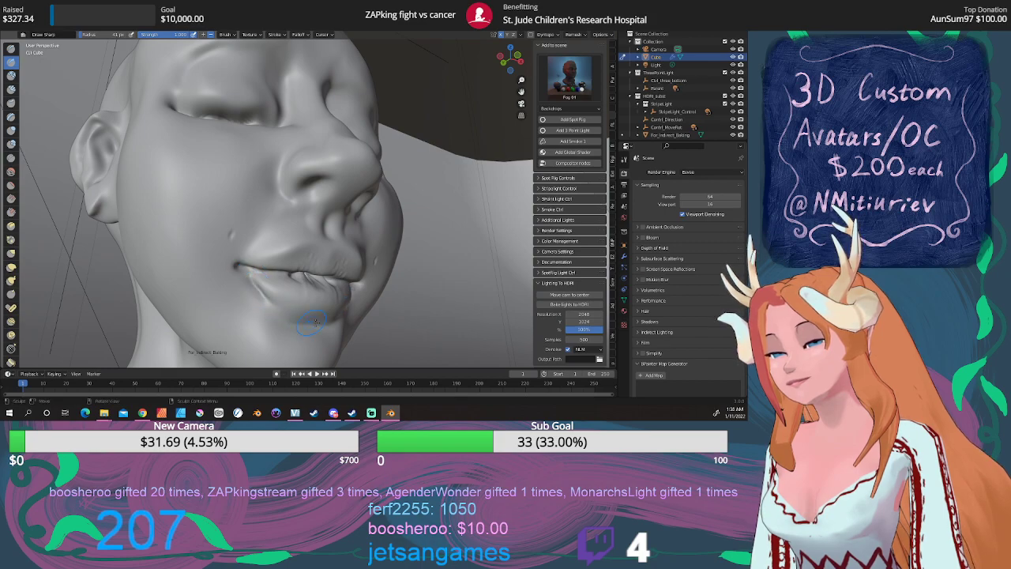
# Smooth the area along the underside of the lower lip and return to the Draw Sharp brush
pyautogui.click(11, 170)
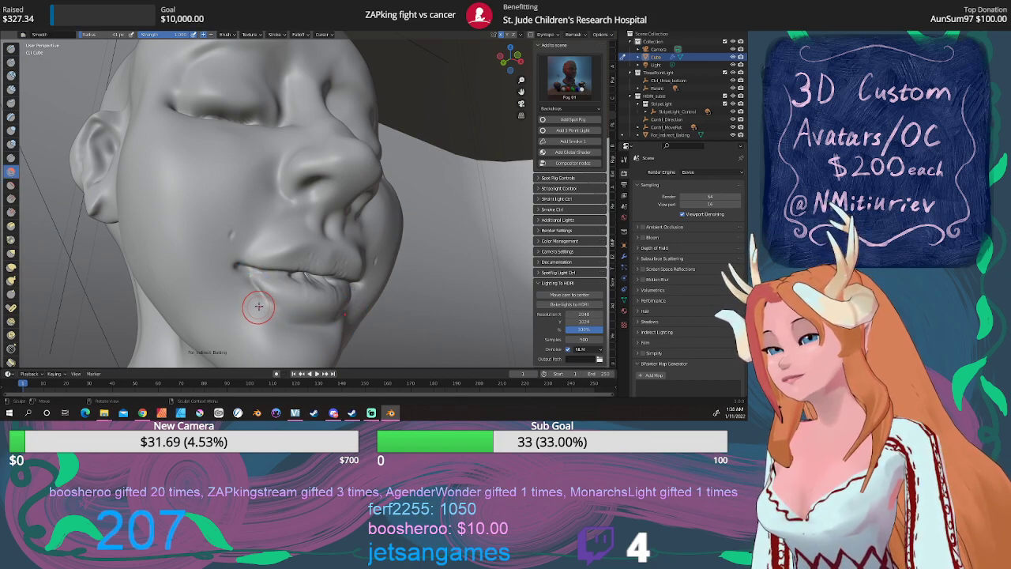
pyautogui.moveTo(253, 300)
pyautogui.mouseDown()
pyautogui.moveTo(265, 300)
pyautogui.moveTo(250, 283)
pyautogui.moveTo(271, 291)
pyautogui.mouseUp()
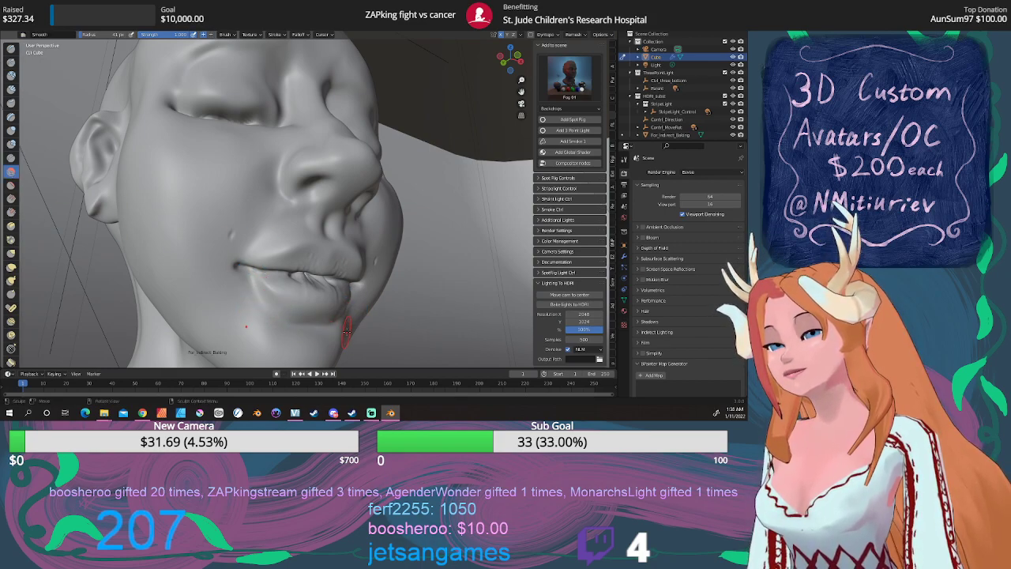
pyautogui.moveTo(360, 305); pyautogui.dragTo(358, 211, button='middle')
pyautogui.scroll(-2, 405, 215)
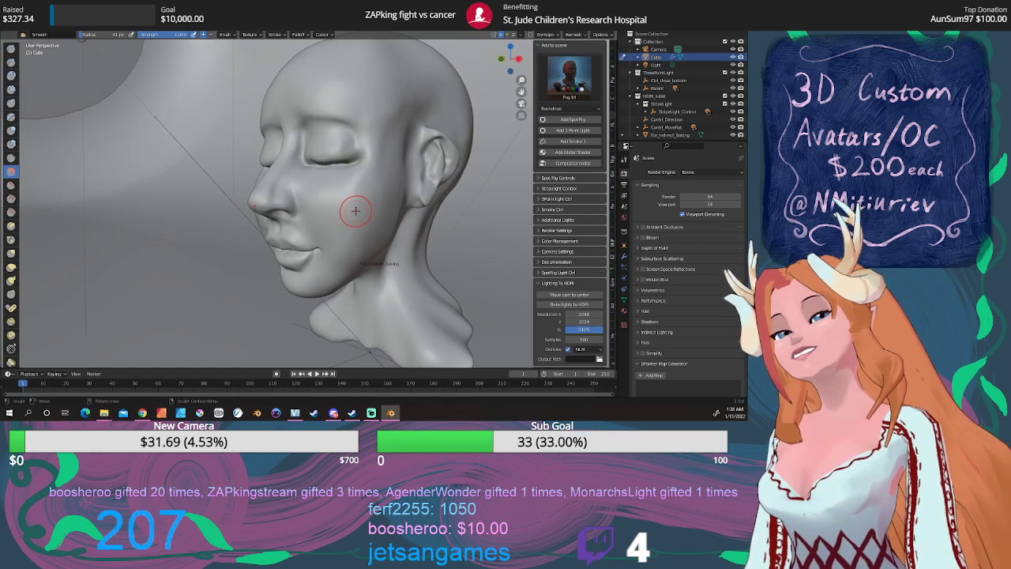
pyautogui.click(11, 62)
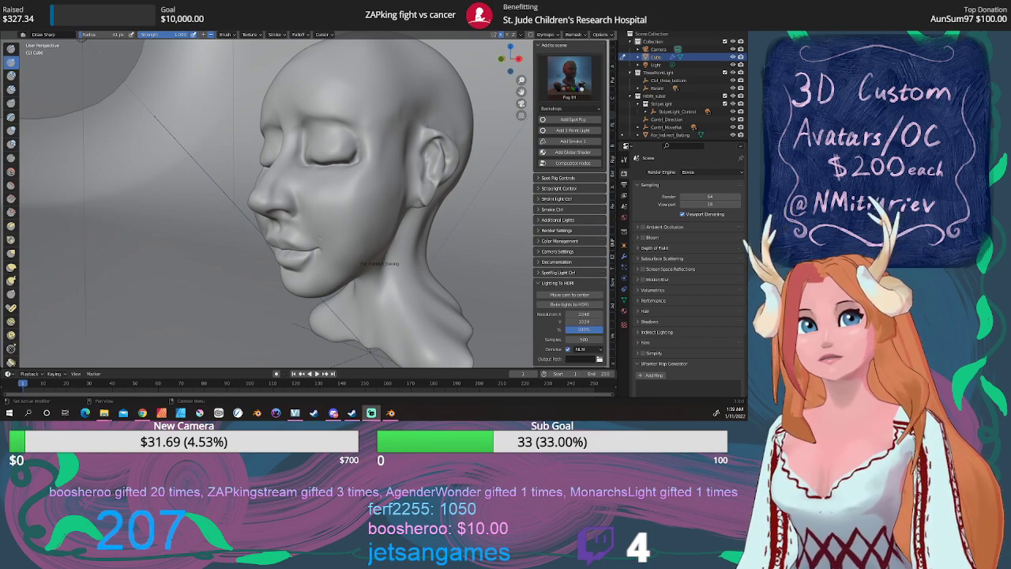
# View the whole bust through the camera in rendered shading
pyautogui.scroll(-3, 486, 179)
pyautogui.moveTo(438, 181); pyautogui.dragTo(508, 177, button='middle')
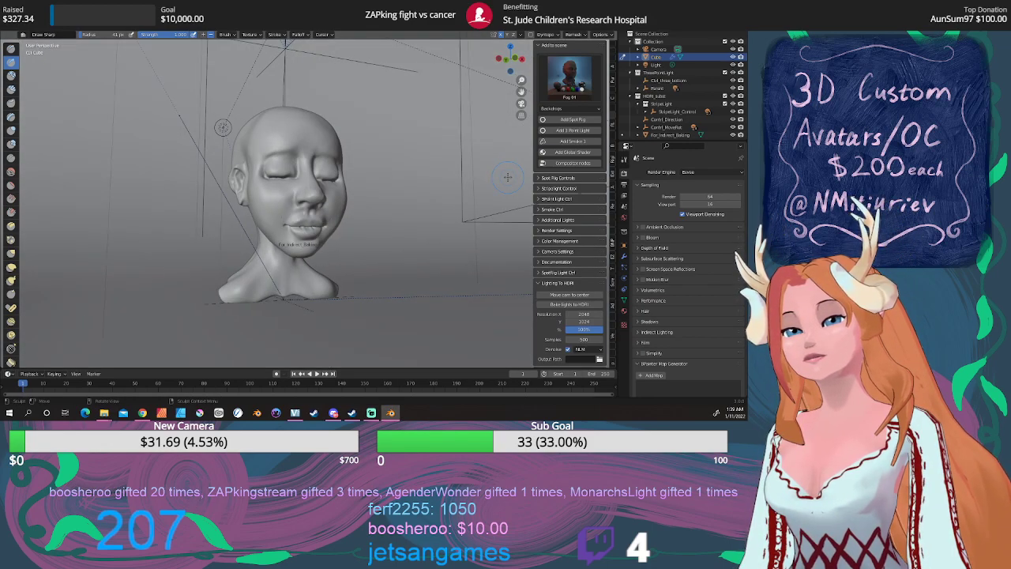
pyautogui.press('KP_0')
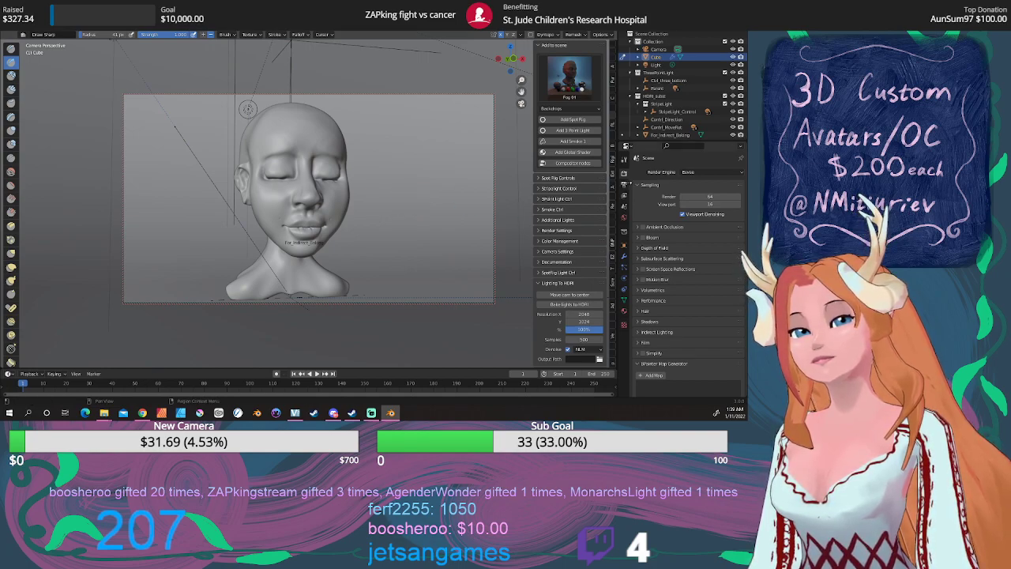
pyautogui.click(601, 27)
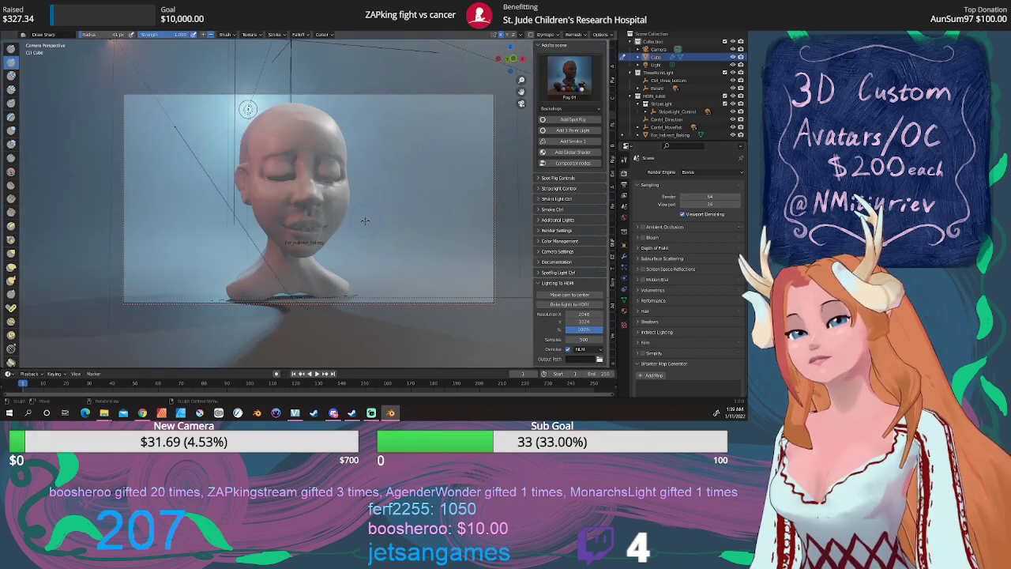
# Reframe the camera to a lower angle so the bust sits slightly lower in the frame, facing nearly front
pyautogui.scroll(5, 364, 229)
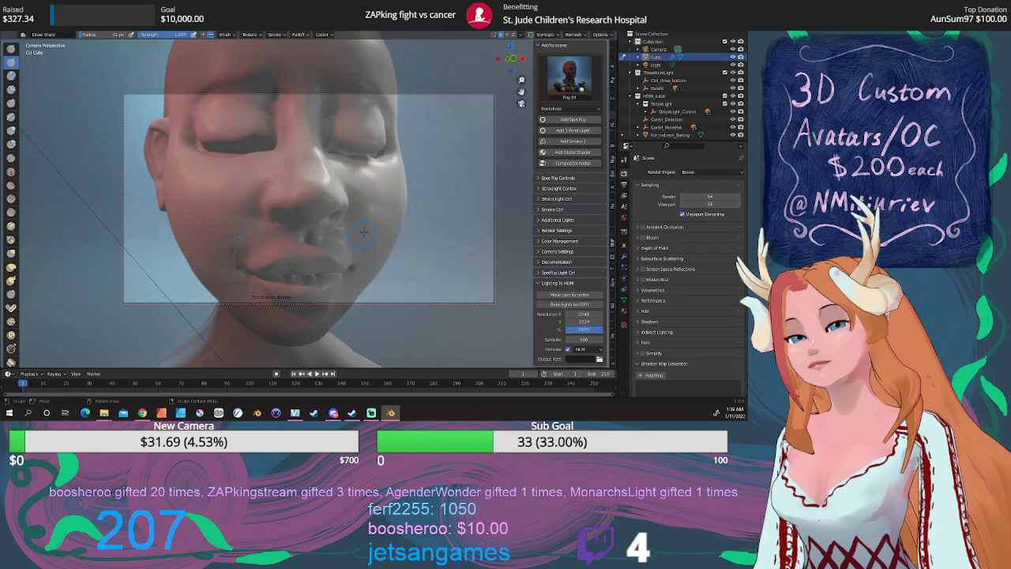
pyautogui.moveTo(362, 234)
pyautogui.mouseDown(button='middle')
pyautogui.moveTo(374, 214)
pyautogui.moveTo(377, 223)
pyautogui.mouseUp(button='middle')
pyautogui.scroll(-2, 379, 224)
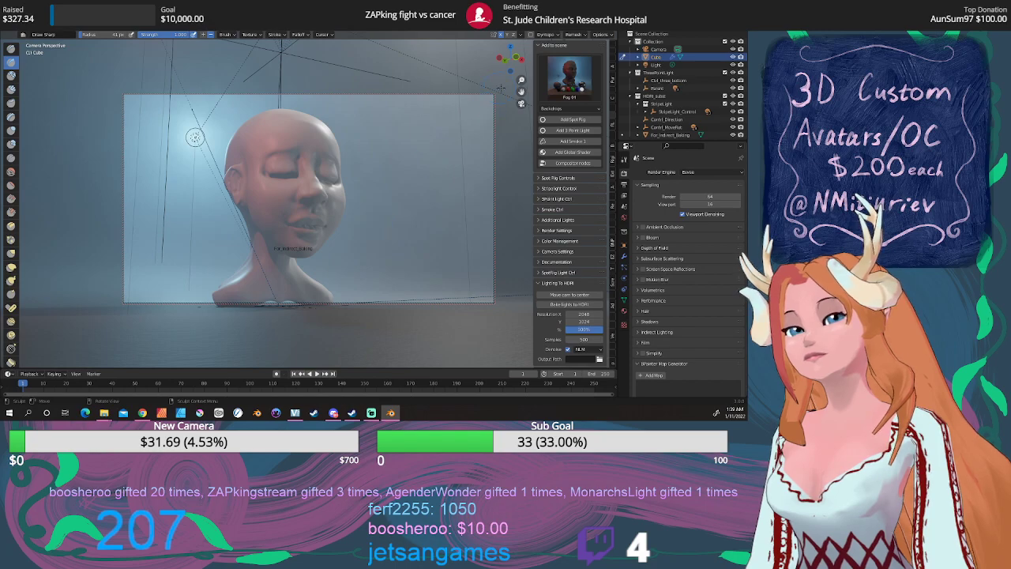
pyautogui.moveTo(522, 92); pyautogui.dragTo(527, 101)
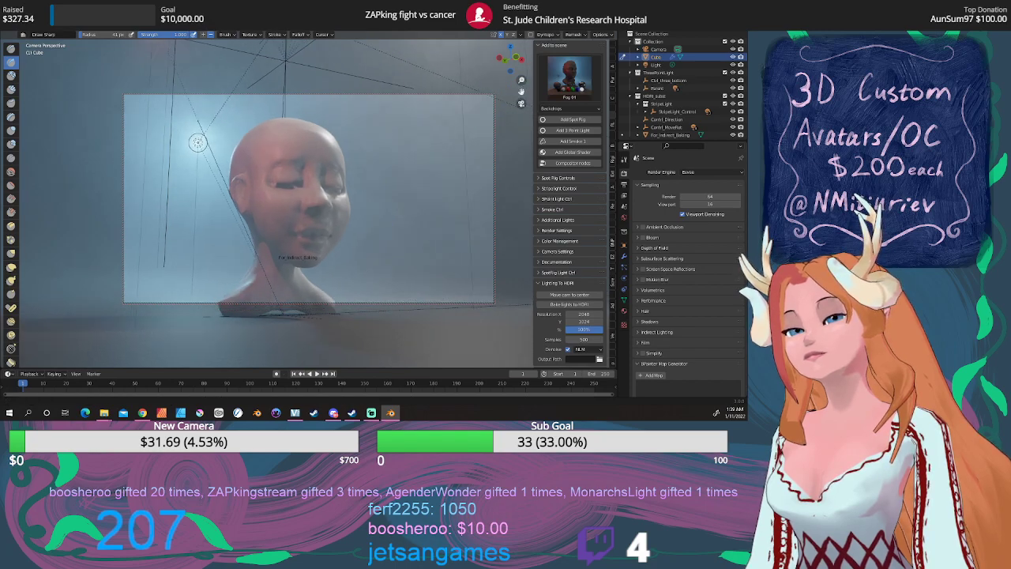
pyautogui.moveTo(394, 185); pyautogui.dragTo(390, 183, button='middle')
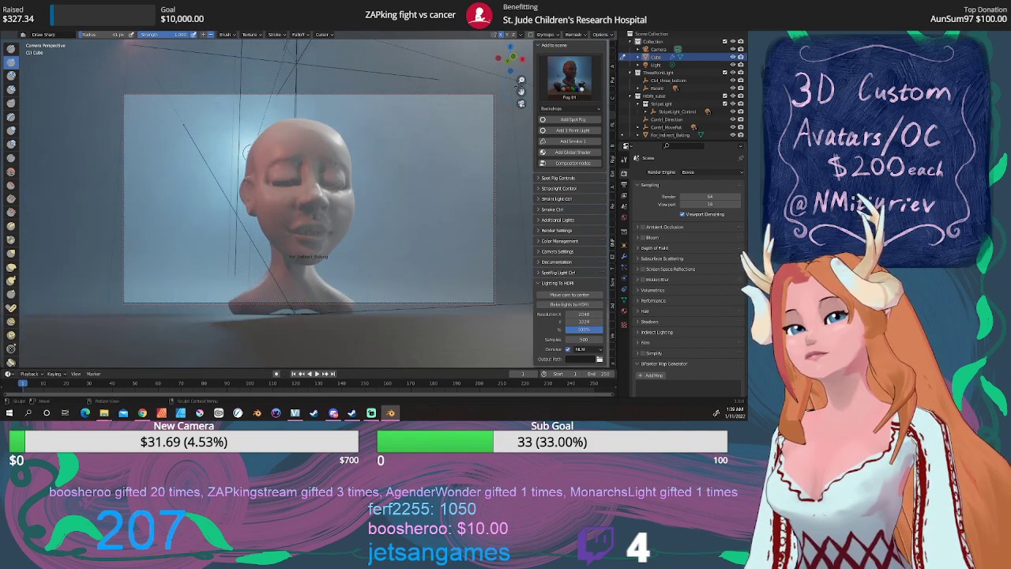
pyautogui.keyDown('shift'); pyautogui.moveTo(308, 206); pyautogui.dragTo(305, 204, button='middle'); pyautogui.keyUp('shift')
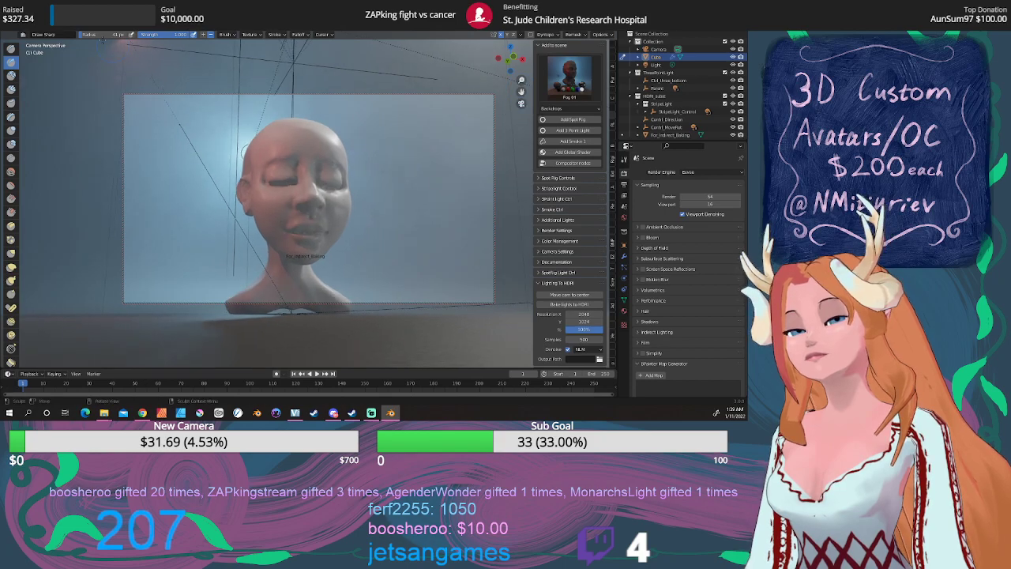
# Switch the bust from Sculpt Mode to Object Mode
pyautogui.click(18, 14)
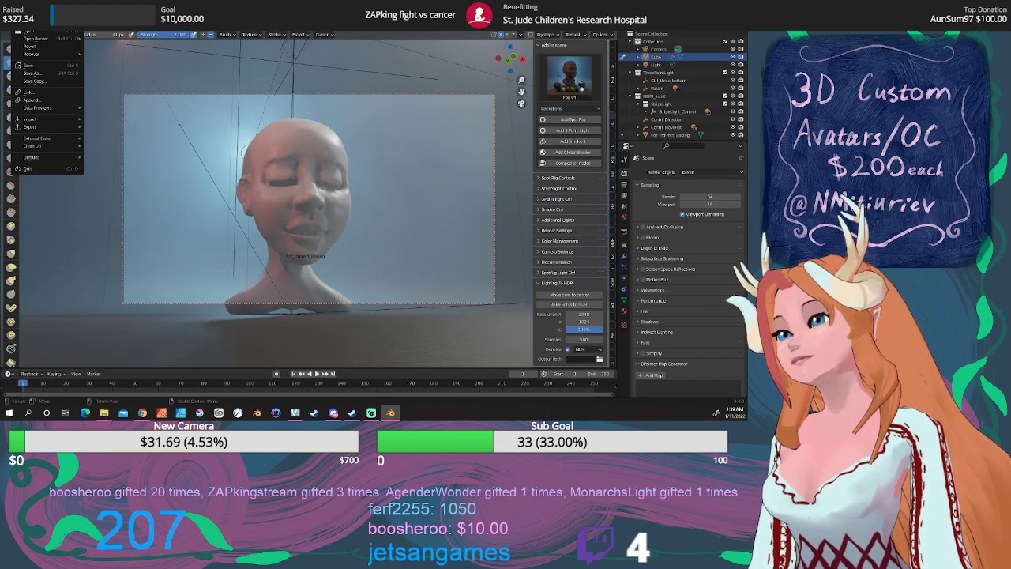
pyautogui.click(45, 26)
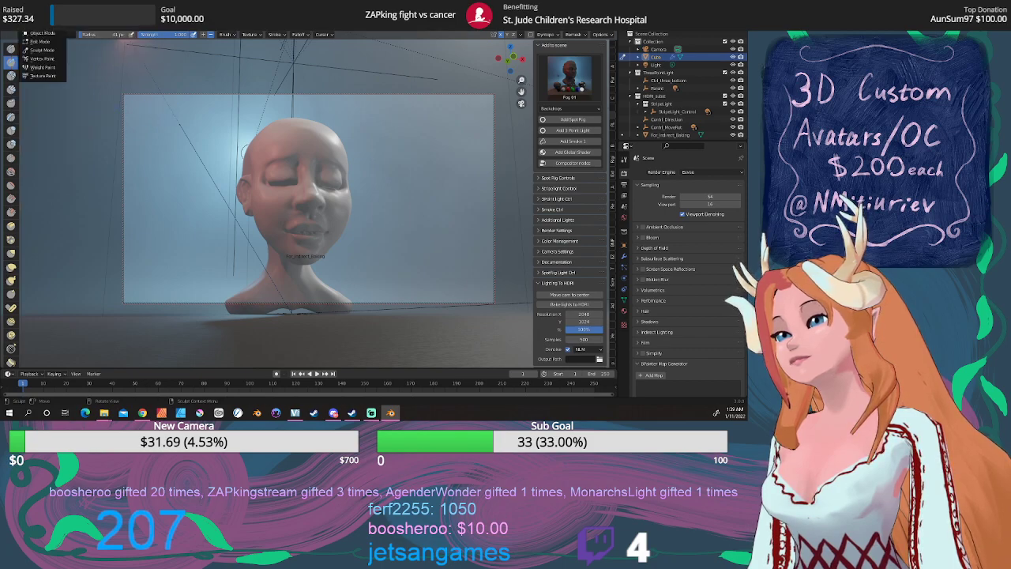
pyautogui.click(41, 33)
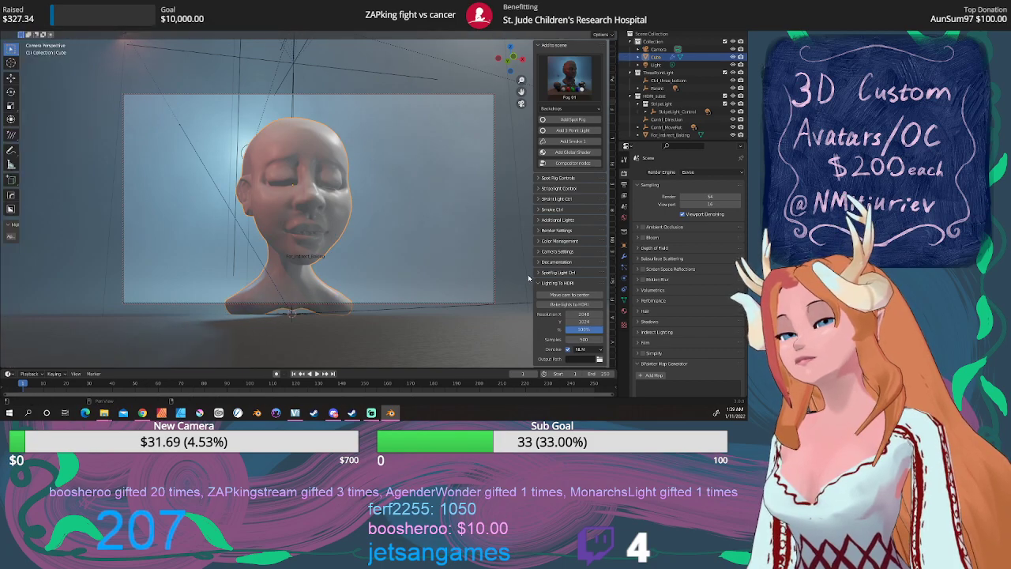
# Try previewing the bust in Cycles with GPU Compute and viewport denoising, and return the render engine to Eevee
pyautogui.click(697, 172)
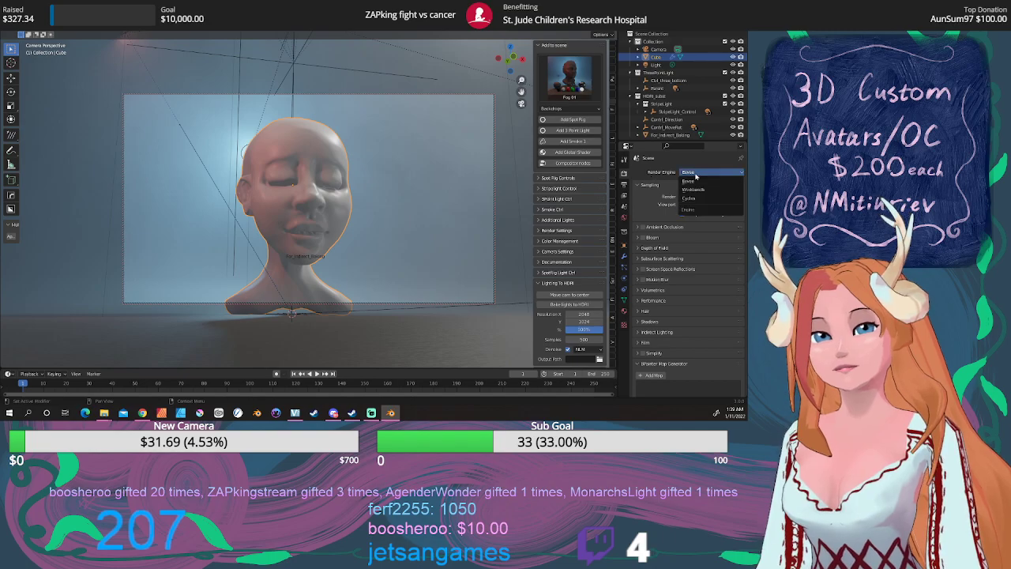
pyautogui.click(701, 198)
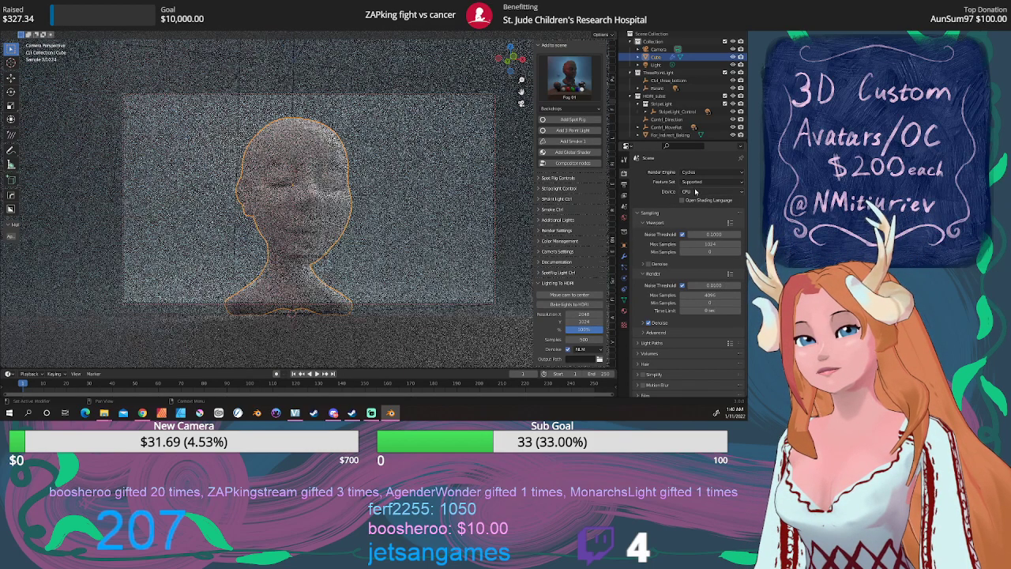
pyautogui.click(697, 192)
pyautogui.click(697, 208)
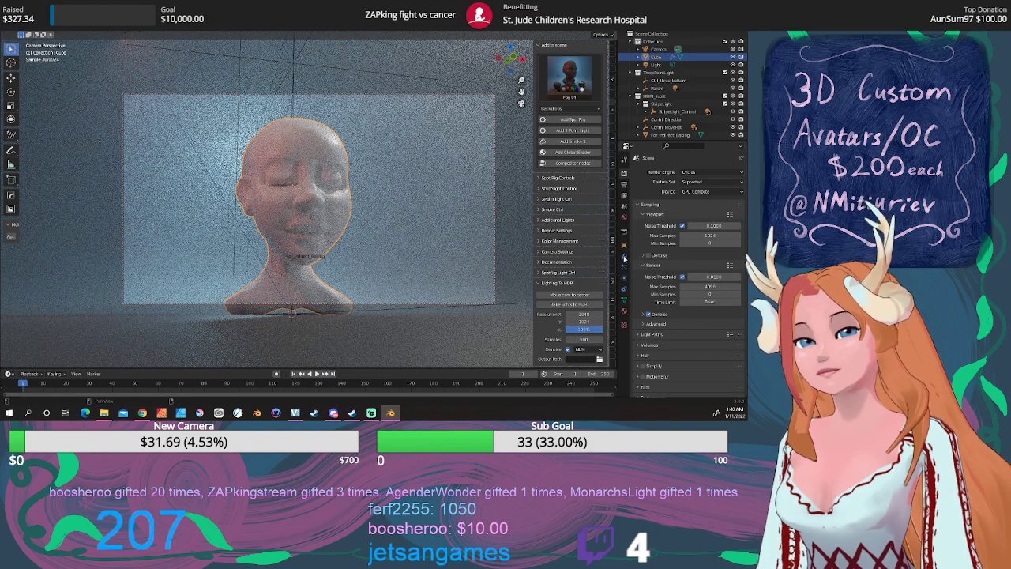
pyautogui.click(648, 256)
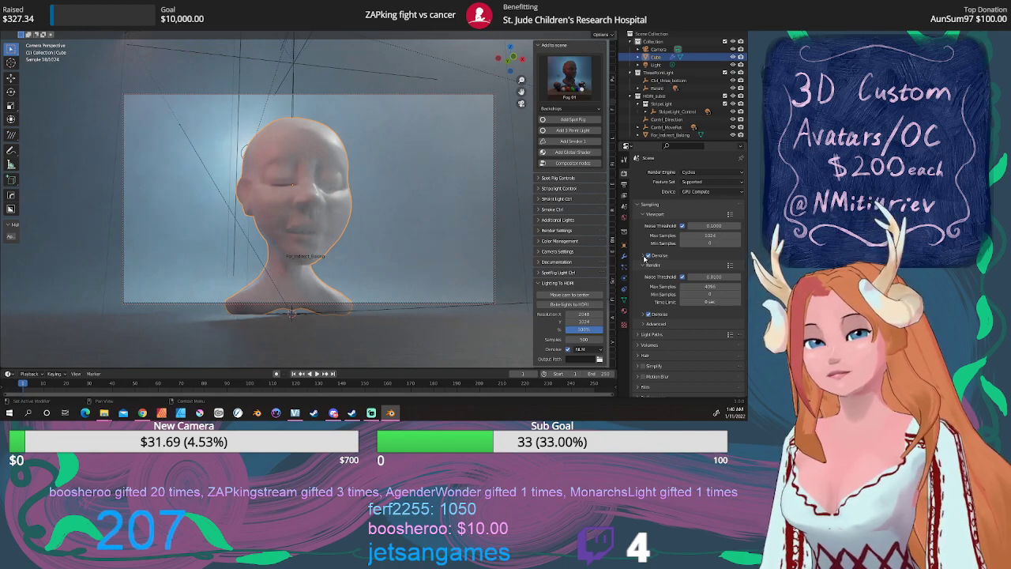
pyautogui.click(644, 257)
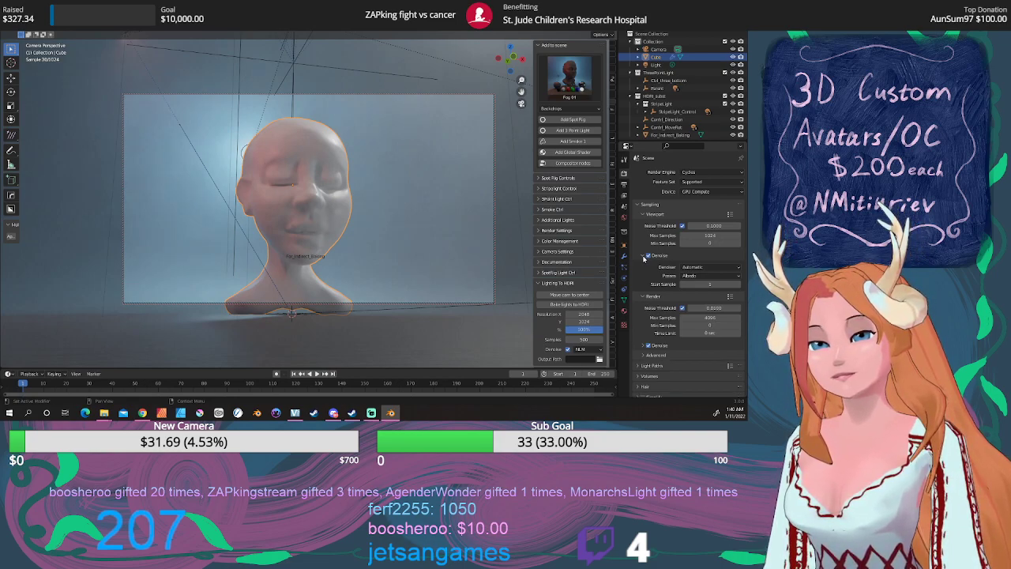
pyautogui.click(644, 256)
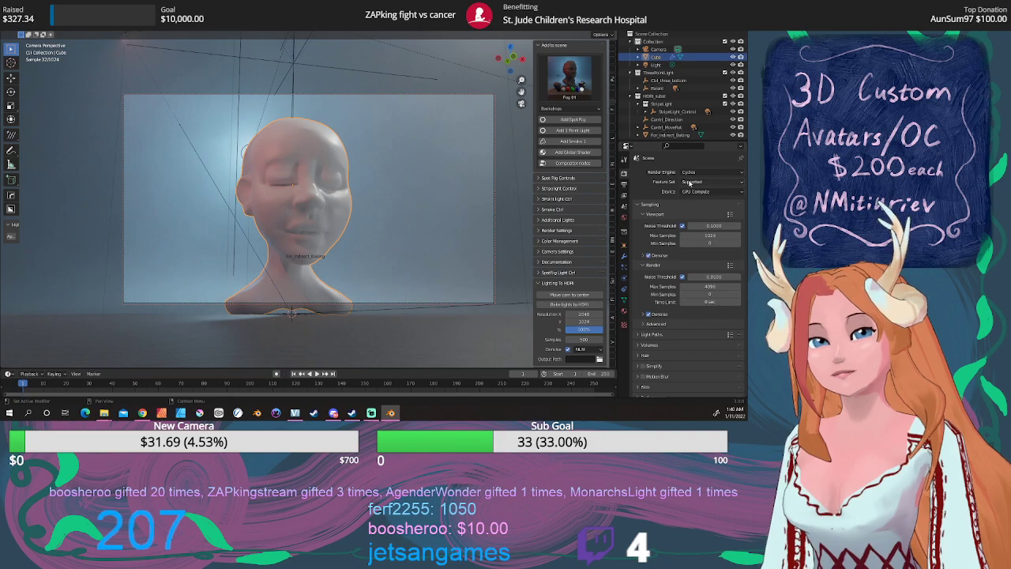
pyautogui.click(695, 172)
pyautogui.click(696, 181)
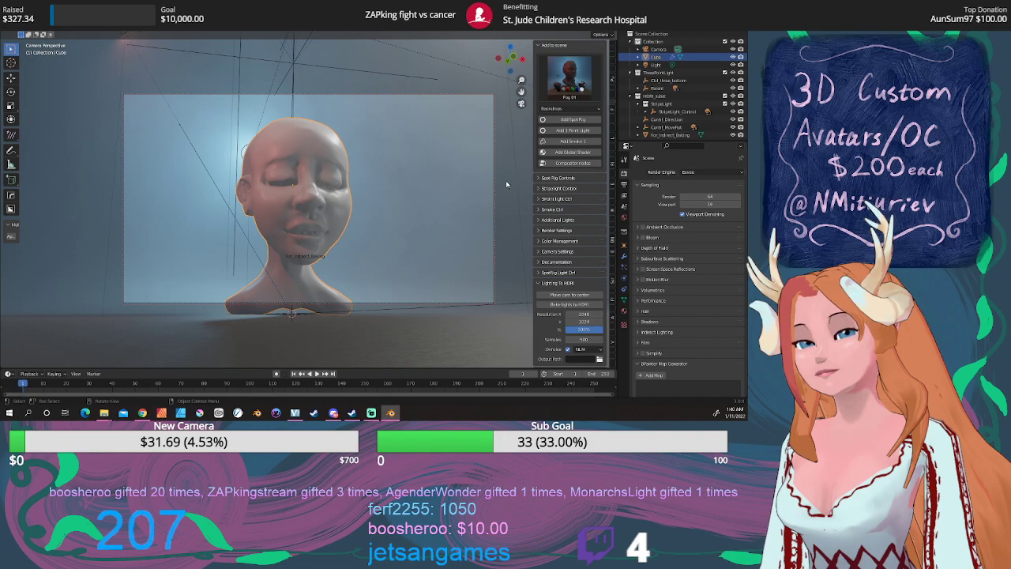
# Change the smoke colour of the fog light setup to light pink
pyautogui.click(560, 210)
pyautogui.click(560, 224)
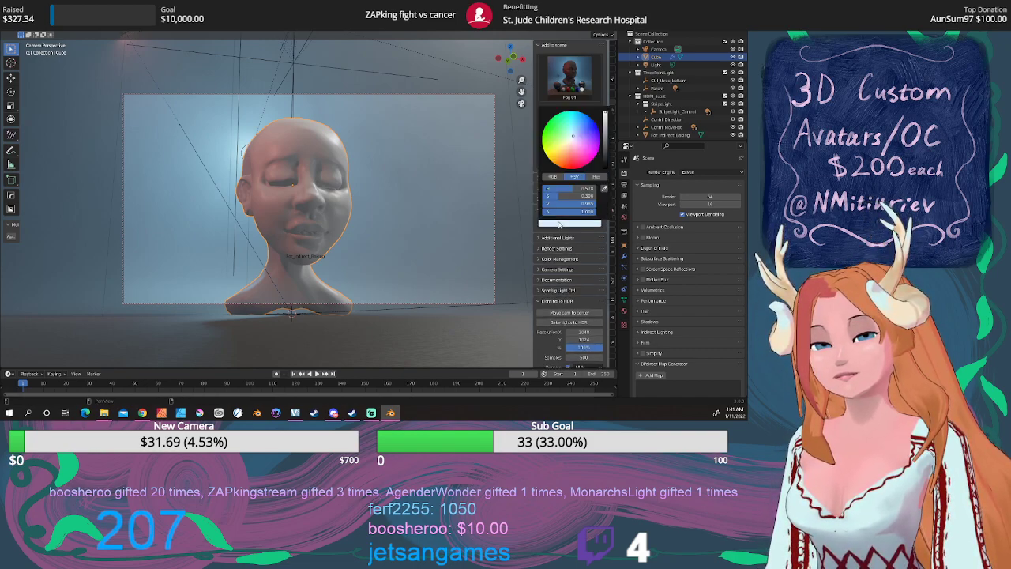
pyautogui.moveTo(607, 125); pyautogui.dragTo(574, 146)
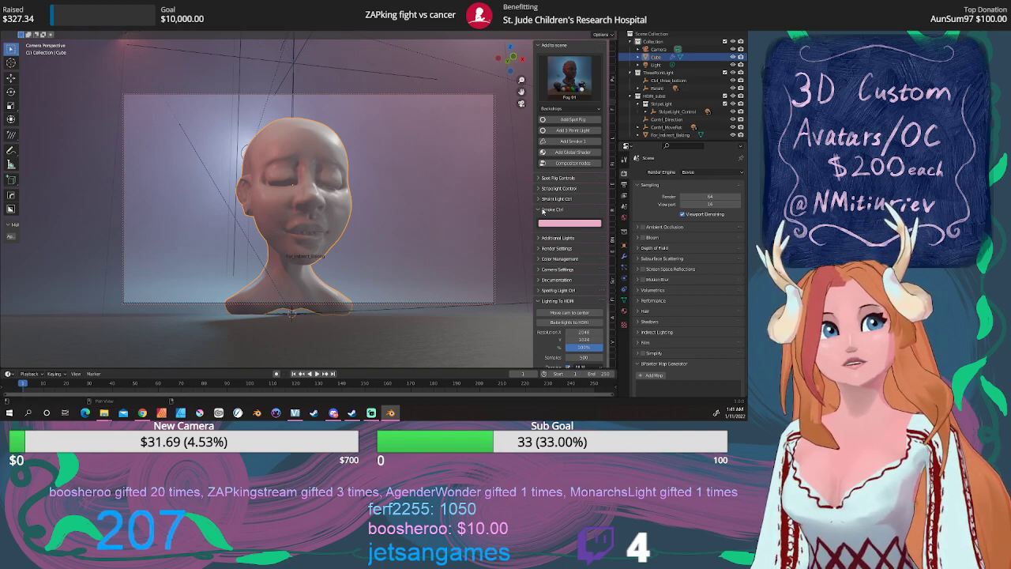
pyautogui.scroll(-5, 573, 221)
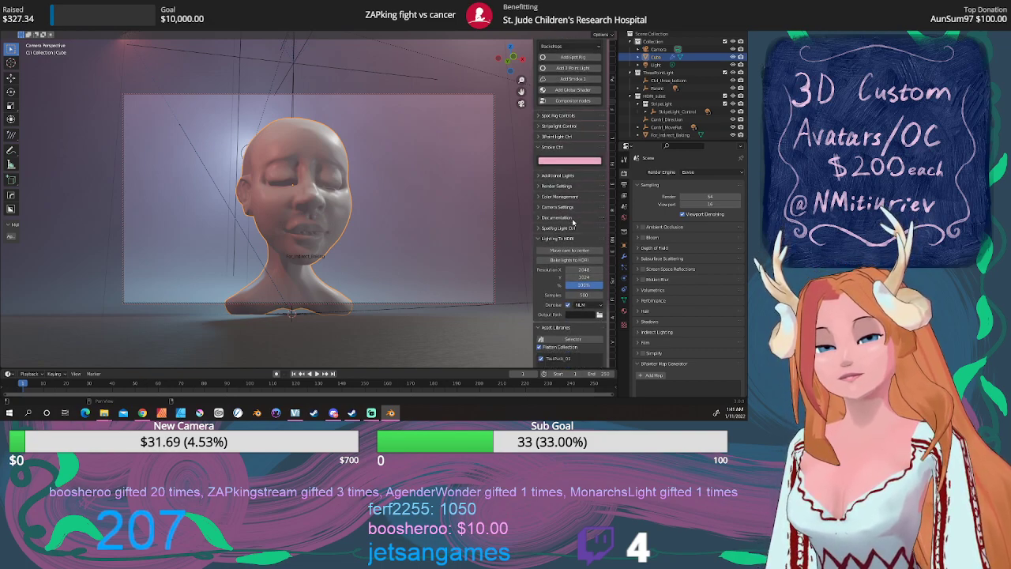
pyautogui.scroll(-2, 573, 221)
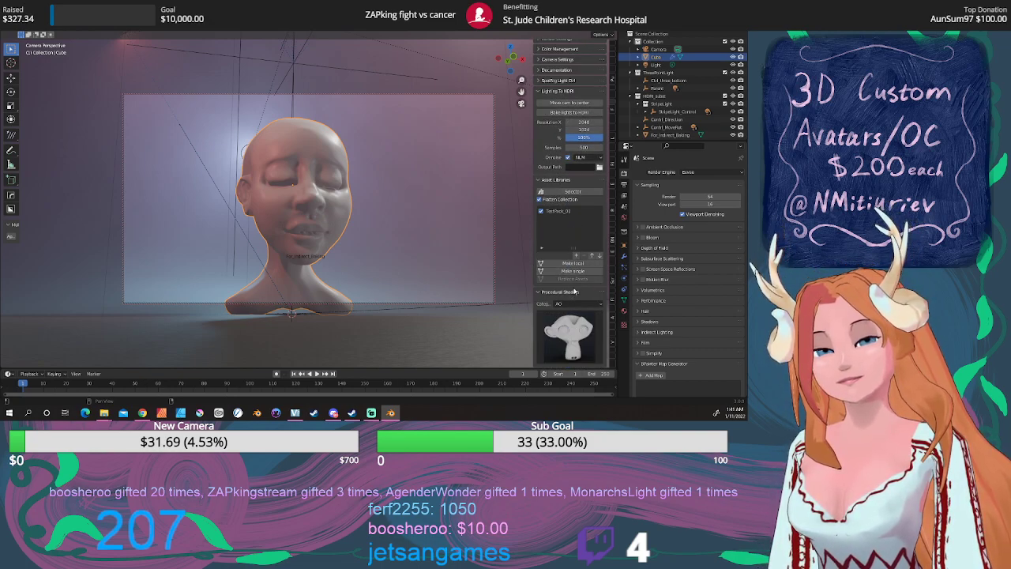
pyautogui.scroll(2, 574, 291)
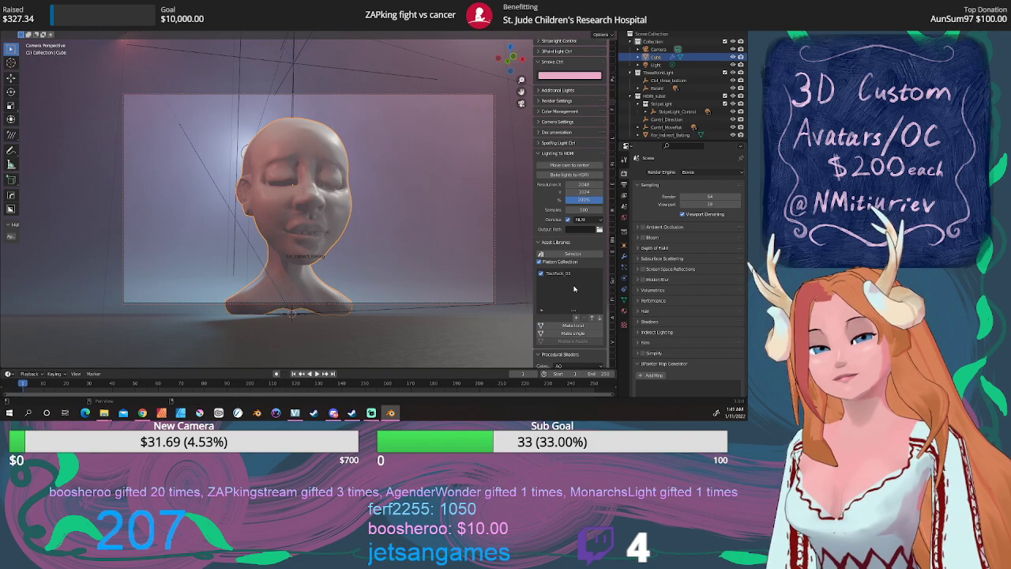
pyautogui.scroll(-2, 574, 289)
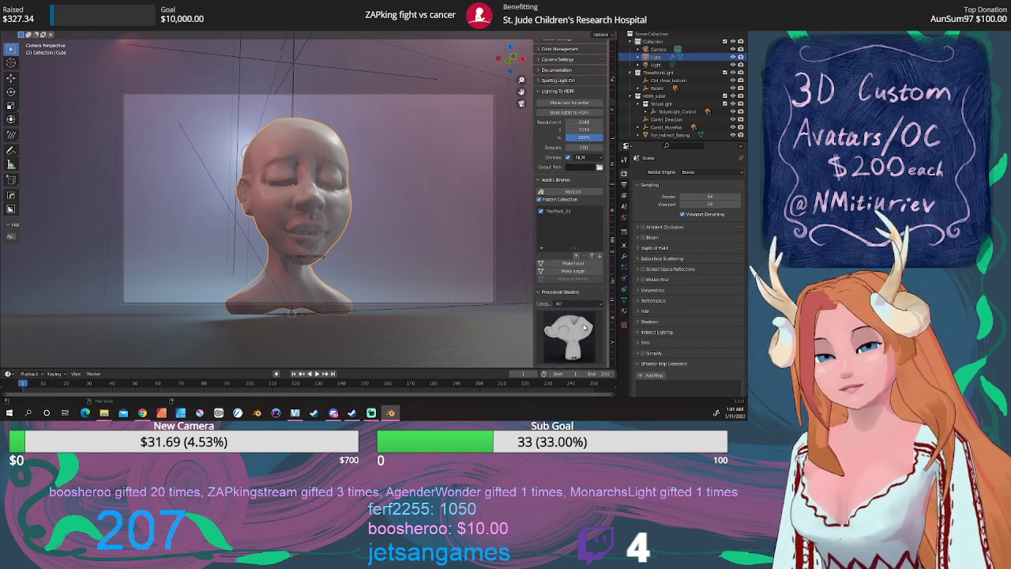
pyautogui.scroll(1, 585, 317)
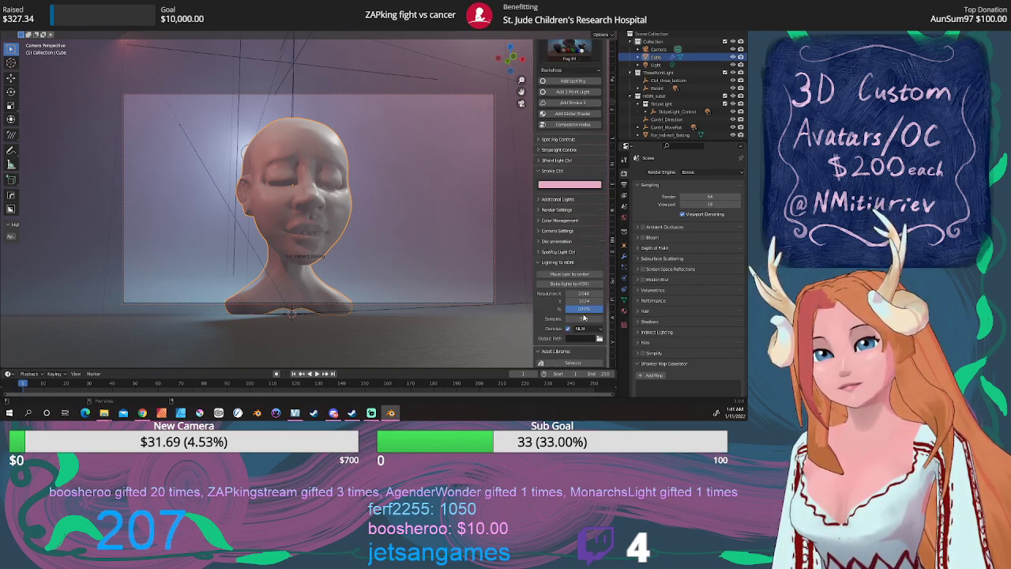
# Browse the AO previews and the category list of the procedural shaders
pyautogui.scroll(-1, 585, 320)
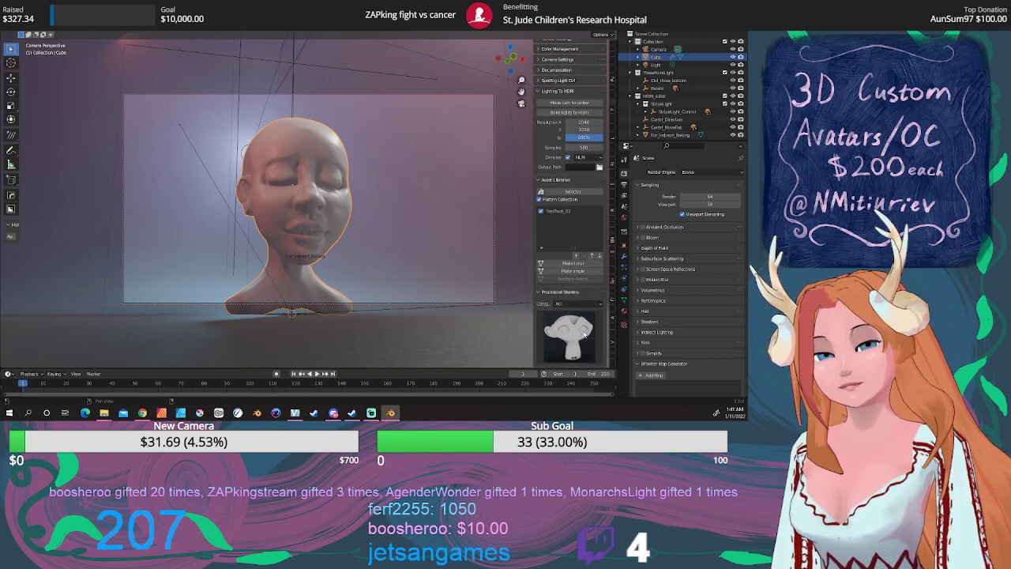
pyautogui.click(586, 333)
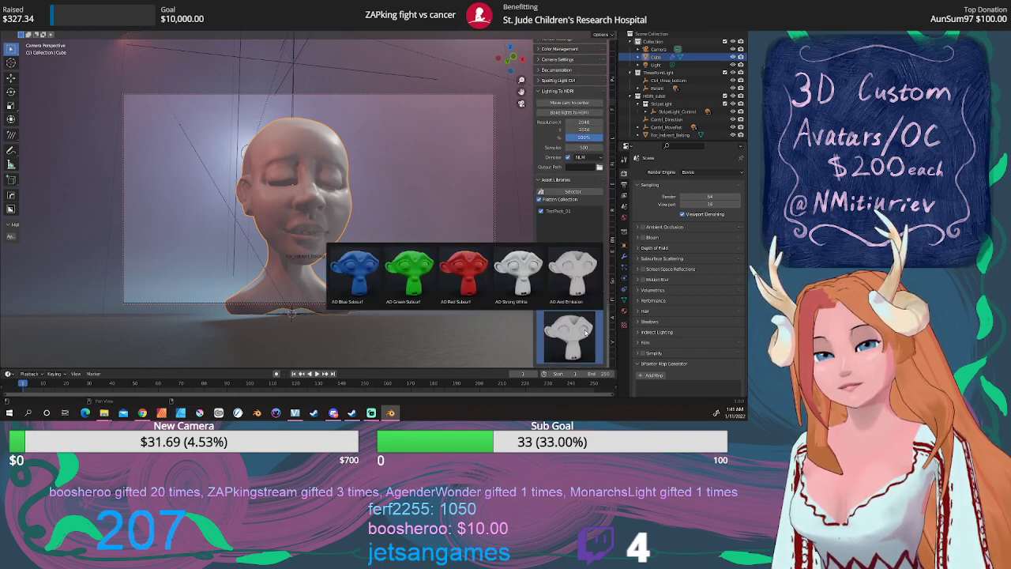
pyautogui.click(586, 332)
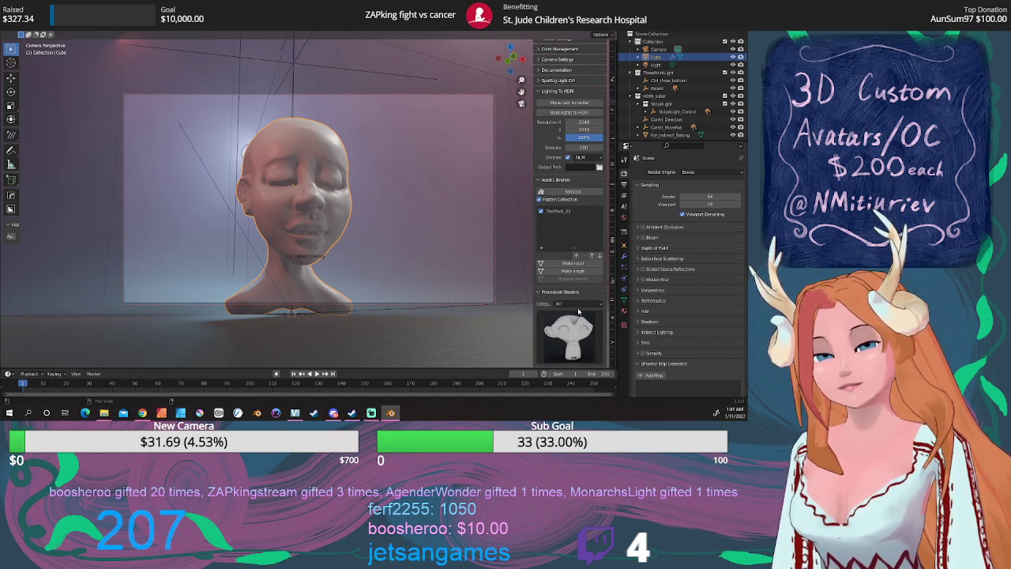
pyautogui.click(578, 305)
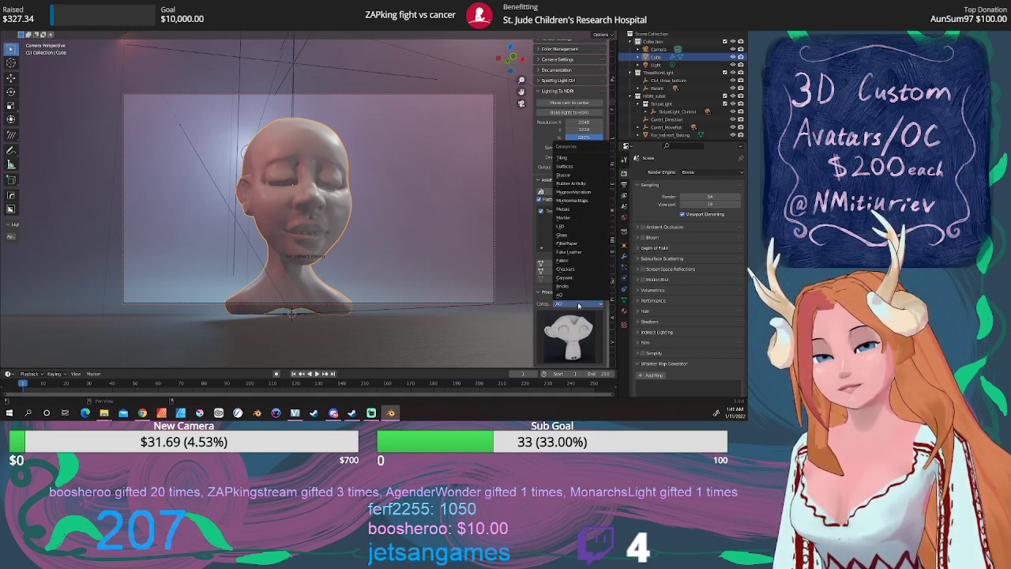
pyautogui.click(578, 305)
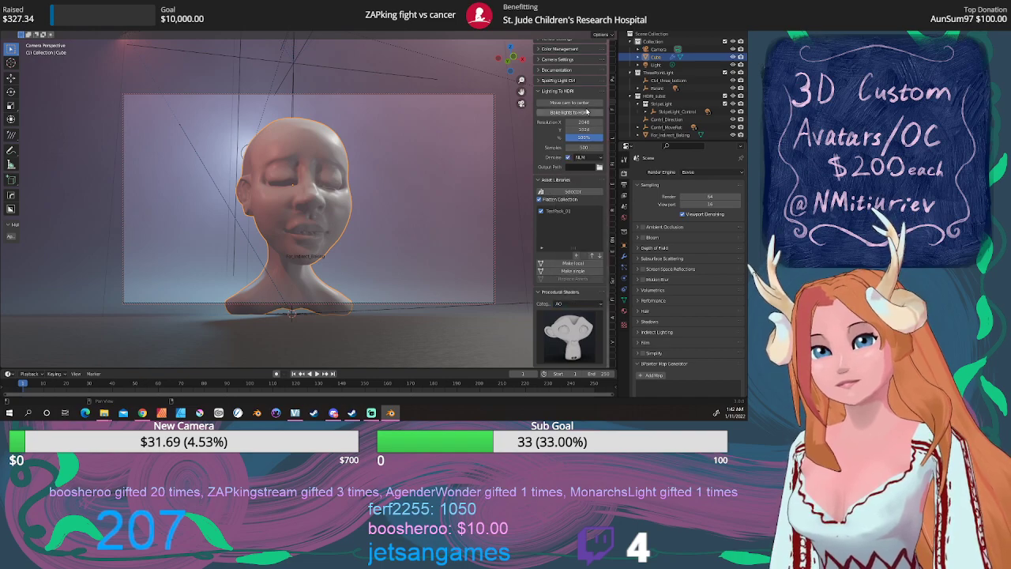
# Split off a second area above the rendered 3D viewport and turn it into a Shader Editor
pyautogui.moveTo(614, 30); pyautogui.dragTo(608, 192)
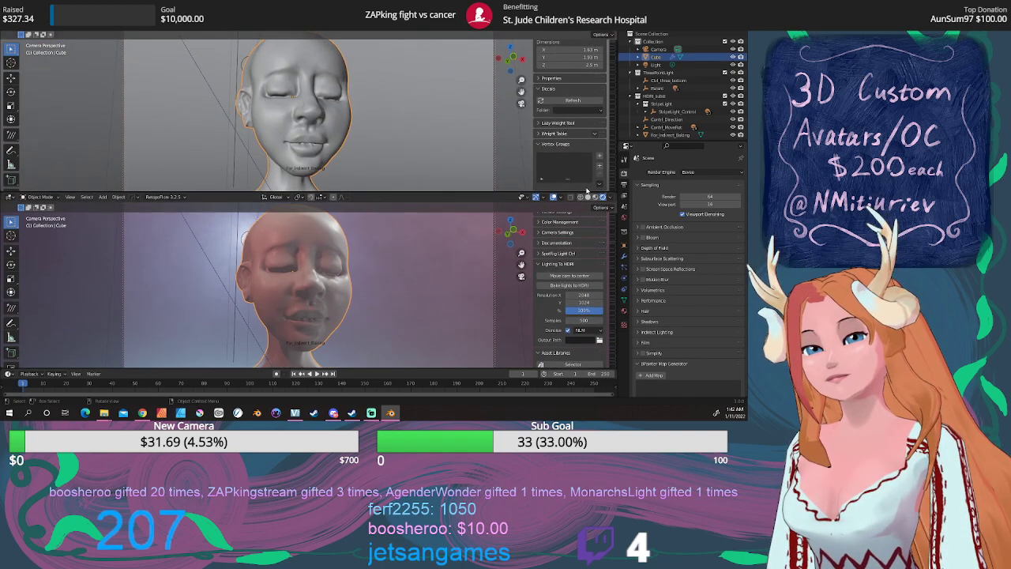
pyautogui.click(21, 35)
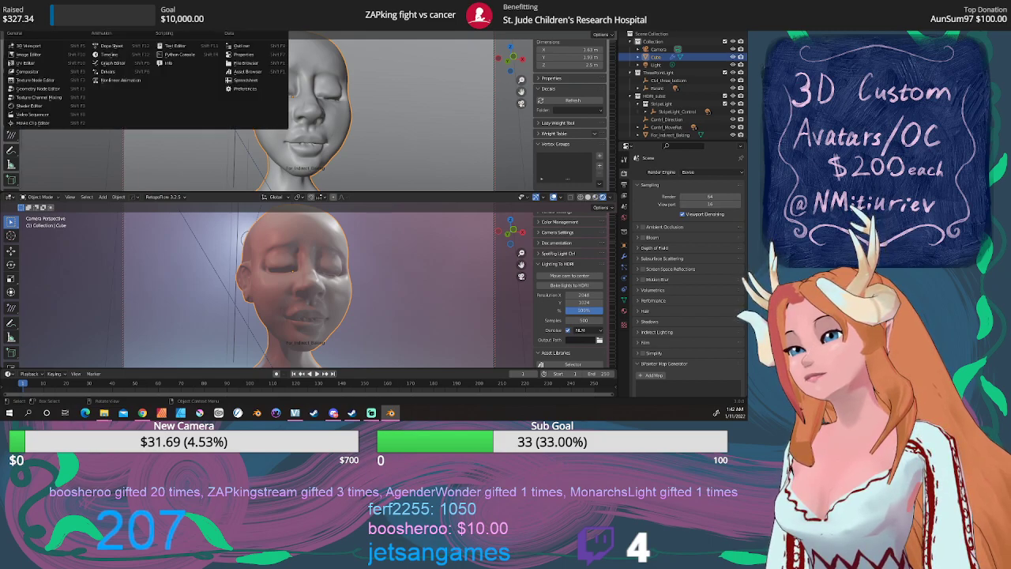
pyautogui.click(41, 106)
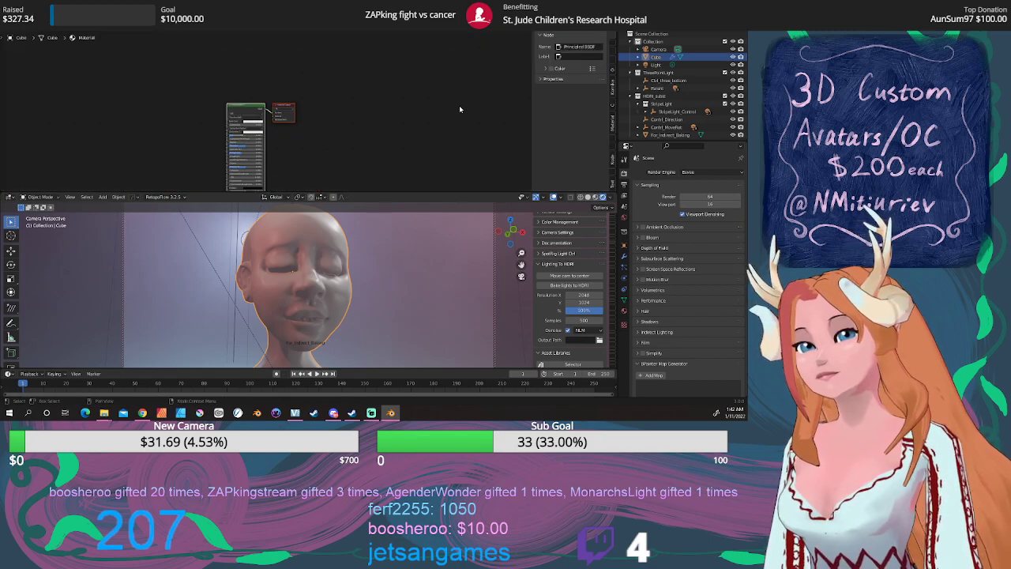
# Add the Mask_AO_Noise shader from Material_Nodes to the head's material and place it beside the Principled BSDF node
pyautogui.scroll(-4, 614, 184)
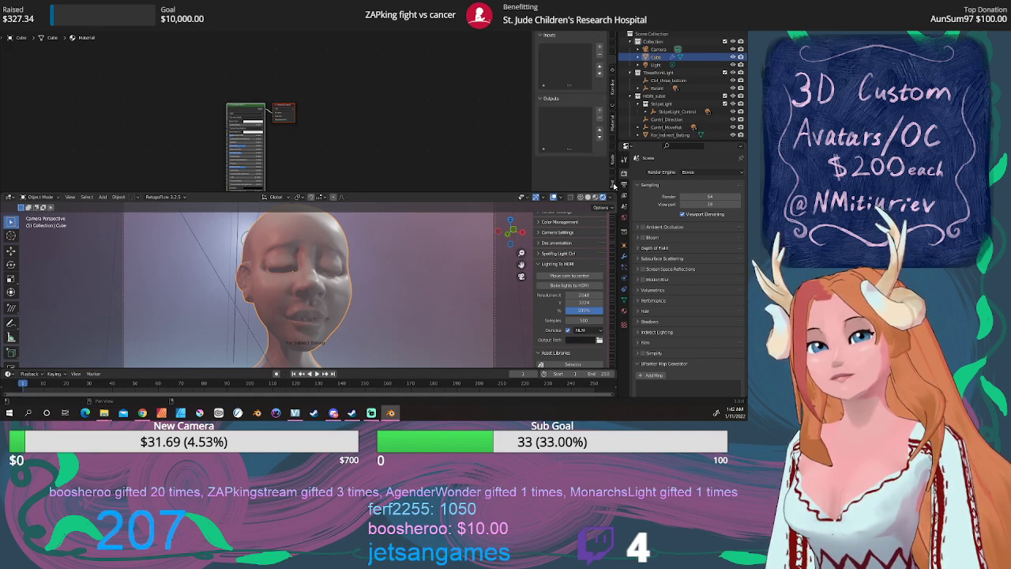
pyautogui.scroll(-1, 614, 185)
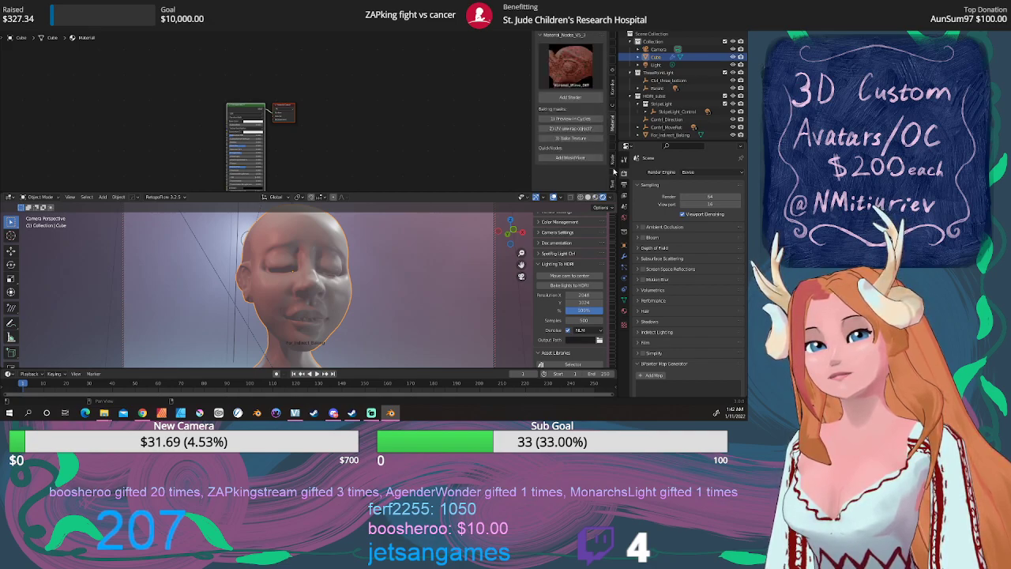
pyautogui.click(571, 72)
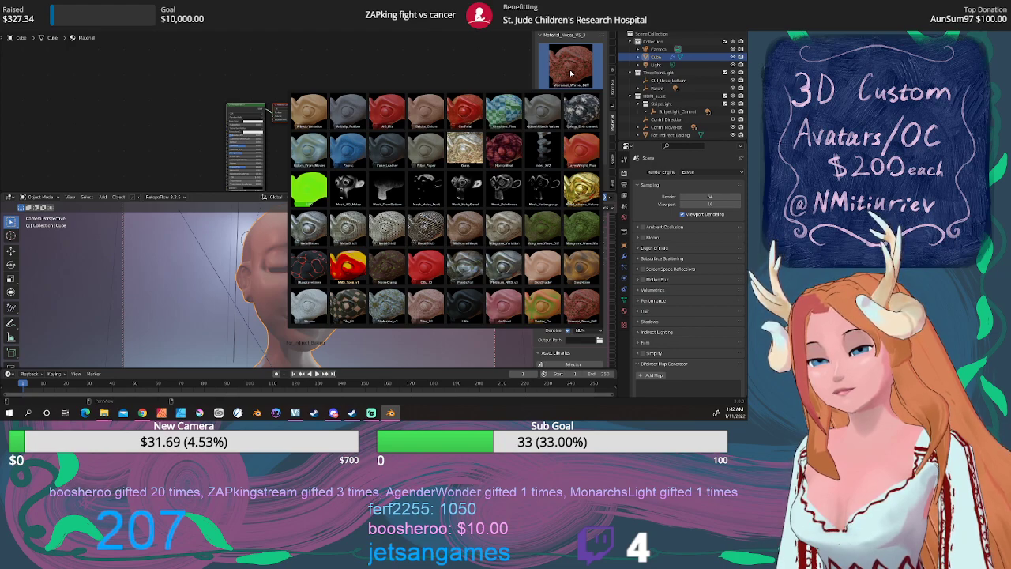
pyautogui.click(350, 190)
pyautogui.click(571, 96)
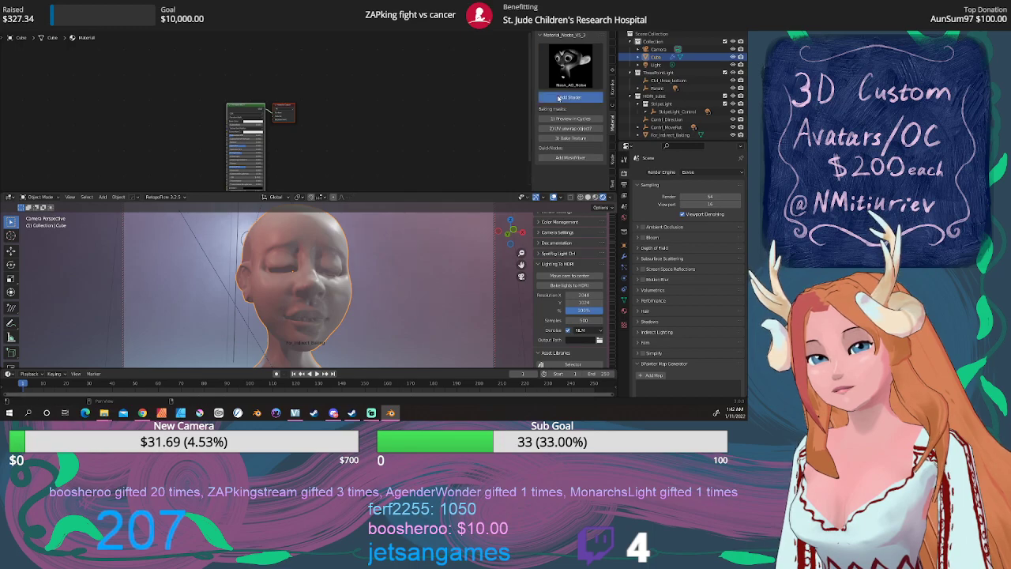
pyautogui.moveTo(455, 105); pyautogui.dragTo(393, 84, button='middle')
pyautogui.moveTo(393, 84); pyautogui.dragTo(223, 102)
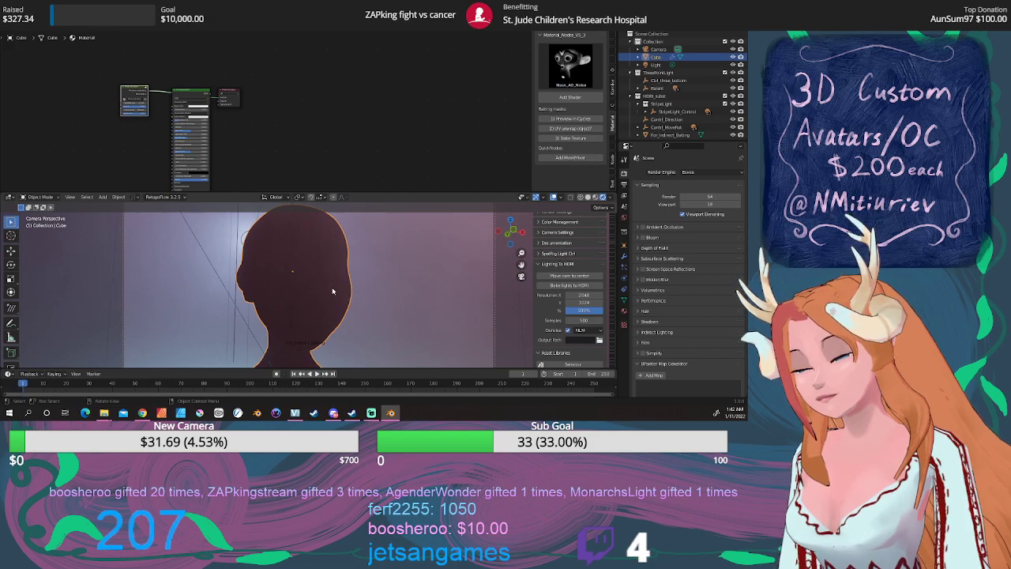
# Enlarge the 3D viewport at the node area's expense and set the render engine to Cycles
pyautogui.moveTo(357, 194); pyautogui.dragTo(353, 134)
pyautogui.scroll(5, 168, 87)
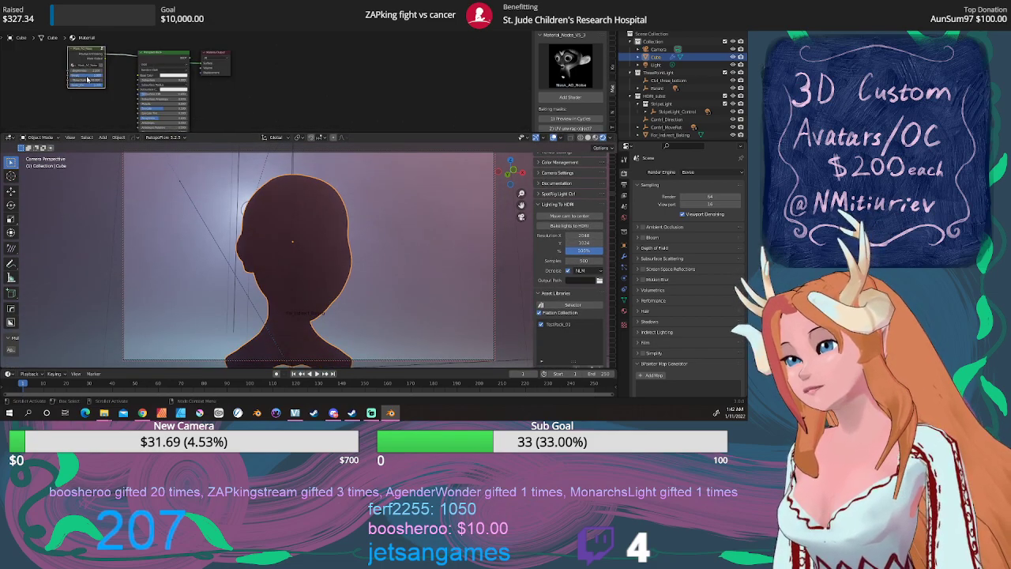
pyautogui.scroll(1, 238, 99)
pyautogui.moveTo(238, 99); pyautogui.dragTo(258, 83, button='middle')
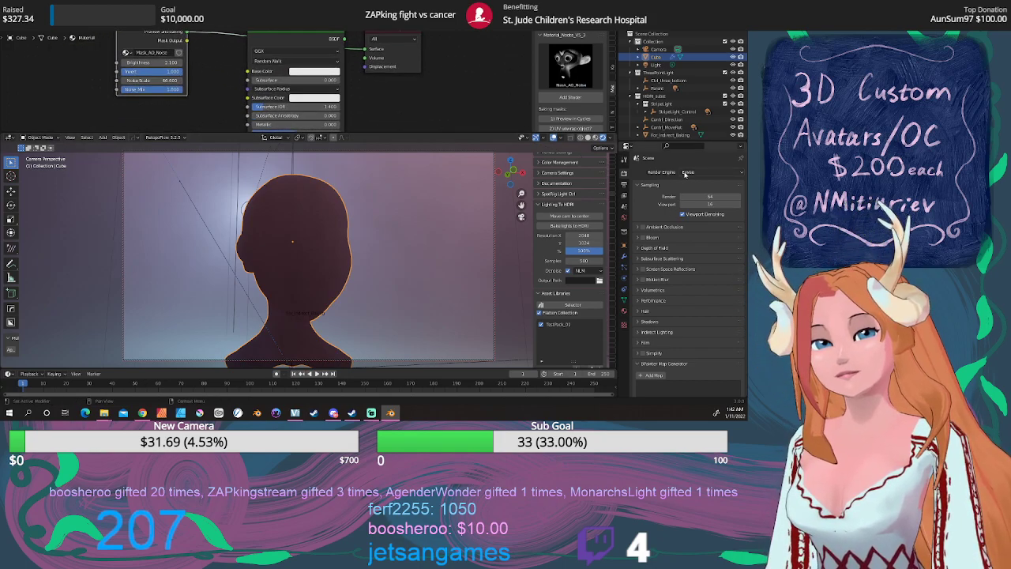
pyautogui.click(686, 174)
pyautogui.click(692, 198)
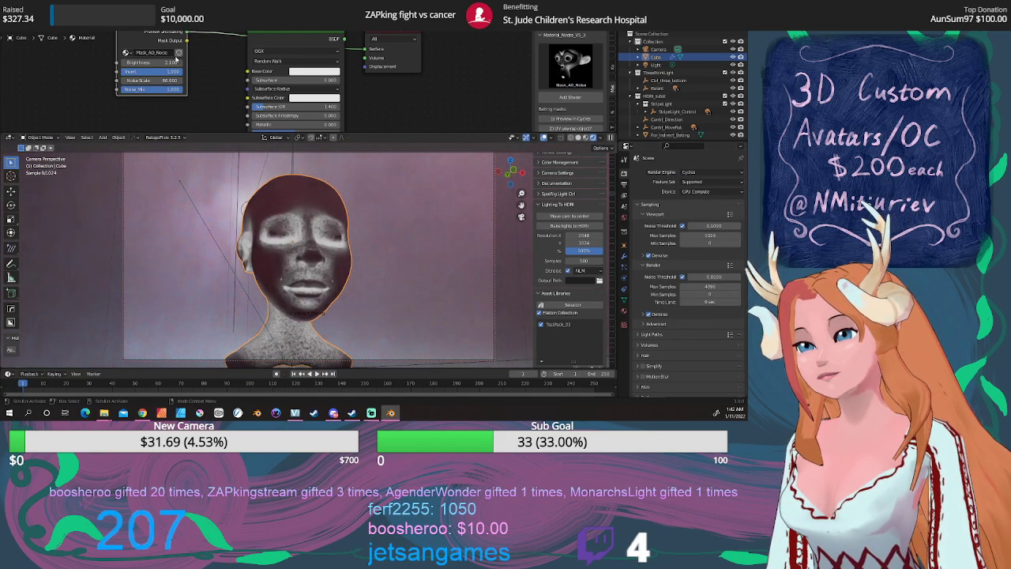
# Adjust the Mask_AO_Noise node's Brightness and compare the viewport with denoising off and on
pyautogui.moveTo(208, 67); pyautogui.dragTo(223, 75, button='middle')
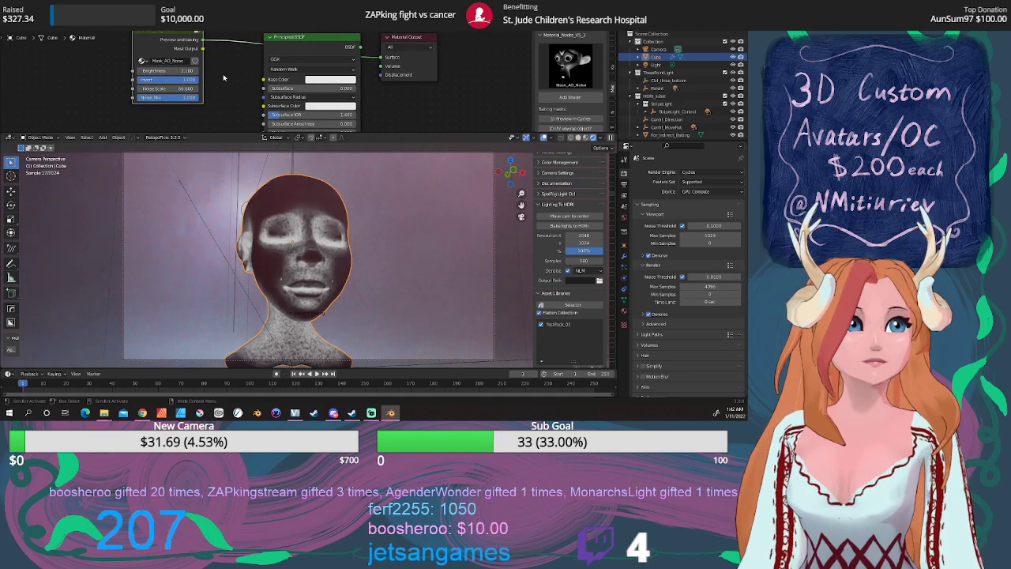
pyautogui.moveTo(210, 79); pyautogui.dragTo(226, 86, button='middle')
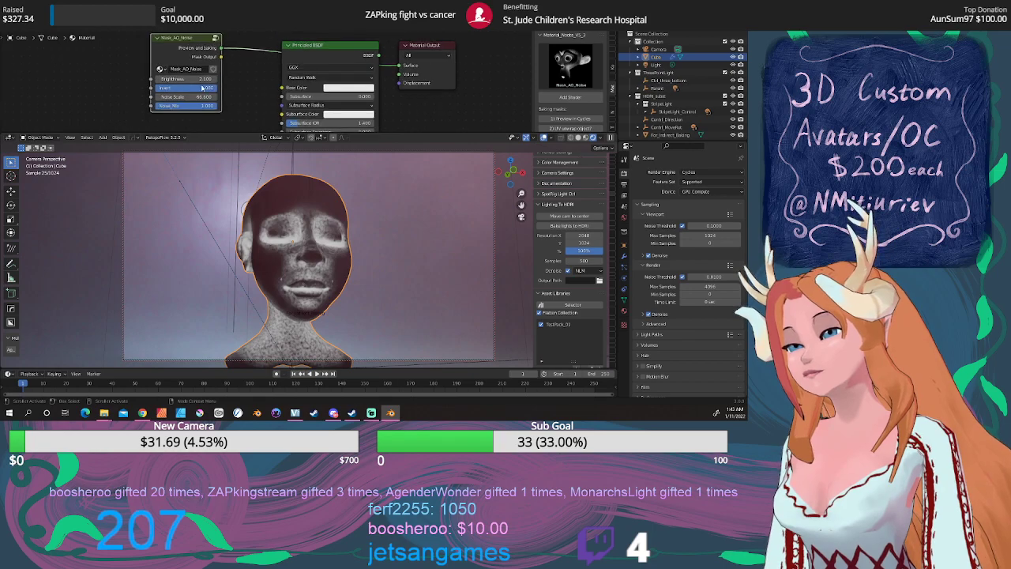
pyautogui.moveTo(193, 79); pyautogui.dragTo(245, 79)
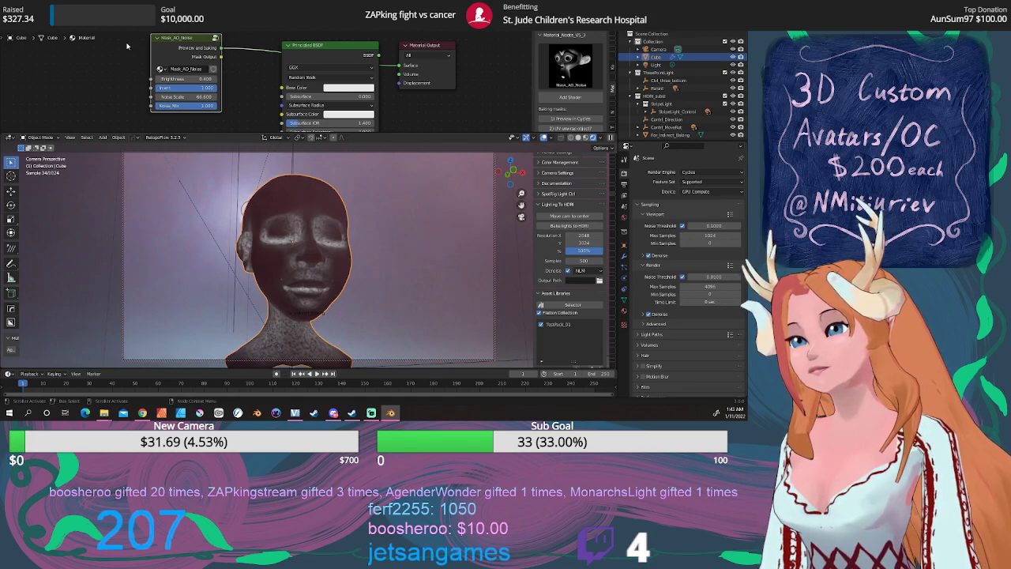
pyautogui.click(649, 256)
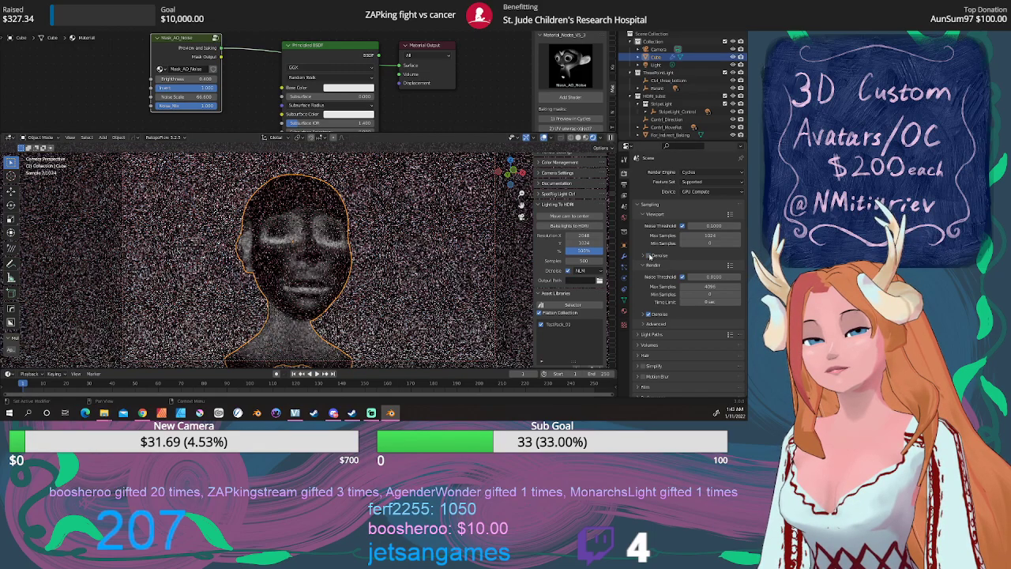
pyautogui.click(648, 256)
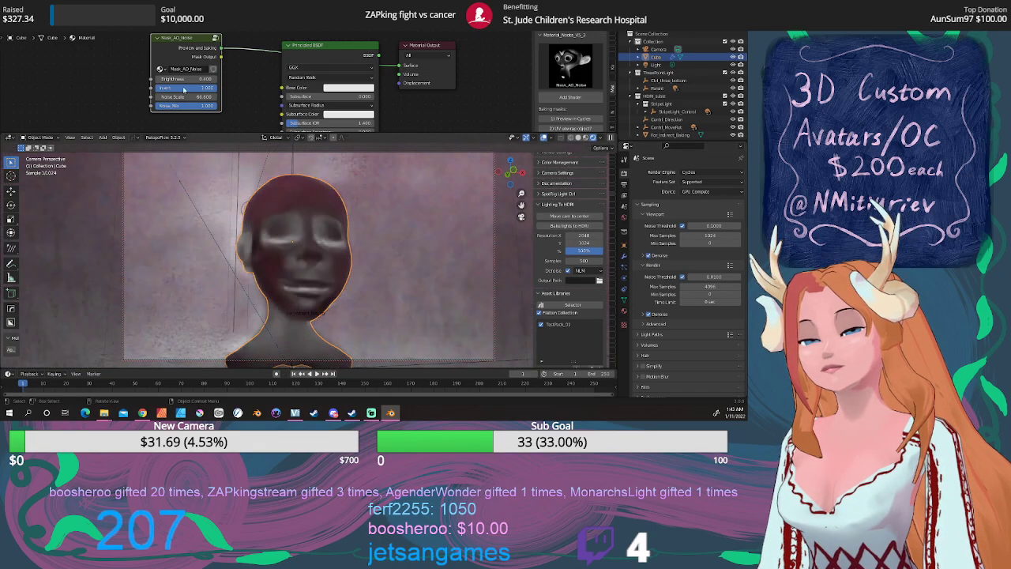
# Render the camera view of the head as a still image
pyautogui.click(50, 13)
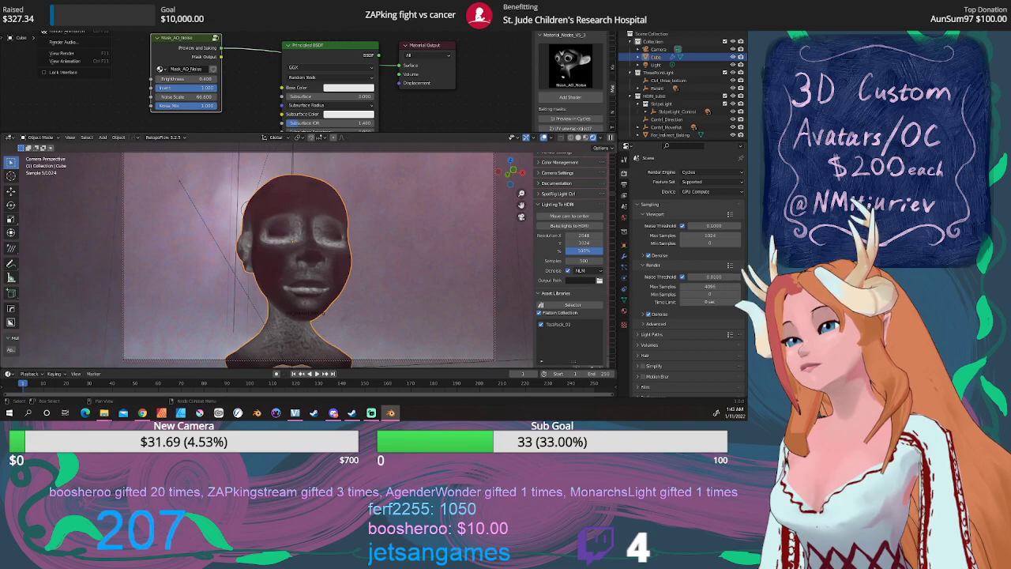
pyautogui.click(65, 33)
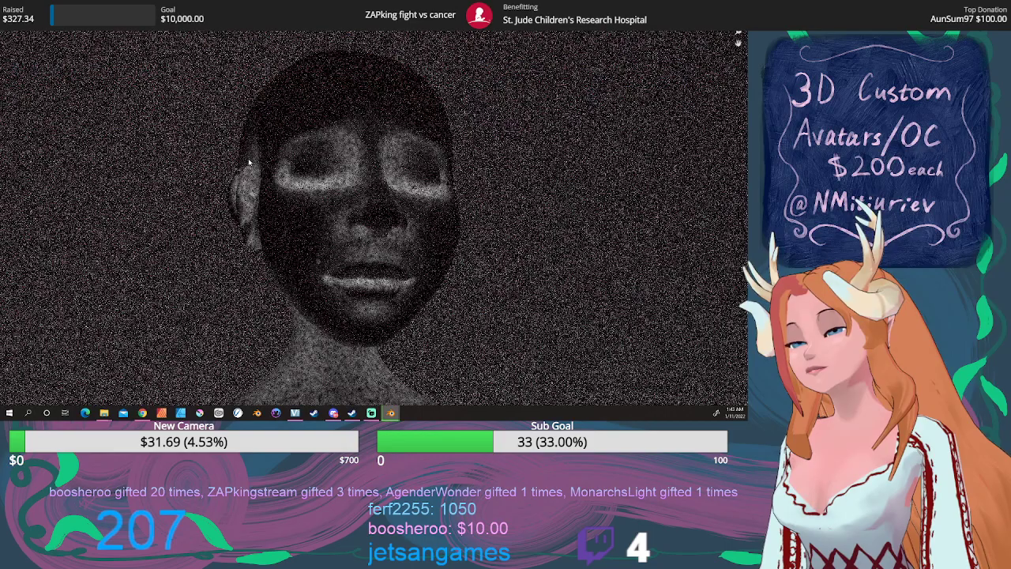
# Examine the mask's noise pattern on the head's face and neck in the render, then close the render window
pyautogui.scroll(-1, 249, 163)
pyautogui.scroll(6, 284, 189)
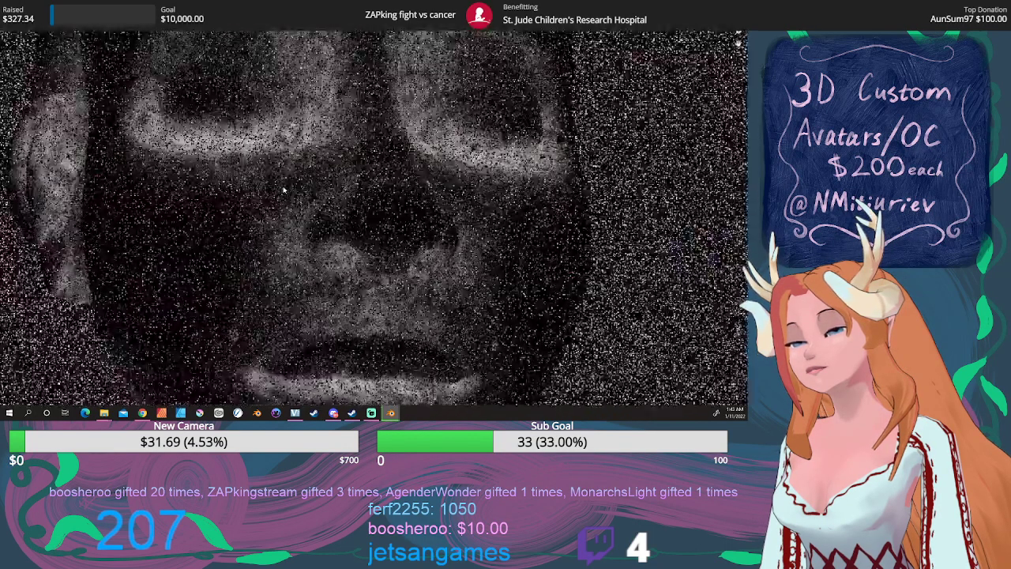
pyautogui.scroll(-5, 283, 189)
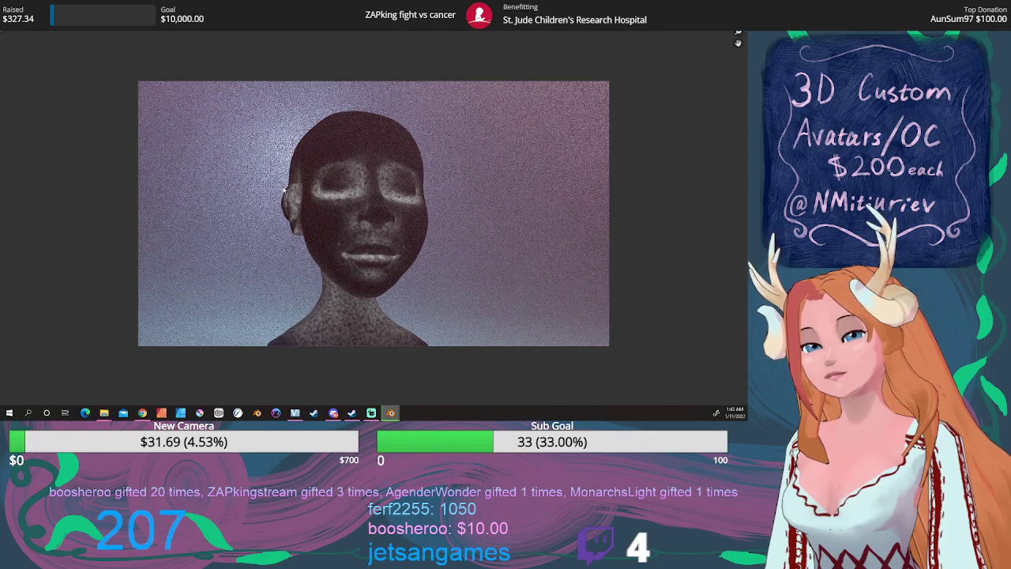
pyautogui.scroll(3, 298, 215)
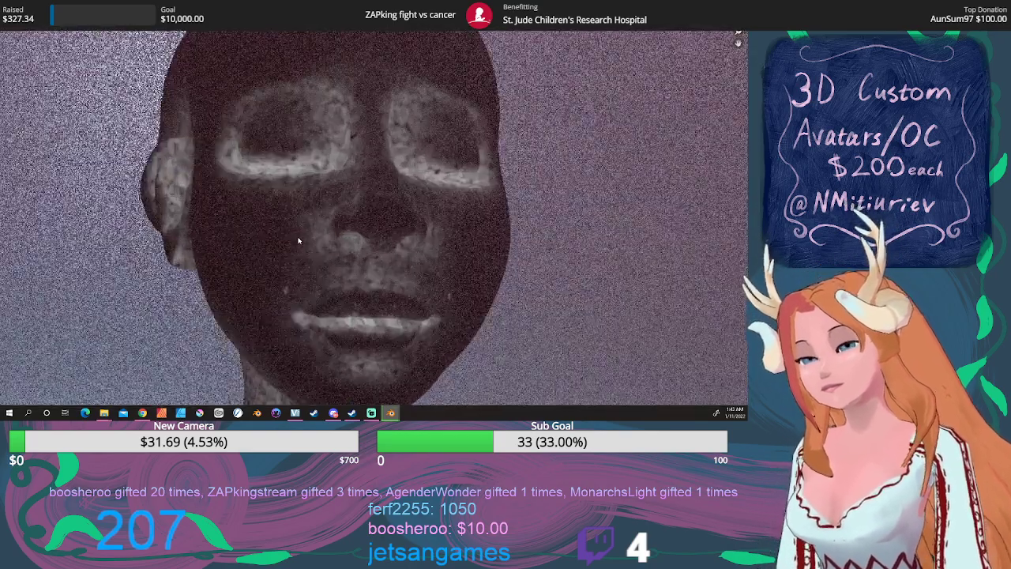
pyautogui.scroll(2, 273, 246)
pyautogui.scroll(-3, 269, 252)
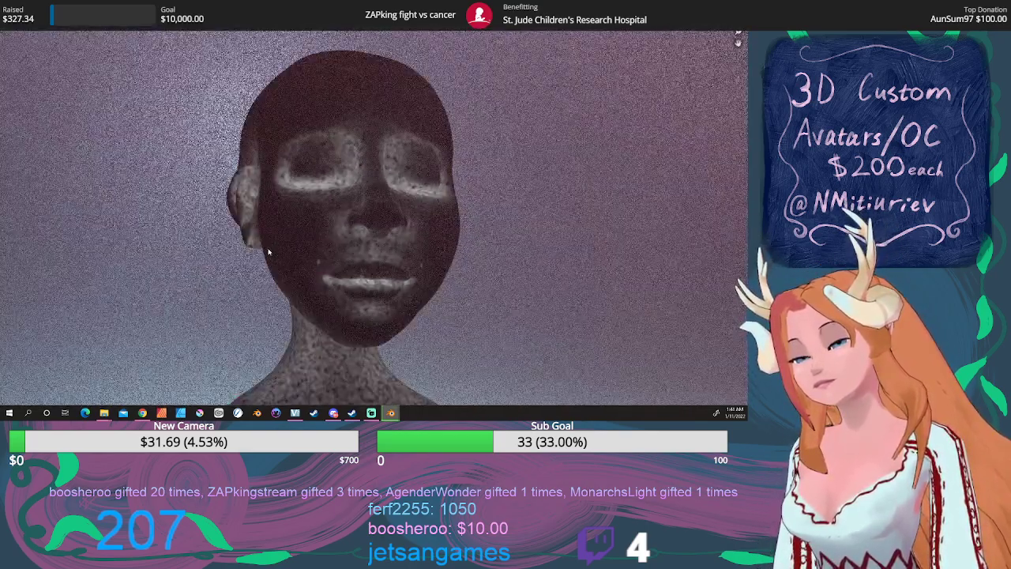
pyautogui.scroll(-2, 268, 252)
pyautogui.scroll(2, 269, 252)
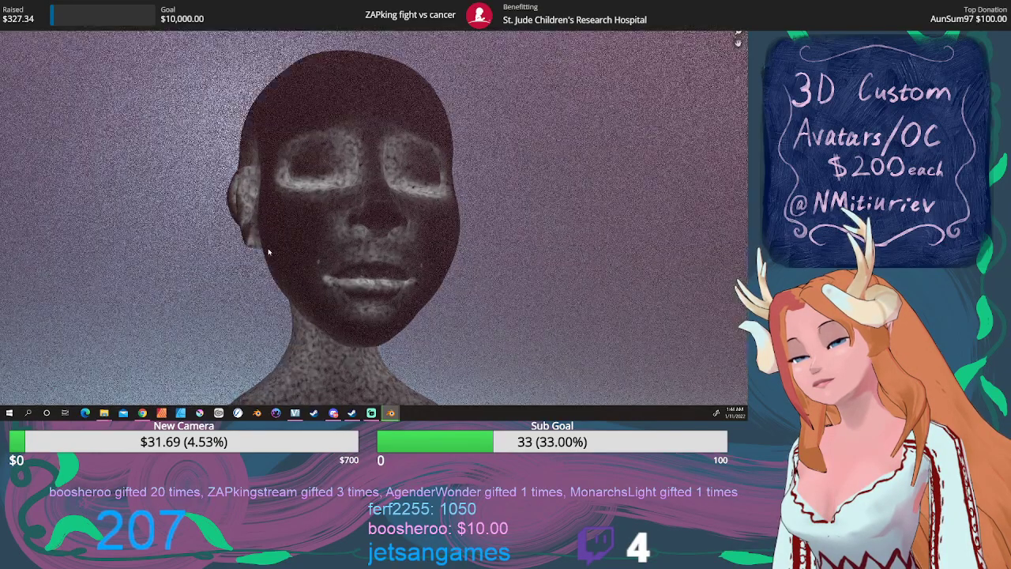
pyautogui.scroll(1, 281, 254)
pyautogui.scroll(-4, 297, 256)
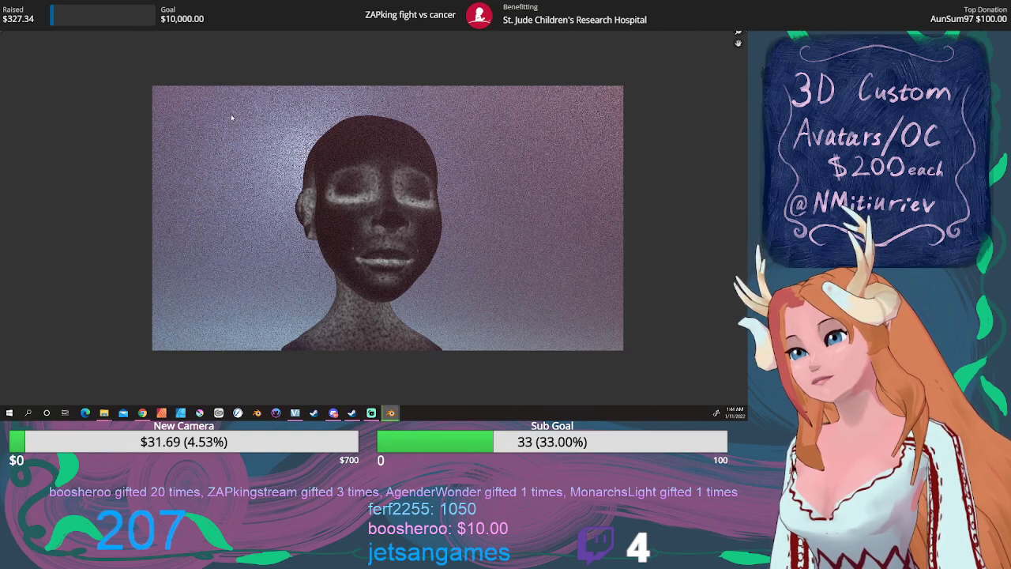
pyautogui.scroll(-2, 266, 237)
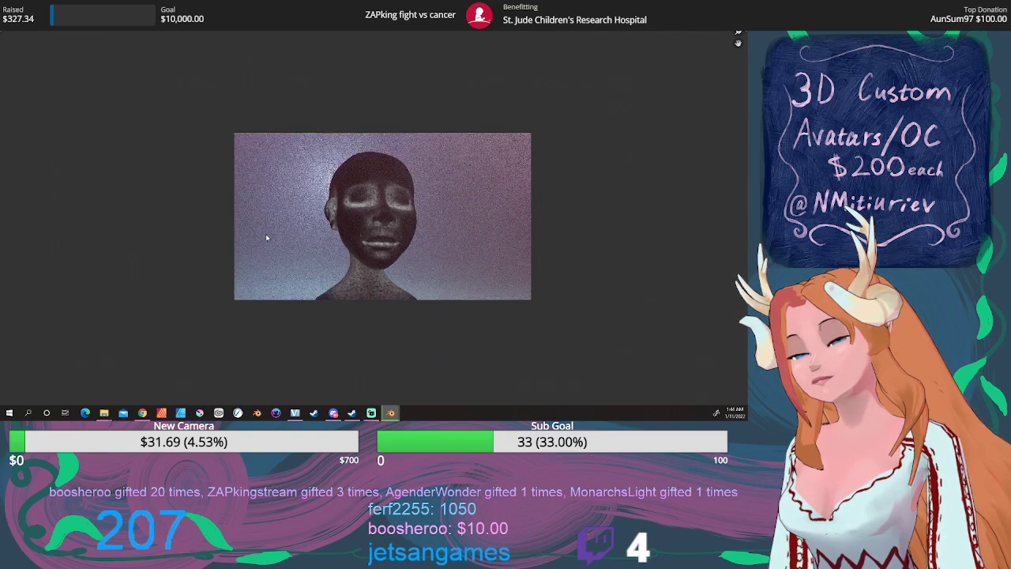
pyautogui.scroll(3, 276, 232)
pyautogui.moveTo(276, 232); pyautogui.dragTo(253, 222, button='middle')
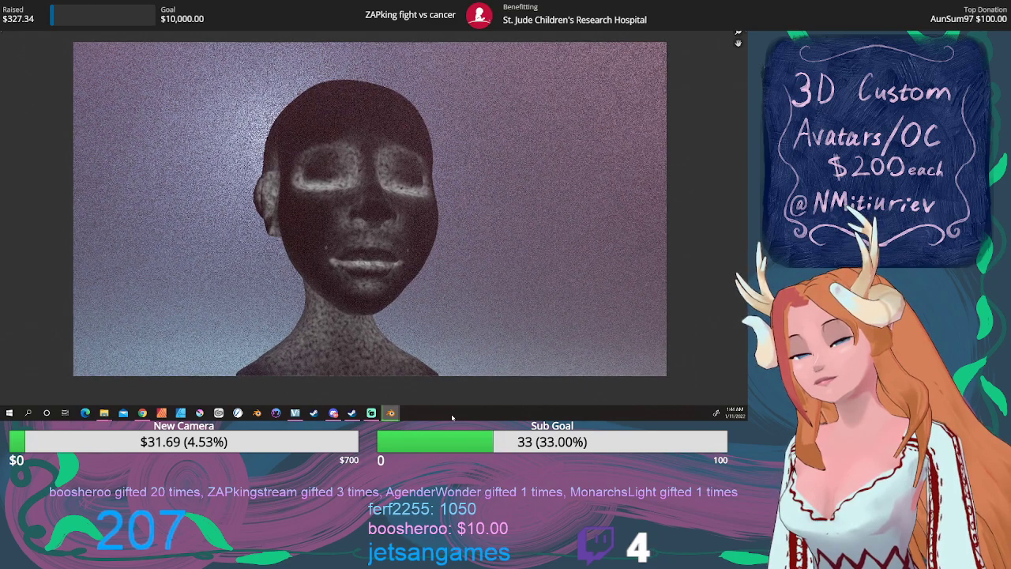
pyautogui.moveTo(390, 412)
pyautogui.moveTo(411, 262); pyautogui.dragTo(420, 265, button='middle')
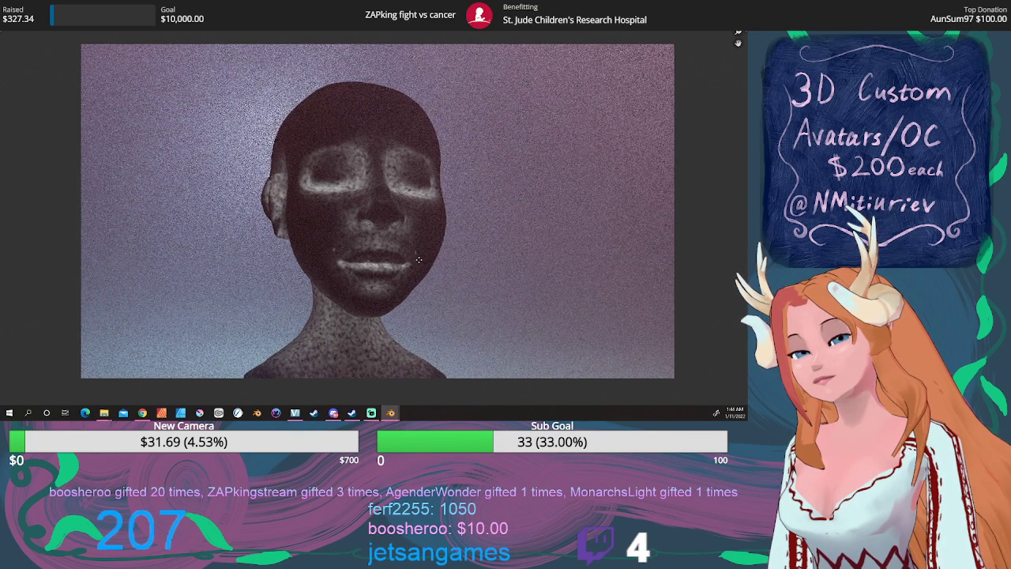
pyautogui.press('Escape')
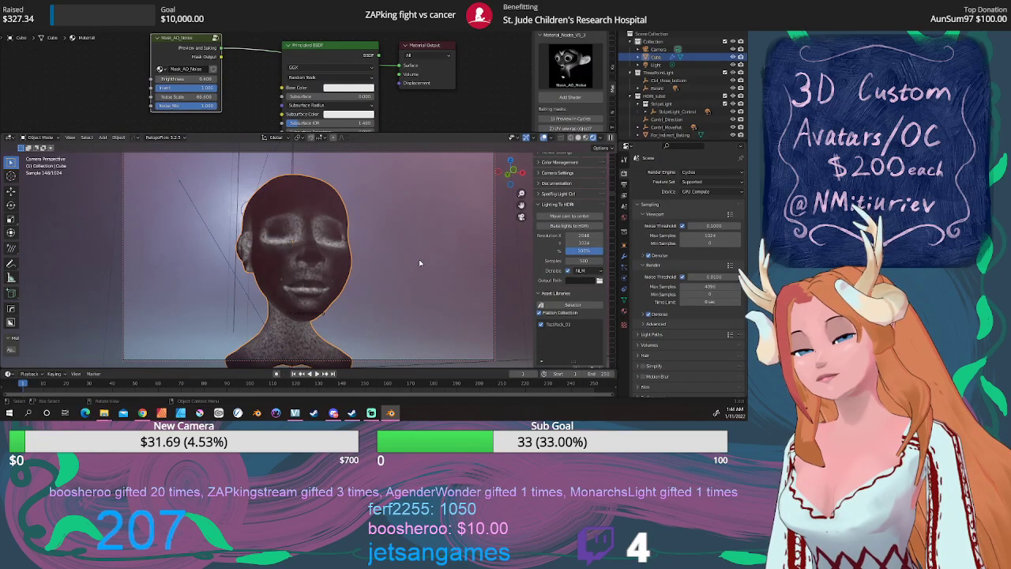
# Turn off viewport denoising in Cycles and switch the render engine to Eevee
pyautogui.click(647, 256)
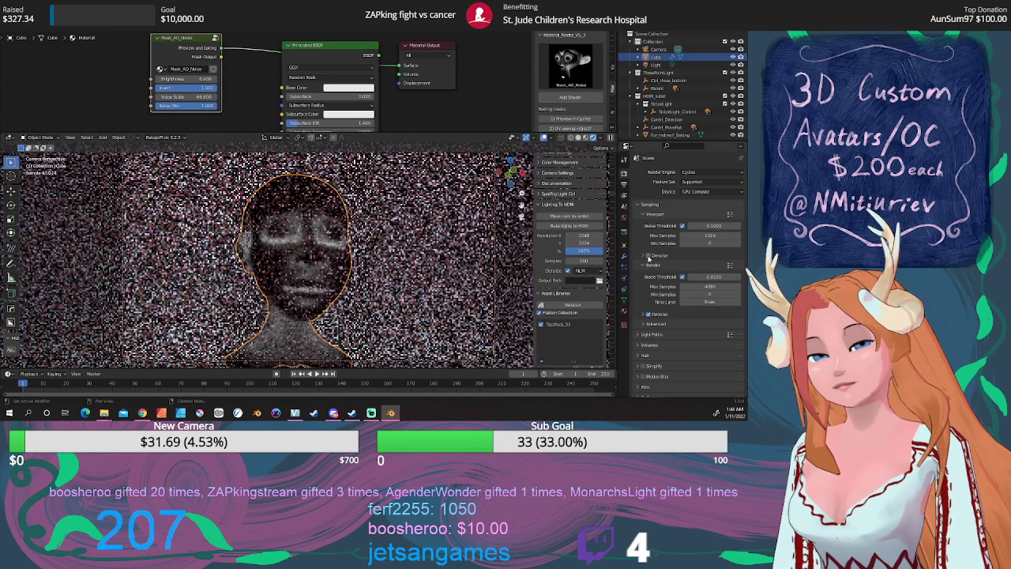
pyautogui.click(692, 173)
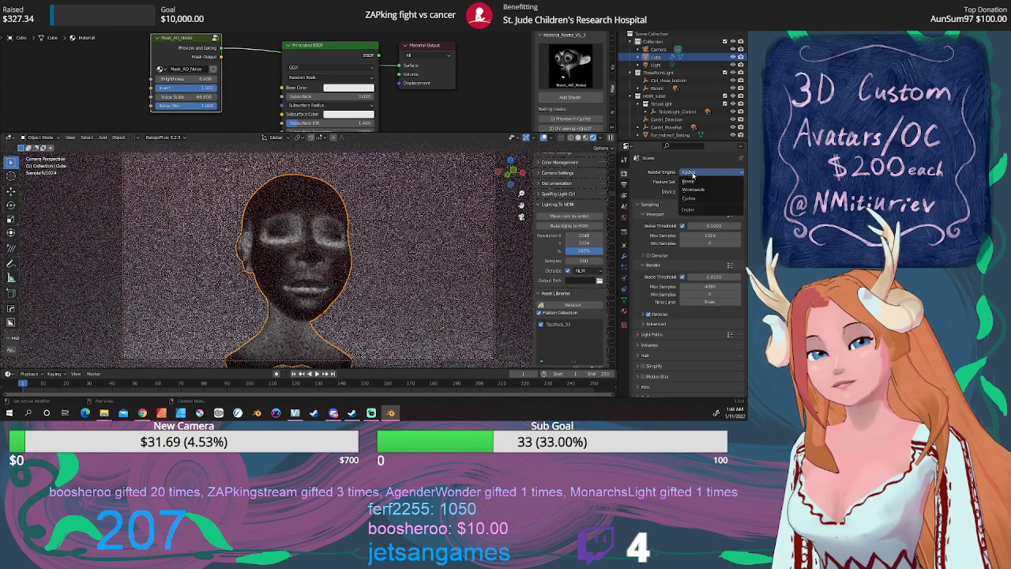
pyautogui.click(689, 181)
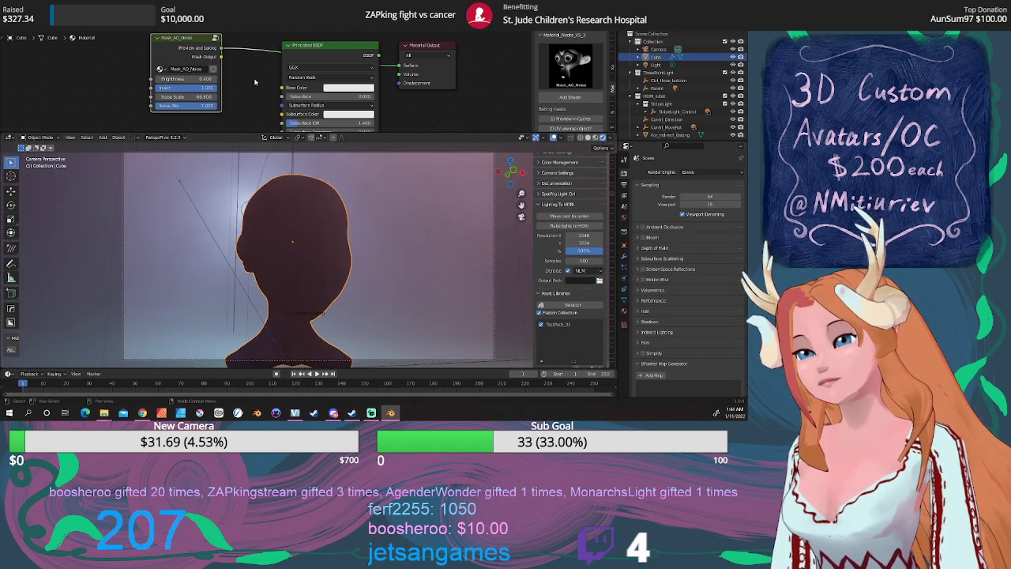
# Add the Bricks_Colors shader to the head's material, place it before the Principled BSDF and link its first output to Base Color
pyautogui.click(563, 71)
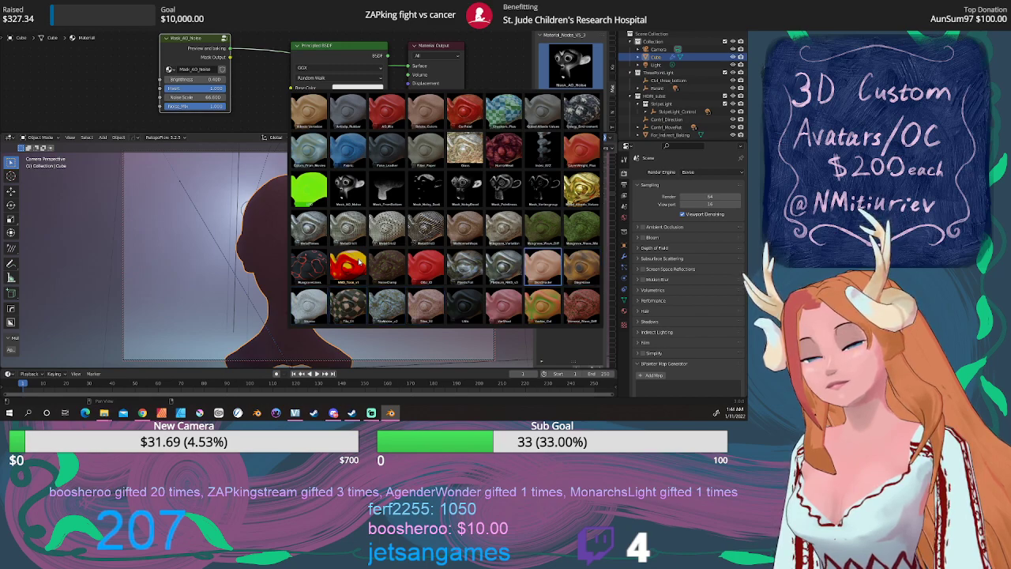
pyautogui.scroll(3, 359, 262)
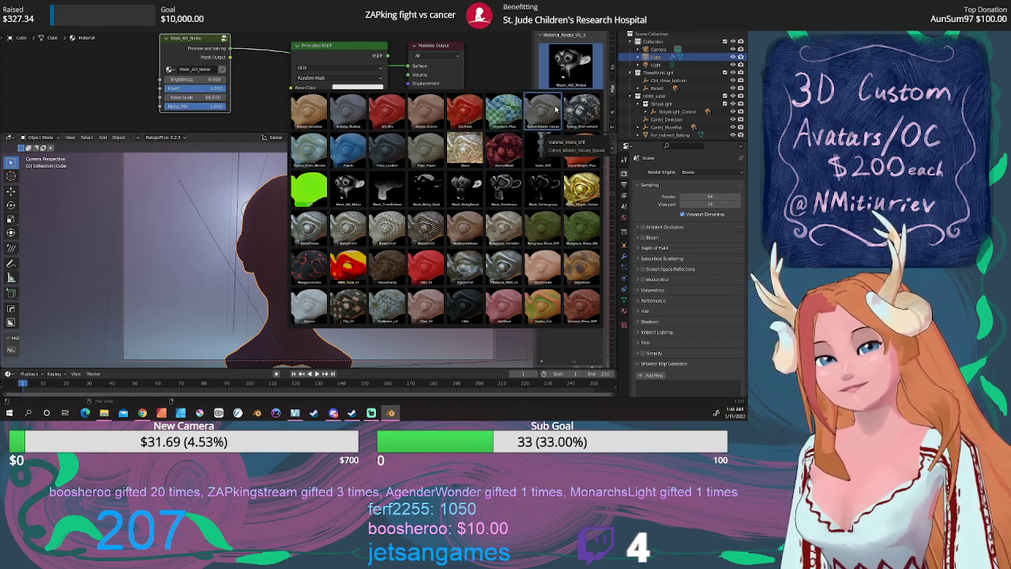
pyautogui.click(437, 108)
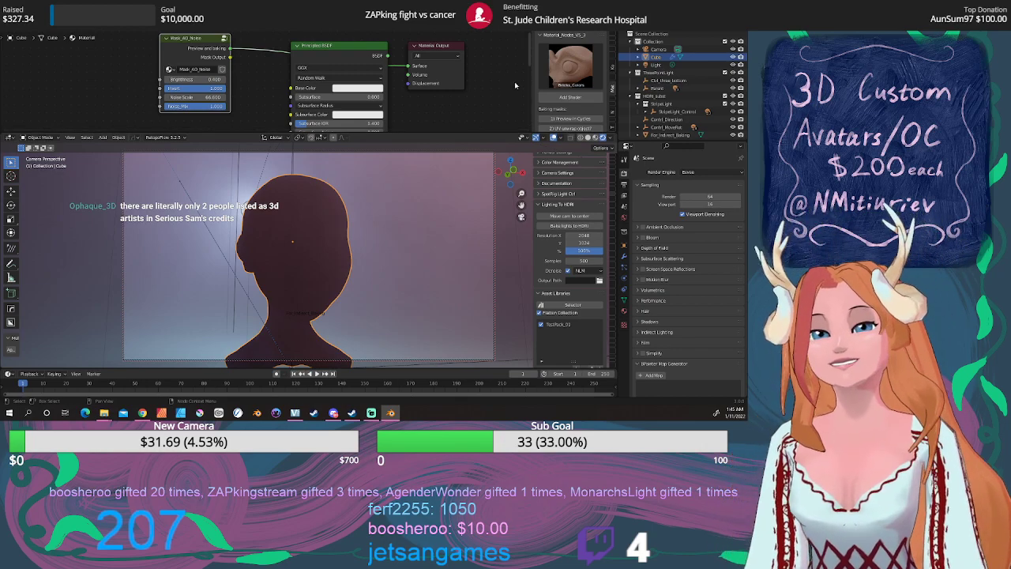
pyautogui.click(568, 99)
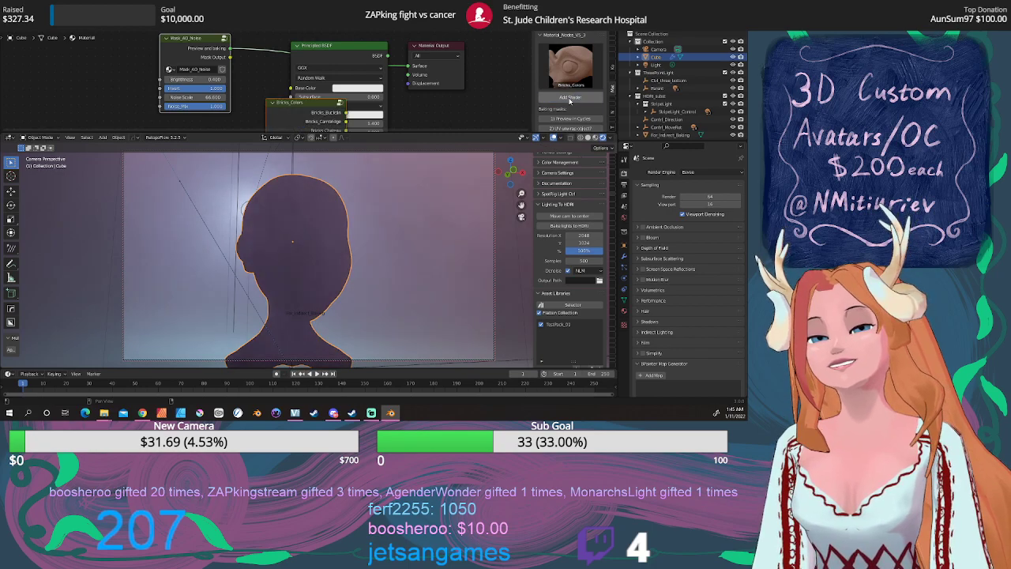
pyautogui.scroll(-3, 293, 99)
pyautogui.moveTo(289, 100)
pyautogui.mouseDown()
pyautogui.moveTo(190, 56)
pyautogui.moveTo(370, 73)
pyautogui.moveTo(287, 87)
pyautogui.mouseUp()
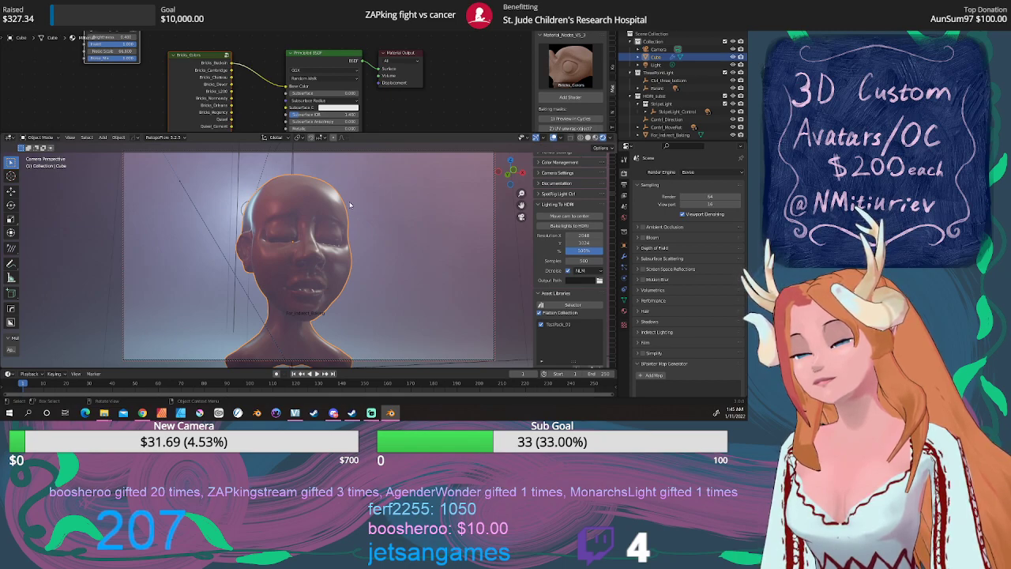
pyautogui.click(612, 164)
pyautogui.scroll(-5, 614, 163)
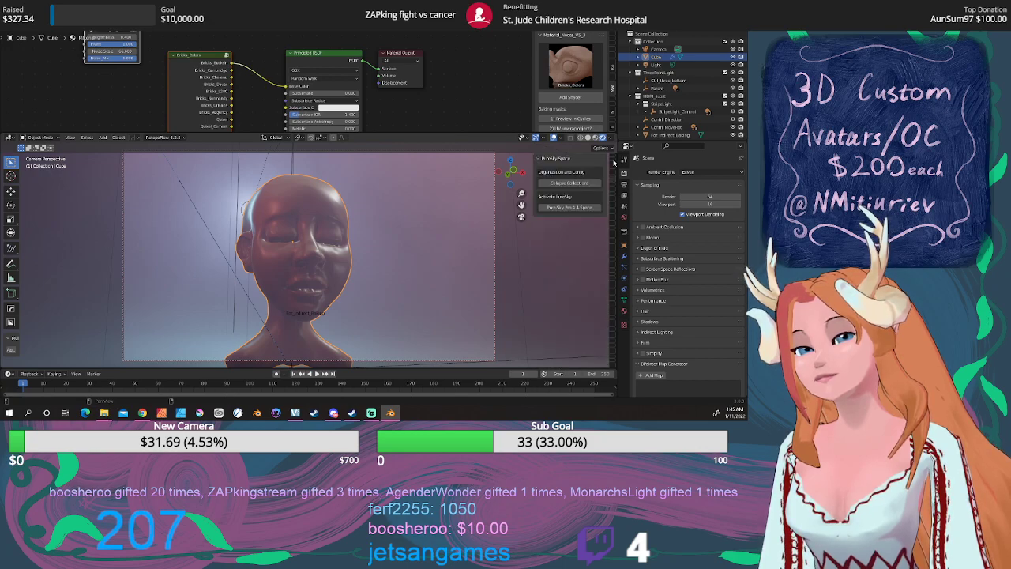
pyautogui.scroll(-1, 614, 163)
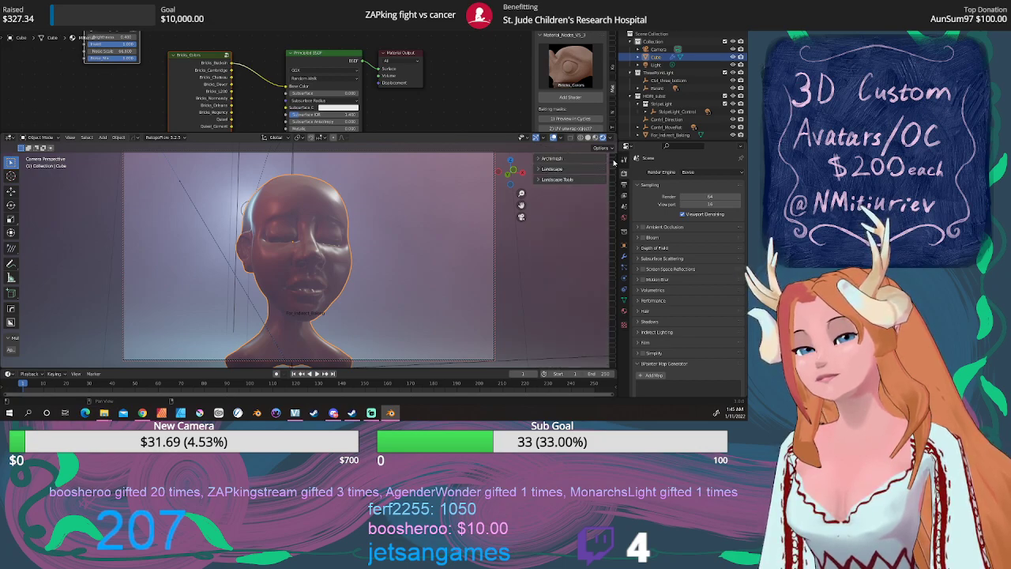
# Link the Bricks_Cambridge output to the Principled BSDF's Base Color and check the colour on the head
pyautogui.moveTo(247, 88); pyautogui.dragTo(266, 68, button='middle')
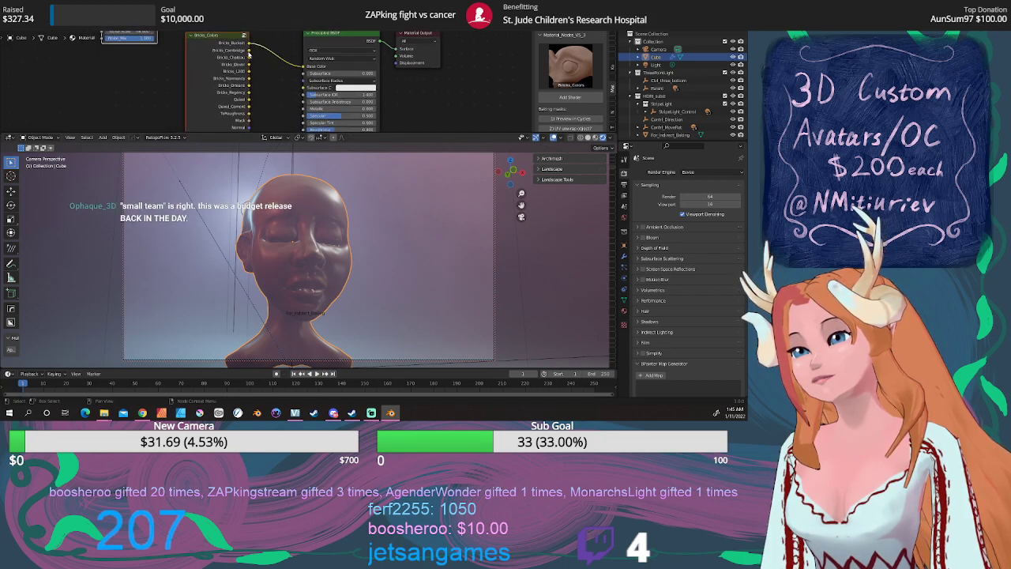
pyautogui.moveTo(250, 51); pyautogui.dragTo(302, 69)
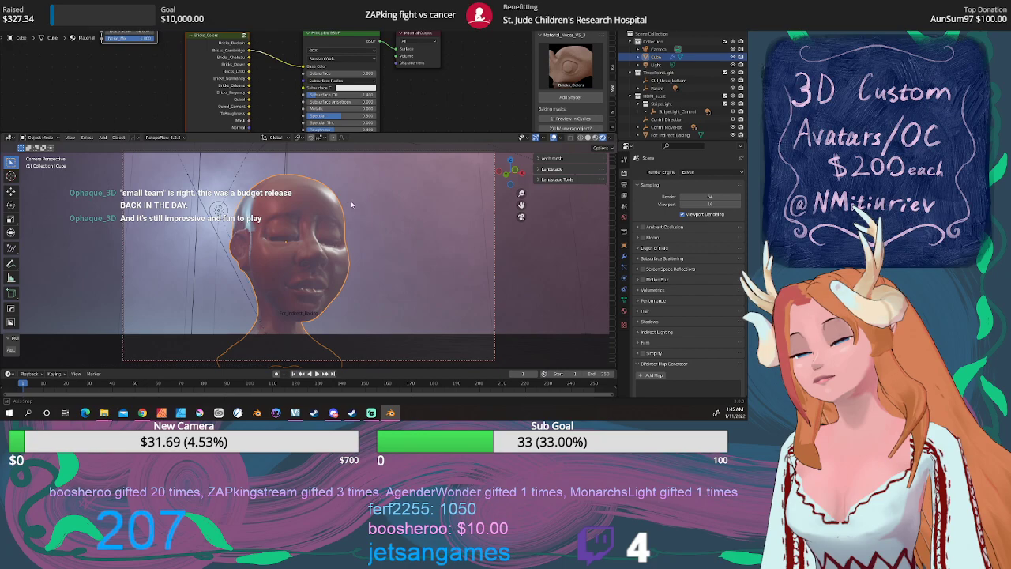
pyautogui.moveTo(352, 205); pyautogui.dragTo(330, 202, button='middle')
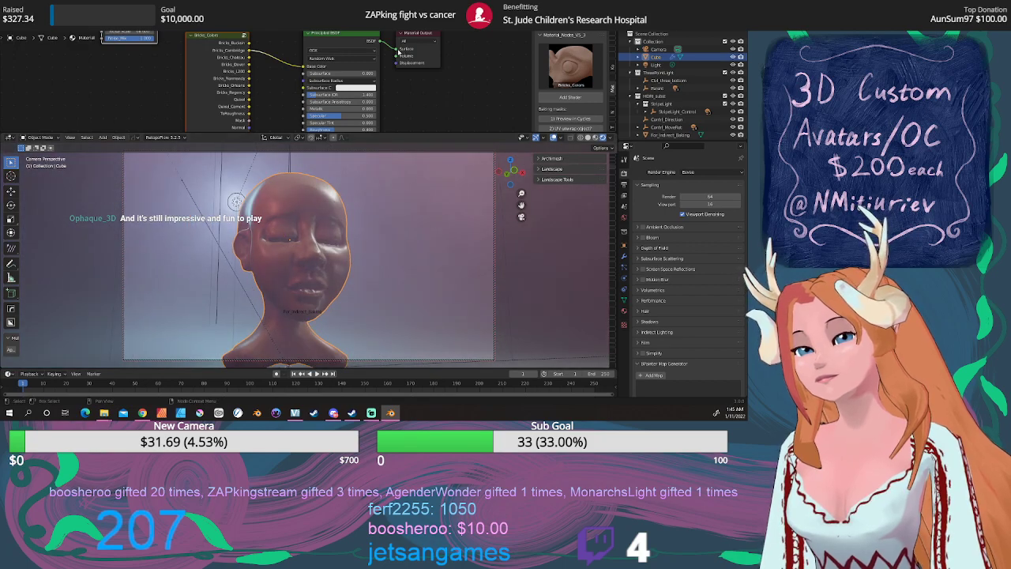
# Add the Colors_Environment shader, place it below the Material Output node and preview its first output through Surface
pyautogui.click(570, 67)
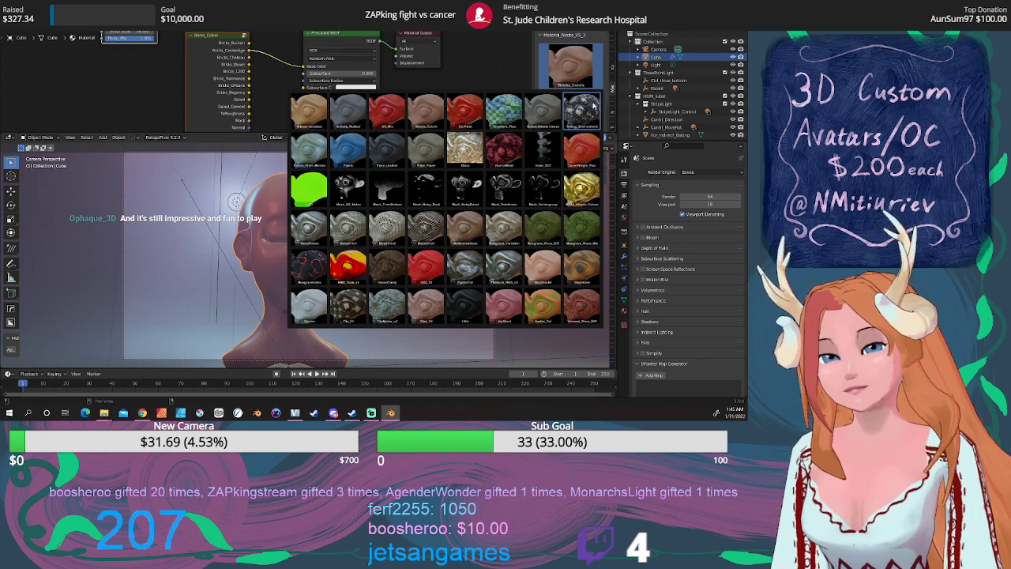
pyautogui.click(595, 105)
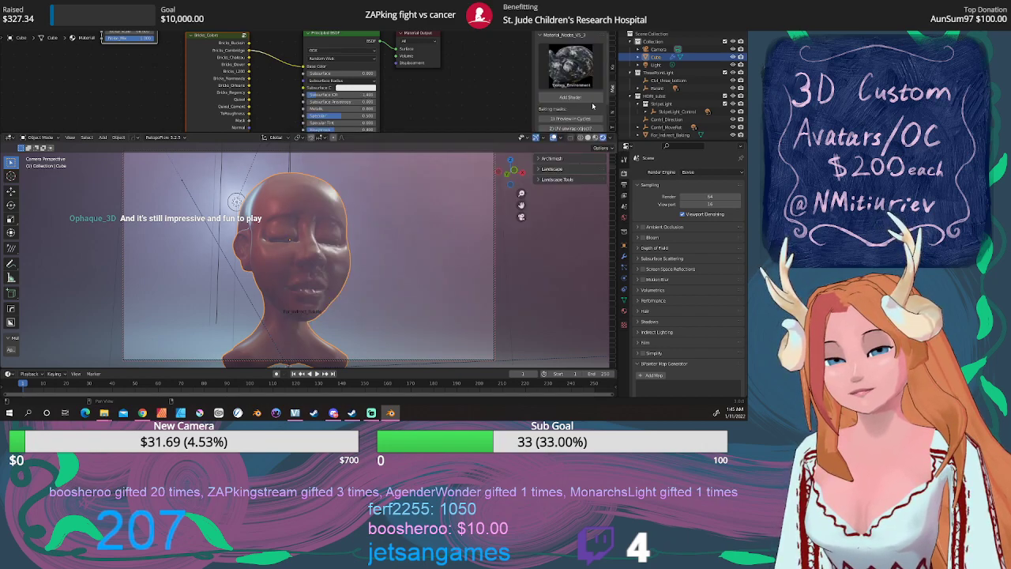
pyautogui.click(571, 97)
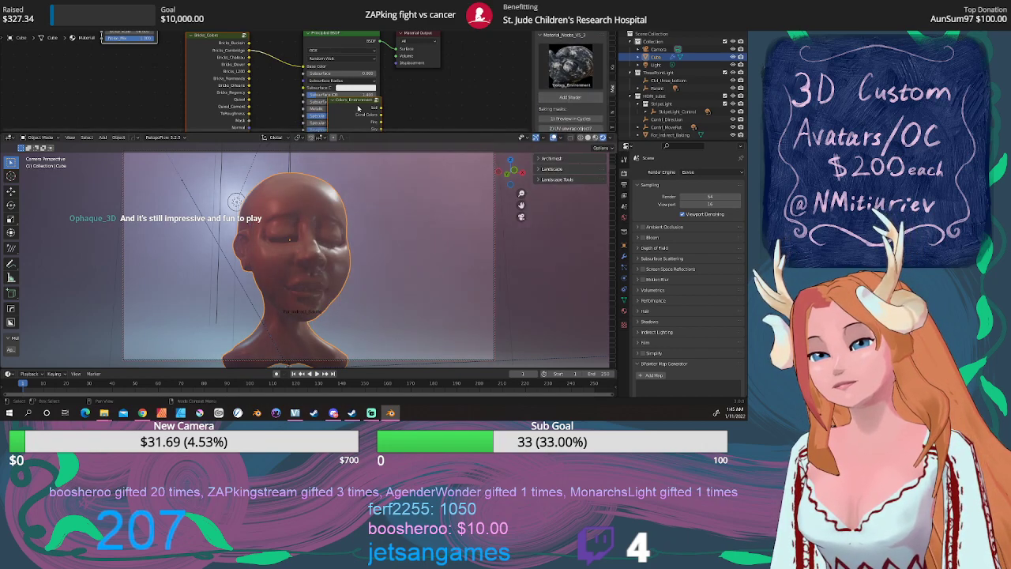
pyautogui.moveTo(357, 109)
pyautogui.mouseDown()
pyautogui.moveTo(412, 87)
pyautogui.moveTo(397, 50)
pyautogui.mouseUp()
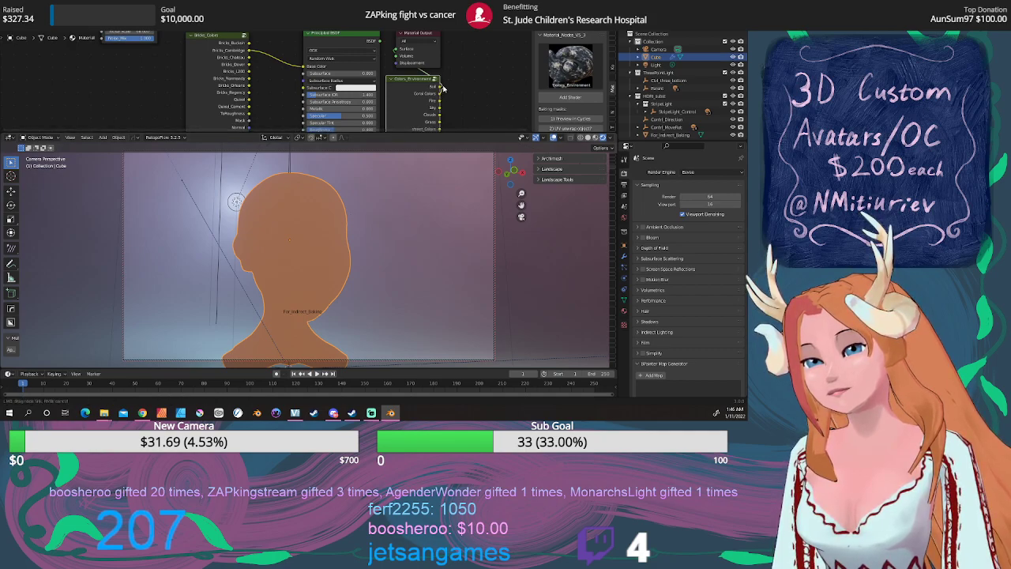
pyautogui.moveTo(442, 87); pyautogui.dragTo(399, 50)
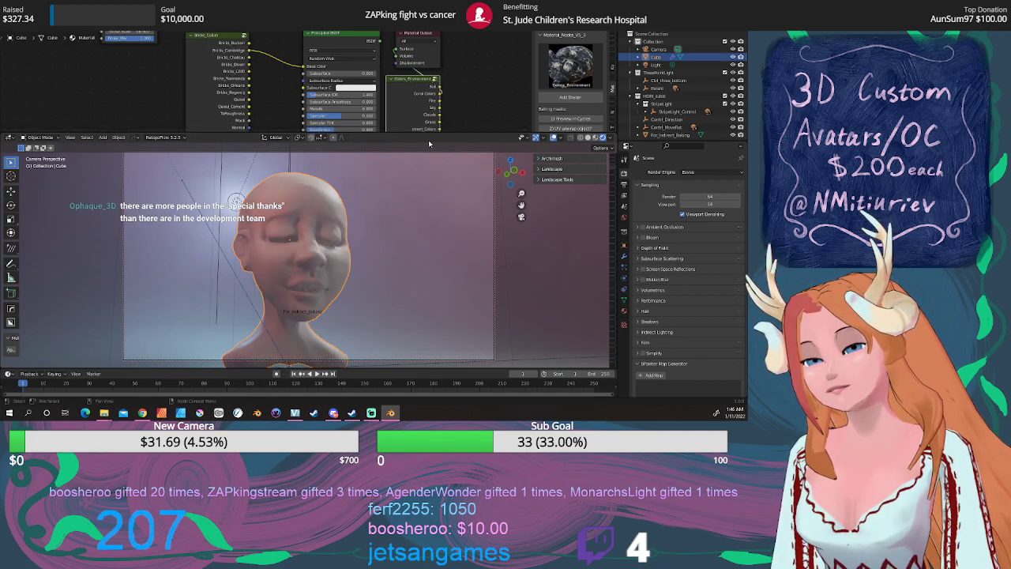
# Preview further Colors_Environment colour outputs on the head, ending with Sky linked to the Material Output's Surface
pyautogui.keyDown('ctrl'); pyautogui.keyDown('shift'); pyautogui.click(442, 109); pyautogui.keyUp('shift'); pyautogui.keyUp('ctrl')
pyautogui.keyDown('ctrl'); pyautogui.keyDown('shift'); pyautogui.click(440, 104); pyautogui.keyUp('shift'); pyautogui.keyUp('ctrl')
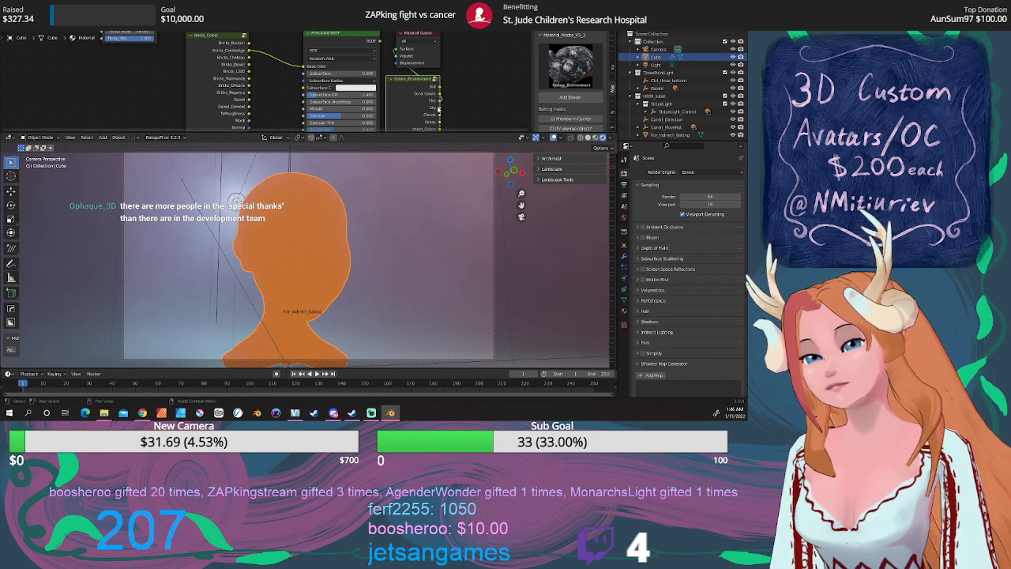
pyautogui.moveTo(441, 106); pyautogui.dragTo(397, 50)
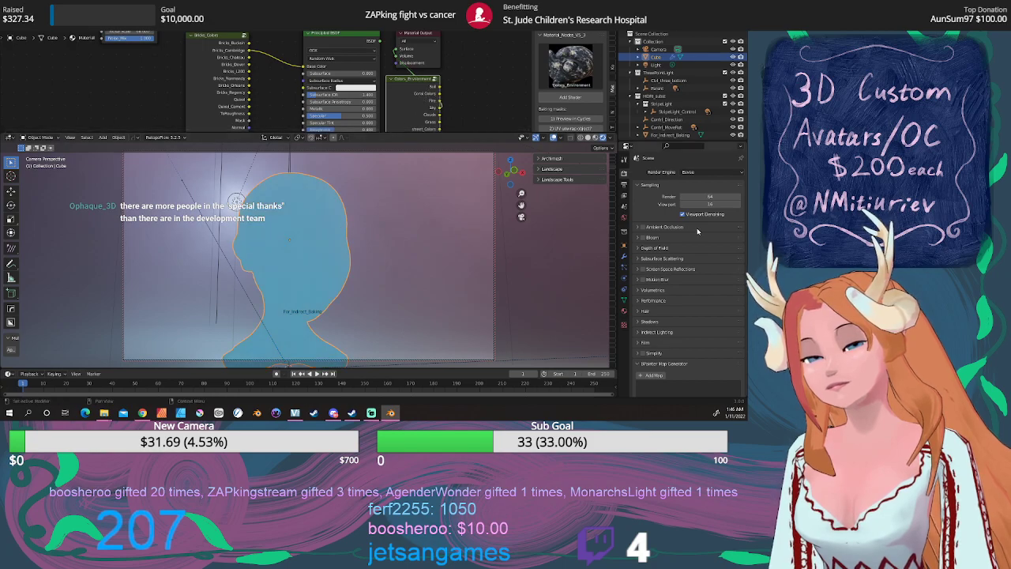
# Toggle the Multires modifier's viewport display off and on to compare the base mesh with the sculpted head
pyautogui.click(625, 301)
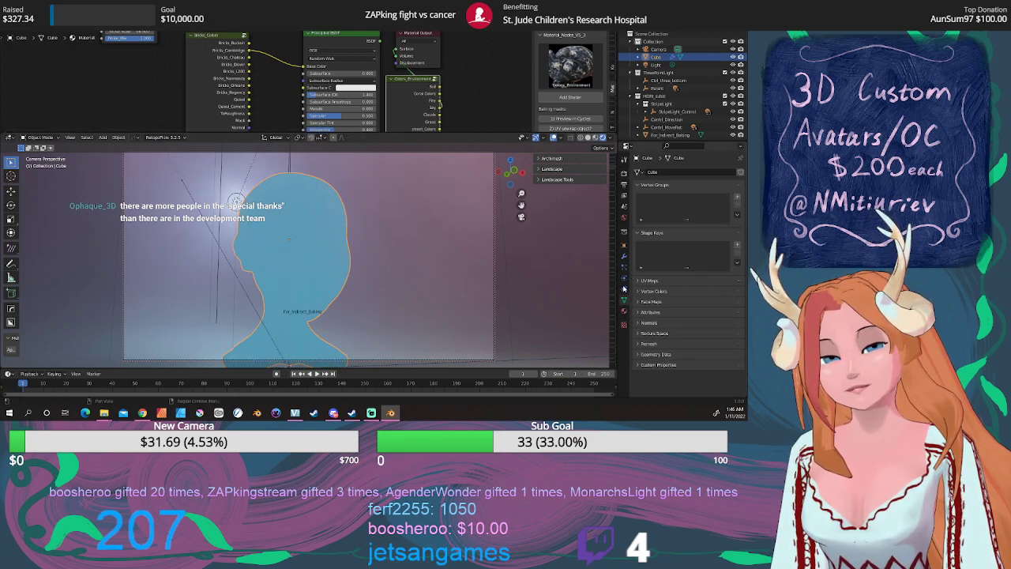
pyautogui.click(624, 256)
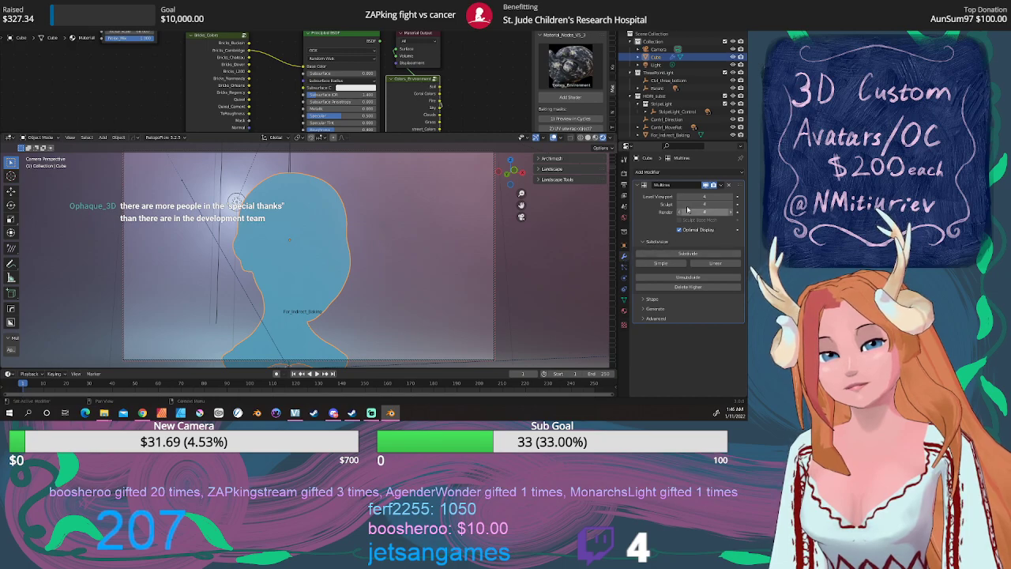
pyautogui.click(706, 185)
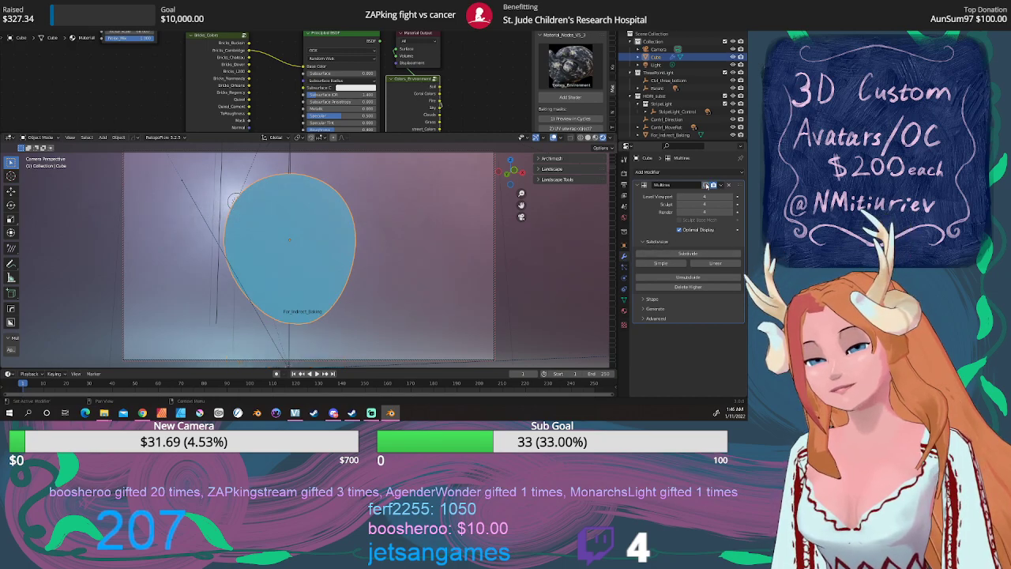
pyautogui.click(706, 185)
pyautogui.click(707, 185)
pyautogui.click(706, 186)
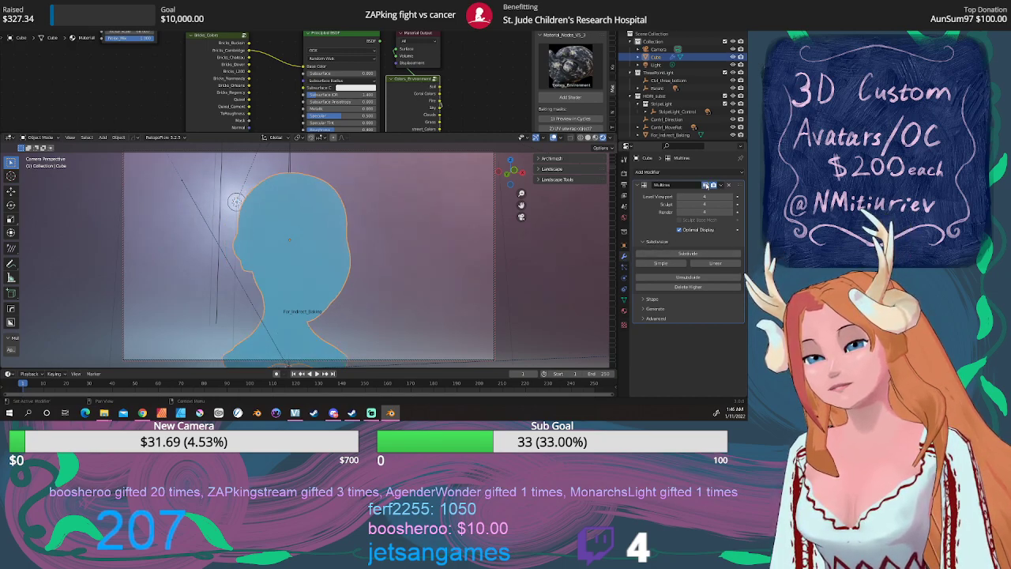
pyautogui.click(705, 185)
pyautogui.click(705, 185)
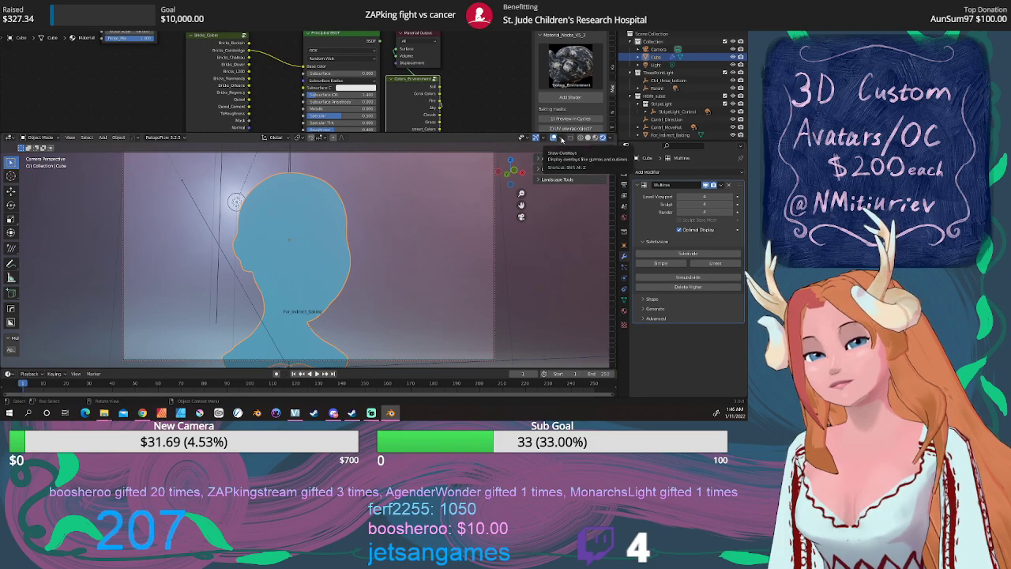
# Feed the Colors_Environment node's first output into Base Color, with the Principled BSDF driving Surface, and preview the head in Rendered shading
pyautogui.click(594, 138)
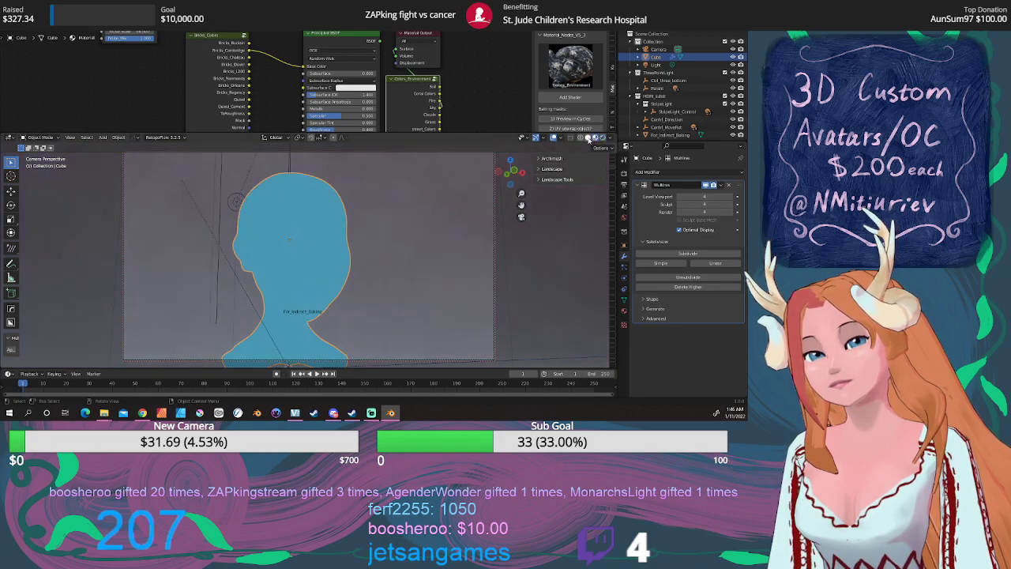
pyautogui.click(588, 139)
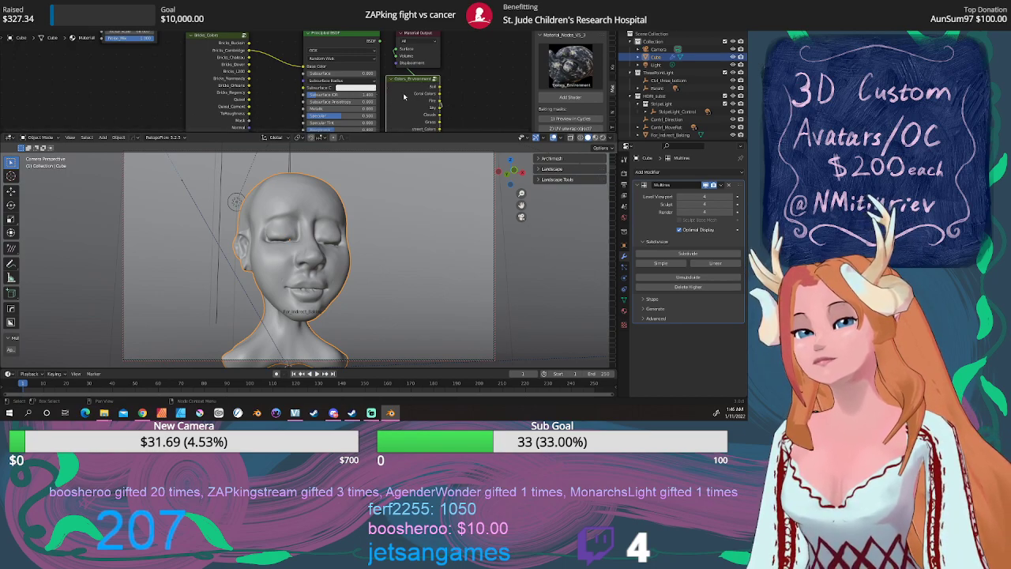
pyautogui.moveTo(440, 87); pyautogui.dragTo(303, 66)
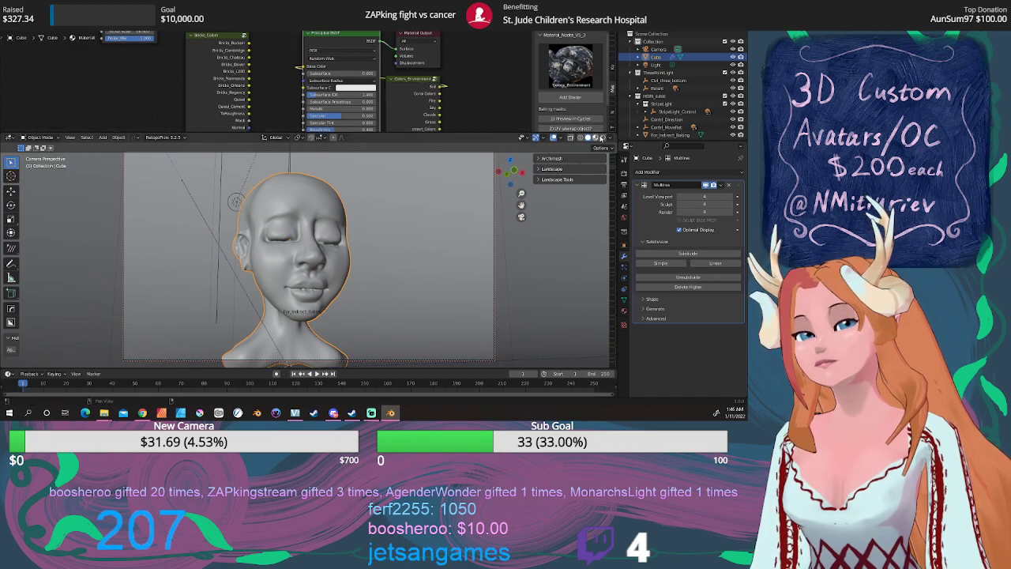
pyautogui.click(602, 138)
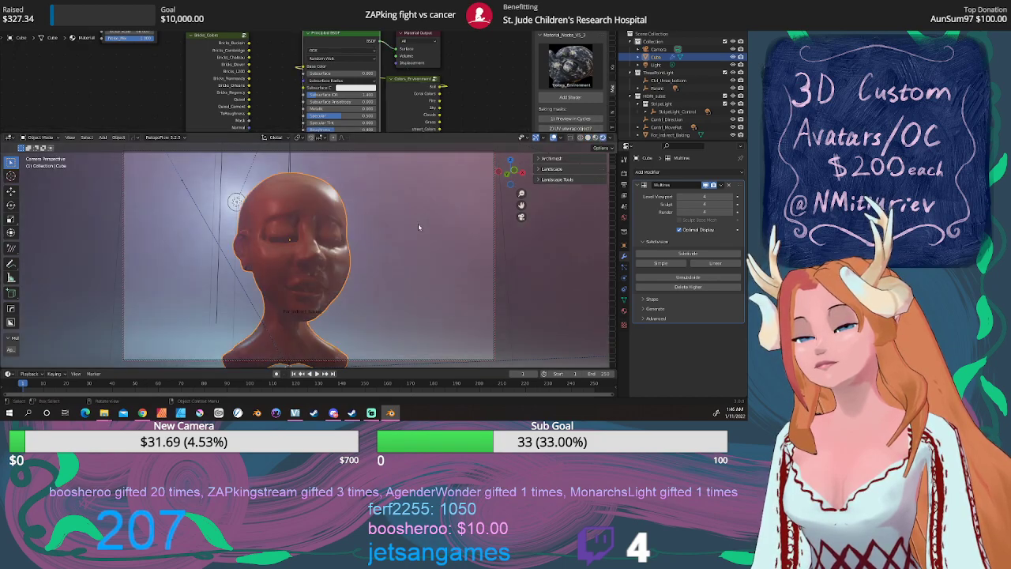
# Examine the parameters and outputs of the Colors_Environment node beside the Principled BSDF
pyautogui.scroll(-1, 422, 104)
pyautogui.moveTo(422, 94); pyautogui.dragTo(426, 62, button='middle')
pyautogui.moveTo(441, 100); pyautogui.dragTo(436, 62, button='middle')
pyautogui.scroll(7, 436, 72)
pyautogui.moveTo(399, 96); pyautogui.dragTo(273, 49, button='middle')
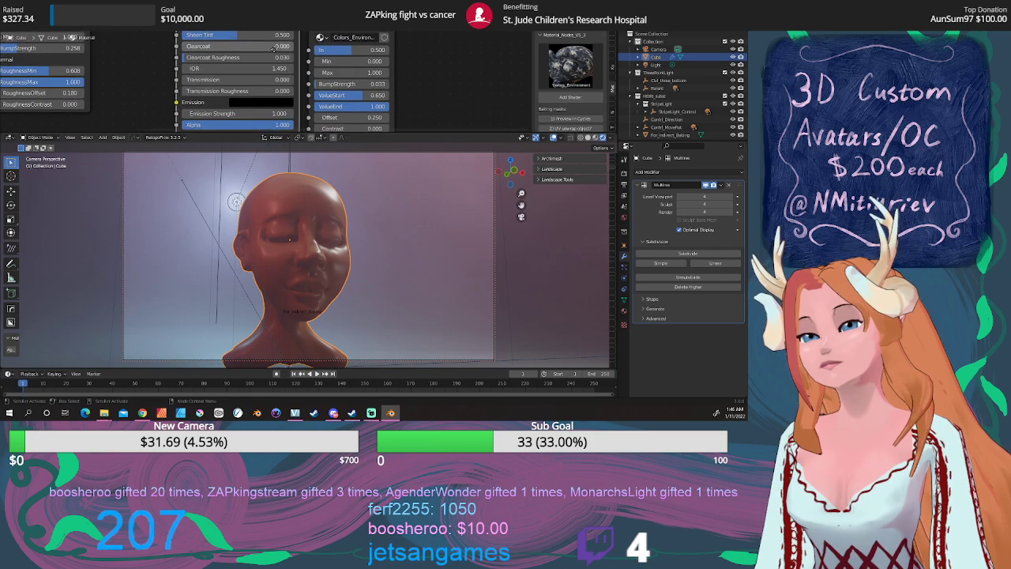
pyautogui.scroll(-2, 321, 63)
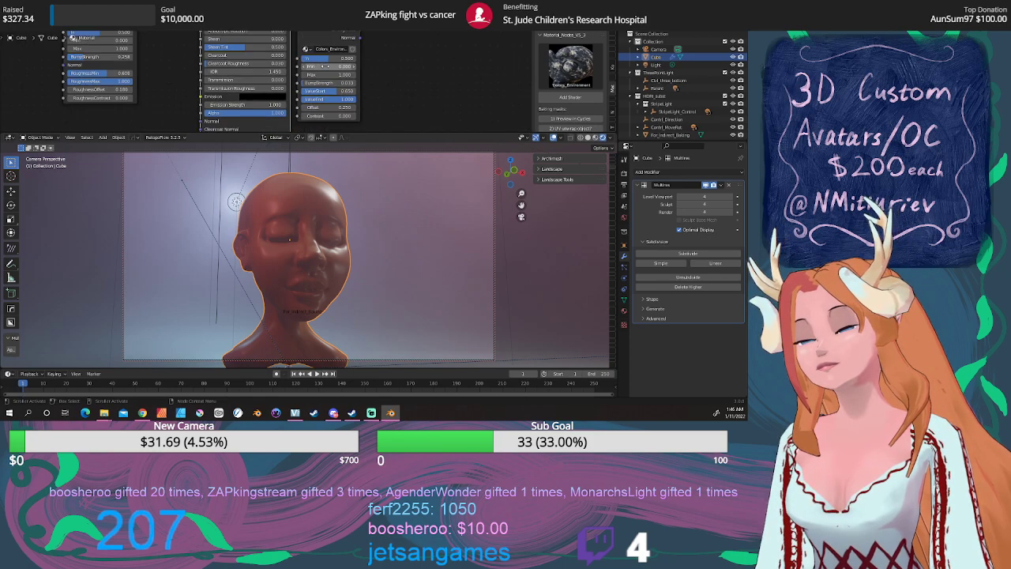
pyautogui.scroll(3, 321, 63)
# Add the MusgraveLines shader and place its node between the Principled BSDF and Colors_Environment nodes
pyautogui.click(571, 66)
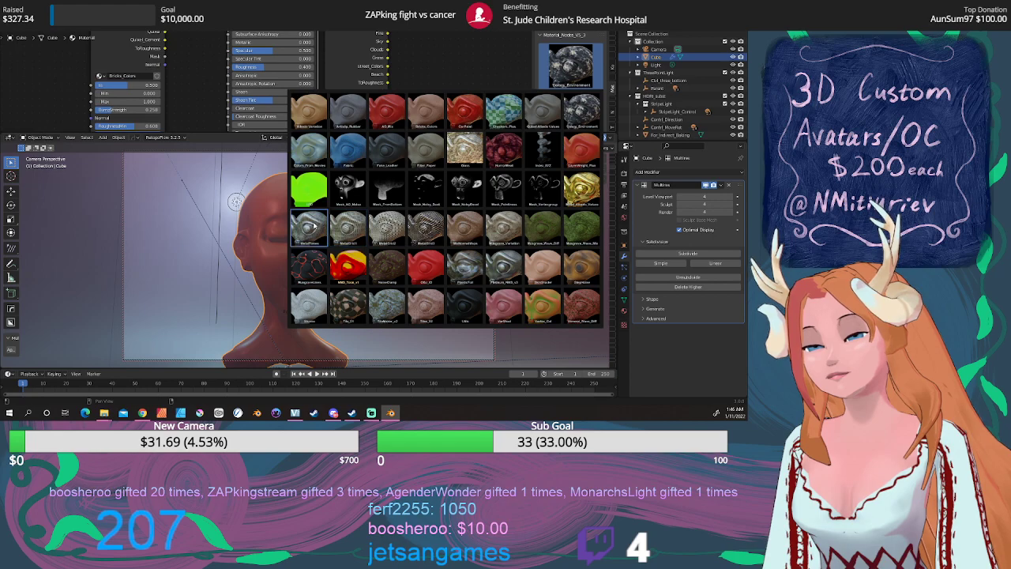
pyautogui.click(317, 259)
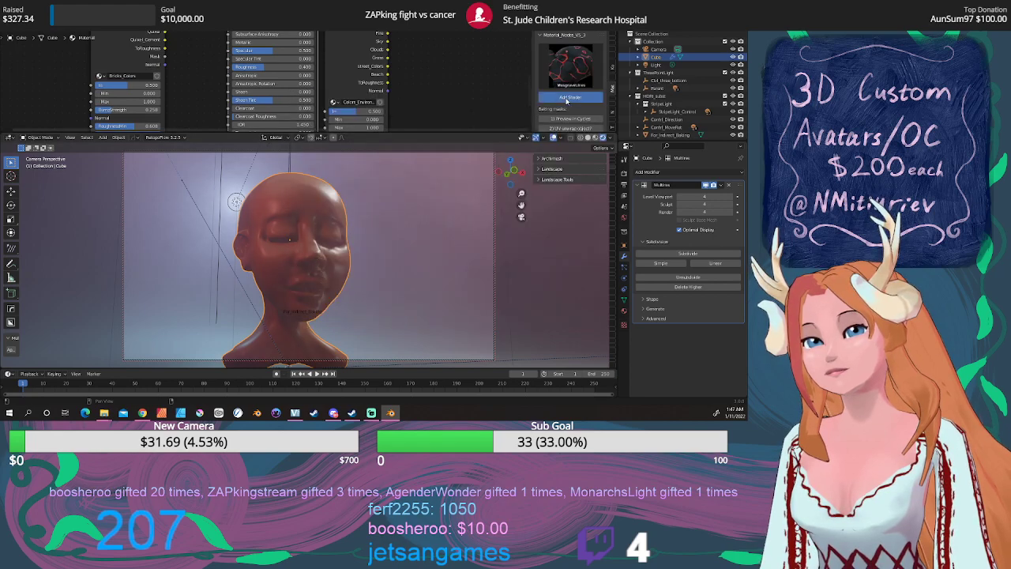
pyautogui.scroll(-3, 323, 105)
pyautogui.moveTo(304, 105); pyautogui.dragTo(268, 76)
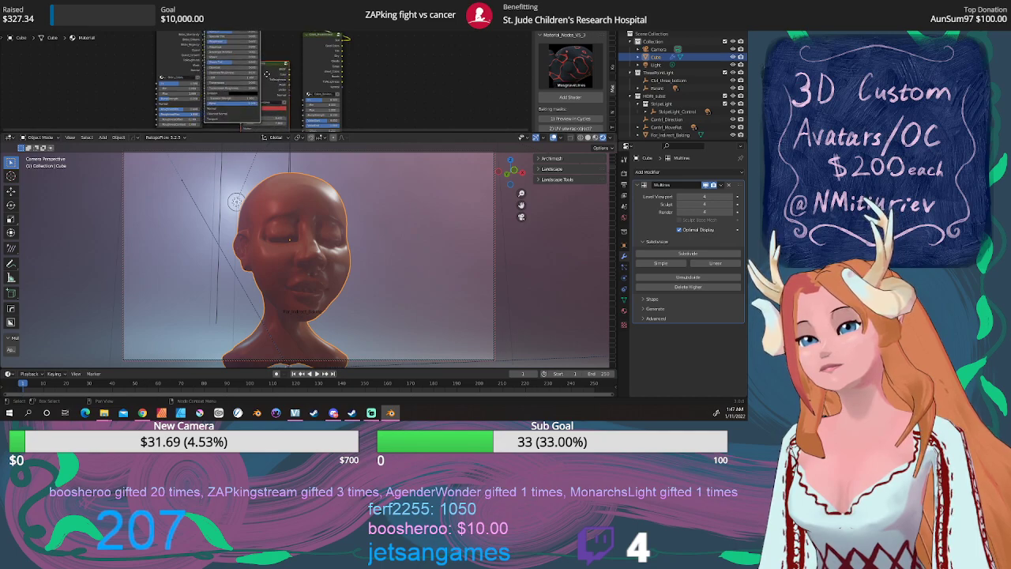
pyautogui.click(276, 77)
pyautogui.scroll(-4, 352, 60)
pyautogui.moveTo(352, 60); pyautogui.dragTo(355, 73, button='middle')
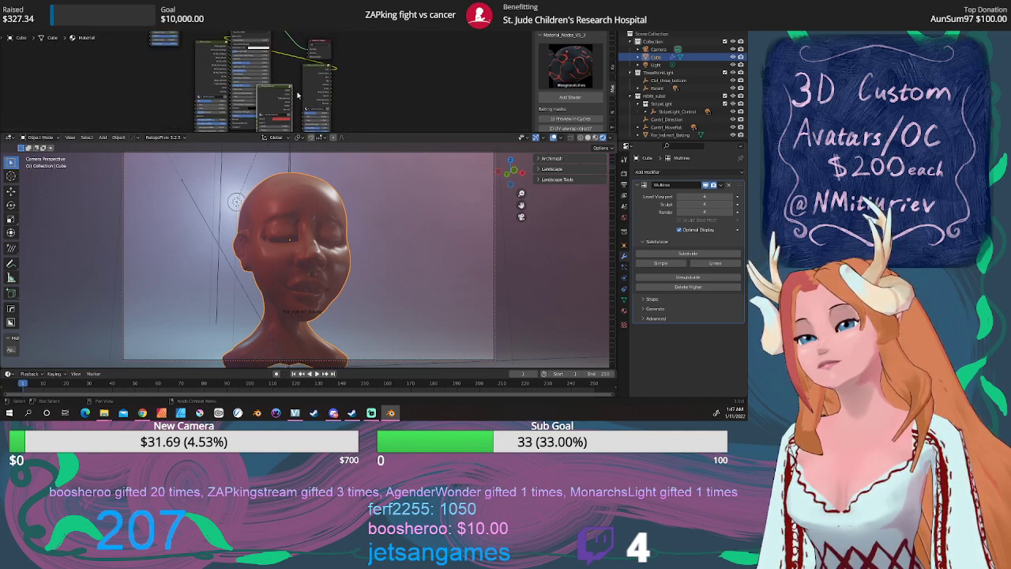
# Connect the MusgraveLines node to the Material Output's Surface and preview the line pattern on the head
pyautogui.moveTo(293, 93); pyautogui.dragTo(311, 53)
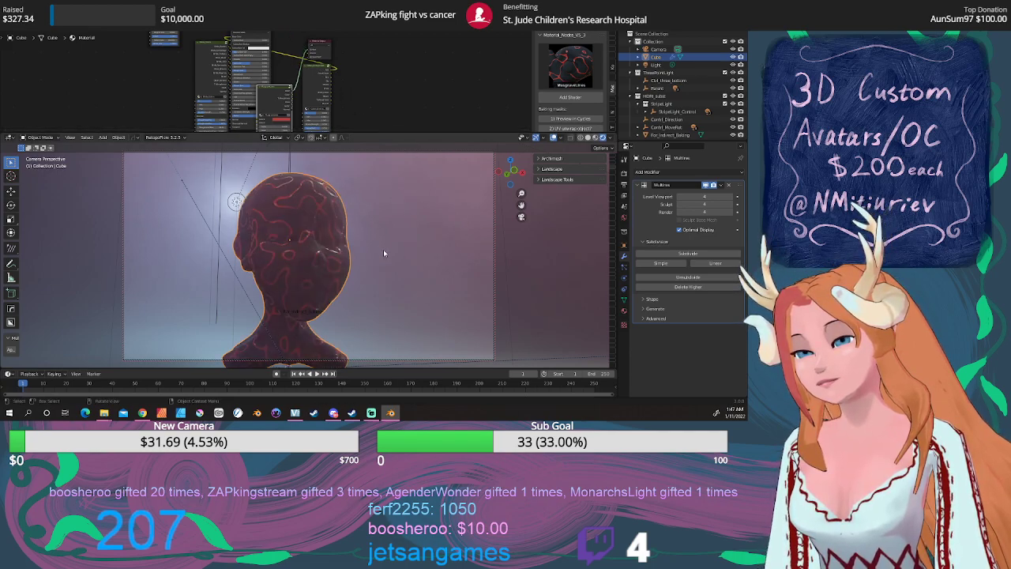
pyautogui.scroll(1, 361, 277)
pyautogui.scroll(-1, 361, 280)
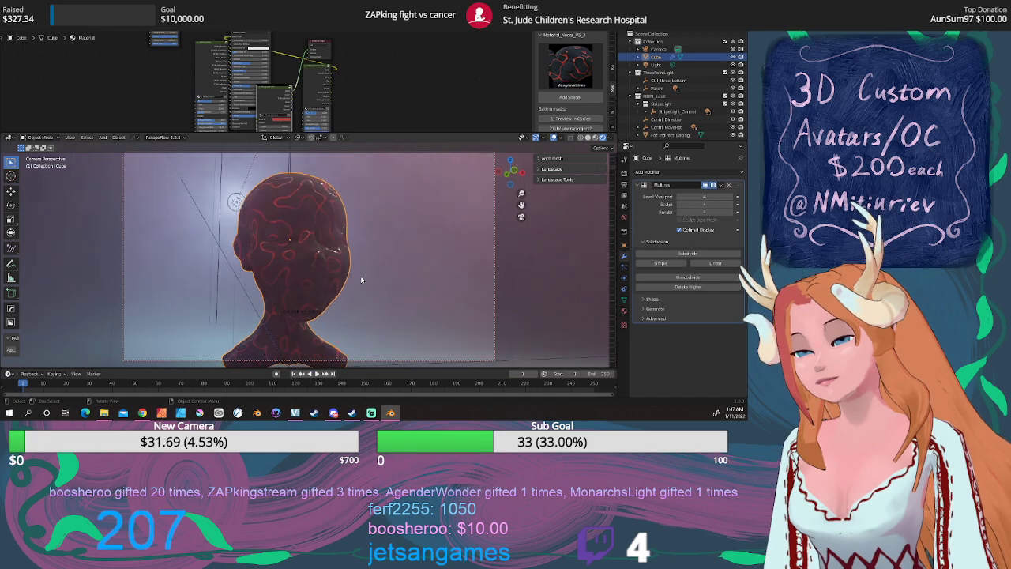
# Set the MusgraveLines node's Color1 to a medium blue and brighten its Color2 to near white
pyautogui.scroll(4, 282, 87)
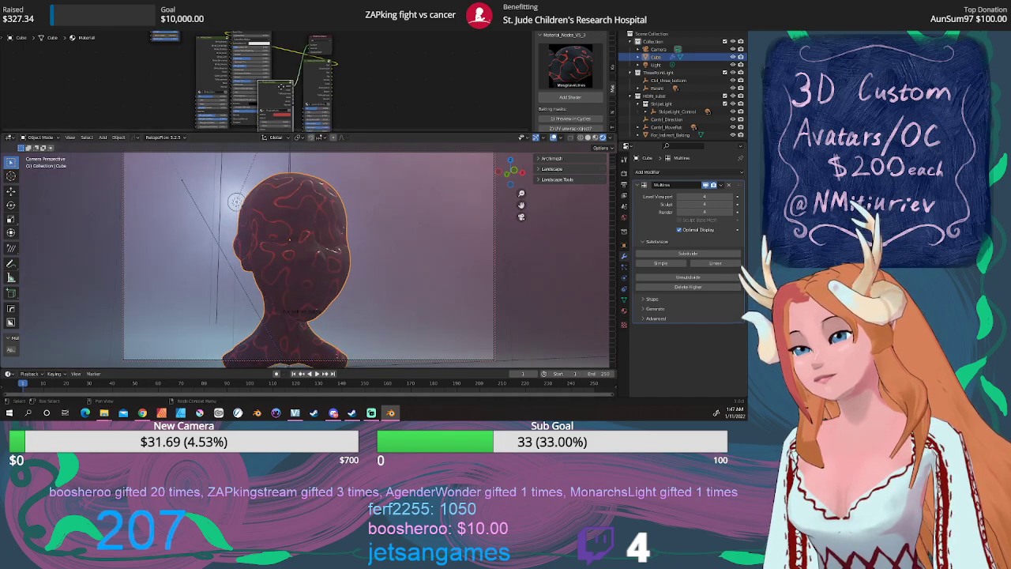
pyautogui.scroll(4, 272, 79)
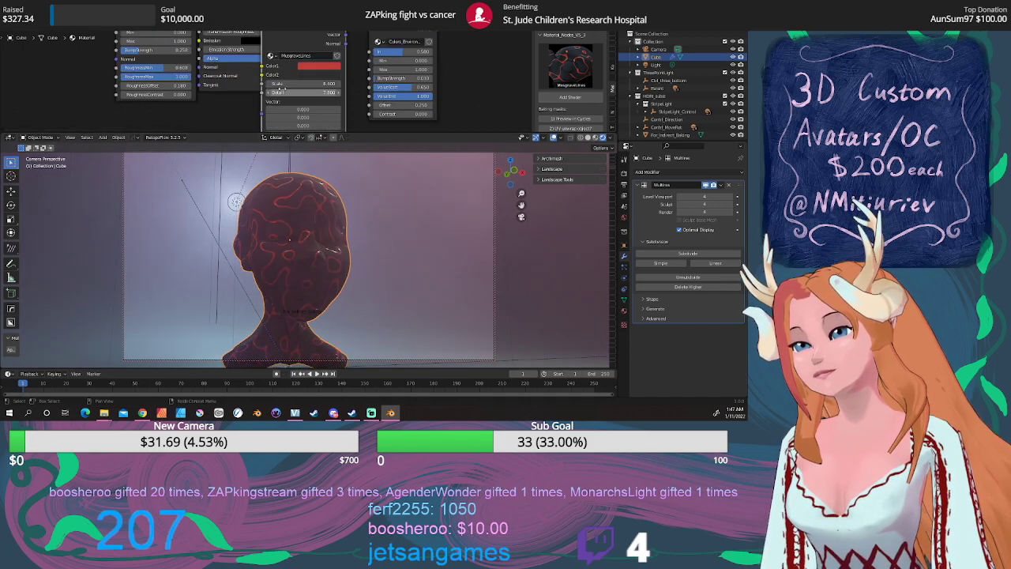
pyautogui.click(331, 64)
pyautogui.click(360, 94)
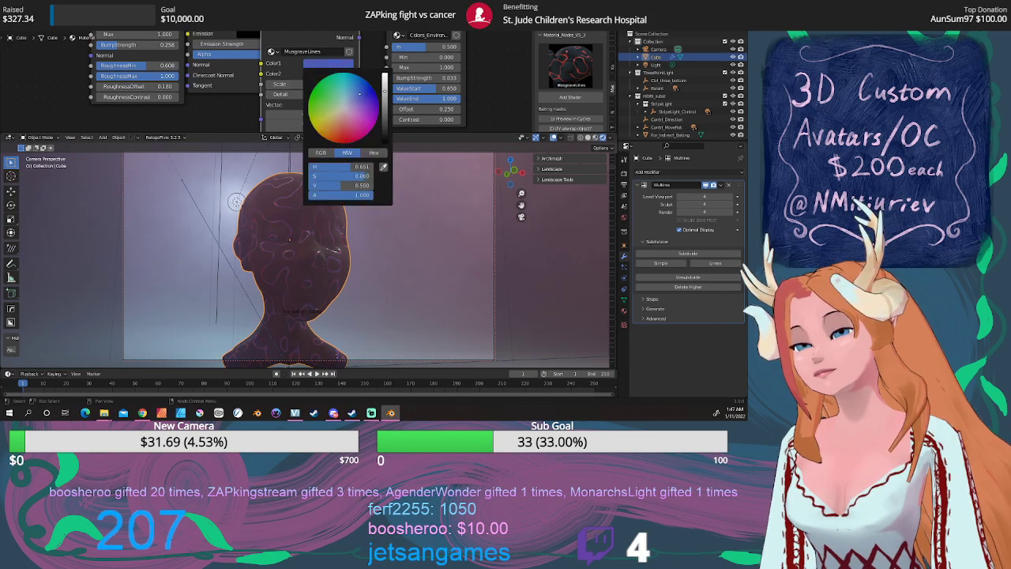
pyautogui.click(318, 76)
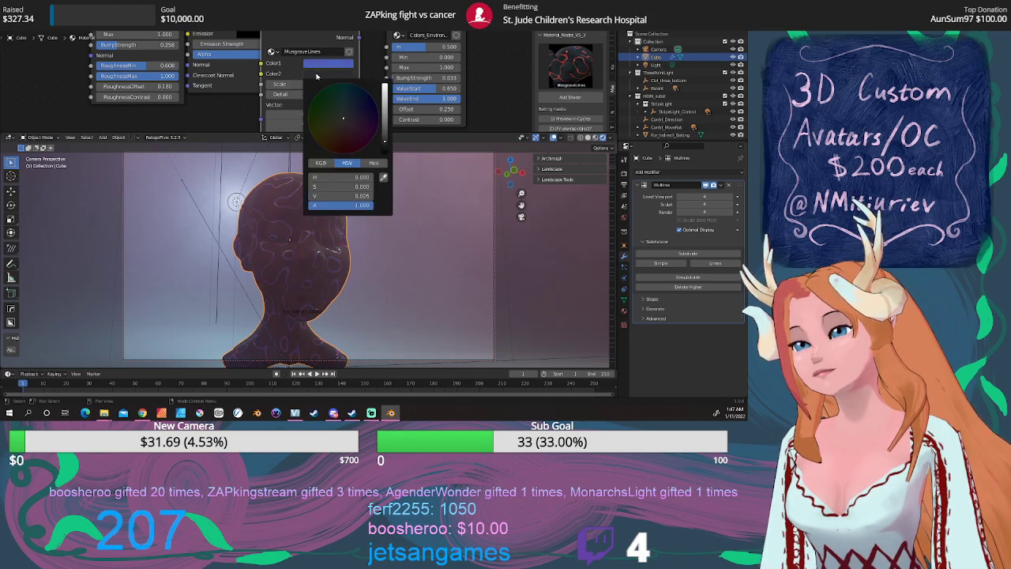
pyautogui.click(385, 98)
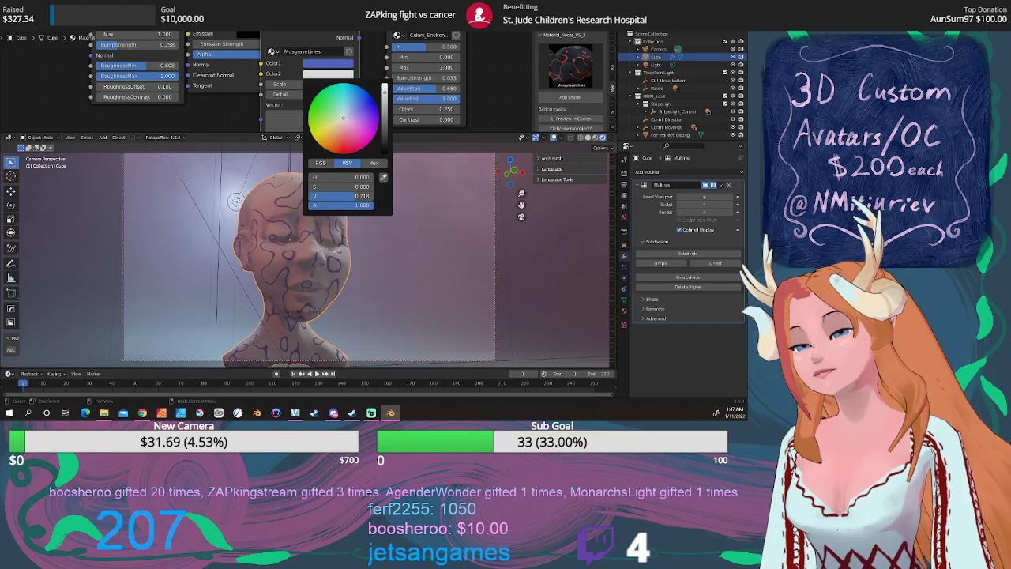
pyautogui.moveTo(385, 93); pyautogui.dragTo(385, 86)
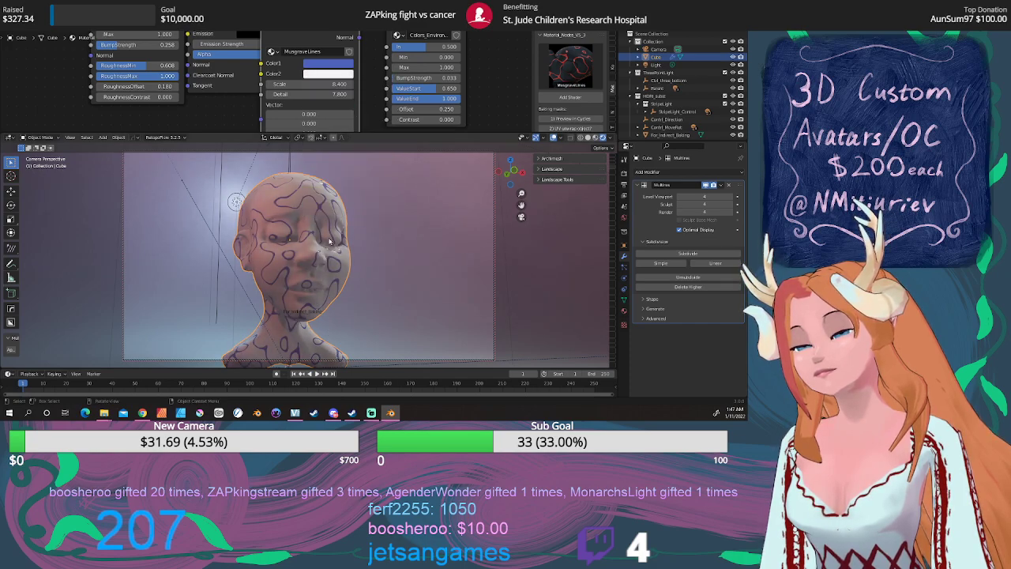
# Lighten the MusgraveLines node's Color1 to a pale blue and set its Scale to 28.700
pyautogui.click(338, 65)
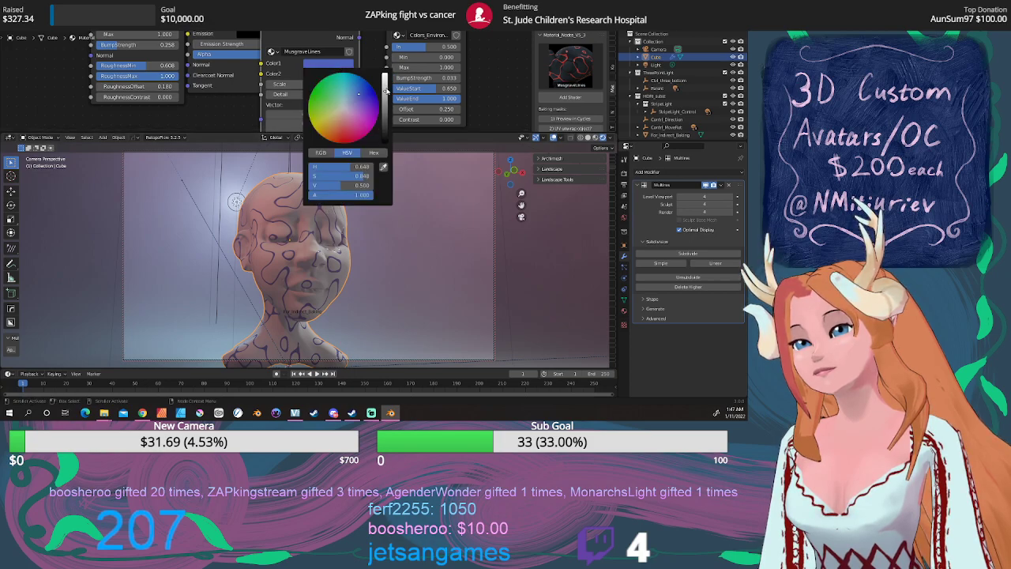
pyautogui.moveTo(385, 91)
pyautogui.mouseDown()
pyautogui.moveTo(385, 74)
pyautogui.moveTo(345, 103)
pyautogui.mouseUp()
pyautogui.click(345, 98)
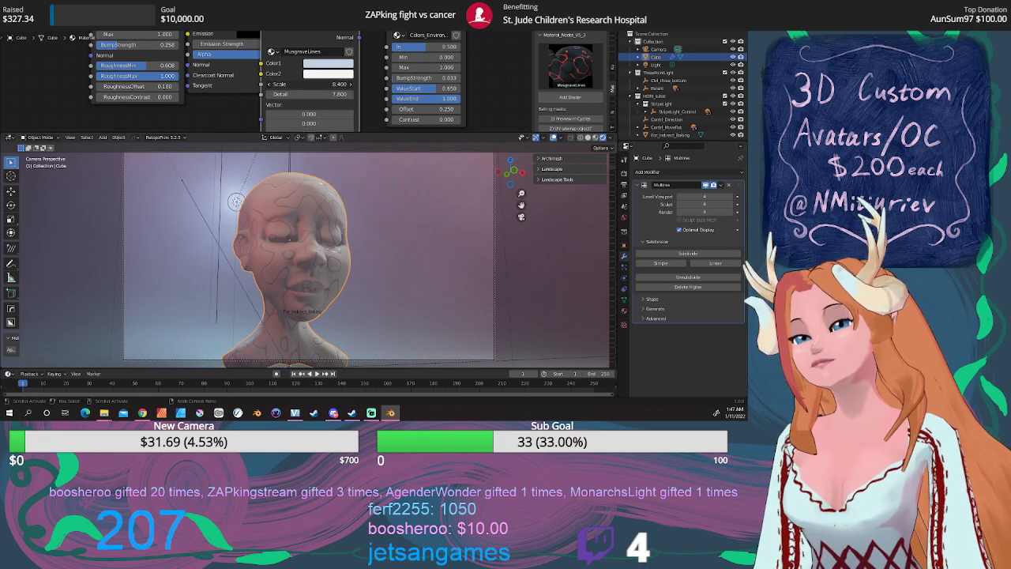
pyautogui.moveTo(310, 84); pyautogui.dragTo(375, 84)
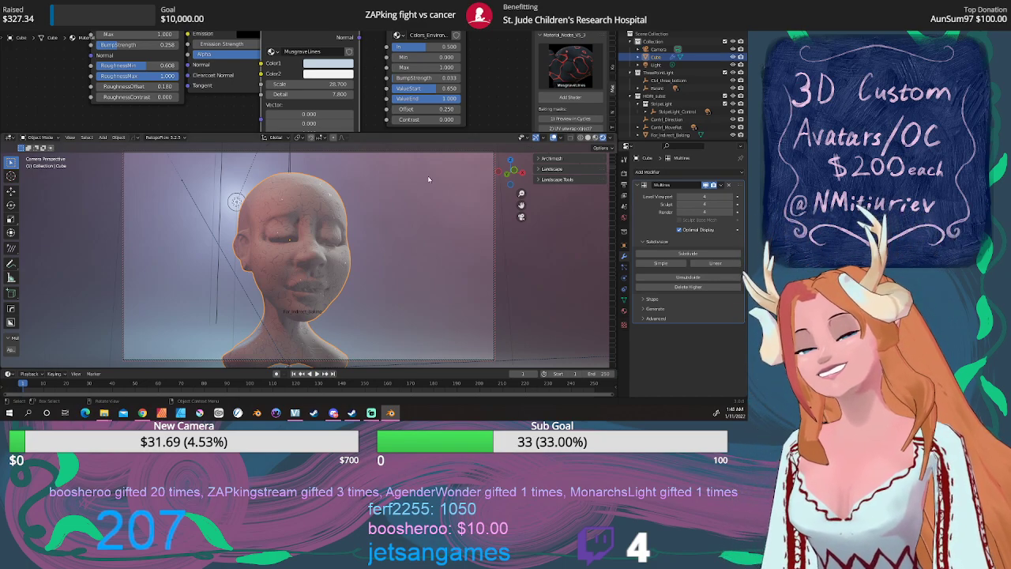
# Save the project as a .blend file in the BlendArt folder and render a still image from the camera
pyautogui.click(9, 6)
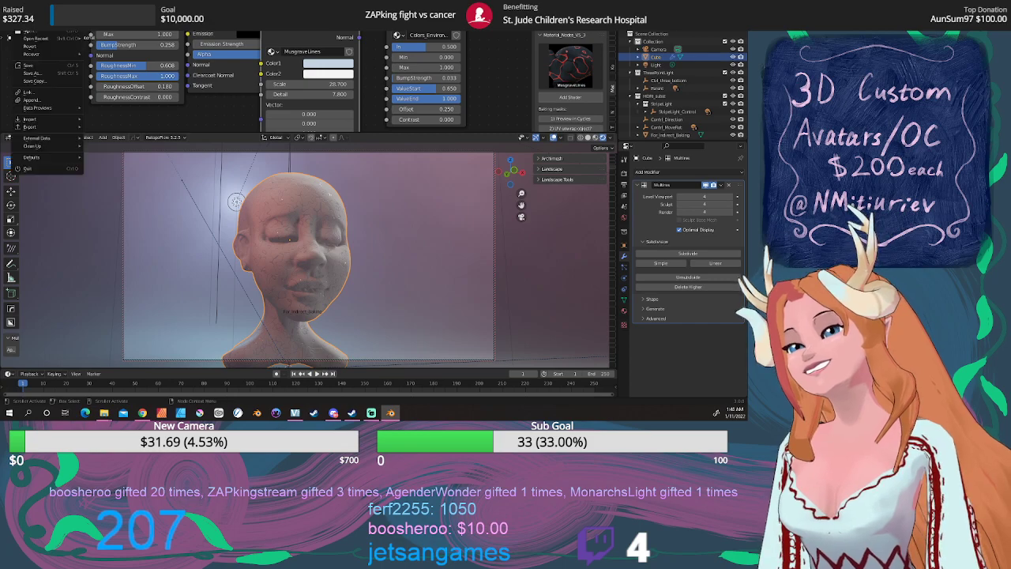
pyautogui.click(32, 72)
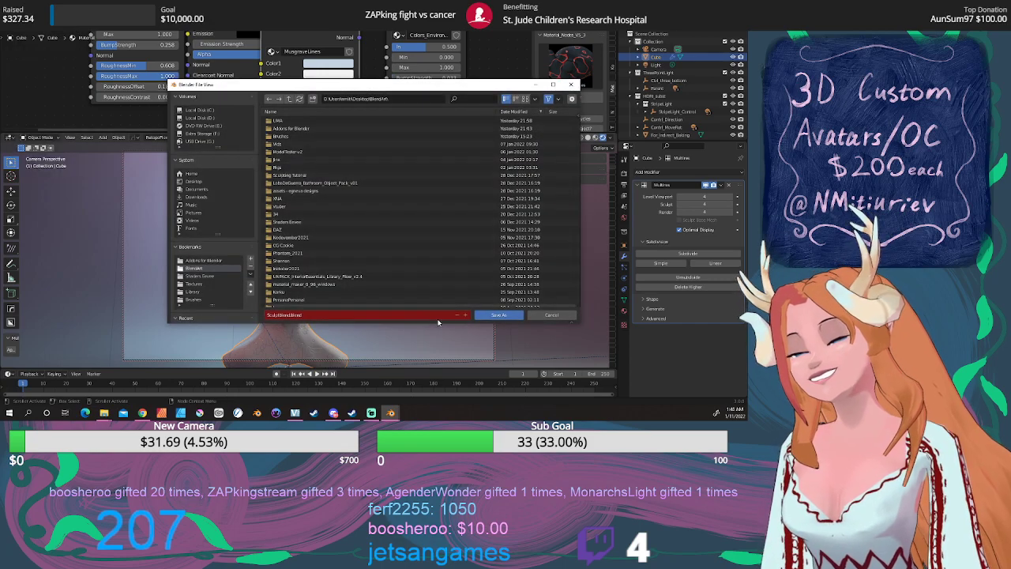
pyautogui.click(486, 315)
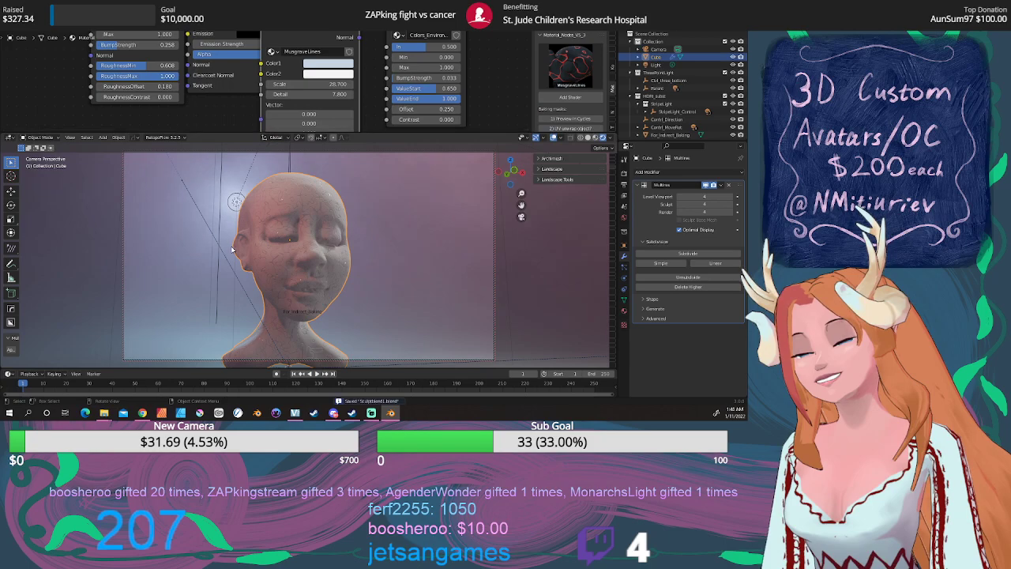
pyautogui.click(55, 16)
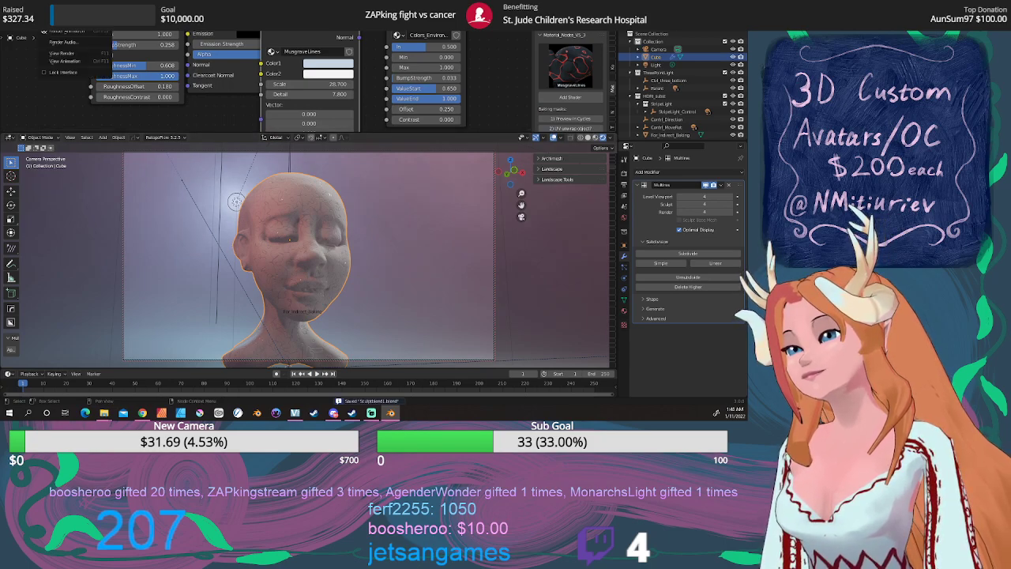
pyautogui.click(63, 23)
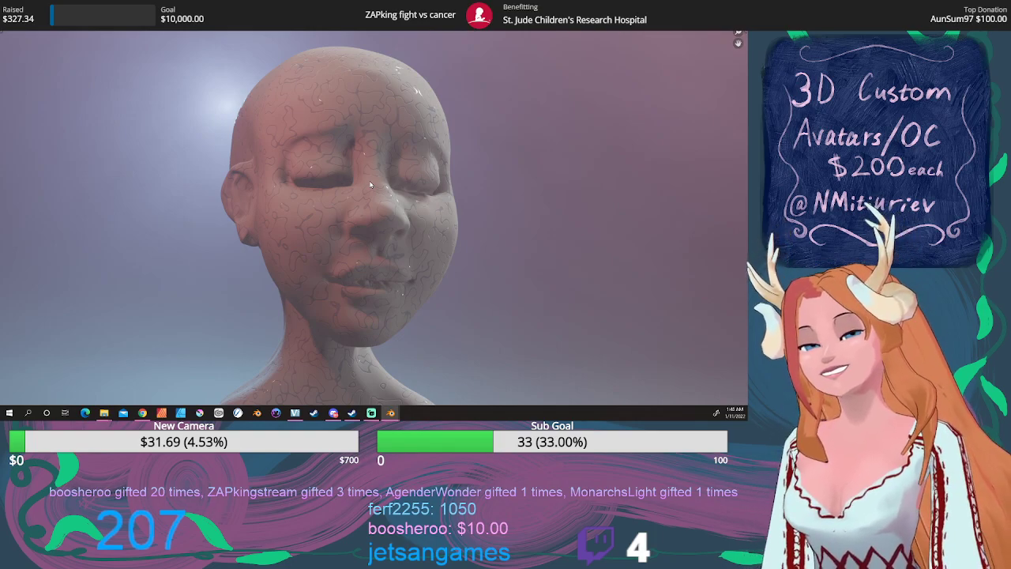
# Examine the rendered head up close and as a whole for how the MusgraveLines pattern looks, then return to the scene
pyautogui.scroll(4, 370, 184)
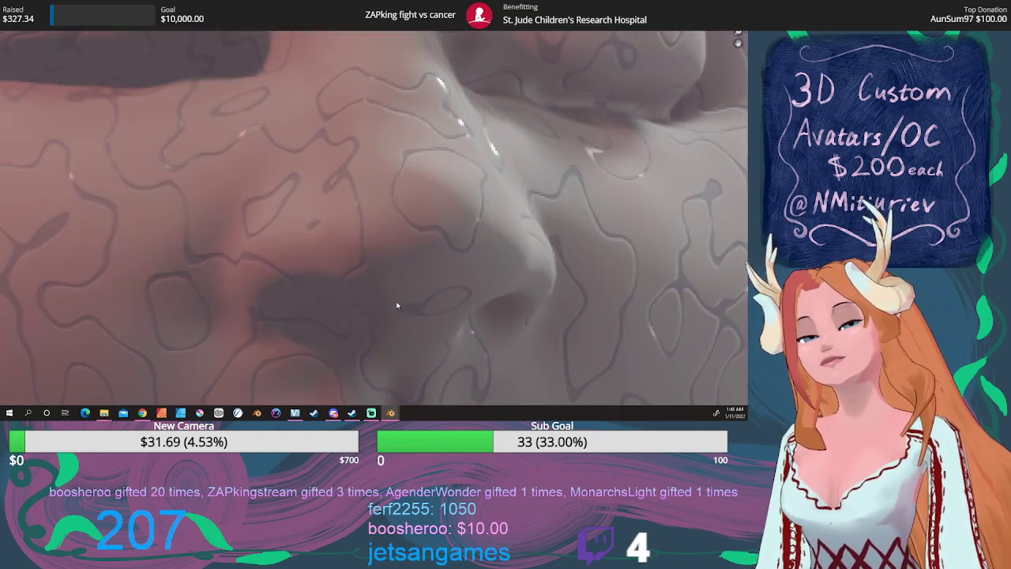
pyautogui.scroll(-6, 396, 302)
pyautogui.scroll(1, 406, 299)
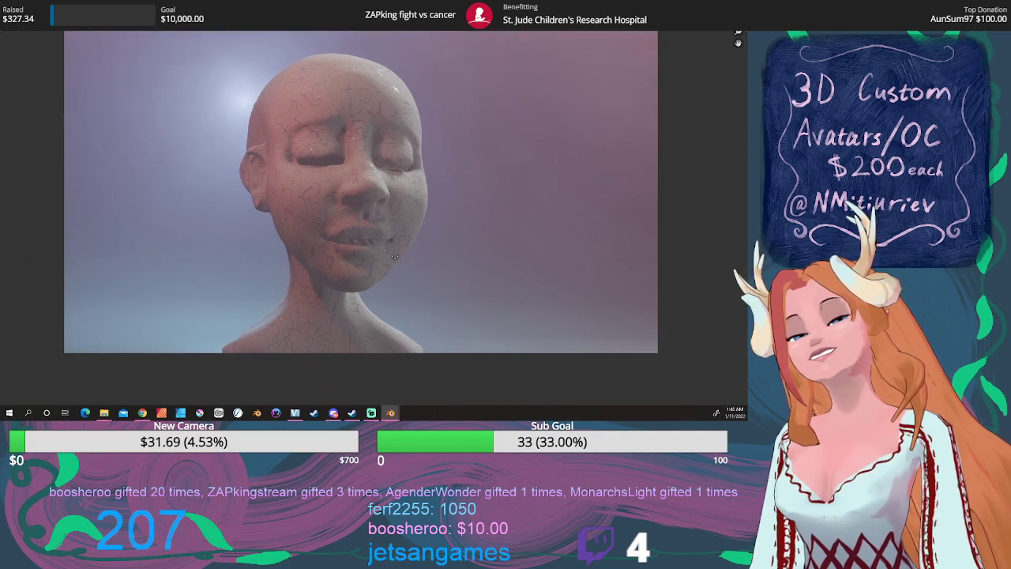
pyautogui.scroll(2, 394, 272)
pyautogui.scroll(1, 390, 262)
pyautogui.scroll(-5, 390, 260)
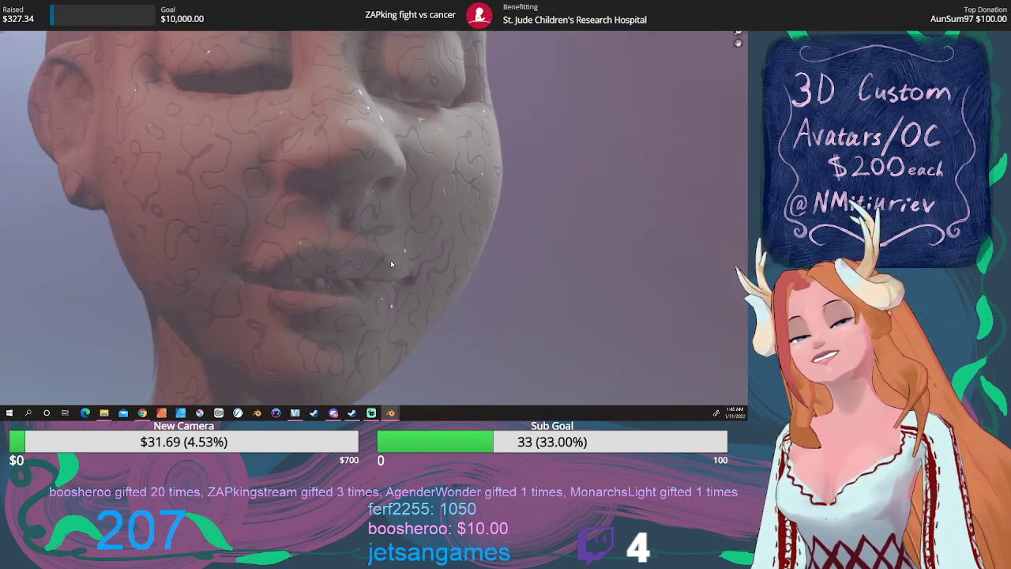
pyautogui.scroll(3, 392, 273)
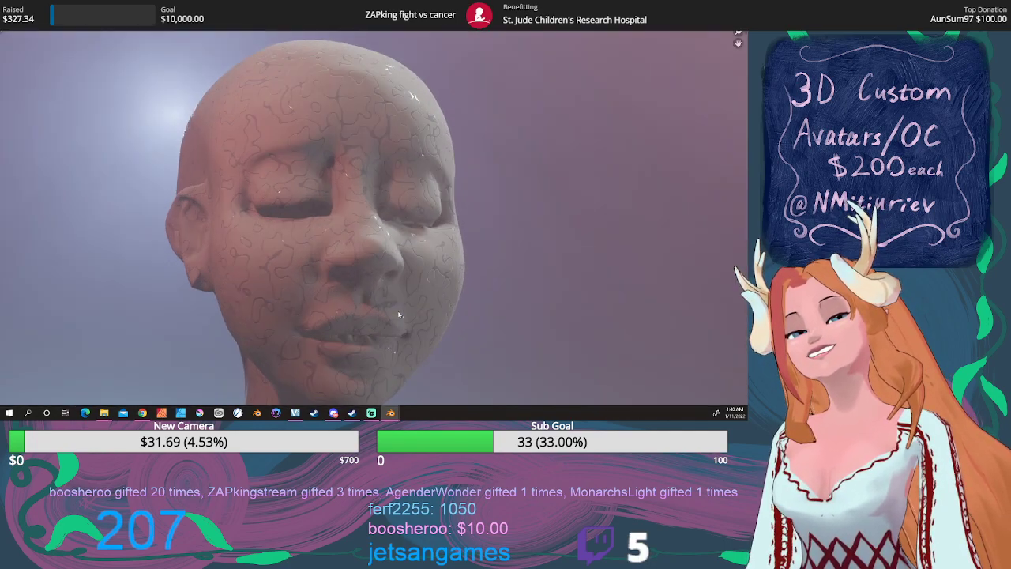
pyautogui.scroll(-4, 399, 315)
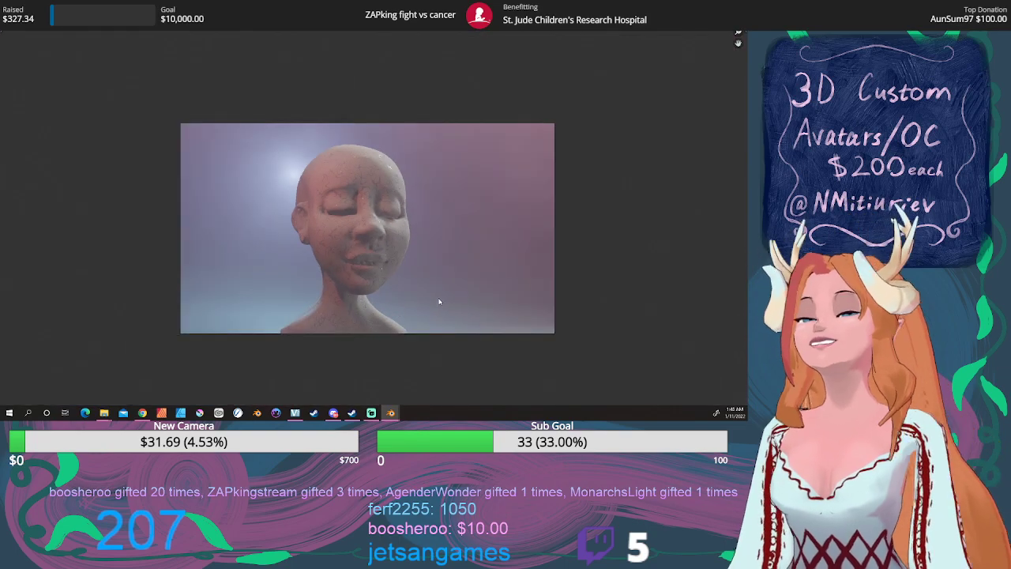
pyautogui.scroll(1, 436, 300)
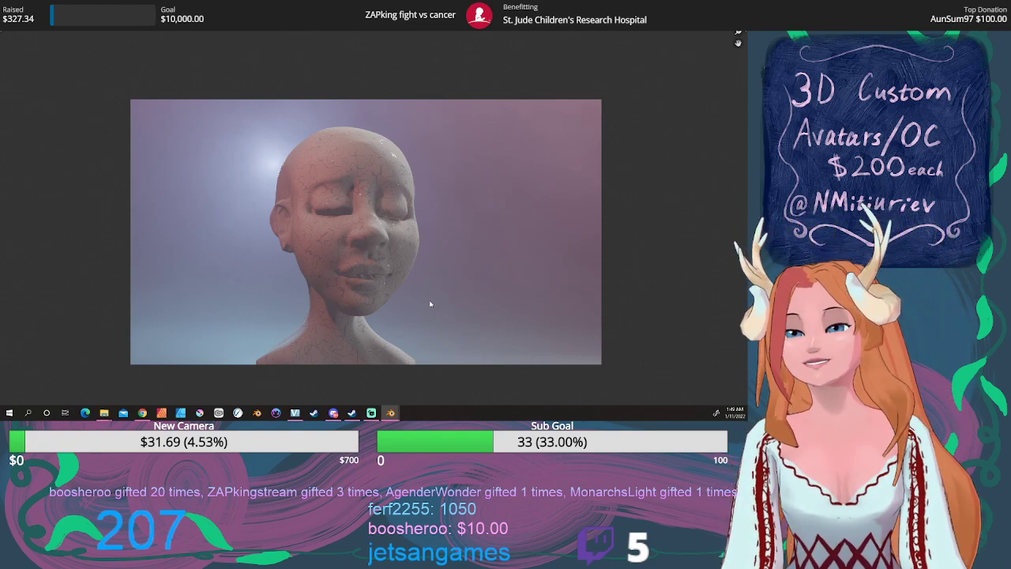
pyautogui.scroll(5, 372, 257)
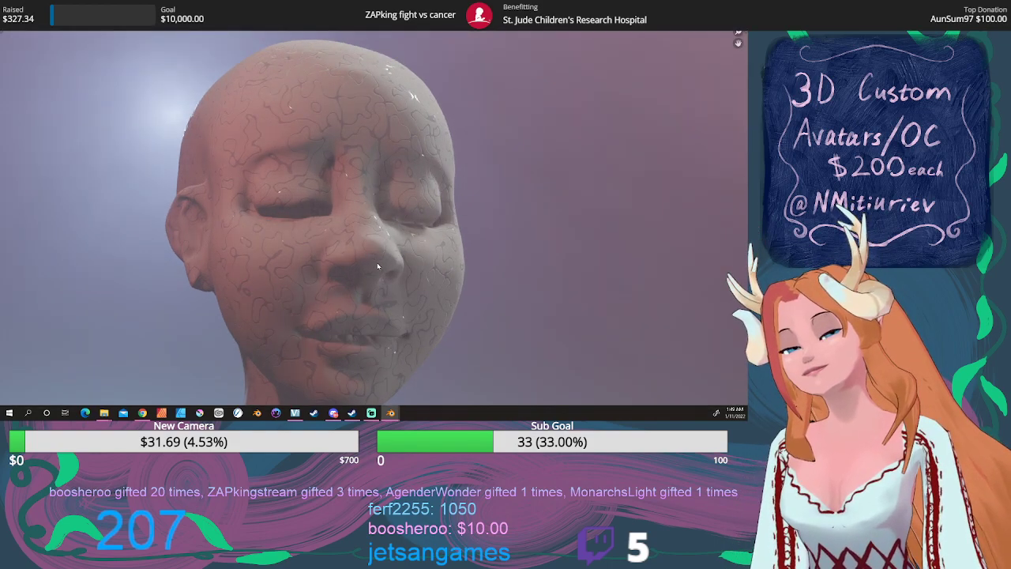
pyautogui.scroll(3, 378, 267)
pyautogui.keyDown('shift'); pyautogui.moveTo(378, 267); pyautogui.dragTo(409, 88, button='middle'); pyautogui.keyUp('shift')
pyautogui.scroll(-5, 347, 216)
pyautogui.keyDown('shift'); pyautogui.moveTo(418, 250); pyautogui.dragTo(428, 304, button='middle'); pyautogui.keyUp('shift')
pyautogui.scroll(-4, 429, 312)
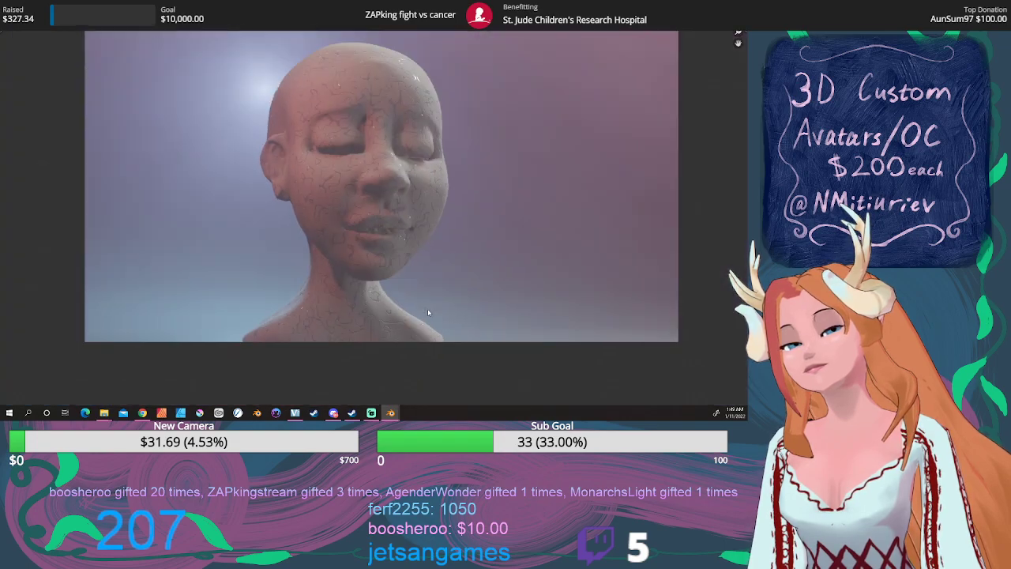
pyautogui.scroll(8, 428, 312)
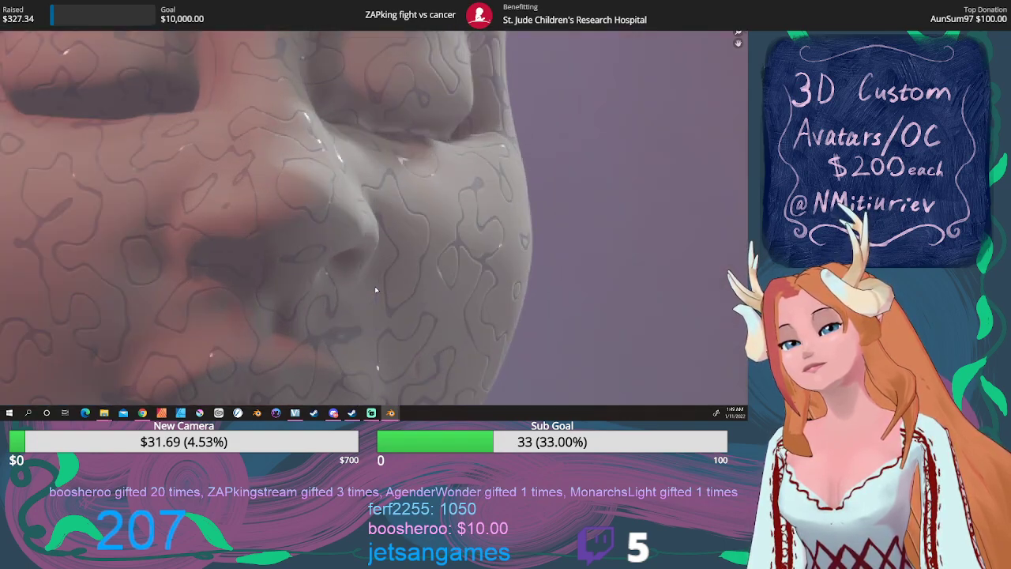
pyautogui.scroll(-5, 376, 290)
pyautogui.scroll(-3, 376, 290)
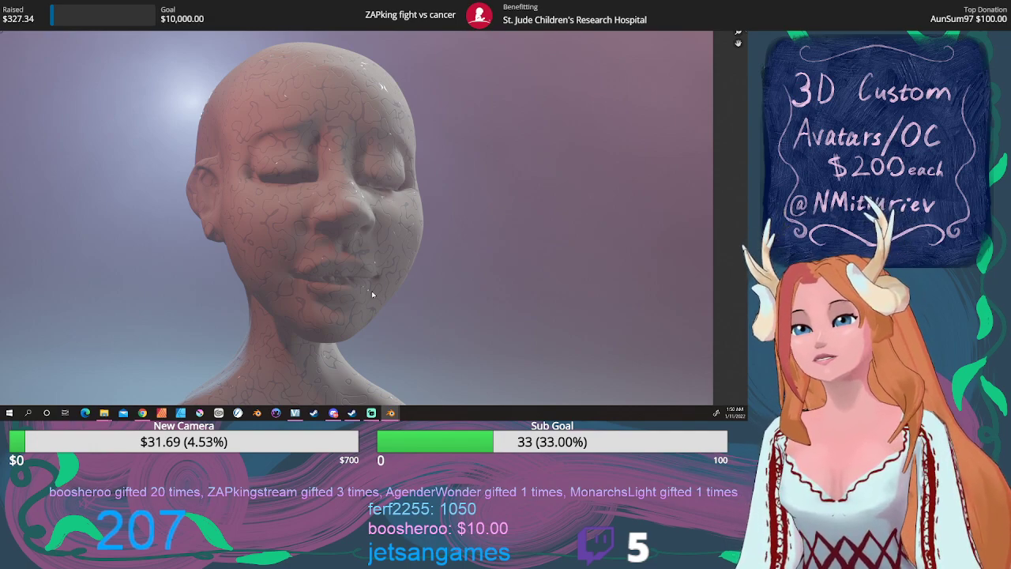
pyautogui.scroll(-2, 372, 293)
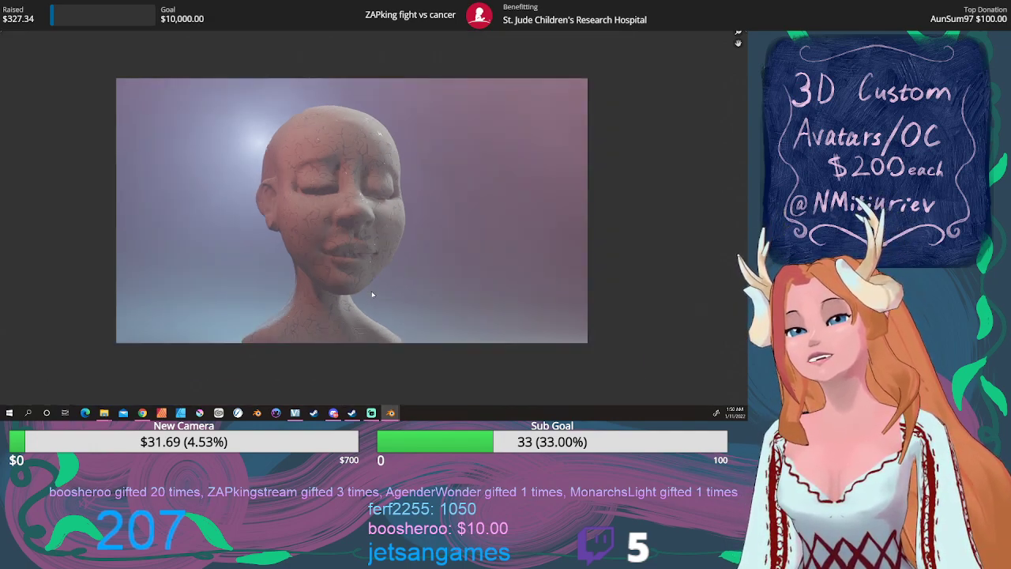
pyautogui.moveTo(373, 292); pyautogui.dragTo(364, 302, button='middle')
pyautogui.scroll(-3, 364, 296)
pyautogui.scroll(-1, 364, 298)
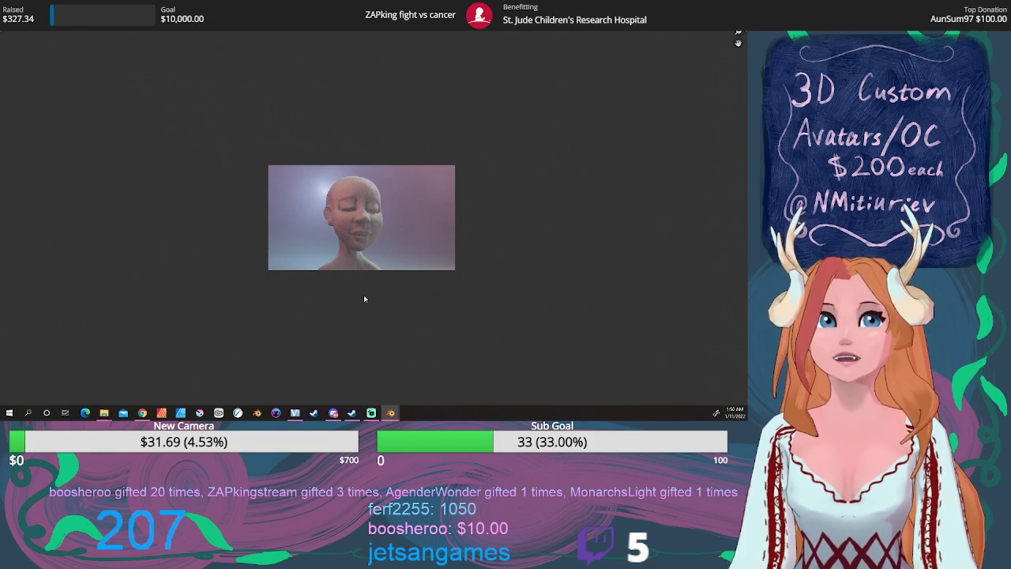
pyautogui.scroll(5, 365, 299)
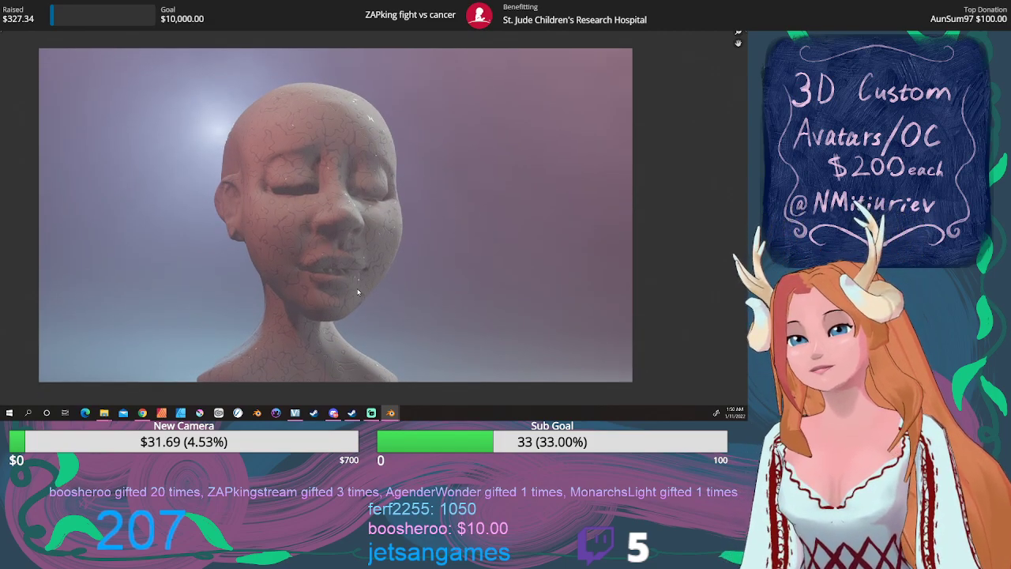
pyautogui.scroll(5, 370, 260)
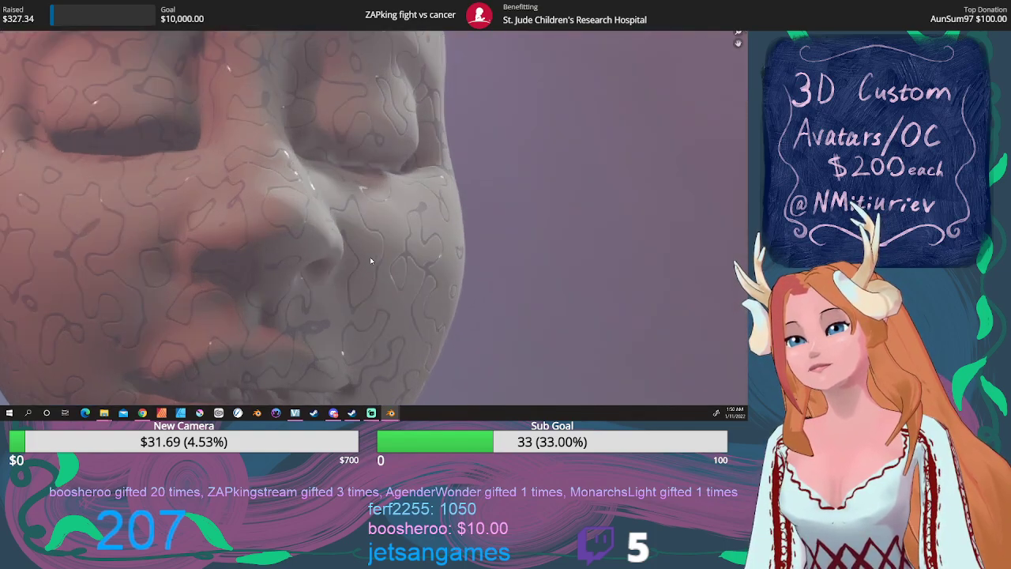
pyautogui.scroll(-6, 371, 261)
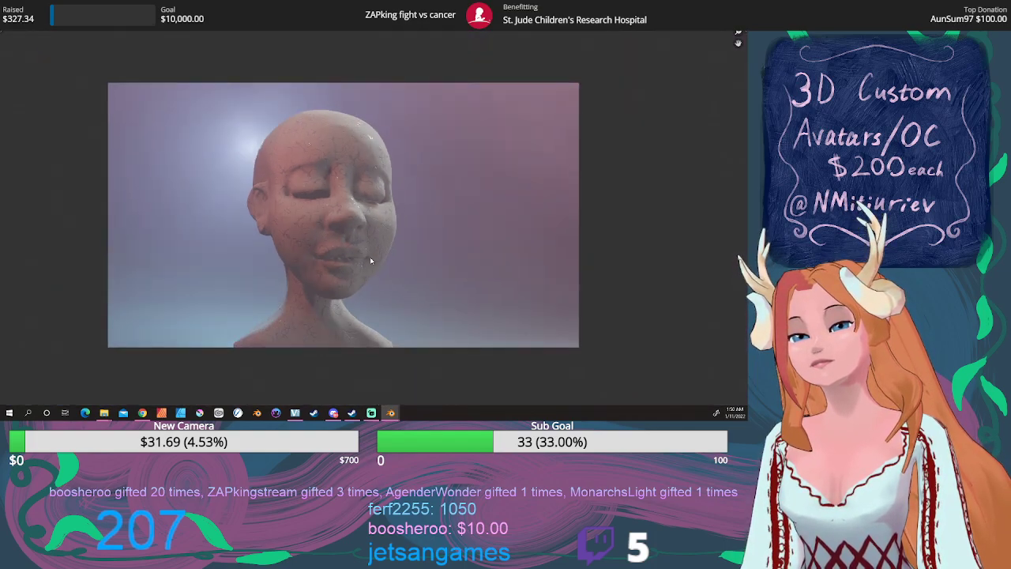
pyautogui.scroll(4, 370, 260)
pyautogui.moveTo(363, 271); pyautogui.dragTo(388, 222, button='middle')
pyautogui.scroll(4, 388, 221)
pyautogui.scroll(-6, 333, 295)
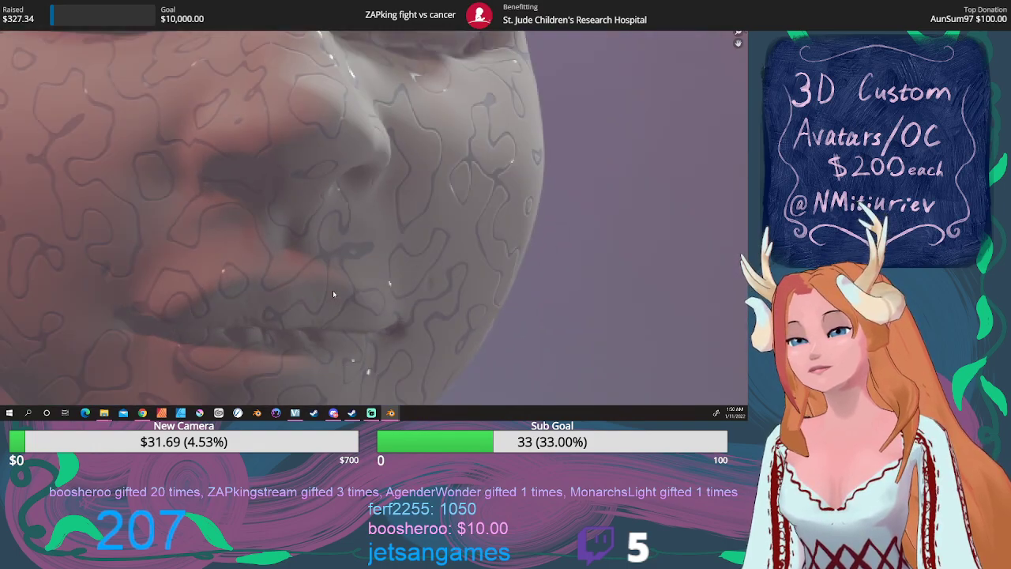
pyautogui.scroll(-2, 334, 291)
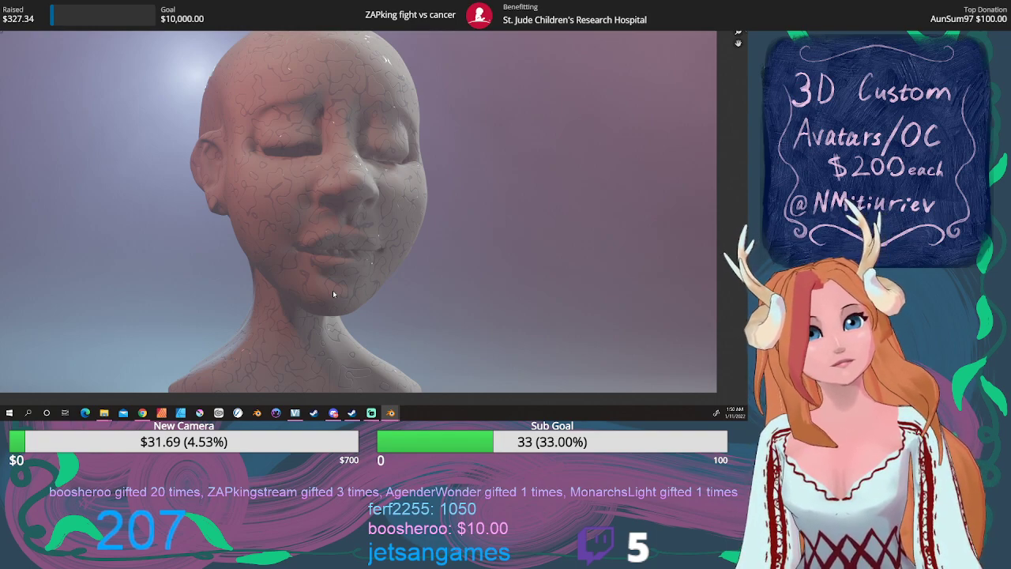
pyautogui.moveTo(358, 268); pyautogui.dragTo(355, 283, button='middle')
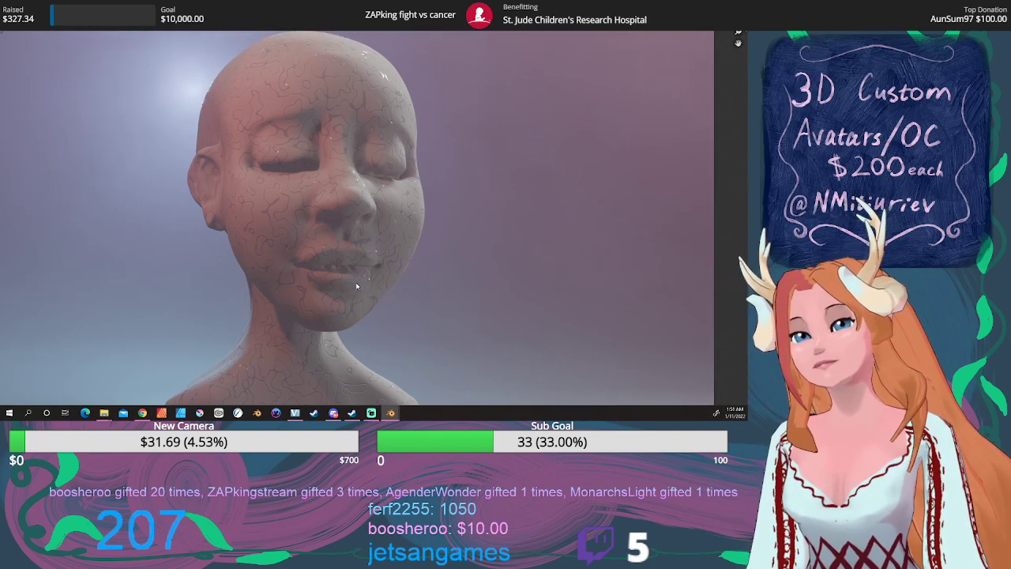
pyautogui.hotkey('ctrl', 'alt', 'space')
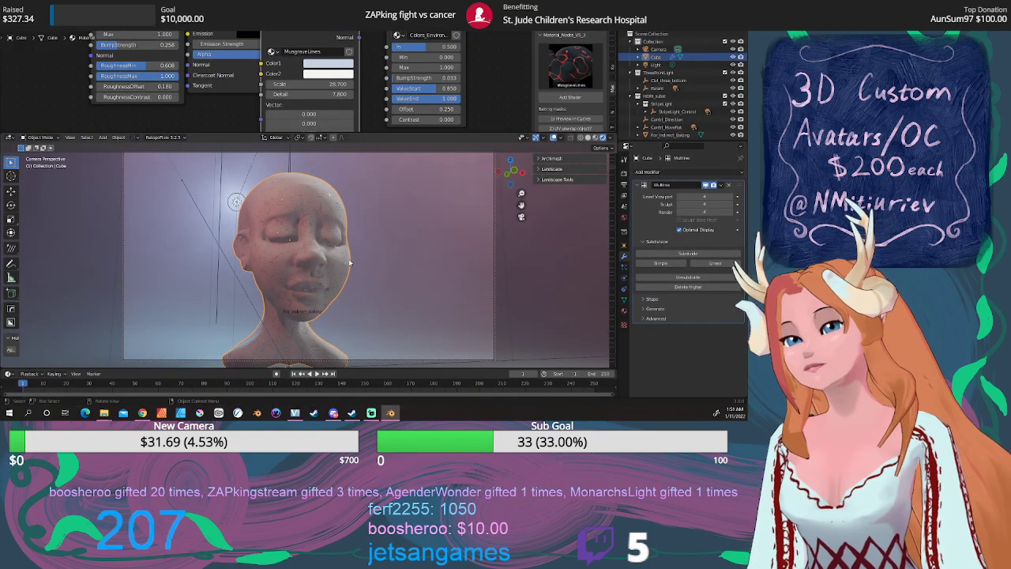
# Look through the material node library's shader thumbnails and the shader list of the Komikaze add-on
pyautogui.scroll(-4, 340, 61)
pyautogui.moveTo(341, 60); pyautogui.dragTo(335, 96, button='middle')
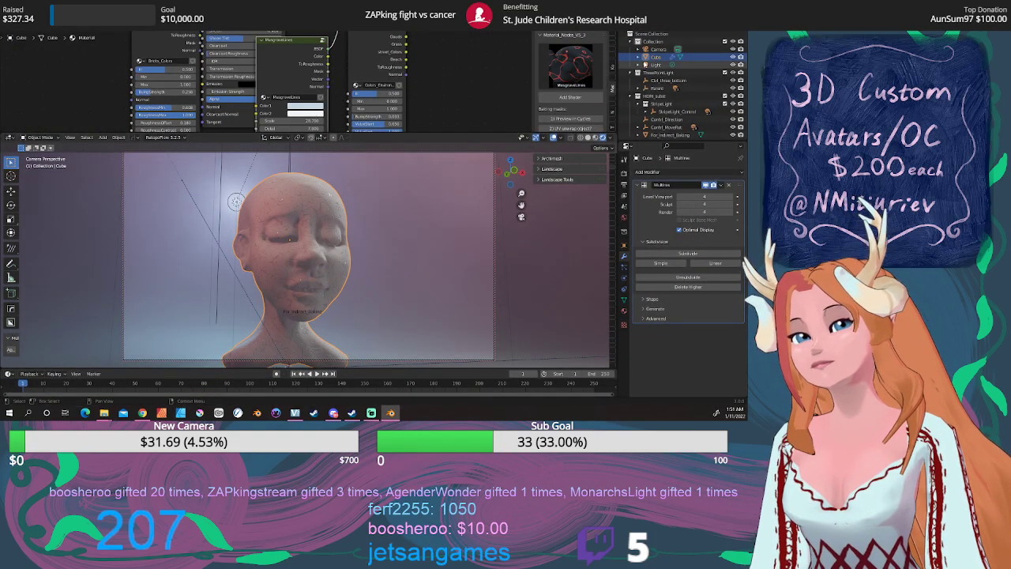
pyautogui.click(577, 78)
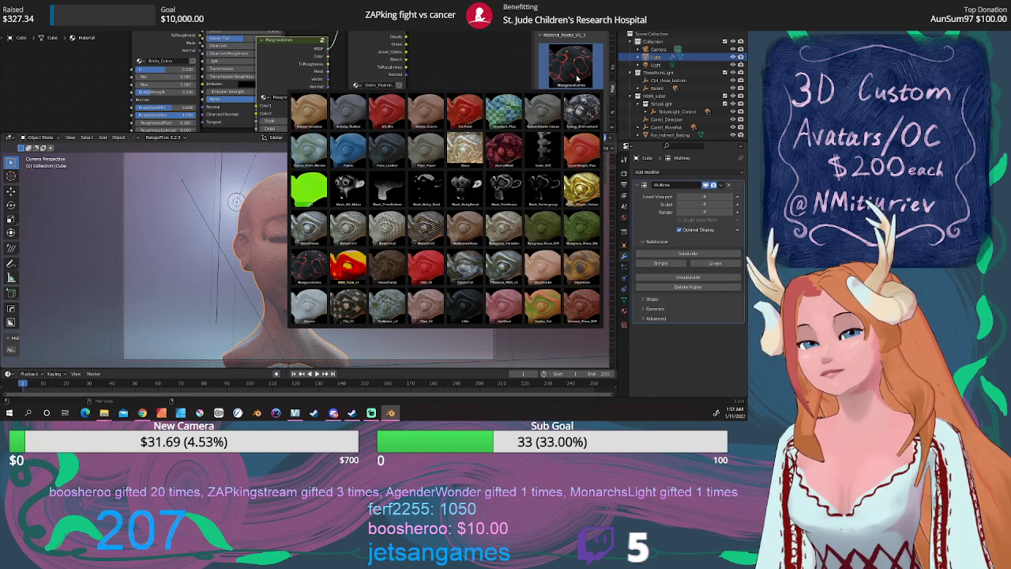
pyautogui.click(613, 105)
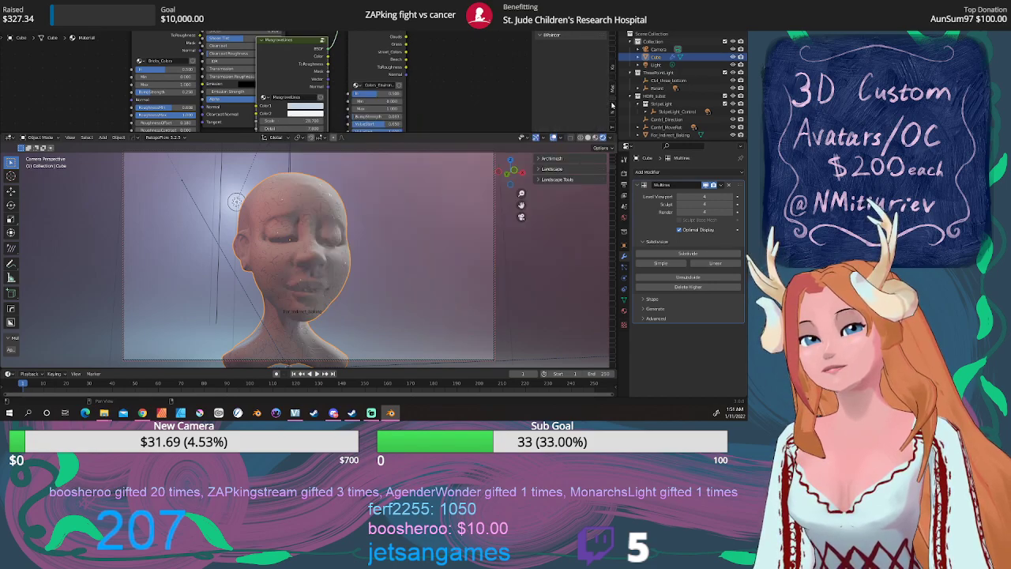
pyautogui.scroll(-4, 612, 106)
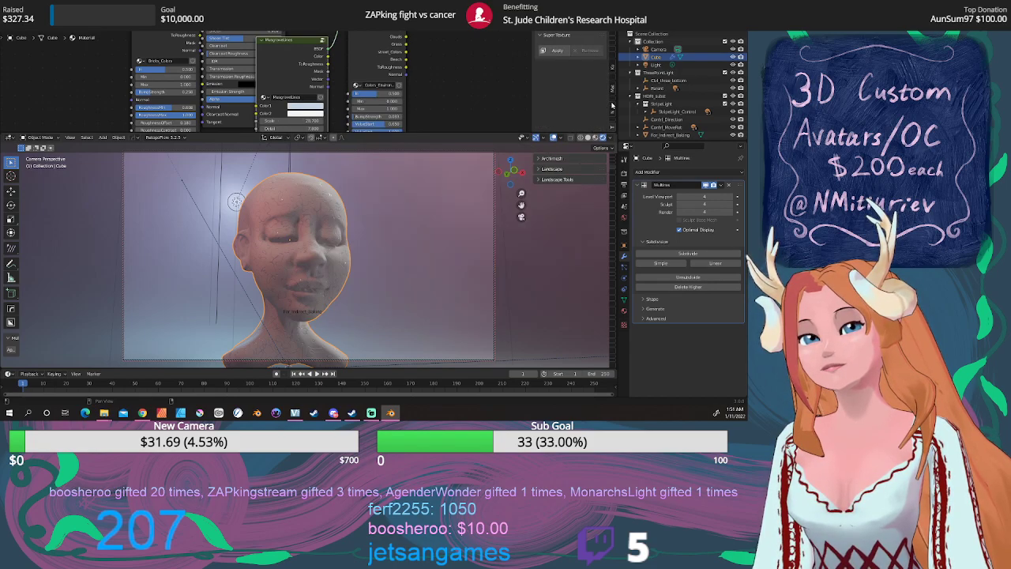
pyautogui.scroll(-2, 612, 105)
pyautogui.scroll(6, 613, 105)
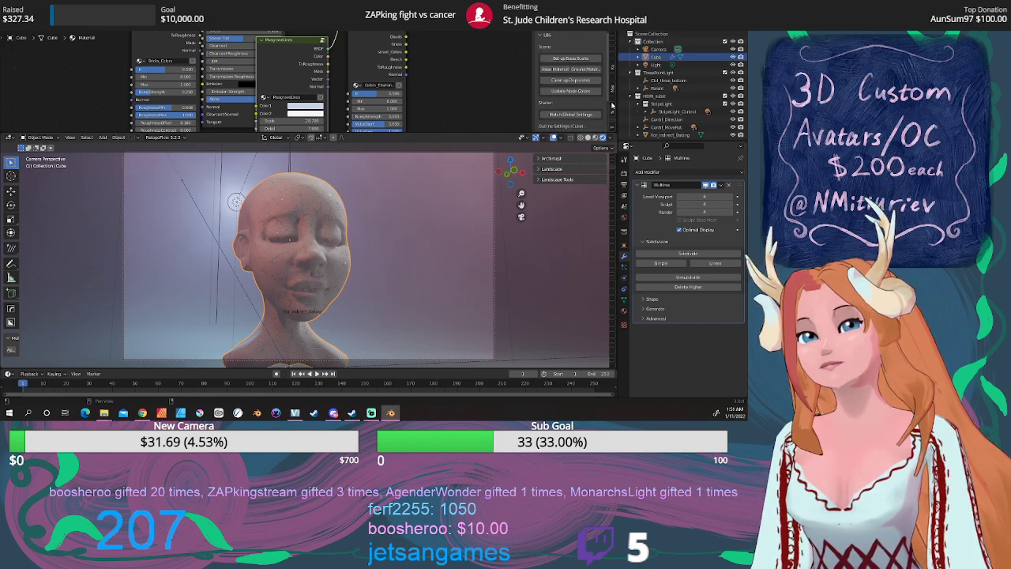
pyautogui.scroll(-3, 612, 105)
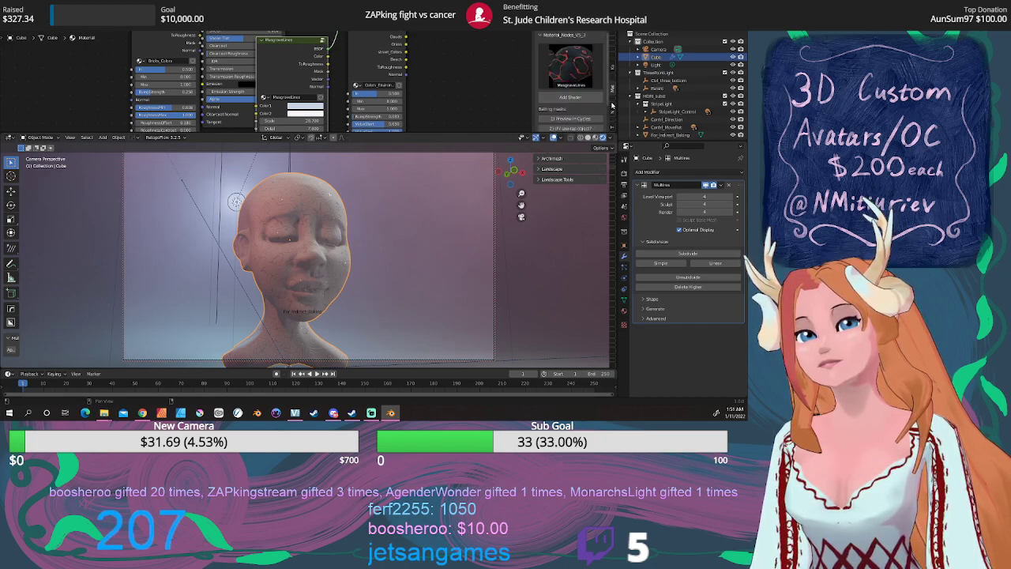
pyautogui.scroll(-4, 613, 105)
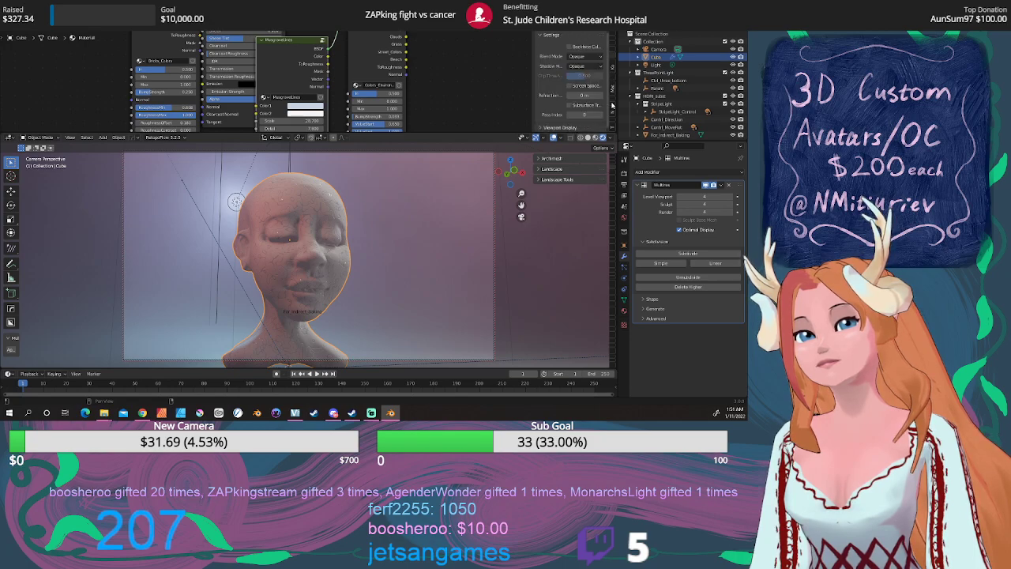
pyautogui.click(574, 48)
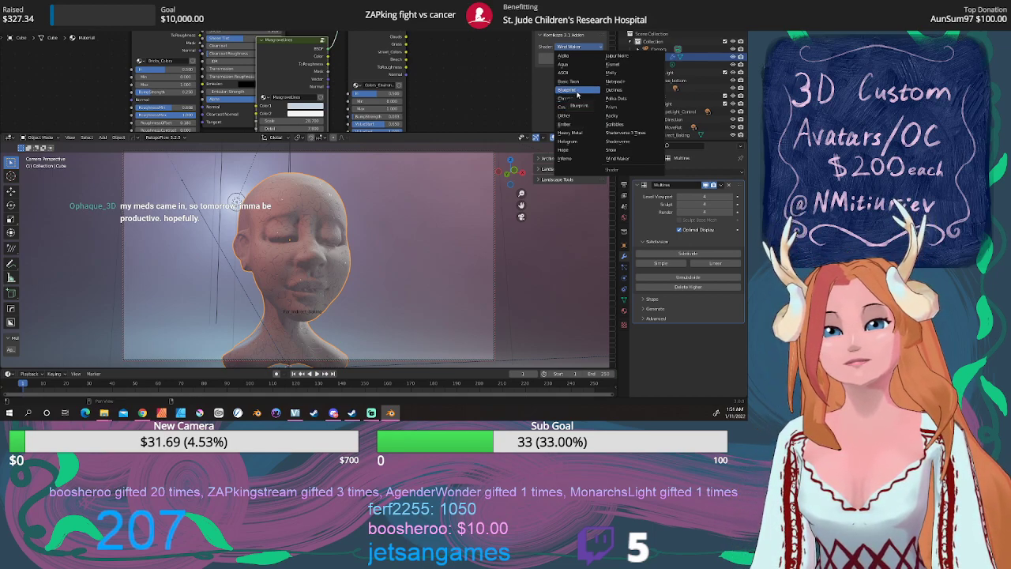
pyautogui.scroll(-1, 448, 74)
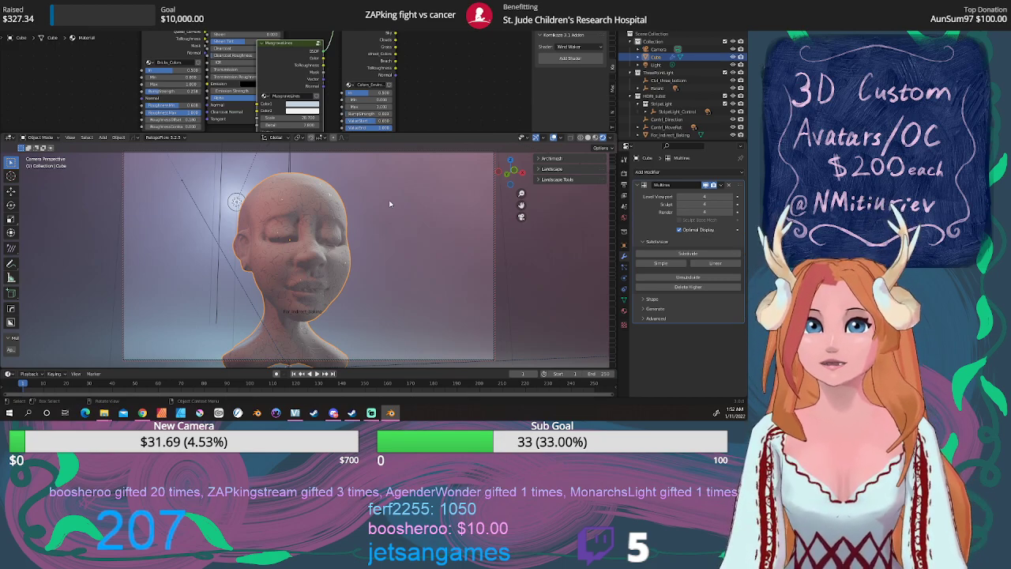
pyautogui.scroll(4, 303, 95)
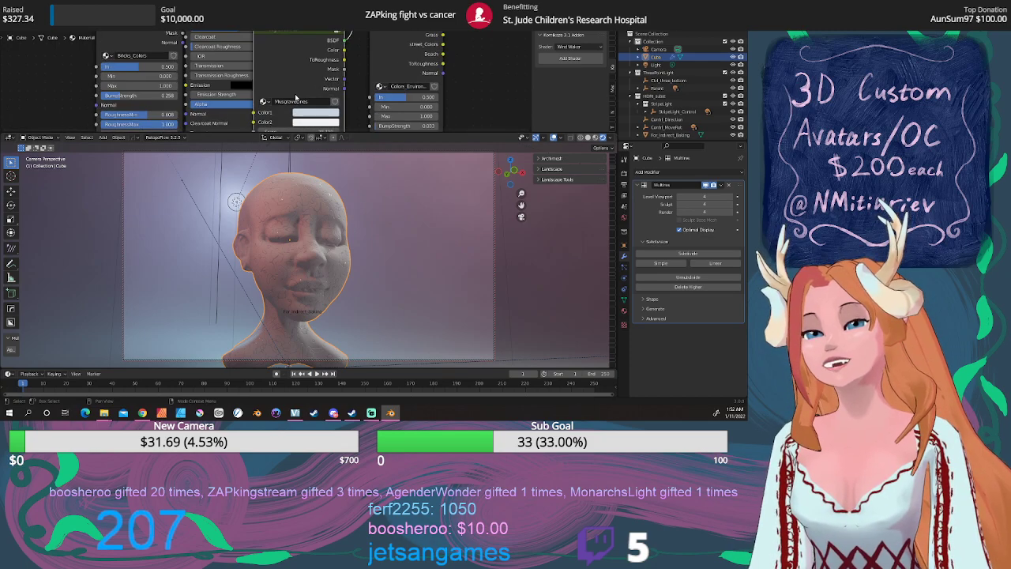
pyautogui.scroll(2, 302, 95)
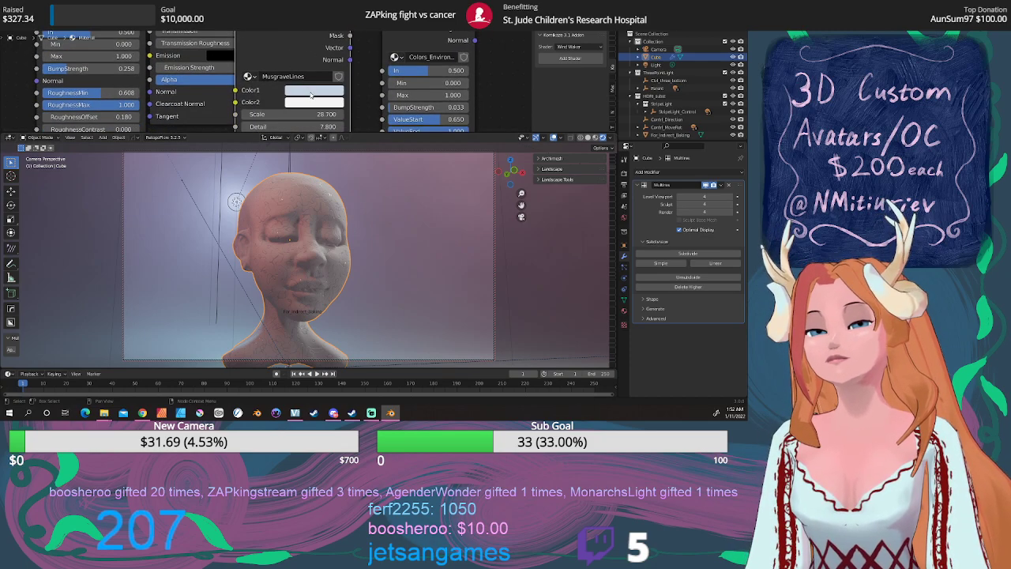
pyautogui.click(310, 94)
pyautogui.click(310, 93)
pyautogui.moveTo(310, 124); pyautogui.dragTo(310, 91, button='middle')
pyautogui.scroll(3, 310, 93)
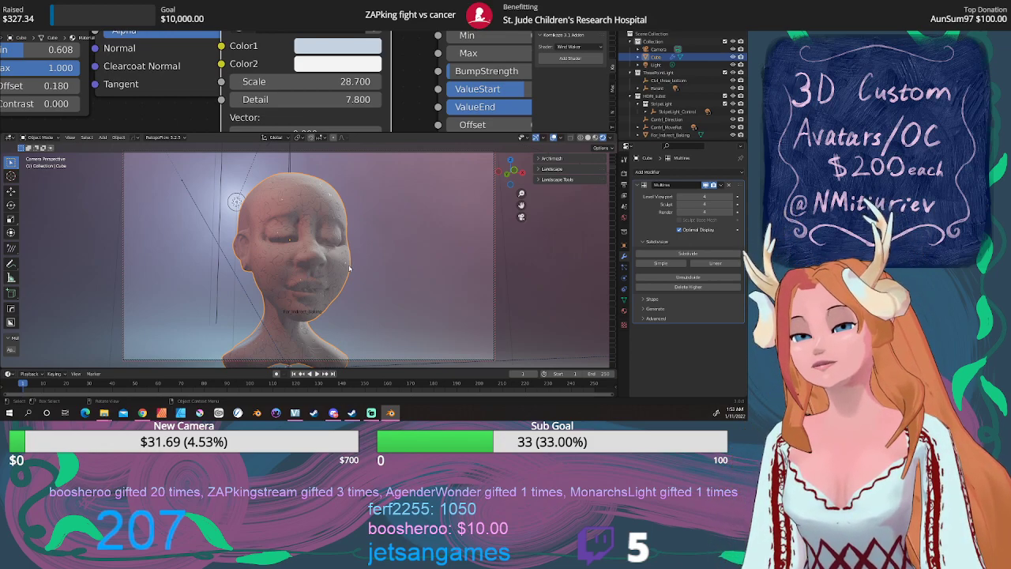
pyautogui.click(611, 167)
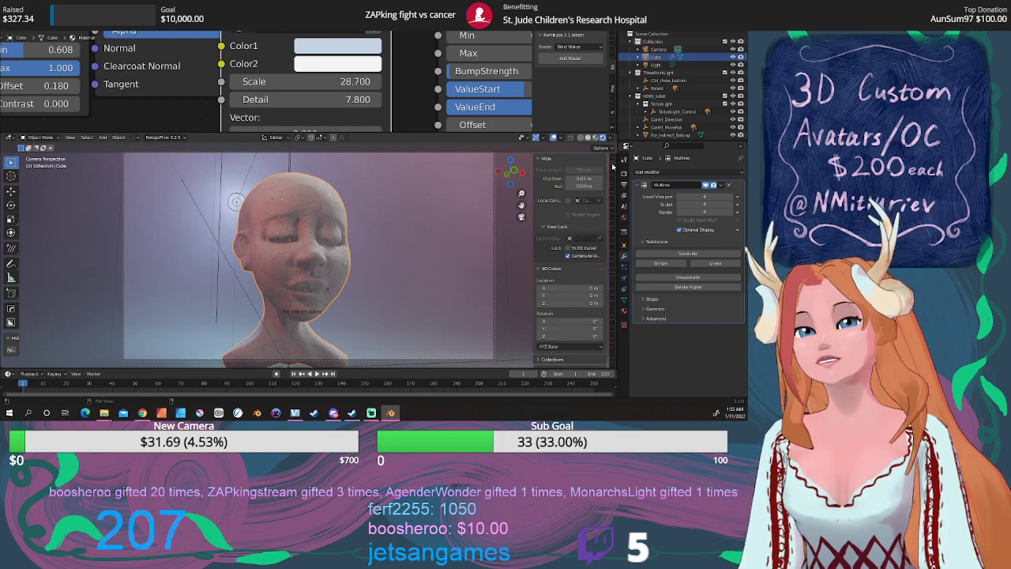
pyautogui.click(613, 167)
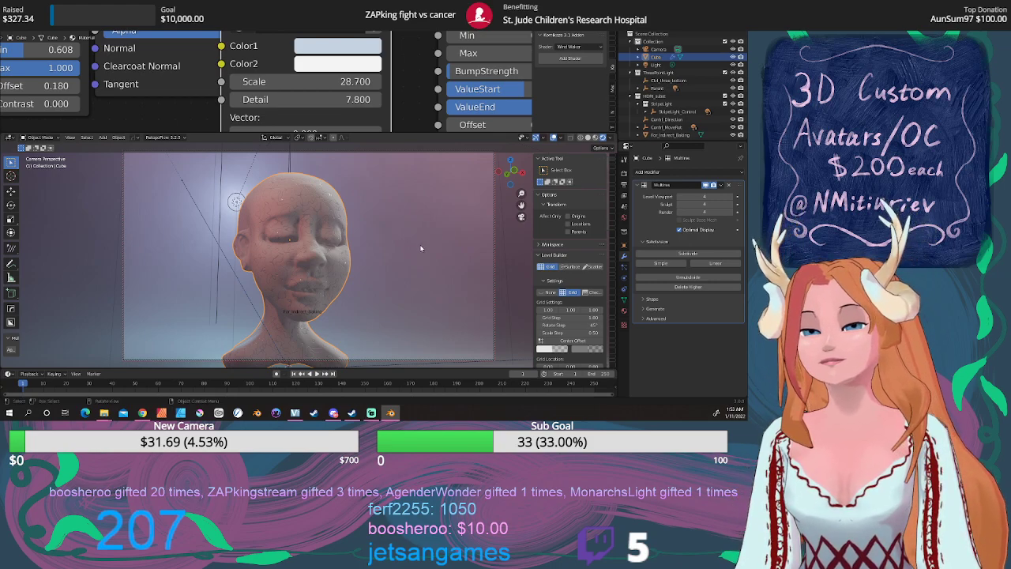
pyautogui.scroll(1, 403, 258)
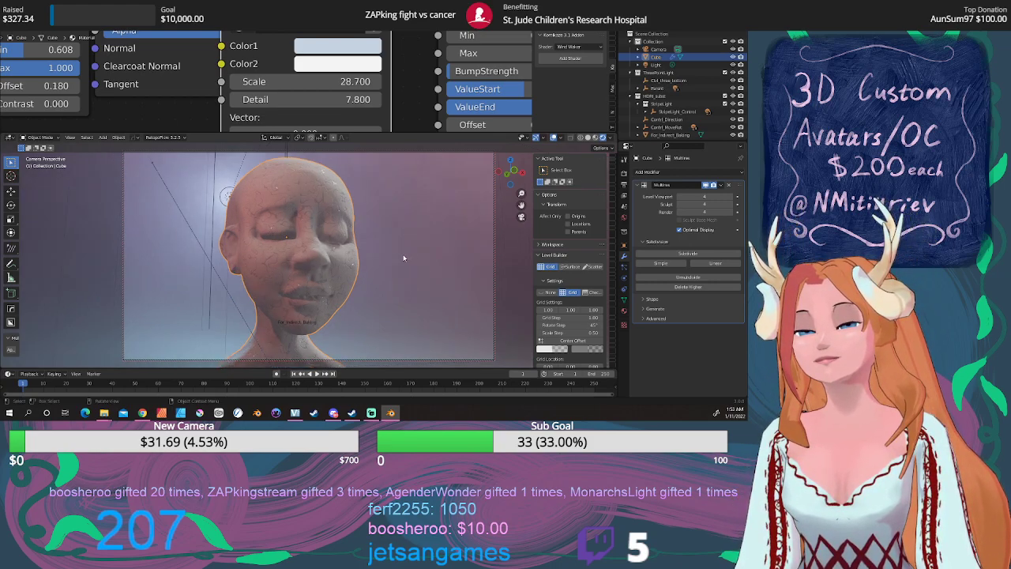
pyautogui.scroll(-2, 404, 258)
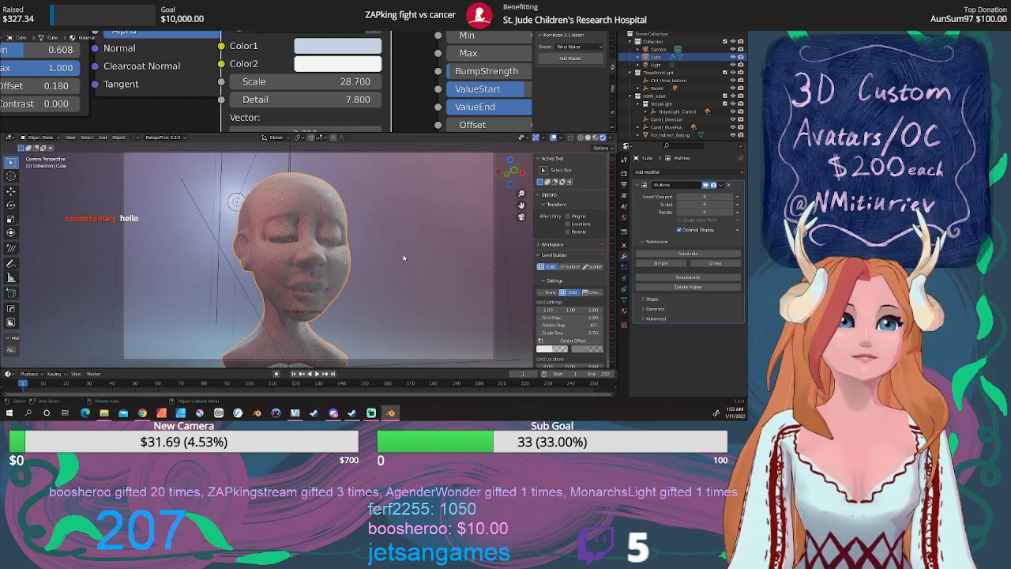
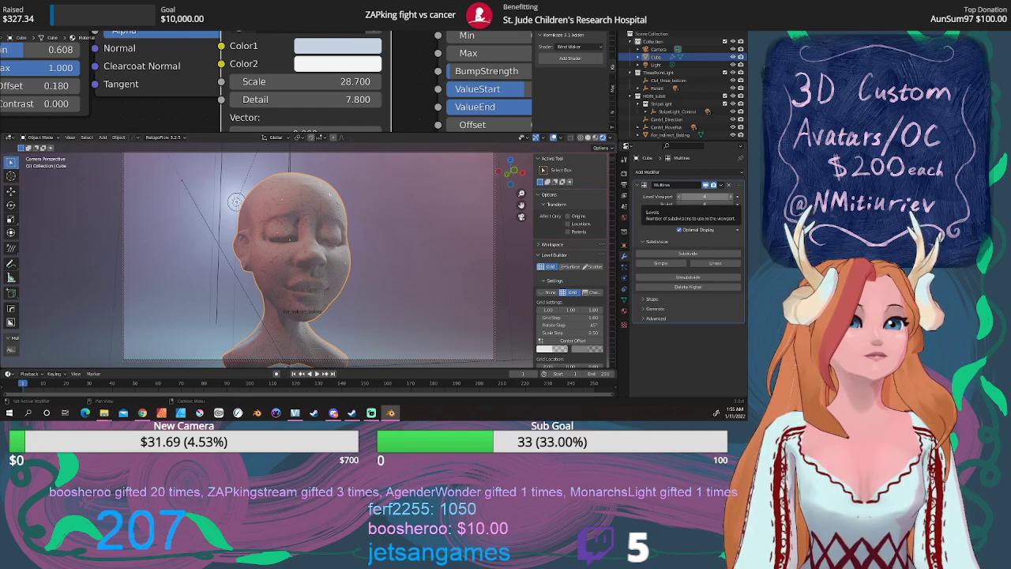
# Toggle the Multires modifier's Optimal Display option and step its sculpt level, restoring both
pyautogui.hotkey('alt', 'Tab')
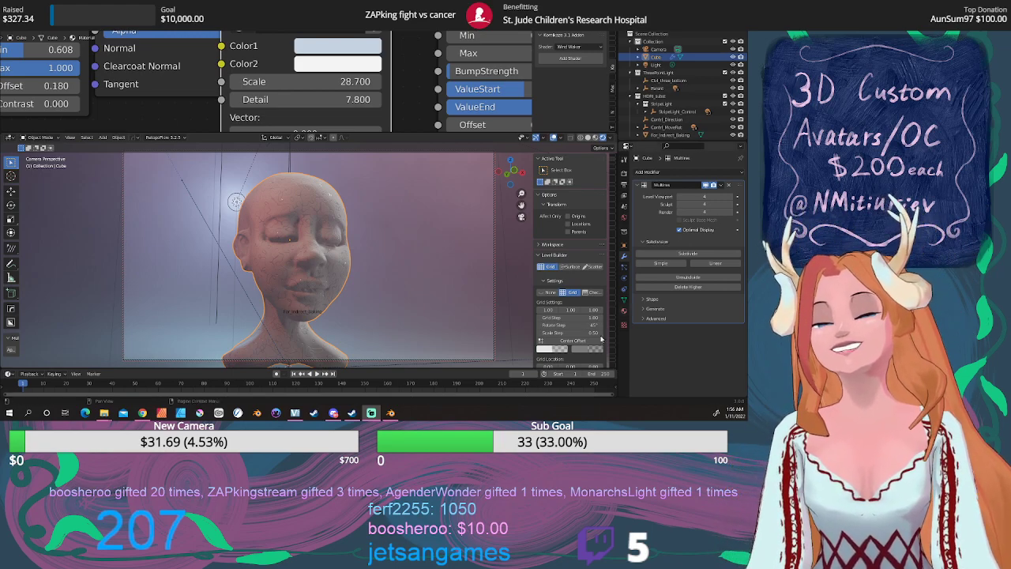
pyautogui.click(680, 231)
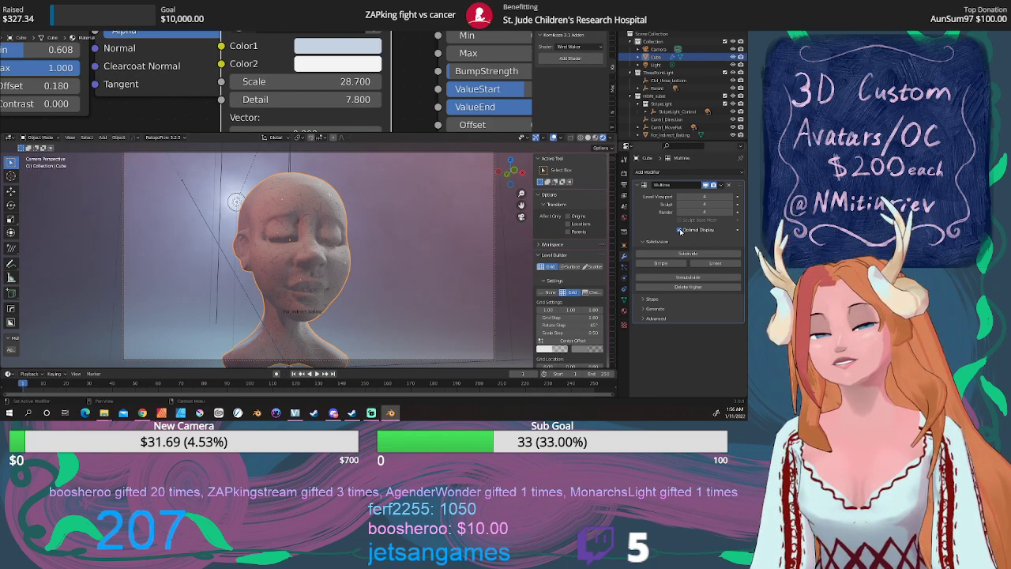
pyautogui.click(681, 230)
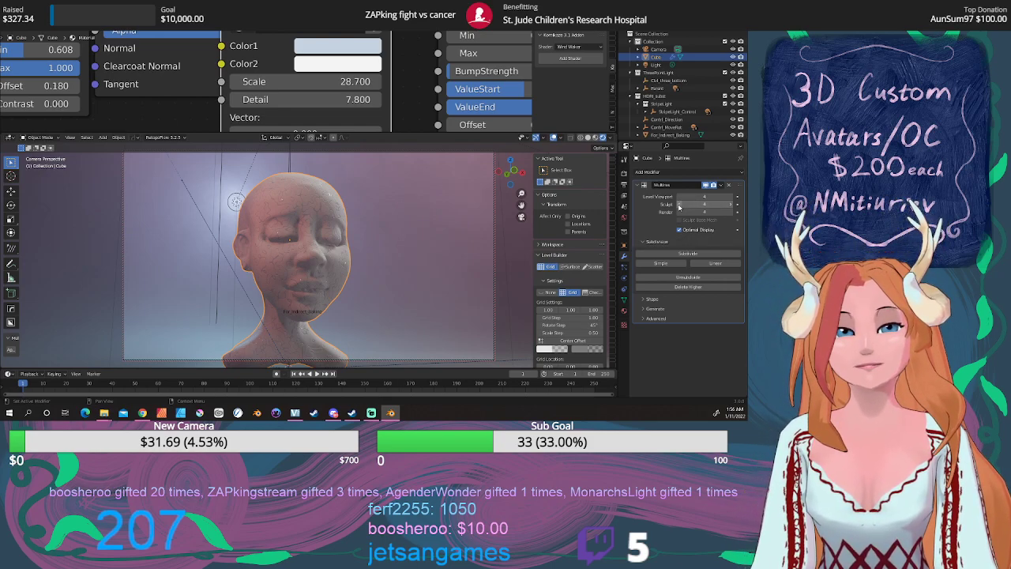
pyautogui.click(681, 204)
pyautogui.click(734, 204)
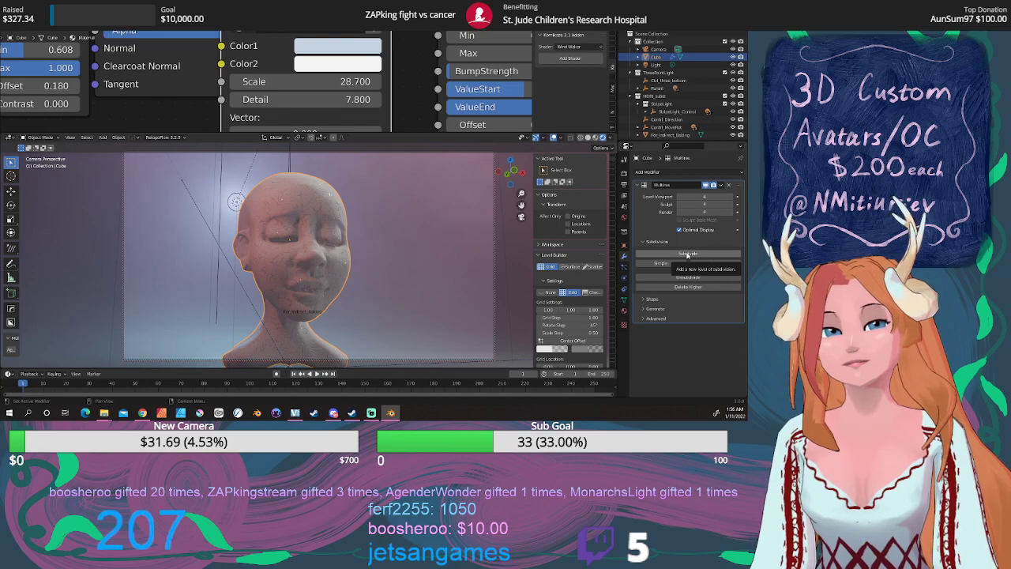
# Change the MusgraveLines node's Color1 to a light pink
pyautogui.moveTo(278, 265)
pyautogui.mouseDown(button='middle')
pyautogui.moveTo(300, 267)
pyautogui.moveTo(225, 270)
pyautogui.moveTo(289, 272)
pyautogui.mouseUp(button='middle')
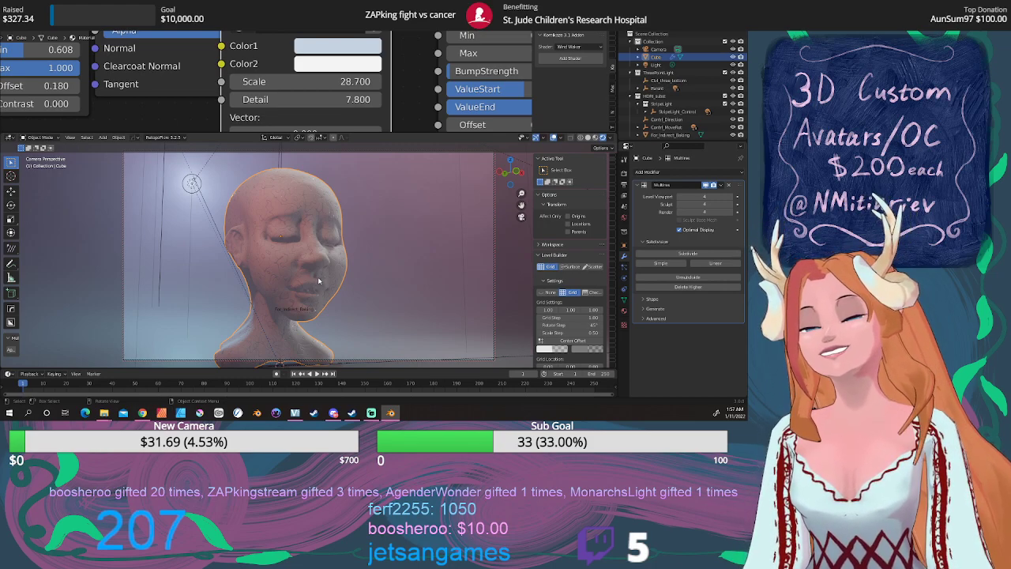
pyautogui.moveTo(316, 277); pyautogui.dragTo(312, 282, button='middle')
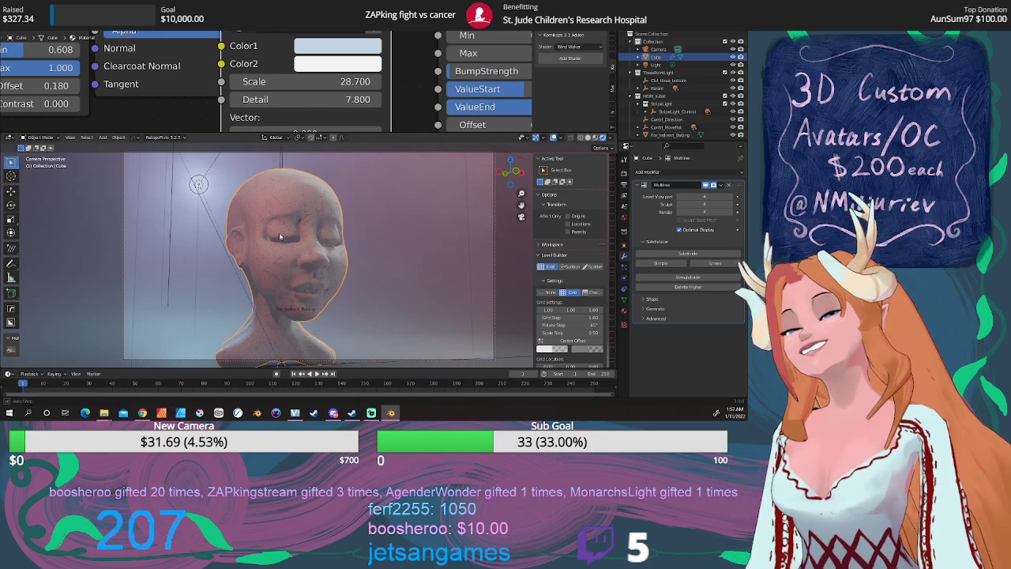
pyautogui.moveTo(278, 233); pyautogui.dragTo(276, 235, button='middle')
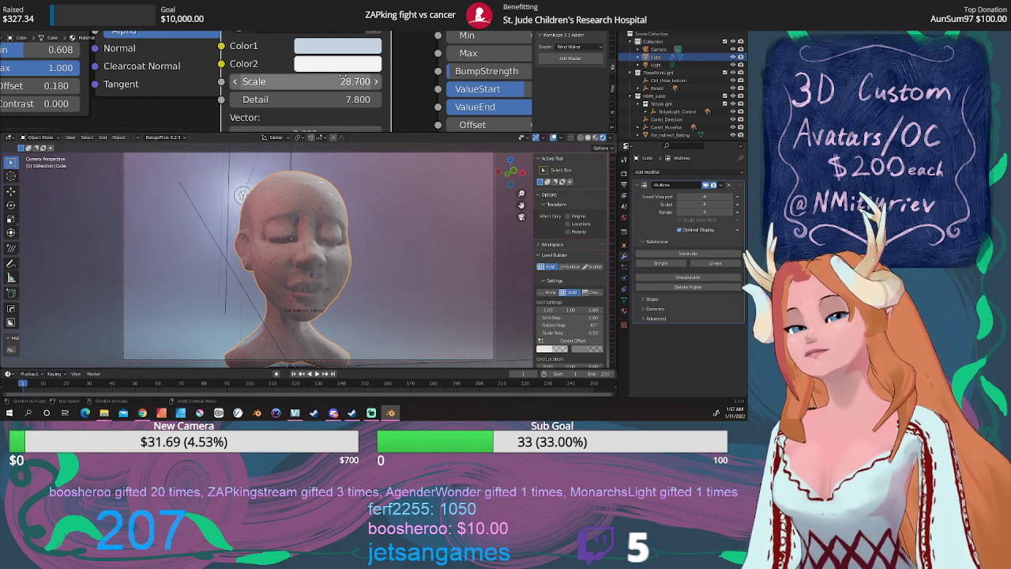
pyautogui.click(343, 47)
pyautogui.click(377, 161)
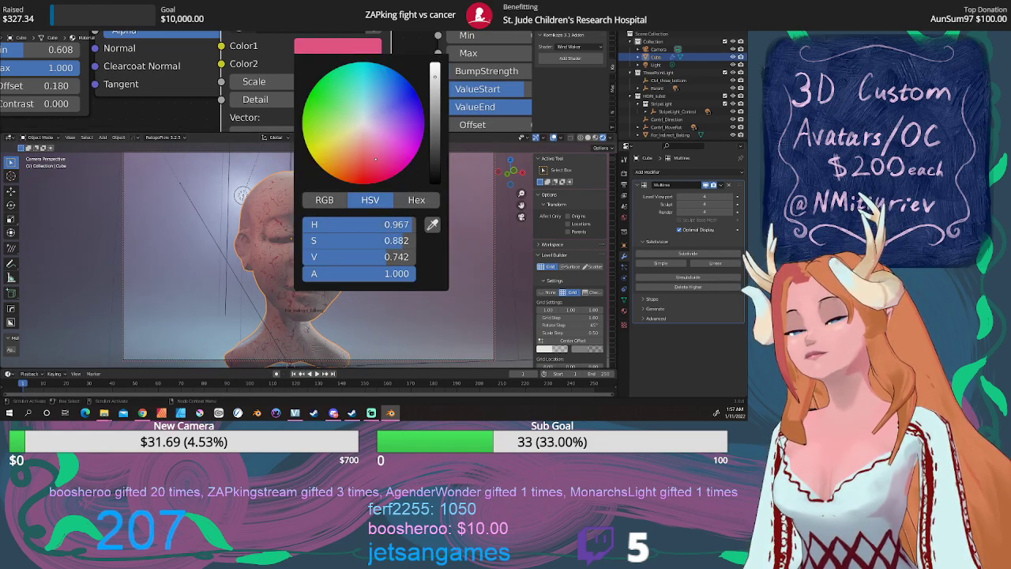
pyautogui.moveTo(376, 160); pyautogui.dragTo(399, 142)
pyautogui.moveTo(437, 74); pyautogui.dragTo(436, 68)
pyautogui.click(378, 131)
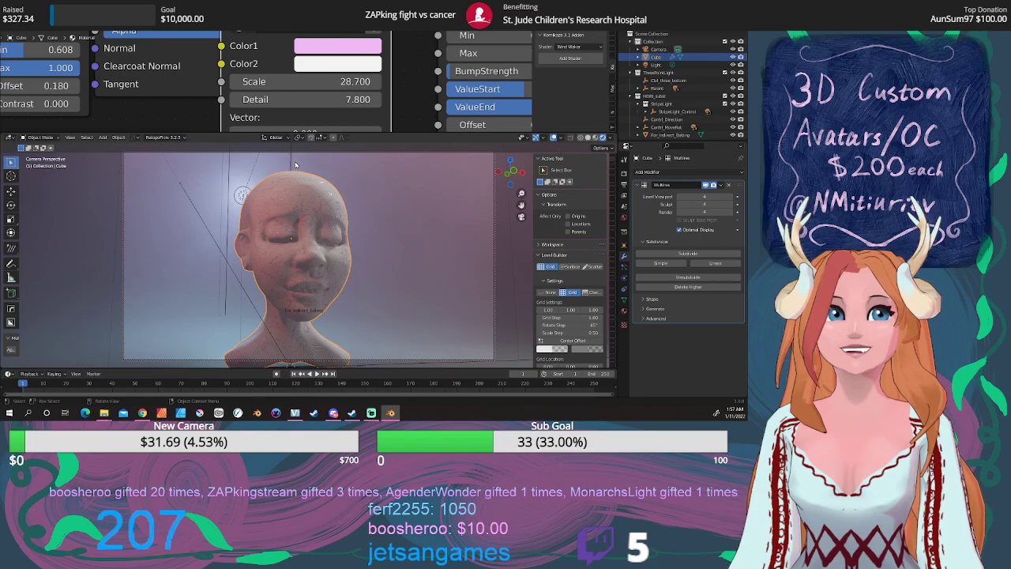
# Render a still image from the camera and examine the head's MusgraveLines pattern up close and as a whole
pyautogui.click(52, 14)
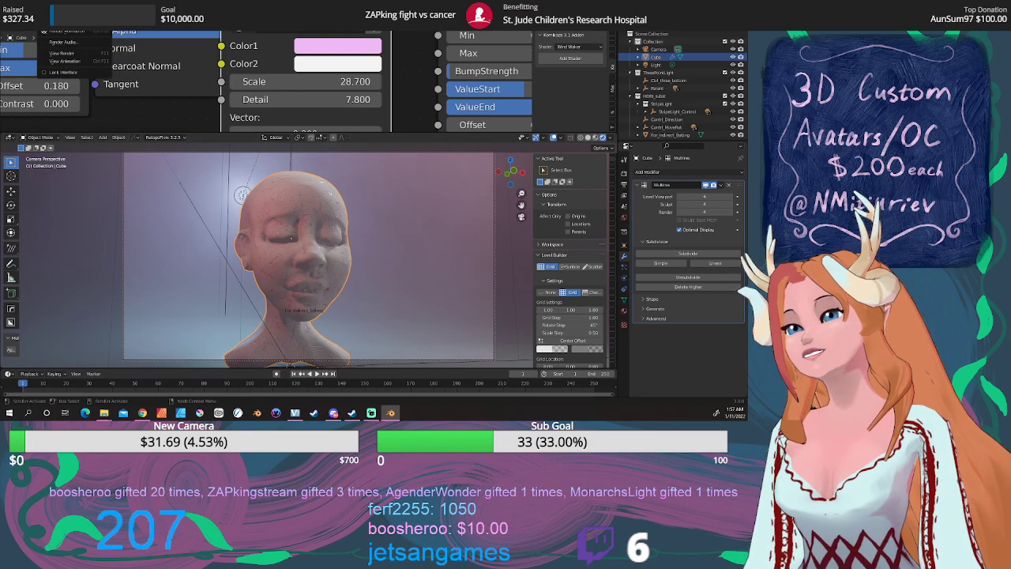
pyautogui.click(64, 23)
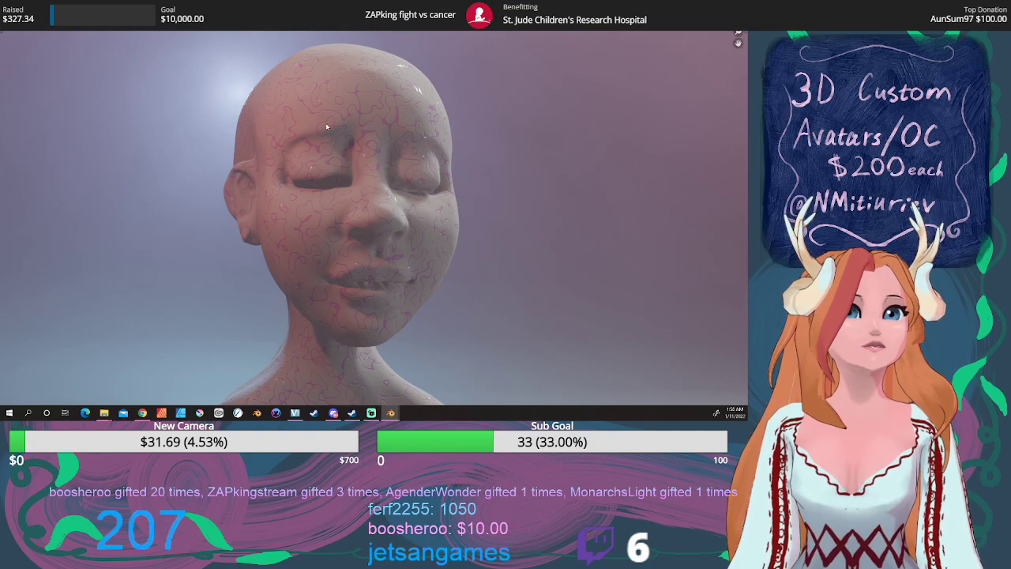
pyautogui.scroll(-1, 474, 181)
pyautogui.scroll(6, 477, 187)
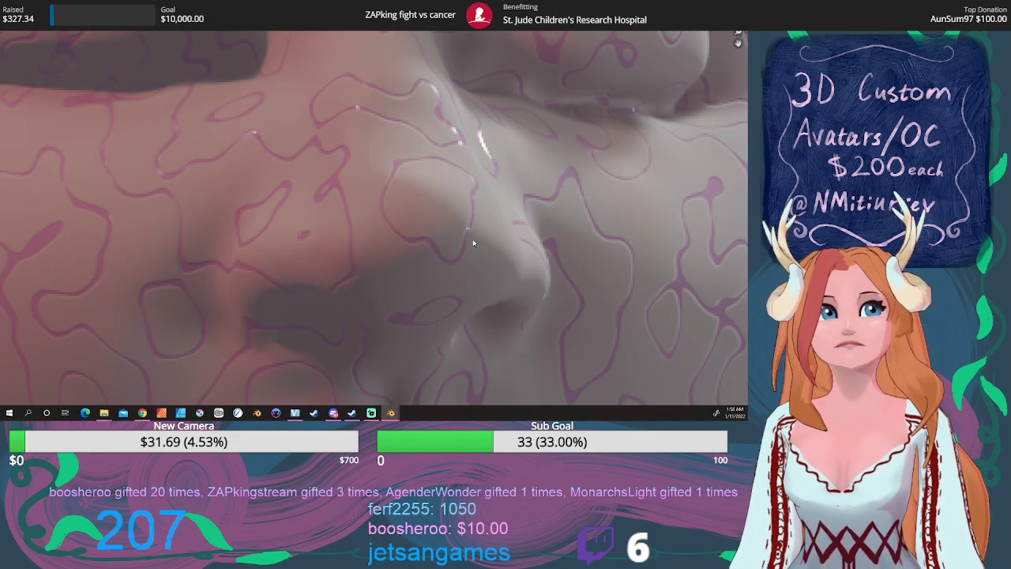
pyautogui.scroll(-8, 473, 239)
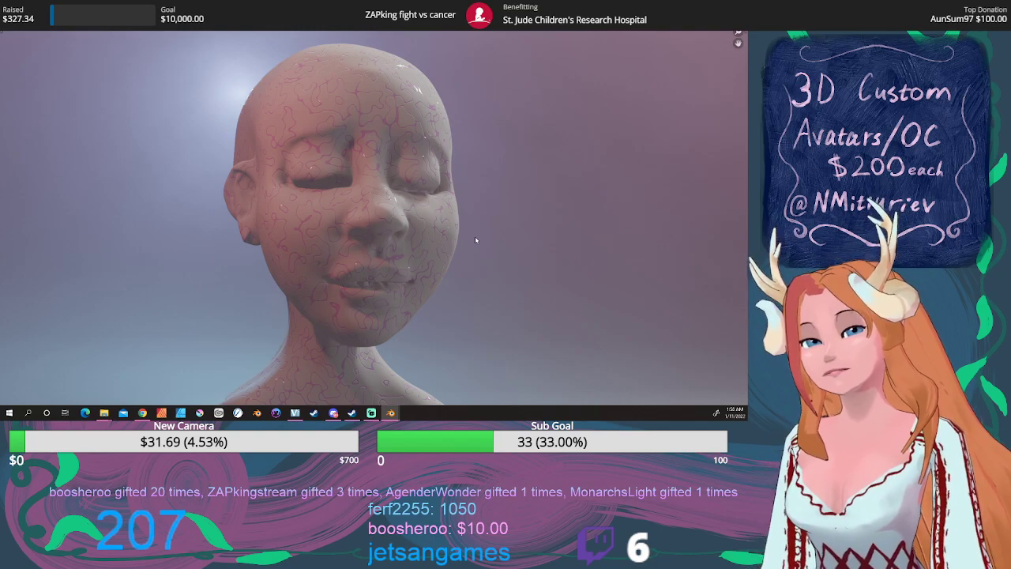
pyautogui.scroll(5, 433, 217)
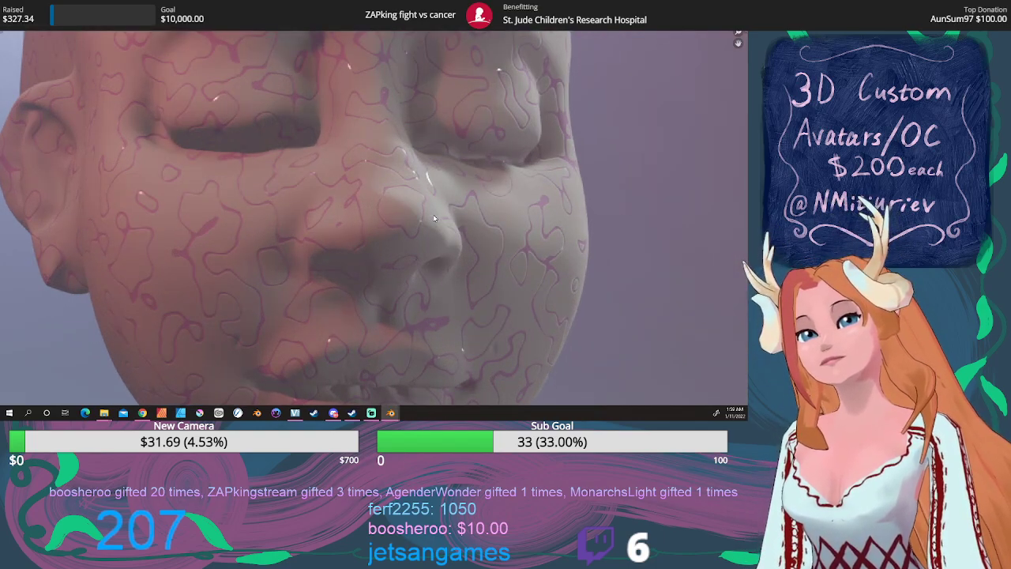
pyautogui.scroll(-5, 433, 214)
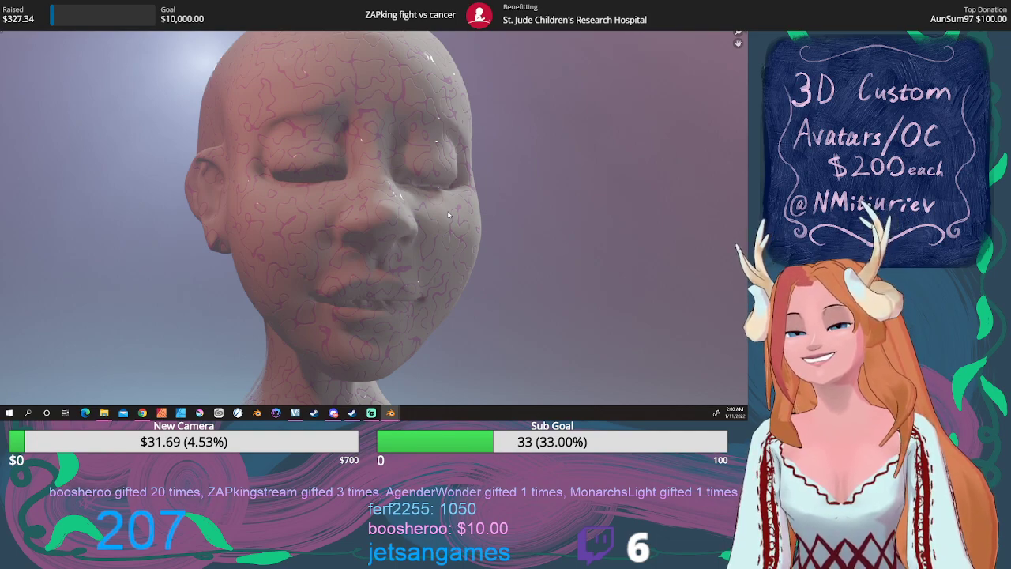
pyautogui.press('KP_0')
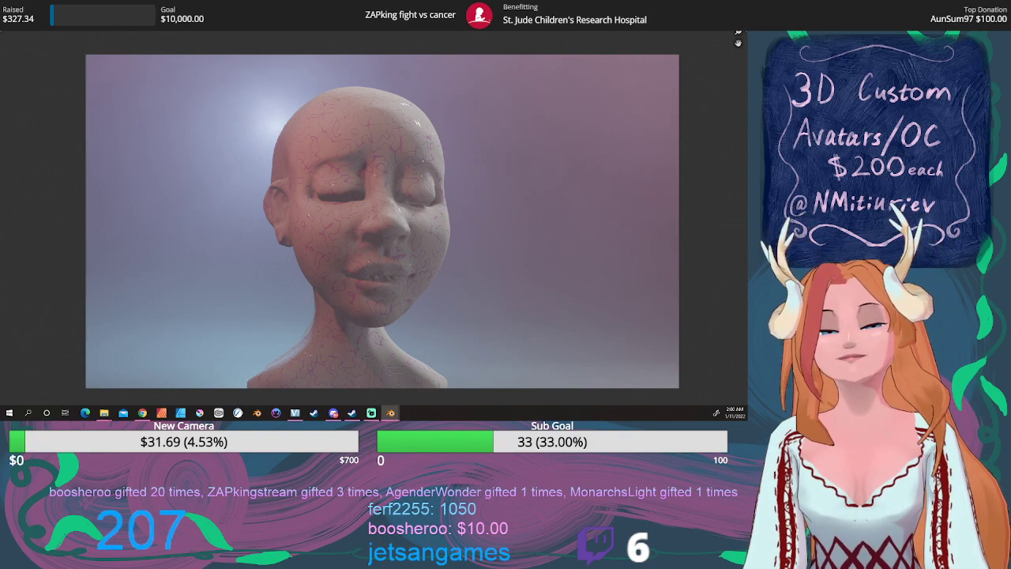
pyautogui.scroll(-2, 445, 268)
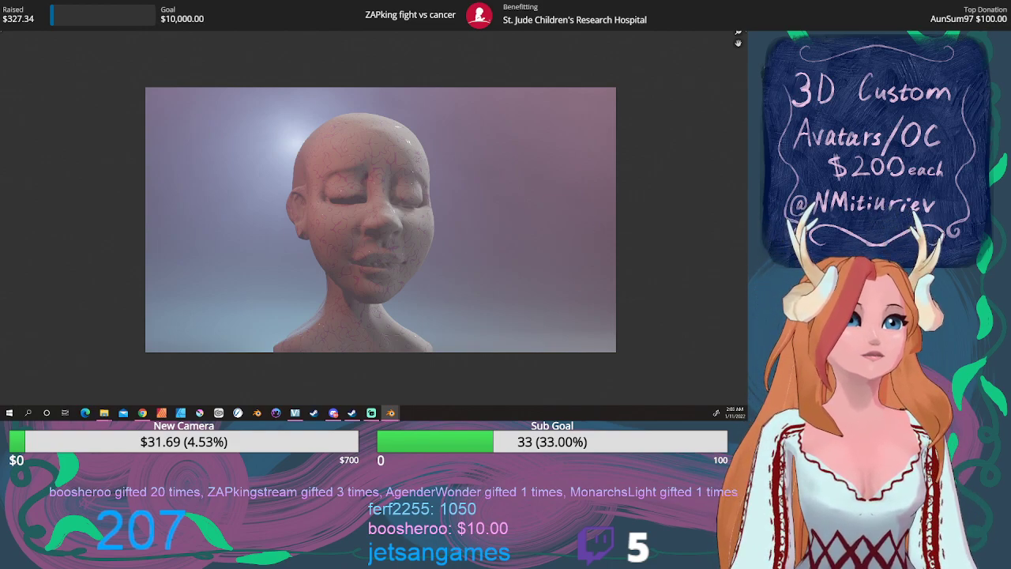
pyautogui.hotkey('alt', 'Tab')
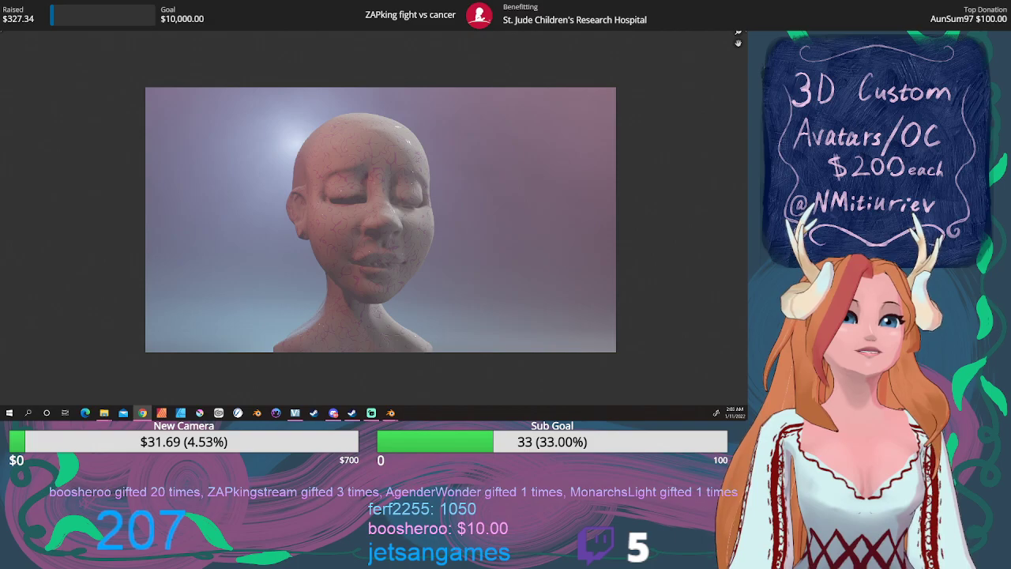
pyautogui.hotkey('alt', 'Tab')
pyautogui.hotkey('alt', 'Tab')
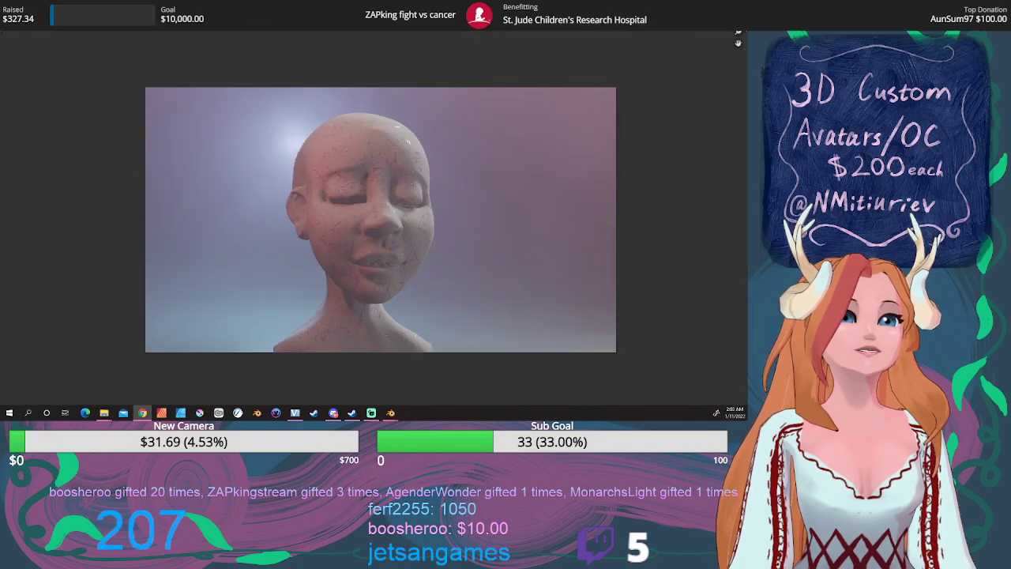
pyautogui.hotkey('alt', 'Tab')
pyautogui.hotkey('alt', 'Tab')
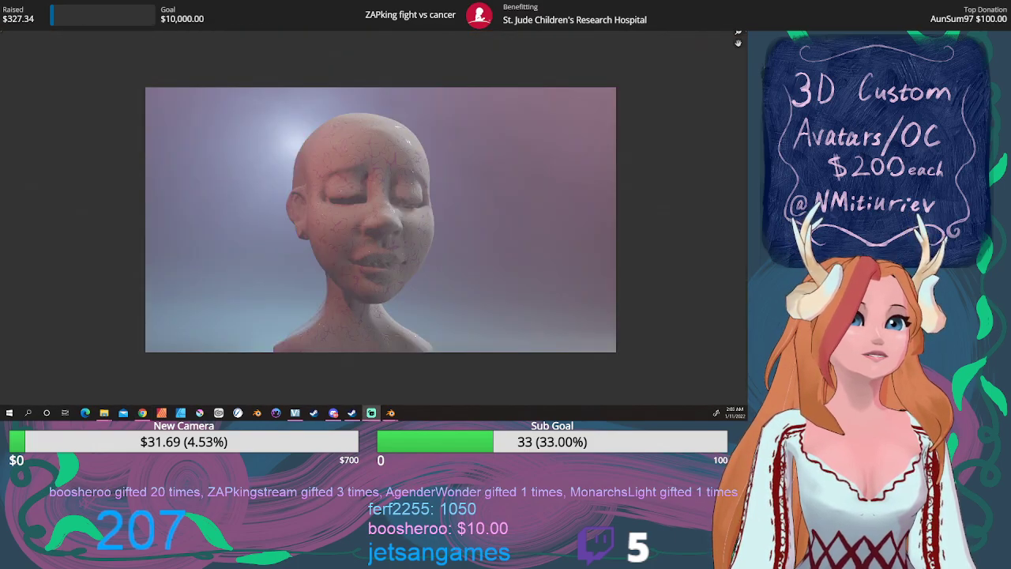
# Examine the line pattern around the rendered head's nose and mouth and compare it with the whole image
pyautogui.scroll(5, 452, 234)
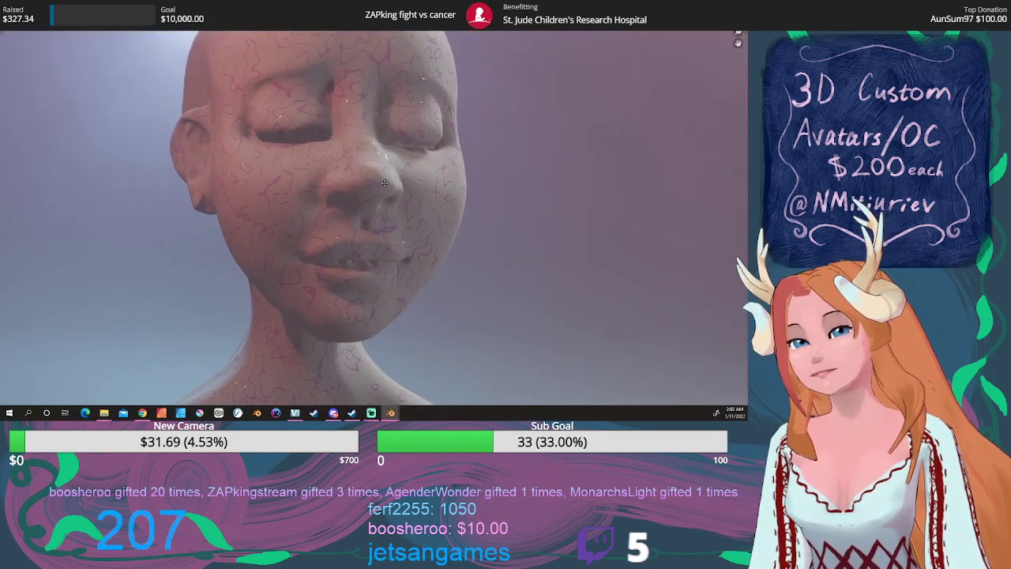
pyautogui.scroll(2, 383, 229)
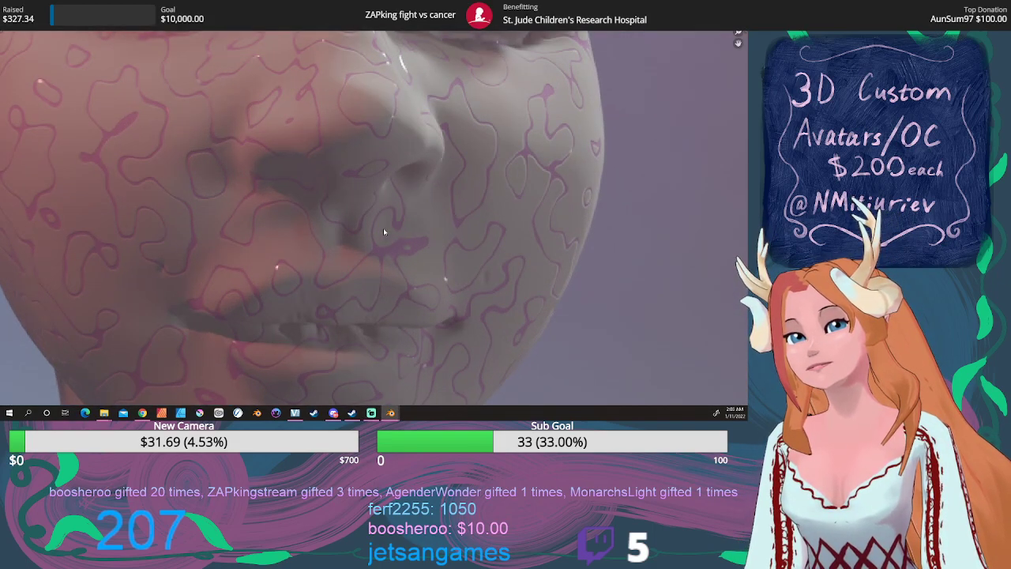
pyautogui.scroll(1, 383, 228)
pyautogui.press('Home')
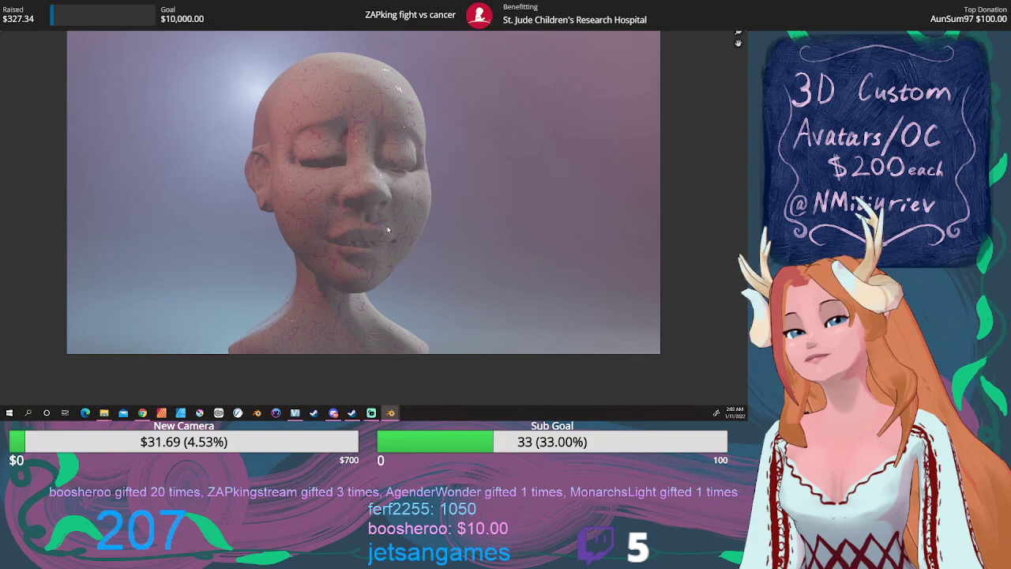
pyautogui.scroll(-2, 389, 228)
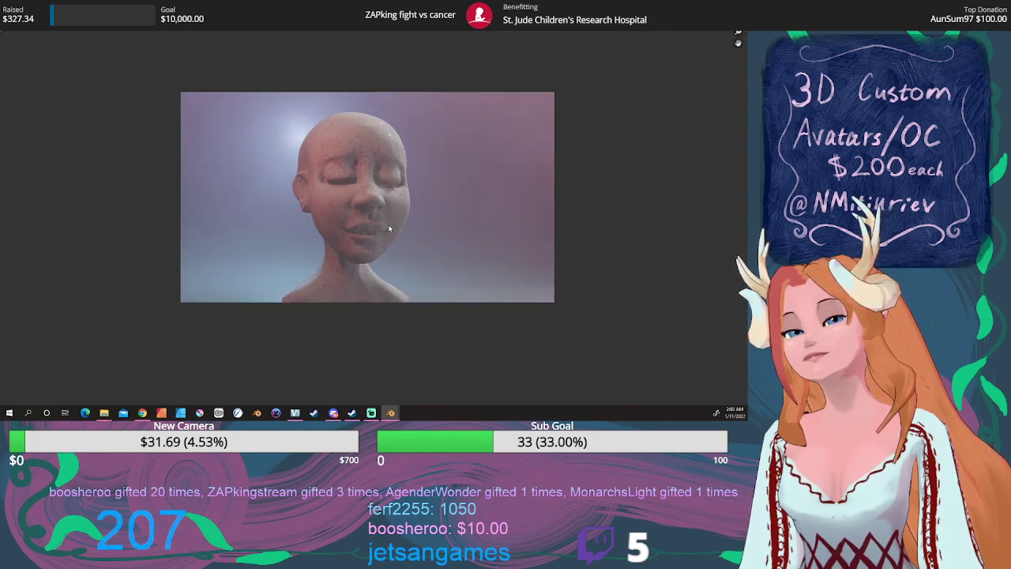
pyautogui.scroll(3, 389, 229)
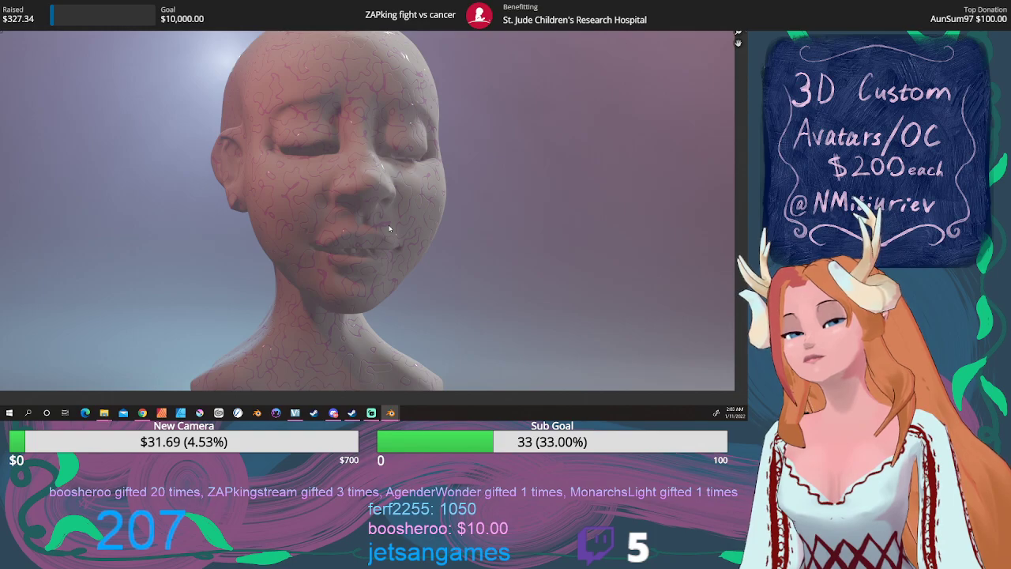
pyautogui.scroll(1, 389, 228)
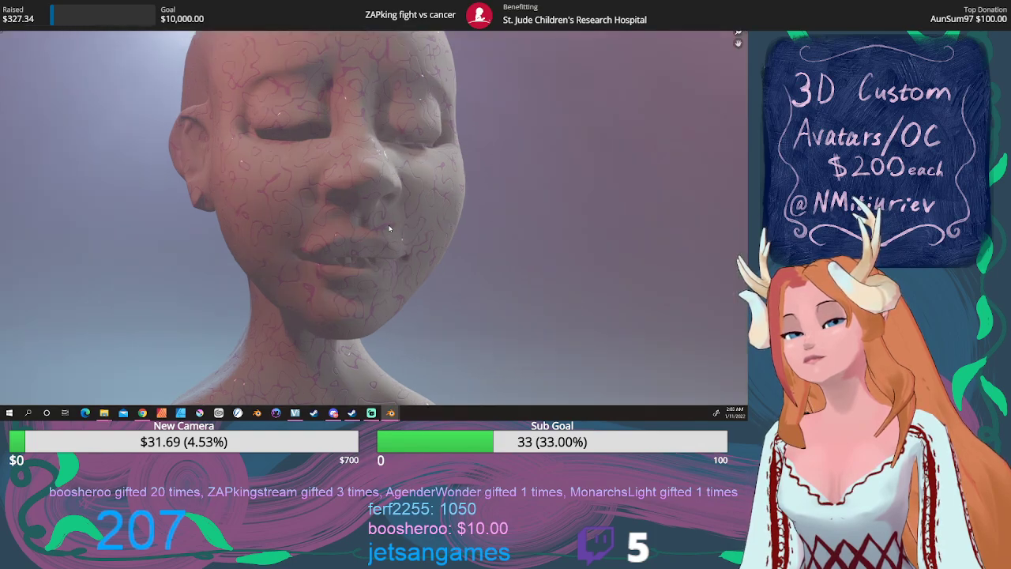
pyautogui.moveTo(389, 228); pyautogui.dragTo(388, 258, button='middle')
pyautogui.scroll(-2, 388, 257)
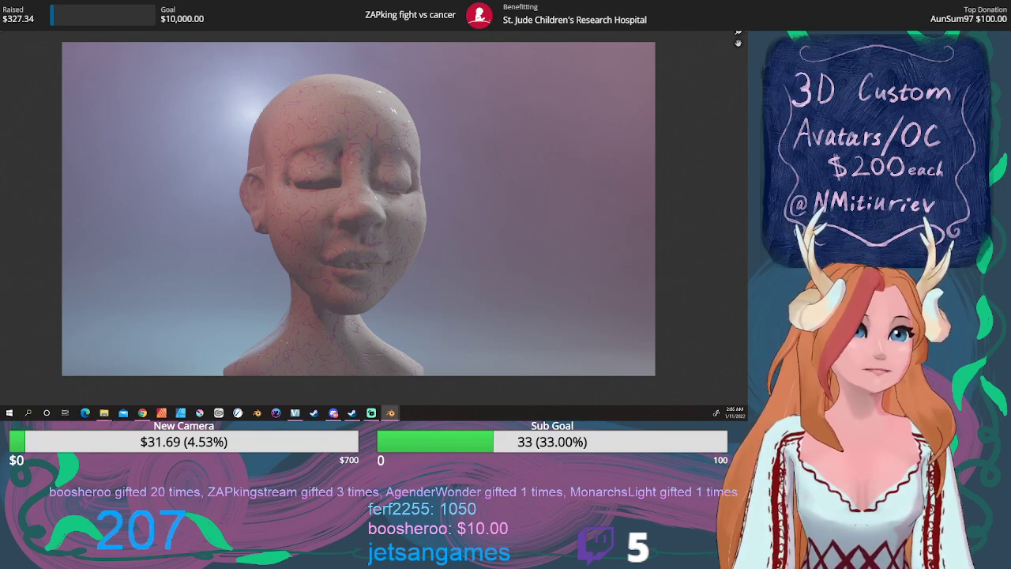
# Inspect the MusgraveLines detail on the rendered nose, cheek and lips at close range
pyautogui.hotkey('alt', 'Tab')
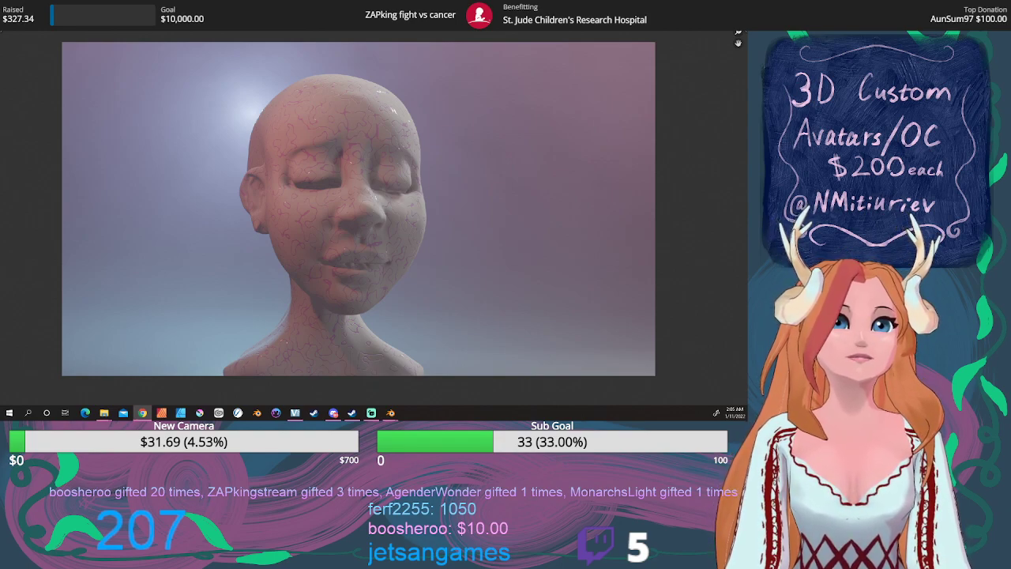
pyautogui.hotkey('alt', 'Tab')
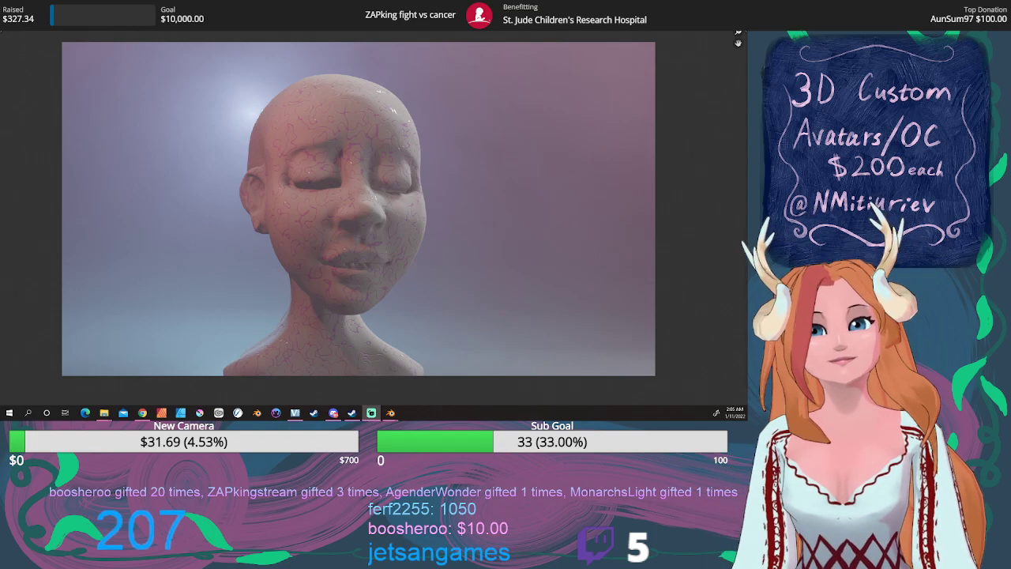
pyautogui.scroll(10, 412, 271)
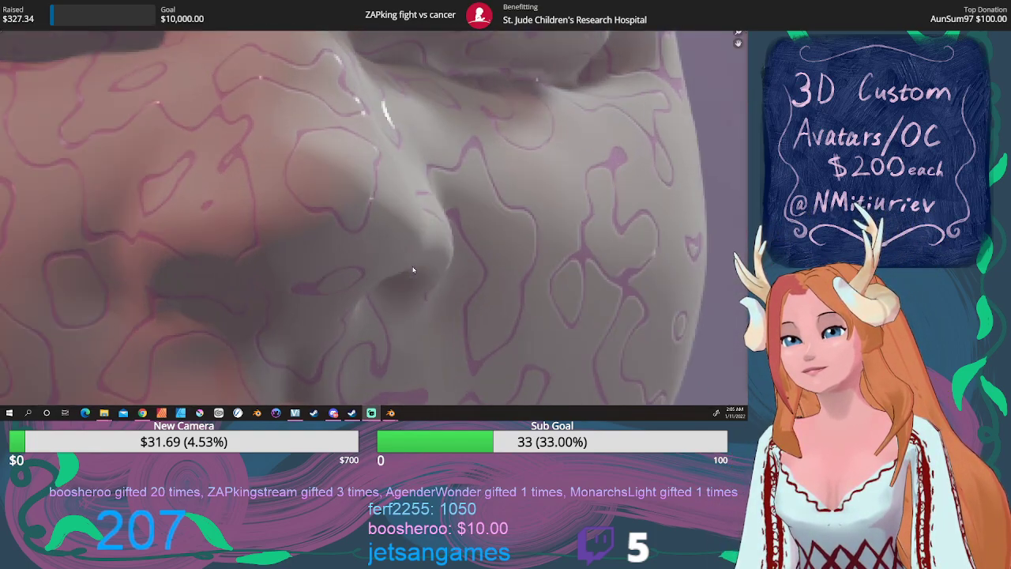
pyautogui.scroll(-10, 412, 270)
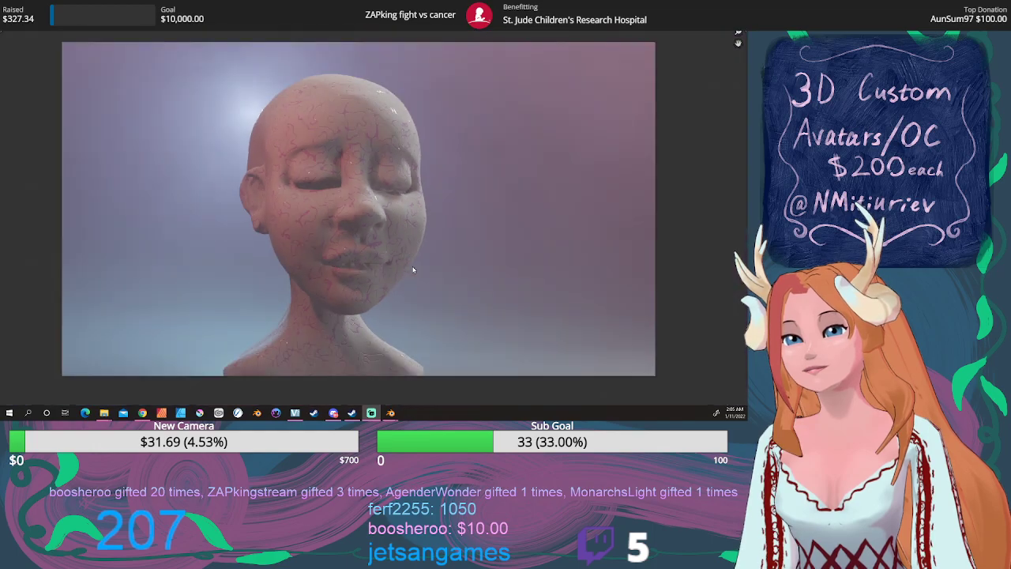
pyautogui.moveTo(412, 270); pyautogui.dragTo(399, 254)
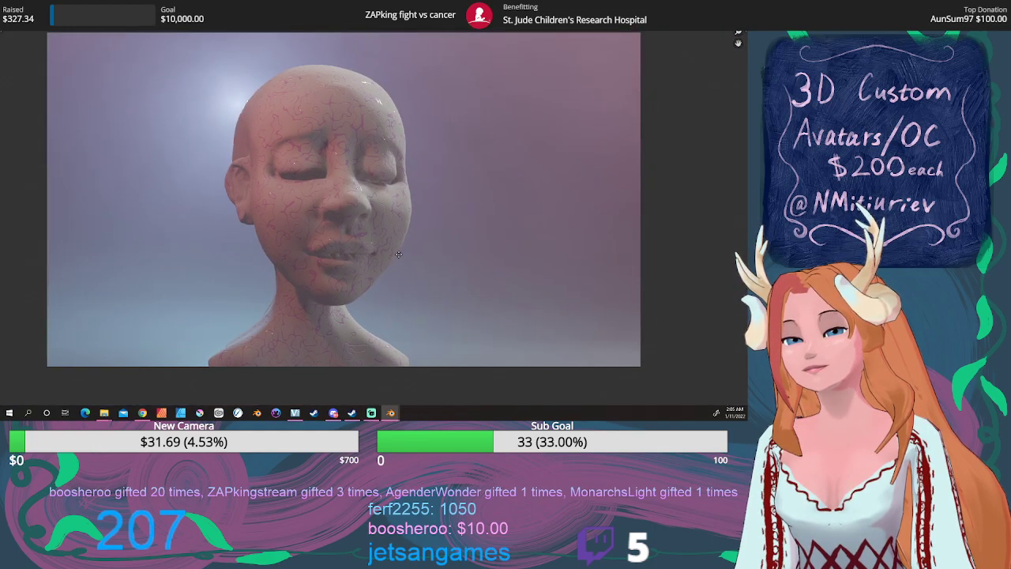
pyautogui.scroll(8, 398, 255)
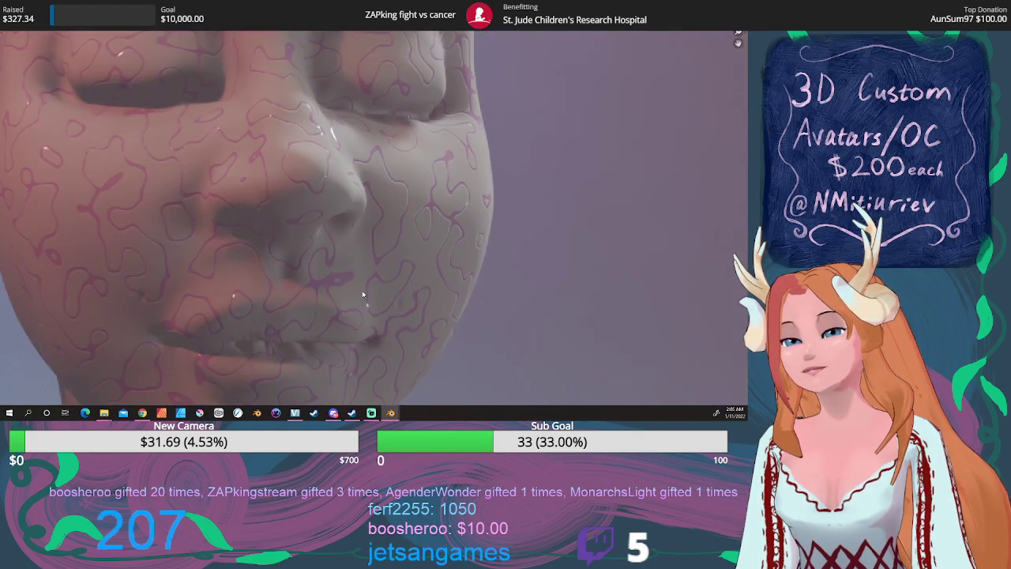
pyautogui.scroll(-3, 367, 286)
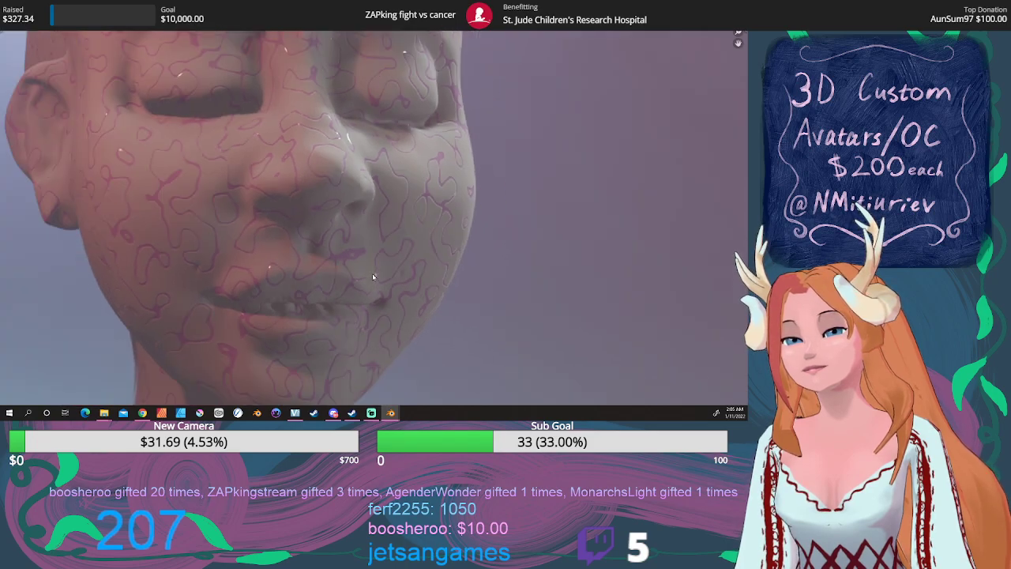
pyautogui.scroll(-3, 373, 277)
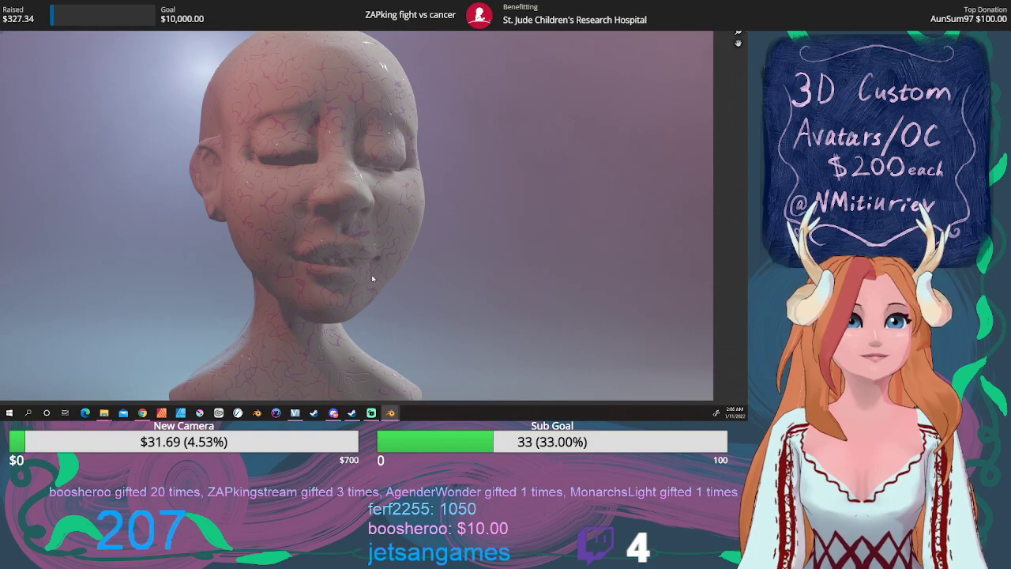
# Review the rendered face at several magnifications, checking the lines on the forehead, eyelids, nose and mouth
pyautogui.scroll(5, 330, 188)
pyautogui.scroll(-7, 333, 187)
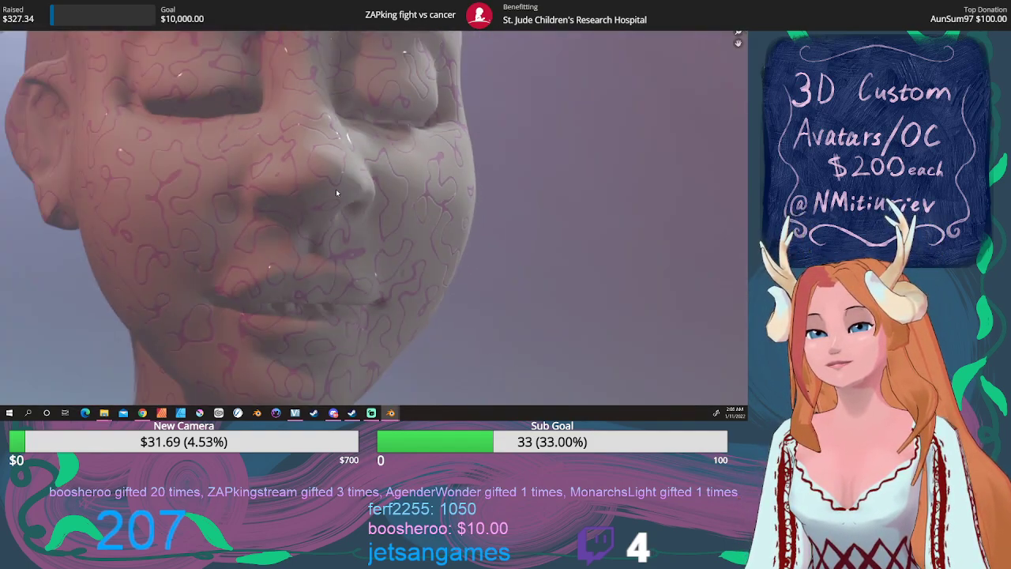
pyautogui.keyDown('shift'); pyautogui.moveTo(347, 190); pyautogui.dragTo(358, 197, button='middle'); pyautogui.keyUp('shift')
pyautogui.scroll(3, 348, 203)
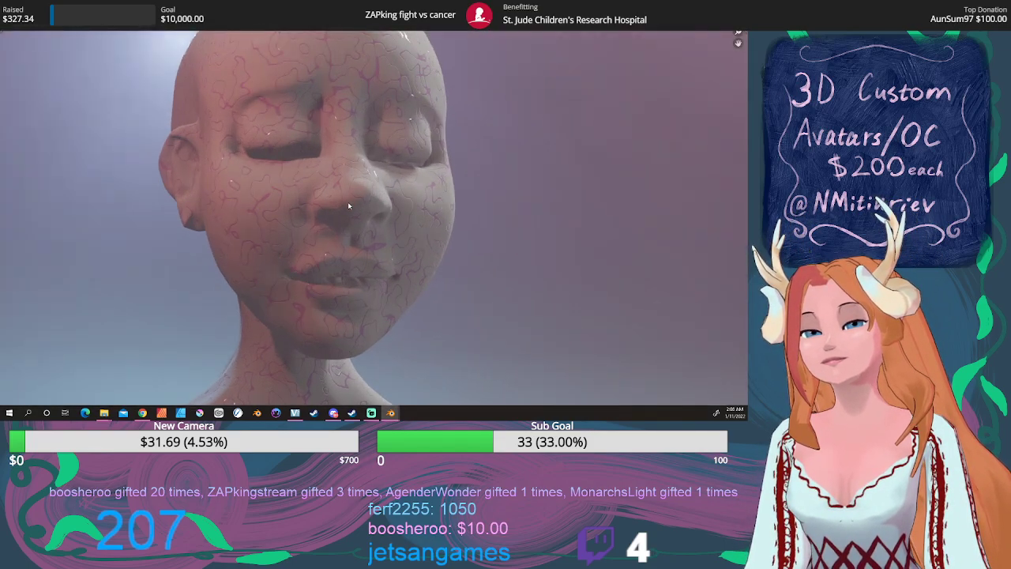
pyautogui.scroll(-5, 347, 202)
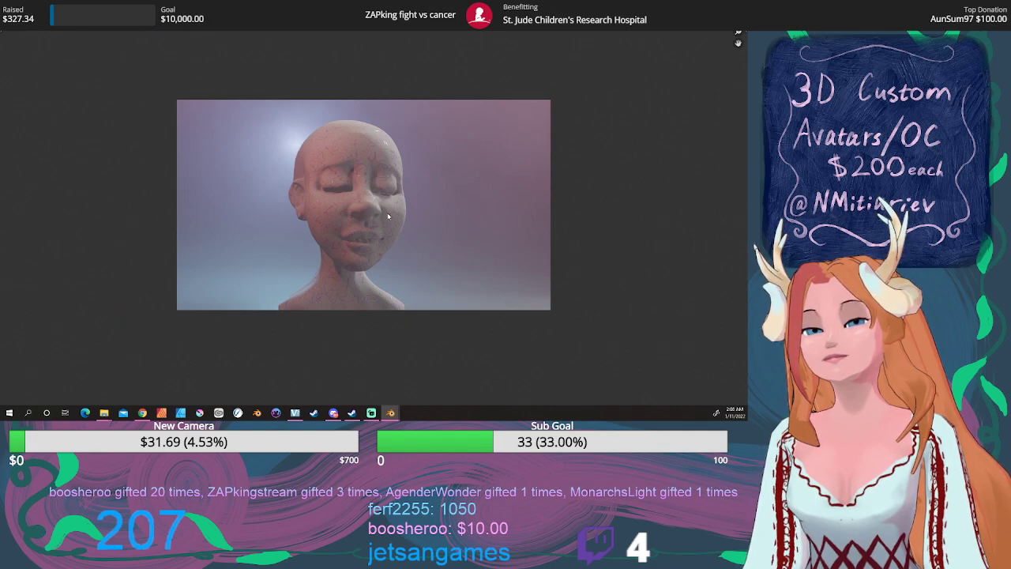
pyautogui.scroll(2, 388, 215)
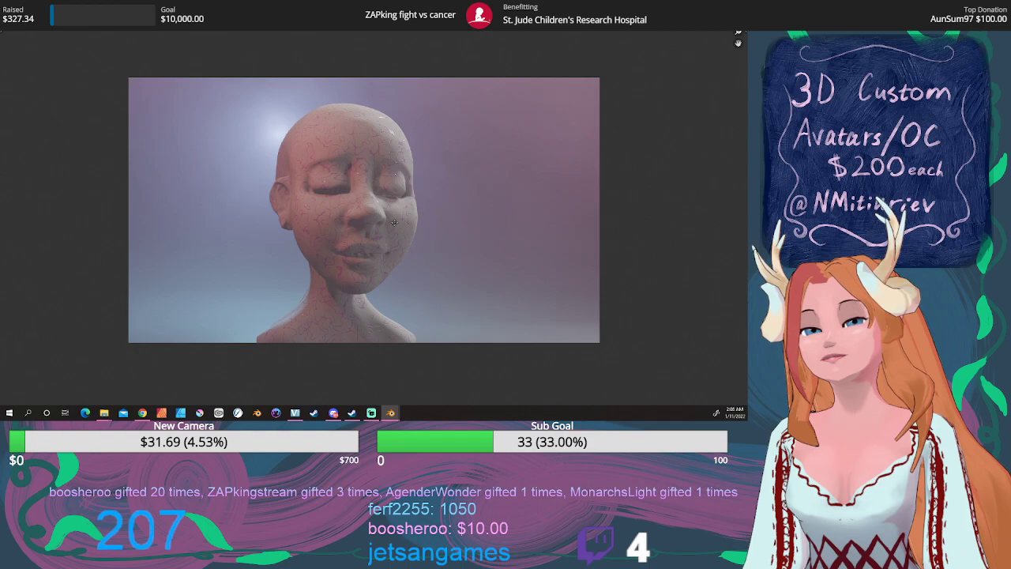
pyautogui.keyDown('shift'); pyautogui.moveTo(394, 222); pyautogui.dragTo(396, 229, button='middle'); pyautogui.keyUp('shift')
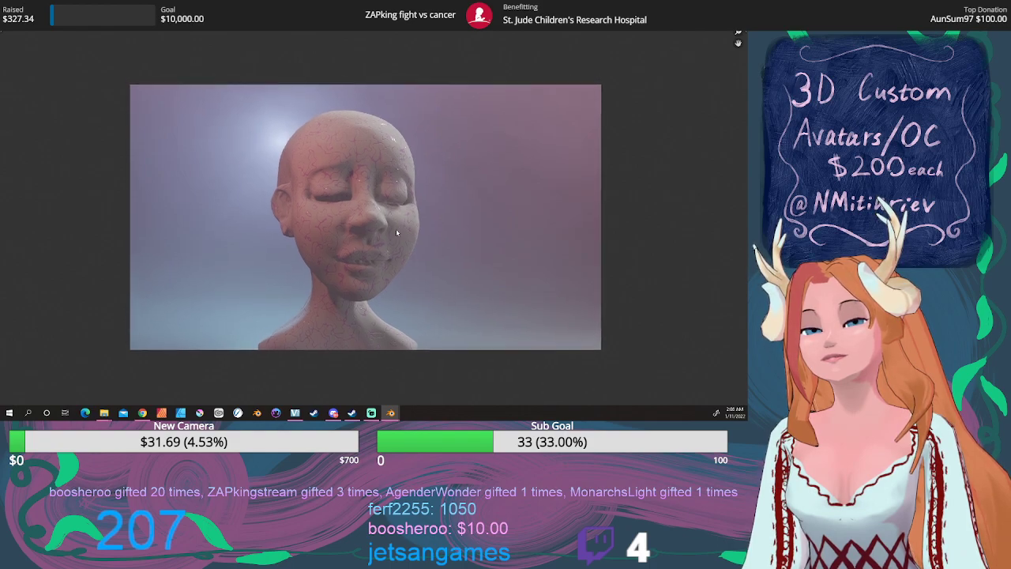
pyautogui.scroll(3, 397, 233)
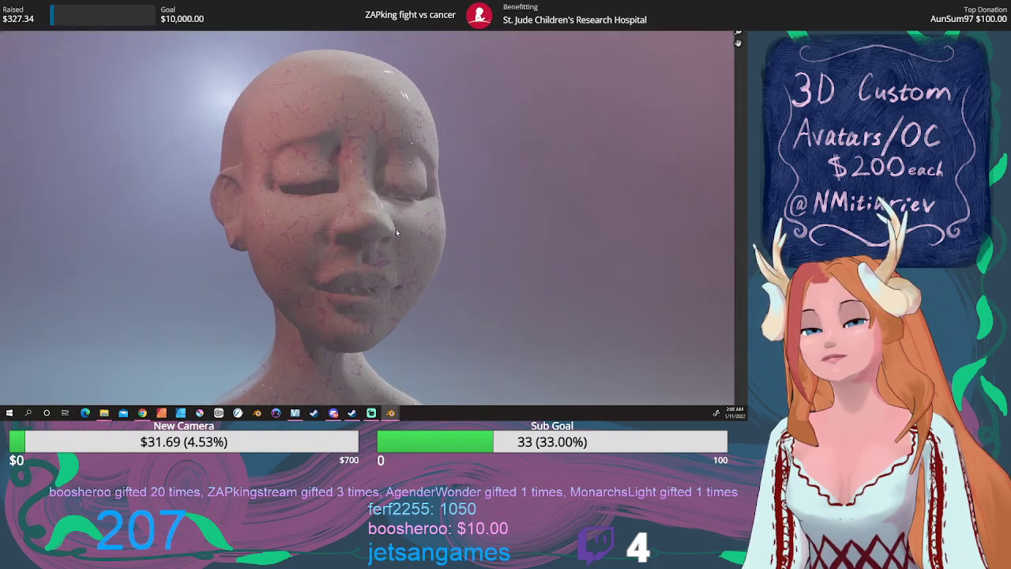
pyautogui.scroll(-3, 396, 228)
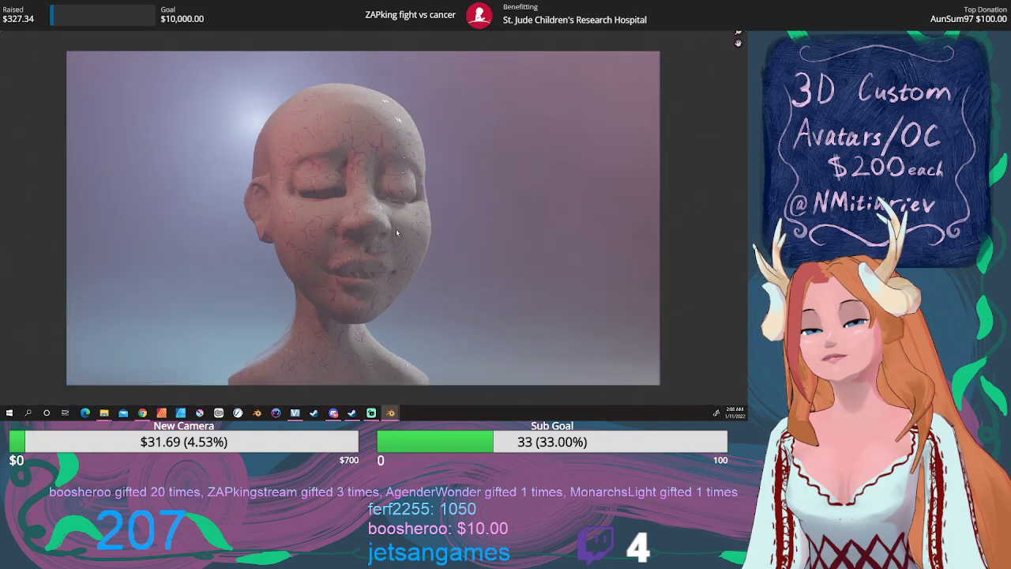
pyautogui.keyDown('shift'); pyautogui.moveTo(379, 230); pyautogui.dragTo(375, 231, button='middle'); pyautogui.keyUp('shift')
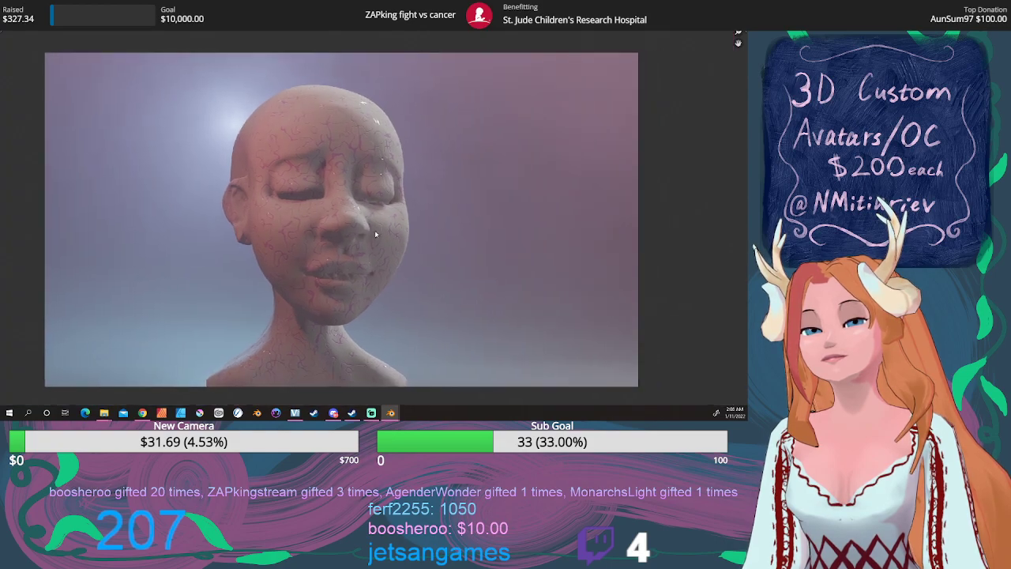
pyautogui.scroll(3, 375, 233)
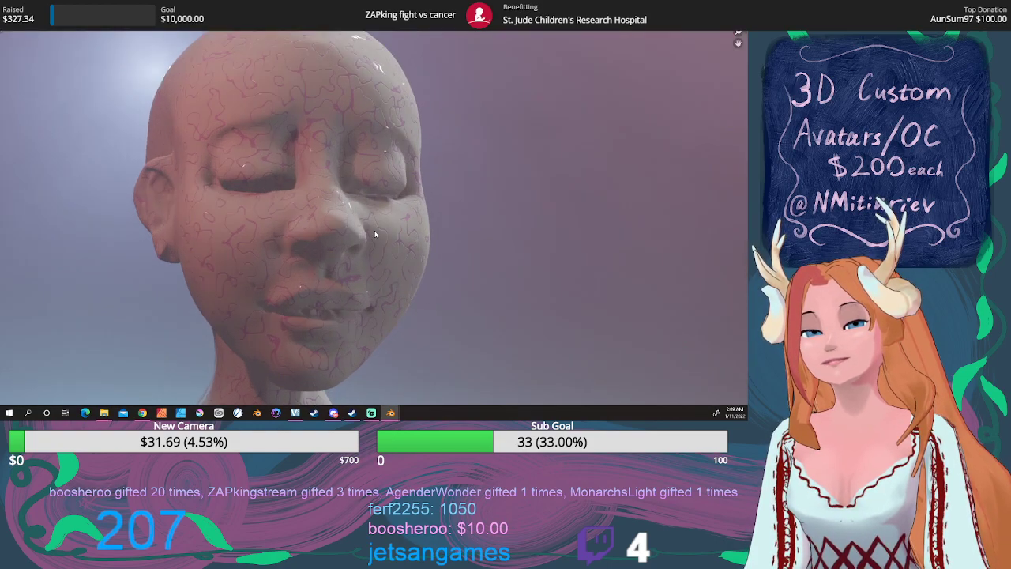
pyautogui.keyDown('shift'); pyautogui.moveTo(377, 234); pyautogui.dragTo(407, 257, button='middle'); pyautogui.keyUp('shift')
pyautogui.scroll(-3, 389, 243)
pyautogui.scroll(3, 390, 242)
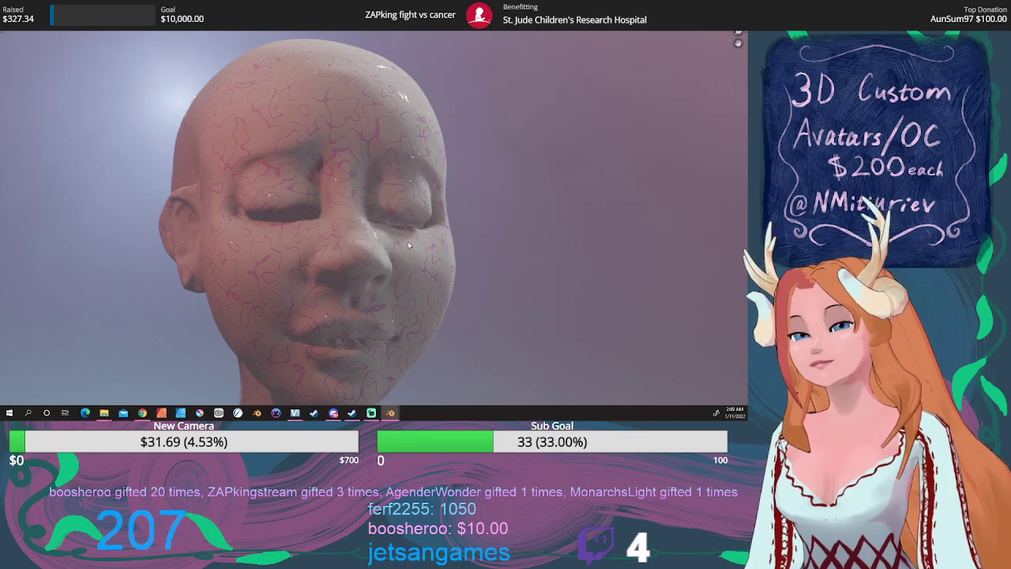
pyautogui.scroll(3, 408, 244)
pyautogui.keyDown('shift'); pyautogui.moveTo(413, 228); pyautogui.dragTo(433, 158, button='middle'); pyautogui.keyUp('shift')
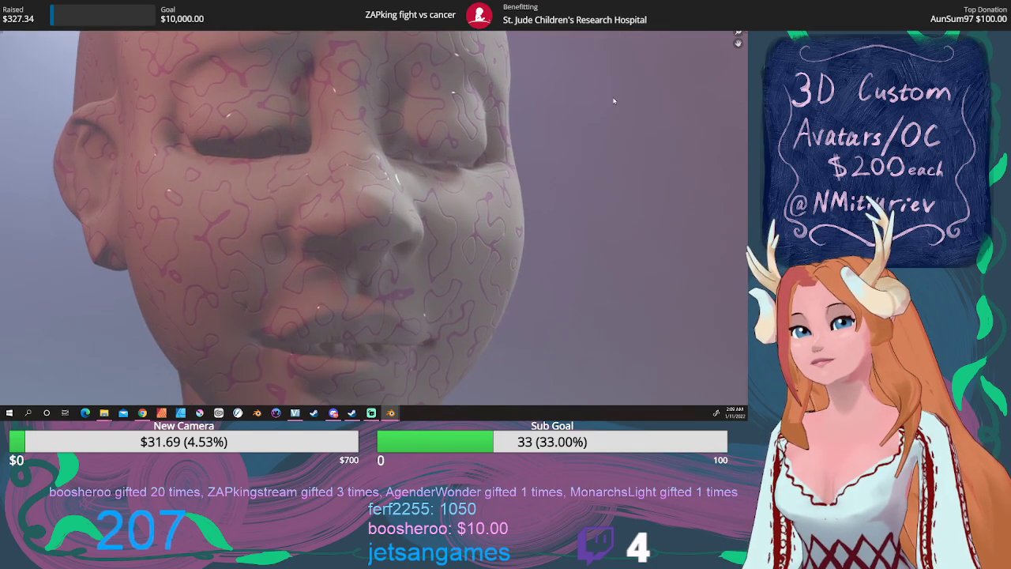
# Render a still image with the camera swung round to the head's left profile, and examine its line pattern up close and as a whole
pyautogui.hotkey('ctrl', 'space')
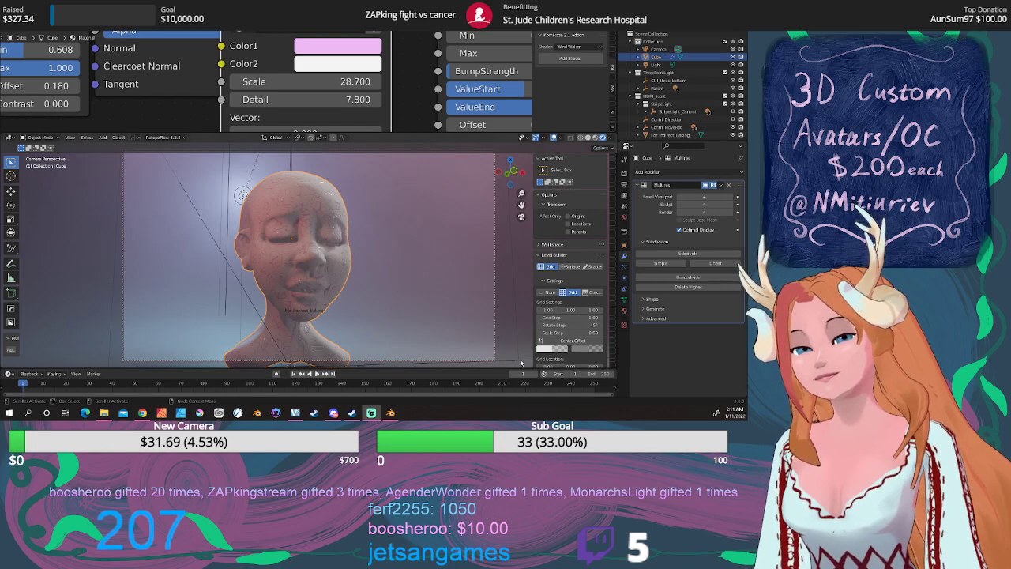
pyautogui.moveTo(338, 272); pyautogui.dragTo(412, 269, button='middle')
pyautogui.click(395, 274)
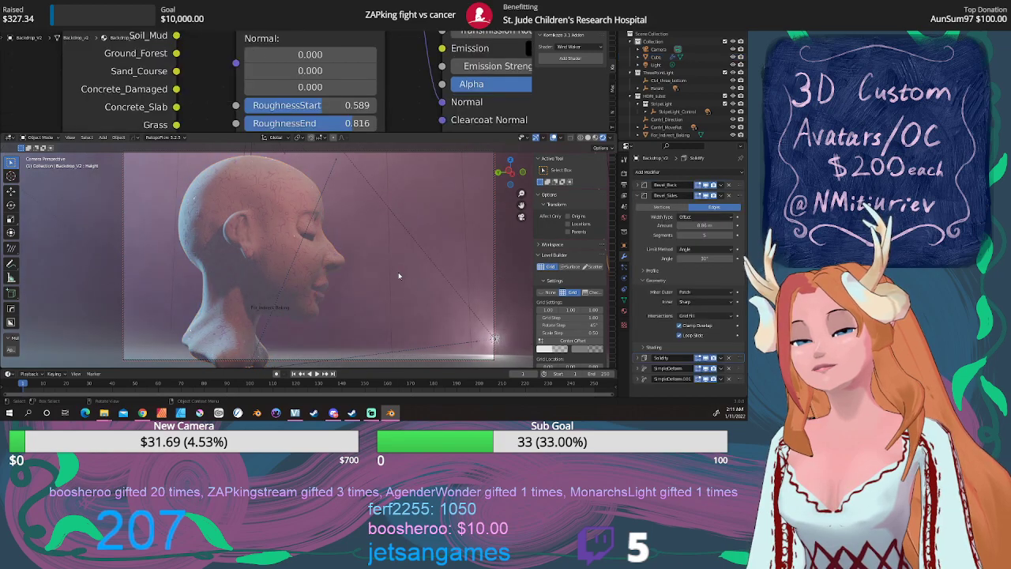
pyautogui.moveTo(391, 276)
pyautogui.mouseDown(button='middle')
pyautogui.moveTo(233, 280)
pyautogui.moveTo(247, 279)
pyautogui.mouseUp(button='middle')
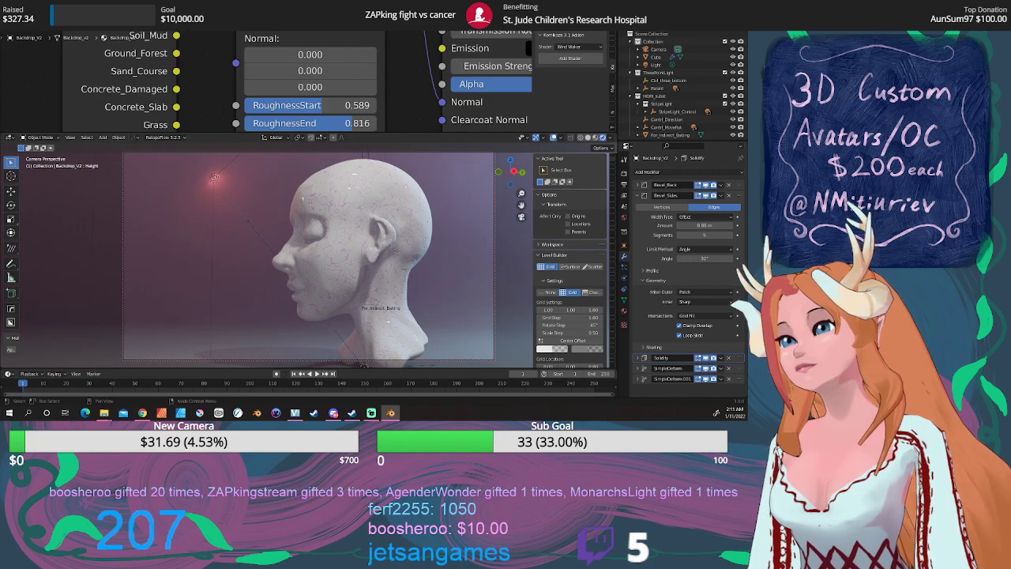
pyautogui.click(48, 14)
pyautogui.click(79, 52)
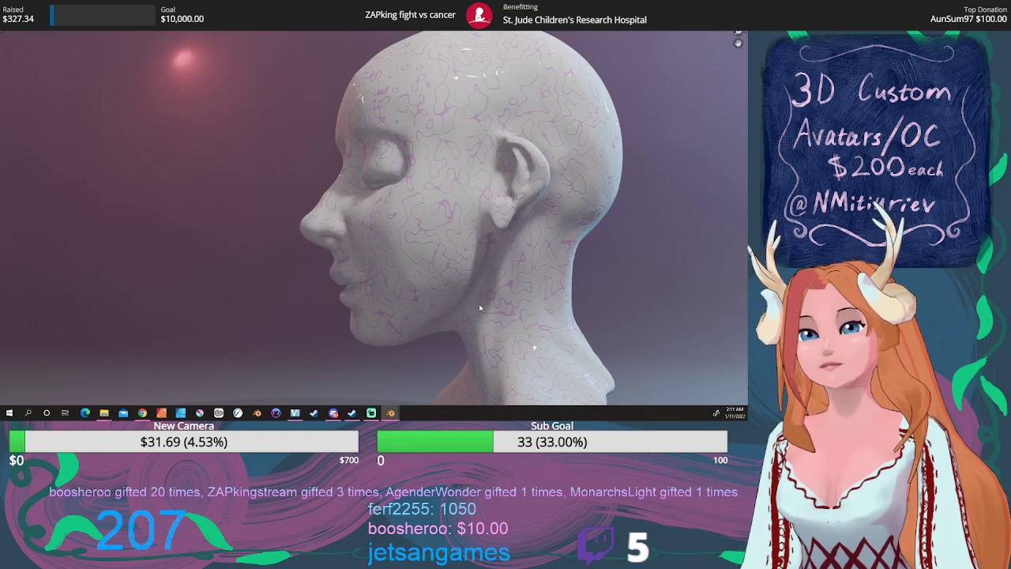
pyautogui.scroll(-2, 480, 308)
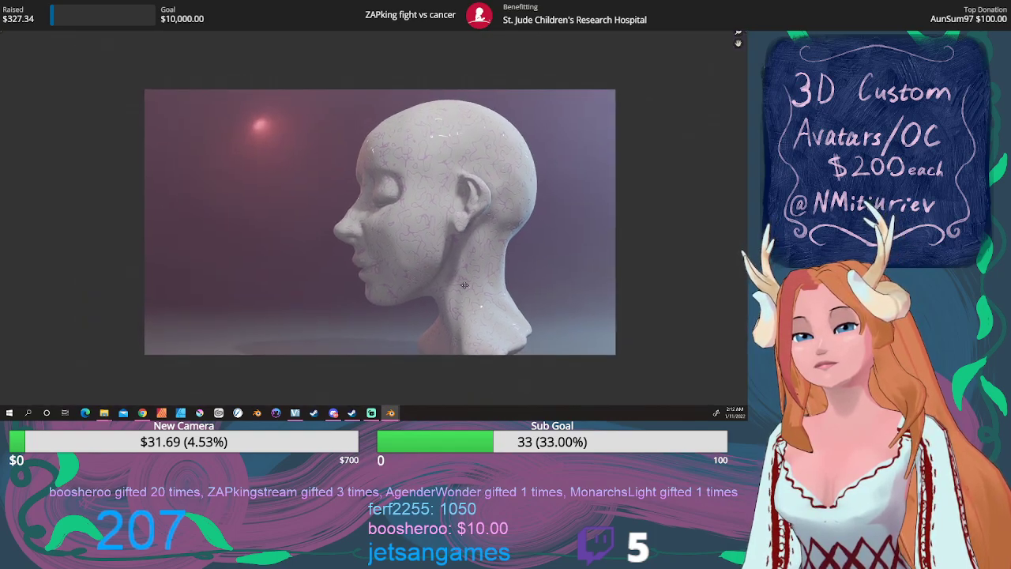
pyautogui.scroll(8, 425, 298)
pyautogui.scroll(-4, 421, 308)
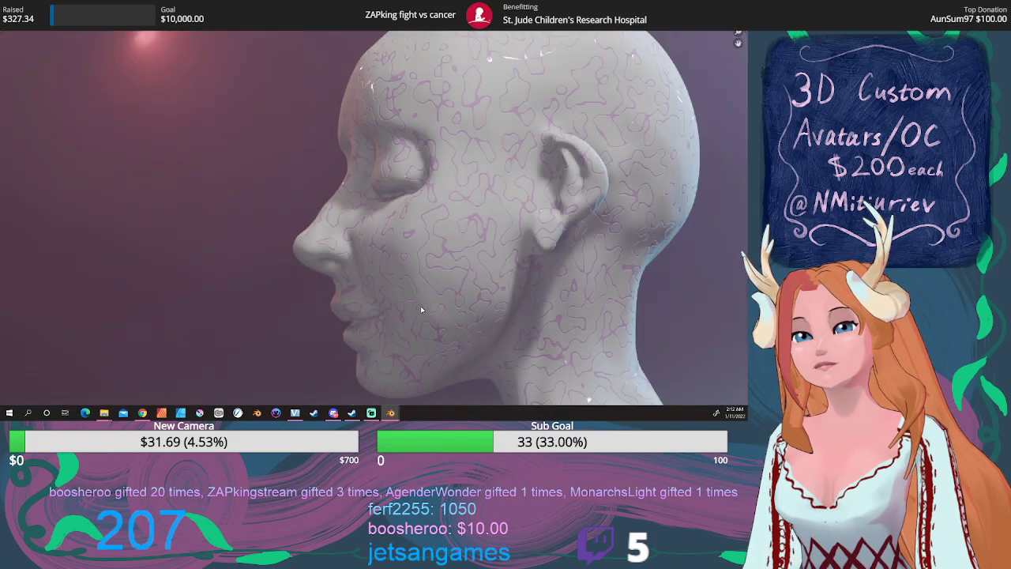
pyautogui.scroll(-2, 421, 310)
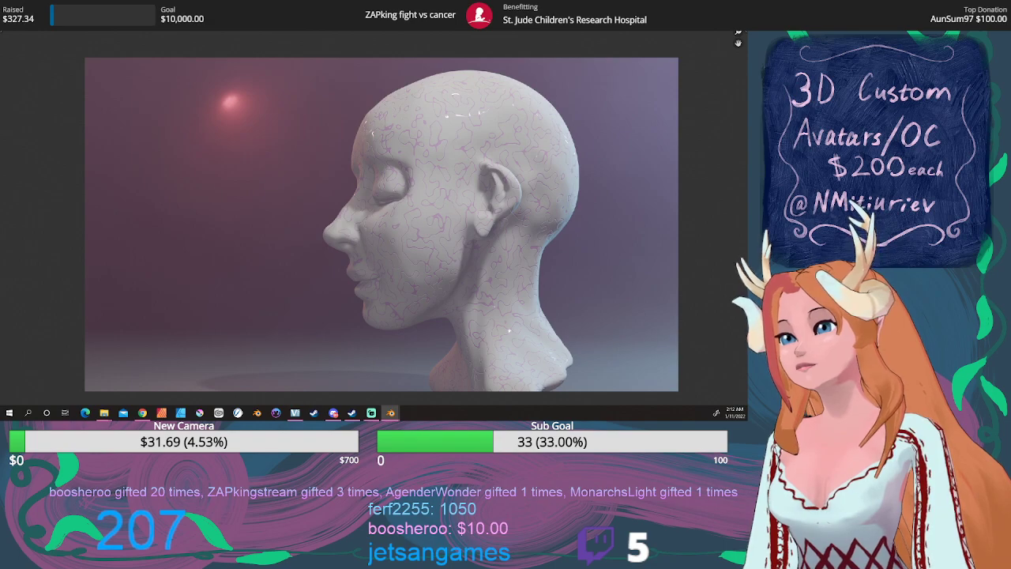
# Save the left-profile render as a PNG image named sculpt1 in the current folder
pyautogui.click(72, 27)
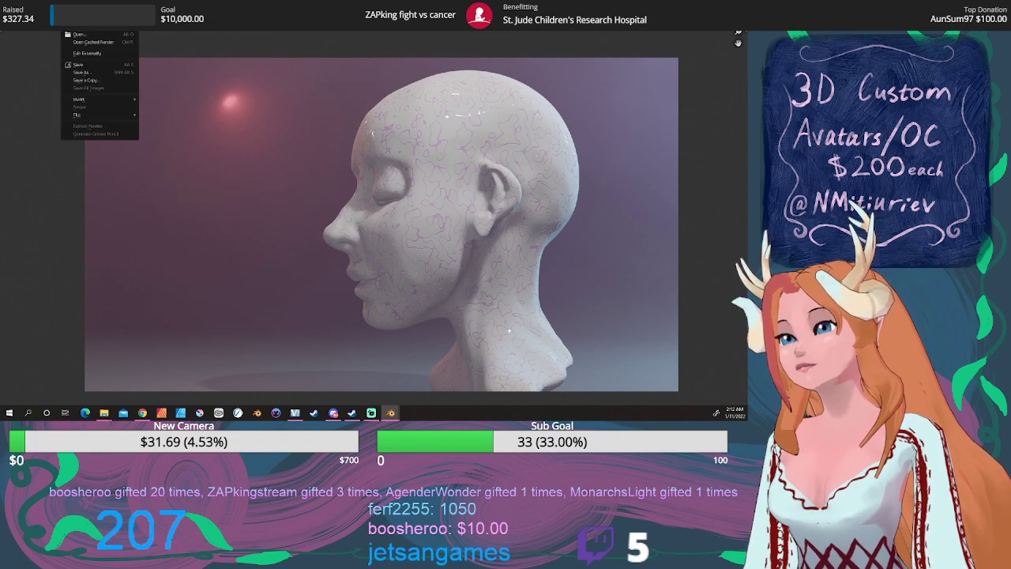
pyautogui.click(89, 74)
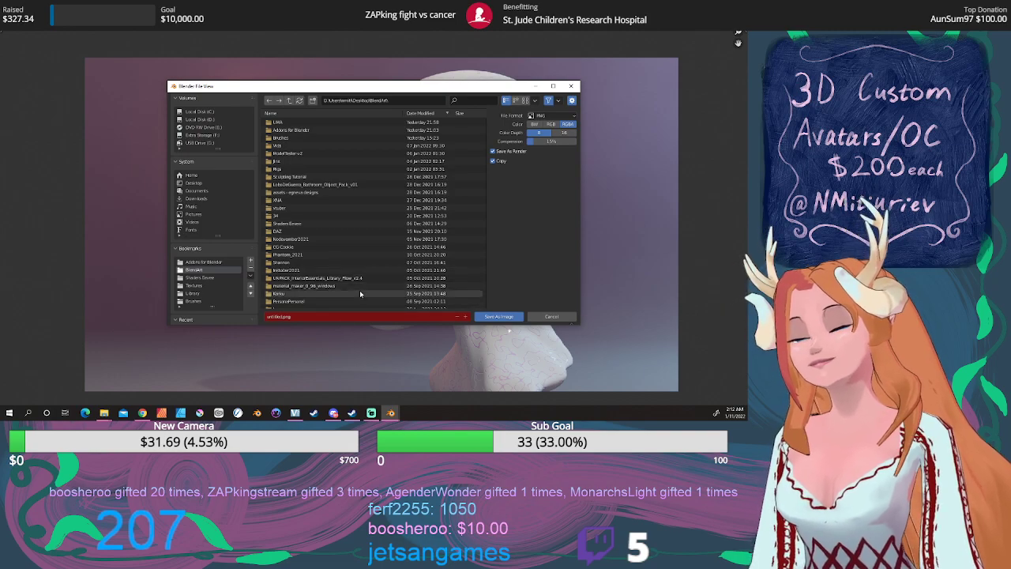
pyautogui.scroll(-5, 350, 250)
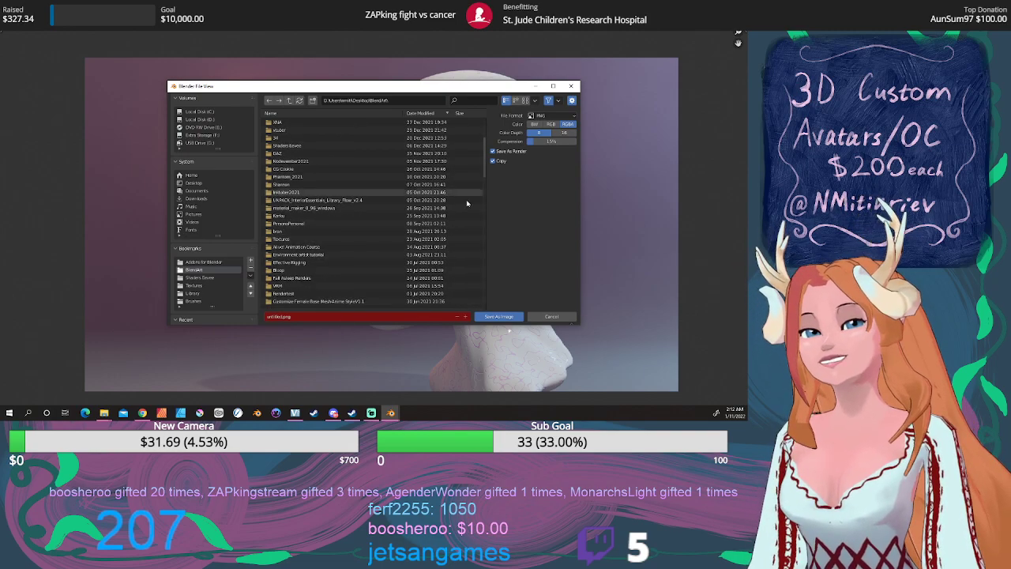
pyautogui.click(281, 316)
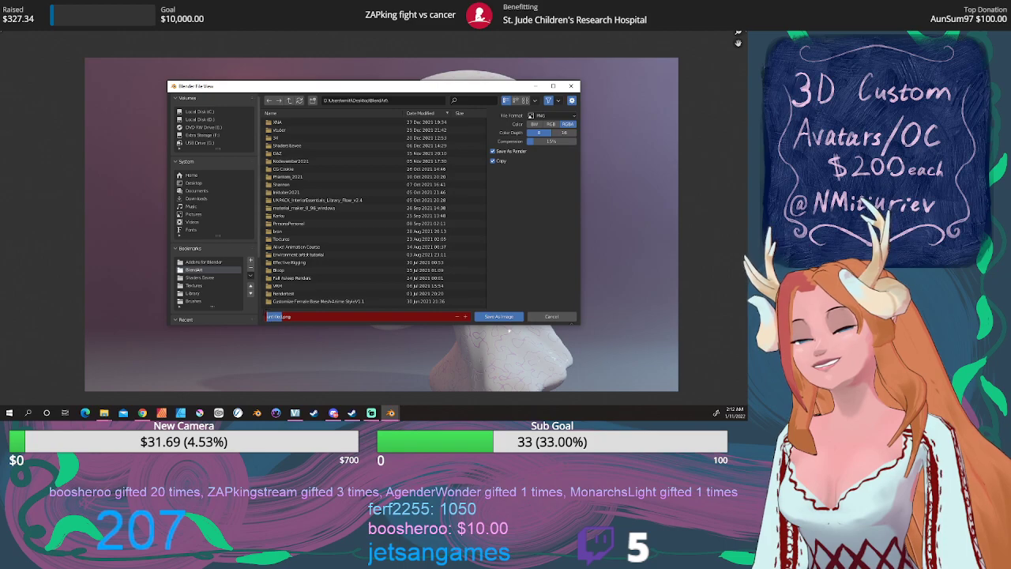
pyautogui.write('sculp')
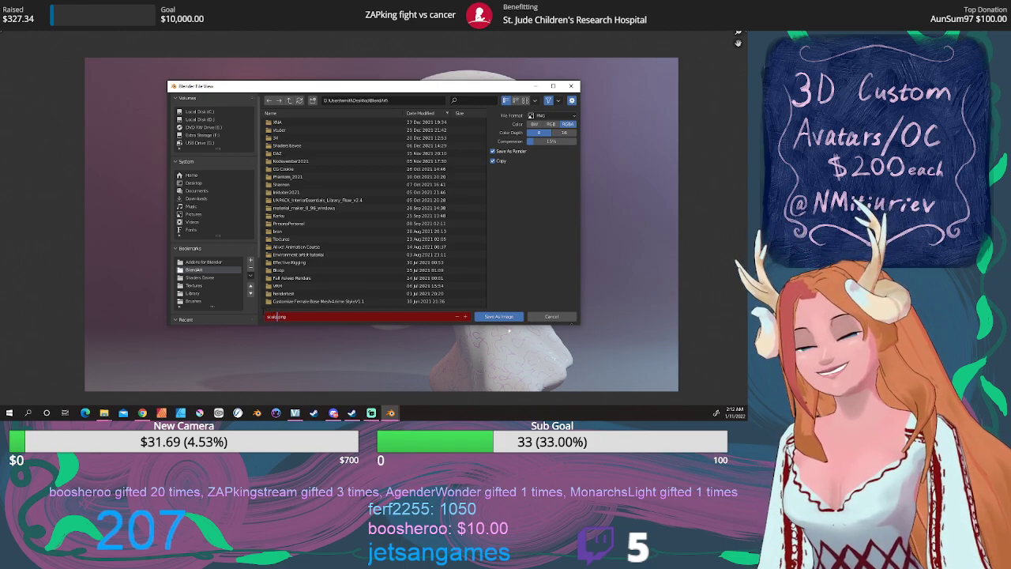
pyautogui.write('t1')
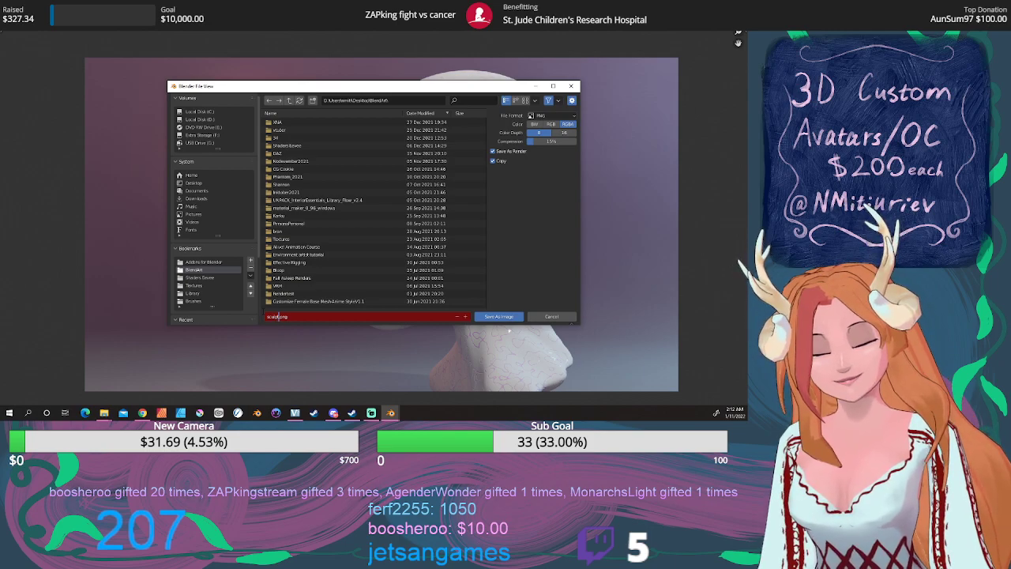
pyautogui.click(485, 317)
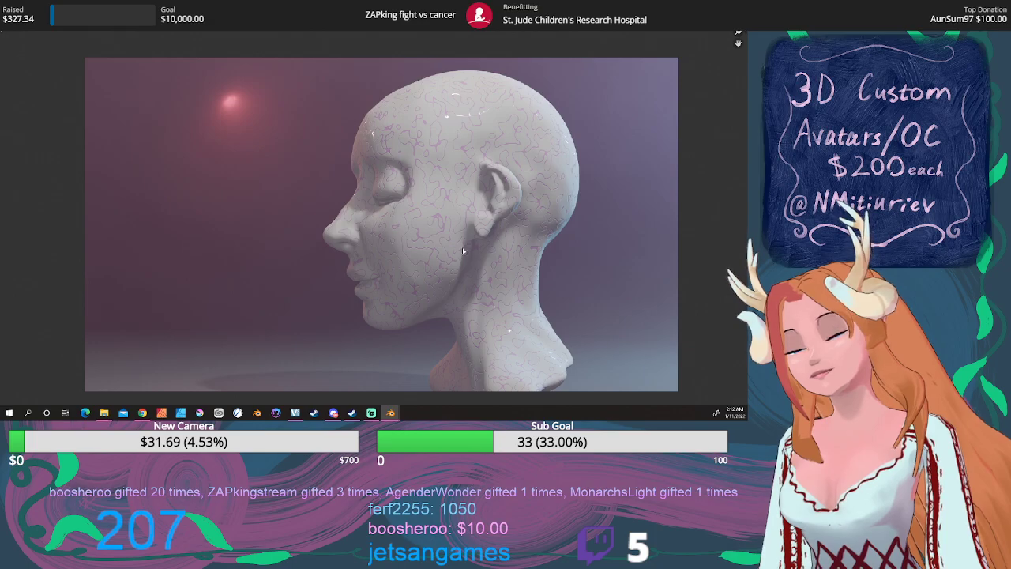
pyautogui.scroll(-1, 448, 264)
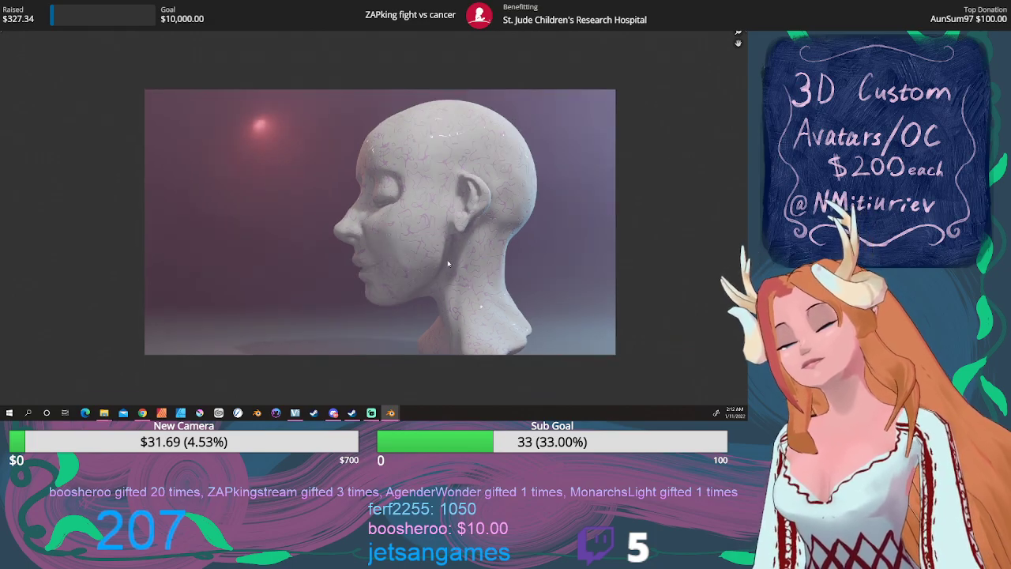
# Close the render, swing the camera round to the front of the face and render a still image
pyautogui.click(738, 41)
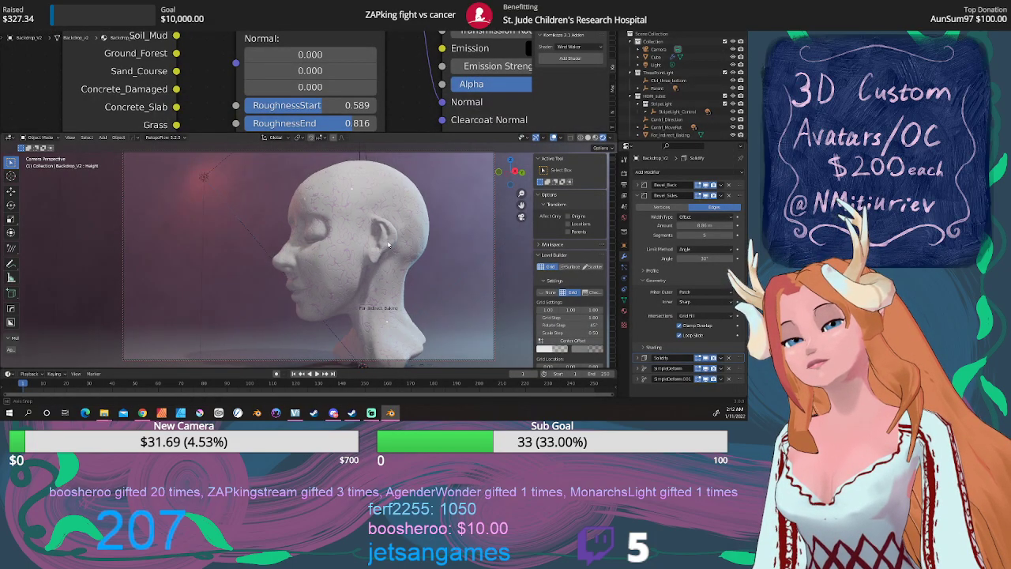
pyautogui.moveTo(435, 245); pyautogui.dragTo(441, 243, button='middle')
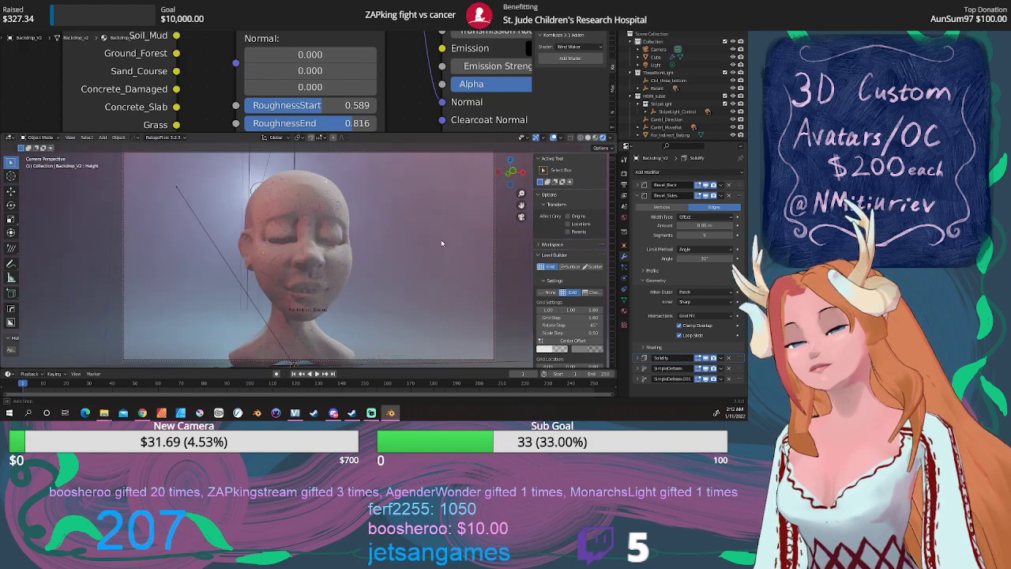
pyautogui.click(53, 17)
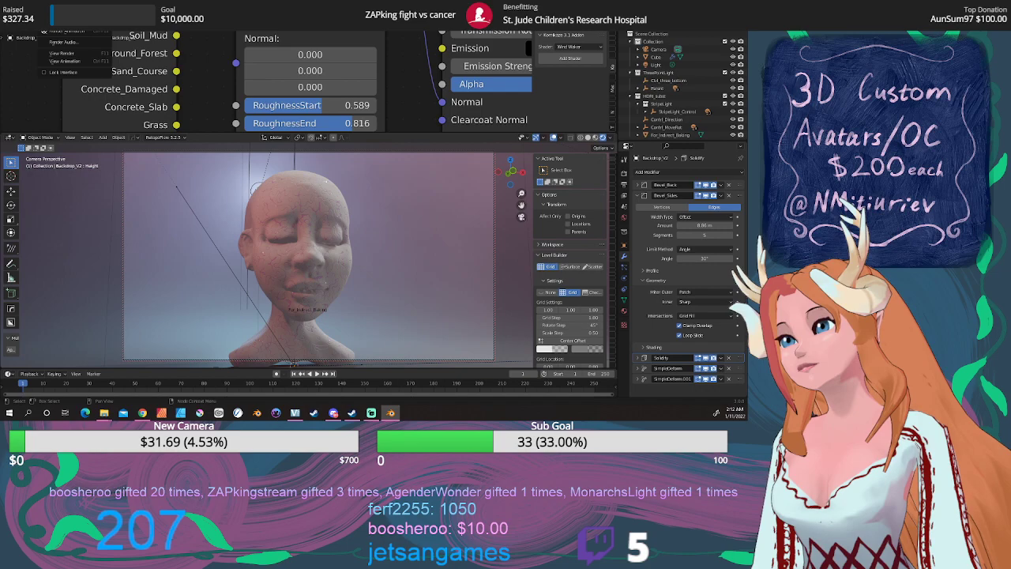
pyautogui.click(62, 23)
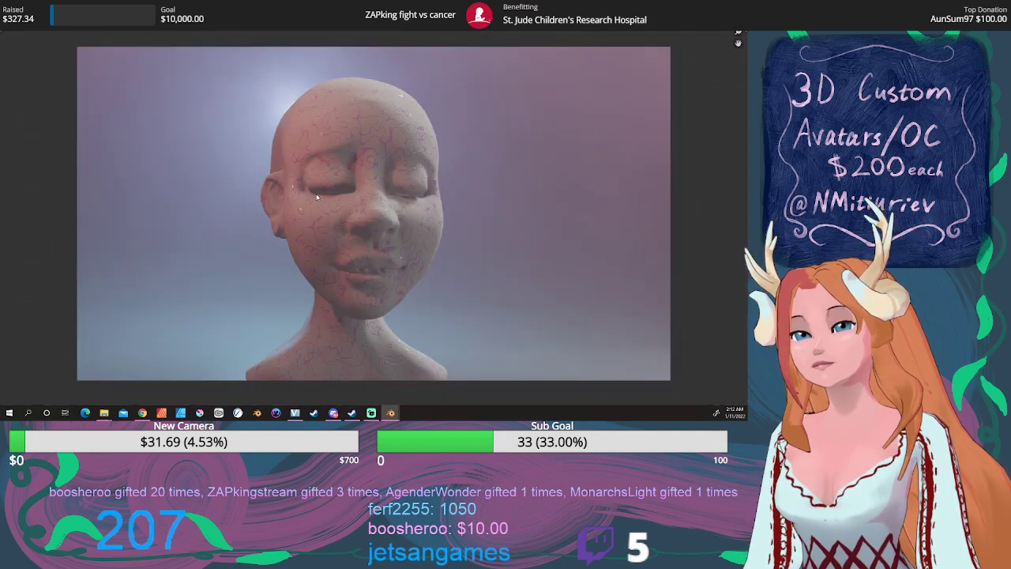
pyautogui.moveTo(317, 197); pyautogui.dragTo(305, 200, button='middle')
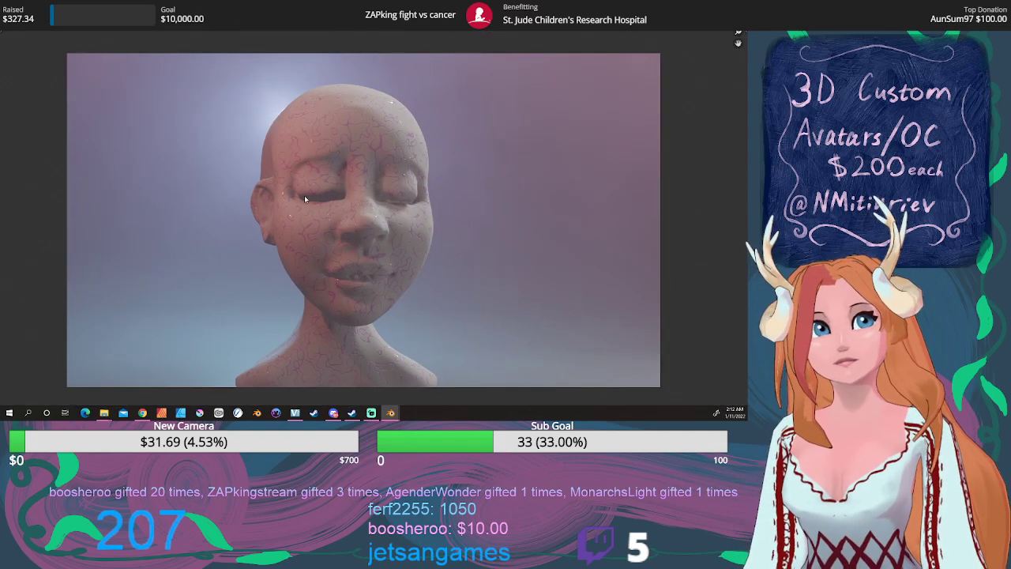
# Save the front-view render as a PNG image under the next number after sculpt1
pyautogui.click(78, 27)
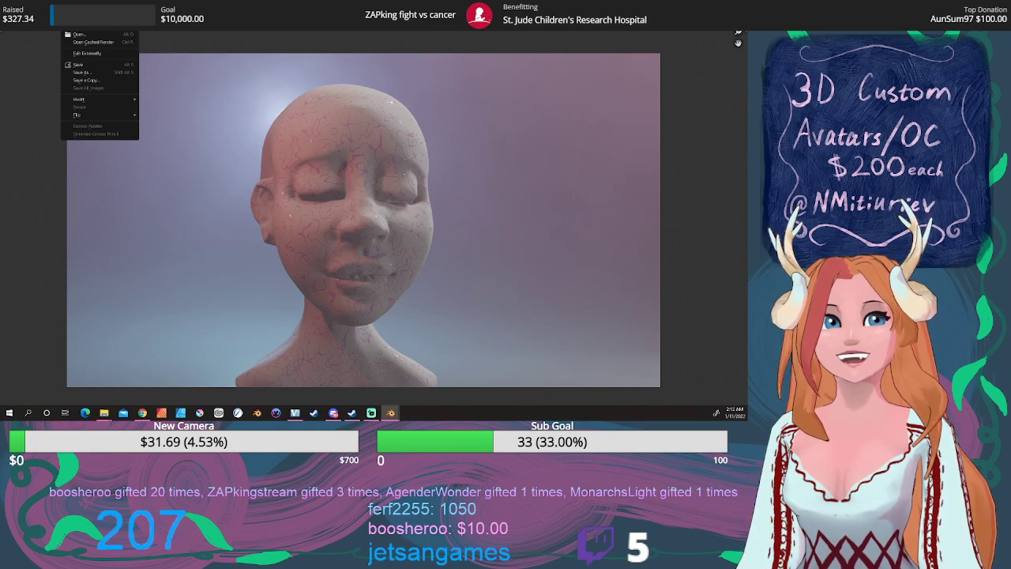
pyautogui.click(81, 71)
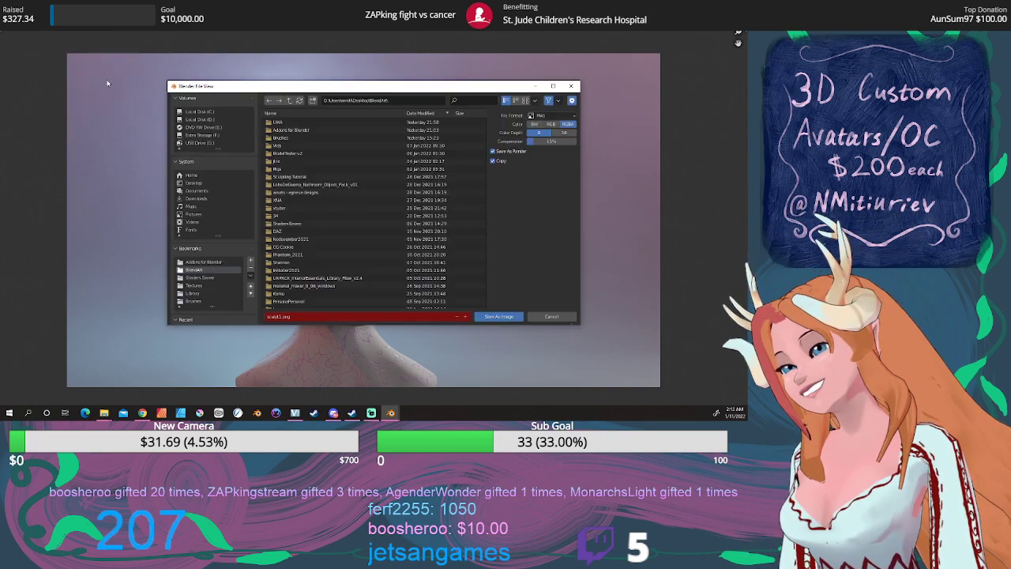
pyautogui.click(465, 316)
pyautogui.click(486, 318)
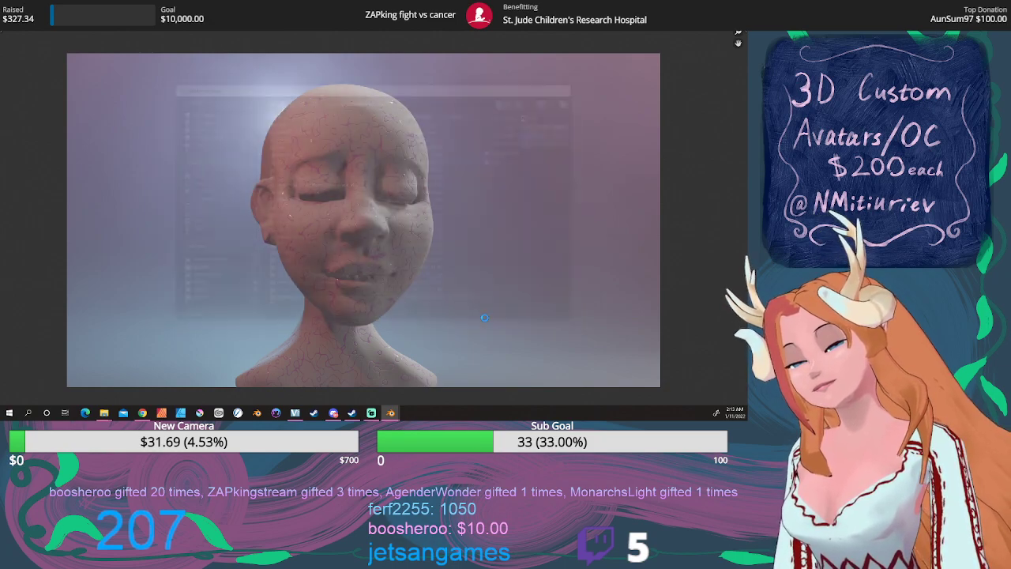
pyautogui.press('Escape')
# Examine the line pattern on the front-view render up close and as a whole, and close the render
pyautogui.scroll(3, 352, 297)
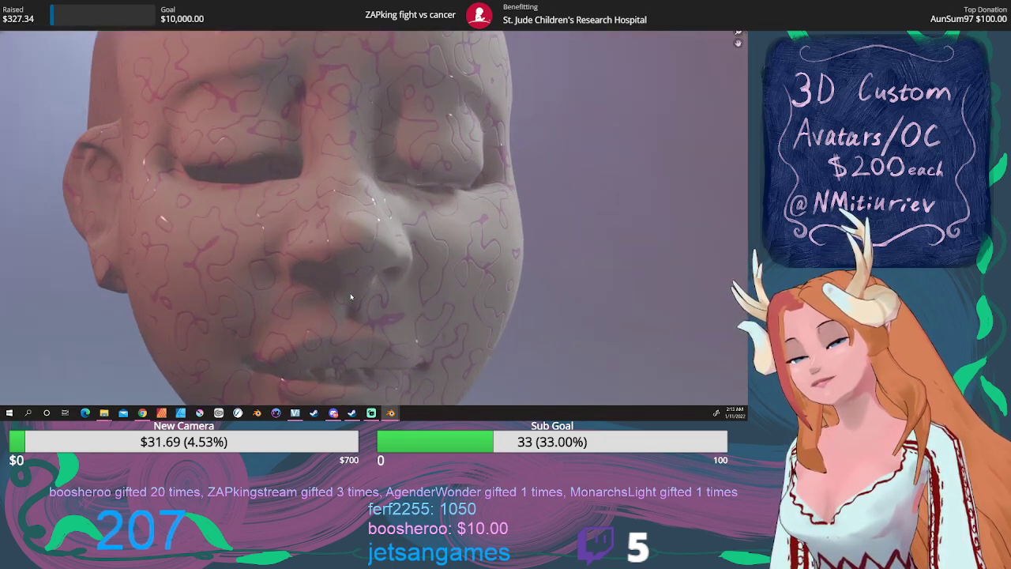
pyautogui.scroll(-6, 354, 295)
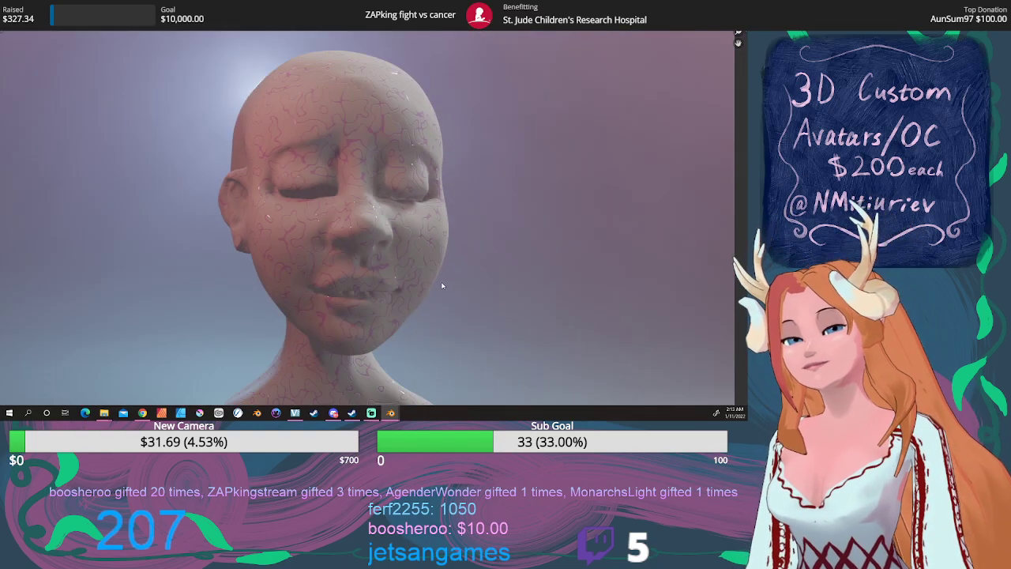
pyautogui.press('F12')
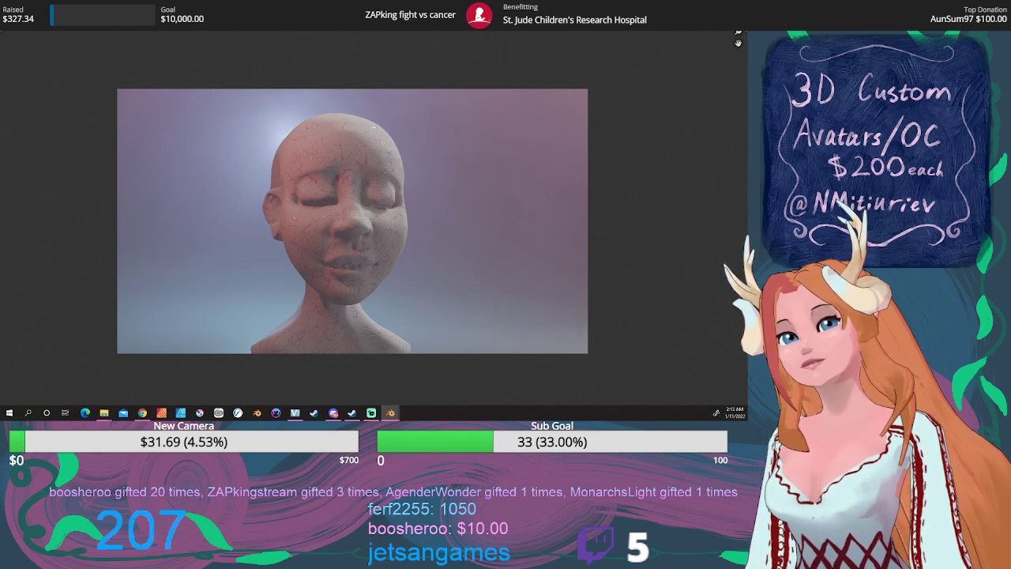
pyautogui.press('Escape')
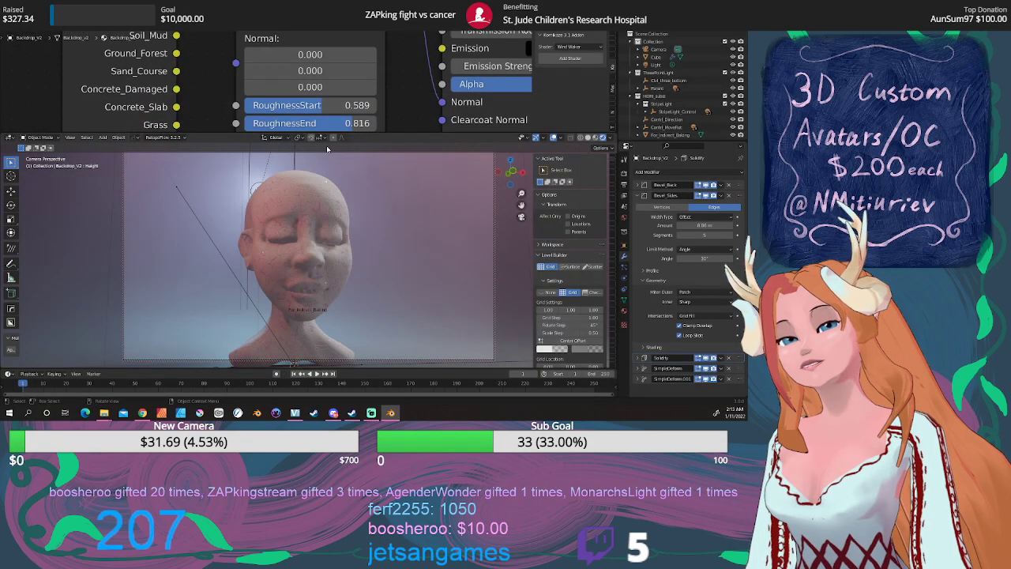
# Save the project file under its existing name
pyautogui.click(17, 26)
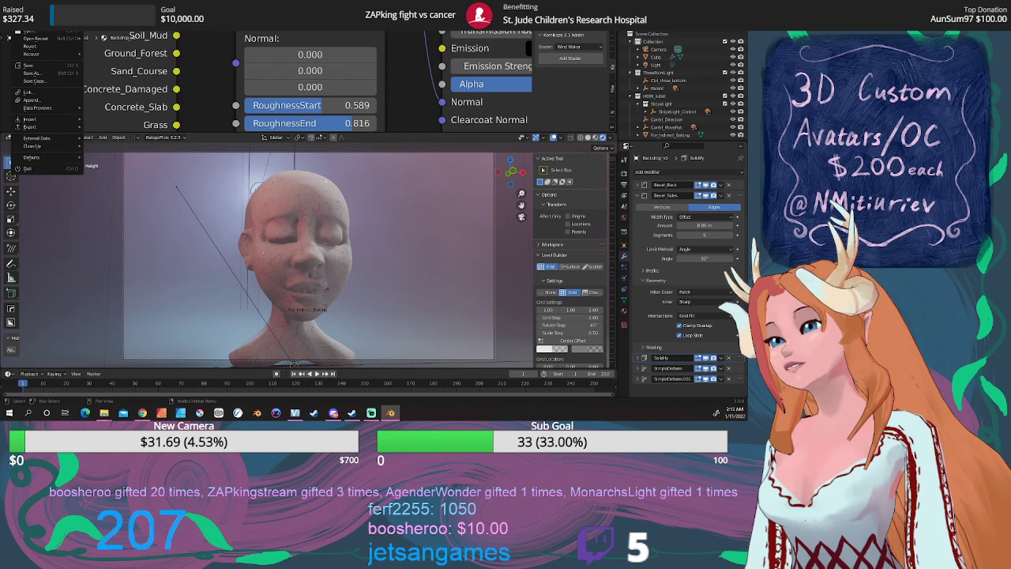
pyautogui.click(33, 65)
pyautogui.hotkey('ctrl', 's')
# Add the Shaderverse 3 Tones shader to the backdrop's material and place its node near the Material Output
pyautogui.scroll(-6, 204, 76)
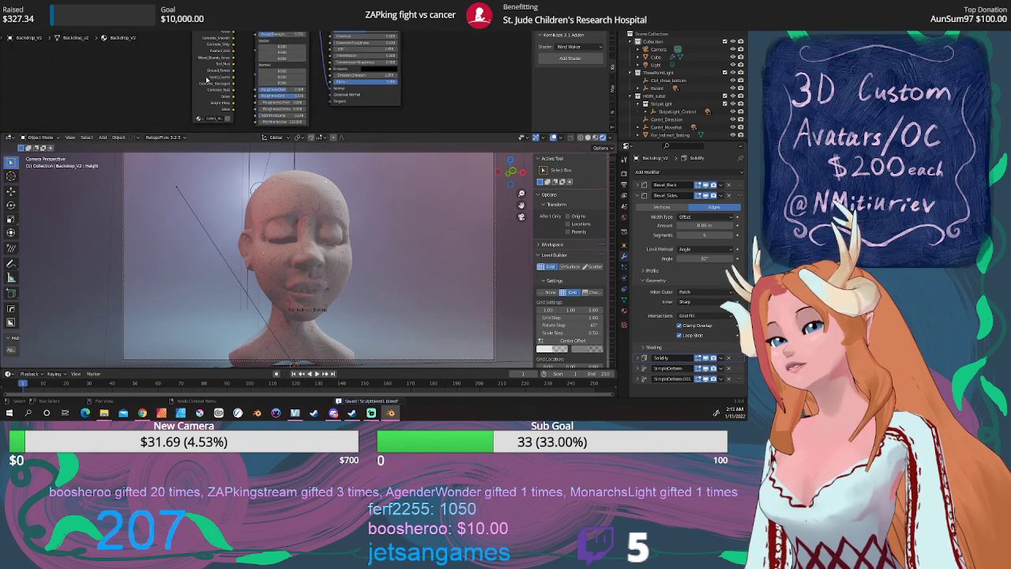
pyautogui.press('Home')
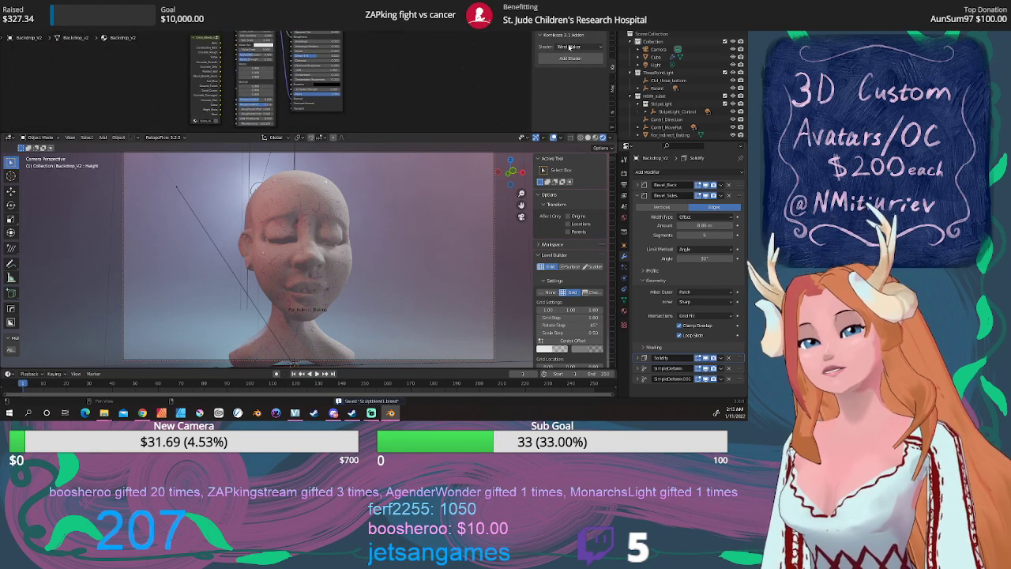
pyautogui.click(569, 46)
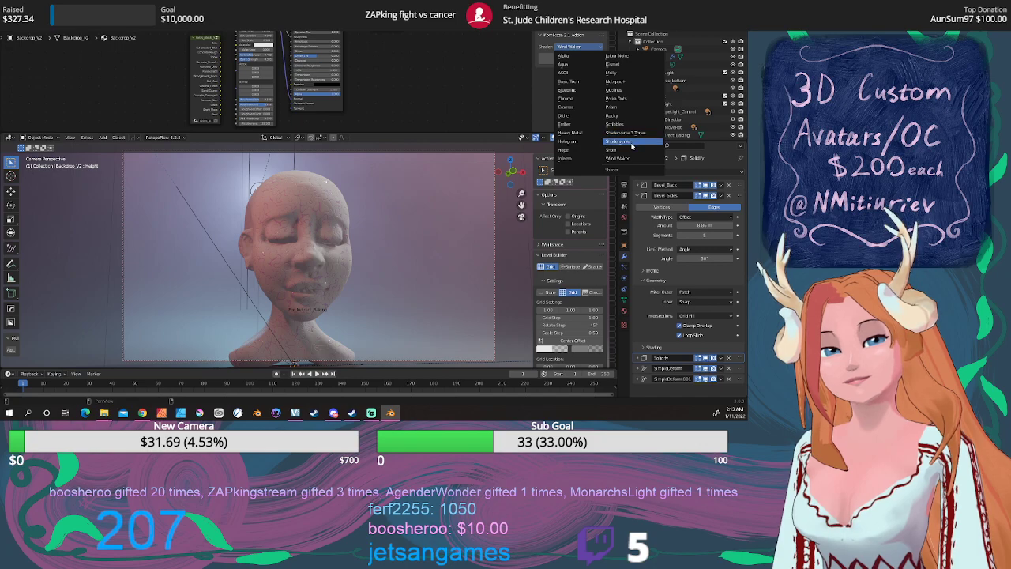
pyautogui.click(635, 136)
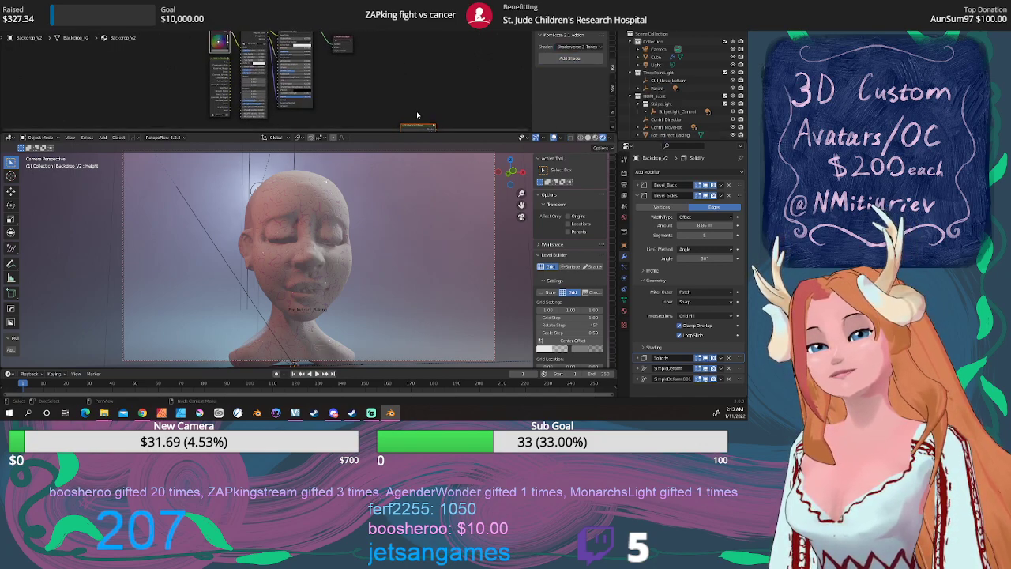
pyautogui.moveTo(412, 128); pyautogui.dragTo(399, 58)
# Try the Shaderverse 3 Tones shader on the backdrop's material output surface, and reconnect the Principled BSDF in its place
pyautogui.moveTo(374, 48); pyautogui.dragTo(390, 61, button='middle')
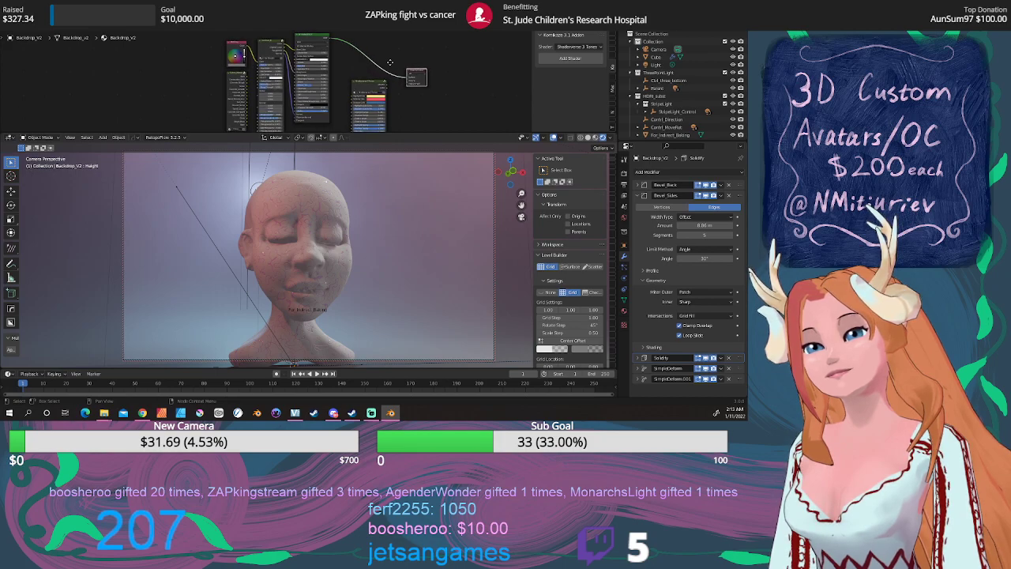
pyautogui.scroll(4, 292, 75)
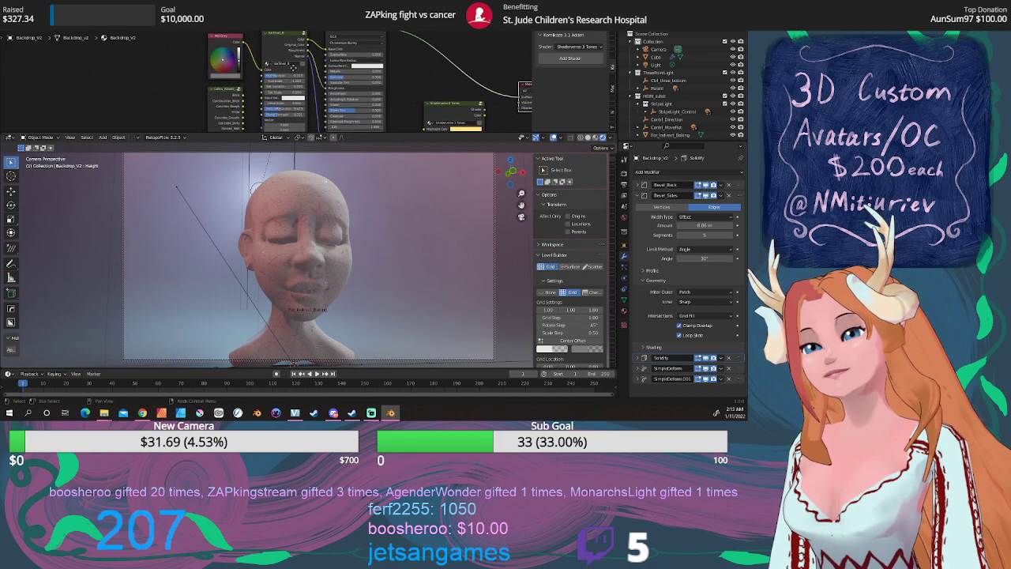
pyautogui.moveTo(297, 79); pyautogui.dragTo(216, 37, button='middle')
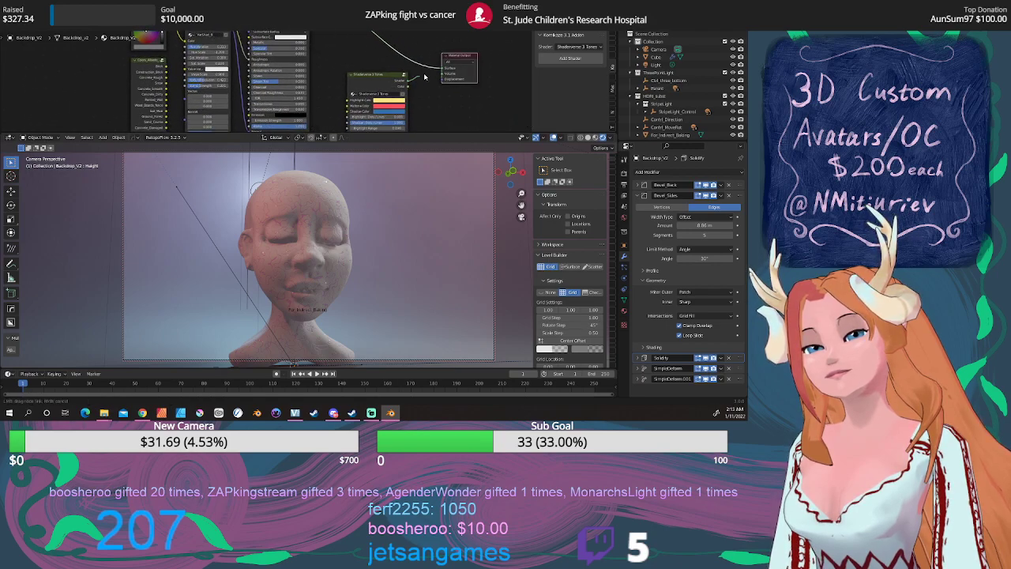
pyautogui.moveTo(405, 80); pyautogui.dragTo(443, 63)
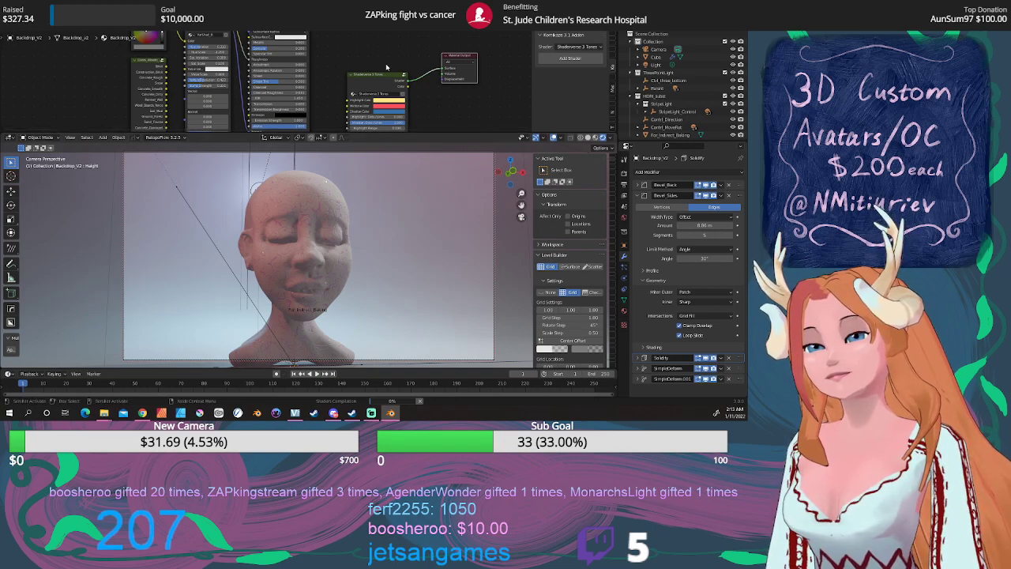
pyautogui.moveTo(347, 47); pyautogui.dragTo(362, 67, button='middle')
pyautogui.scroll(1, 362, 66)
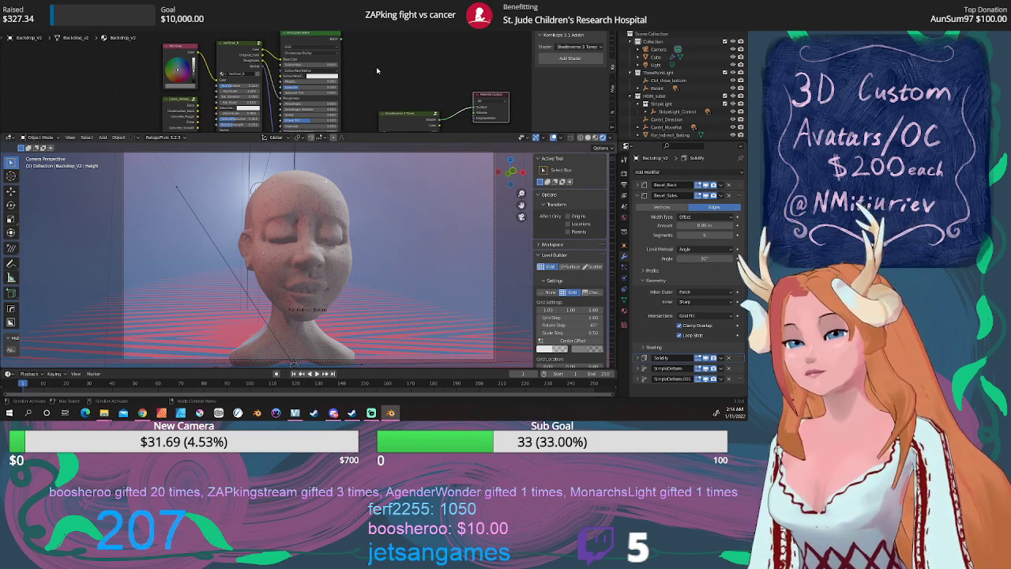
pyautogui.moveTo(339, 38); pyautogui.dragTo(473, 108)
# Add a Shaderverse 3 Tones shader to the head's material and connect it to the Material Output's Surface
pyautogui.click(355, 243)
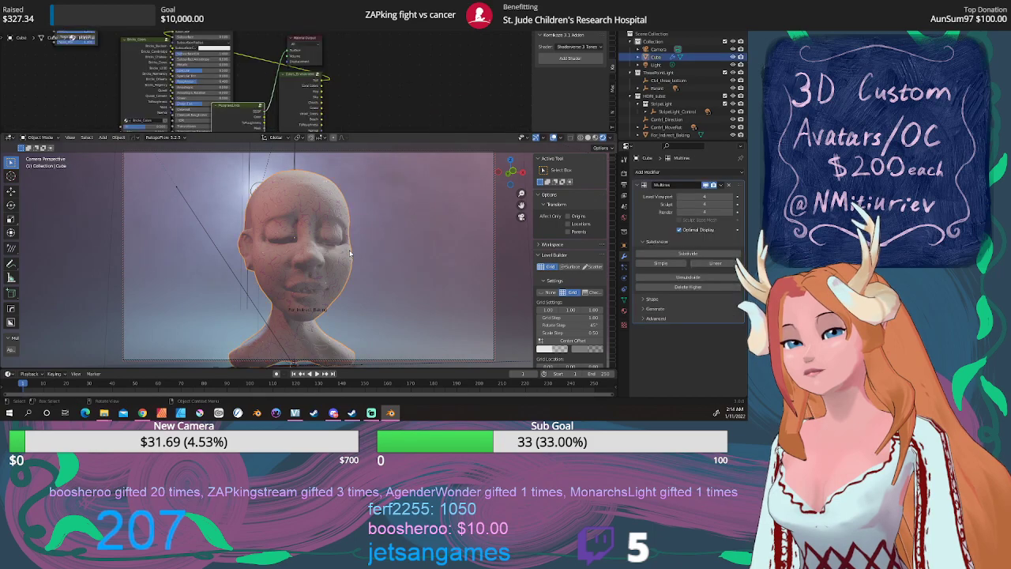
pyautogui.click(561, 59)
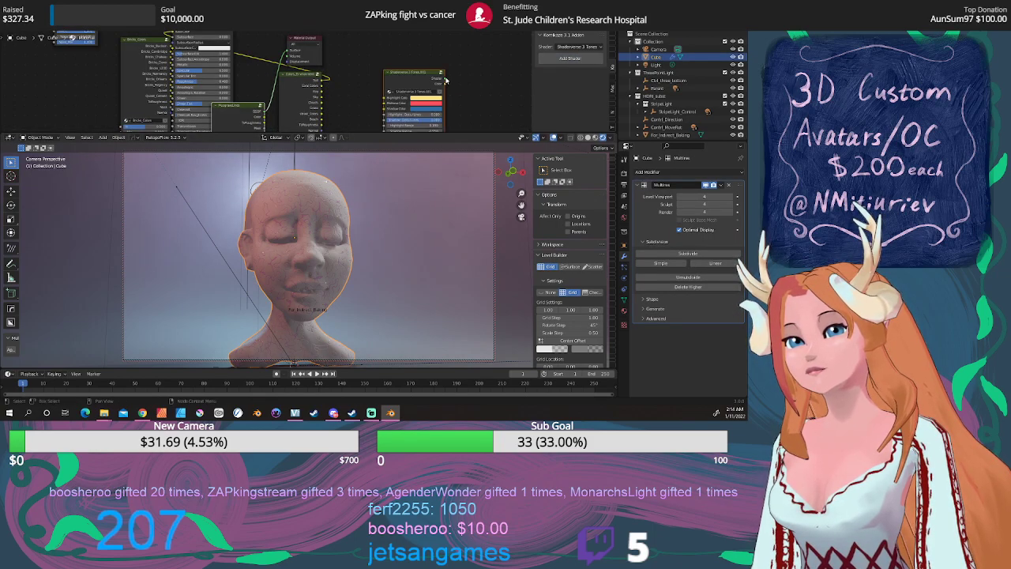
pyautogui.moveTo(445, 79); pyautogui.dragTo(289, 54)
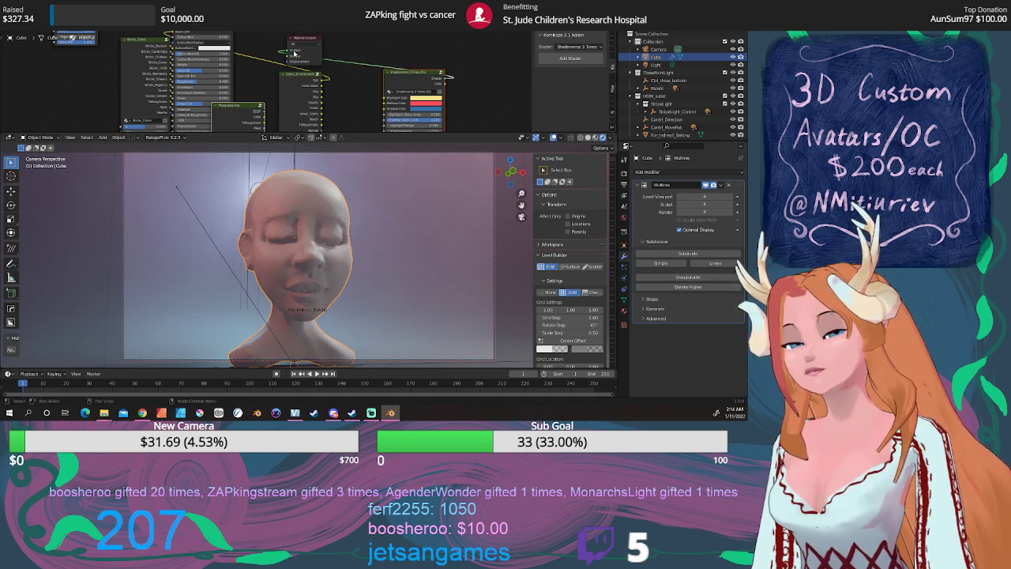
pyautogui.scroll(-1, 360, 80)
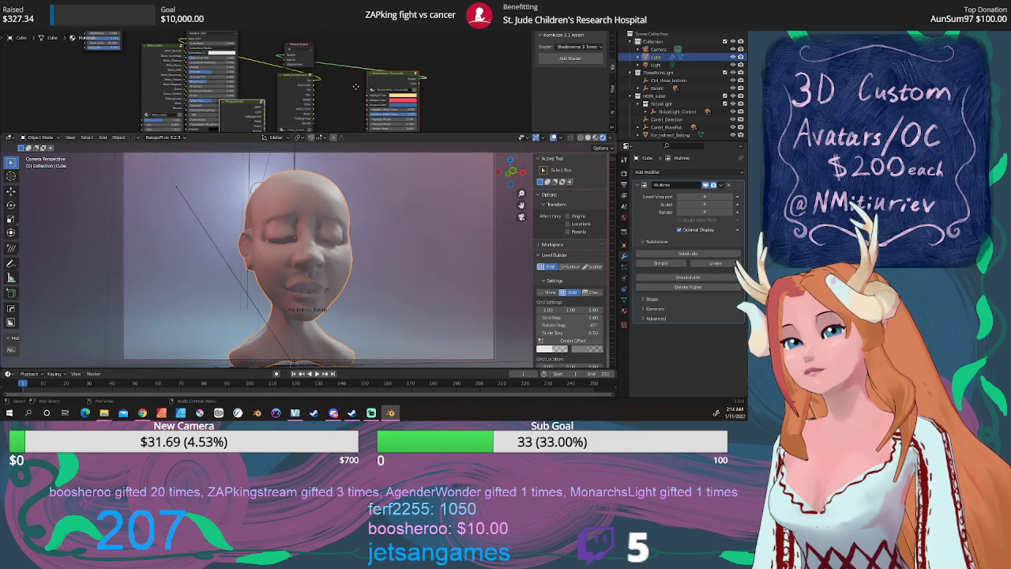
pyautogui.moveTo(360, 80); pyautogui.dragTo(367, 85, button='middle')
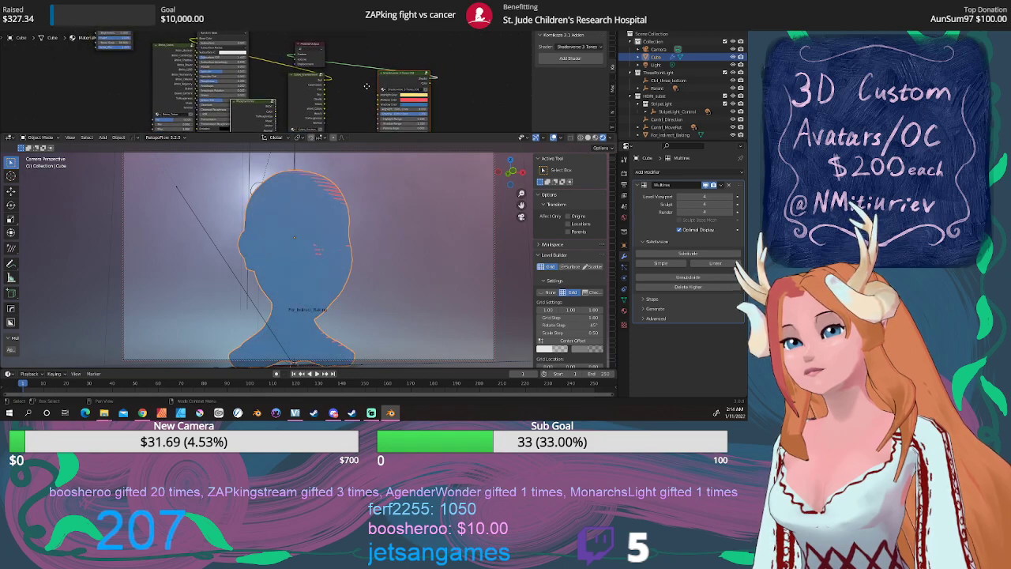
# Adjust the Highlight and Shadow Dots/Lines values and the Highlight Range of the head's Shaderverse 3 Tones shader
pyautogui.scroll(3, 367, 85)
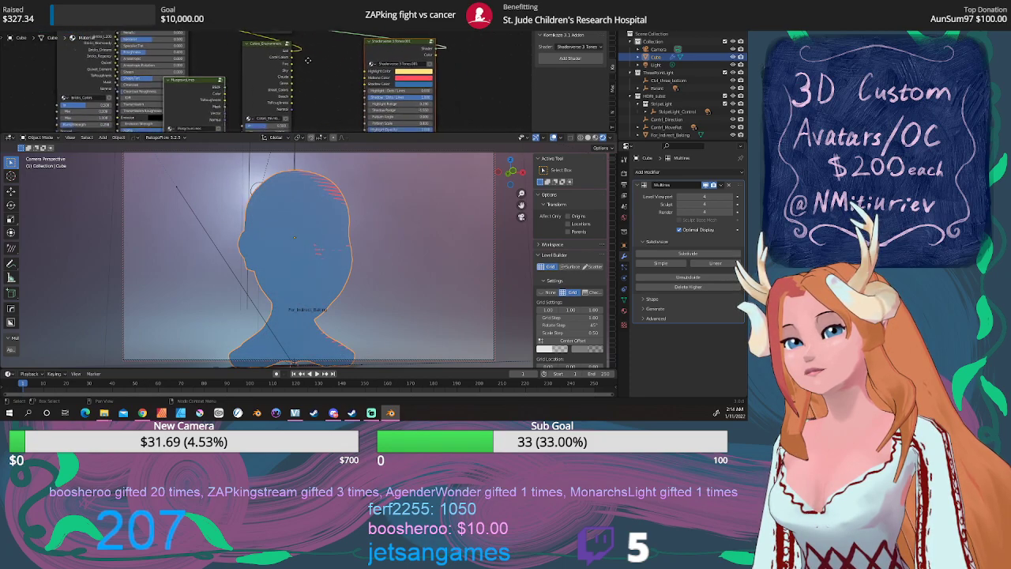
pyautogui.scroll(4, 327, 75)
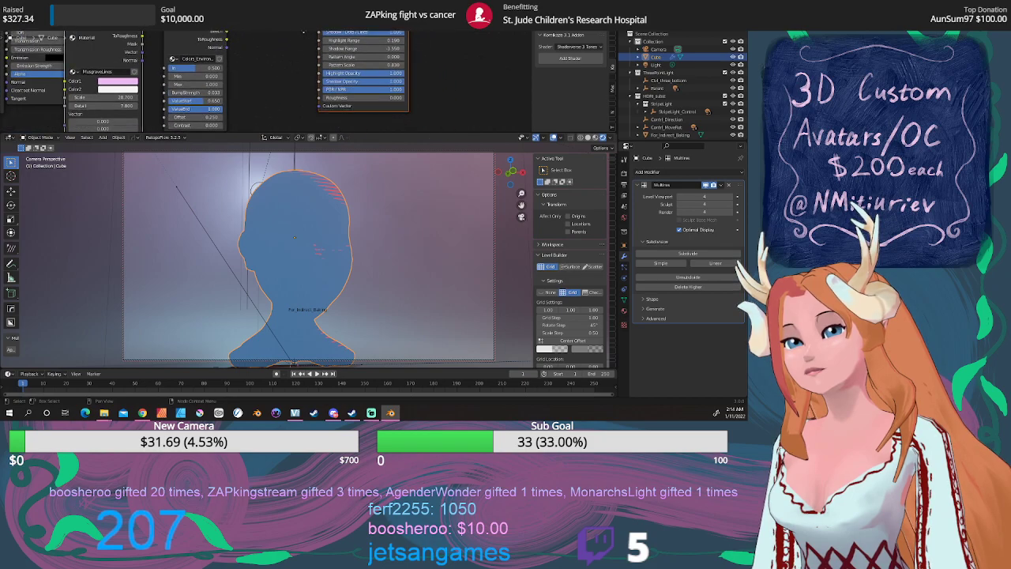
pyautogui.moveTo(343, 78); pyautogui.dragTo(328, 120, button='middle')
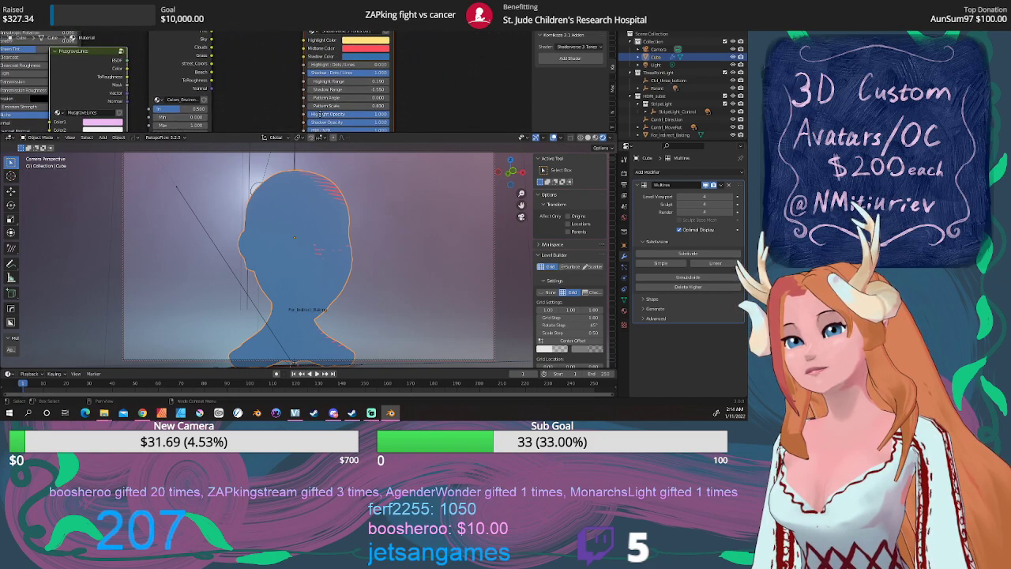
pyautogui.moveTo(332, 65)
pyautogui.mouseDown()
pyautogui.moveTo(325, 82)
pyautogui.moveTo(364, 72)
pyautogui.moveTo(306, 73)
pyautogui.mouseUp()
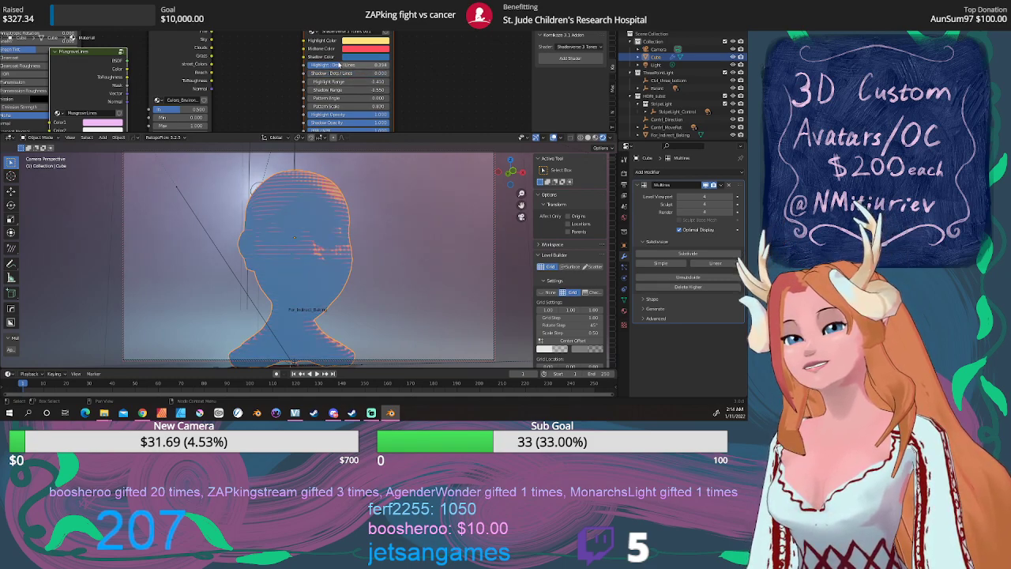
# Reconnect the MusgraveLines node's BSDF output to the Material Output's Surface in place of the Shaderverse 3 Tones shader
pyautogui.scroll(-5, 261, 67)
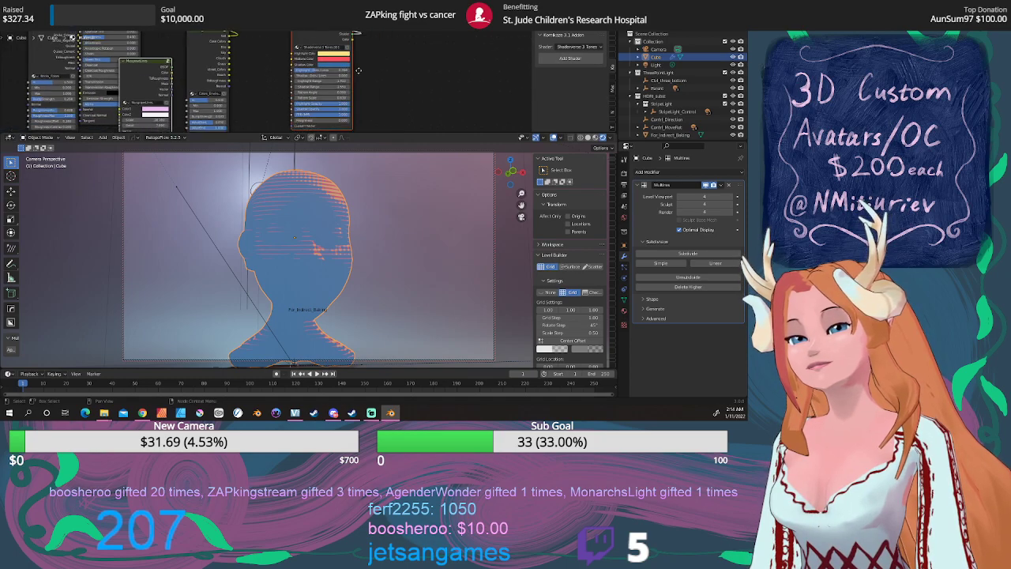
pyautogui.moveTo(229, 36); pyautogui.dragTo(242, 91, button='middle')
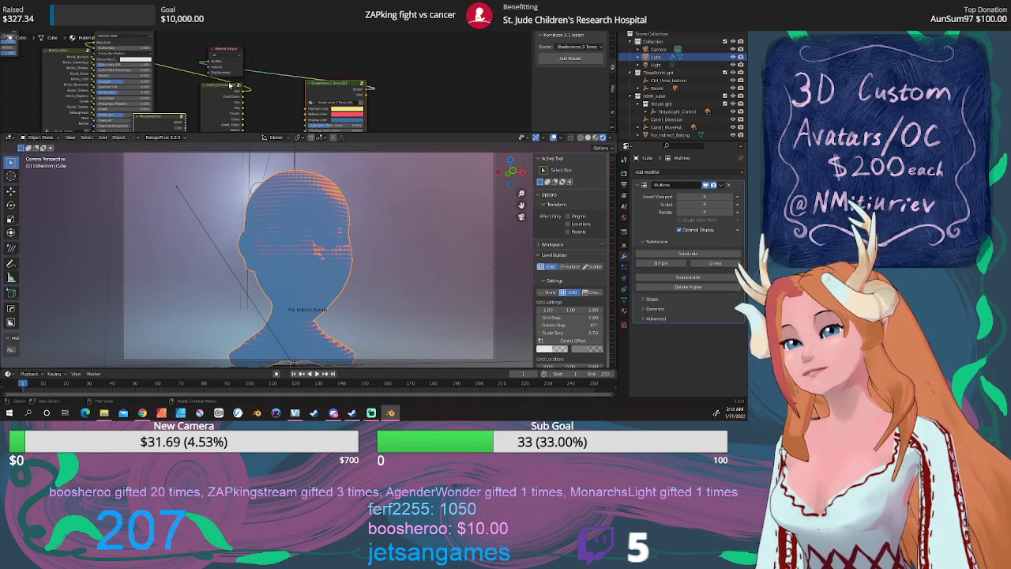
pyautogui.scroll(-3, 213, 81)
pyautogui.moveTo(214, 81); pyautogui.dragTo(255, 50, button='middle')
pyautogui.scroll(3, 241, 82)
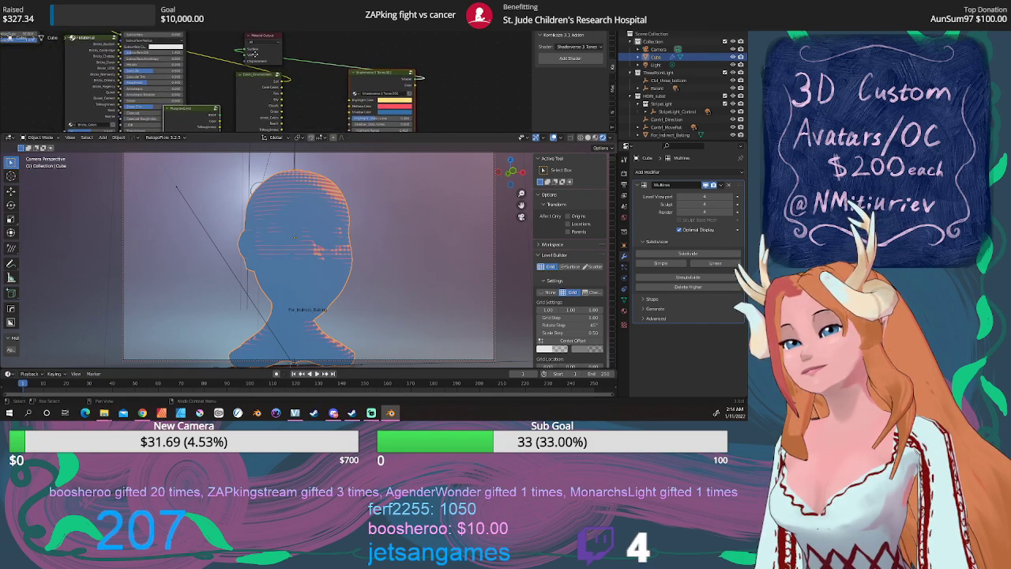
pyautogui.moveTo(219, 119)
pyautogui.mouseDown()
pyautogui.moveTo(234, 58)
pyautogui.moveTo(247, 55)
pyautogui.mouseUp()
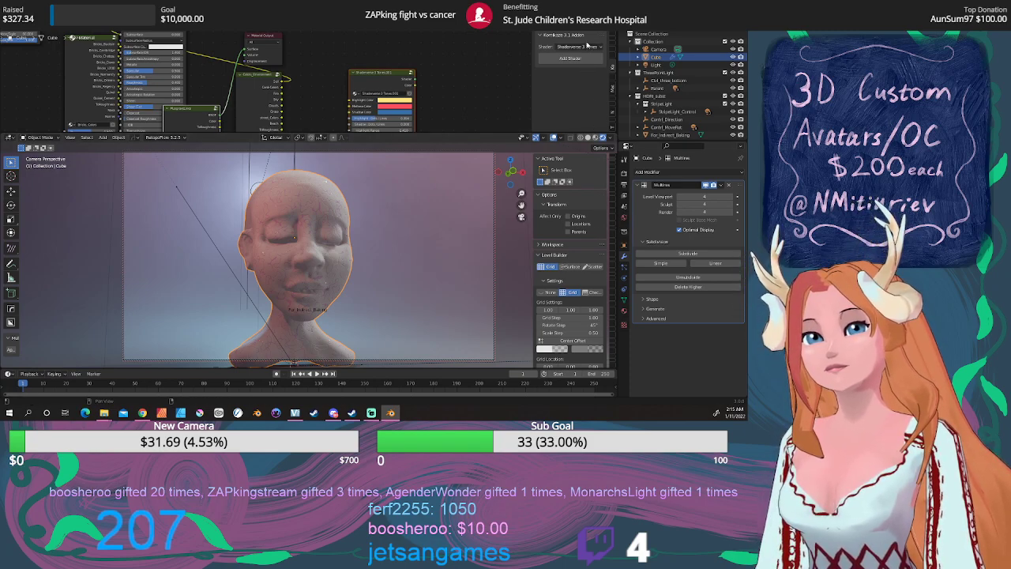
# Browse the Kamikaze shader list, and add the Vertex_Col shader from the material node library to the head's material
pyautogui.click(588, 48)
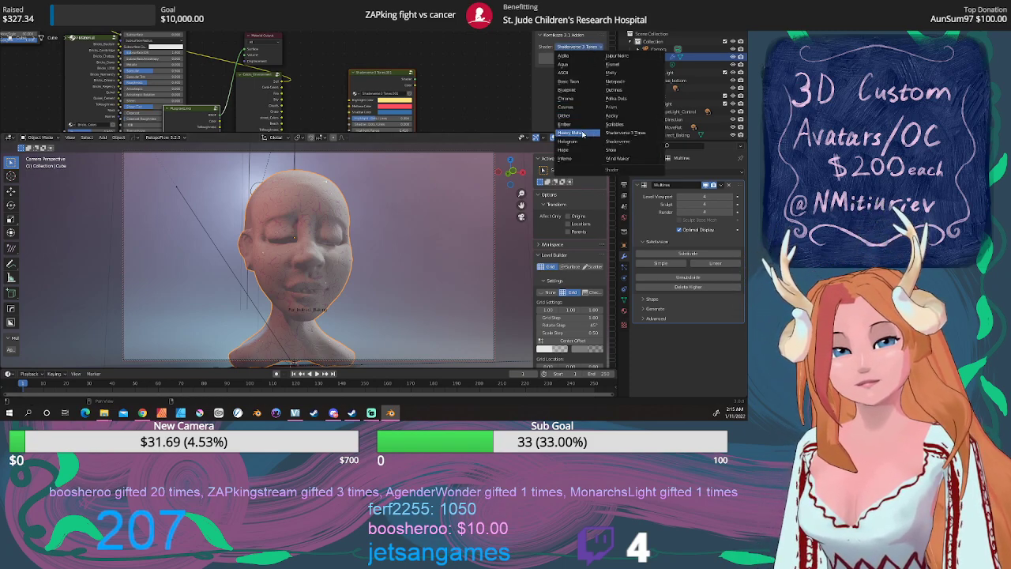
pyautogui.click(542, 88)
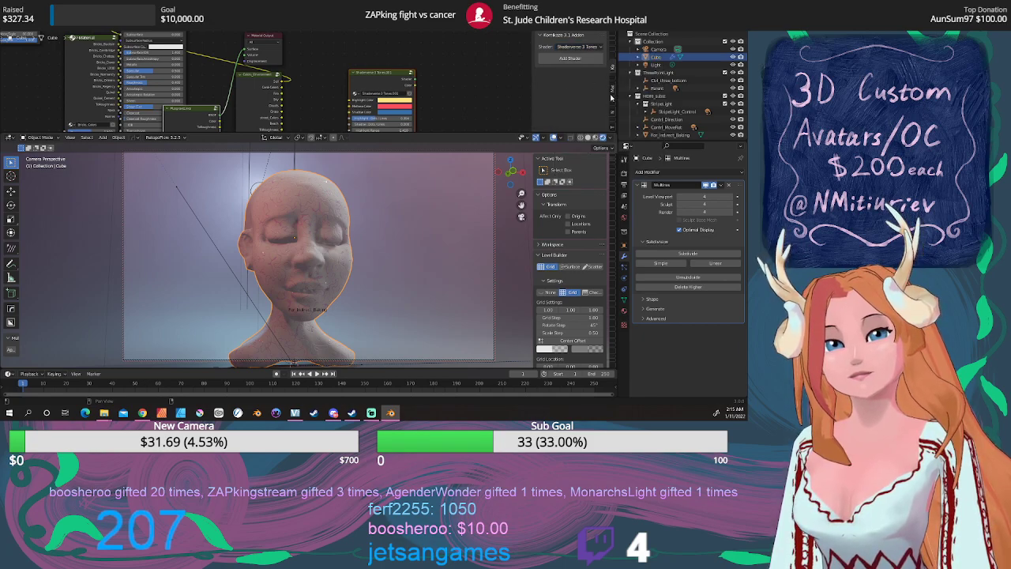
pyautogui.click(612, 96)
pyautogui.click(581, 62)
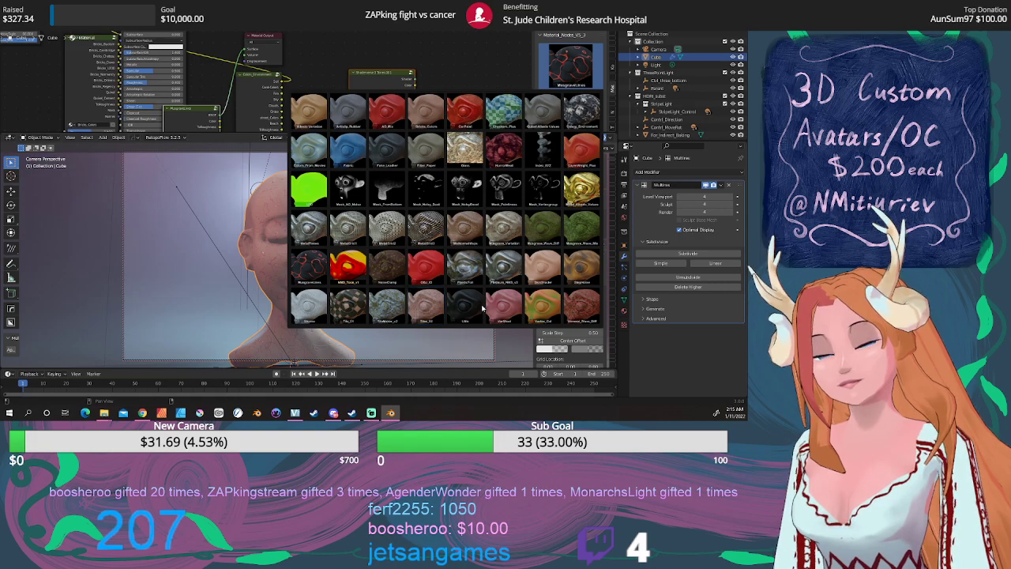
pyautogui.click(551, 308)
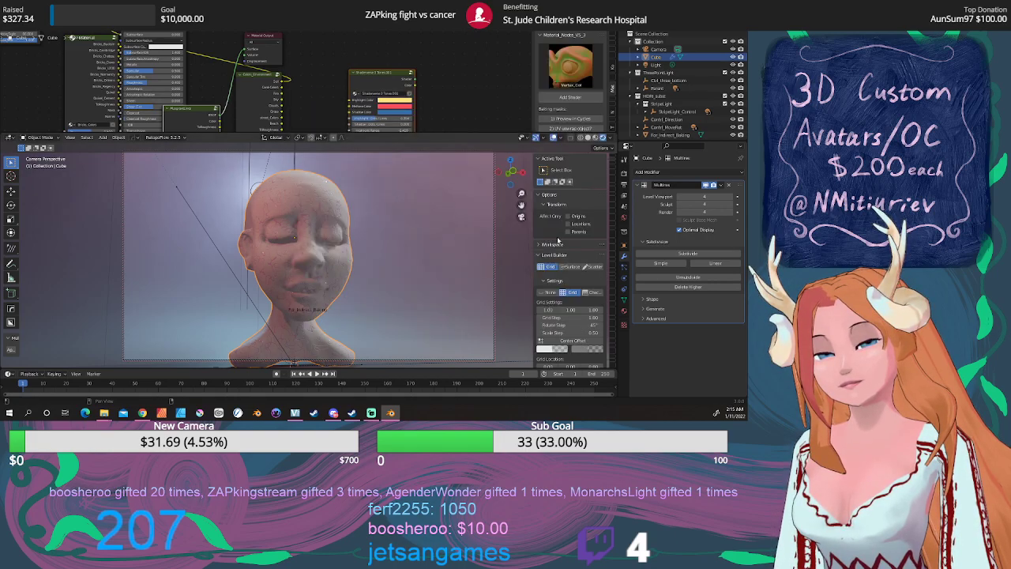
pyautogui.click(572, 98)
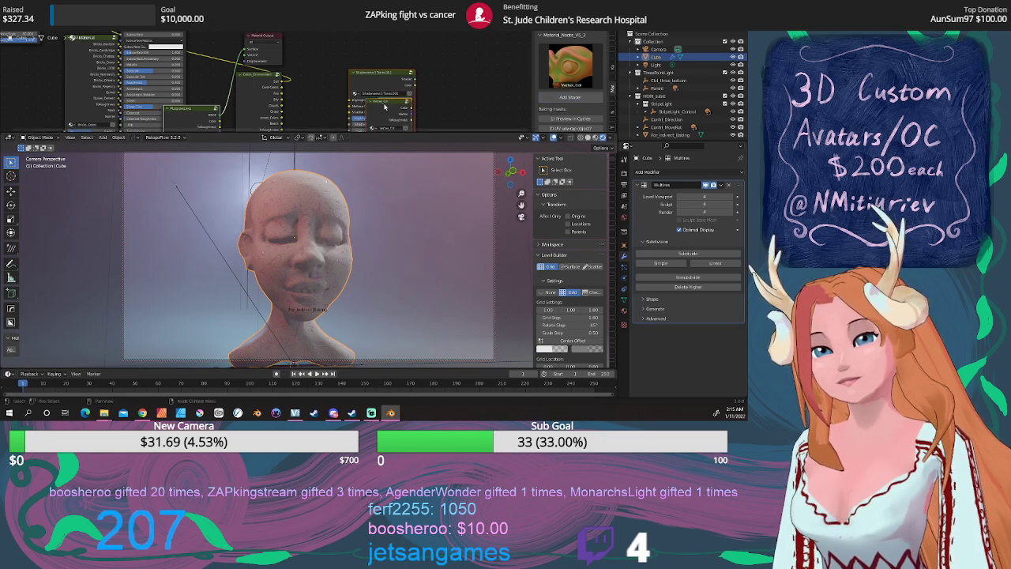
# Place the Vertex_Col node so it feeds the Principled BSDF's Base Color, and connect the Principled BSDF to the Material Output's Surface
pyautogui.moveTo(385, 103); pyautogui.dragTo(309, 76)
pyautogui.scroll(-3, 328, 77)
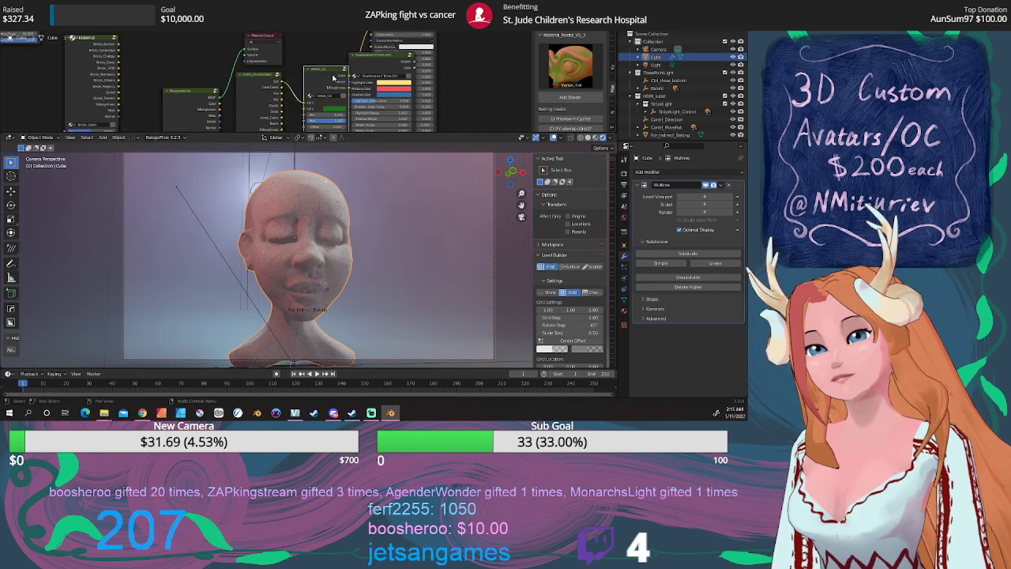
pyautogui.moveTo(332, 52); pyautogui.dragTo(330, 43, button='middle')
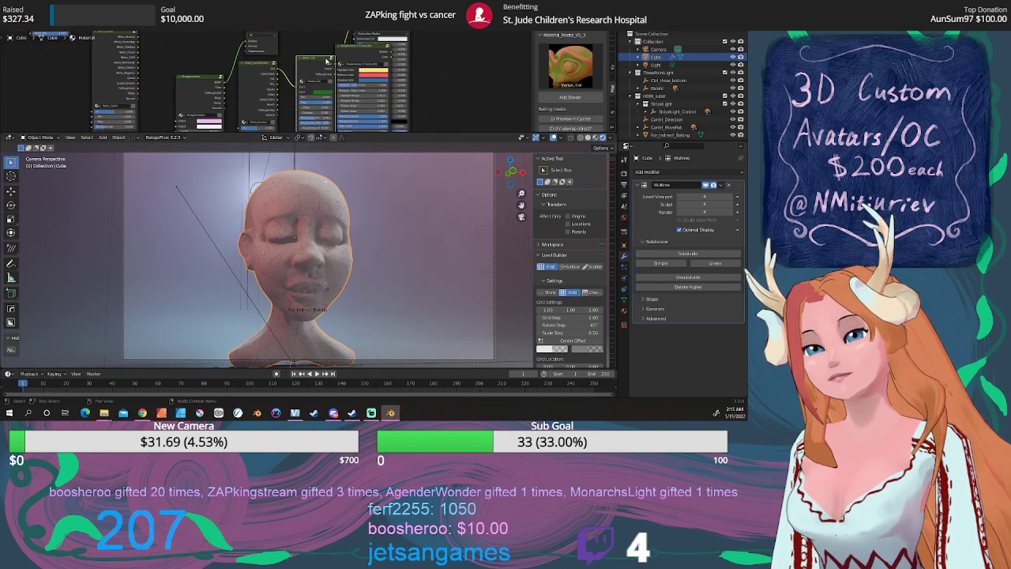
pyautogui.moveTo(331, 79); pyautogui.dragTo(331, 119, button='middle')
pyautogui.moveTo(331, 119); pyautogui.dragTo(312, 60)
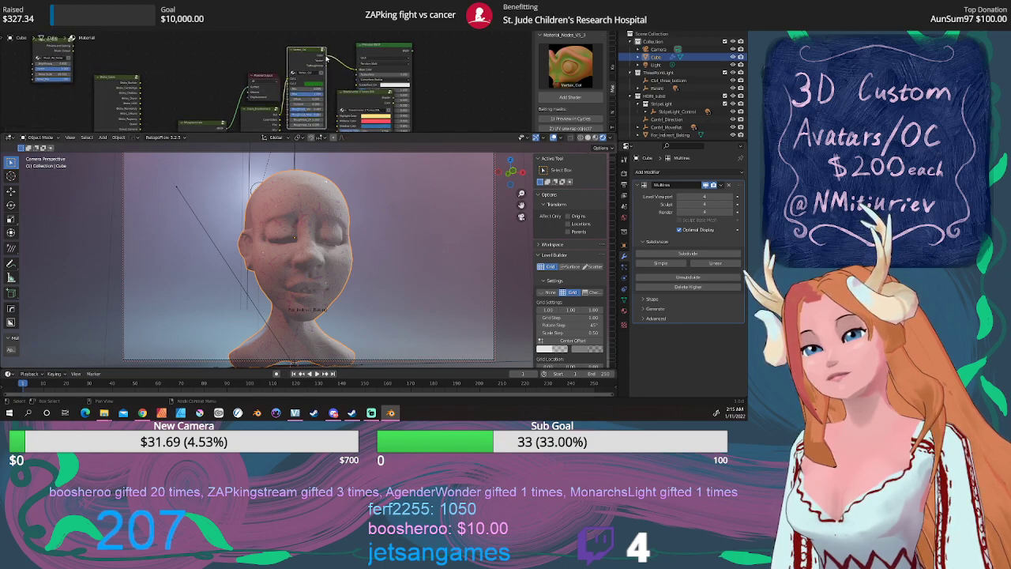
pyautogui.moveTo(412, 52); pyautogui.dragTo(253, 87)
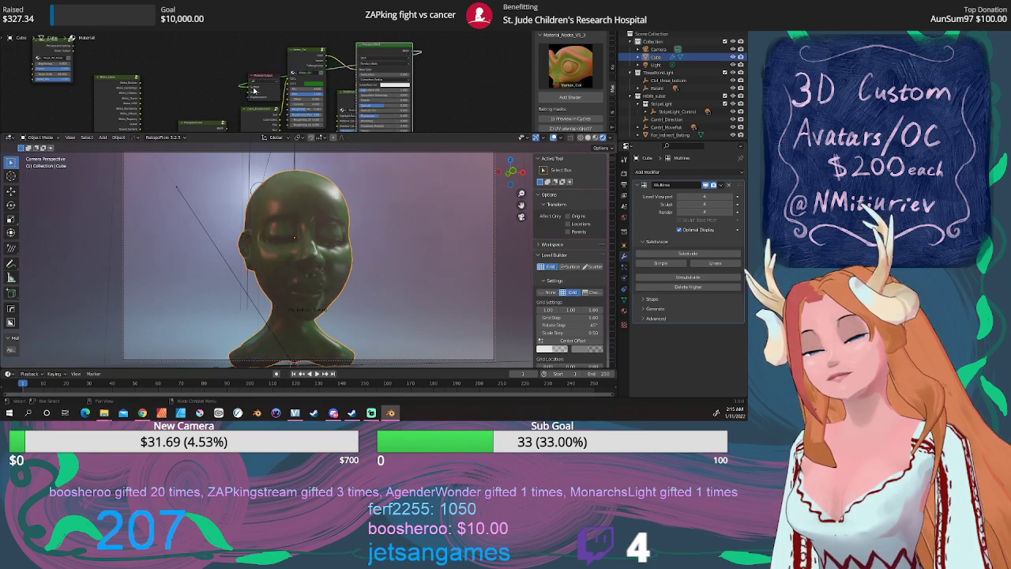
# Change the Vertex_Col node's Col2 from green to a brownish orange
pyautogui.scroll(2, 269, 89)
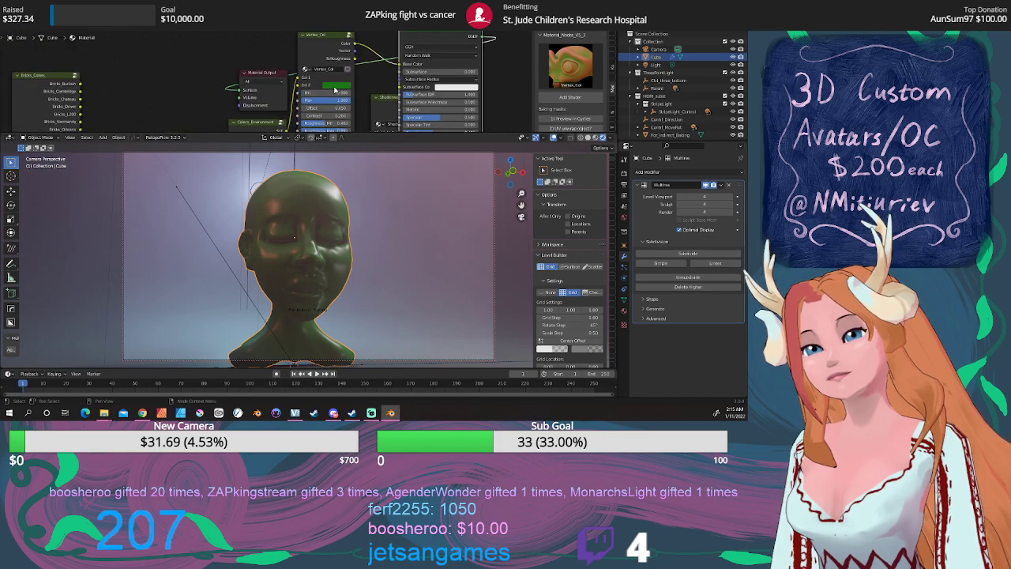
pyautogui.click(340, 86)
pyautogui.click(362, 104)
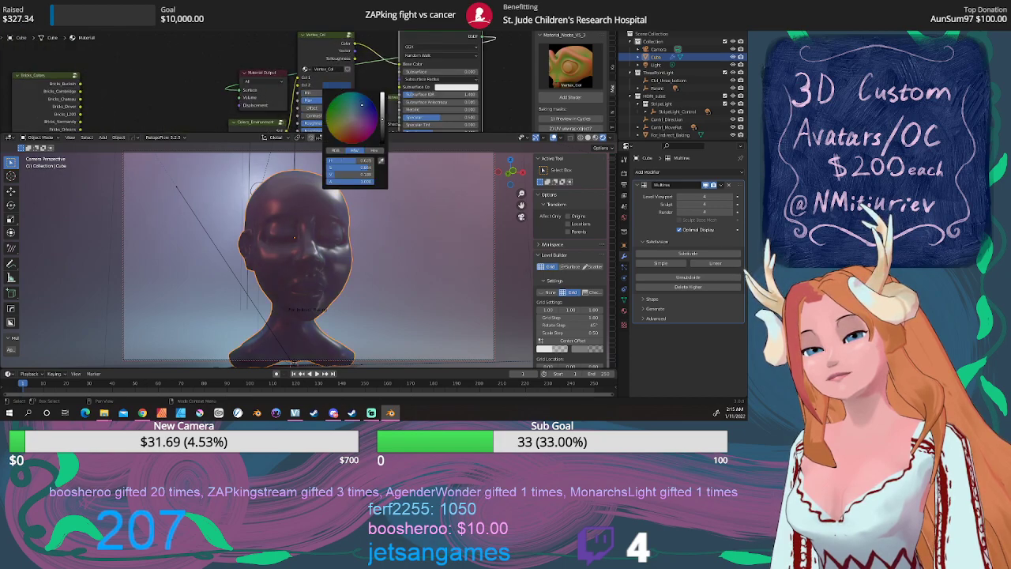
pyautogui.moveTo(363, 106)
pyautogui.mouseDown()
pyautogui.moveTo(356, 135)
pyautogui.moveTo(382, 94)
pyautogui.moveTo(348, 112)
pyautogui.moveTo(343, 130)
pyautogui.mouseUp()
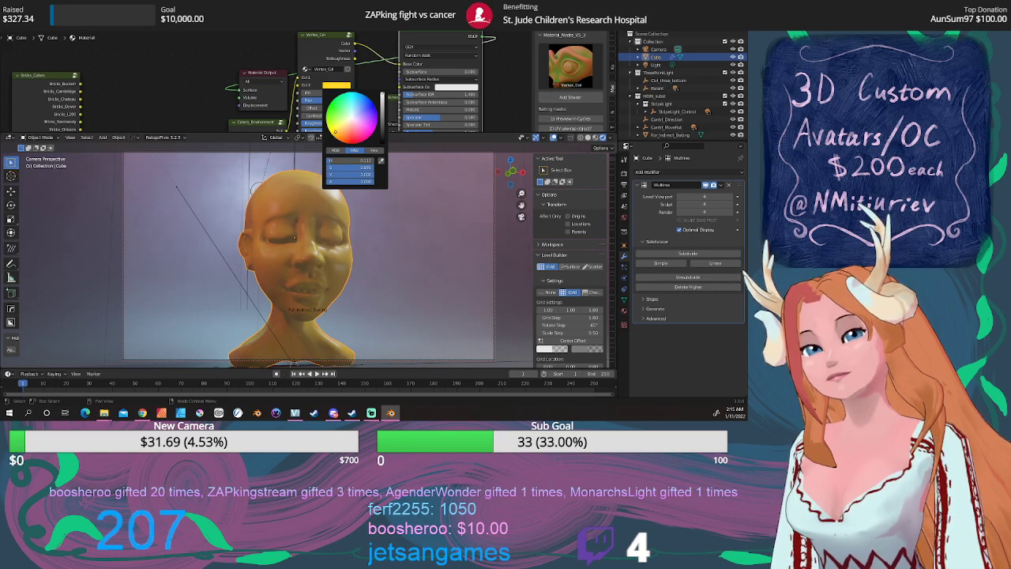
pyautogui.moveTo(334, 131); pyautogui.dragTo(383, 111)
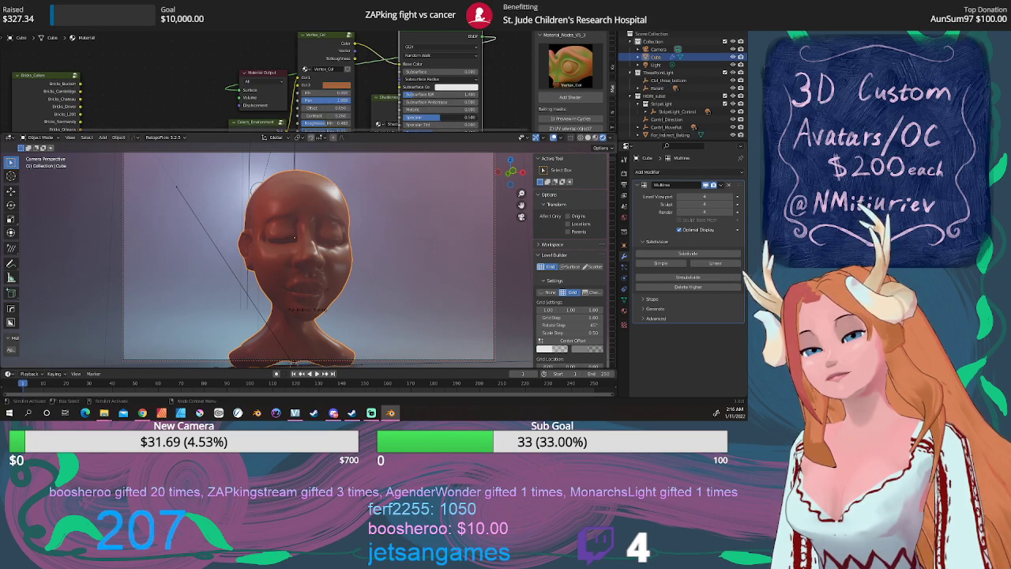
# Set the Principled BSDF's Specular to 0 and raise its Subsurface to 0.255
pyautogui.moveTo(418, 117); pyautogui.dragTo(421, 117)
pyautogui.moveTo(418, 109); pyautogui.dragTo(368, 109, button='middle')
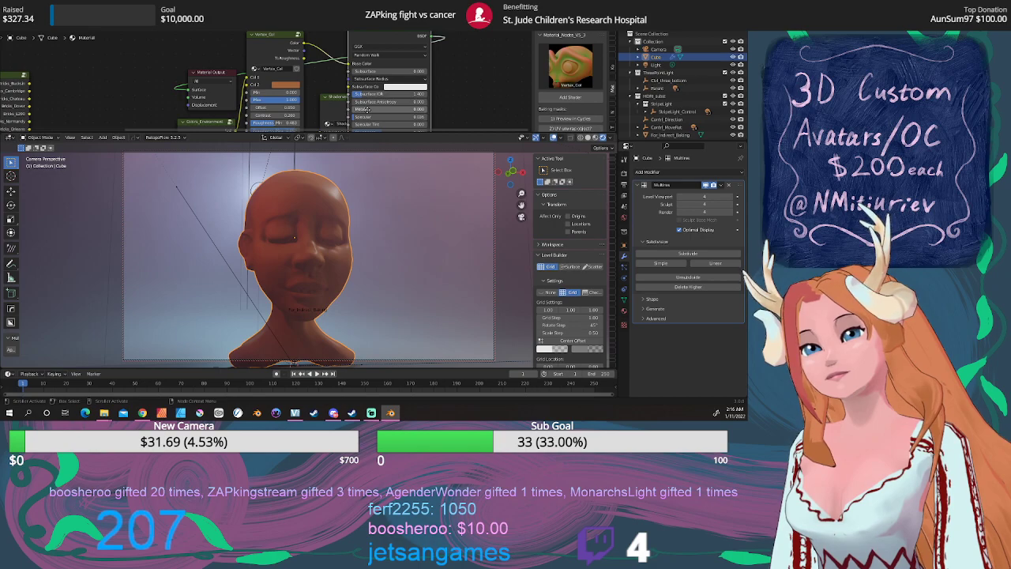
pyautogui.moveTo(368, 72); pyautogui.dragTo(376, 73)
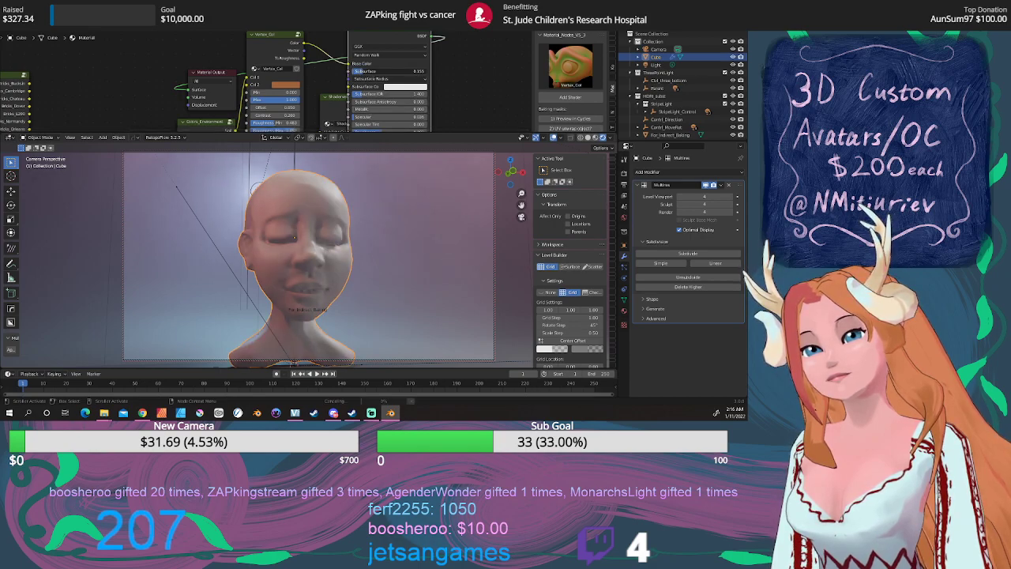
pyautogui.moveTo(369, 71)
pyautogui.mouseDown()
pyautogui.moveTo(418, 71)
pyautogui.moveTo(382, 73)
pyautogui.mouseUp()
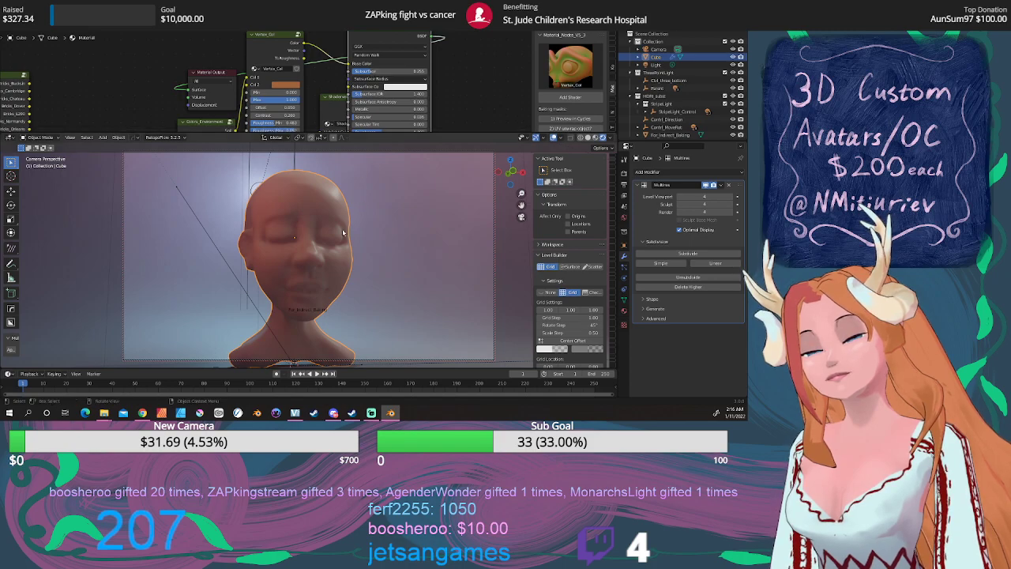
# Darken the Vertex_Col node's Col2 to a deeper brown and lower the Principled BSDF's Subsurface to 0.050
pyautogui.moveTo(335, 234); pyautogui.dragTo(312, 235, button='middle')
pyautogui.click(291, 85)
pyautogui.moveTo(331, 113); pyautogui.dragTo(331, 122)
pyautogui.moveTo(363, 72); pyautogui.dragTo(350, 72)
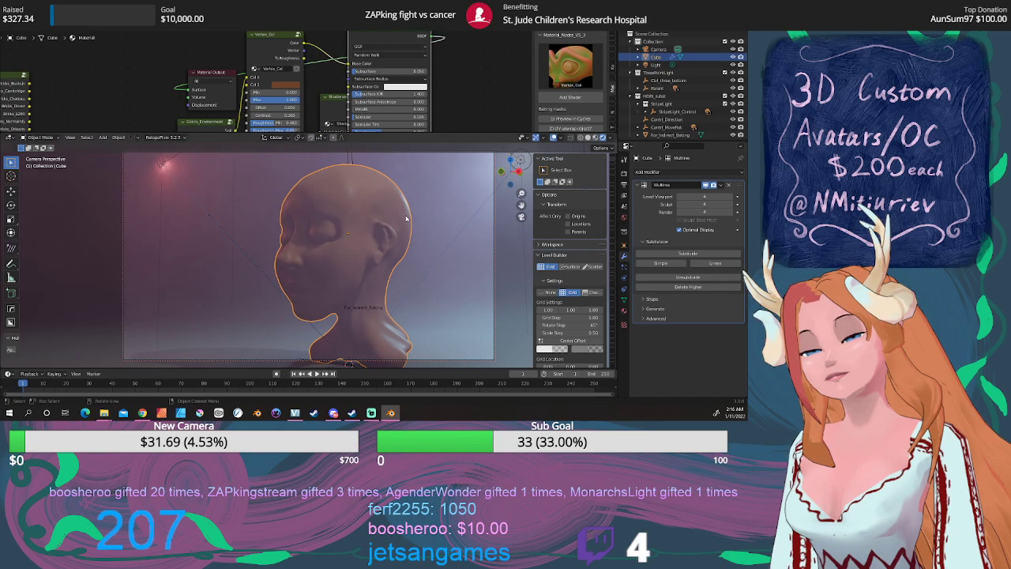
# Raise the Principled BSDF's Specular slightly and increase its Roughness, judging the head from the front
pyautogui.moveTo(406, 219); pyautogui.dragTo(422, 206, button='middle')
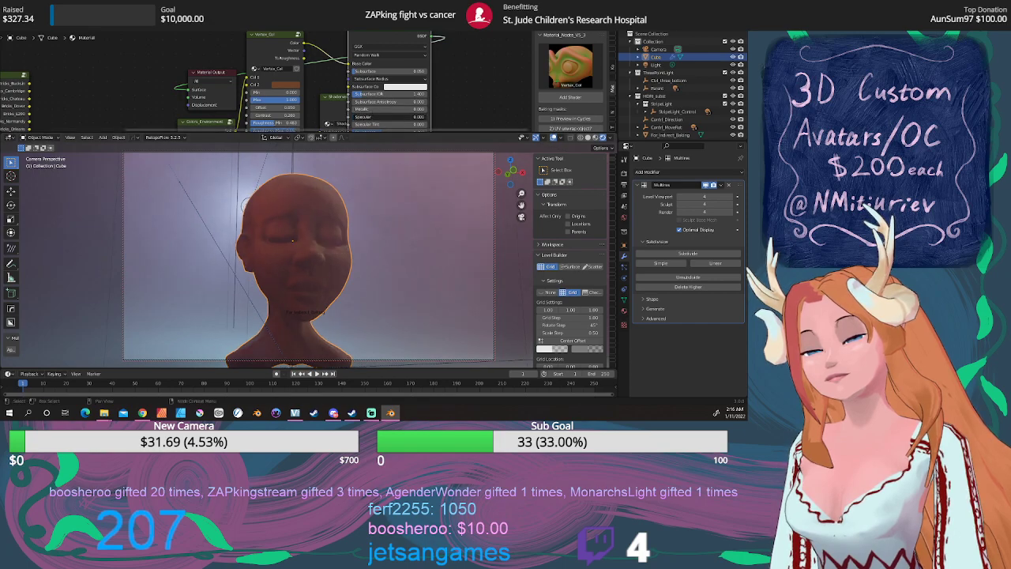
pyautogui.moveTo(354, 117); pyautogui.dragTo(356, 117)
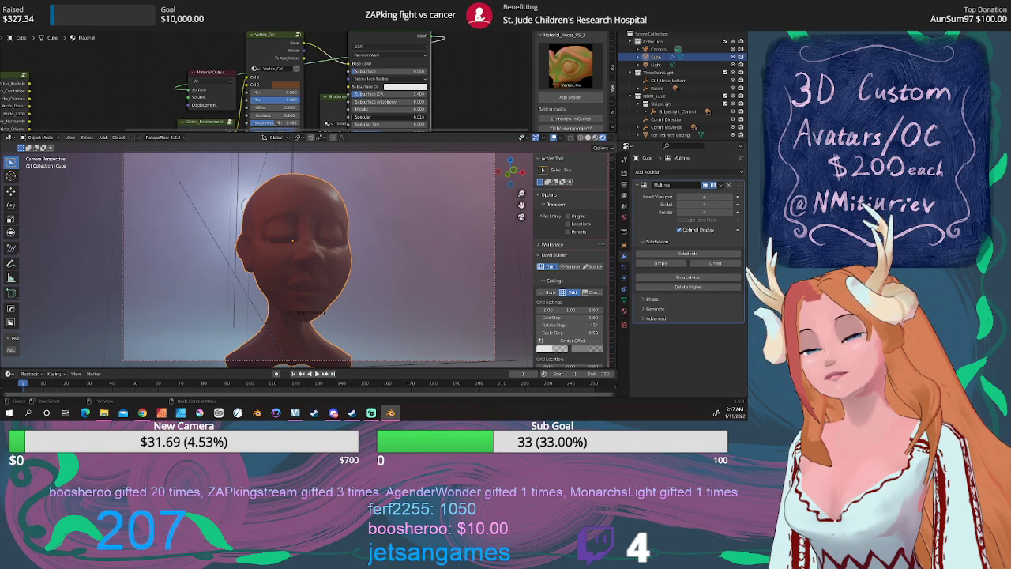
pyautogui.moveTo(386, 109); pyautogui.dragTo(388, 74, button='middle')
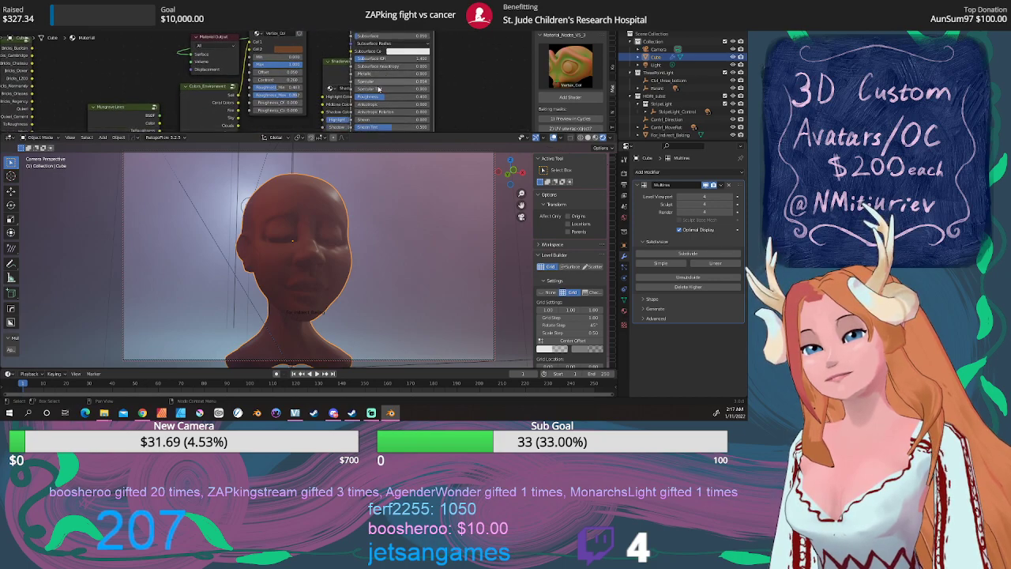
pyautogui.moveTo(379, 89); pyautogui.dragTo(398, 96)
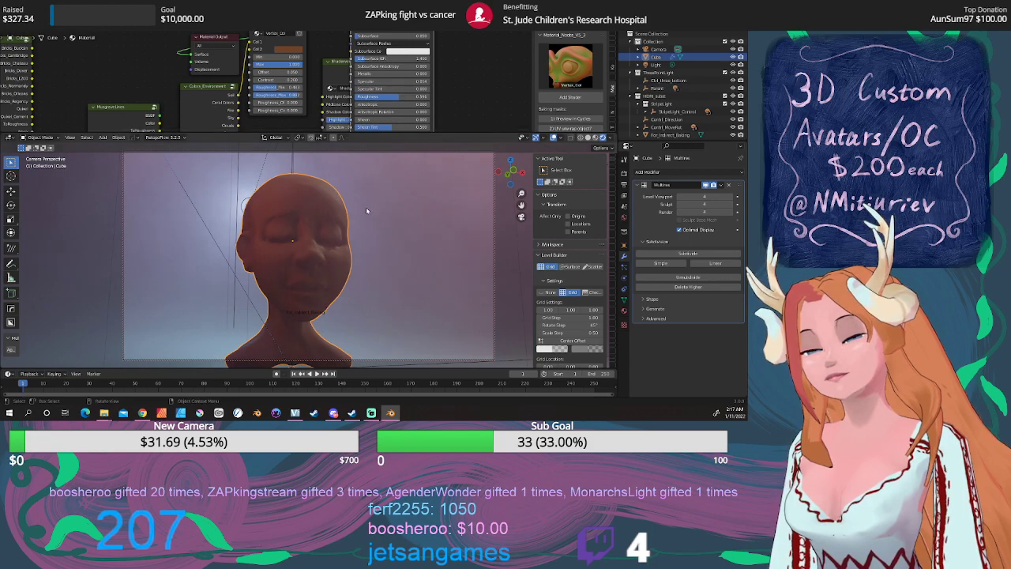
# Brighten the Vertex_Col node's brown Col2 while viewing the head from a three-quarter angle
pyautogui.moveTo(382, 211); pyautogui.dragTo(371, 197, button='middle')
pyautogui.click(290, 47)
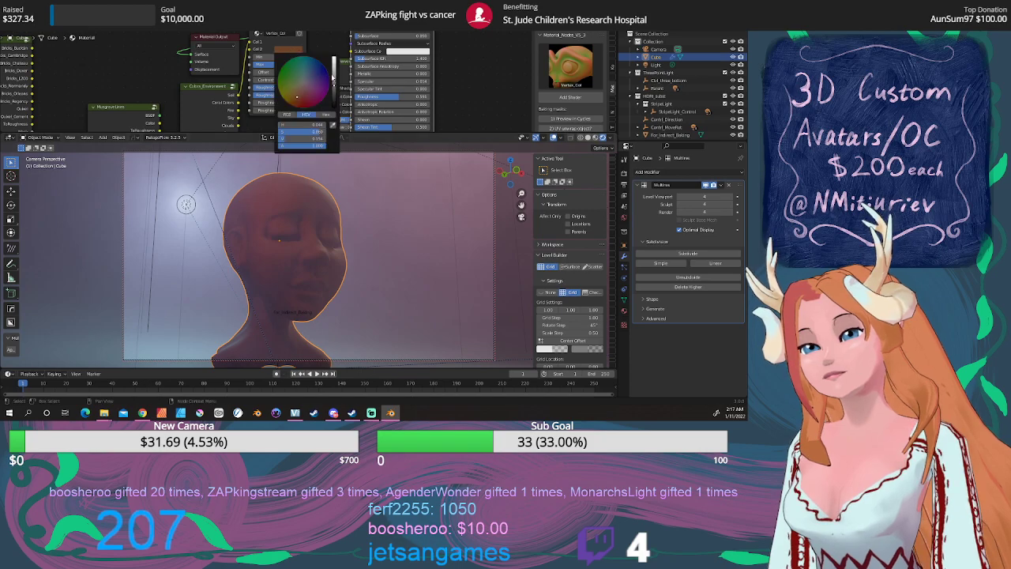
pyautogui.moveTo(334, 86); pyautogui.dragTo(334, 76)
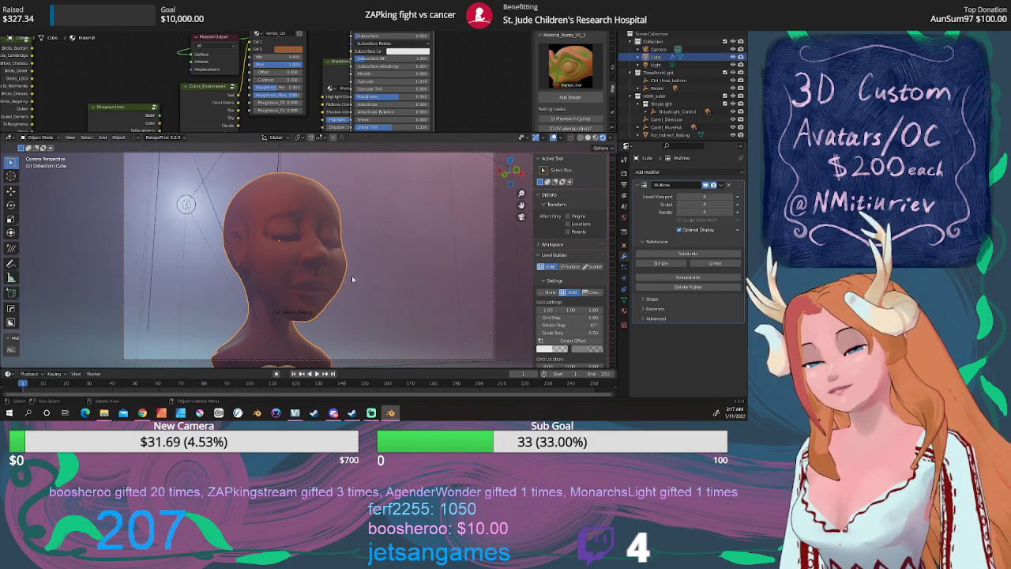
# Reframe the camera to face the head from the front and hide the viewport overlays
pyautogui.moveTo(318, 279)
pyautogui.mouseDown(button='middle')
pyautogui.moveTo(301, 281)
pyautogui.moveTo(327, 295)
pyautogui.mouseUp(button='middle')
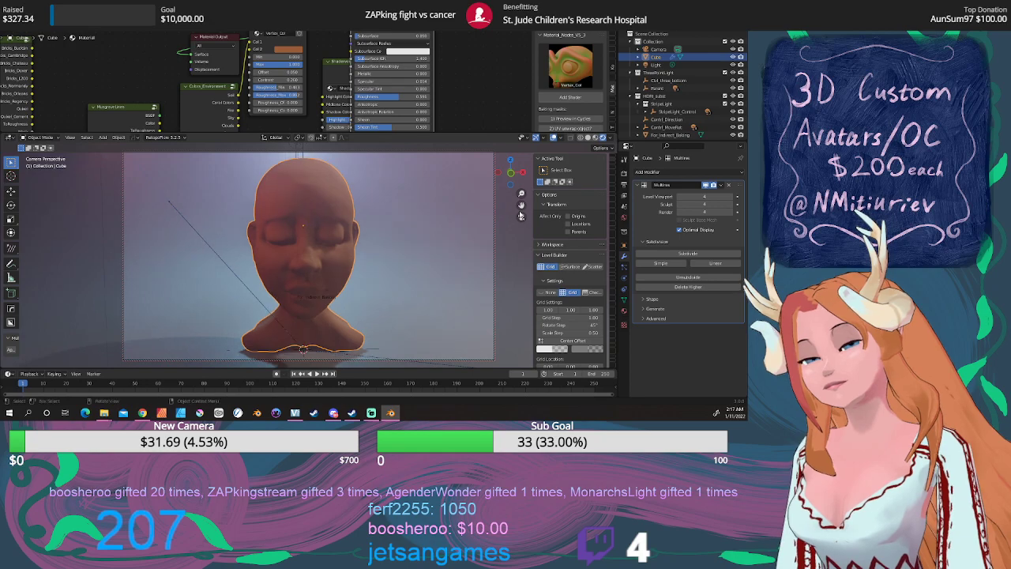
pyautogui.moveTo(522, 205); pyautogui.dragTo(522, 219)
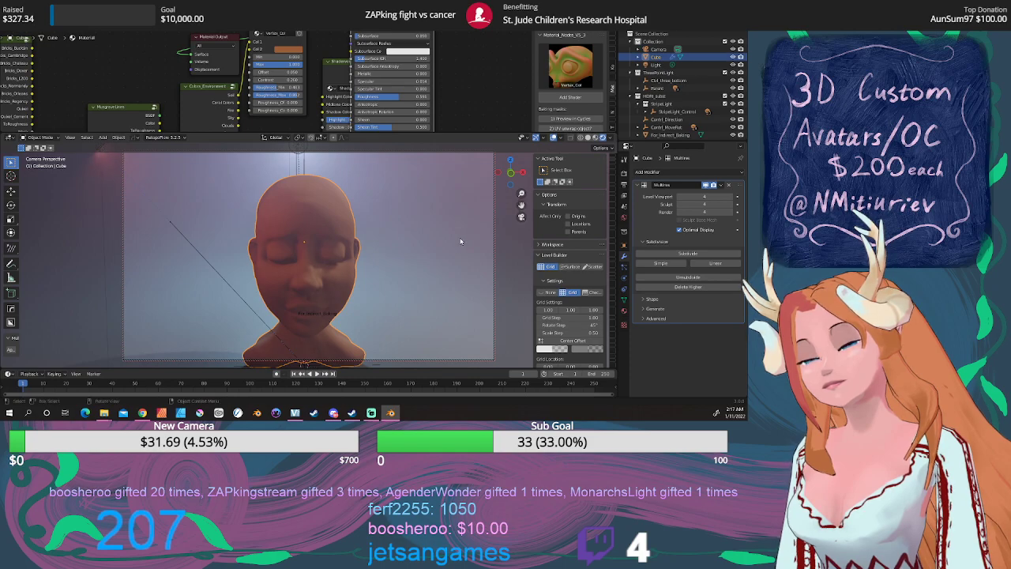
pyautogui.click(554, 138)
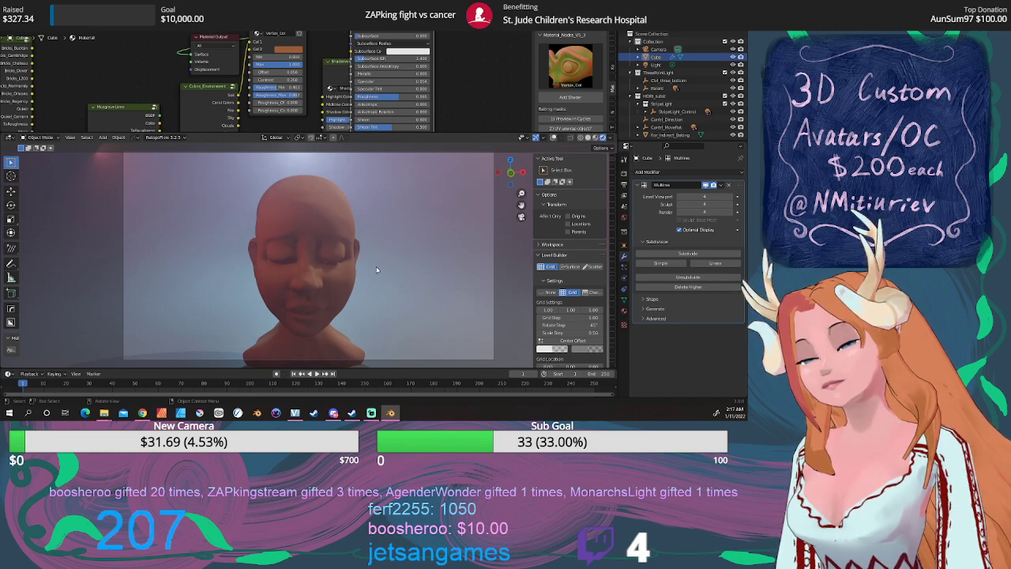
pyautogui.scroll(3, 375, 274)
pyautogui.scroll(-4, 374, 274)
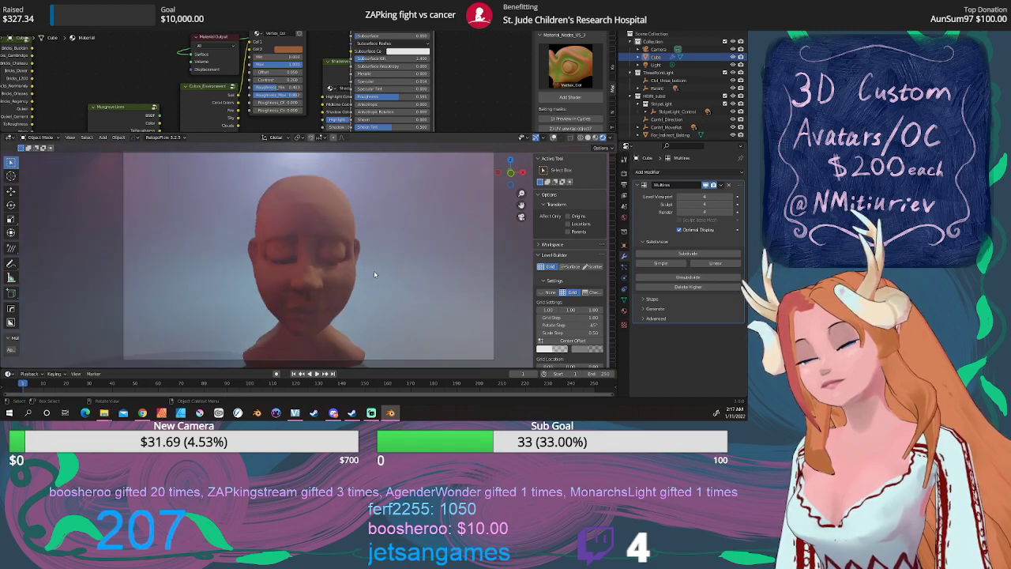
# Turn the camera to a three-quarter view of the head, turn the viewport overlays back on and select the camera
pyautogui.moveTo(334, 246); pyautogui.dragTo(346, 245, button='middle')
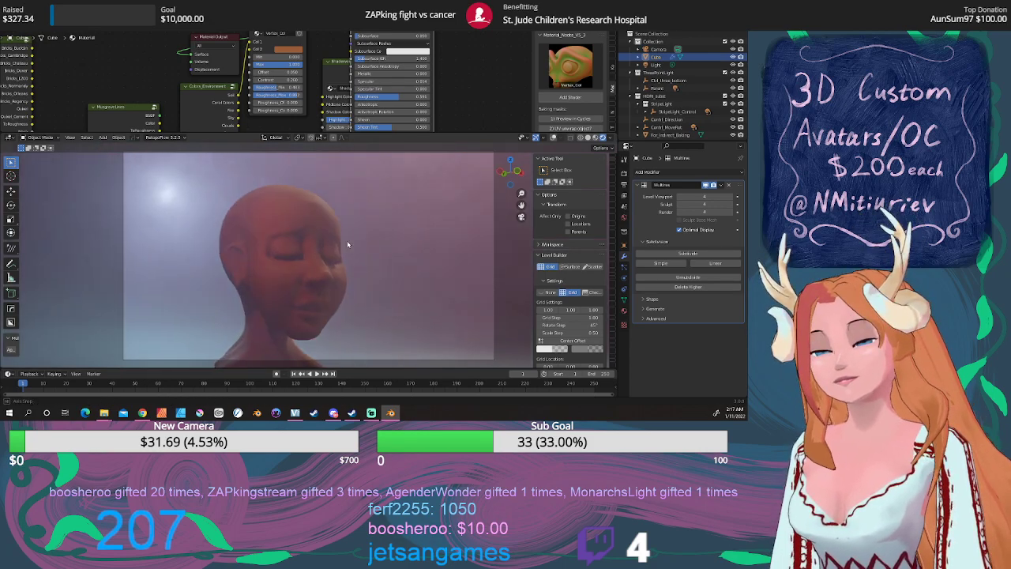
pyautogui.moveTo(437, 254); pyautogui.dragTo(459, 243, button='middle')
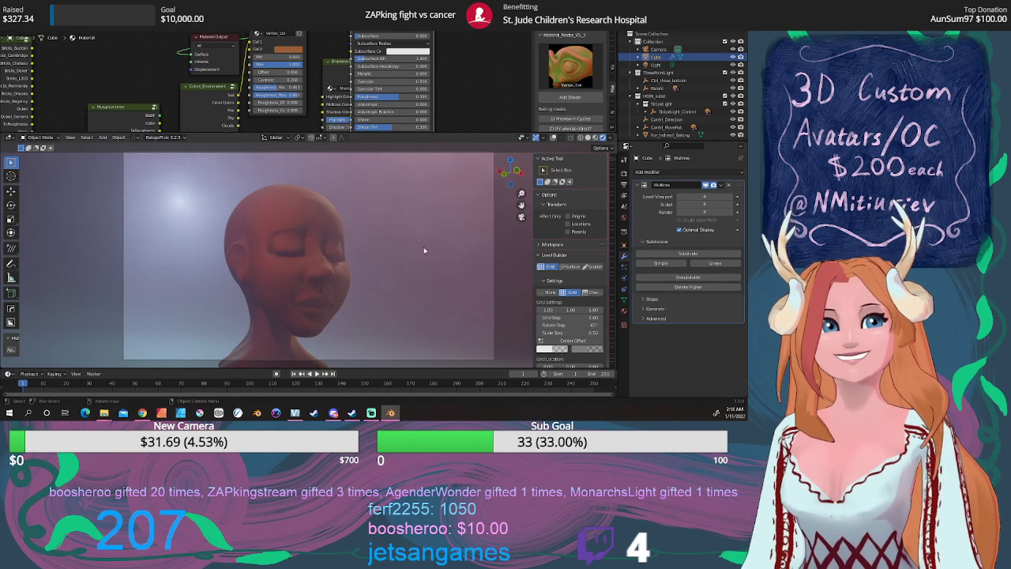
pyautogui.click(494, 220)
pyautogui.click(493, 219)
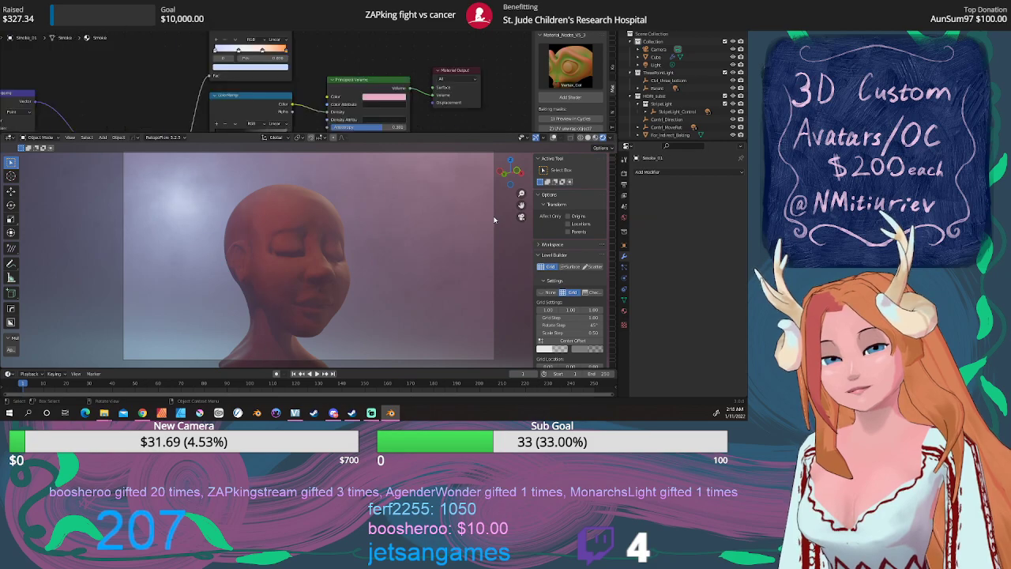
pyautogui.click(494, 220)
pyautogui.click(494, 220)
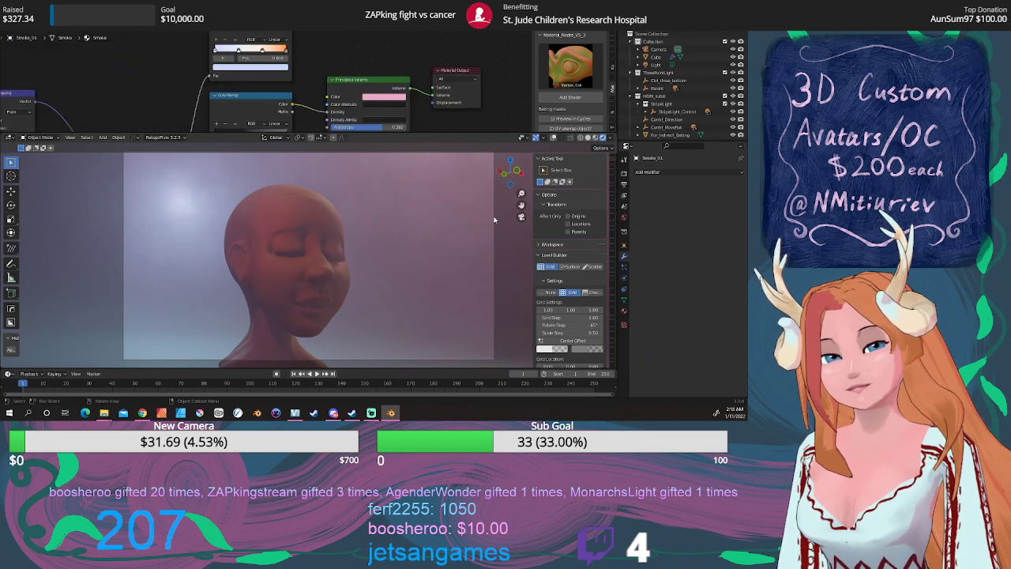
pyautogui.click(495, 220)
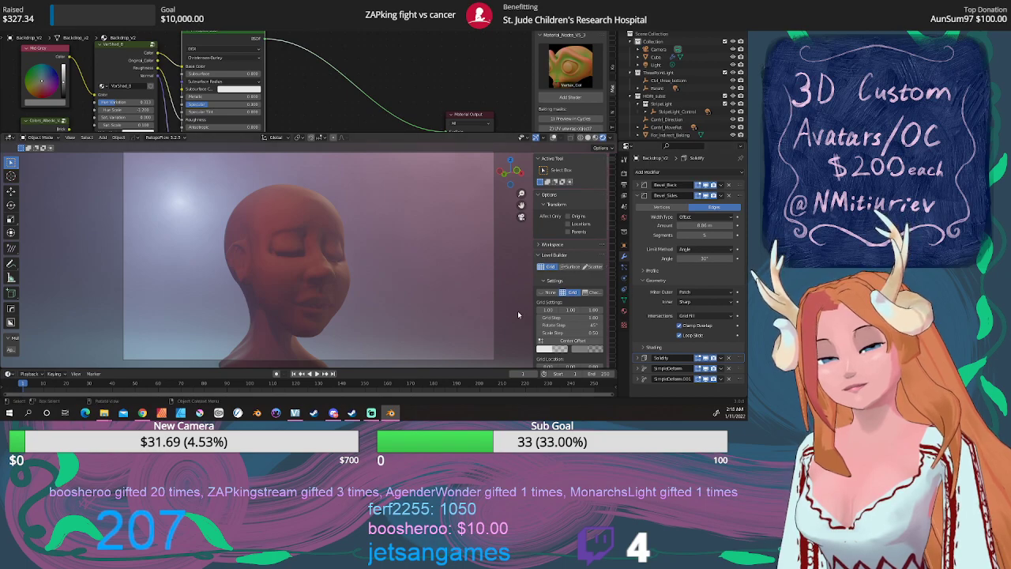
pyautogui.click(553, 137)
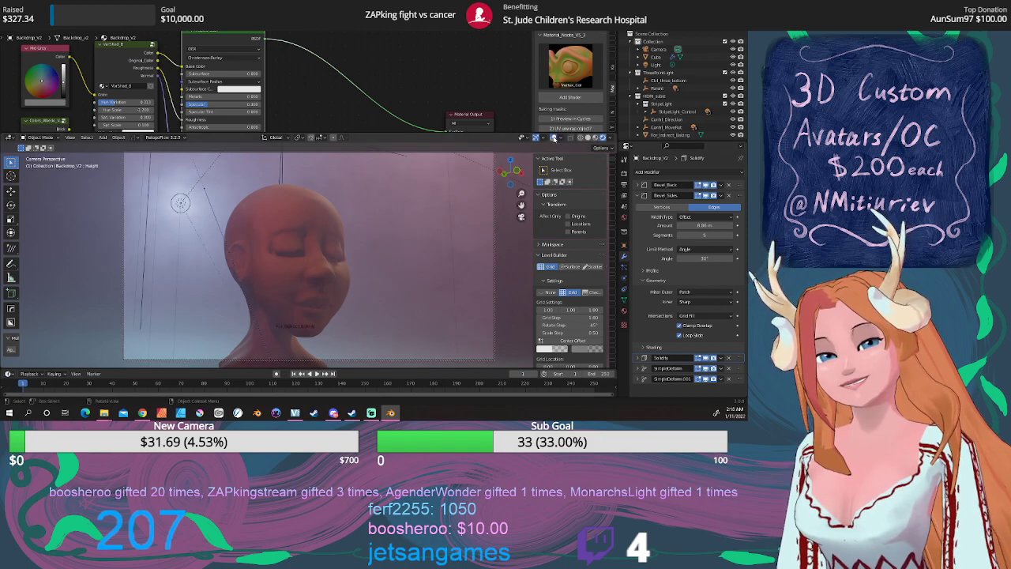
pyautogui.click(494, 203)
pyautogui.click(495, 204)
pyautogui.click(496, 204)
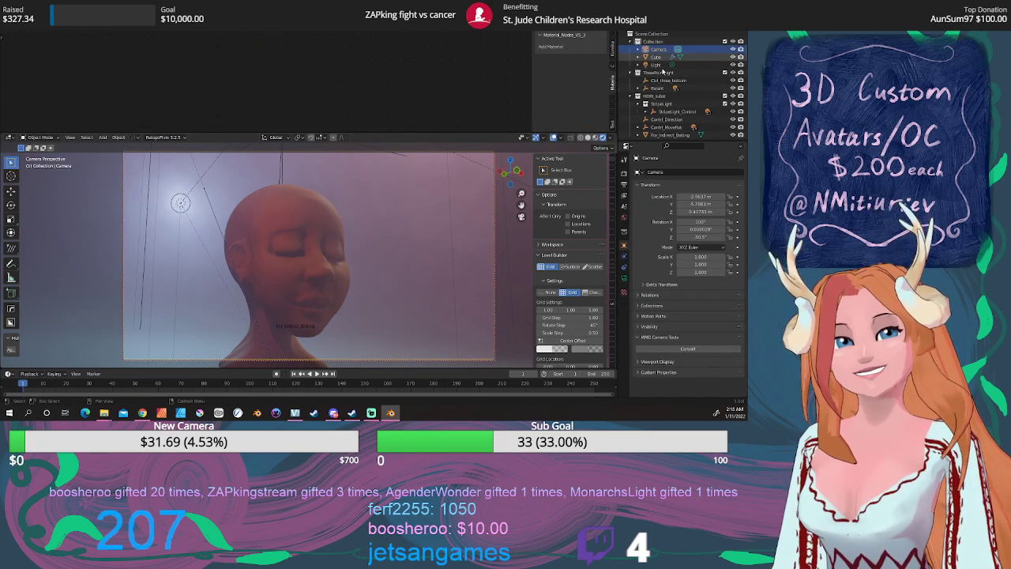
# Enable Depth of Field for the camera and pick the head mesh, Cube, as its focus object
pyautogui.click(625, 268)
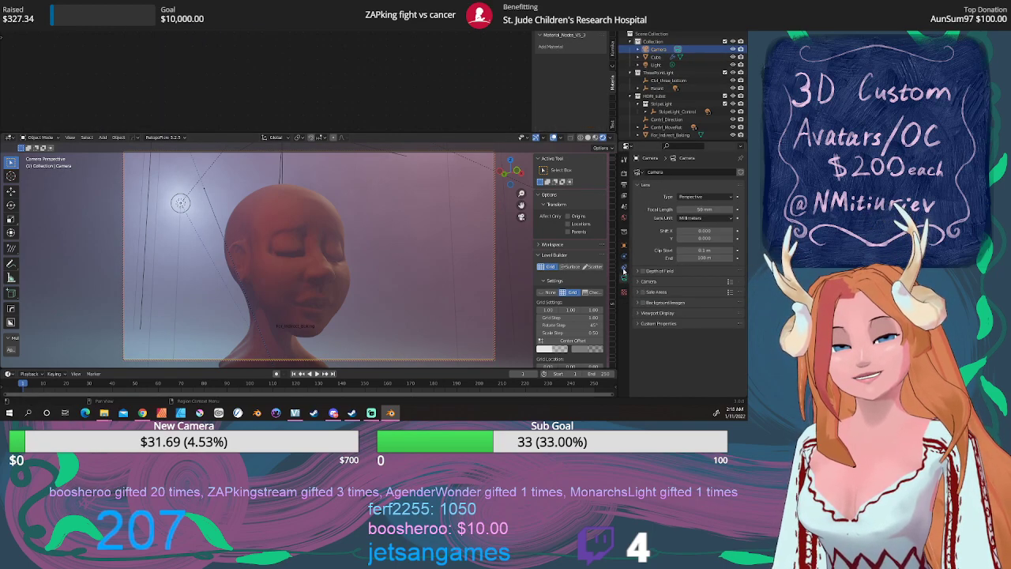
pyautogui.click(643, 271)
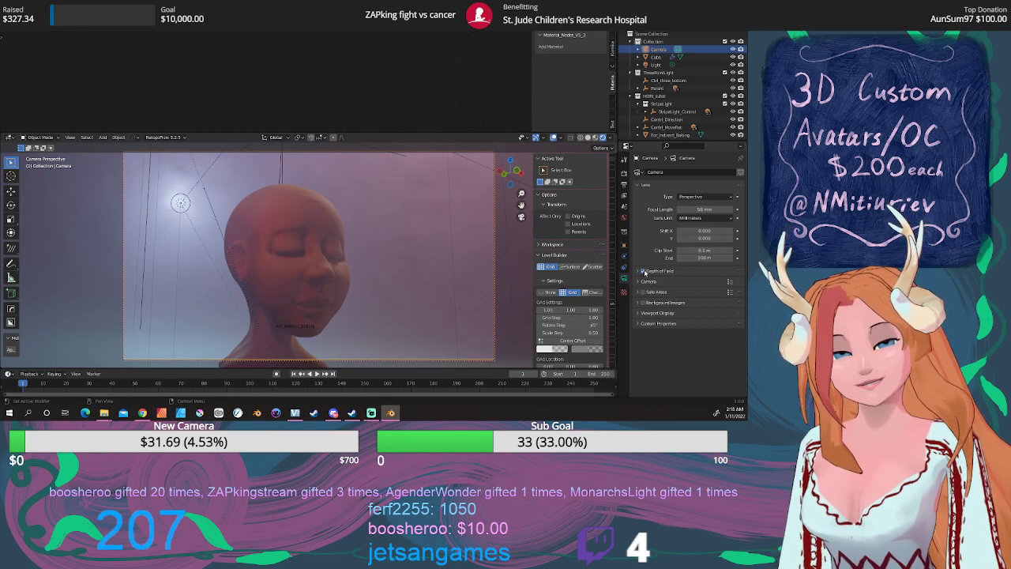
pyautogui.click(639, 272)
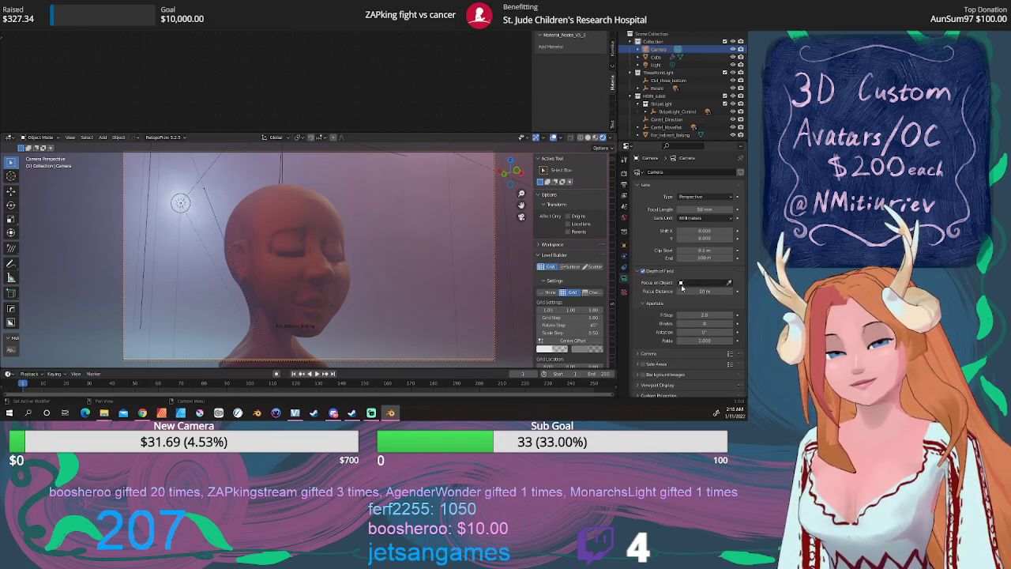
pyautogui.moveTo(699, 291)
pyautogui.mouseDown()
pyautogui.moveTo(711, 291)
pyautogui.moveTo(695, 291)
pyautogui.mouseUp()
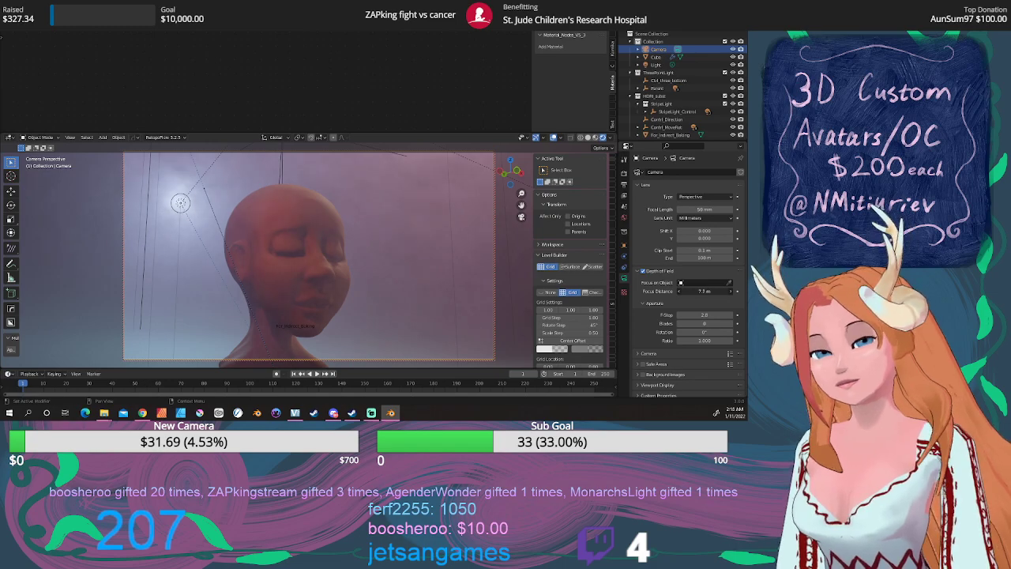
pyautogui.moveTo(704, 291); pyautogui.dragTo(712, 290)
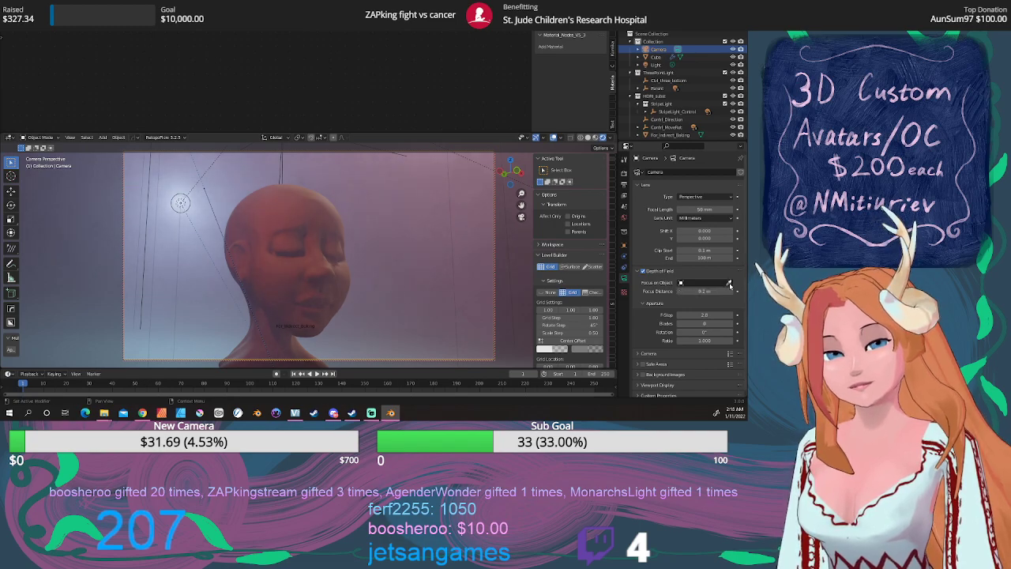
pyautogui.click(729, 283)
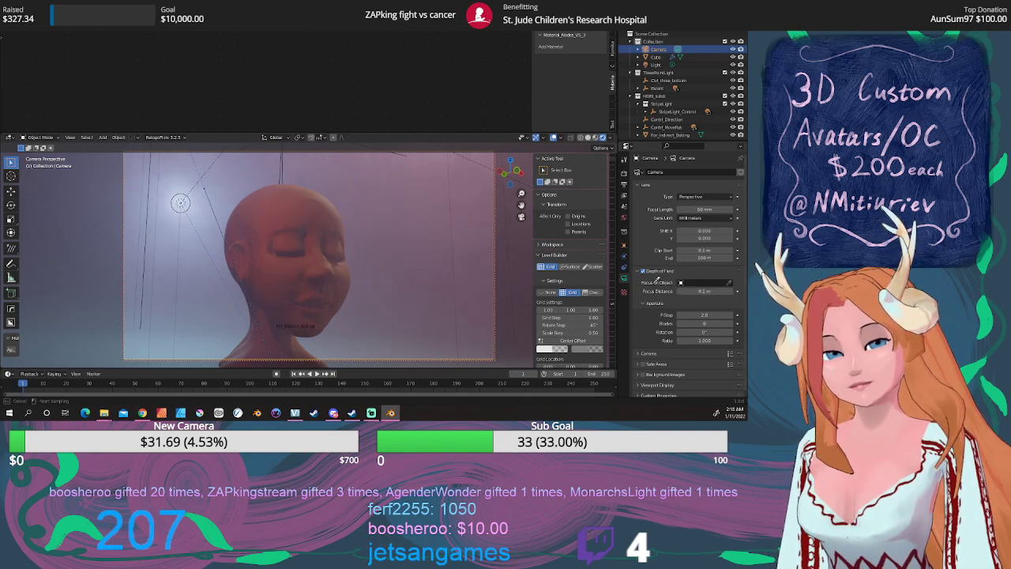
pyautogui.click(317, 264)
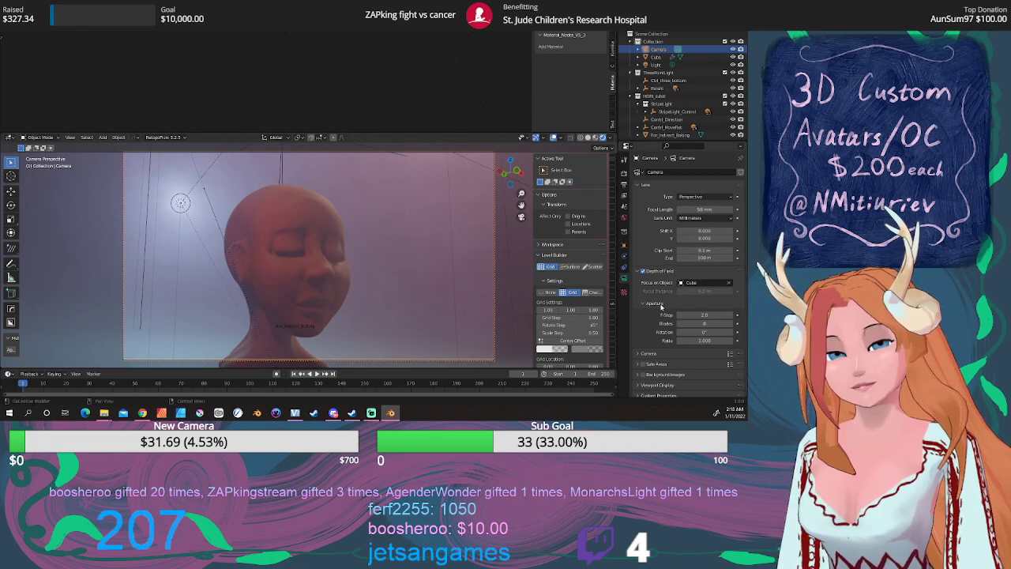
# Lower the camera's depth-of-field F-Stop to 0.4 and change the aperture Rotation to a negative angle
pyautogui.moveTo(699, 313); pyautogui.dragTo(653, 315)
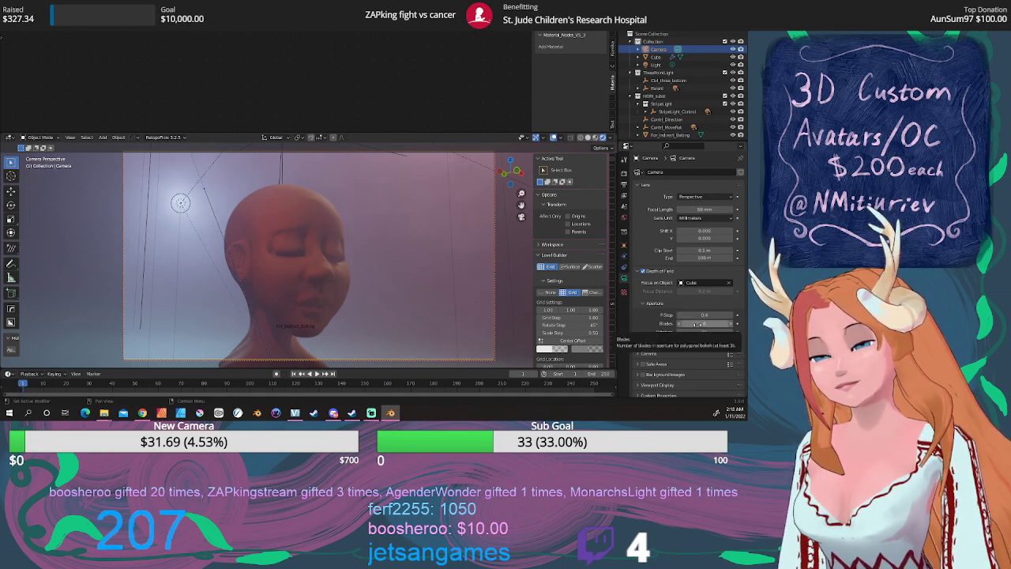
pyautogui.moveTo(698, 324); pyautogui.dragTo(725, 324)
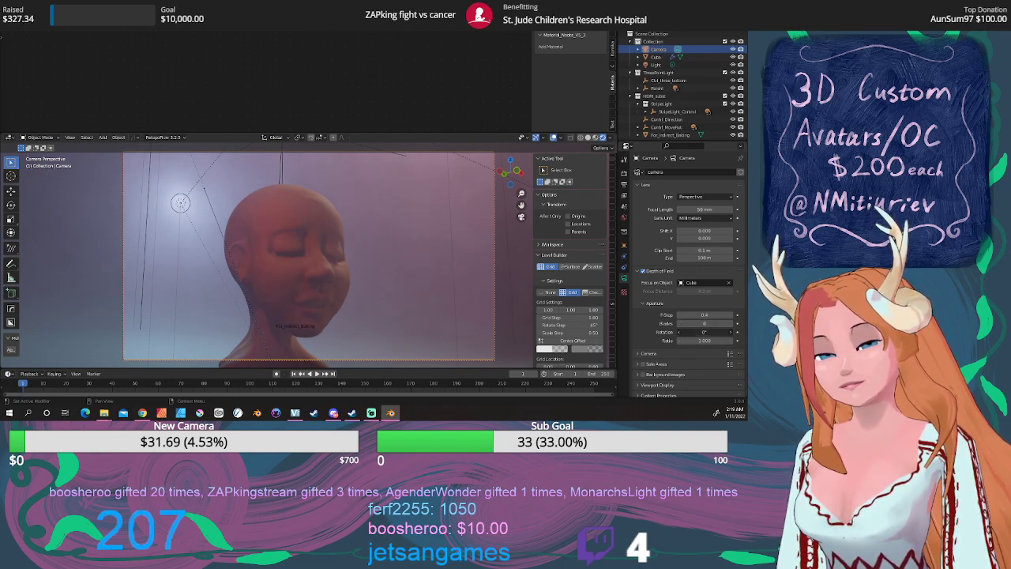
pyautogui.moveTo(704, 332); pyautogui.dragTo(676, 332)
pyautogui.click(655, 355)
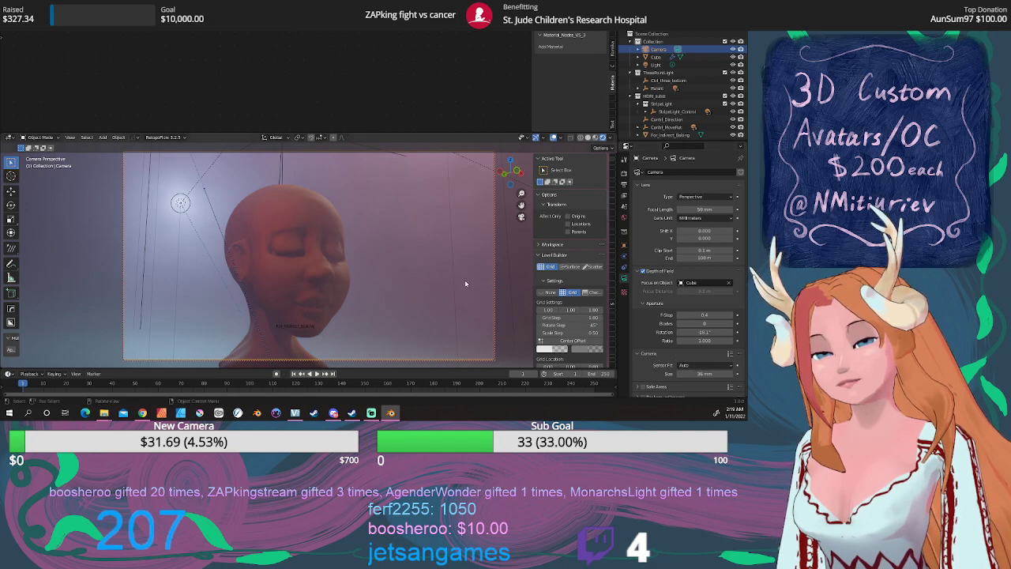
# Raise the camera's F-Stop to 1.3, judging the depth-of-field blur on a close-up of the face
pyautogui.scroll(1, 438, 300)
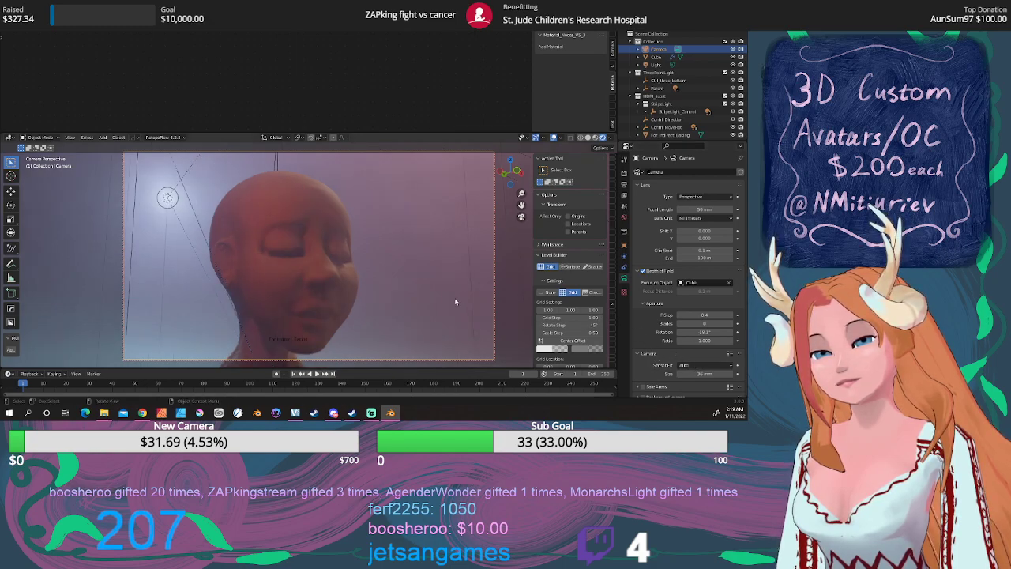
pyautogui.scroll(1, 395, 316)
pyautogui.scroll(1, 356, 324)
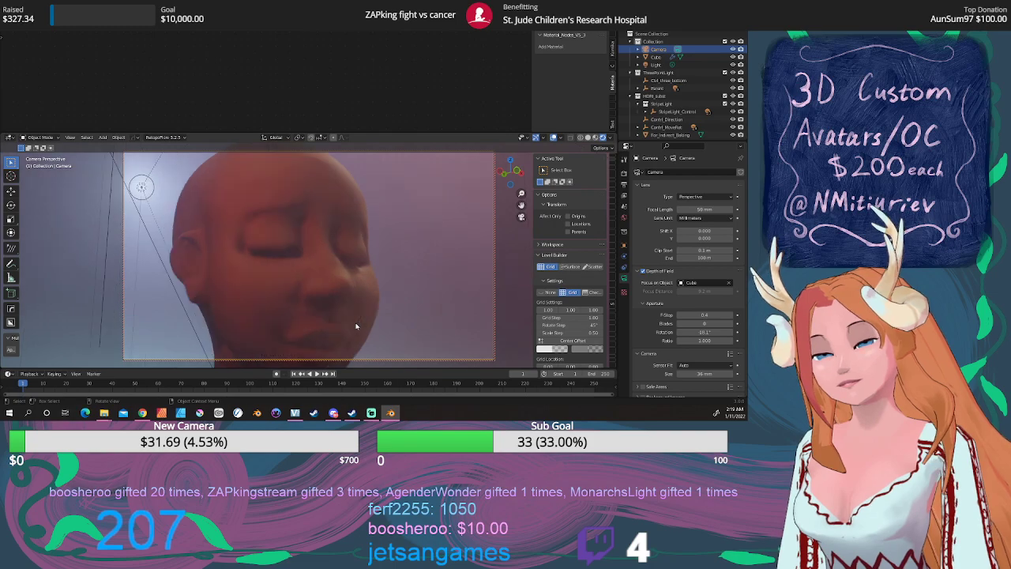
pyautogui.scroll(2, 388, 319)
pyautogui.scroll(-2, 388, 319)
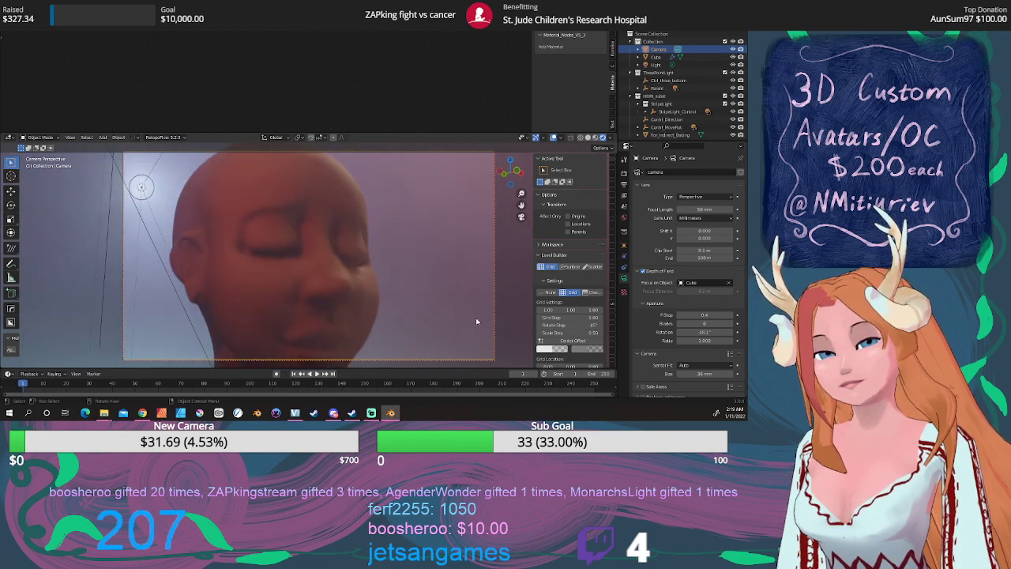
pyautogui.moveTo(692, 315)
pyautogui.mouseDown()
pyautogui.moveTo(721, 314)
pyautogui.moveTo(695, 315)
pyautogui.moveTo(707, 314)
pyautogui.mouseUp()
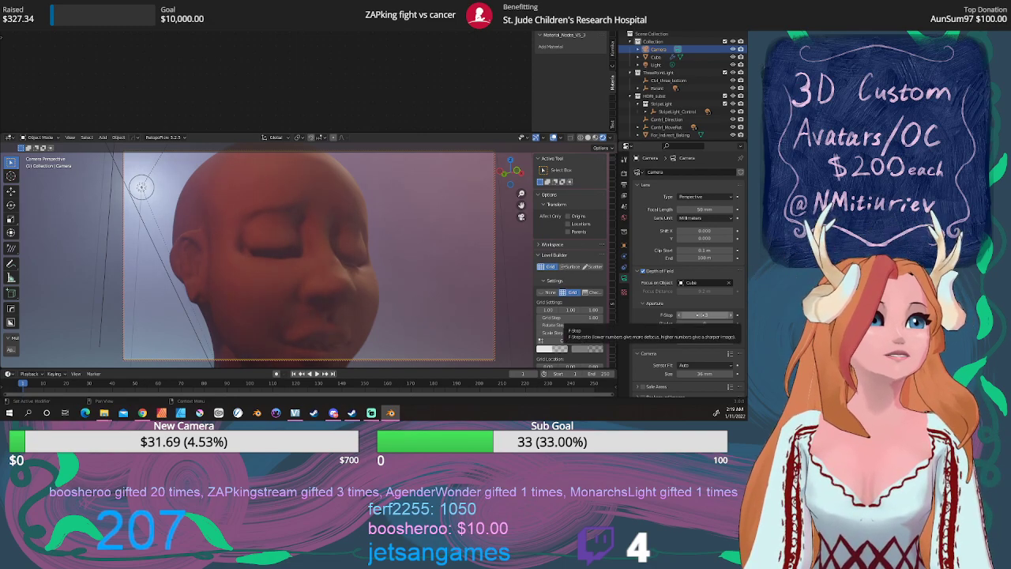
pyautogui.scroll(-1, 383, 277)
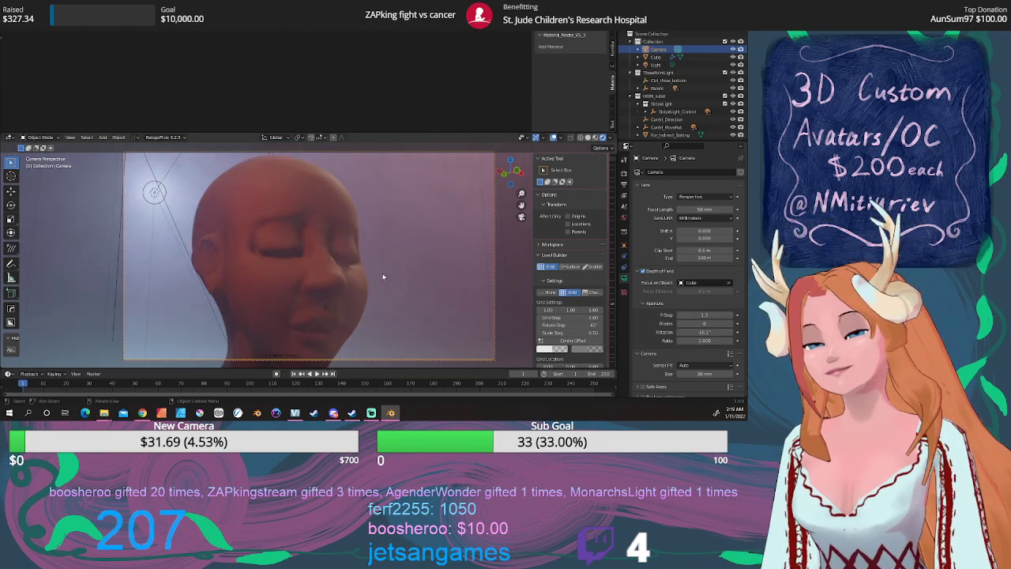
pyautogui.scroll(-2, 383, 277)
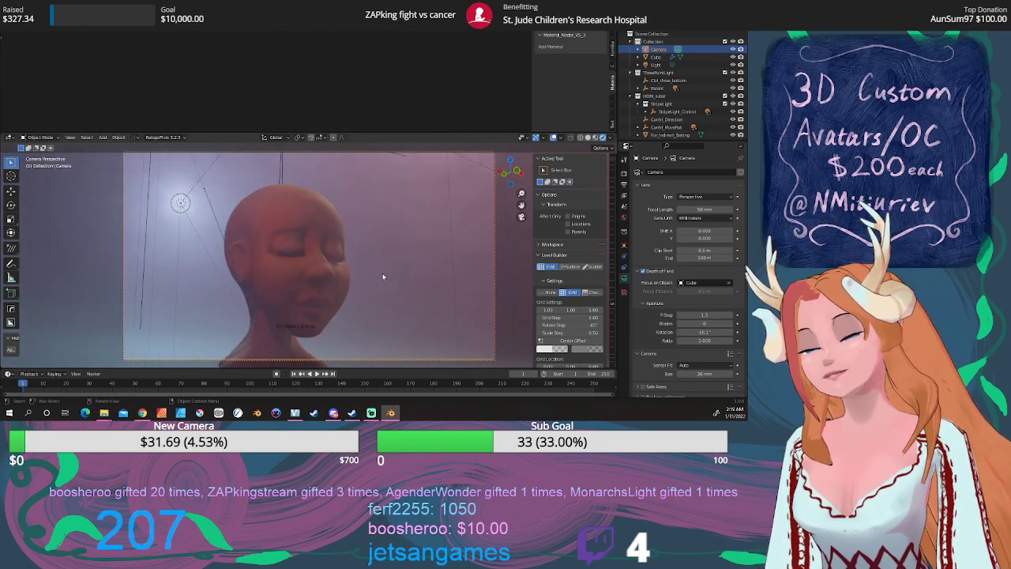
# Orbit the camera around the head to examine the depth of field and lighting from the front and the opposite side
pyautogui.moveTo(466, 262)
pyautogui.mouseDown(button='middle')
pyautogui.moveTo(416, 255)
pyautogui.moveTo(411, 270)
pyautogui.moveTo(450, 273)
pyautogui.mouseUp(button='middle')
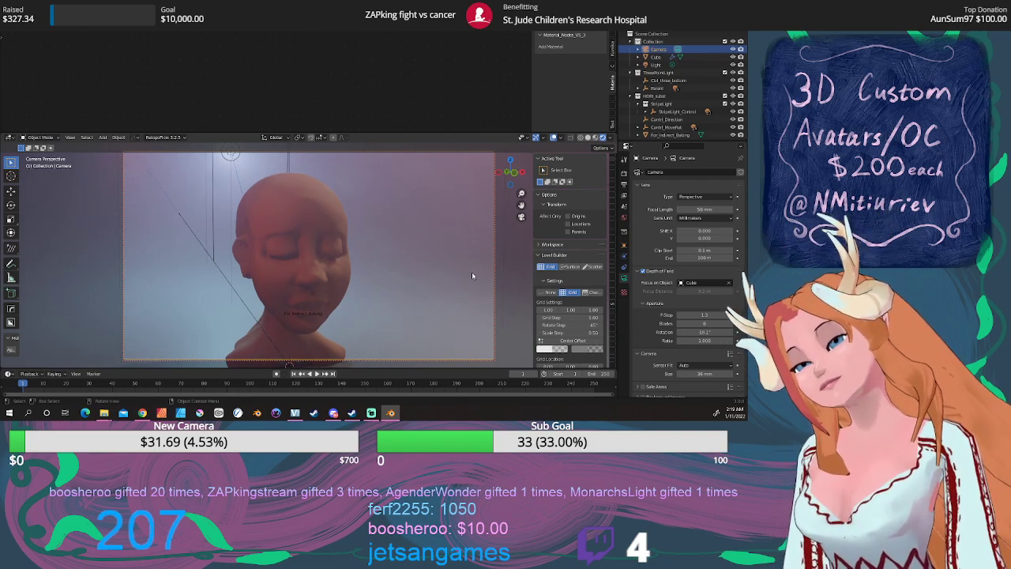
pyautogui.moveTo(472, 274); pyautogui.dragTo(467, 265, button='middle')
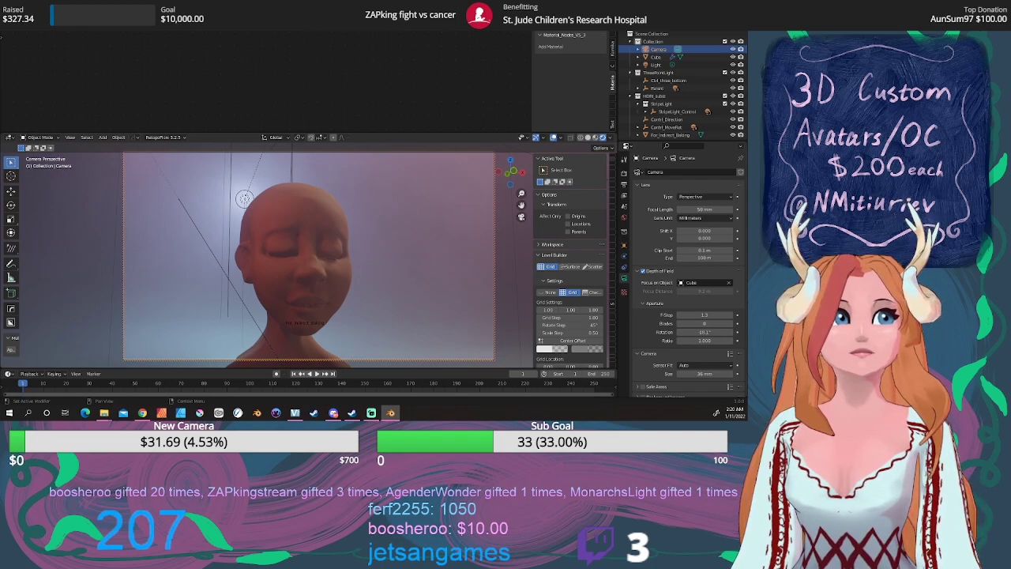
pyautogui.hotkey('alt', 'Tab')
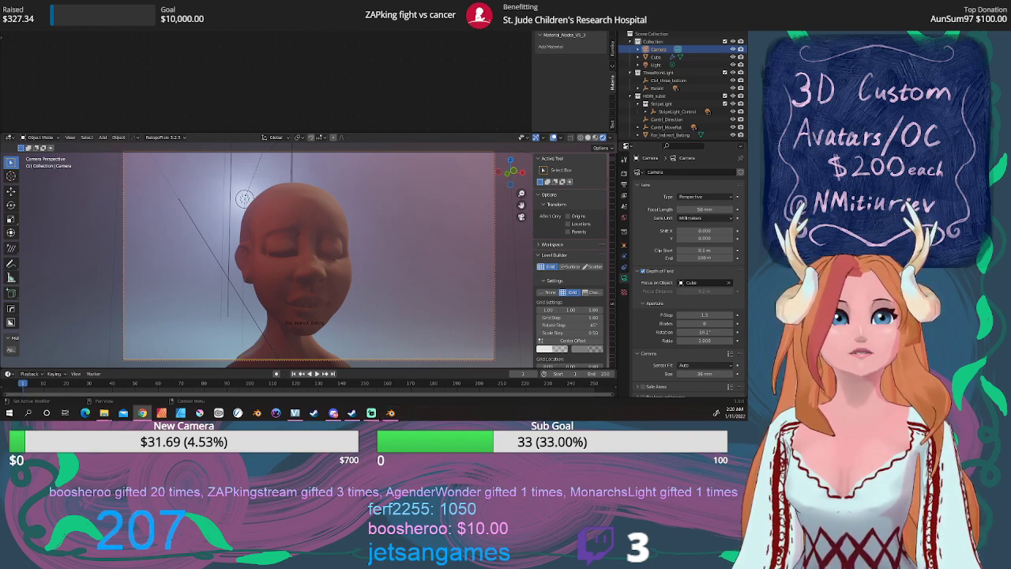
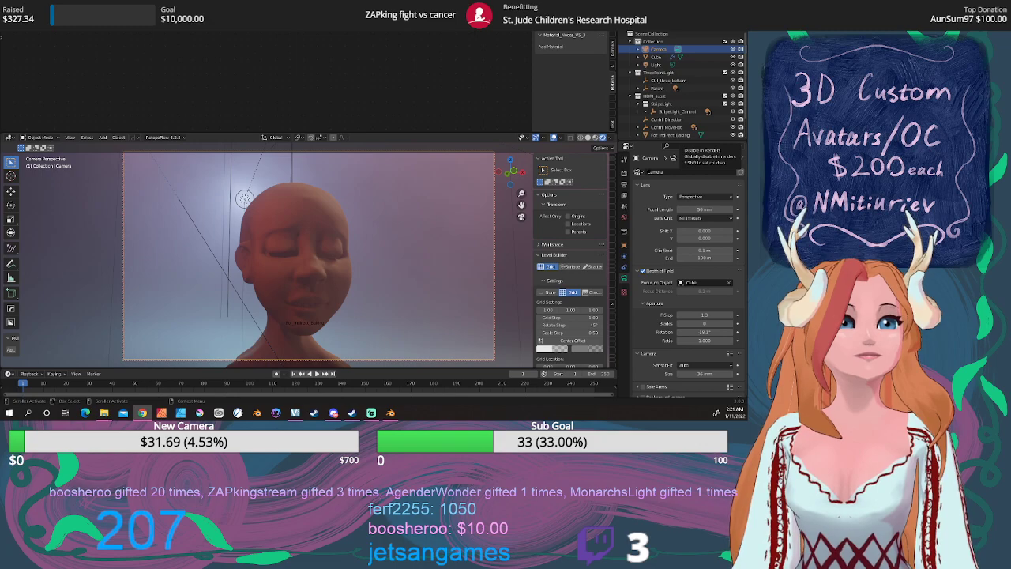
pyautogui.hotkey('alt', 'Tab')
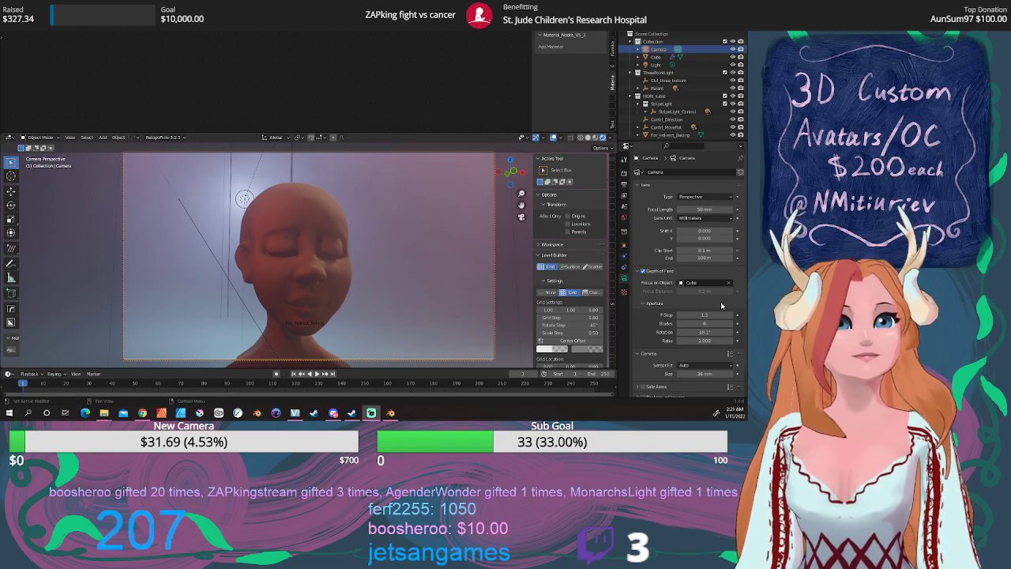
pyautogui.moveTo(372, 292); pyautogui.dragTo(313, 285, button='middle')
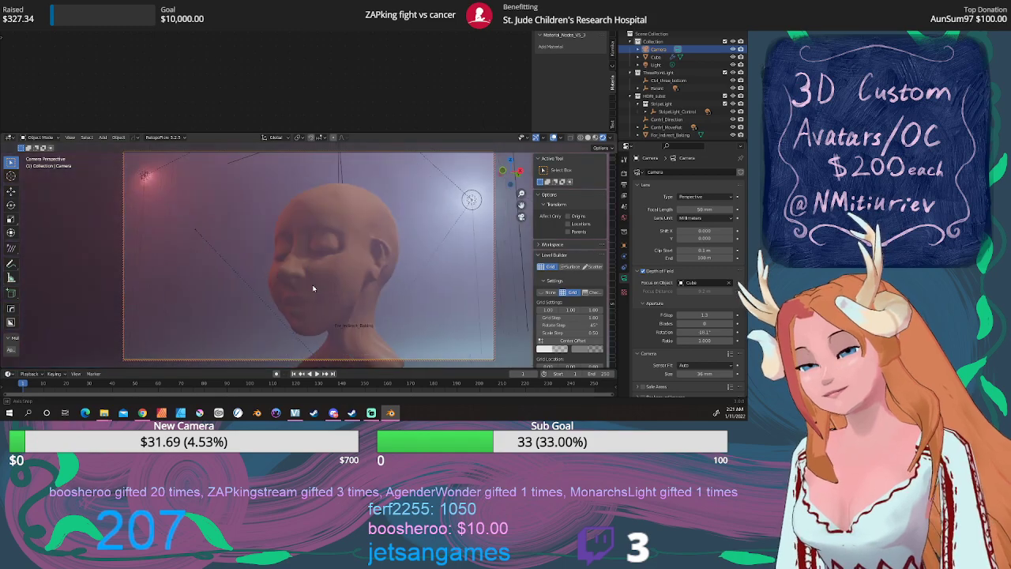
# Select the head and connect the shader output of the node group beside the bricks group to the Material Output's Surface, checking it from the front
pyautogui.click(338, 279)
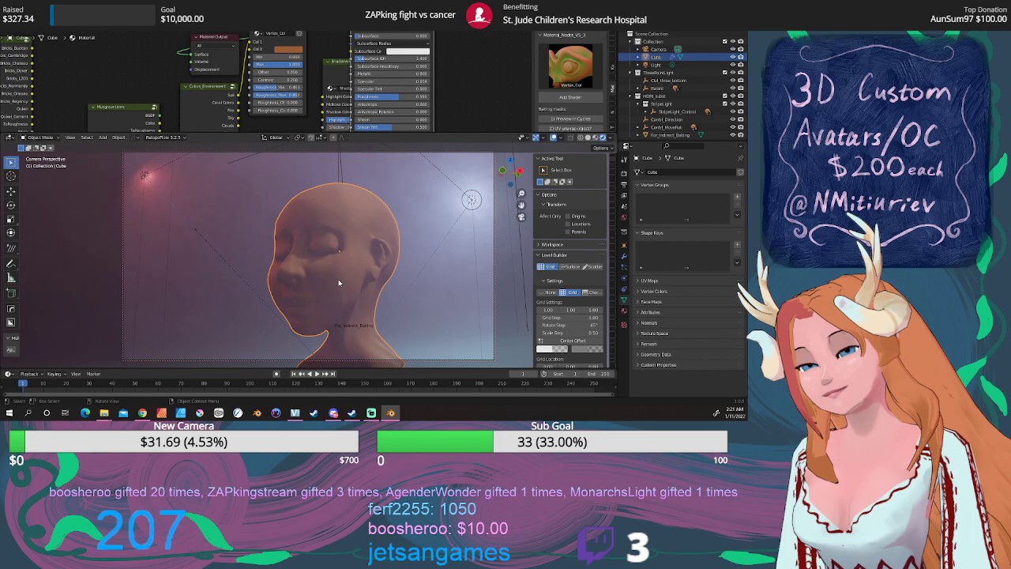
pyautogui.moveTo(318, 70)
pyautogui.mouseDown(button='middle')
pyautogui.moveTo(328, 95)
pyautogui.moveTo(331, 84)
pyautogui.mouseUp(button='middle')
pyautogui.scroll(-4, 319, 64)
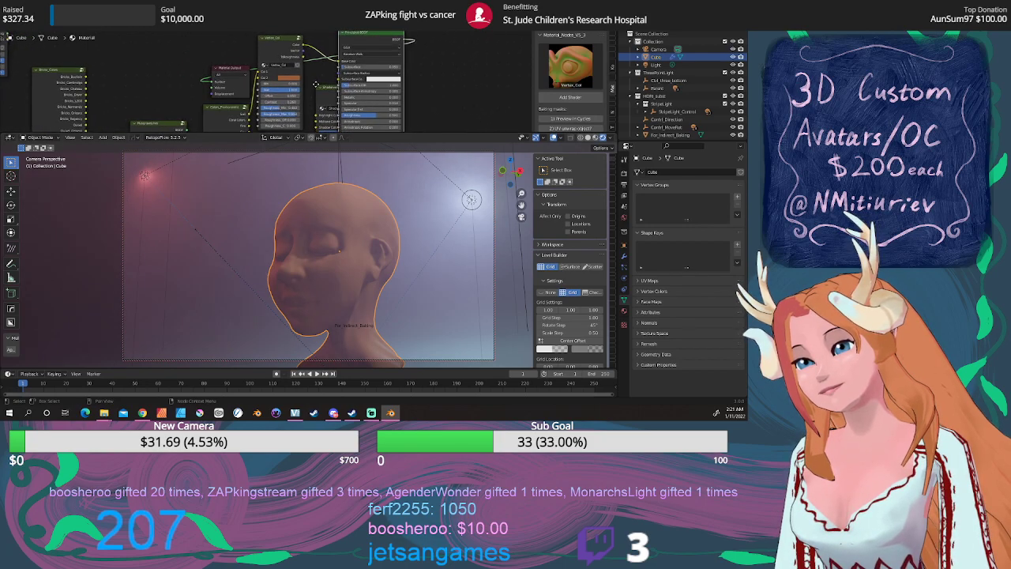
pyautogui.moveTo(308, 78); pyautogui.dragTo(322, 66, button='middle')
pyautogui.scroll(-2, 275, 73)
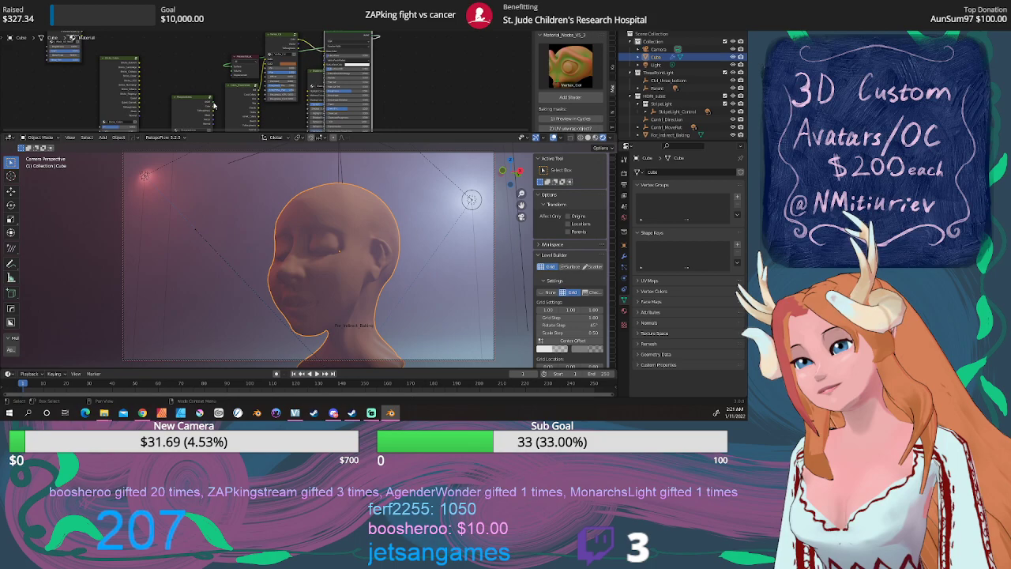
pyautogui.moveTo(213, 103); pyautogui.dragTo(233, 69)
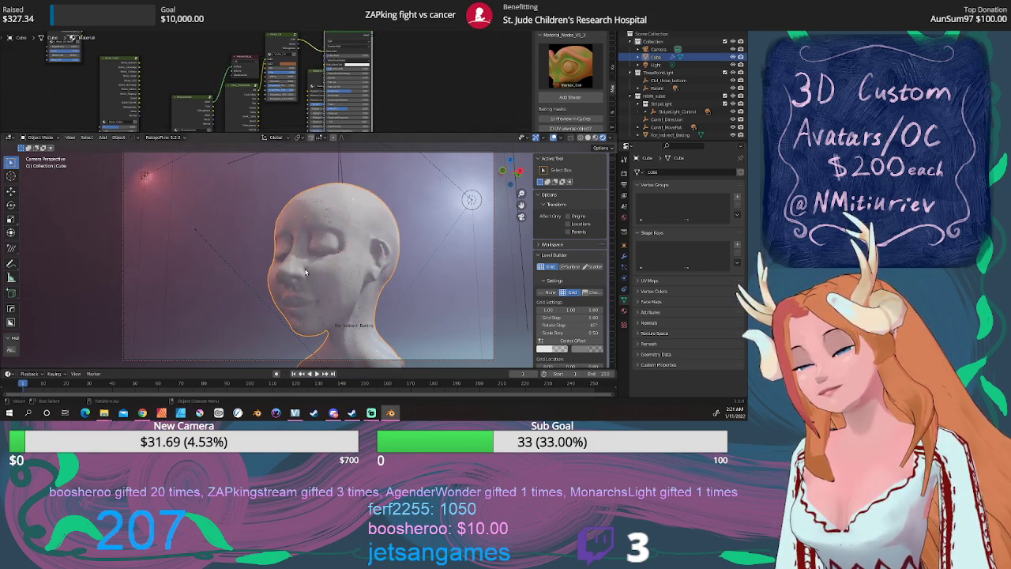
pyautogui.moveTo(305, 272); pyautogui.dragTo(360, 277, button='middle')
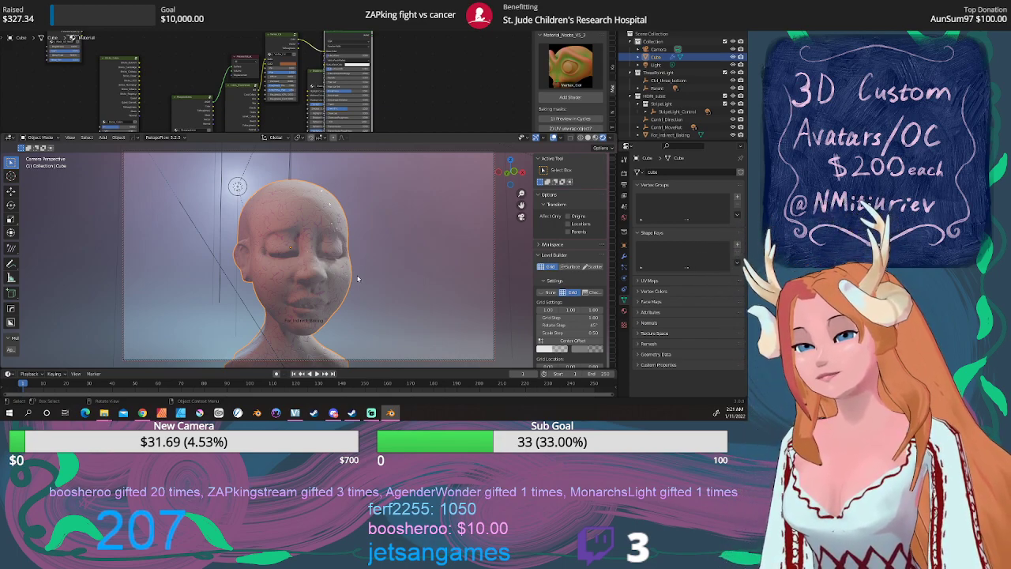
pyautogui.scroll(3, 209, 104)
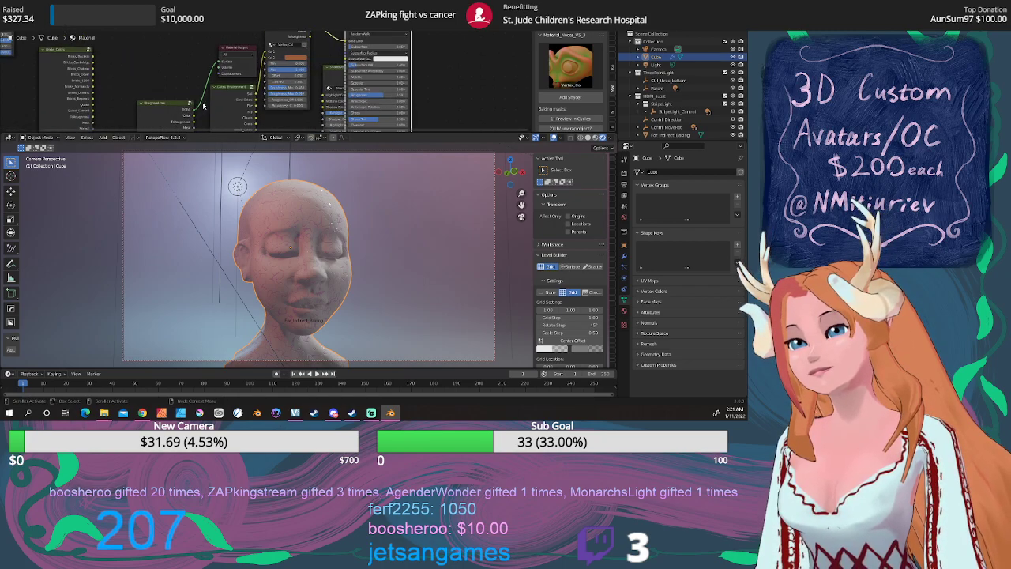
# Examine the veined skin shader and its depth-of-field blur on the face and lips, close up and from different angles
pyautogui.moveTo(208, 101); pyautogui.dragTo(212, 81, button='middle')
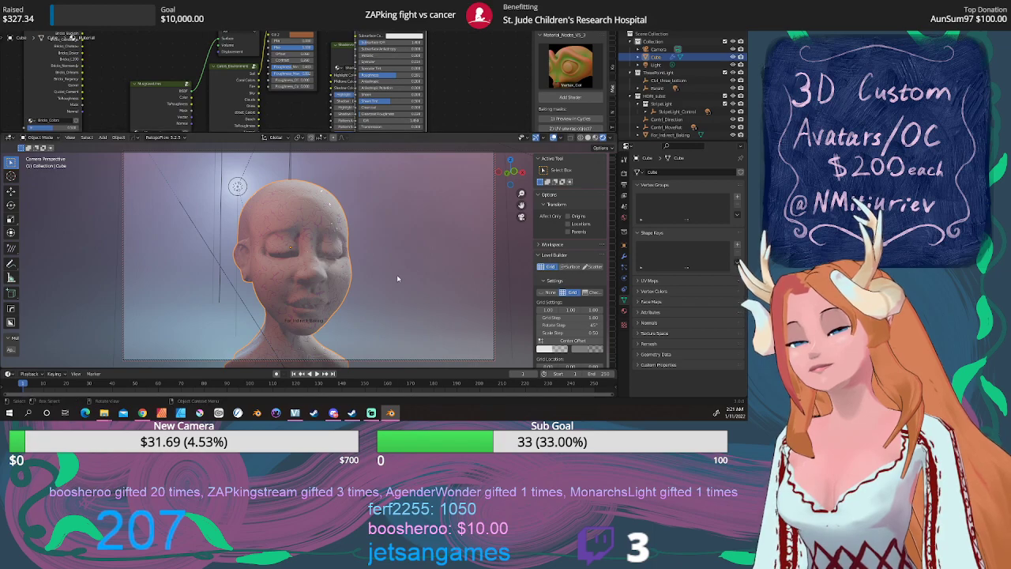
pyautogui.scroll(2, 354, 289)
pyautogui.scroll(4, 353, 286)
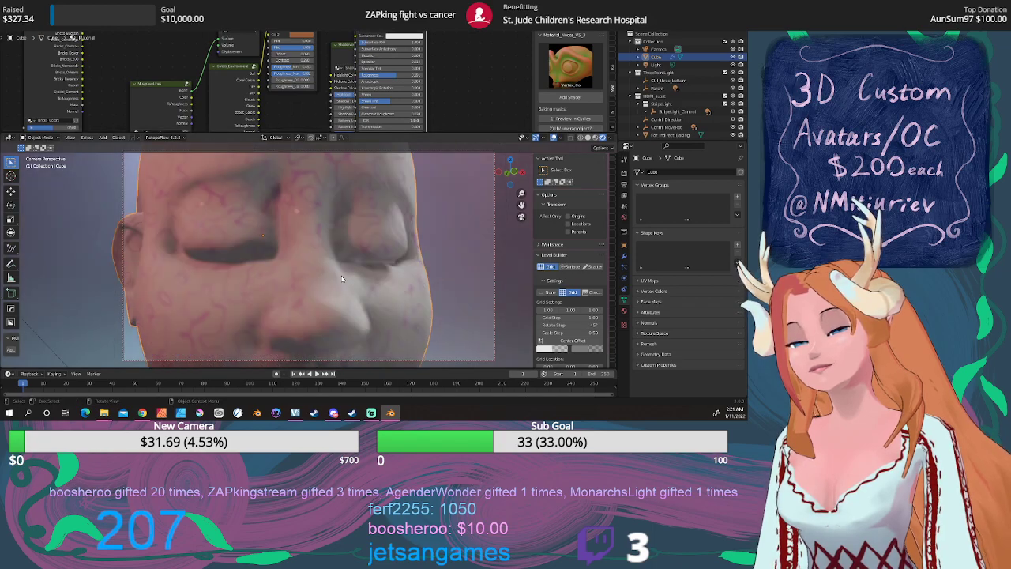
pyautogui.scroll(-3, 342, 277)
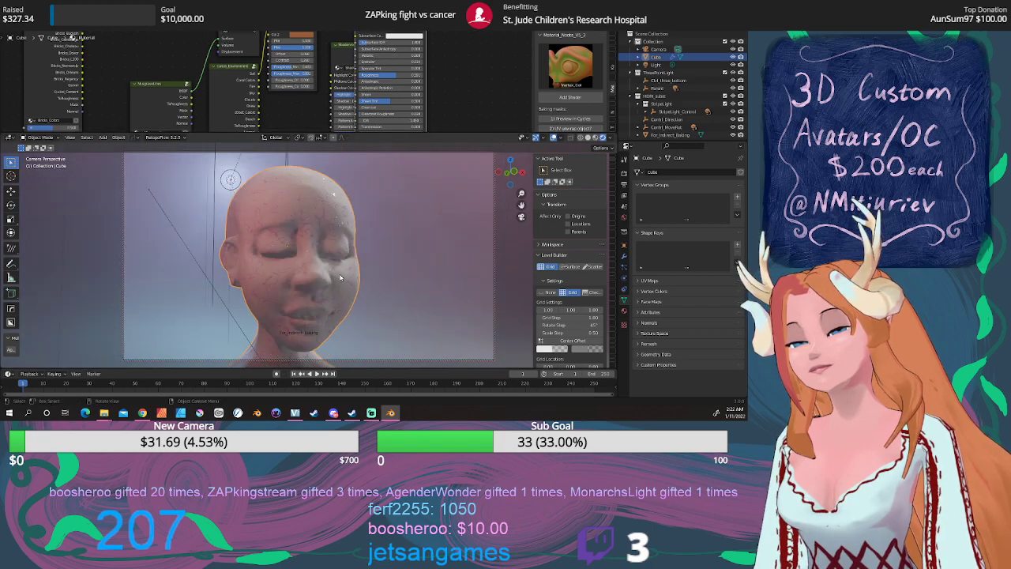
pyautogui.scroll(3, 341, 278)
pyautogui.moveTo(353, 270)
pyautogui.mouseDown(button='middle')
pyautogui.moveTo(386, 272)
pyautogui.moveTo(358, 273)
pyautogui.mouseUp(button='middle')
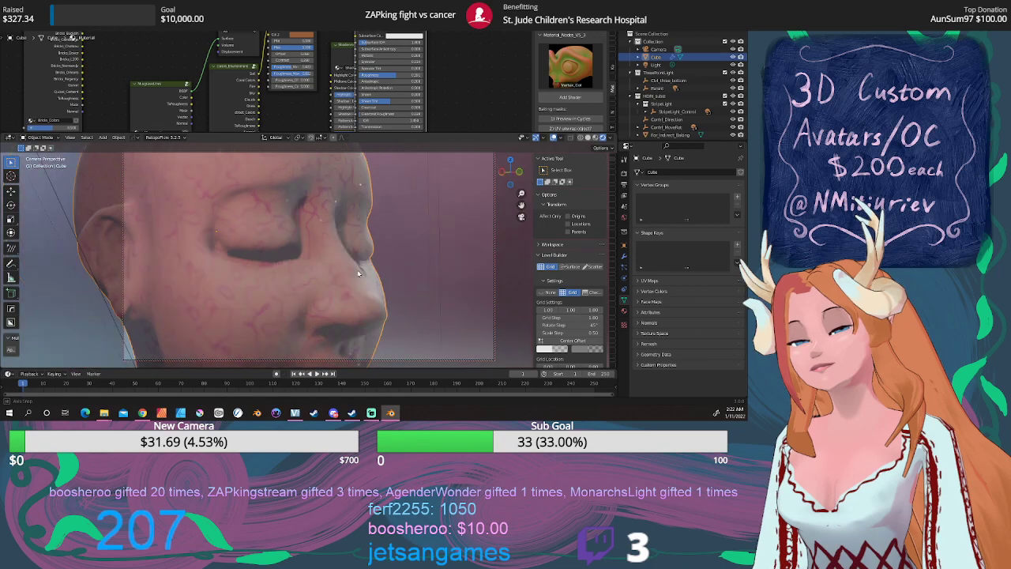
pyautogui.scroll(-3, 358, 274)
pyautogui.moveTo(521, 204); pyautogui.dragTo(522, 145)
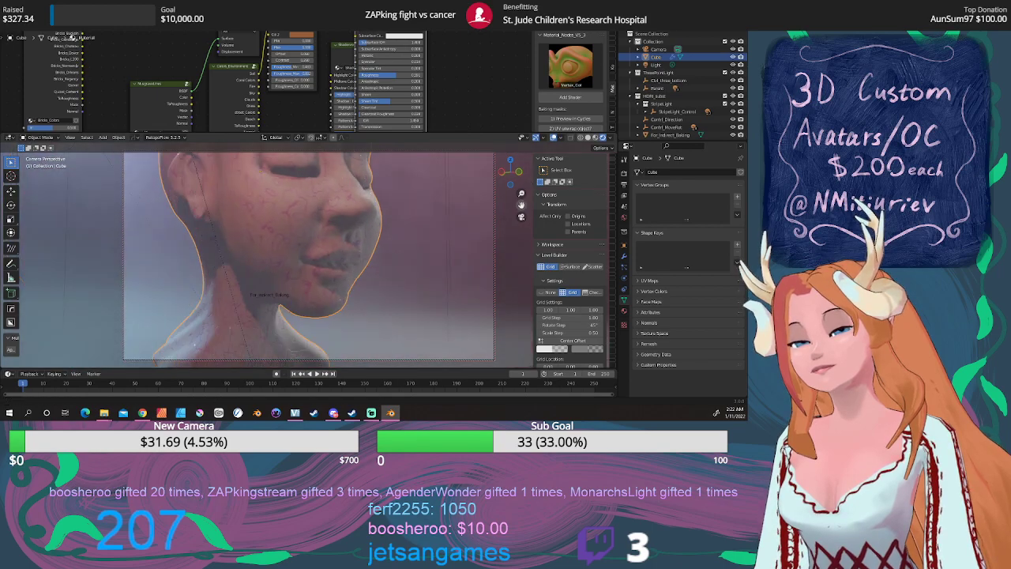
pyautogui.moveTo(498, 229); pyautogui.dragTo(382, 285, button='middle')
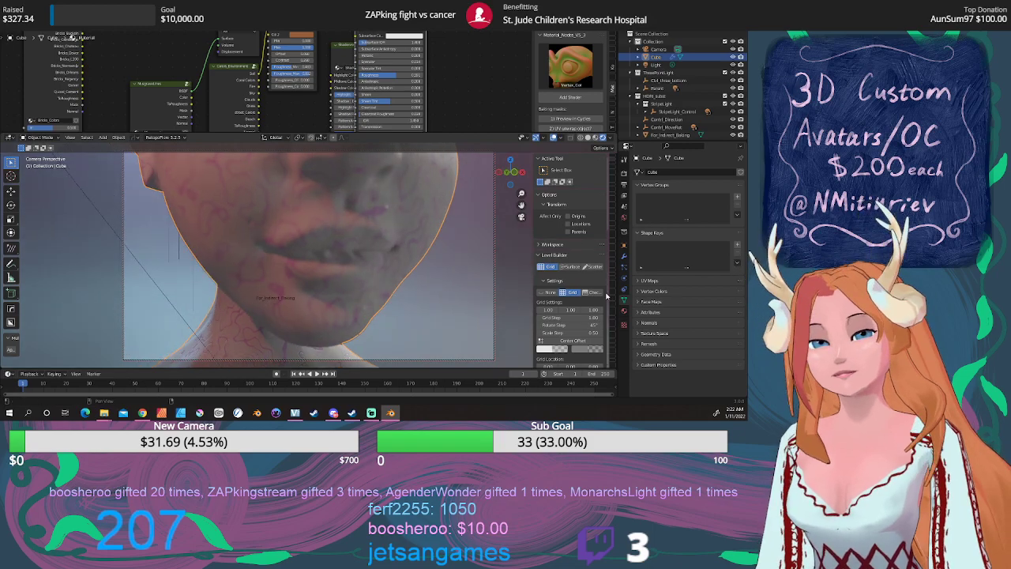
# Select the camera, set its F-Stop to 0.9, clear the Focus on Object, and adjust the Focus Distance to sharpen the lips
pyautogui.click(495, 256)
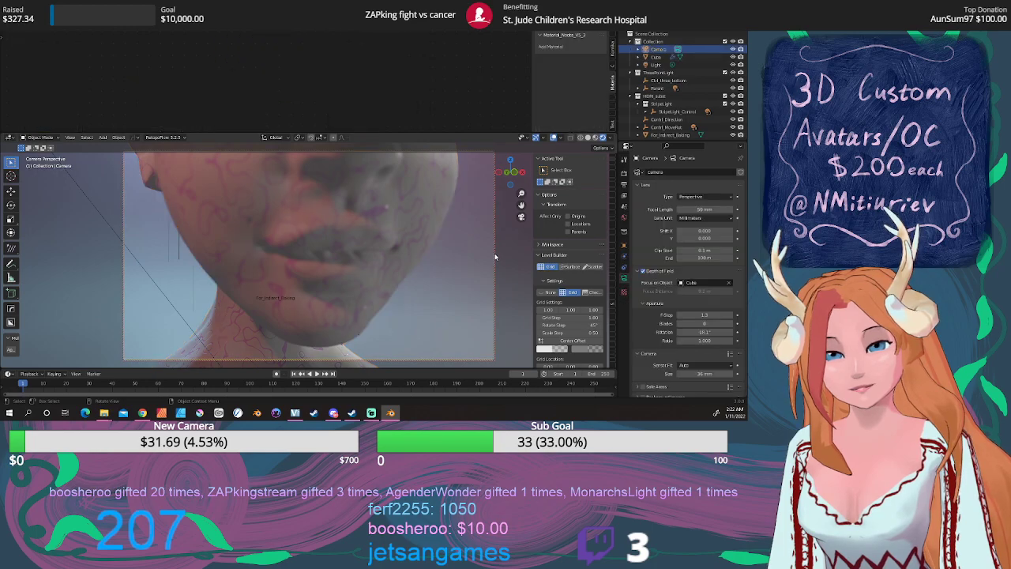
pyautogui.moveTo(704, 315); pyautogui.dragTo(669, 290)
pyautogui.click(728, 282)
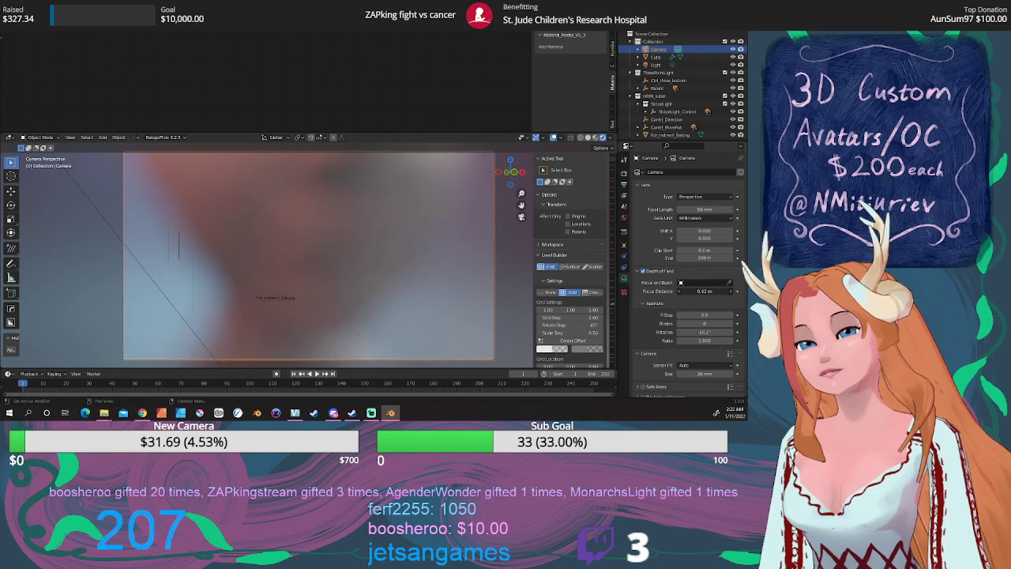
pyautogui.moveTo(669, 291); pyautogui.dragTo(681, 291)
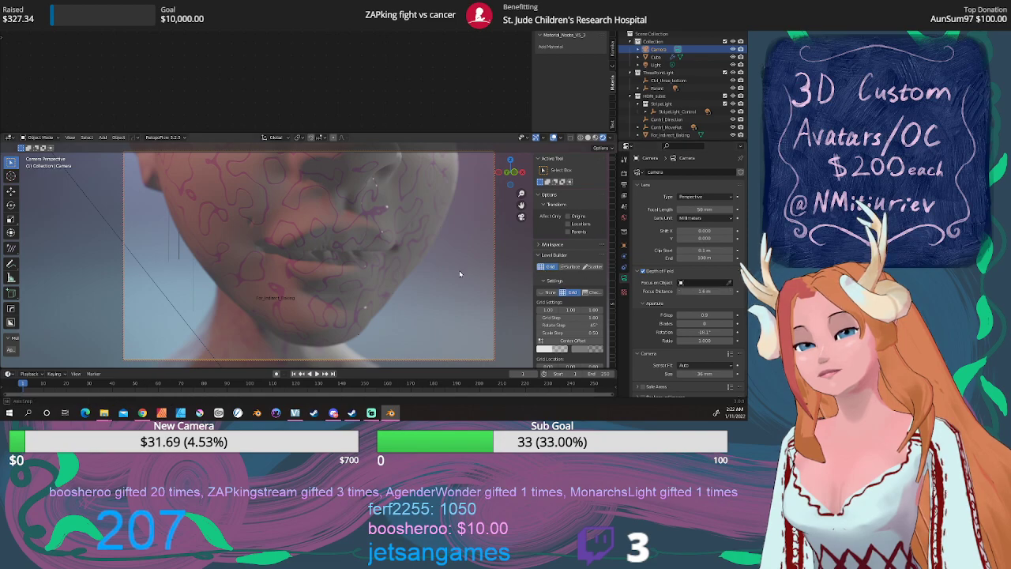
# Turn the camera slightly around the lower face and render a still image of the close-up
pyautogui.moveTo(456, 275); pyautogui.dragTo(471, 281, button='middle')
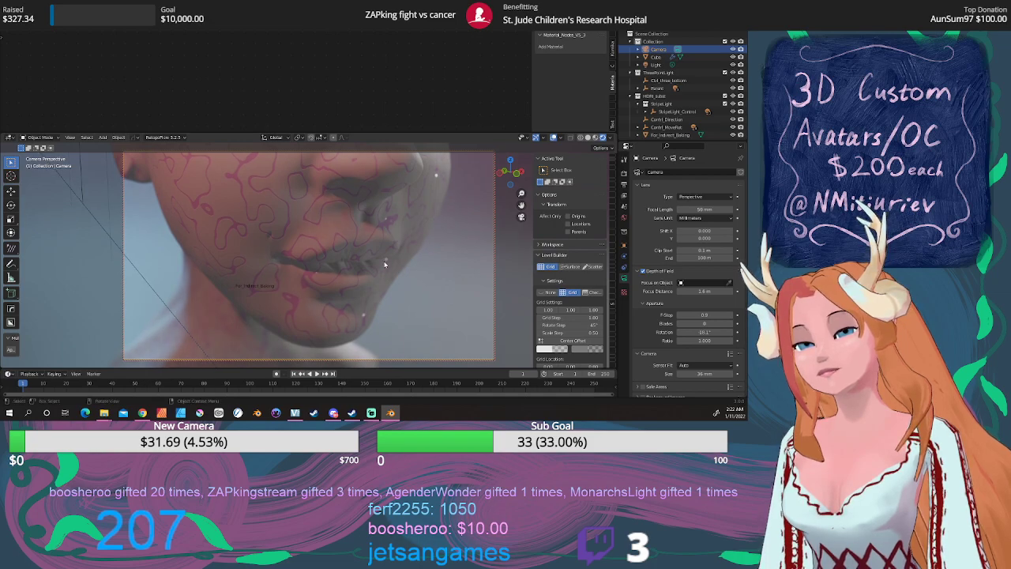
pyautogui.click(52, 12)
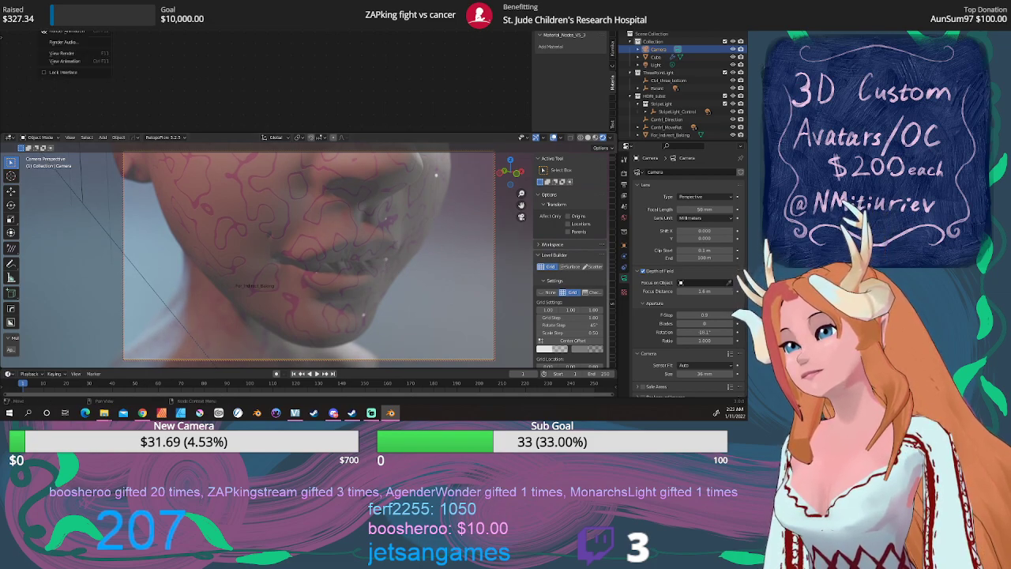
pyautogui.click(63, 23)
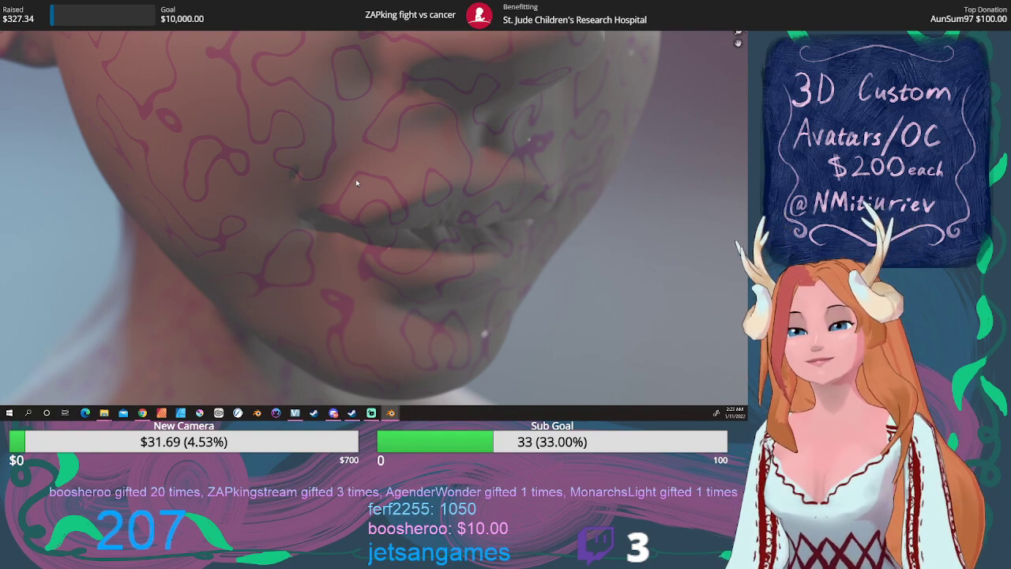
pyautogui.scroll(-2, 390, 177)
pyautogui.moveTo(392, 178); pyautogui.dragTo(369, 192, button='middle')
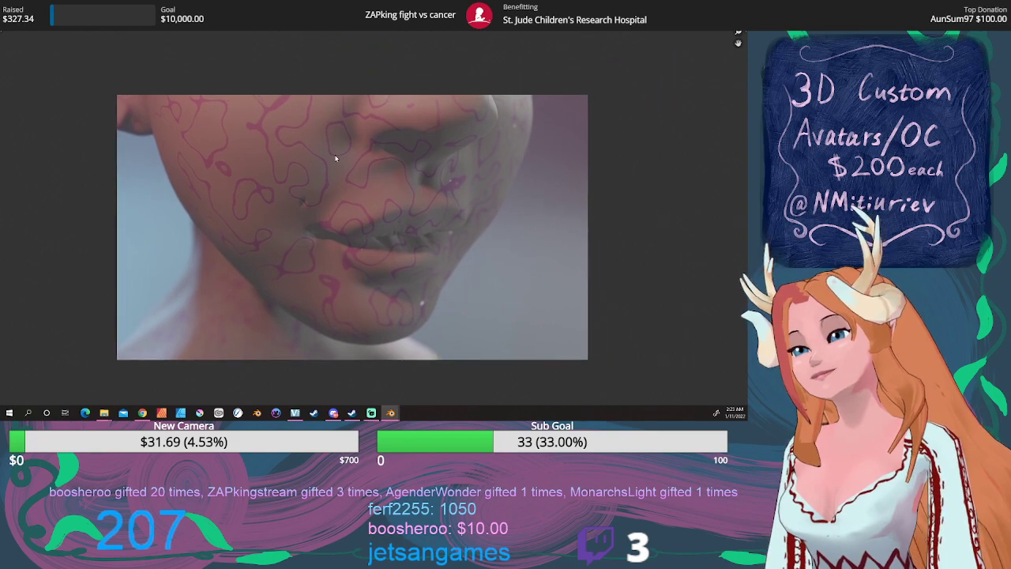
# Save the lower-face render as a PNG image, inspect the lips, and close the render window
pyautogui.click(71, 27)
pyautogui.click(83, 75)
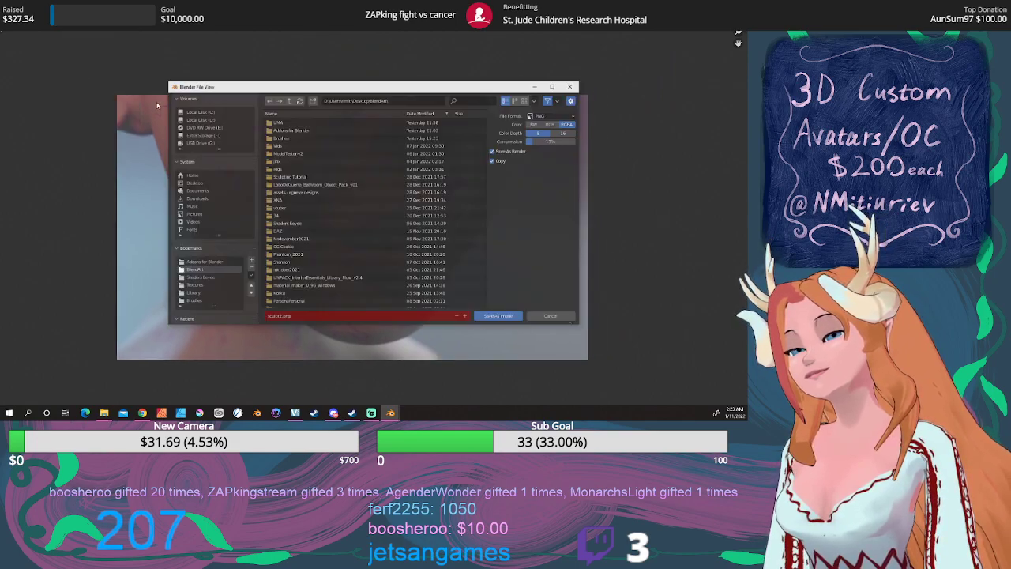
pyautogui.click(482, 316)
pyautogui.scroll(4, 397, 238)
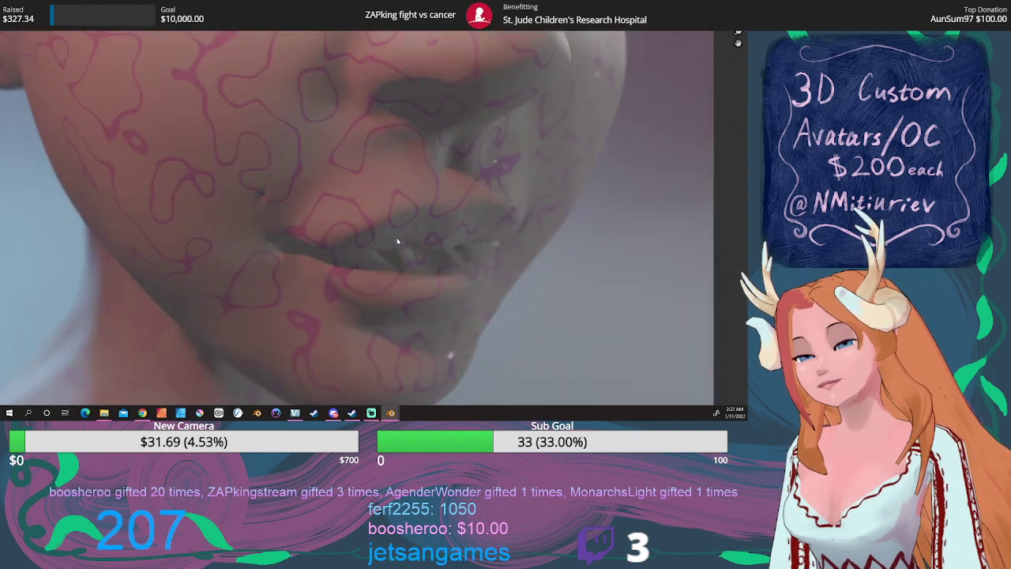
pyautogui.scroll(2, 397, 239)
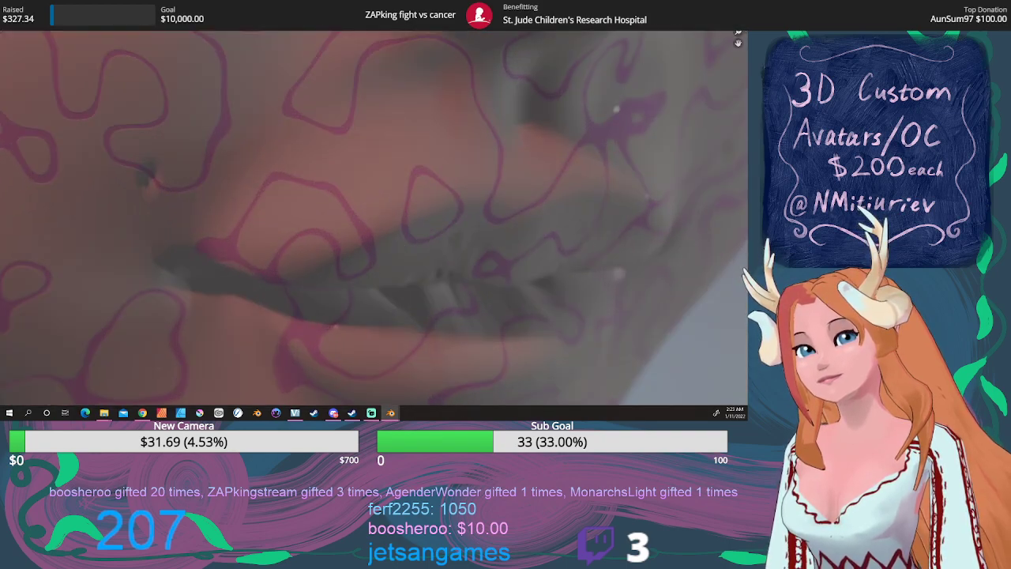
pyautogui.click(739, 6)
# Reframe the camera on the whole bust, increase the Focus Distance until the head is sharp, and render the image
pyautogui.press('KP_0')
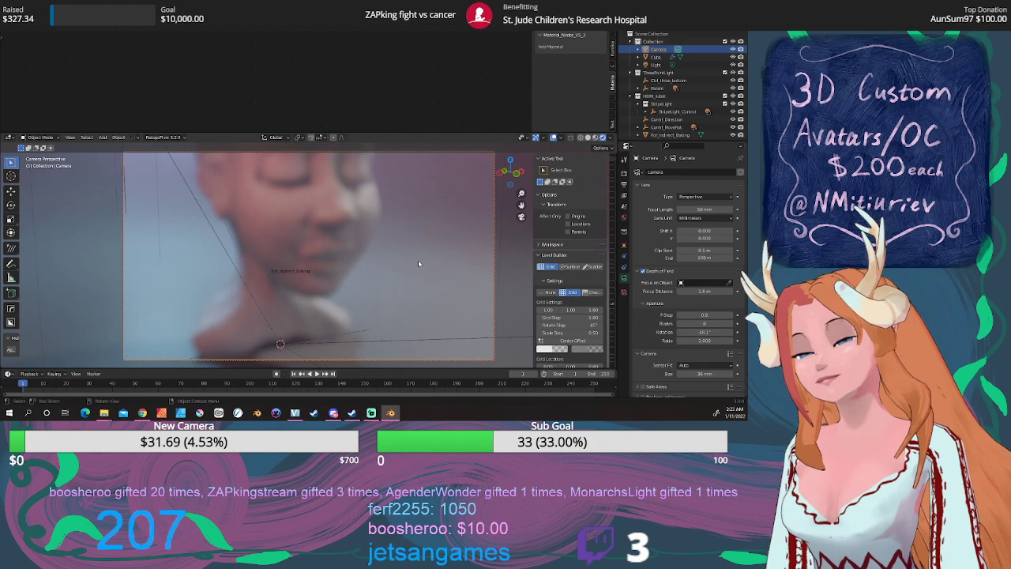
pyautogui.scroll(-2, 418, 262)
pyautogui.keyDown('shift'); pyautogui.scroll(1, 415, 255); pyautogui.keyUp('shift')
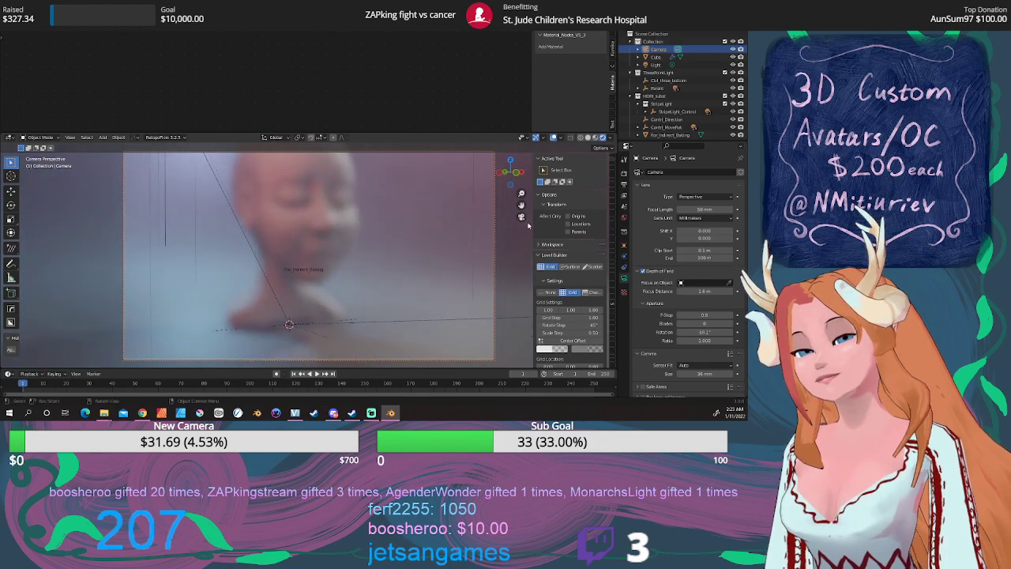
pyautogui.scroll(3, 485, 216)
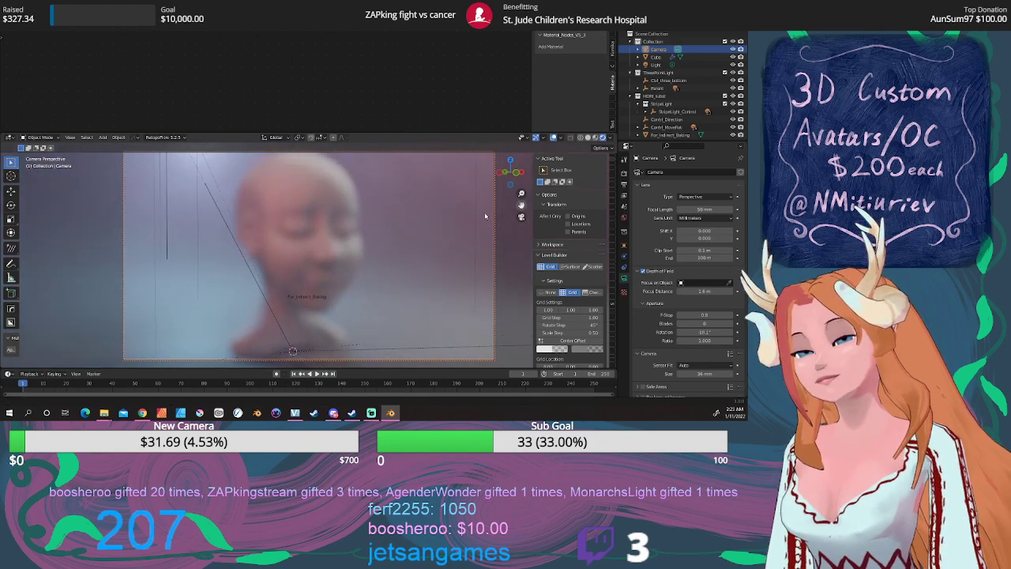
pyautogui.scroll(-1, 485, 216)
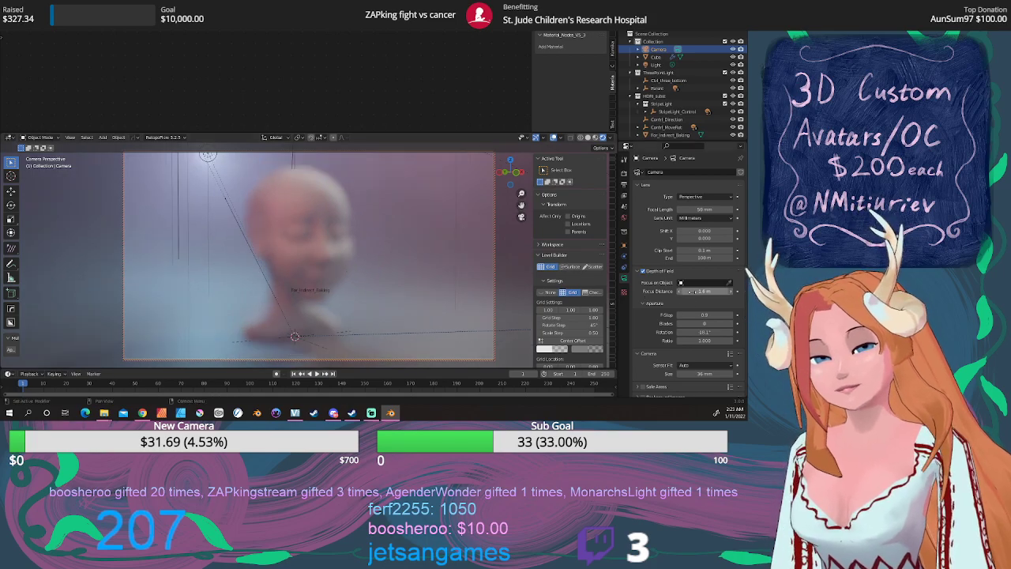
pyautogui.moveTo(705, 291); pyautogui.dragTo(714, 291)
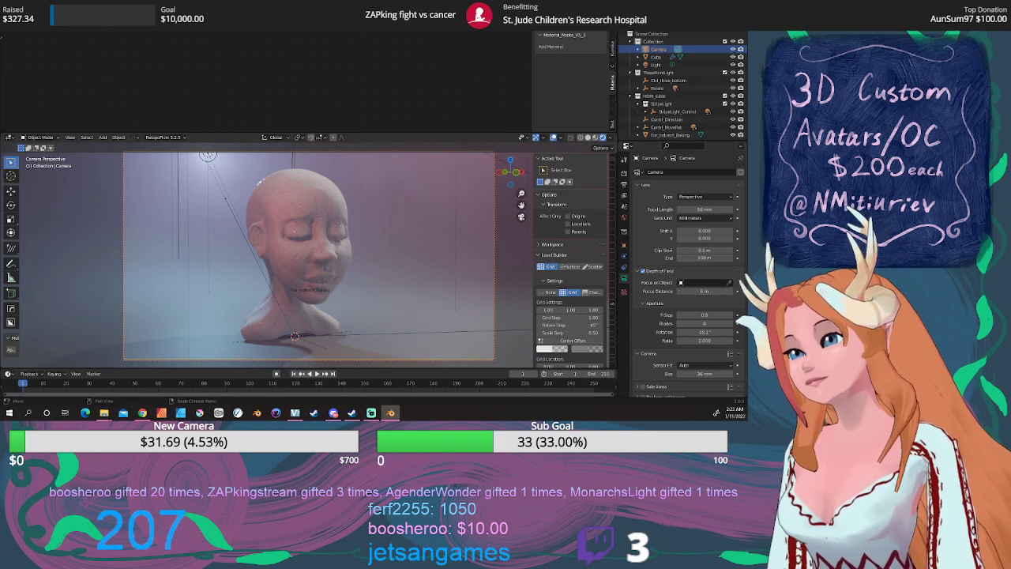
pyautogui.click(54, 28)
pyautogui.click(64, 35)
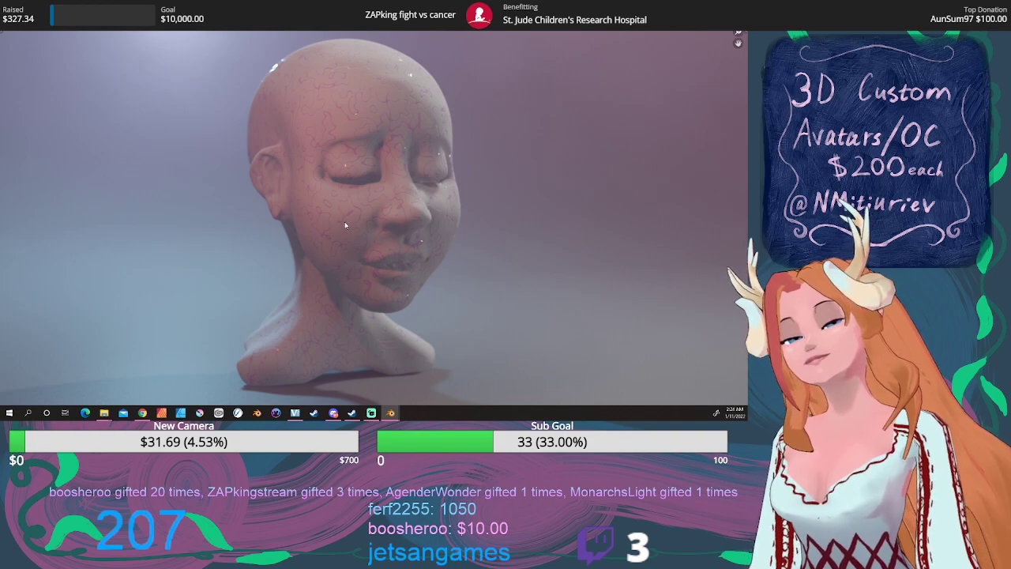
# Examine the bust render for skin vein detail, highlights and focus, both close up and as a whole image
pyautogui.scroll(-1, 354, 239)
pyautogui.scroll(3, 354, 239)
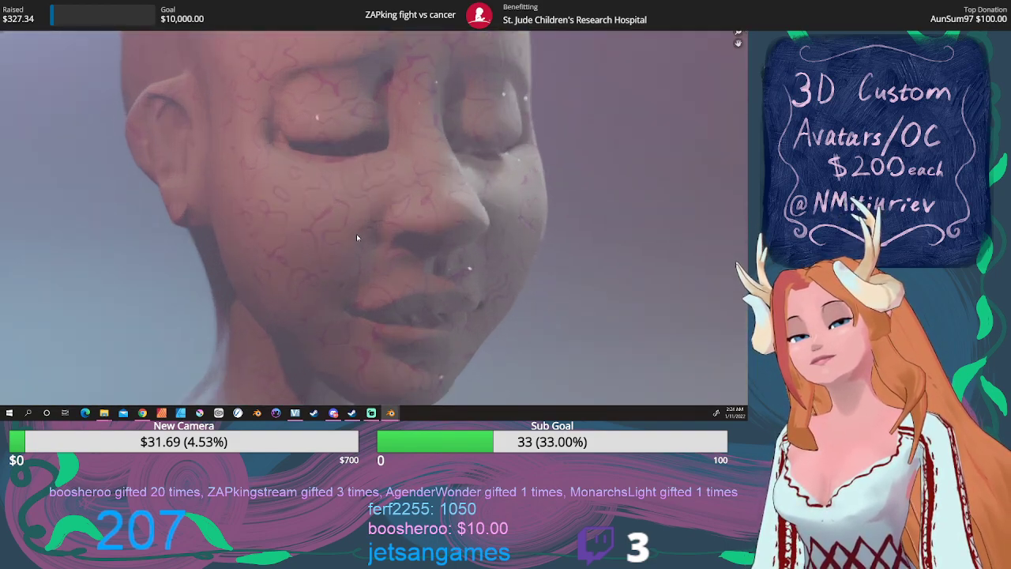
pyautogui.scroll(2, 303, 299)
pyautogui.scroll(2, 303, 299)
pyautogui.scroll(-3, 304, 291)
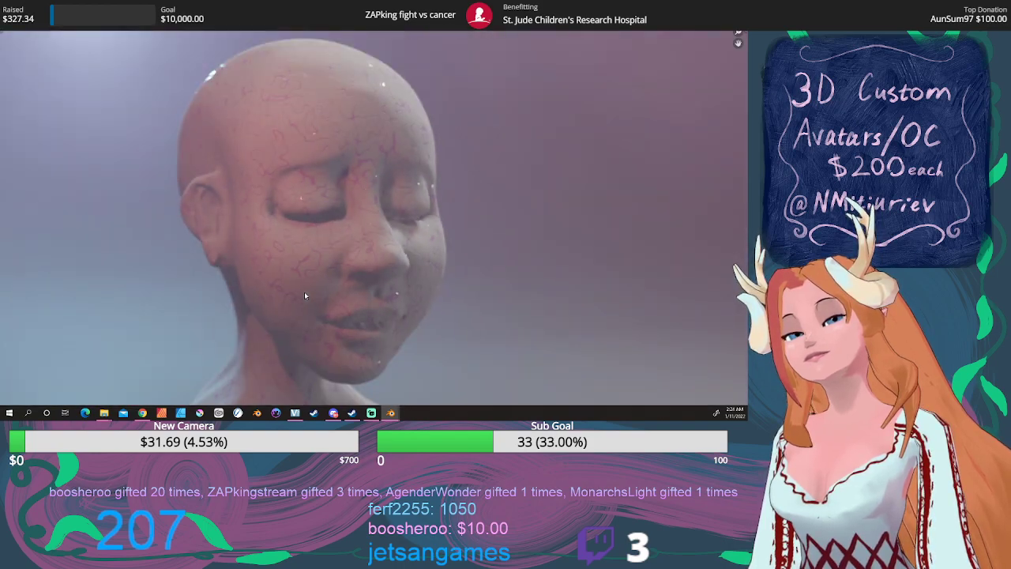
pyautogui.scroll(-2, 306, 293)
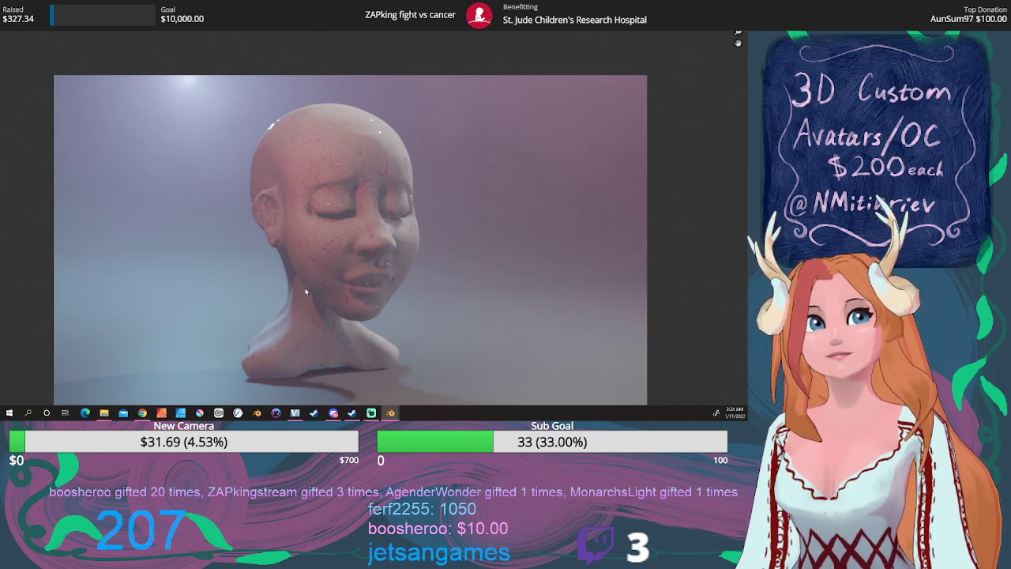
pyautogui.scroll(10, 305, 292)
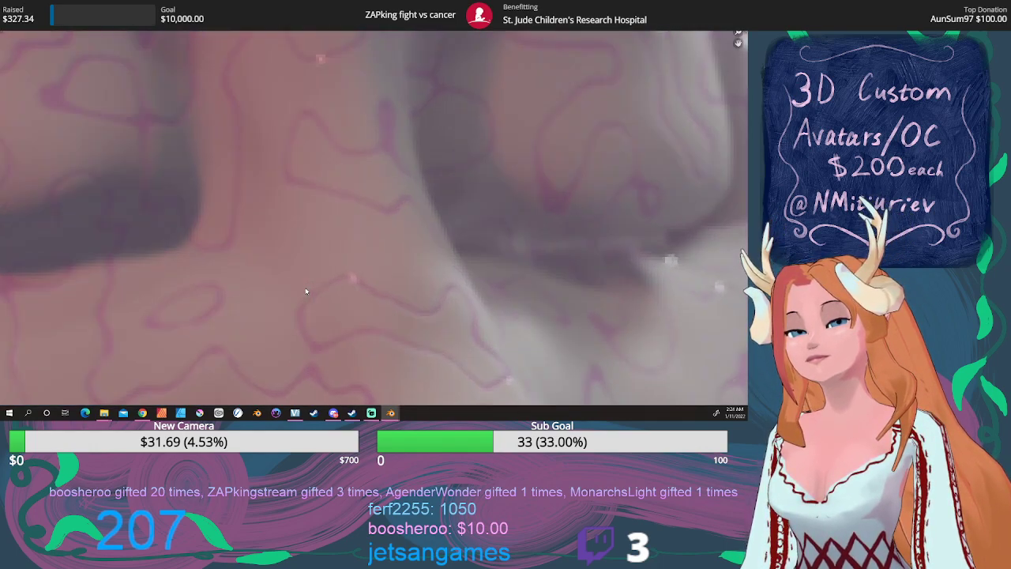
pyautogui.scroll(-10, 306, 292)
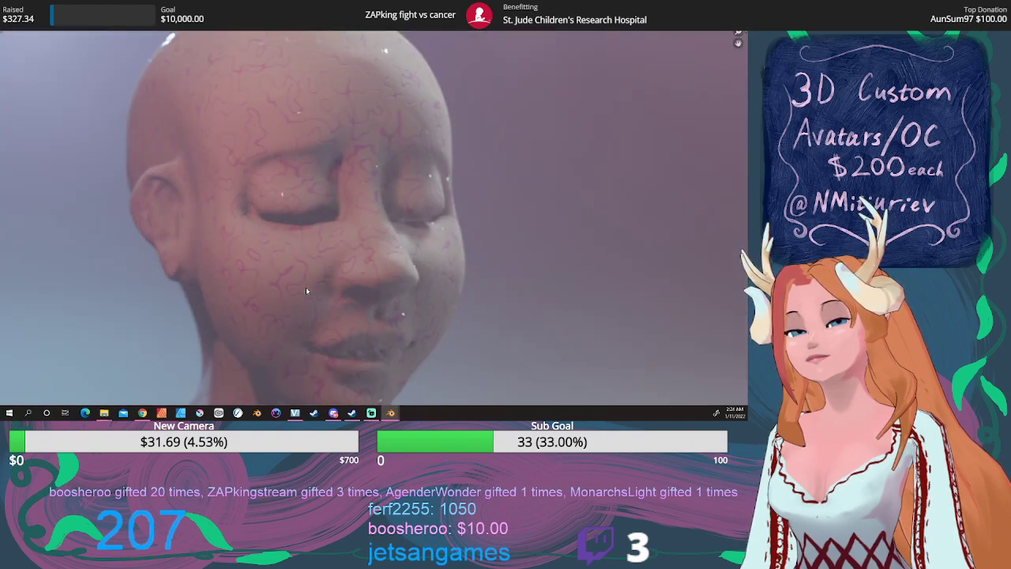
pyautogui.scroll(6, 307, 292)
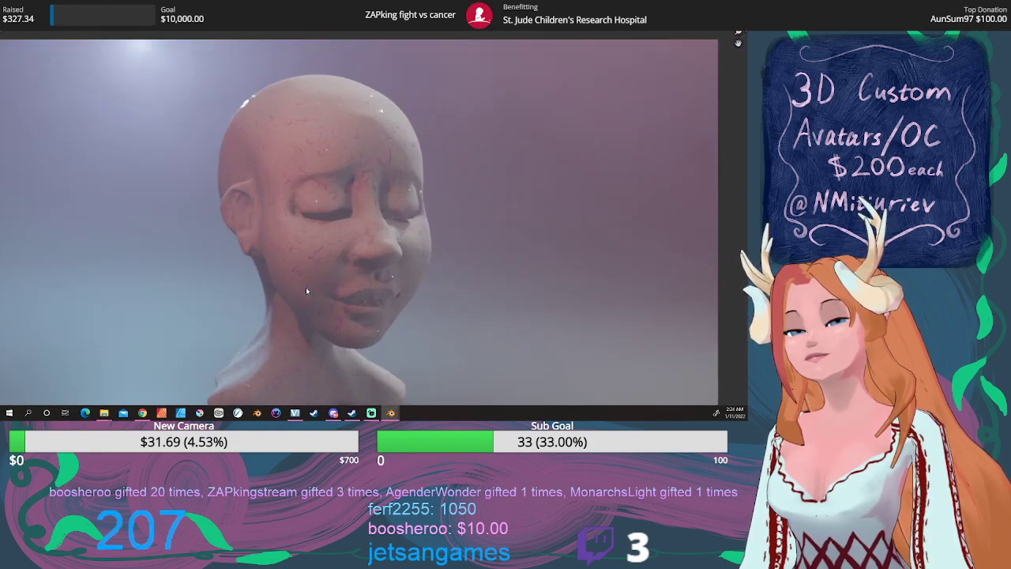
pyautogui.scroll(-4, 307, 292)
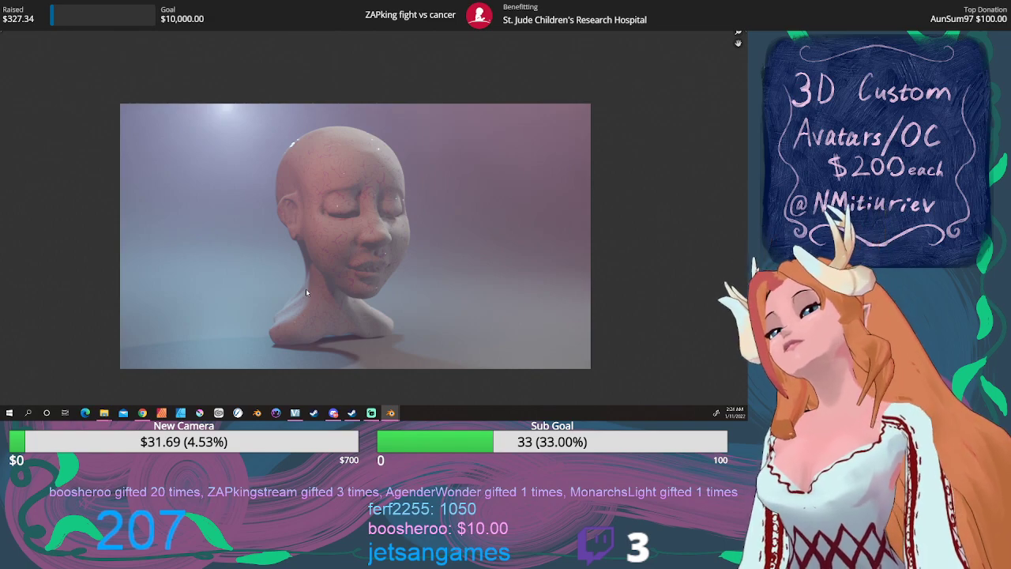
# Save the render of the whole bust as a PNG image
pyautogui.click(66, 31)
pyautogui.click(84, 76)
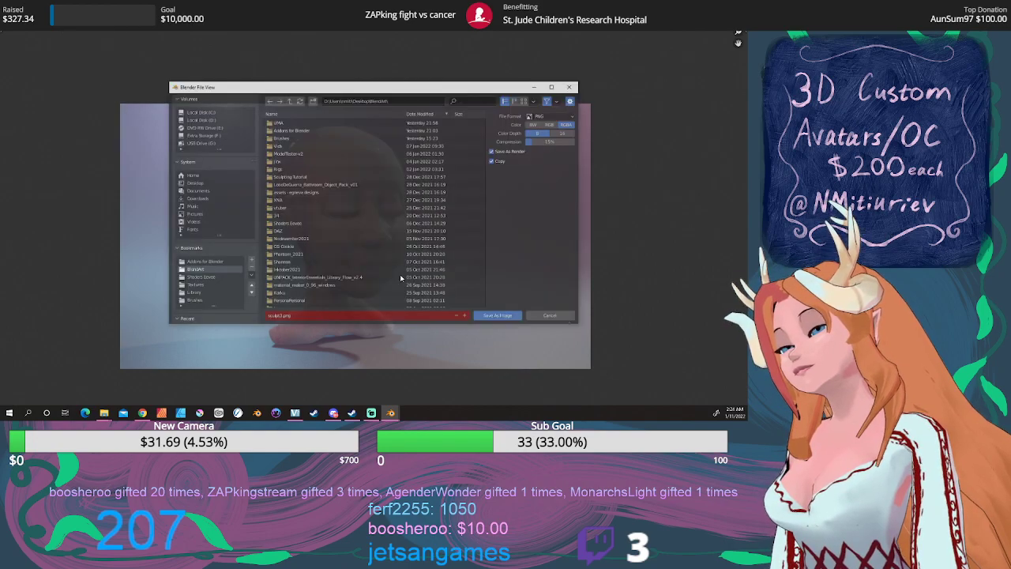
pyautogui.click(498, 316)
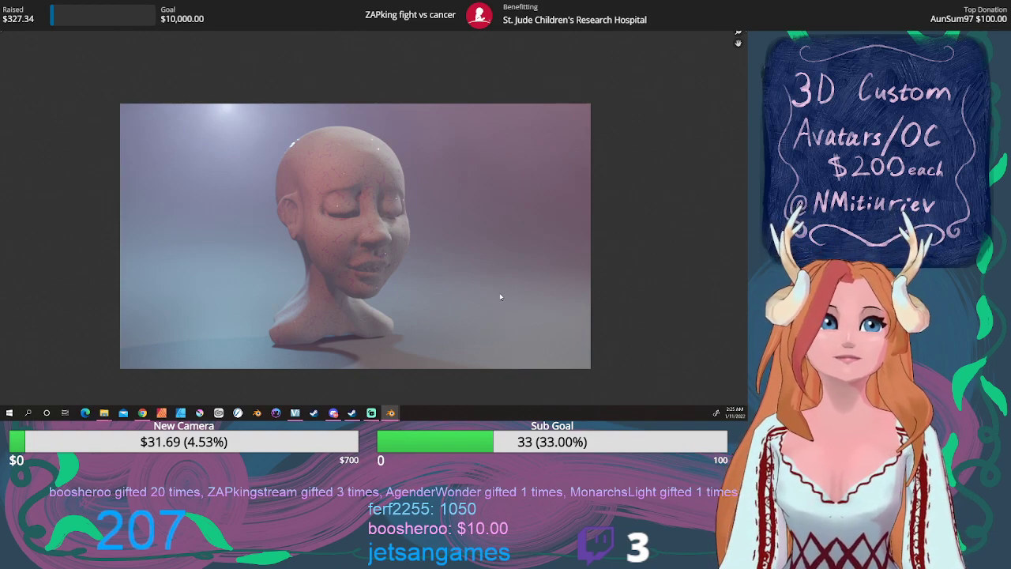
pyautogui.hotkey('alt', 'Tab')
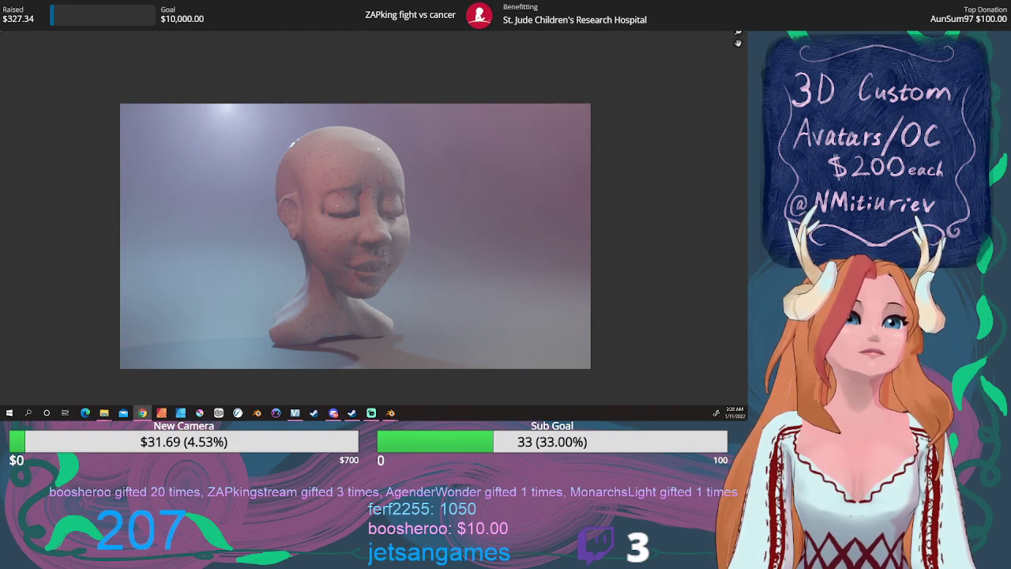
pyautogui.hotkey('alt', 'Tab')
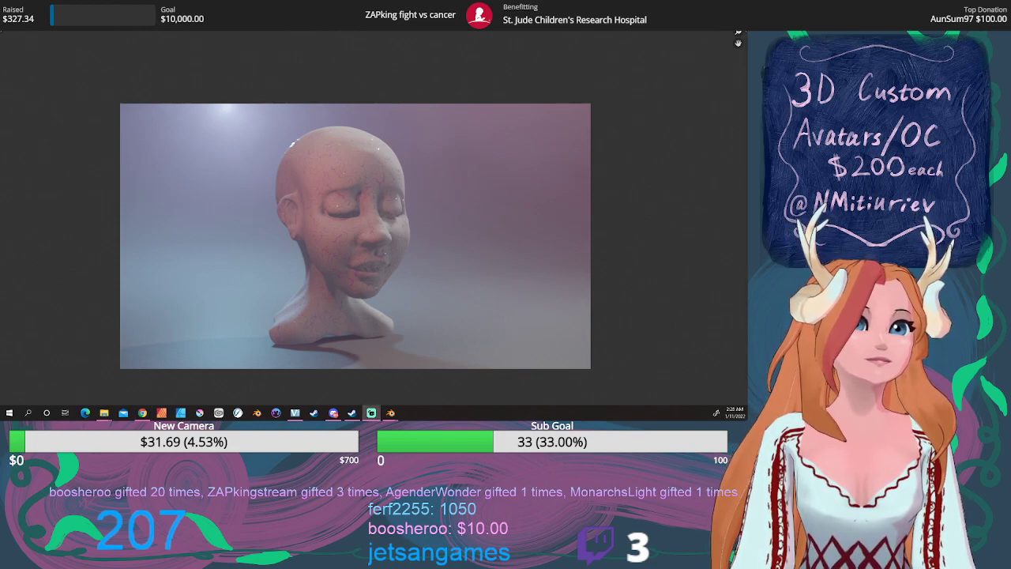
pyautogui.hotkey('alt', 'Tab')
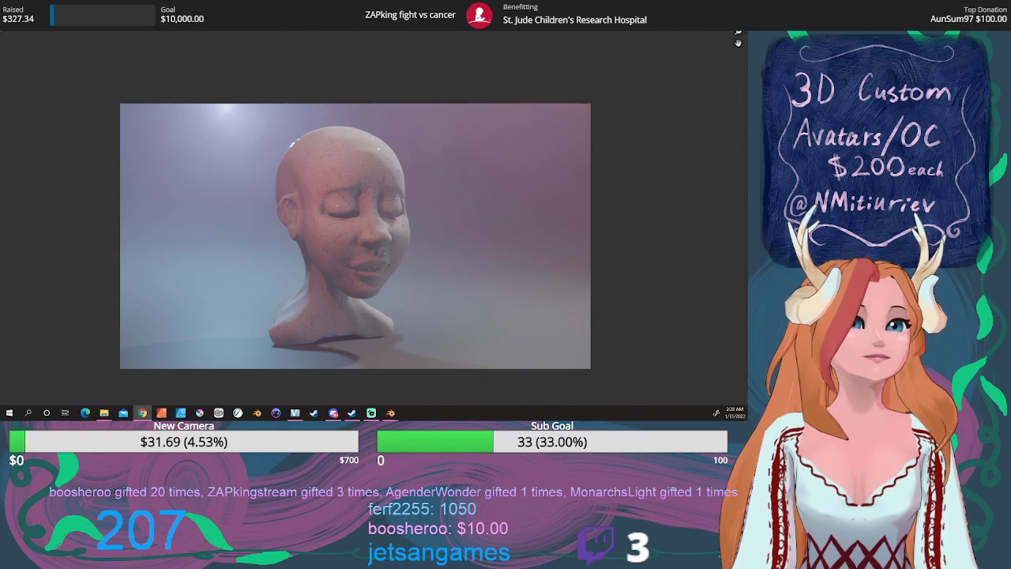